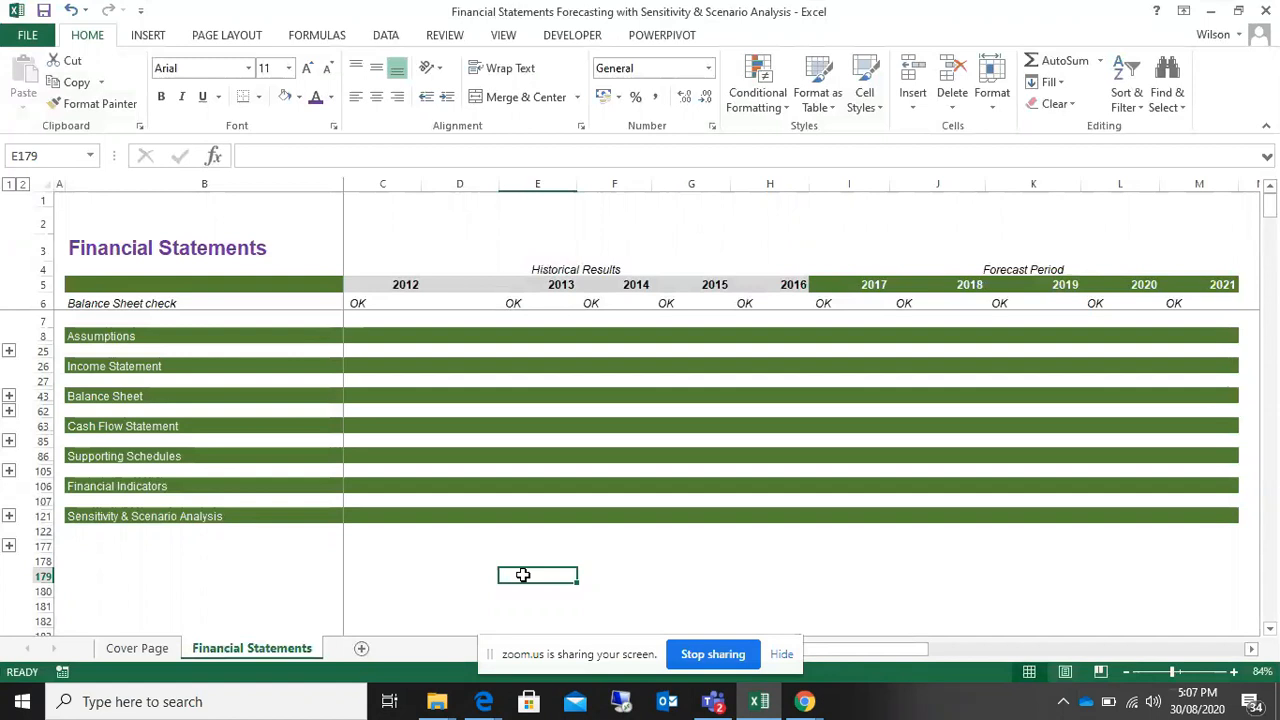
# Step: Hide the screen-sharing notice and preview the Zoom meeting window
pyautogui.click(781, 655)
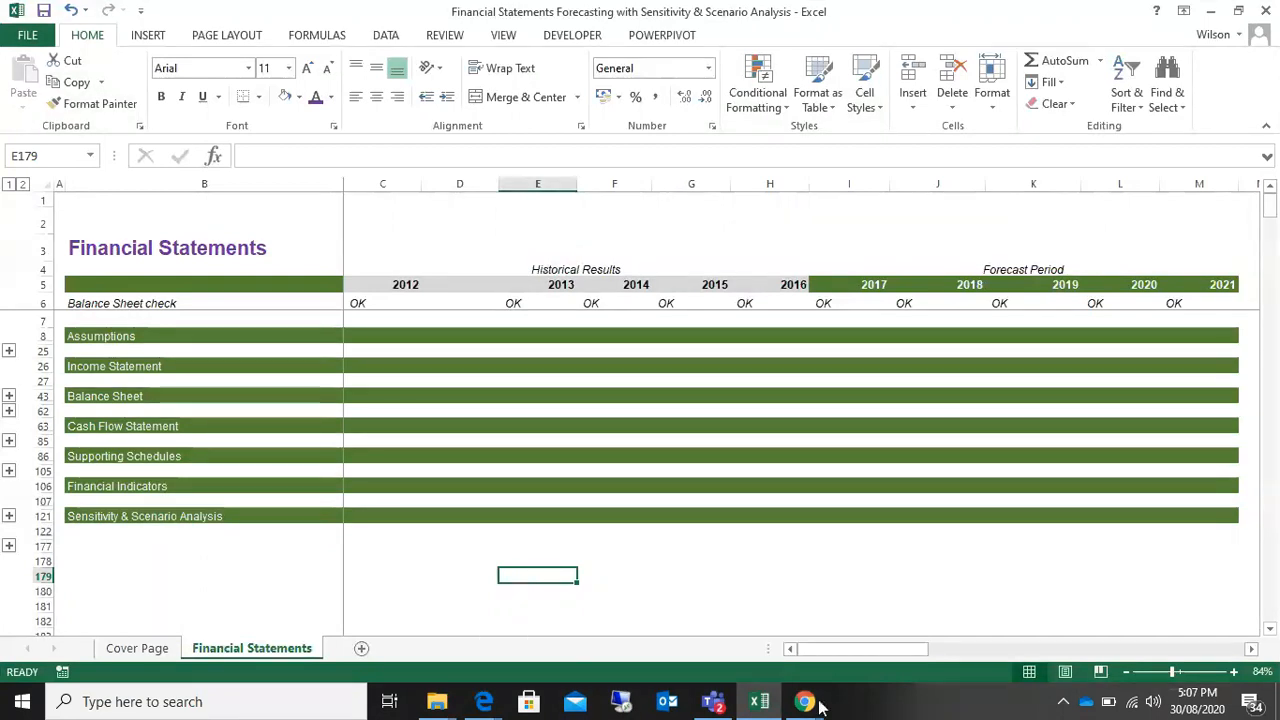
pyautogui.click(803, 704)
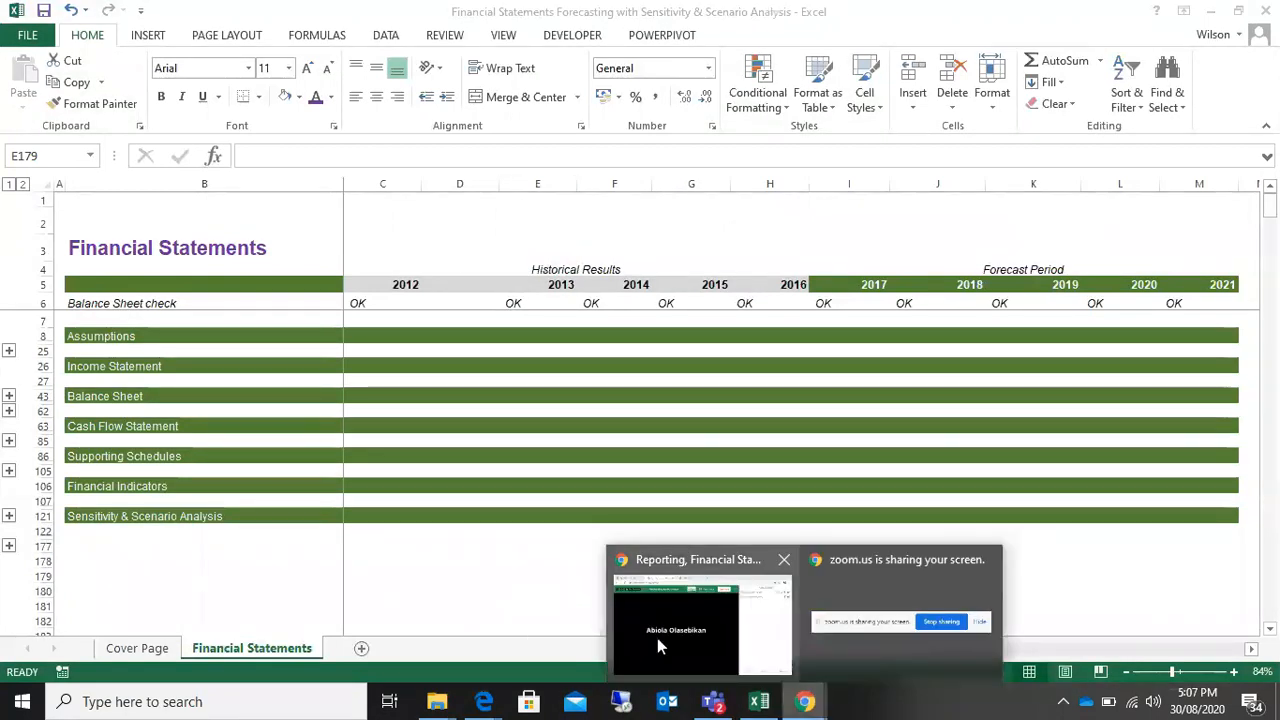
pyautogui.moveTo(657, 638)
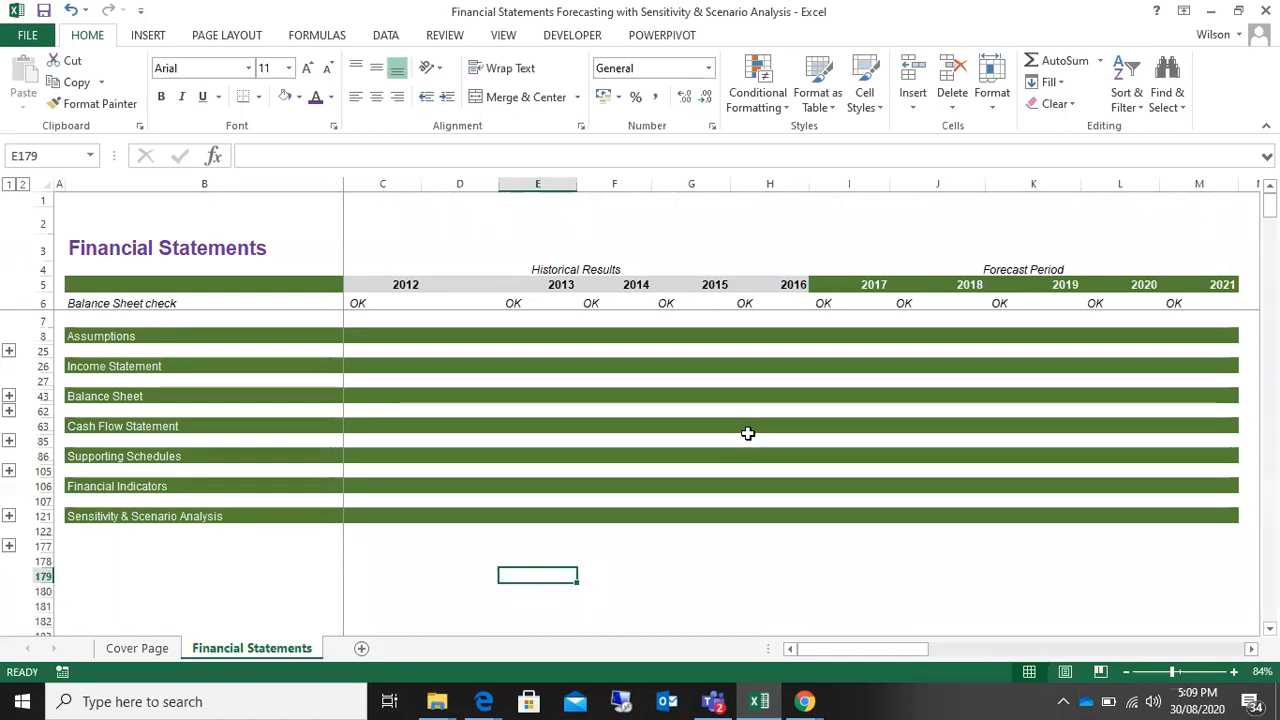
# Step: Switch to the Zoom meeting in Chrome and ask the guest participant to unmute
pyautogui.moveTo(805, 700)
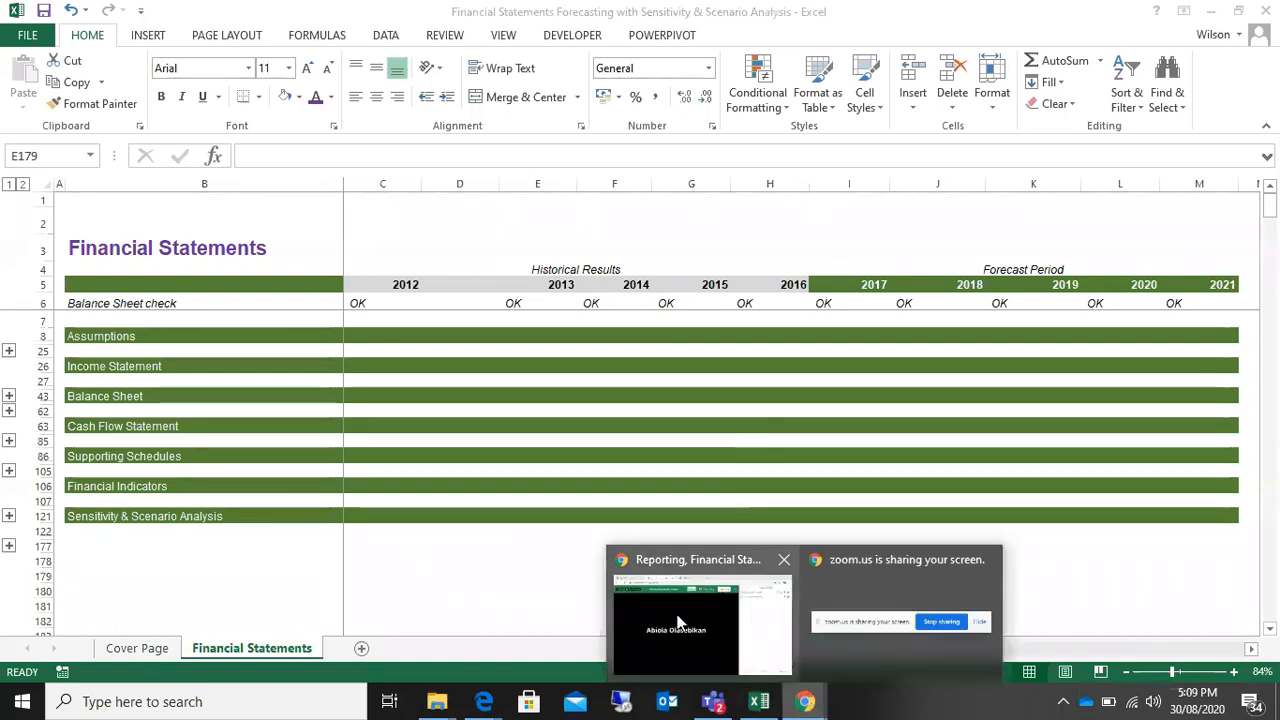
pyautogui.moveTo(677, 622)
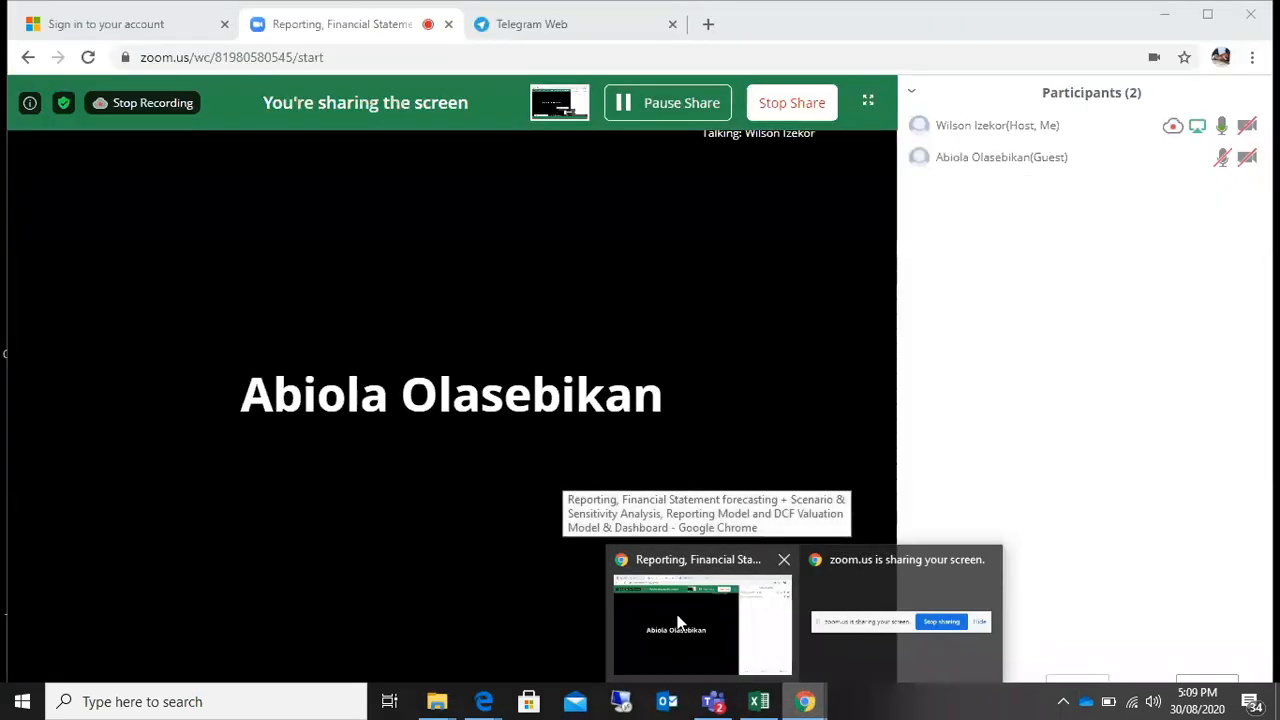
pyautogui.click(677, 622)
pyautogui.moveTo(1222, 162)
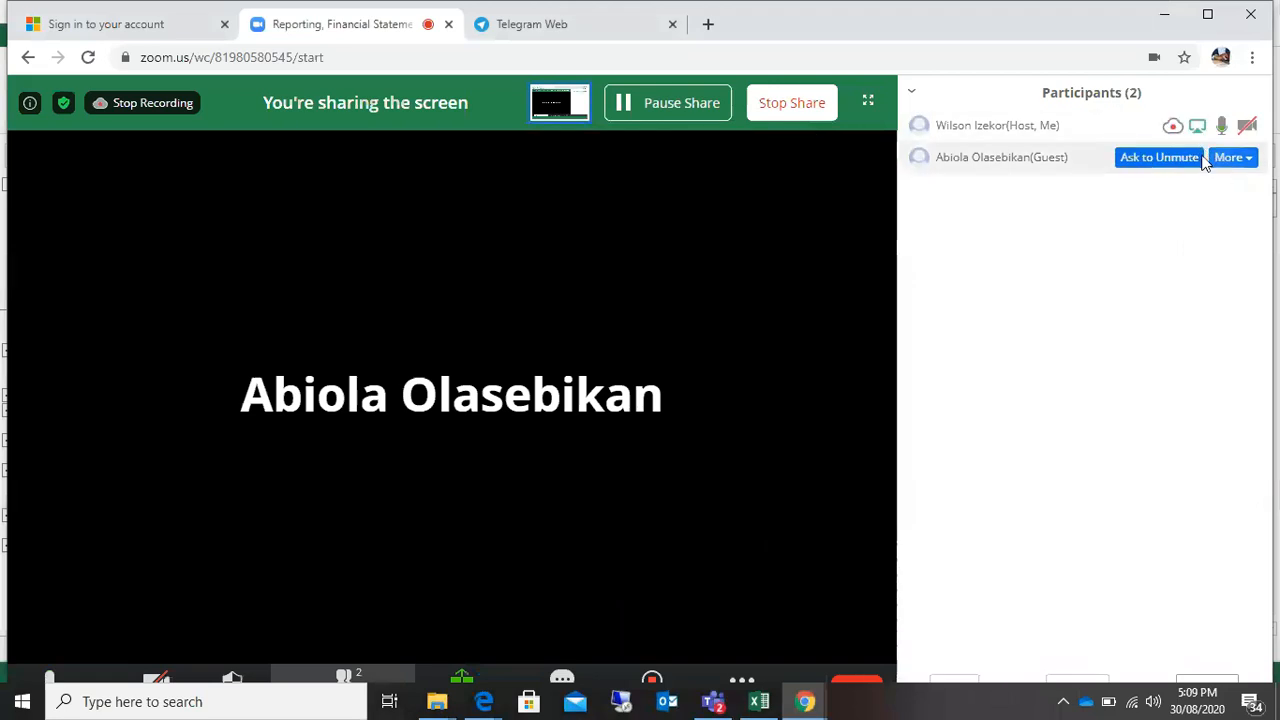
pyautogui.click(1150, 160)
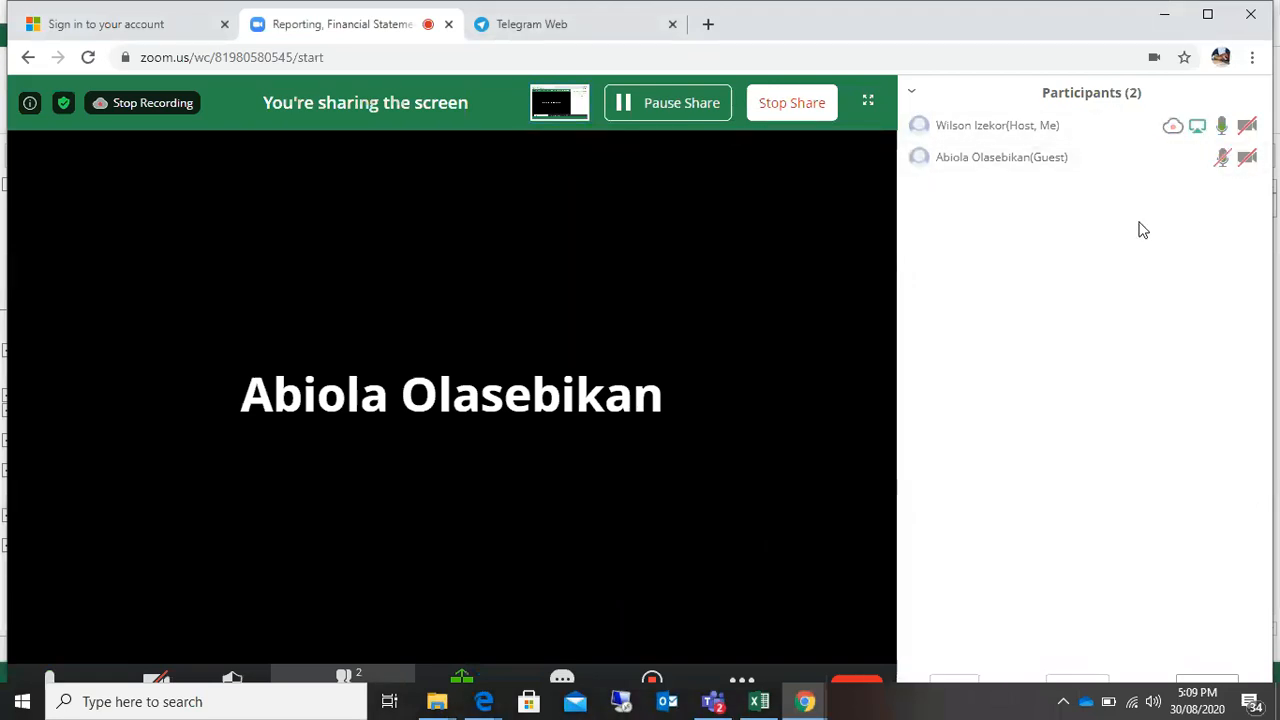
pyautogui.moveTo(1140, 163)
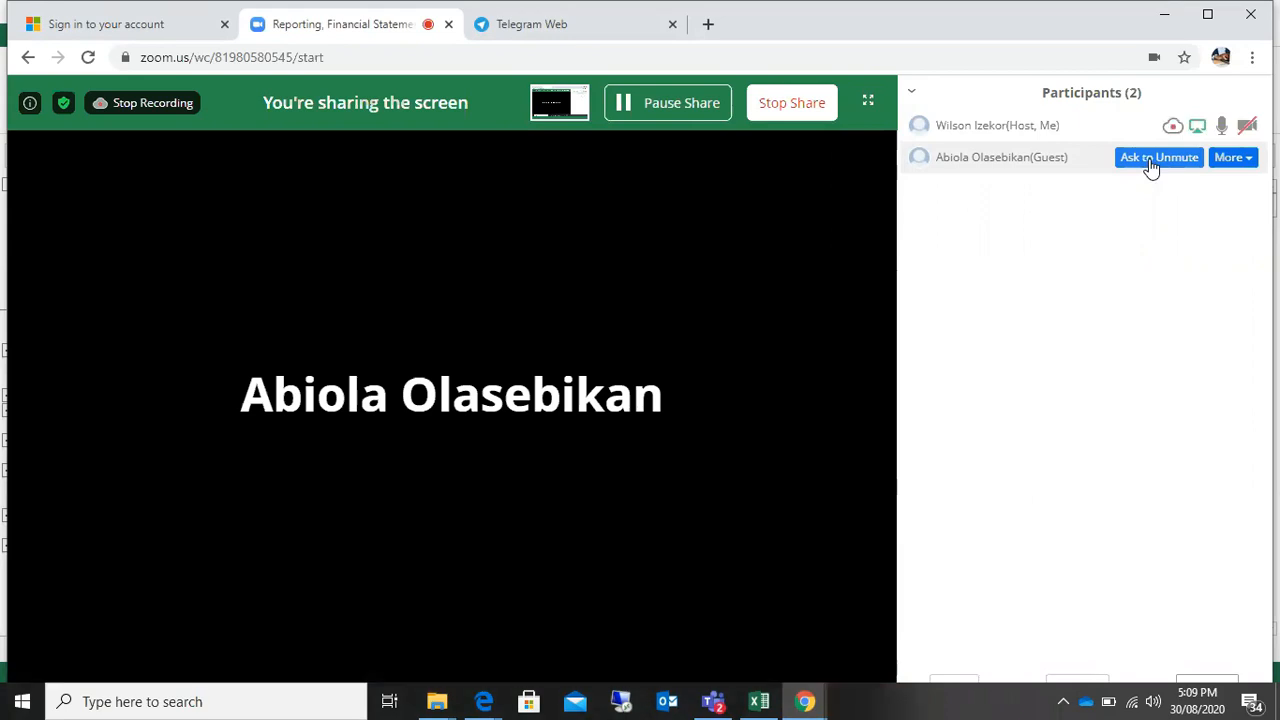
pyautogui.click(1151, 167)
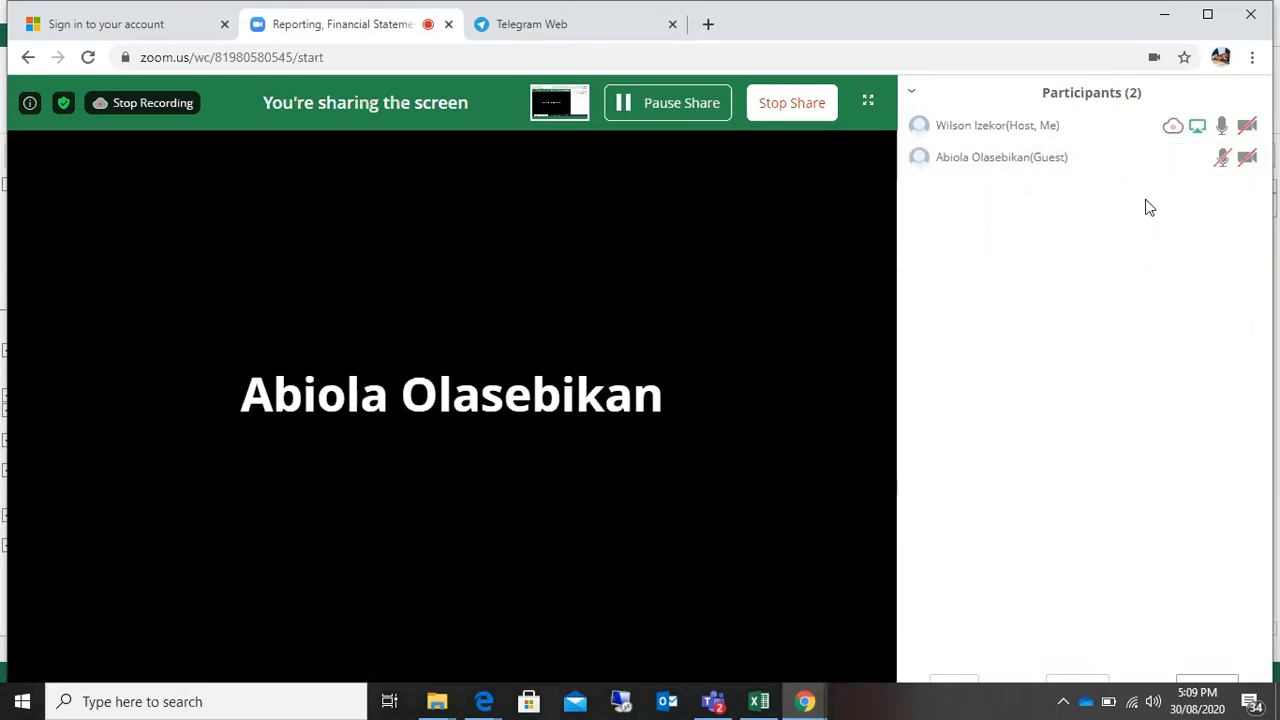
# Step: Switch back to the Financial Statements workbook in Excel
pyautogui.click(752, 702)
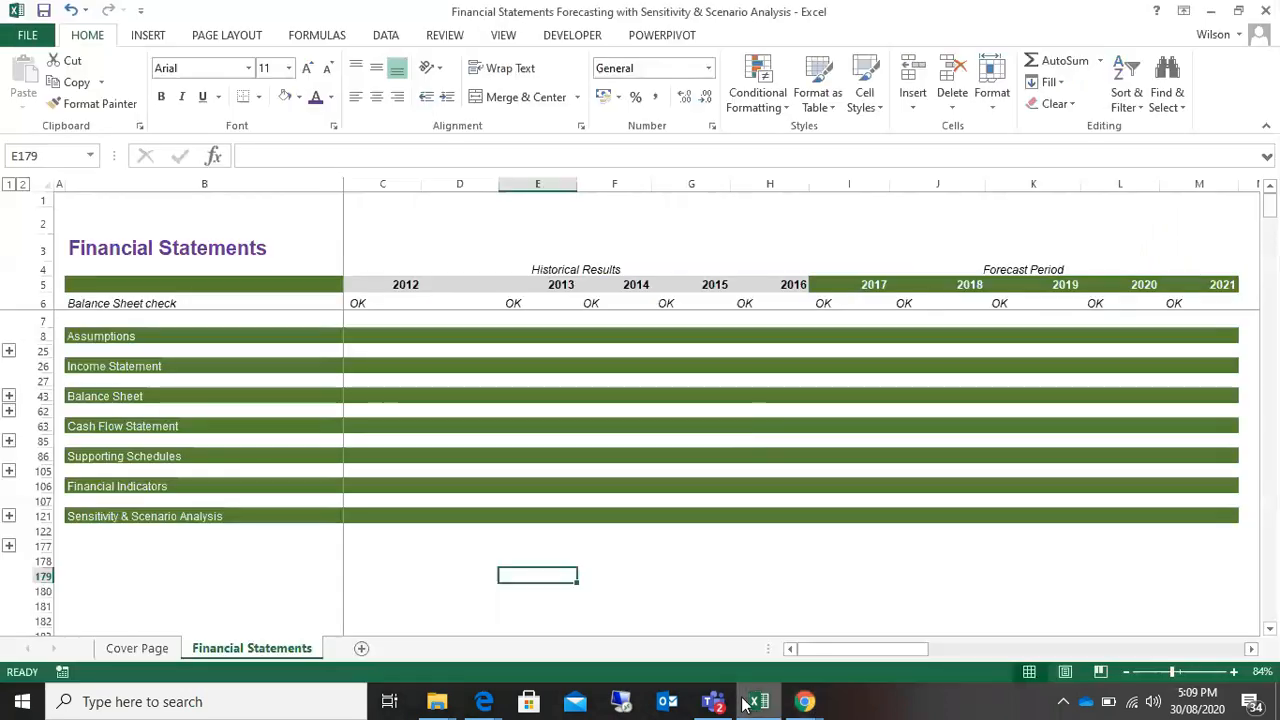
pyautogui.click(752, 702)
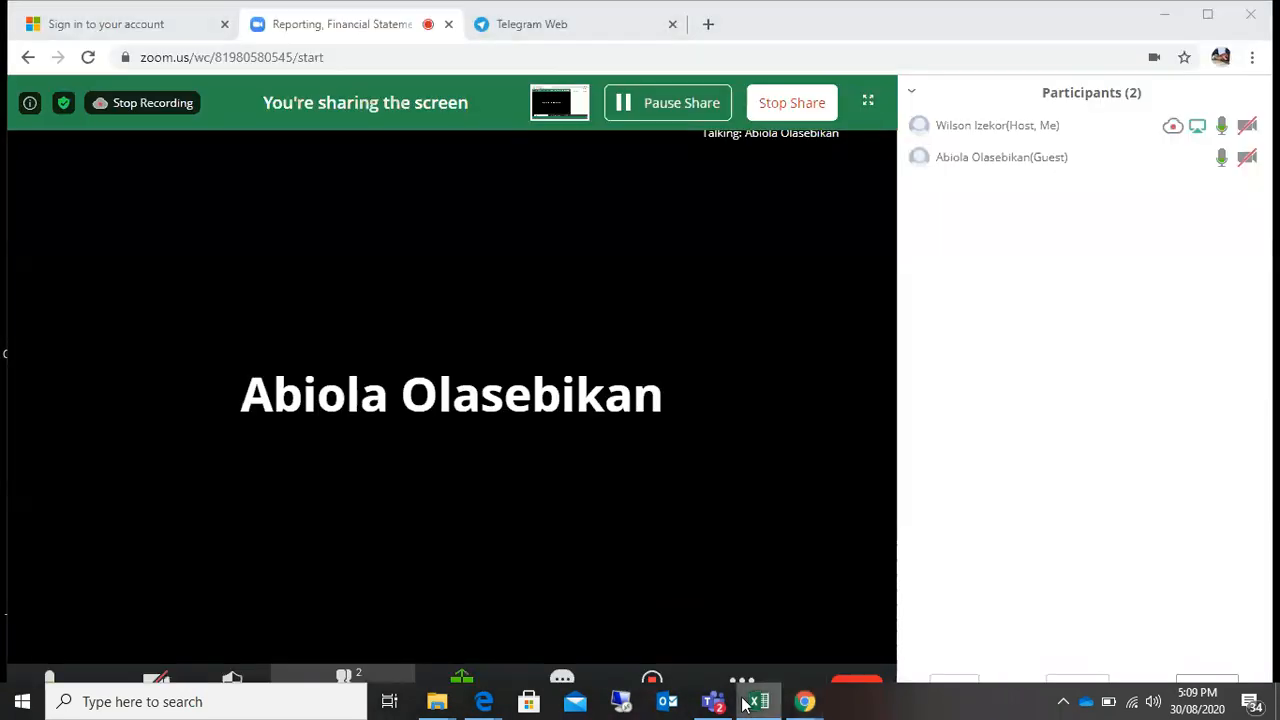
pyautogui.click(752, 702)
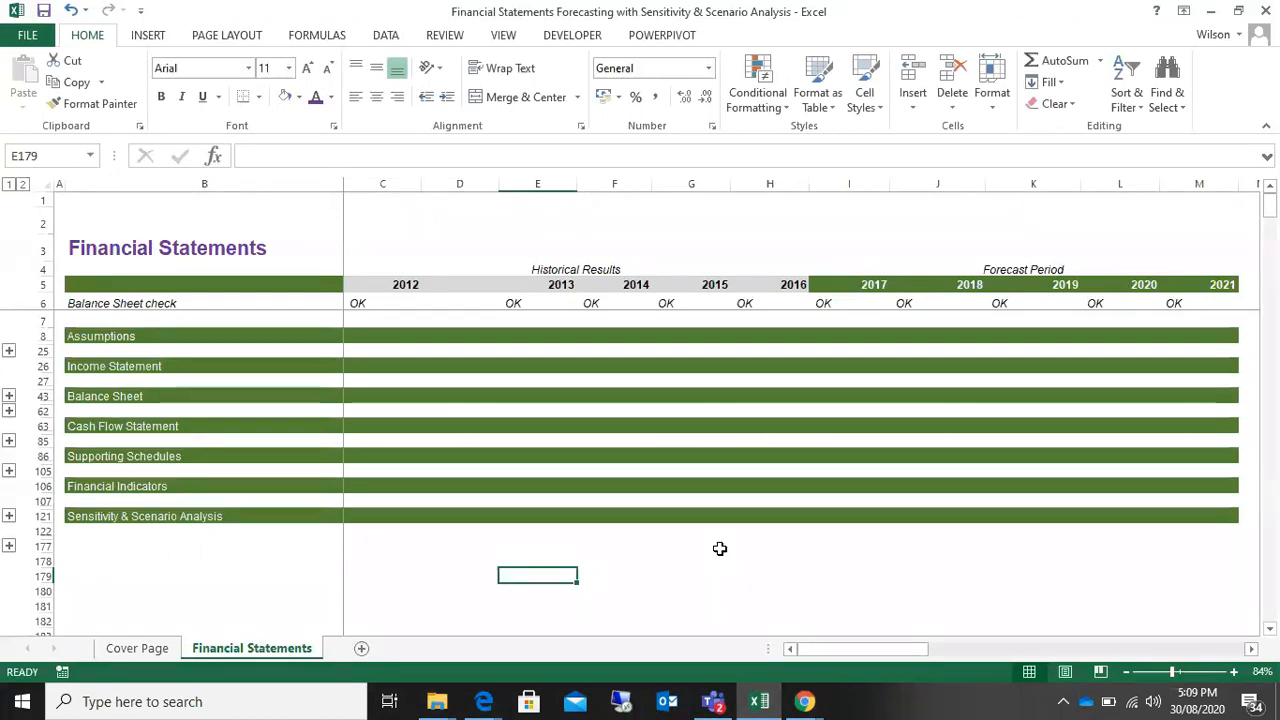
# Step: Switch to the Zoom meeting, mute the guest participant, and return to the Excel workbook
pyautogui.click(794, 705)
pyautogui.click(726, 640)
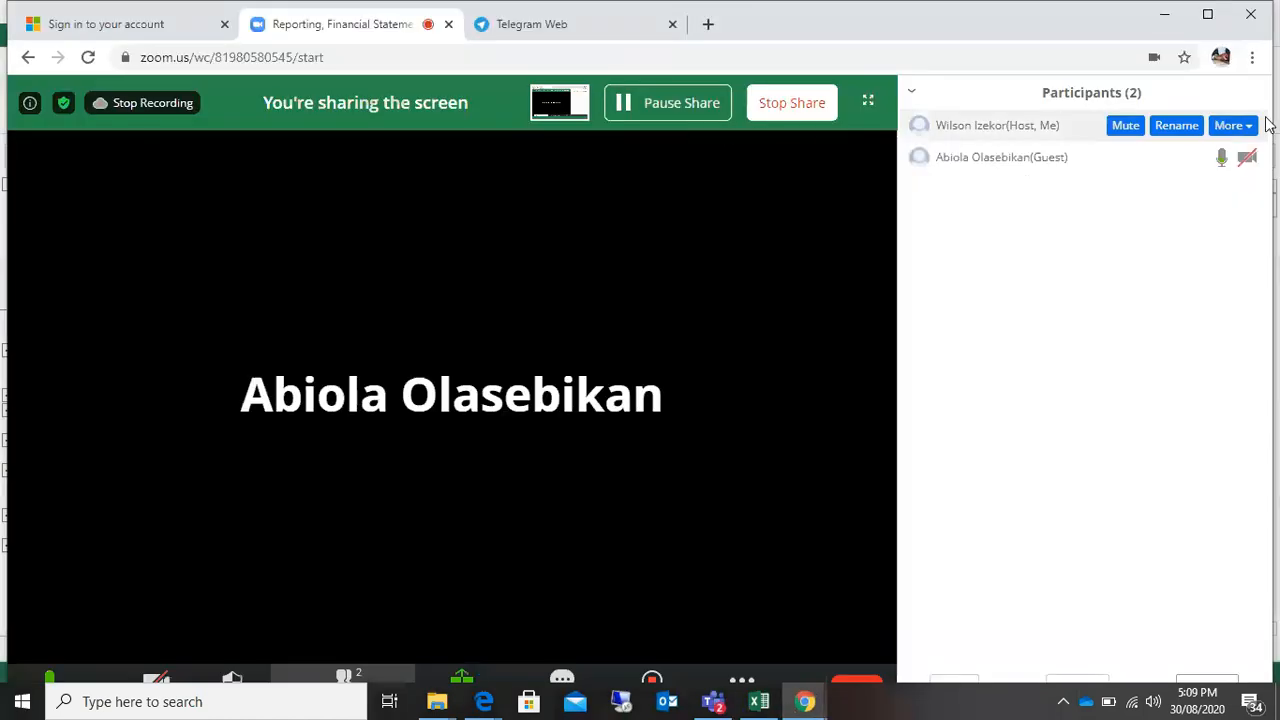
pyautogui.click(1178, 162)
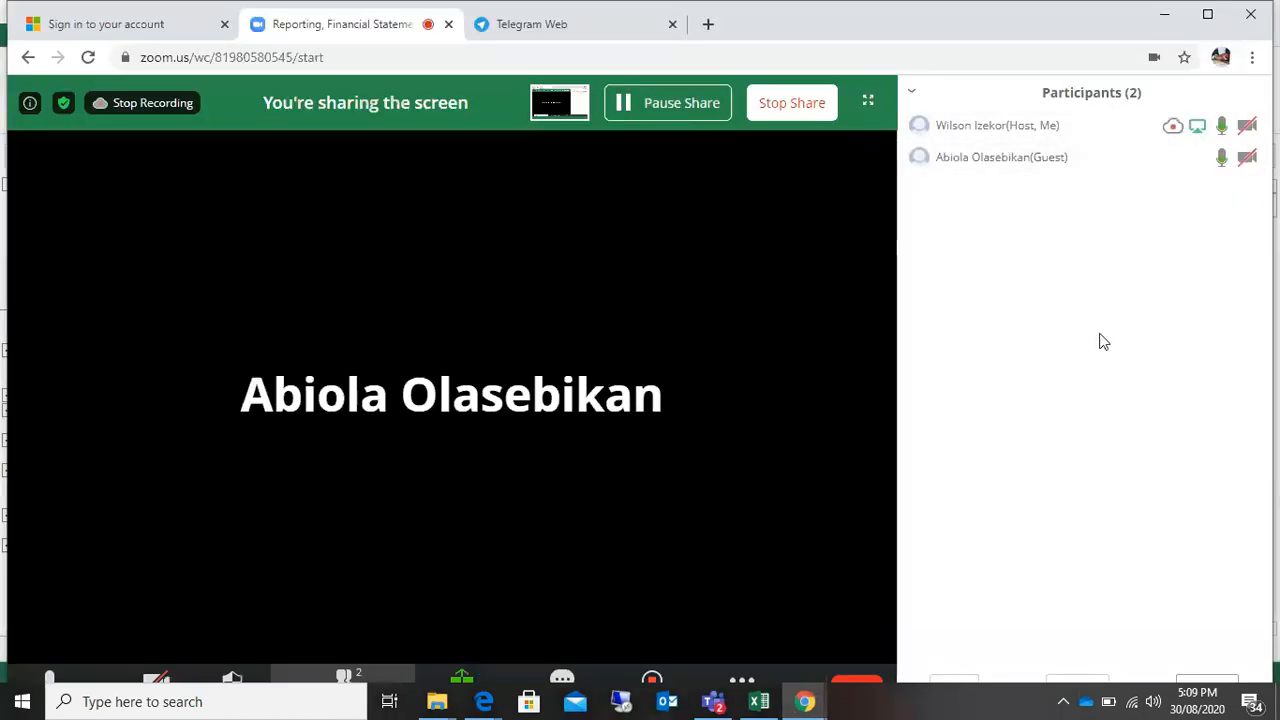
pyautogui.click(759, 701)
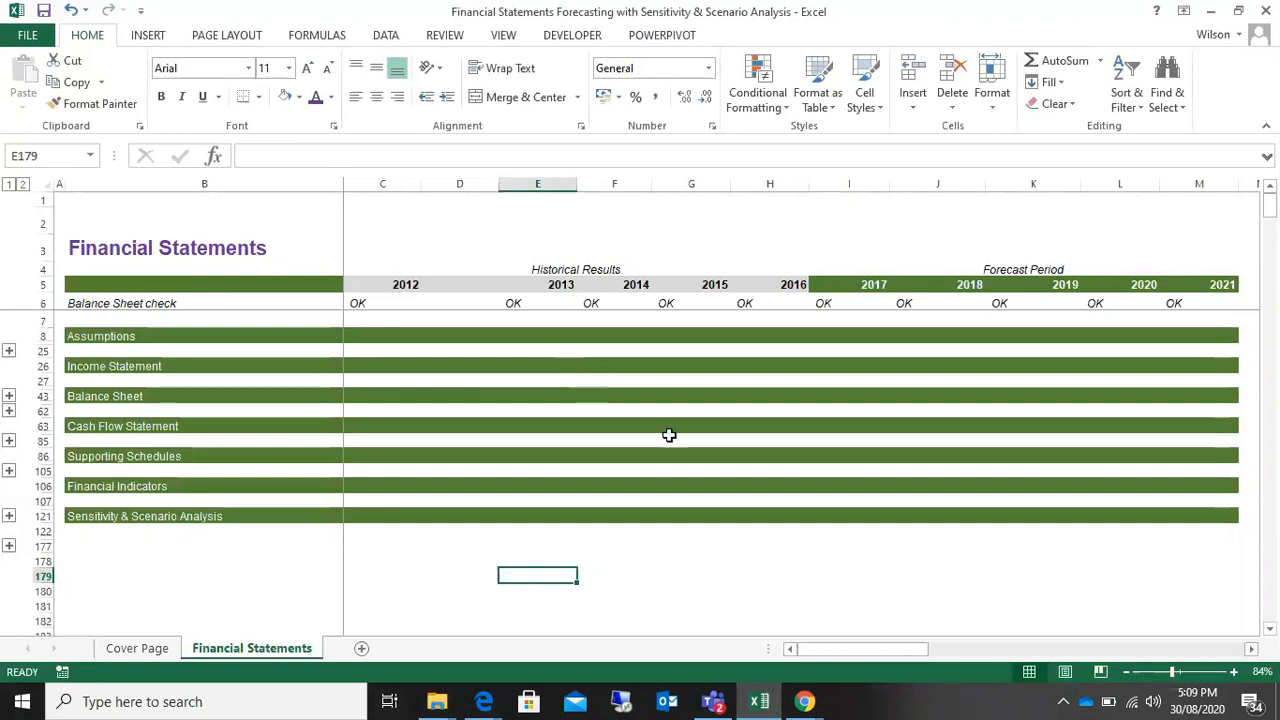
# Step: Expand the Assumptions section and select its labels and values in B9:M23
pyautogui.click(7, 350)
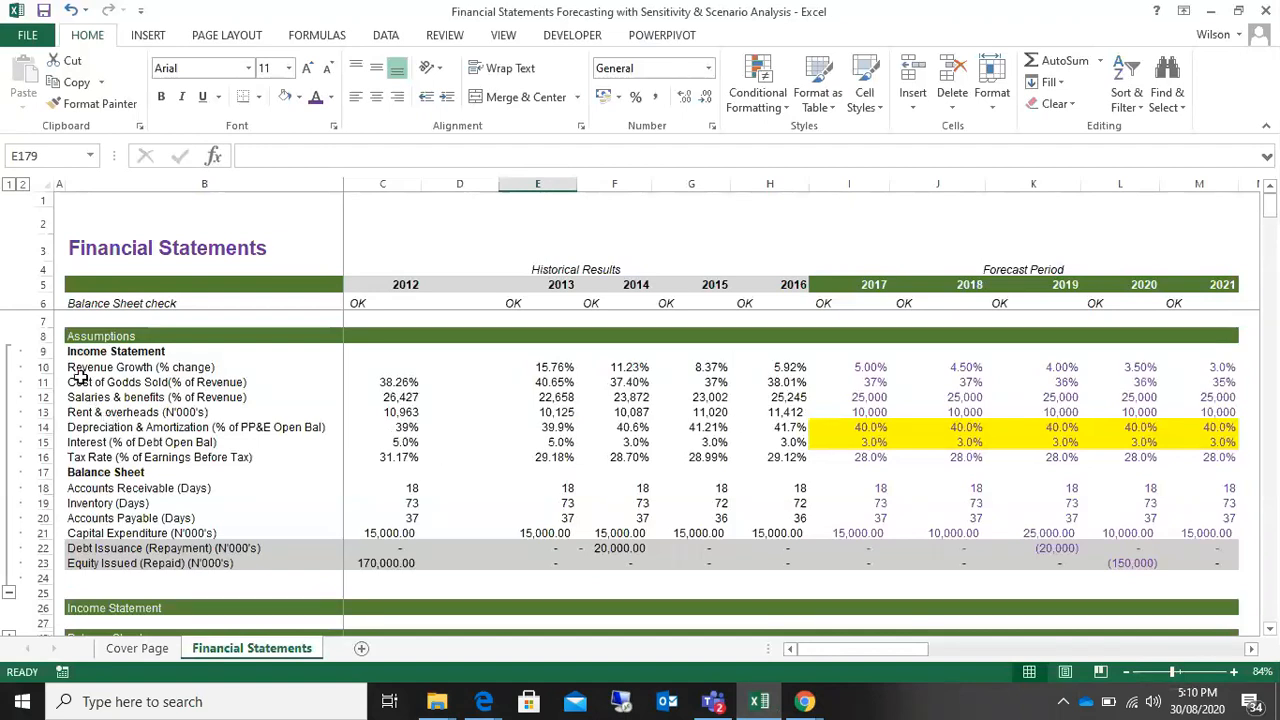
pyautogui.moveTo(88, 351); pyautogui.dragTo(1195, 555)
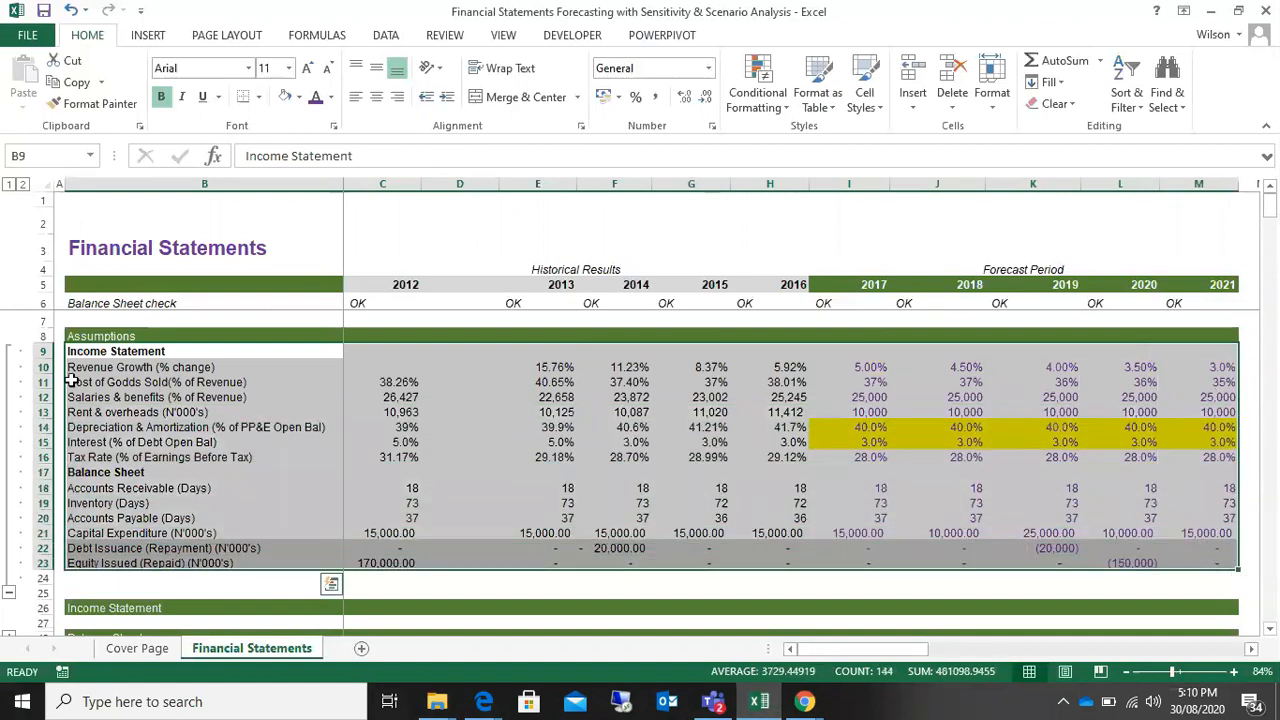
pyautogui.moveTo(72, 351); pyautogui.dragTo(1193, 561)
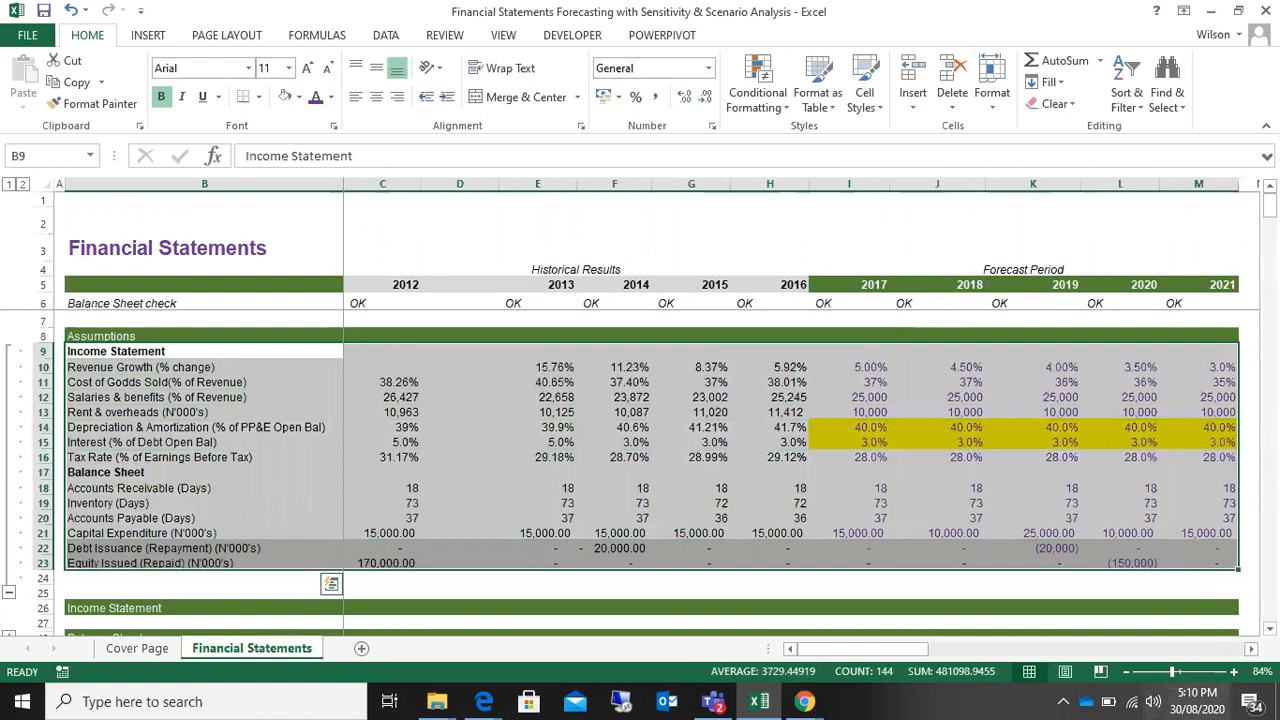
# Step: Check the date in the system calendar and close it
pyautogui.click(1202, 710)
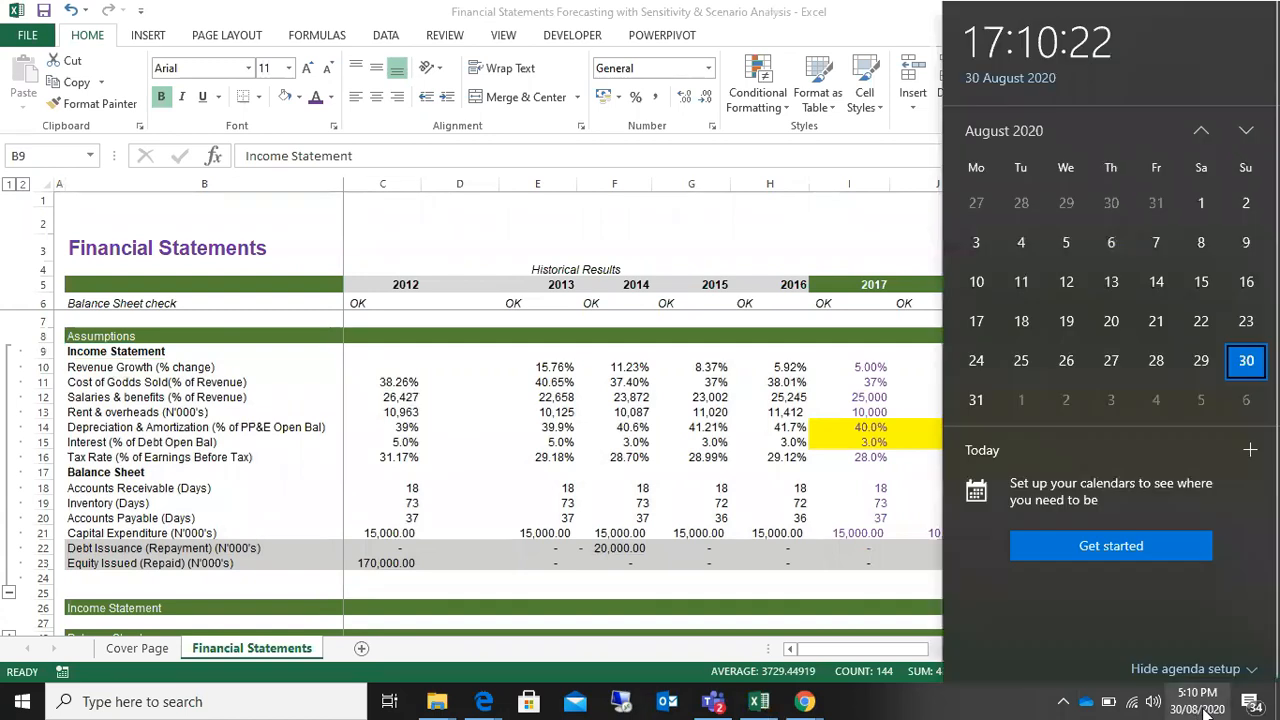
pyautogui.click(1206, 710)
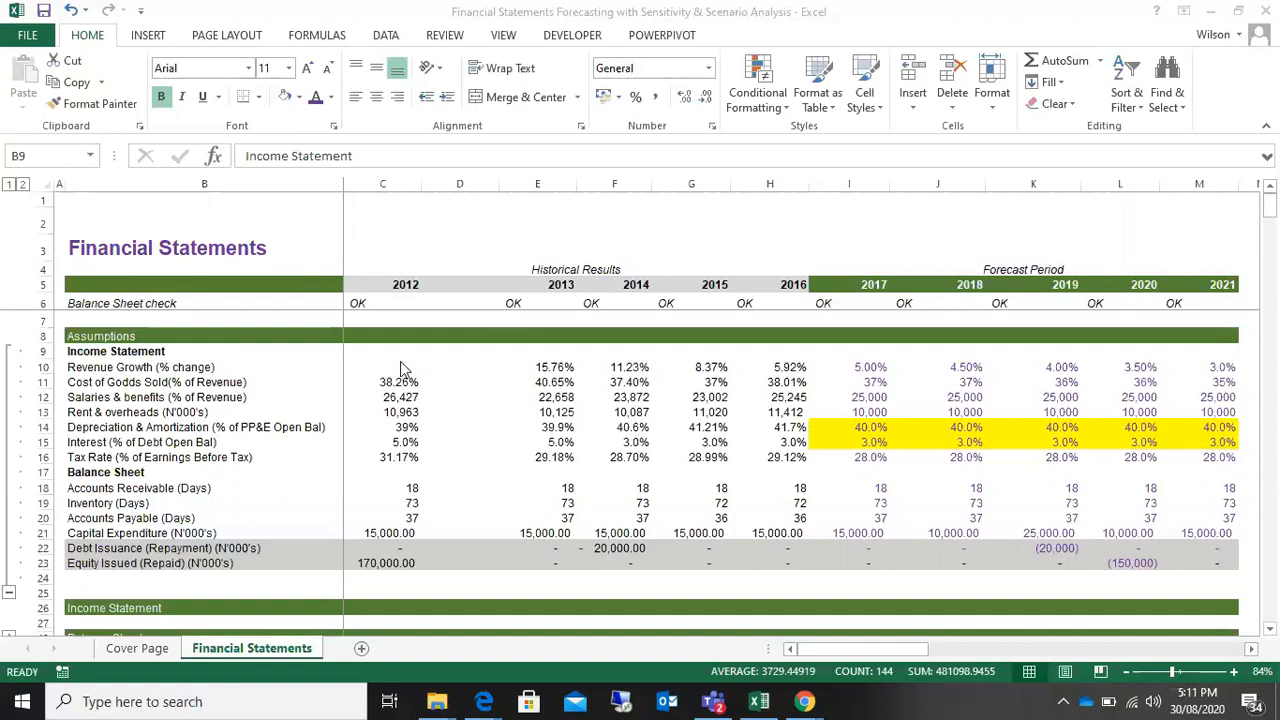
# Step: Review the Assumptions section by highlighting its values in C10:M23, then select the section heading
pyautogui.click(400, 361)
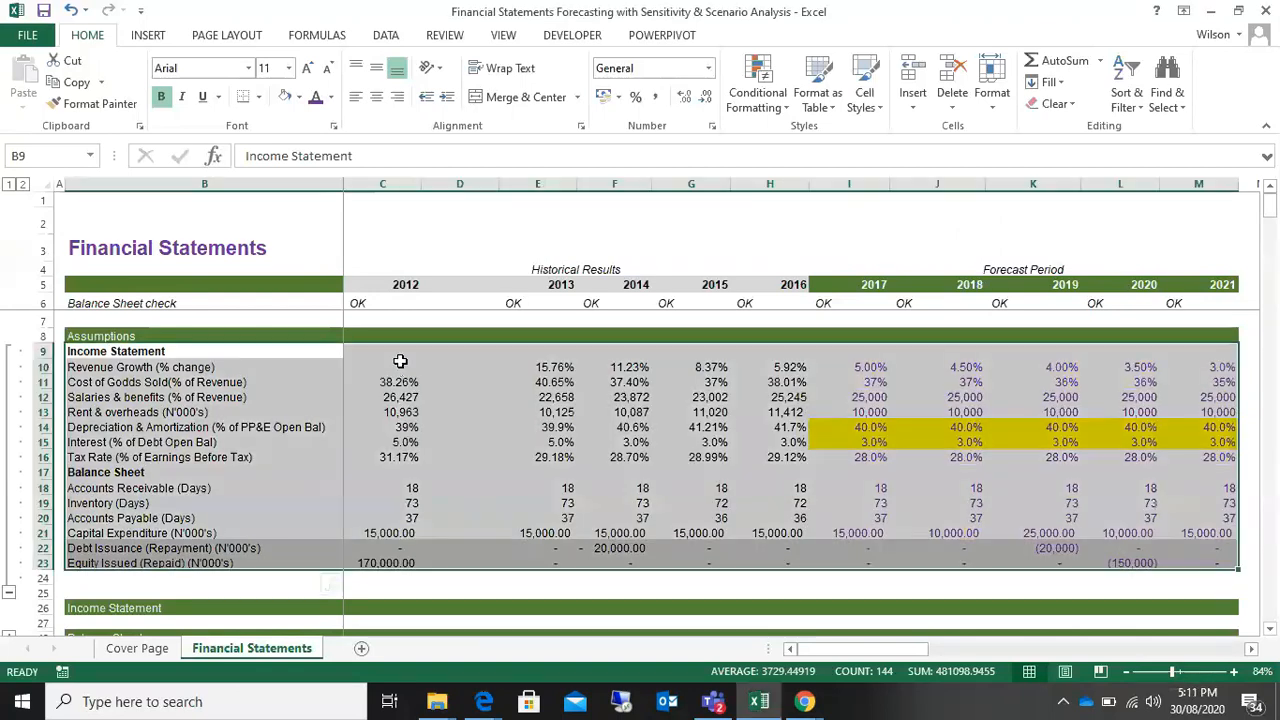
pyautogui.moveTo(400, 361); pyautogui.dragTo(1180, 554)
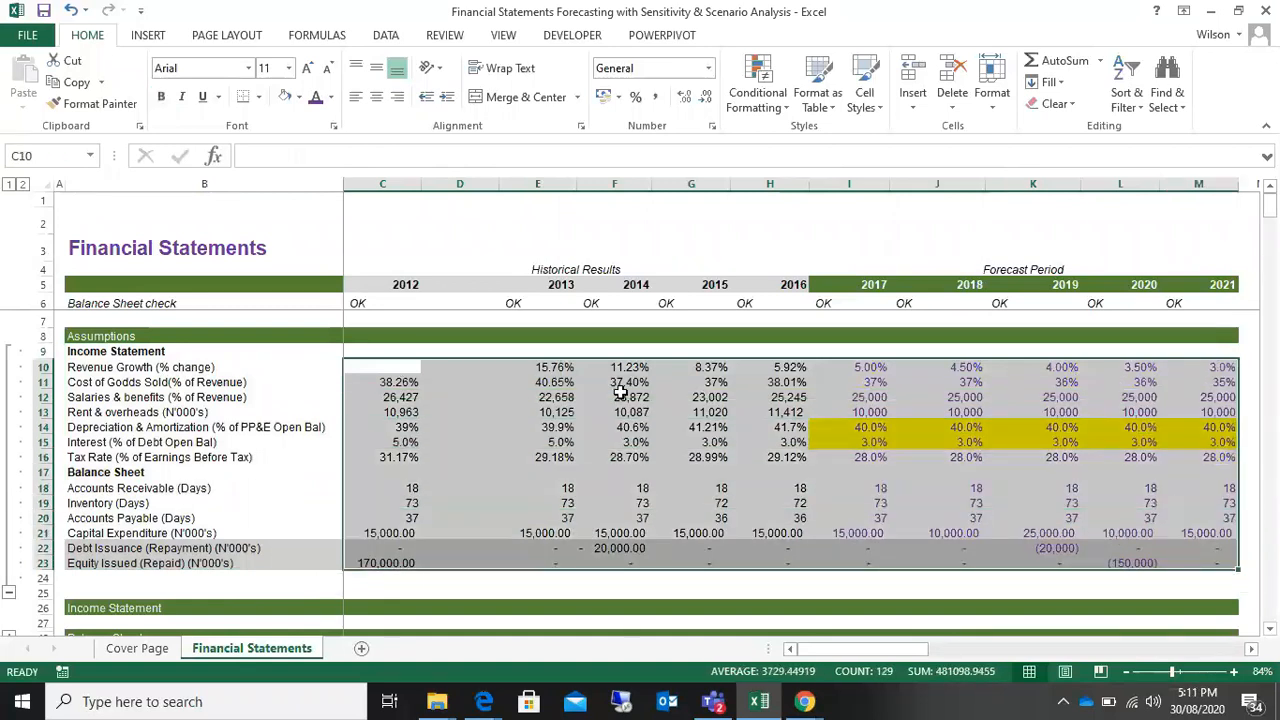
pyautogui.click(614, 397)
pyautogui.scroll(-6, 612, 394)
pyautogui.scroll(4, 611, 392)
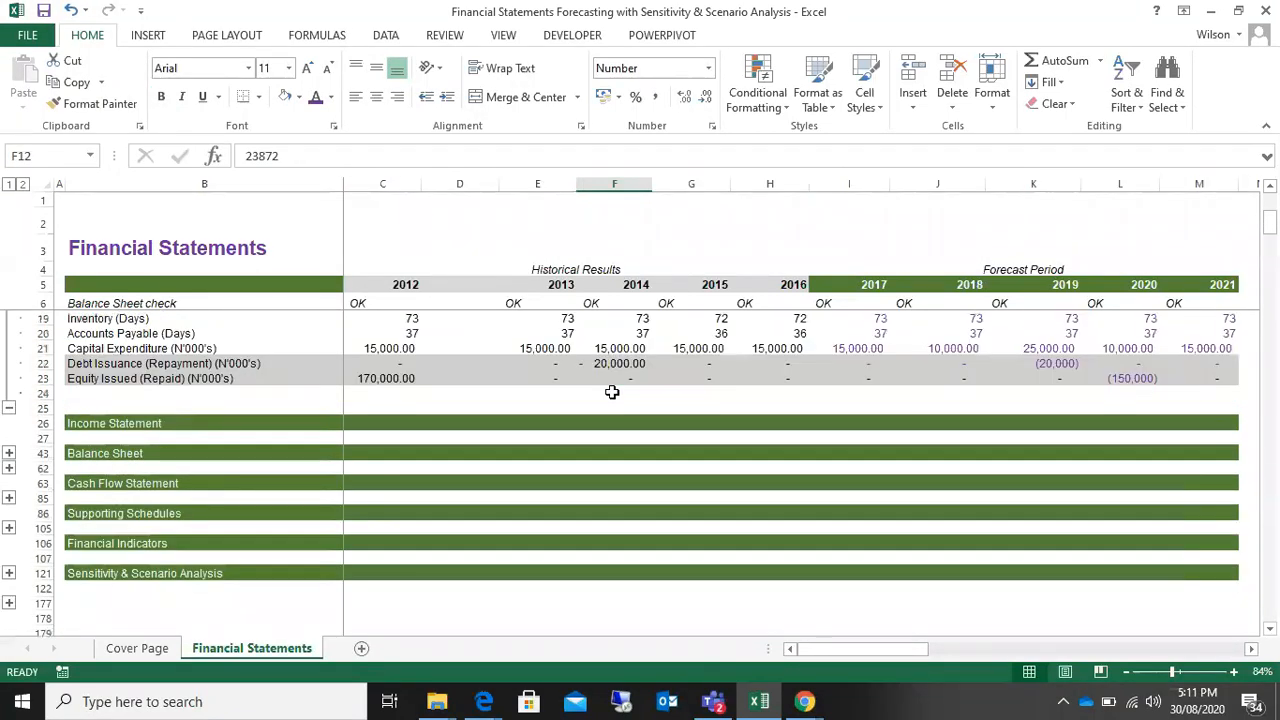
pyautogui.scroll(2, 612, 392)
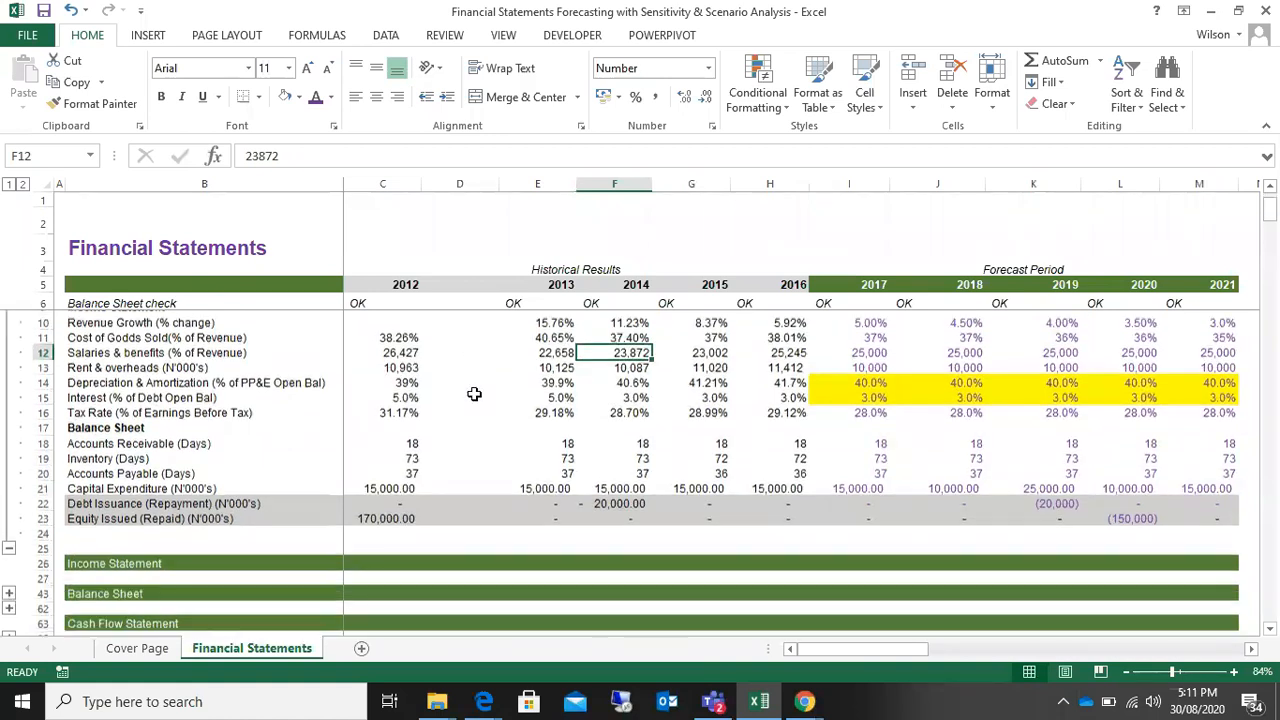
pyautogui.scroll(1, 474, 393)
pyautogui.click(88, 337)
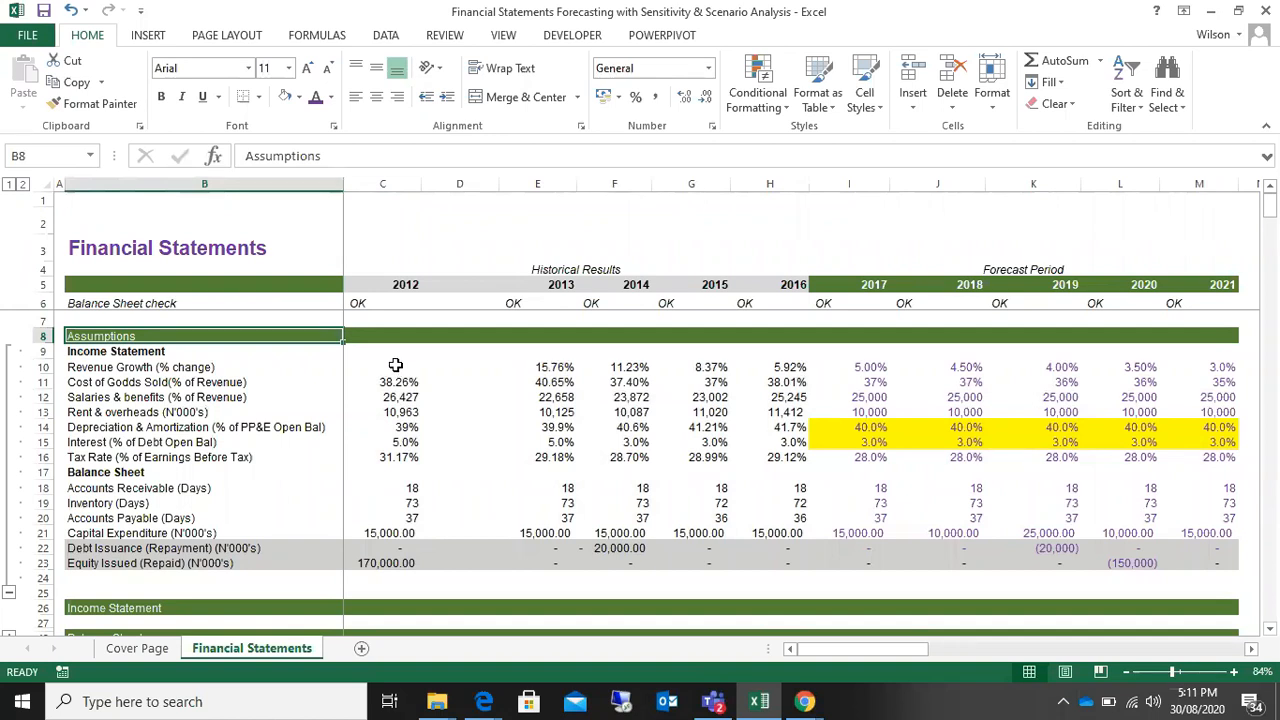
# Step: Highlight the historical and forecast assumption values across 2012 to 2021, from revenue growth down to equity issued
pyautogui.moveTo(395, 365); pyautogui.dragTo(1195, 548)
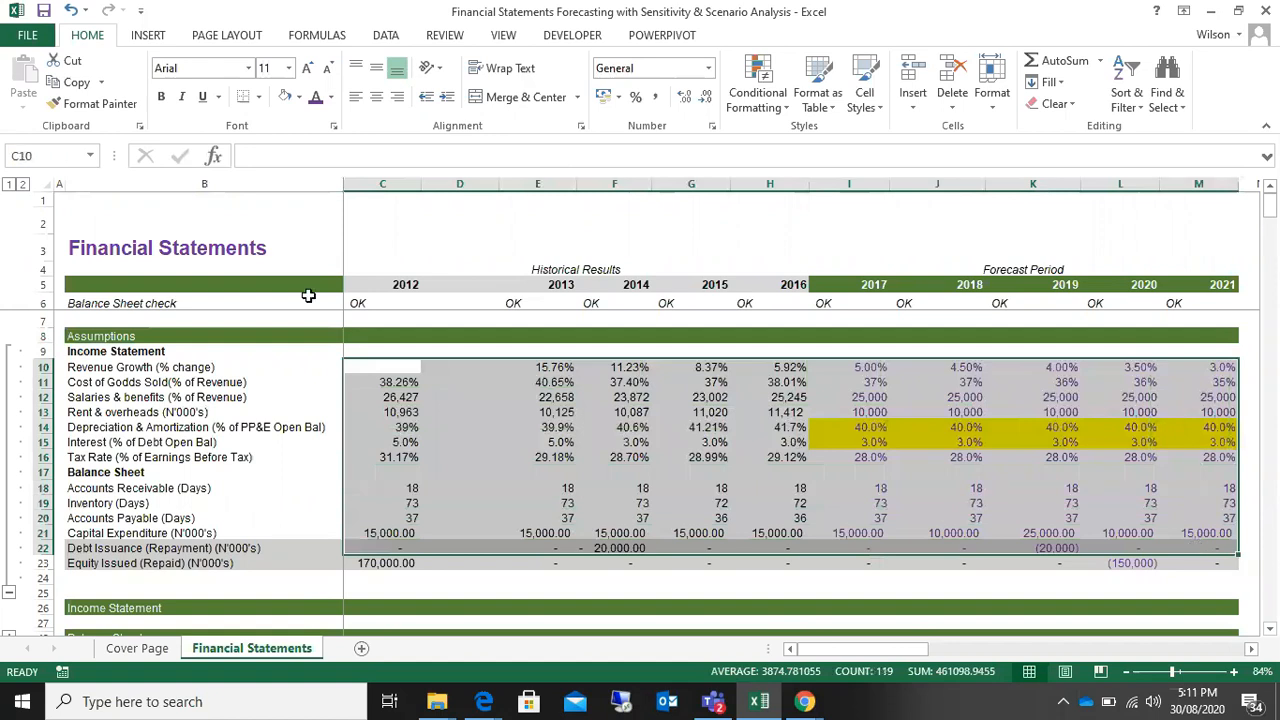
pyautogui.moveTo(366, 368); pyautogui.dragTo(1187, 563)
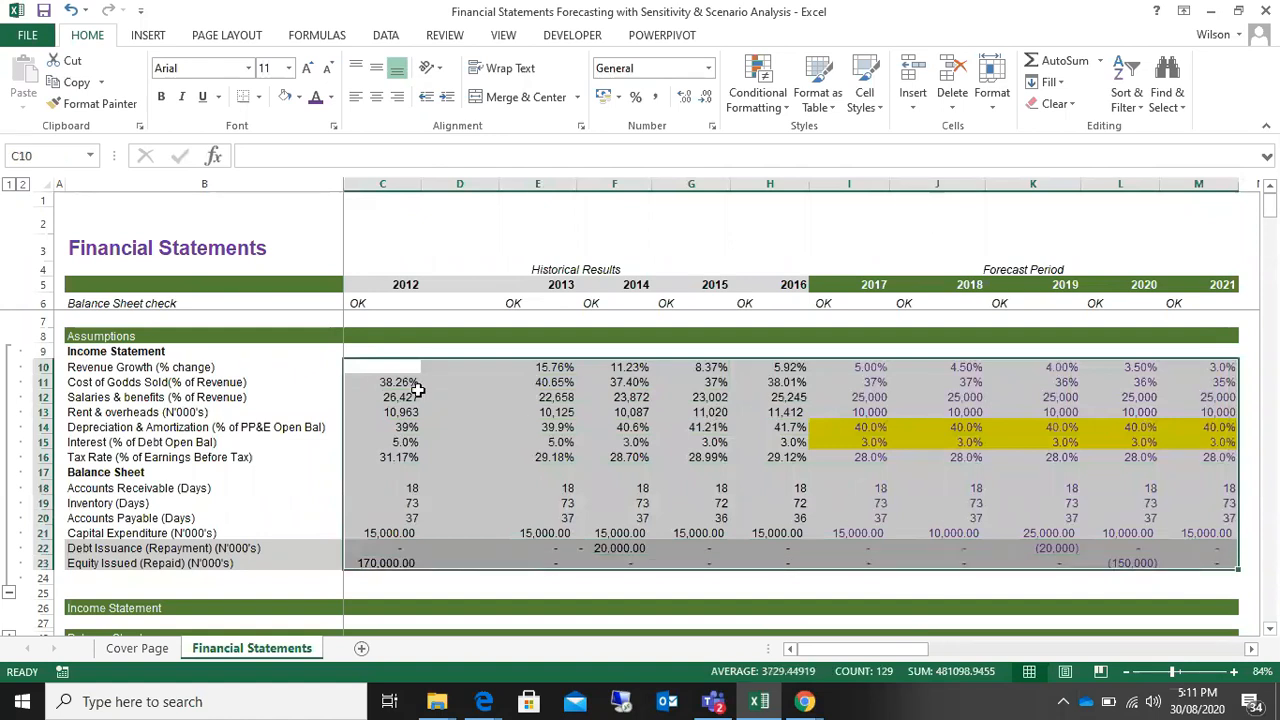
pyautogui.moveTo(372, 370); pyautogui.dragTo(1190, 561)
pyautogui.moveTo(391, 366); pyautogui.dragTo(1178, 534)
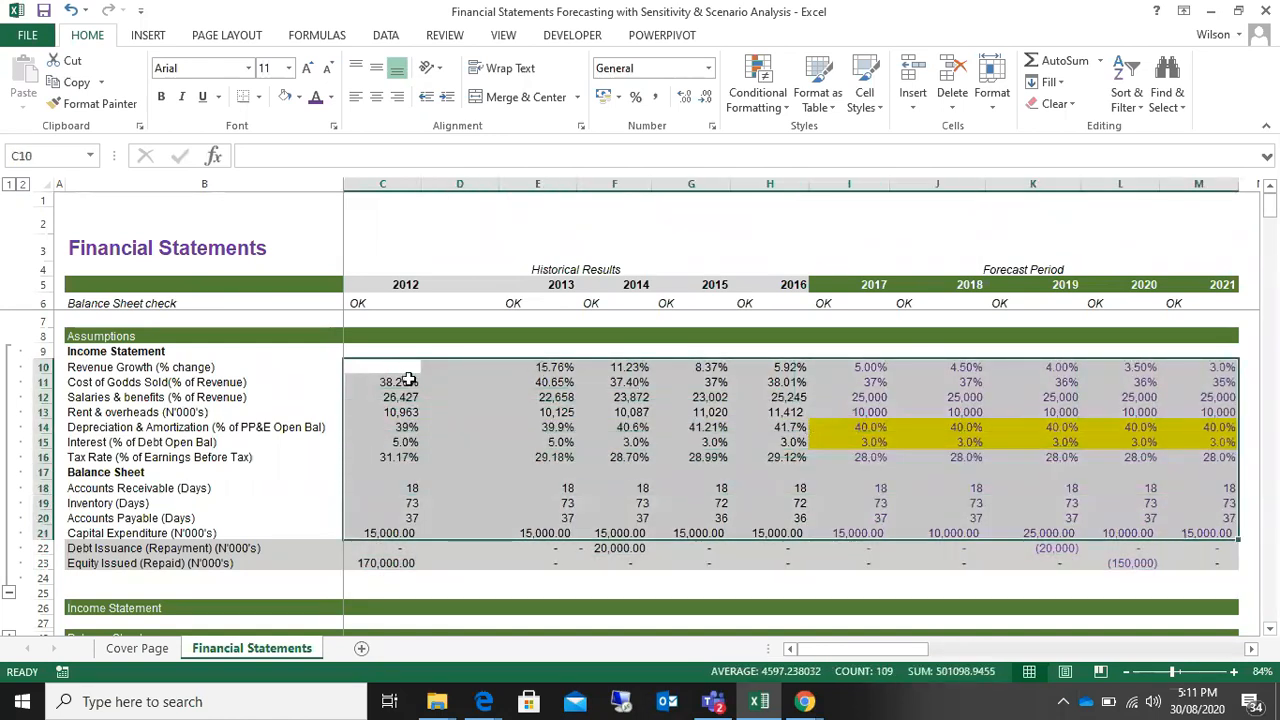
pyautogui.moveTo(378, 374); pyautogui.dragTo(1050, 455)
pyautogui.click(382, 412)
# Step: Select the forecast assumptions for 2017 to 2021 in I10:M21
pyautogui.scroll(-1, 166, 549)
pyautogui.scroll(1, 166, 549)
pyautogui.moveTo(860, 367); pyautogui.dragTo(1074, 494)
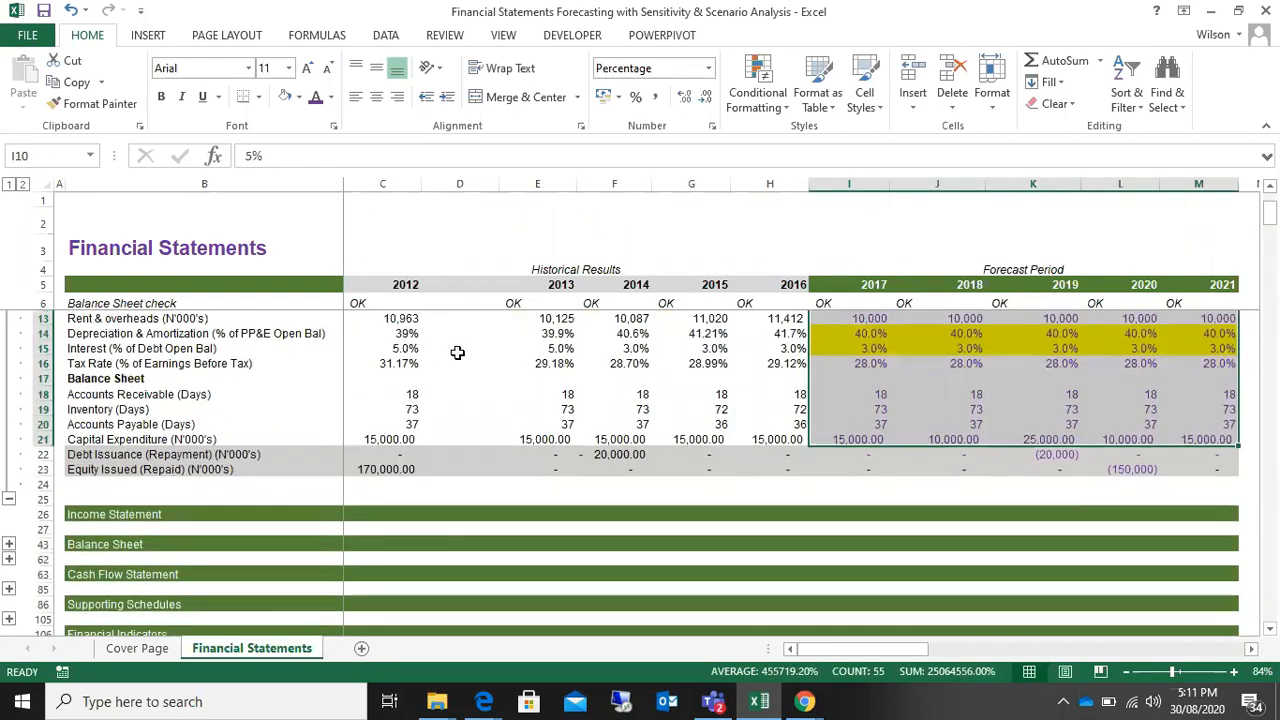
# Step: Check the Zoom meeting window and return to the Excel workbook
pyautogui.click(806, 703)
pyautogui.click(708, 626)
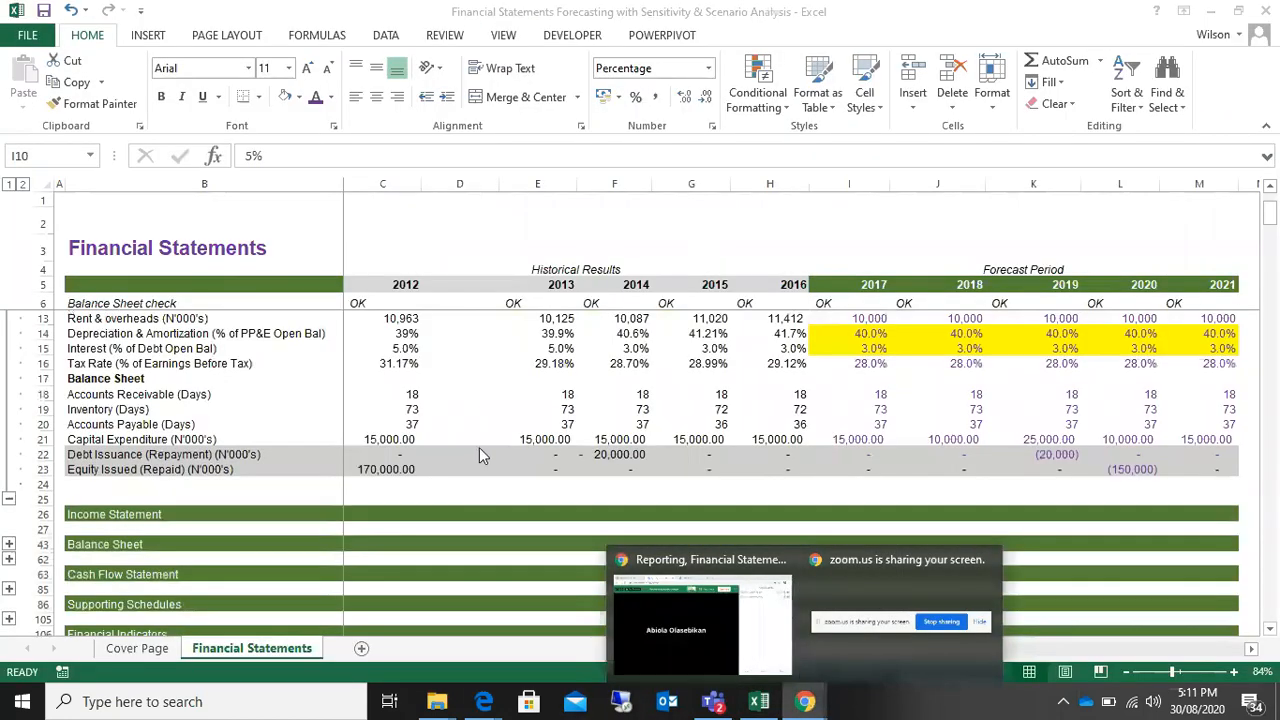
pyautogui.click(479, 448)
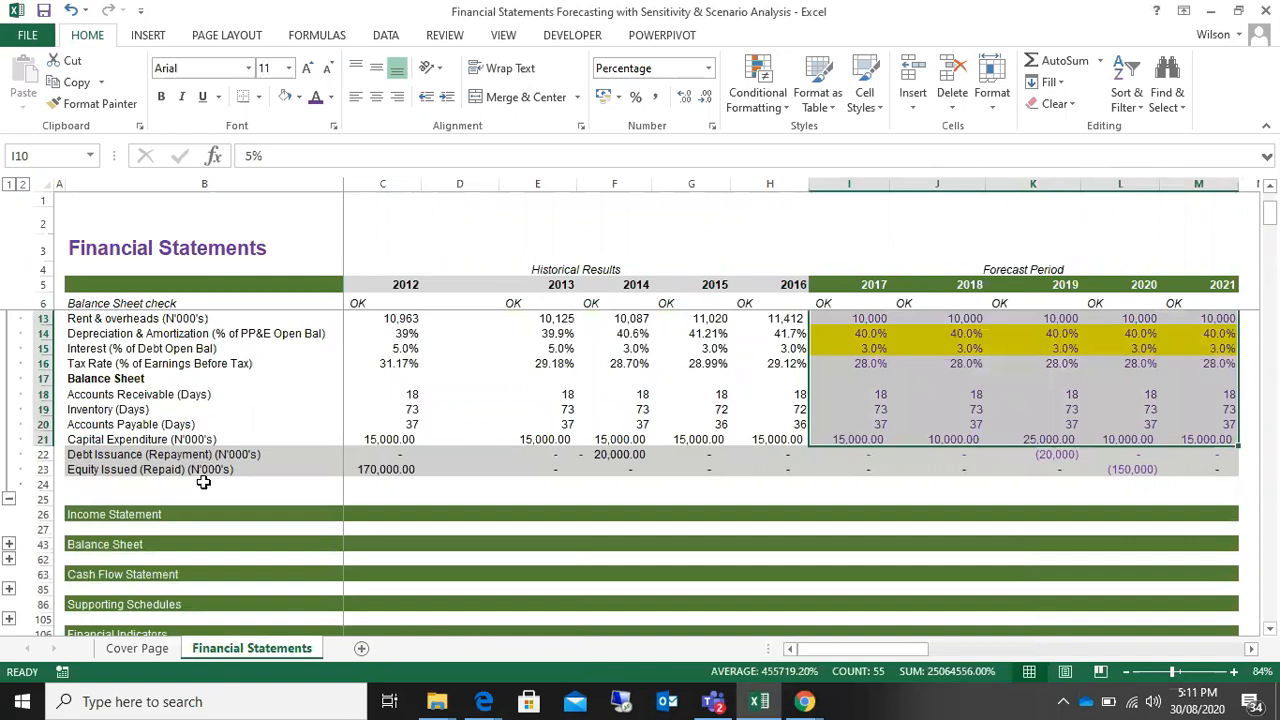
# Step: Expand the Income Statement section and highlight its EBITDA row and label
pyautogui.click(9, 543)
pyautogui.scroll(-5, 410, 475)
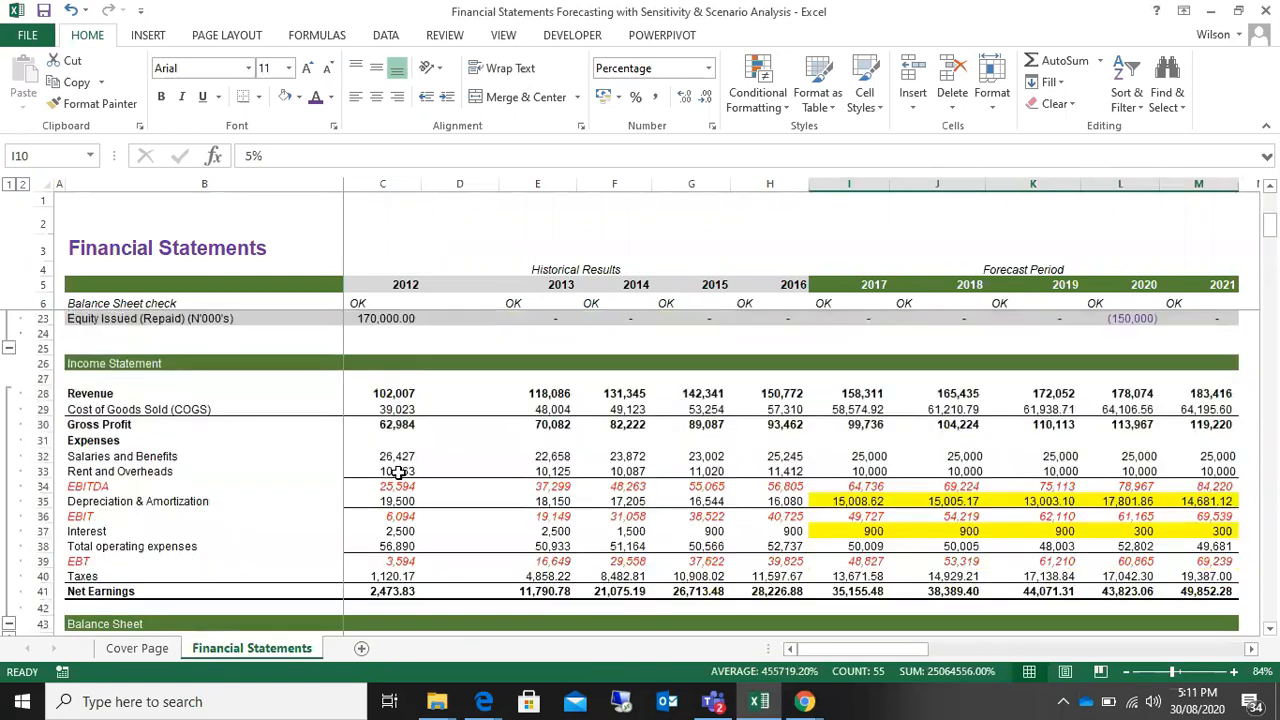
pyautogui.scroll(2, 424, 472)
pyautogui.click(95, 486)
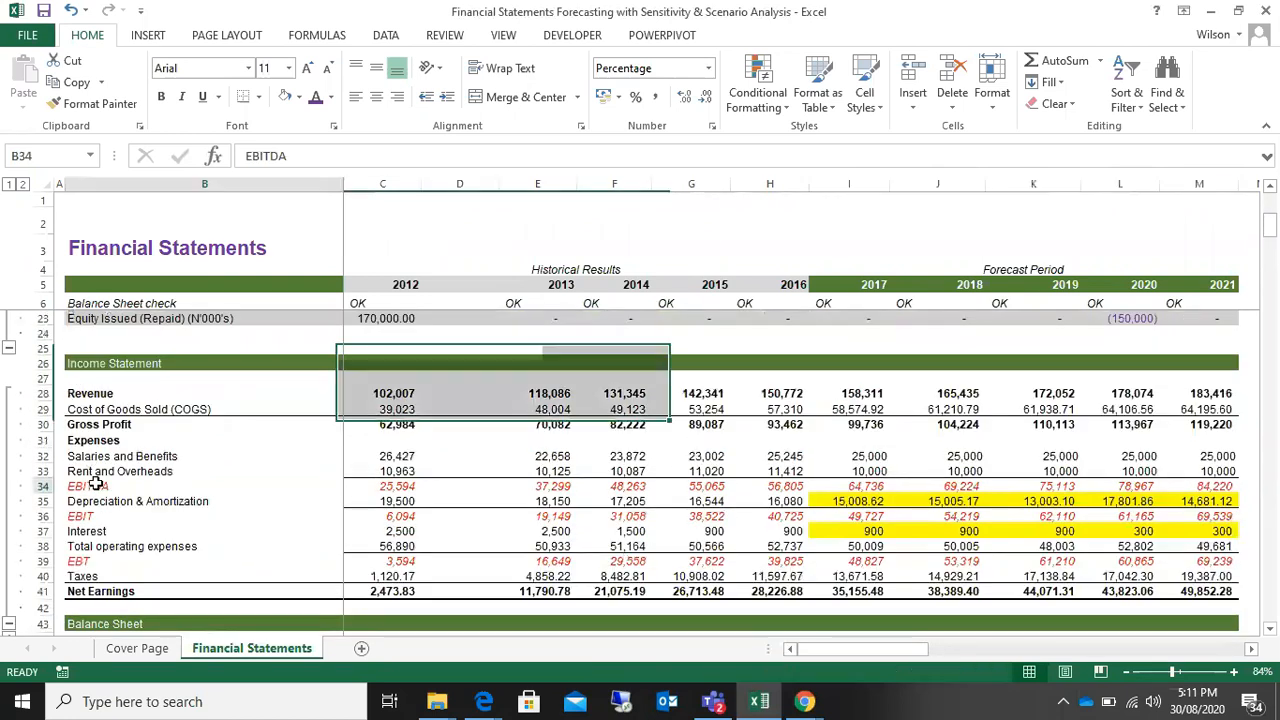
pyautogui.click(42, 486)
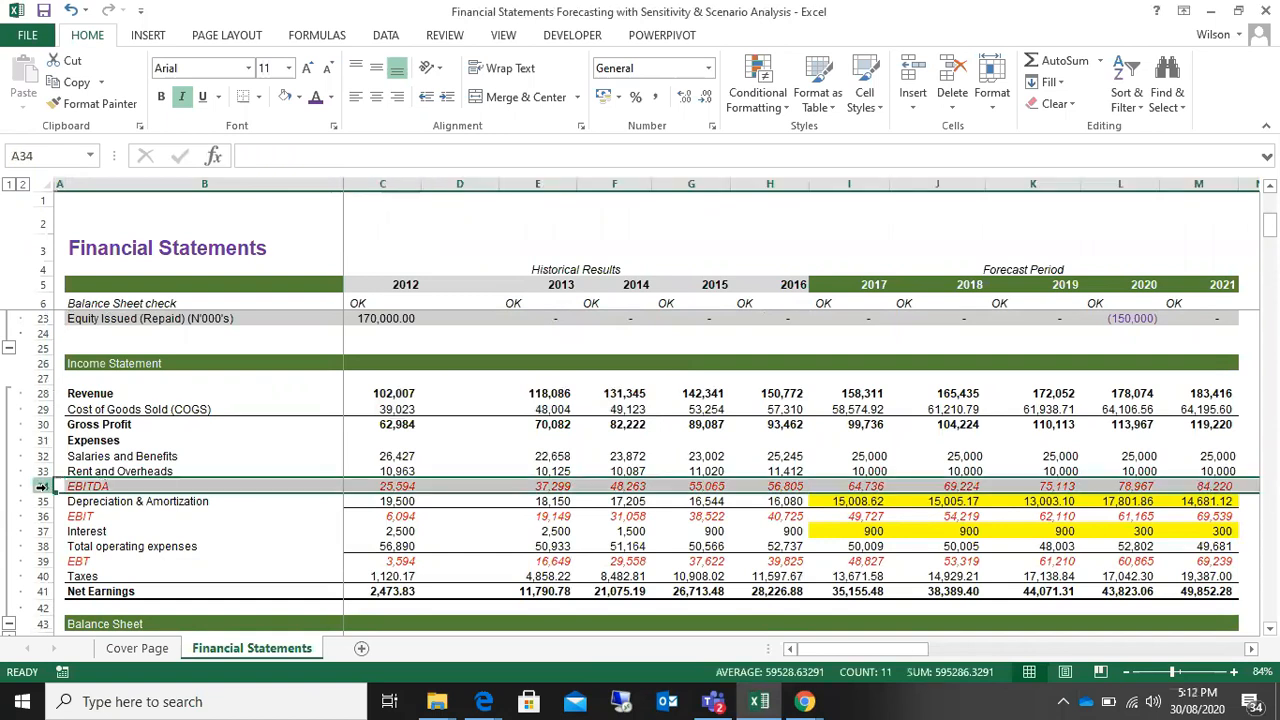
pyautogui.click(112, 486)
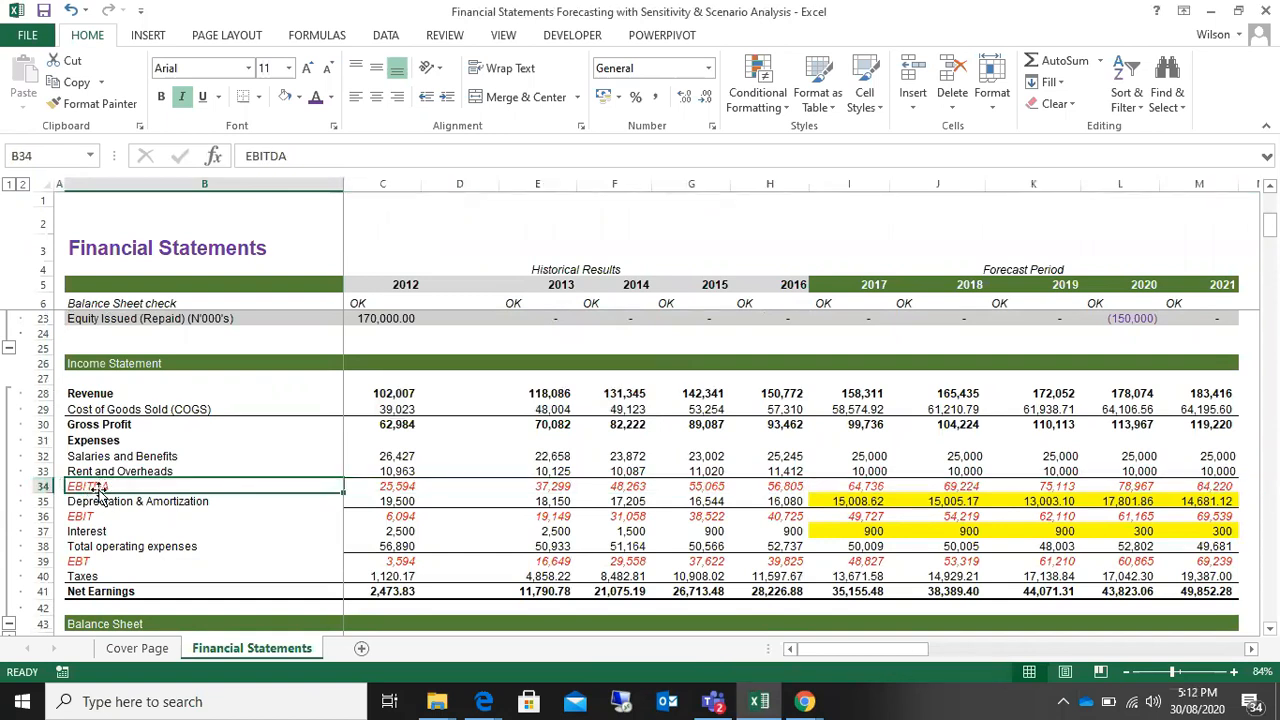
# Step: Highlight the EBIT and EBT labels and review the income statement rows down to Net Earnings
pyautogui.click(110, 516)
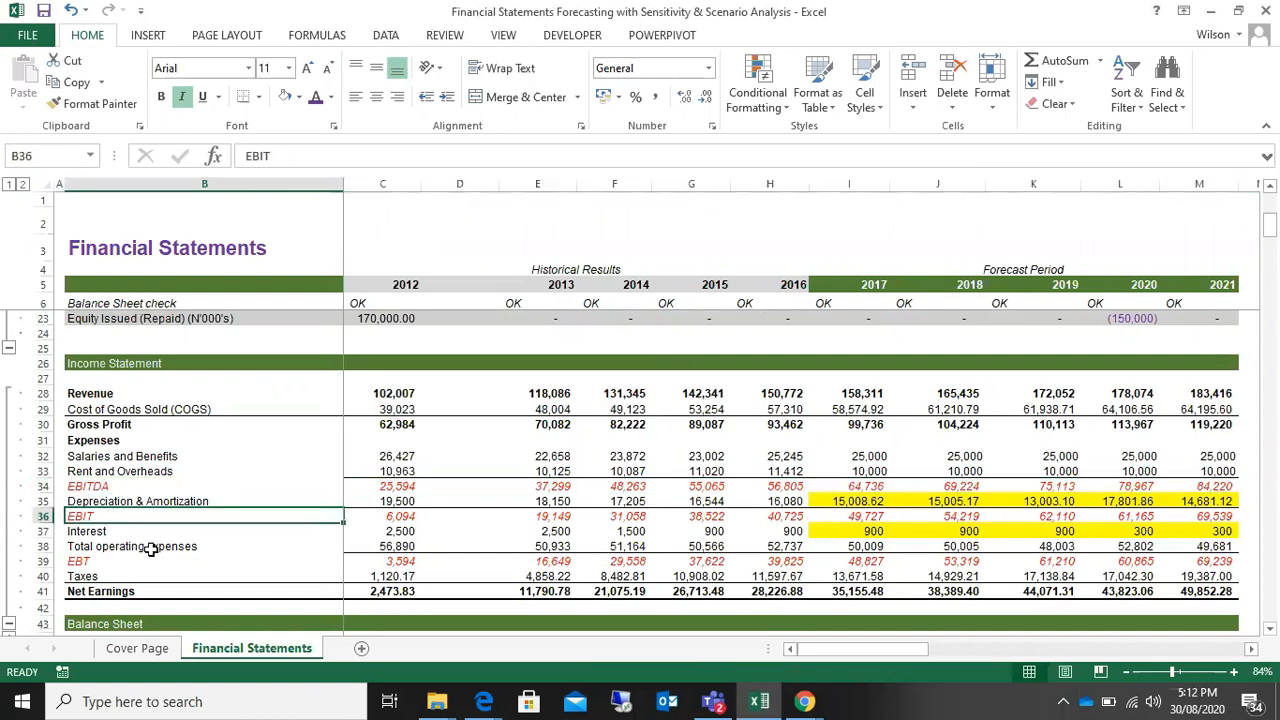
pyautogui.click(92, 561)
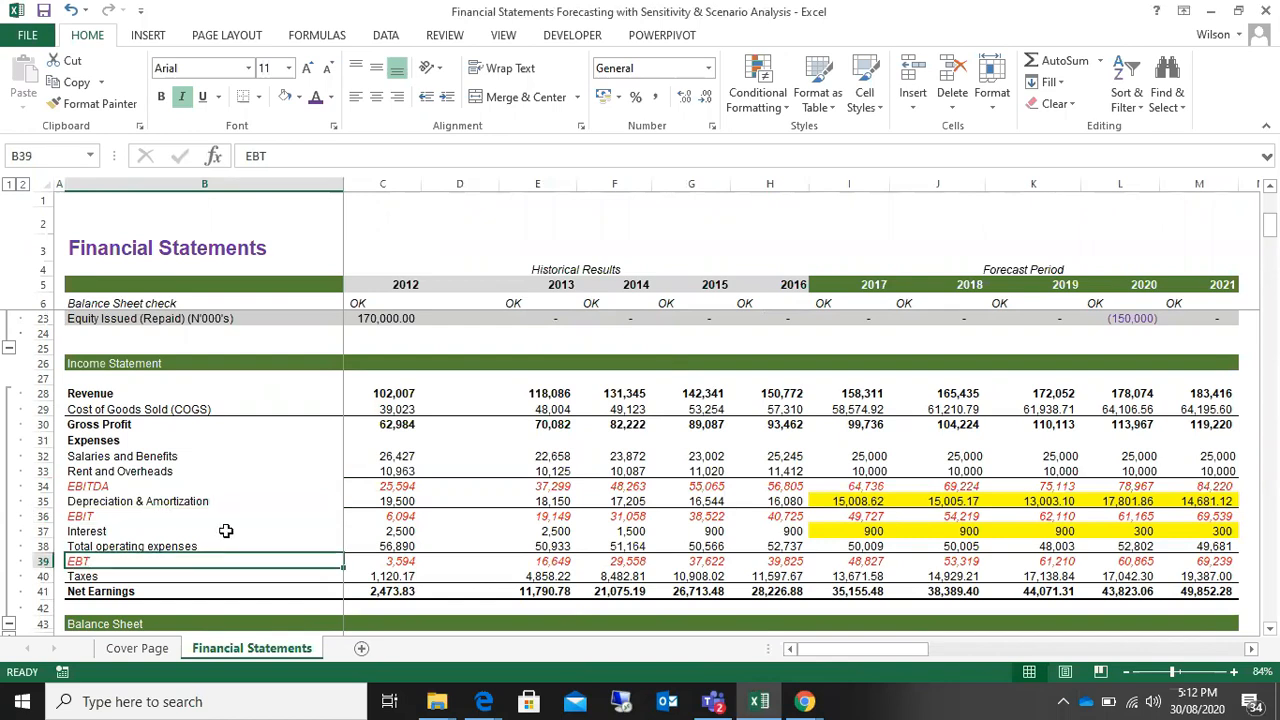
pyautogui.scroll(4, 224, 528)
pyautogui.scroll(-5, 224, 528)
pyautogui.scroll(6, 224, 528)
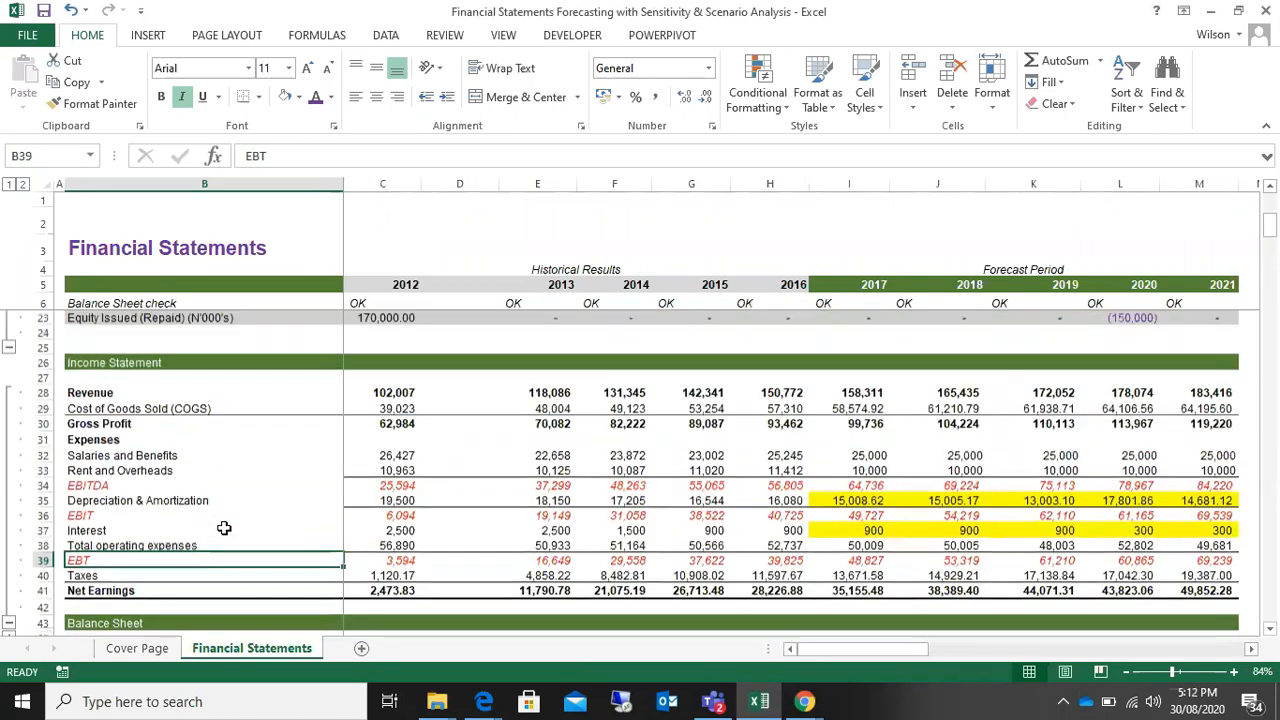
pyautogui.scroll(-6, 224, 528)
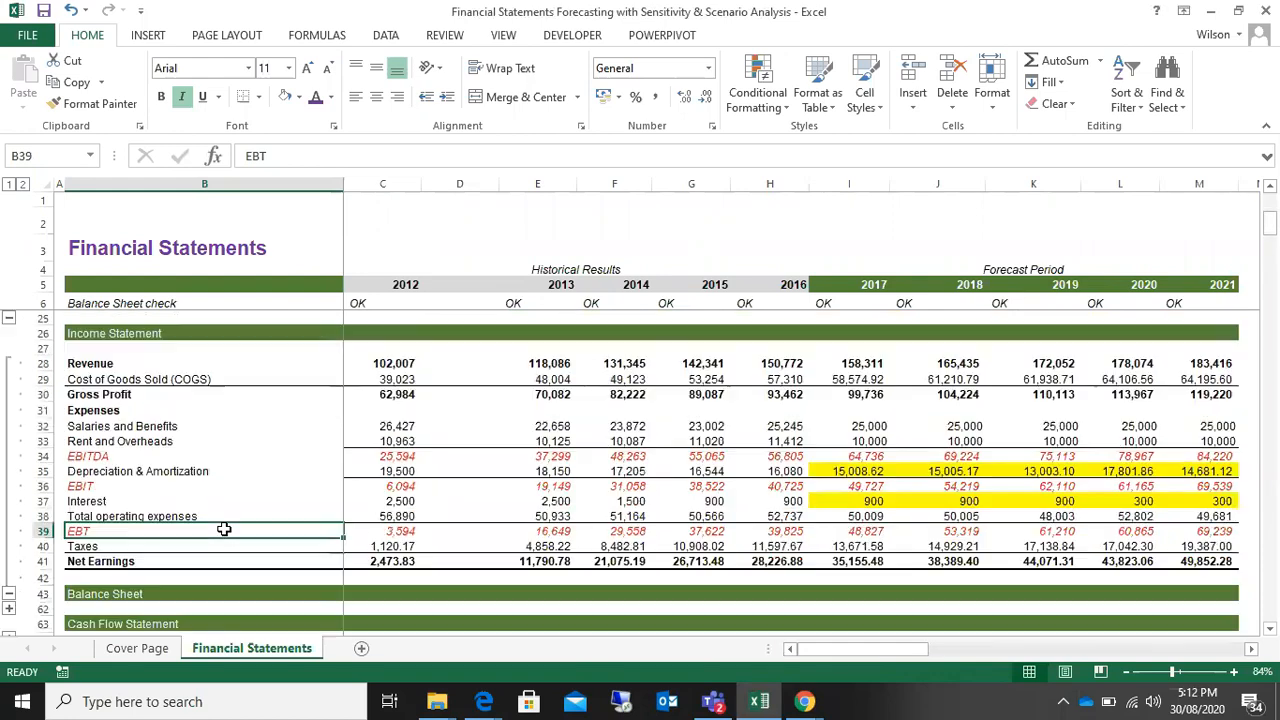
pyautogui.scroll(6, 224, 528)
pyautogui.scroll(-2, 224, 528)
pyautogui.scroll(-5, 224, 528)
pyautogui.scroll(-2, 224, 528)
pyautogui.scroll(2, 224, 528)
pyautogui.scroll(-2, 224, 528)
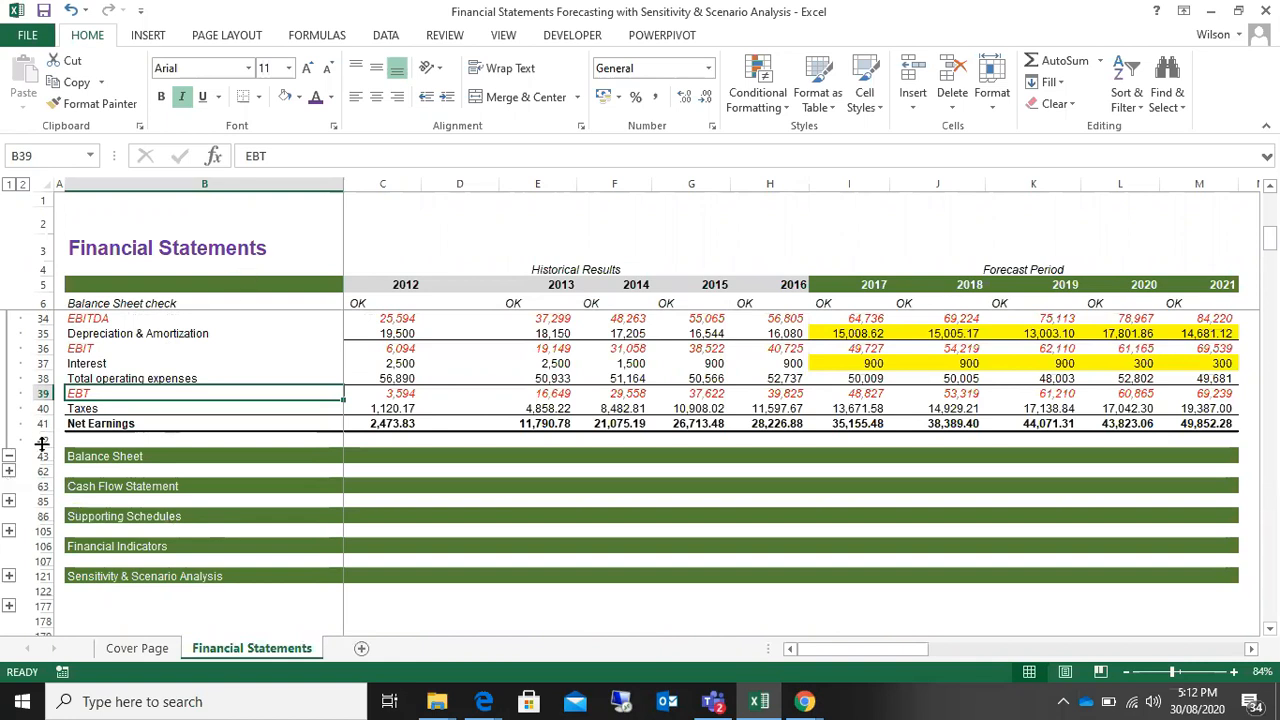
# Step: Expand the Balance Sheet section and review it from Assets through Shareholders' Equity to the Check row
pyautogui.click(9, 471)
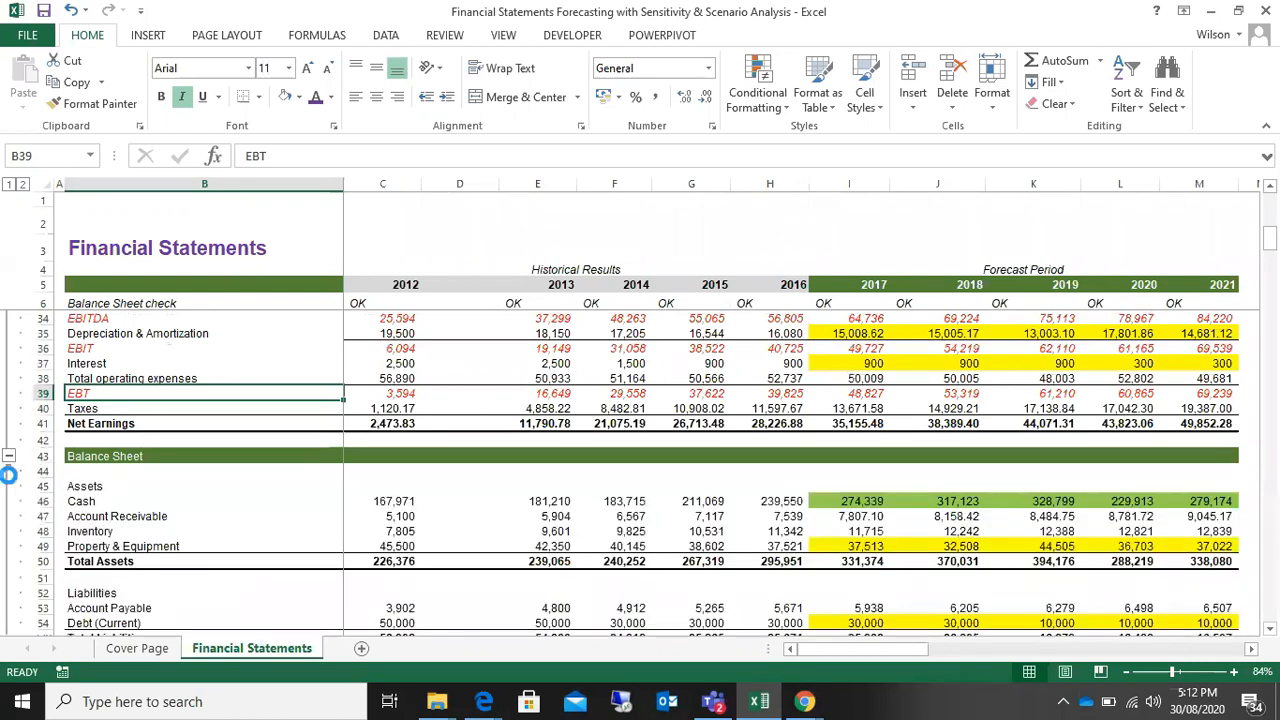
pyautogui.scroll(-3, 470, 497)
pyautogui.scroll(-2, 470, 497)
pyautogui.scroll(6, 475, 497)
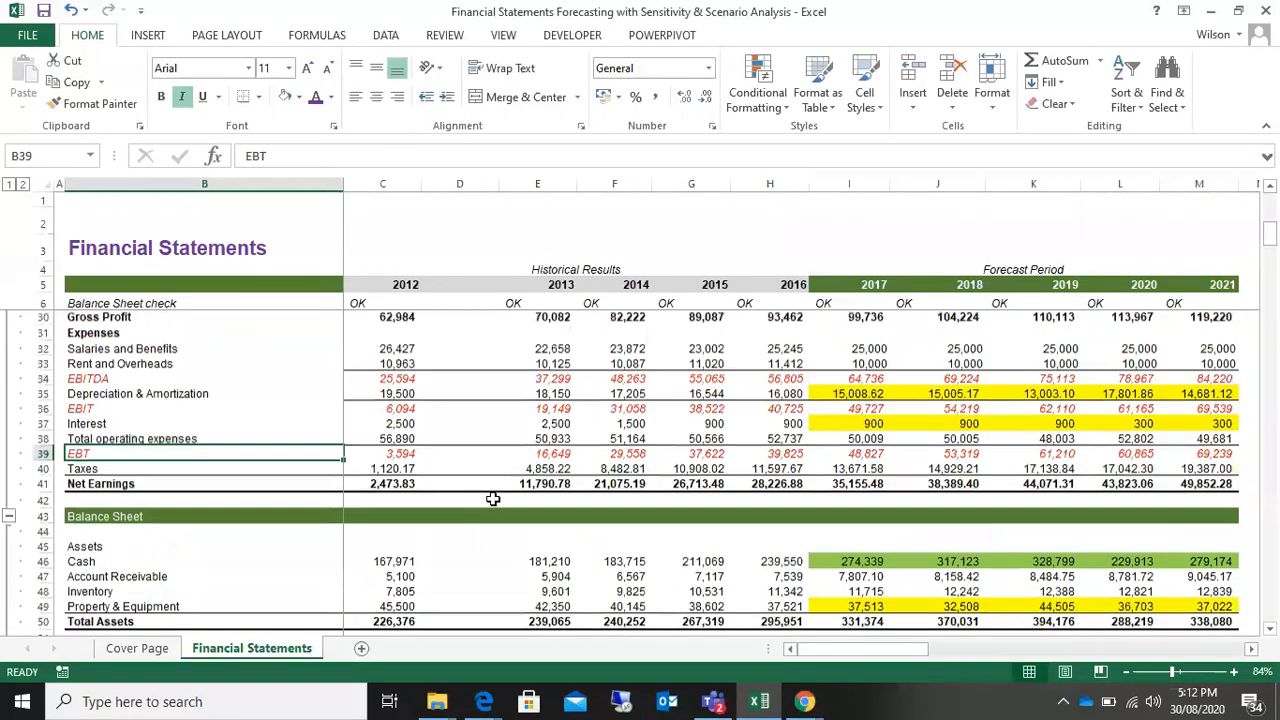
pyautogui.scroll(-8, 493, 498)
pyautogui.scroll(5, 493, 498)
pyautogui.scroll(10, 493, 498)
pyautogui.scroll(-11, 493, 498)
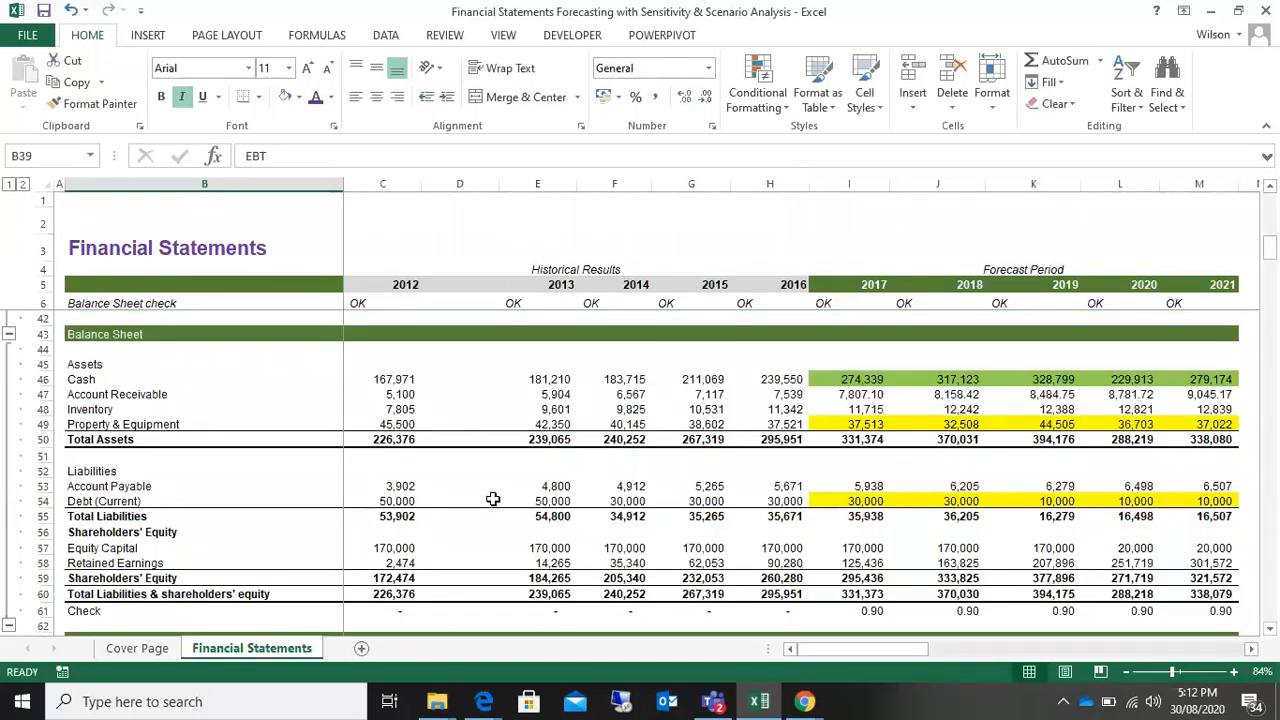
pyautogui.scroll(-3, 493, 498)
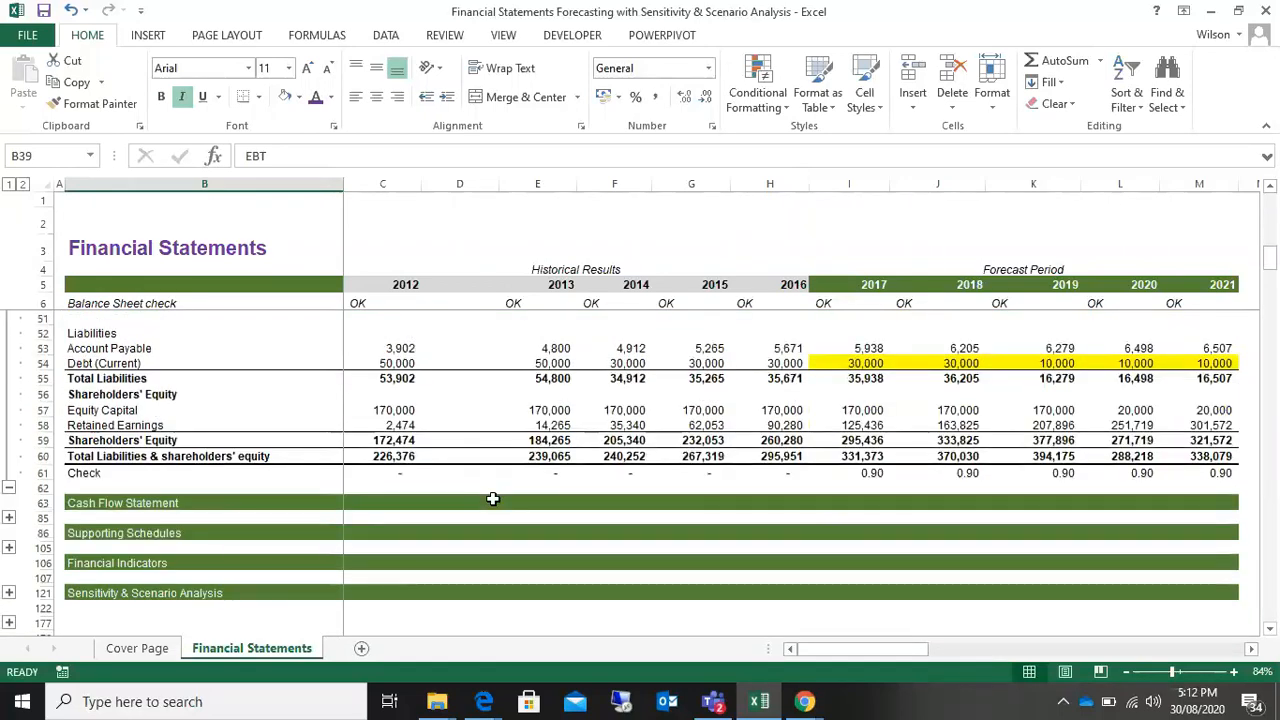
# Step: Expand the Cash Flow Statement section and review its operating, investing and financing cash flows down to the Check row
pyautogui.click(8, 517)
pyautogui.scroll(-5, 443, 443)
pyautogui.scroll(3, 448, 442)
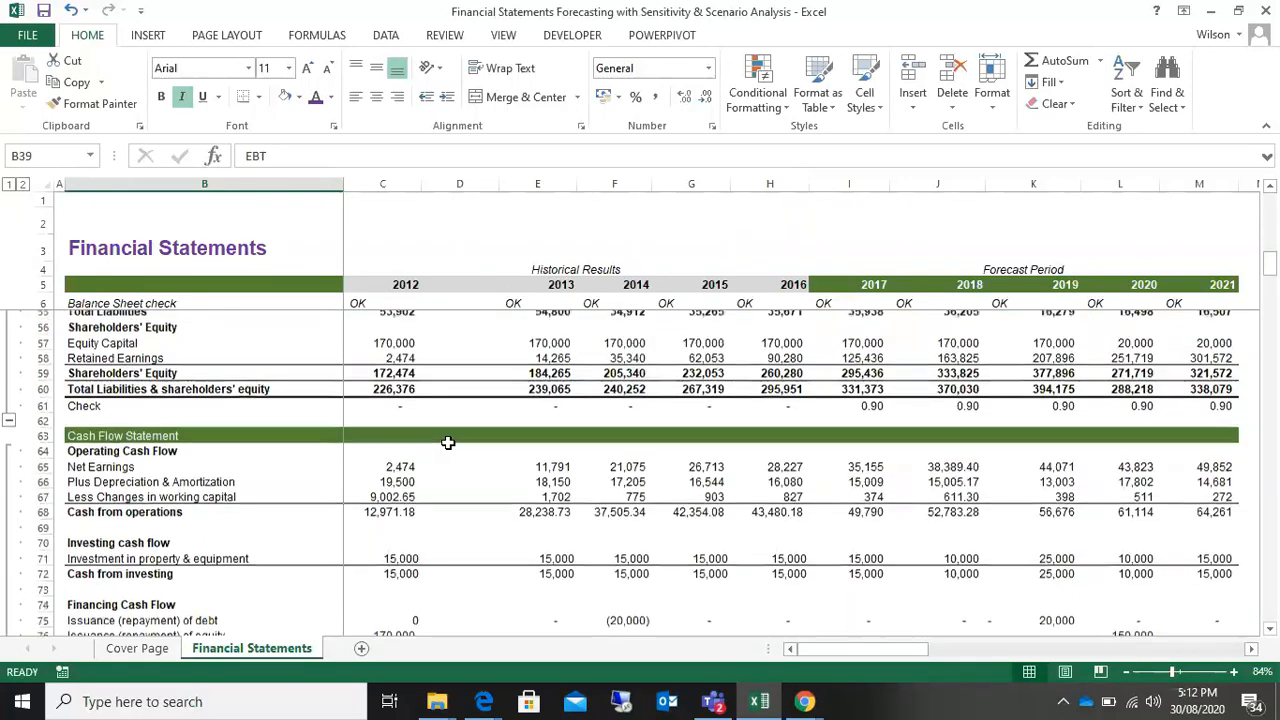
pyautogui.scroll(2, 448, 442)
pyautogui.scroll(-3, 448, 442)
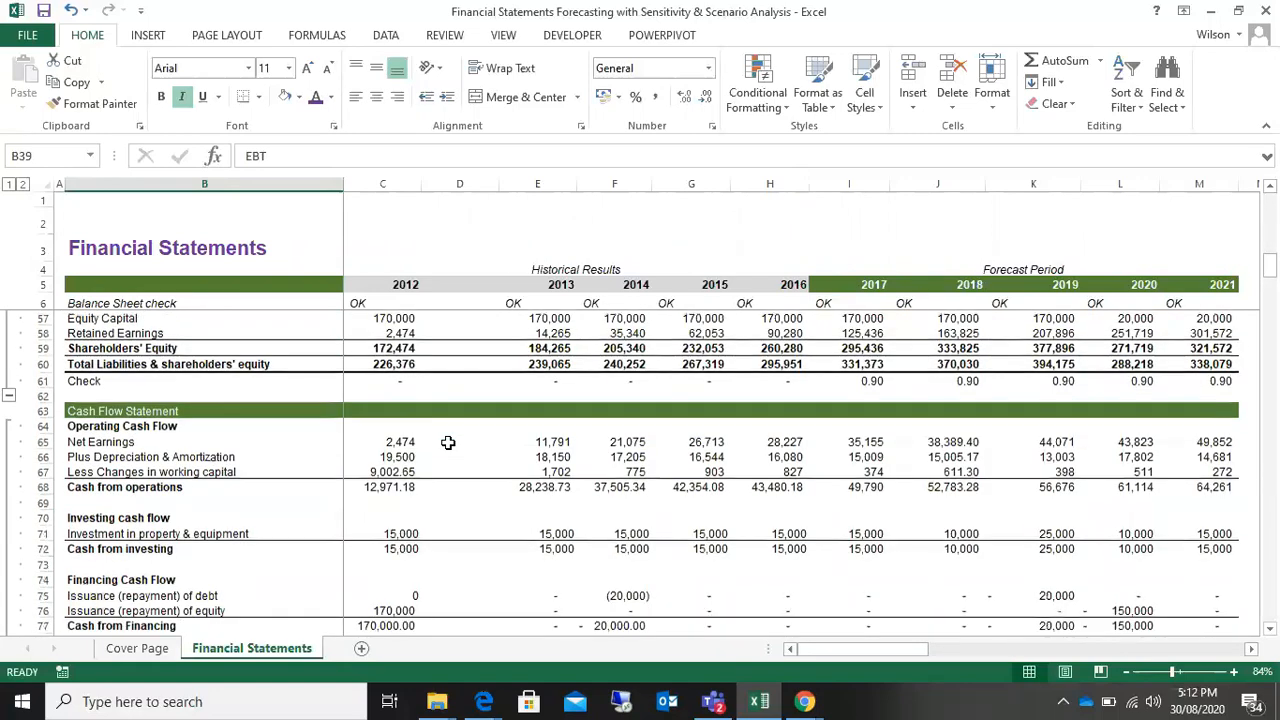
pyautogui.scroll(-2, 448, 442)
pyautogui.scroll(3, 448, 442)
pyautogui.scroll(-4, 448, 442)
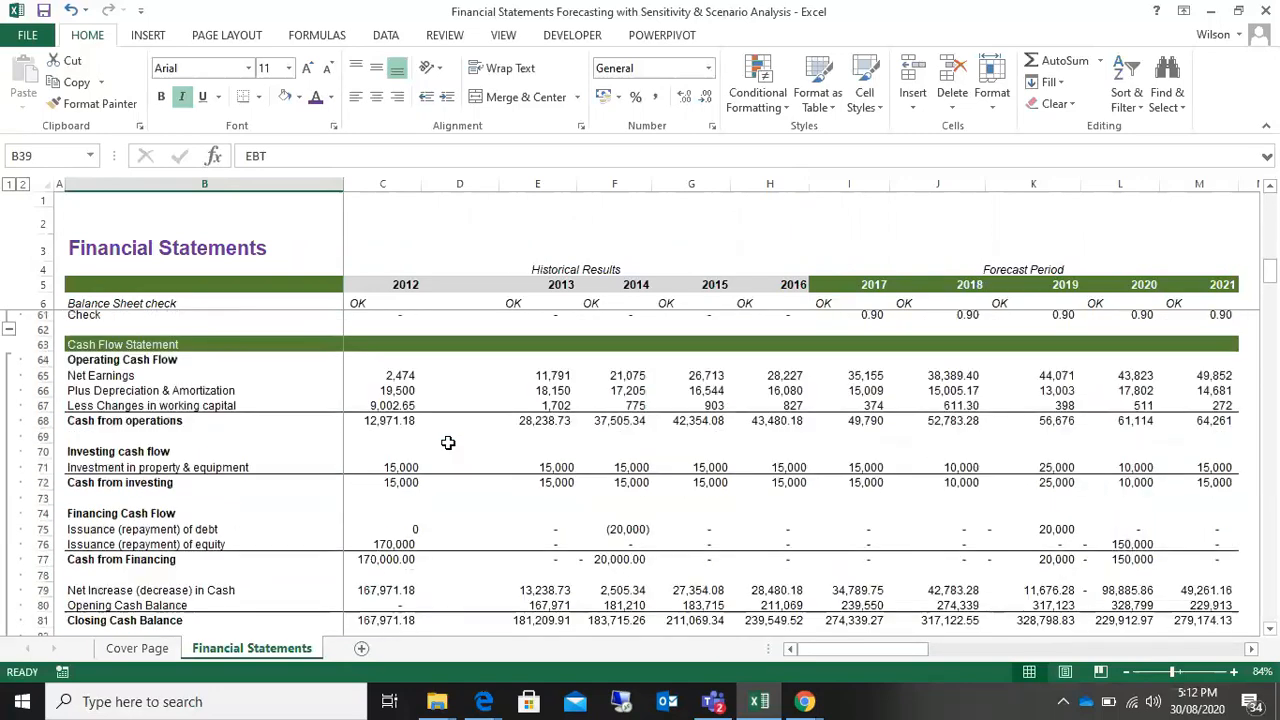
pyautogui.scroll(-3, 448, 442)
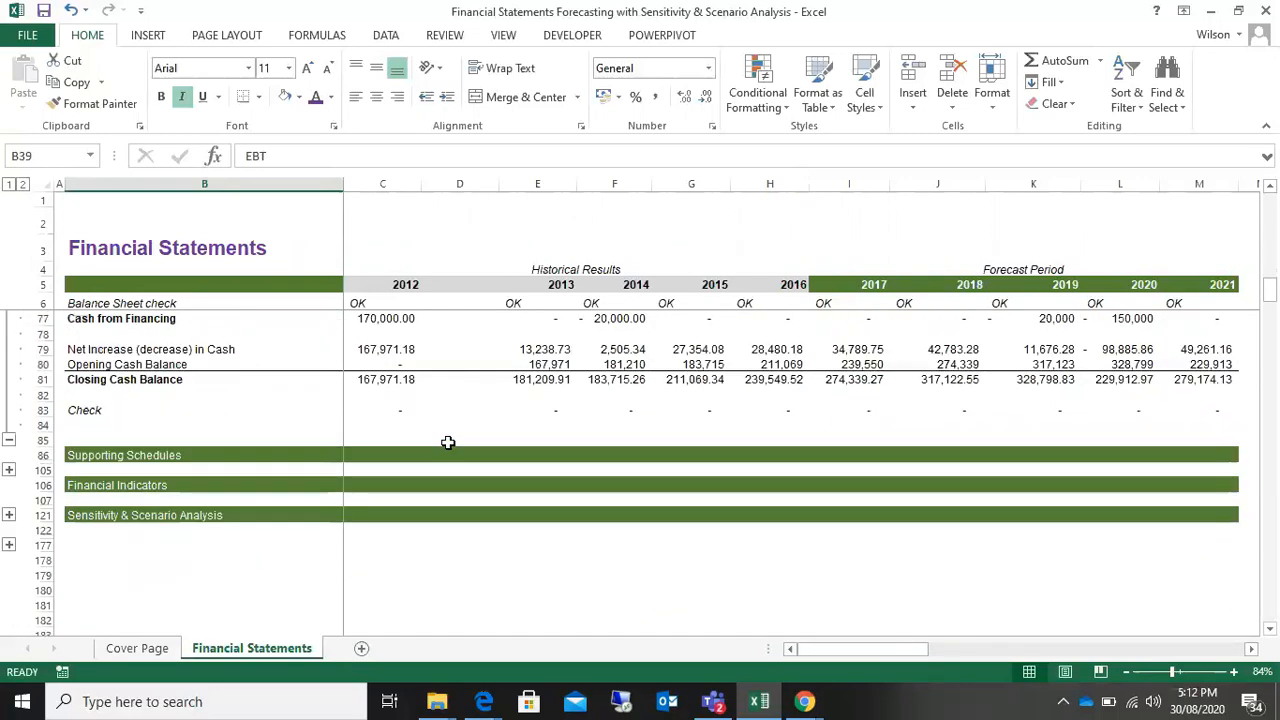
# Step: Highlight the cash flow Check row for 2012 to 2021 in C83:M83
pyautogui.click(398, 412)
pyautogui.moveTo(443, 415); pyautogui.dragTo(1238, 440)
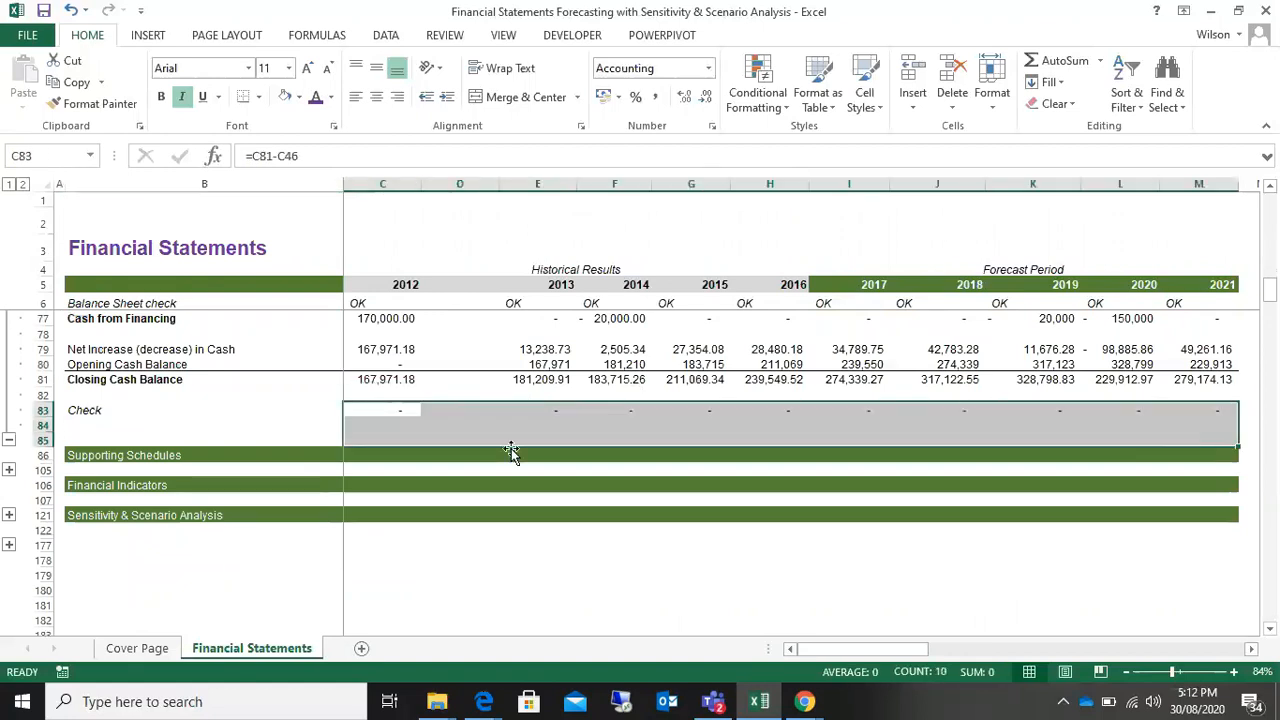
pyautogui.click(189, 408)
pyautogui.moveTo(365, 411); pyautogui.dragTo(1207, 410)
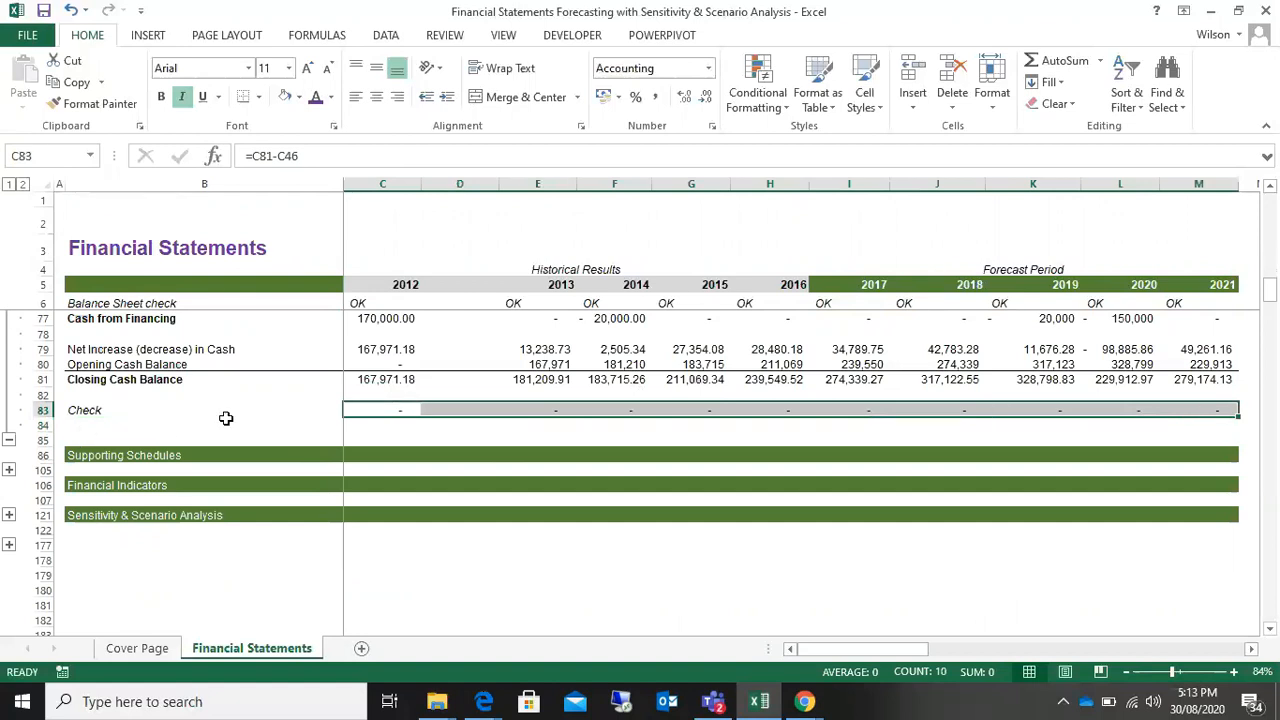
# Step: Expand the Supporting Schedules section and review the working capital, depreciation, and debt and interest schedules
pyautogui.scroll(-2, 130, 420)
pyautogui.click(8, 378)
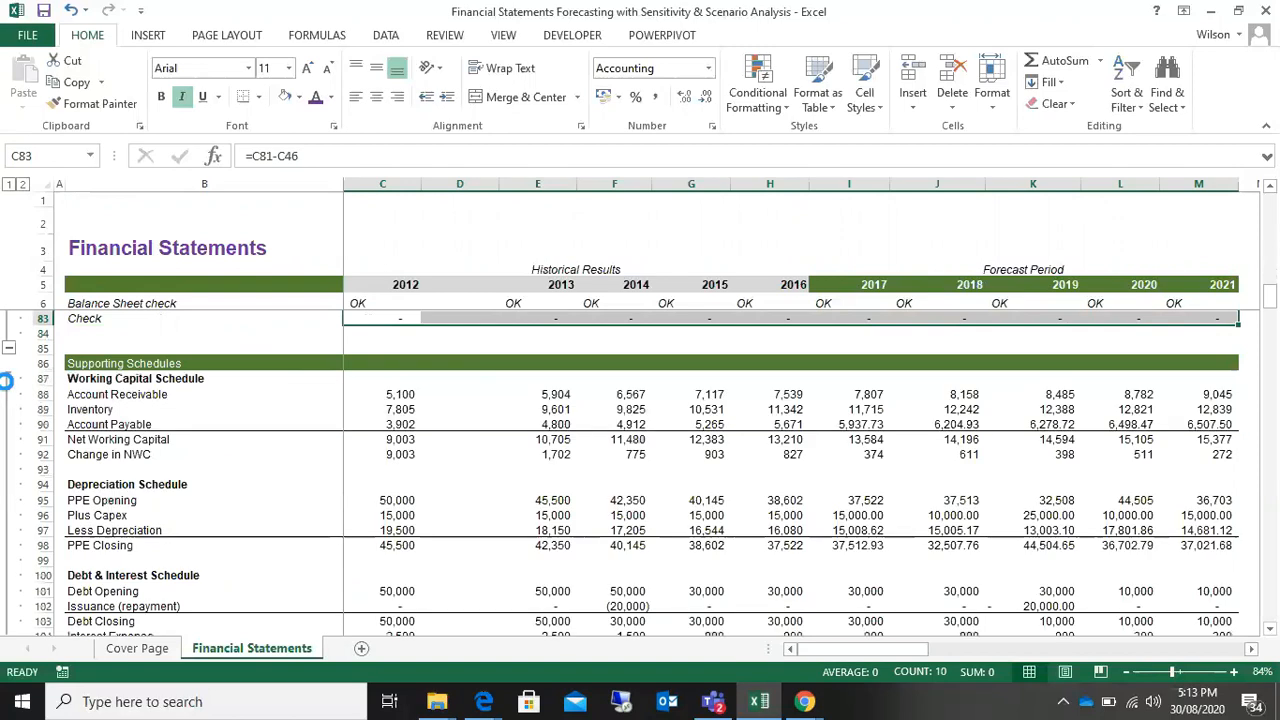
pyautogui.scroll(-1, 171, 494)
pyautogui.scroll(1, 171, 494)
pyautogui.scroll(-1, 172, 490)
pyautogui.scroll(-4, 171, 490)
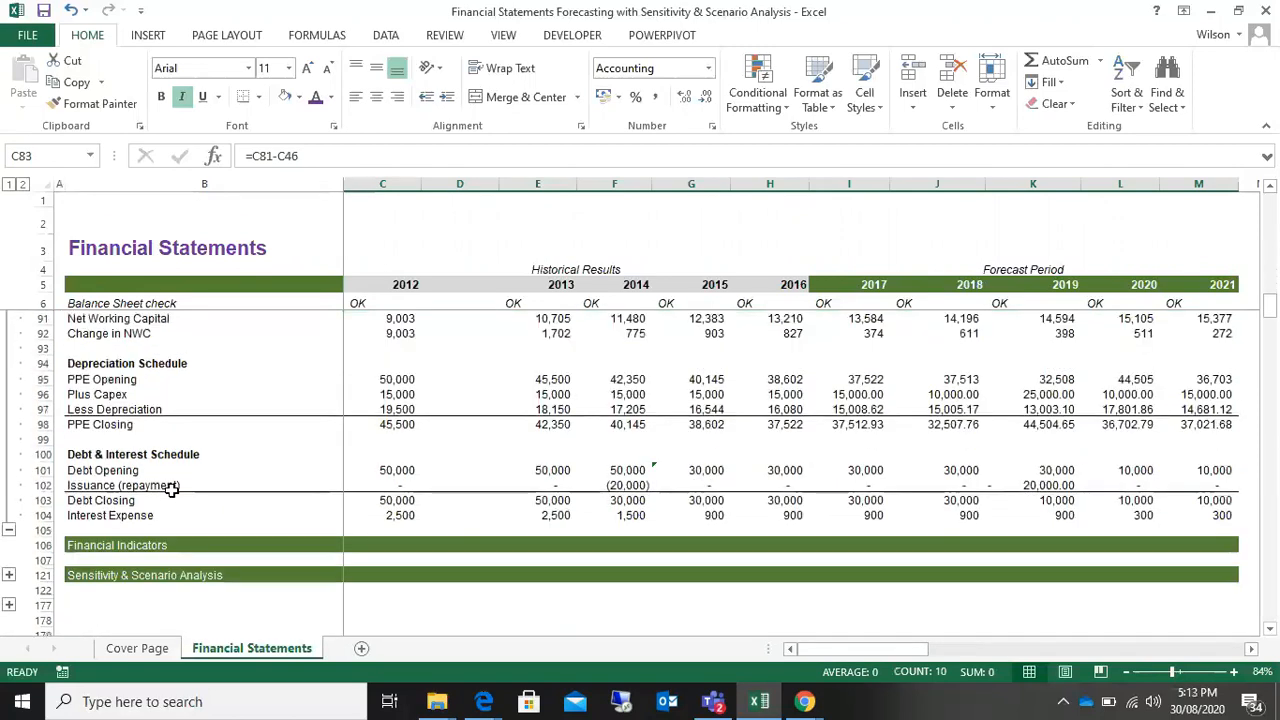
pyautogui.scroll(1, 171, 490)
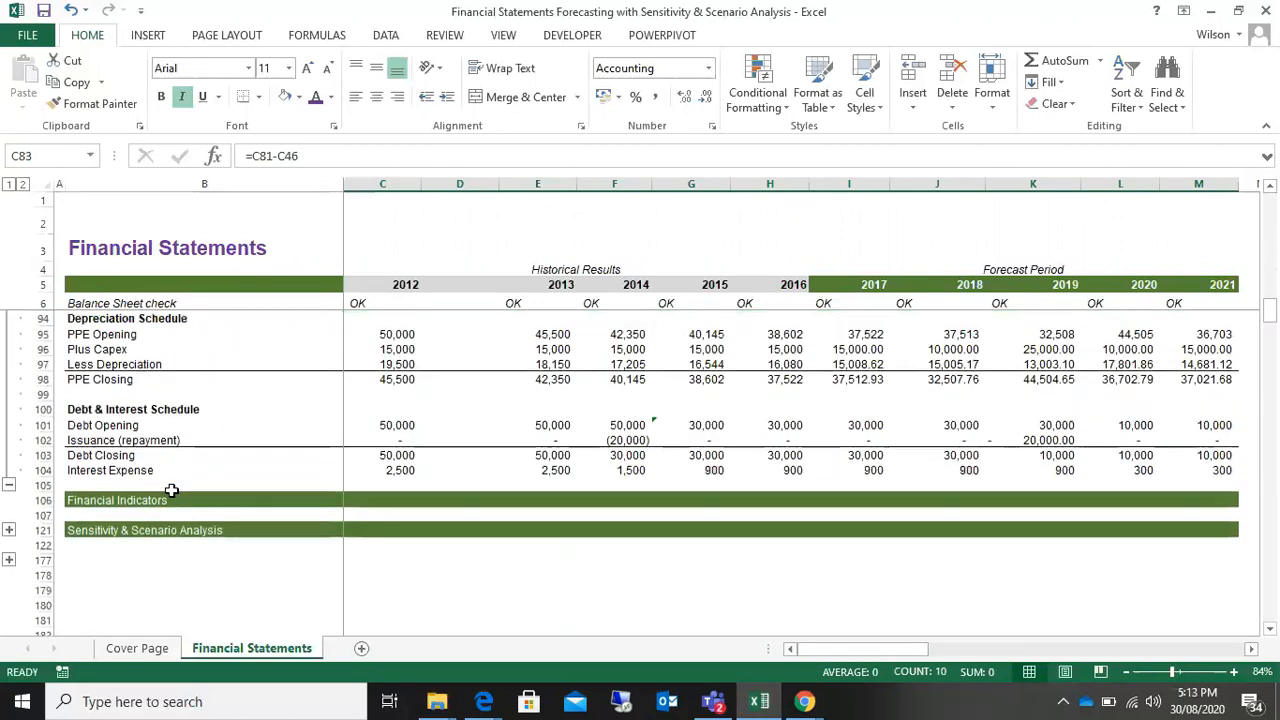
# Step: Highlight the collapsed Financial Indicators and Sensitivity & Scenario Analysis section headings
pyautogui.click(106, 590)
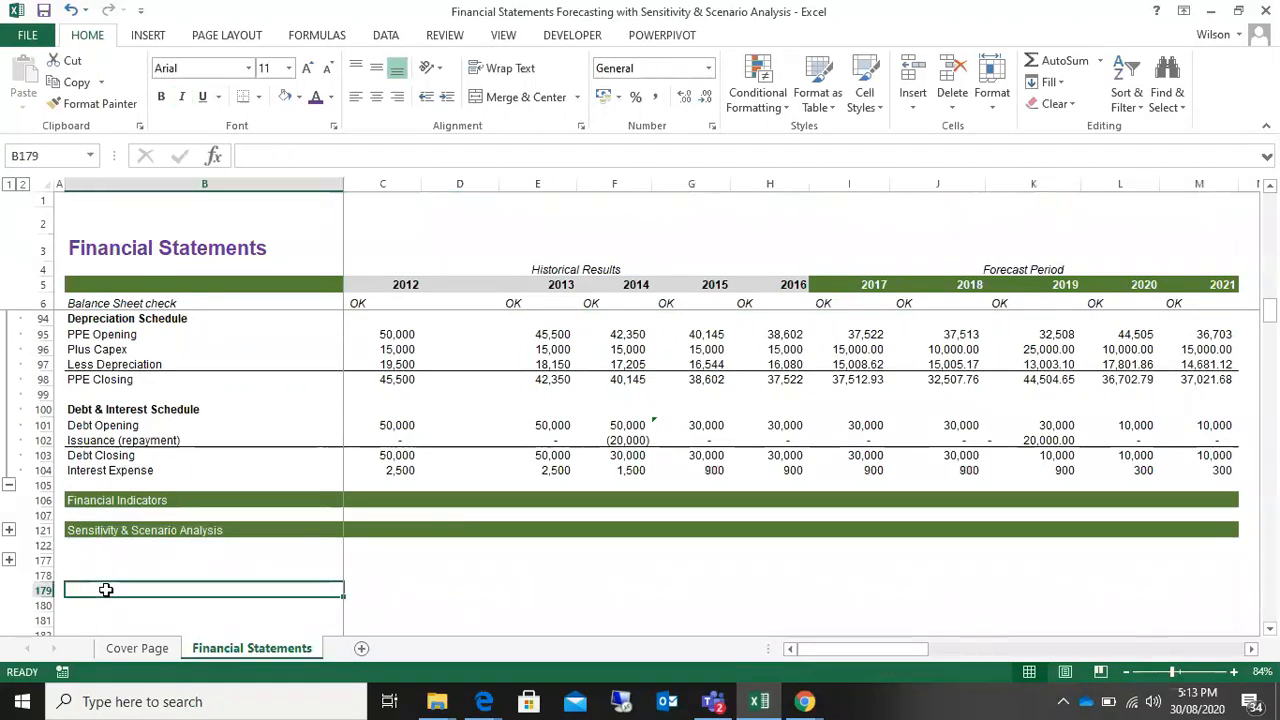
pyautogui.scroll(-1, 106, 590)
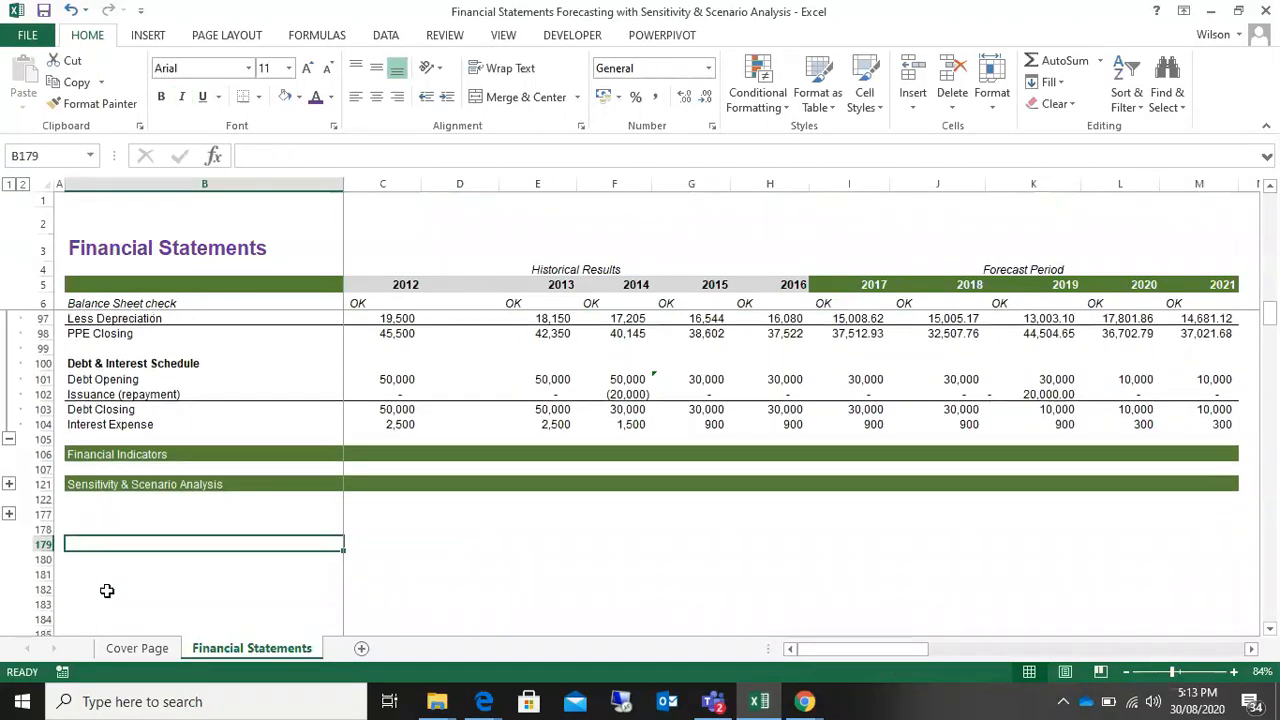
pyautogui.click(108, 456)
pyautogui.click(110, 484)
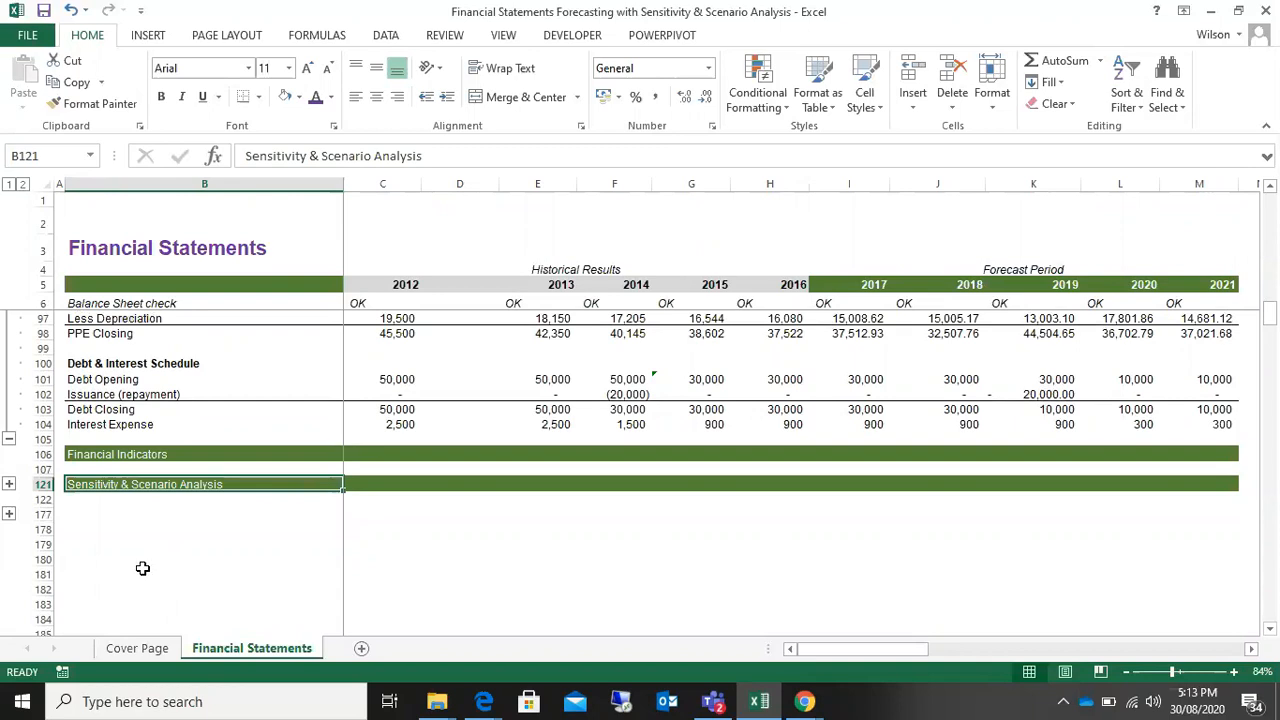
pyautogui.click(150, 455)
pyautogui.click(157, 484)
pyautogui.click(170, 453)
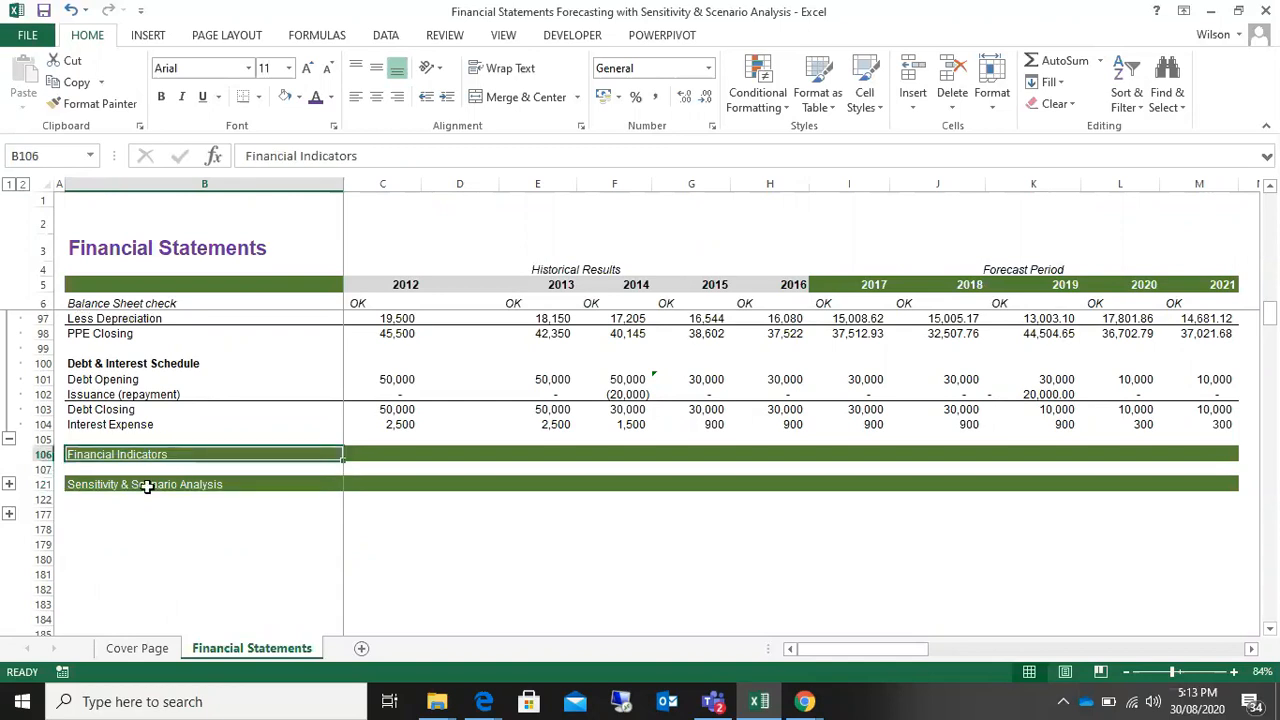
pyautogui.click(93, 483)
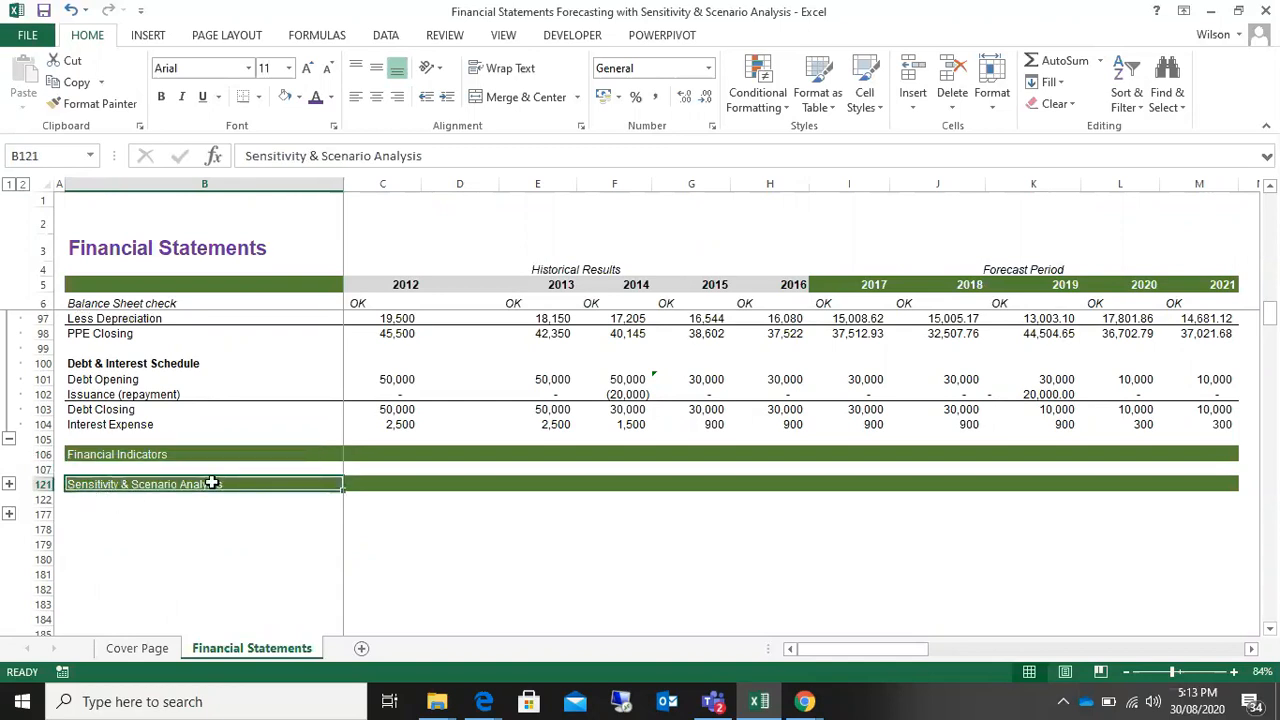
pyautogui.scroll(8, 340, 605)
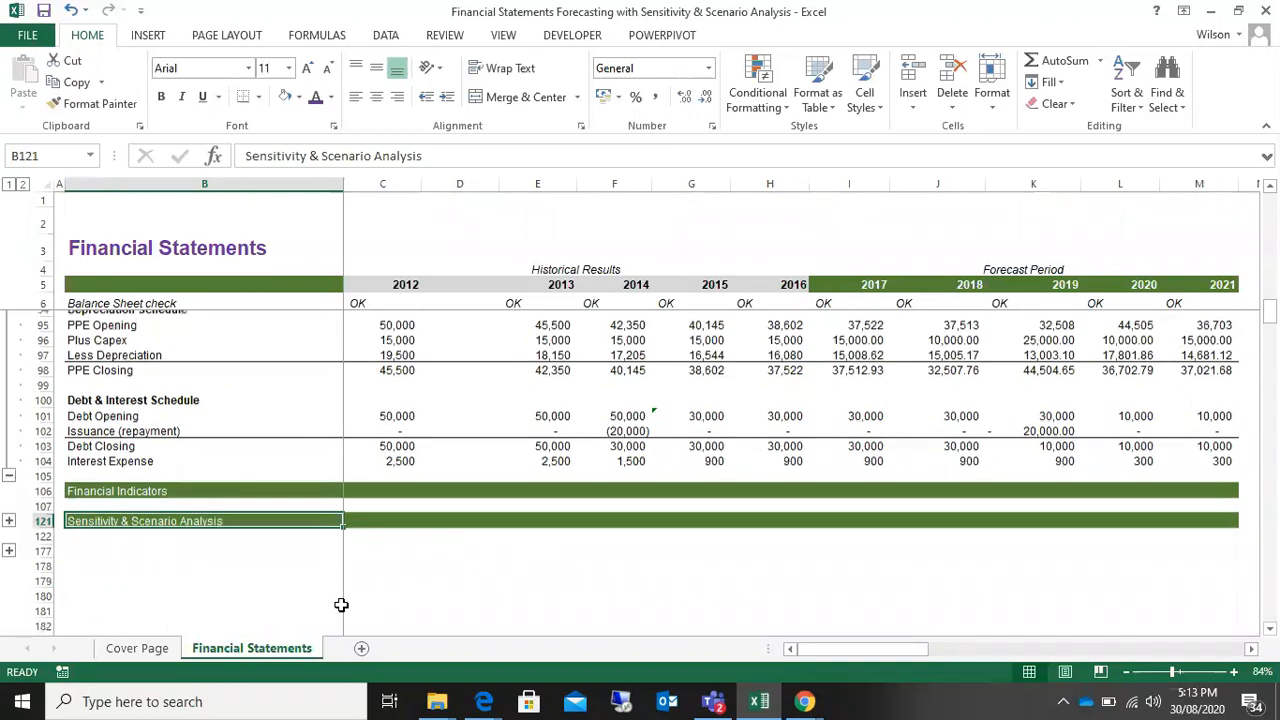
pyautogui.scroll(-8, 340, 605)
# Step: Open the Cover Page sheet and highlight the S&B PLC title in B2
pyautogui.click(150, 646)
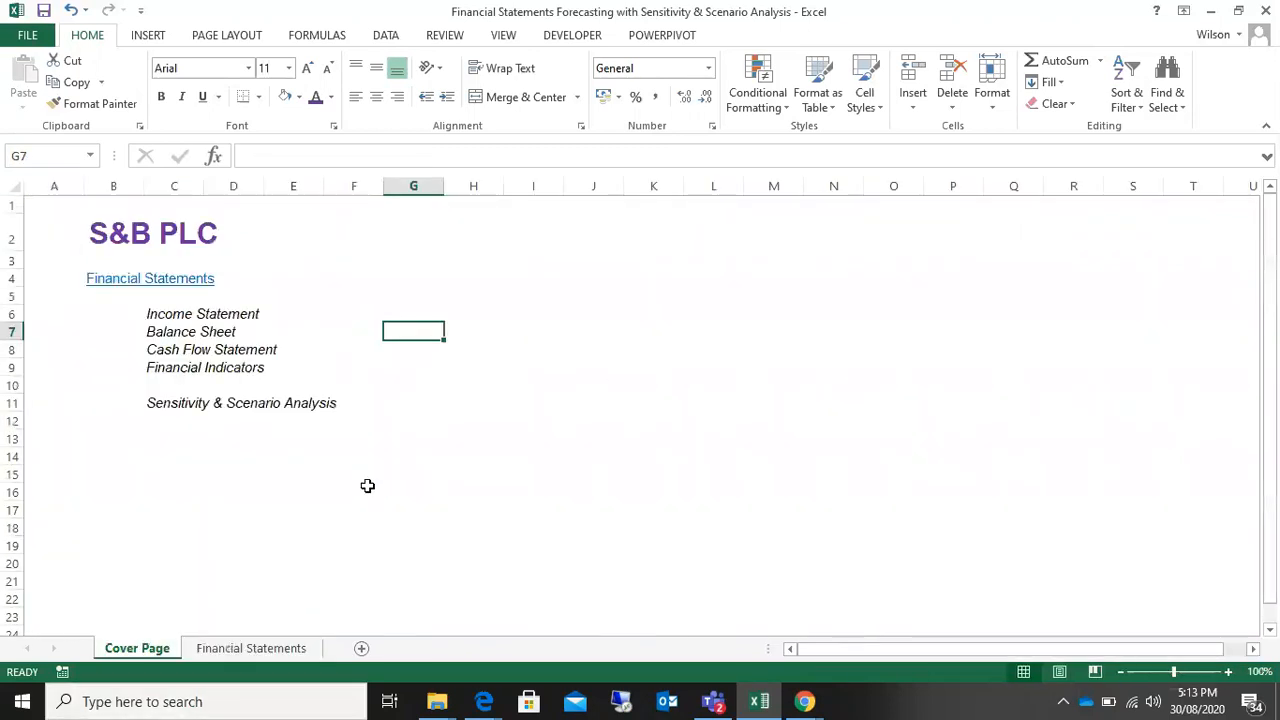
pyautogui.click(104, 240)
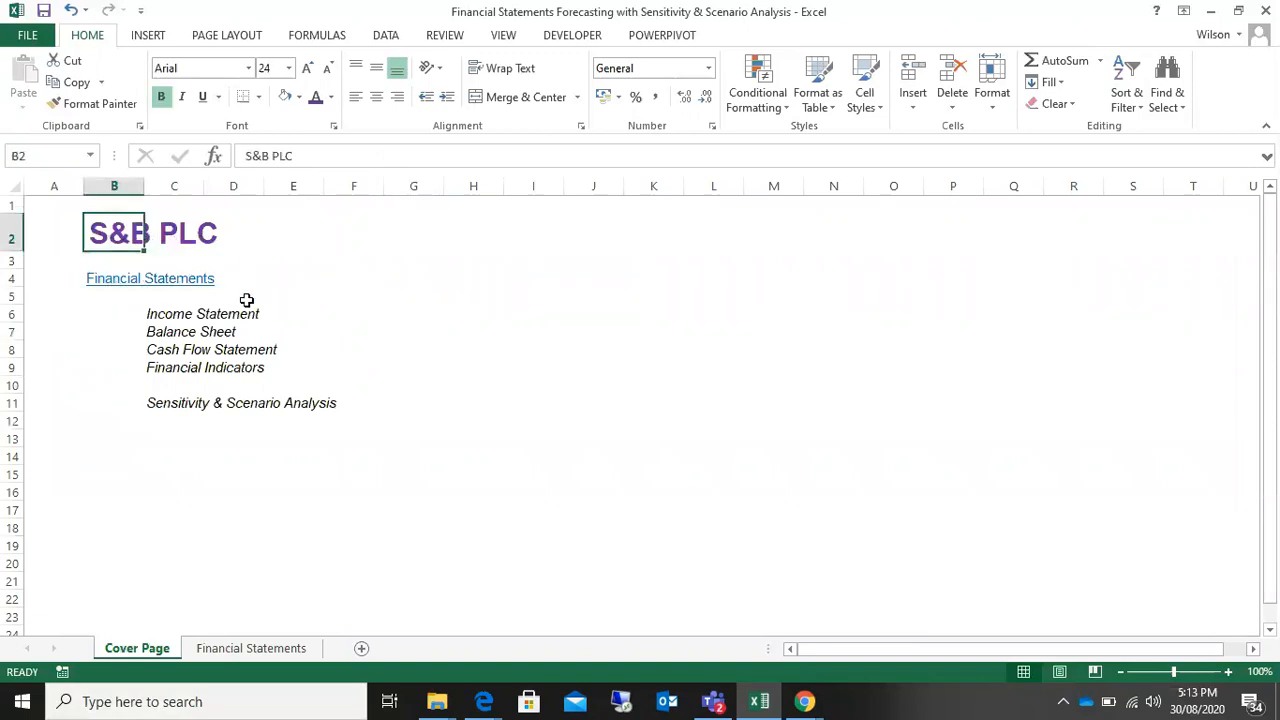
pyautogui.click(291, 277)
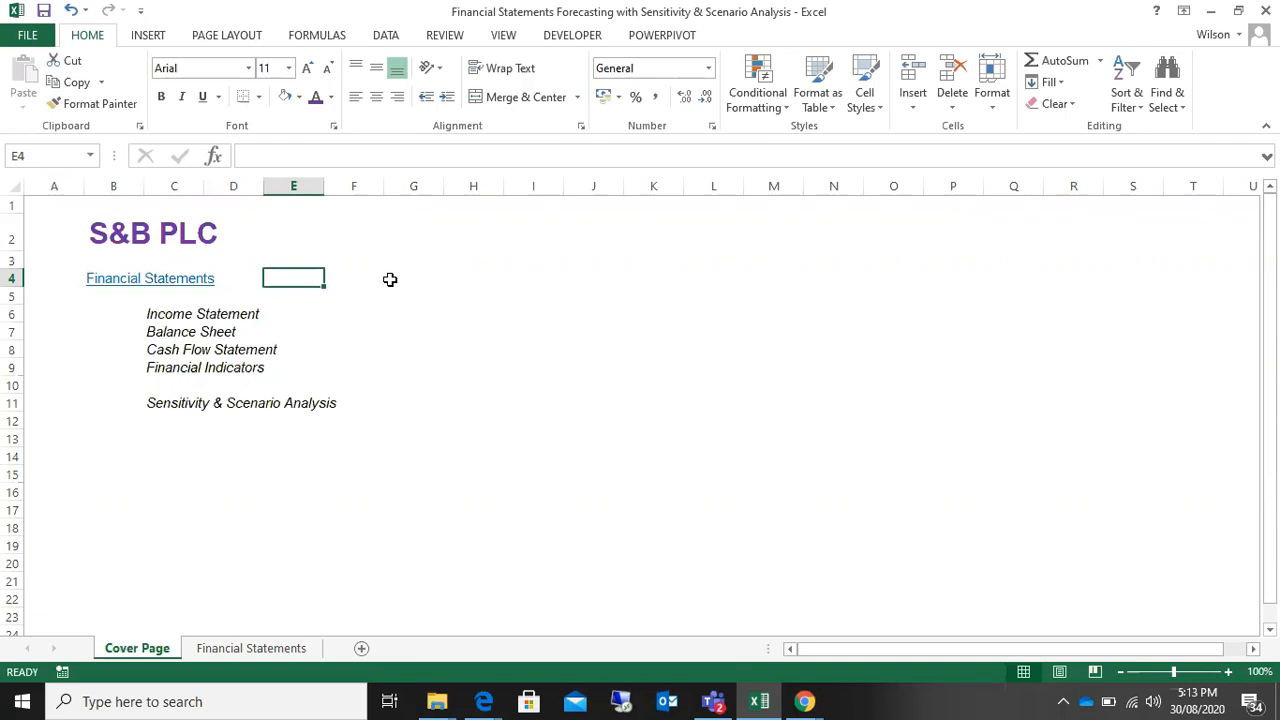
pyautogui.click(104, 233)
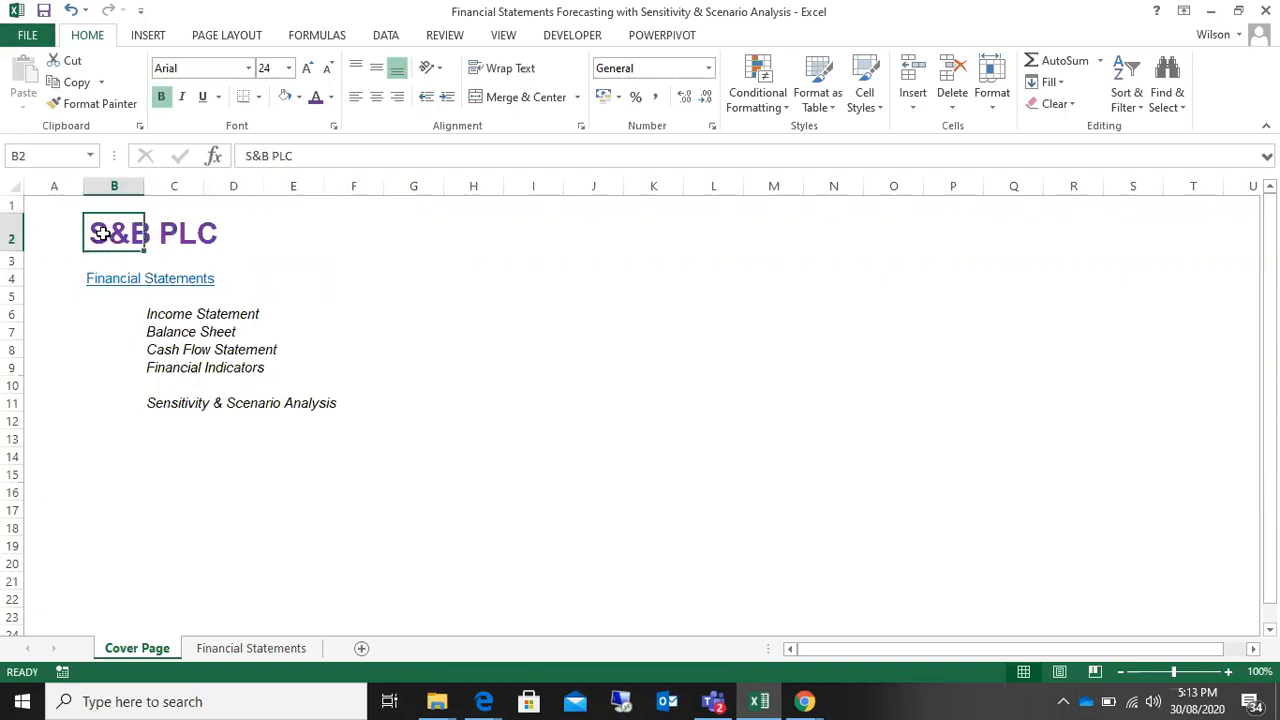
pyautogui.click(222, 234)
pyautogui.click(108, 233)
pyautogui.click(222, 233)
pyautogui.click(112, 232)
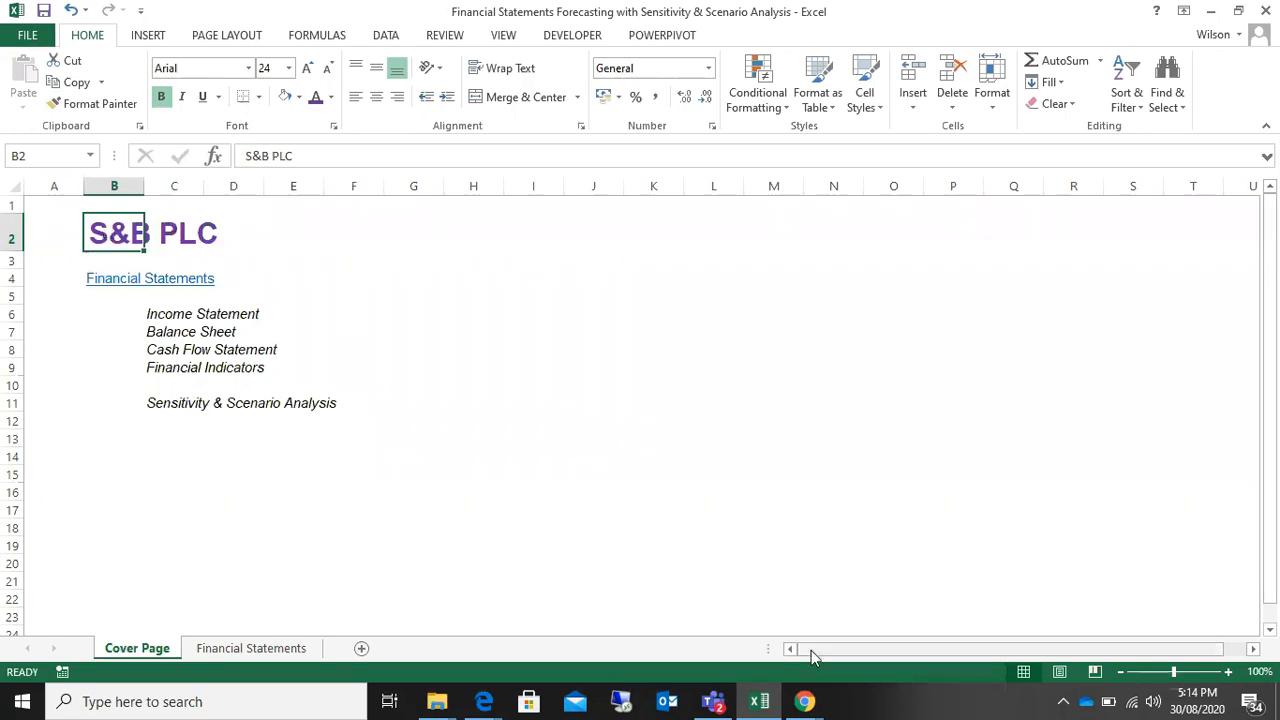
pyautogui.click(805, 701)
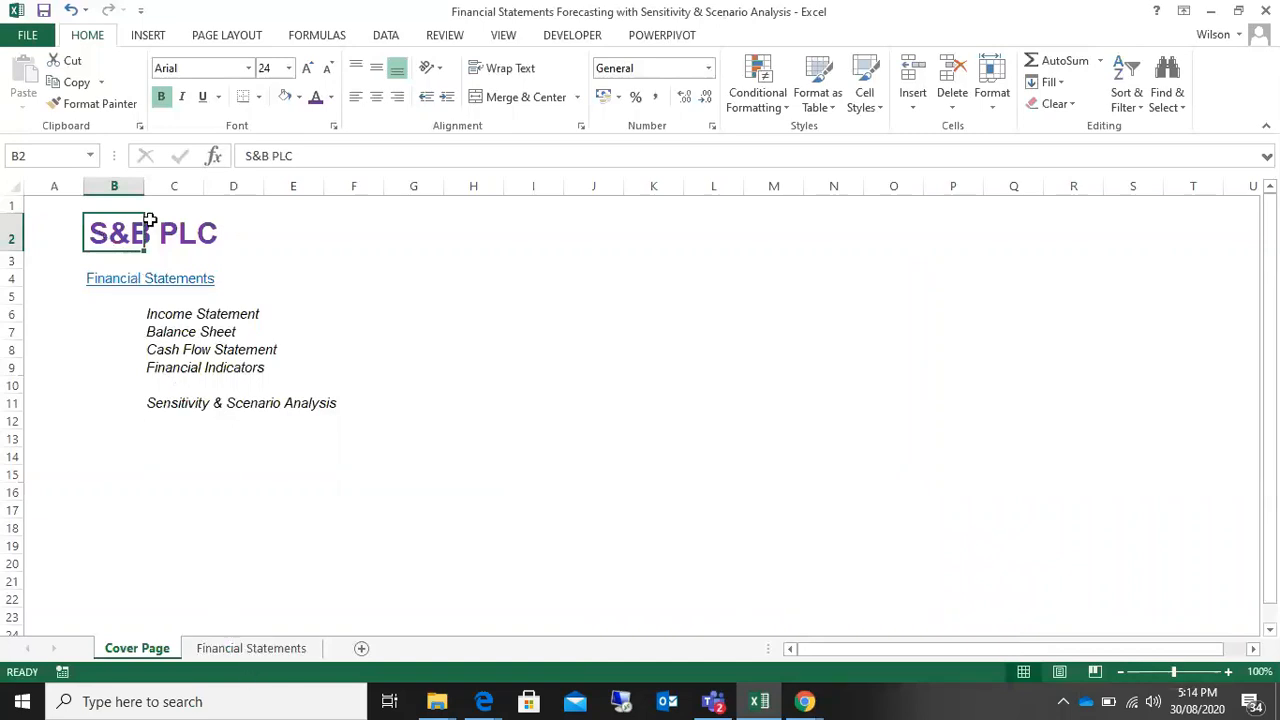
# Step: Replace the Cover Page title in B2 with "Company Name"
pyautogui.write('Company')
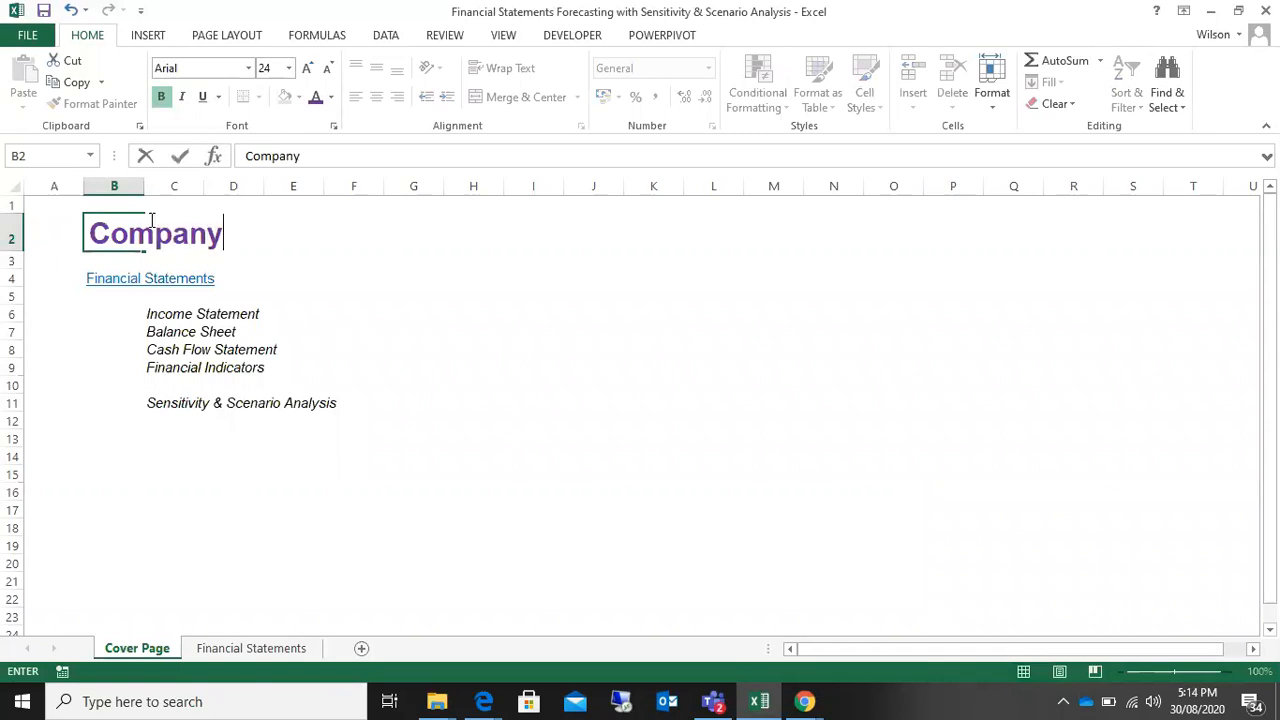
pyautogui.write(' Name')
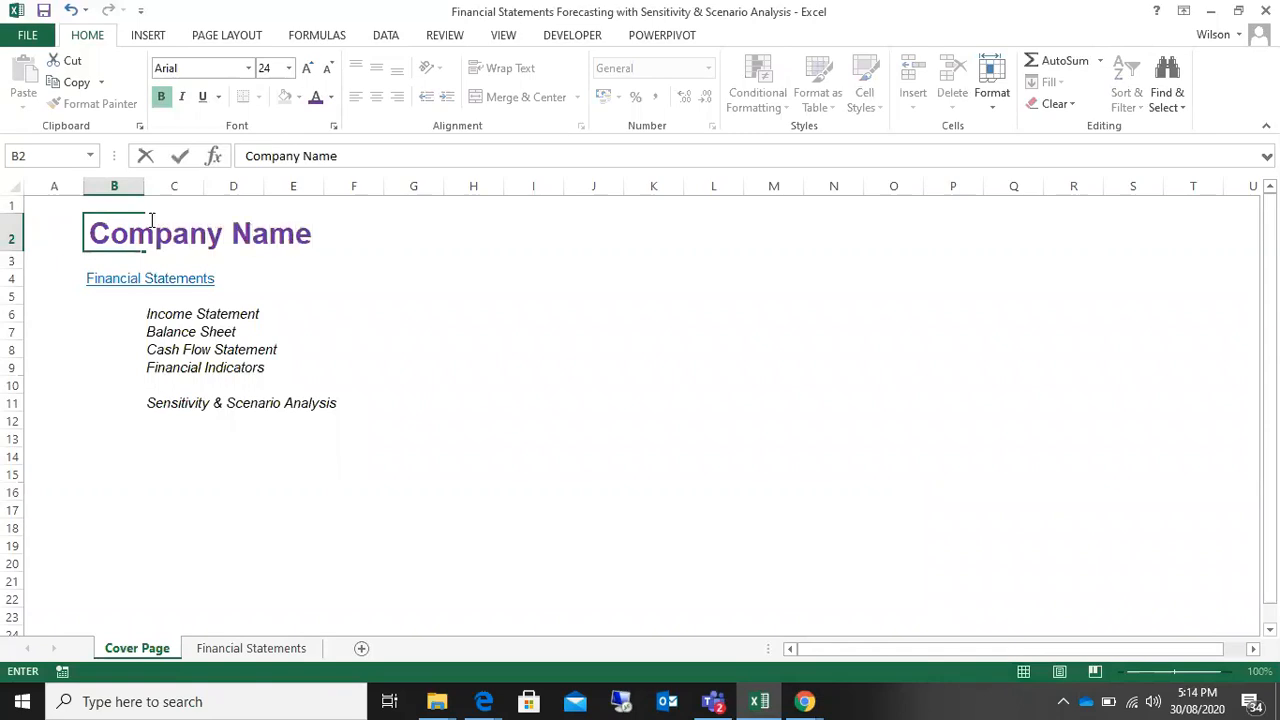
pyautogui.click(458, 338)
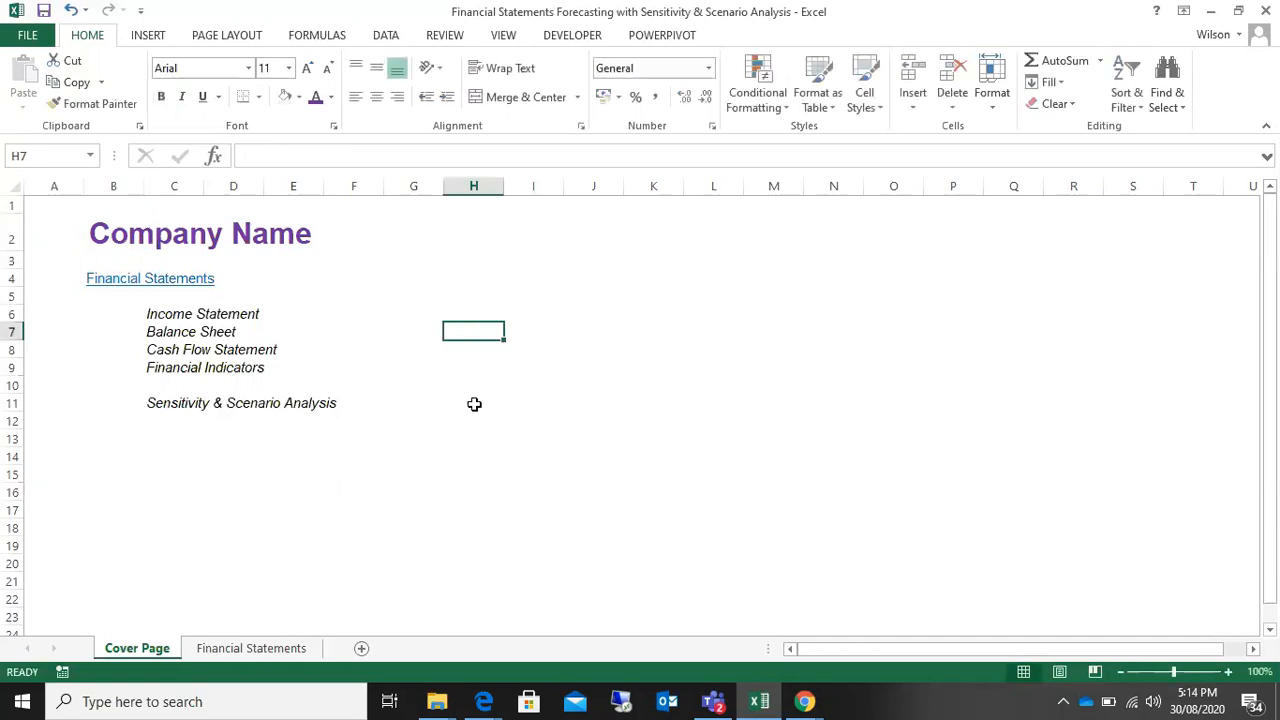
# Step: Link the title cell B2 of the Financial Statements sheet to cell B2 of the Cover Page sheet
pyautogui.click(255, 647)
pyautogui.scroll(6, 347, 454)
pyautogui.scroll(20, 347, 454)
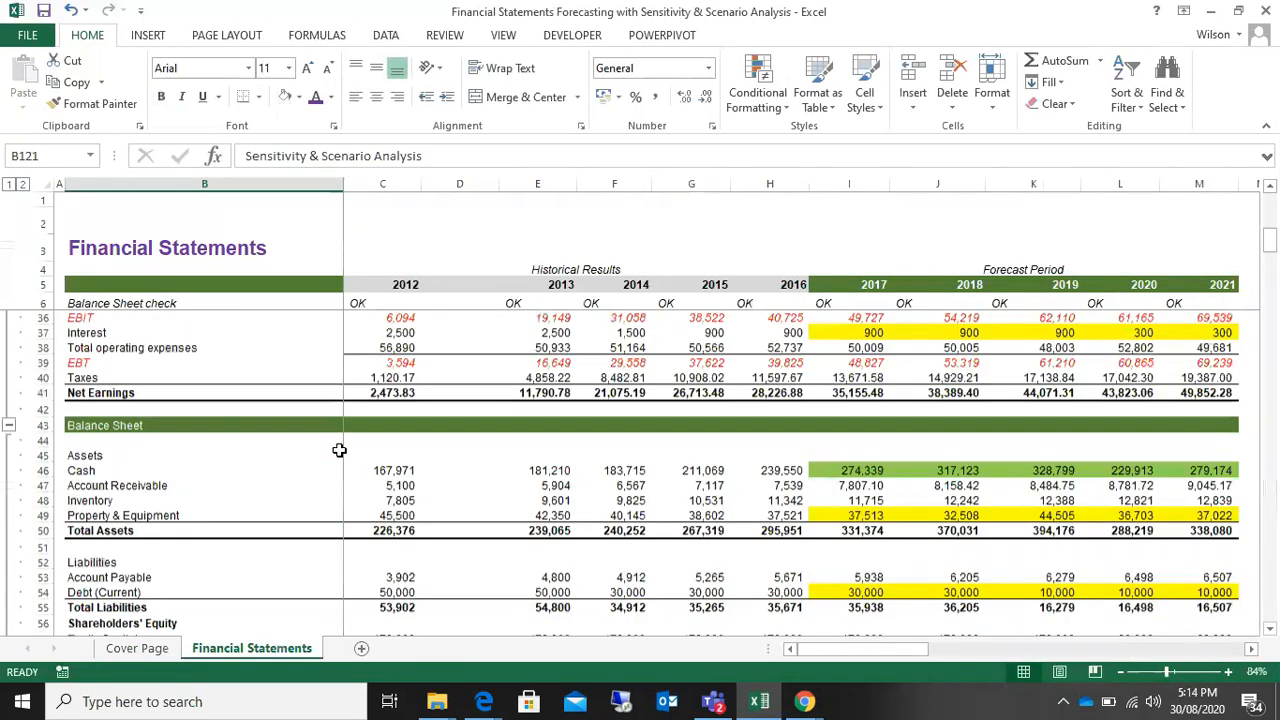
pyautogui.click(150, 225)
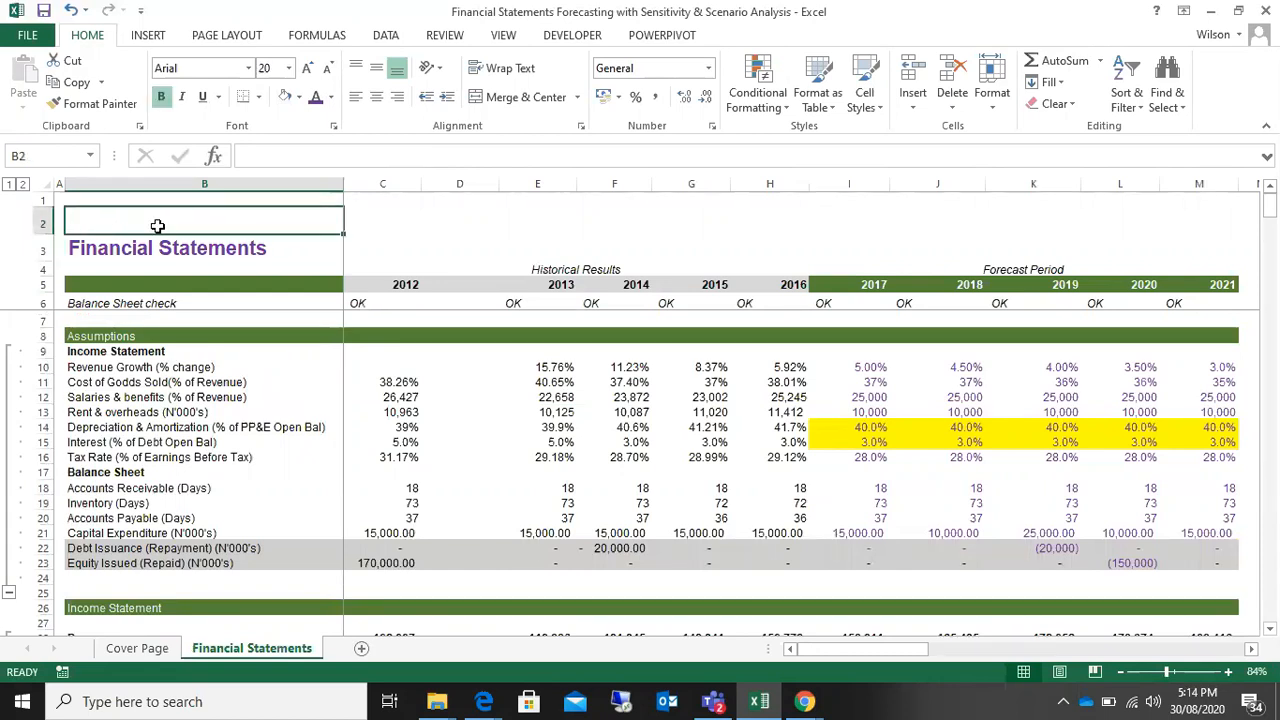
pyautogui.write('=')
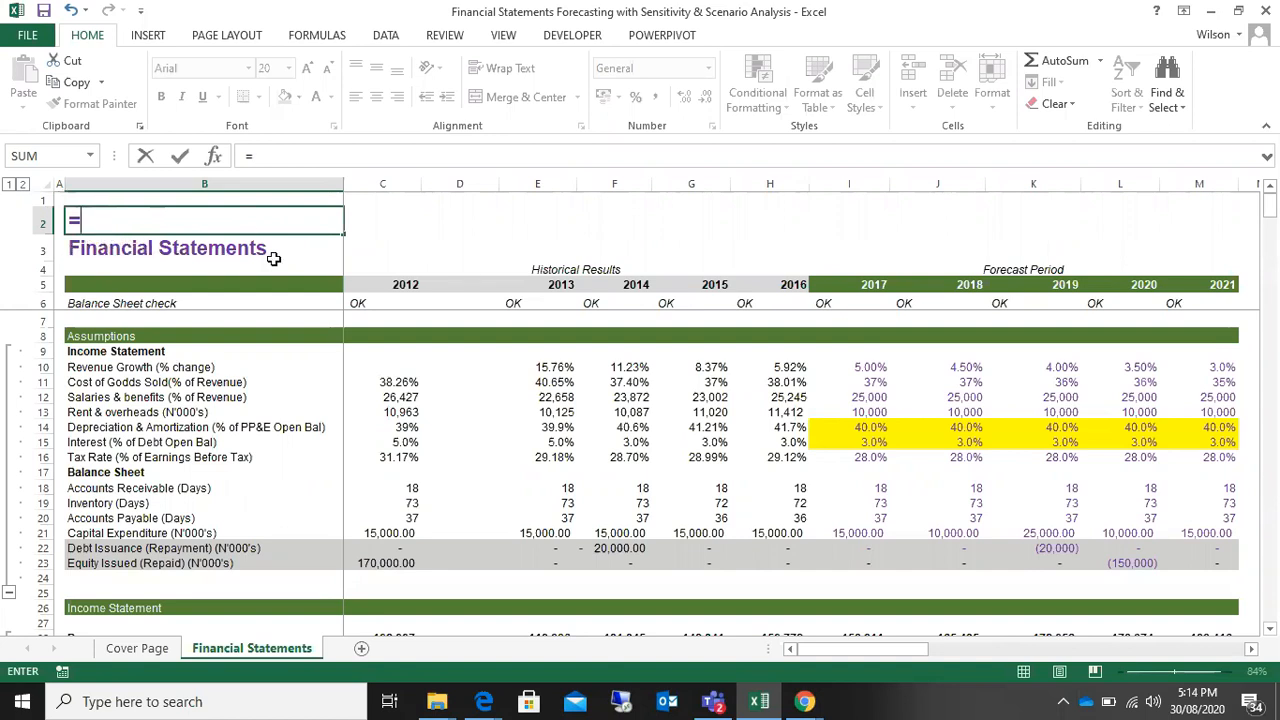
pyautogui.click(124, 653)
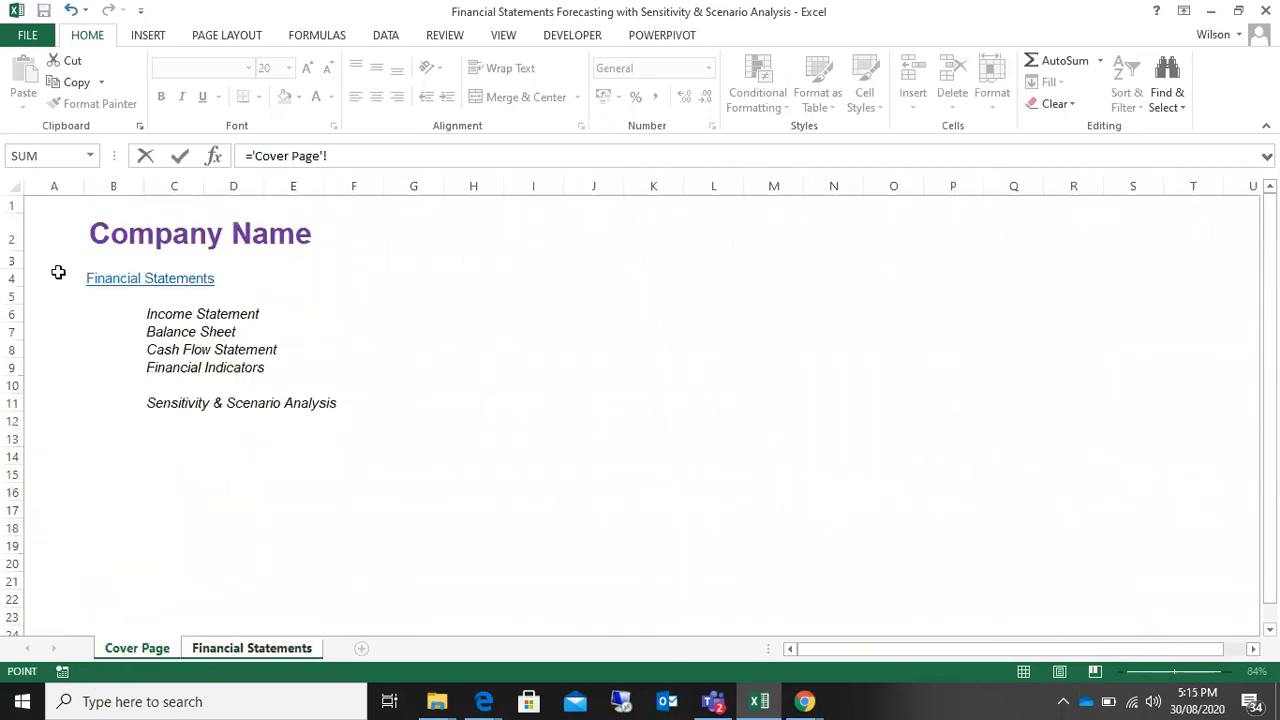
pyautogui.click(95, 238)
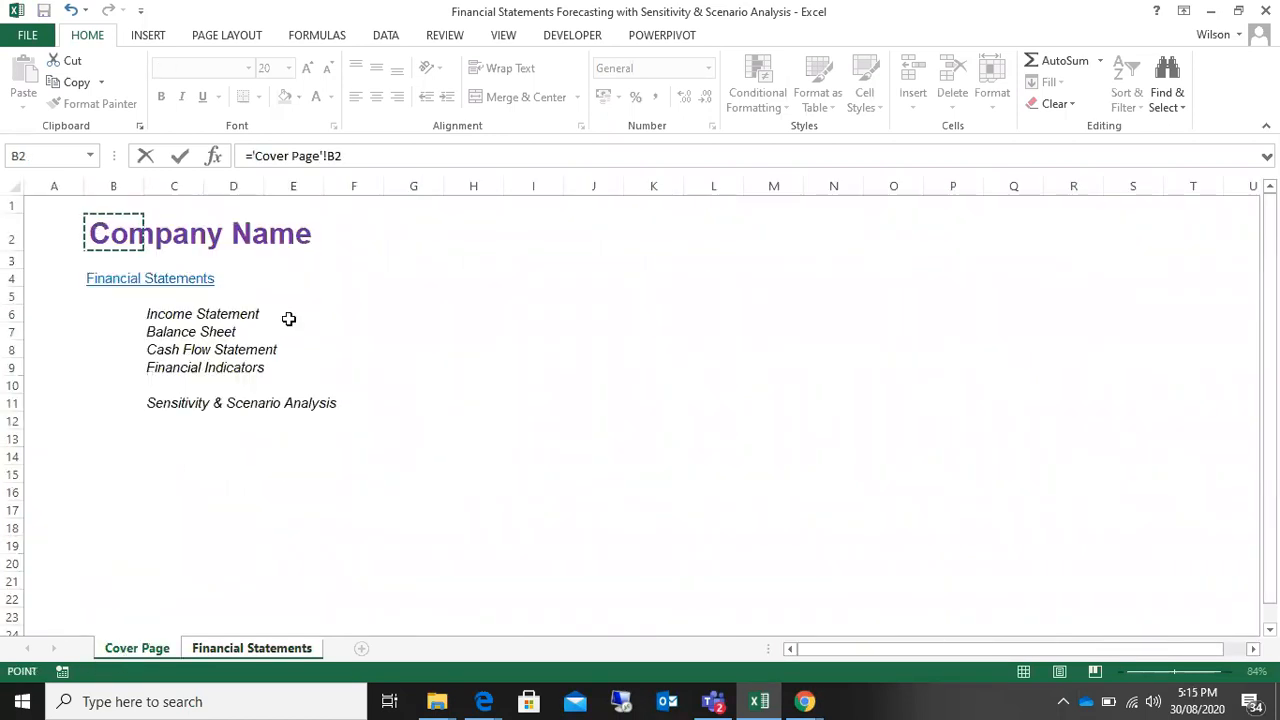
pyautogui.press('Return')
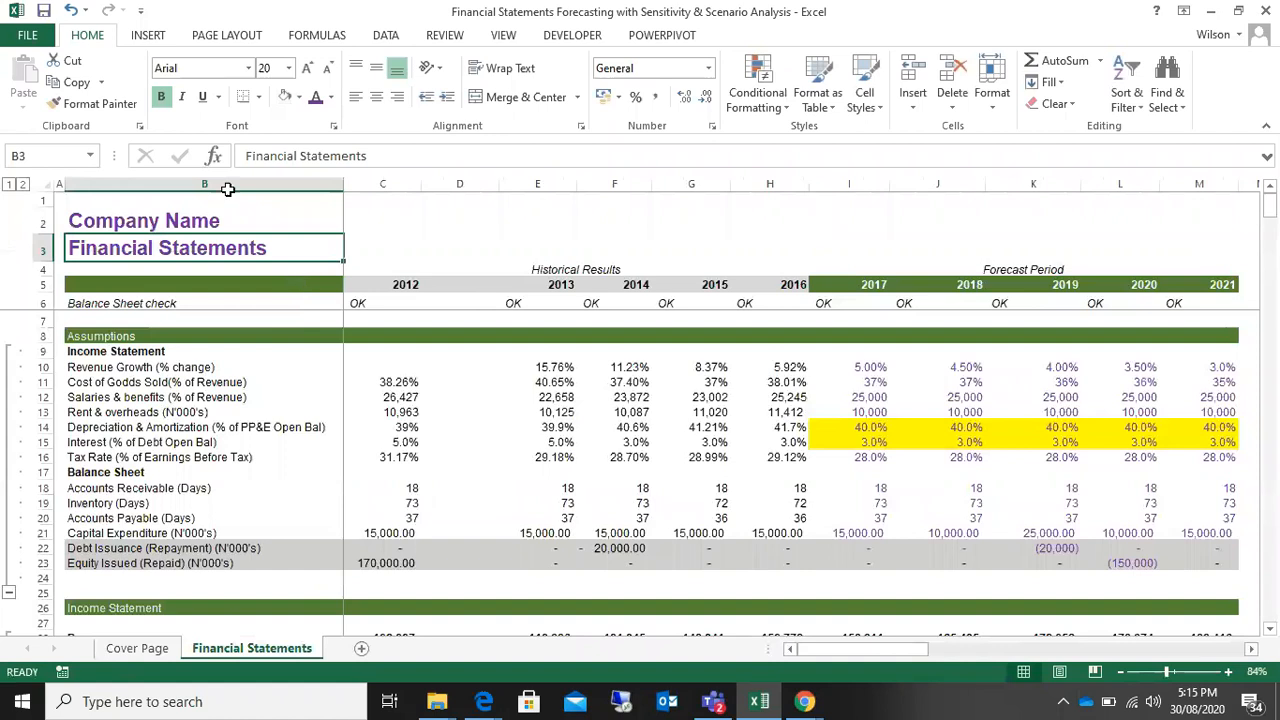
# Step: Replace the Cover Page title in B2 with "S&B PLC"
pyautogui.click(124, 218)
pyautogui.click(146, 652)
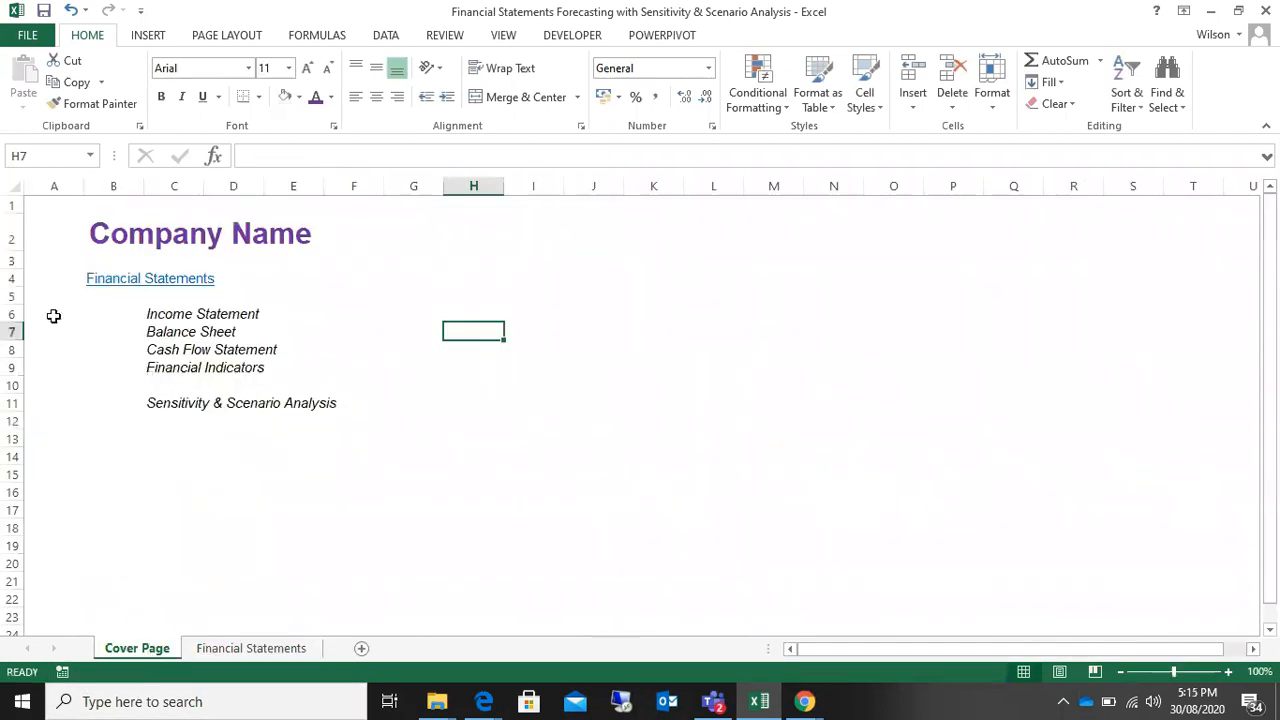
pyautogui.click(97, 229)
pyautogui.write('S')
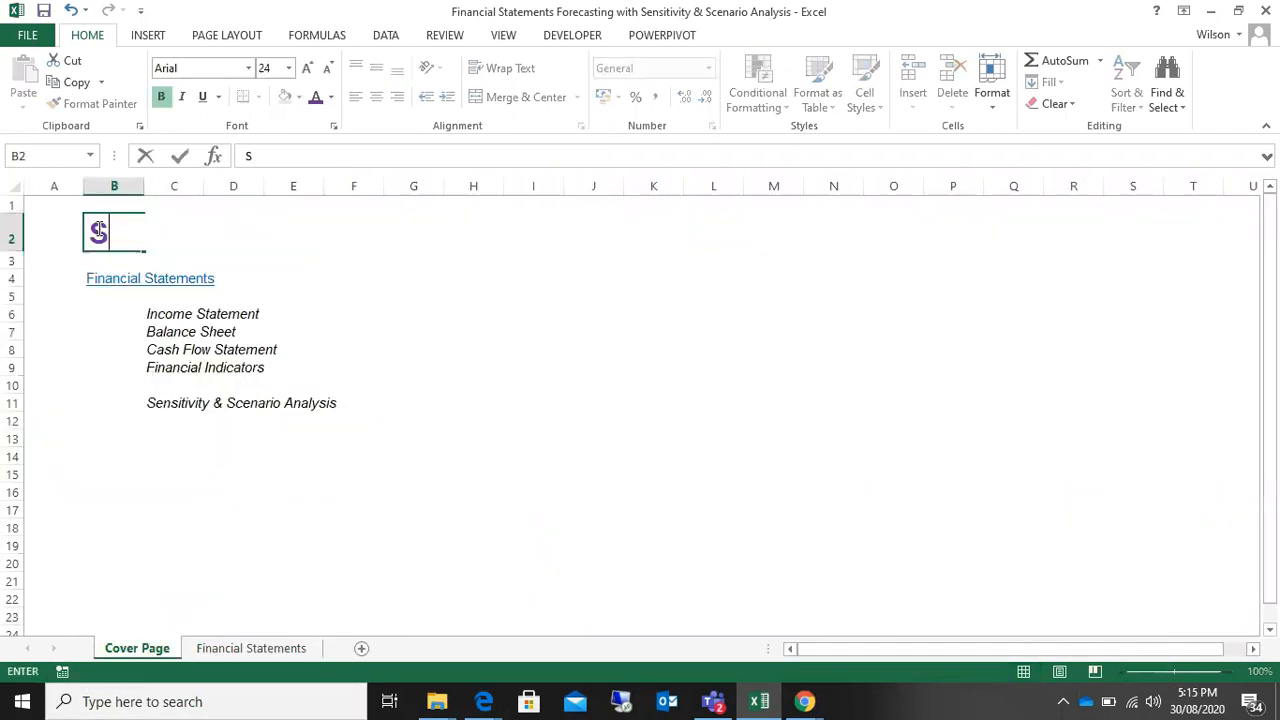
pyautogui.write('&B PLC')
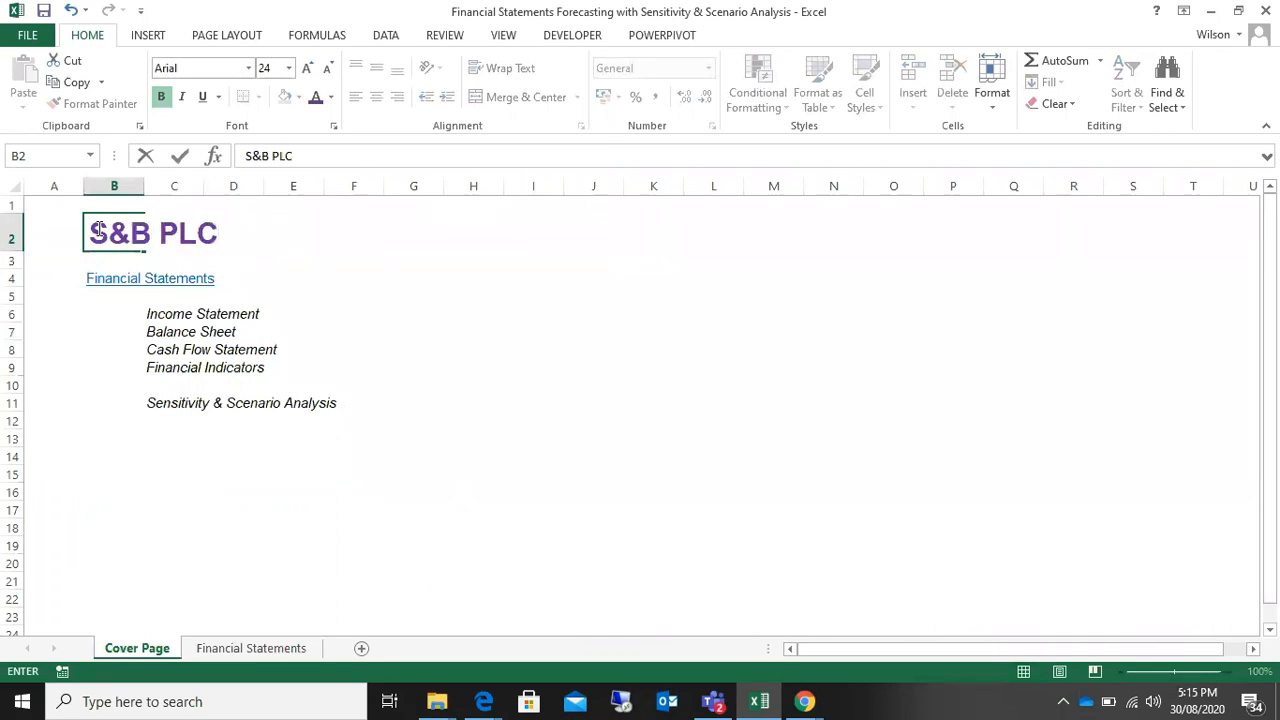
pyautogui.press('Return')
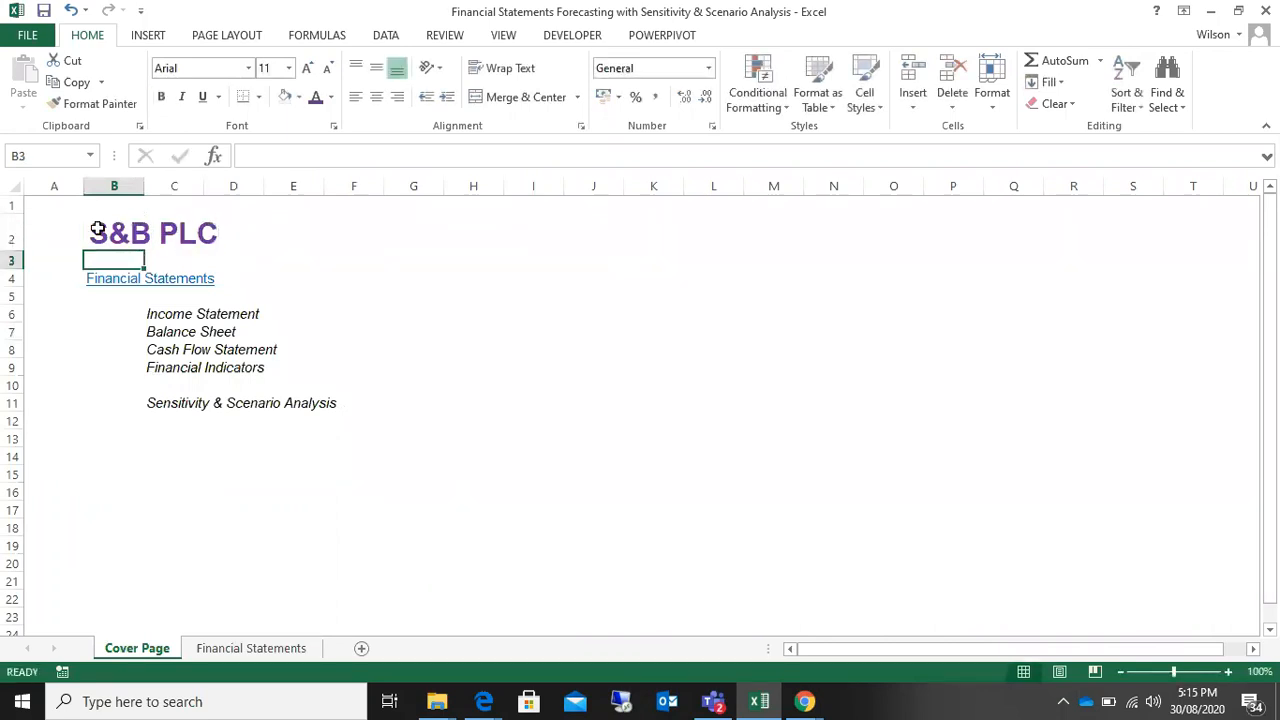
# Step: Compare the linked company title on the Financial Statements sheet with the one on the Cover Page
pyautogui.click(215, 651)
pyautogui.click(135, 652)
pyautogui.click(252, 650)
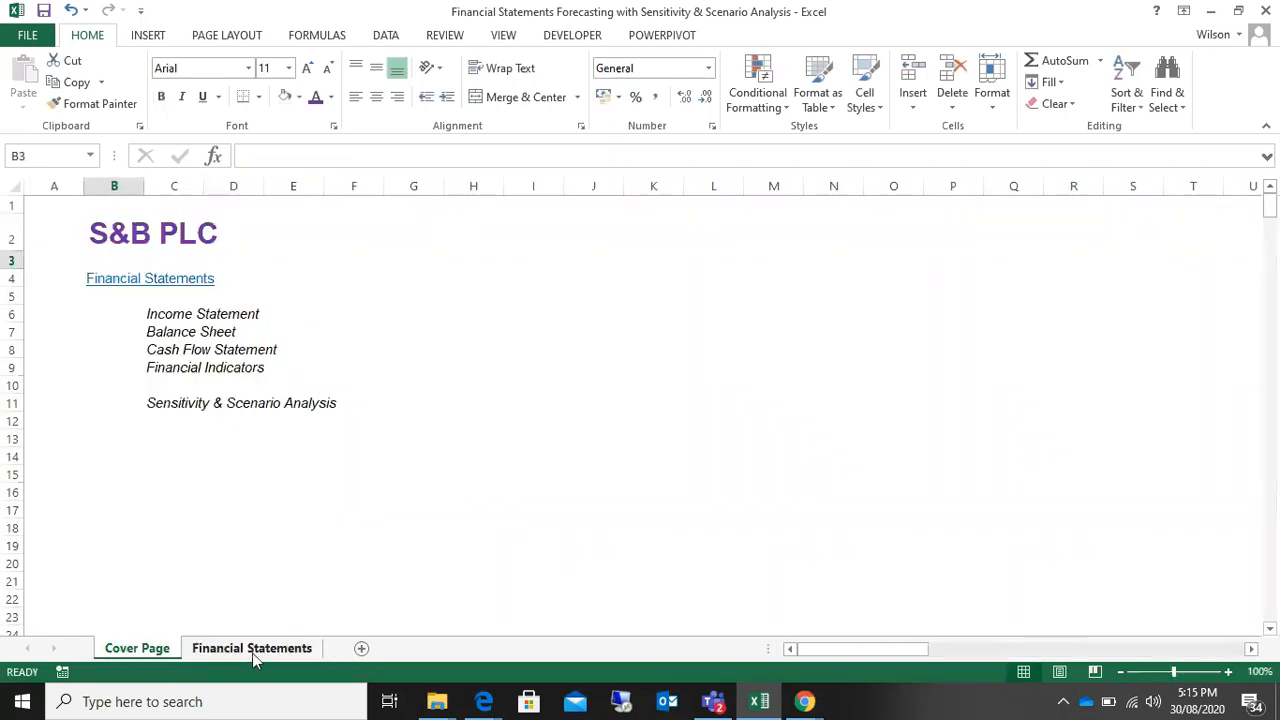
pyautogui.click(138, 652)
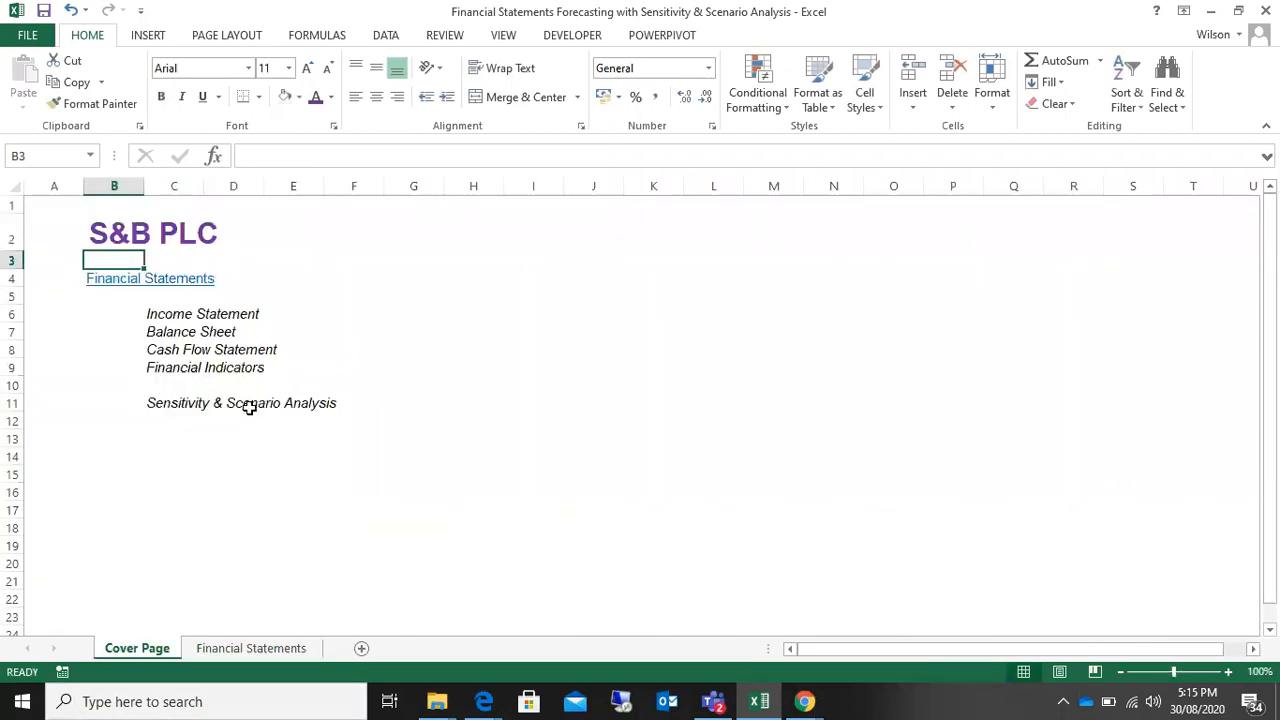
pyautogui.click(60, 315)
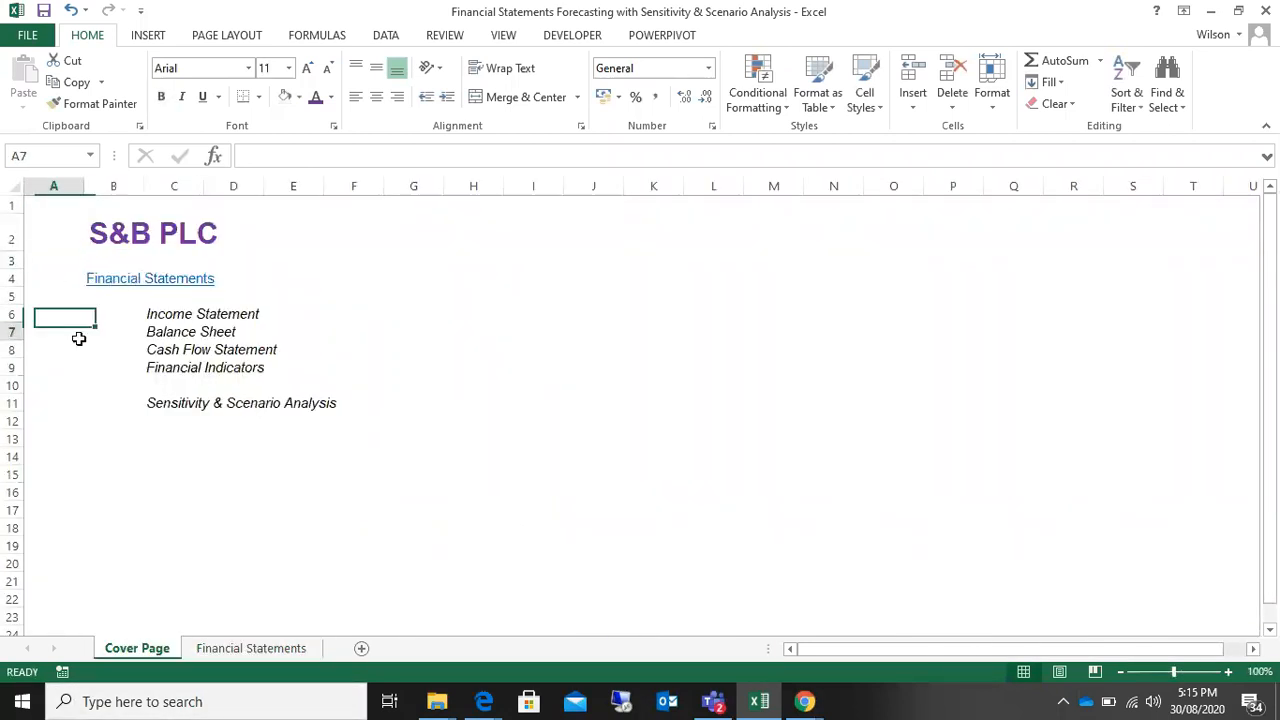
pyautogui.click(449, 289)
pyautogui.click(392, 316)
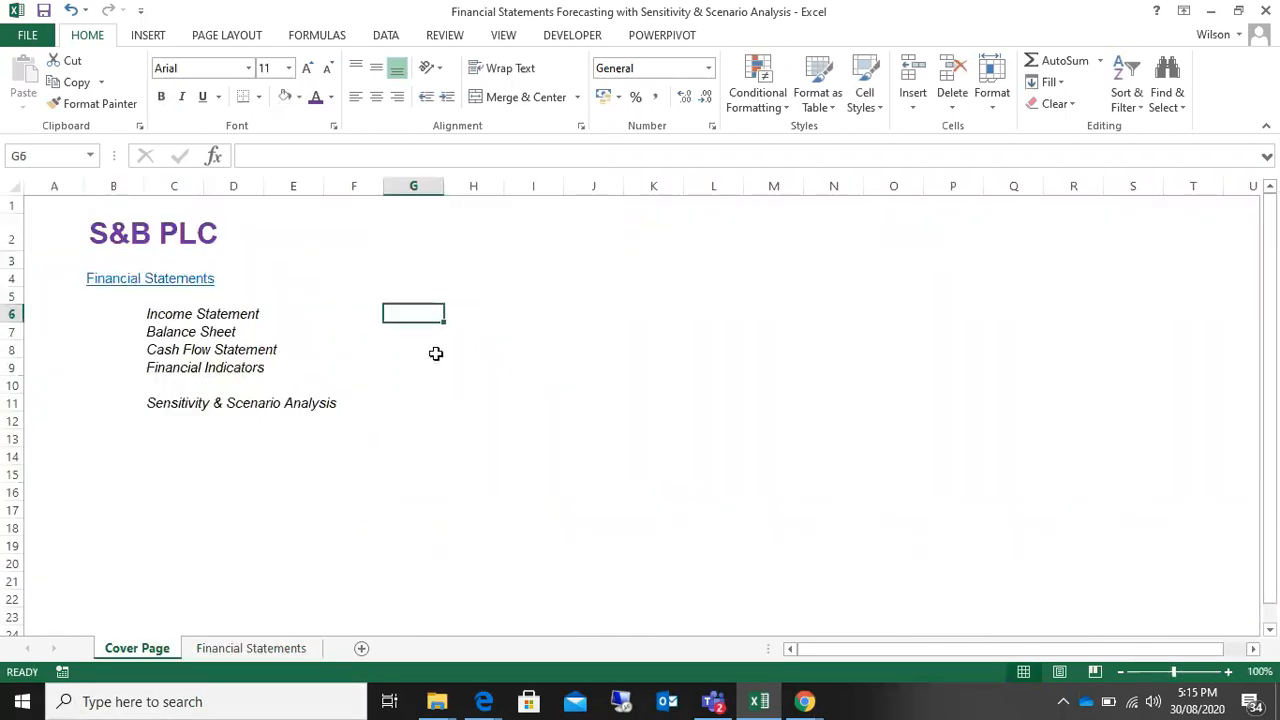
# Step: Follow the Cover Page's Financial Statements hyperlink and review the sheet down to the collapsed Financial Indicators and Sensitivity & Scenario Analysis headings
pyautogui.click(145, 287)
pyautogui.click(145, 286)
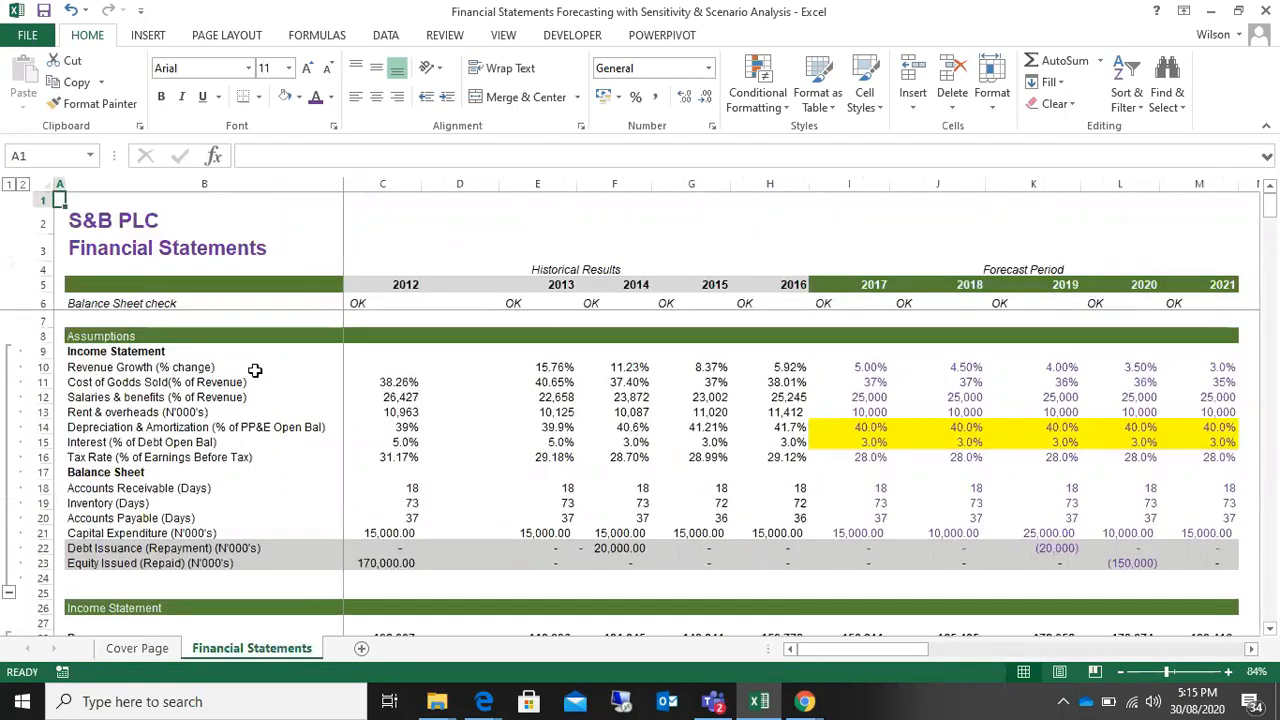
pyautogui.scroll(-2, 255, 371)
pyautogui.scroll(-7, 255, 371)
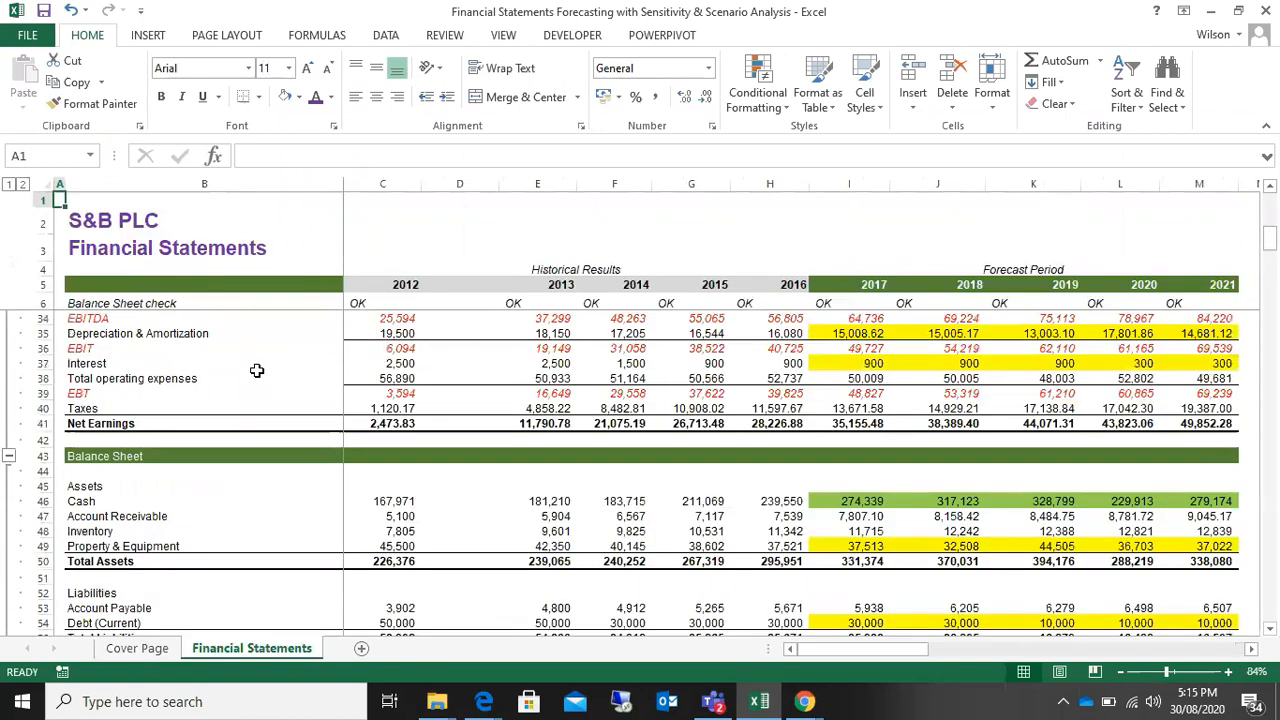
pyautogui.scroll(-20, 257, 371)
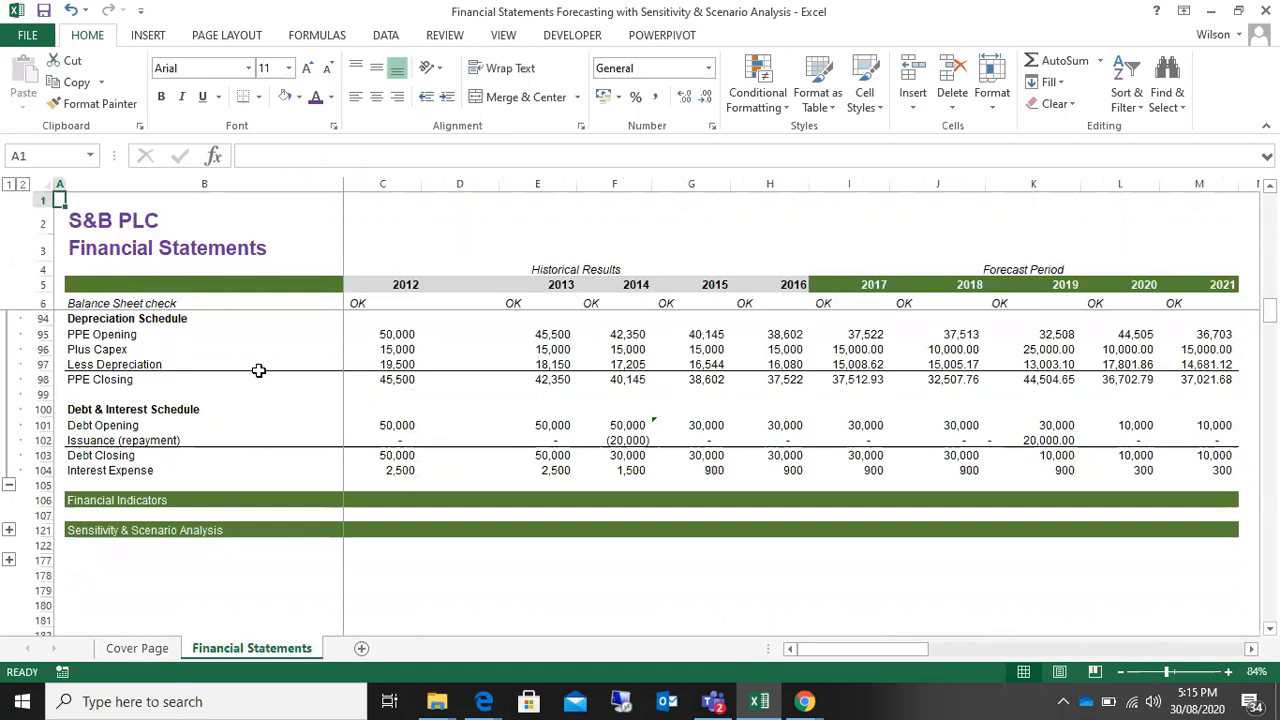
pyautogui.click(805, 701)
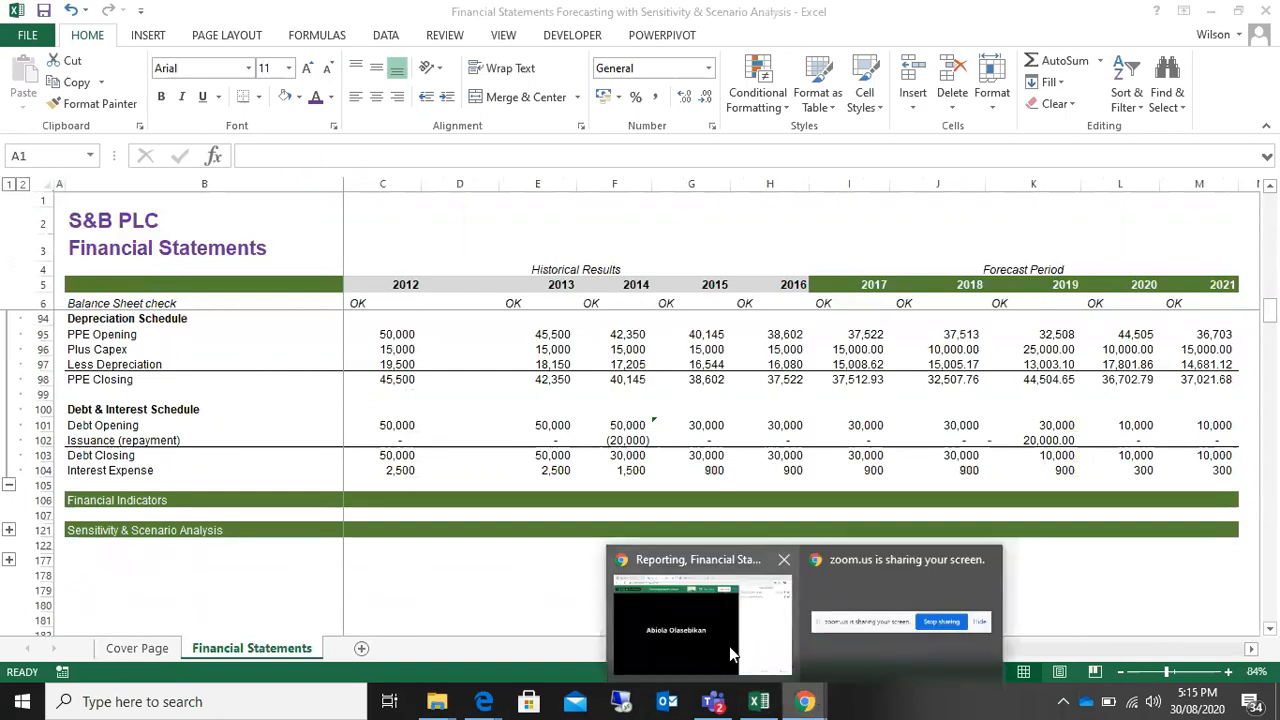
pyautogui.moveTo(729, 646)
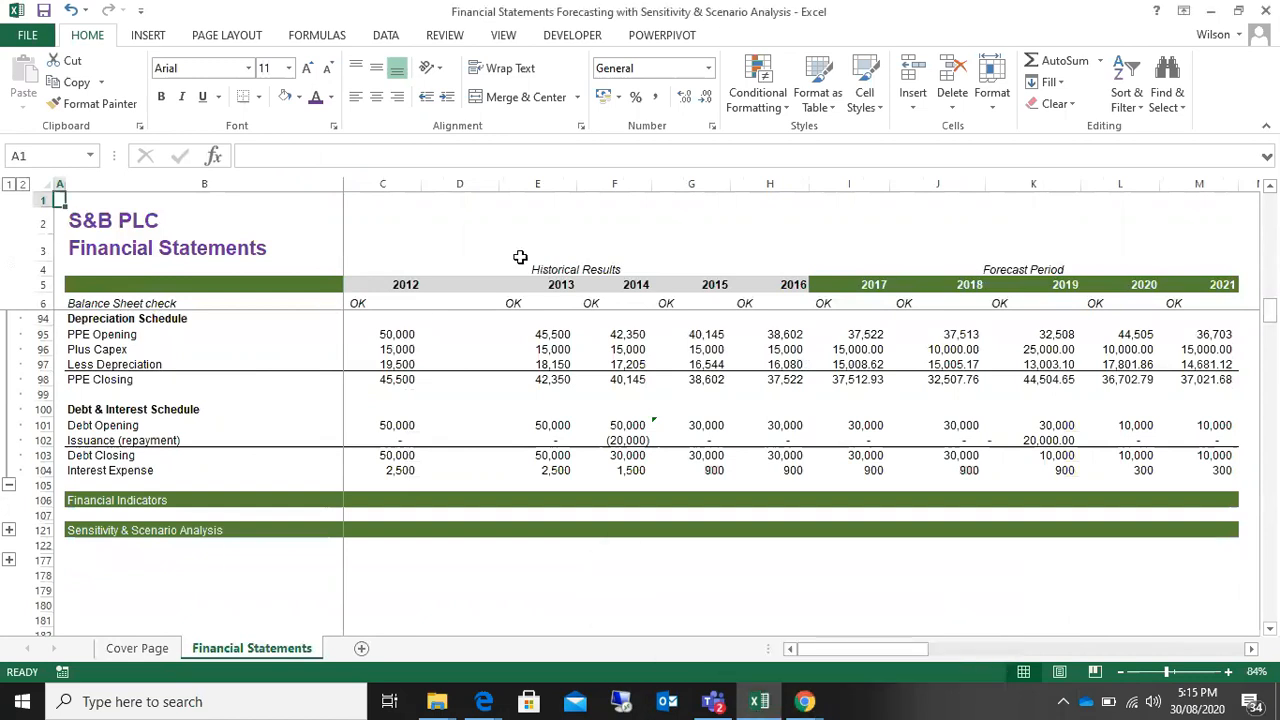
# Step: Expand the Financial Indicators section and clear its growth, liquidity and leverage ratio values in C108:M120
pyautogui.click(150, 502)
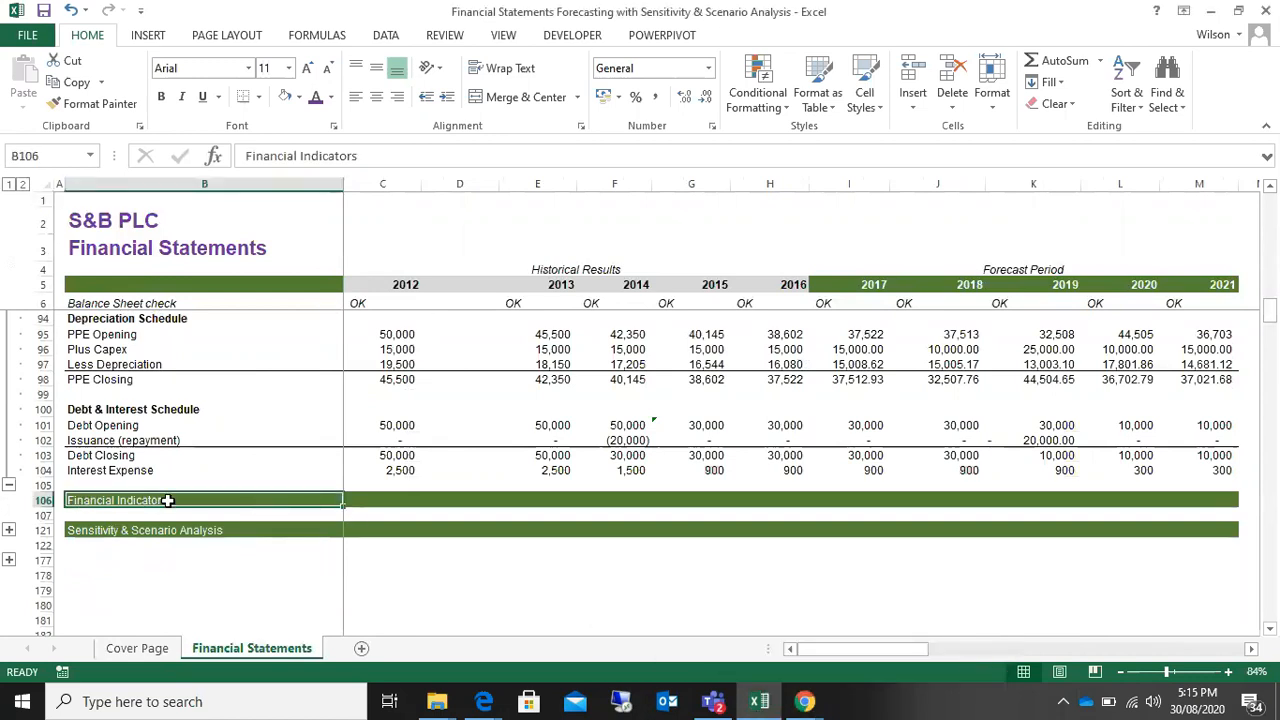
pyautogui.click(8, 530)
pyautogui.scroll(-3, 88, 556)
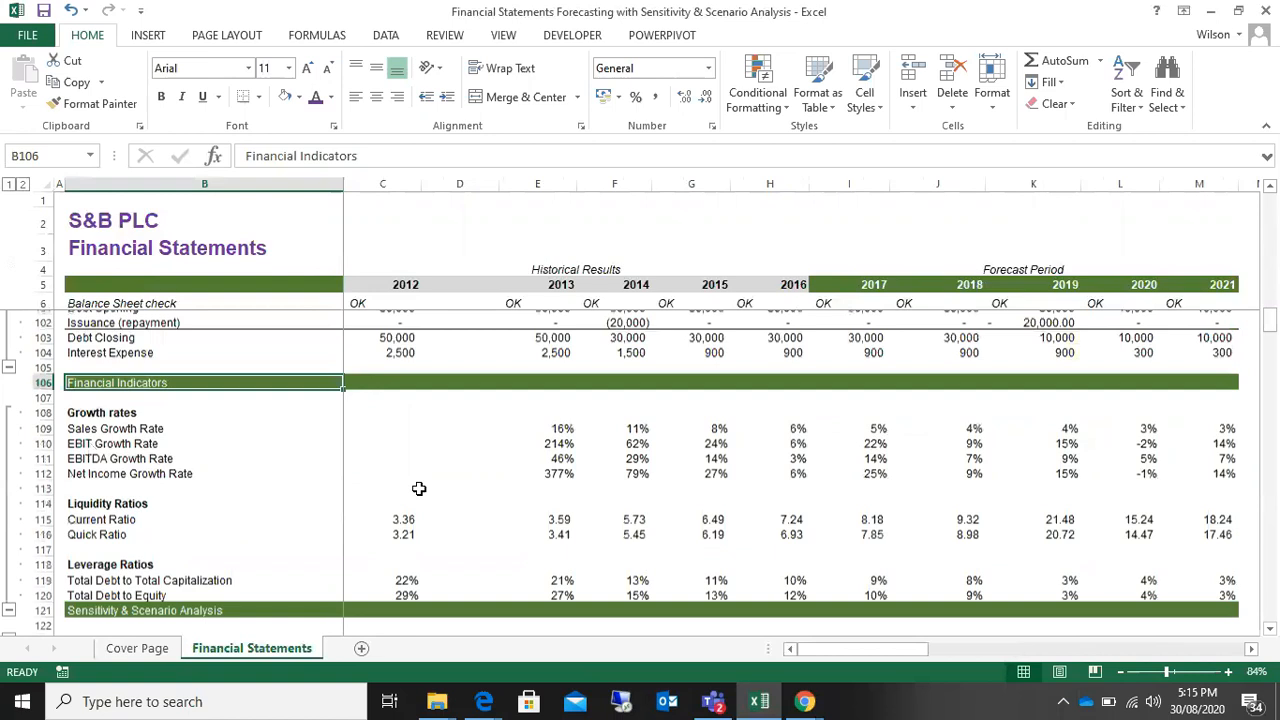
pyautogui.click(482, 378)
pyautogui.moveTo(460, 378); pyautogui.dragTo(1194, 547)
pyautogui.moveTo(394, 374); pyautogui.dragTo(1176, 570)
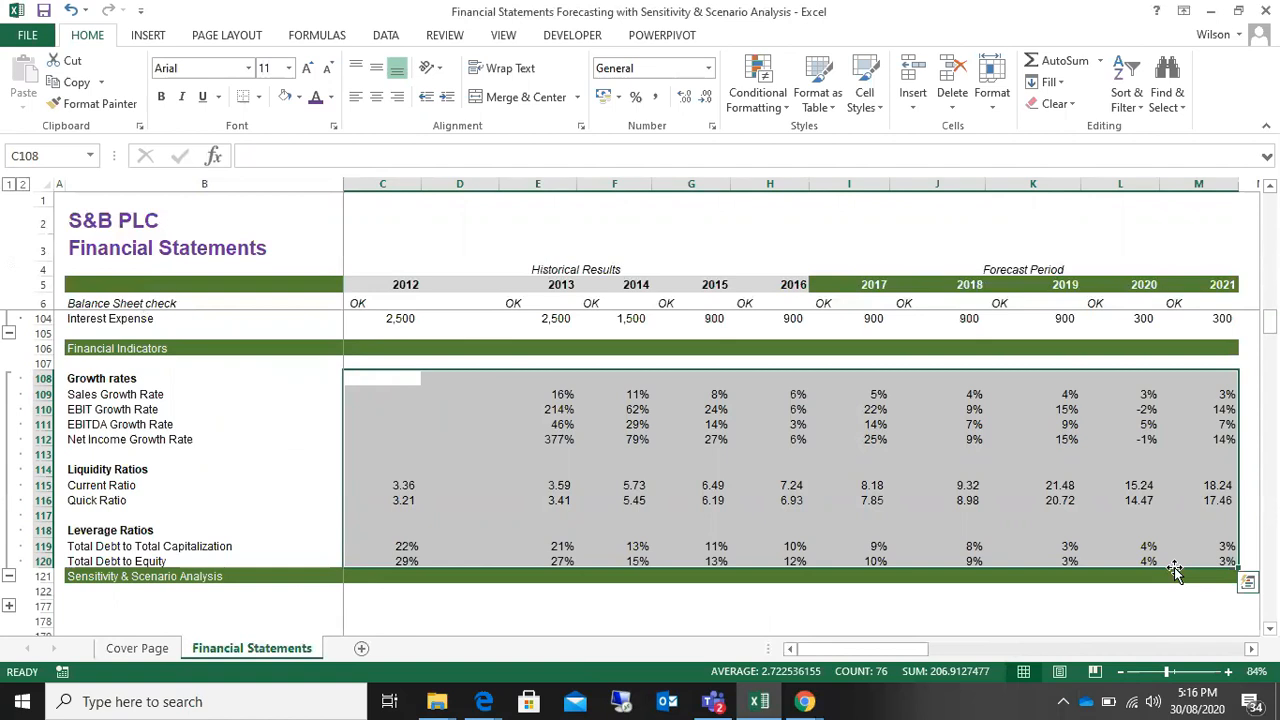
pyautogui.press('Delete')
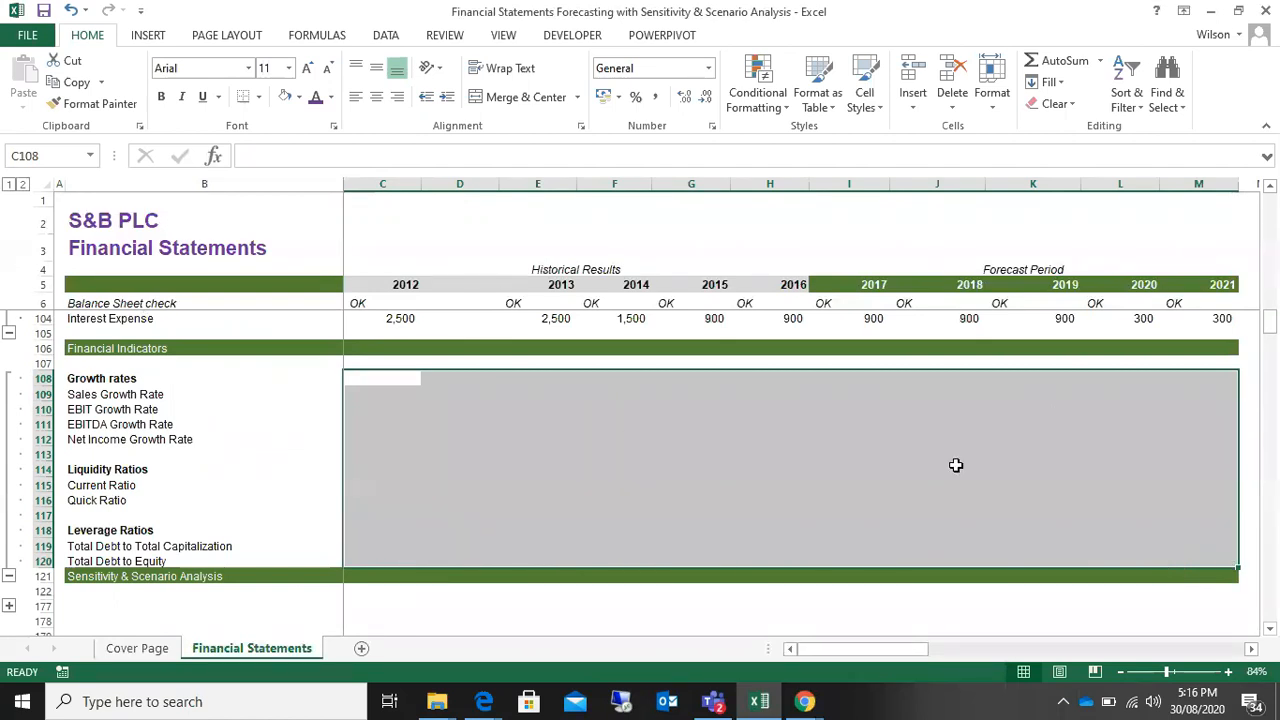
# Step: Expand the Sensitivity & Scenario Analysis section and bring up its For 2021 data table
pyautogui.scroll(-1, 458, 428)
pyautogui.scroll(-3, 458, 428)
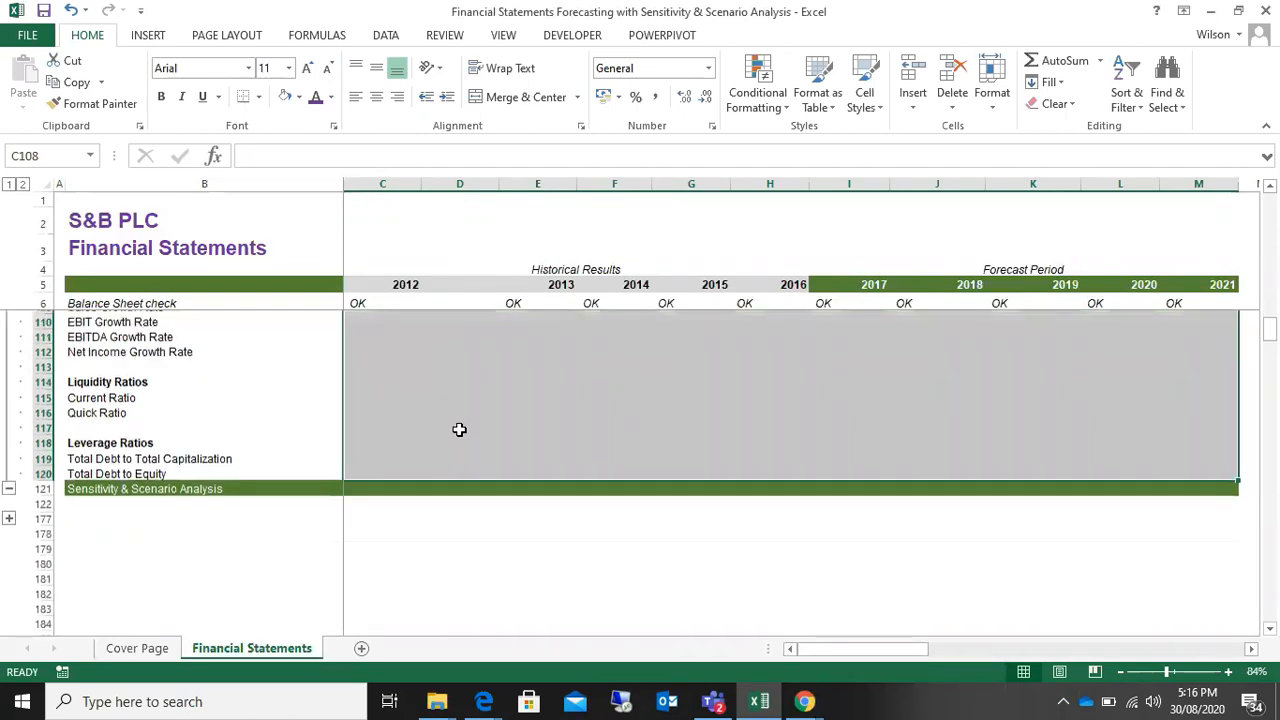
pyautogui.scroll(4, 459, 429)
pyautogui.scroll(3, 459, 429)
pyautogui.scroll(-4, 459, 429)
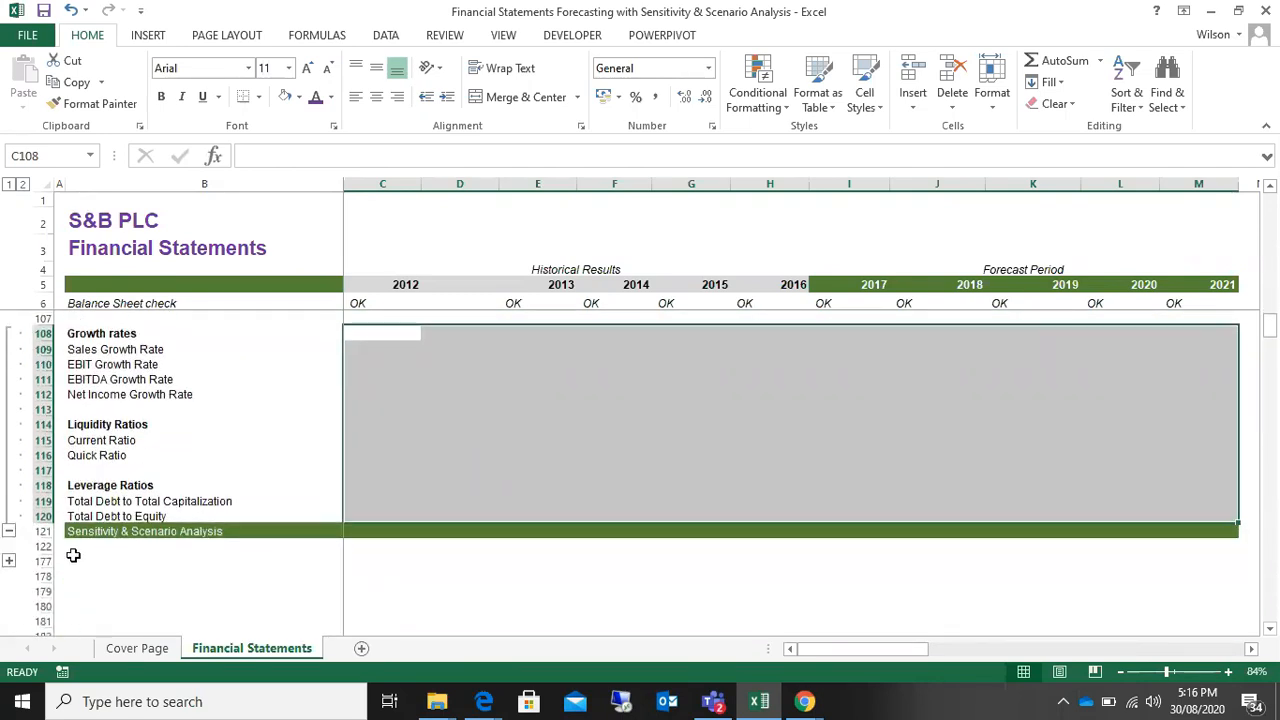
pyautogui.click(9, 562)
pyautogui.scroll(-15, 917, 478)
pyautogui.scroll(11, 917, 478)
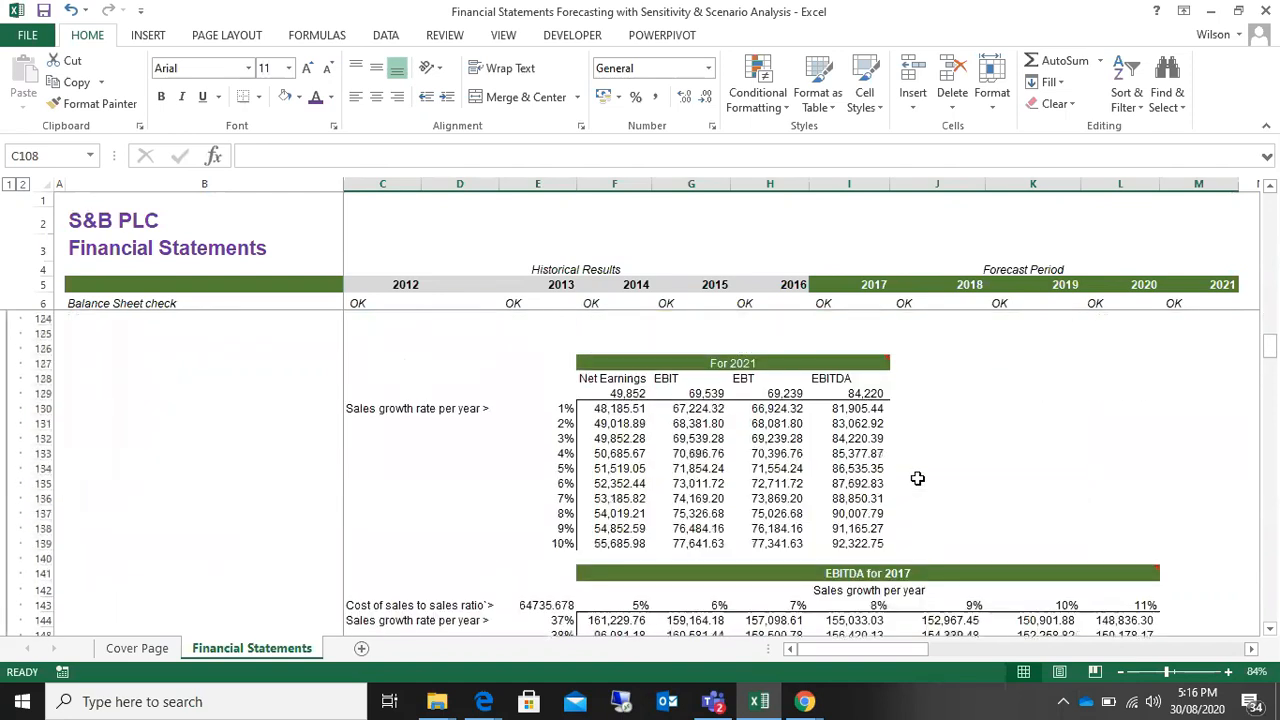
pyautogui.scroll(6, 917, 478)
pyautogui.scroll(-6, 917, 478)
# Step: Try clearing the For 2021 table together with its formula row, F129:I139, and undo the deletion
pyautogui.click(602, 410)
pyautogui.moveTo(718, 428); pyautogui.dragTo(880, 559)
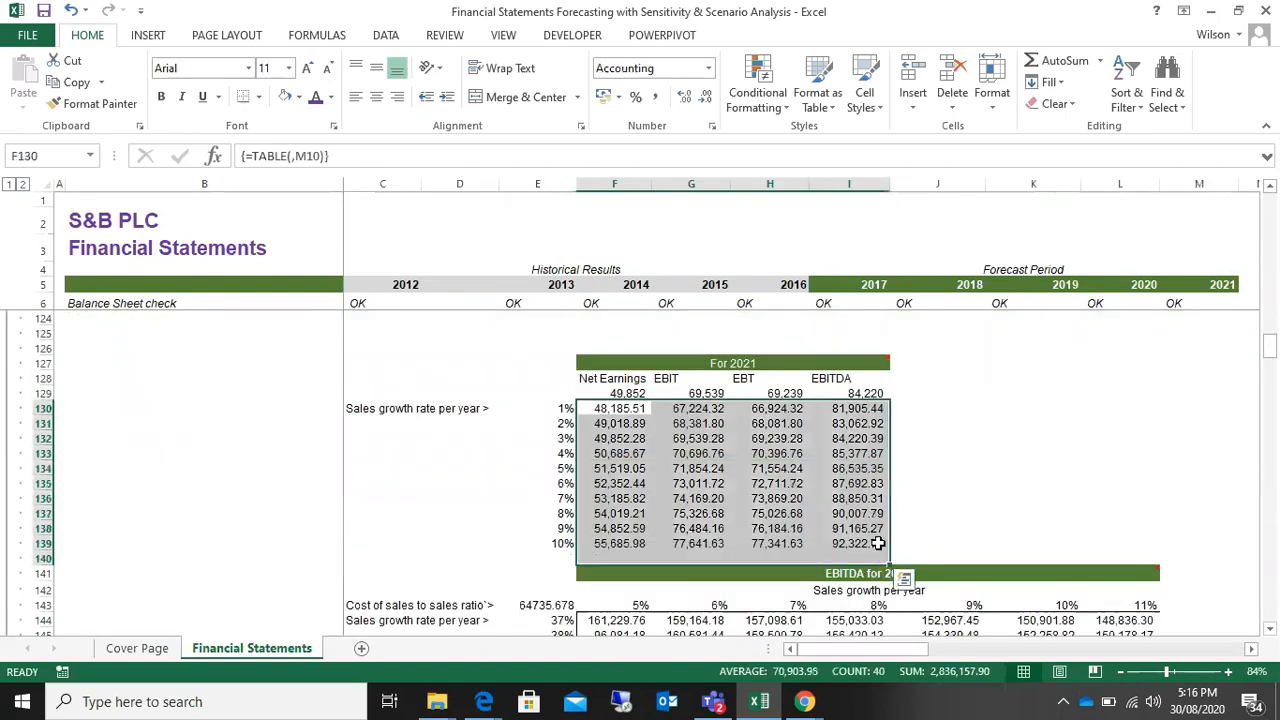
pyautogui.click(620, 410)
pyautogui.moveTo(605, 394); pyautogui.dragTo(880, 538)
pyautogui.press('Delete')
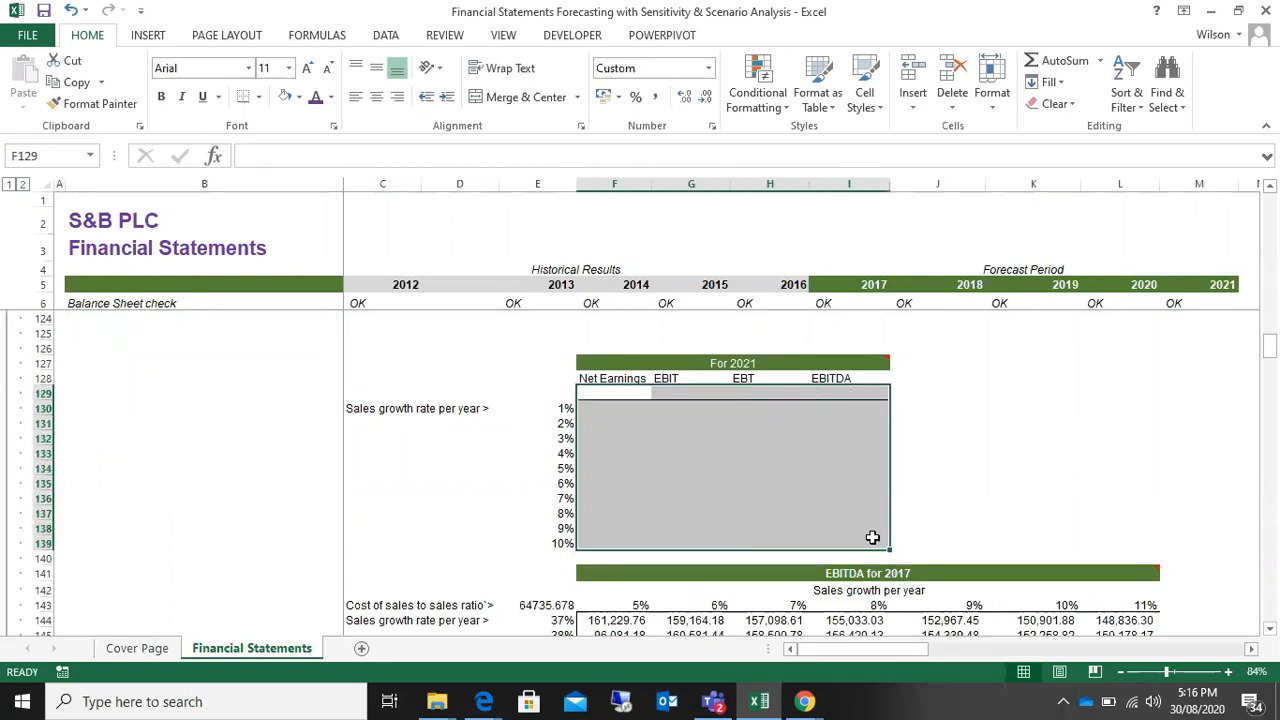
pyautogui.scroll(-4, 878, 537)
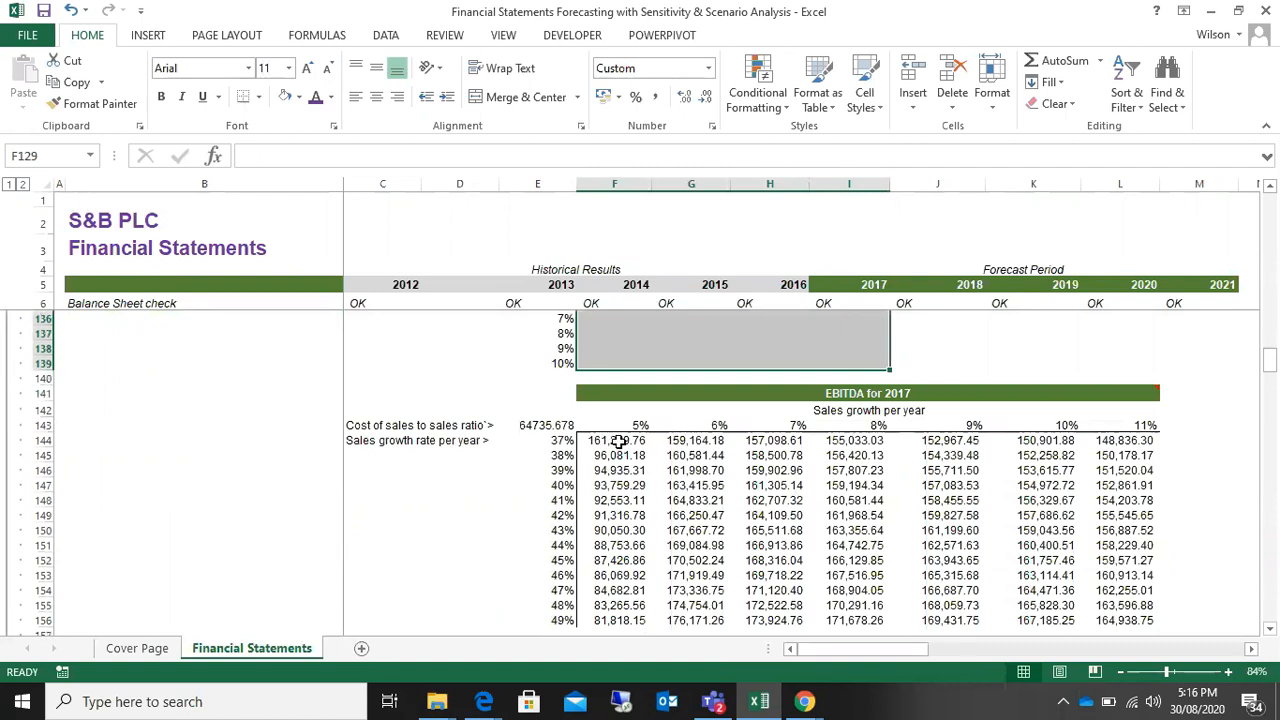
pyautogui.scroll(4, 618, 438)
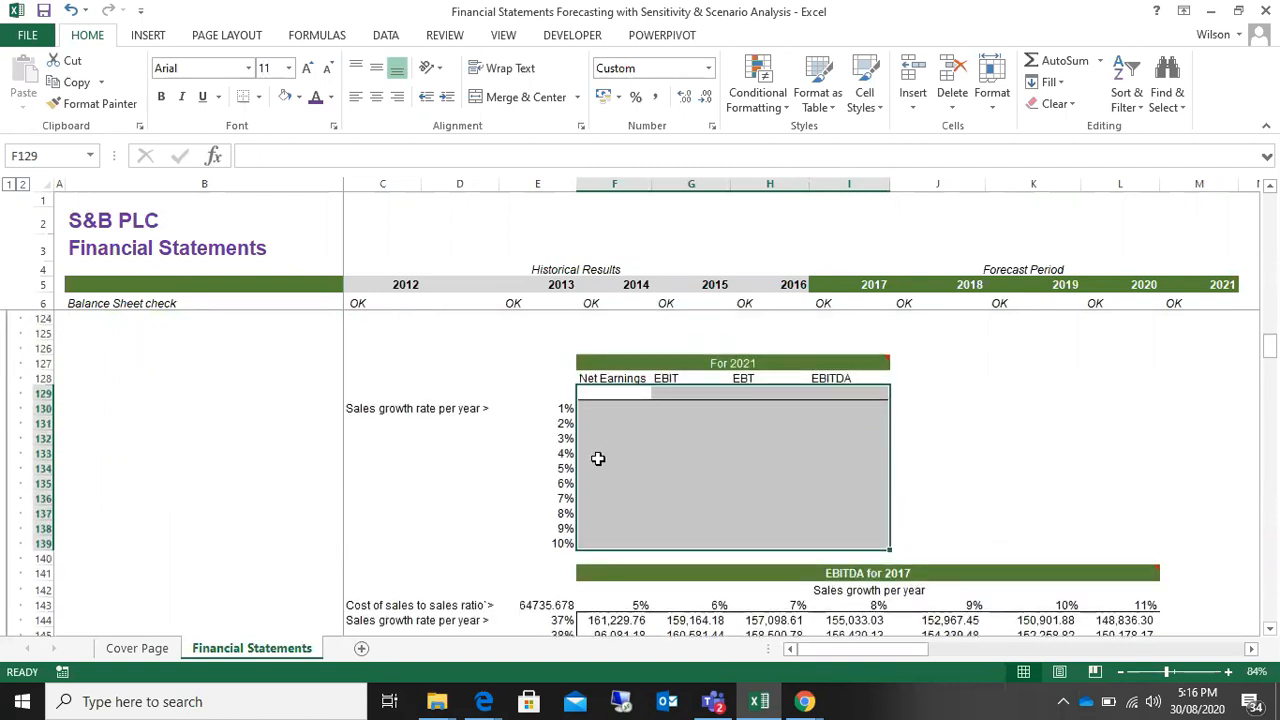
pyautogui.click(71, 10)
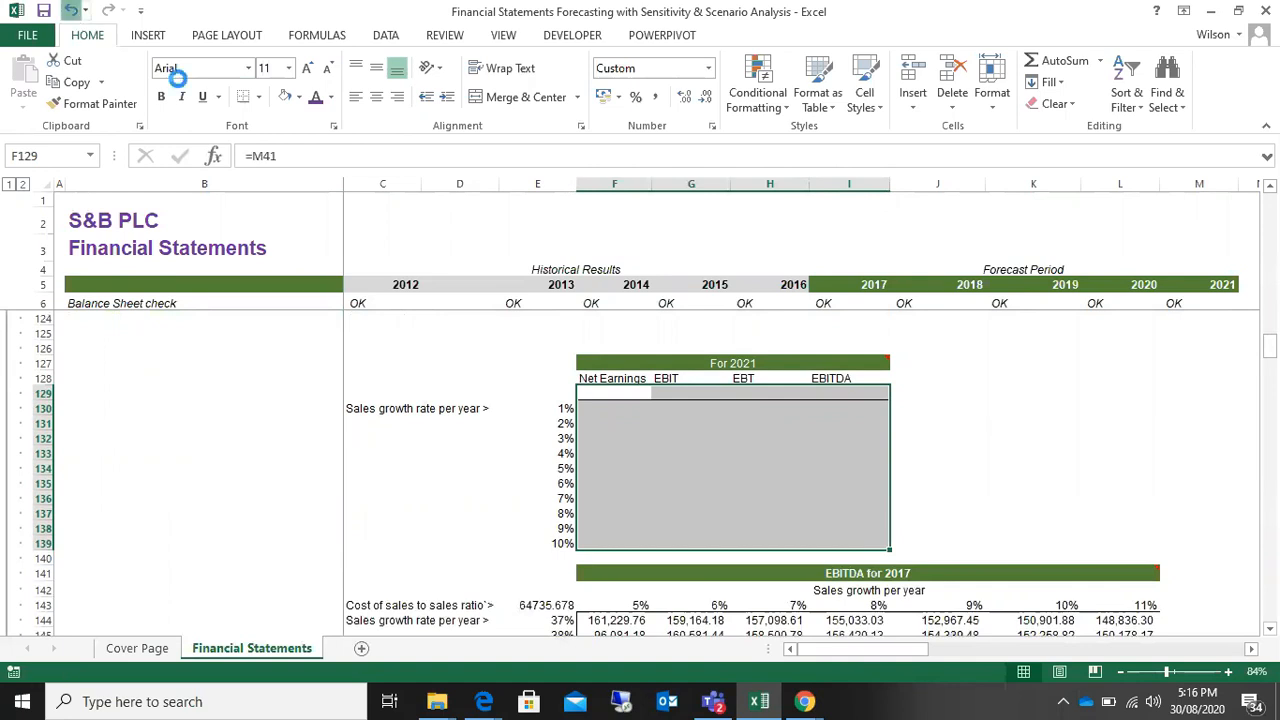
# Step: Clear the data table results in F130:I139 of the For 2021 table and F144:L156 of the EBITDA for 2017 table
pyautogui.moveTo(612, 408); pyautogui.dragTo(871, 545)
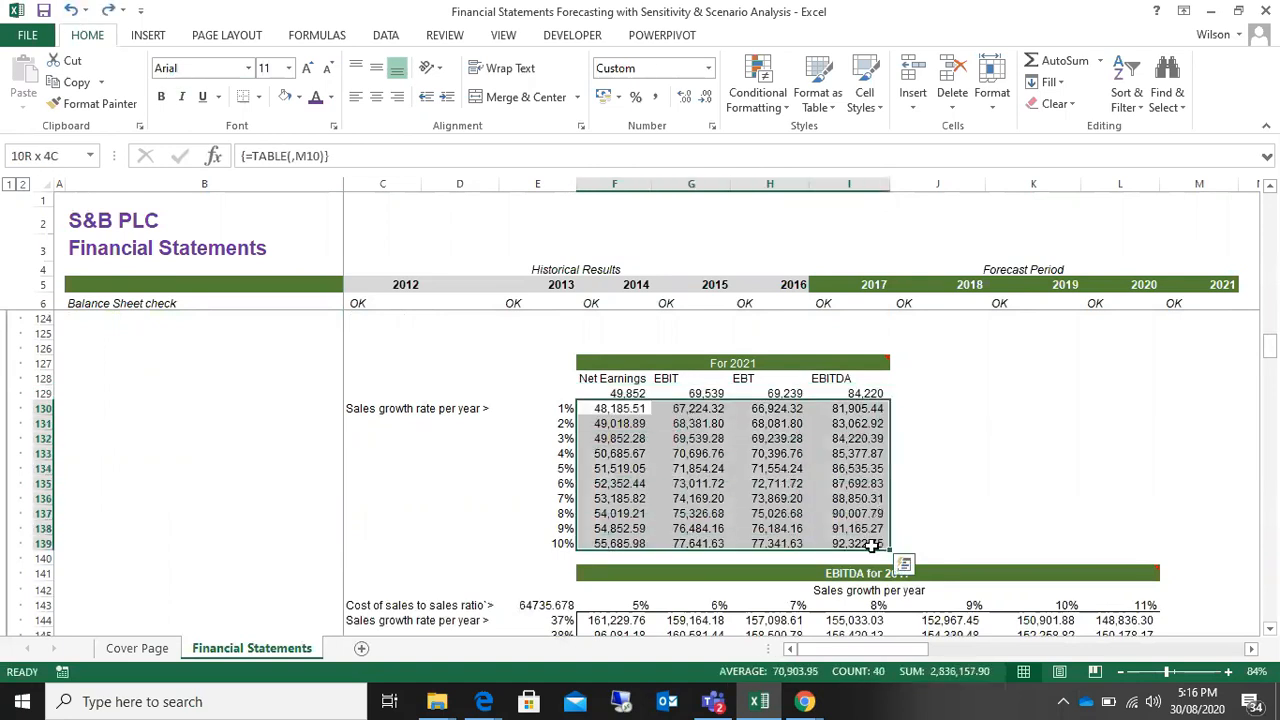
pyautogui.press('Delete')
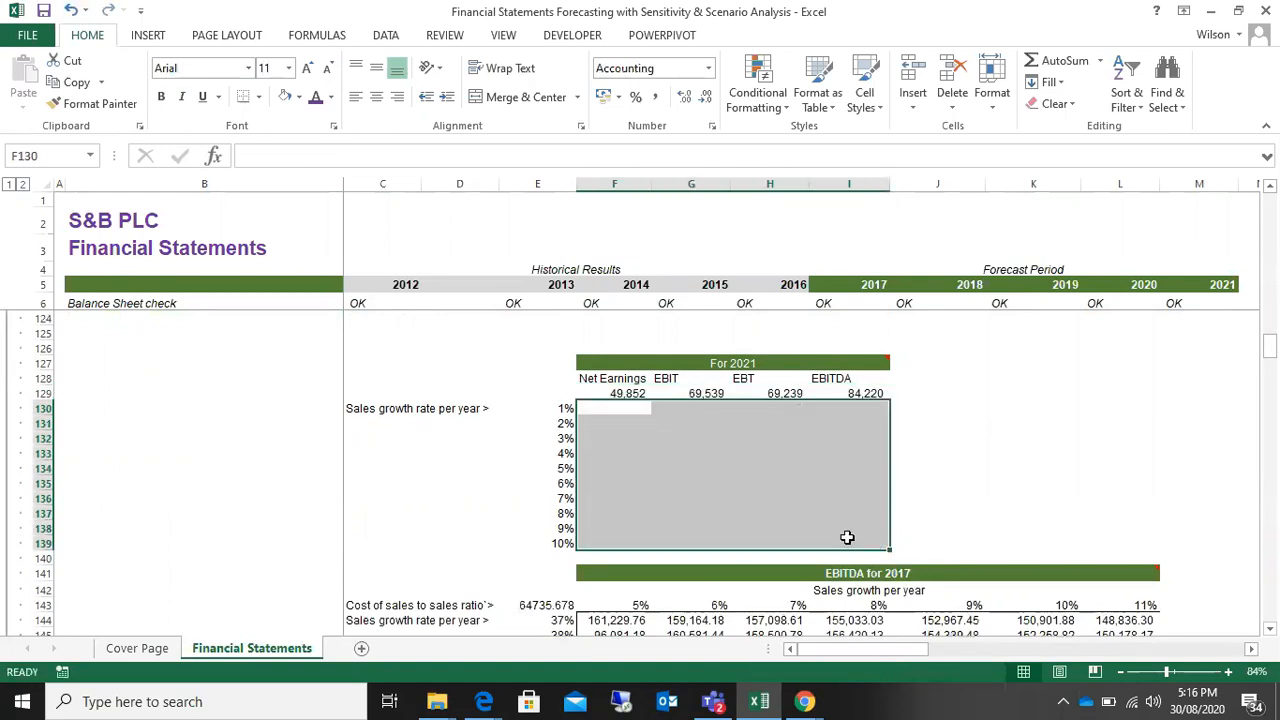
pyautogui.scroll(-5, 846, 534)
pyautogui.moveTo(618, 403); pyautogui.dragTo(1153, 575)
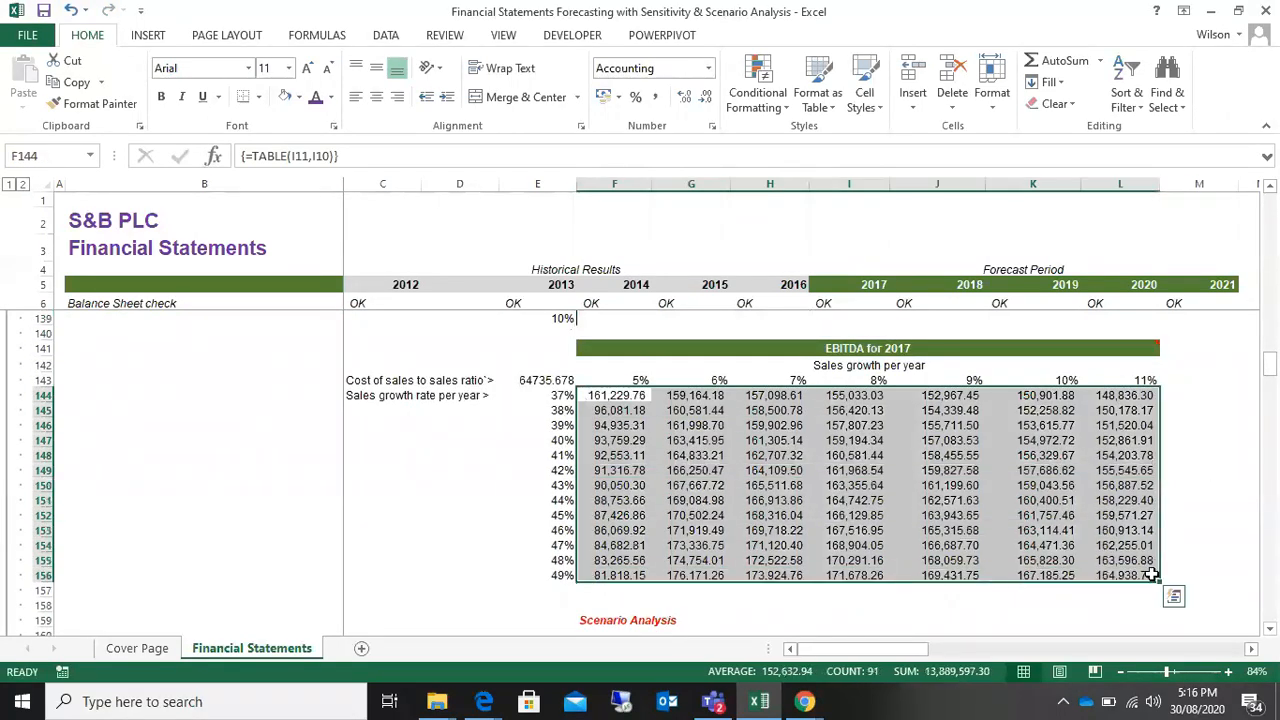
pyautogui.press('Delete')
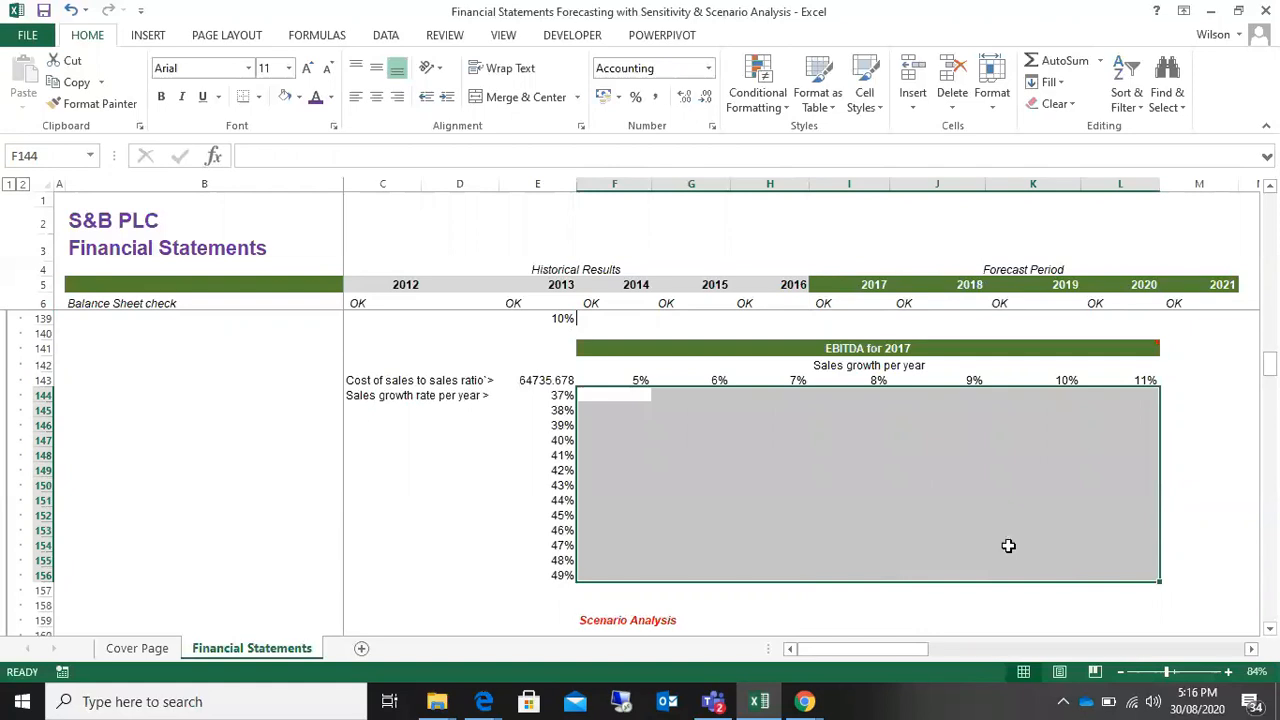
# Step: Check the source of the current Revenue Growth value in the Scenario Analysis table and unhide the Scenario Summary 4 sheet
pyautogui.scroll(-2, 728, 505)
pyautogui.scroll(2, 728, 505)
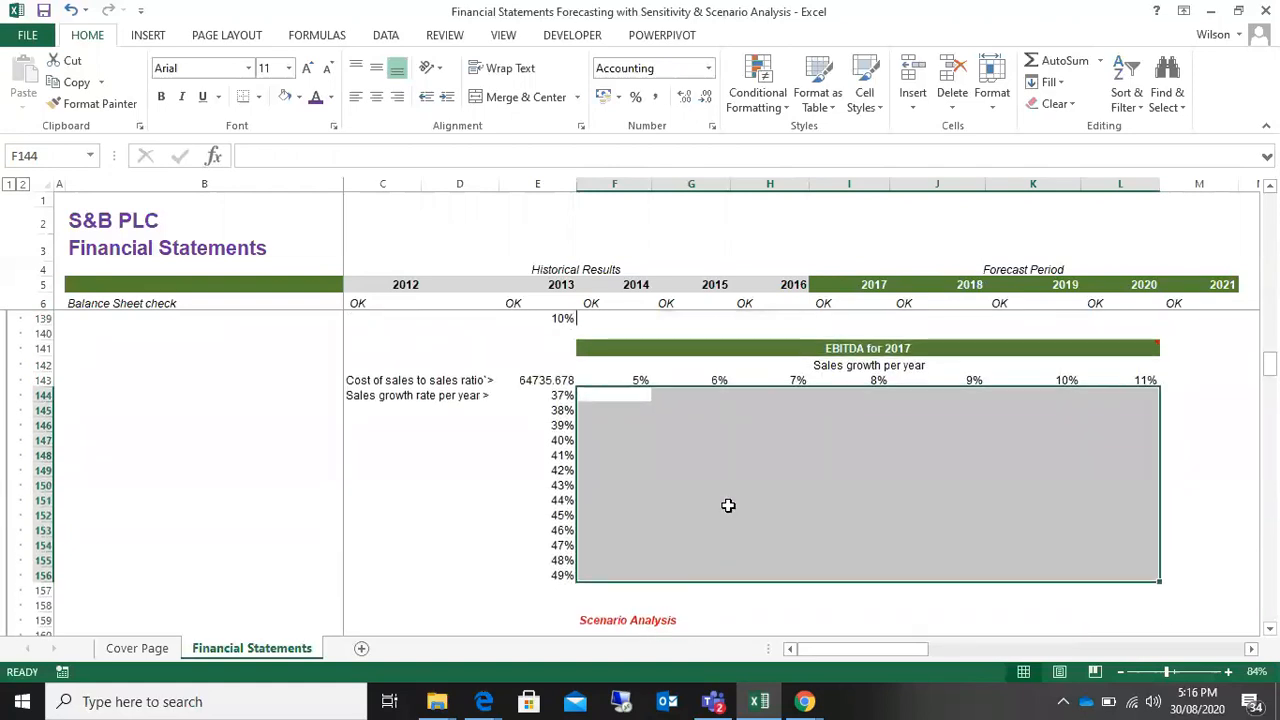
pyautogui.scroll(-6, 726, 504)
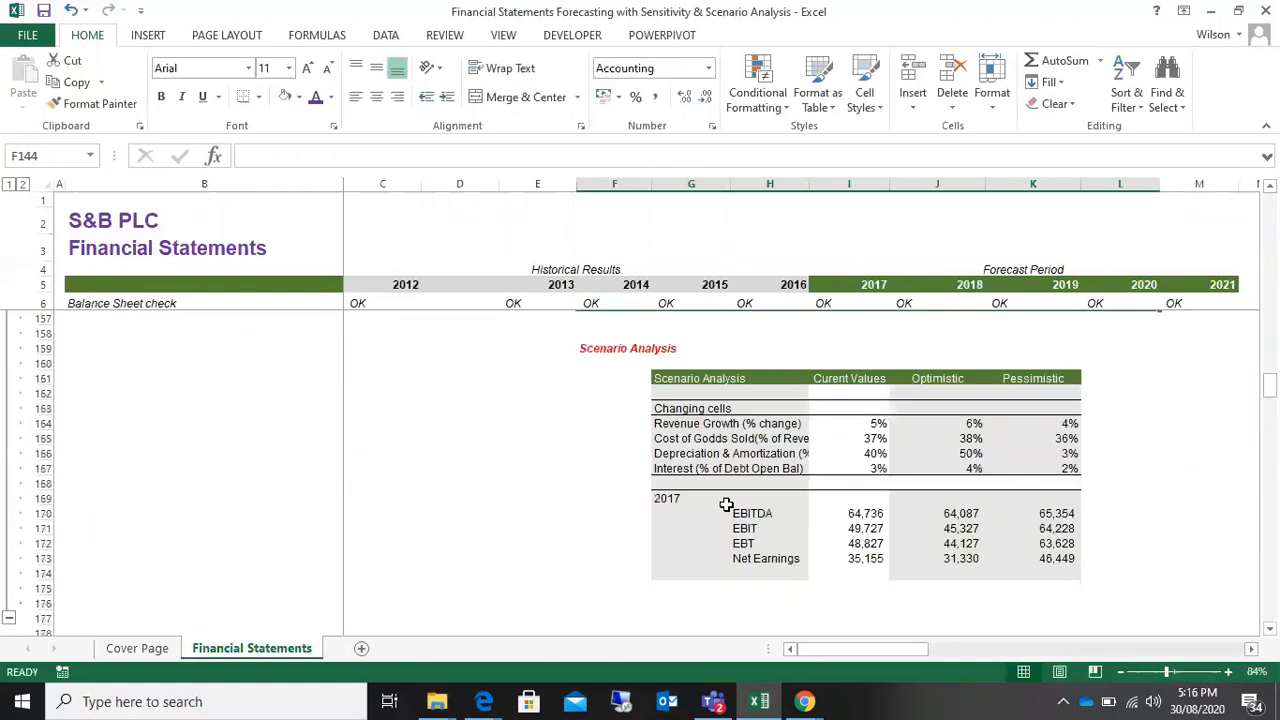
pyautogui.click(872, 422)
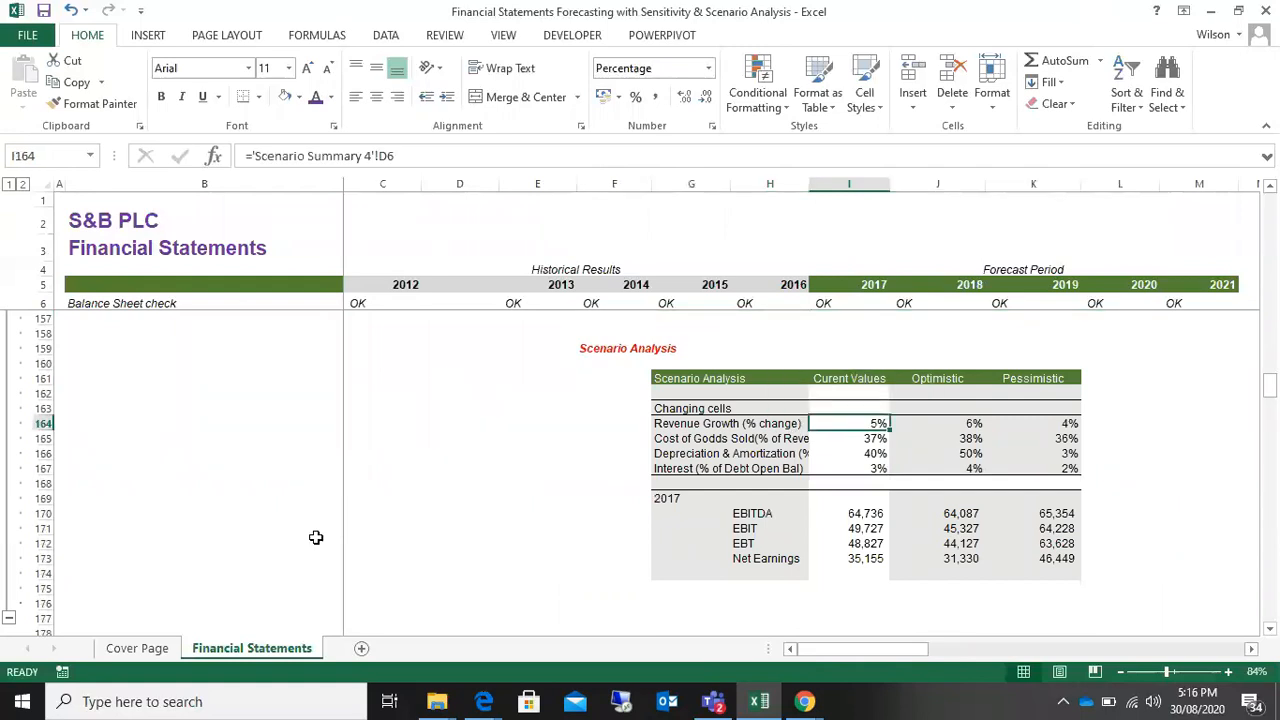
pyautogui.rightClick(308, 652)
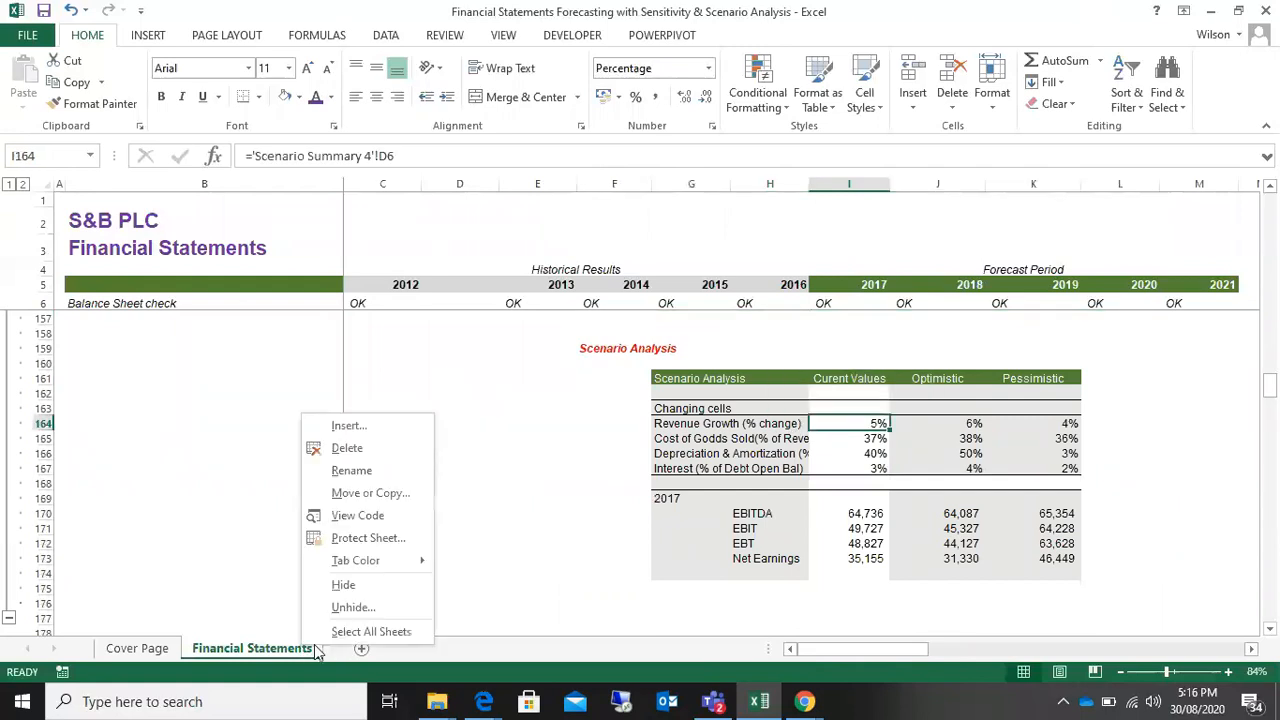
pyautogui.click(350, 607)
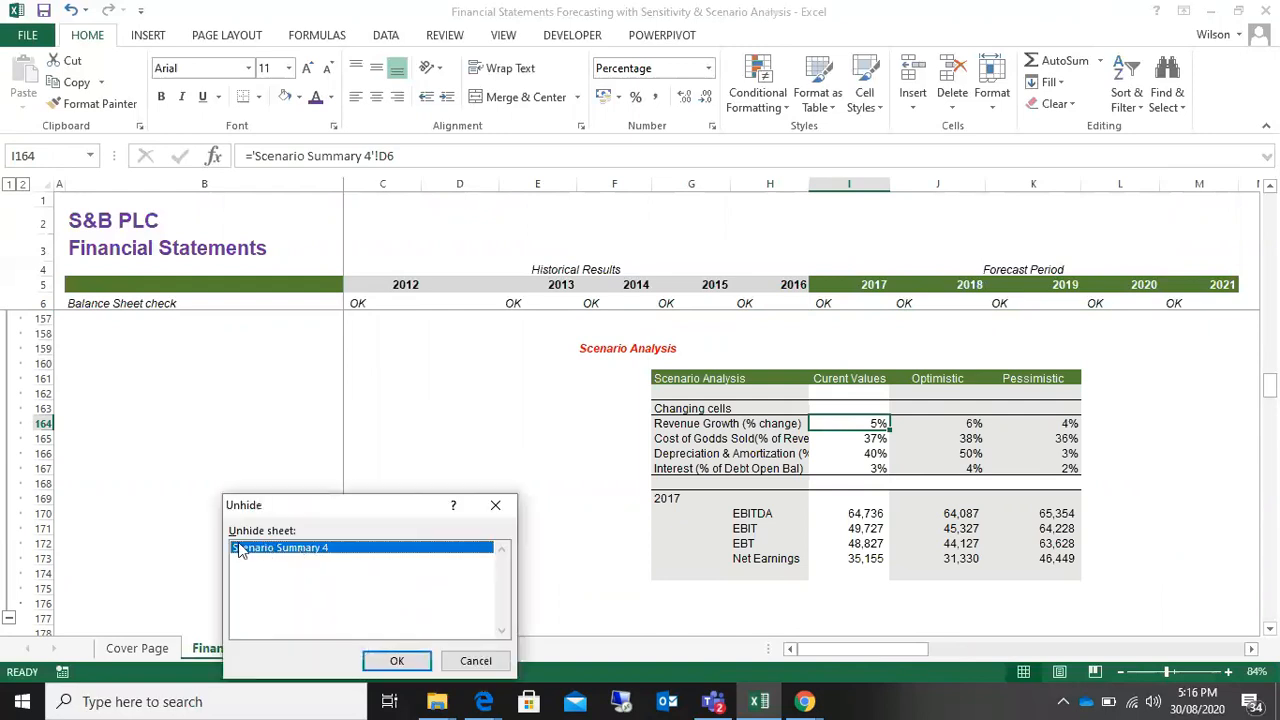
pyautogui.click(398, 661)
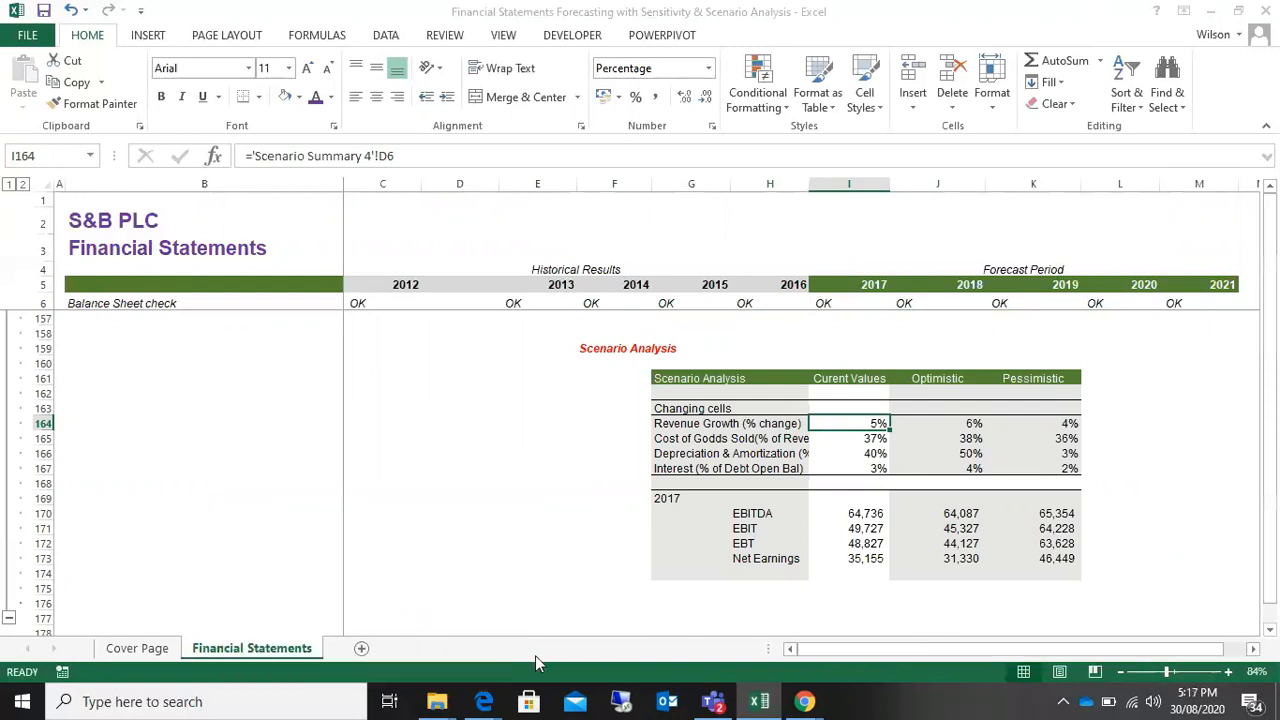
# Step: Delete the Scenario Summary 4 sheet and check the Cost of Goods Sold reference in the Scenario Analysis table
pyautogui.rightClick(298, 652)
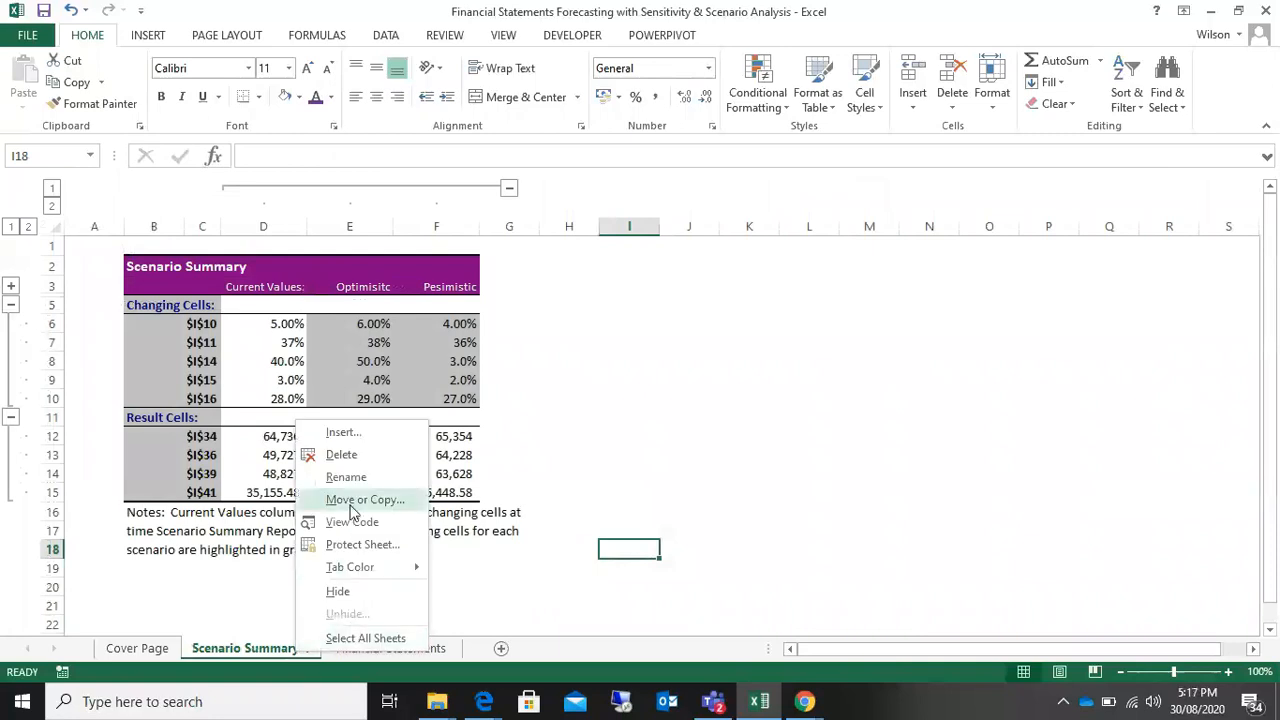
pyautogui.click(355, 455)
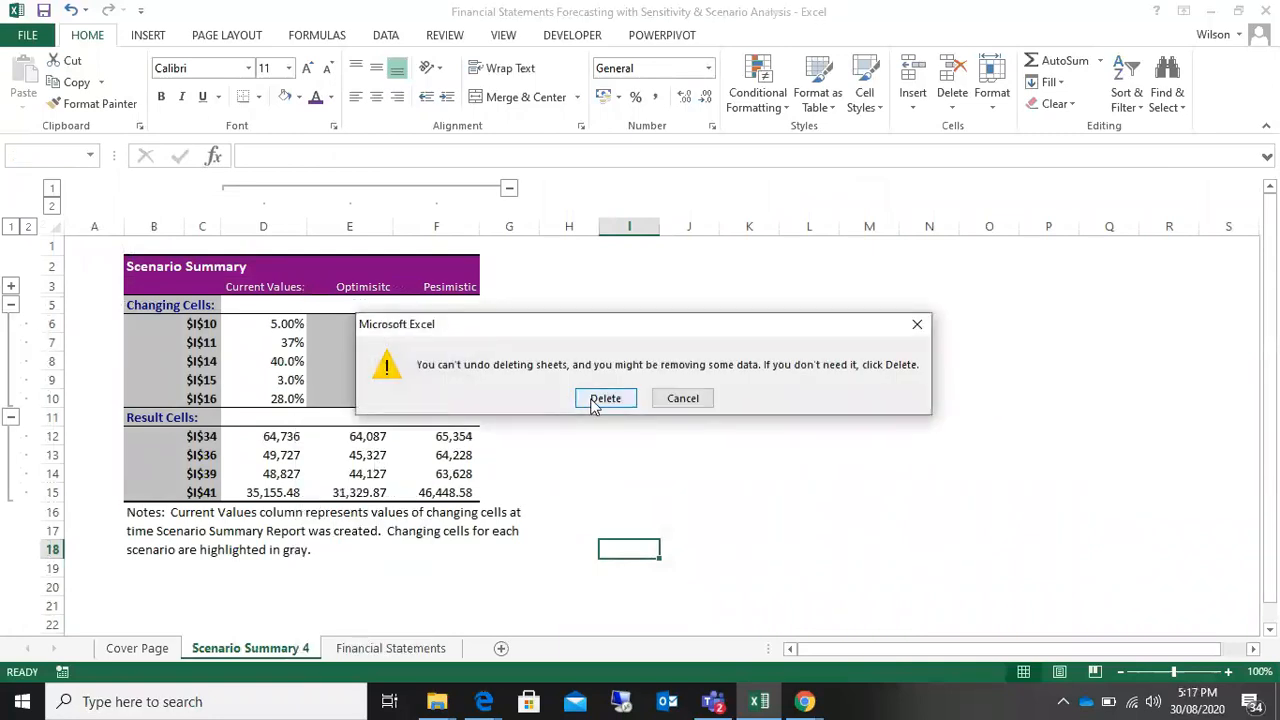
pyautogui.click(594, 399)
pyautogui.click(818, 510)
pyautogui.click(858, 438)
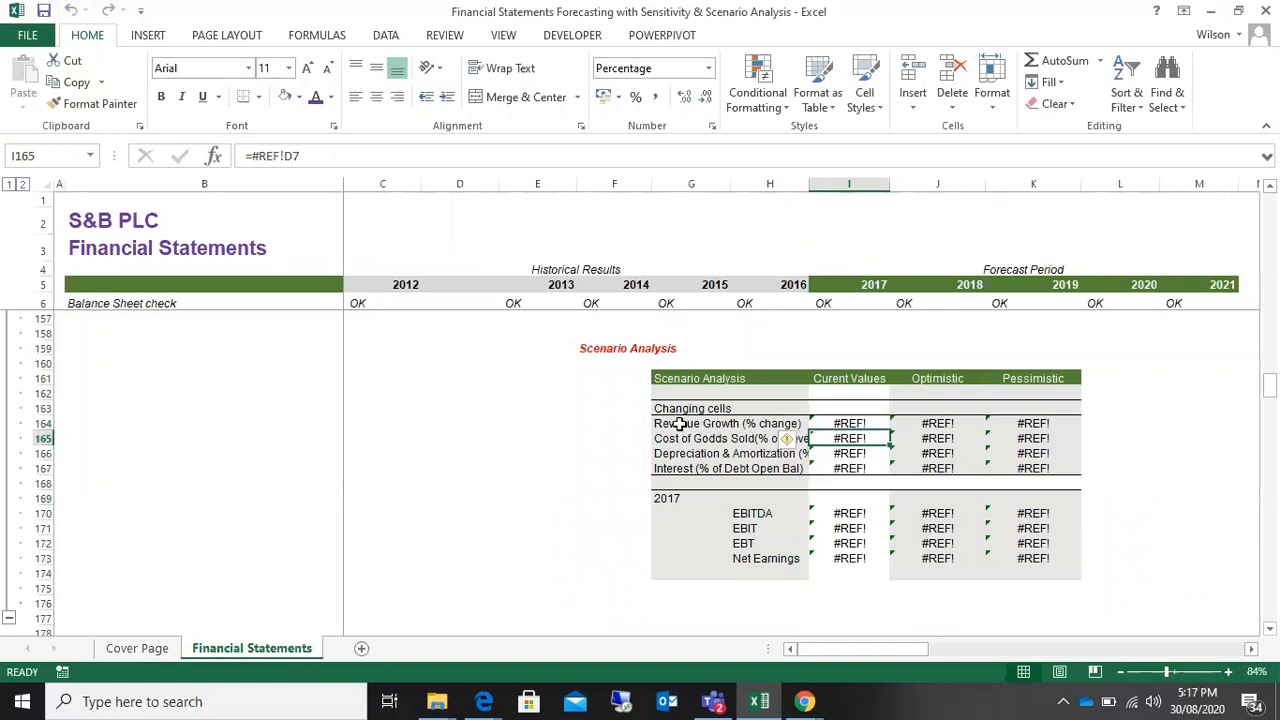
# Step: Clear the current, optimistic and pessimistic values in I164:K174 of the Scenario Analysis table
pyautogui.moveTo(693, 423); pyautogui.dragTo(850, 423)
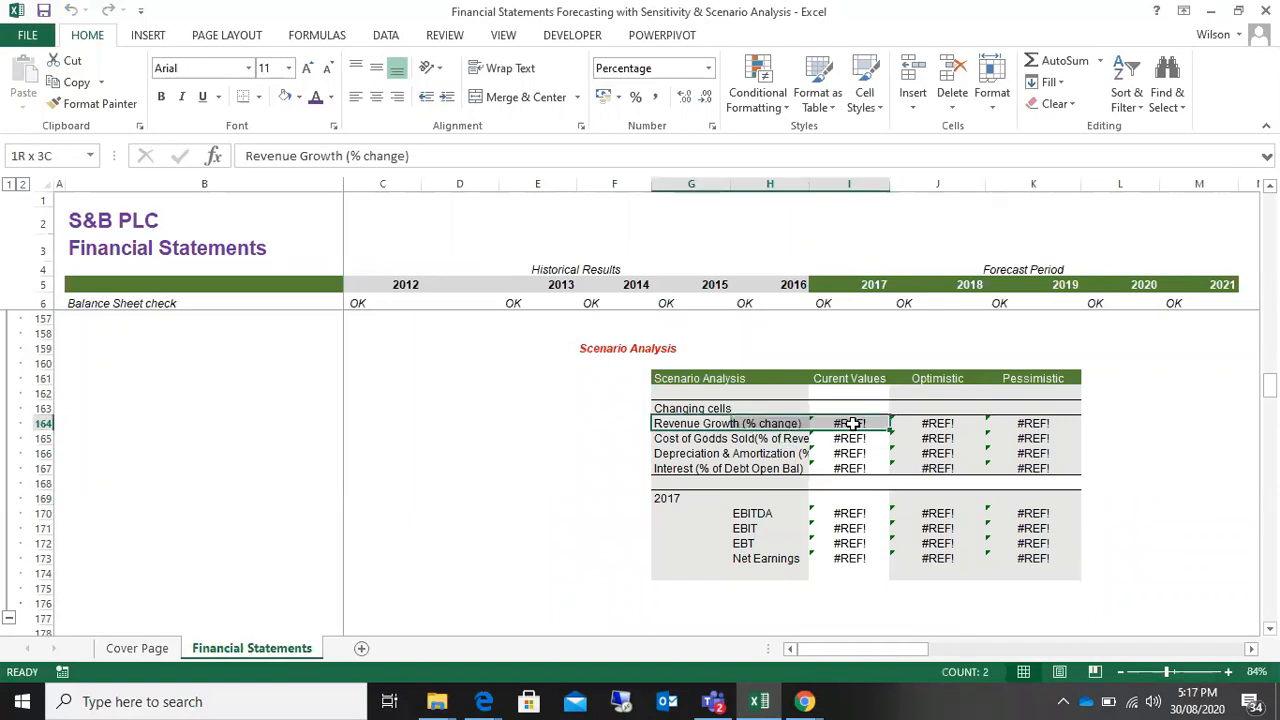
pyautogui.click(770, 452)
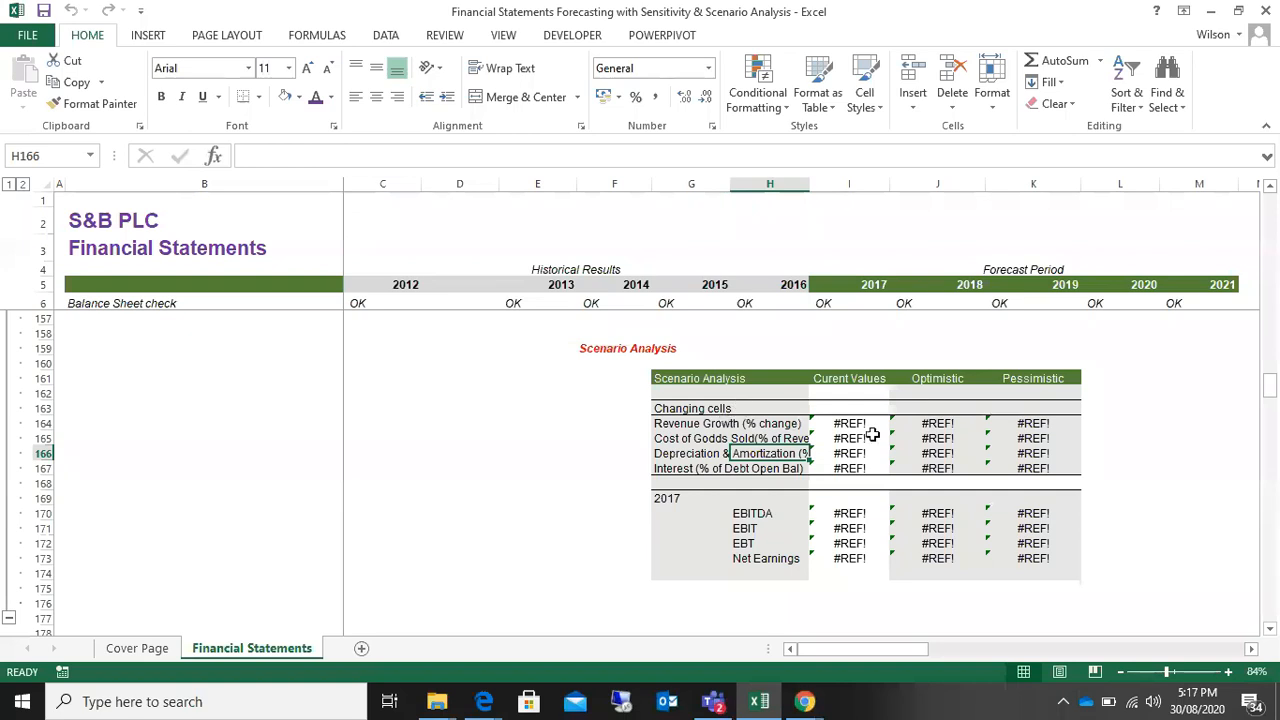
pyautogui.moveTo(826, 423); pyautogui.dragTo(1004, 572)
pyautogui.press('Delete')
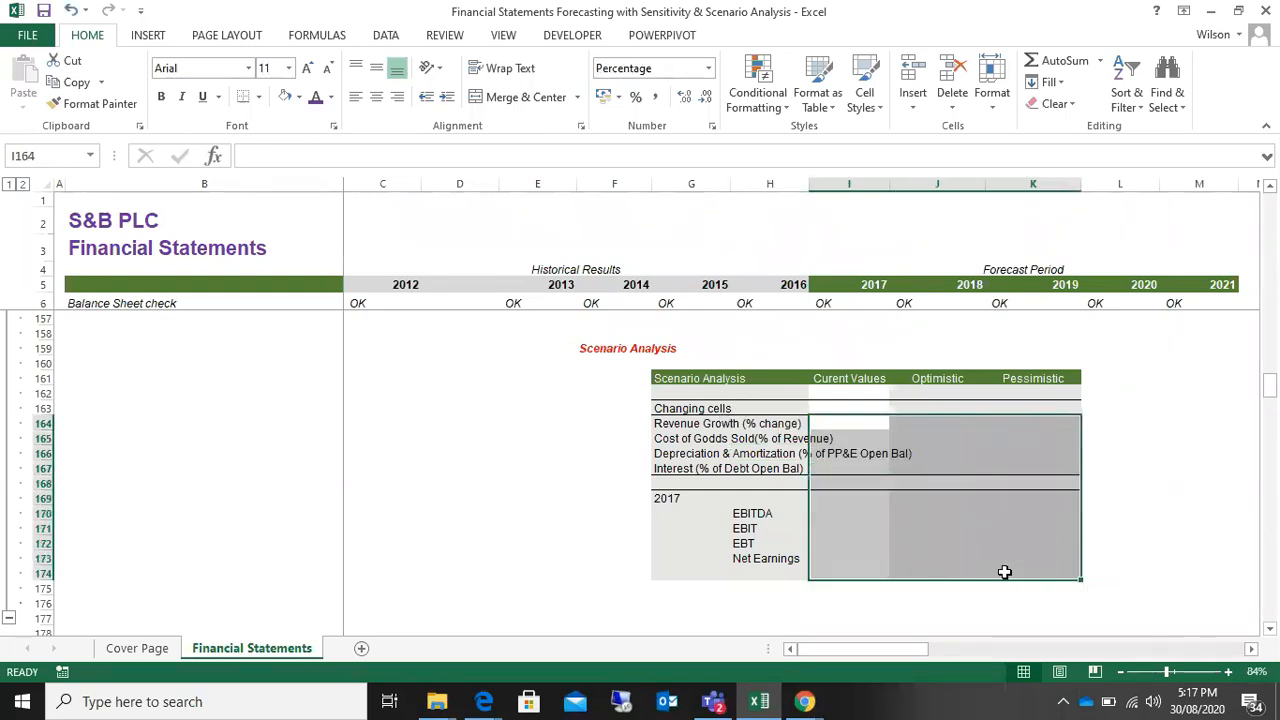
pyautogui.click(904, 529)
# Step: Review the Financial Statements sheet from the Scenario Analysis table up through the Financial Indicators and Supporting Schedules sections
pyautogui.scroll(20, 443, 477)
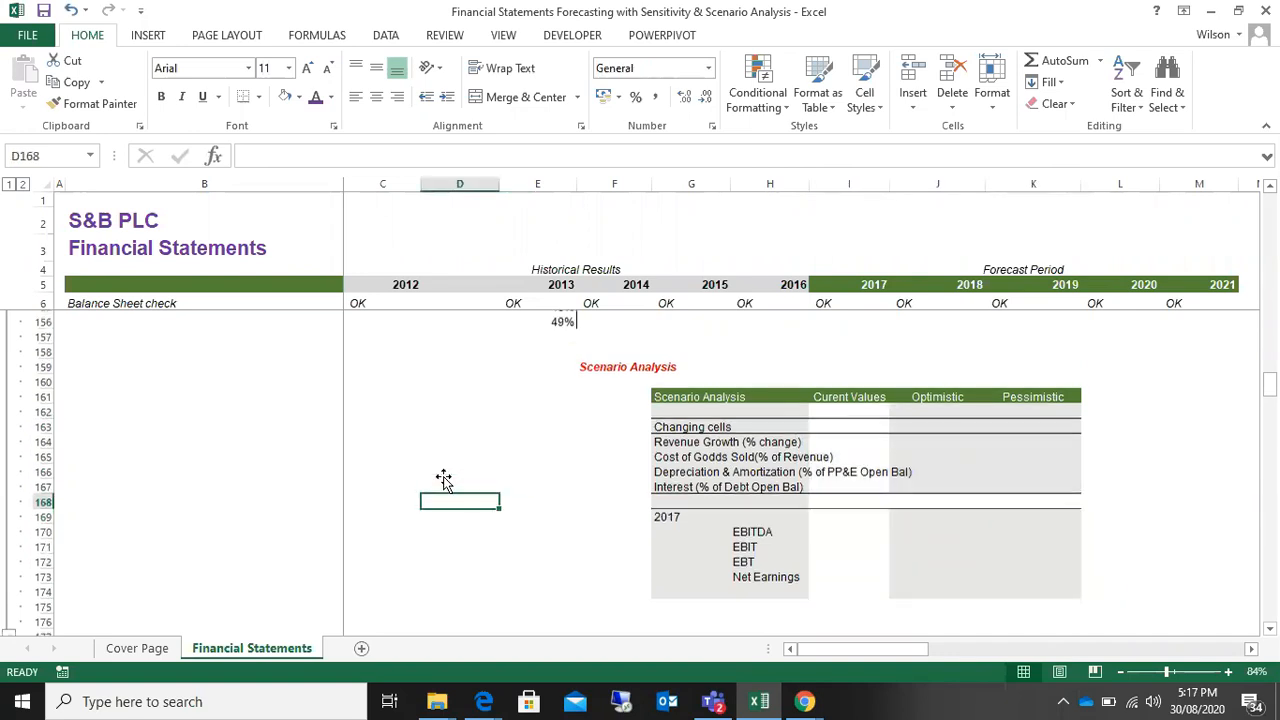
pyautogui.scroll(12, 443, 477)
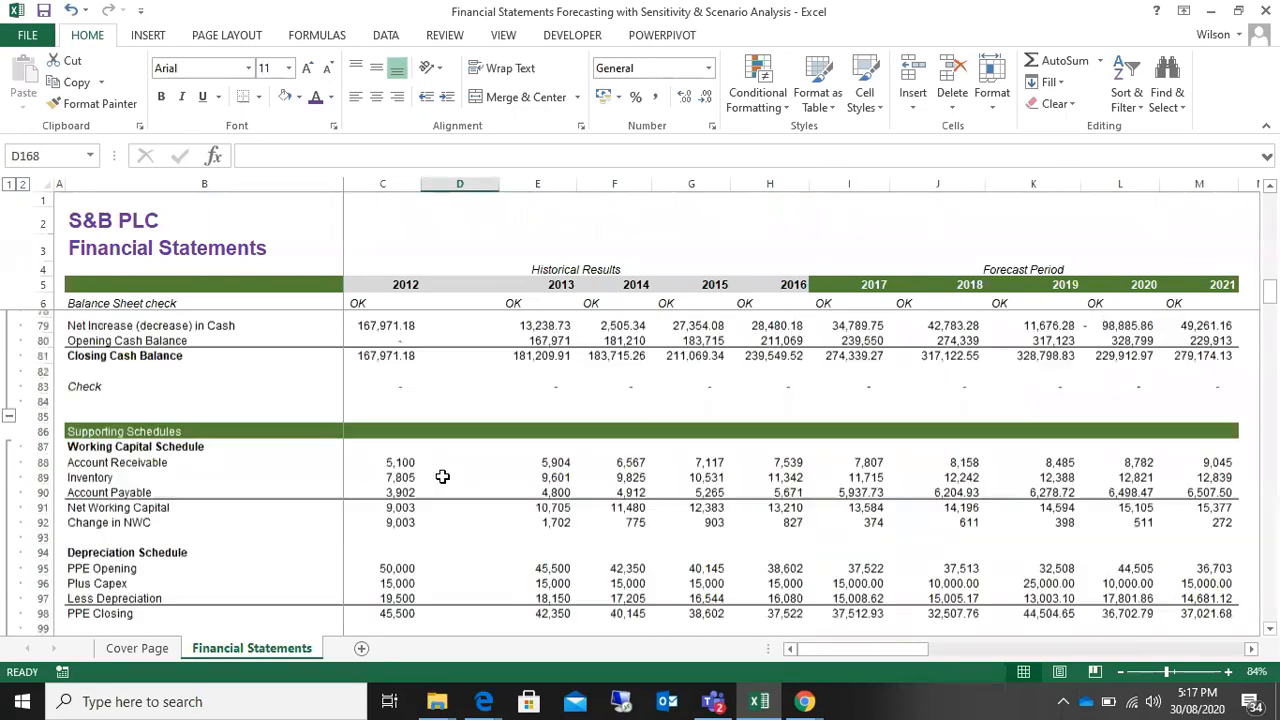
pyautogui.scroll(-17, 443, 477)
pyautogui.scroll(-20, 443, 477)
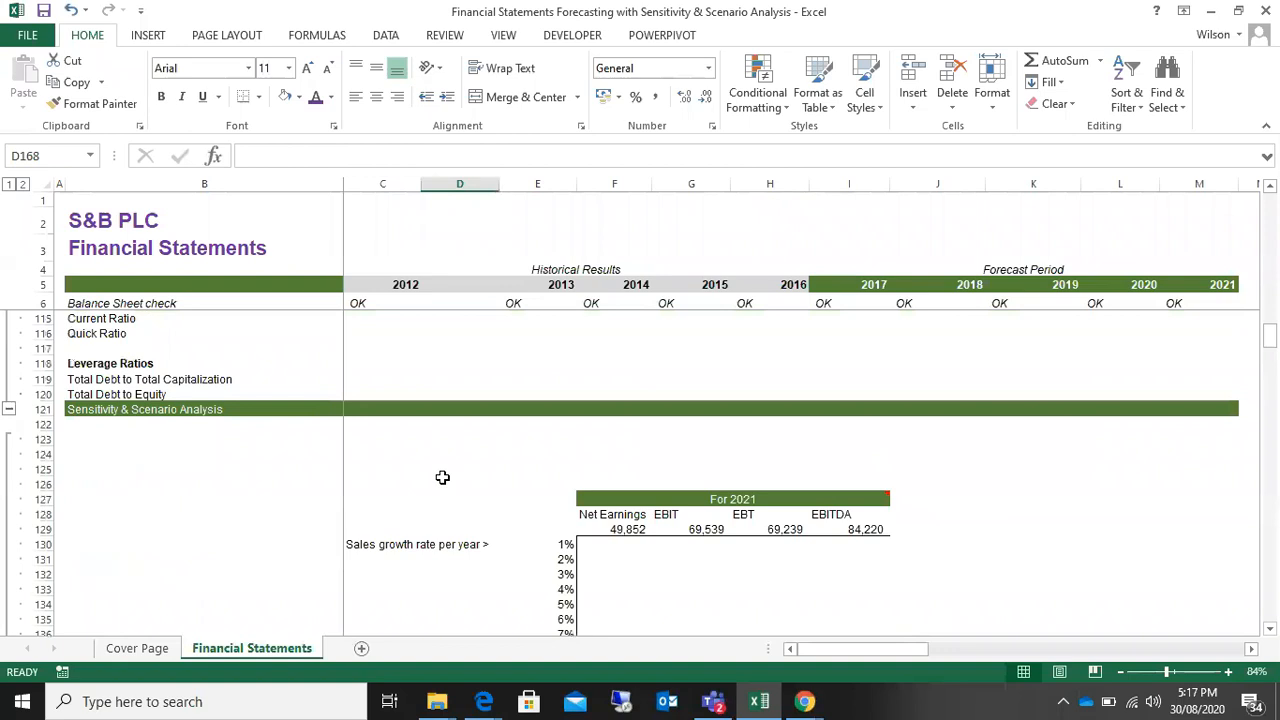
pyautogui.scroll(20, 443, 478)
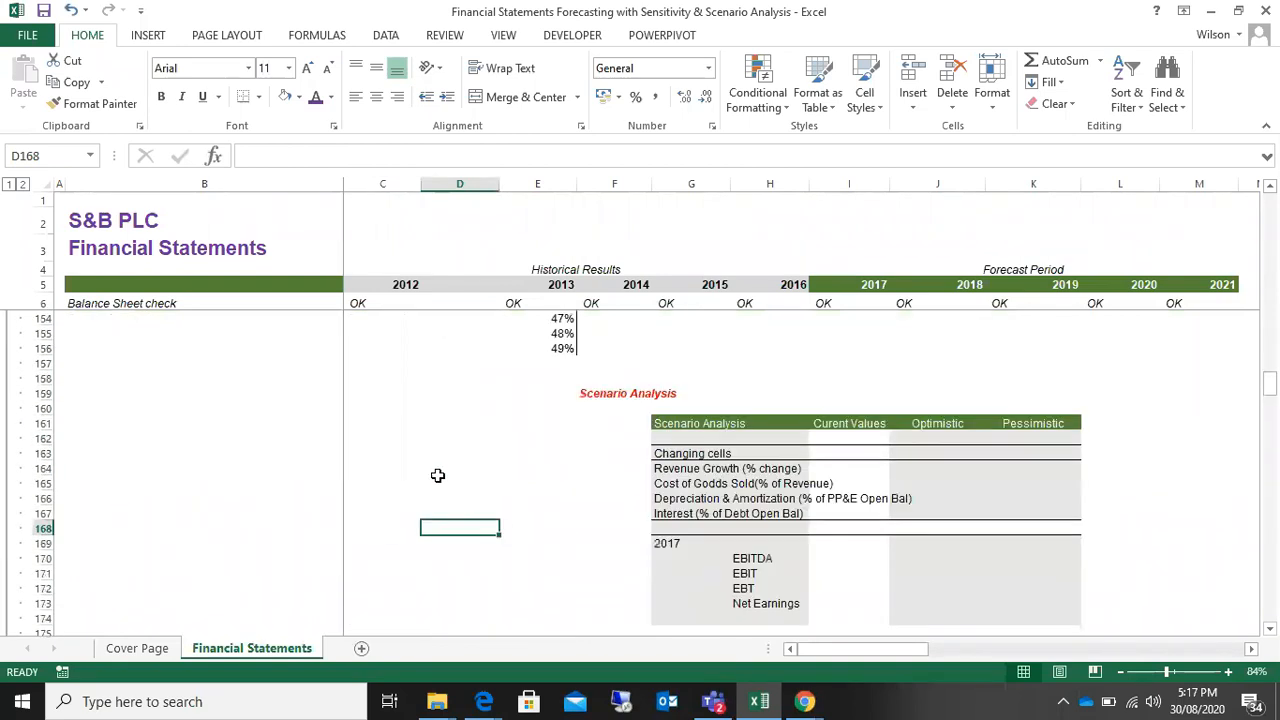
pyautogui.scroll(2, 437, 475)
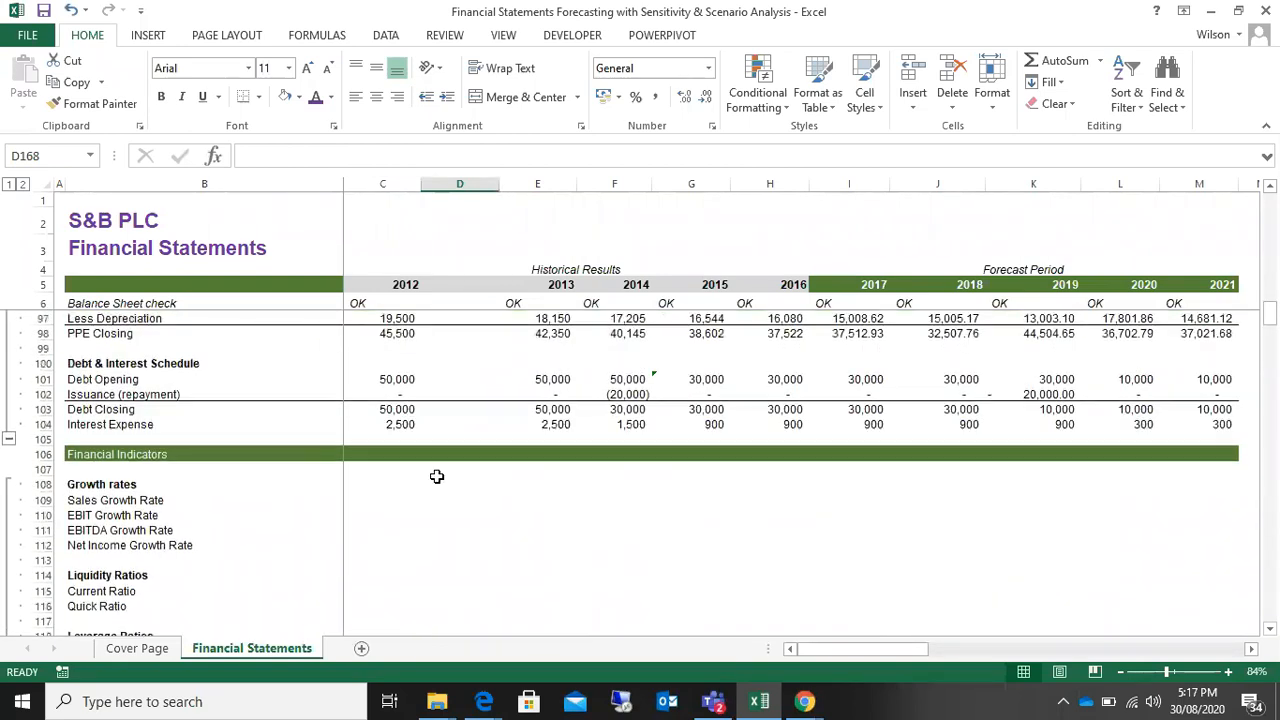
pyautogui.scroll(-6, 437, 476)
pyautogui.scroll(6, 437, 476)
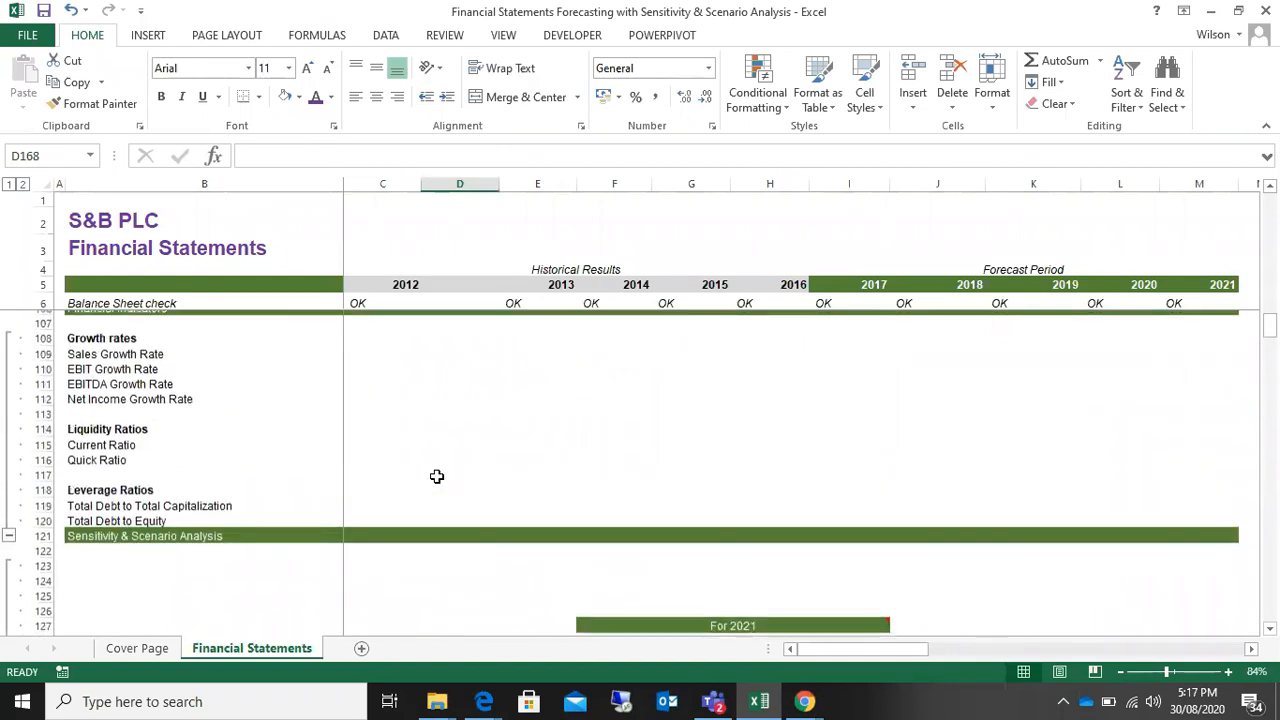
pyautogui.scroll(1, 435, 477)
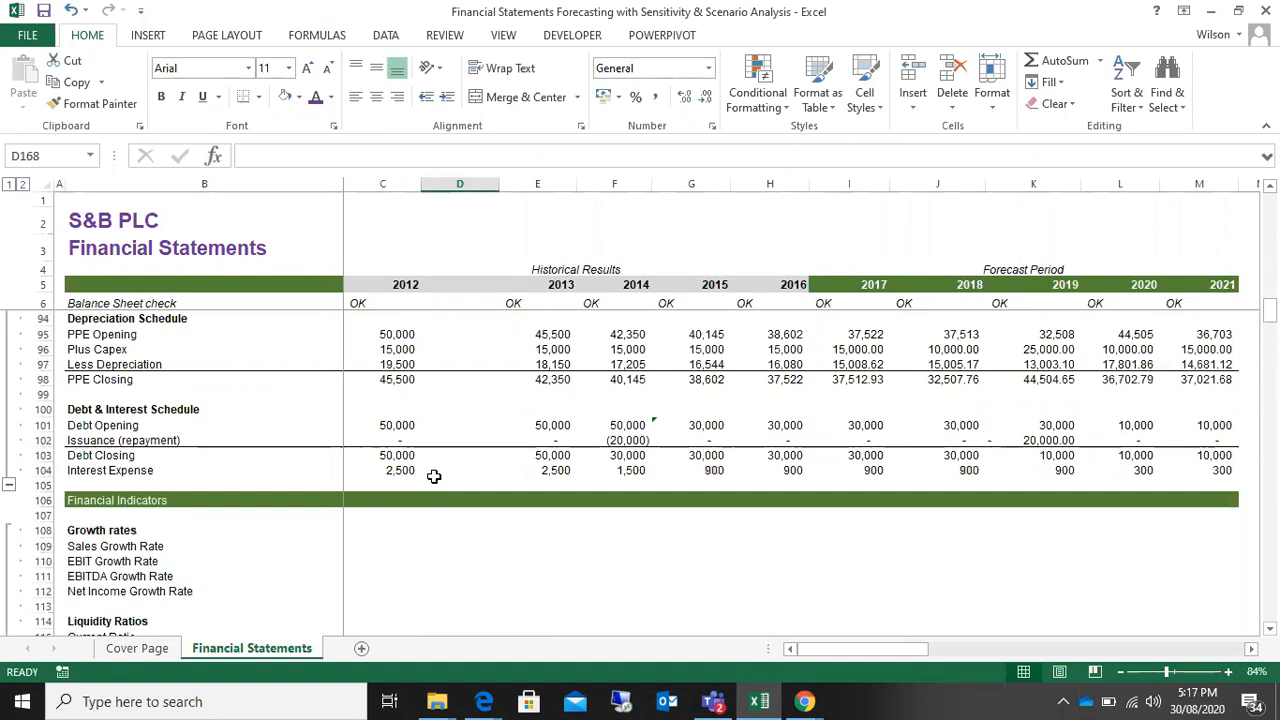
# Step: Switch to the Zoom meeting in Chrome to check the participants, and return to the Excel workbook
pyautogui.click(804, 703)
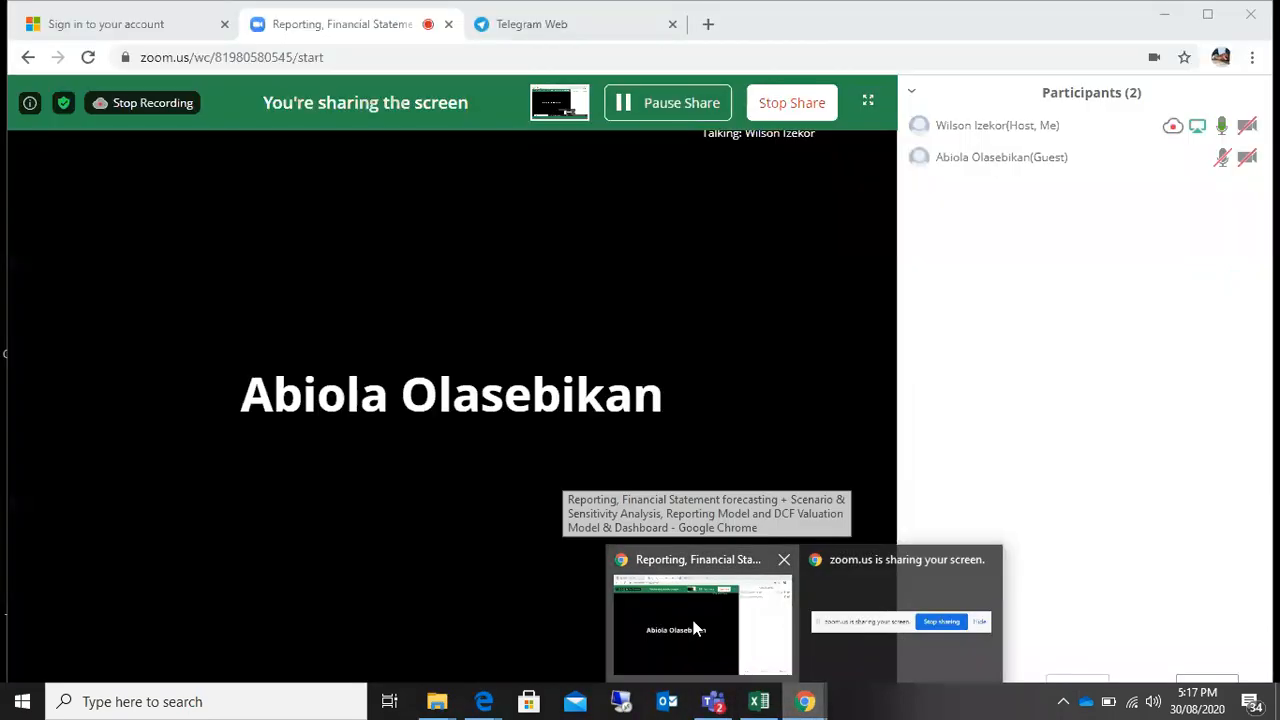
pyautogui.click(681, 601)
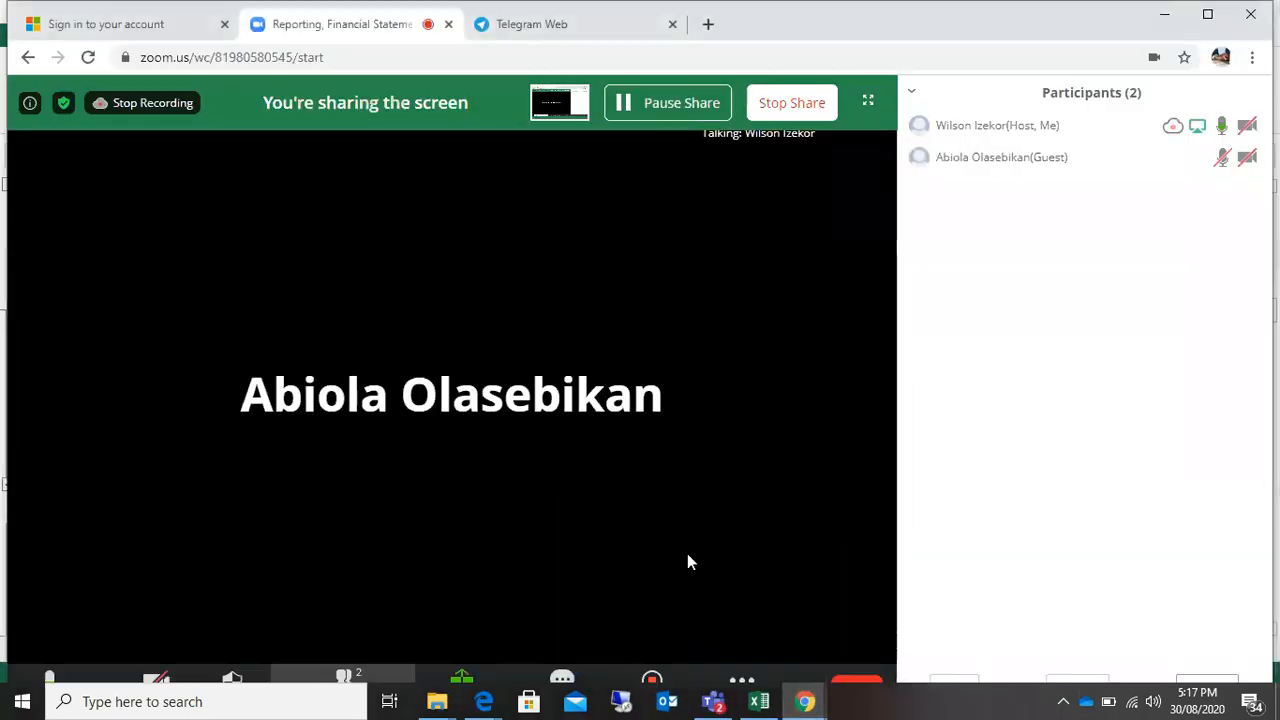
pyautogui.click(1164, 14)
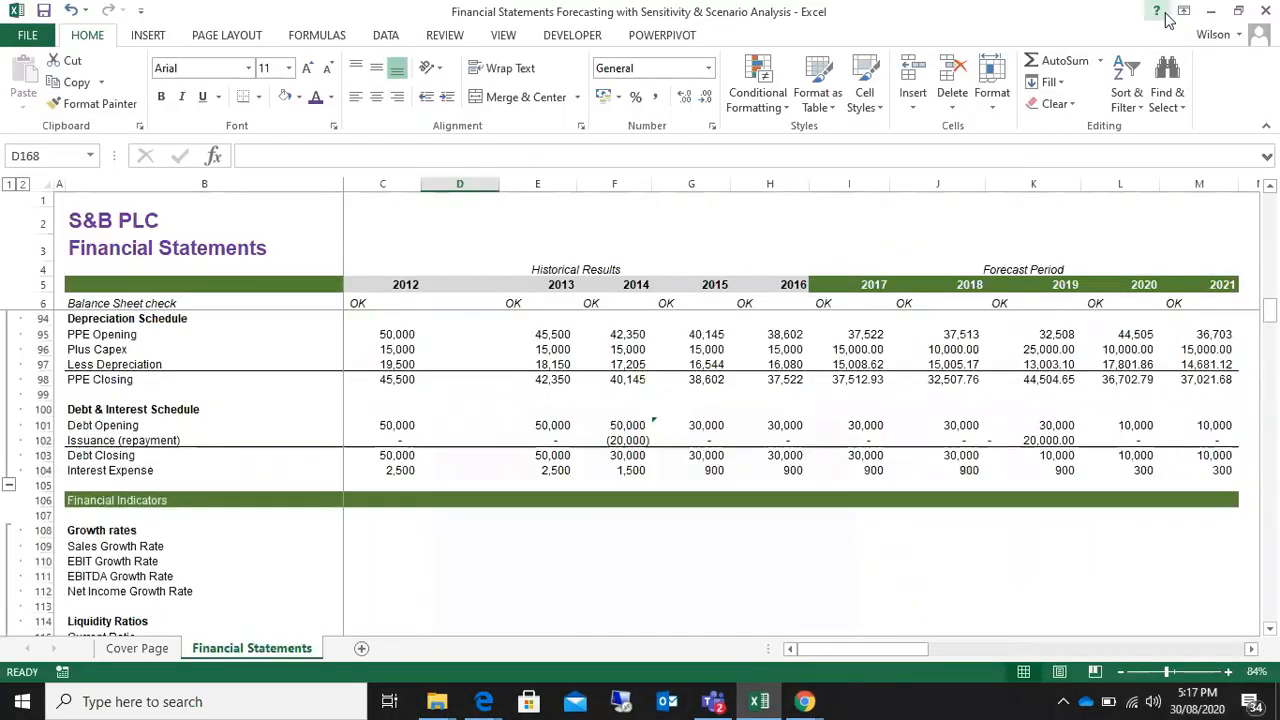
# Step: Look over the Financial Indicators section and the list of statements and analyses on the Cover Page
pyautogui.scroll(-3, 556, 490)
pyautogui.scroll(-1, 558, 492)
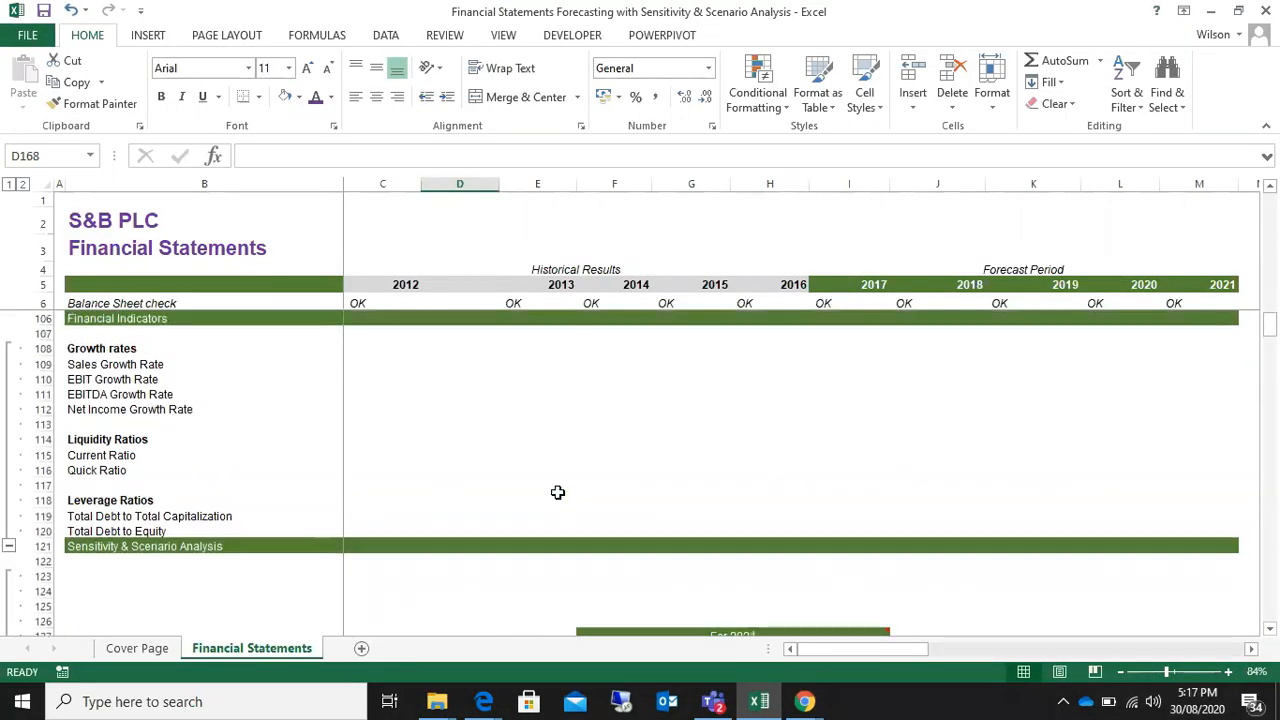
pyautogui.click(137, 648)
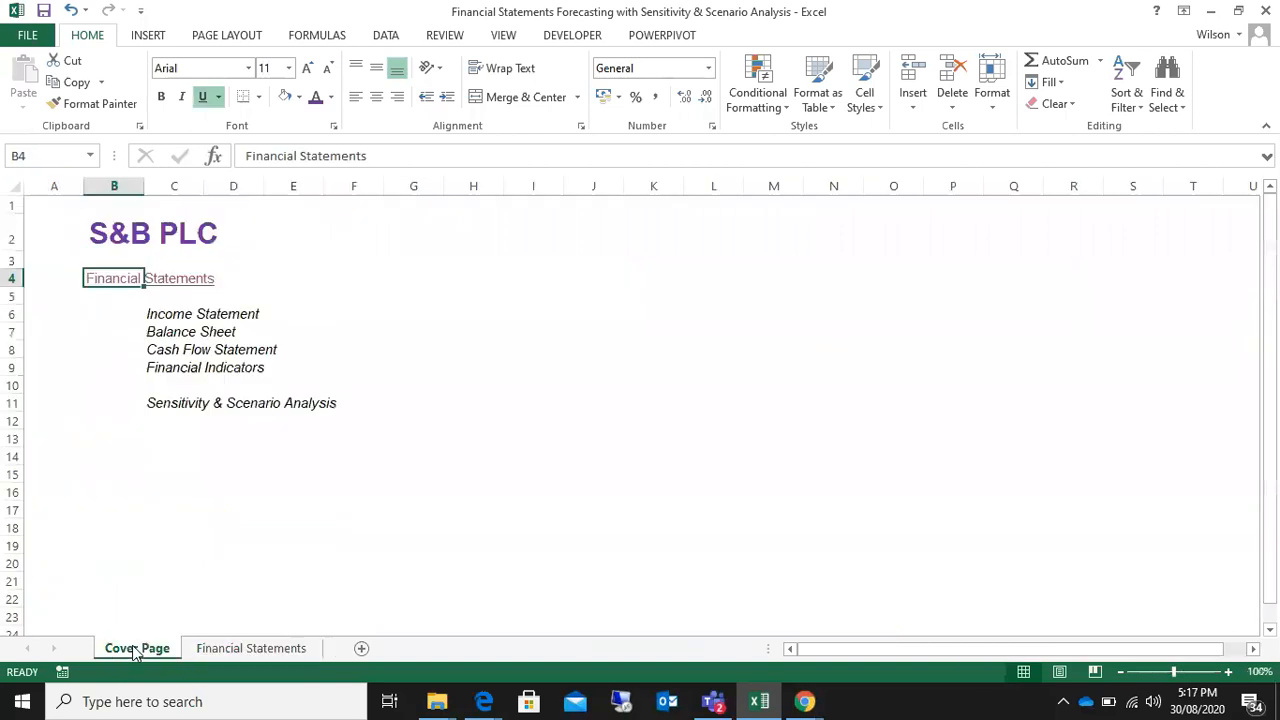
pyautogui.click(352, 285)
pyautogui.click(346, 365)
pyautogui.click(391, 449)
pyautogui.click(186, 446)
pyautogui.click(314, 457)
pyautogui.click(524, 389)
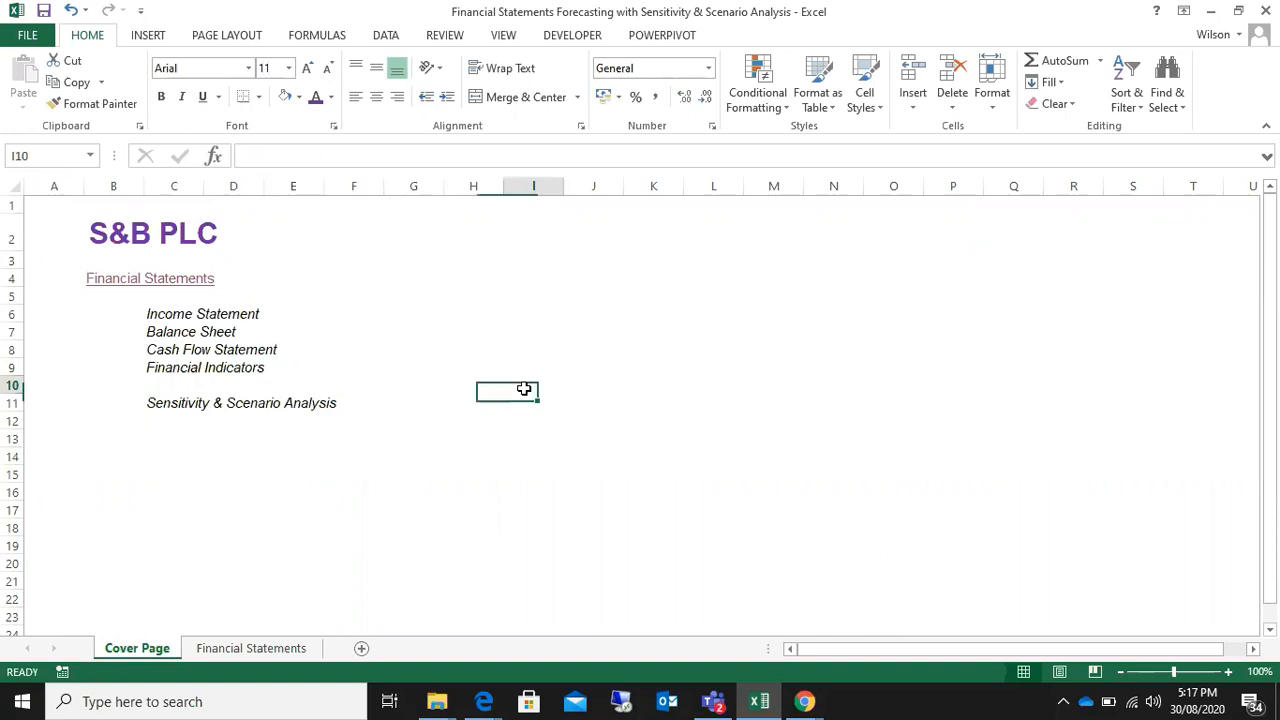
pyautogui.click(480, 334)
pyautogui.click(389, 274)
pyautogui.click(488, 248)
pyautogui.click(540, 292)
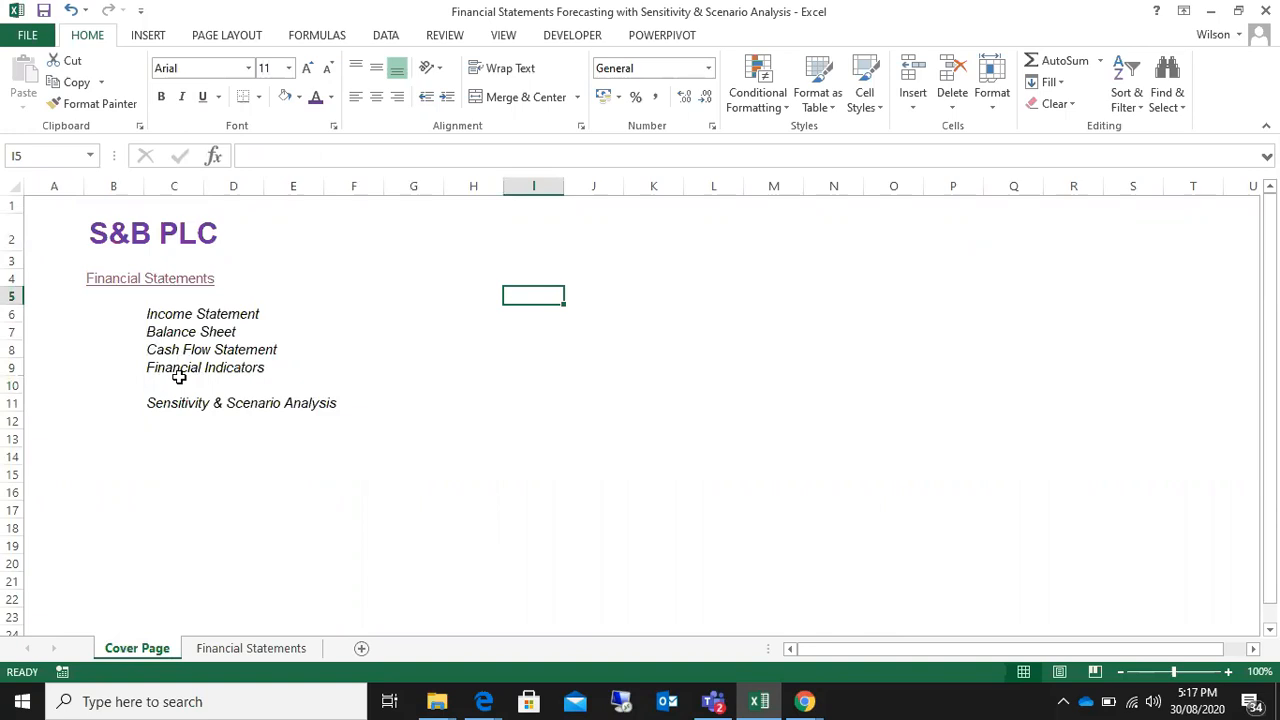
# Step: Return to the Financial Statements sheet and examine the Cash Flow Statement, Debt & Interest Schedule and empty Financial Indicators rows
pyautogui.click(204, 648)
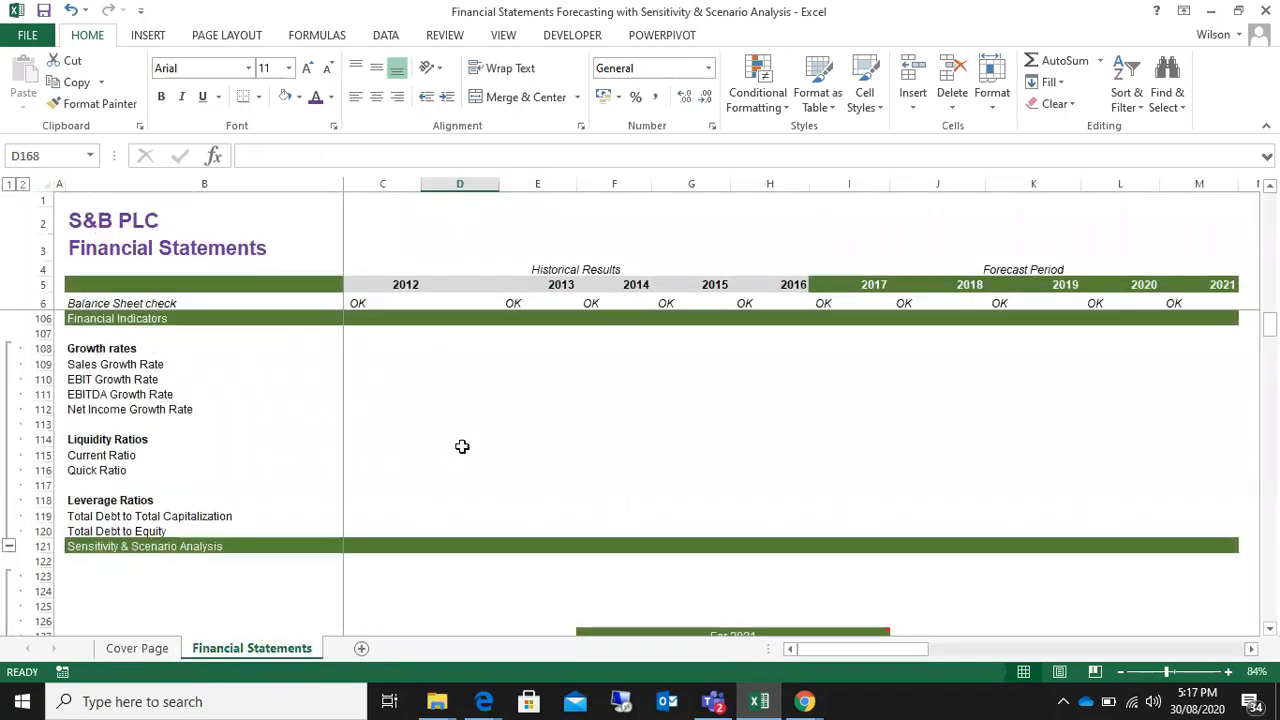
pyautogui.scroll(8, 462, 446)
pyautogui.scroll(-1, 462, 446)
pyautogui.scroll(-6, 462, 446)
pyautogui.scroll(1, 462, 446)
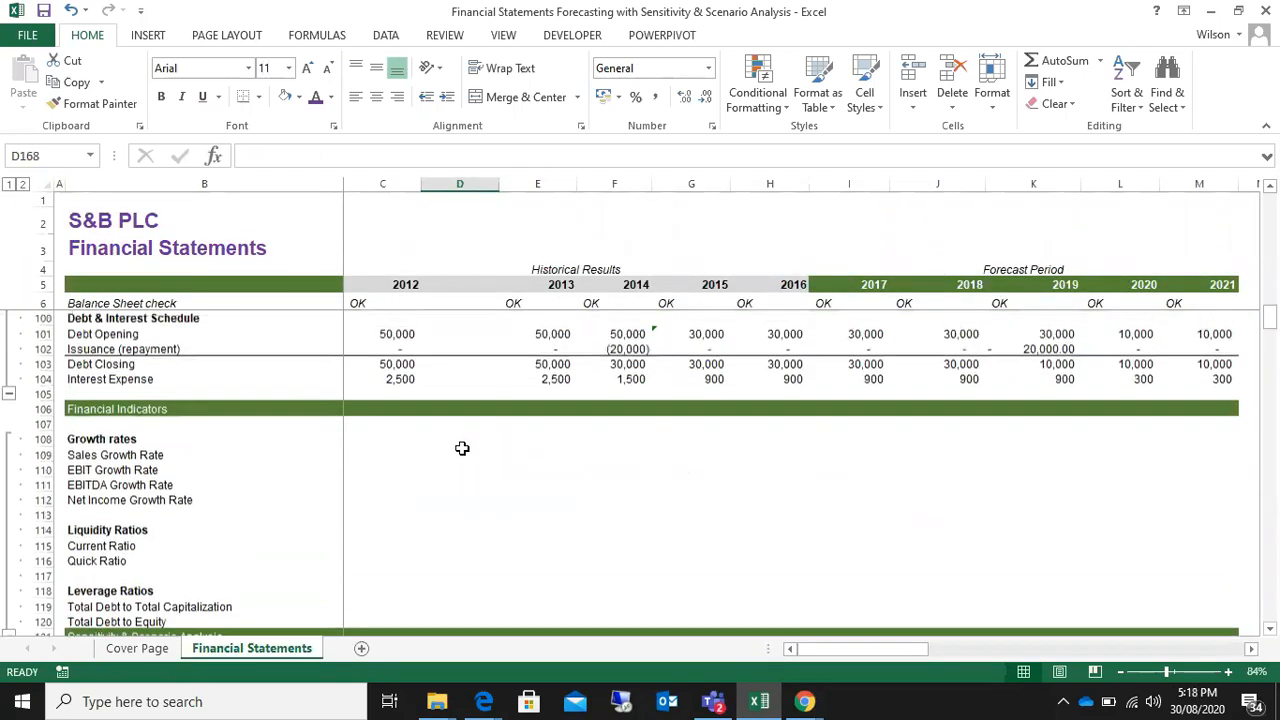
pyautogui.scroll(-1, 114, 430)
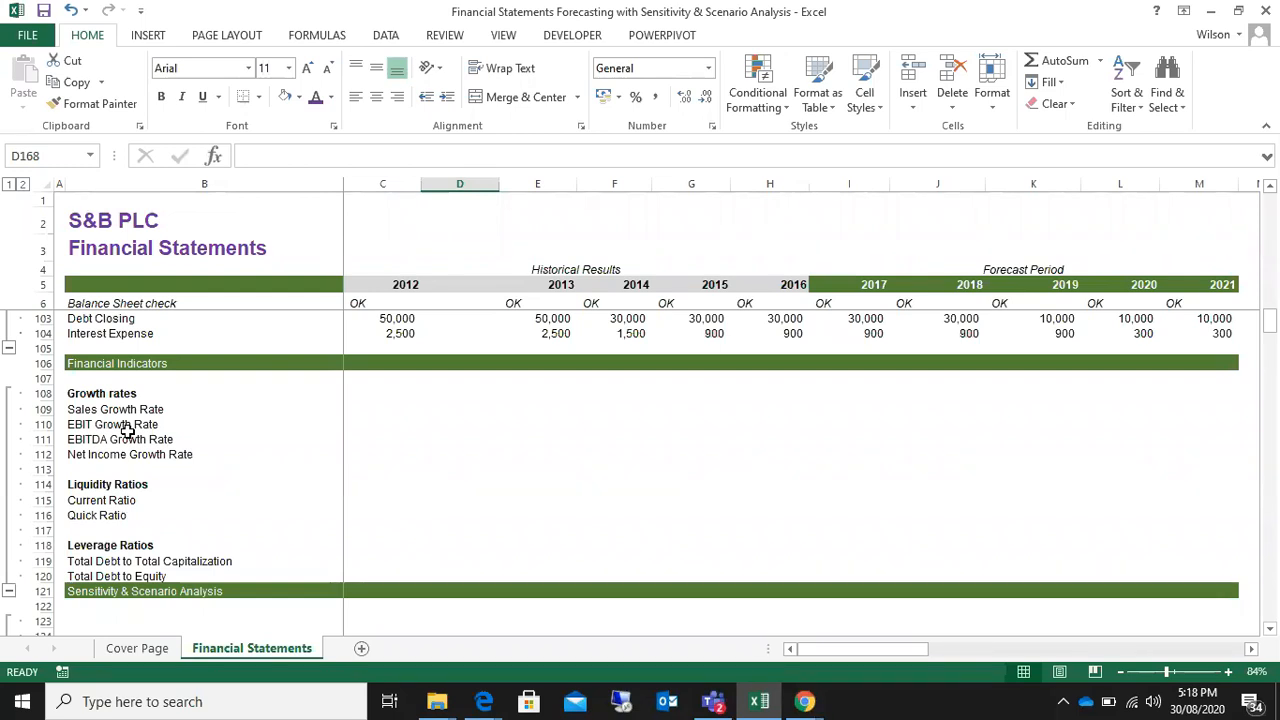
pyautogui.click(805, 703)
pyautogui.moveTo(643, 642)
pyautogui.scroll(15, 503, 461)
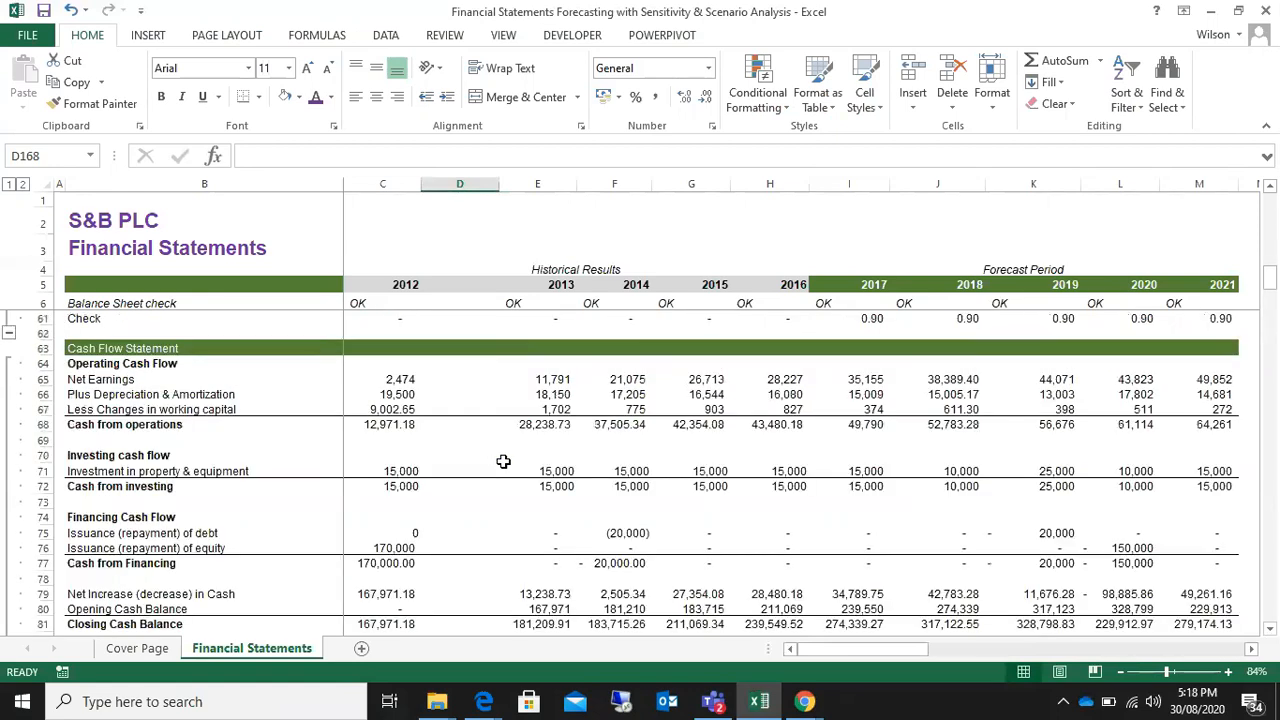
pyautogui.scroll(-16, 503, 461)
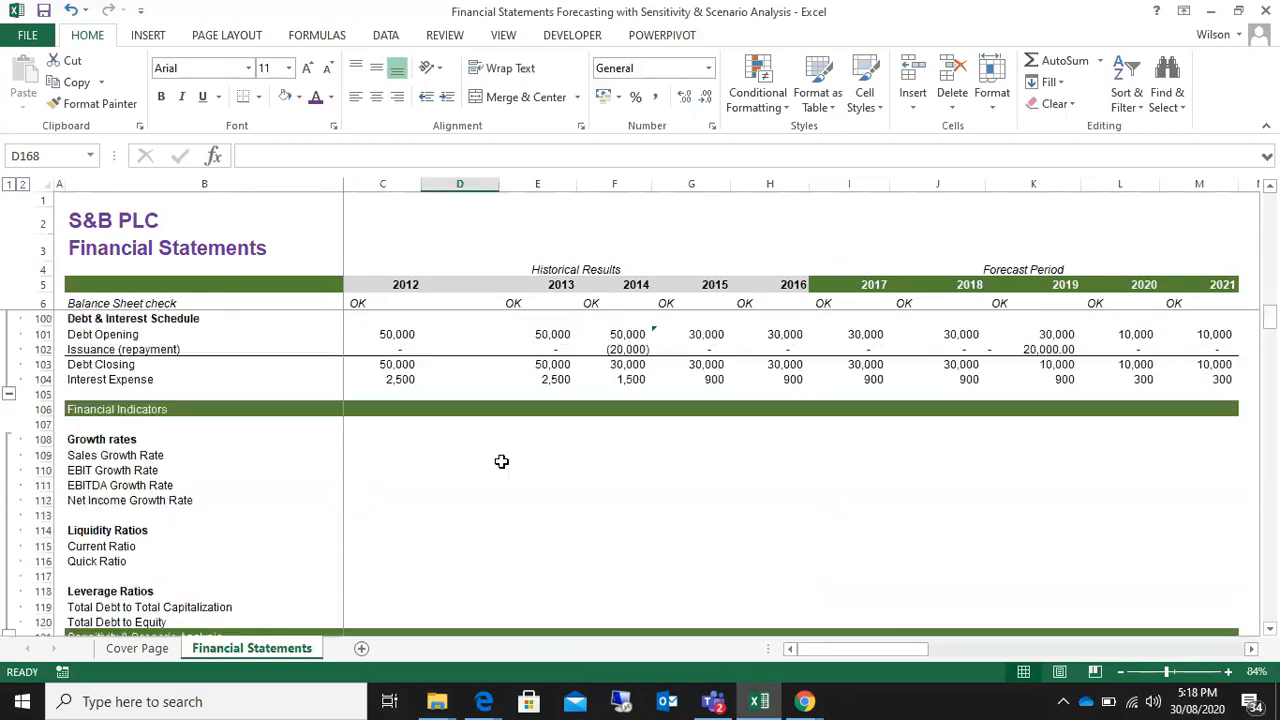
pyautogui.click(382, 452)
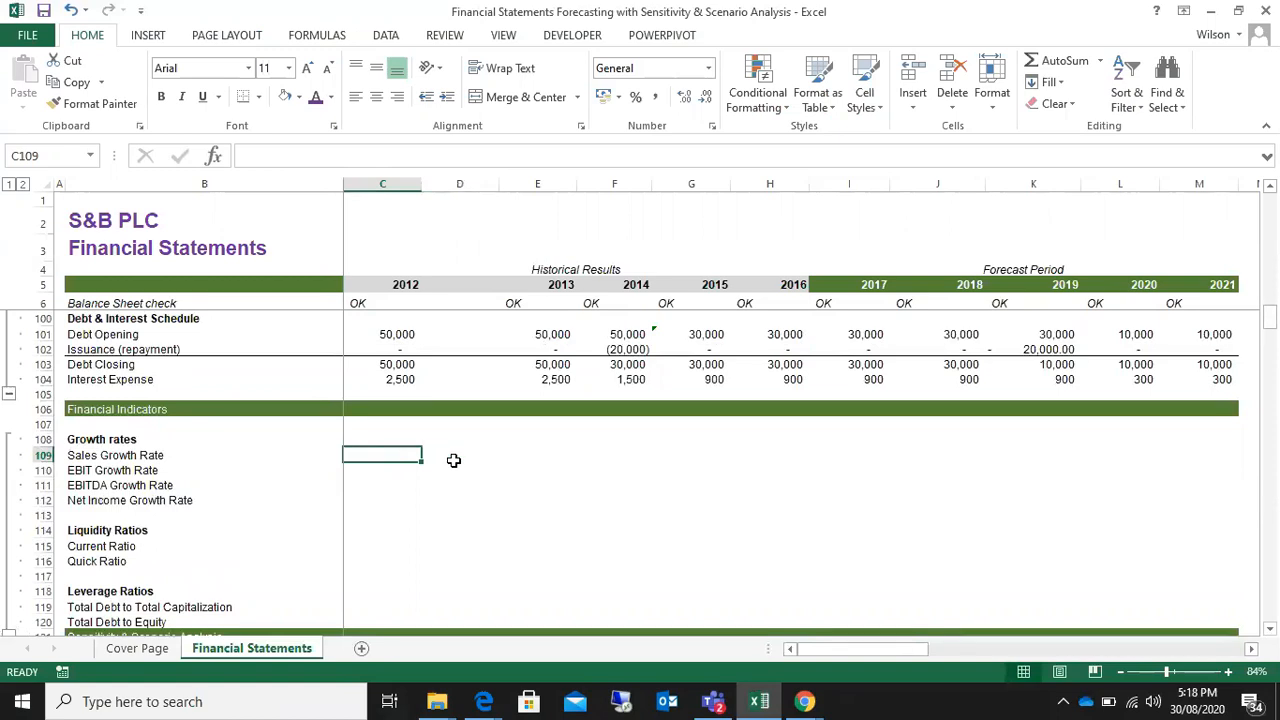
pyautogui.scroll(3, 453, 459)
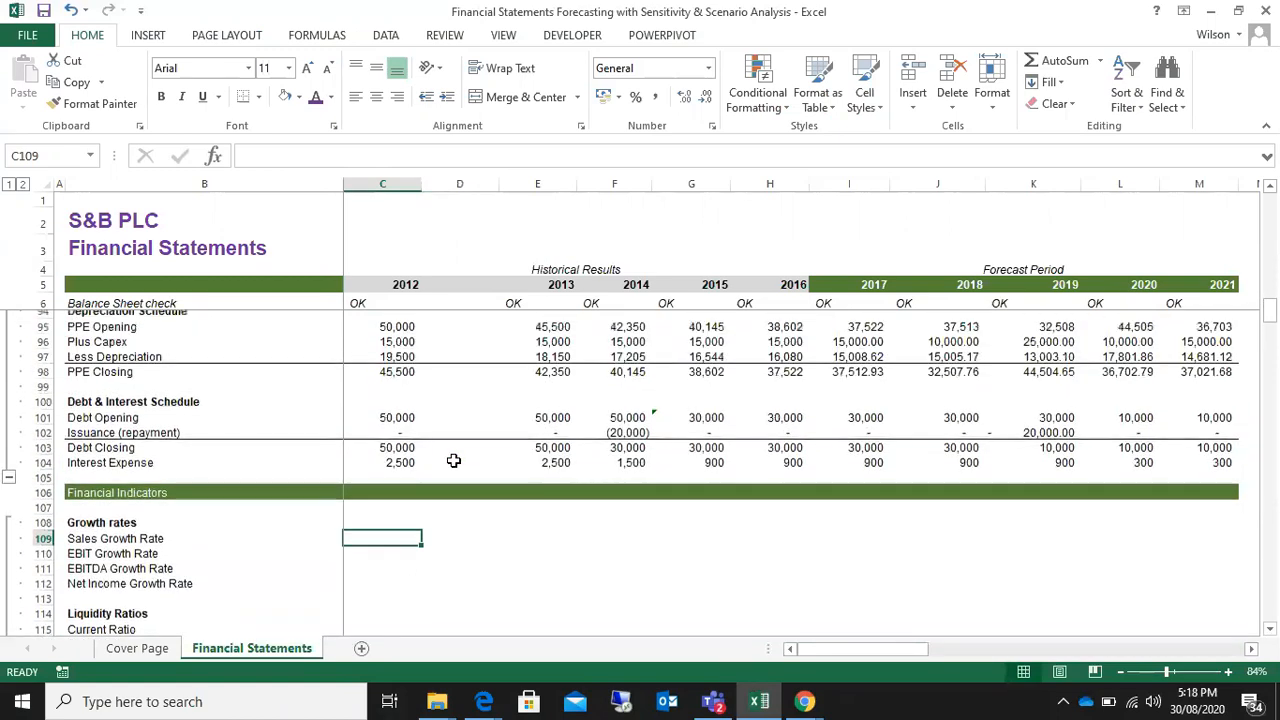
pyautogui.scroll(1, 455, 458)
pyautogui.scroll(-2, 457, 500)
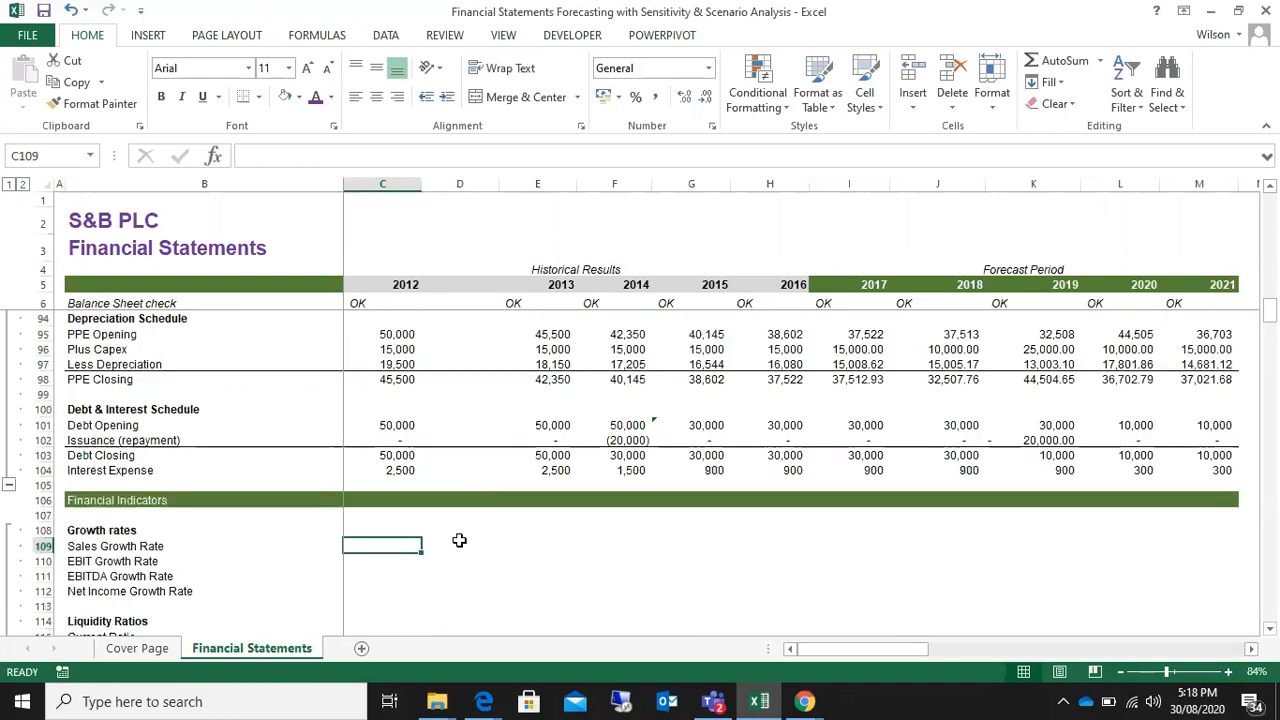
pyautogui.click(477, 543)
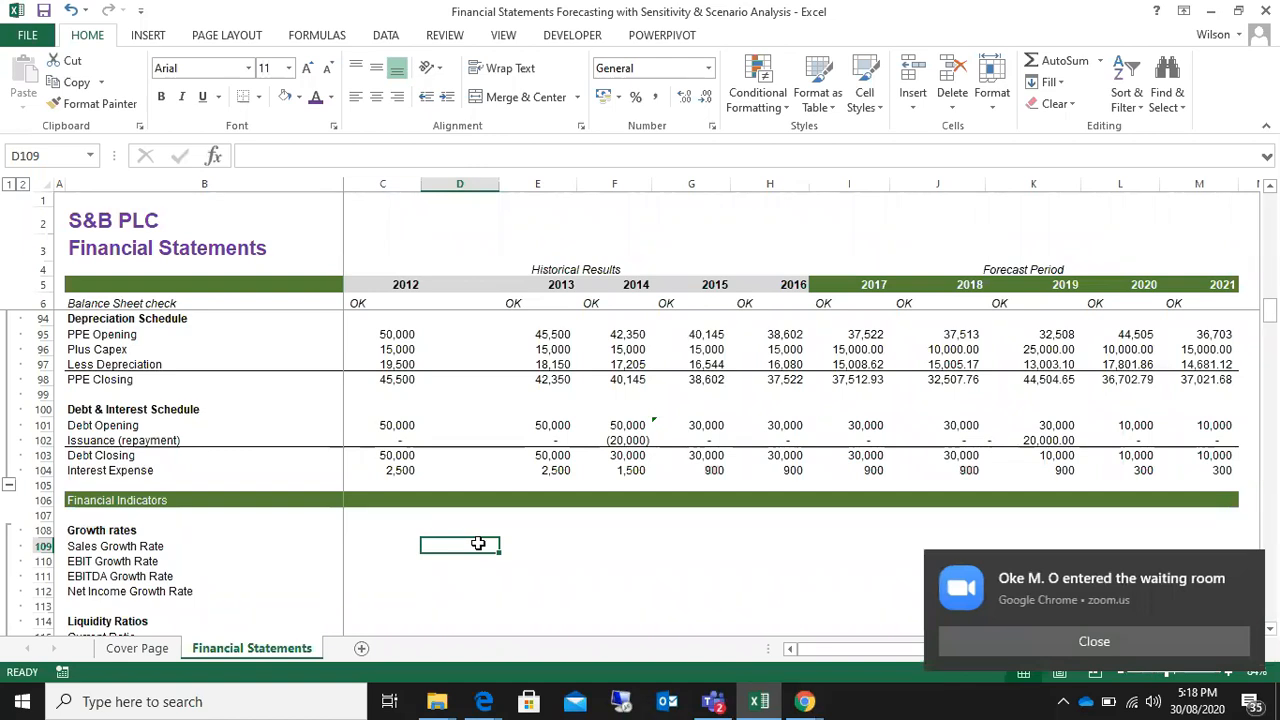
# Step: Switch to the Zoom meeting in Chrome, admit the participant from the waiting room, and return to the Excel workbook
pyautogui.click(810, 702)
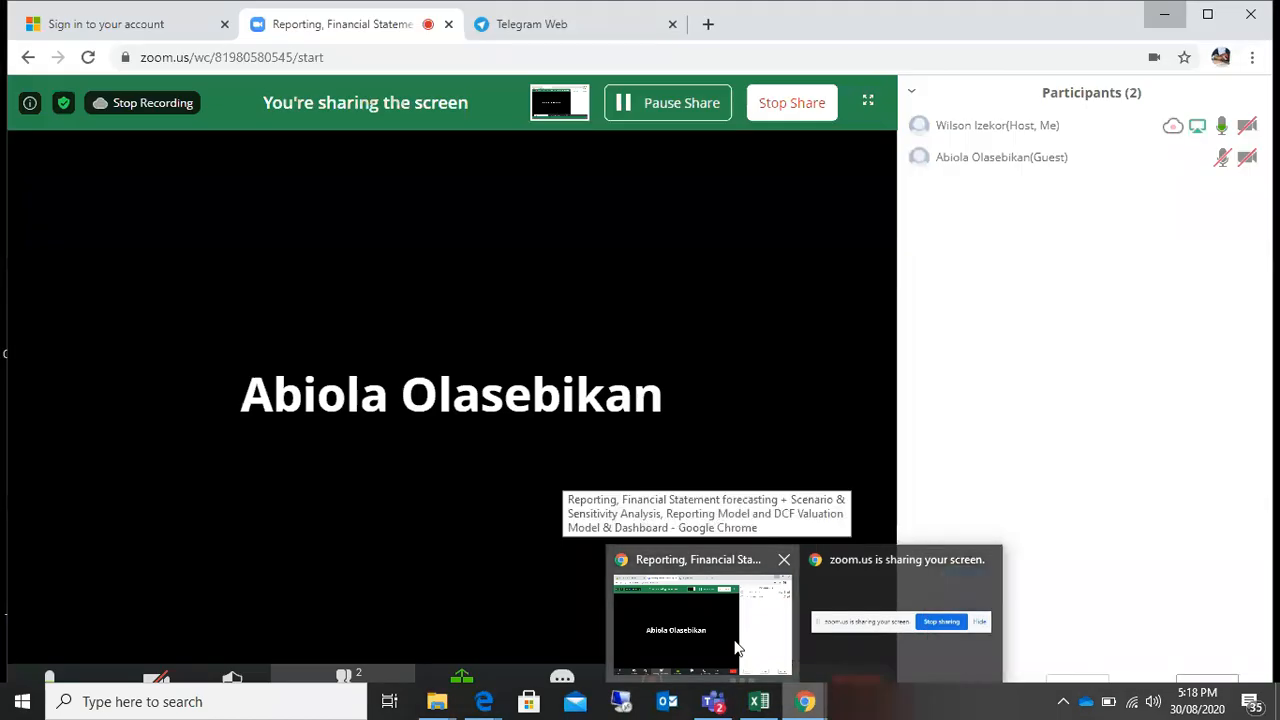
pyautogui.click(734, 640)
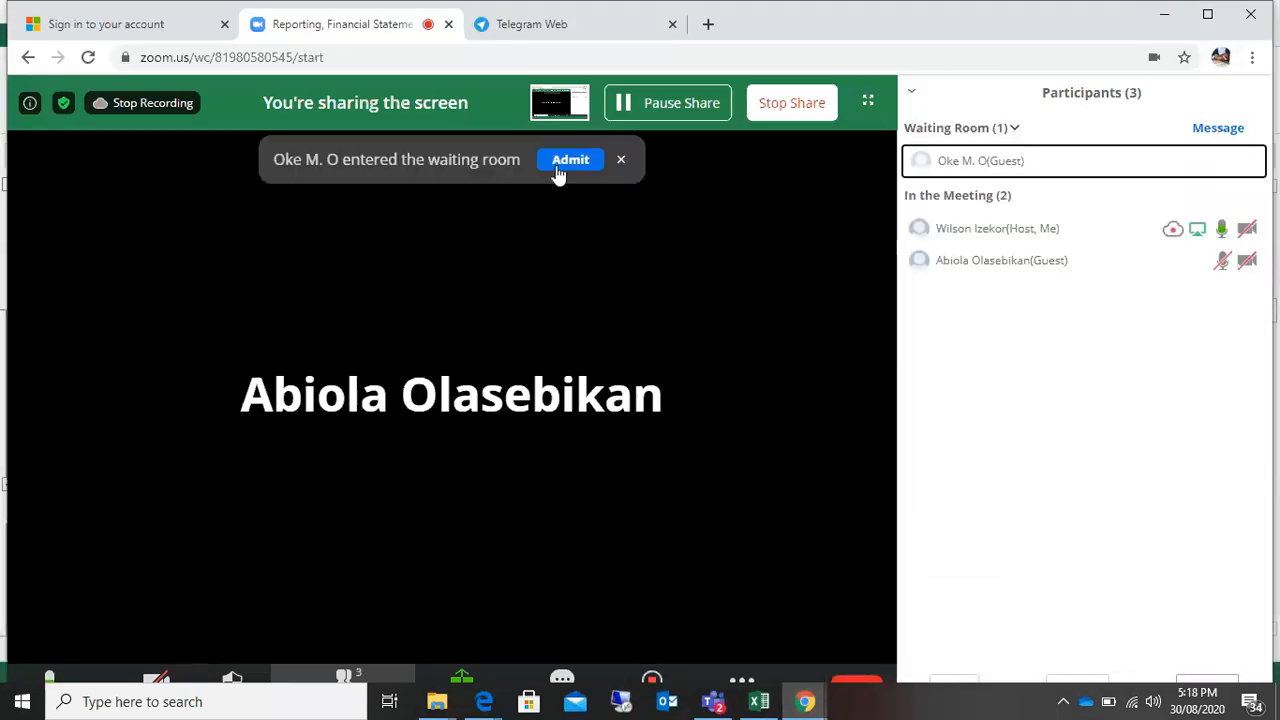
pyautogui.click(558, 168)
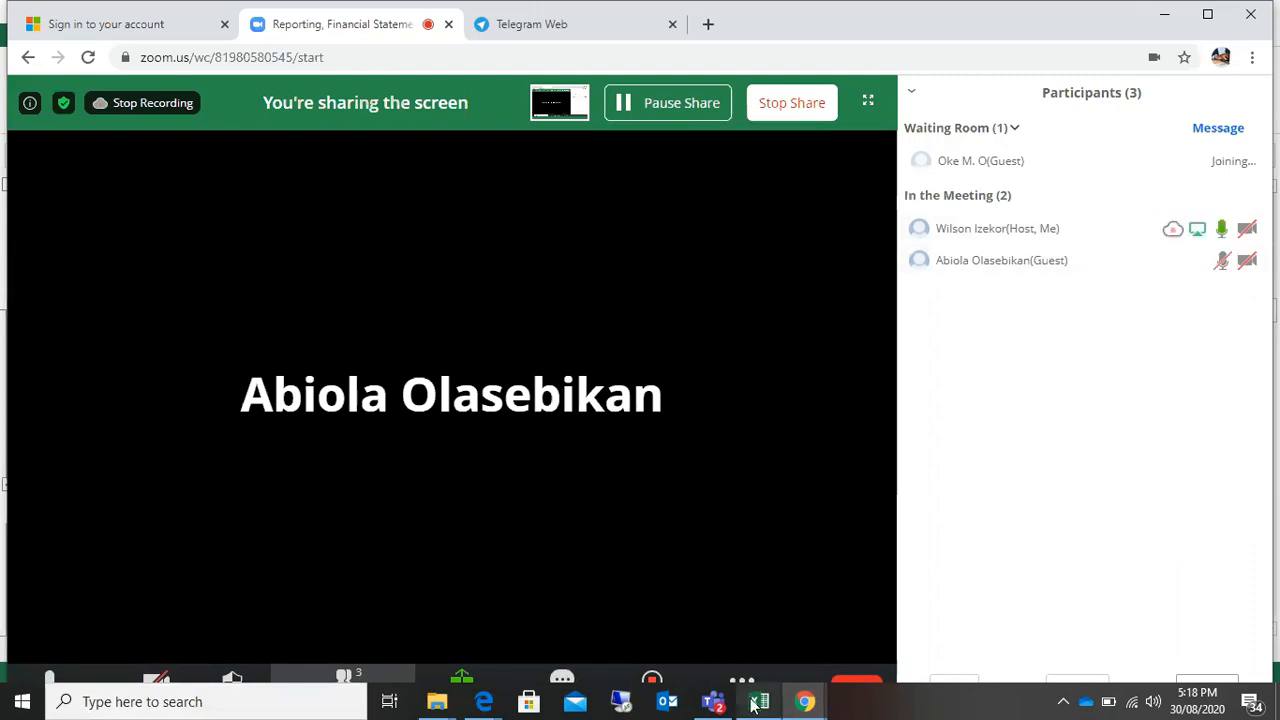
pyautogui.moveTo(757, 709)
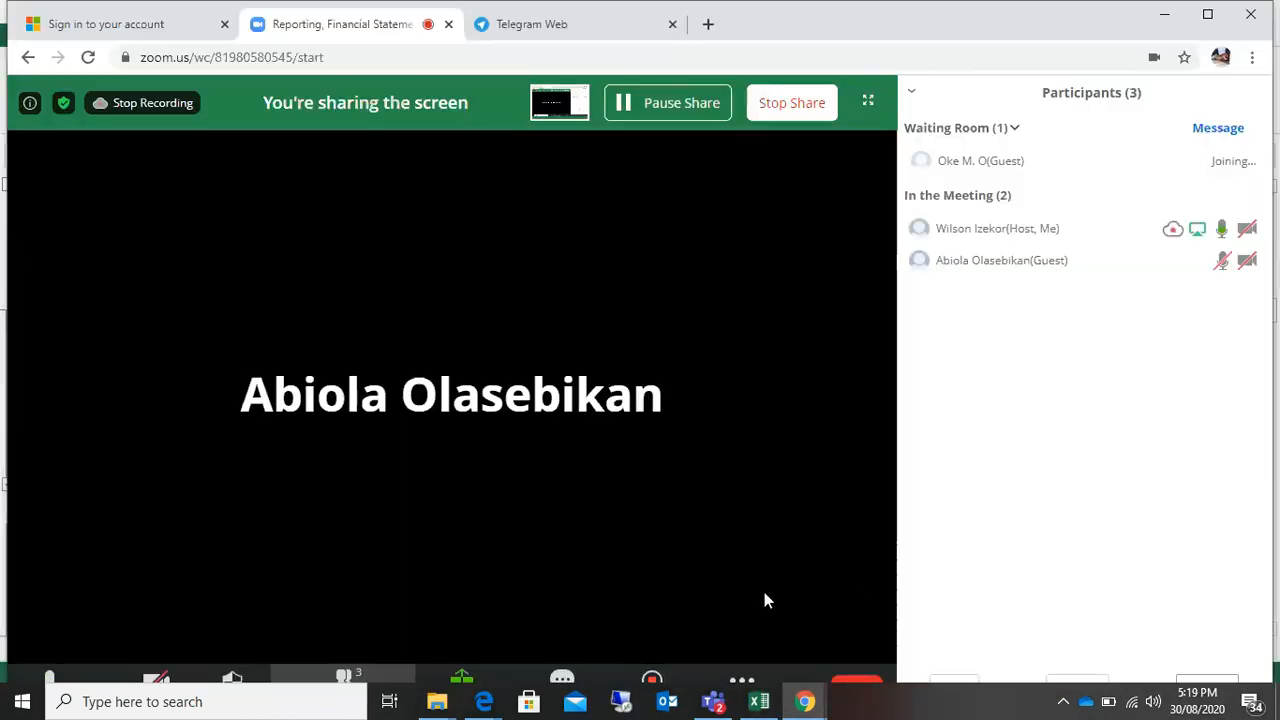
pyautogui.click(759, 701)
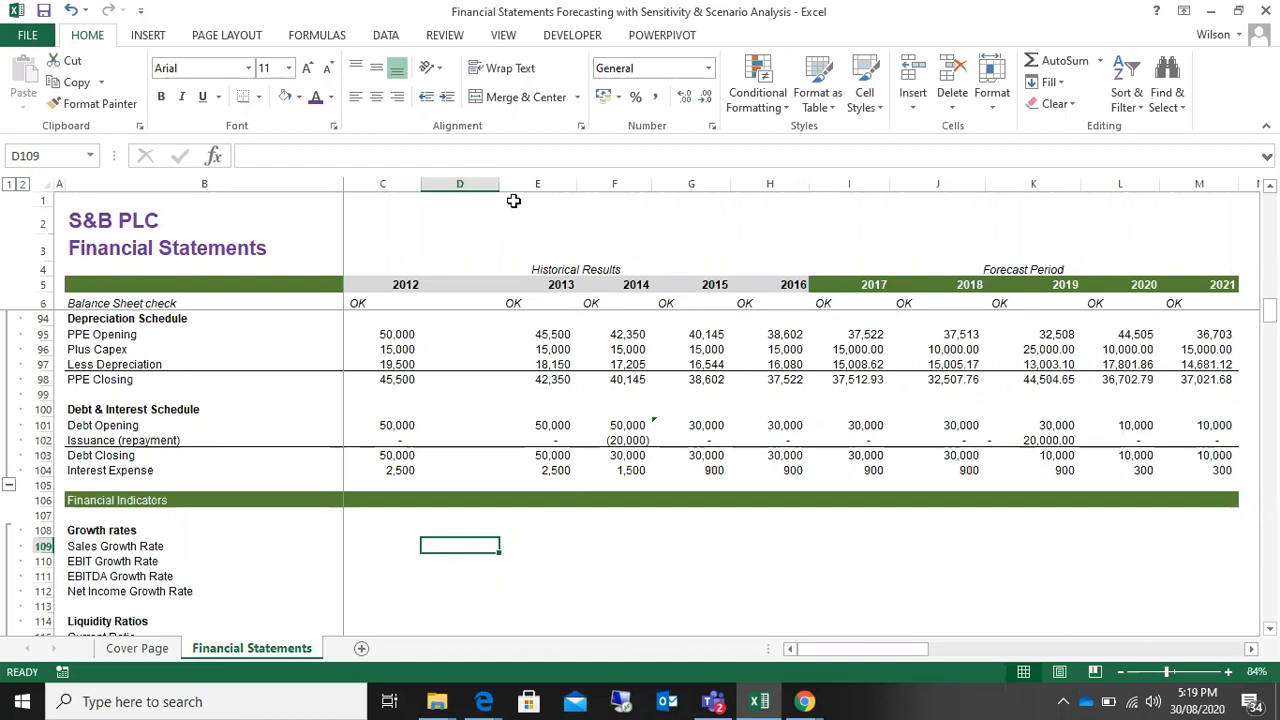
# Step: Narrow the empty column D between the 2012 and 2013 figures
pyautogui.moveTo(561, 184); pyautogui.dragTo(463, 190)
pyautogui.doubleClick(575, 186)
pyautogui.click(462, 283)
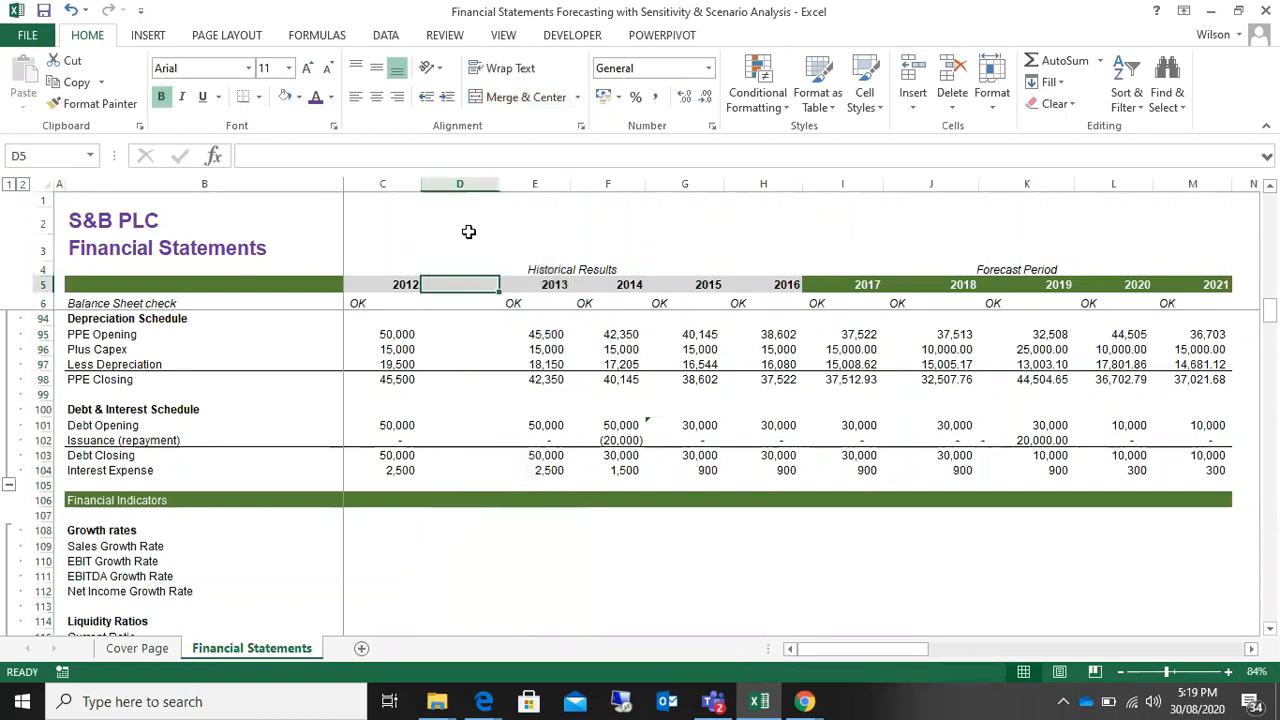
pyautogui.moveTo(492, 186); pyautogui.dragTo(470, 186)
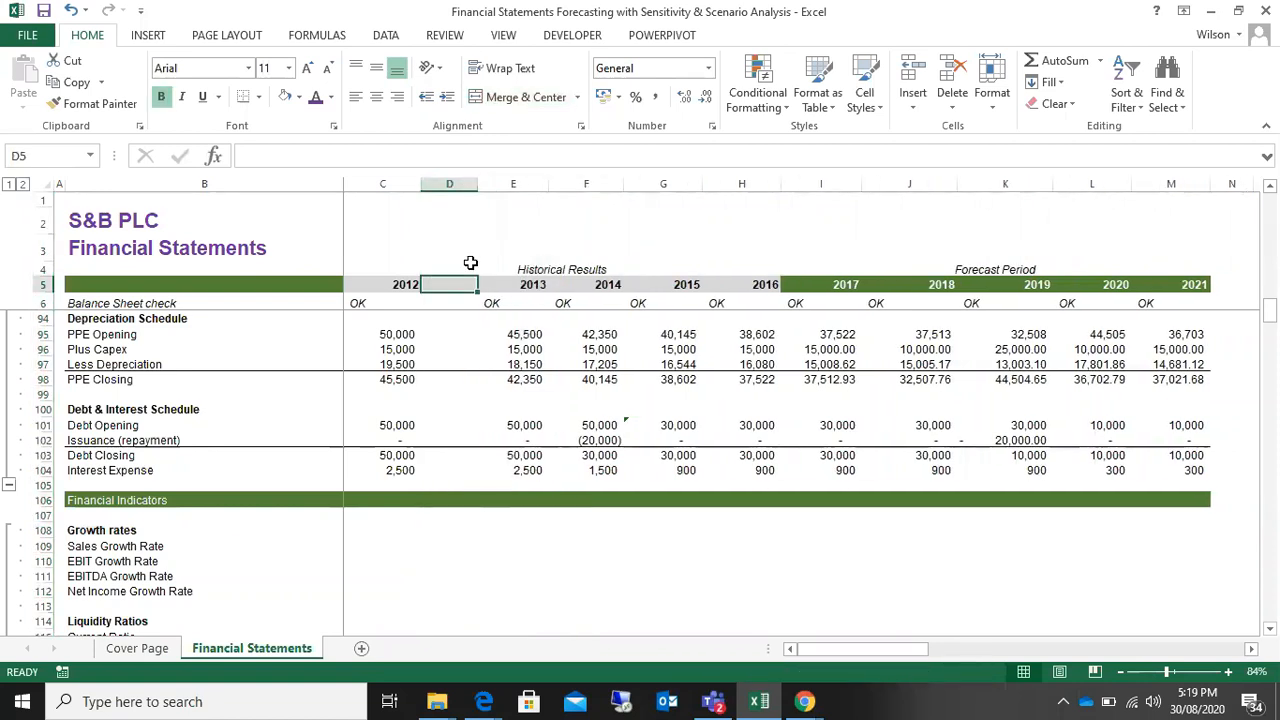
# Step: Examine the empty column D through the sheet, from the Assumptions down to the Sensitivity & Scenario Analysis section
pyautogui.scroll(20, 716, 360)
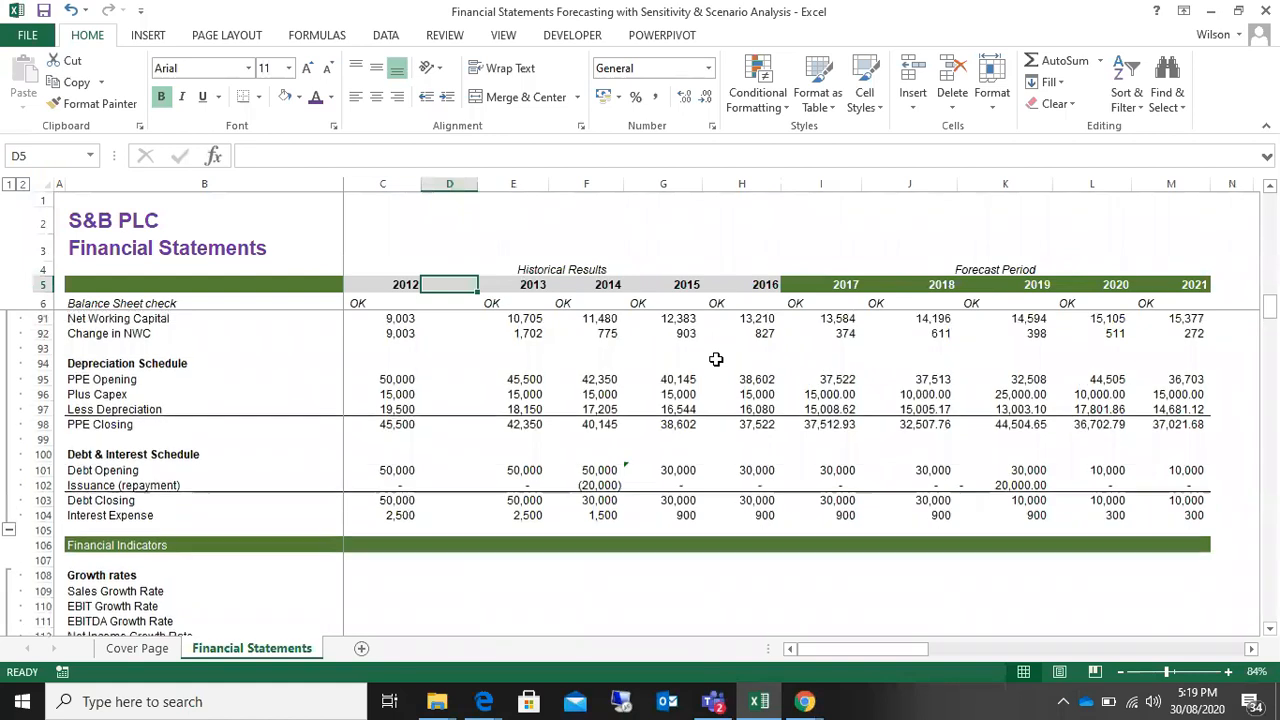
pyautogui.scroll(9, 716, 360)
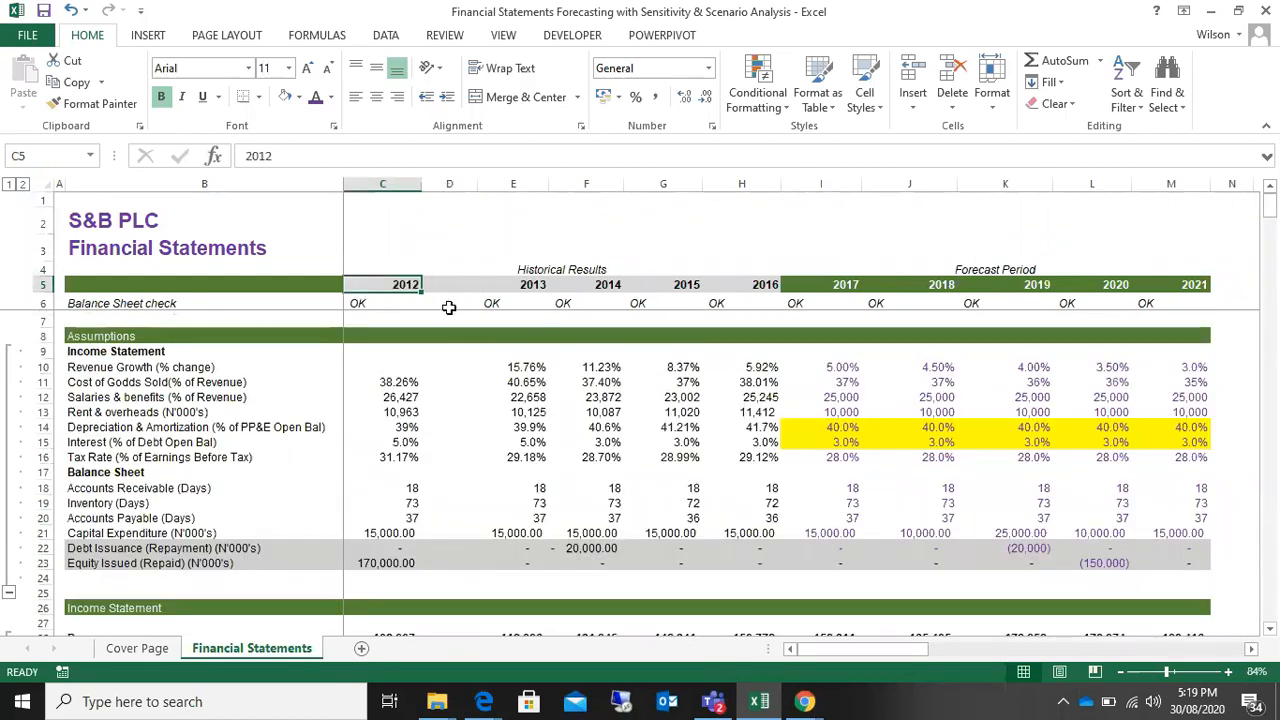
pyautogui.click(458, 187)
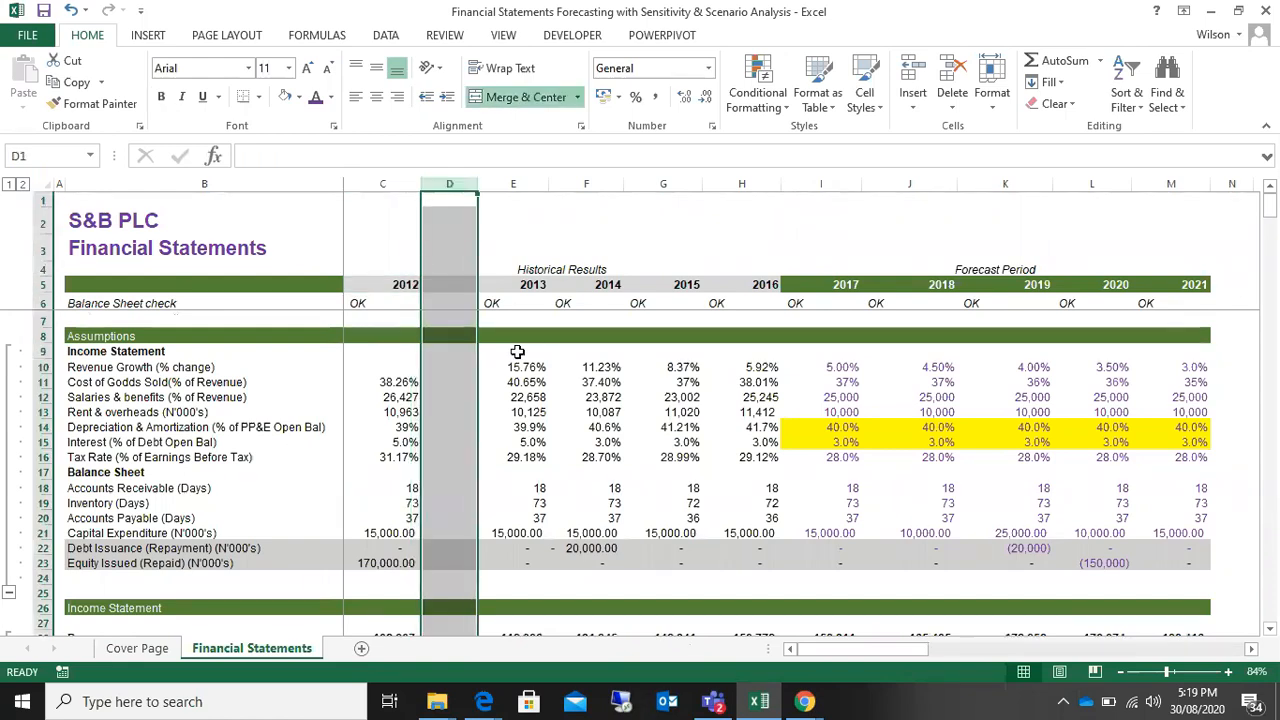
pyautogui.scroll(-20, 517, 352)
pyautogui.scroll(20, 519, 350)
pyautogui.scroll(3, 519, 350)
pyautogui.scroll(-20, 520, 351)
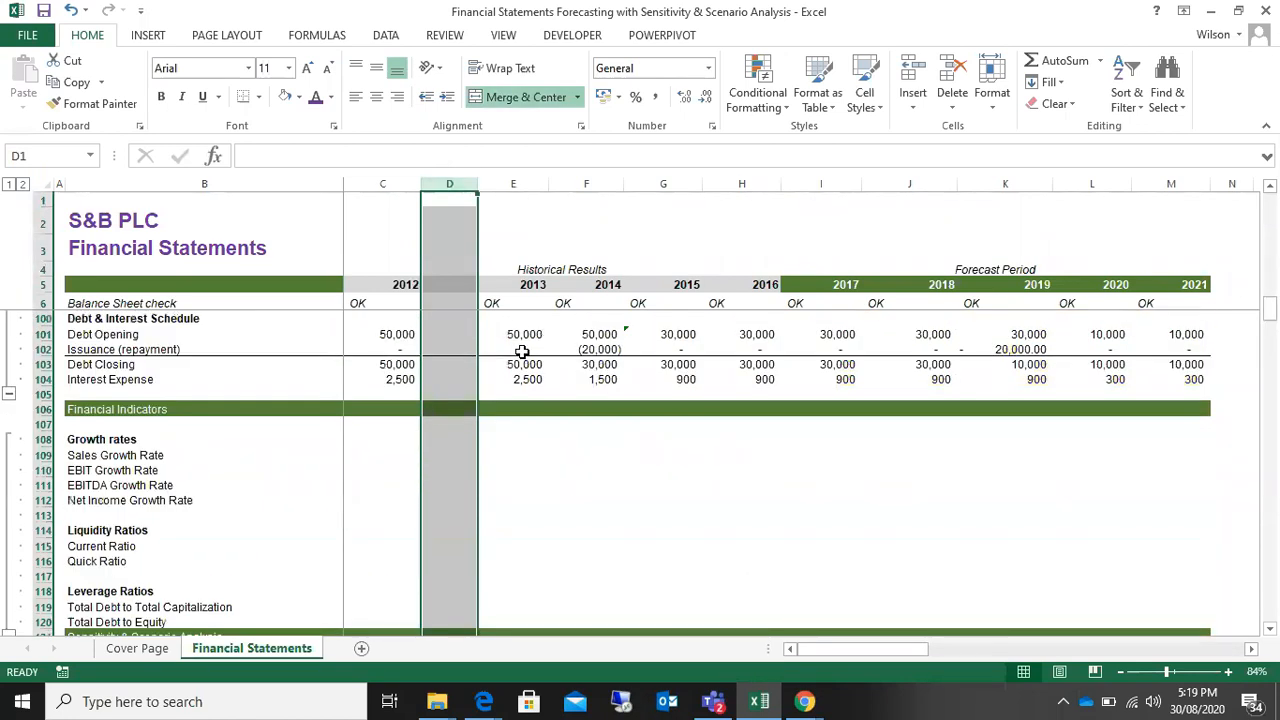
pyautogui.scroll(-16, 522, 352)
pyautogui.scroll(15, 522, 352)
pyautogui.scroll(20, 522, 352)
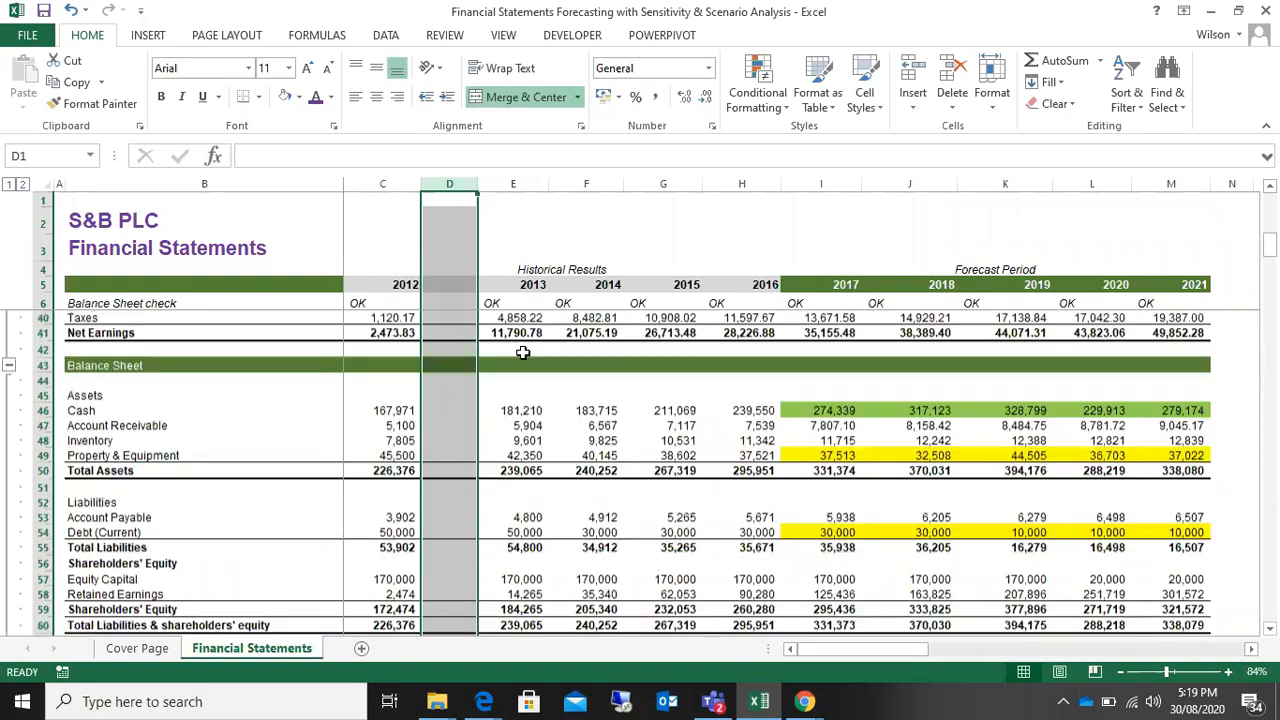
pyautogui.scroll(-20, 522, 352)
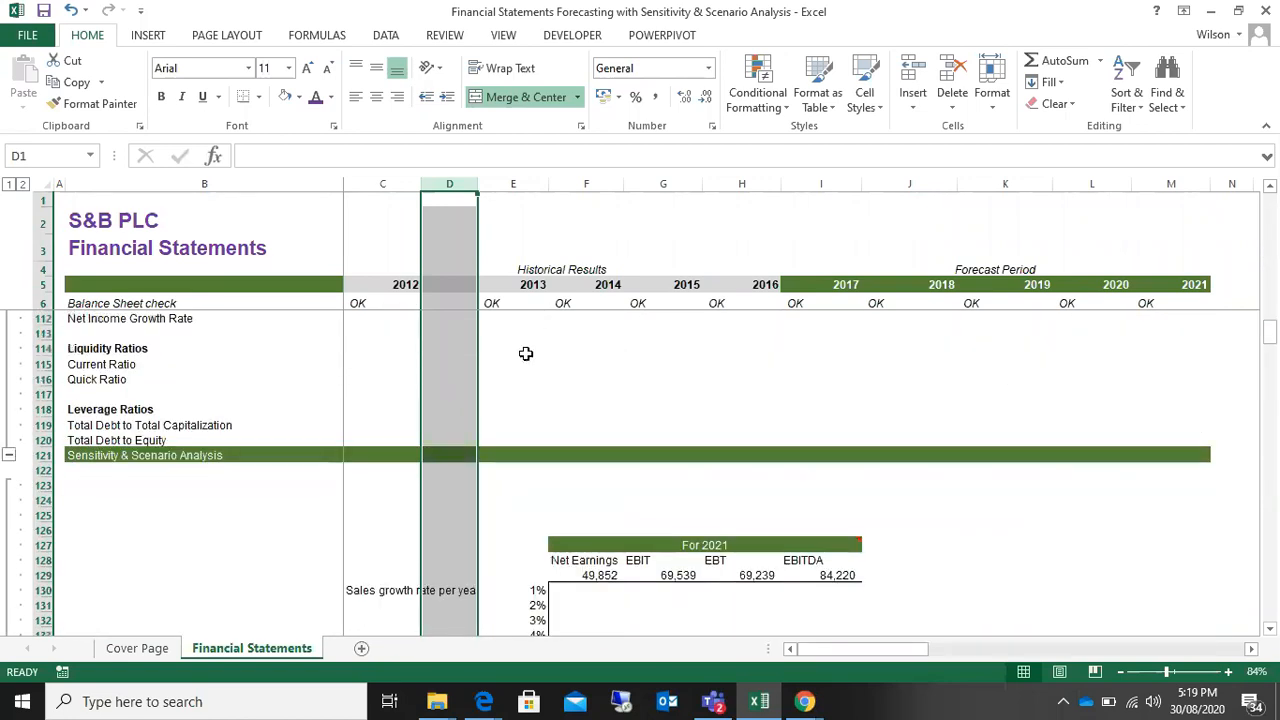
pyautogui.scroll(7, 525, 353)
pyautogui.scroll(20, 525, 353)
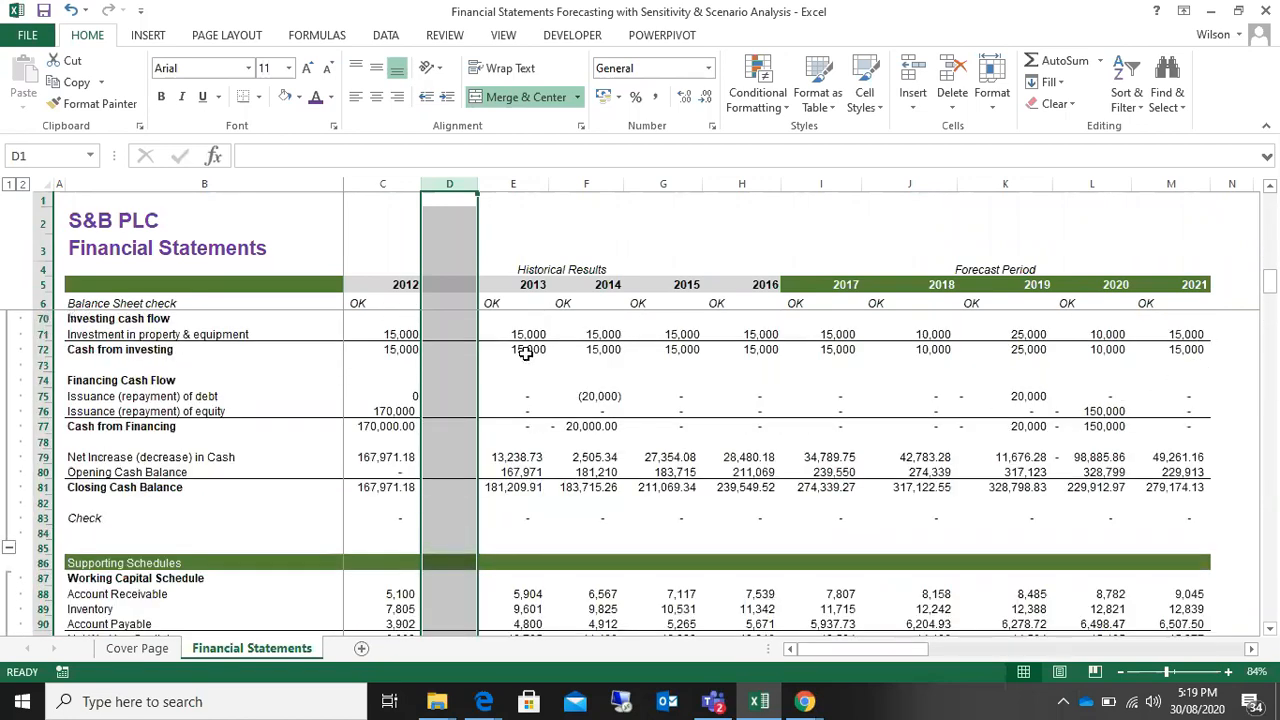
# Step: Reduce the width of the empty column D further
pyautogui.click(455, 351)
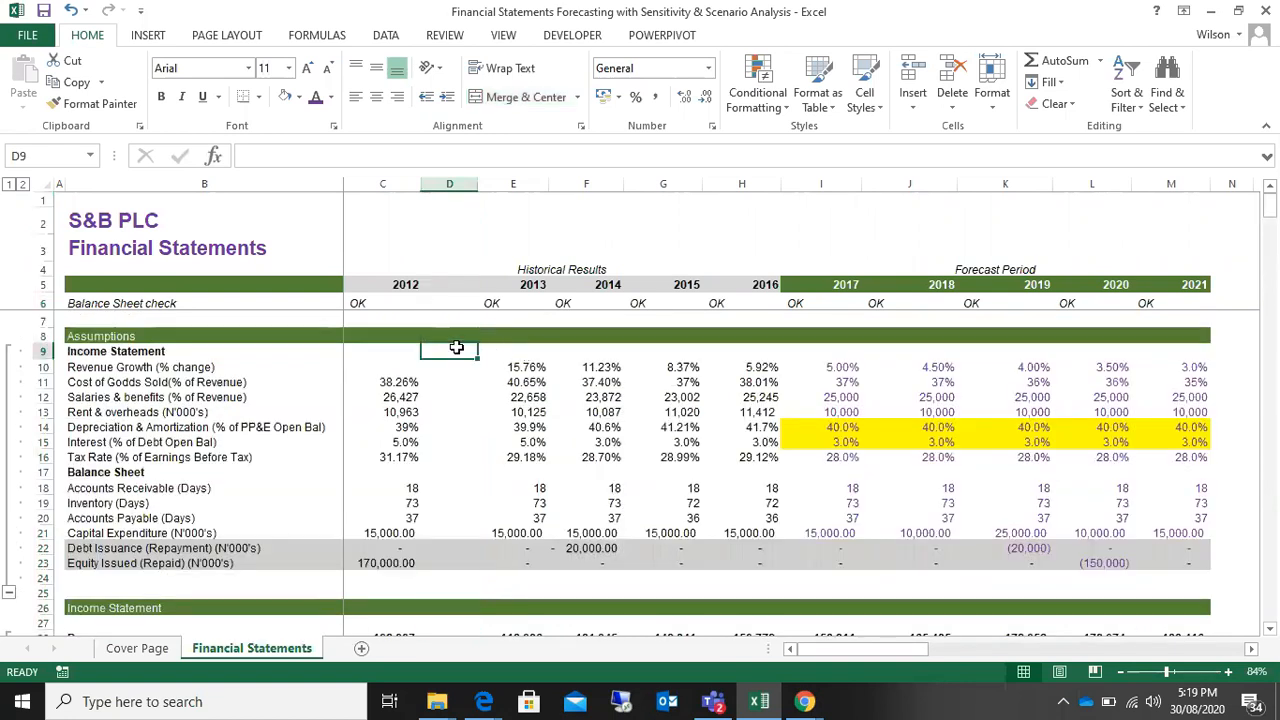
pyautogui.moveTo(477, 184); pyautogui.dragTo(457, 185)
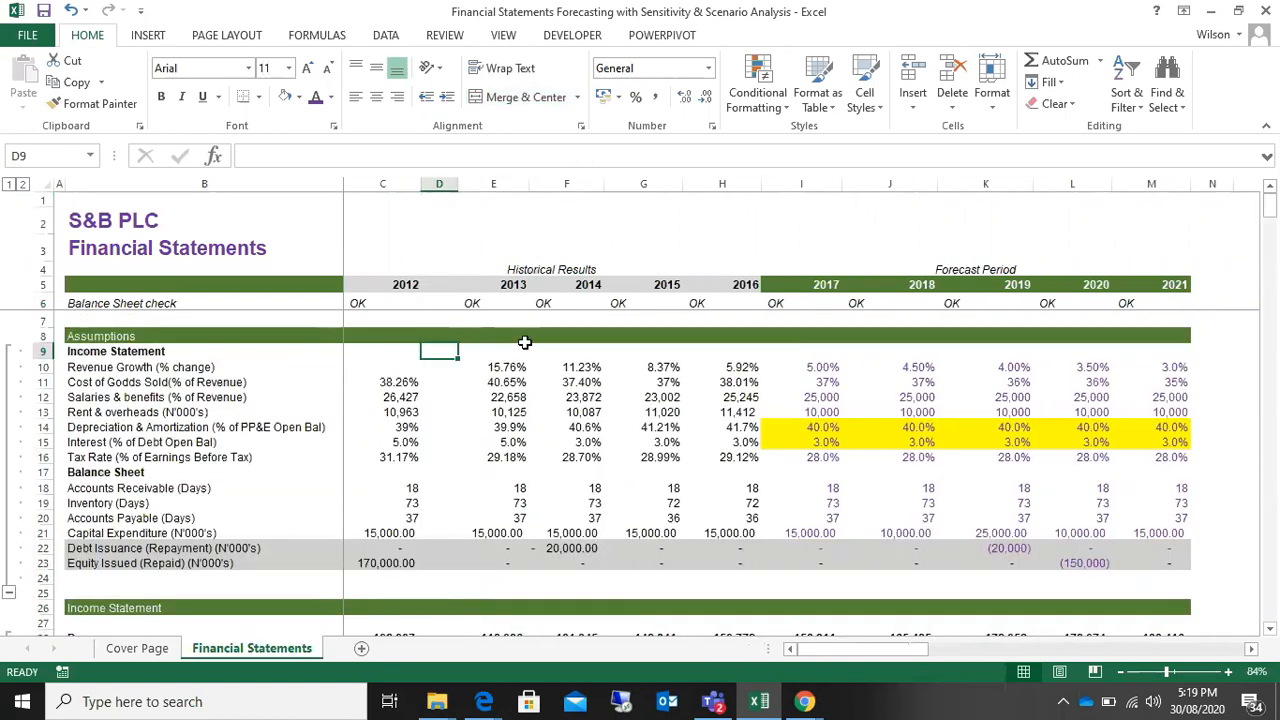
# Step: Calculate the 2013 Sales Growth Rate in E109 from the Revenue row with the formula =(E28-C28)/C28
pyautogui.scroll(-3, 517, 428)
pyautogui.scroll(-20, 517, 428)
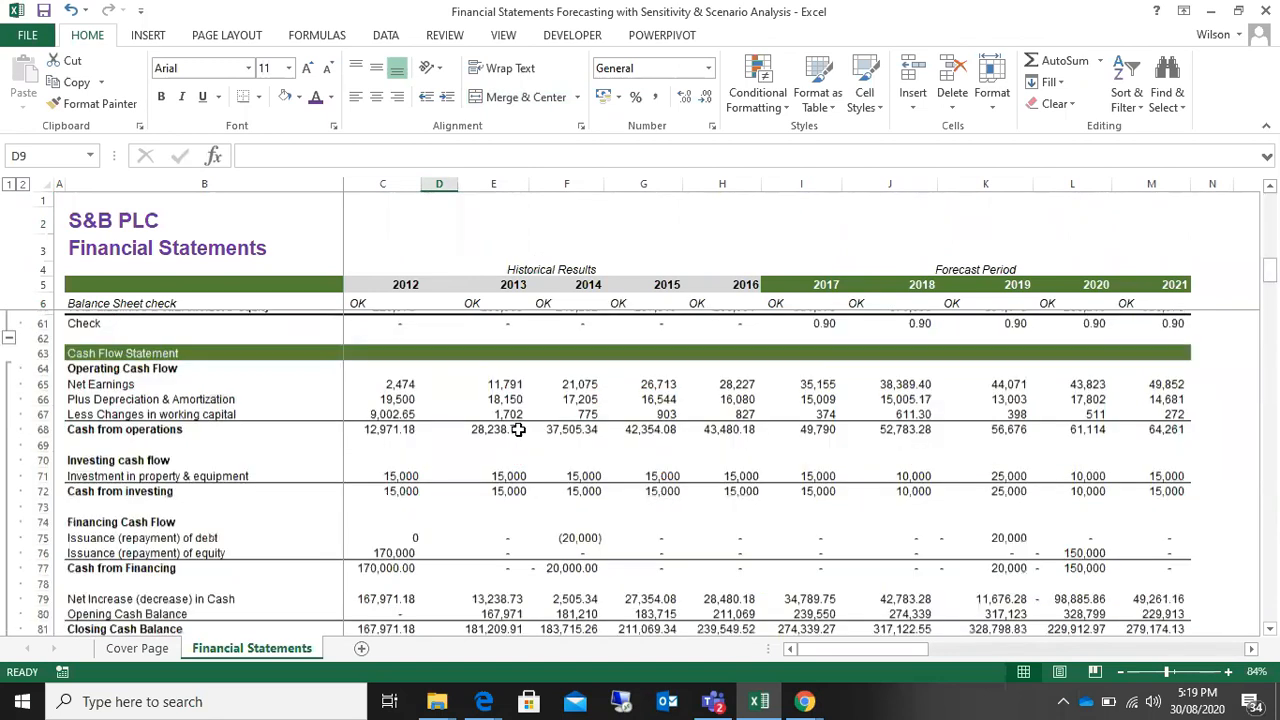
pyautogui.click(391, 454)
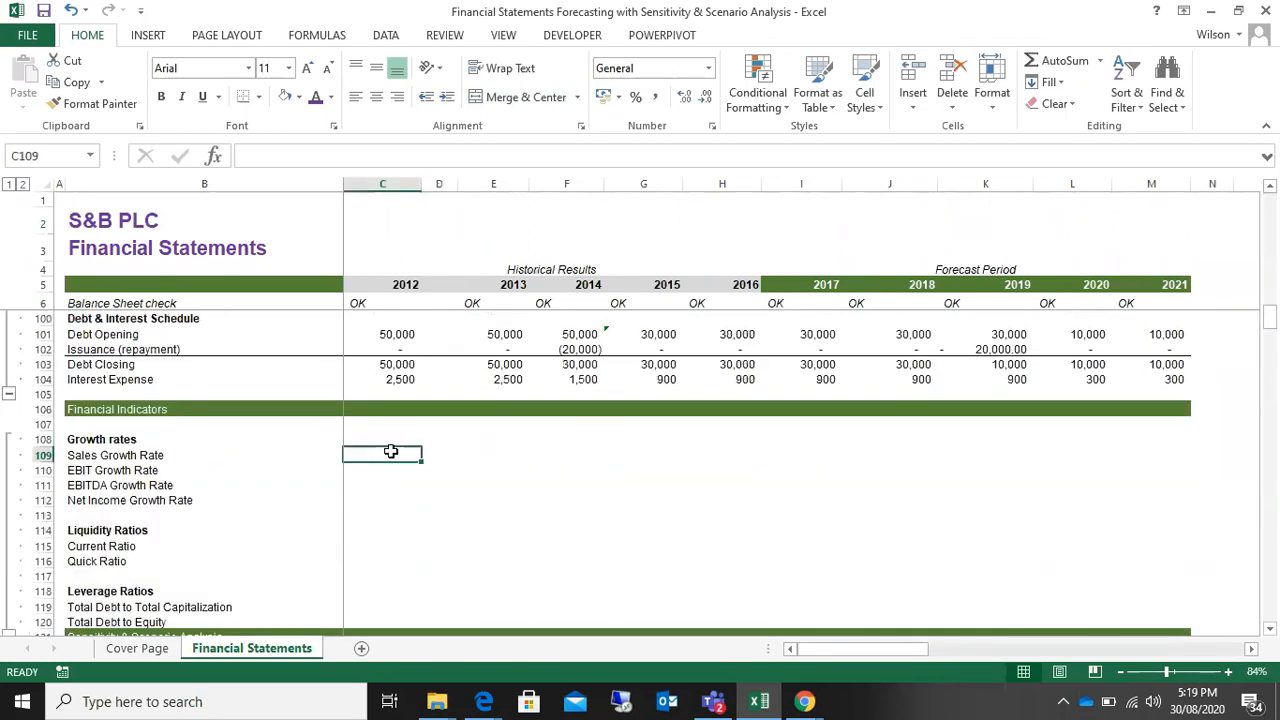
pyautogui.click(453, 462)
pyautogui.press('Right')
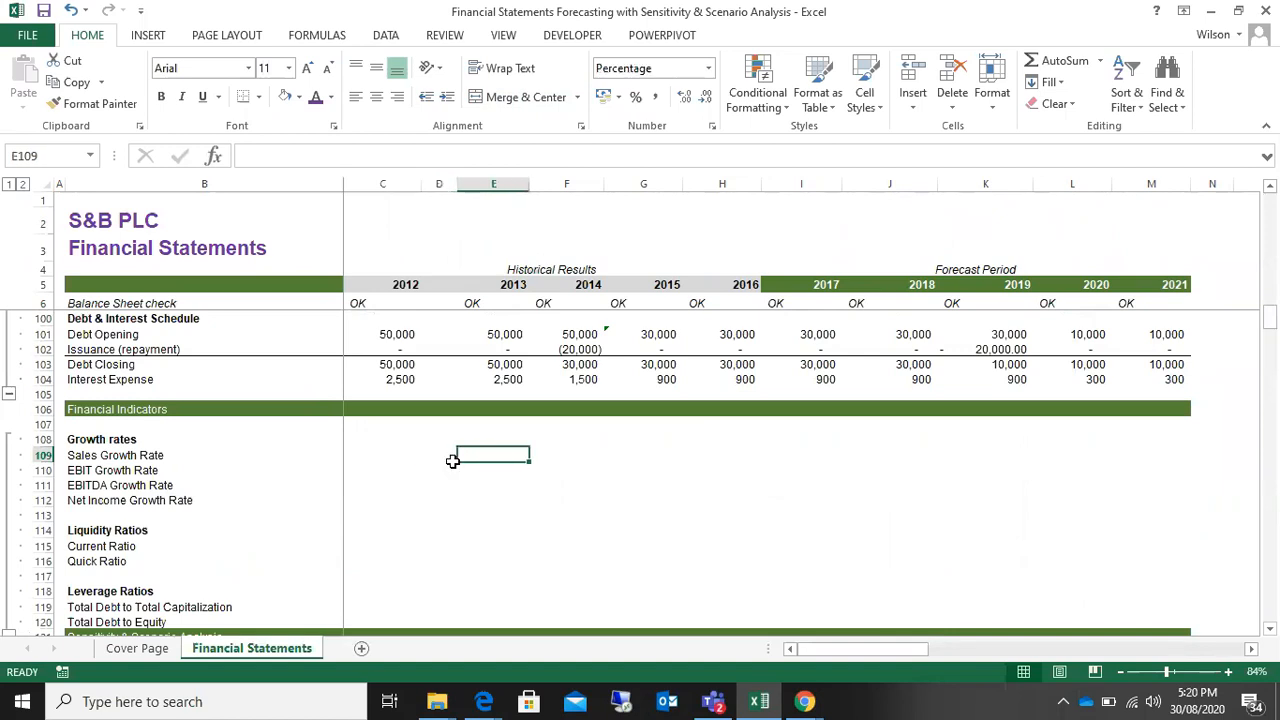
pyautogui.write('=')
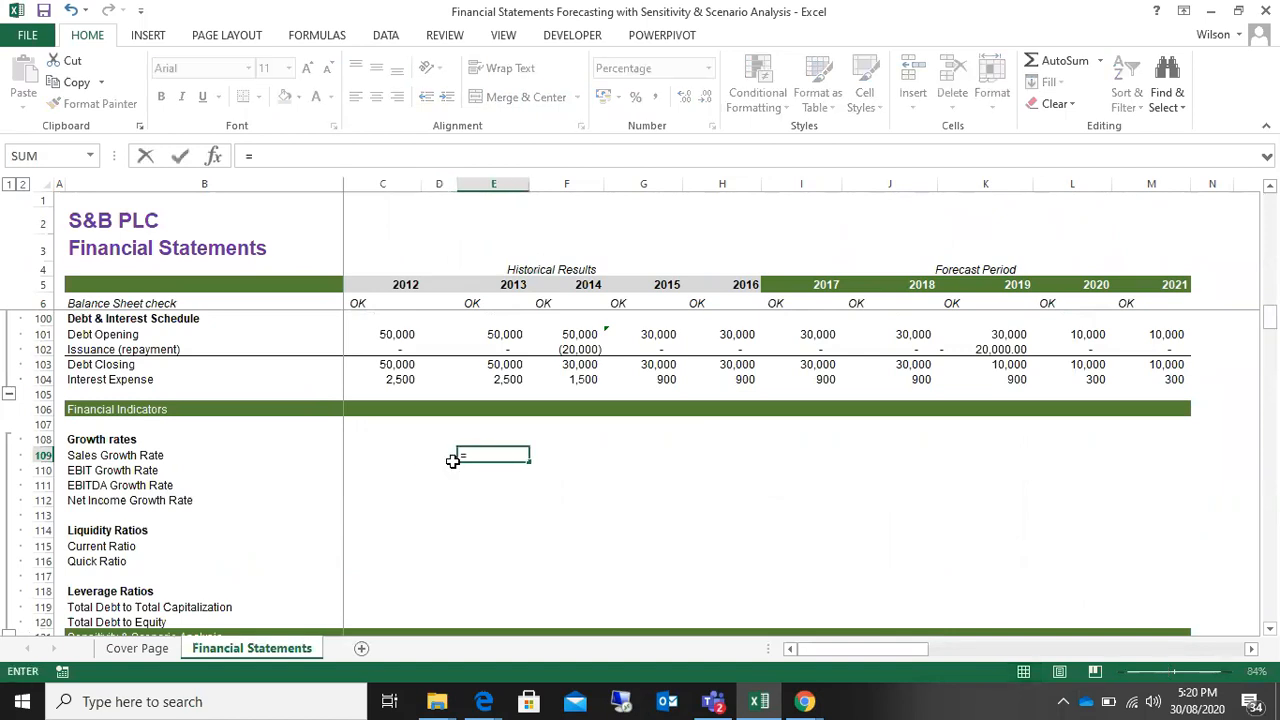
pyautogui.scroll(20, 453, 461)
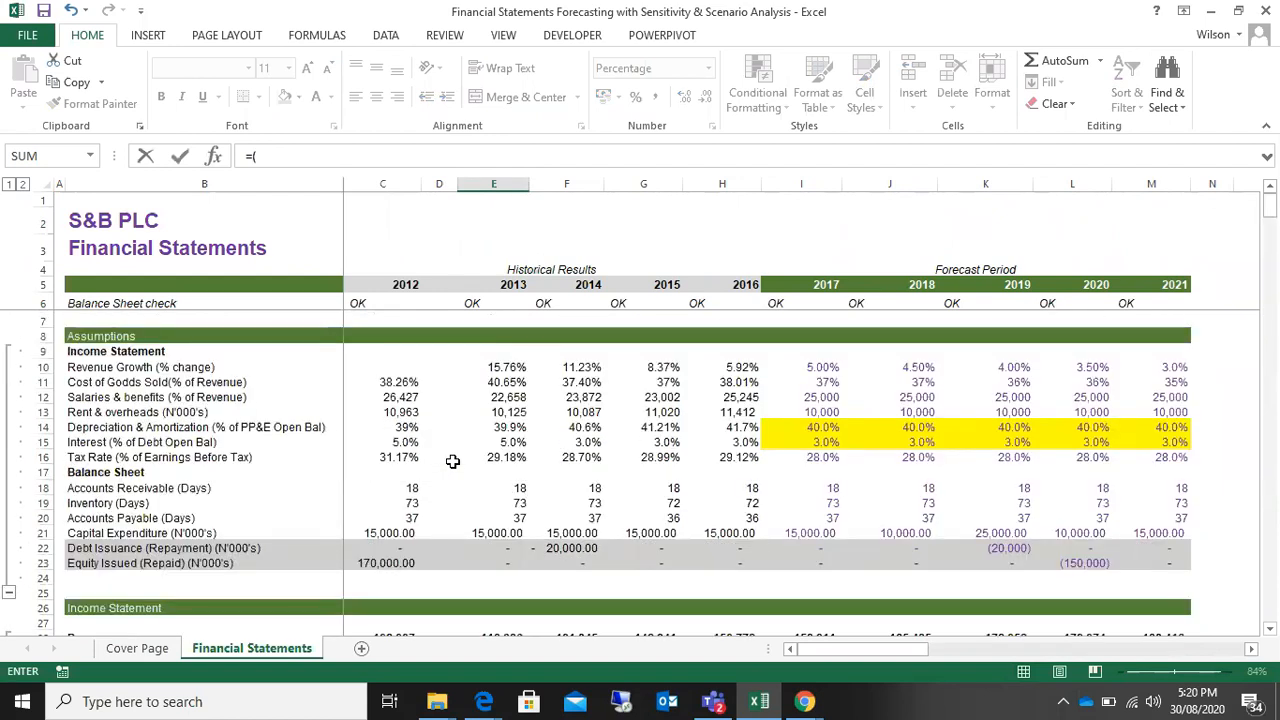
pyautogui.scroll(-4, 453, 461)
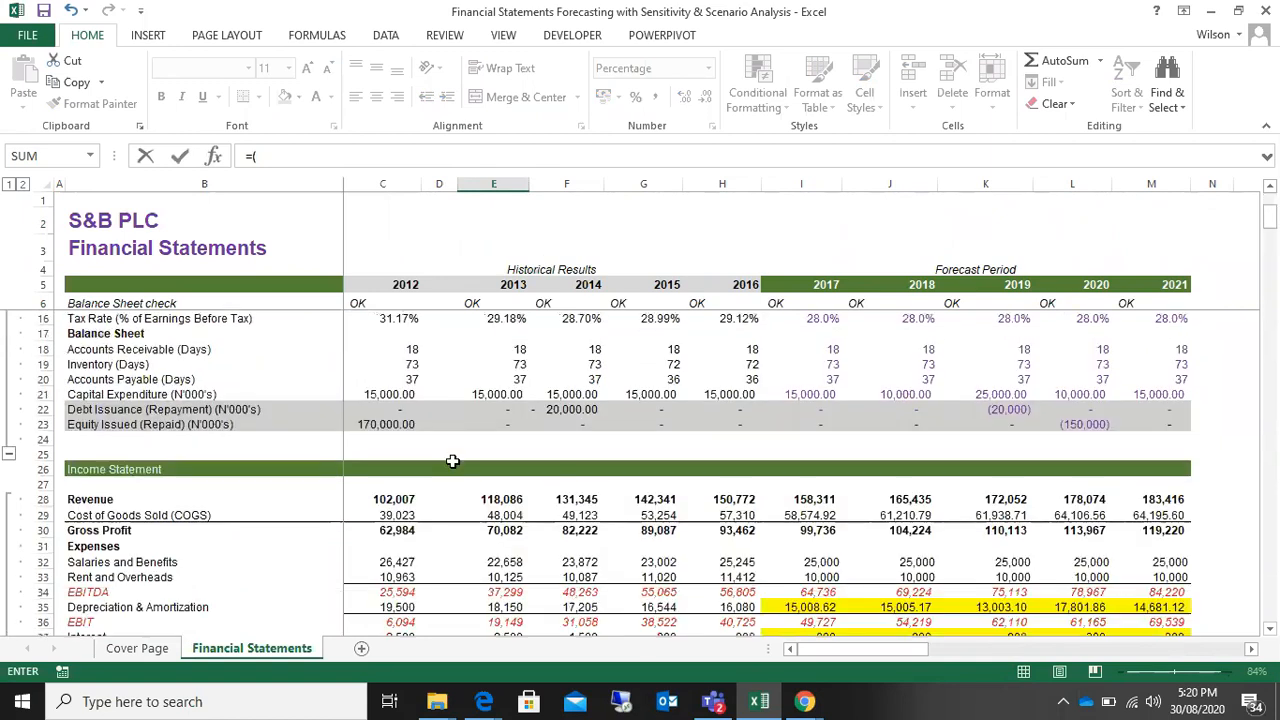
pyautogui.click(497, 453)
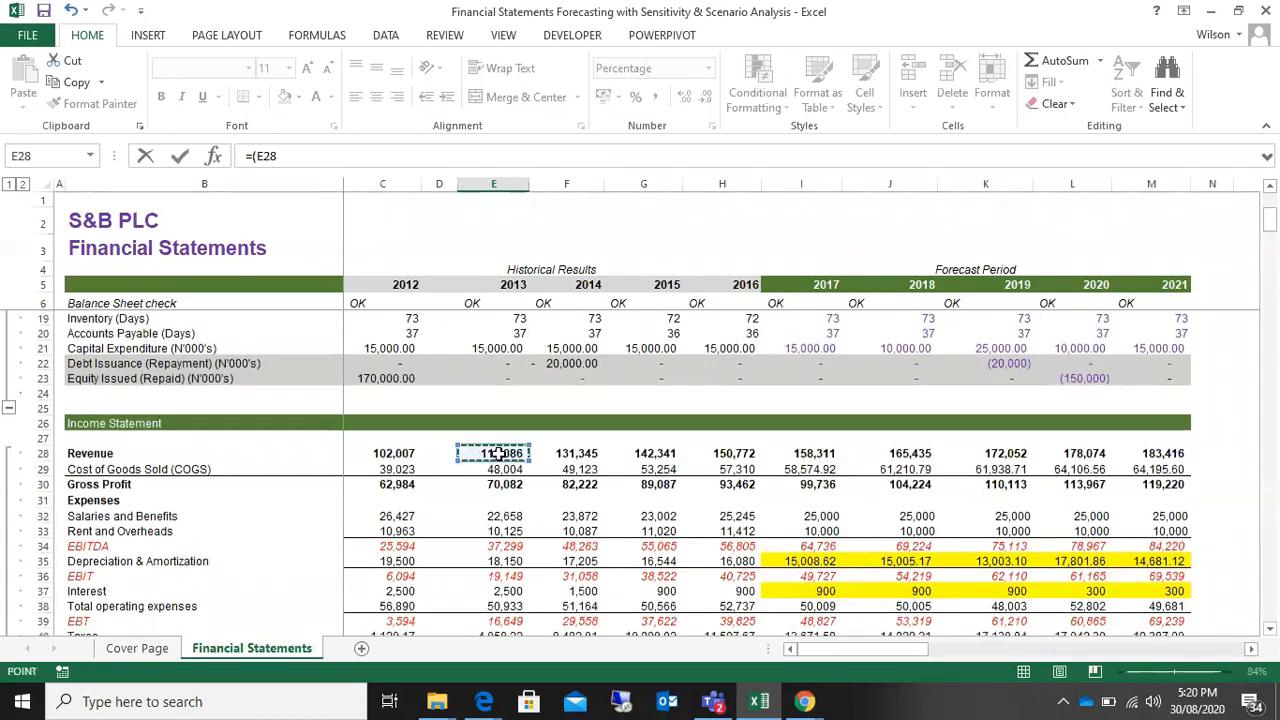
pyautogui.write('-')
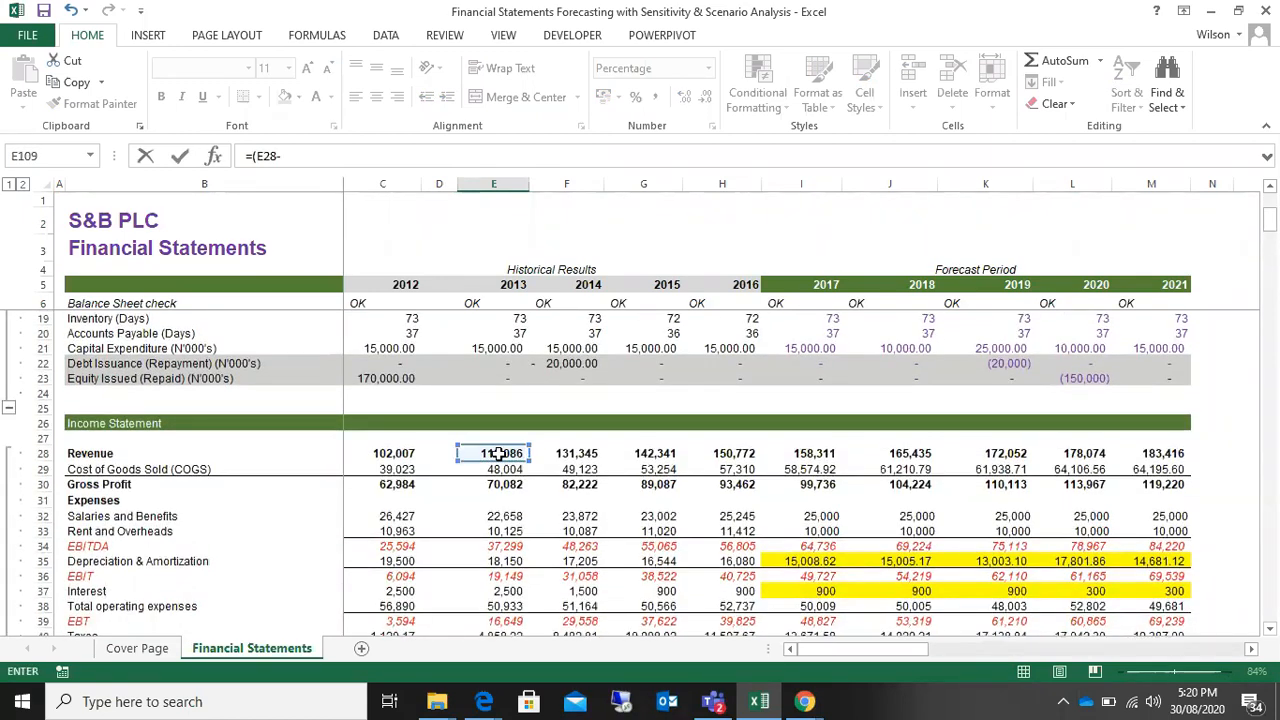
pyautogui.click(380, 452)
pyautogui.write(')/')
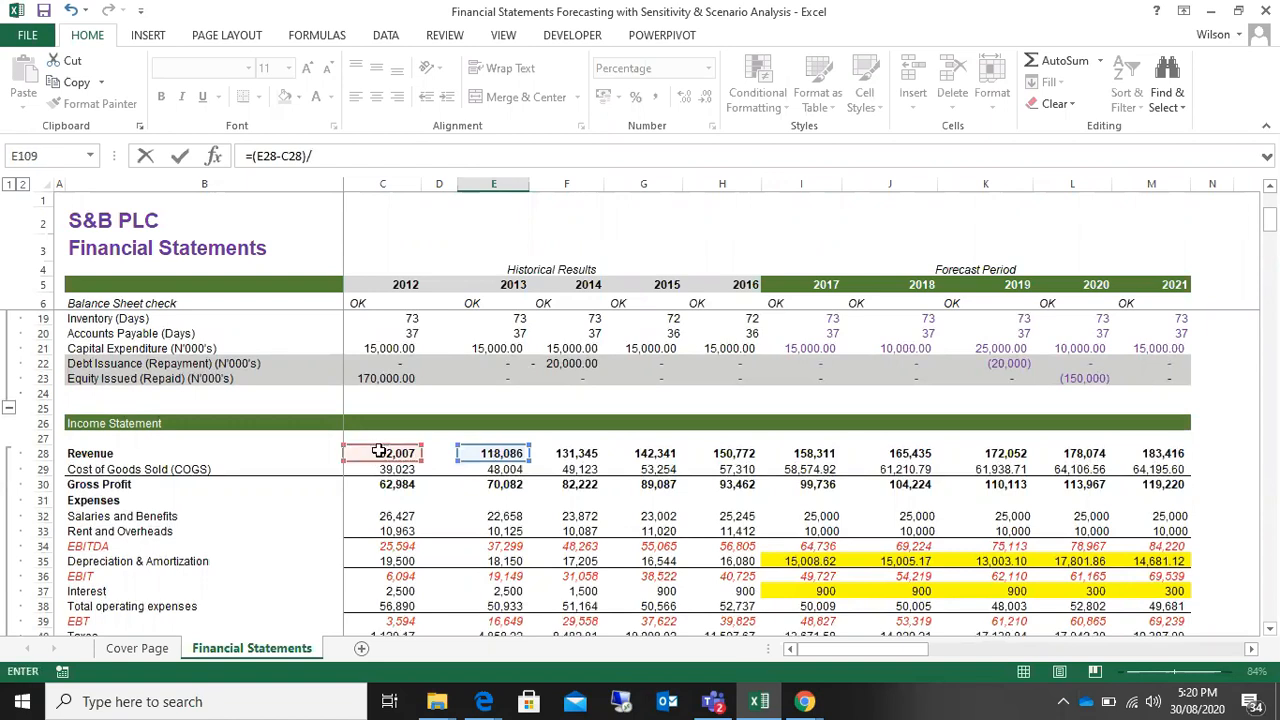
pyautogui.click(381, 452)
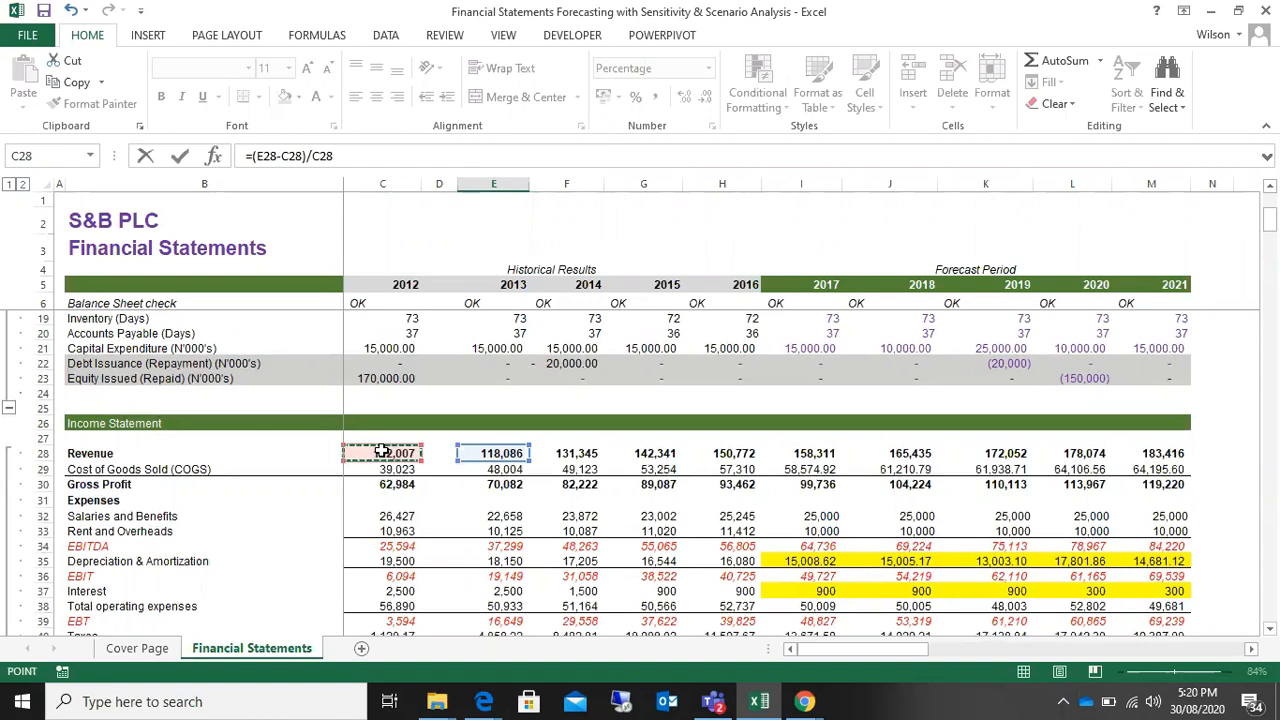
pyautogui.press('Return')
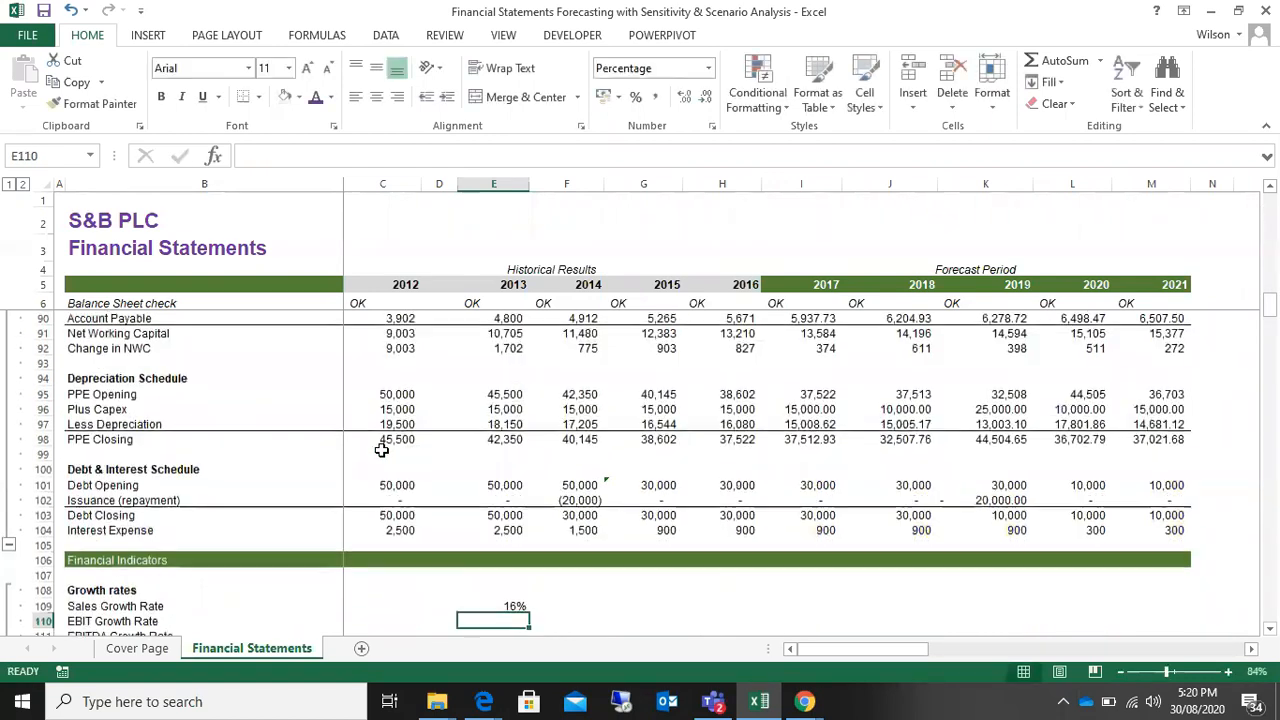
# Step: Fill the 2013 Sales Growth Rate formula across row 109 through 2021 in column M
pyautogui.click(505, 606)
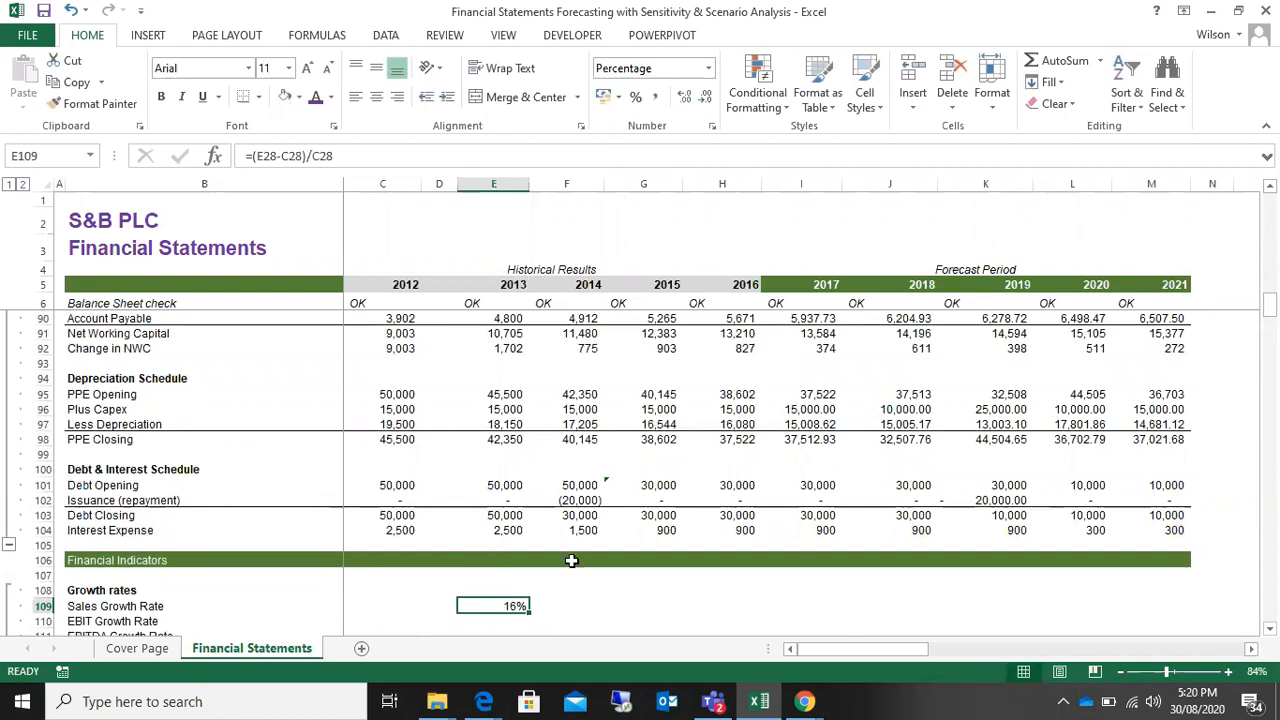
pyautogui.moveTo(528, 611); pyautogui.dragTo(1195, 611)
pyautogui.scroll(-2, 823, 440)
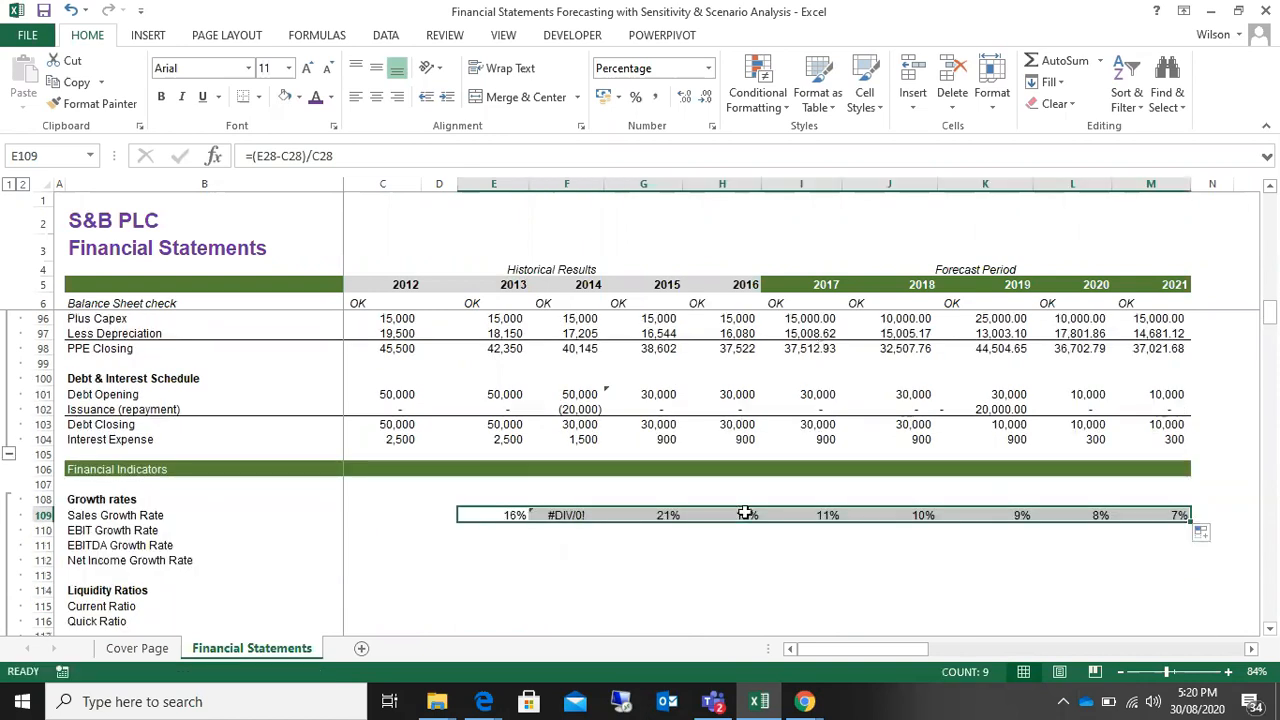
# Step: Check which Revenue cells the 2014 Sales Growth Rate formula in F109 refers to
pyautogui.click(573, 515)
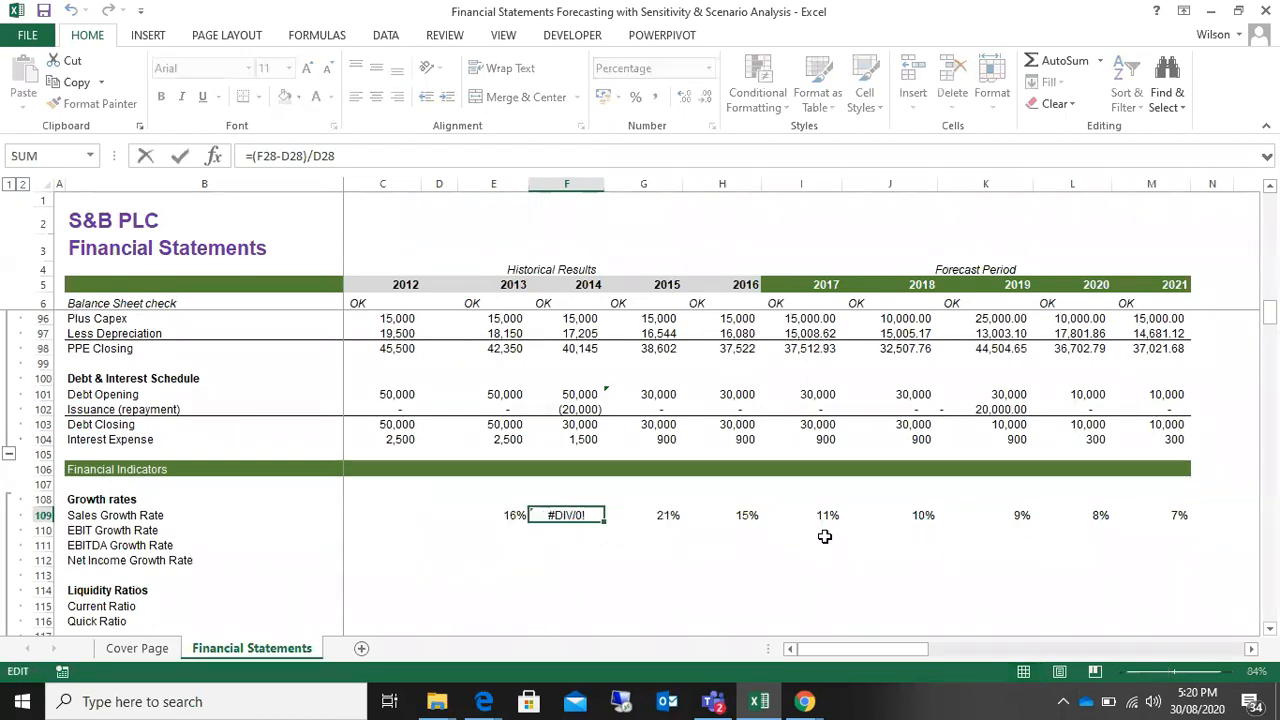
pyautogui.scroll(13, 824, 537)
pyautogui.scroll(17, 824, 537)
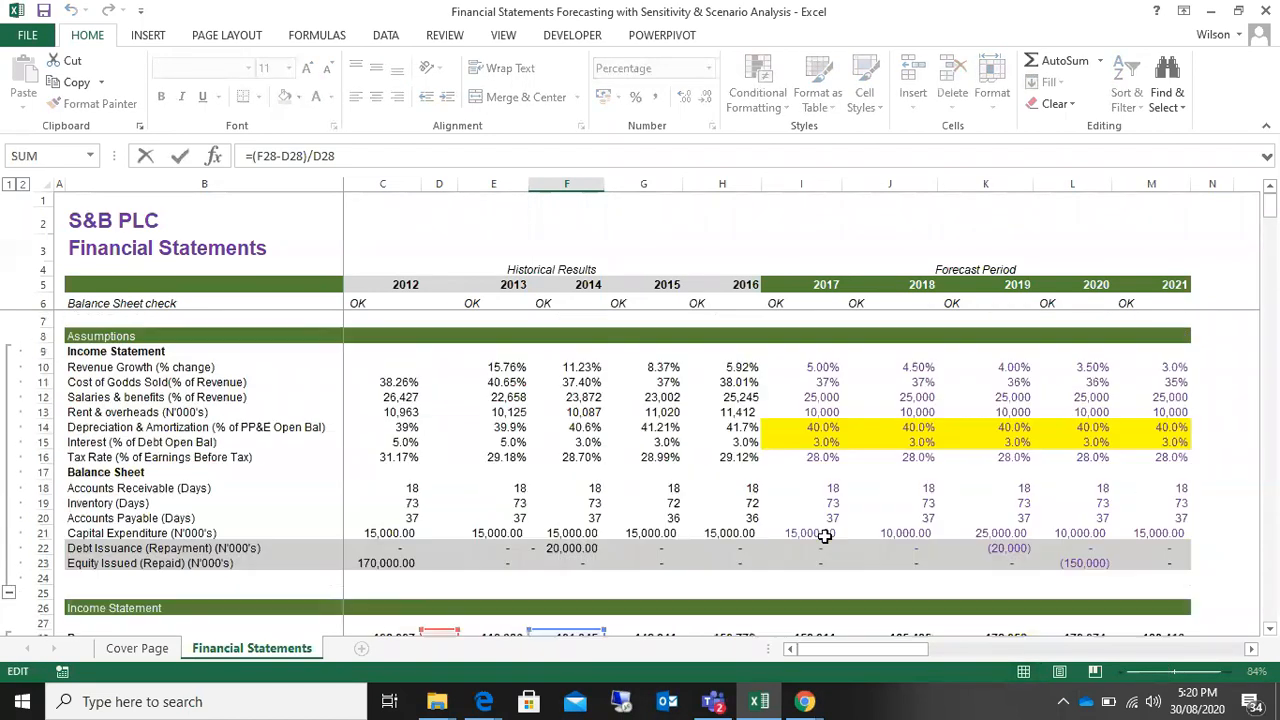
pyautogui.scroll(-4, 824, 537)
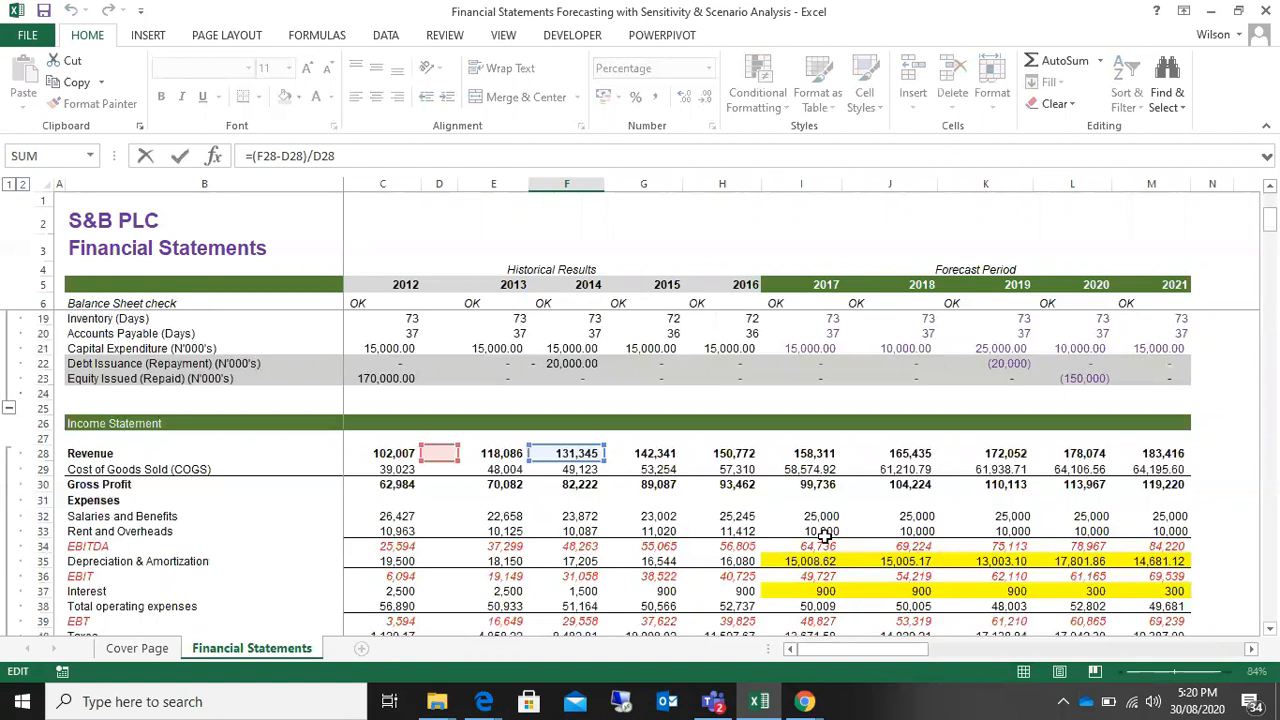
pyautogui.hotkey('ctrl', 'Return')
pyautogui.scroll(-20, 824, 537)
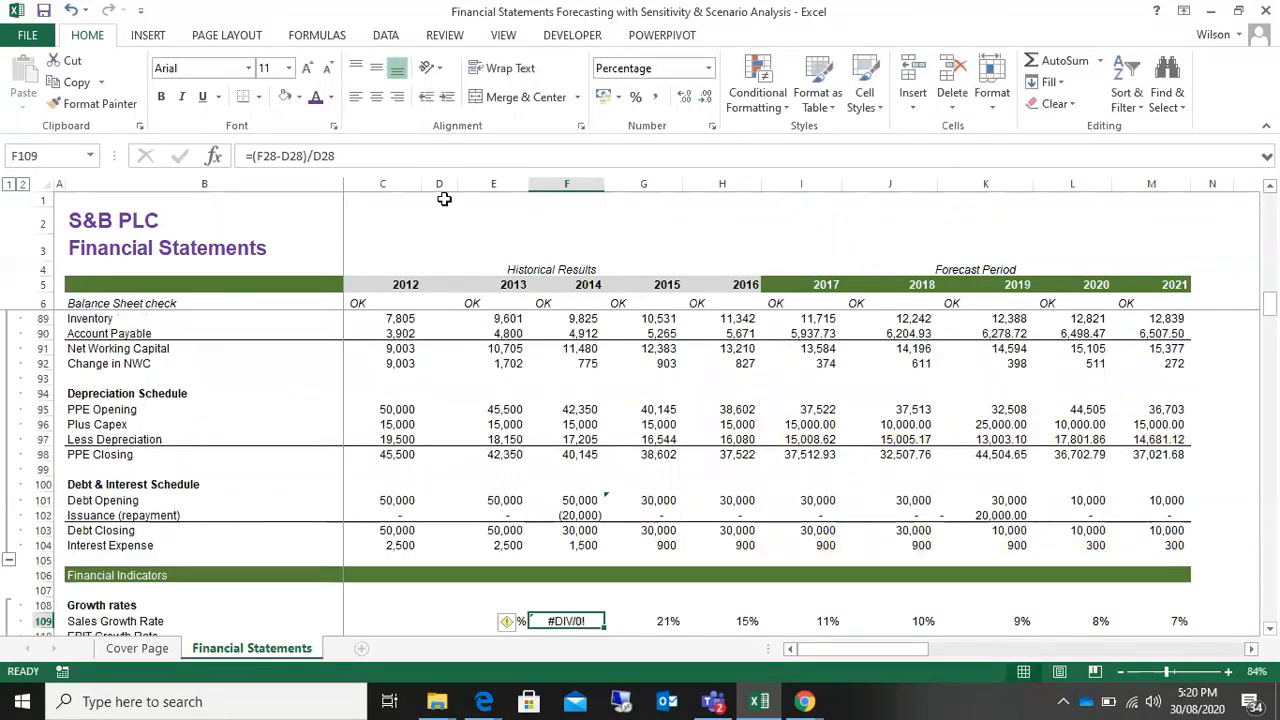
# Step: Delete the empty column D between the 2012 and 2013 columns
pyautogui.click(439, 184)
pyautogui.rightClick(441, 186)
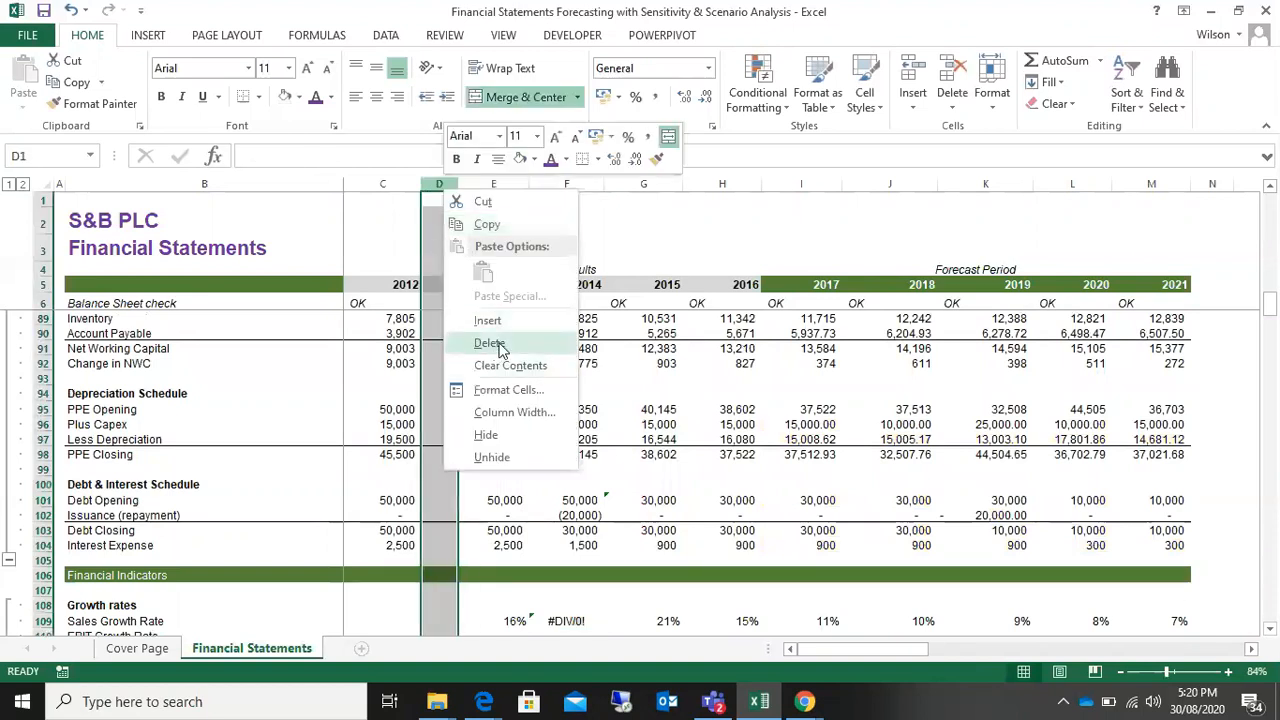
pyautogui.click(490, 343)
# Step: Fill the 2013 Sales Growth Rate formula from D109 across the row through 2021 in column L
pyautogui.click(470, 619)
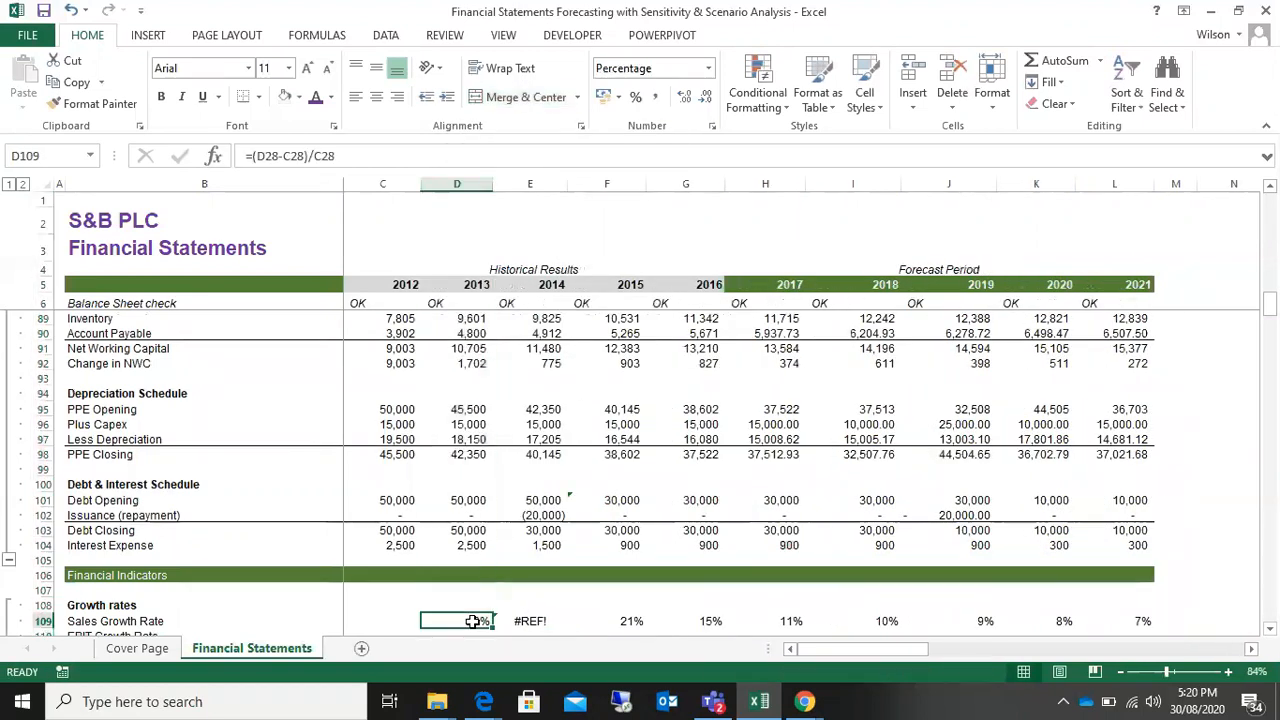
pyautogui.moveTo(493, 631); pyautogui.dragTo(1160, 630)
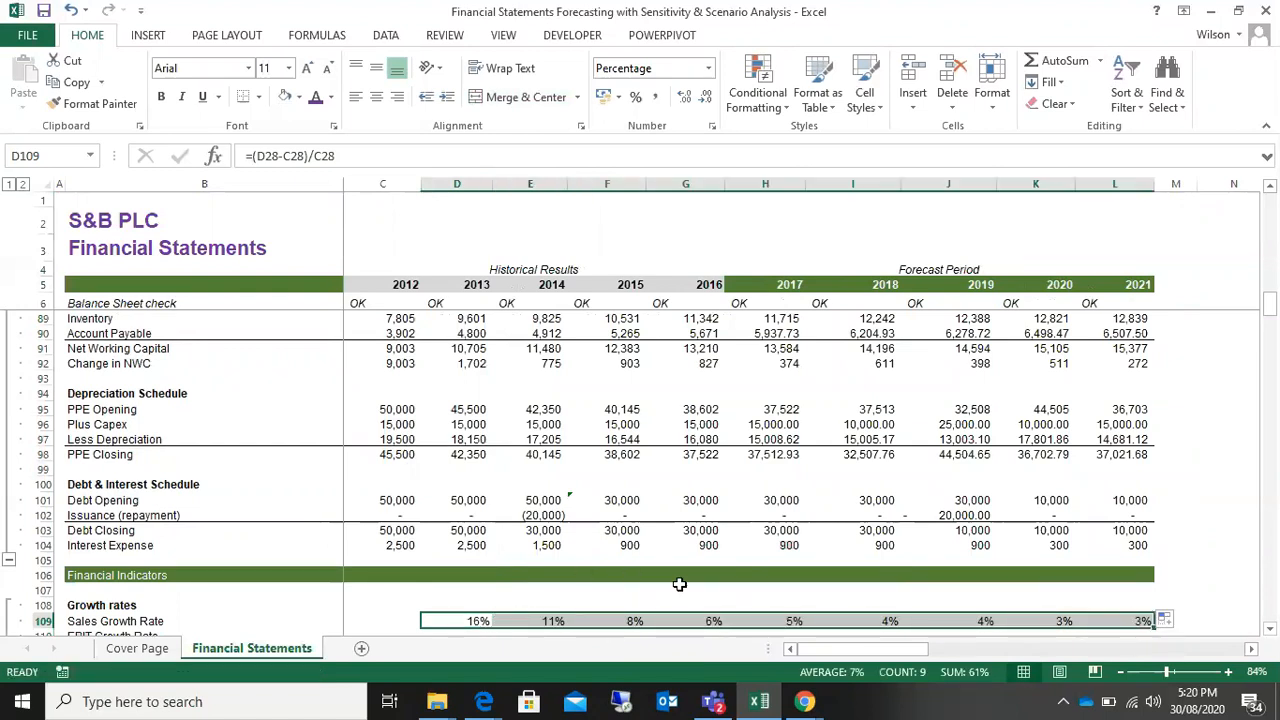
pyautogui.scroll(-13, 679, 584)
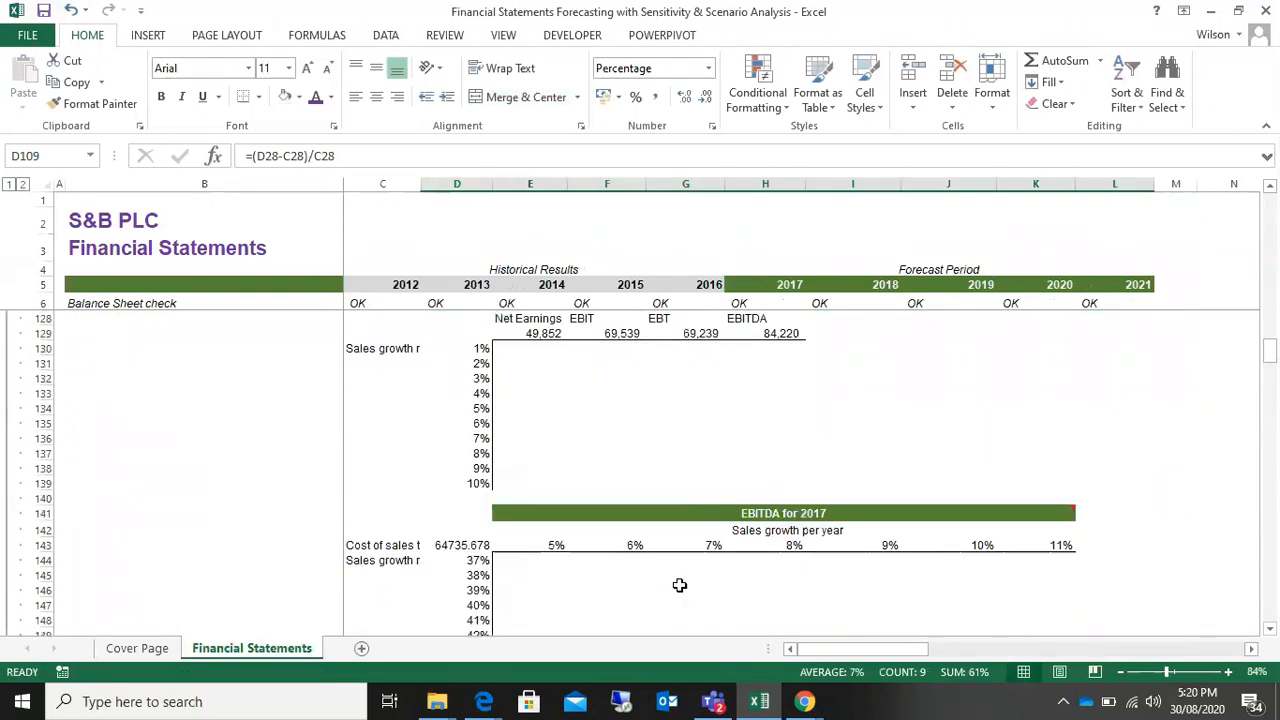
pyautogui.scroll(19, 679, 584)
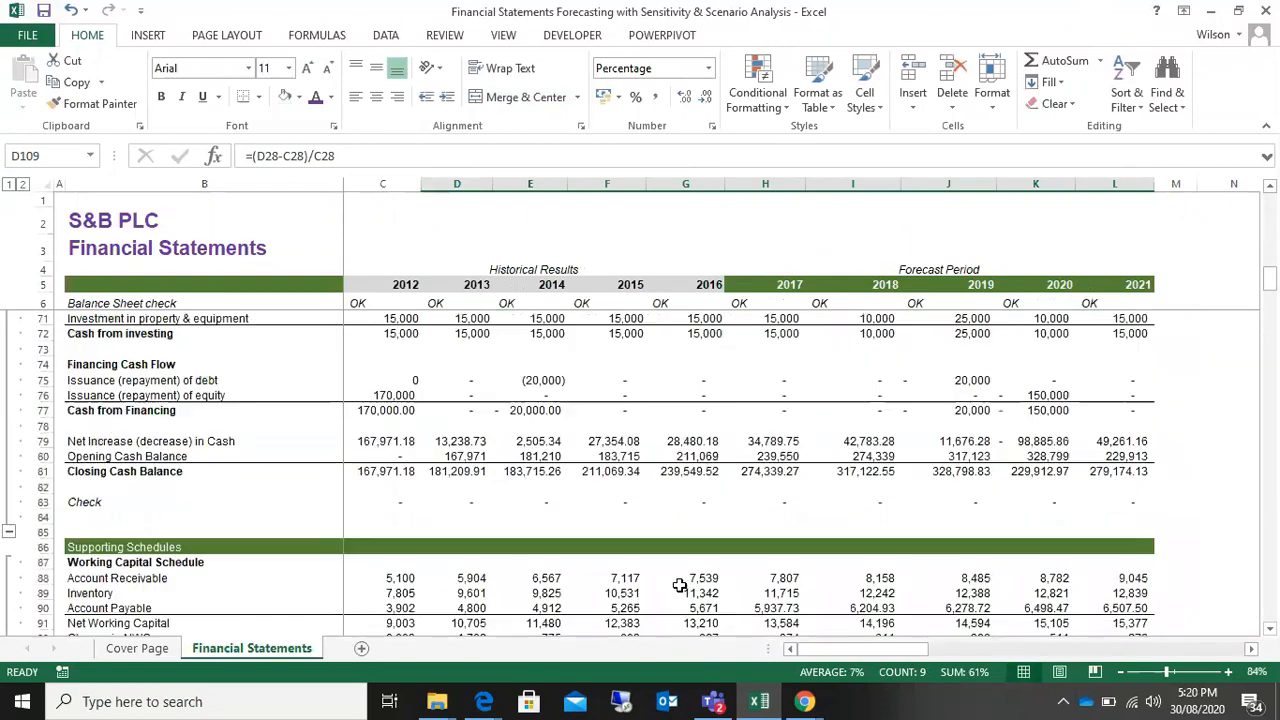
pyautogui.scroll(-8, 679, 584)
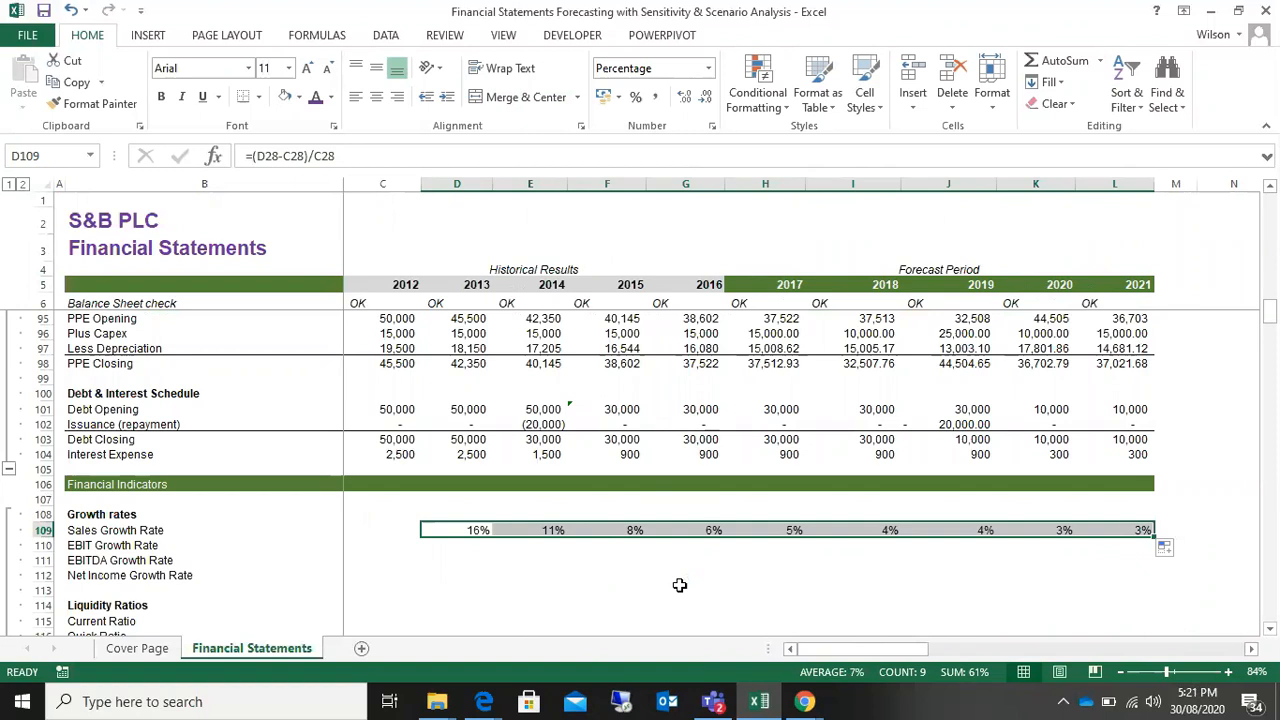
# Step: Switch to the Zoom meeting in Chrome, admit the guest from the waiting room, and return to the Excel workbook
pyautogui.click(804, 701)
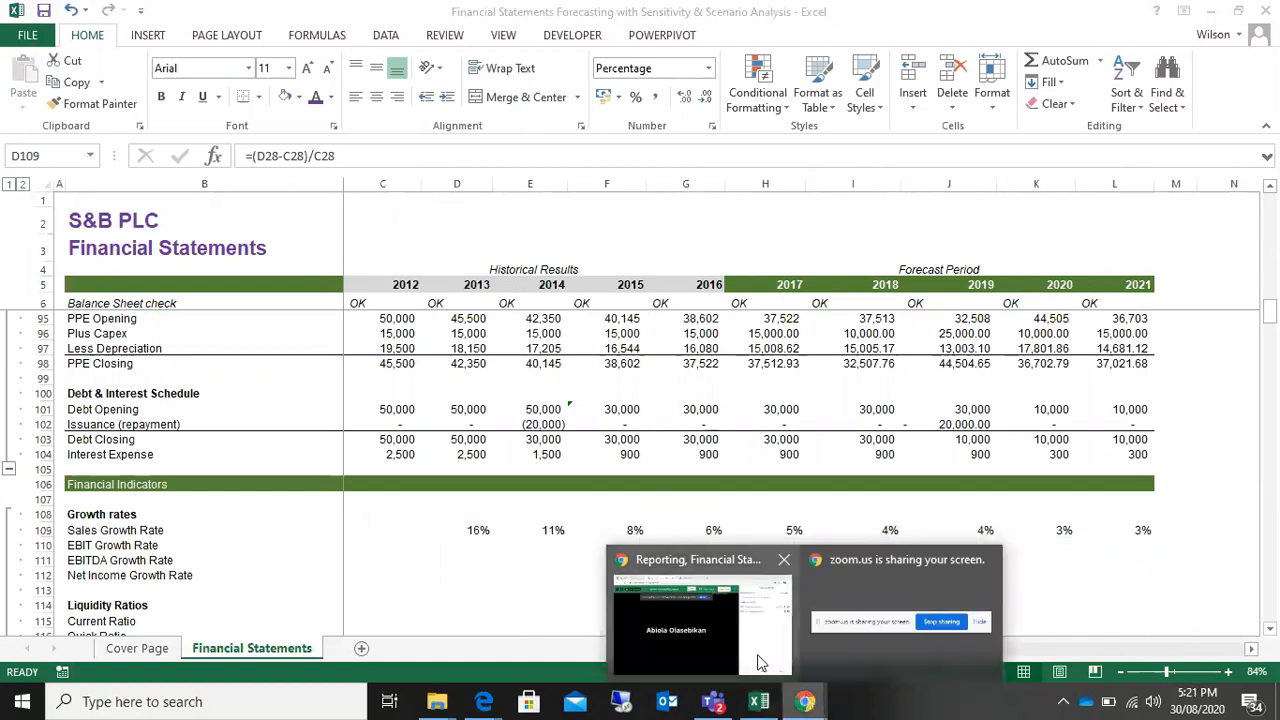
pyautogui.moveTo(760, 662)
pyautogui.click(716, 643)
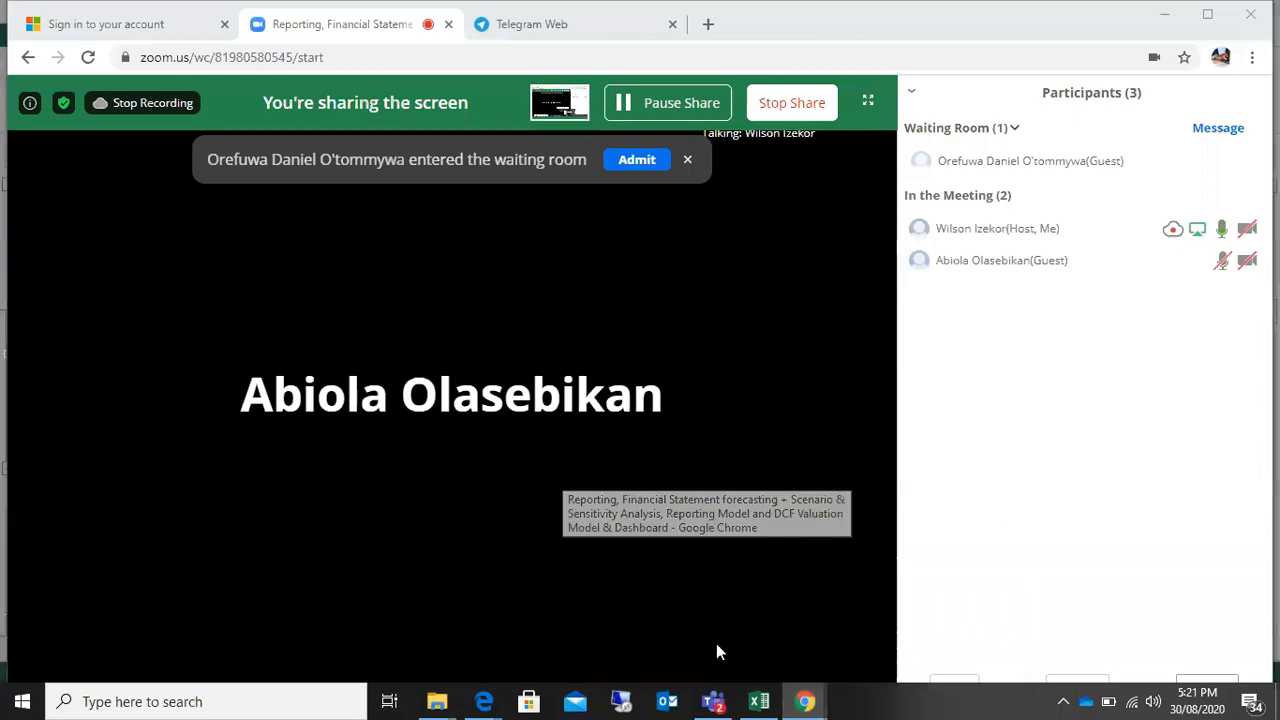
pyautogui.click(622, 164)
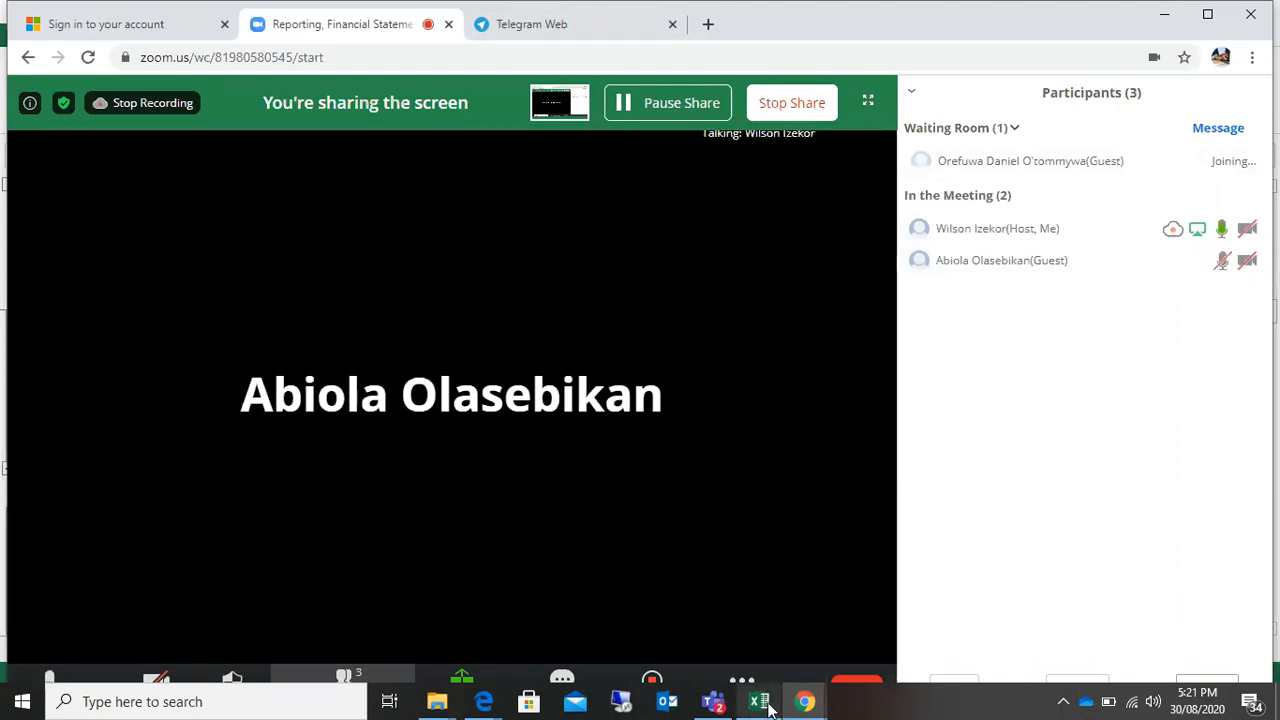
pyautogui.moveTo(764, 705)
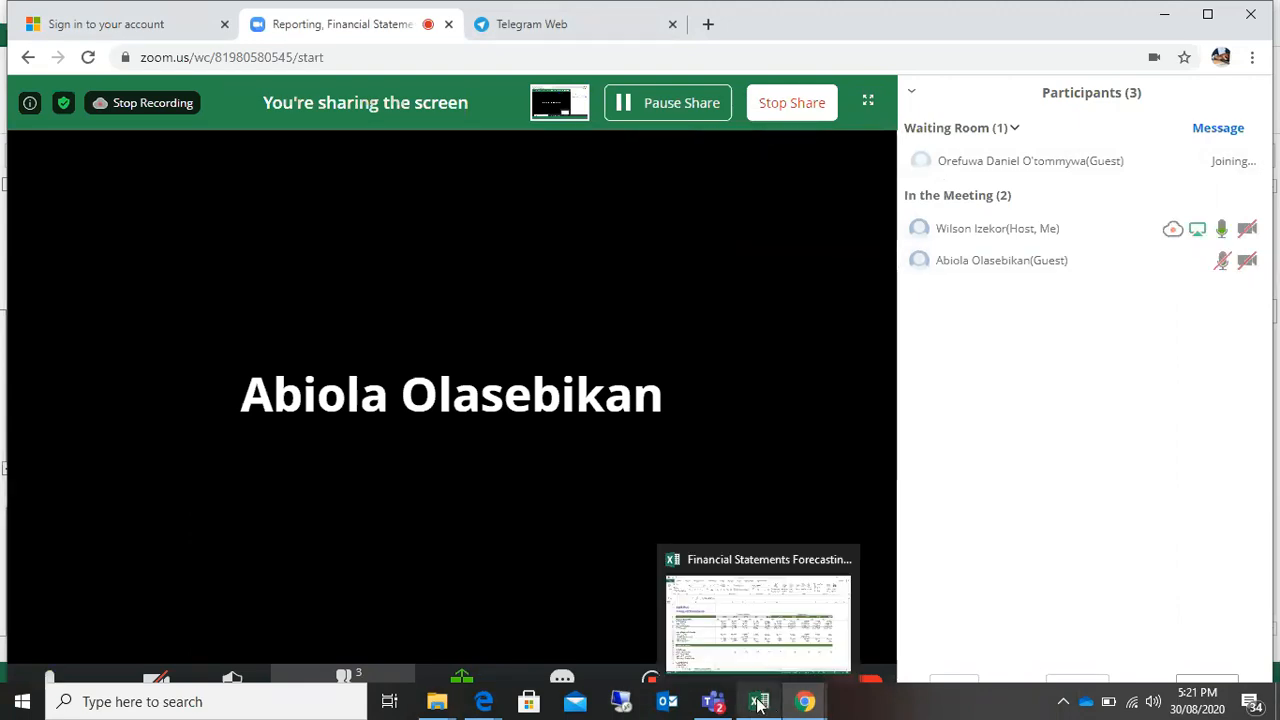
pyautogui.click(770, 645)
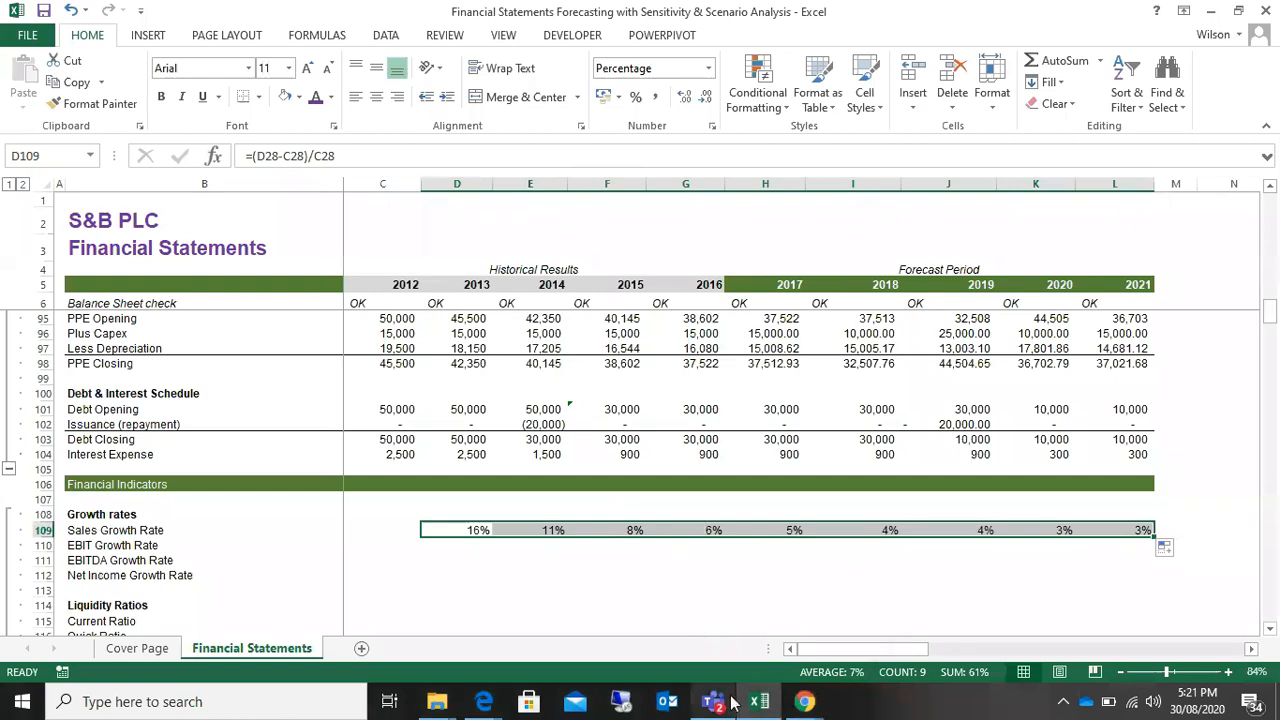
pyautogui.click(804, 702)
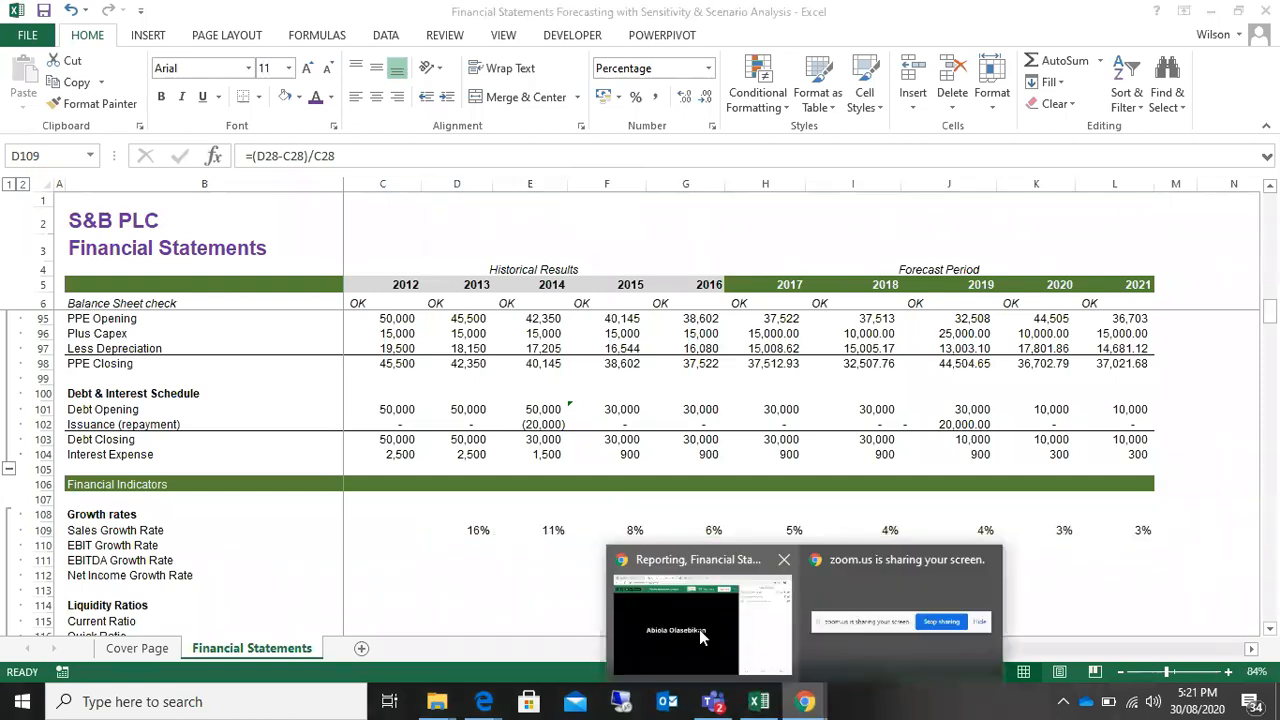
pyautogui.moveTo(699, 629)
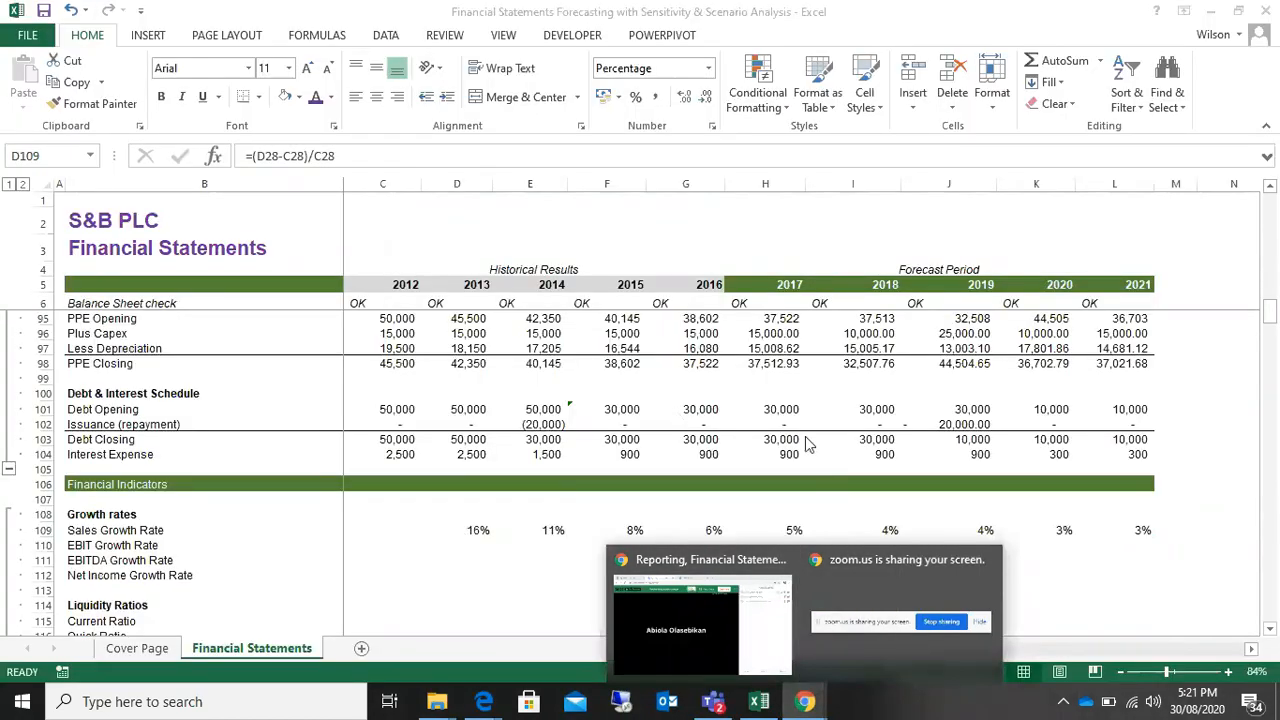
pyautogui.click(740, 338)
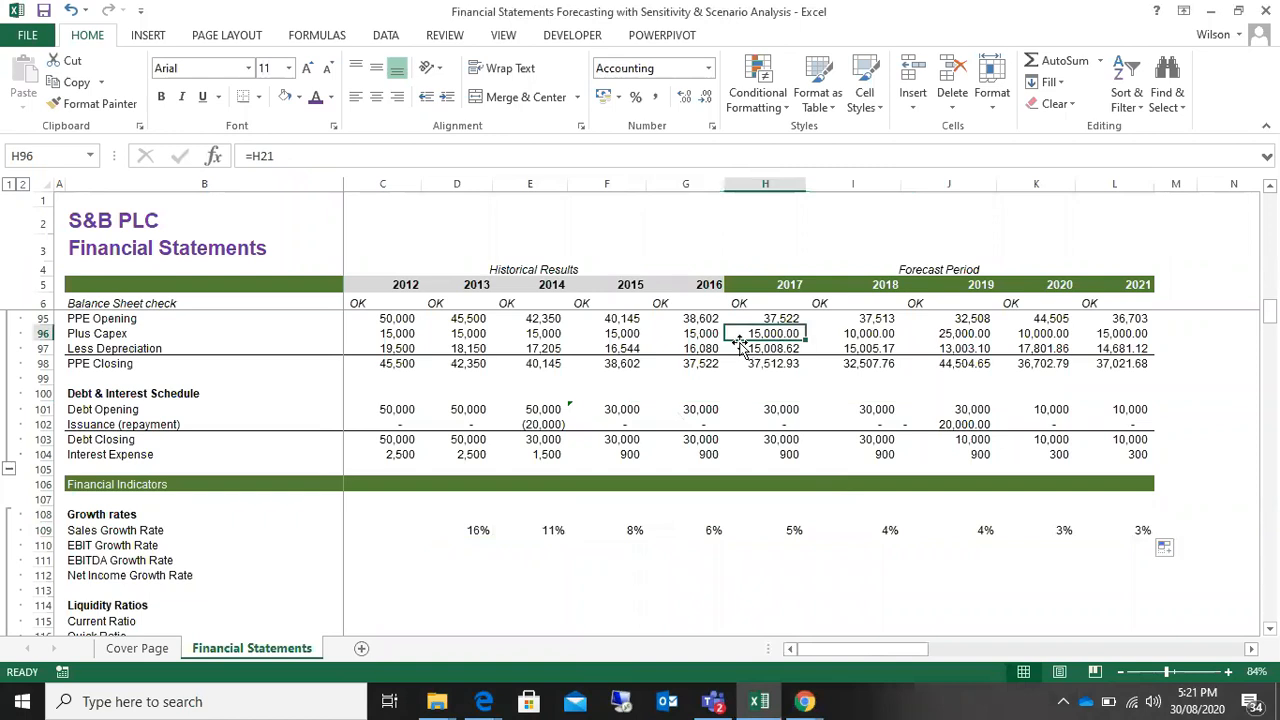
pyautogui.click(640, 334)
pyautogui.click(538, 332)
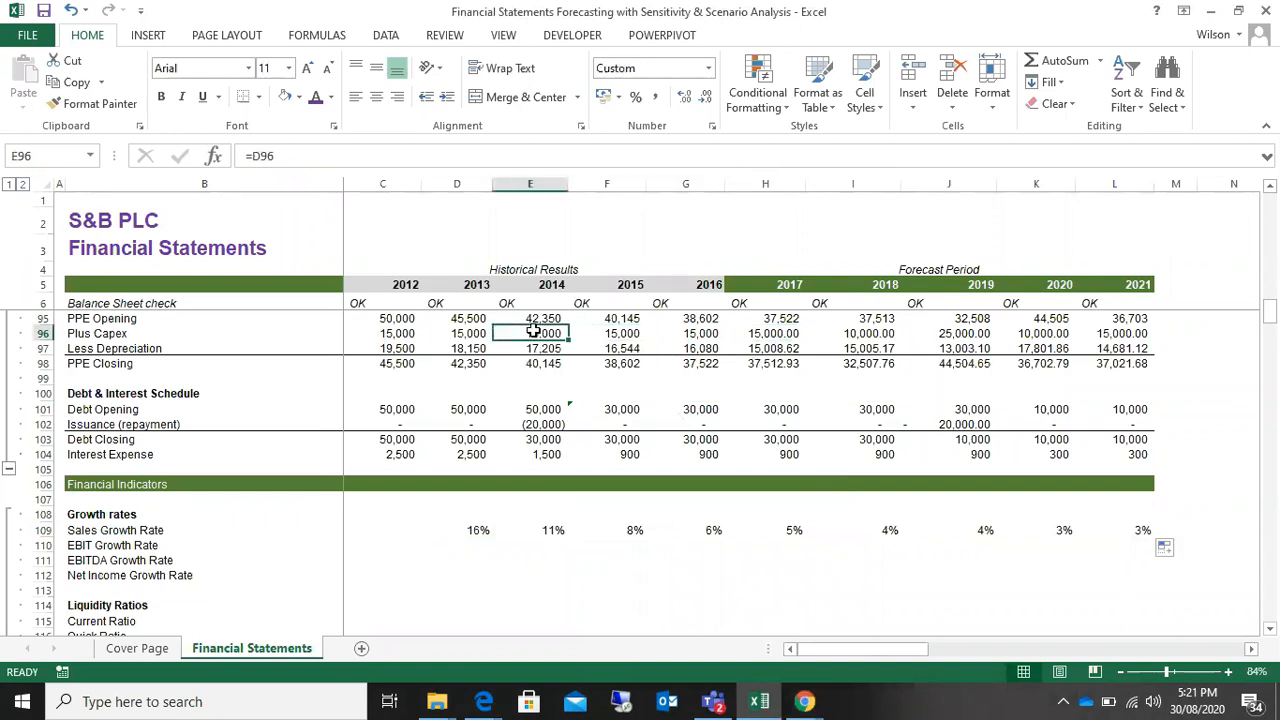
pyautogui.scroll(17, 1071, 393)
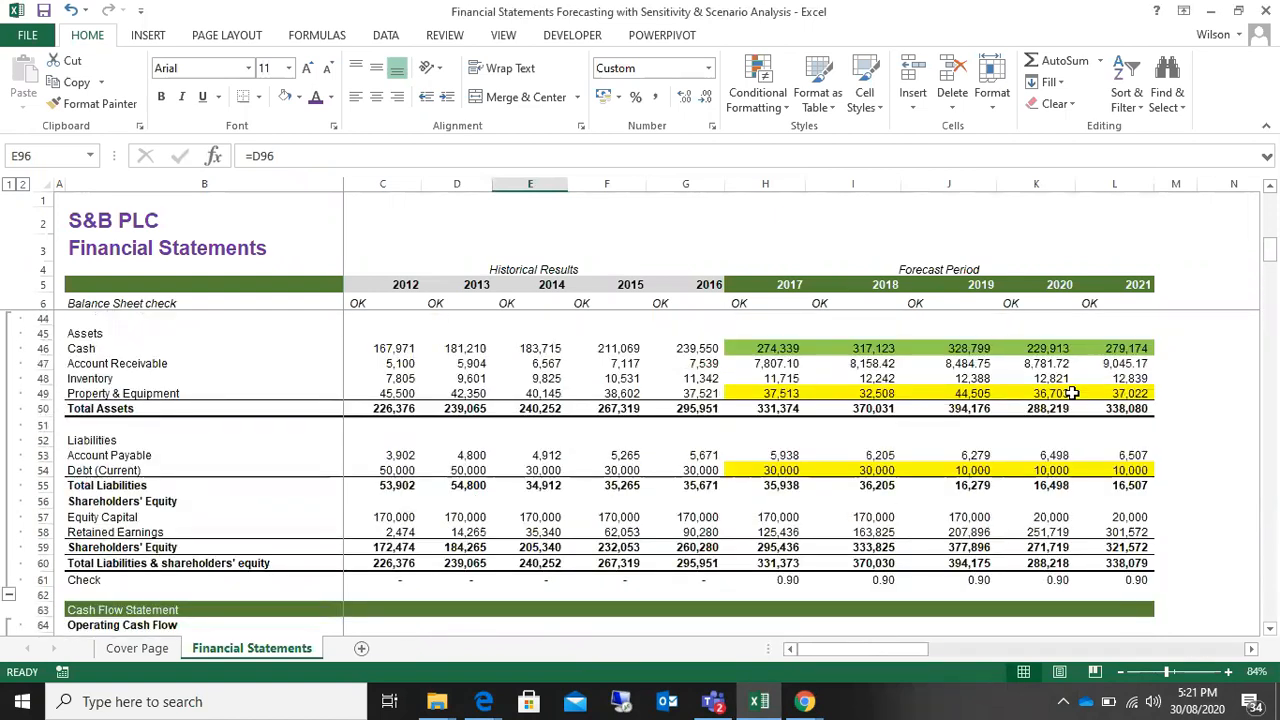
pyautogui.scroll(9, 1071, 393)
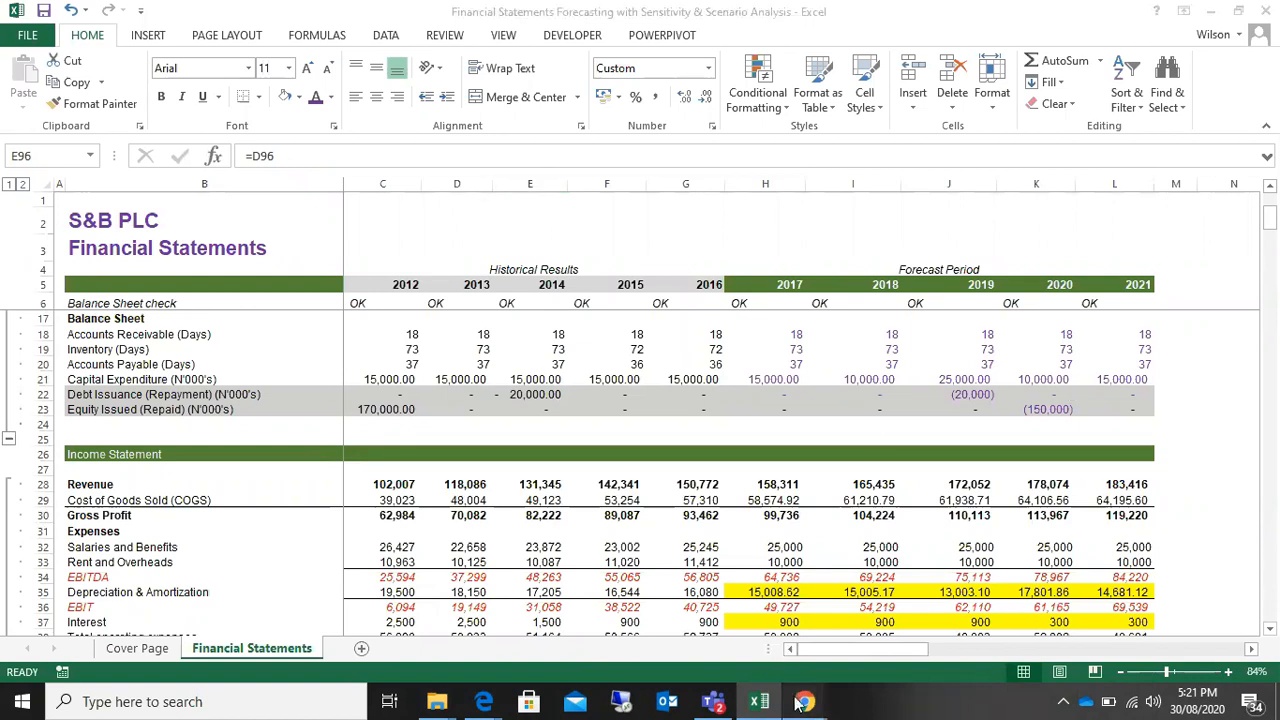
# Step: Check the participants list in the Zoom meeting in Chrome and return to the Excel workbook
pyautogui.moveTo(805, 701)
pyautogui.click(683, 625)
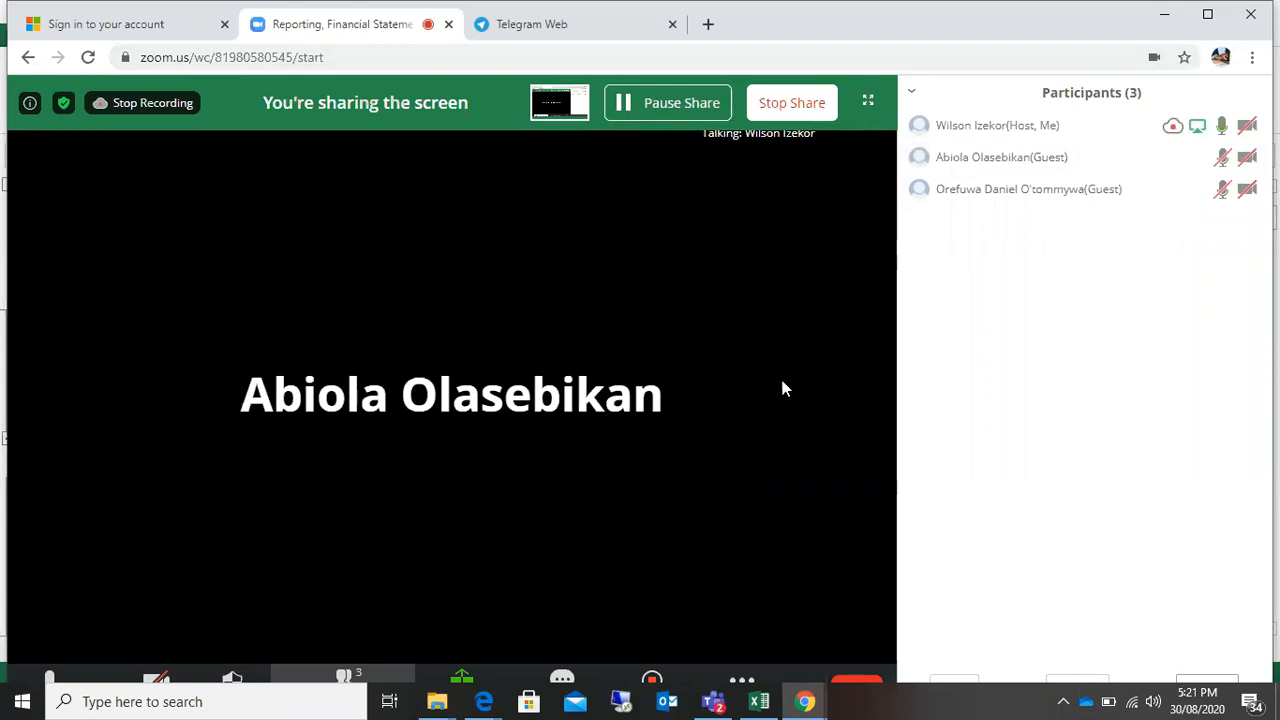
pyautogui.click(811, 705)
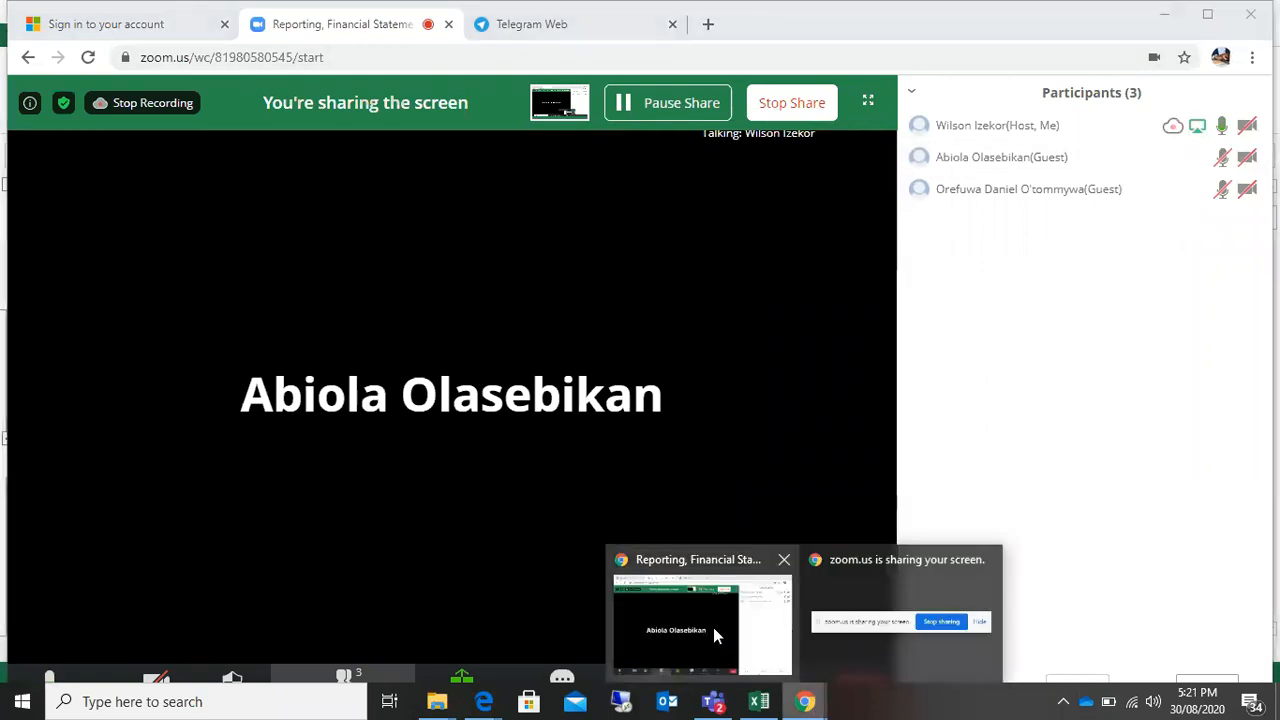
pyautogui.click(761, 704)
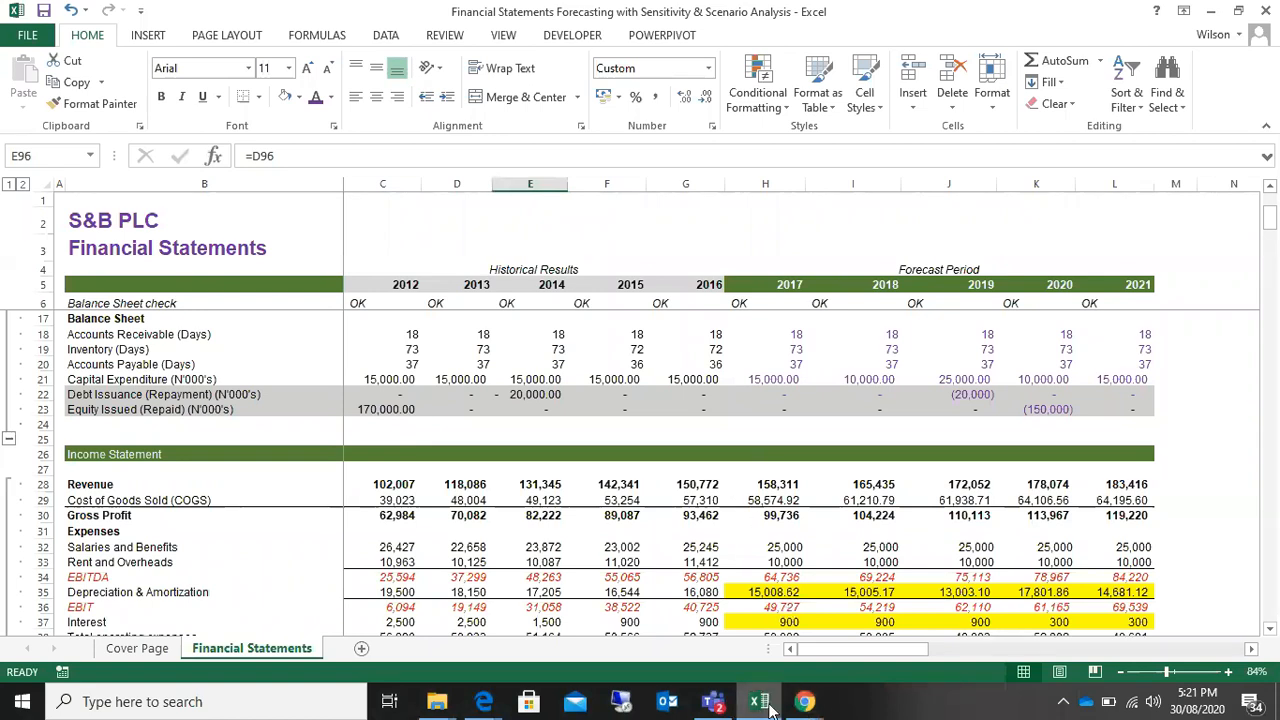
# Step: Hide the participants list in the Zoom meeting in Chrome and minimize the browser to get back to the Excel workbook
pyautogui.click(674, 630)
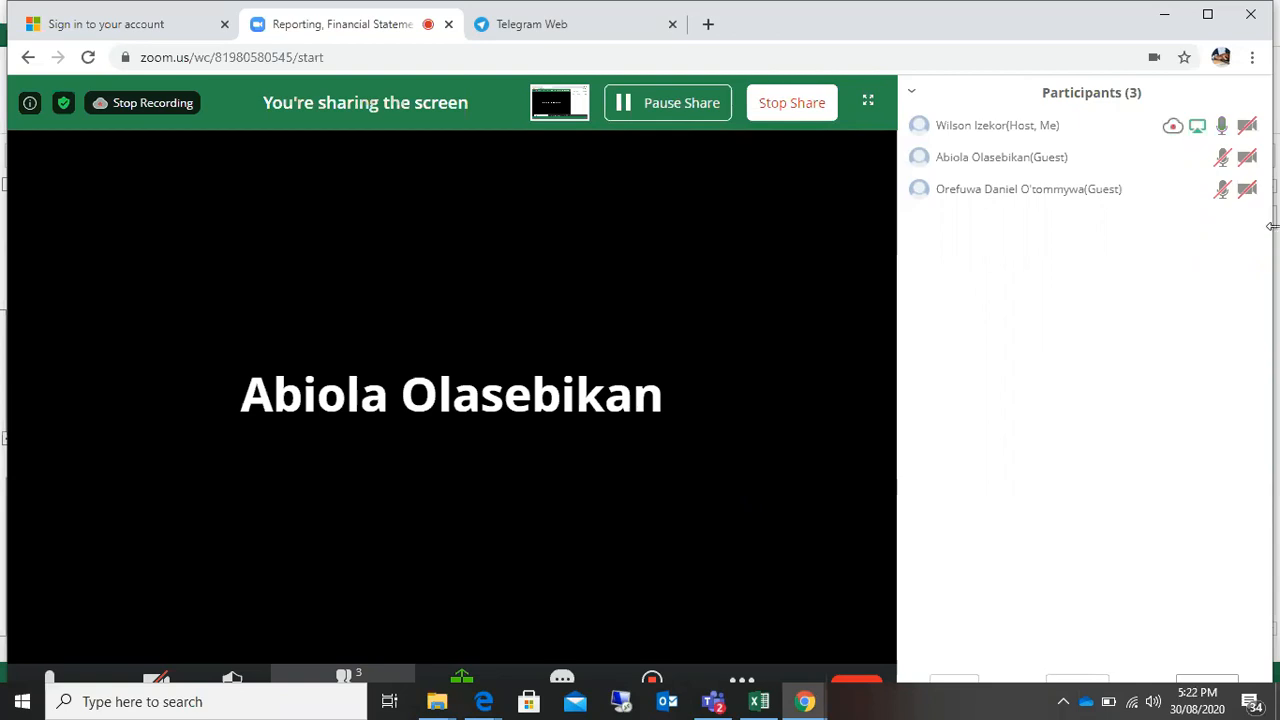
pyautogui.moveTo(1272, 226); pyautogui.dragTo(1275, 226)
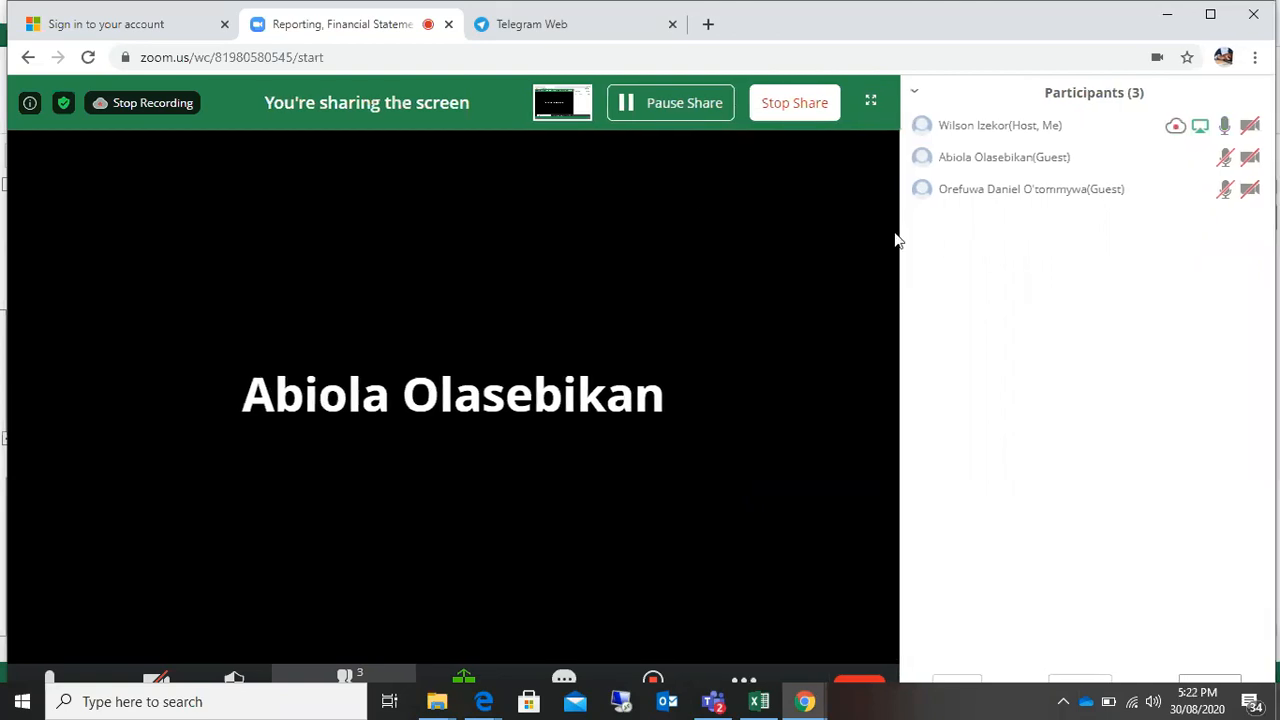
pyautogui.click(362, 679)
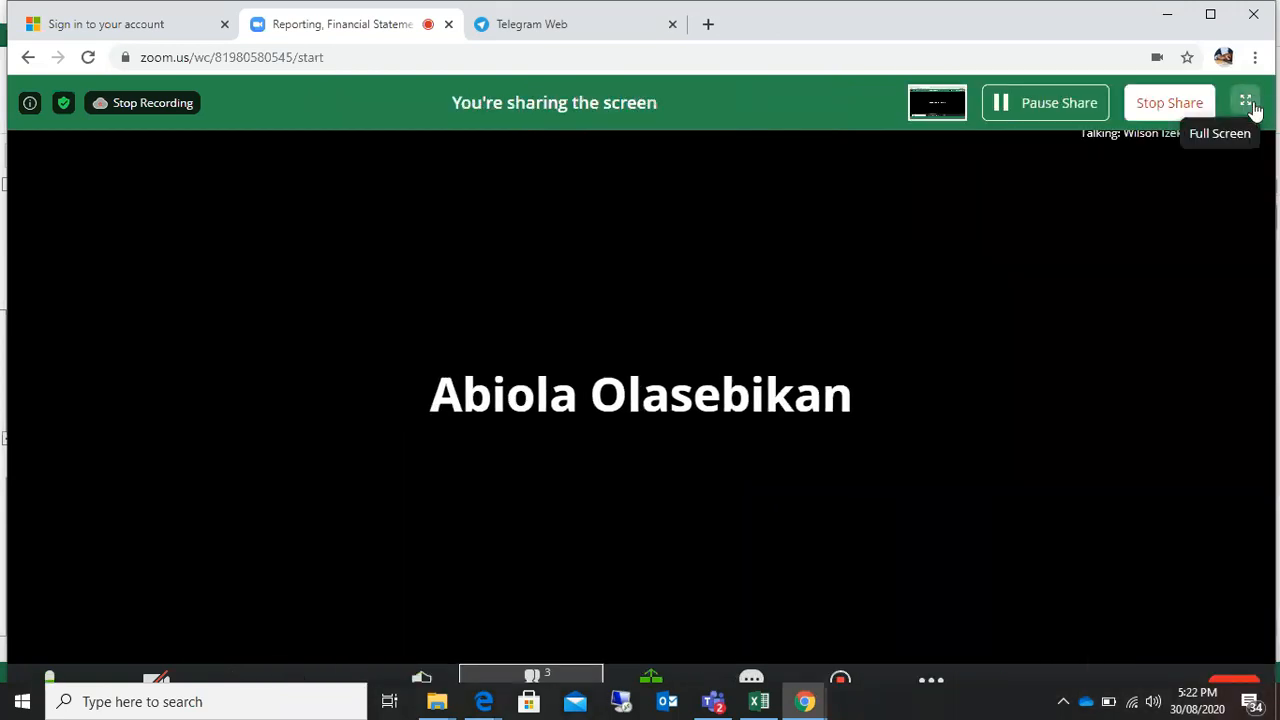
pyautogui.click(1173, 14)
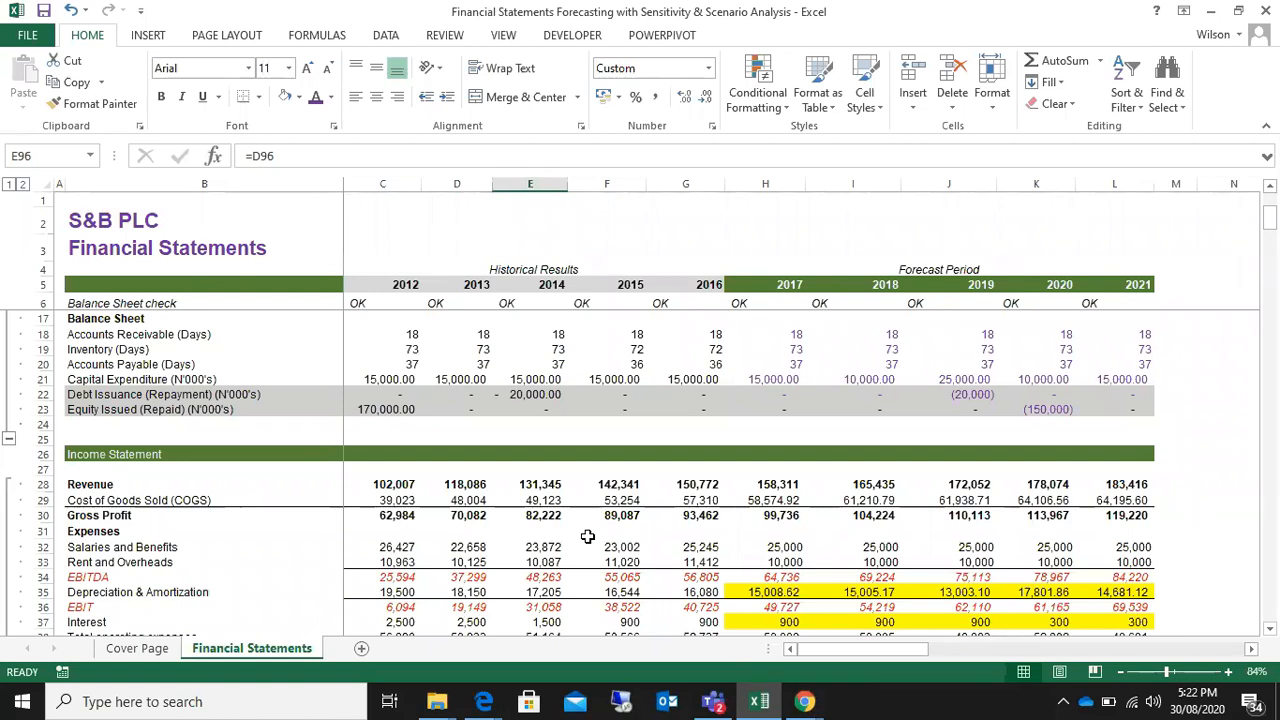
# Step: Enter the 2013 EBIT Growth Rate formula =(D36-C36)/C36 in D110, using the EBIT figures from the Income Statement
pyautogui.scroll(-15, 588, 550)
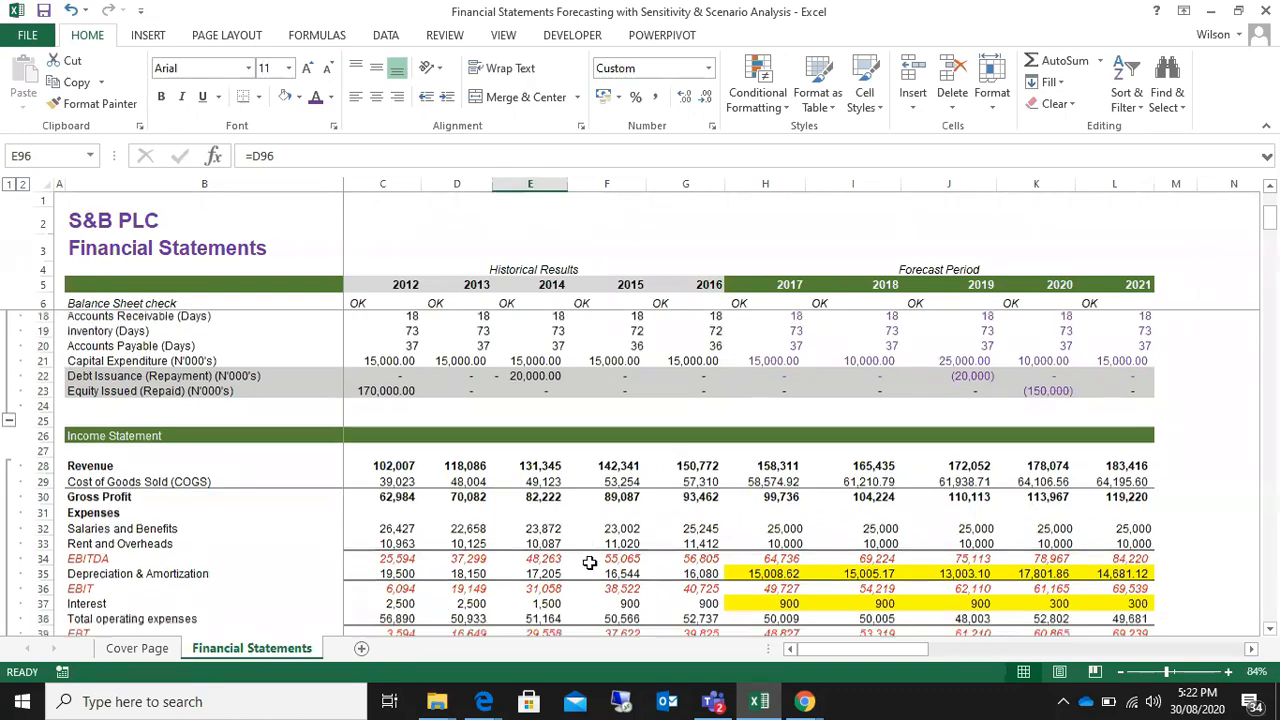
pyautogui.scroll(-12, 590, 563)
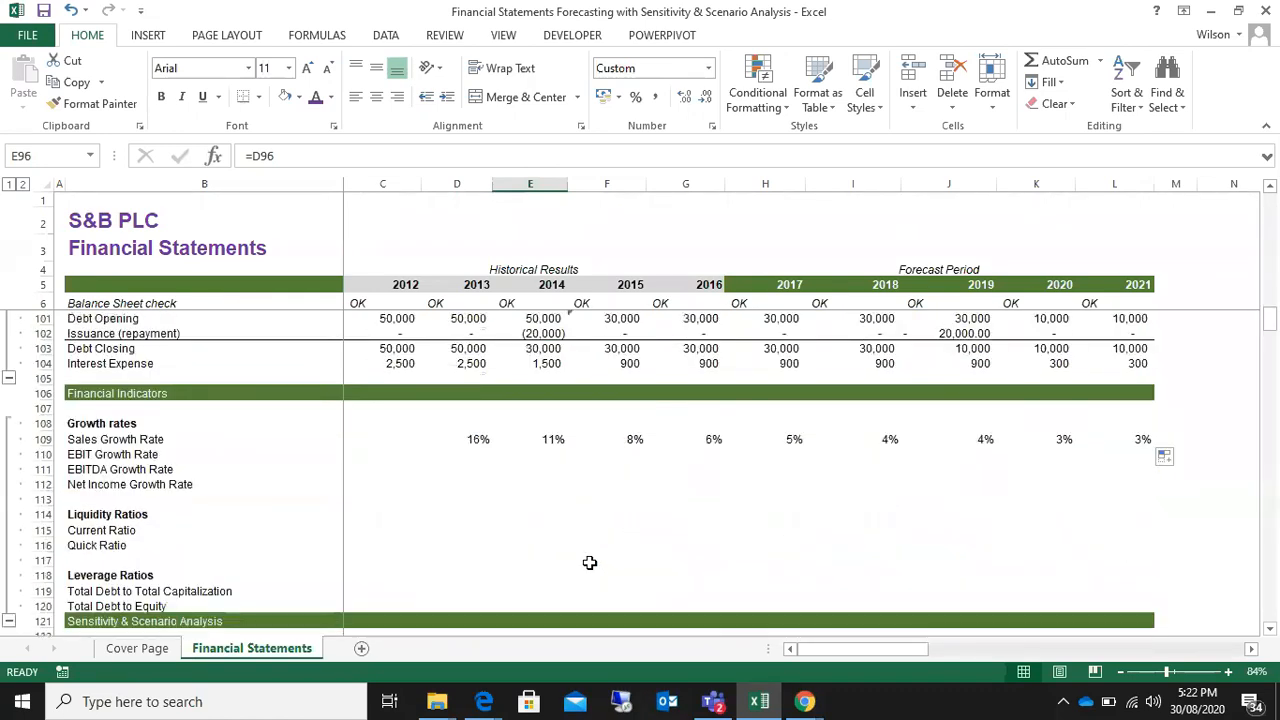
pyautogui.click(473, 453)
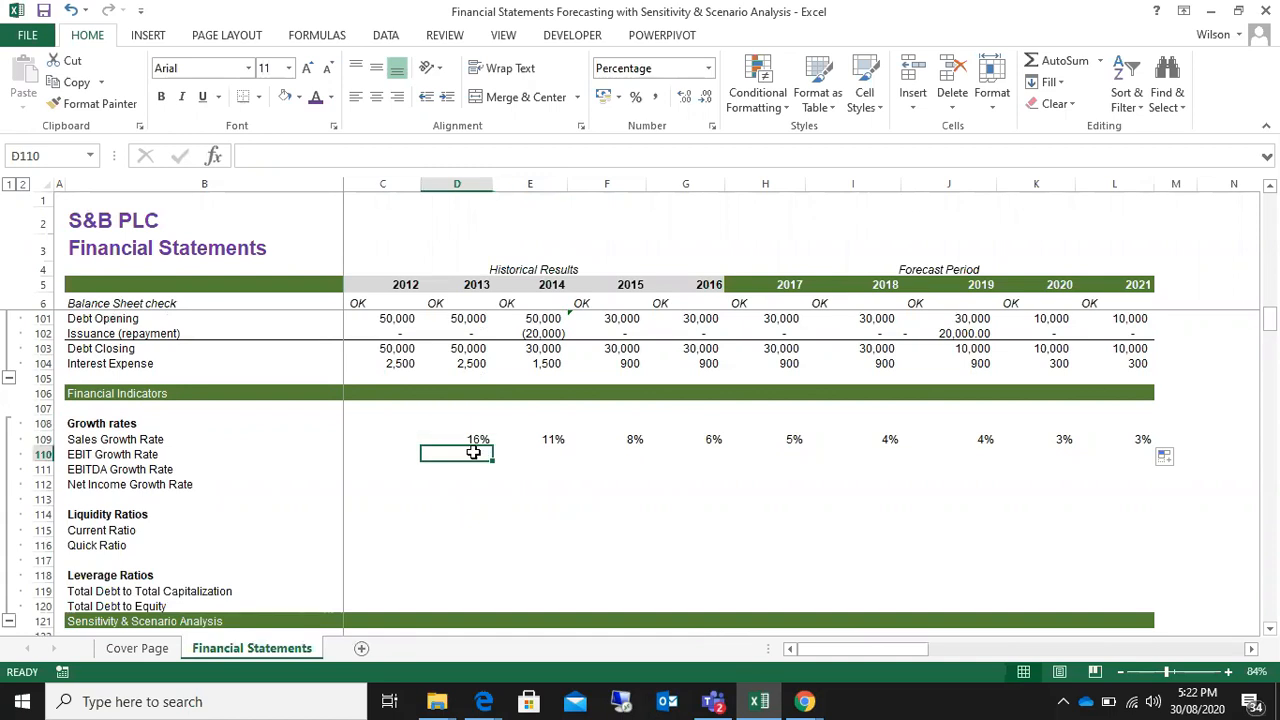
pyautogui.write('=')
pyautogui.scroll(19, 475, 453)
pyautogui.scroll(12, 475, 453)
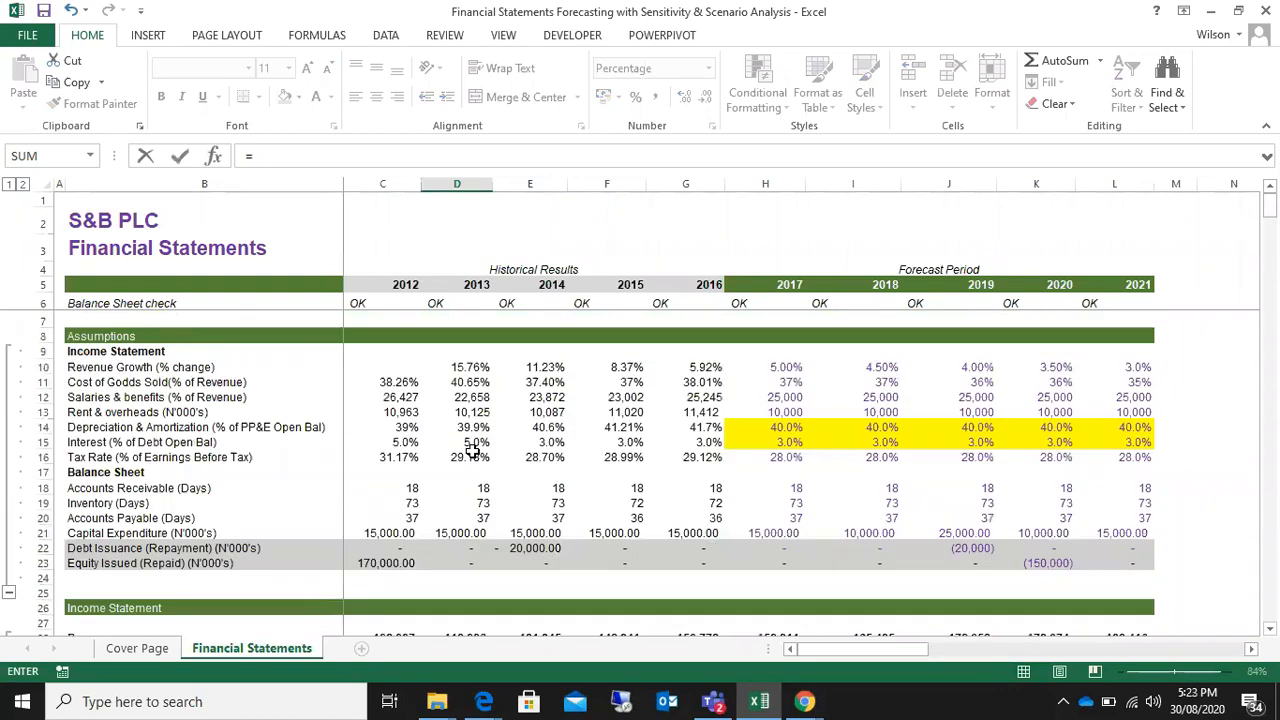
pyautogui.scroll(-6, 472, 452)
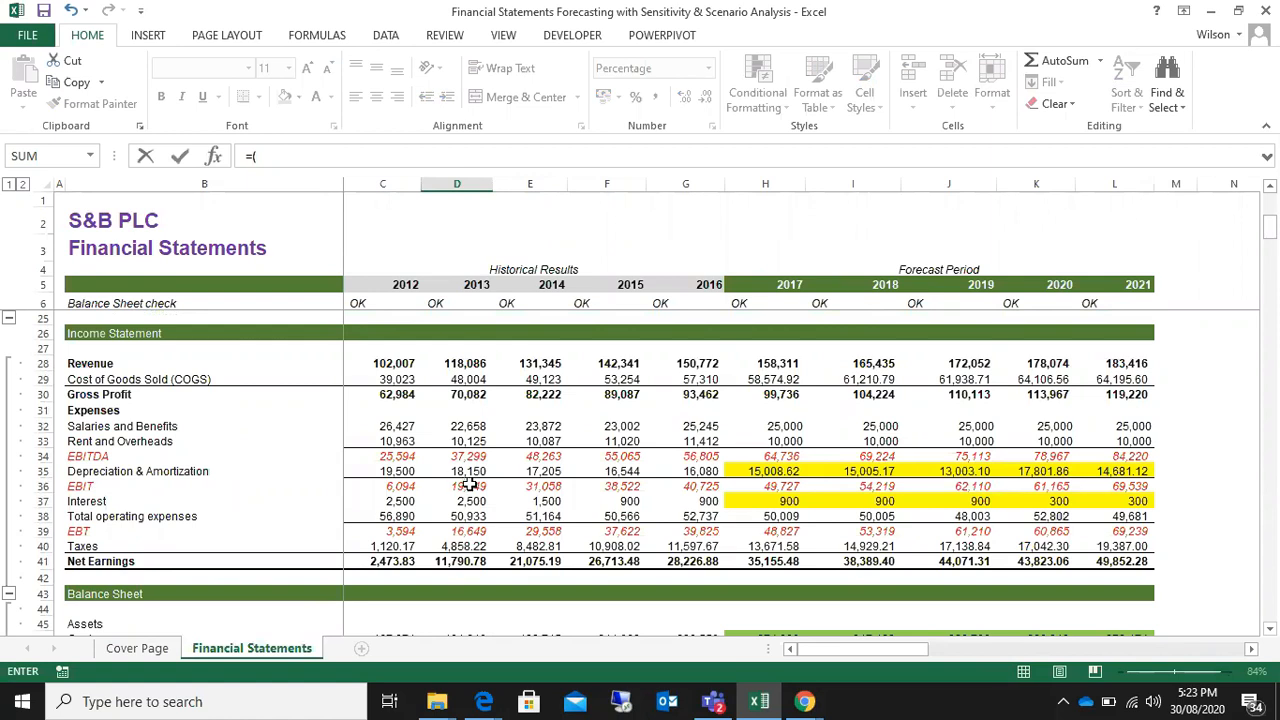
pyautogui.click(468, 484)
pyautogui.write('-')
pyautogui.click(390, 485)
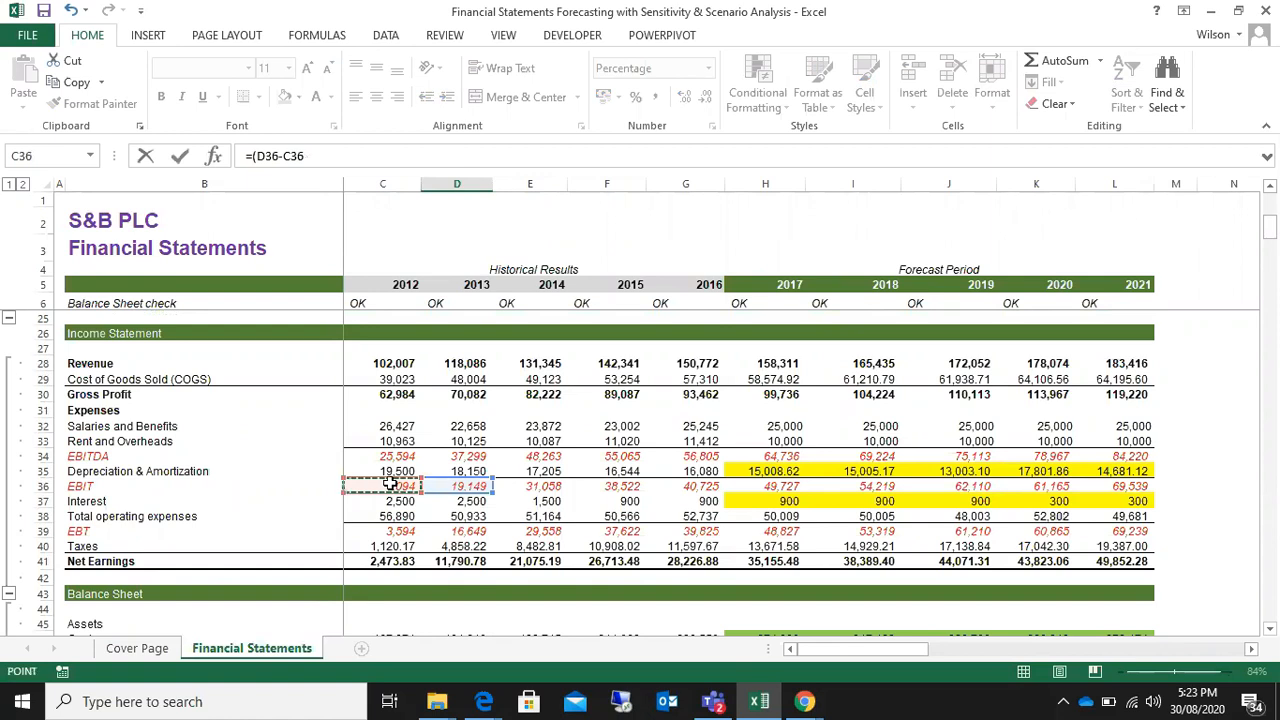
pyautogui.write(')')
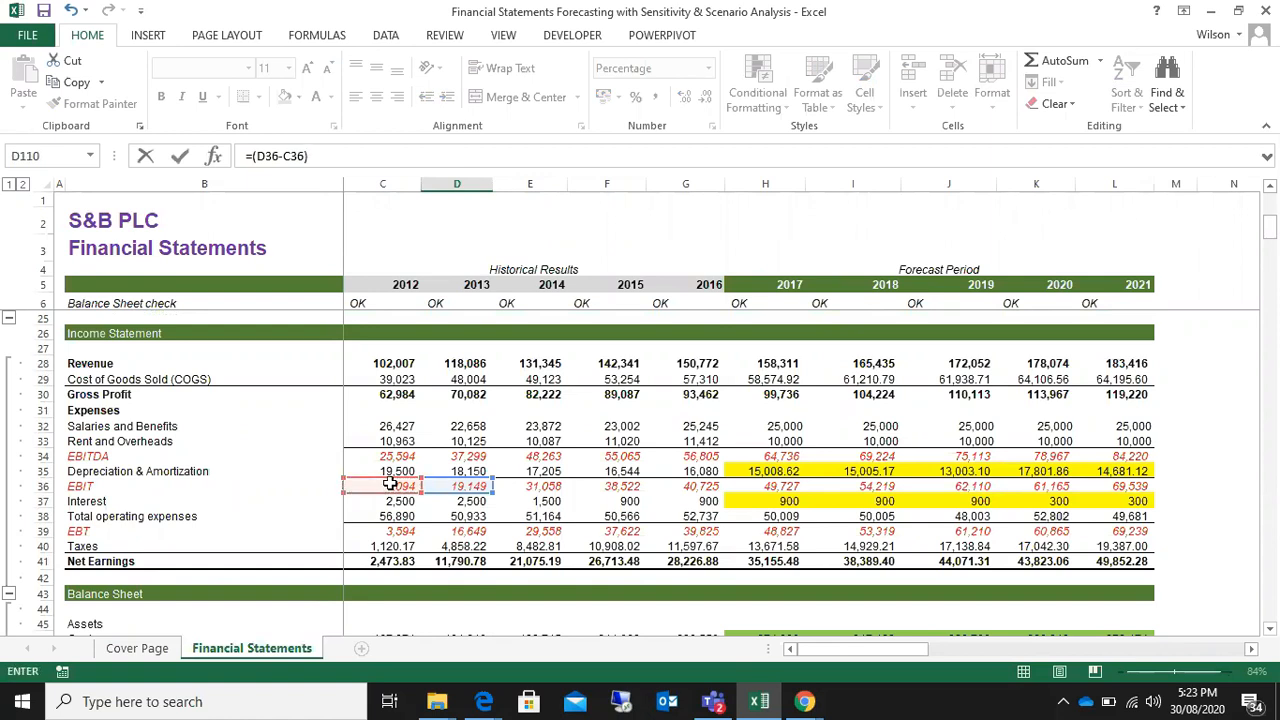
pyautogui.write('/')
pyautogui.click(390, 485)
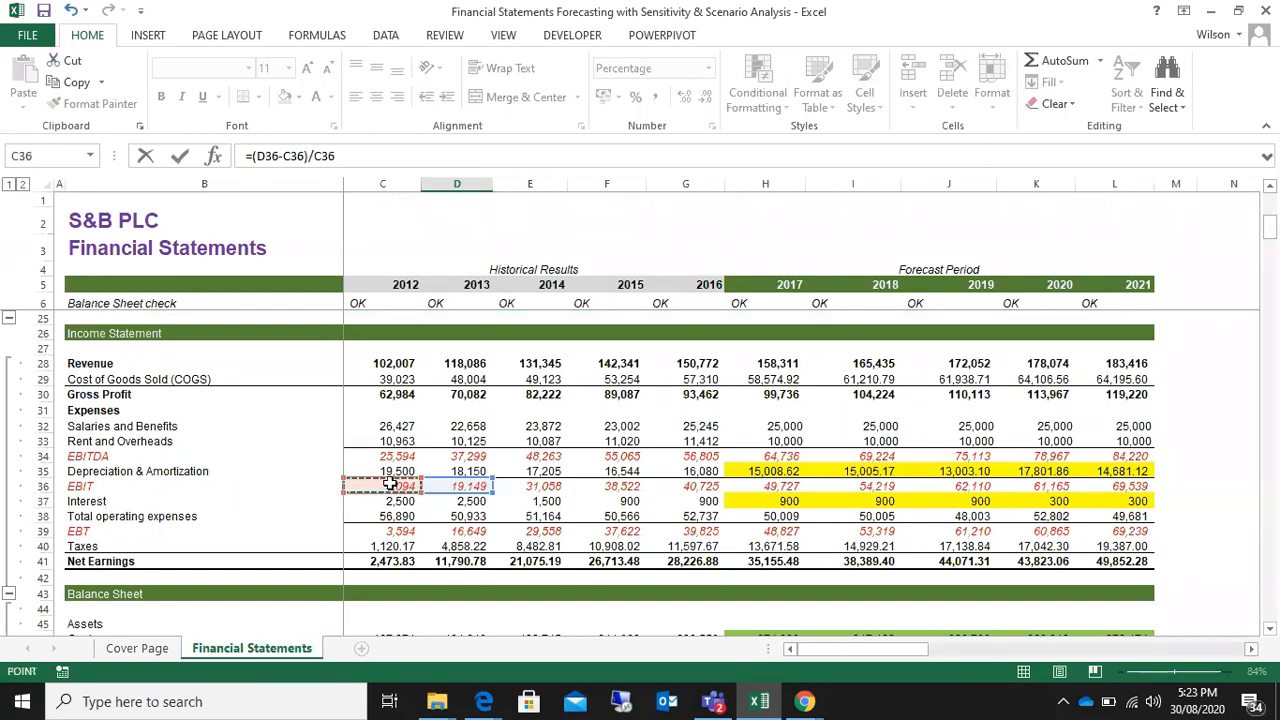
pyautogui.press('Return')
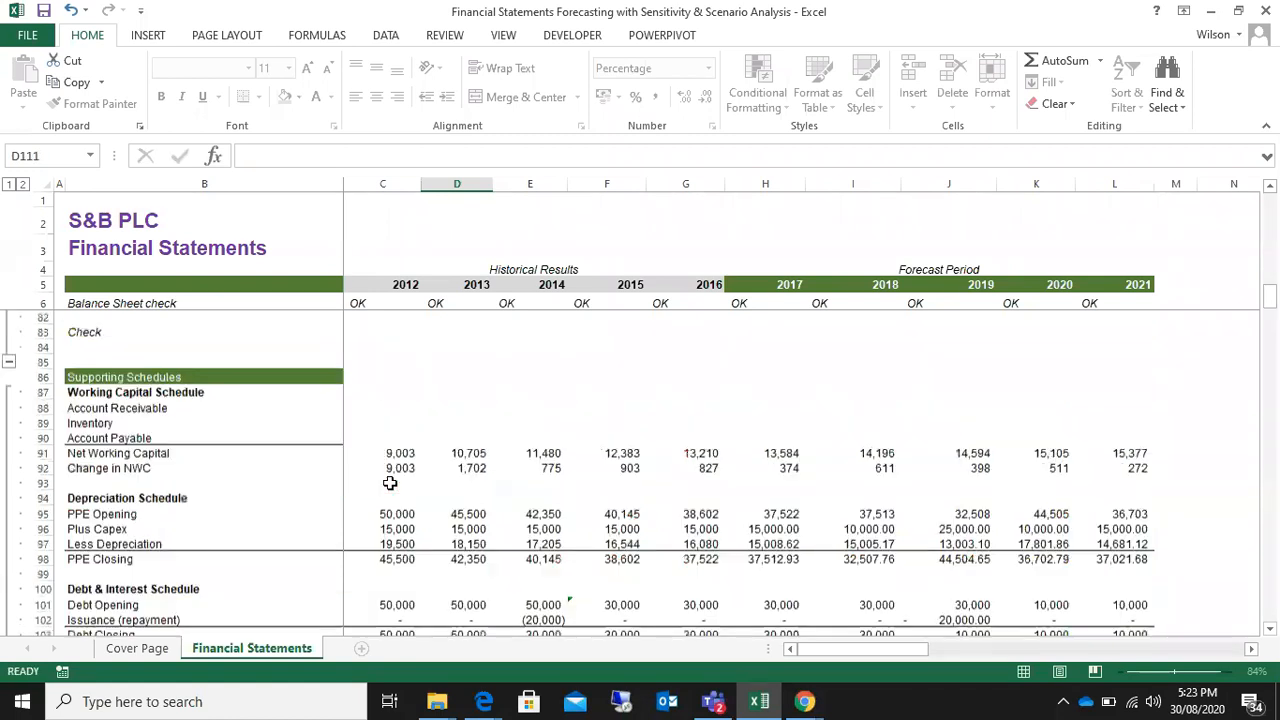
# Step: Replace the formula in D110 with =(D34-C34)/C34, based on the 2013 and 2012 EBITDA figures
pyautogui.click(474, 606)
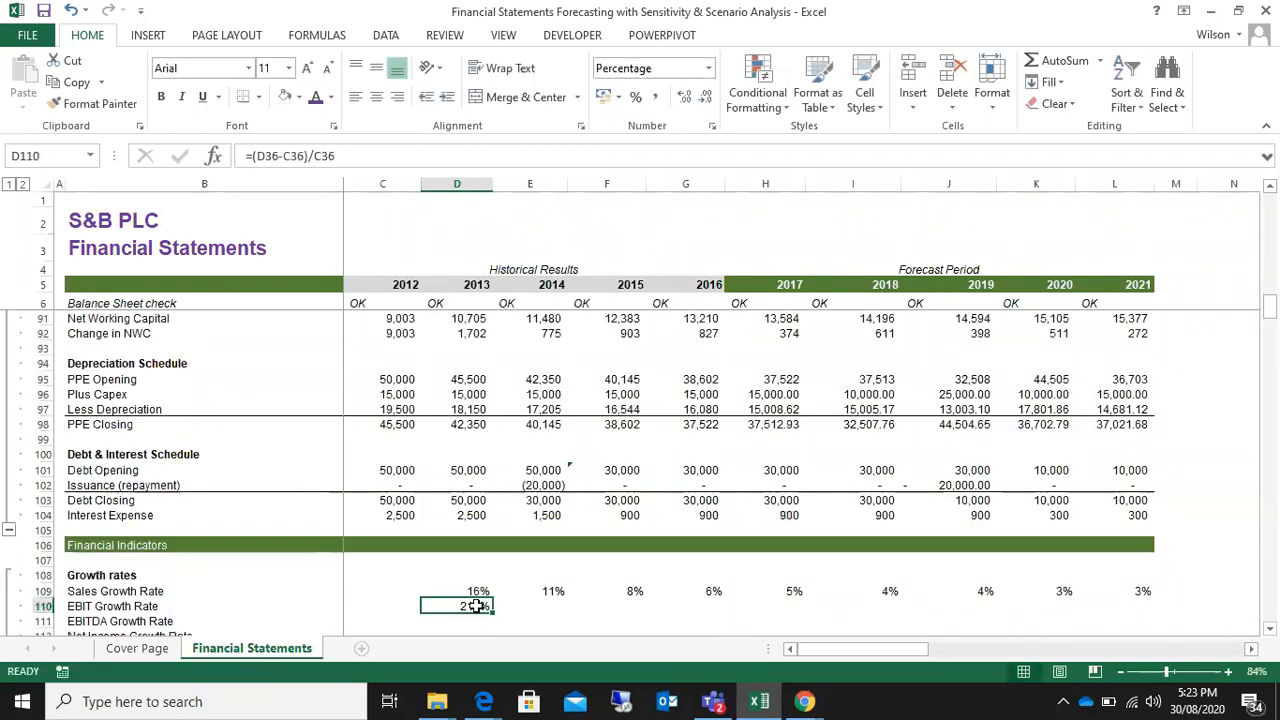
pyautogui.scroll(14, 500, 617)
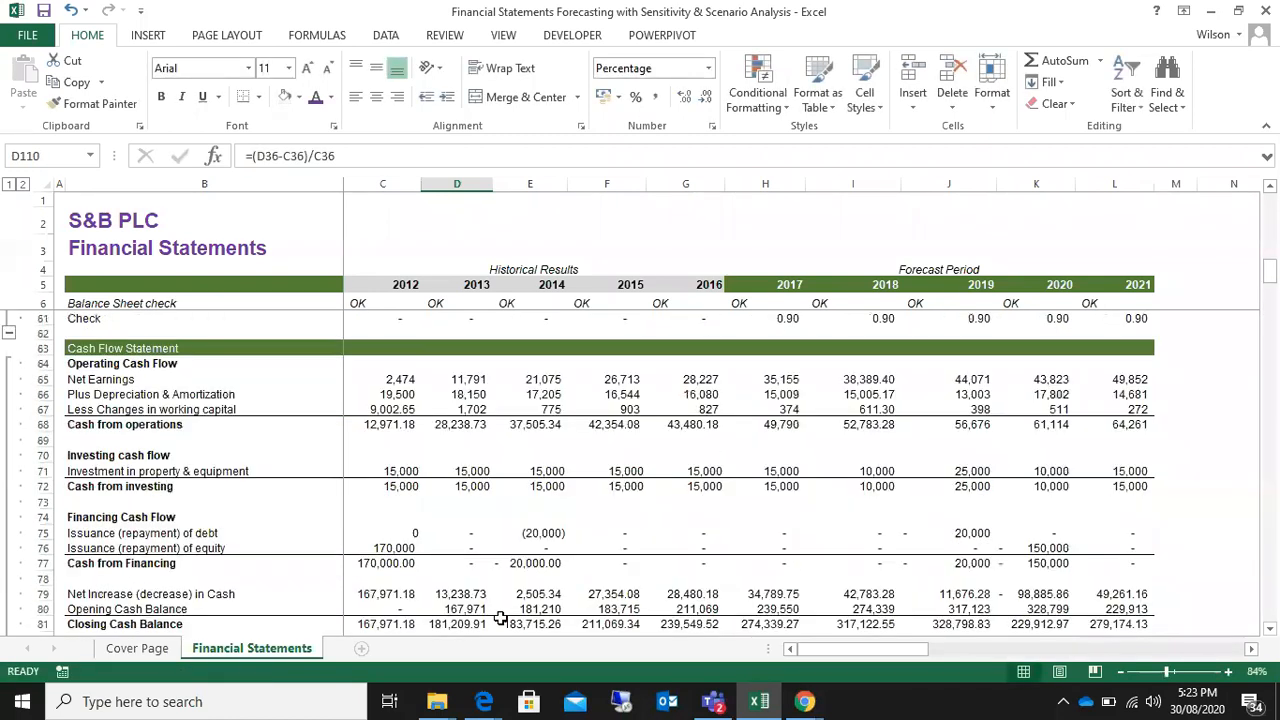
pyautogui.scroll(-15, 500, 617)
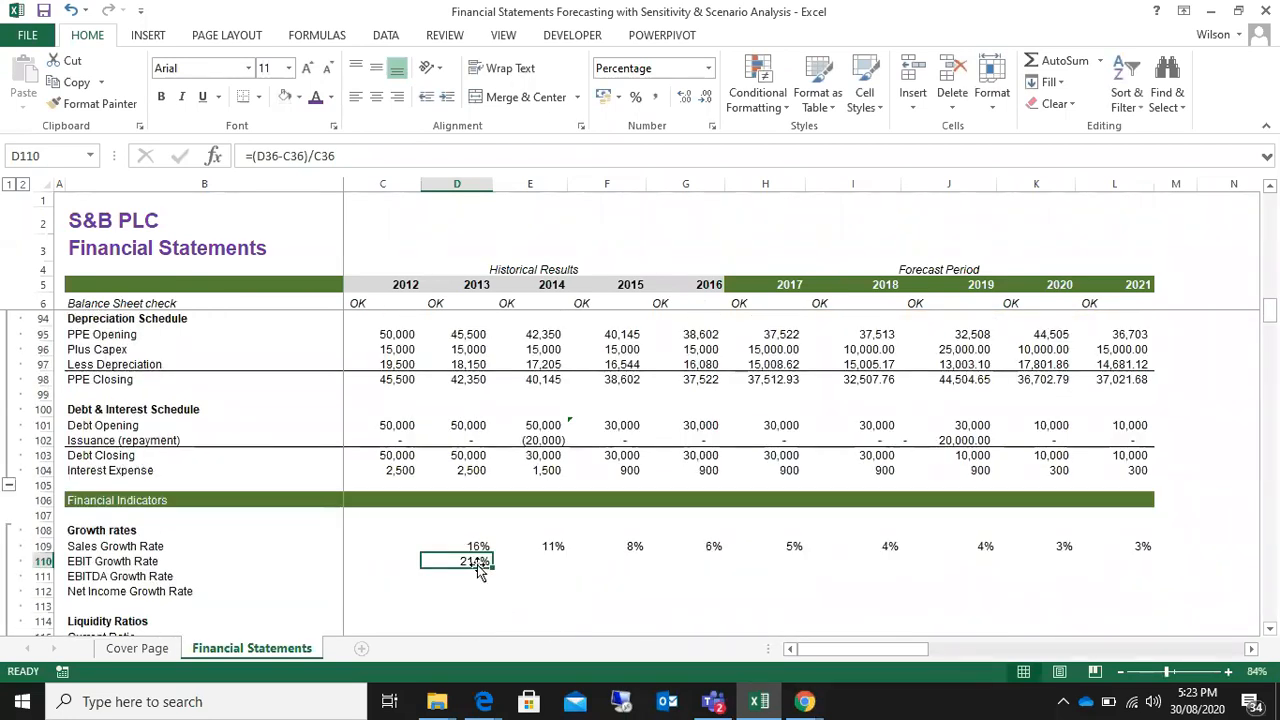
pyautogui.write('=')
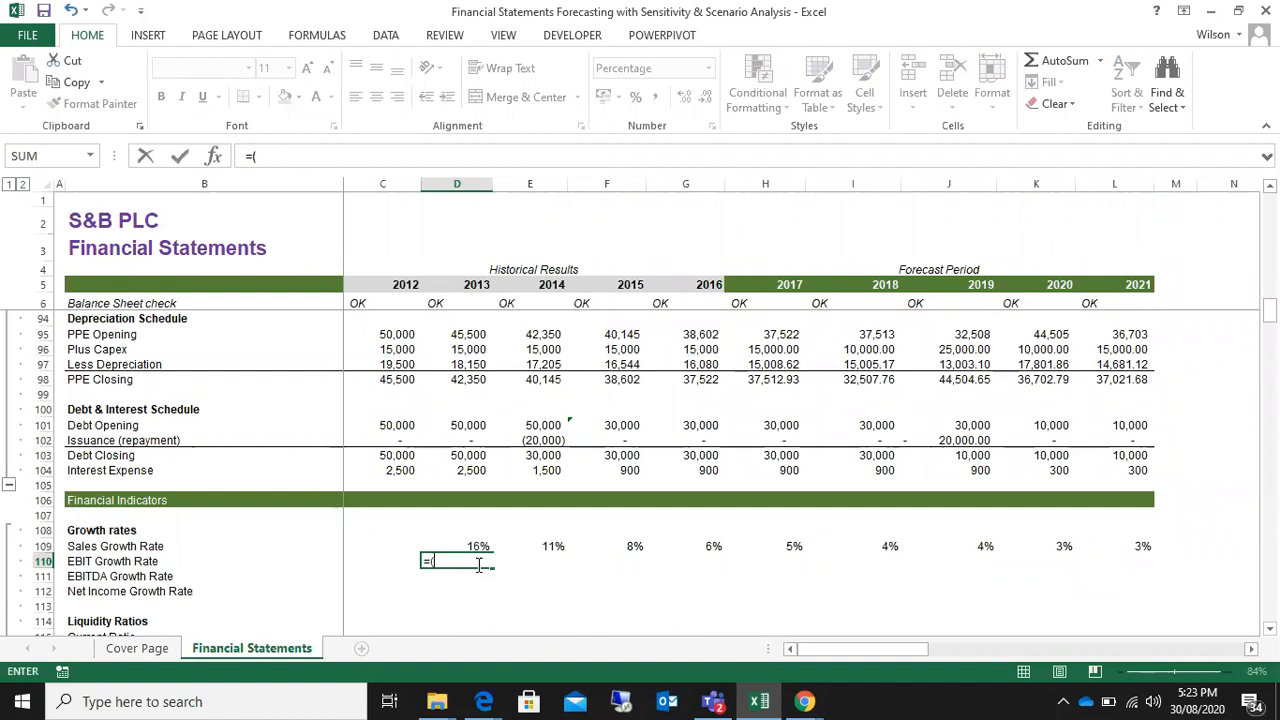
pyautogui.write('(')
pyautogui.scroll(1, 478, 566)
pyautogui.scroll(20, 478, 566)
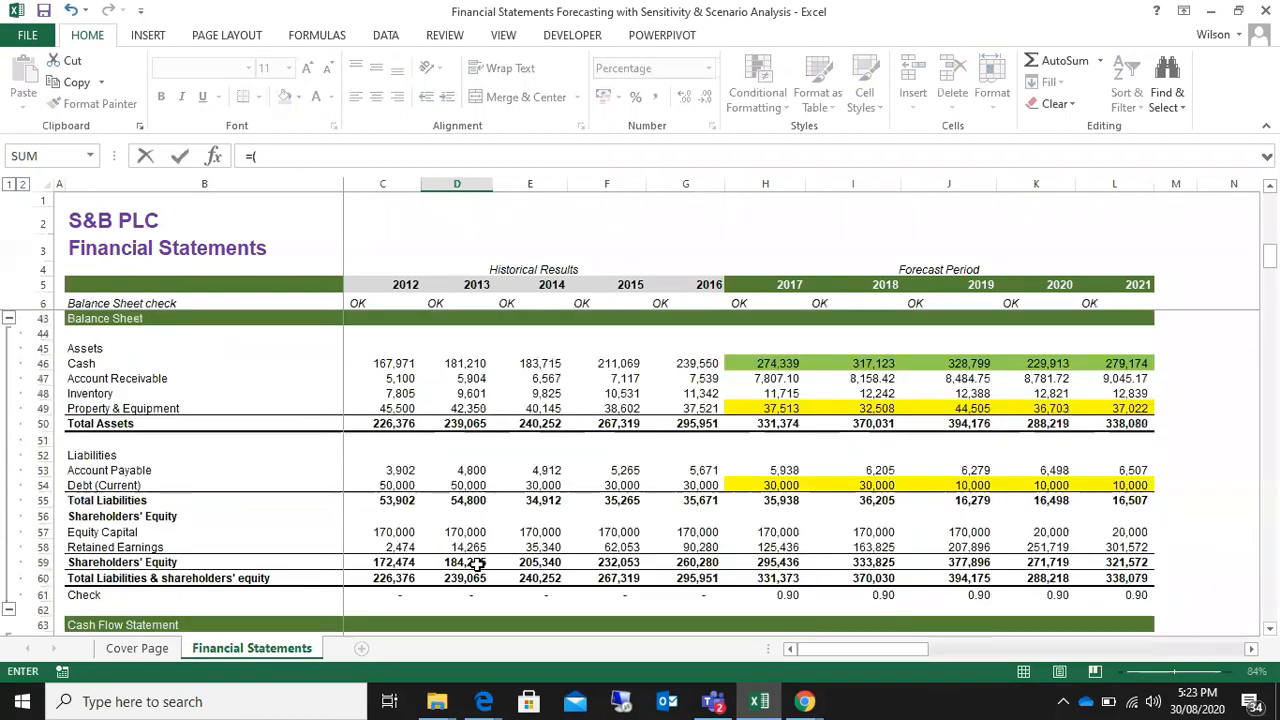
pyautogui.scroll(-1, 478, 566)
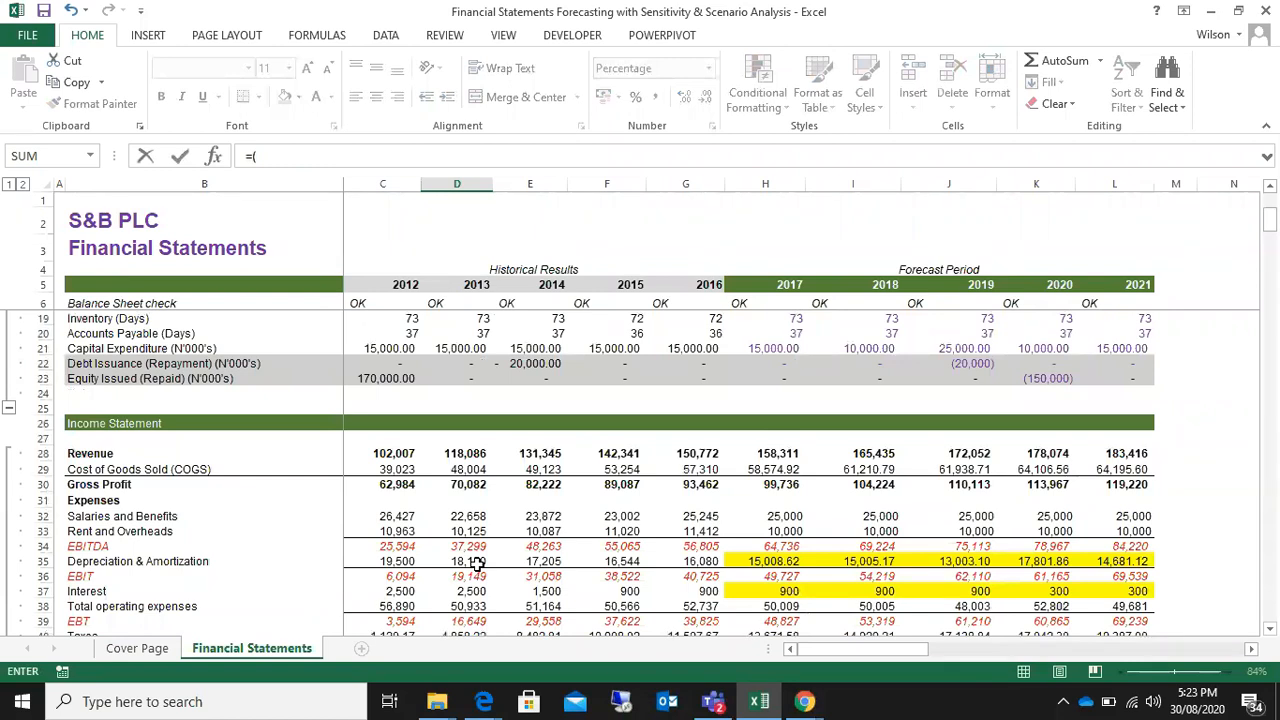
pyautogui.click(467, 547)
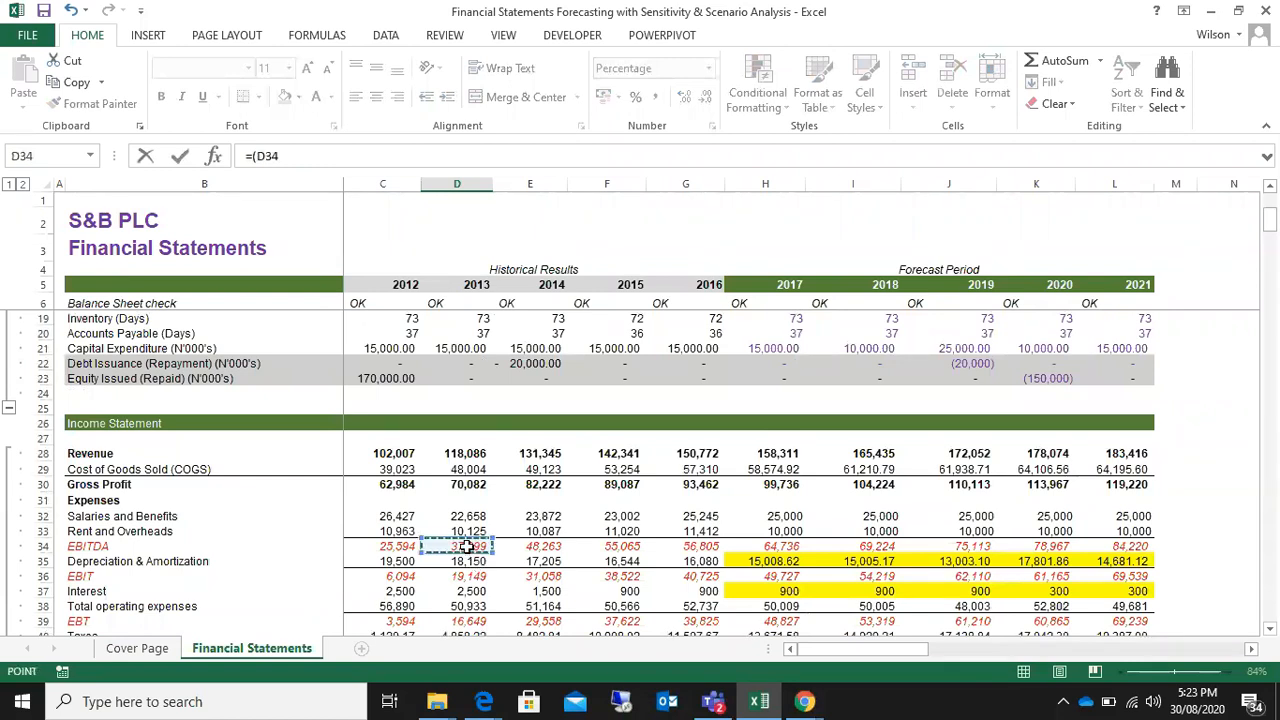
pyautogui.write('-')
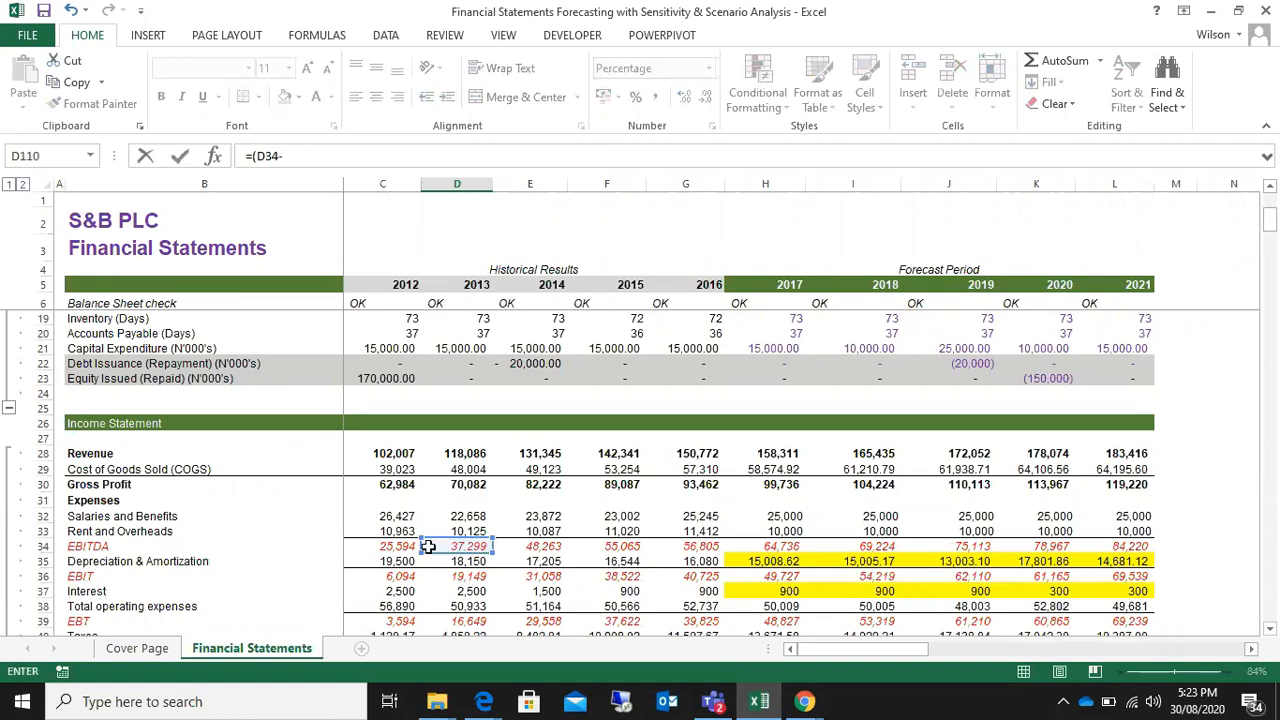
pyautogui.click(393, 547)
pyautogui.write(')')
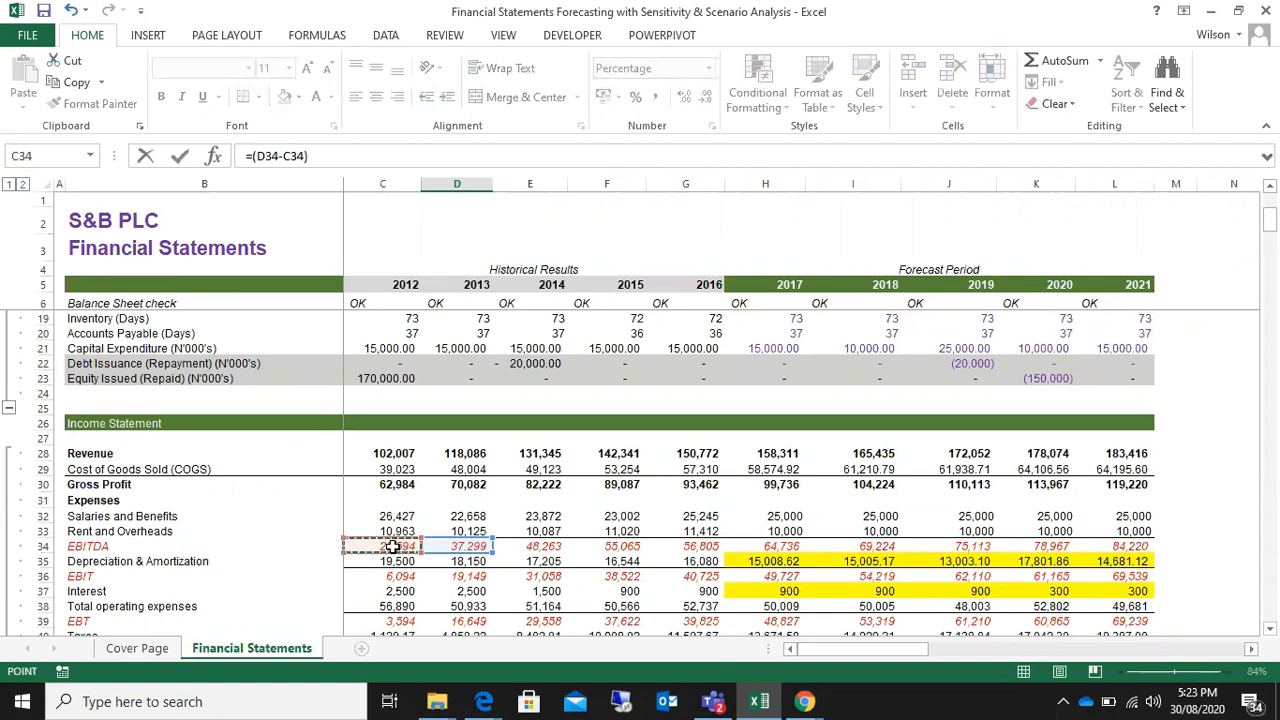
pyautogui.write('/')
pyautogui.click(393, 547)
pyautogui.press('Return')
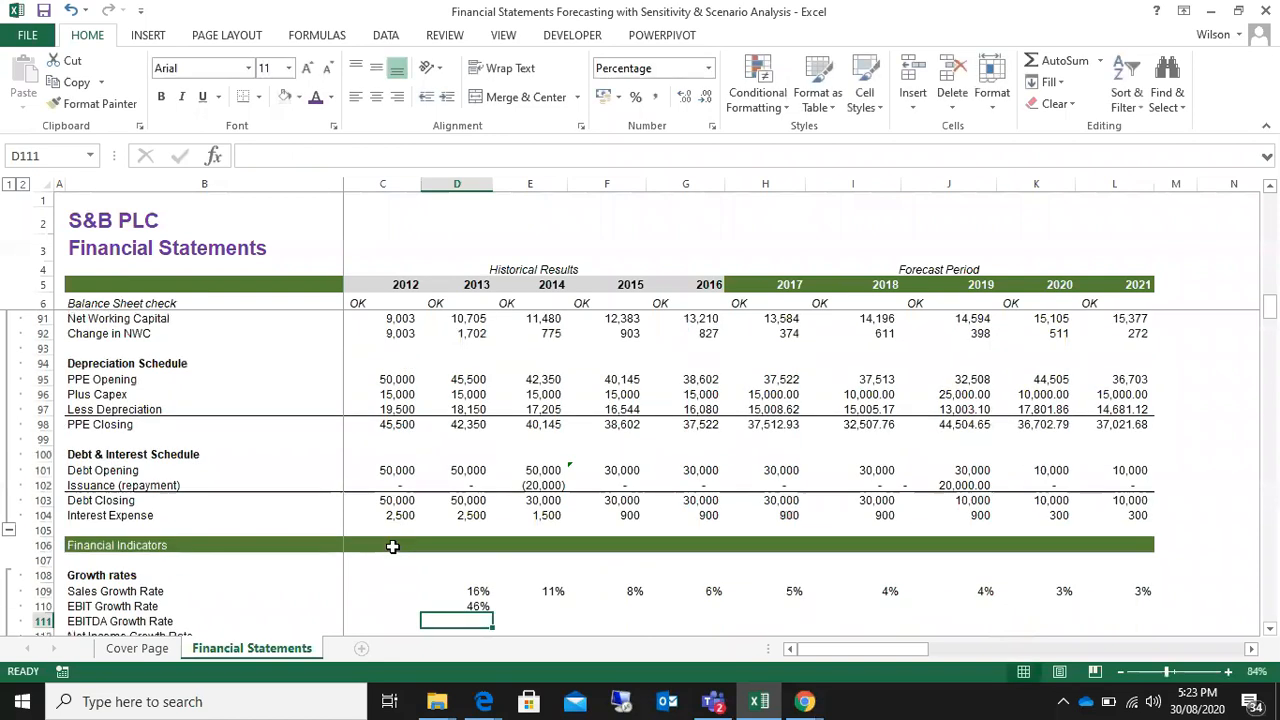
# Step: Rewrite the 2013 EBIT Growth Rate in D110 as =(D36-C36)/C36 so it refers to the EBIT row
pyautogui.click(453, 605)
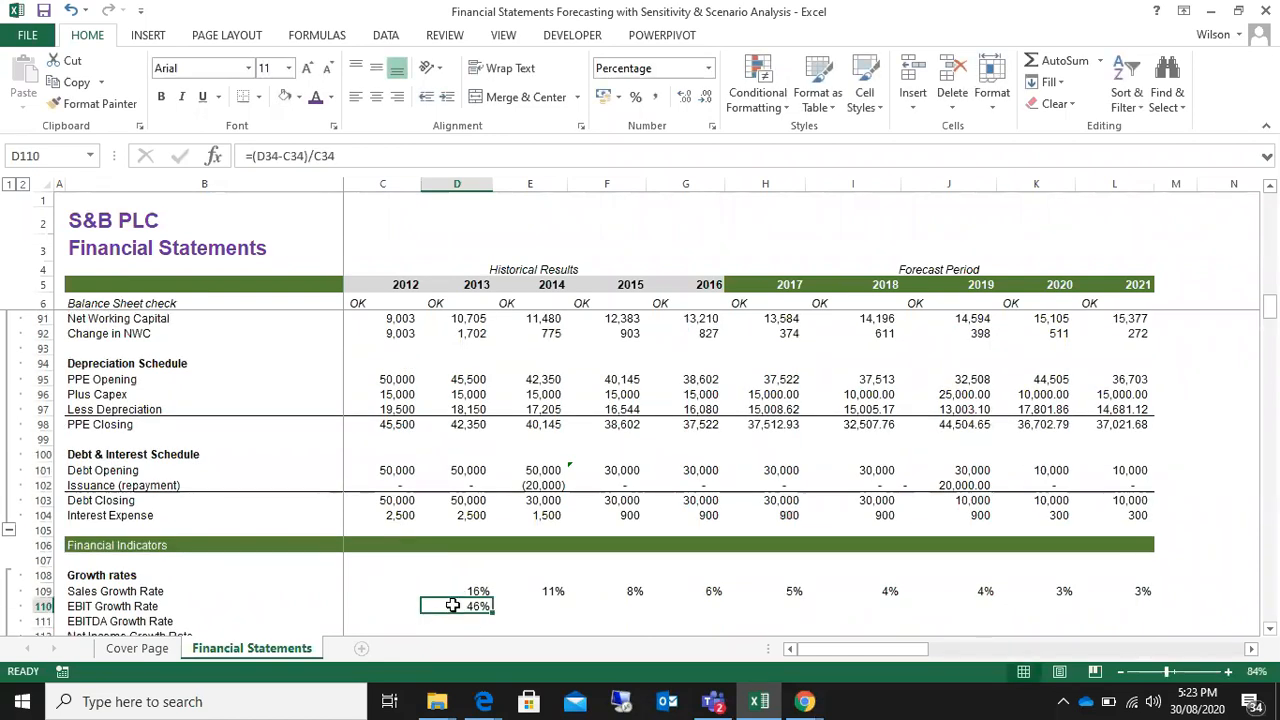
pyautogui.write('=(')
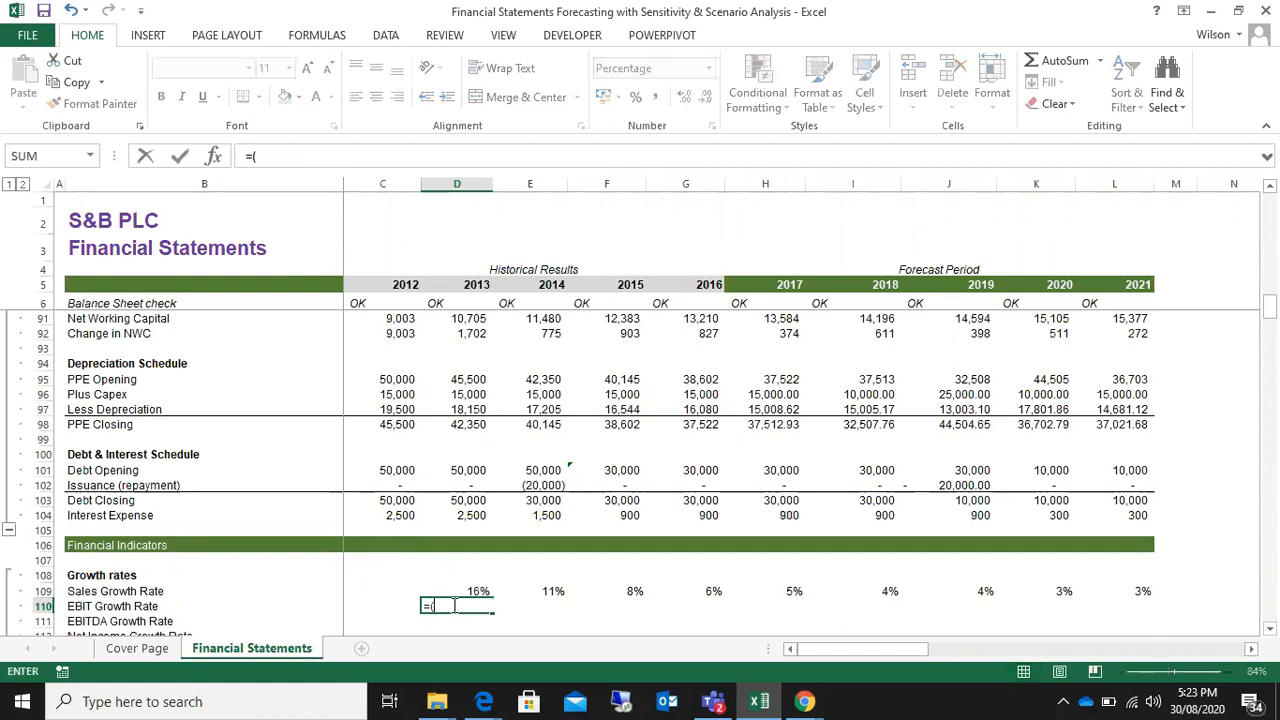
pyautogui.scroll(18, 455, 605)
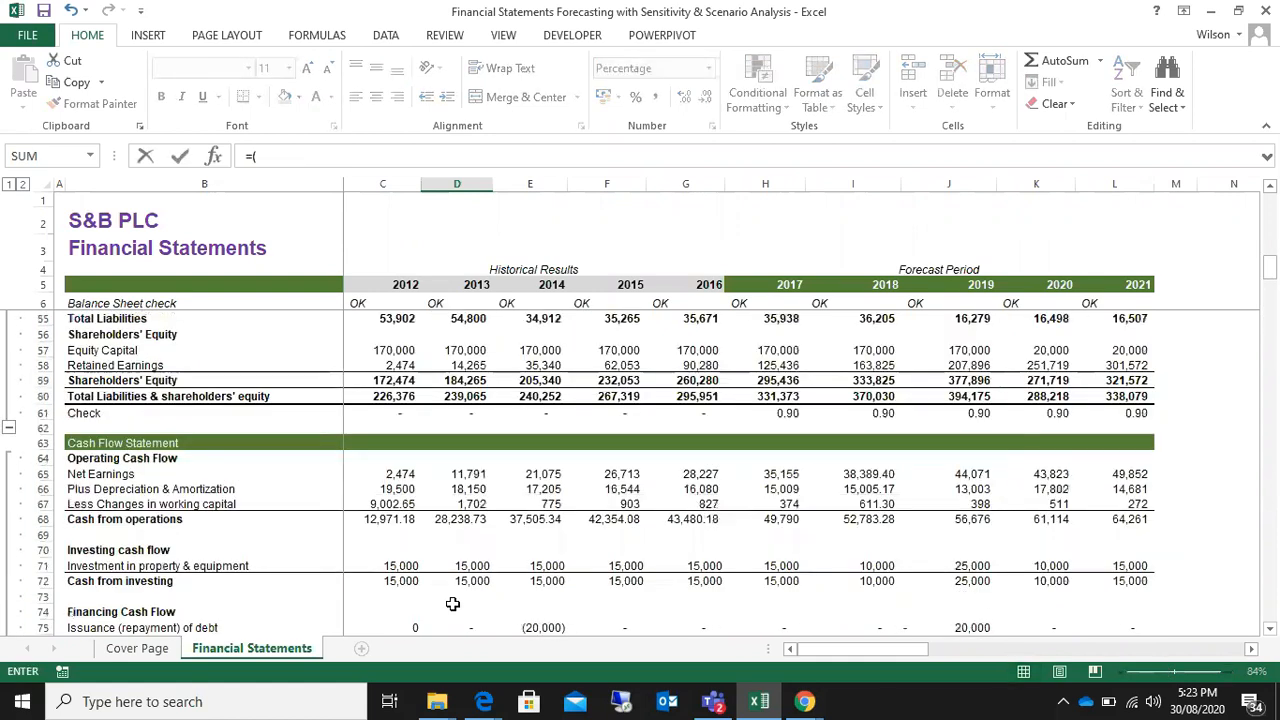
pyautogui.scroll(3, 453, 605)
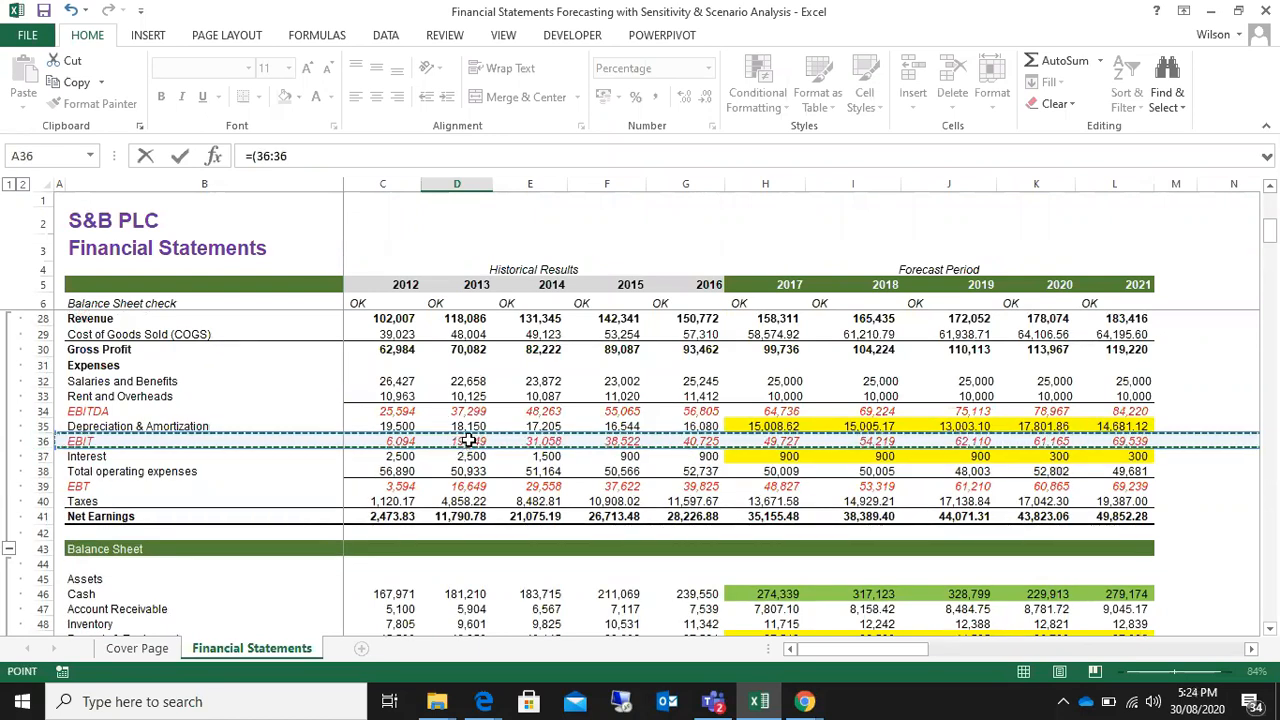
pyautogui.click(468, 440)
pyautogui.write('-')
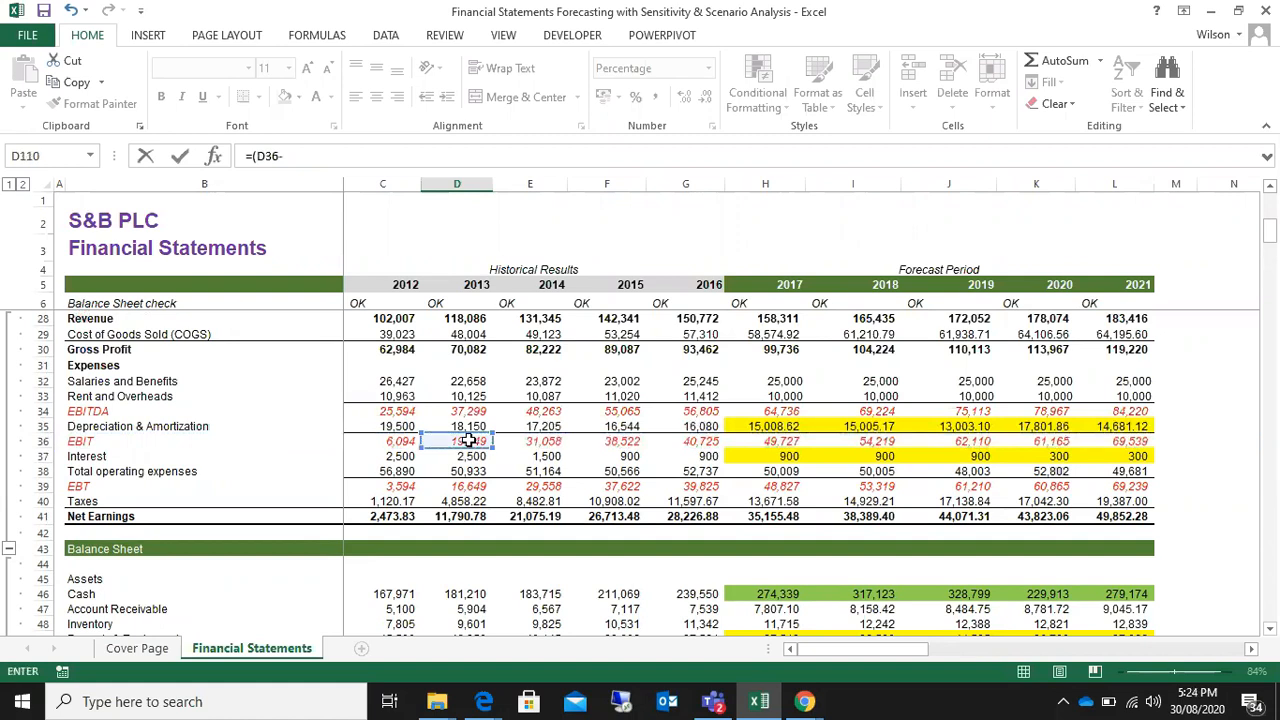
pyautogui.click(397, 440)
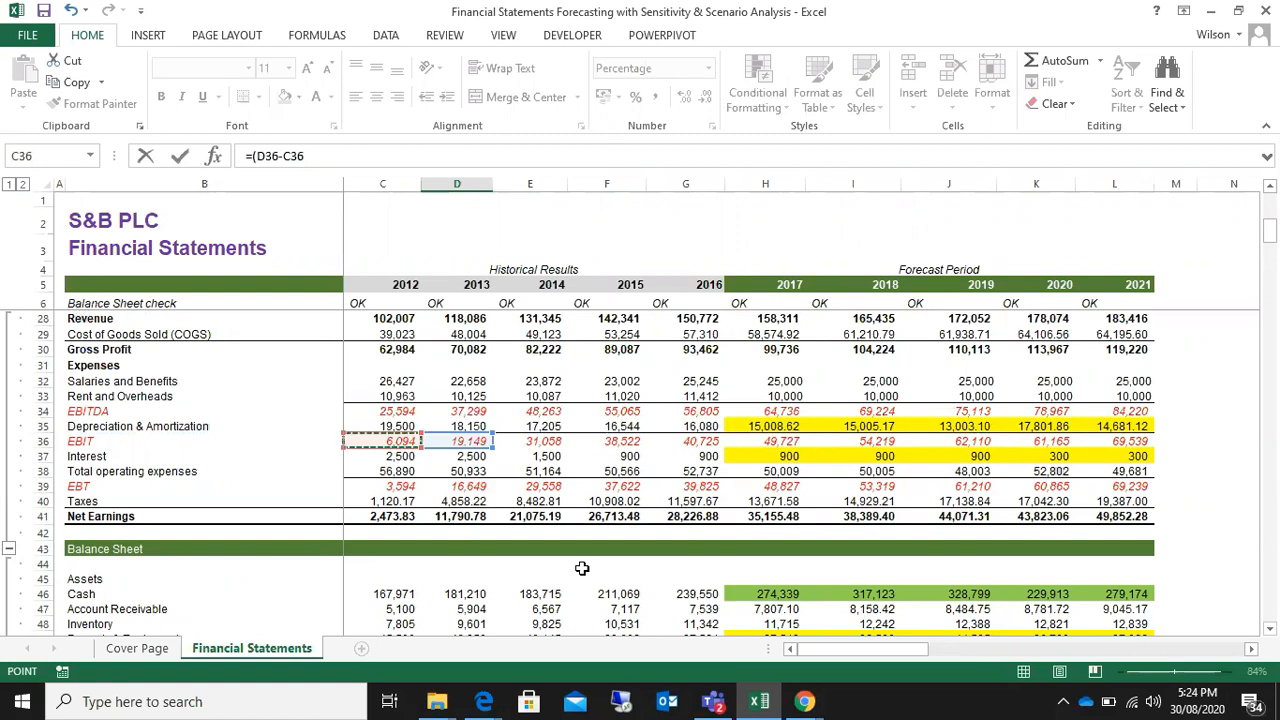
pyautogui.write(')/')
pyautogui.click(384, 440)
pyautogui.press('Return')
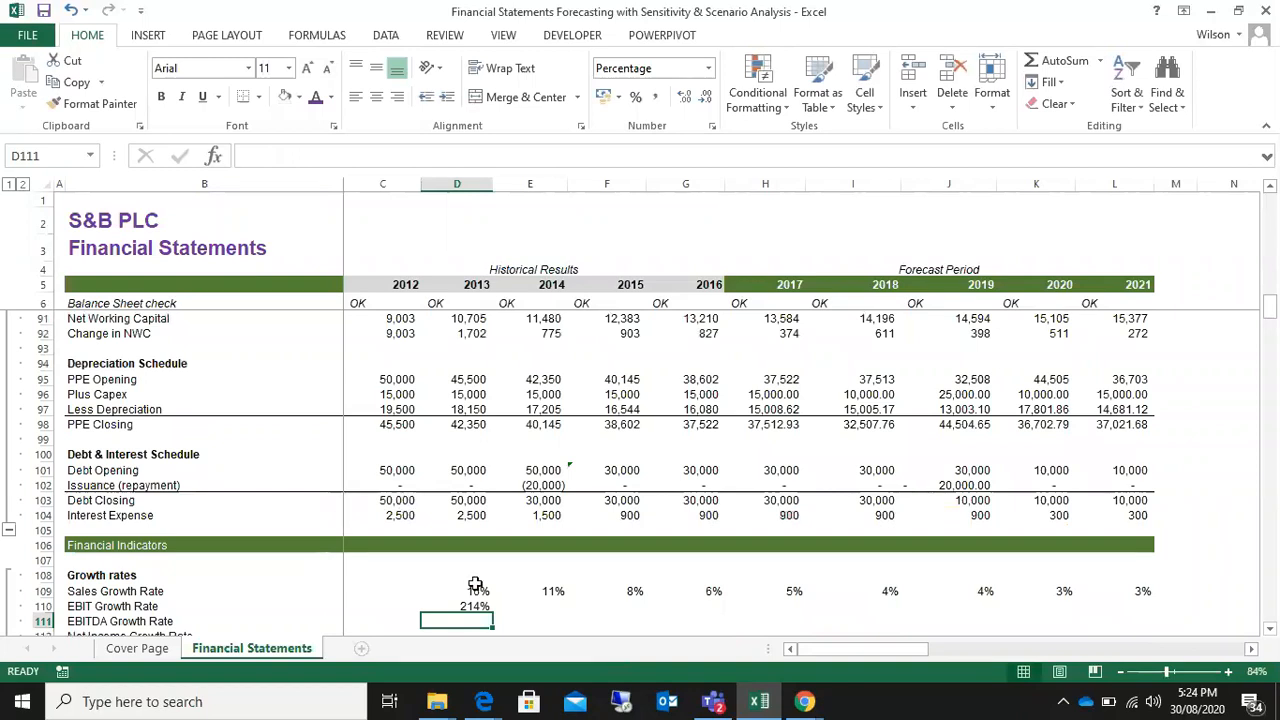
# Step: Fill the EBIT Growth Rate formula from D110 across the row through 2021 in column L
pyautogui.scroll(10, 475, 585)
pyautogui.scroll(-8, 475, 585)
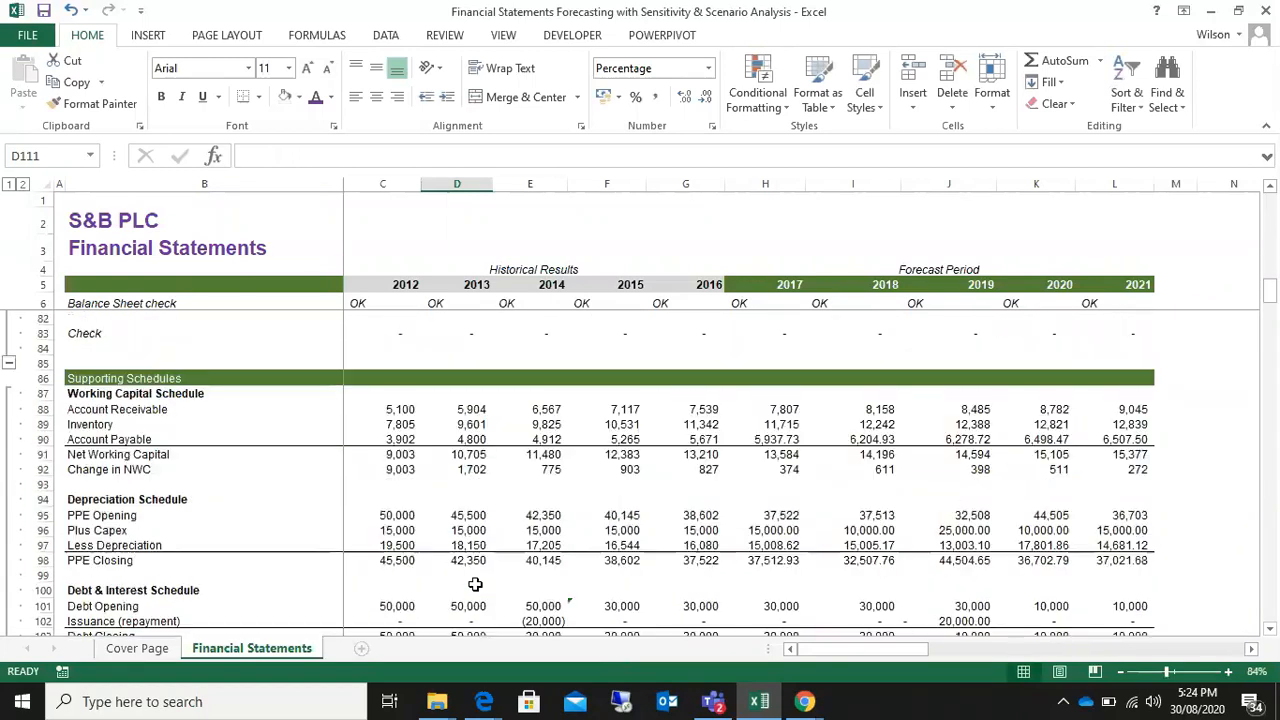
pyautogui.scroll(-3, 475, 585)
pyautogui.click(468, 562)
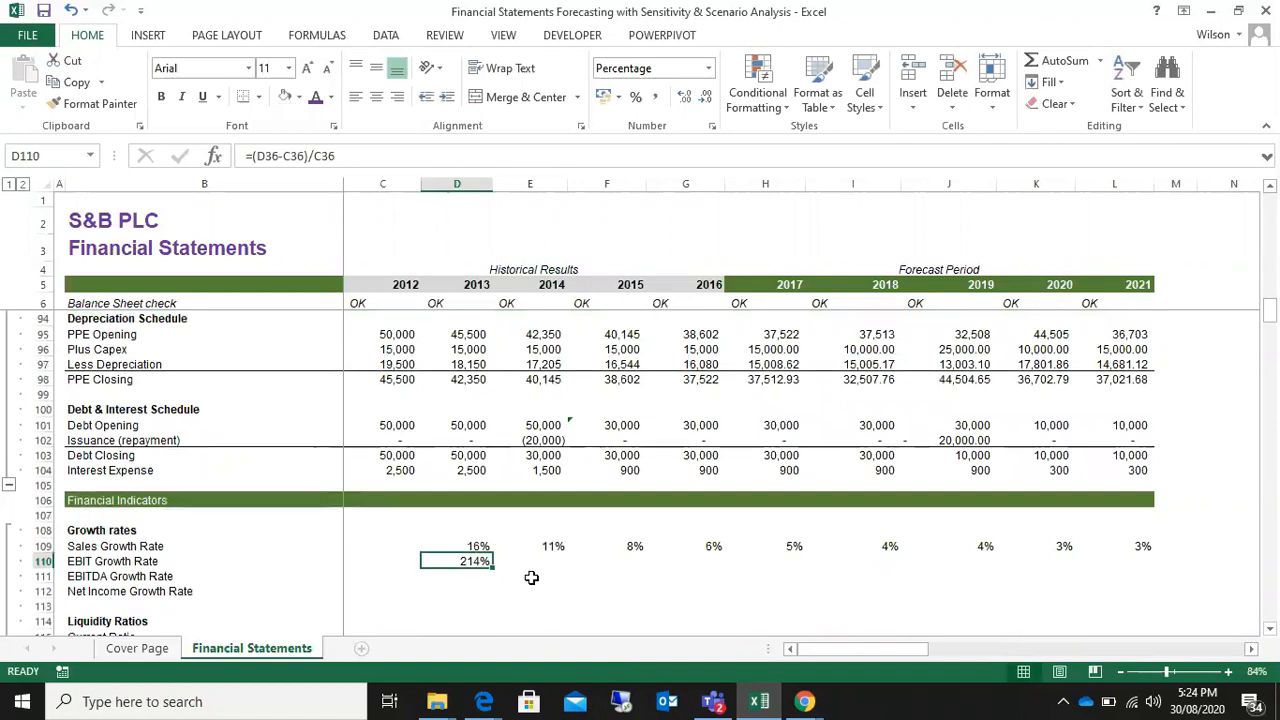
pyautogui.moveTo(493, 567); pyautogui.dragTo(1157, 568)
pyautogui.click(949, 601)
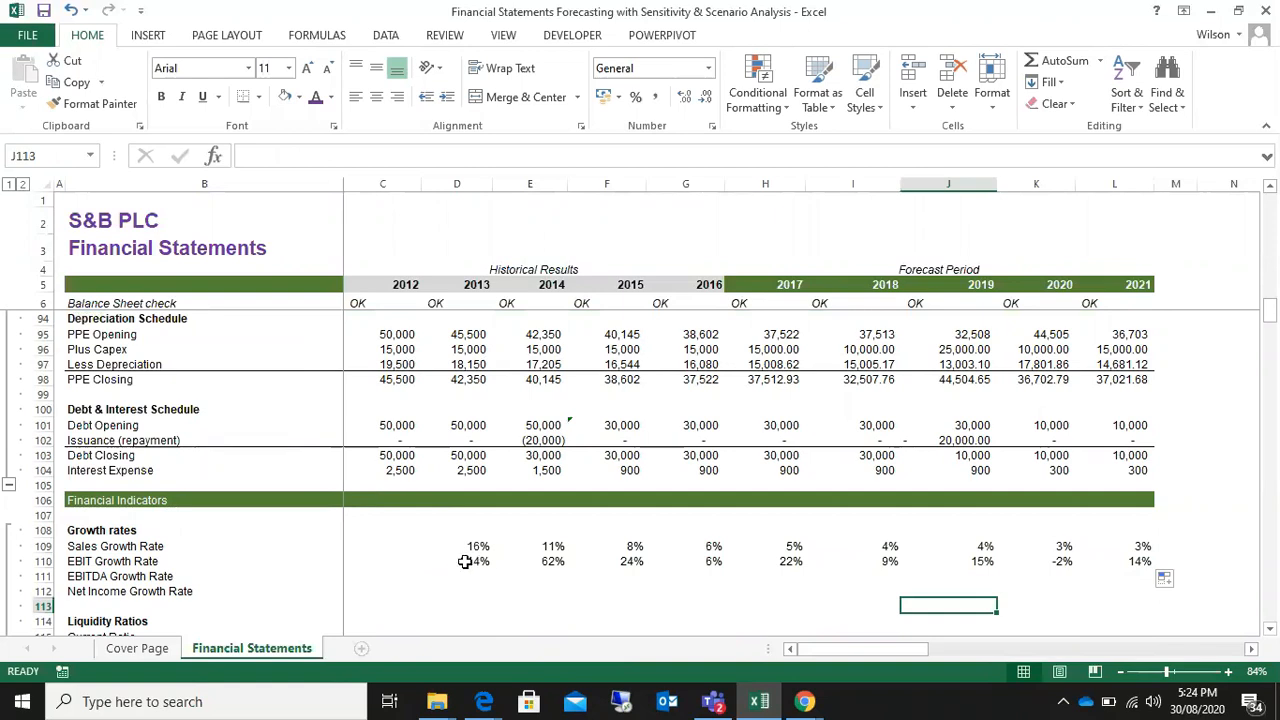
# Step: Examine the EBIT Growth Rate formulas and results for 2013 through 2016 in D110 to G110
pyautogui.click(465, 562)
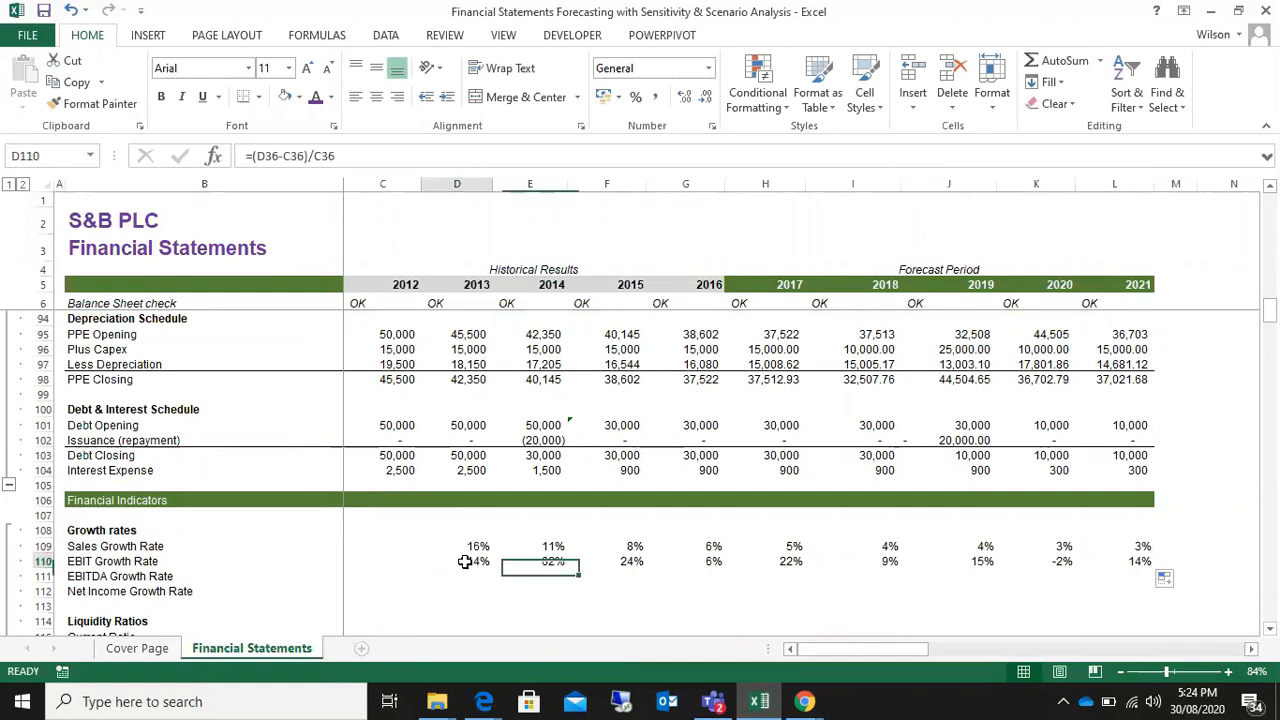
pyautogui.click(552, 562)
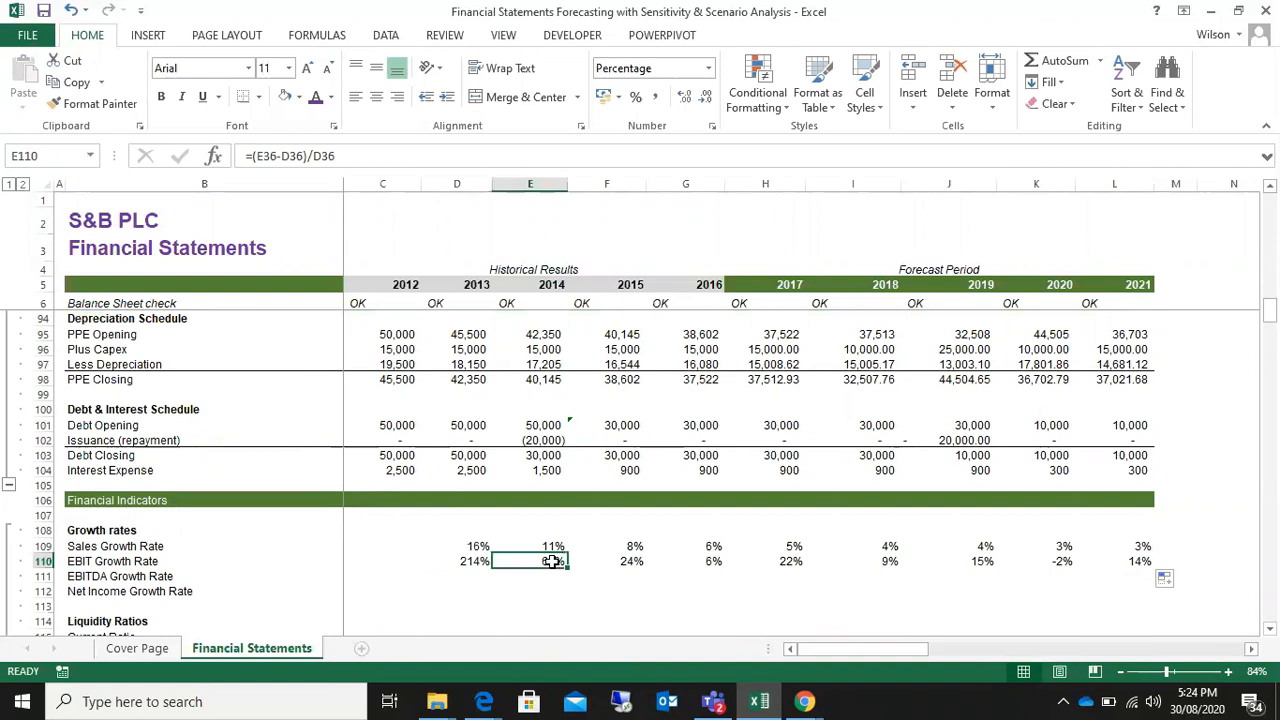
pyautogui.click(623, 560)
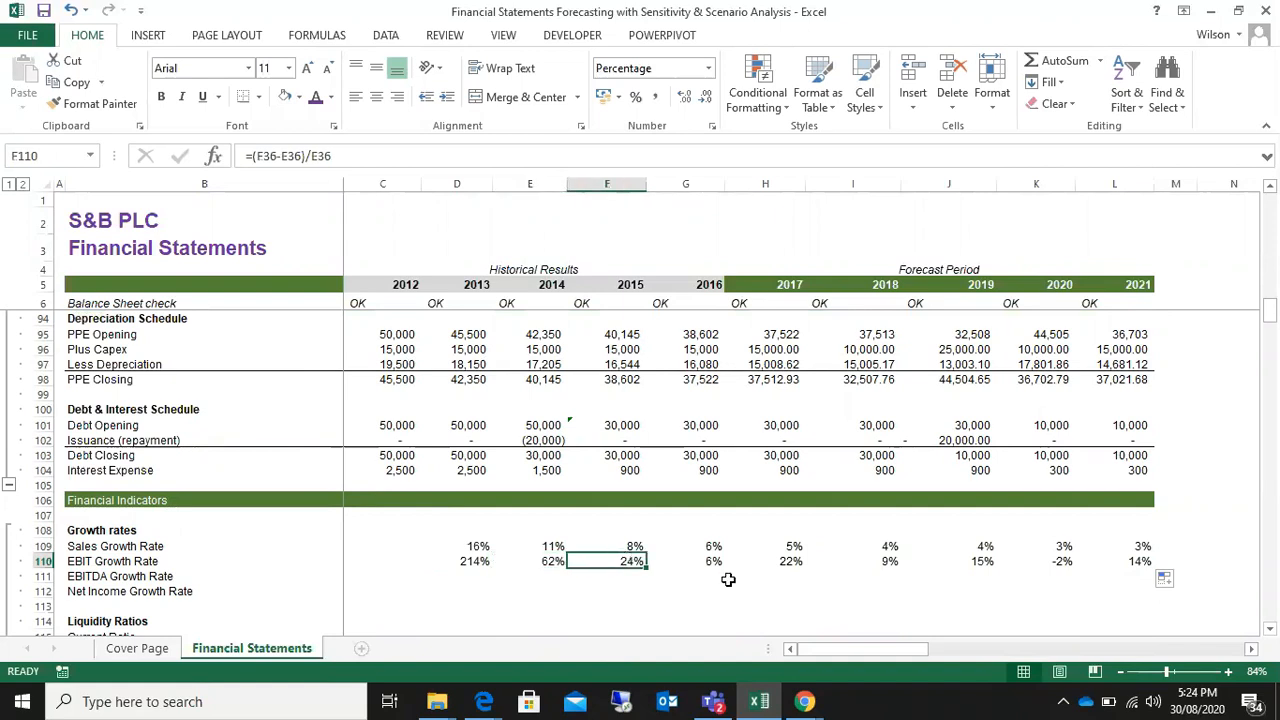
pyautogui.click(703, 561)
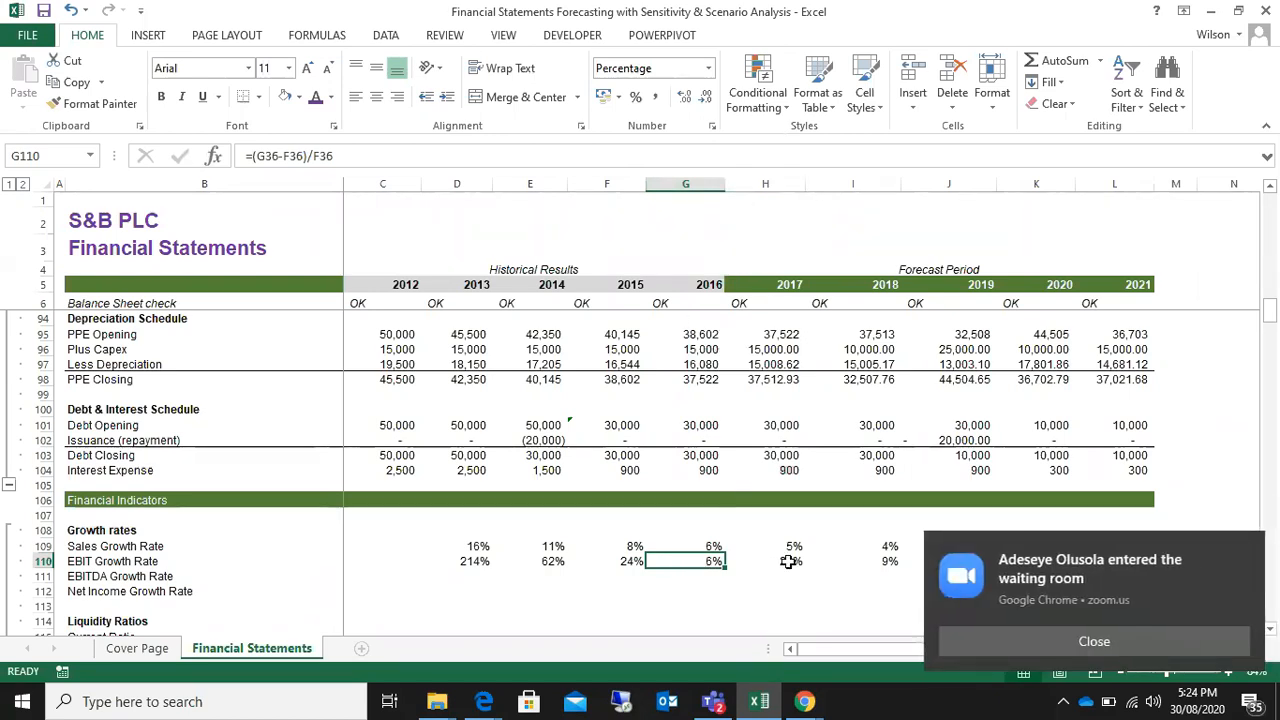
# Step: Admit both waiting-room guests in the Zoom meeting in Chrome and return to the Excel workbook
pyautogui.moveTo(805, 703)
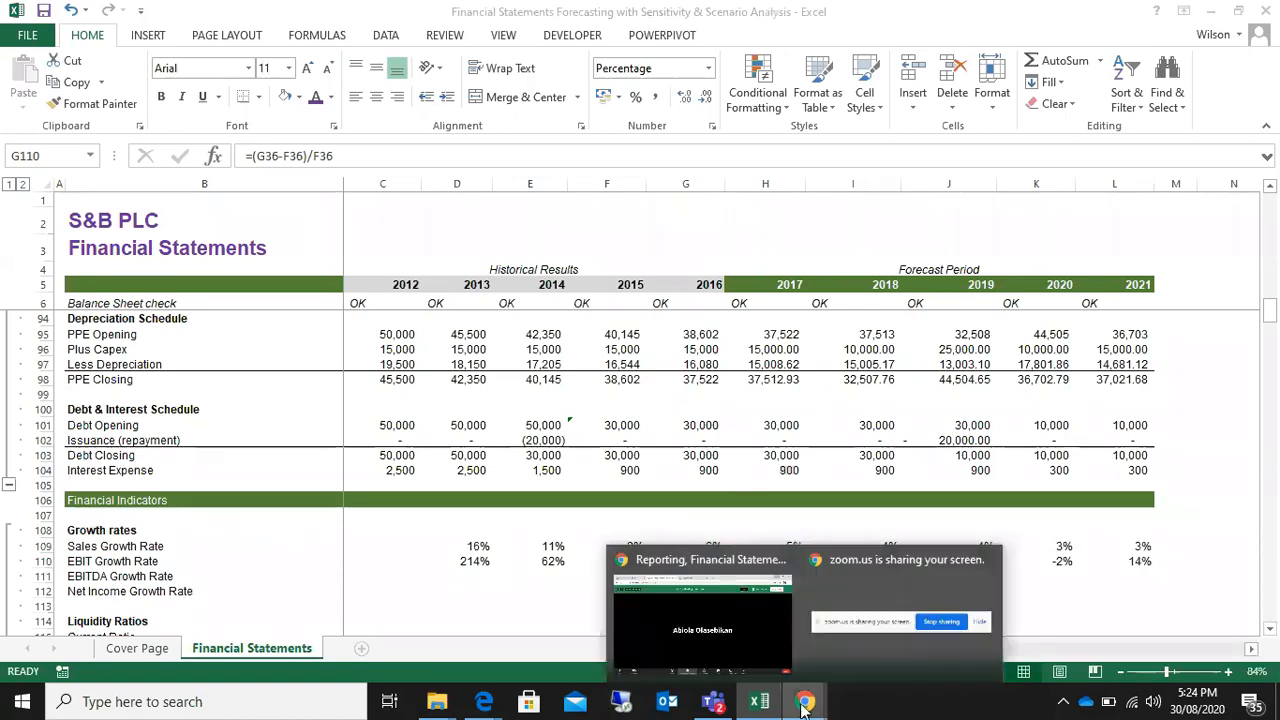
pyautogui.click(734, 647)
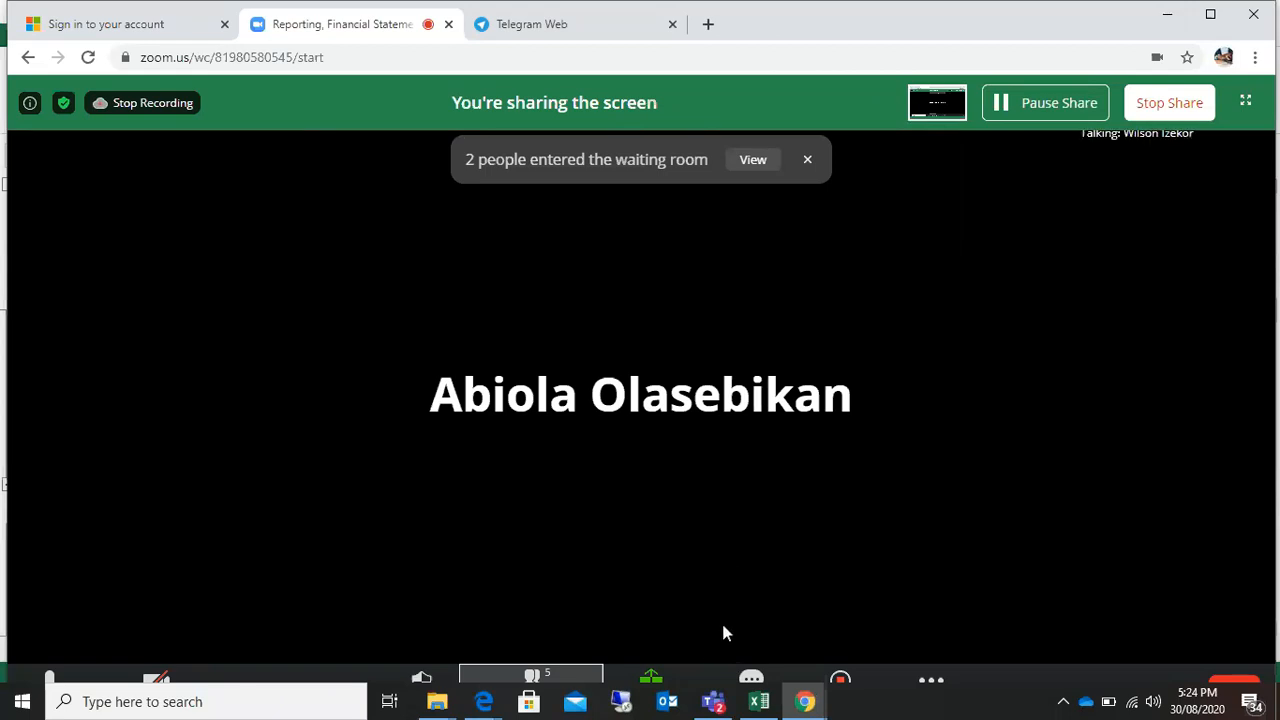
pyautogui.click(753, 160)
pyautogui.click(1180, 164)
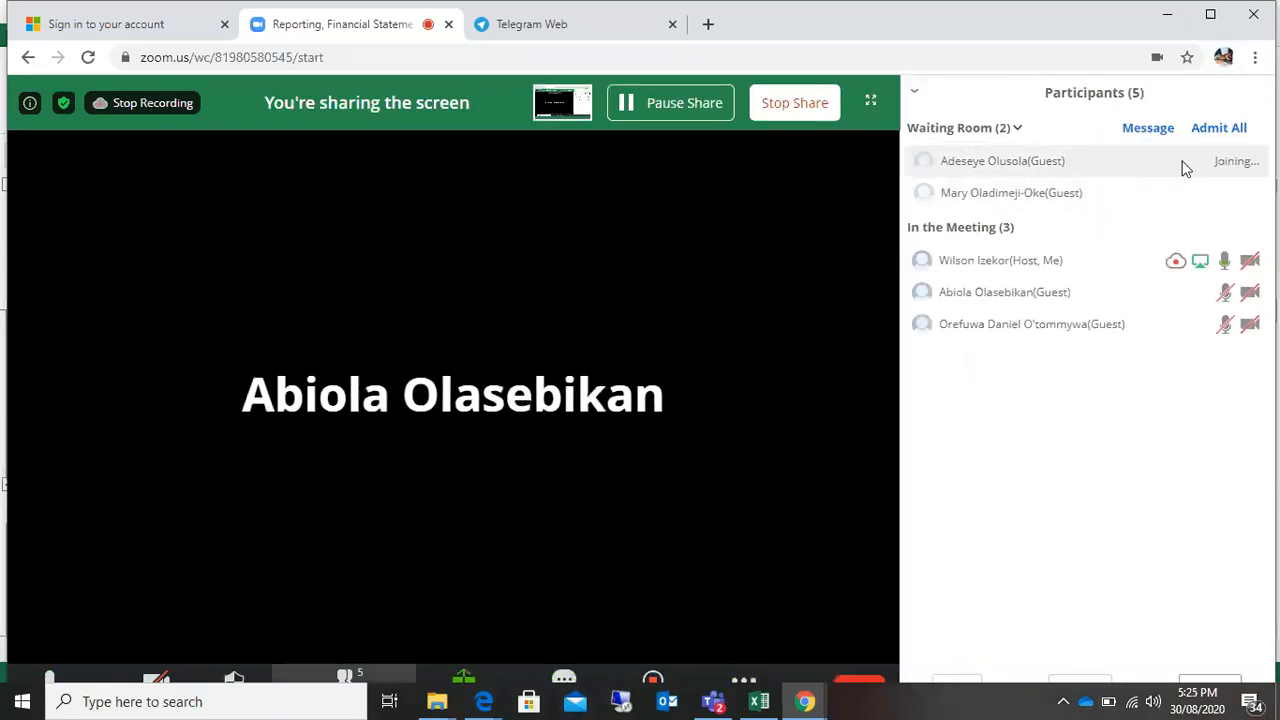
pyautogui.click(1180, 193)
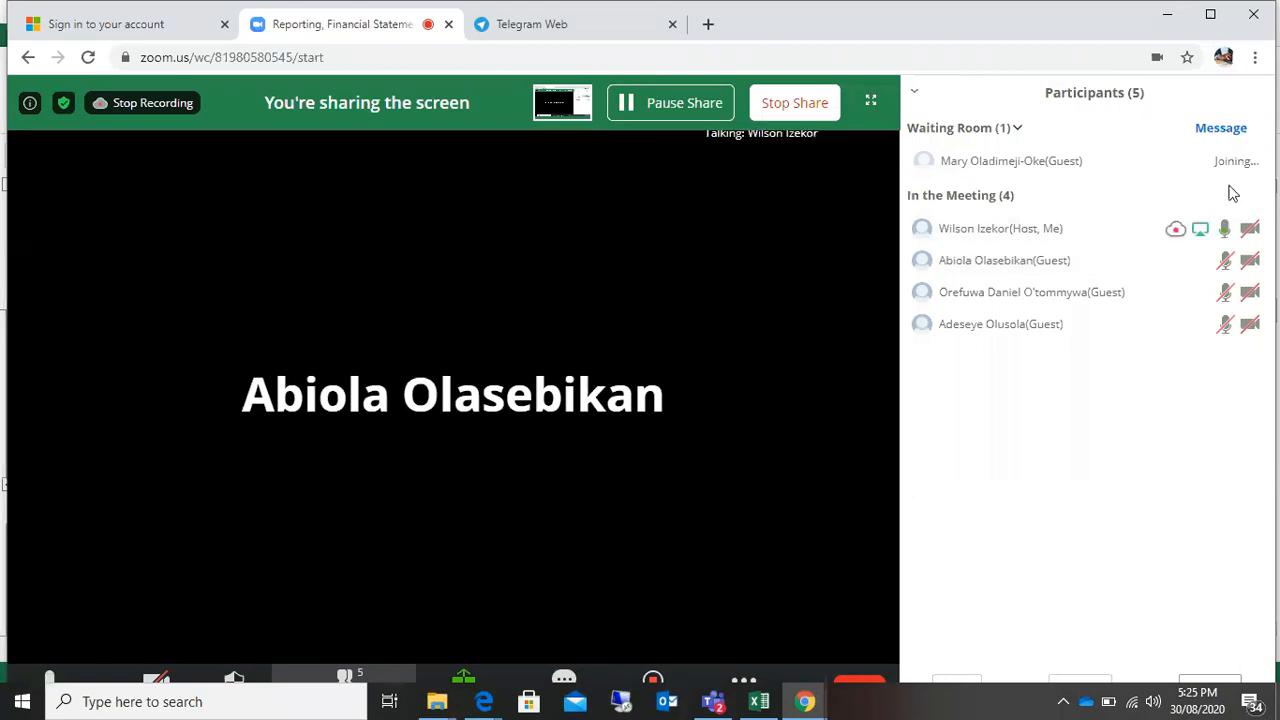
pyautogui.click(760, 704)
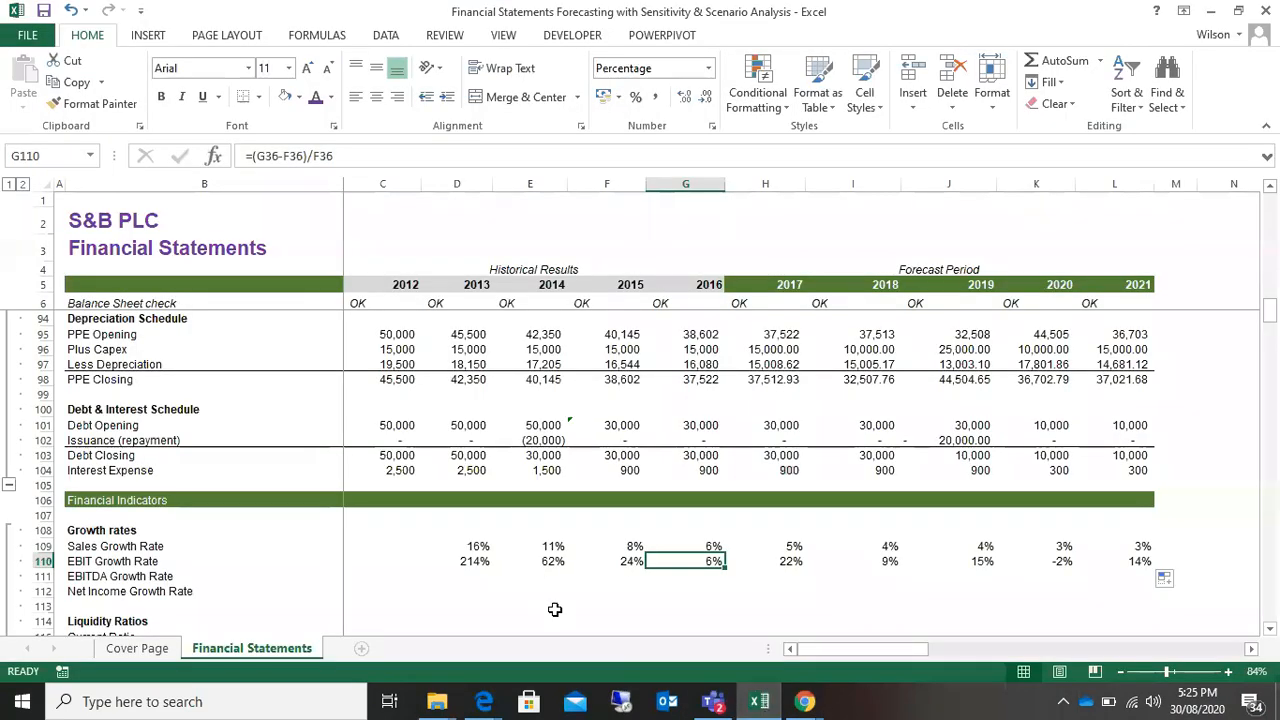
# Step: Compare the 2013 Sales Growth Rate in D109 with the EBIT Growth Rate in D110 and the EBIT growth through 2017
pyautogui.click(470, 561)
pyautogui.click(462, 546)
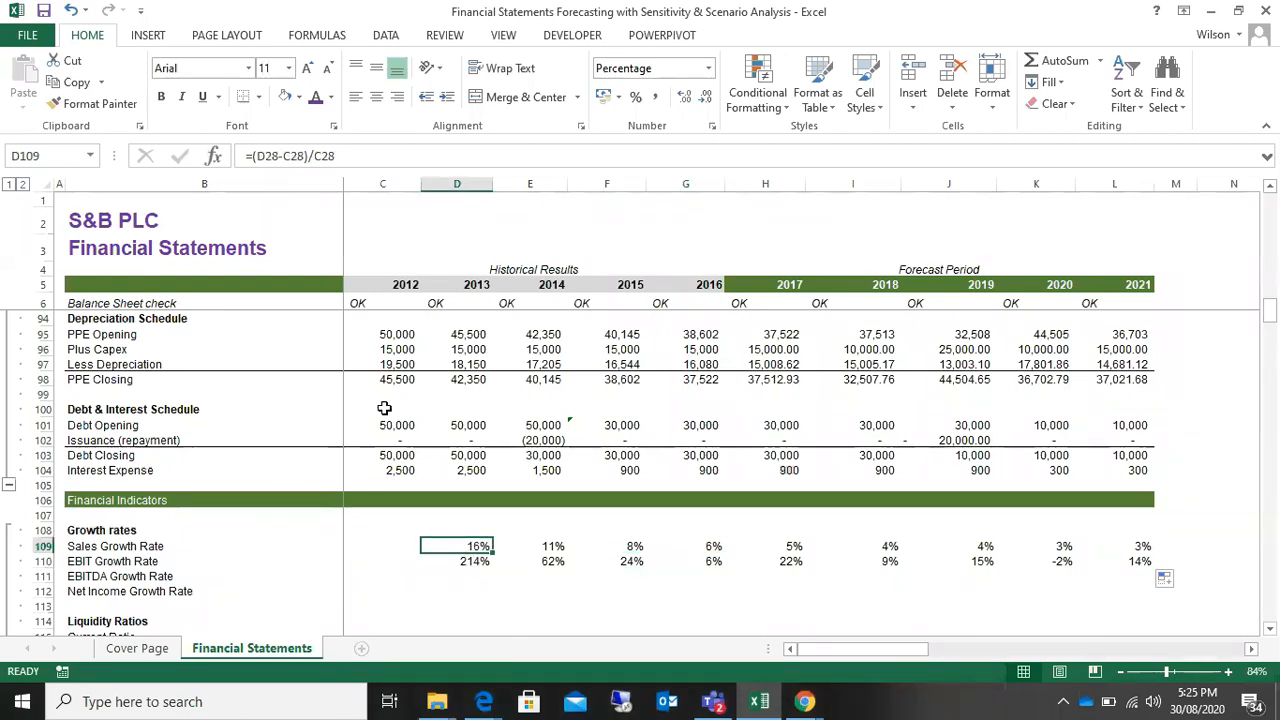
pyautogui.click(474, 563)
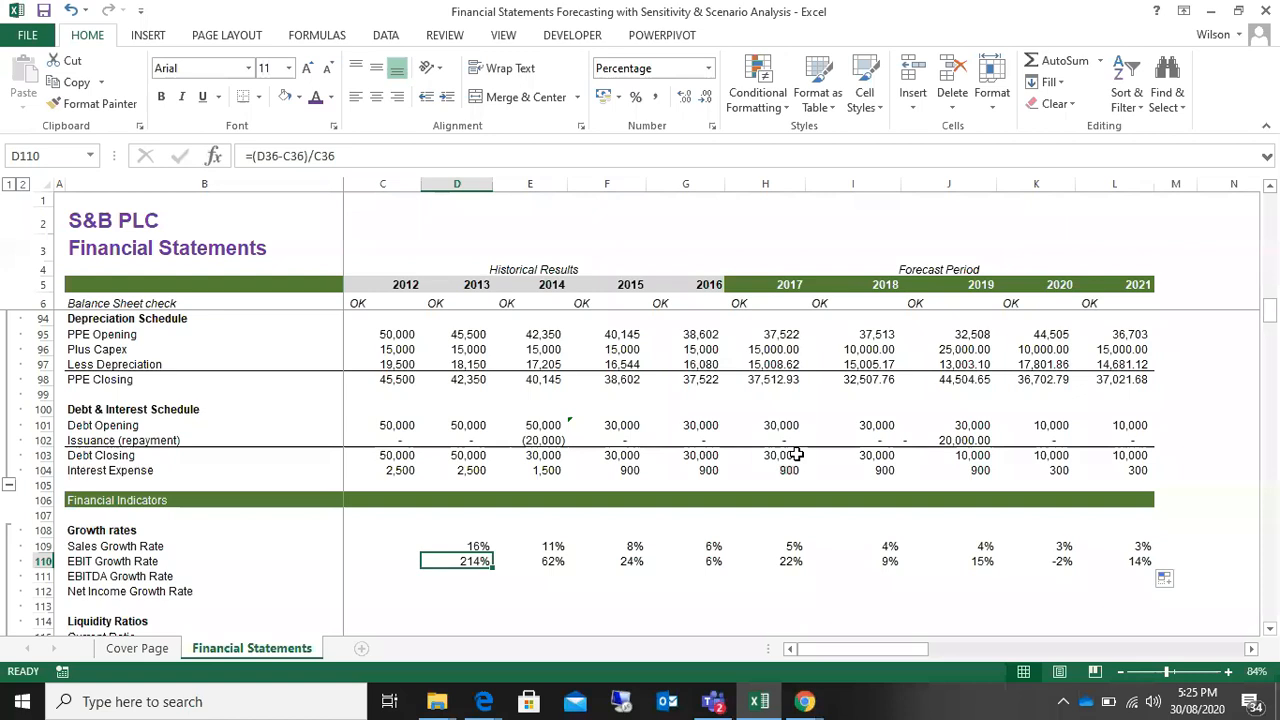
pyautogui.click(443, 579)
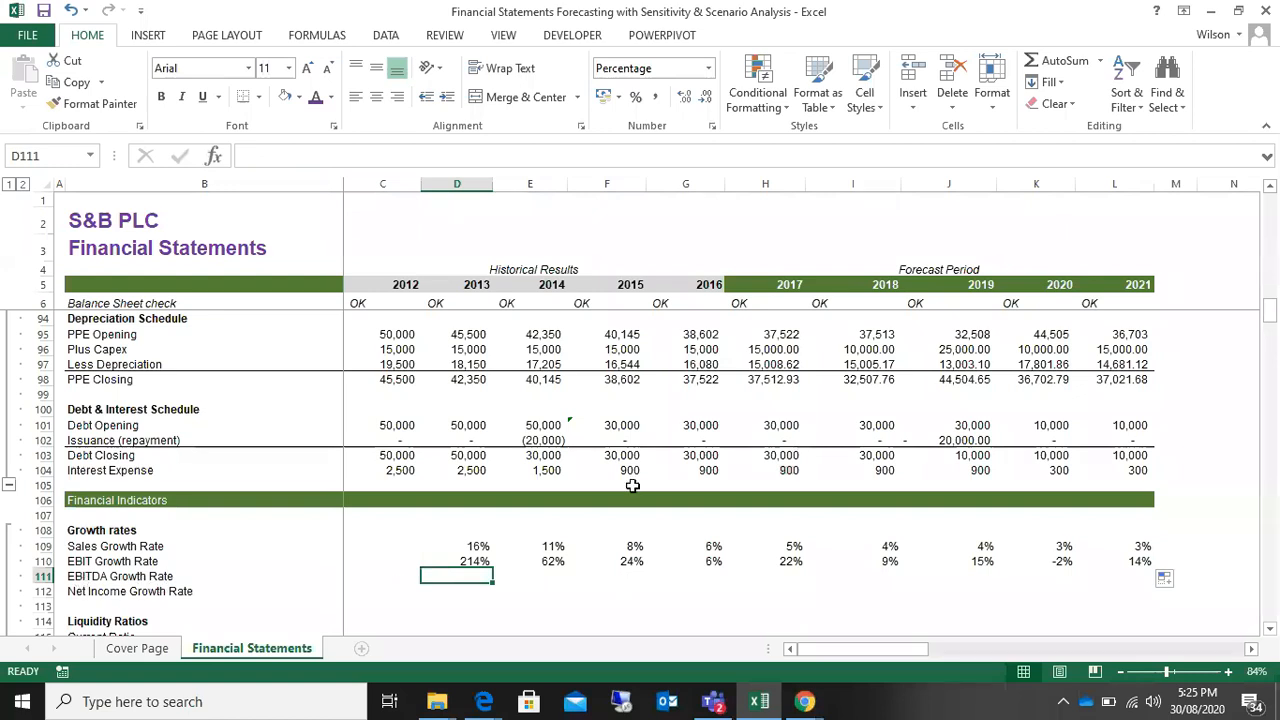
pyautogui.moveTo(470, 561); pyautogui.dragTo(785, 561)
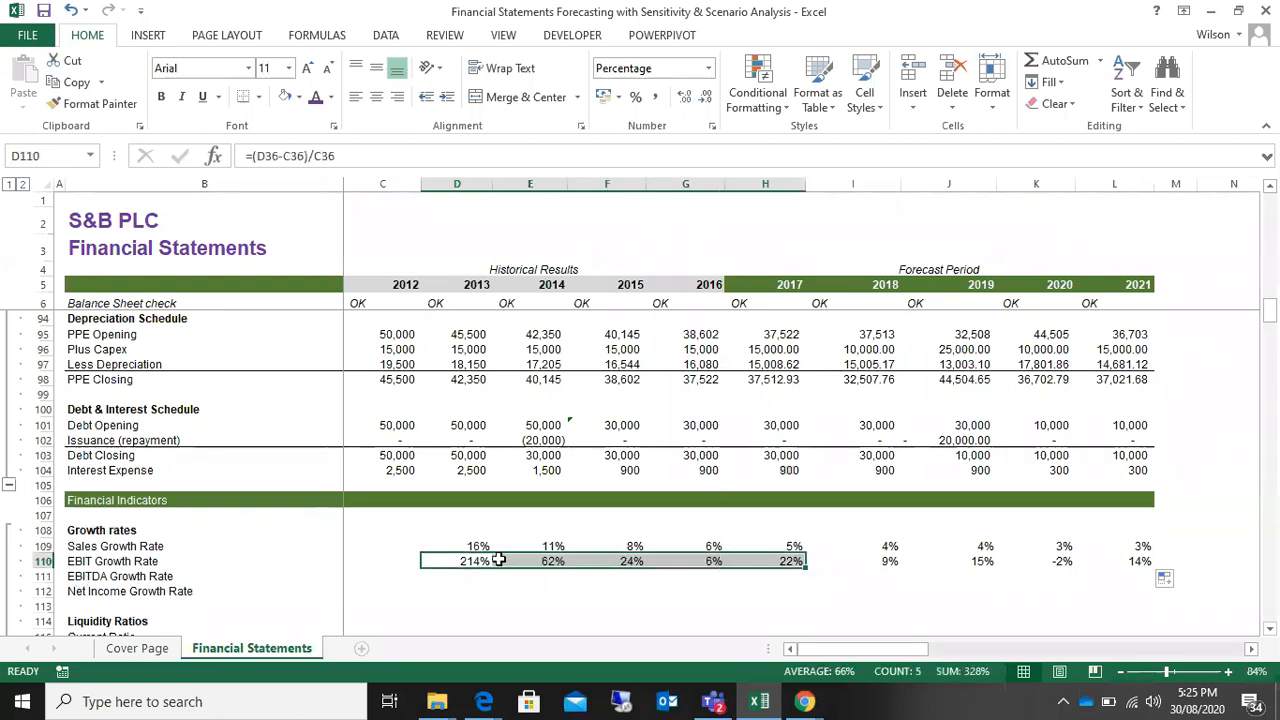
pyautogui.click(467, 562)
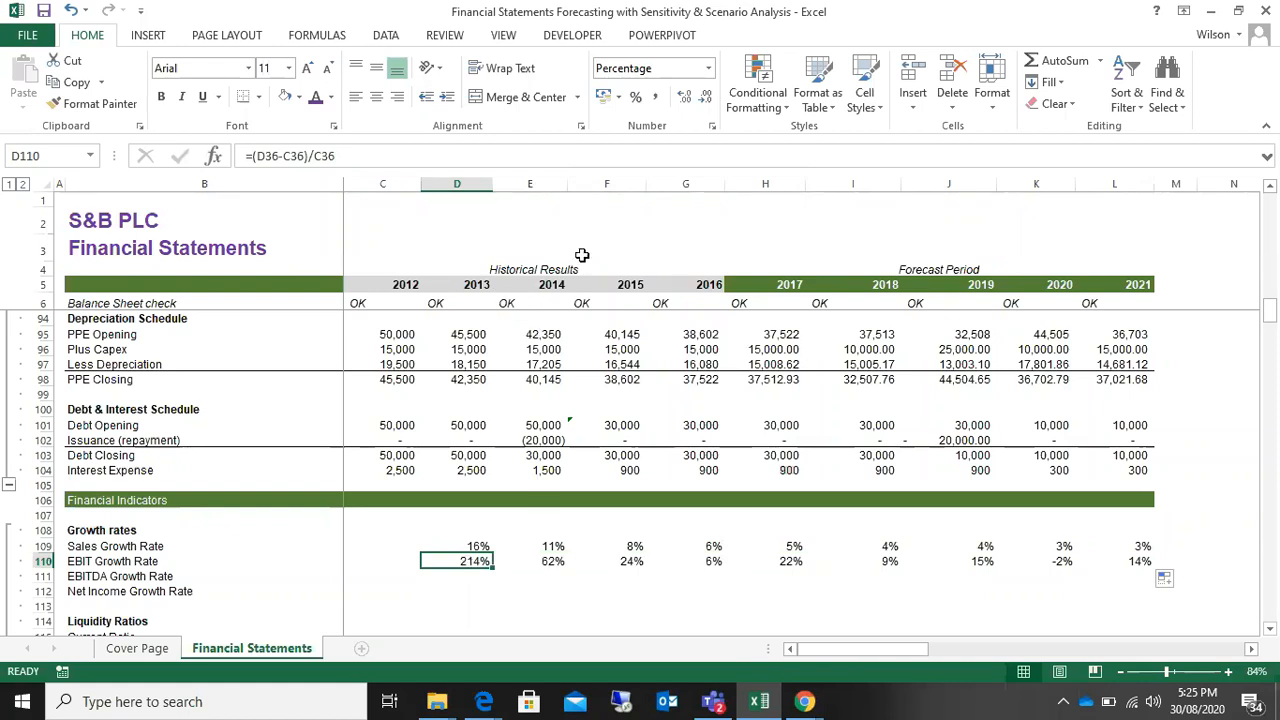
# Step: Examine the EBIT Growth Rate formulas year by year from 2014 to 2019 in E110 to J110
pyautogui.click(553, 558)
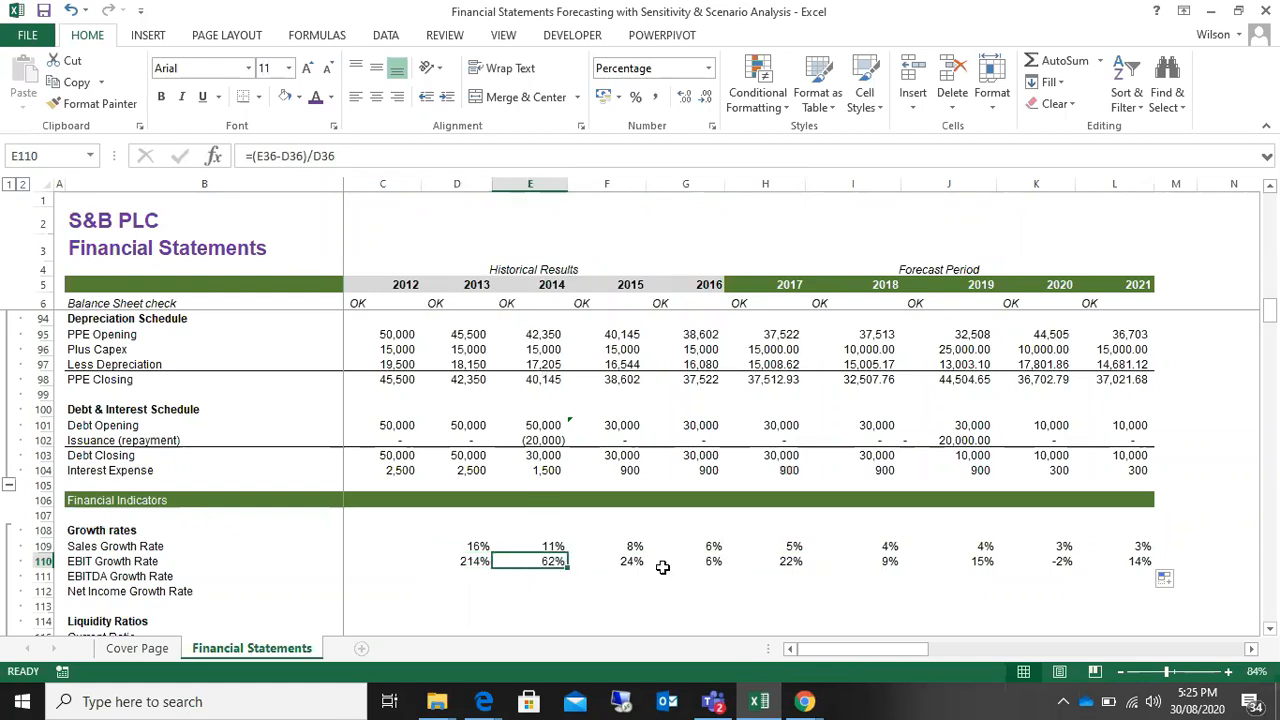
pyautogui.click(632, 563)
pyautogui.click(710, 563)
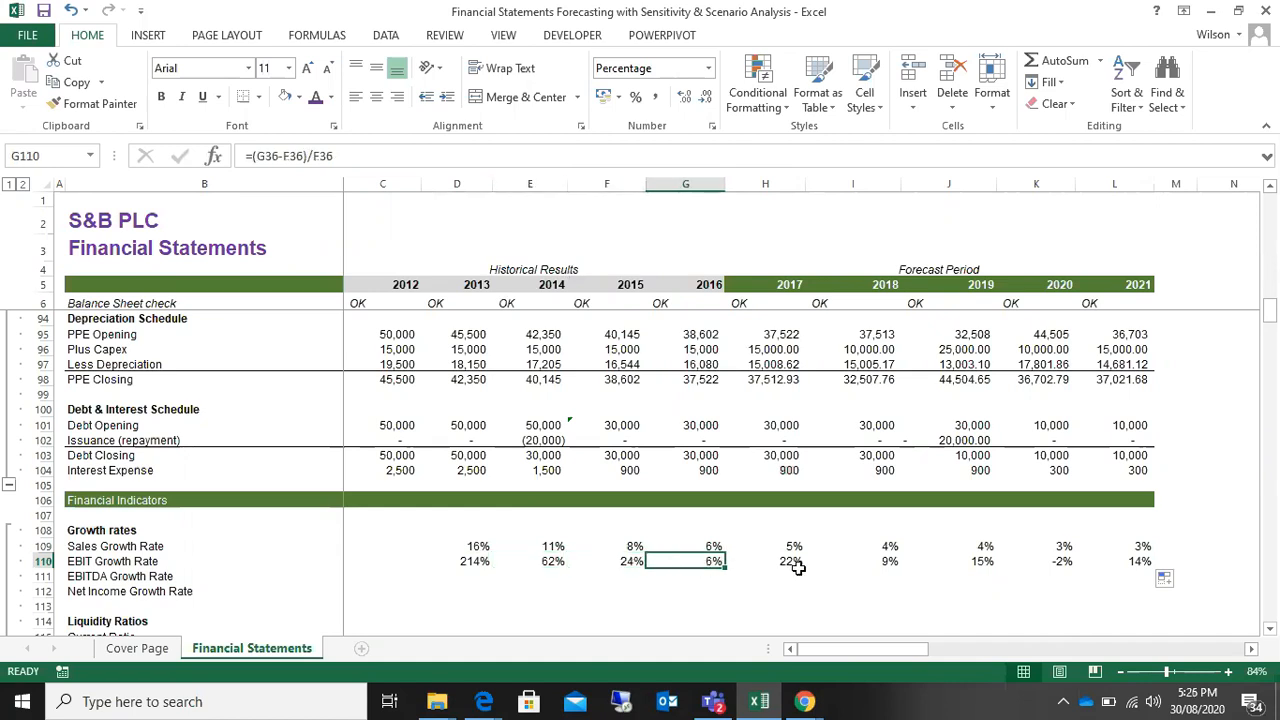
pyautogui.moveTo(790, 558); pyautogui.dragTo(790, 546)
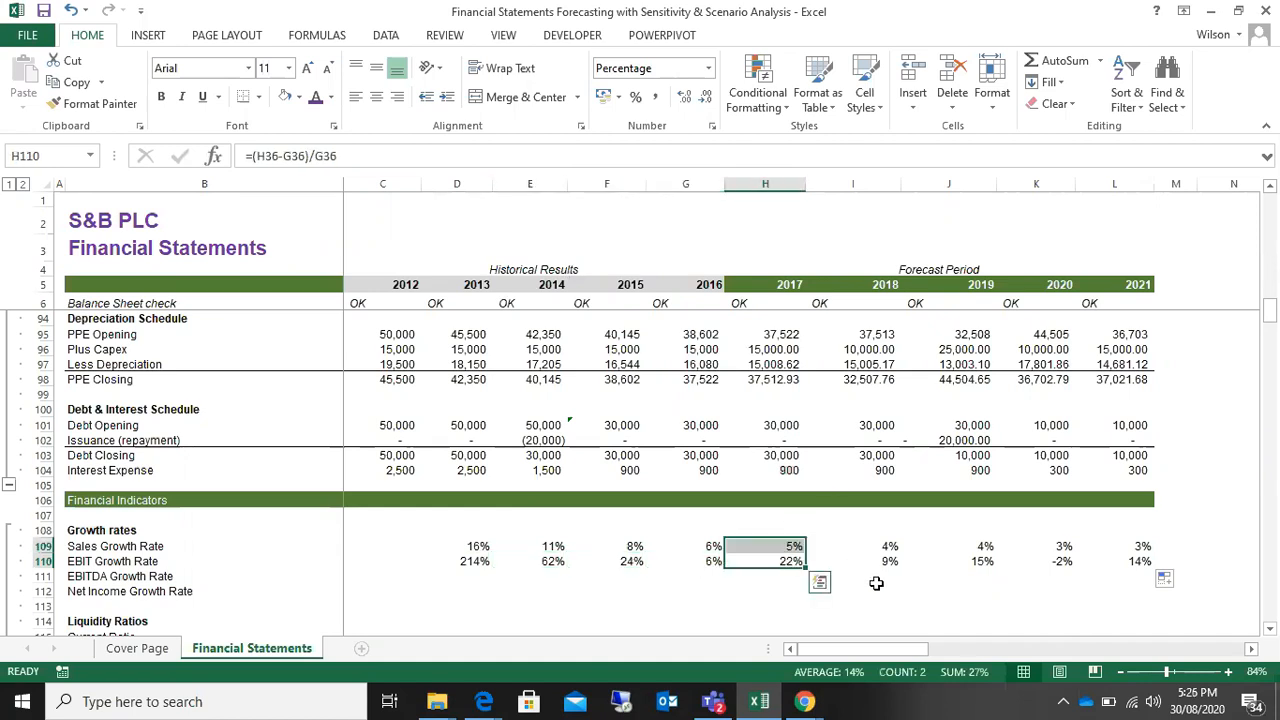
pyautogui.click(887, 563)
pyautogui.click(985, 563)
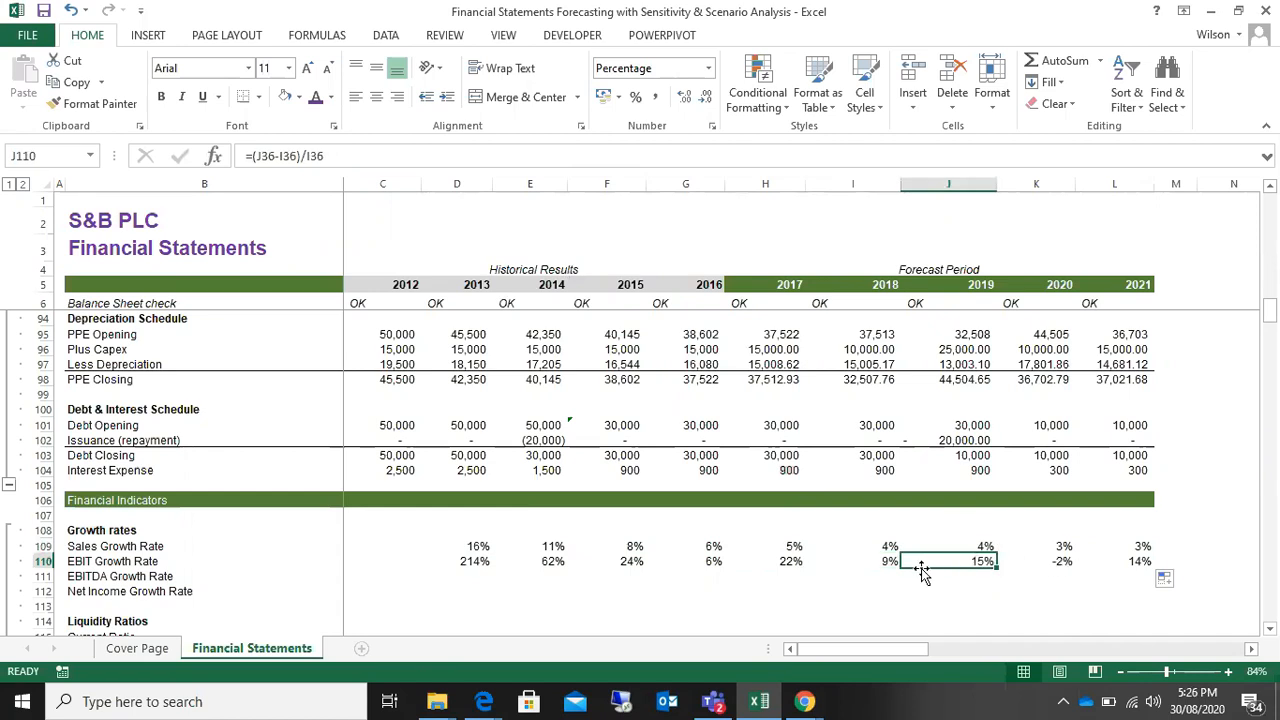
# Step: Trace the 2020 EBIT Growth Rate formula in K110 back to the 2019 and 2020 EBIT figures in row 36
pyautogui.click(1040, 562)
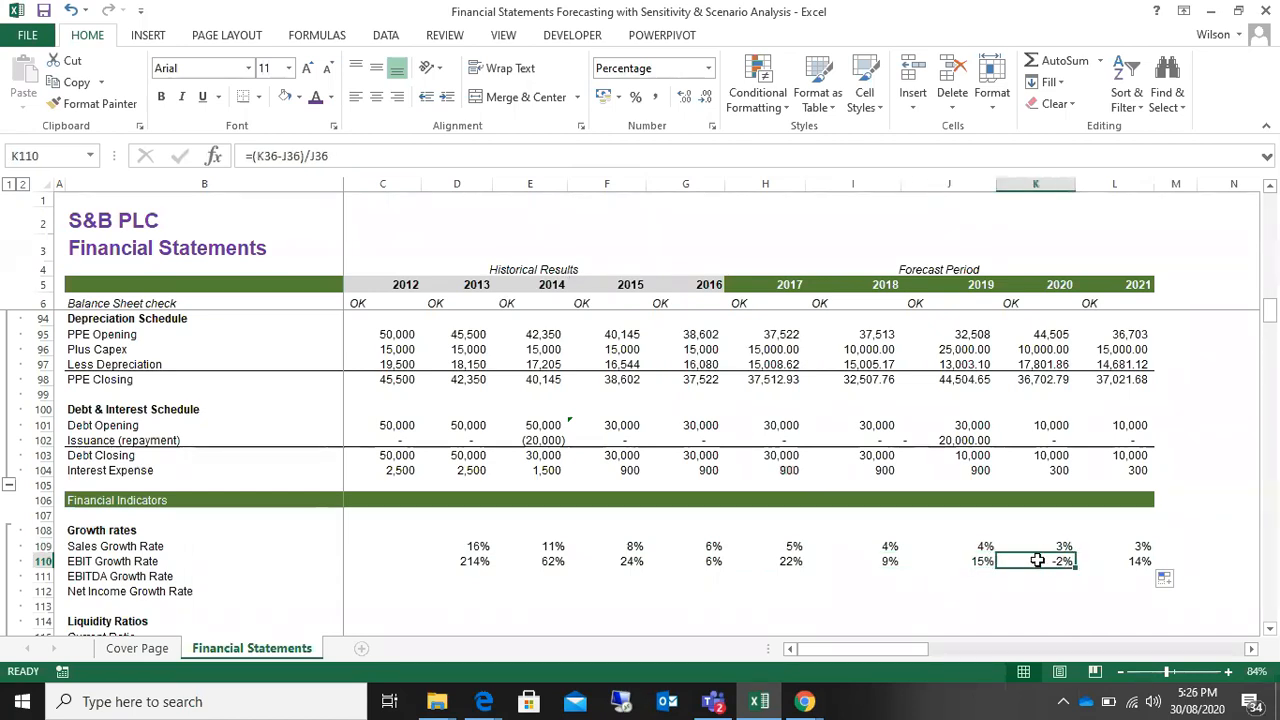
pyautogui.doubleClick(1048, 561)
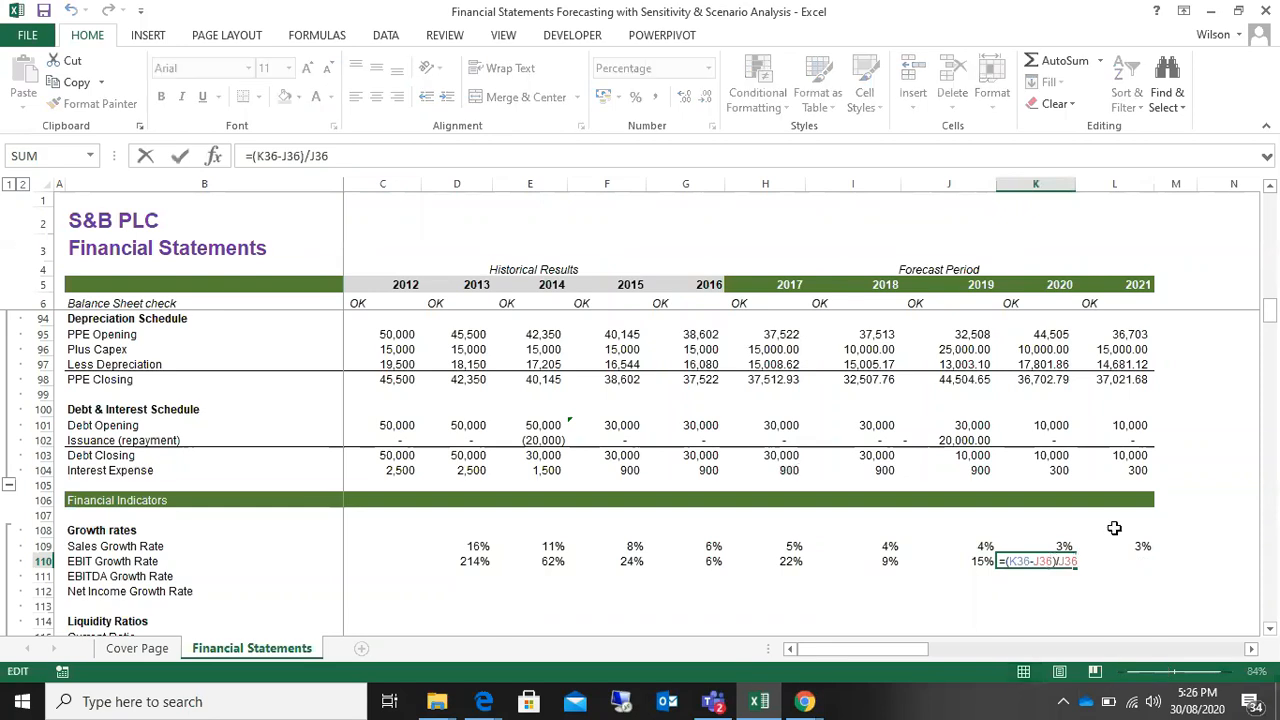
pyautogui.moveTo(1270, 314); pyautogui.dragTo(1268, 235)
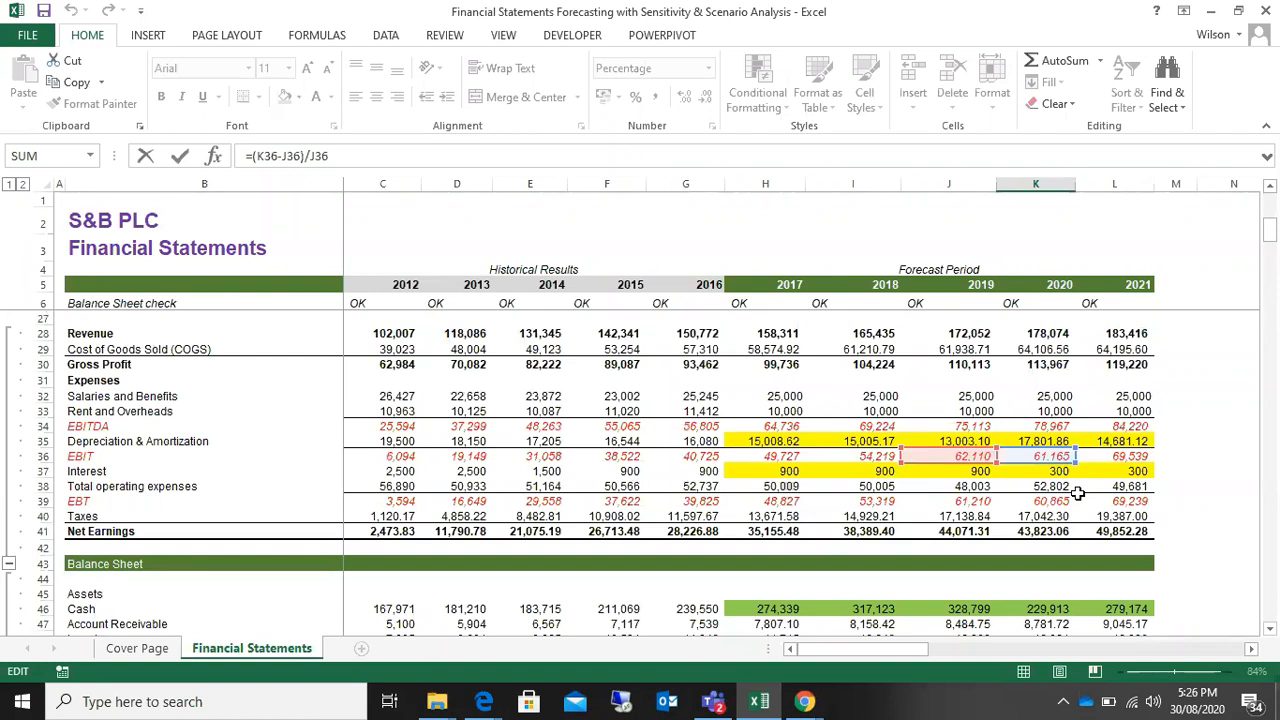
pyautogui.press('Return')
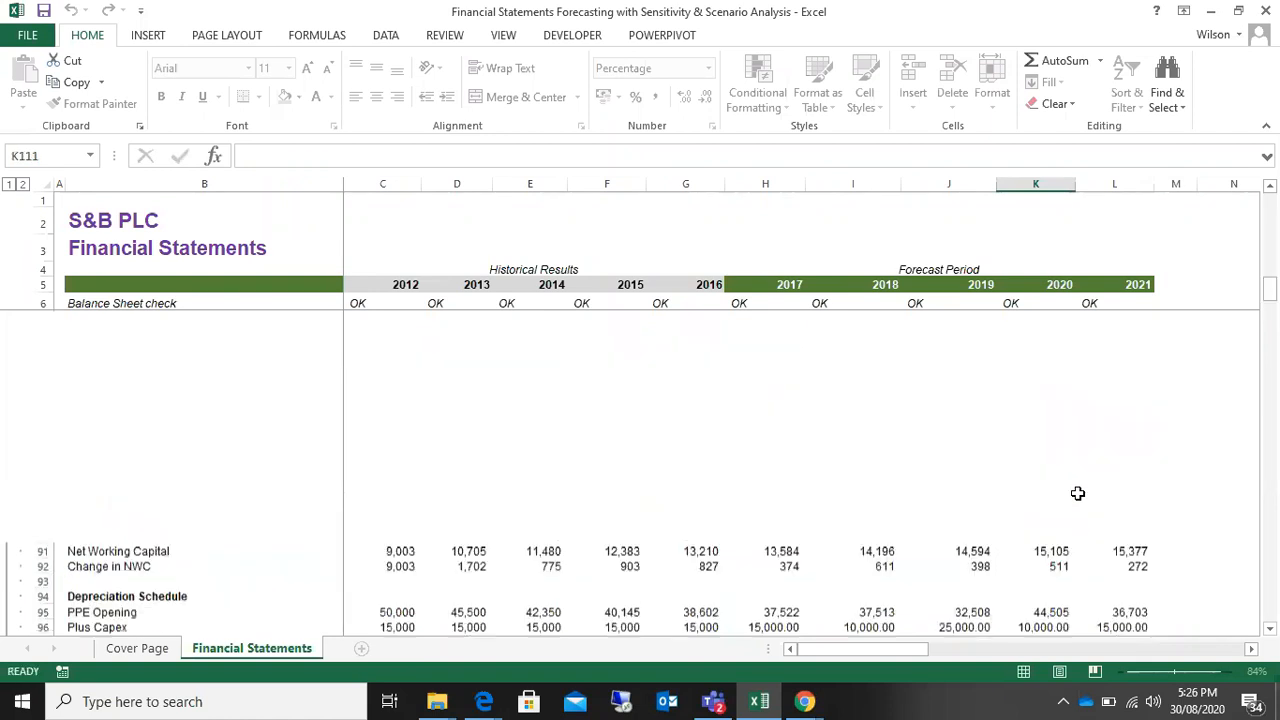
# Step: Review the EBIT Growth Rate trend in row 110, comparing the historical years with the forecast years through 2020
pyautogui.moveTo(886, 563); pyautogui.dragTo(975, 561)
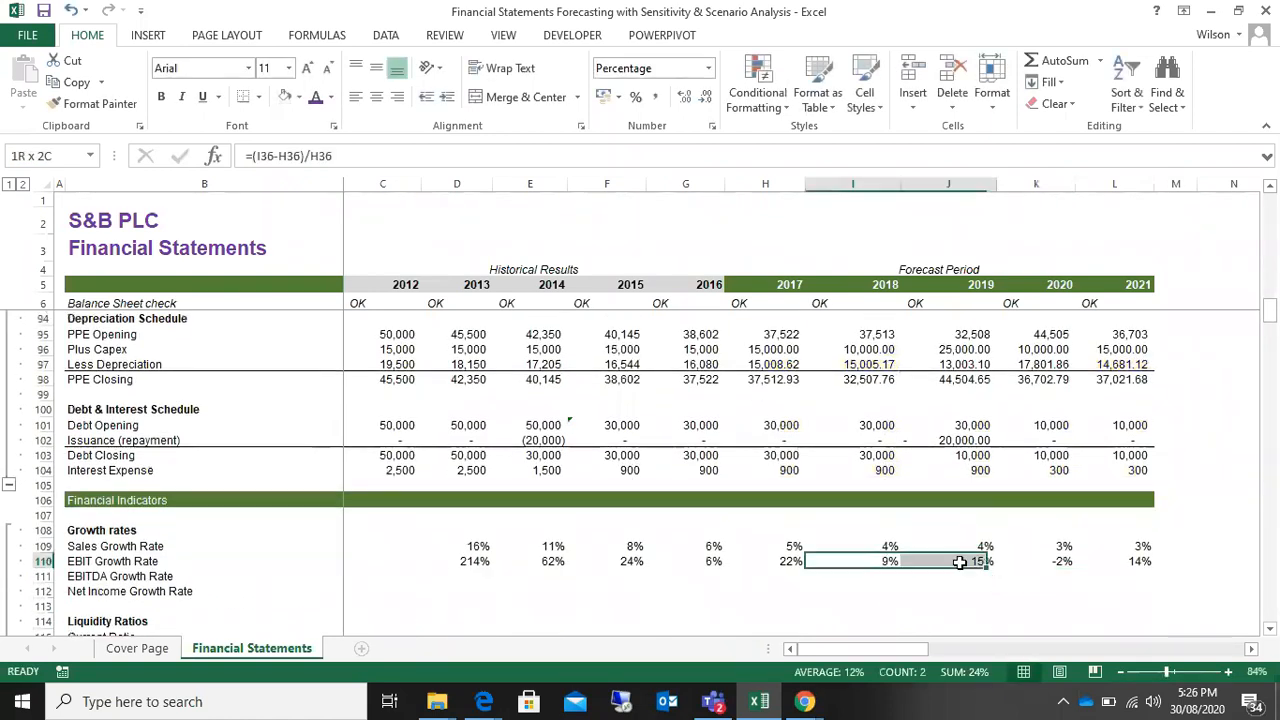
pyautogui.click(478, 561)
pyautogui.moveTo(490, 561); pyautogui.dragTo(770, 560)
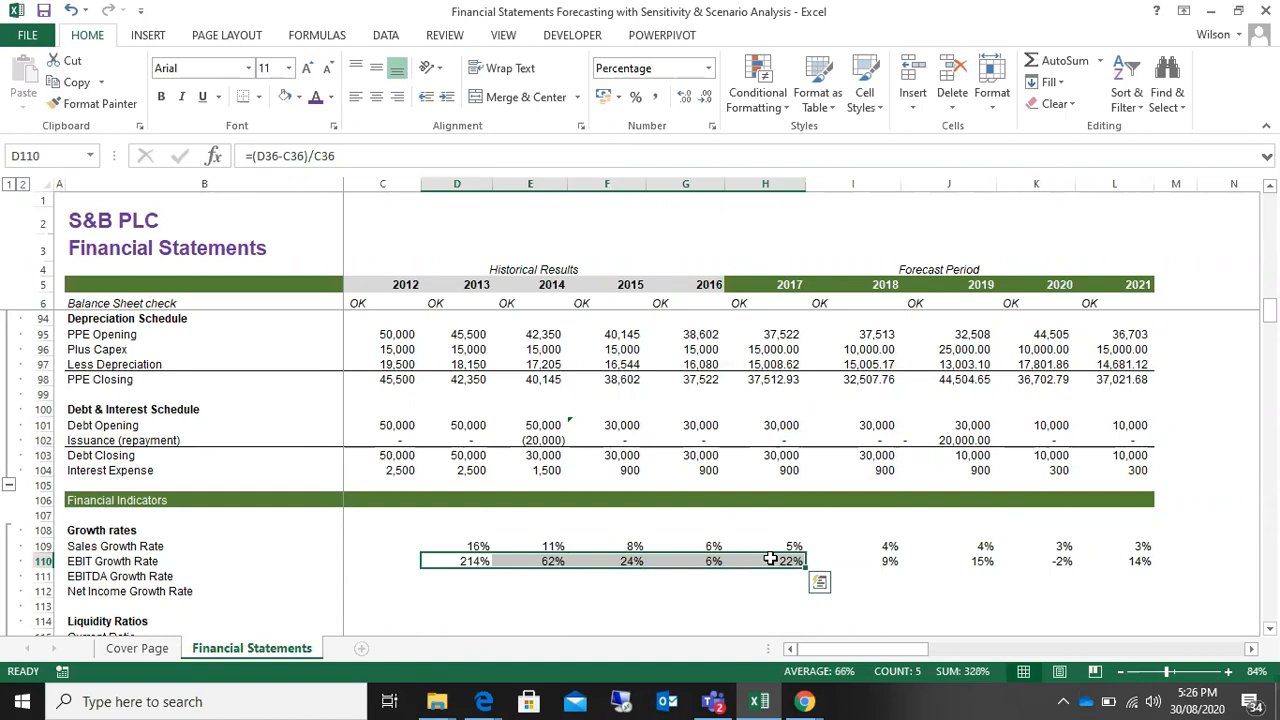
pyautogui.moveTo(470, 561); pyautogui.dragTo(791, 561)
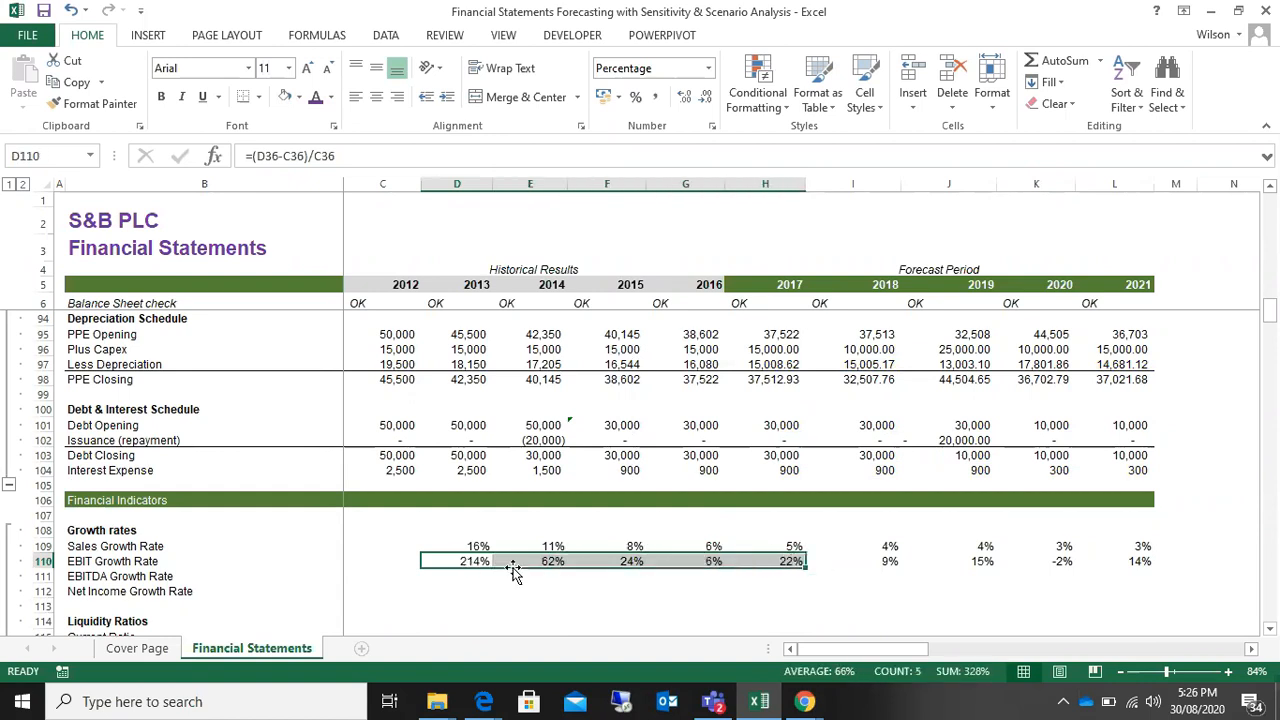
pyautogui.moveTo(469, 561); pyautogui.dragTo(583, 561)
pyautogui.moveTo(470, 561); pyautogui.dragTo(740, 570)
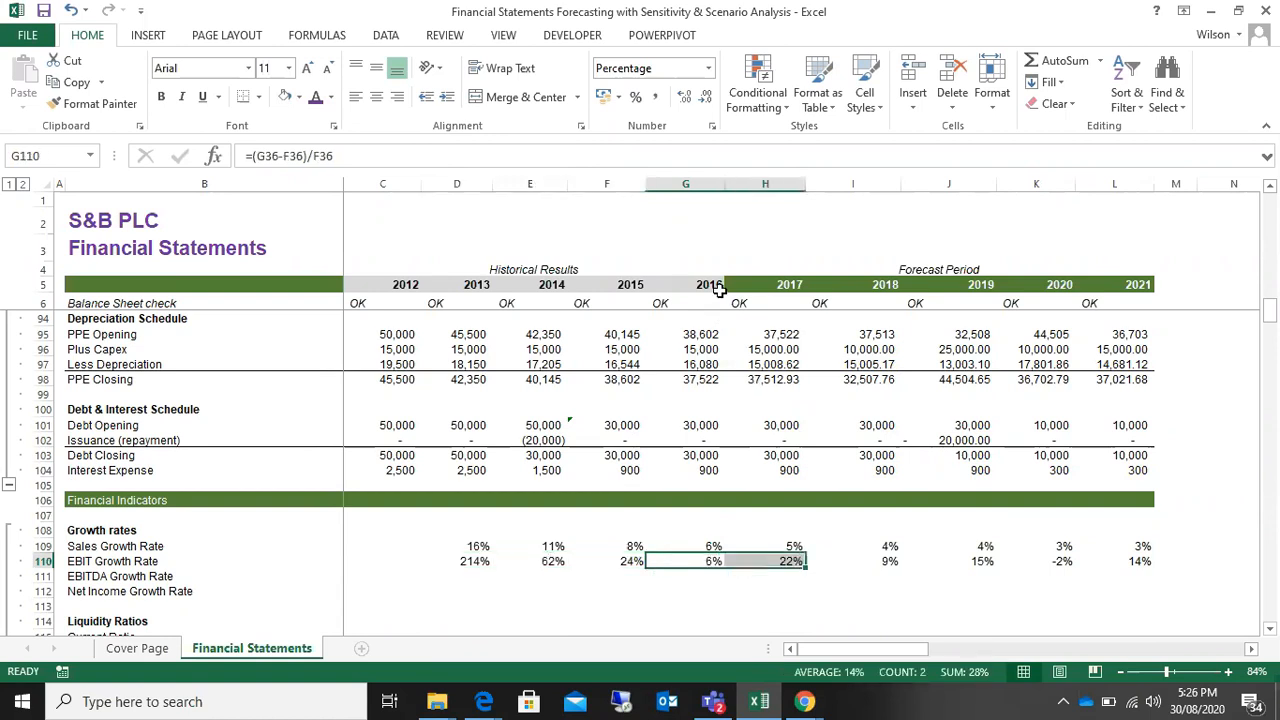
pyautogui.moveTo(790, 564); pyautogui.dragTo(975, 564)
pyautogui.moveTo(889, 561); pyautogui.dragTo(978, 564)
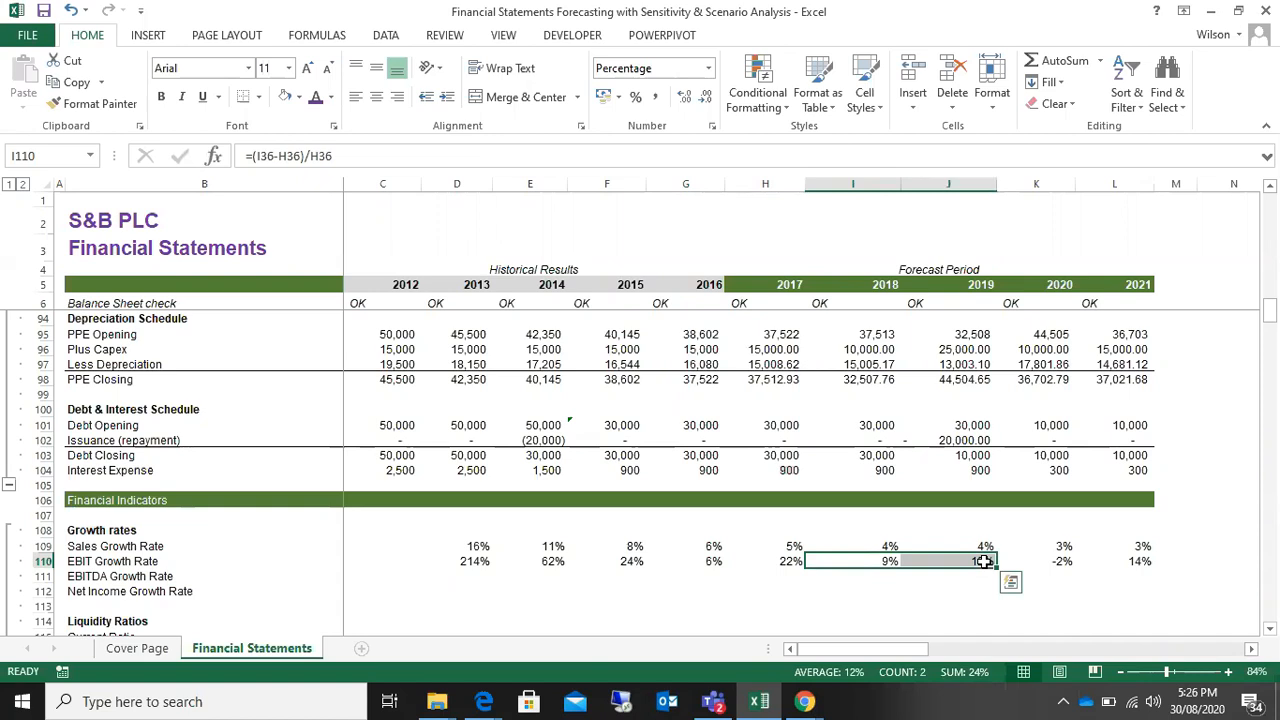
pyautogui.moveTo(984, 563); pyautogui.dragTo(1062, 565)
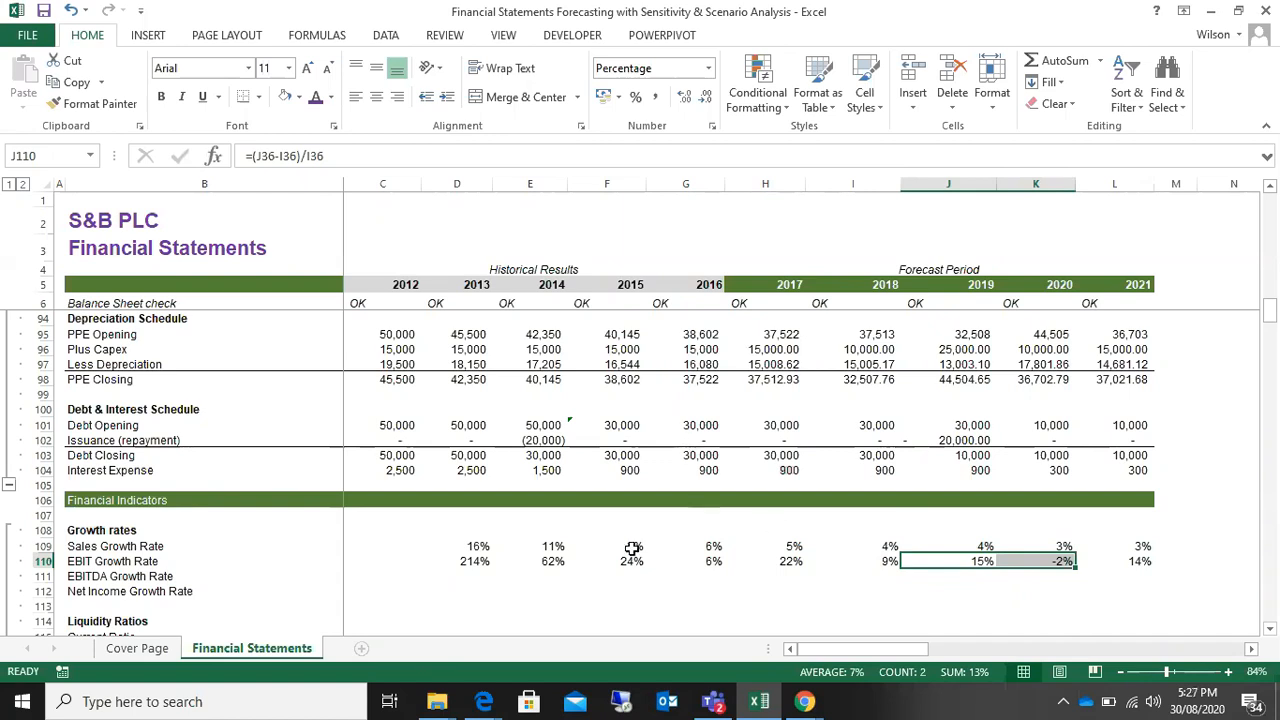
pyautogui.moveTo(475, 561); pyautogui.dragTo(866, 557)
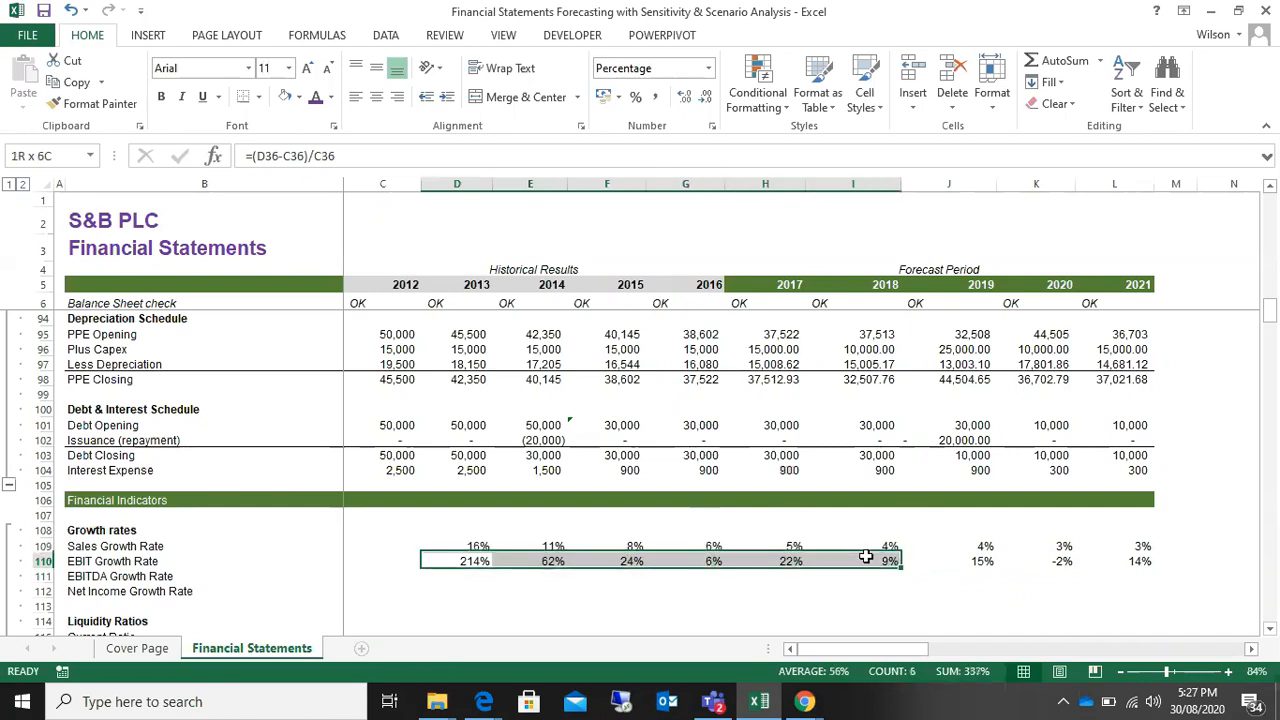
pyautogui.moveTo(966, 556); pyautogui.dragTo(1053, 561)
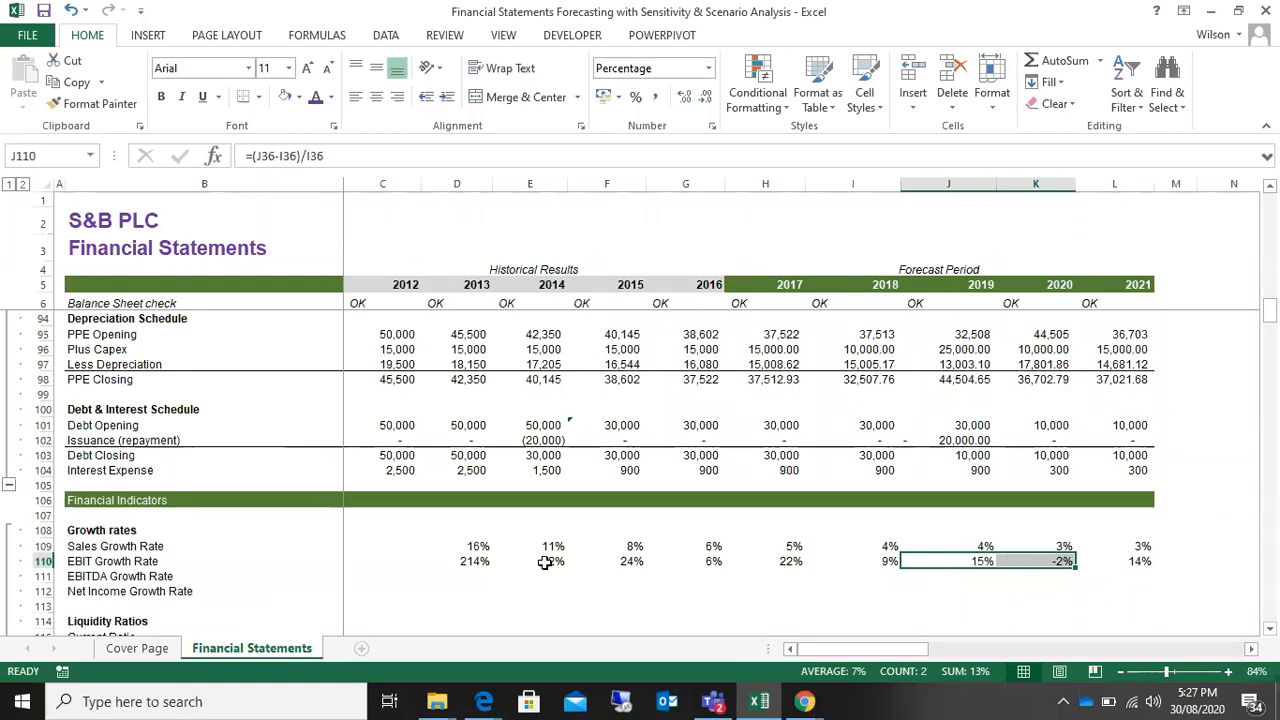
# Step: Calculate the 2013 EBITDA Growth Rate in D111 as =(D34-C34)/C34 from the 2013 and 2012 EBITDA figures
pyautogui.scroll(-1, 520, 558)
pyautogui.click(478, 530)
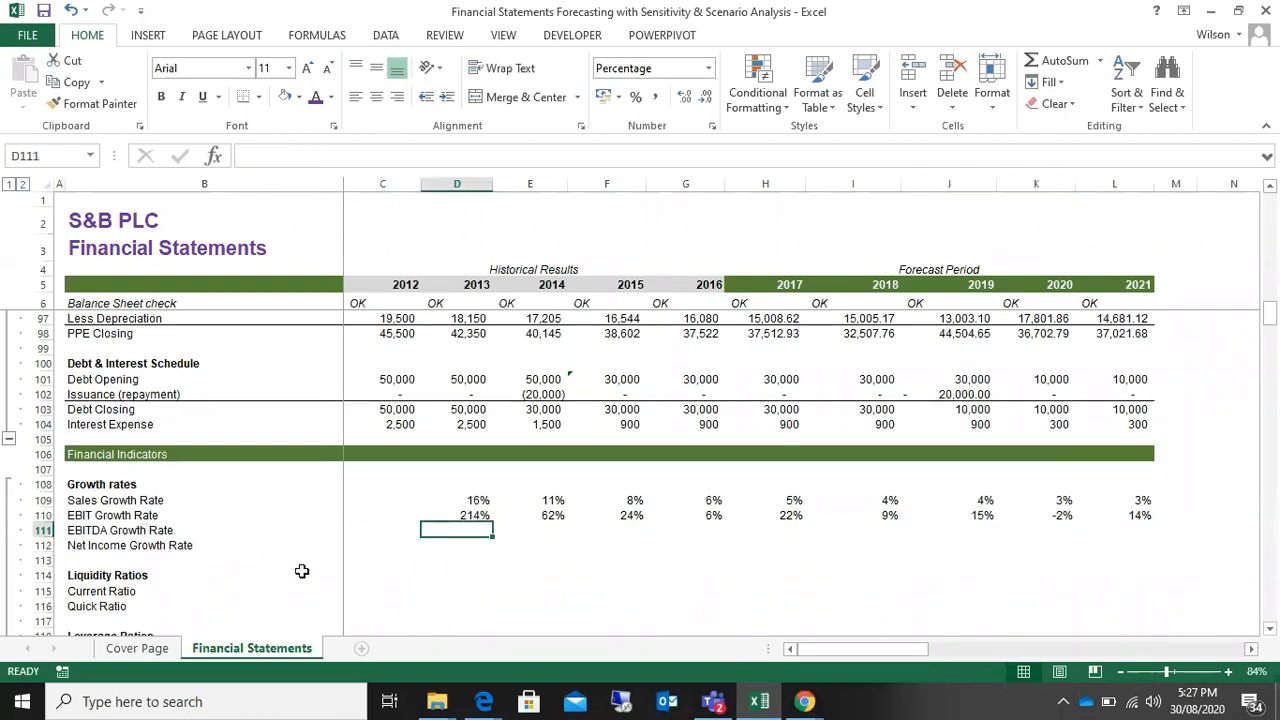
pyautogui.write('=(')
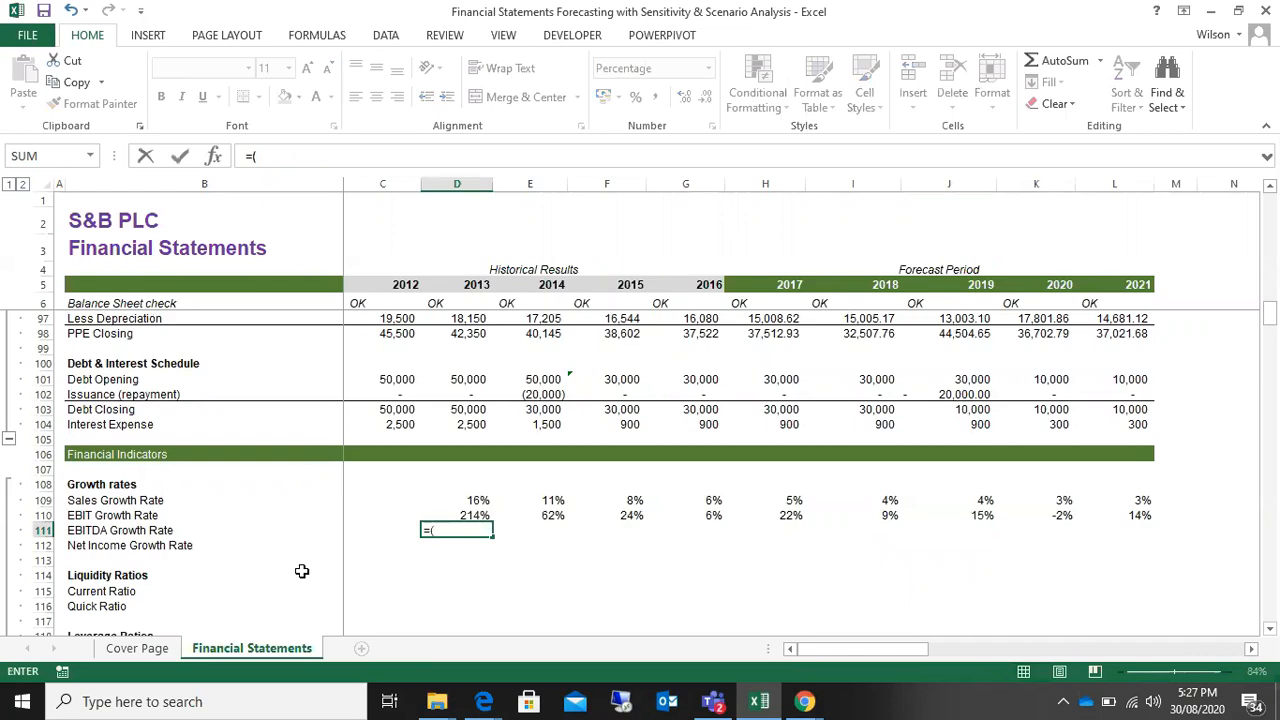
pyautogui.scroll(2, 402, 528)
pyautogui.scroll(20, 402, 528)
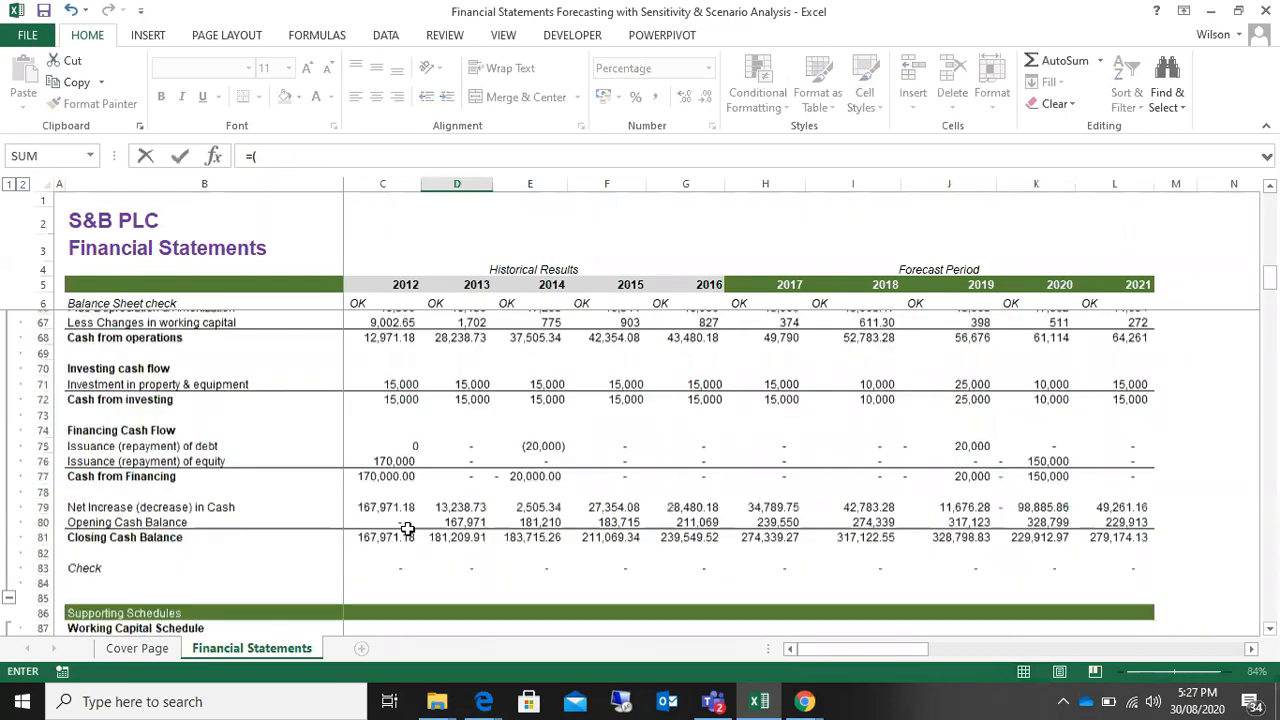
pyautogui.scroll(-7, 408, 528)
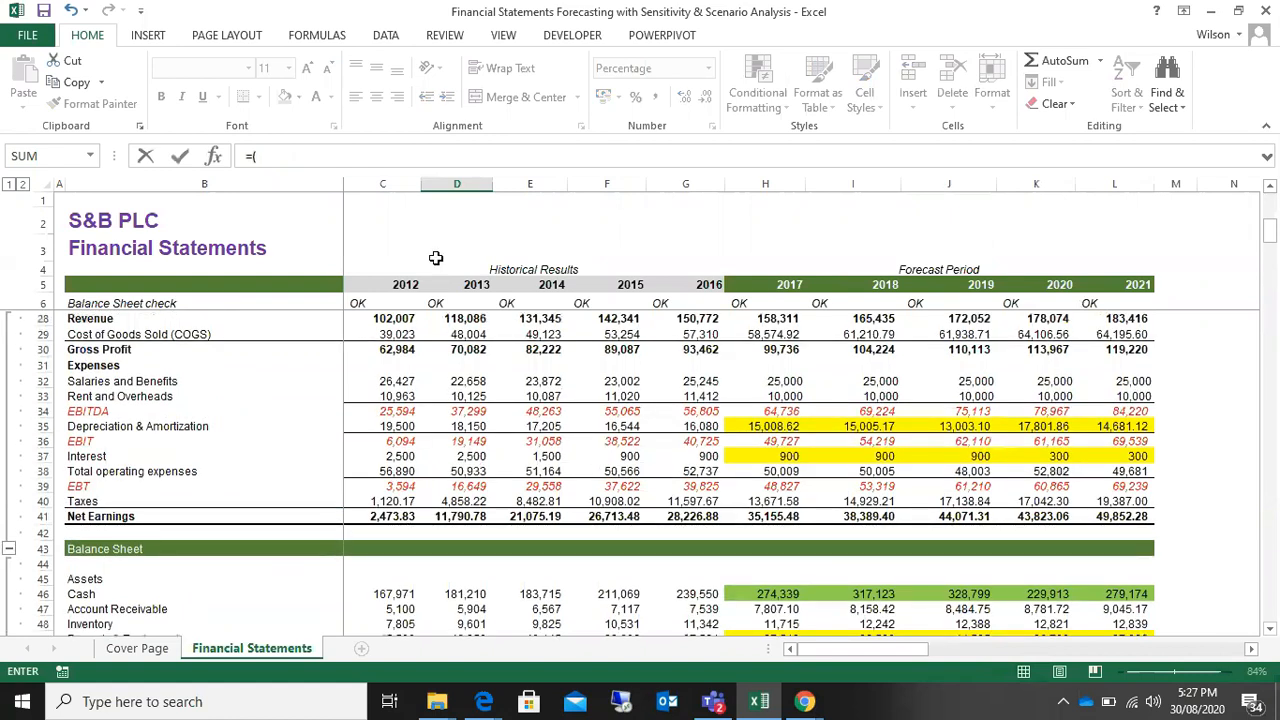
pyautogui.click(470, 413)
pyautogui.write('-')
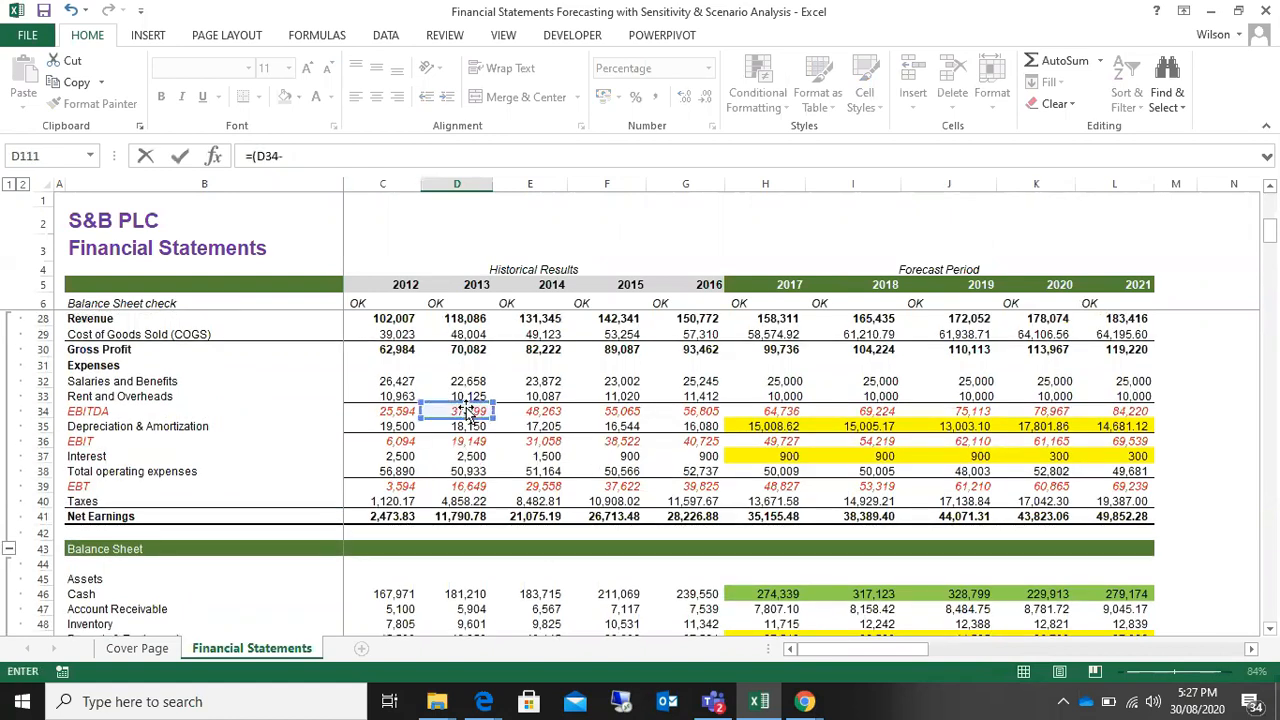
pyautogui.click(402, 411)
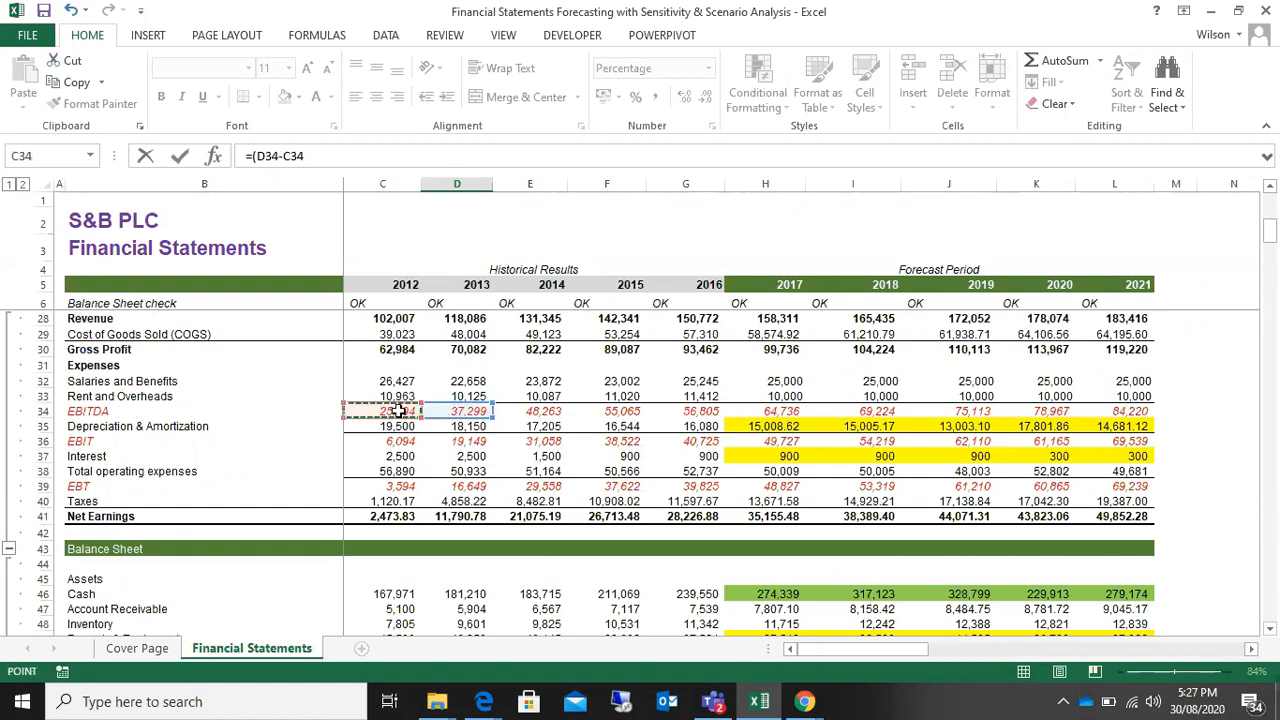
pyautogui.write(')/')
pyautogui.click(398, 411)
pyautogui.press('Return')
# Step: Fill the EBITDA Growth Rate formula from D111 across the row through 2021 in column L
pyautogui.scroll(-2, 445, 530)
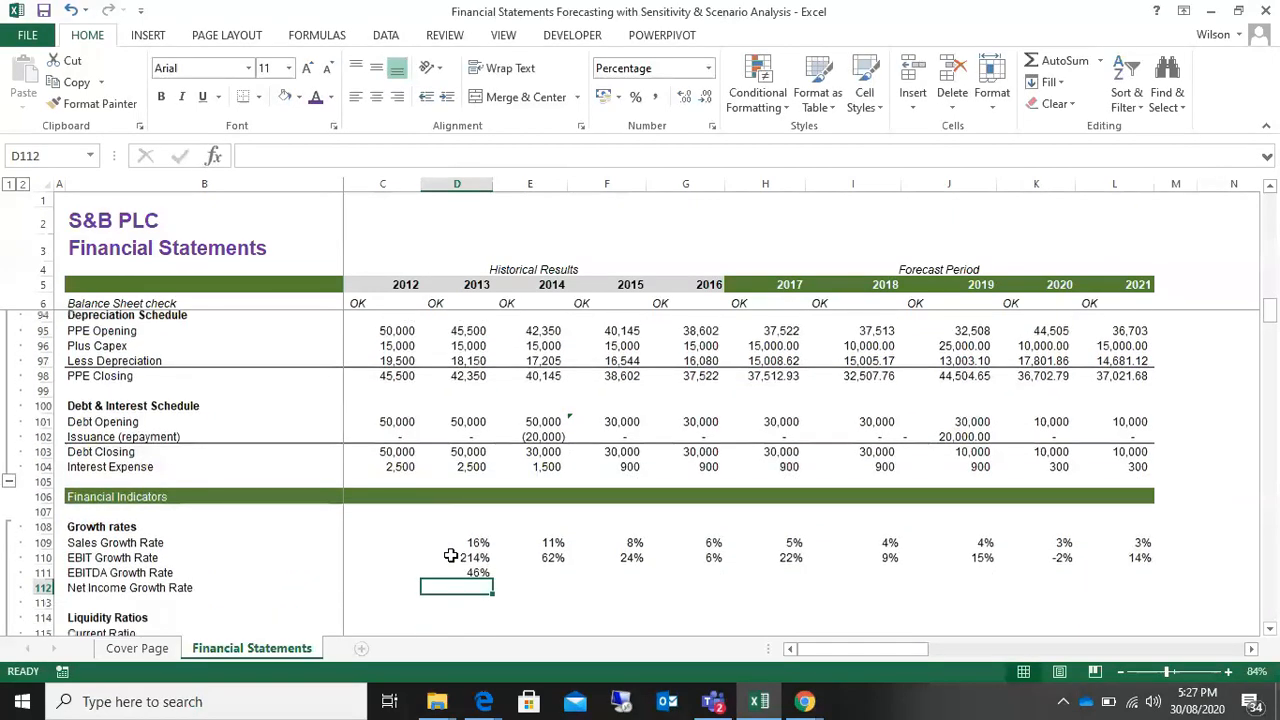
pyautogui.click(475, 514)
pyautogui.moveTo(492, 524); pyautogui.dragTo(1150, 524)
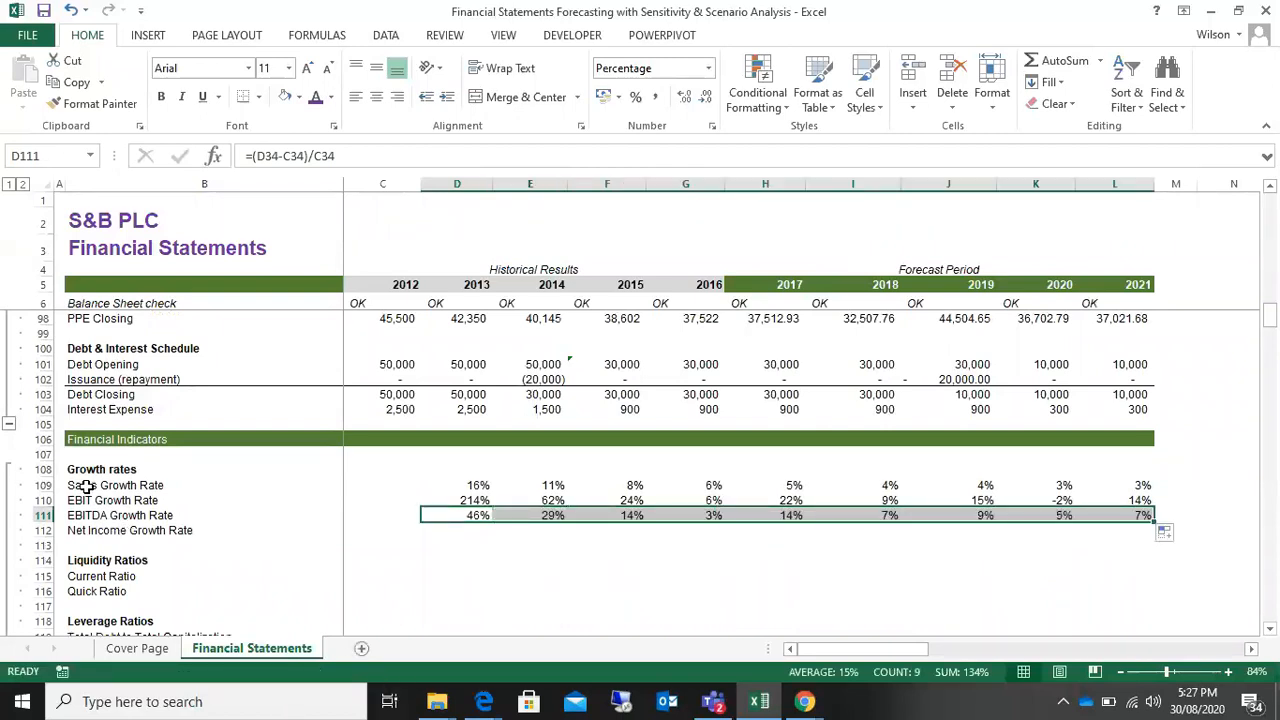
pyautogui.scroll(-2, 229, 518)
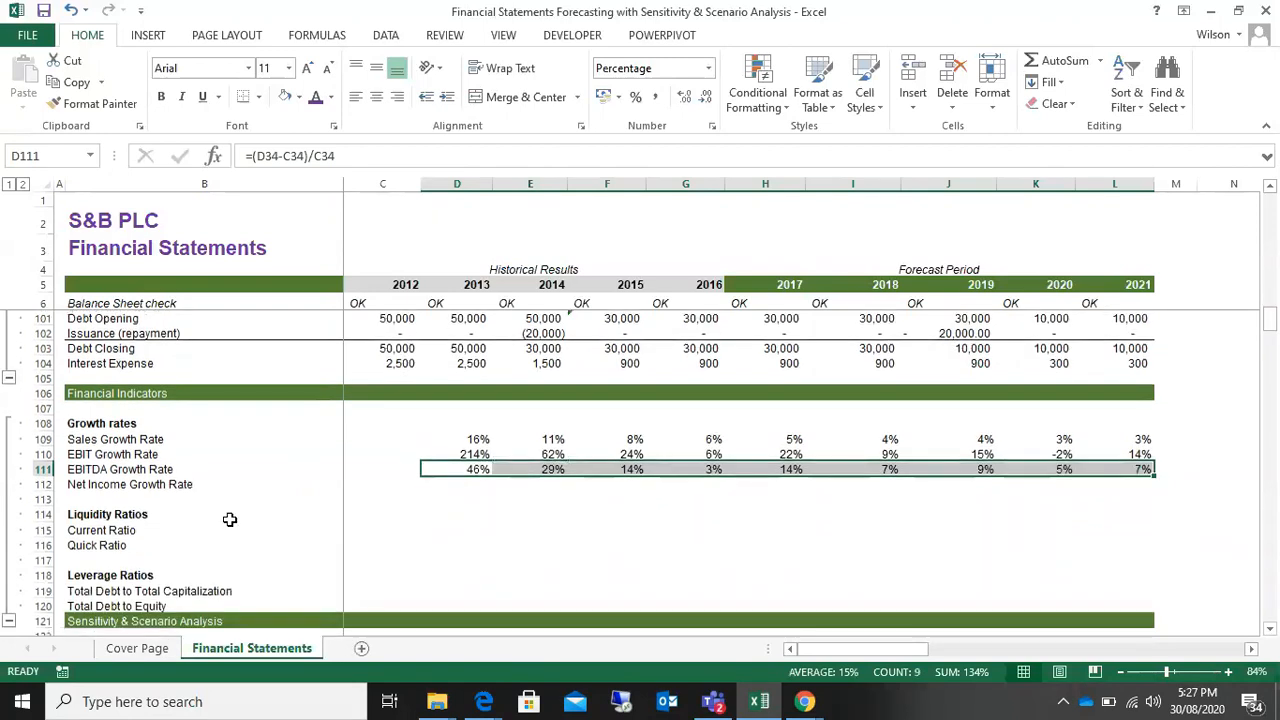
# Step: Review the model's sections from Assumptions through Income Statement, Balance Sheet, Cash Flow Statement and Supporting Schedules to Financial Indicators
pyautogui.scroll(1, 230, 519)
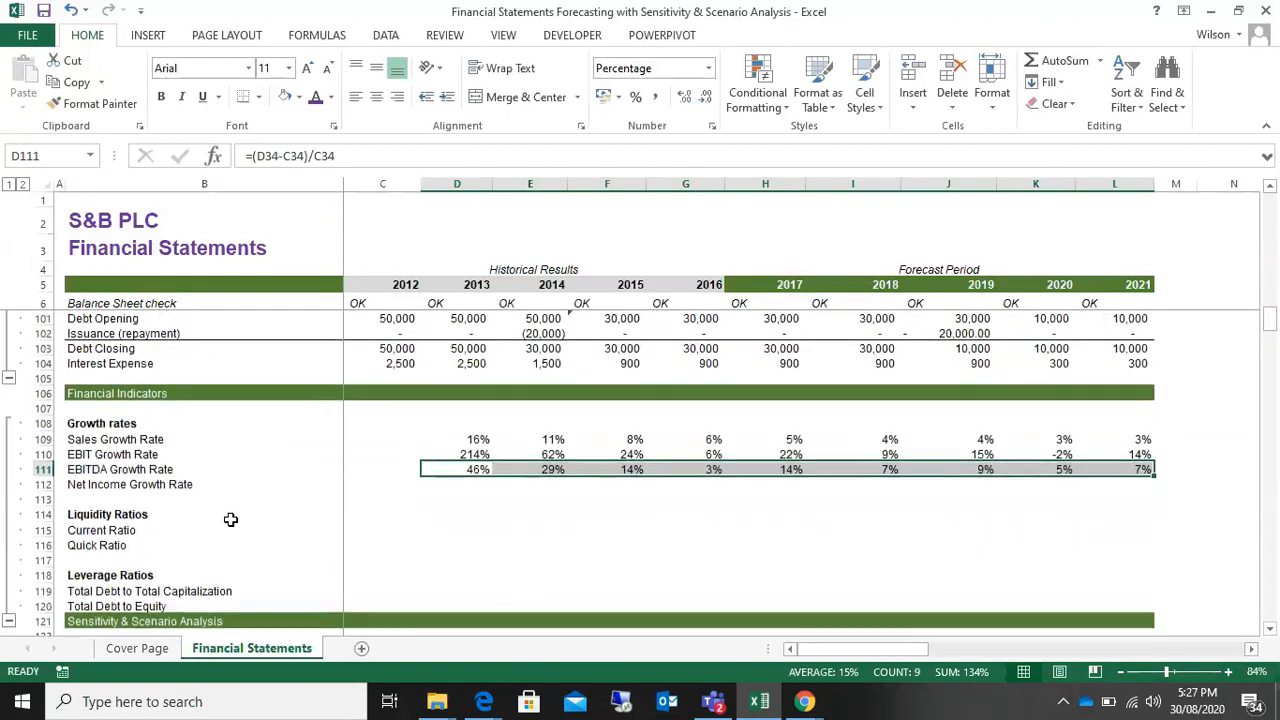
pyautogui.scroll(14, 497, 471)
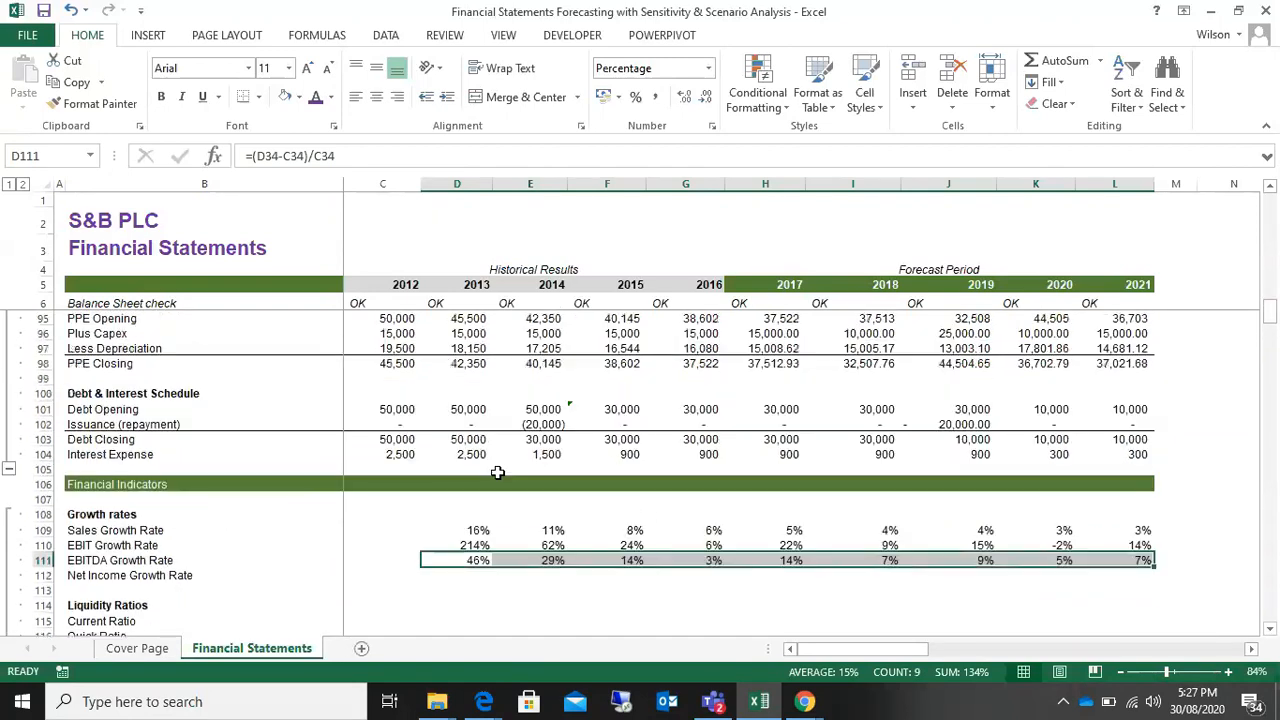
pyautogui.scroll(-17, 497, 471)
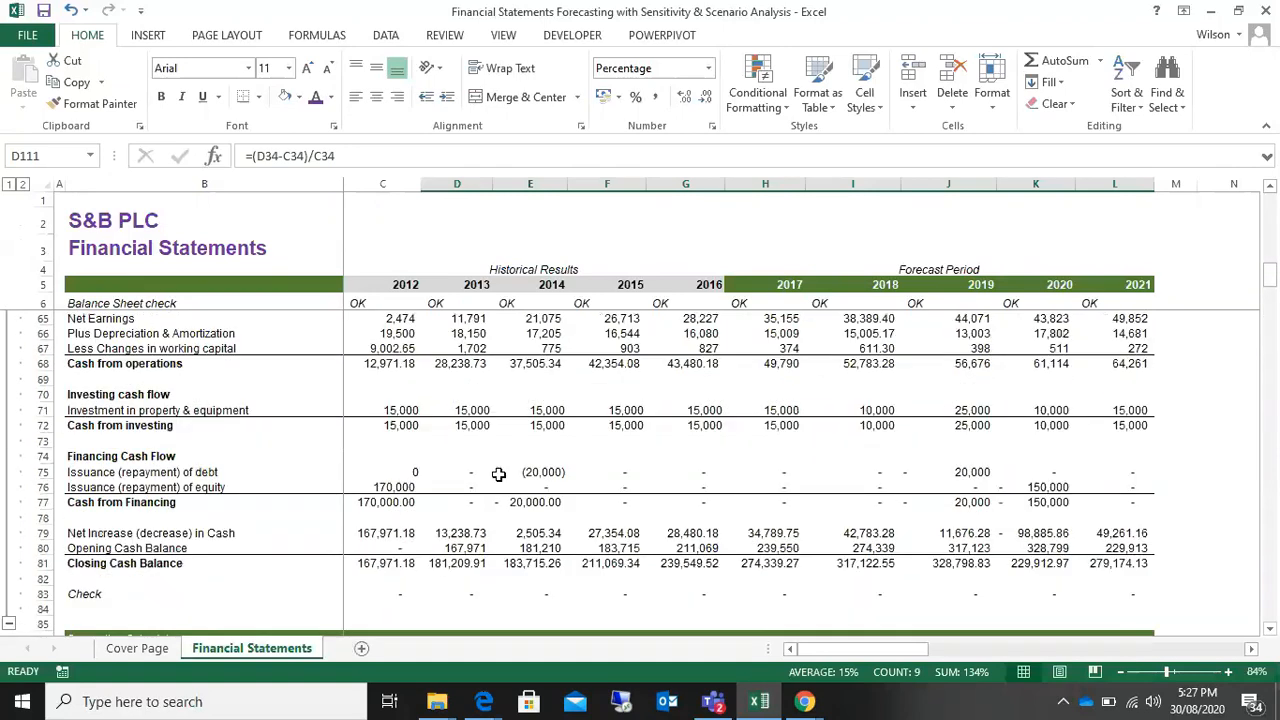
pyautogui.scroll(20, 498, 474)
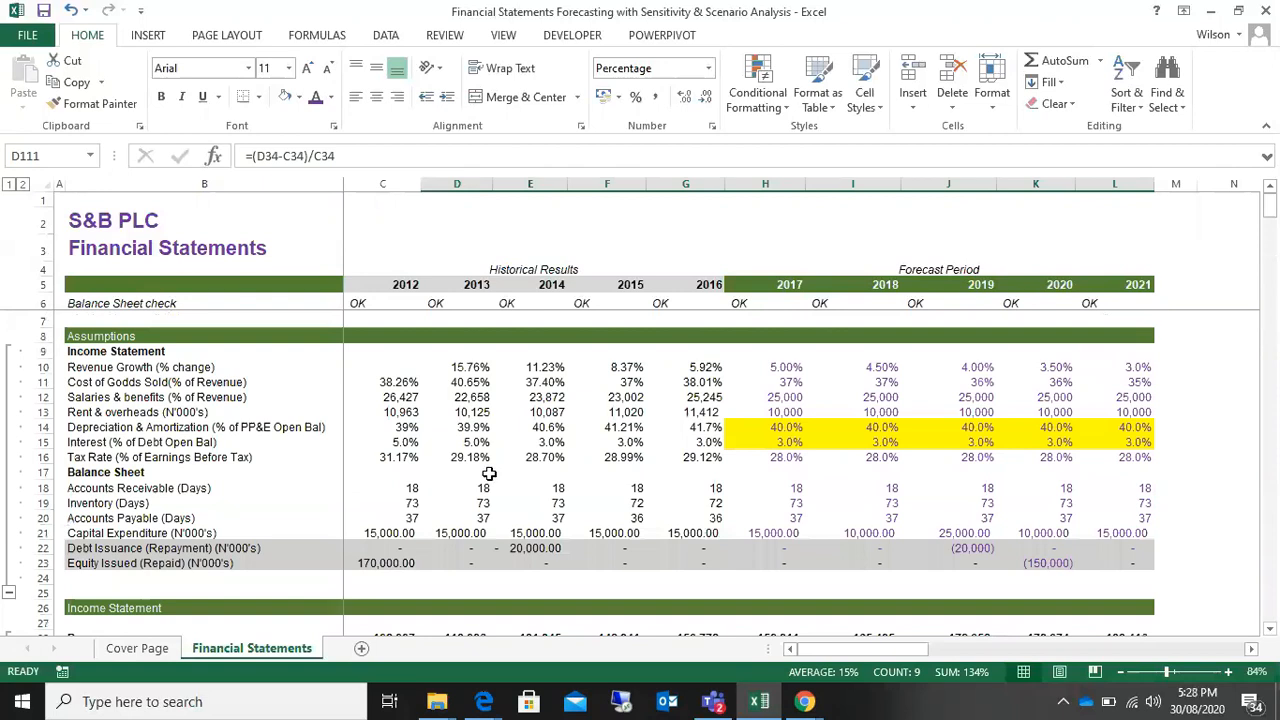
pyautogui.click(74, 340)
pyautogui.scroll(-4, 294, 574)
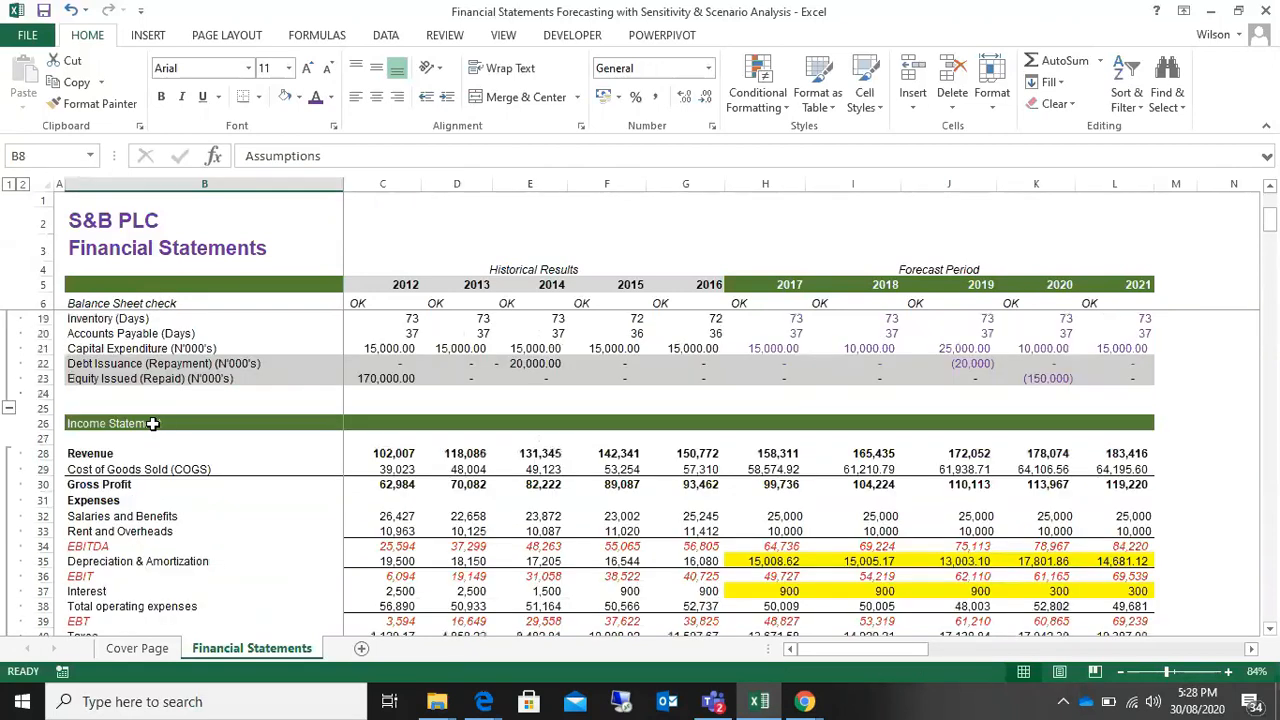
pyautogui.scroll(-6, 152, 423)
pyautogui.click(149, 417)
pyautogui.scroll(-9, 140, 415)
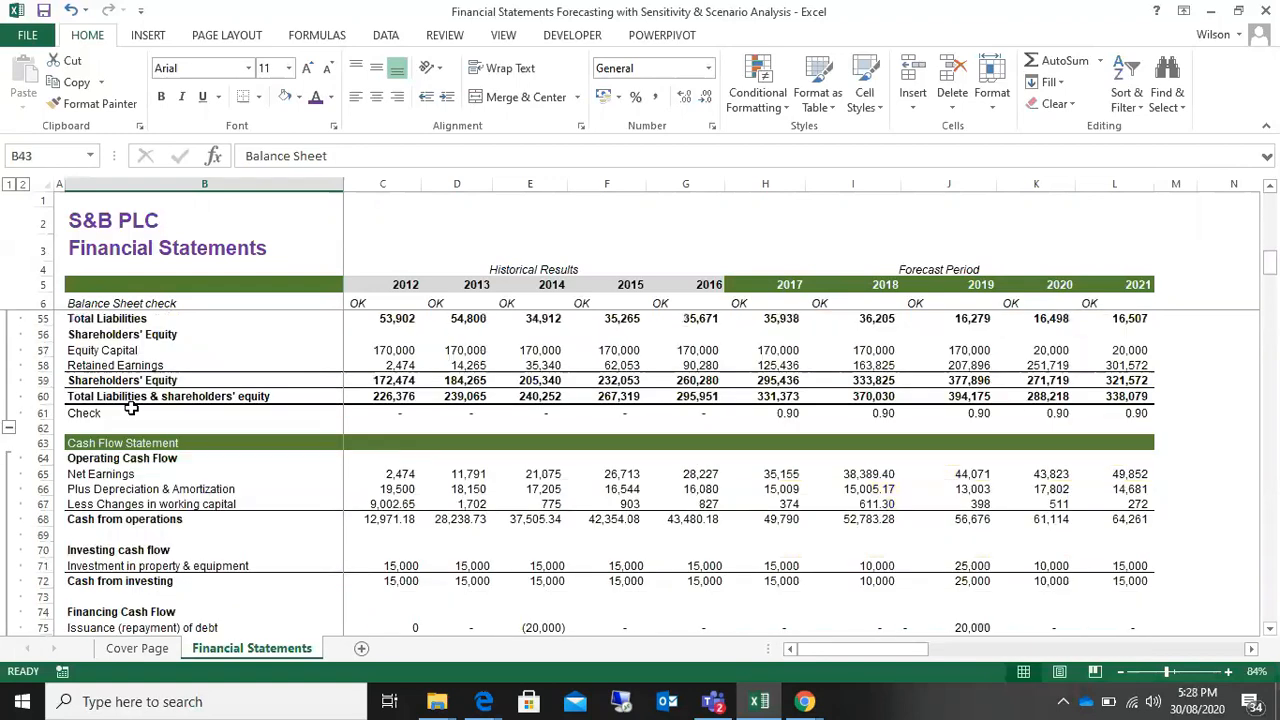
pyautogui.scroll(-9, 140, 503)
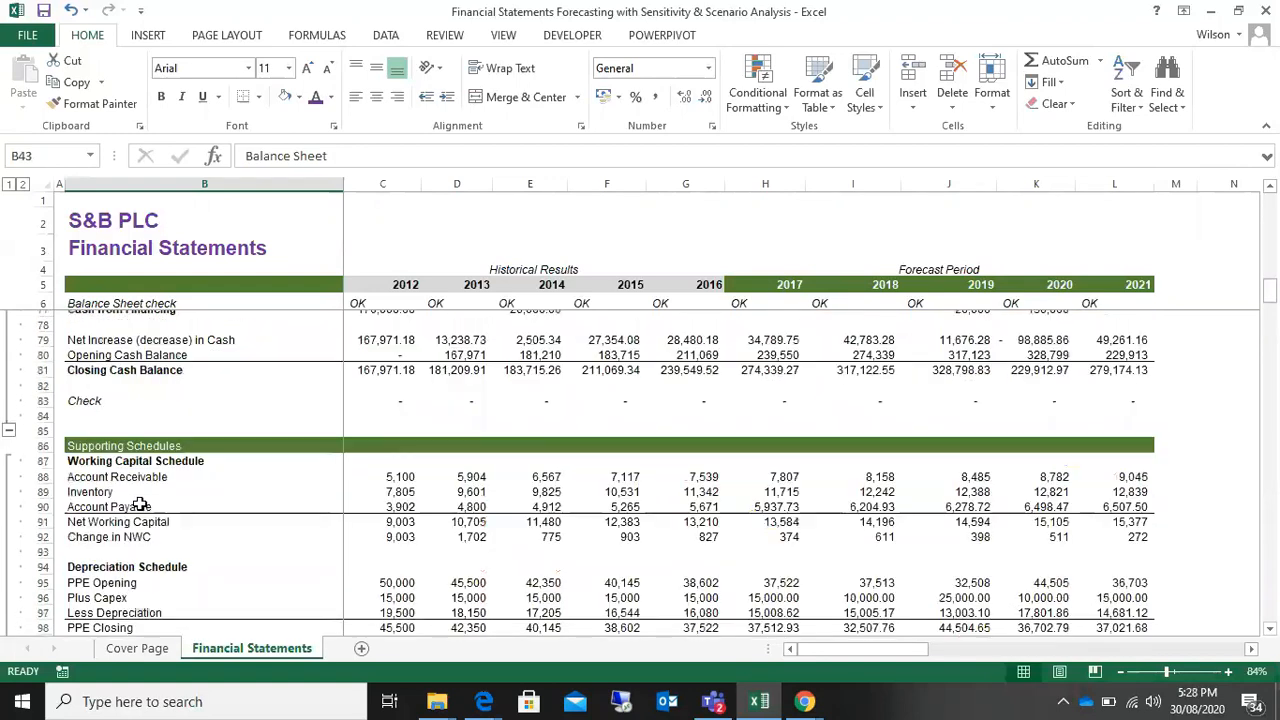
pyautogui.scroll(5, 140, 503)
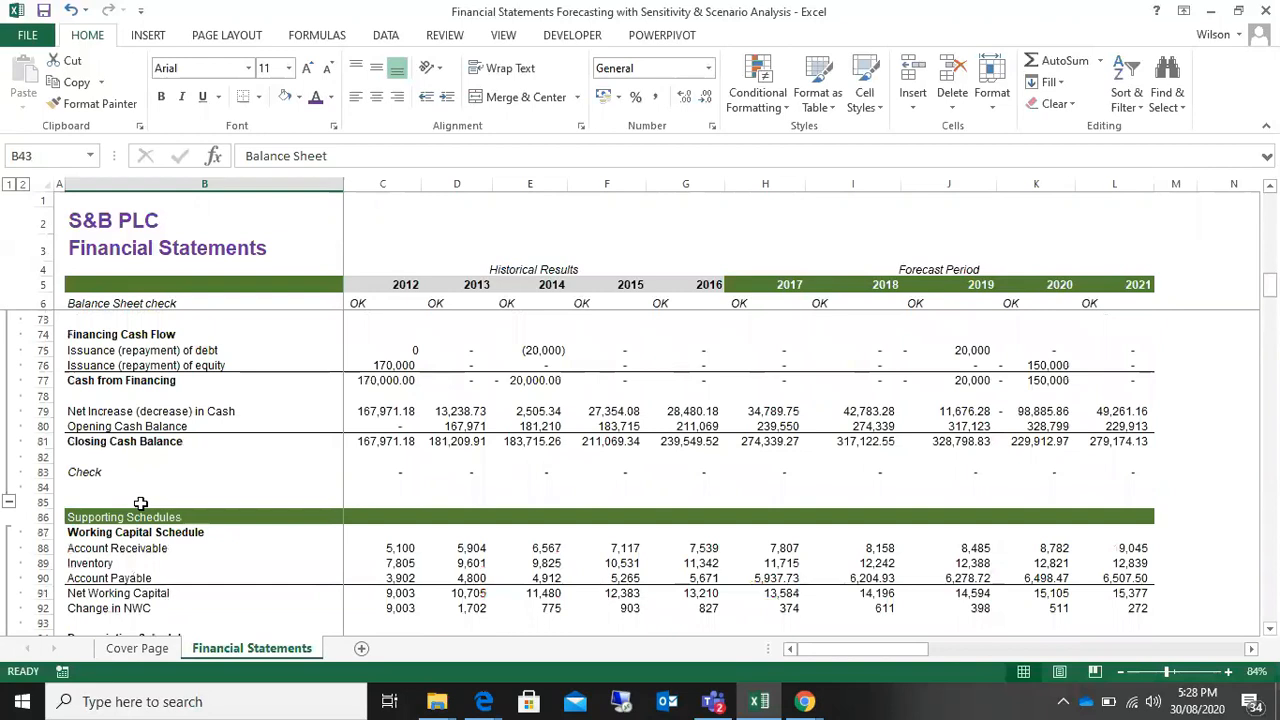
pyautogui.scroll(-9, 140, 503)
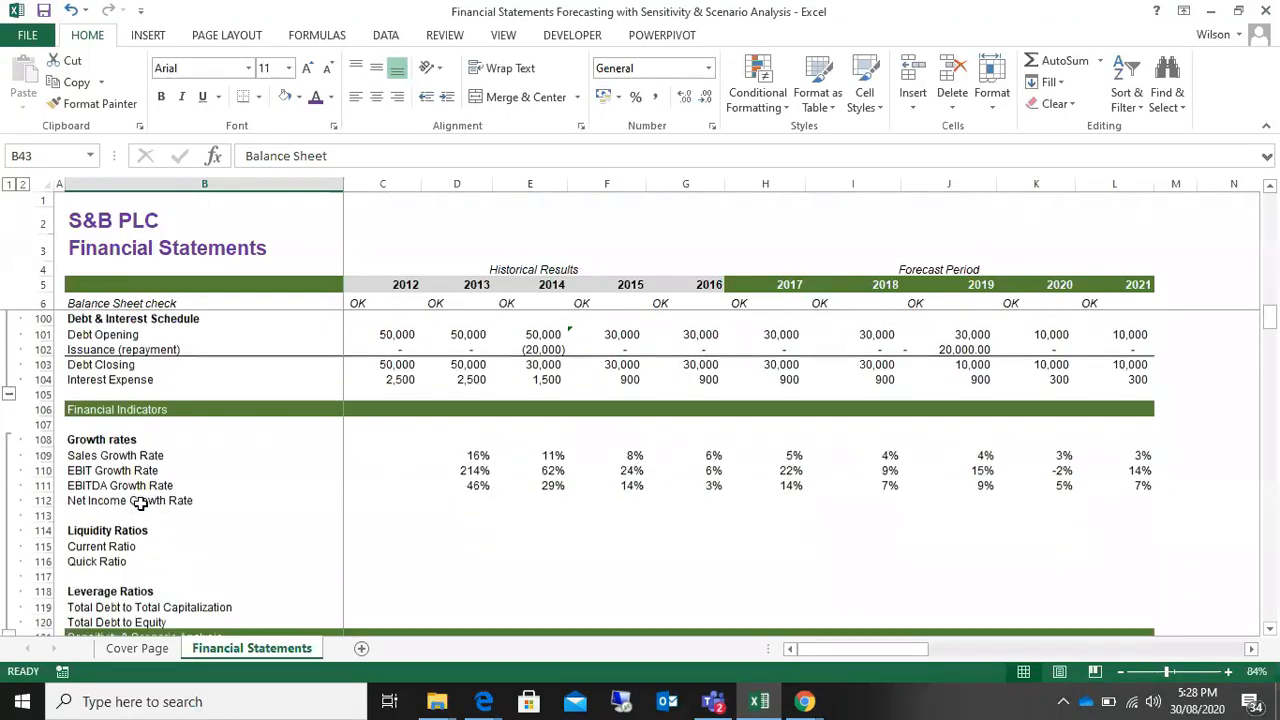
pyautogui.scroll(4, 140, 508)
pyautogui.scroll(-4, 197, 531)
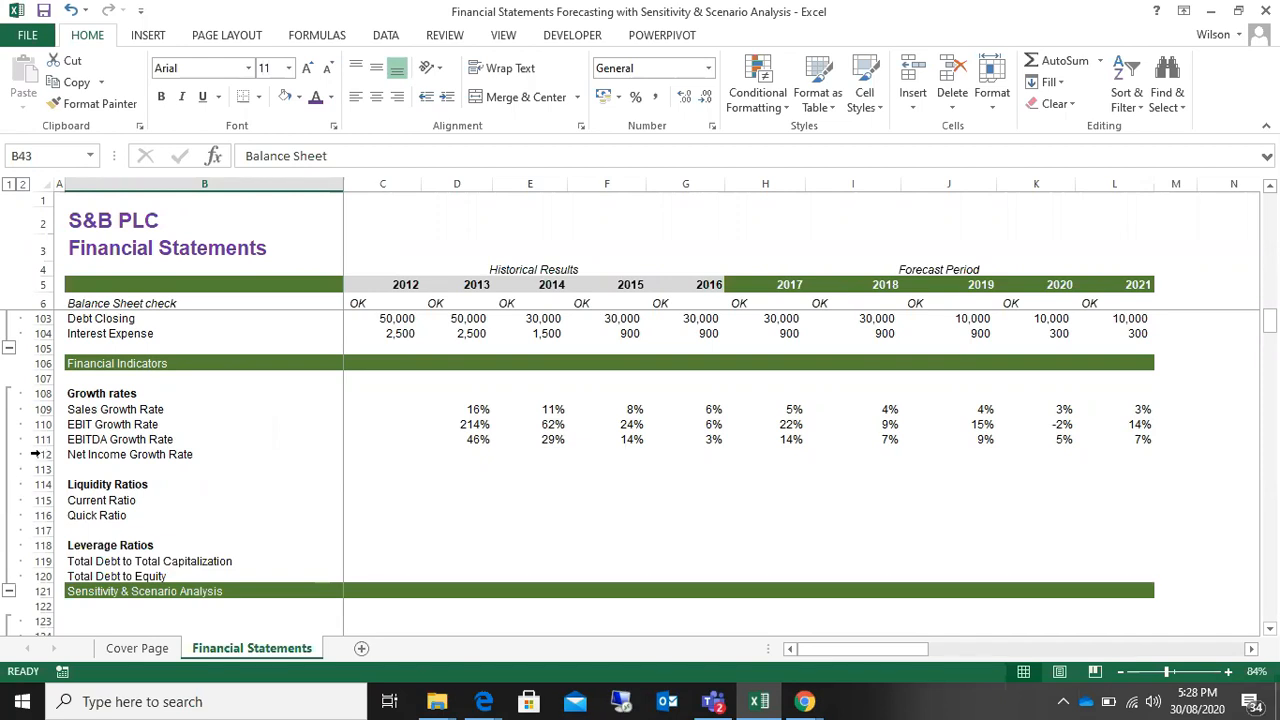
# Step: Calculate the 2013 Net Income Growth Rate in D112 as =(D41-C41)/C41 from the 2013 and 2012 Net Earnings figures
pyautogui.click(40, 454)
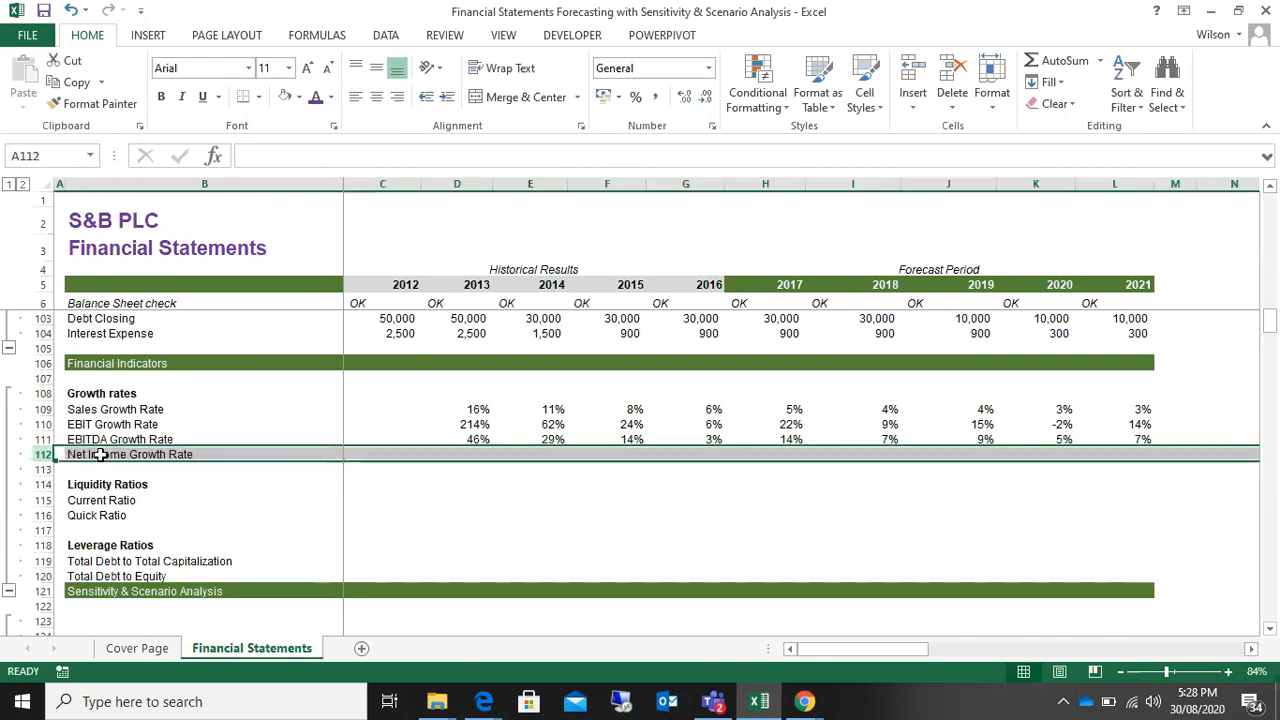
pyautogui.click(464, 451)
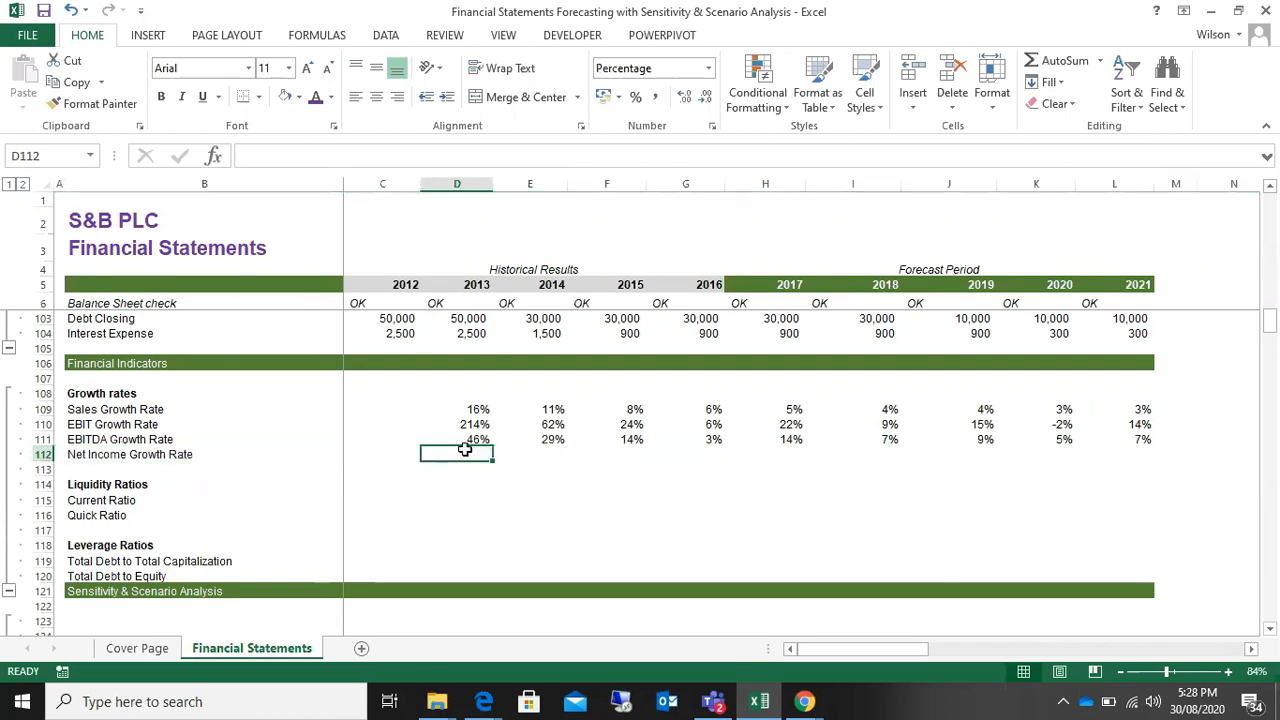
pyautogui.write('=(')
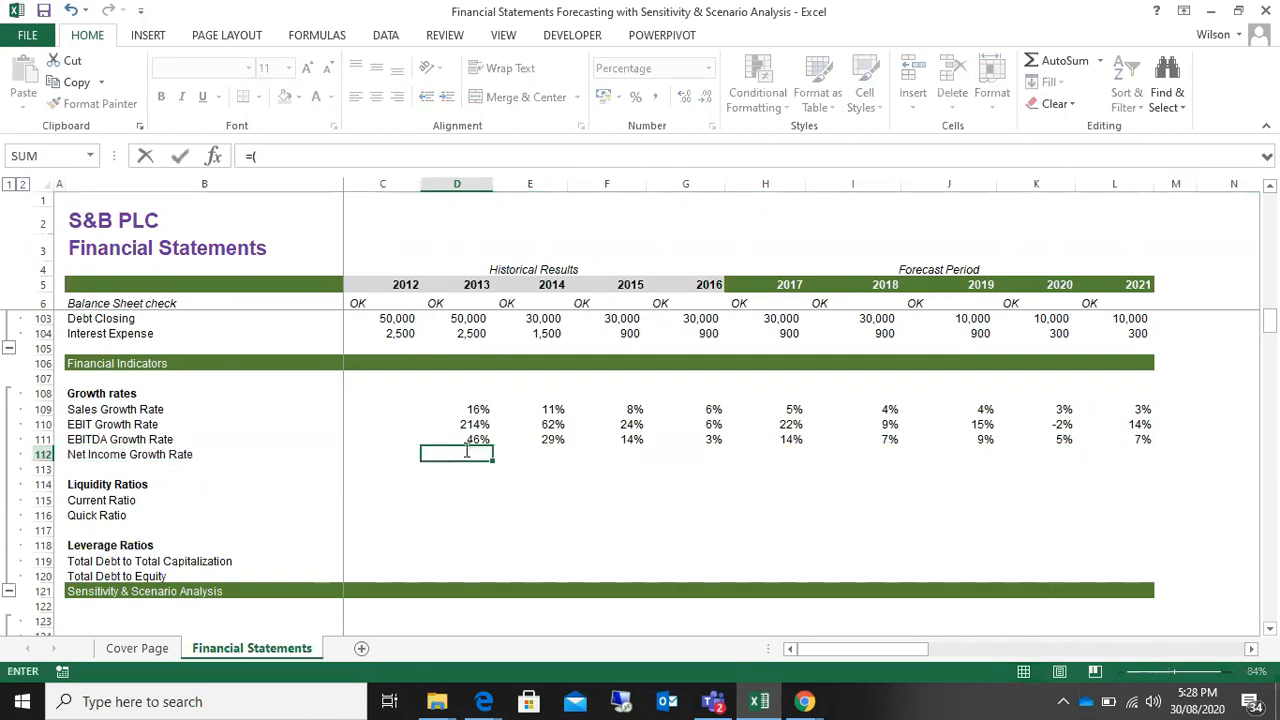
pyautogui.scroll(20, 465, 450)
pyautogui.scroll(3, 465, 450)
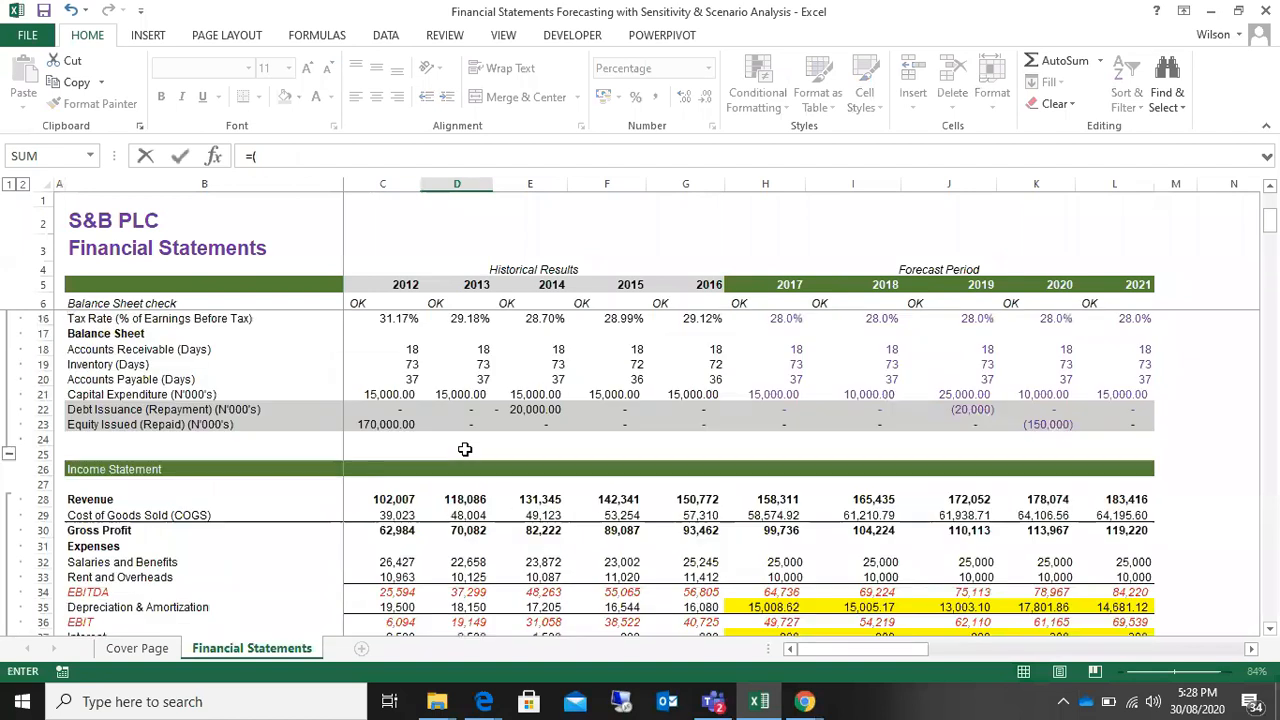
pyautogui.scroll(-1, 465, 450)
pyautogui.scroll(-5, 465, 450)
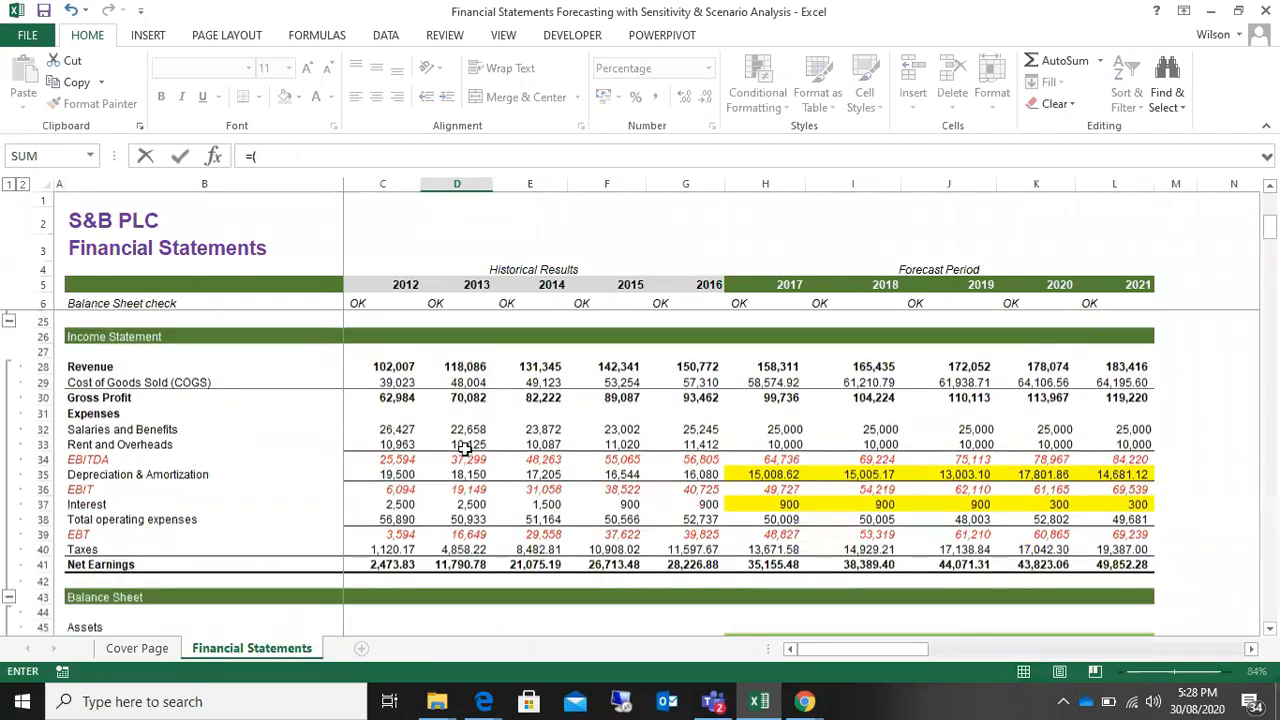
pyautogui.scroll(-1, 468, 450)
pyautogui.click(459, 423)
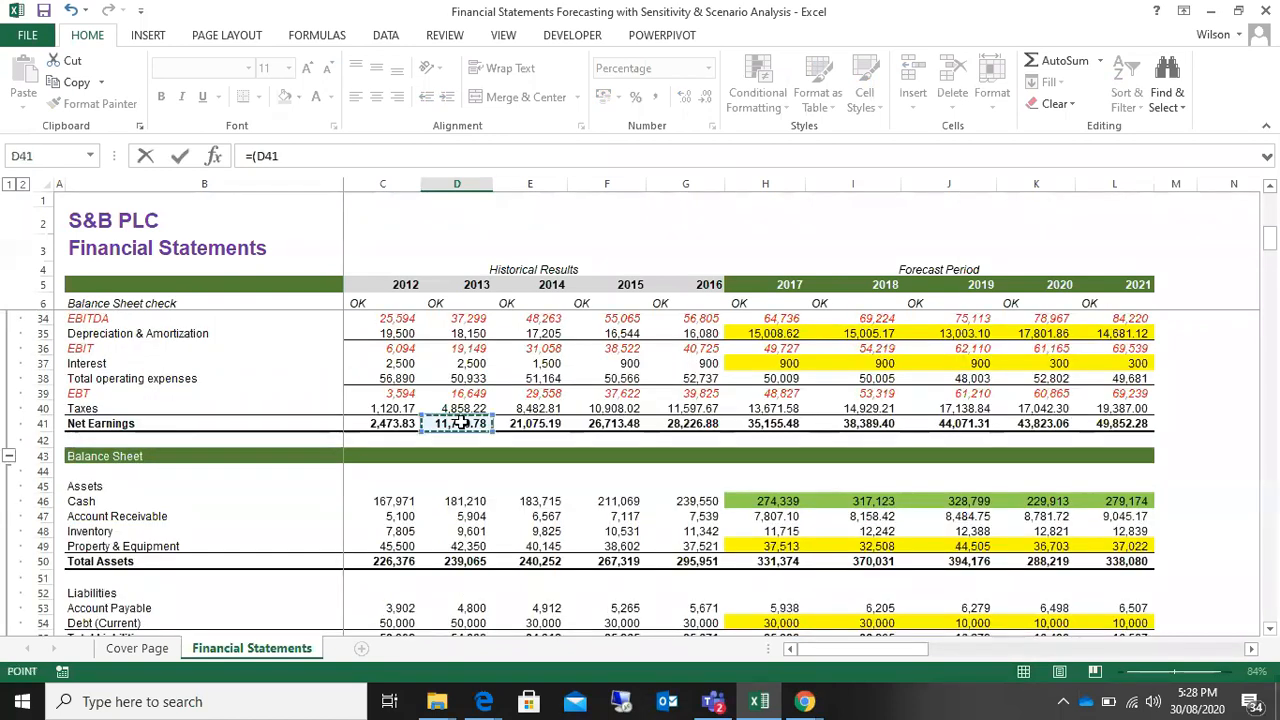
pyautogui.write('-')
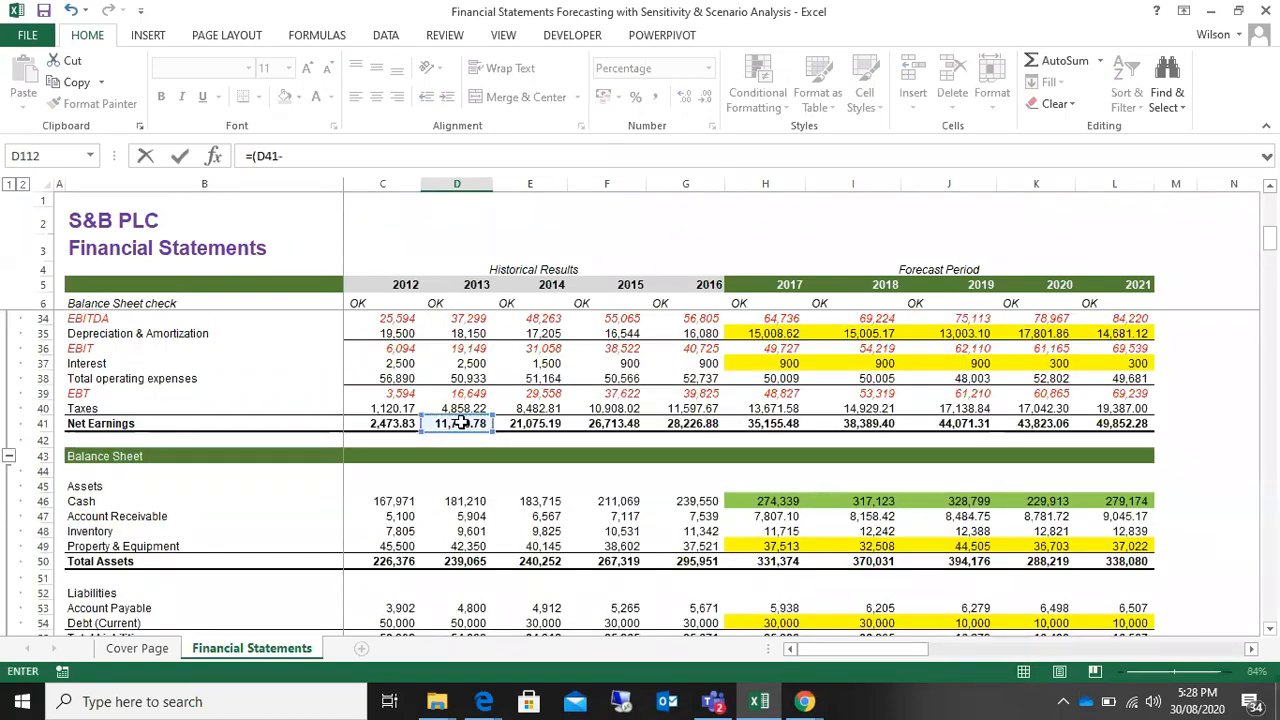
pyautogui.click(390, 424)
pyautogui.write(')/')
pyautogui.click(390, 424)
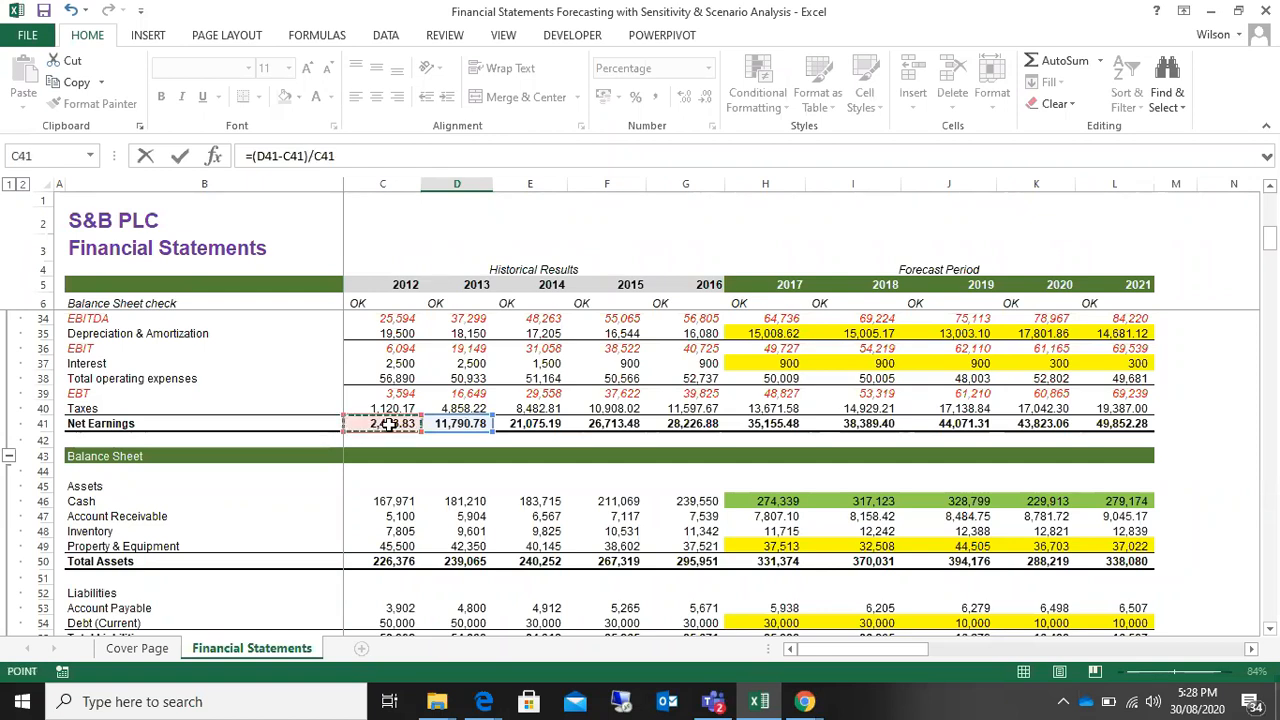
pyautogui.press('Return')
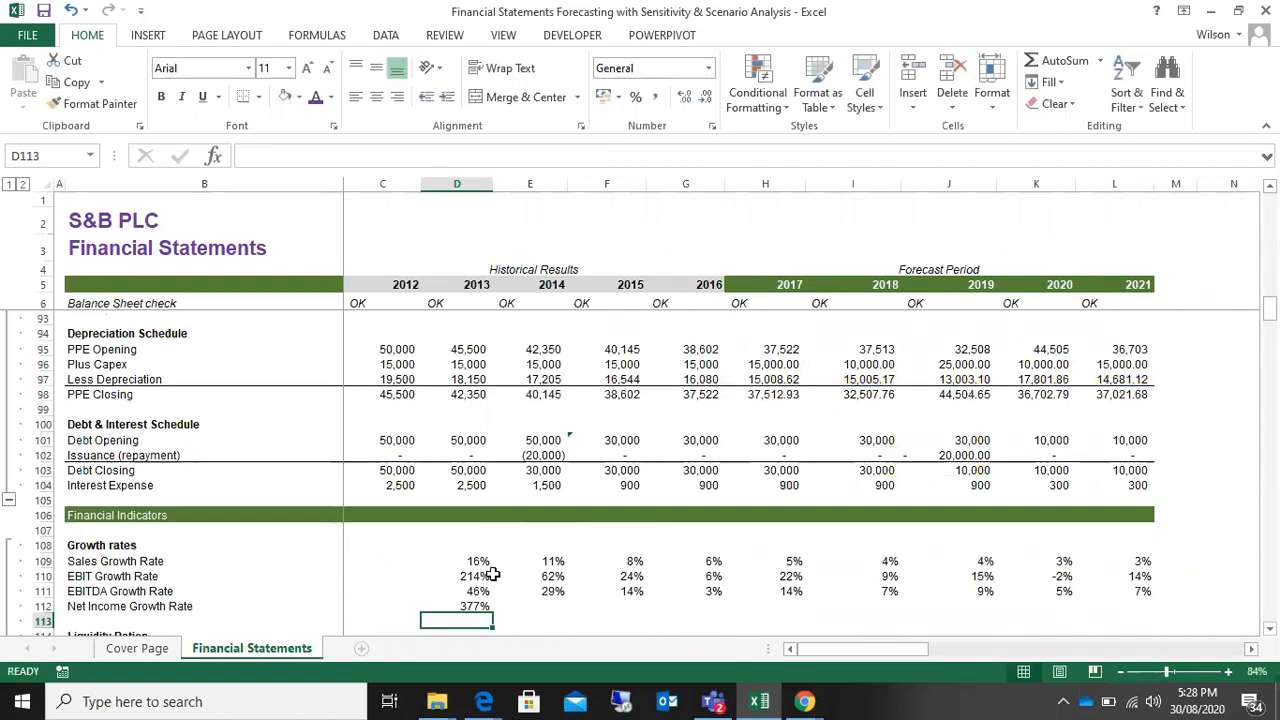
# Step: Fill the Net Income Growth Rate formula from D112 across the row through 2021 in column L
pyautogui.click(476, 603)
pyautogui.moveTo(494, 617); pyautogui.dragTo(1160, 610)
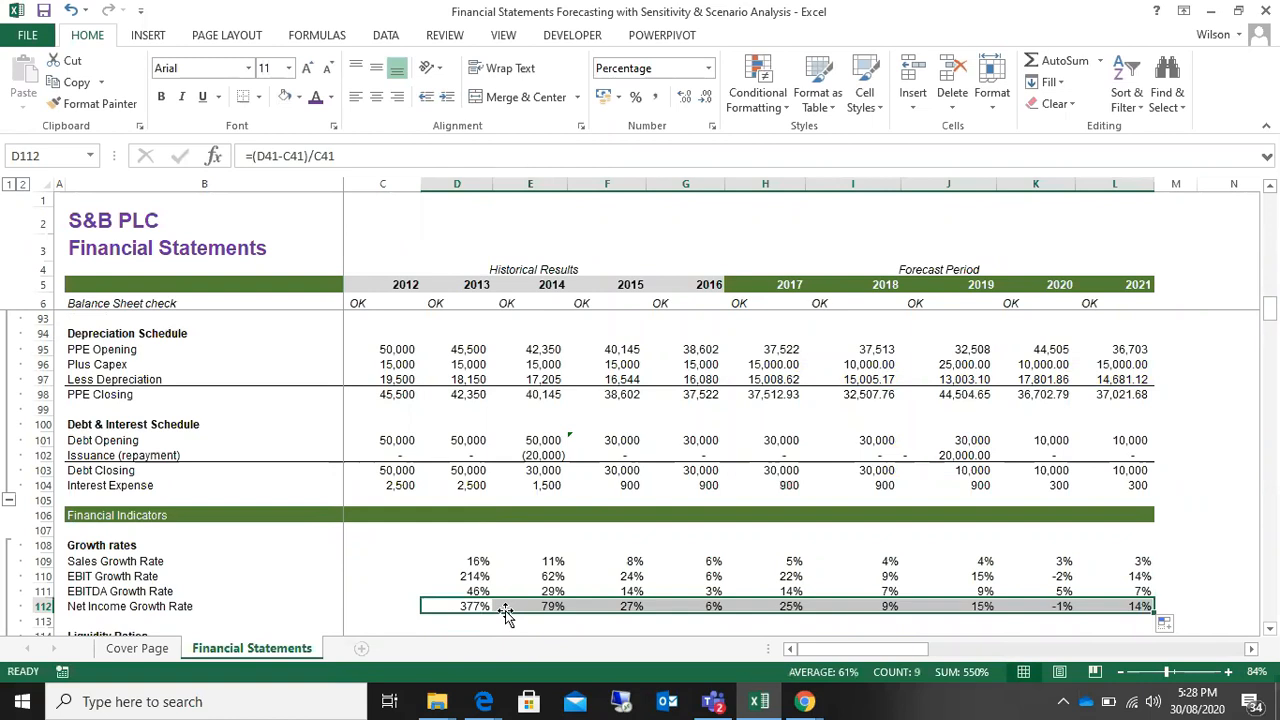
# Step: Go over the Liquidity Ratios section, pointing out the Current Ratio and Quick Ratio rows
pyautogui.scroll(-3, 505, 610)
pyautogui.click(125, 501)
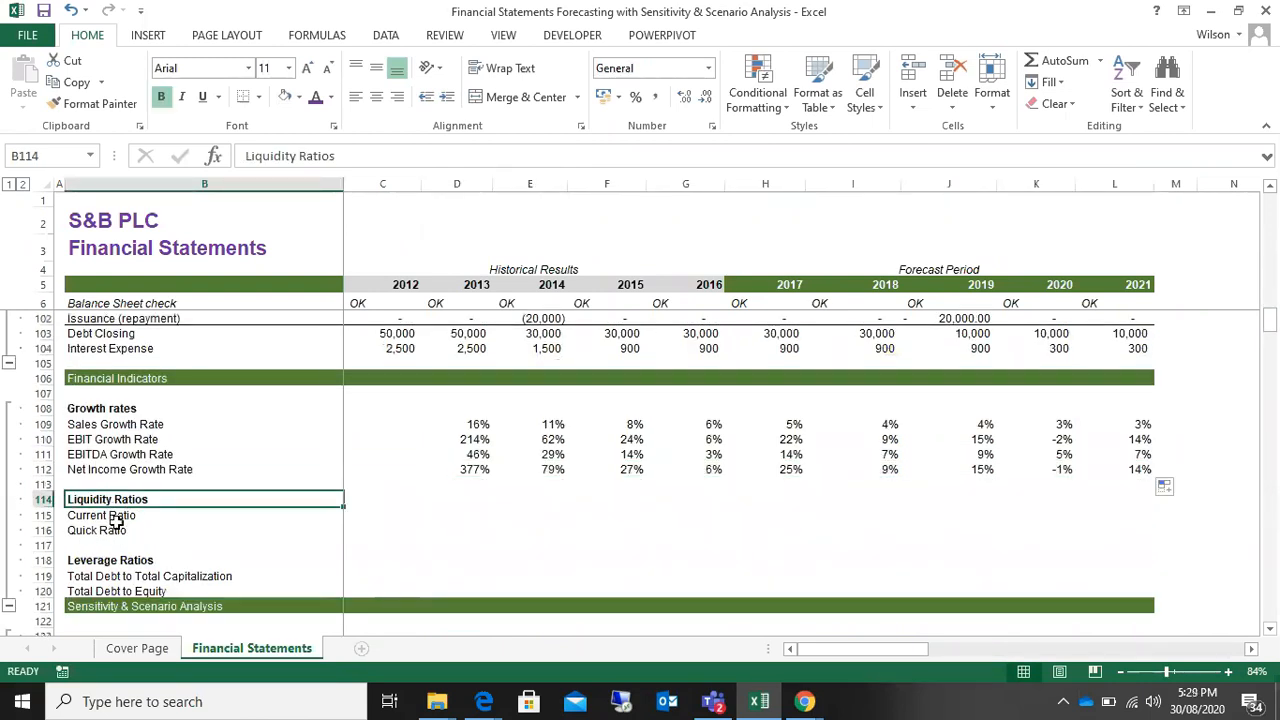
pyautogui.click(118, 515)
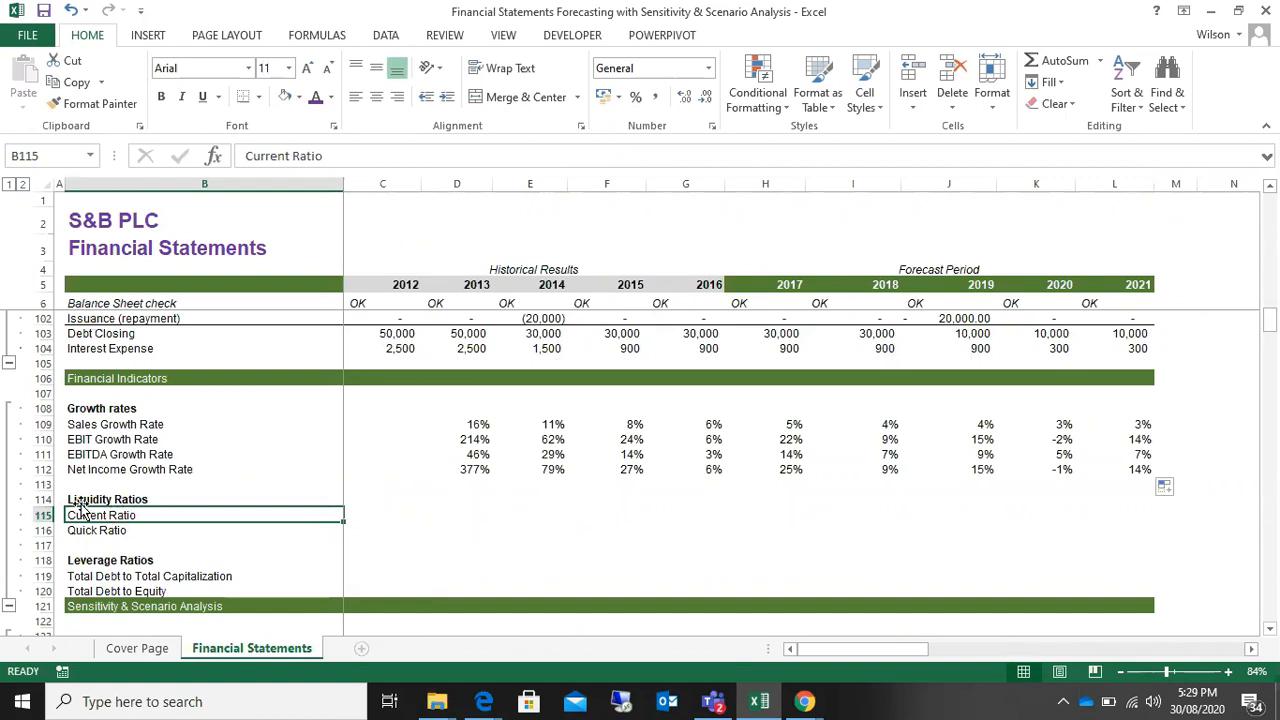
pyautogui.click(127, 532)
pyautogui.click(136, 515)
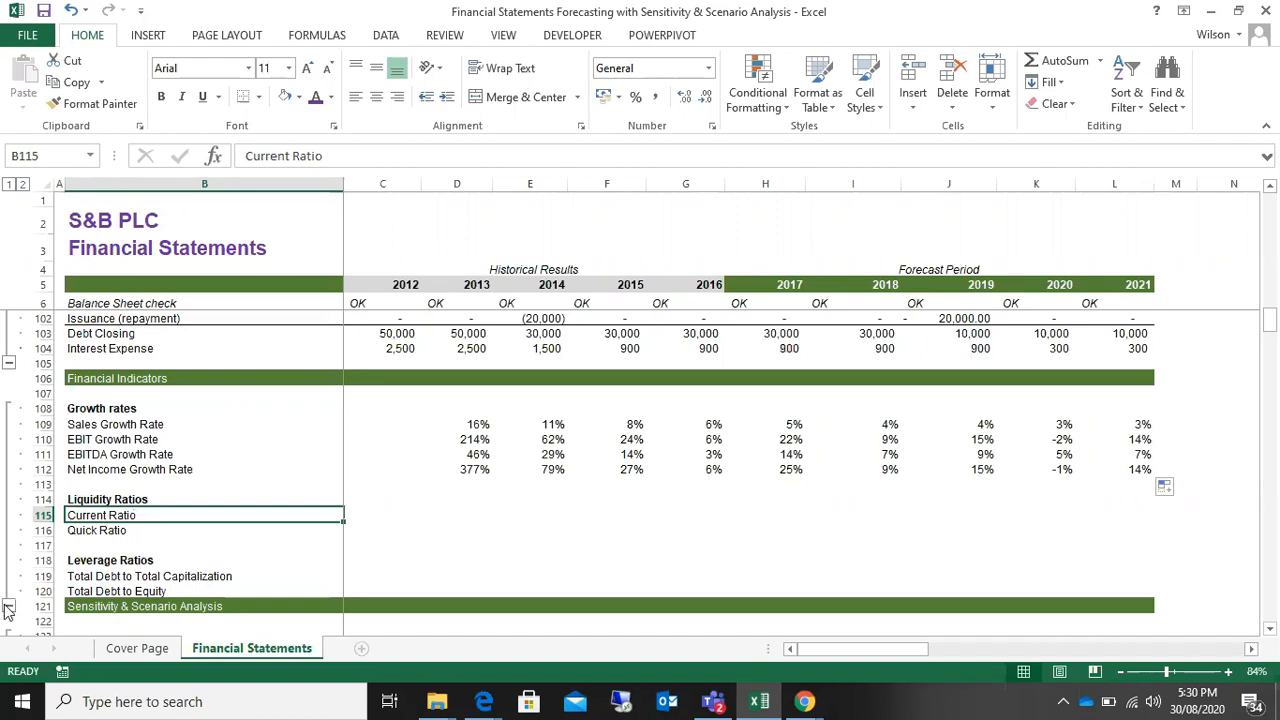
# Step: Start the 2012 Current Ratio formula in C115 with the sum of Cash, Account Receivable and Inventory as numerator, =(C46+C47+C48)
pyautogui.click(455, 514)
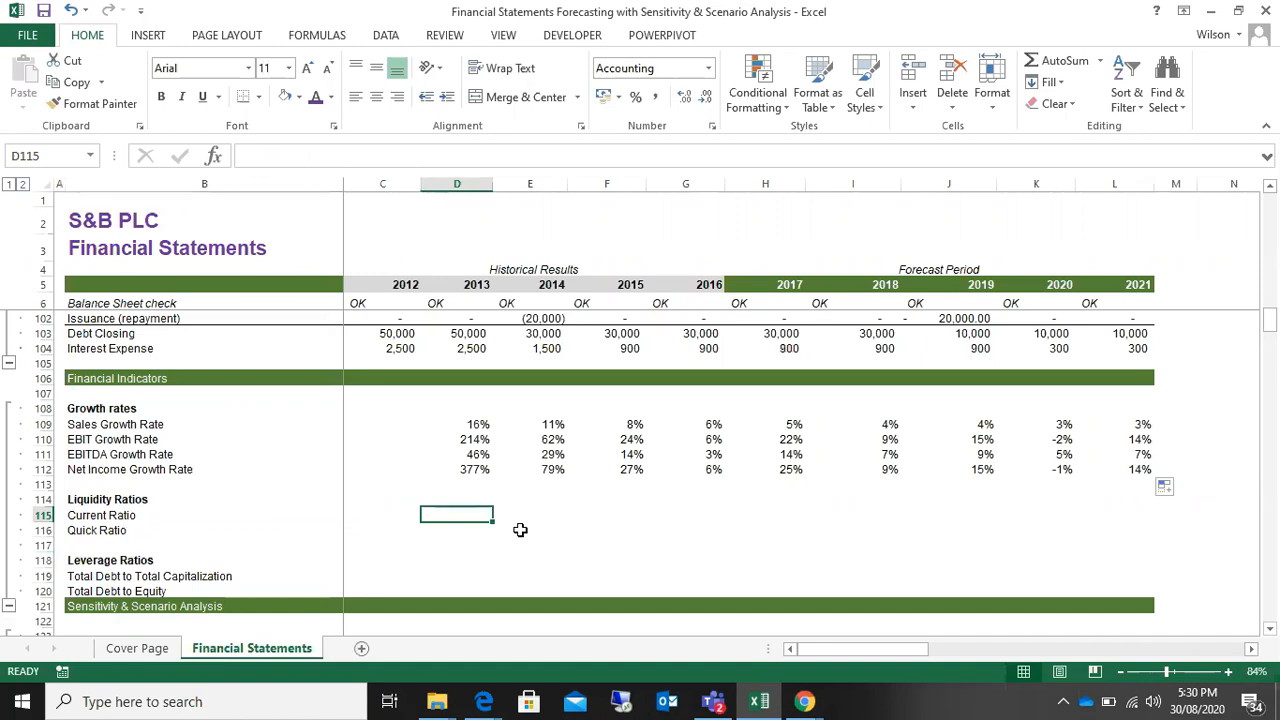
pyautogui.press('Left')
pyautogui.write('=')
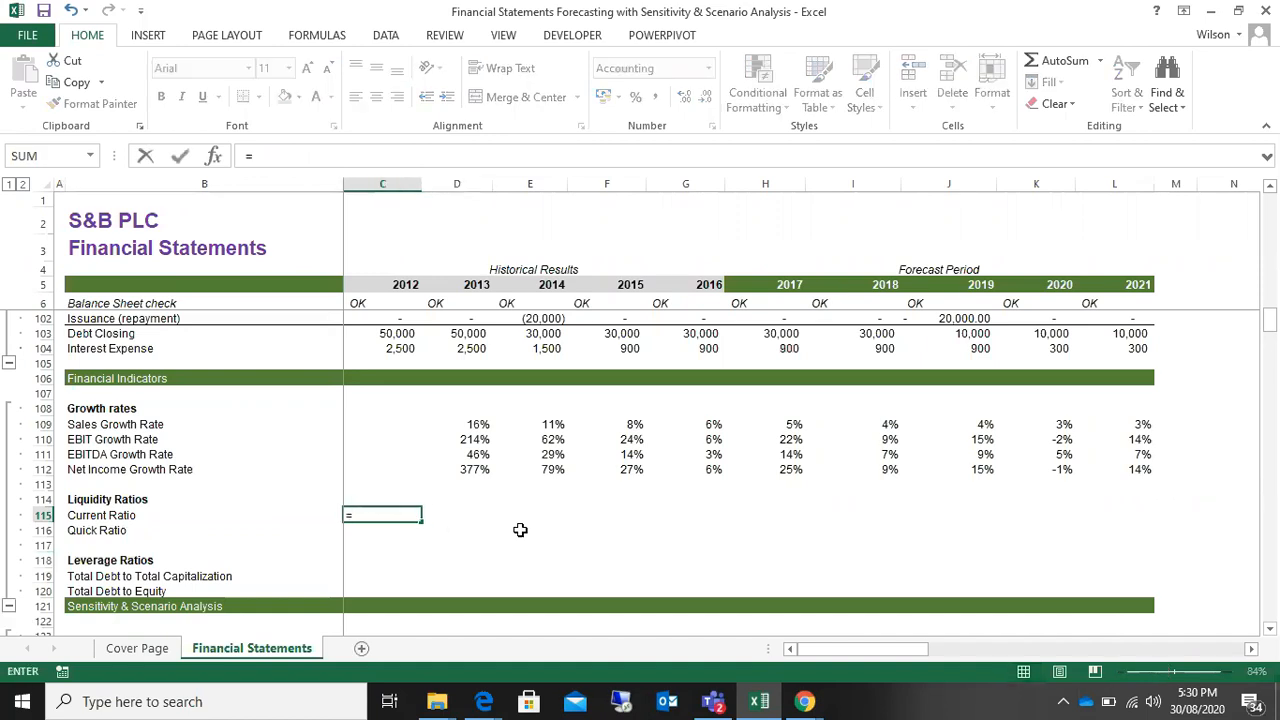
pyautogui.scroll(20, 520, 530)
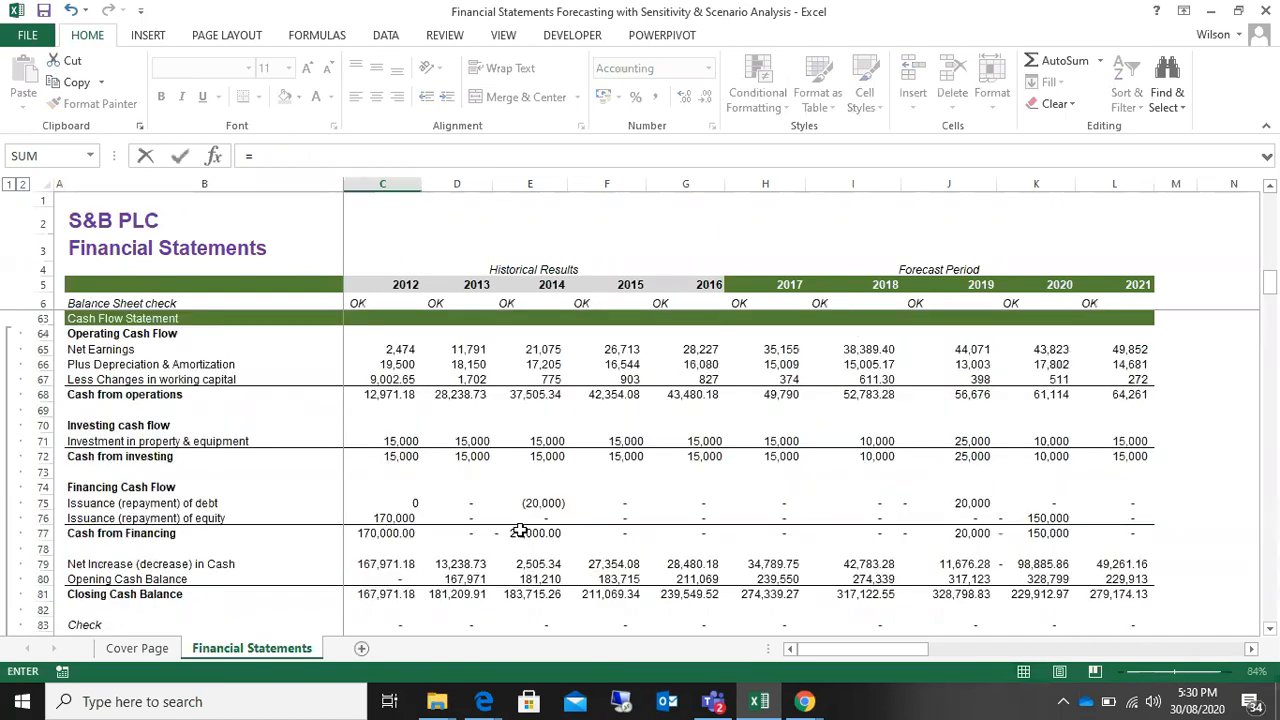
pyautogui.scroll(5, 520, 530)
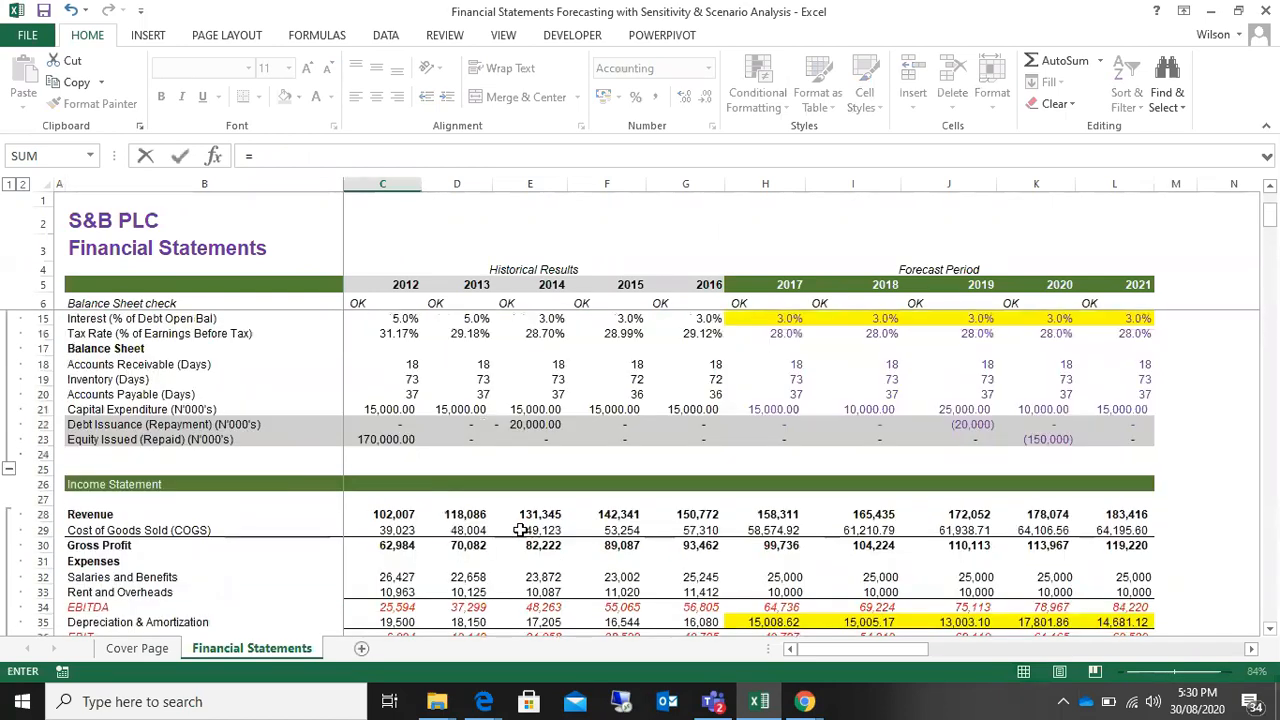
pyautogui.scroll(-8, 520, 530)
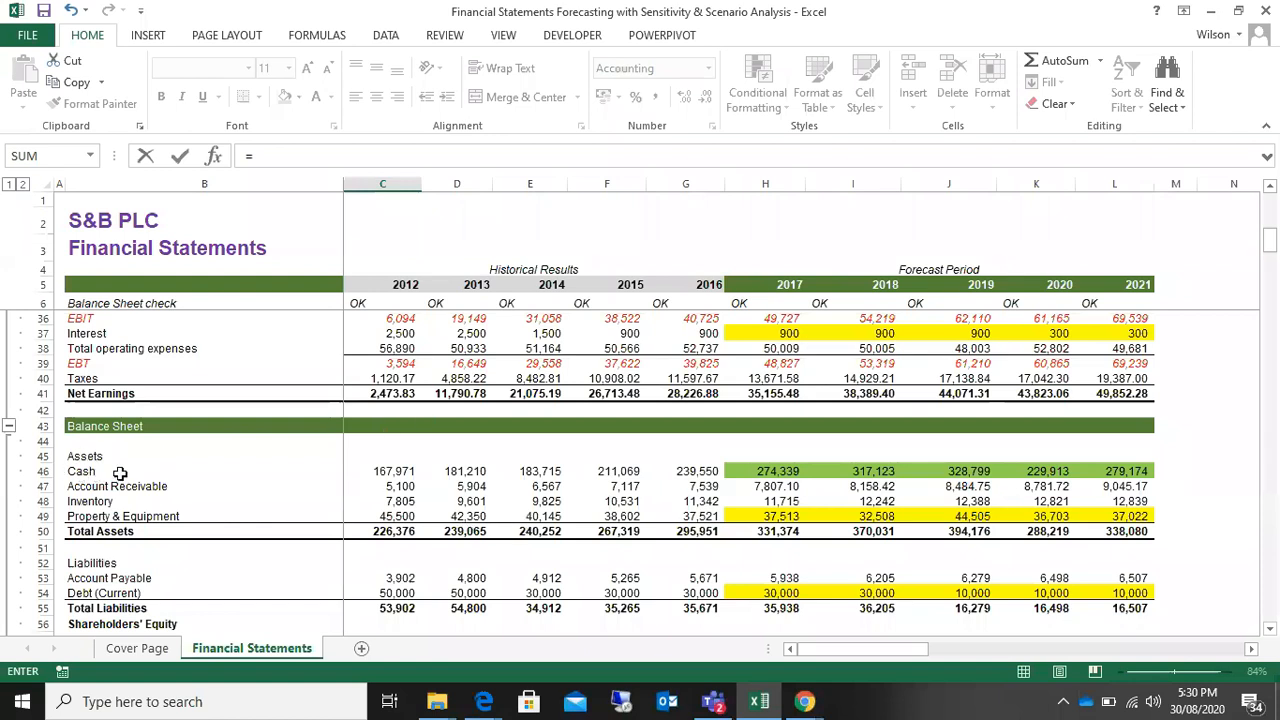
pyautogui.write('(')
pyautogui.click(392, 470)
pyautogui.write('+')
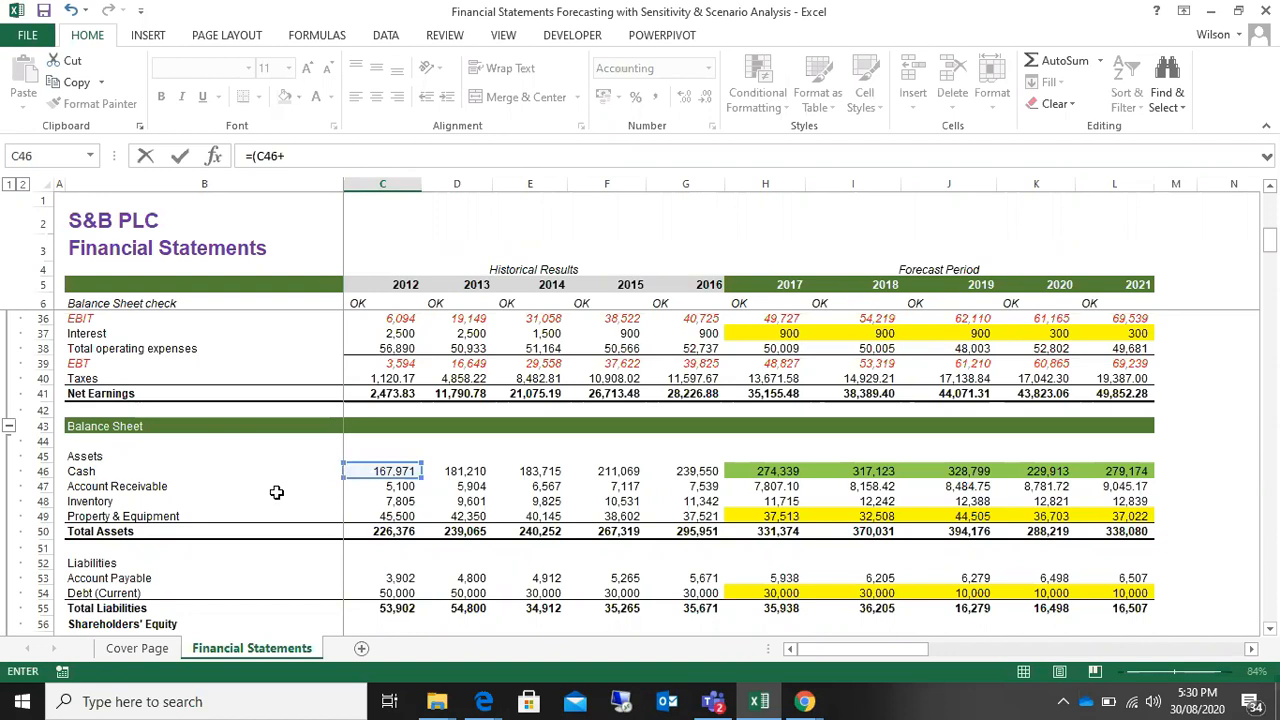
pyautogui.click(400, 484)
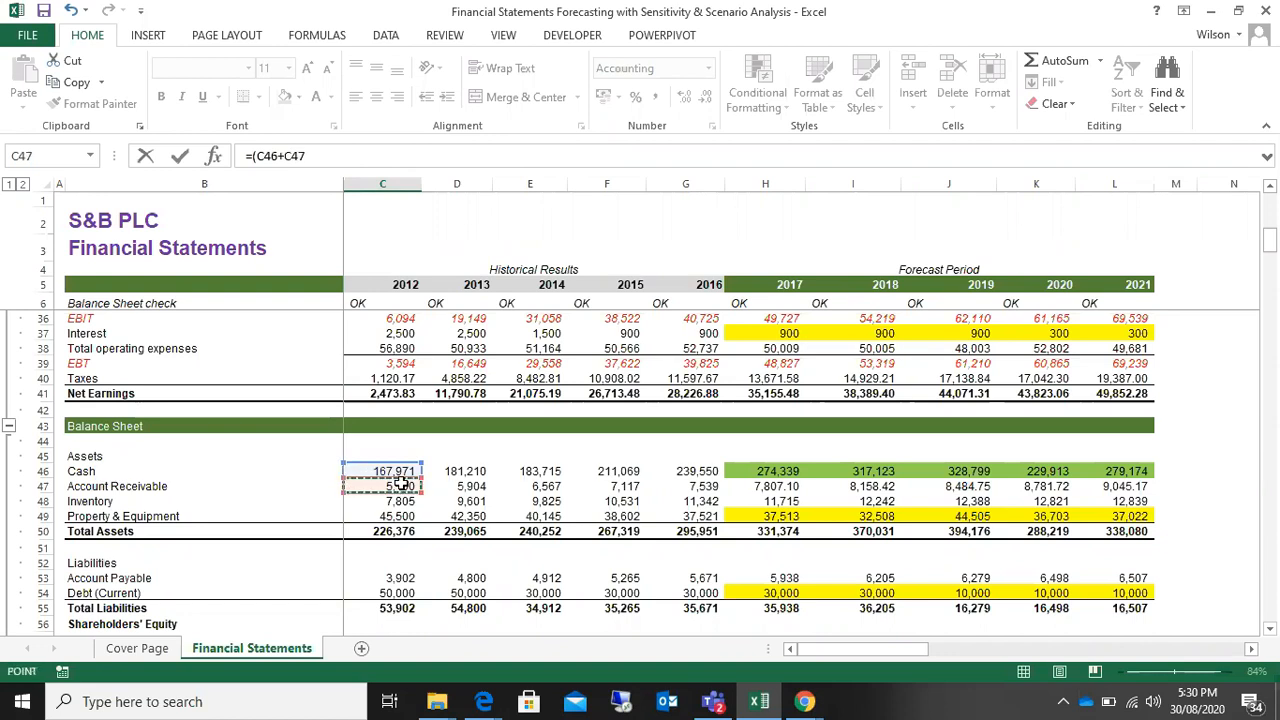
pyautogui.write('+')
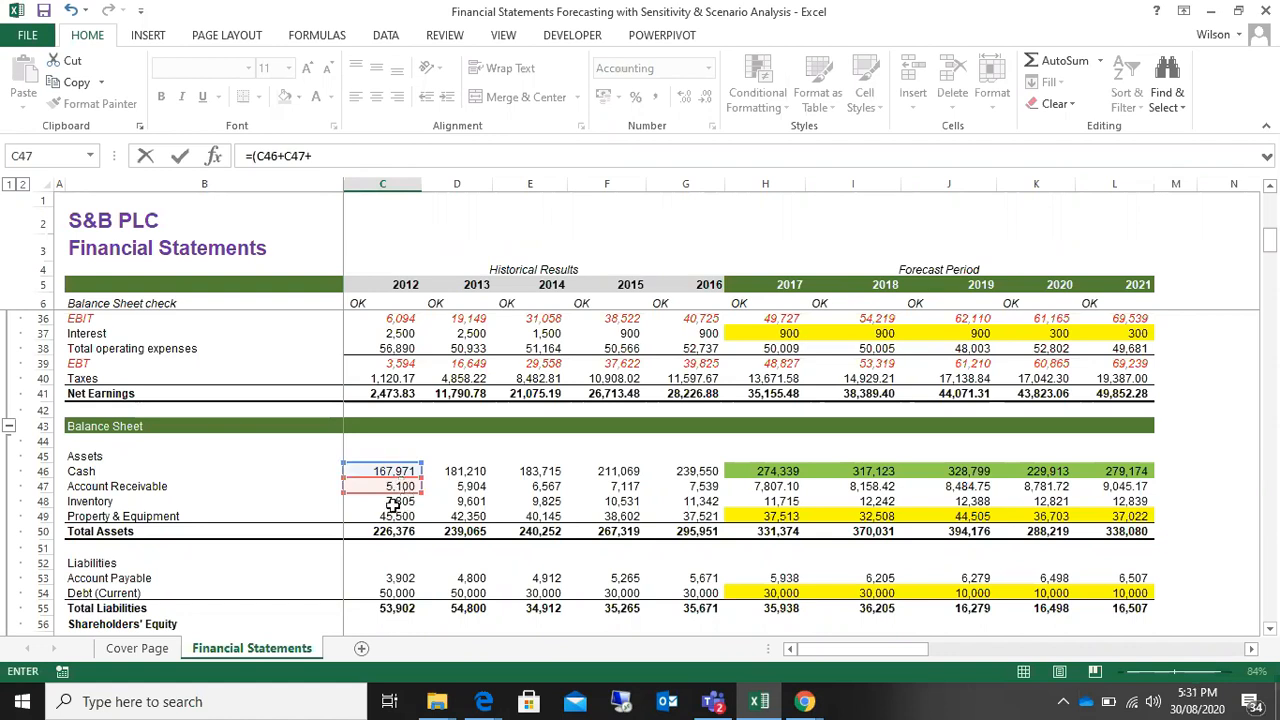
pyautogui.click(398, 502)
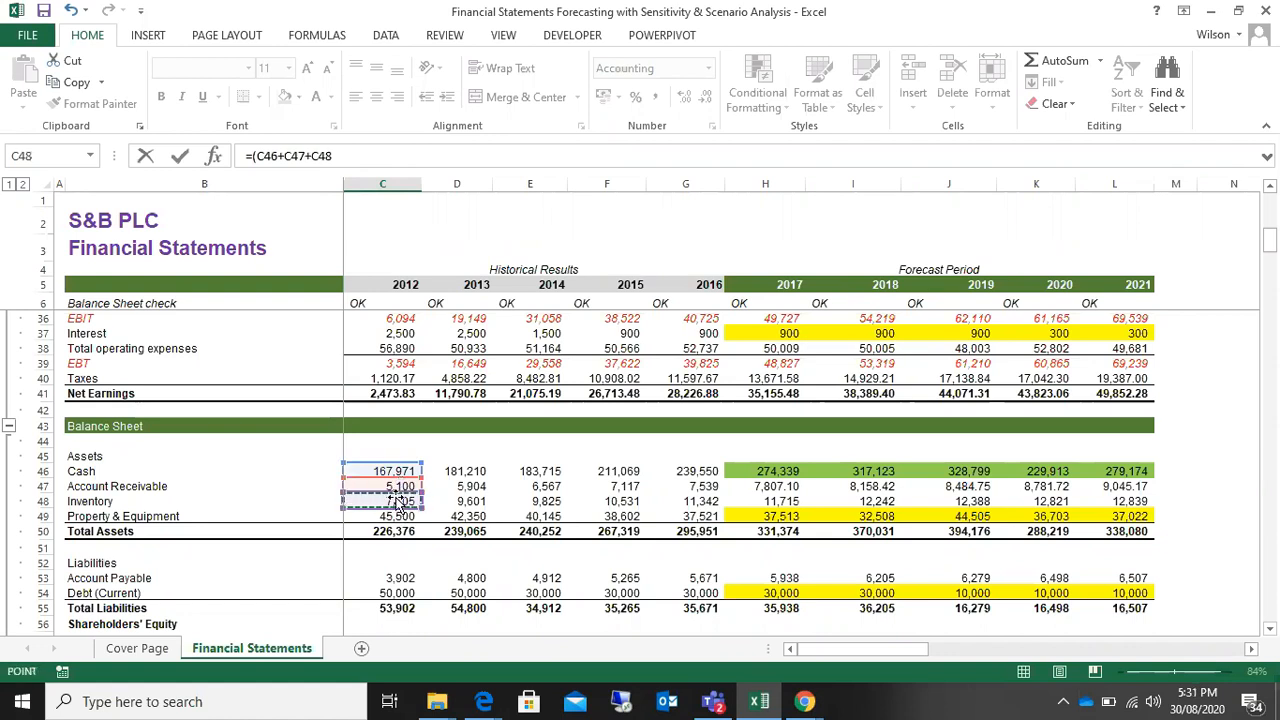
pyautogui.write(')')
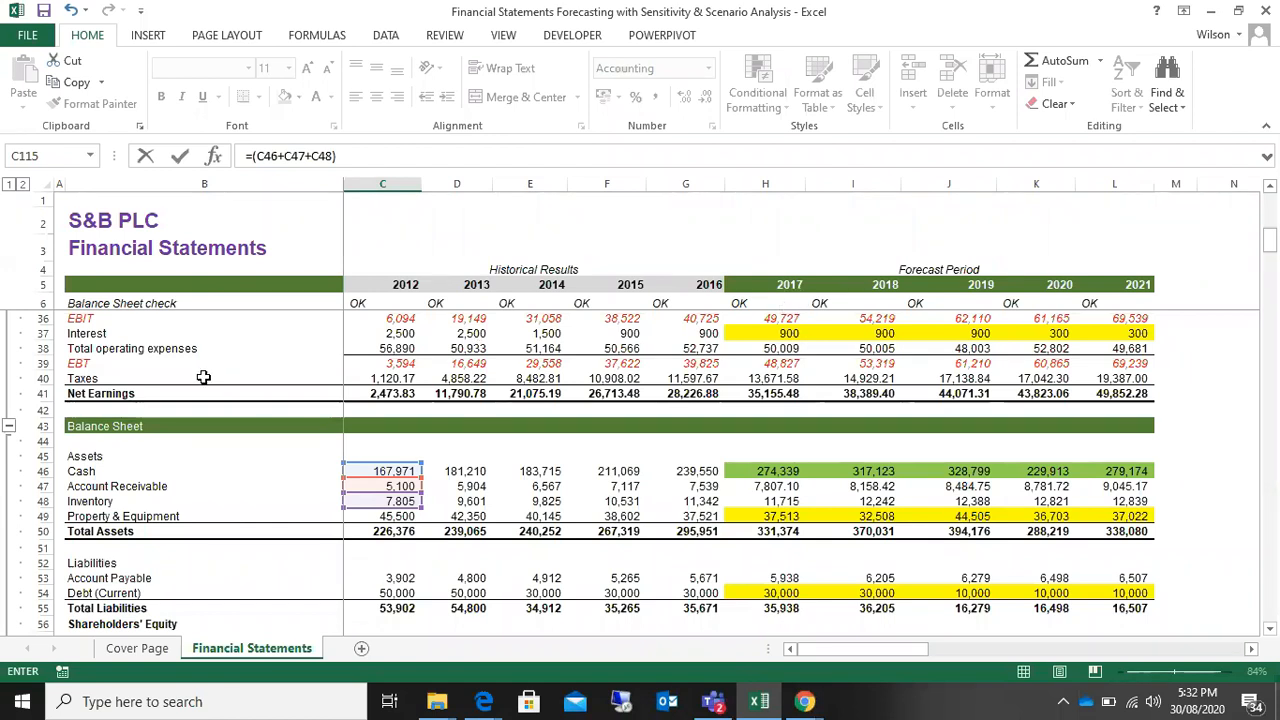
# Step: Extend the Current Ratio formula with a division sign and a bracketed denominator starting with 2012 Account Payable, /(C53+
pyautogui.click(355, 156)
pyautogui.write('/')
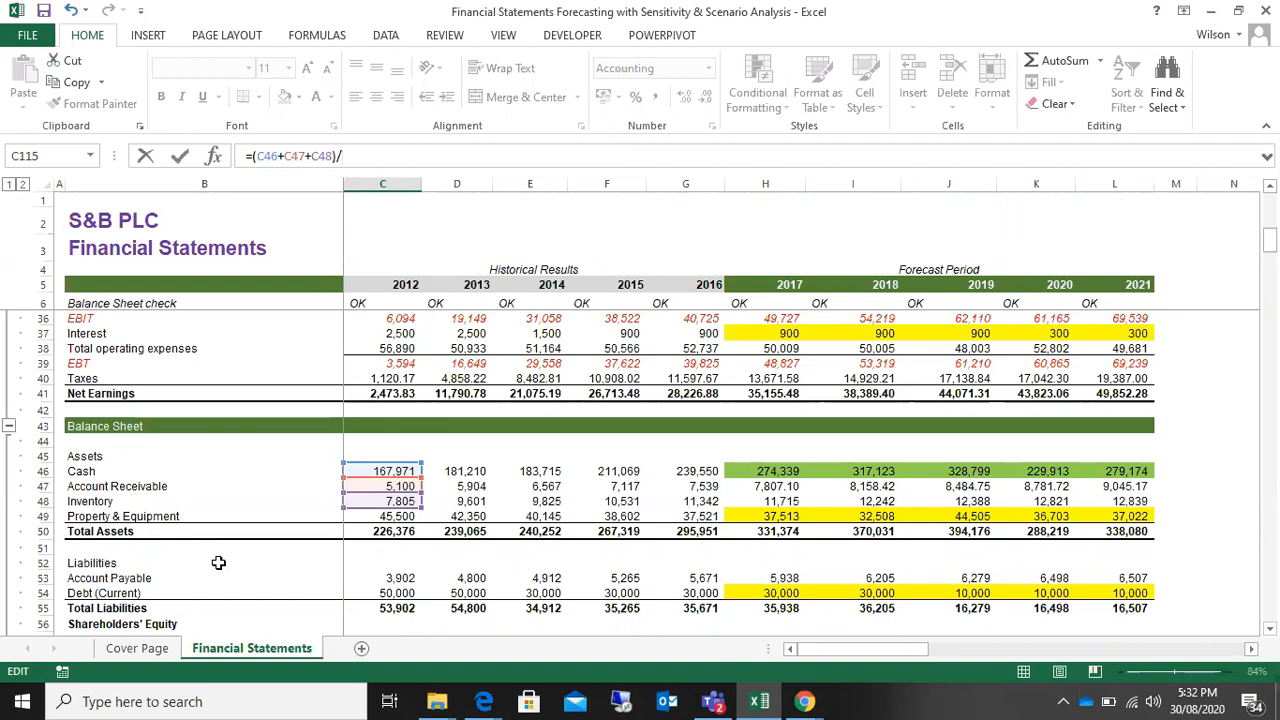
pyautogui.scroll(-1, 218, 563)
pyautogui.scroll(-1, 218, 563)
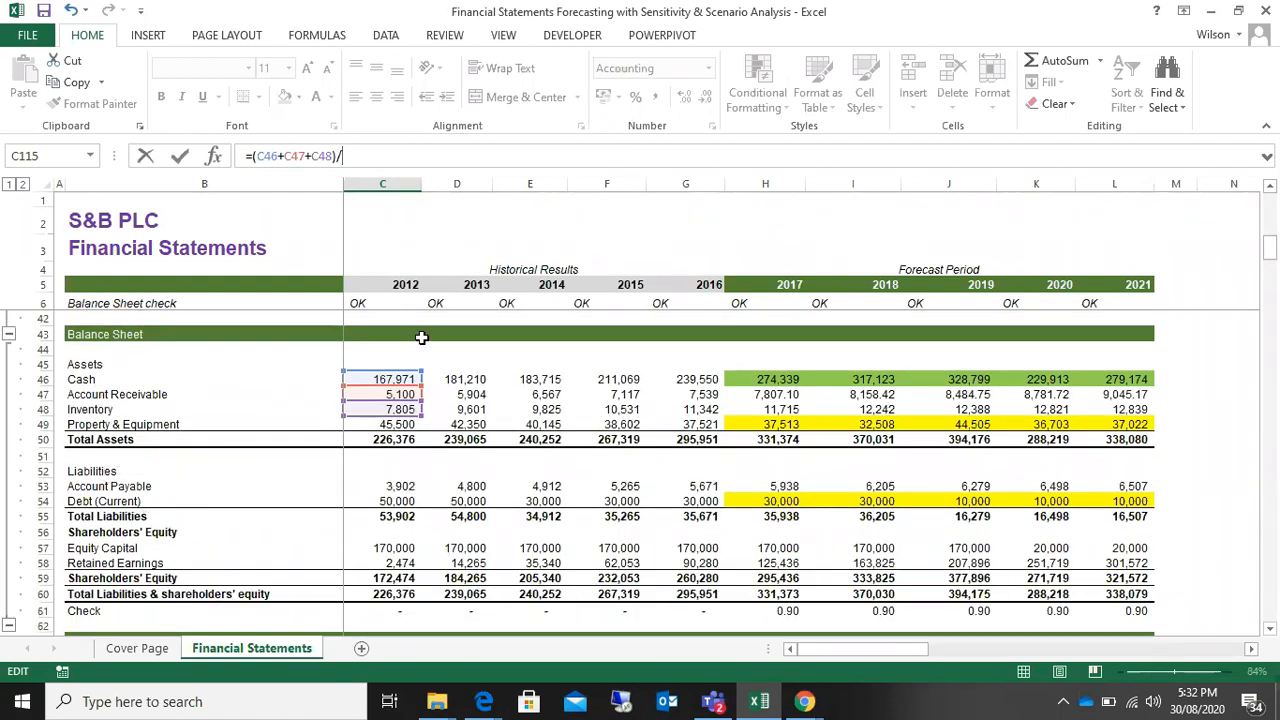
pyautogui.write('(')
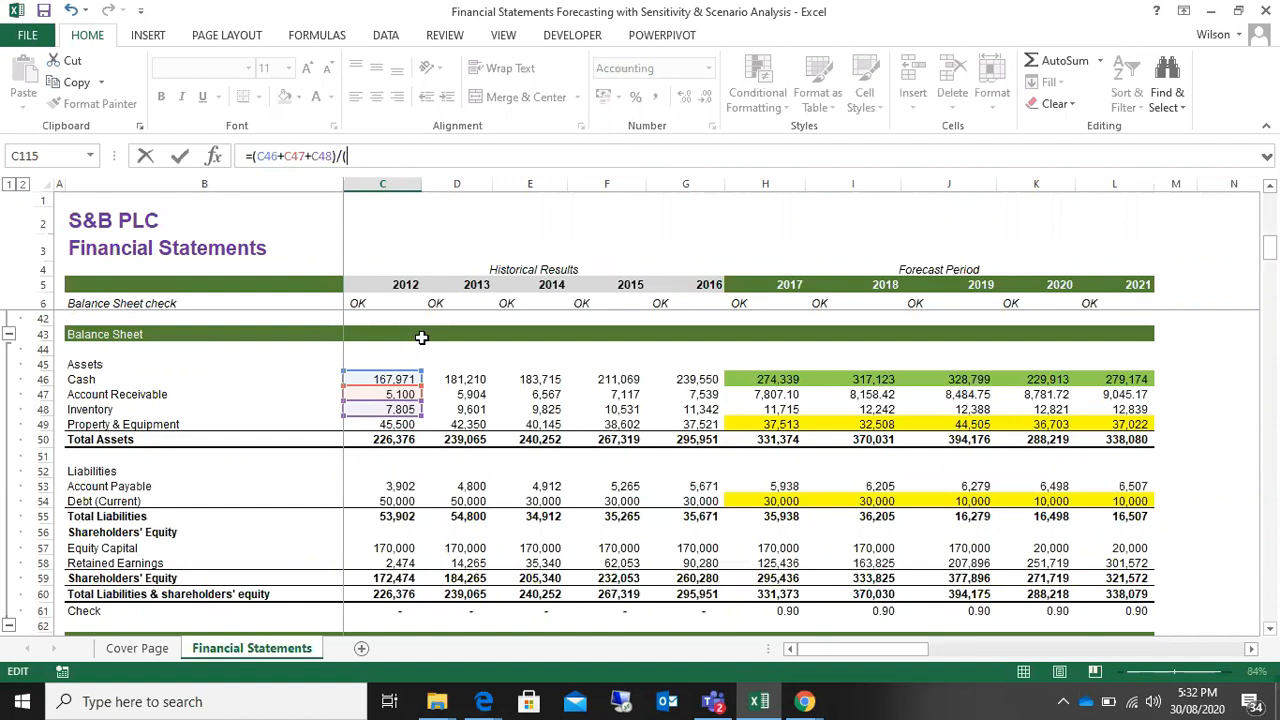
pyautogui.click(388, 487)
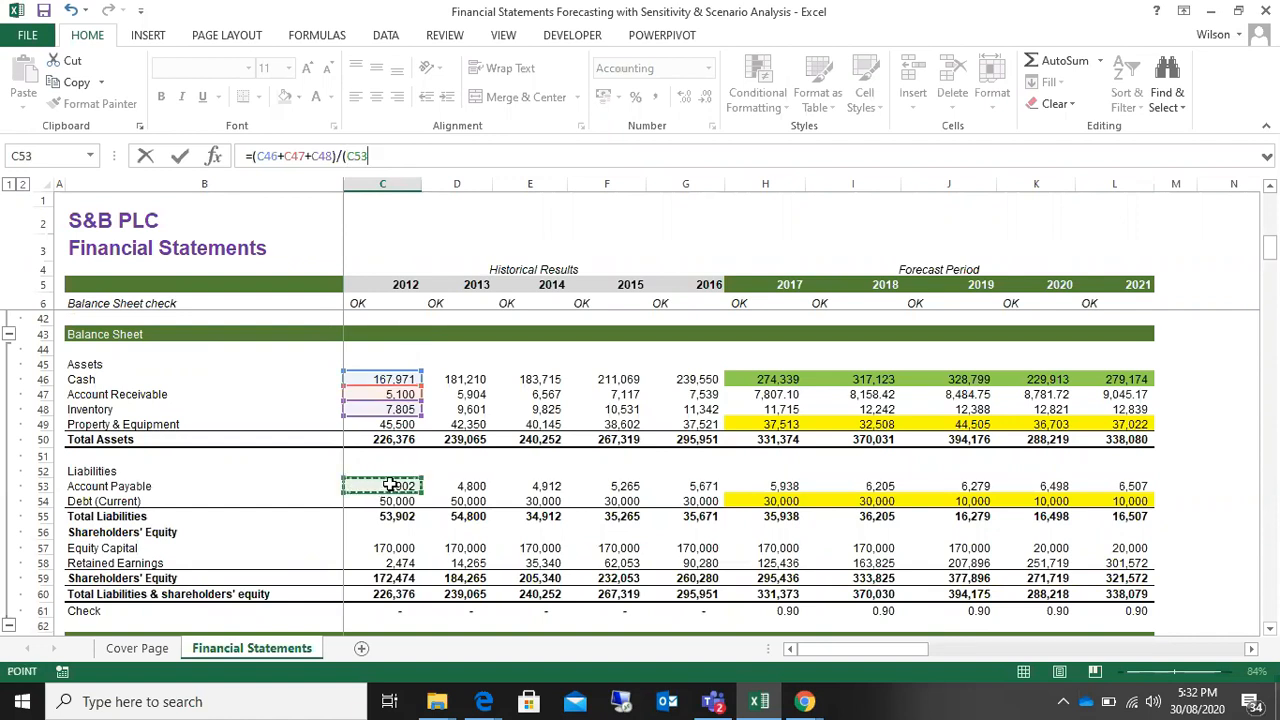
pyautogui.write('+')
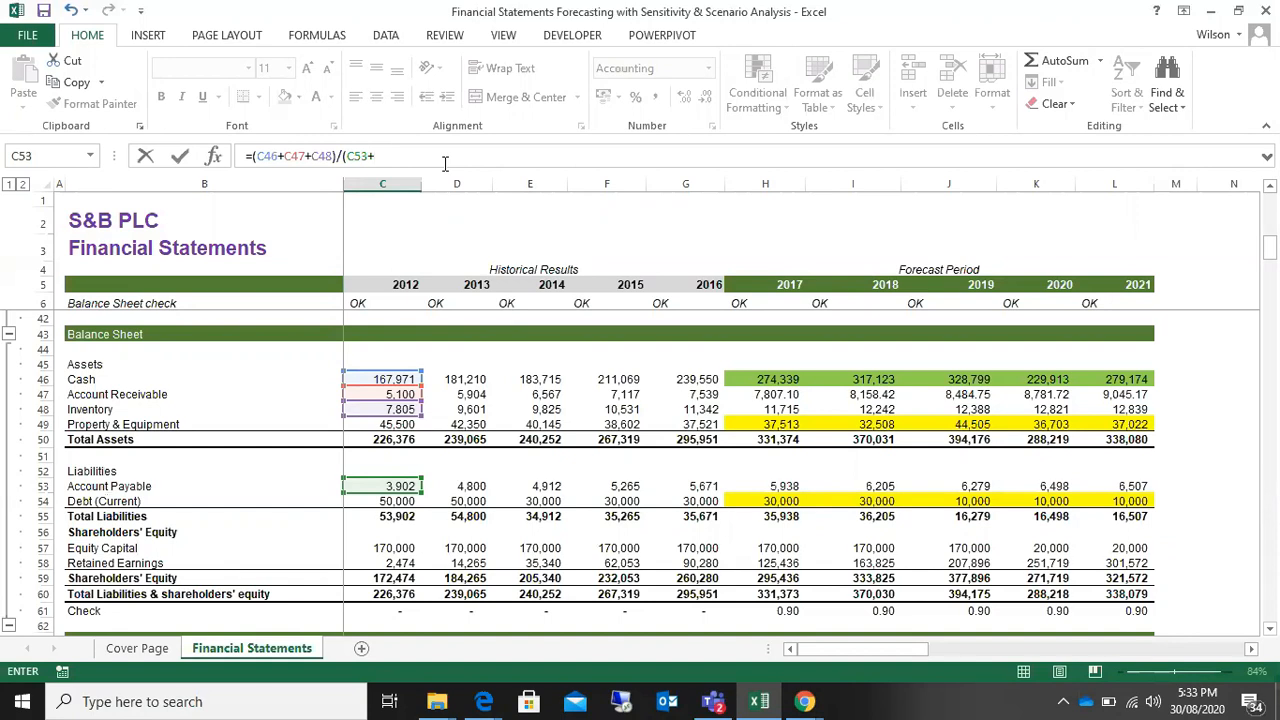
# Step: Switch to the Zoom meeting in Chrome, admit both guests from the waiting room, and return to the Excel workbook
pyautogui.click(795, 692)
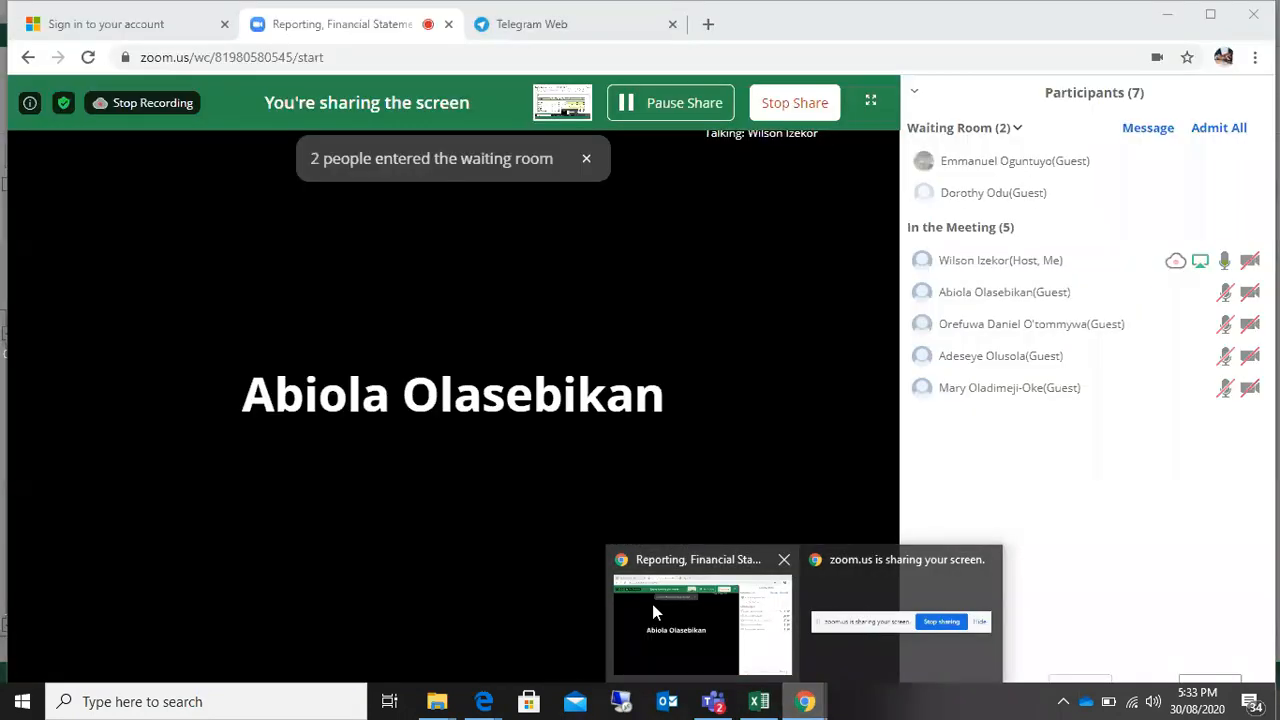
pyautogui.click(652, 604)
pyautogui.moveTo(938, 164)
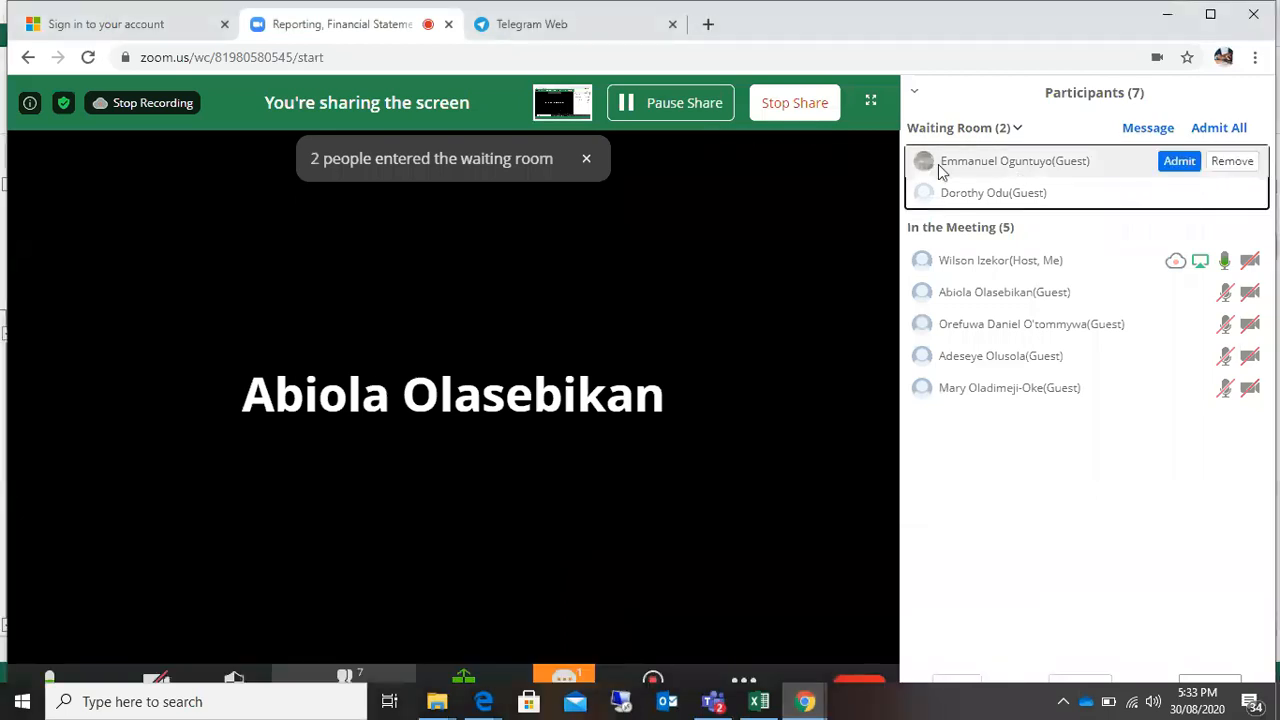
pyautogui.click(1176, 163)
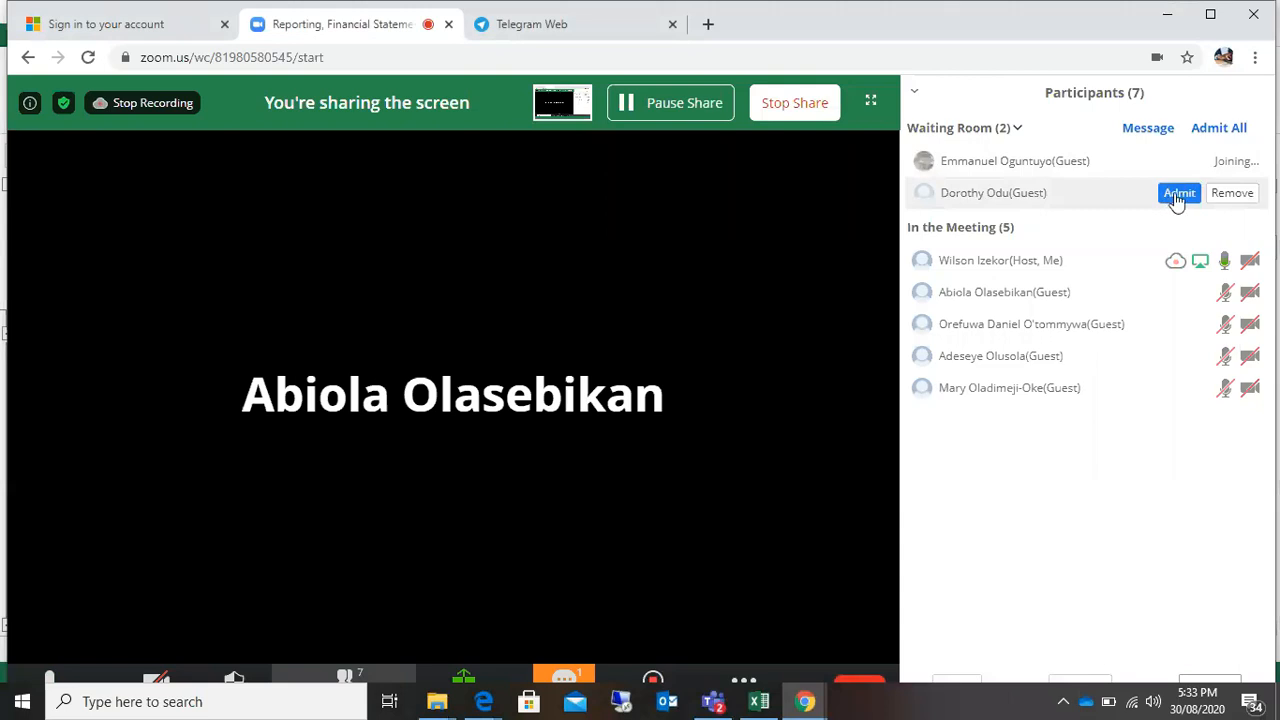
pyautogui.click(1177, 194)
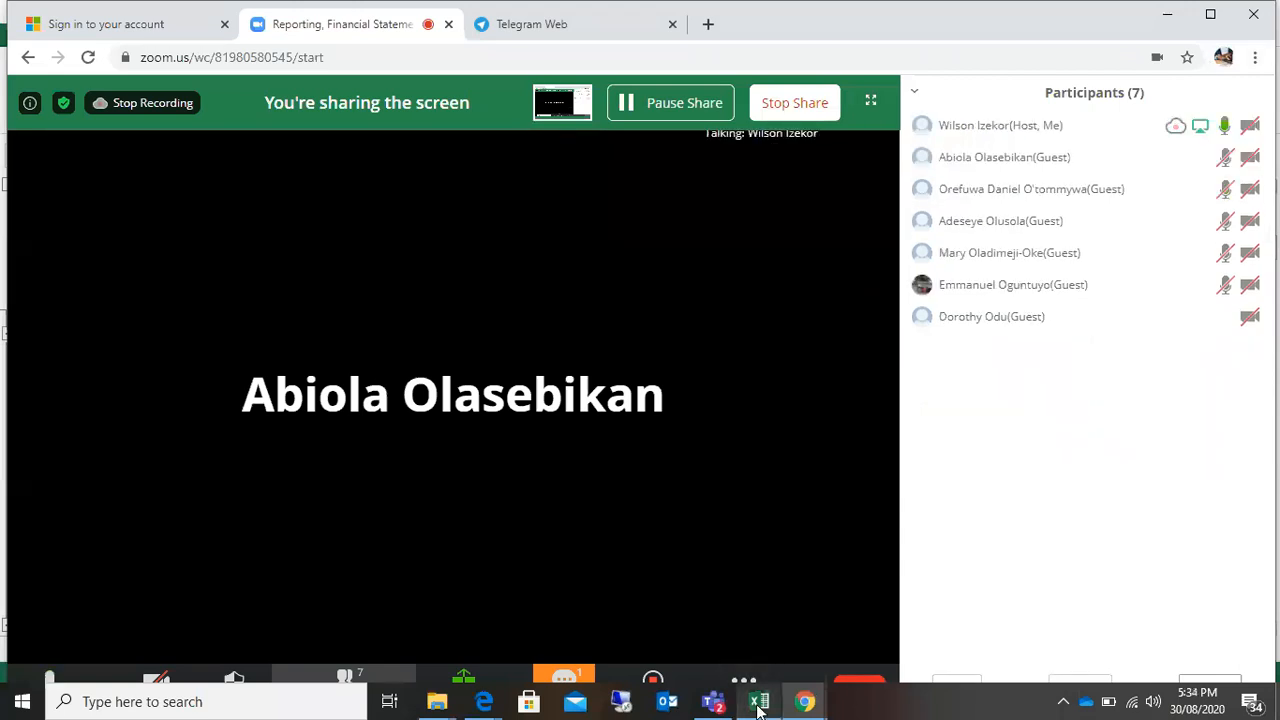
pyautogui.moveTo(803, 704)
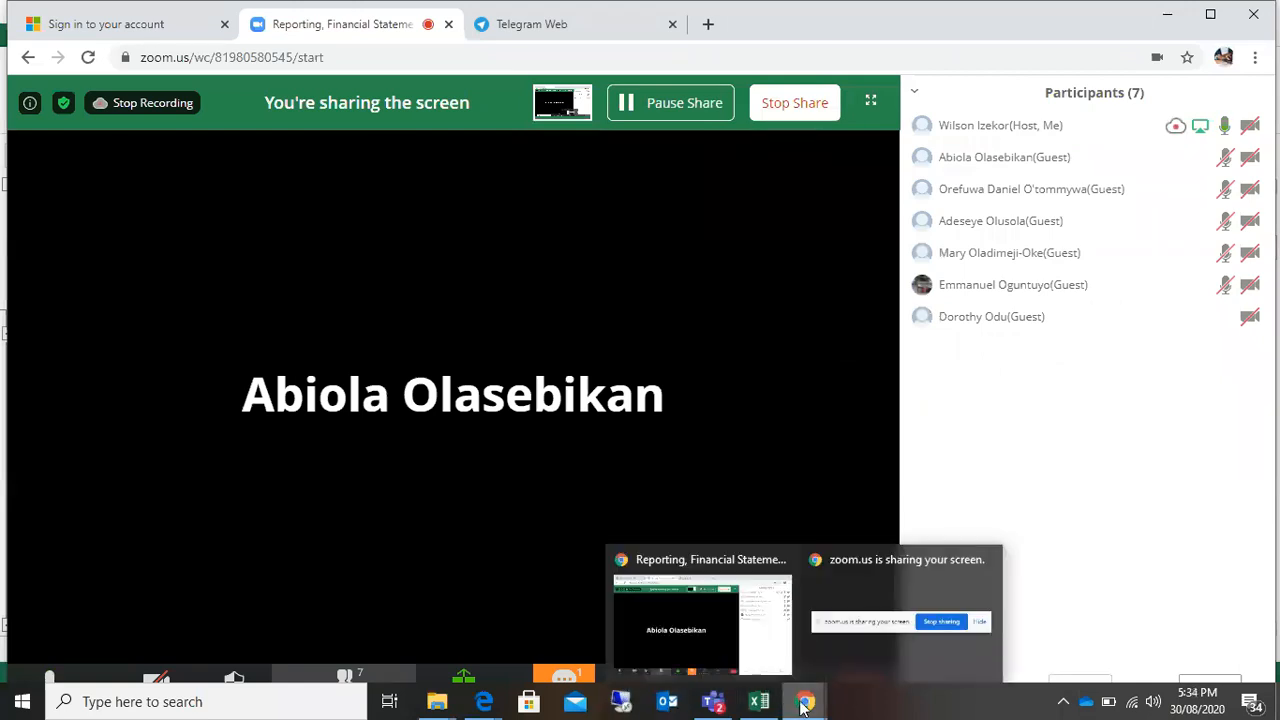
pyautogui.click(759, 701)
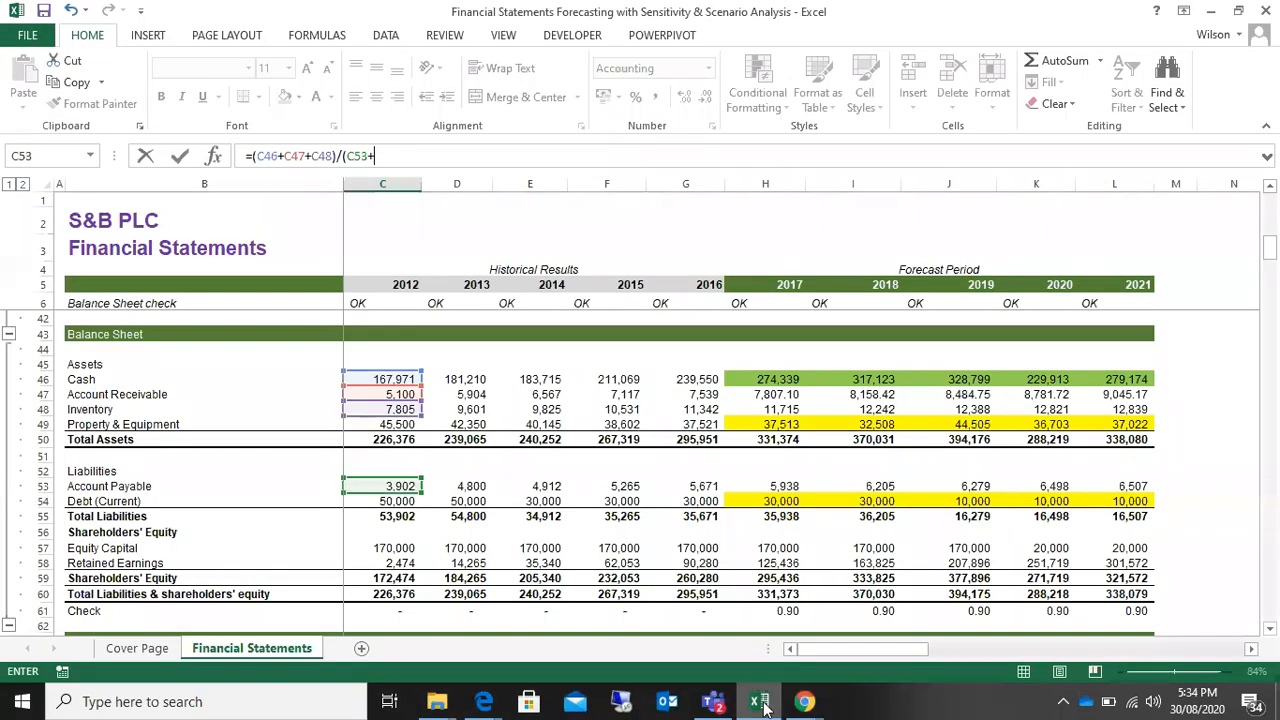
# Step: Complete the 2012 Current Ratio denominator with Debt (Current) C54, enter the formula =(C46+C47+C48)/(C53+C54), and select C115 for review
pyautogui.click(372, 500)
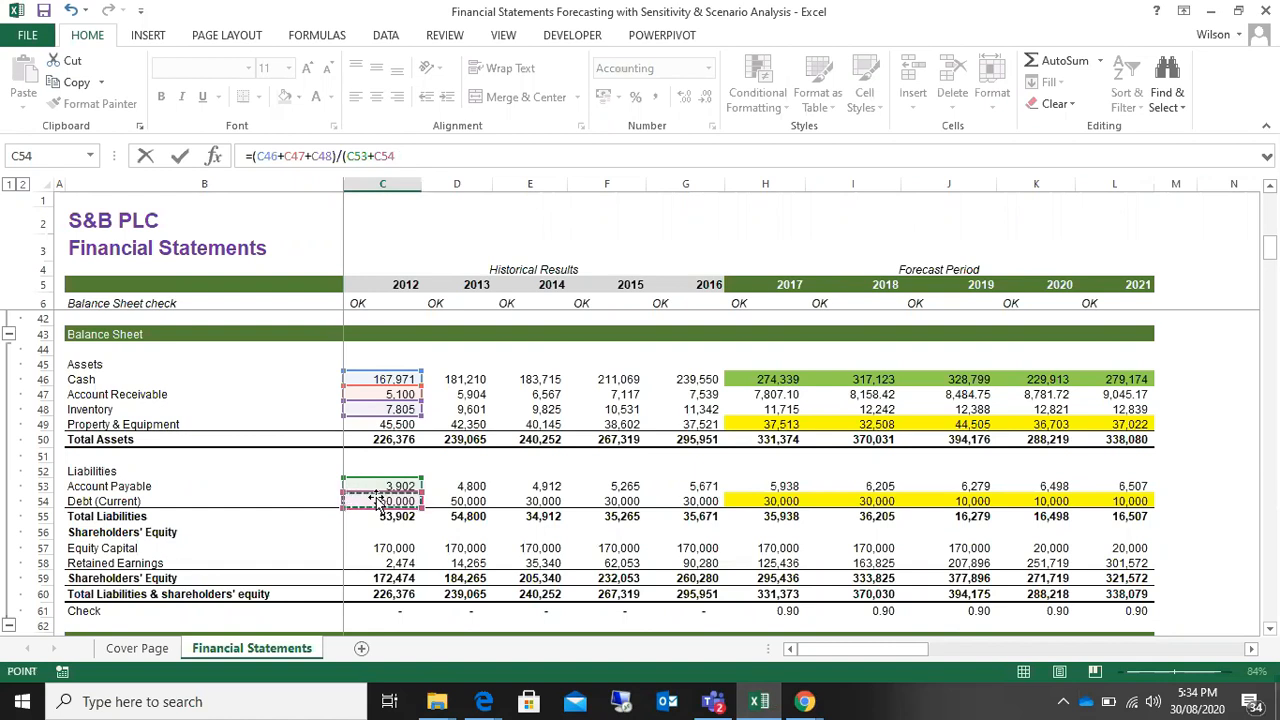
pyautogui.write(')')
pyautogui.press('Return')
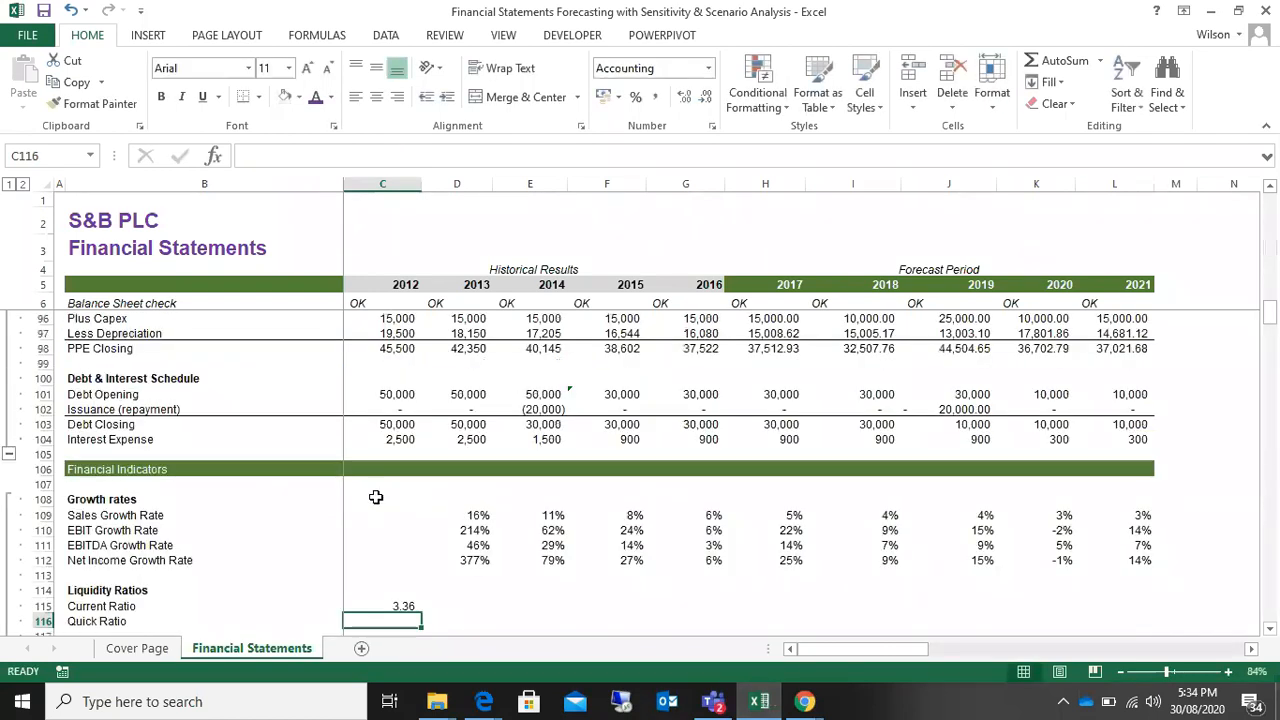
pyautogui.scroll(-1, 407, 535)
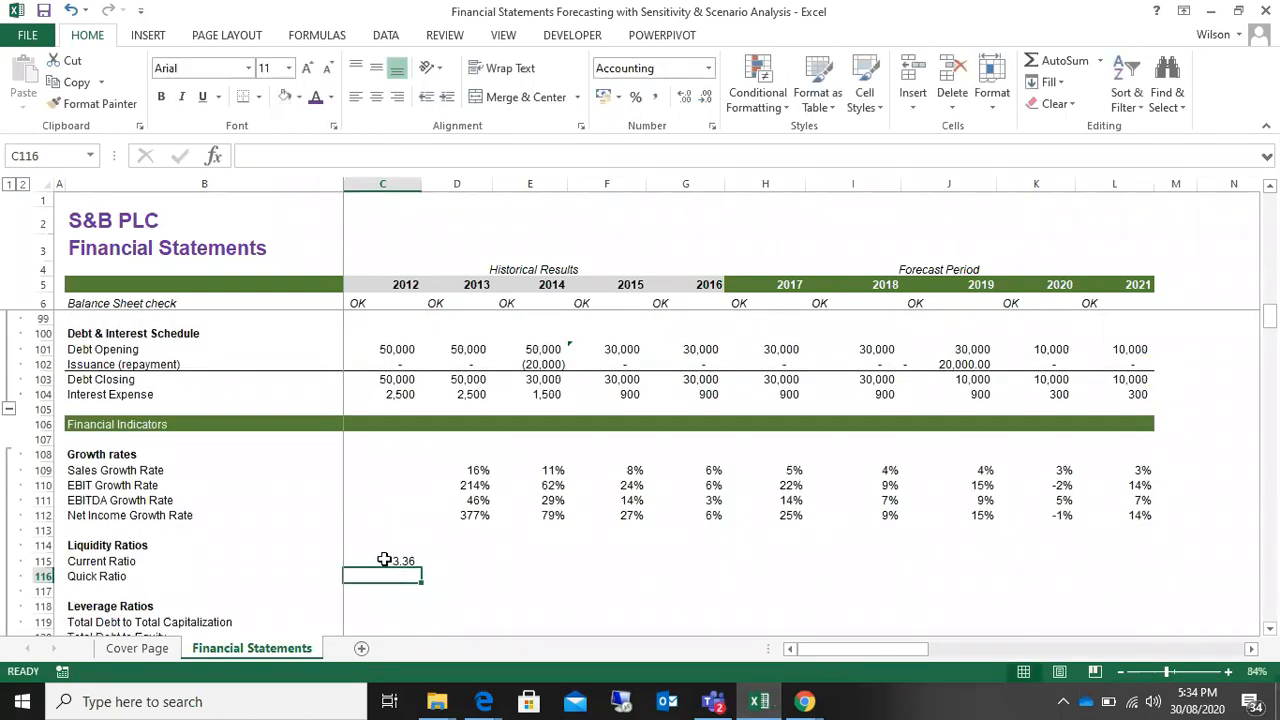
pyautogui.click(387, 560)
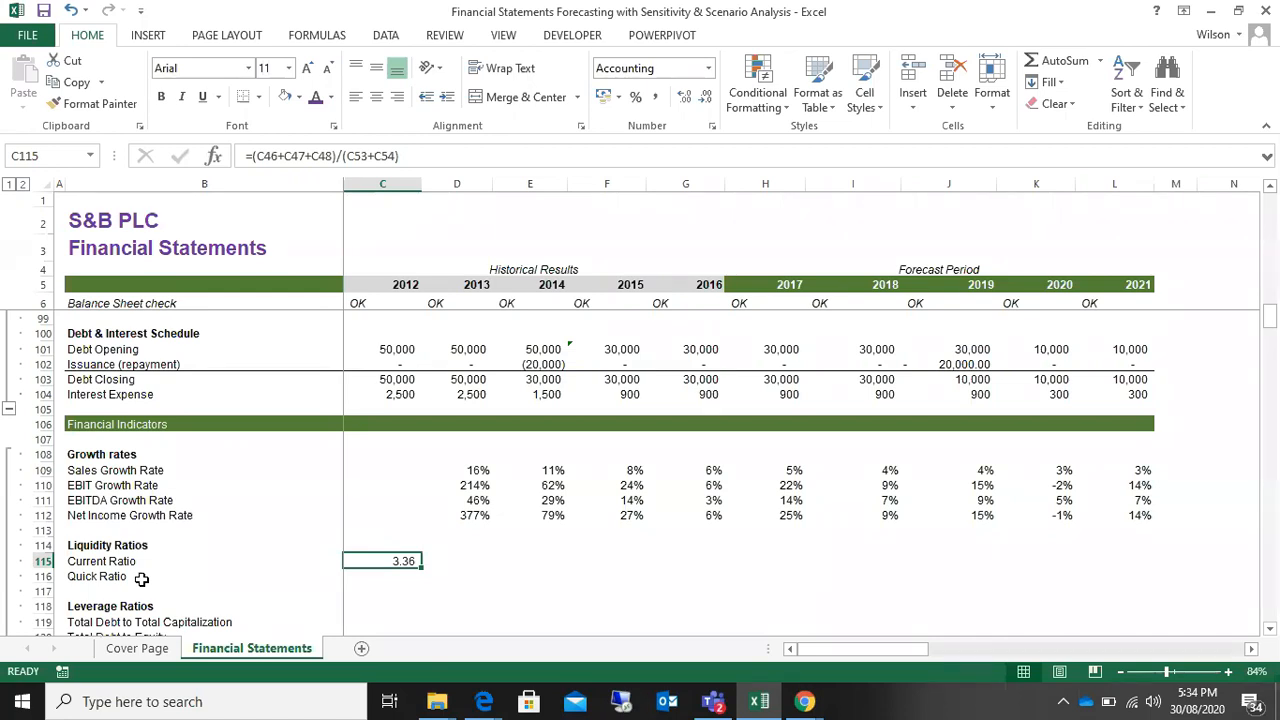
# Step: Start the 2012 Quick Ratio formula in C116 and go to the Assets rows of the Balance Sheet
pyautogui.click(369, 575)
pyautogui.write('=')
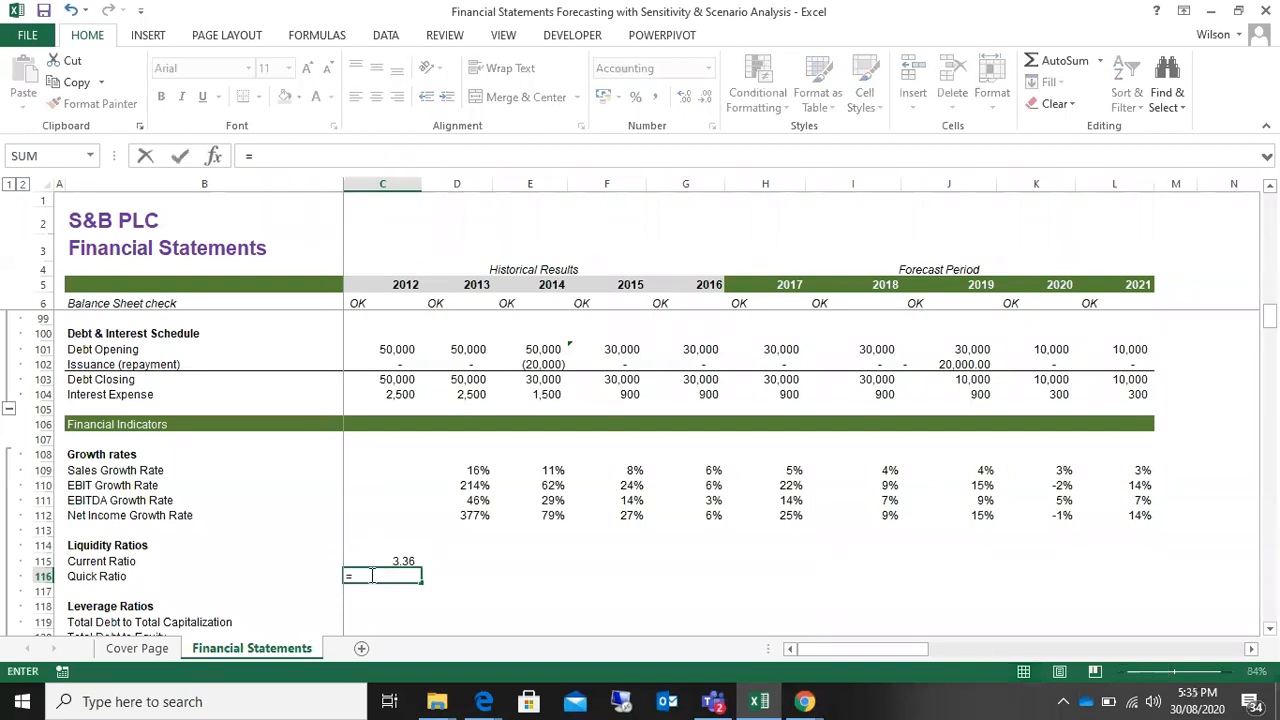
pyautogui.scroll(13, 371, 576)
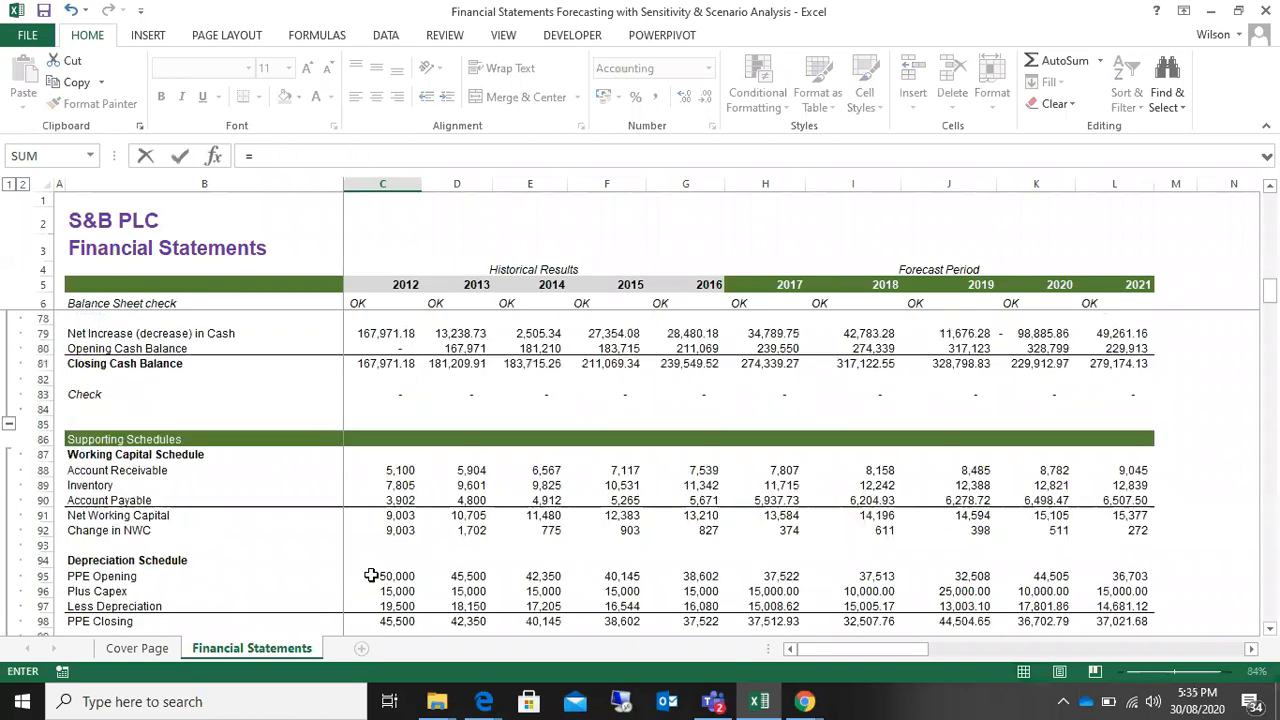
pyautogui.scroll(7, 371, 576)
pyautogui.scroll(-15, 371, 576)
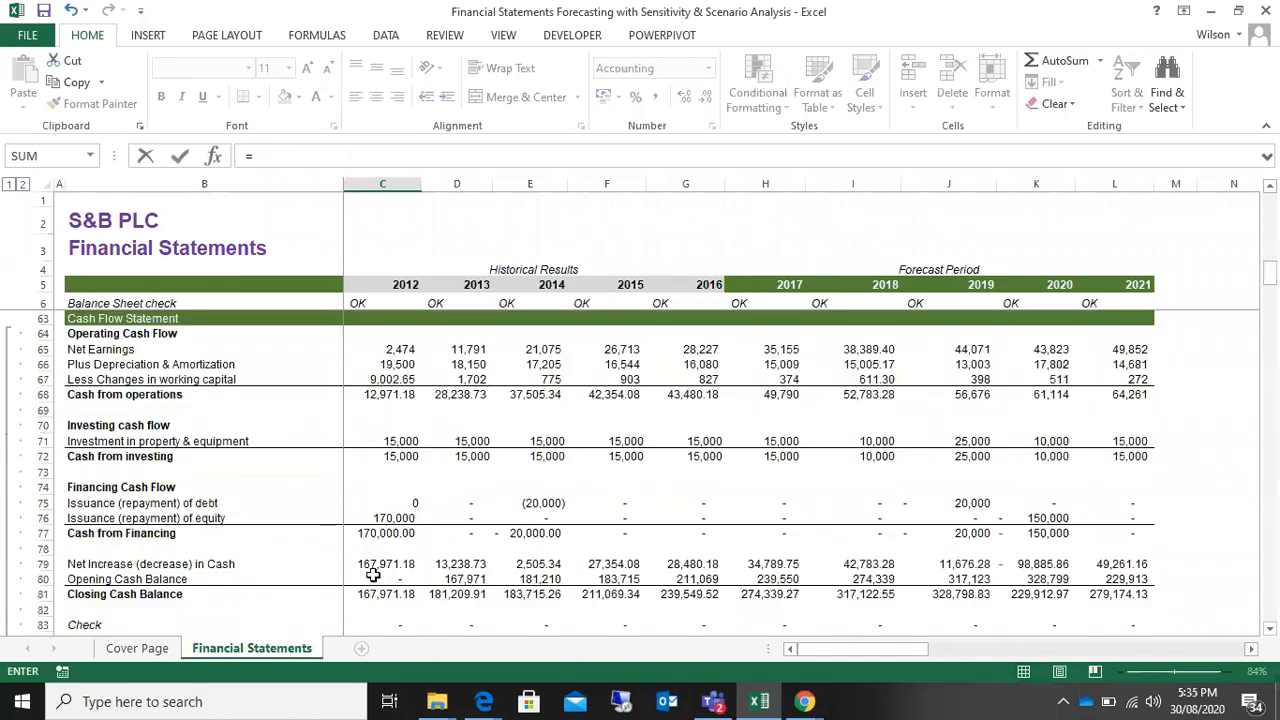
pyautogui.scroll(-7, 372, 575)
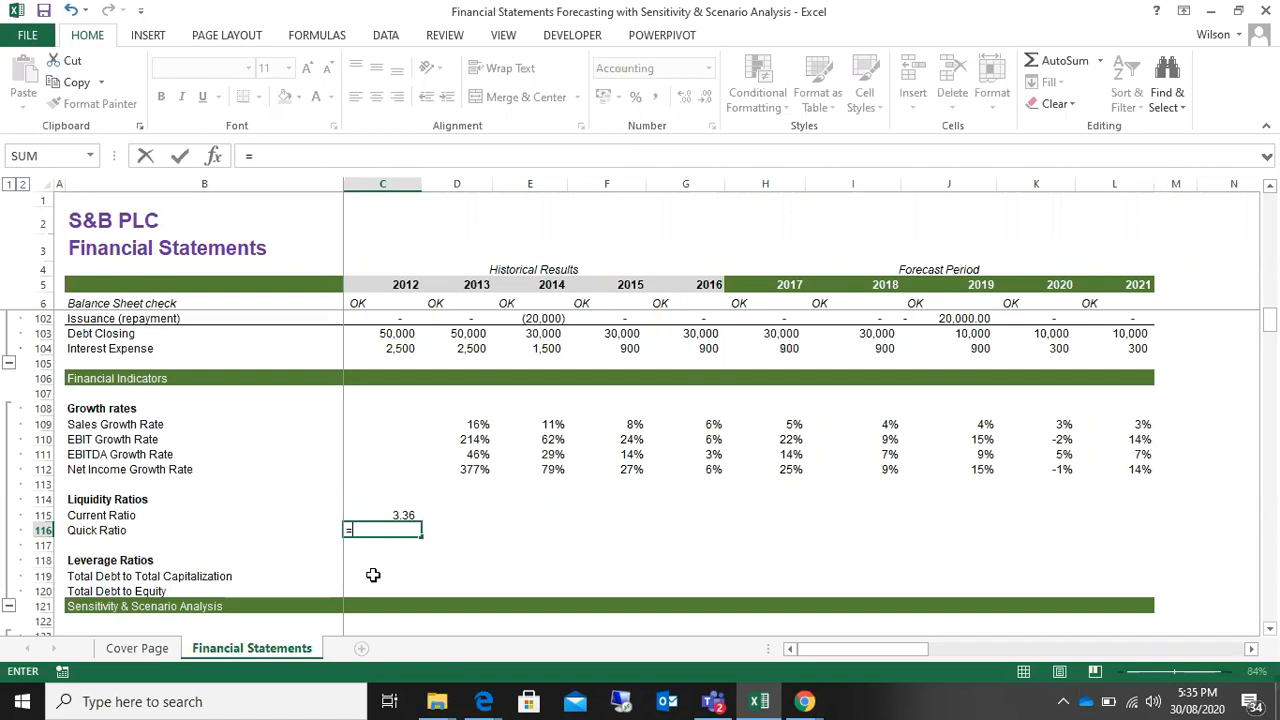
pyautogui.scroll(17, 373, 575)
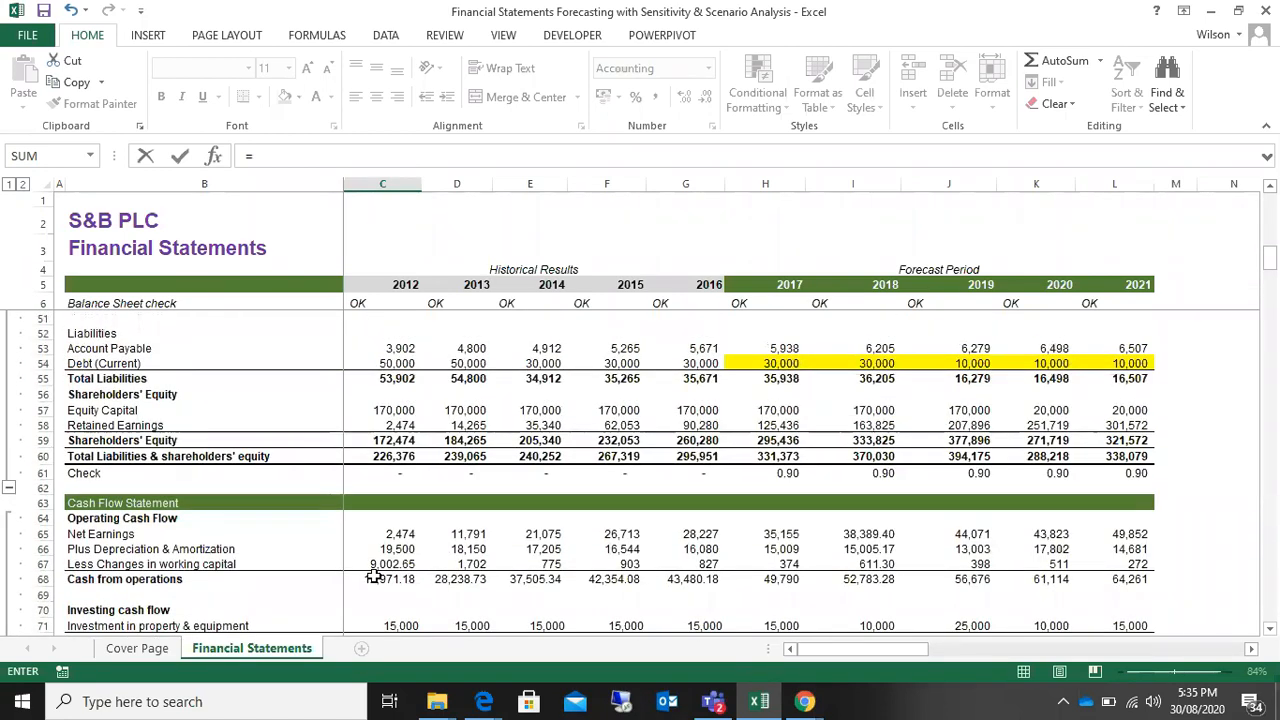
pyautogui.scroll(2, 373, 577)
pyautogui.scroll(-4, 373, 575)
pyautogui.scroll(6, 373, 572)
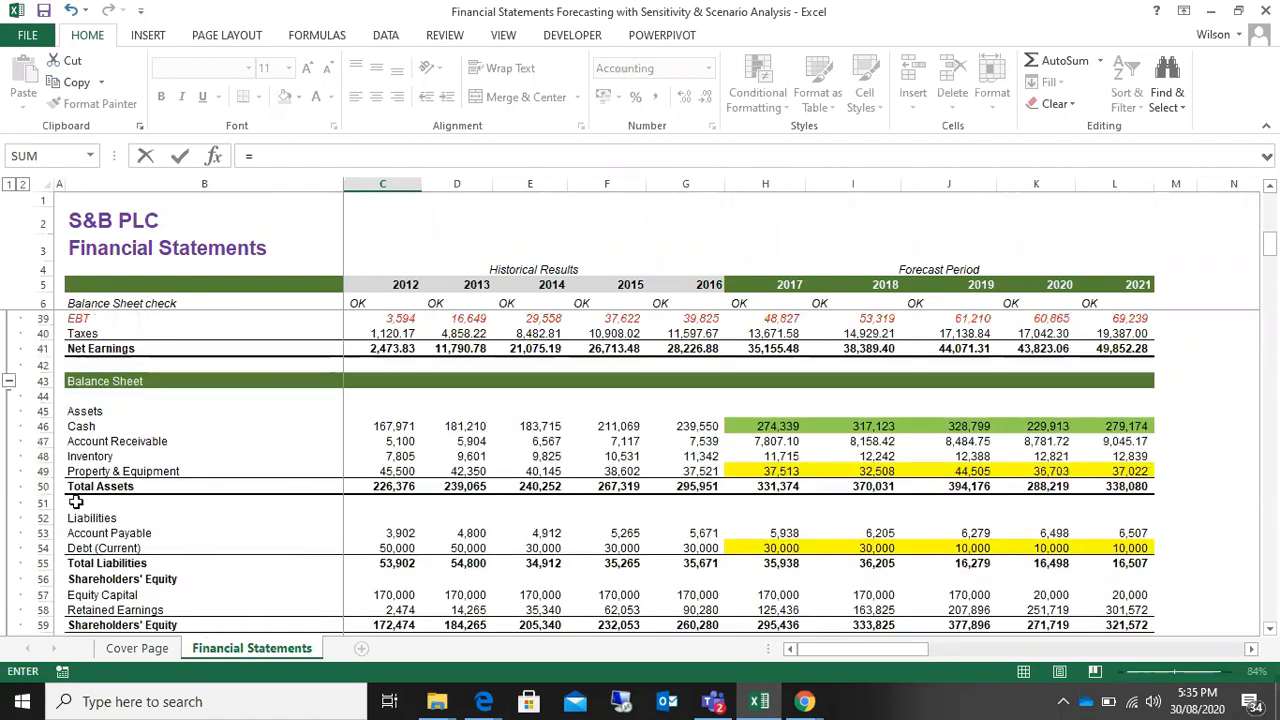
pyautogui.click(370, 432)
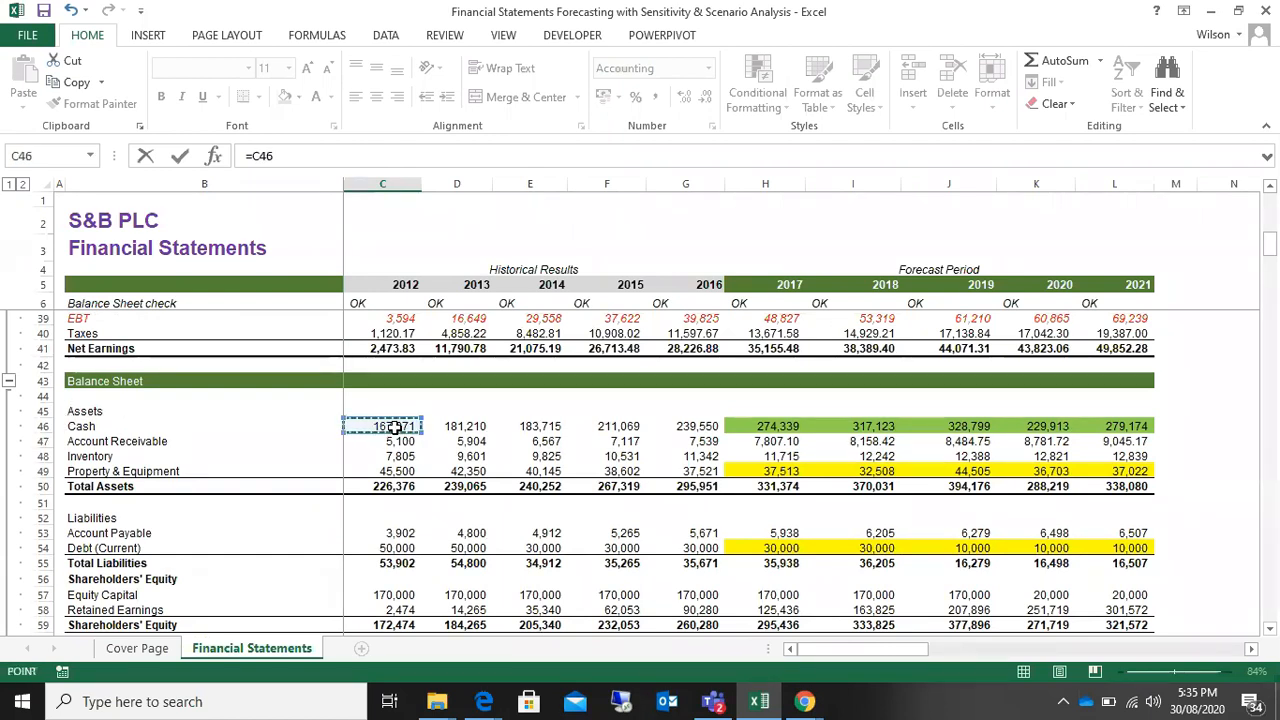
pyautogui.press('BackSpace')
pyautogui.press('BackSpace')
pyautogui.press('BackSpace')
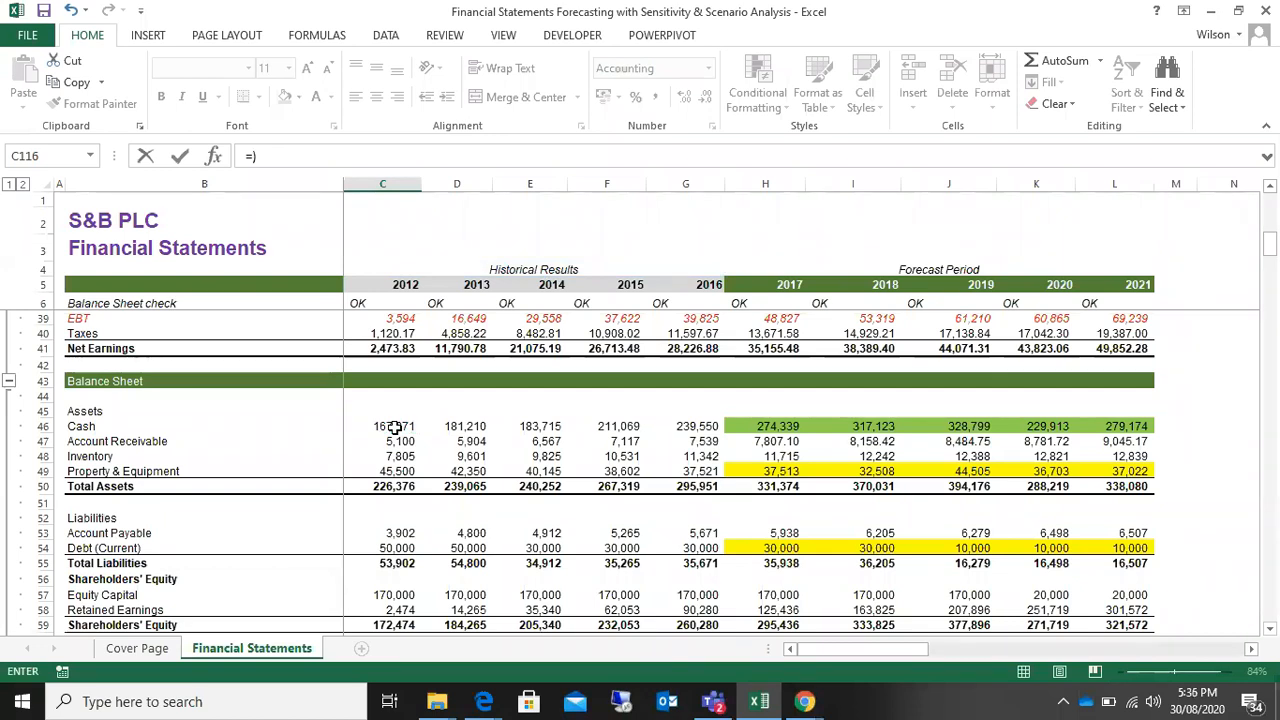
# Step: Build the 2012 Quick Ratio numerator in C116 by adding Cash C46 and Account Receivable C47 inside brackets
pyautogui.write('(')
pyautogui.click(398, 426)
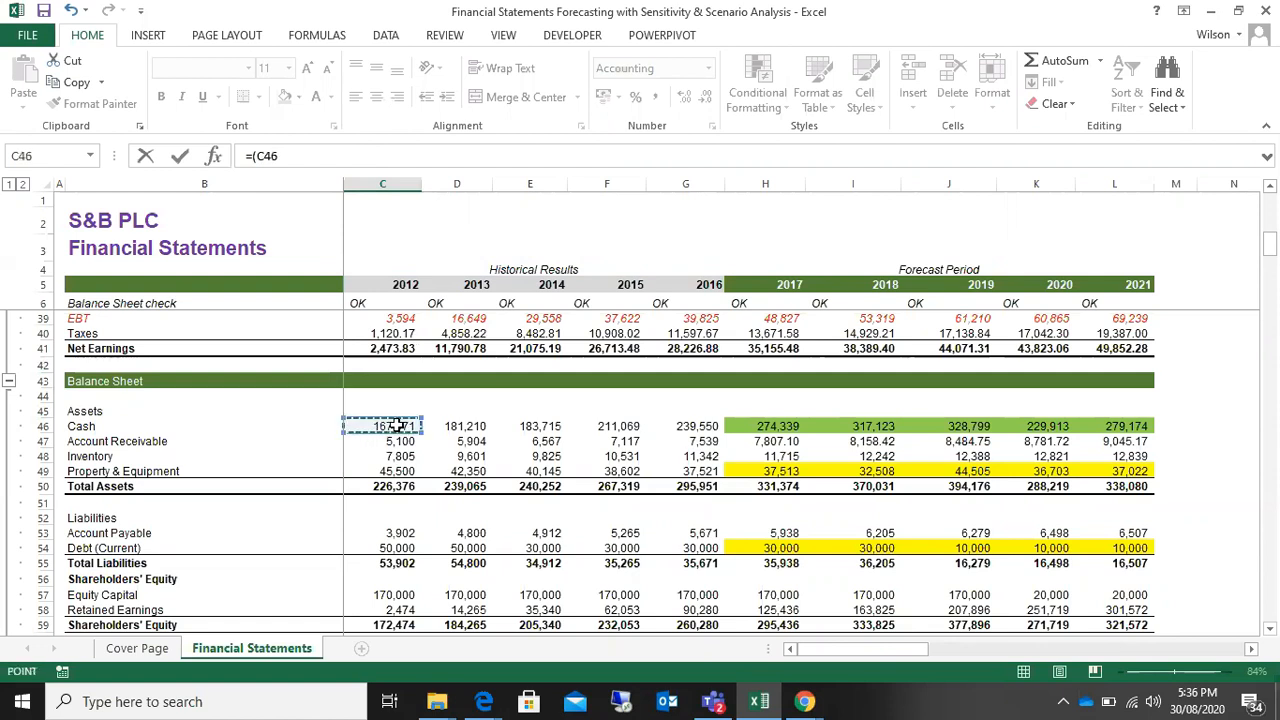
pyautogui.write('+')
pyautogui.click(381, 441)
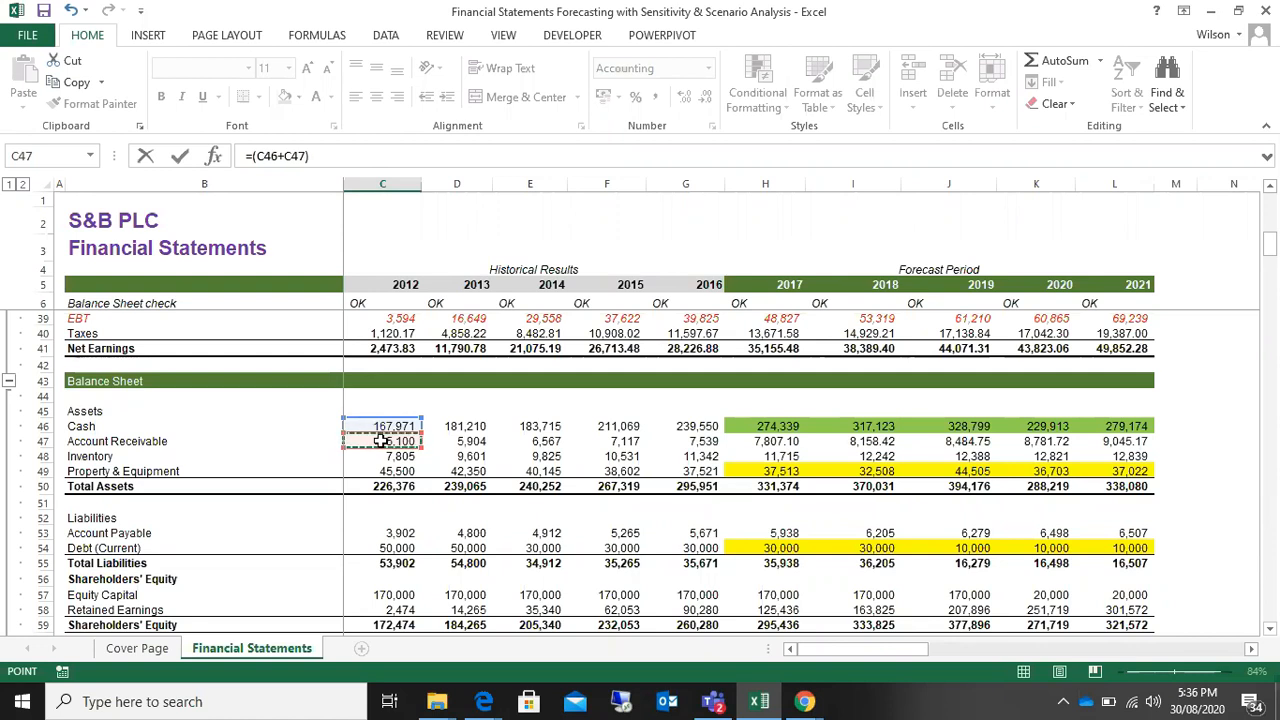
# Step: Divide by the bracketed sum of 2012 Account Payable C53 and Debt (Current) C54, and enter =(C46+C47)/(C53+C54)
pyautogui.write('/')
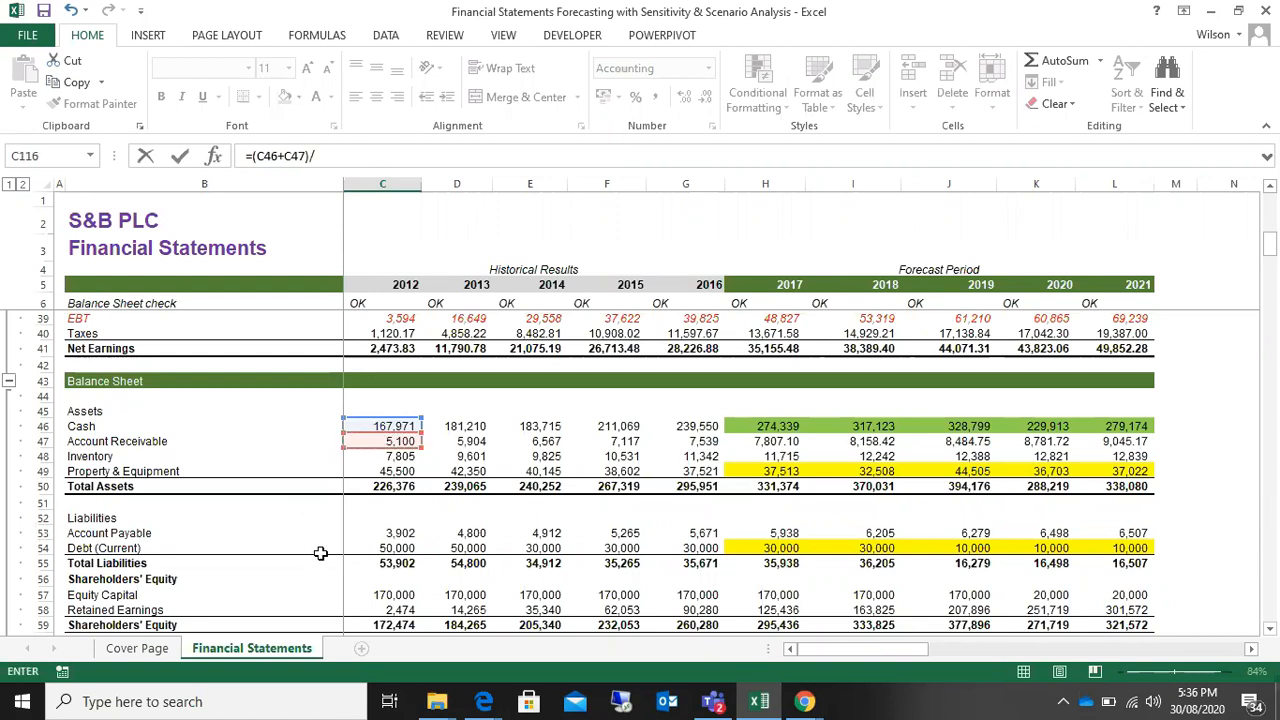
pyautogui.write('(')
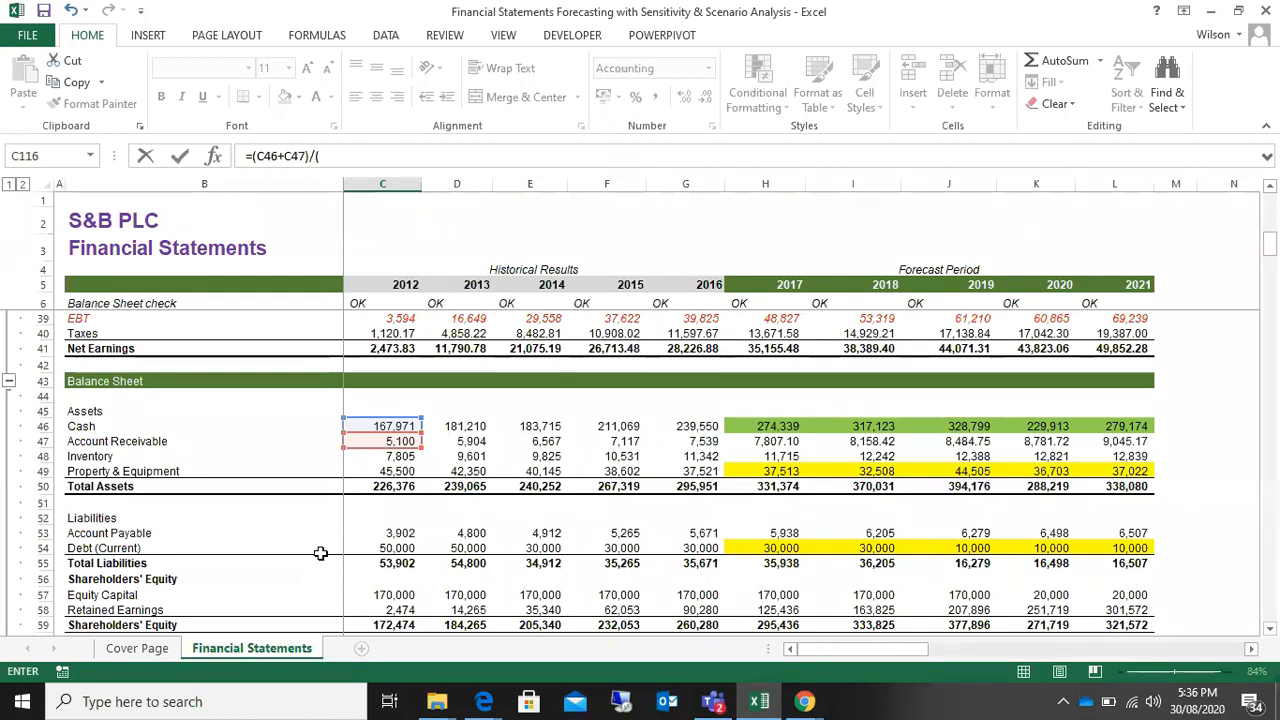
pyautogui.click(396, 531)
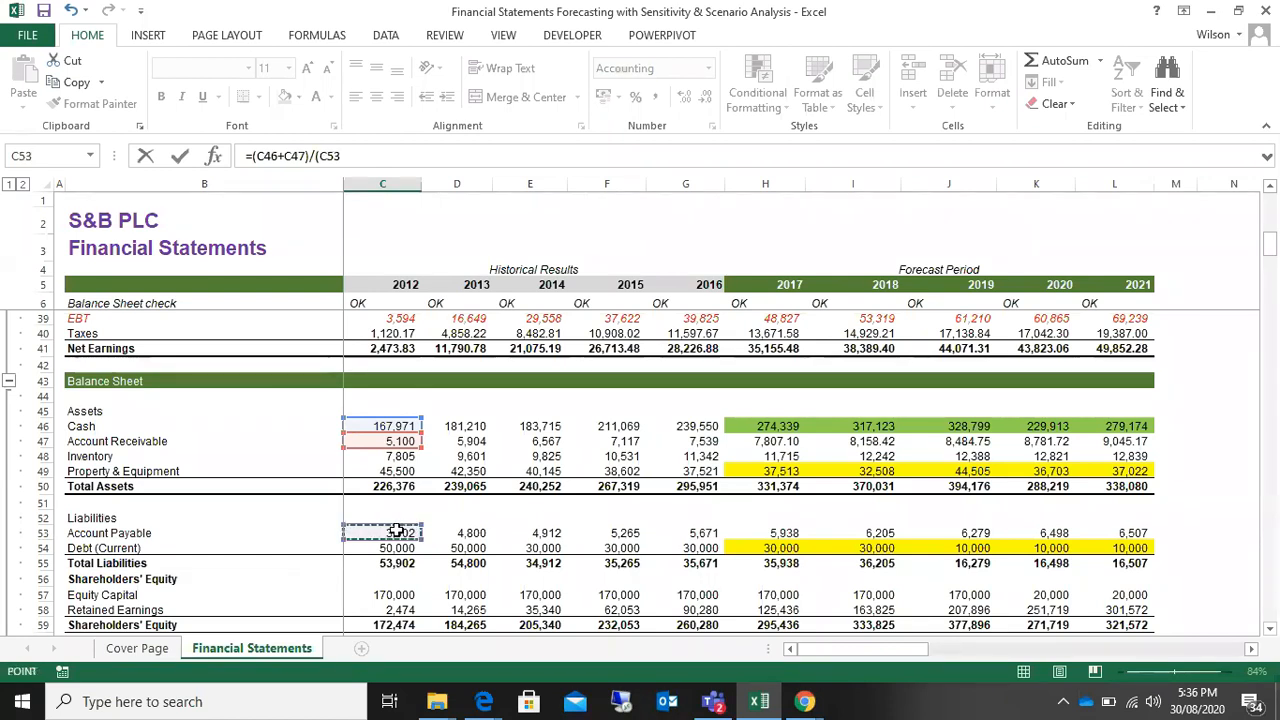
pyautogui.write('+')
pyautogui.click(393, 550)
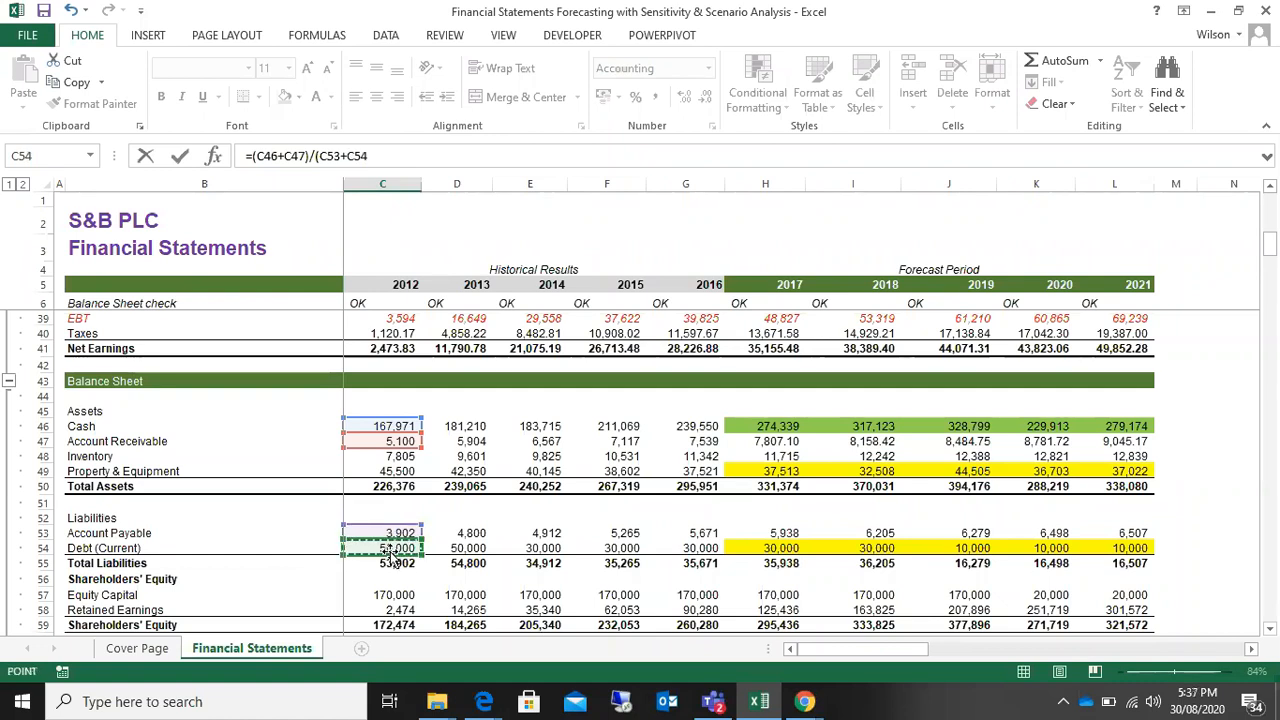
pyautogui.write(')')
pyautogui.press('Return')
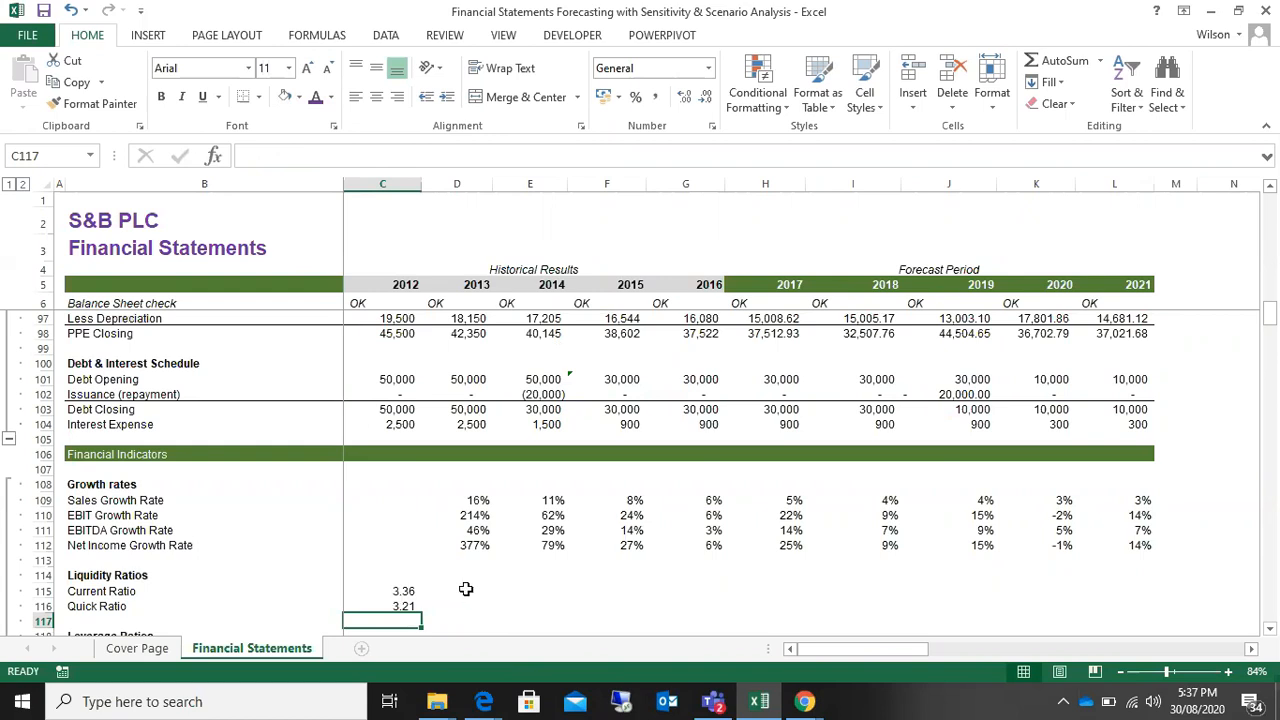
# Step: Fill the 2012 Current Ratio and Quick Ratio formulas across all years through 2021
pyautogui.click(394, 592)
pyautogui.moveTo(394, 593); pyautogui.dragTo(397, 605)
pyautogui.click(396, 592)
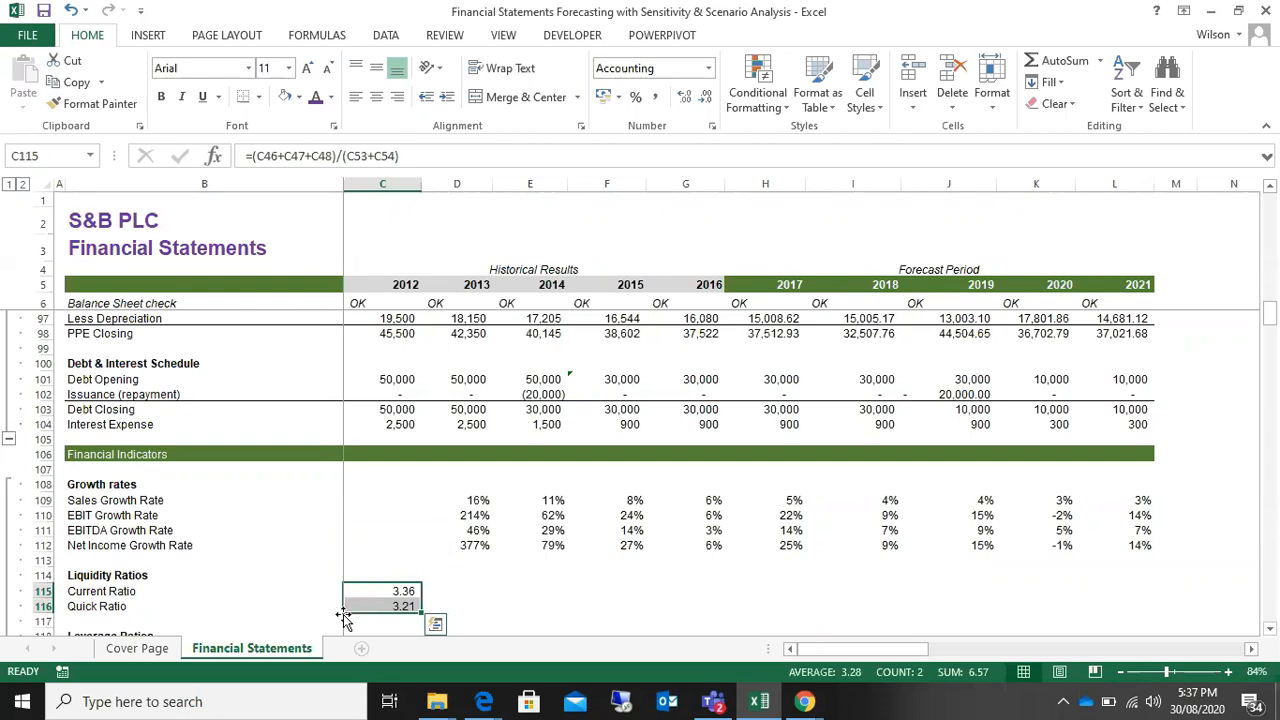
pyautogui.click(374, 606)
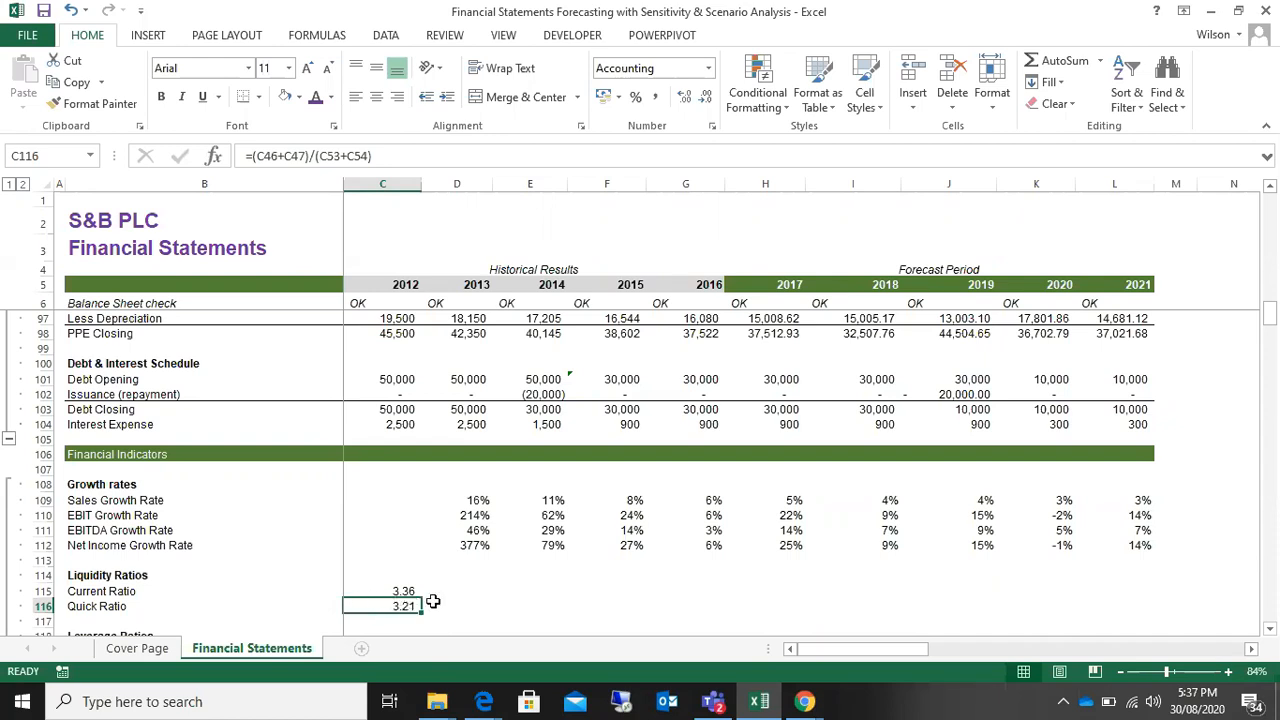
pyautogui.moveTo(394, 591); pyautogui.dragTo(1141, 619)
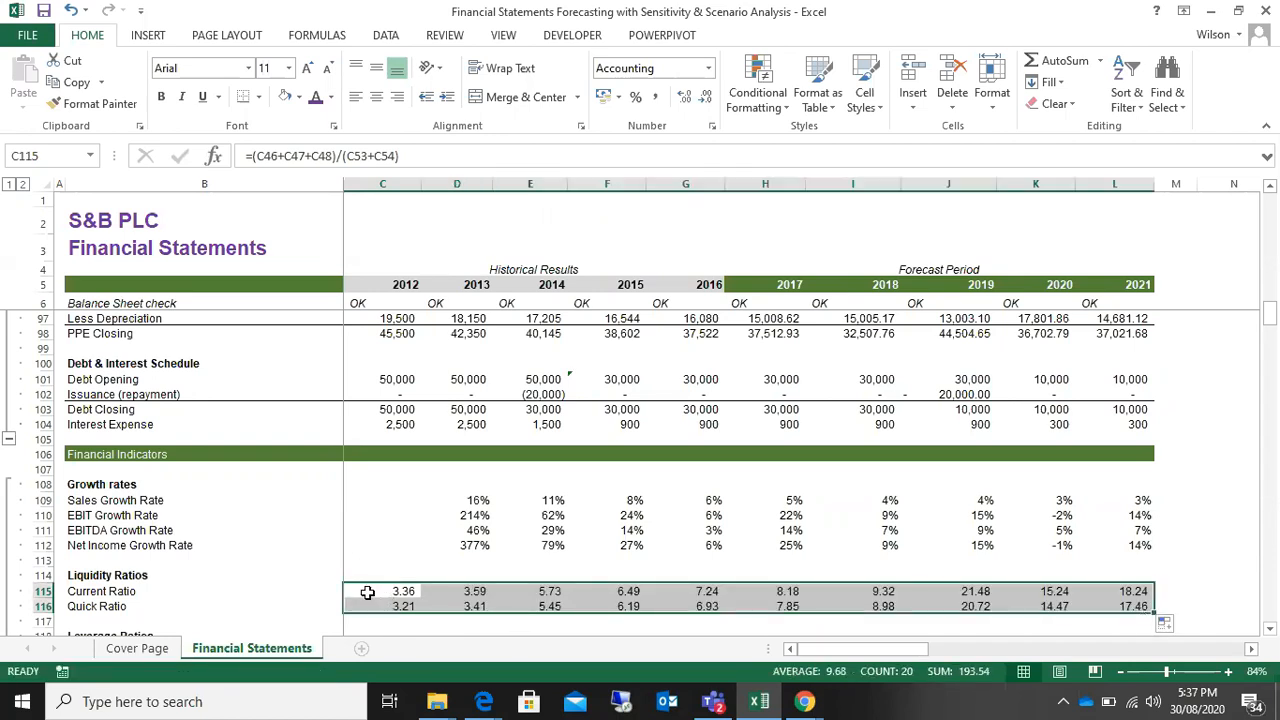
# Step: Review the Current Ratio across 2012 to 2021, including the last three forecast years, and the full Quick Ratio row
pyautogui.moveTo(367, 594); pyautogui.dragTo(875, 584)
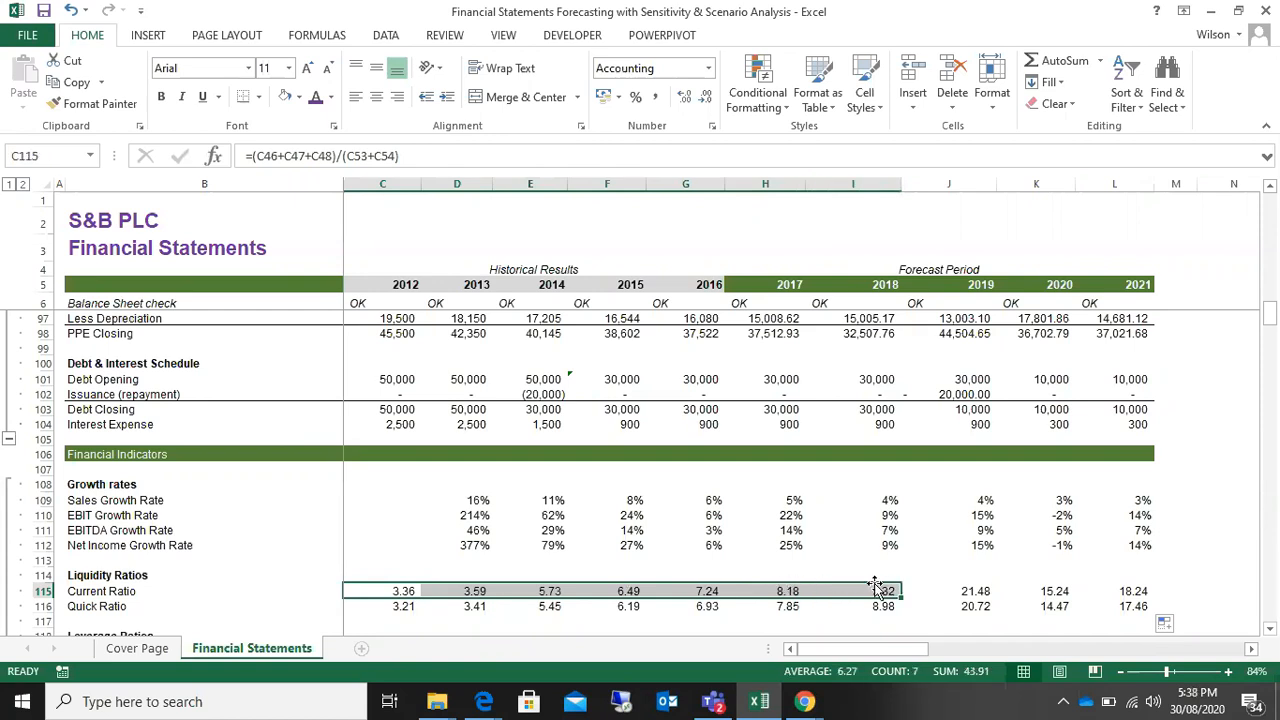
pyautogui.click(966, 591)
pyautogui.click(1055, 591)
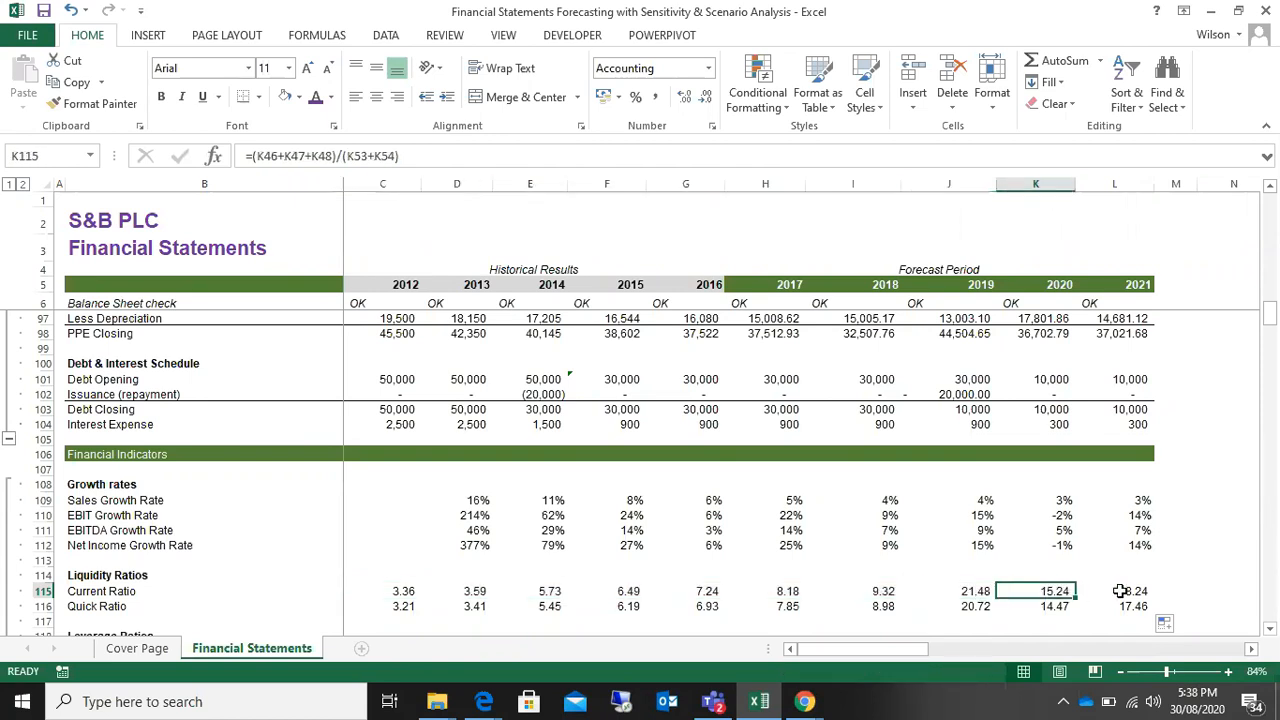
pyautogui.click(1132, 592)
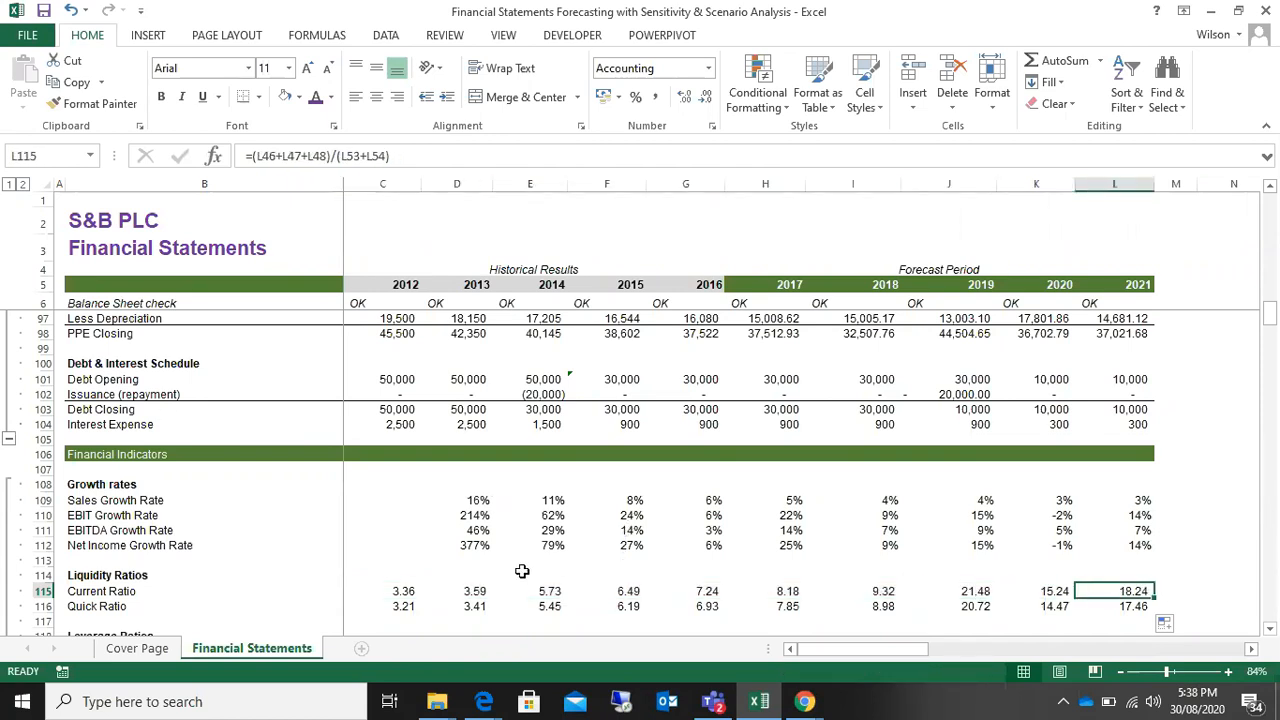
pyautogui.scroll(1, 517, 569)
pyautogui.scroll(-3, 511, 579)
pyautogui.scroll(-1, 511, 580)
pyautogui.scroll(1, 511, 580)
pyautogui.scroll(-1, 511, 580)
pyautogui.moveTo(395, 517); pyautogui.dragTo(1124, 513)
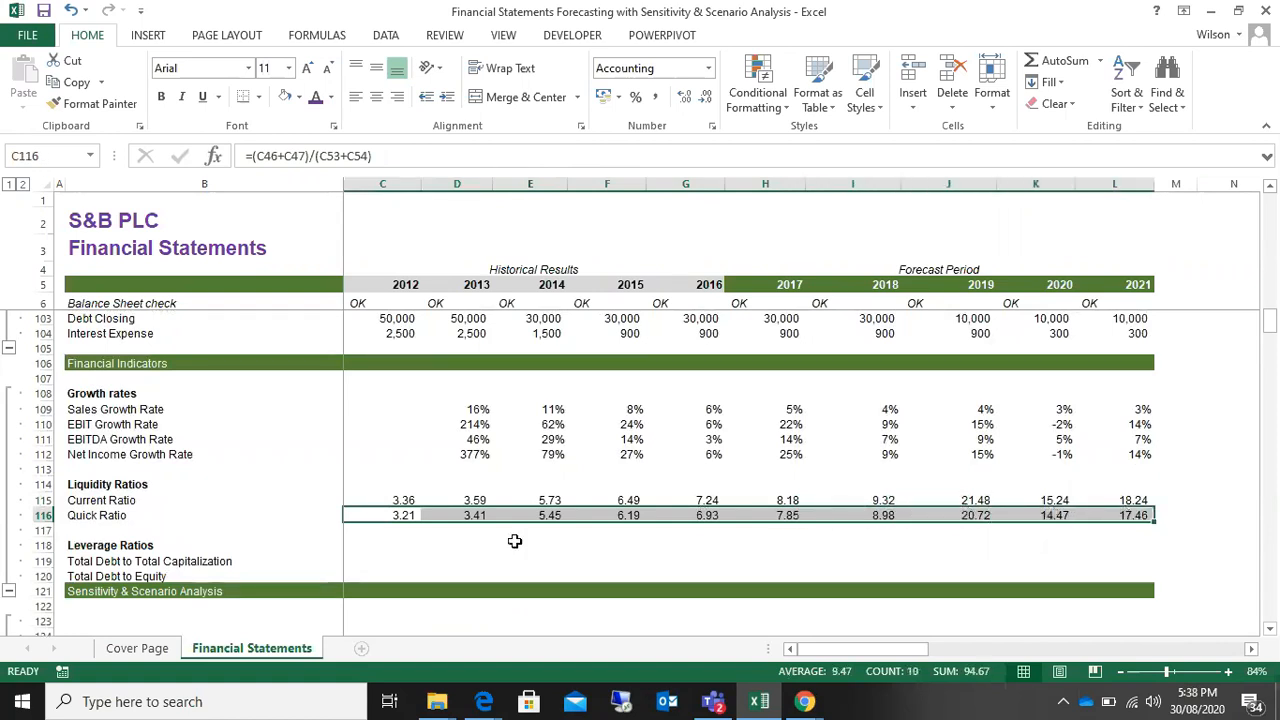
pyautogui.scroll(5, 508, 544)
pyautogui.scroll(-5, 508, 544)
pyautogui.scroll(-2, 508, 544)
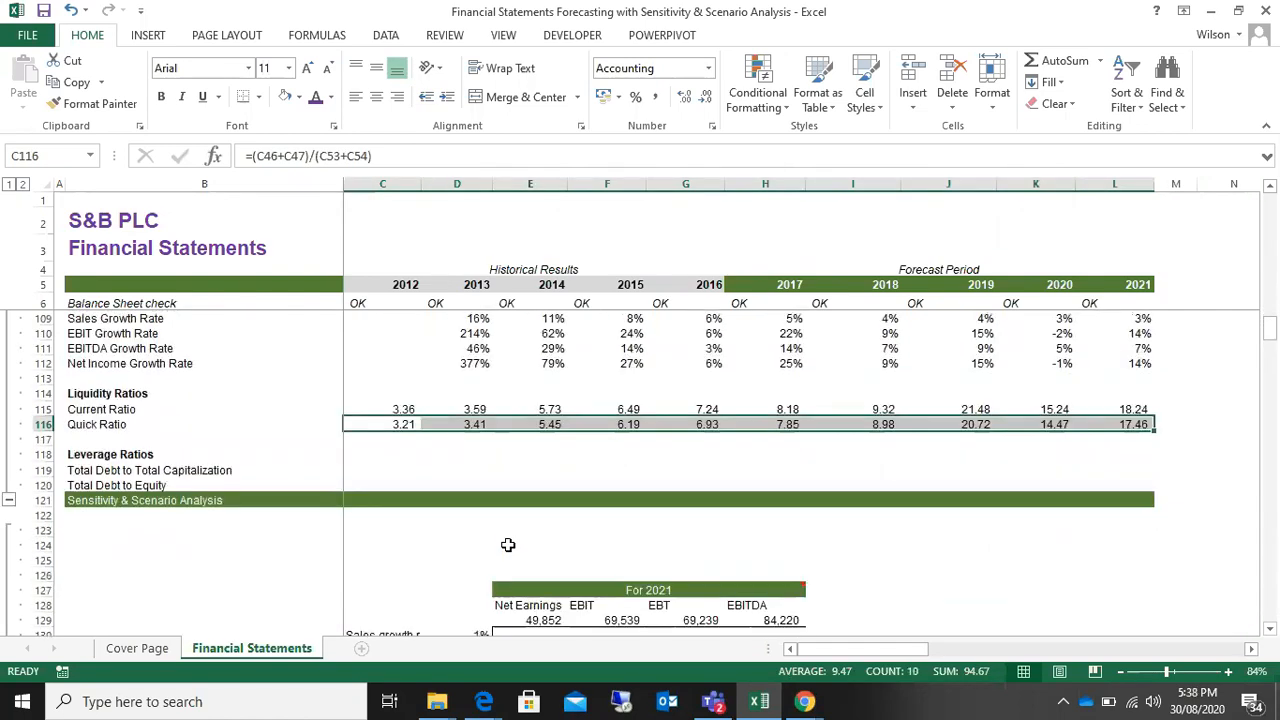
pyautogui.scroll(5, 508, 544)
pyautogui.scroll(-4, 508, 544)
pyautogui.scroll(4, 508, 544)
pyautogui.scroll(-4, 508, 544)
pyautogui.scroll(4, 508, 544)
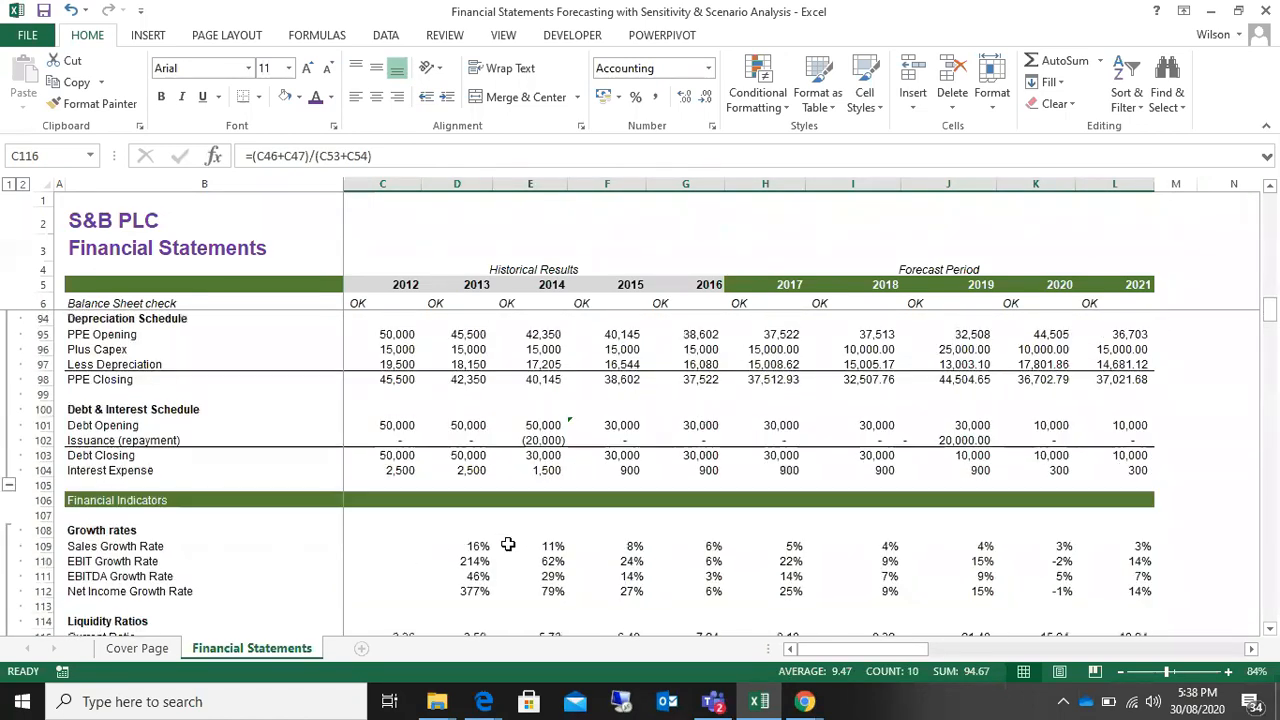
pyautogui.scroll(-3, 508, 544)
pyautogui.scroll(1, 508, 544)
pyautogui.scroll(1, 508, 544)
pyautogui.scroll(-1, 508, 544)
pyautogui.scroll(-2, 508, 544)
pyautogui.scroll(3, 508, 544)
pyautogui.scroll(-2, 508, 544)
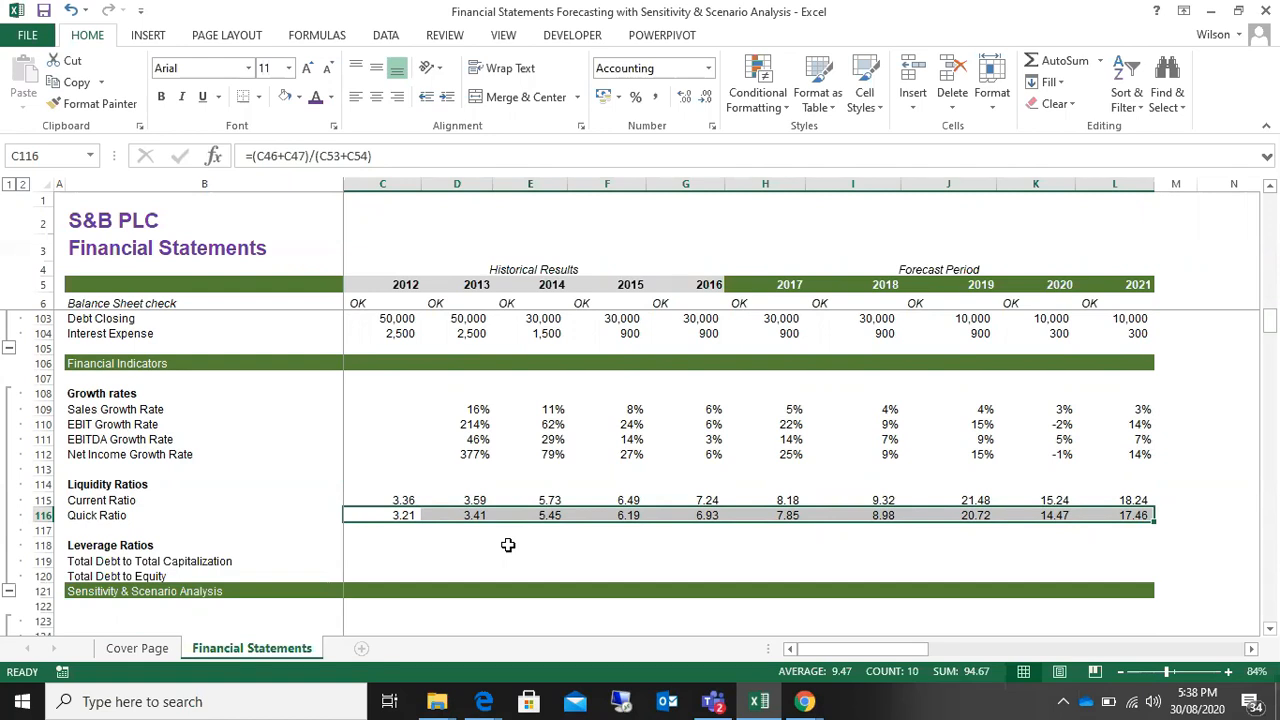
# Step: Start the 2012 Total Debt to Total Capitalization formula in C119 with the Balance Sheet's Debt (Current) C54
pyautogui.click(376, 547)
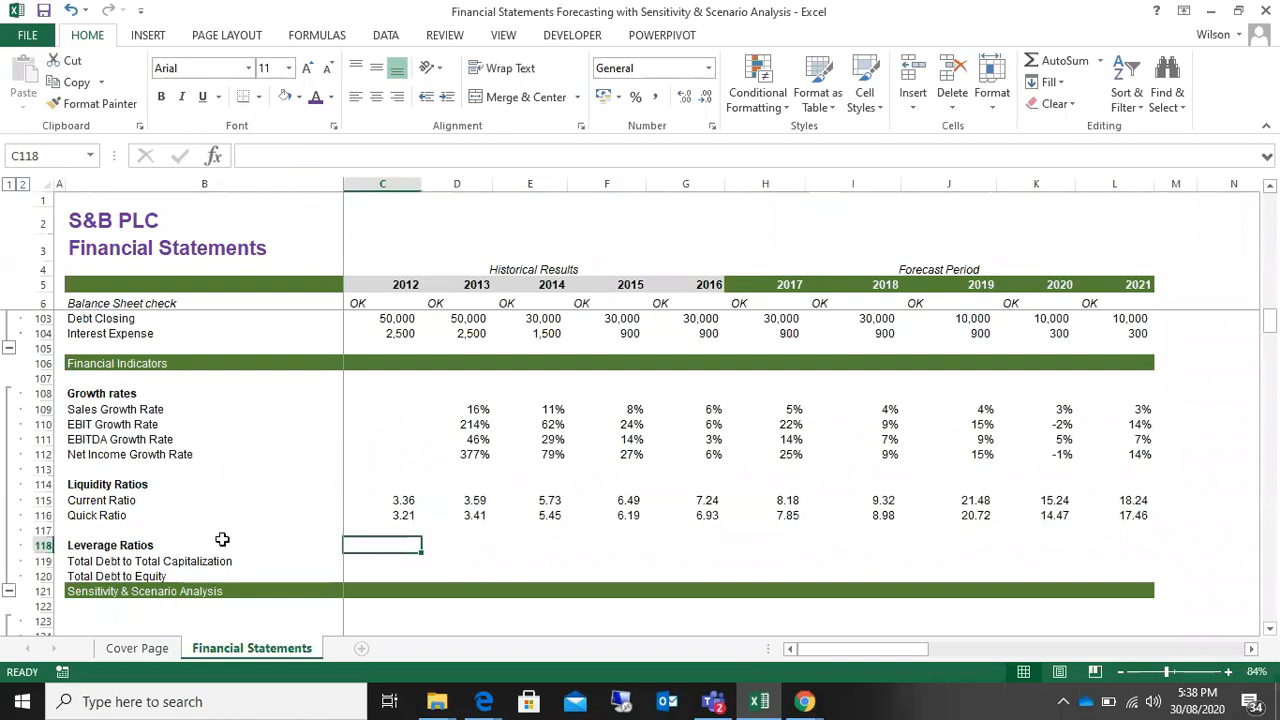
pyautogui.click(412, 562)
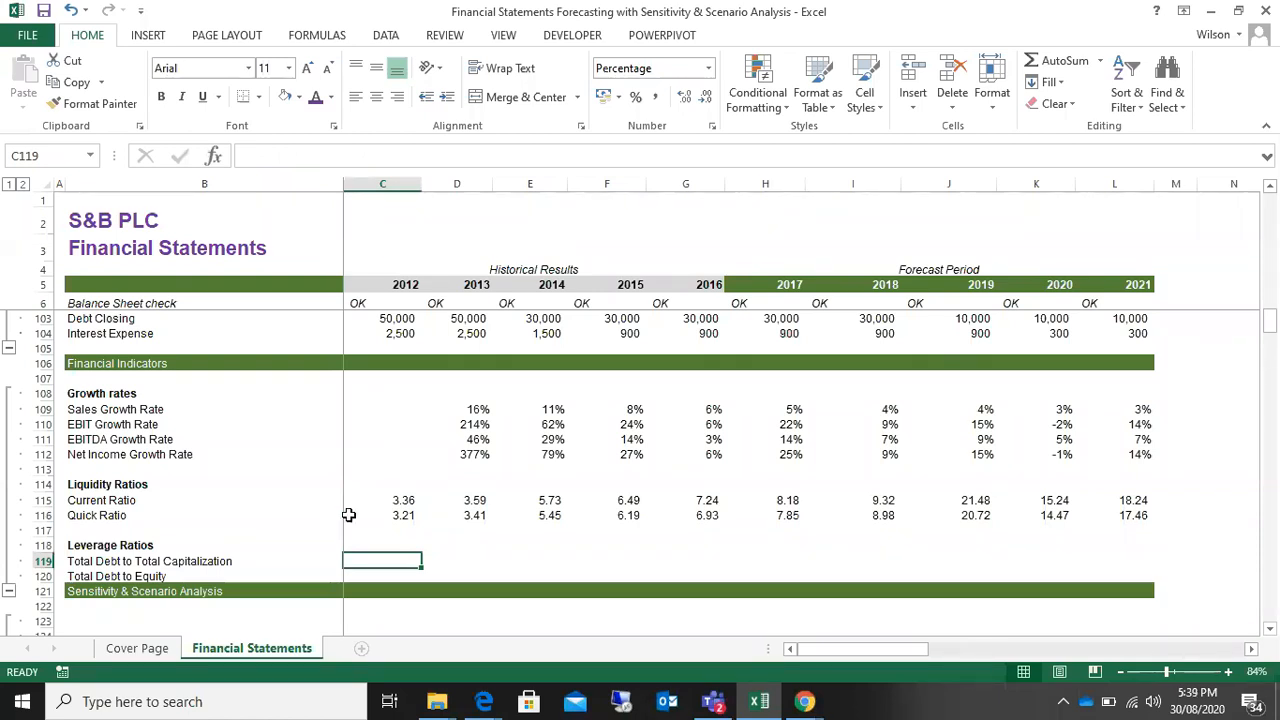
pyautogui.write('=')
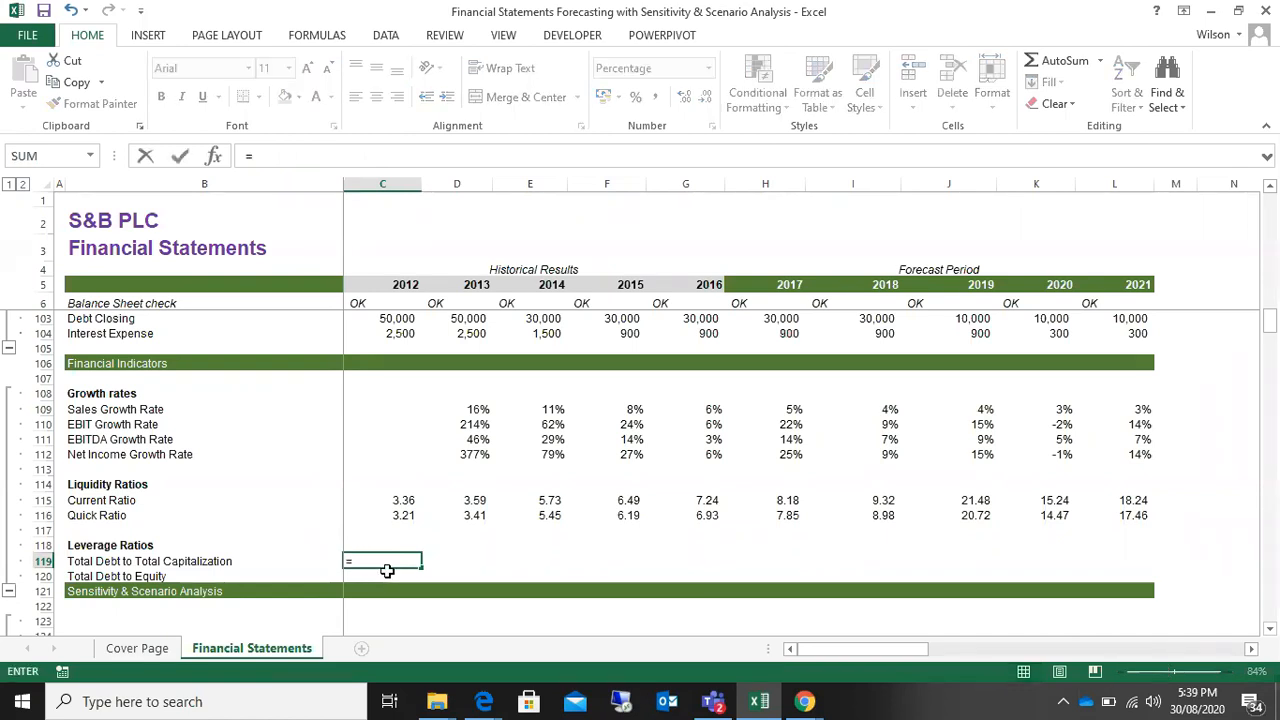
pyautogui.scroll(8, 387, 570)
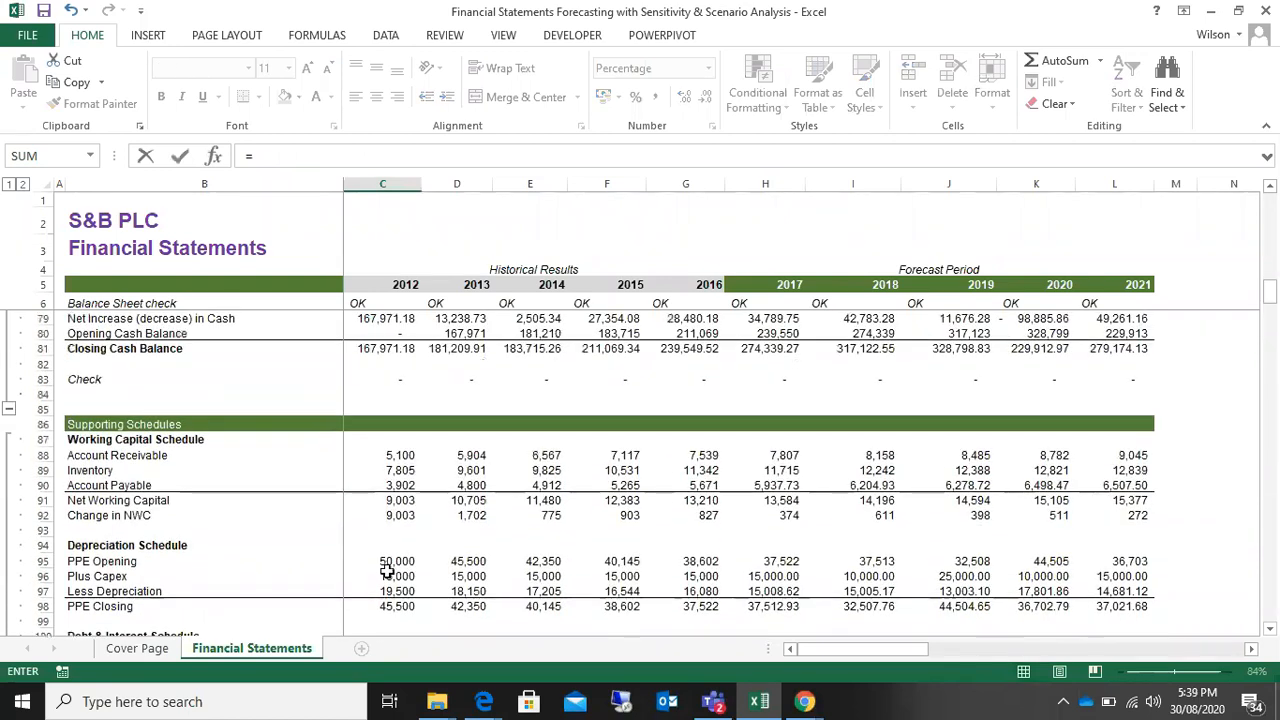
pyautogui.scroll(-4, 387, 570)
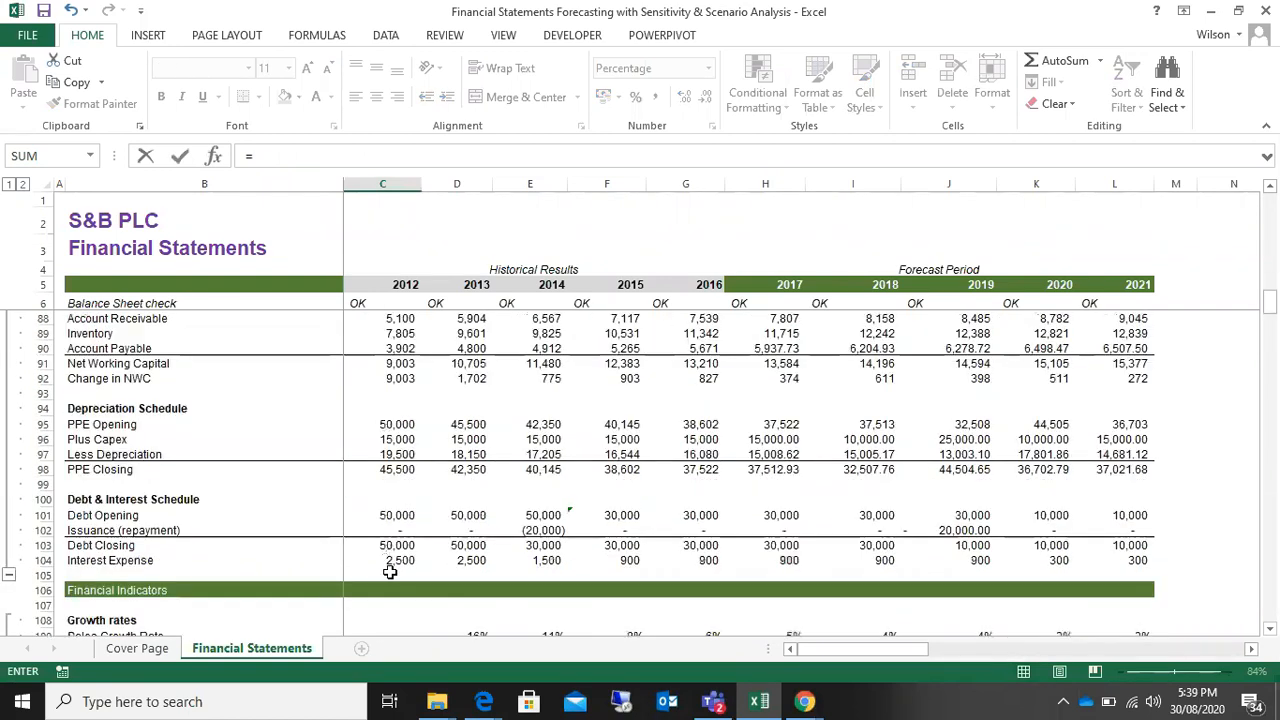
pyautogui.scroll(-4, 390, 571)
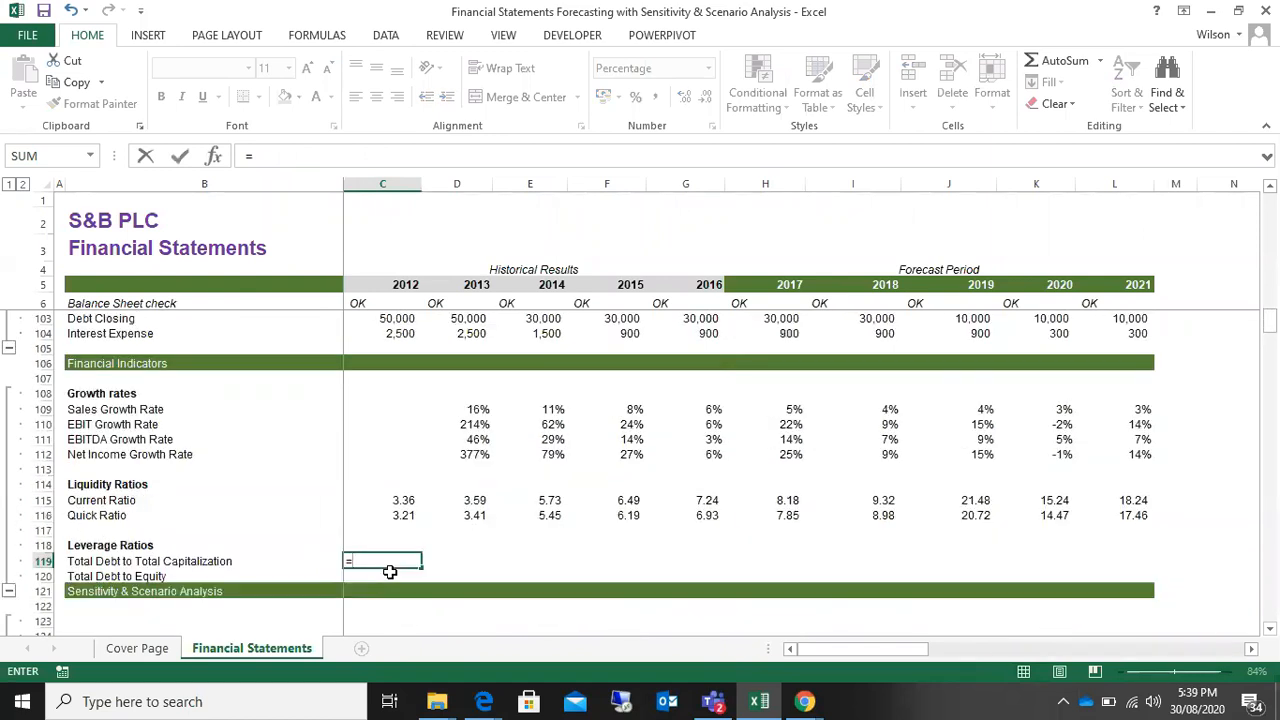
pyautogui.scroll(8, 390, 571)
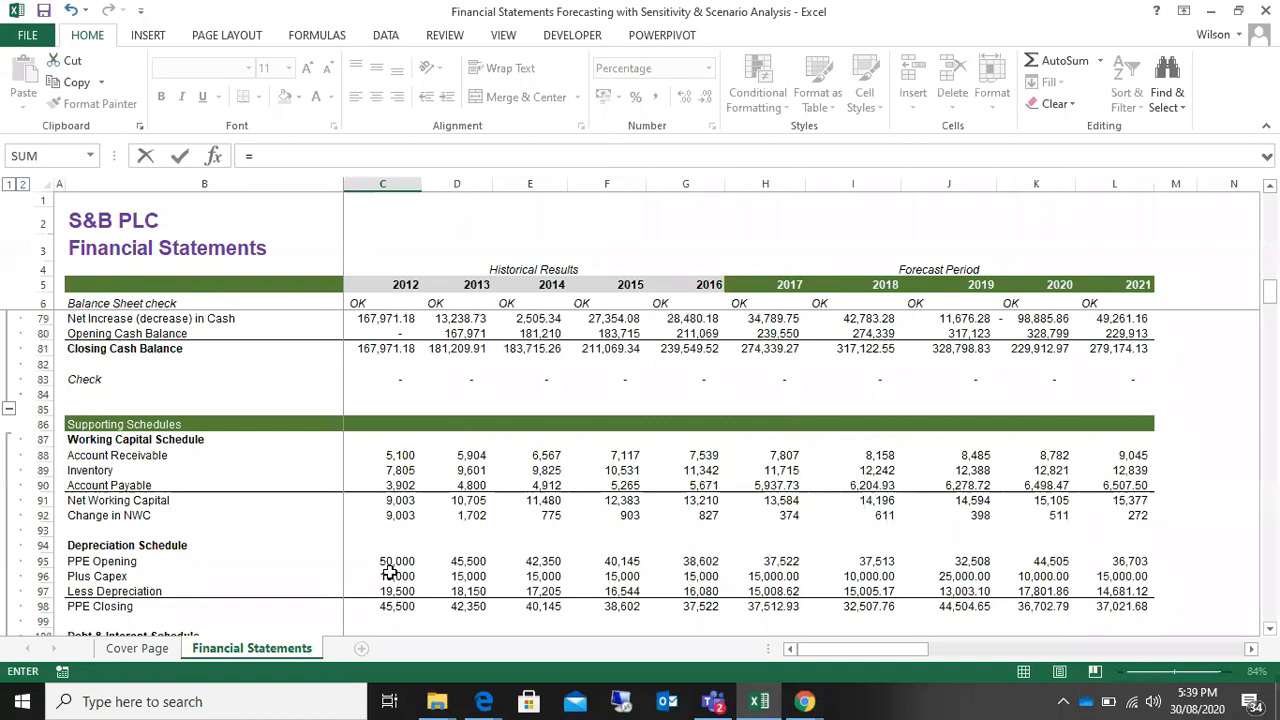
pyautogui.scroll(-2, 390, 571)
pyautogui.scroll(1, 390, 572)
pyautogui.scroll(1, 390, 572)
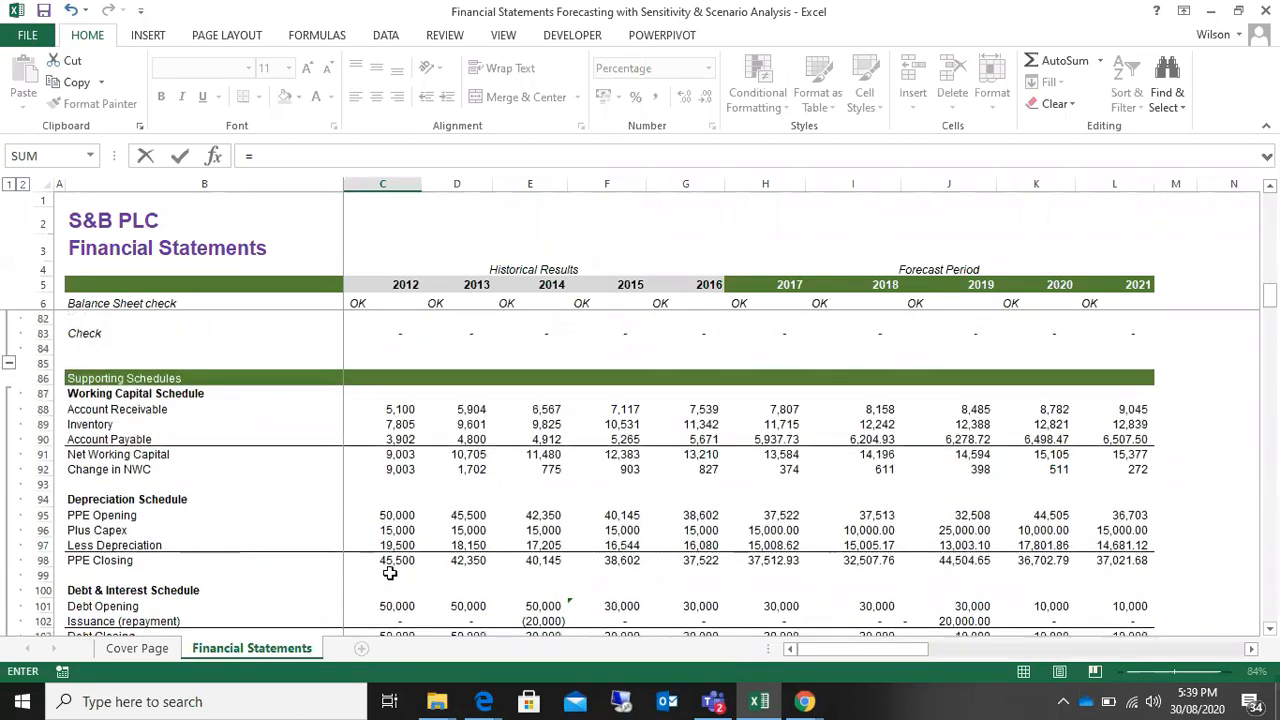
pyautogui.scroll(-1, 390, 572)
pyautogui.scroll(5, 390, 572)
pyautogui.scroll(1, 390, 572)
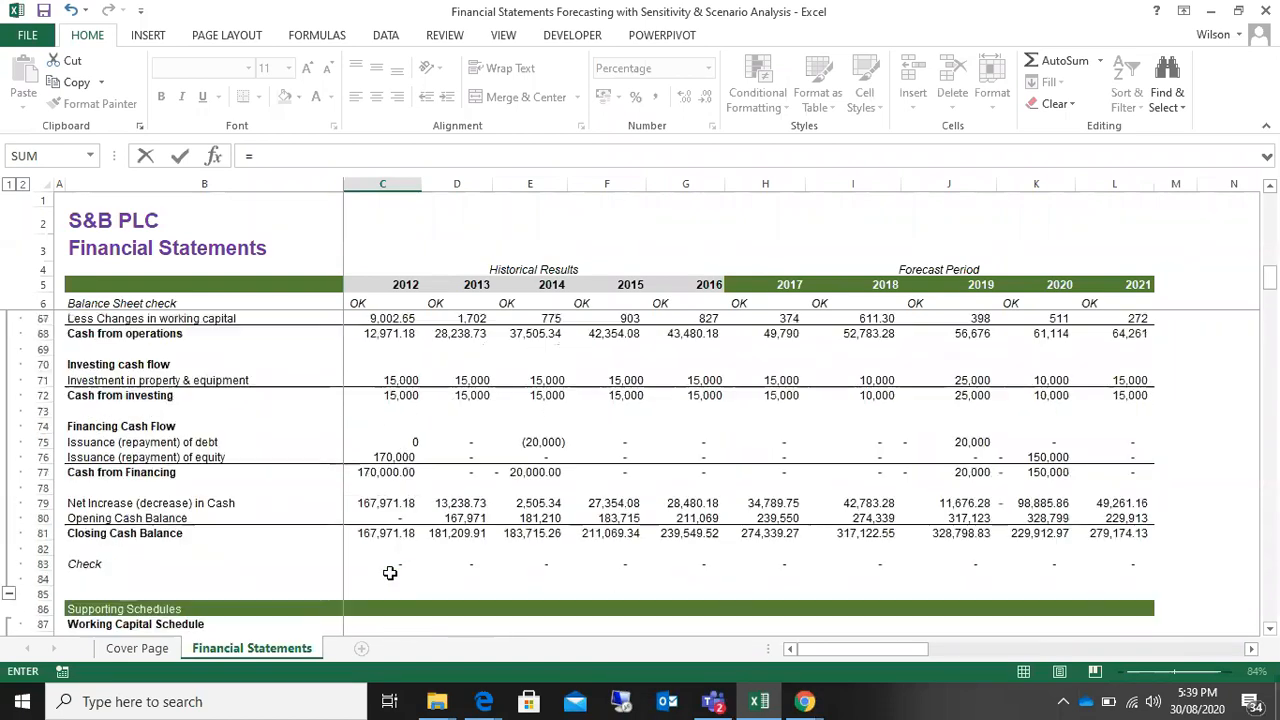
pyautogui.scroll(5, 390, 572)
pyautogui.scroll(4, 390, 572)
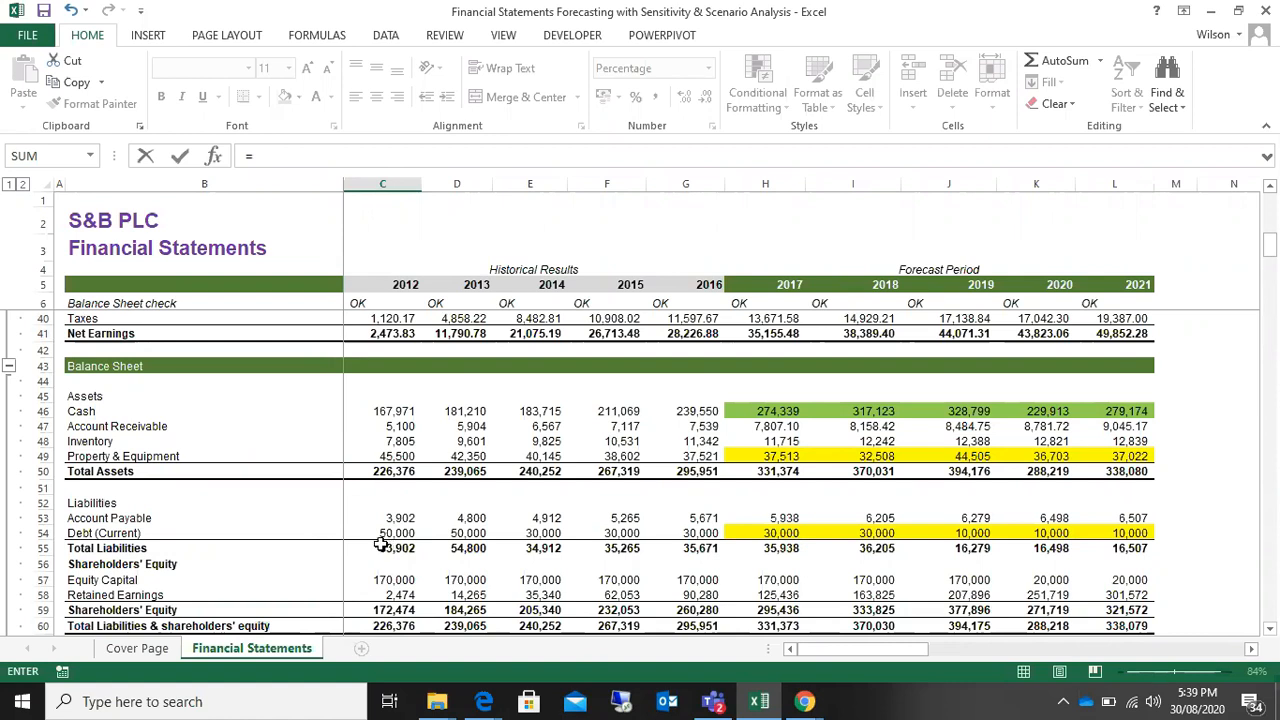
pyautogui.click(381, 533)
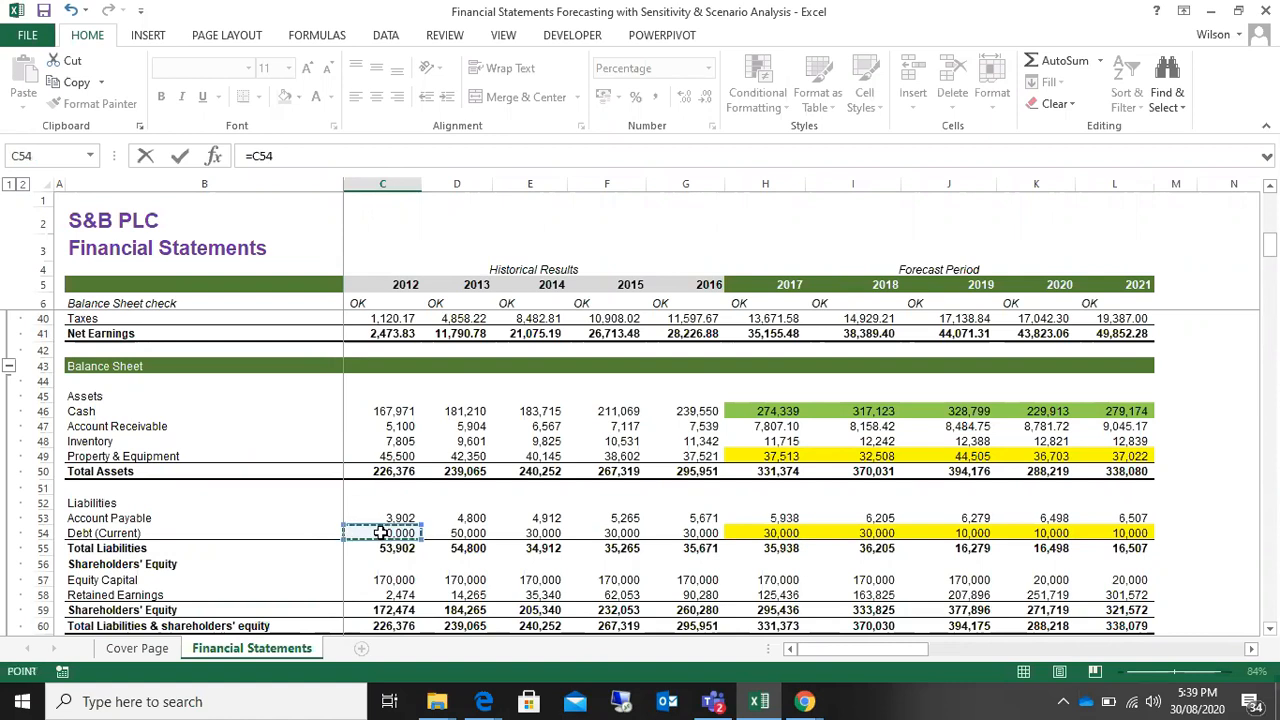
# Step: Divide the debt by 2012 Shareholders' Equity C59 and enter the formula =C54/C59 in C119
pyautogui.write('/')
pyautogui.scroll(-1, 381, 533)
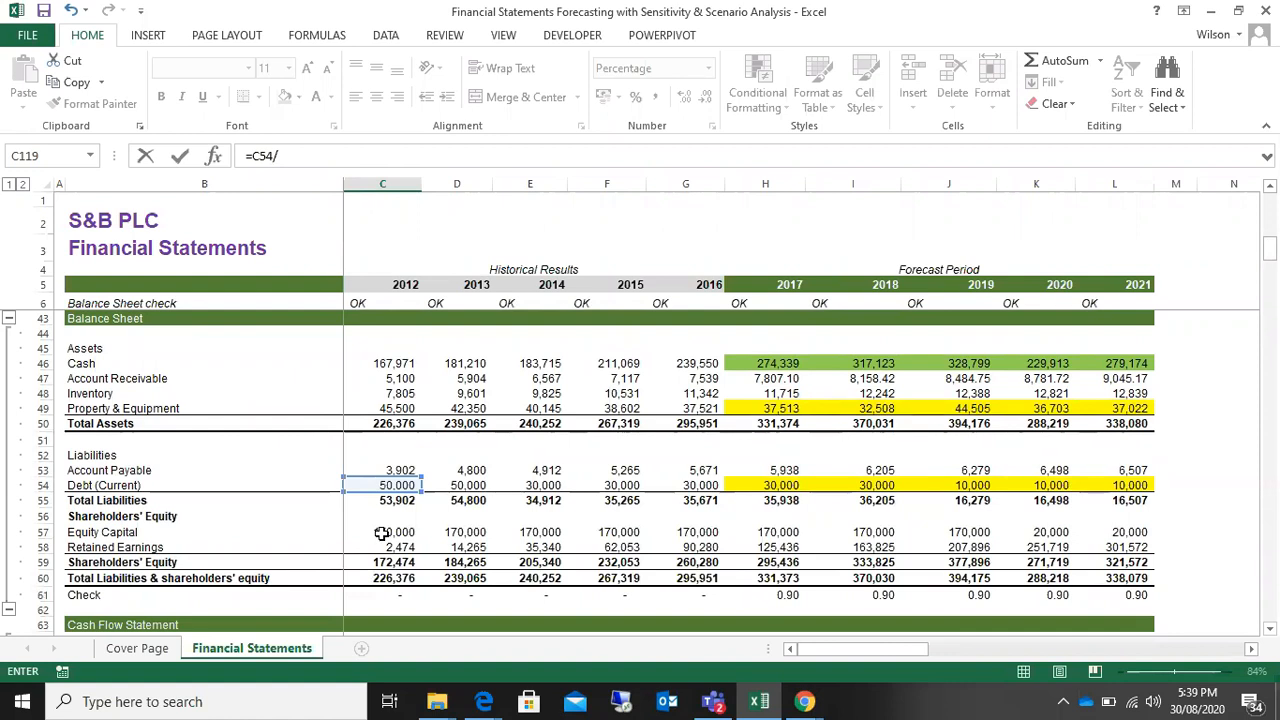
pyautogui.scroll(-1, 381, 533)
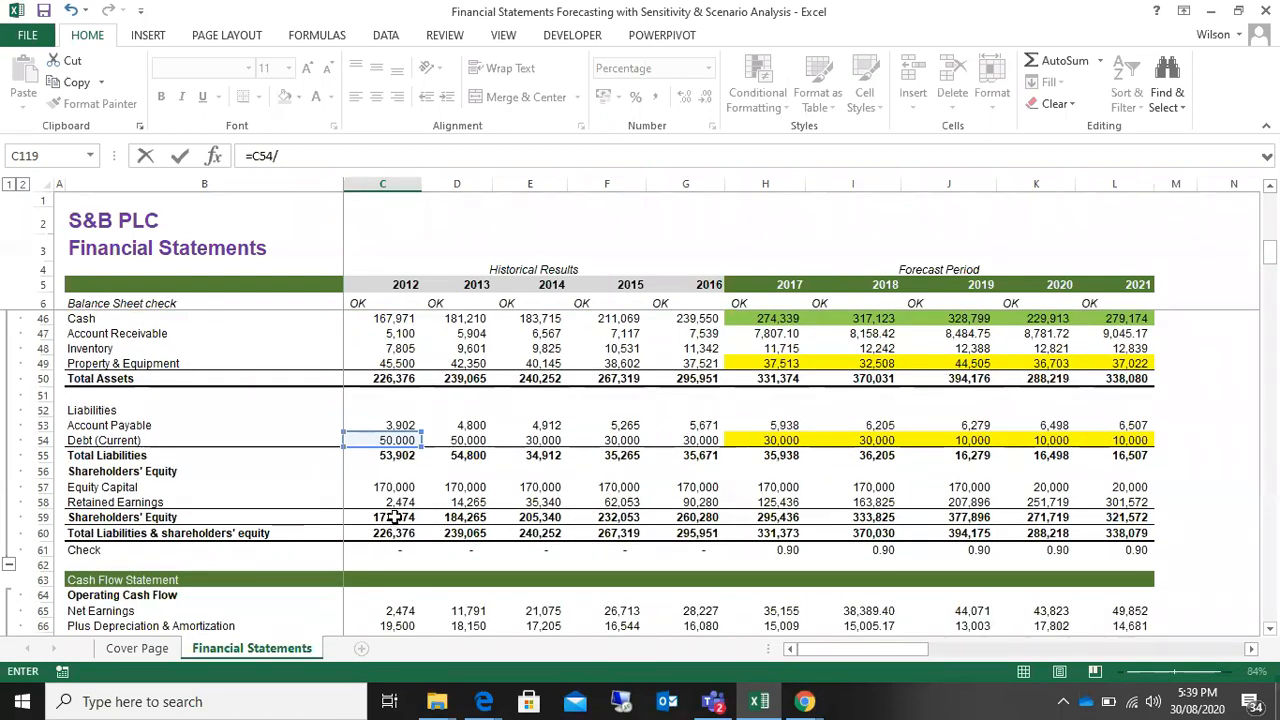
pyautogui.click(395, 517)
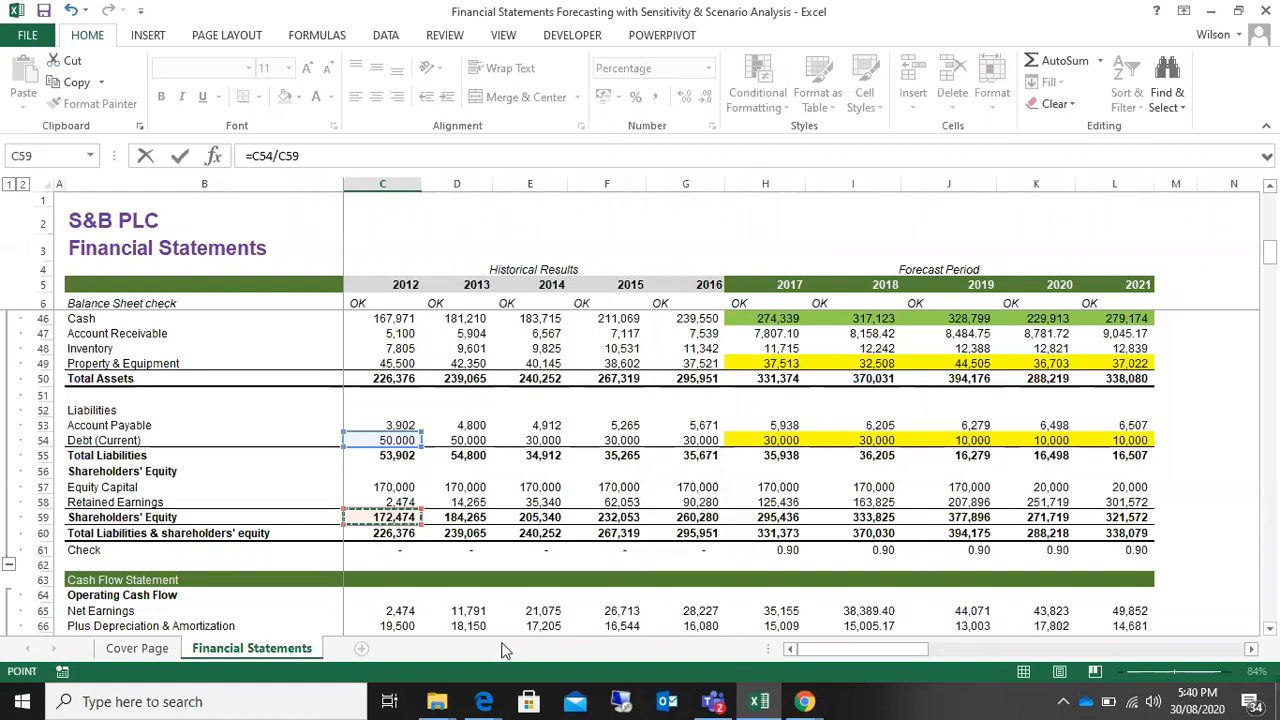
pyautogui.press('Return')
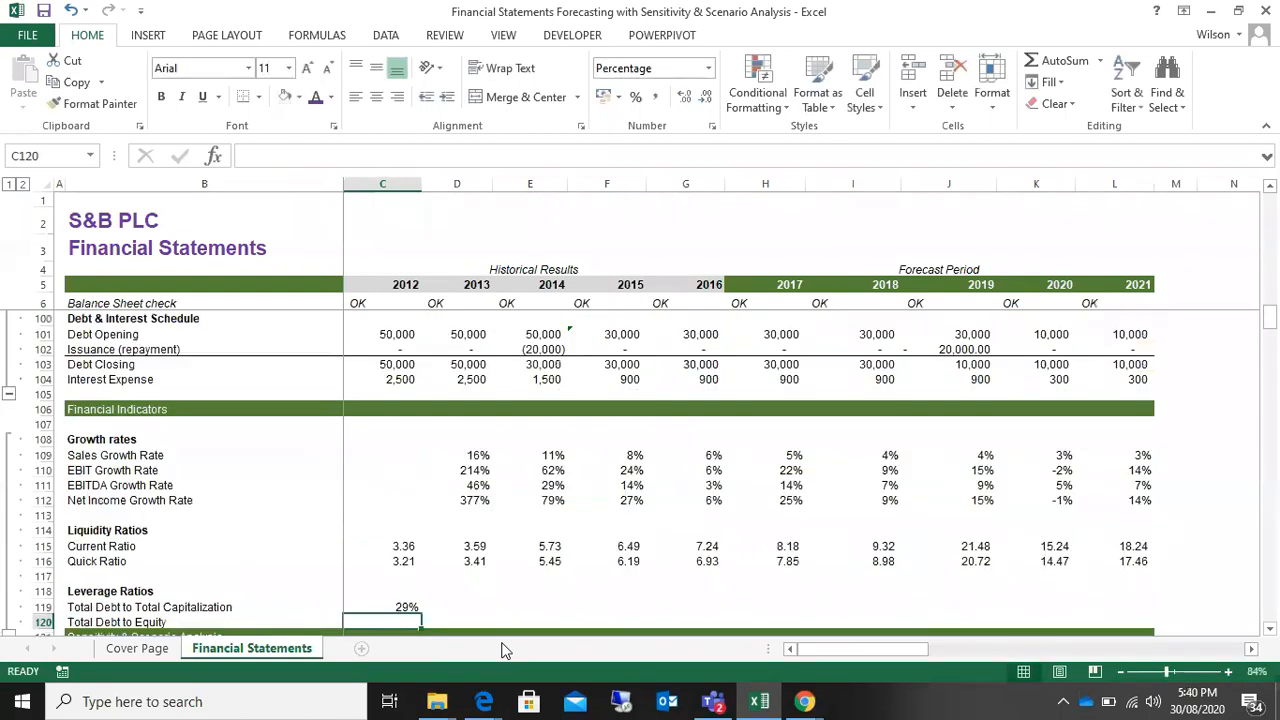
# Step: Correct the 2012 Total Debt to Total Capitalization formula in C119 to =C54/(C59+C54), adding debt to equity in the denominator
pyautogui.click(389, 606)
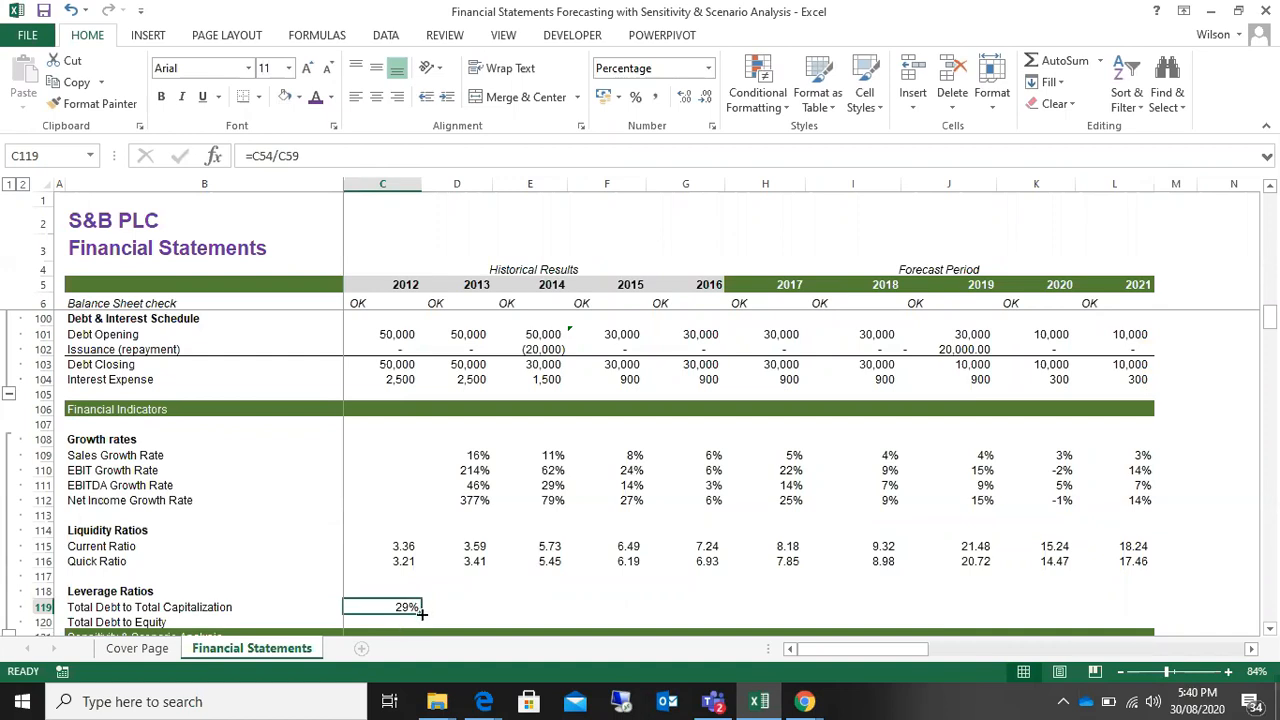
pyautogui.moveTo(422, 614); pyautogui.dragTo(400, 606)
pyautogui.doubleClick(399, 605)
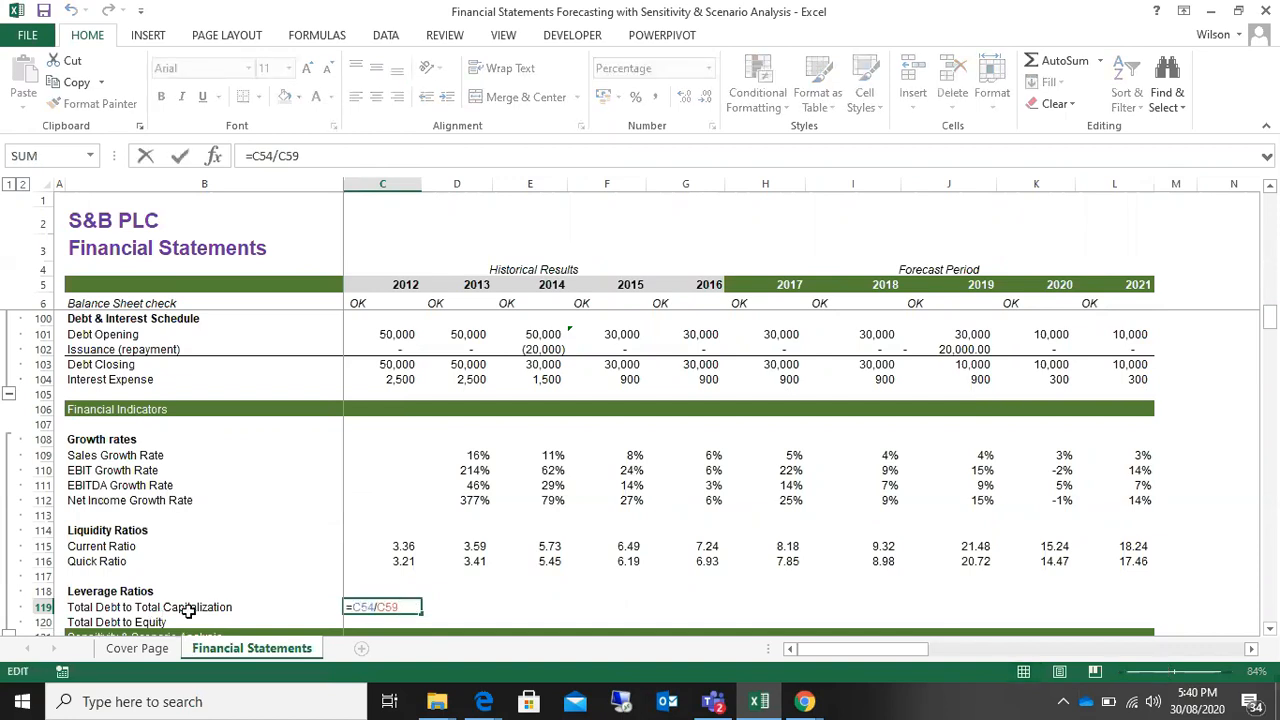
pyautogui.click(280, 160)
pyautogui.write('(C59')
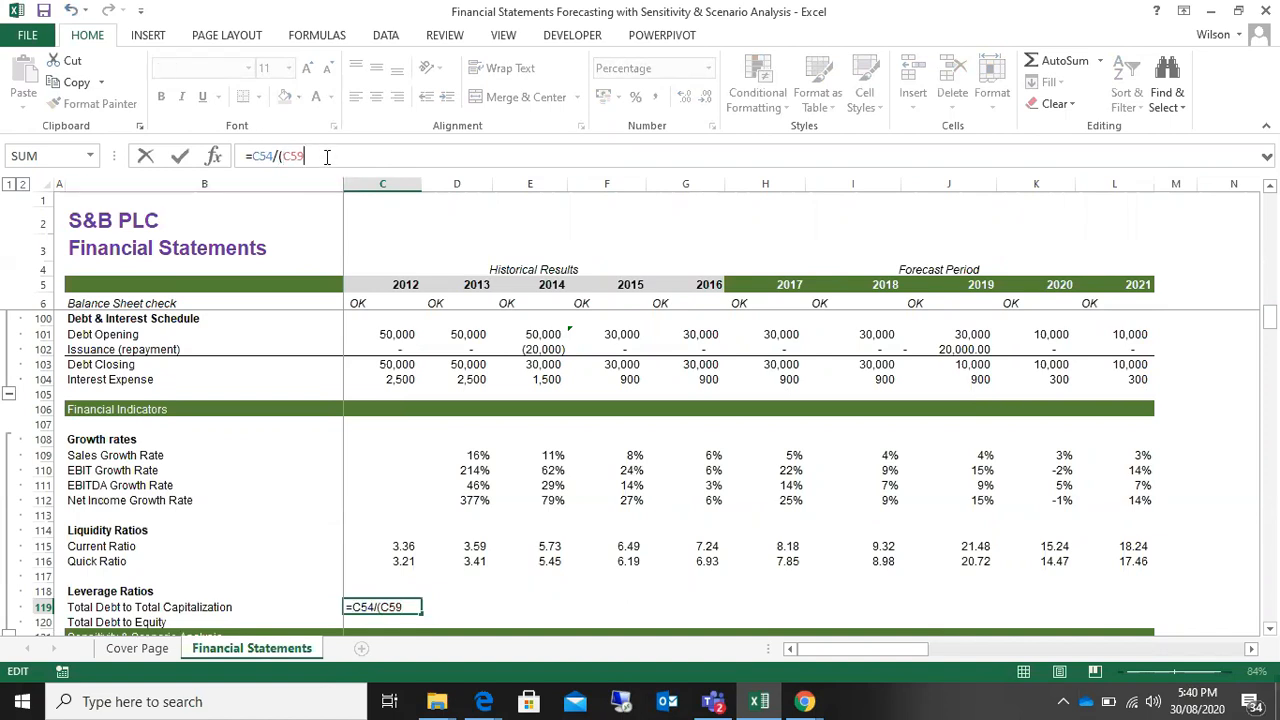
pyautogui.write('+')
pyautogui.write('c54')
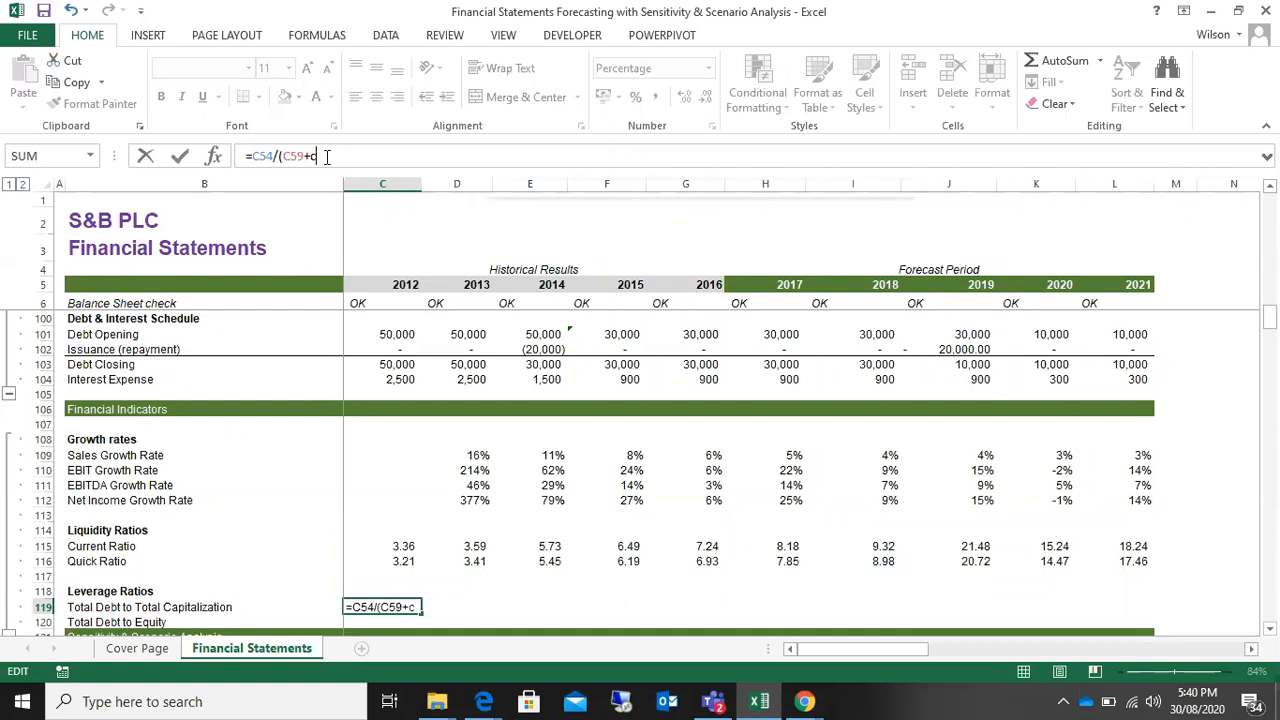
pyautogui.write(')')
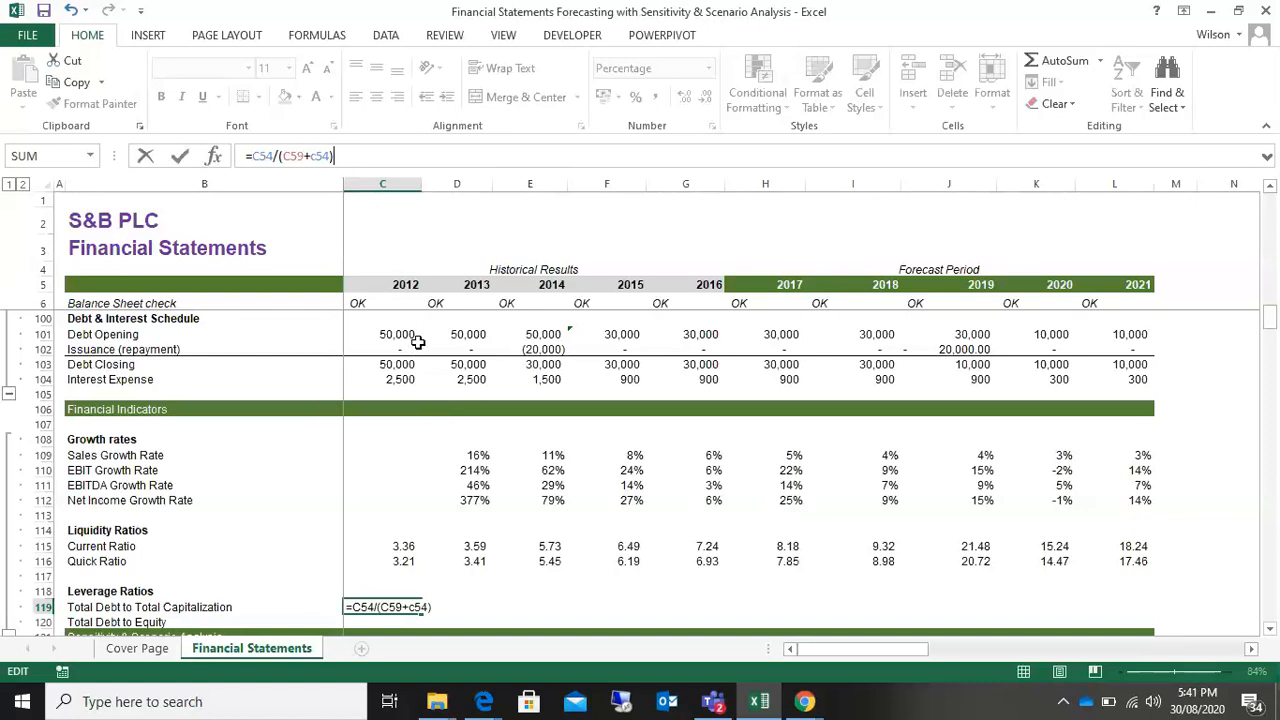
pyautogui.press('Return')
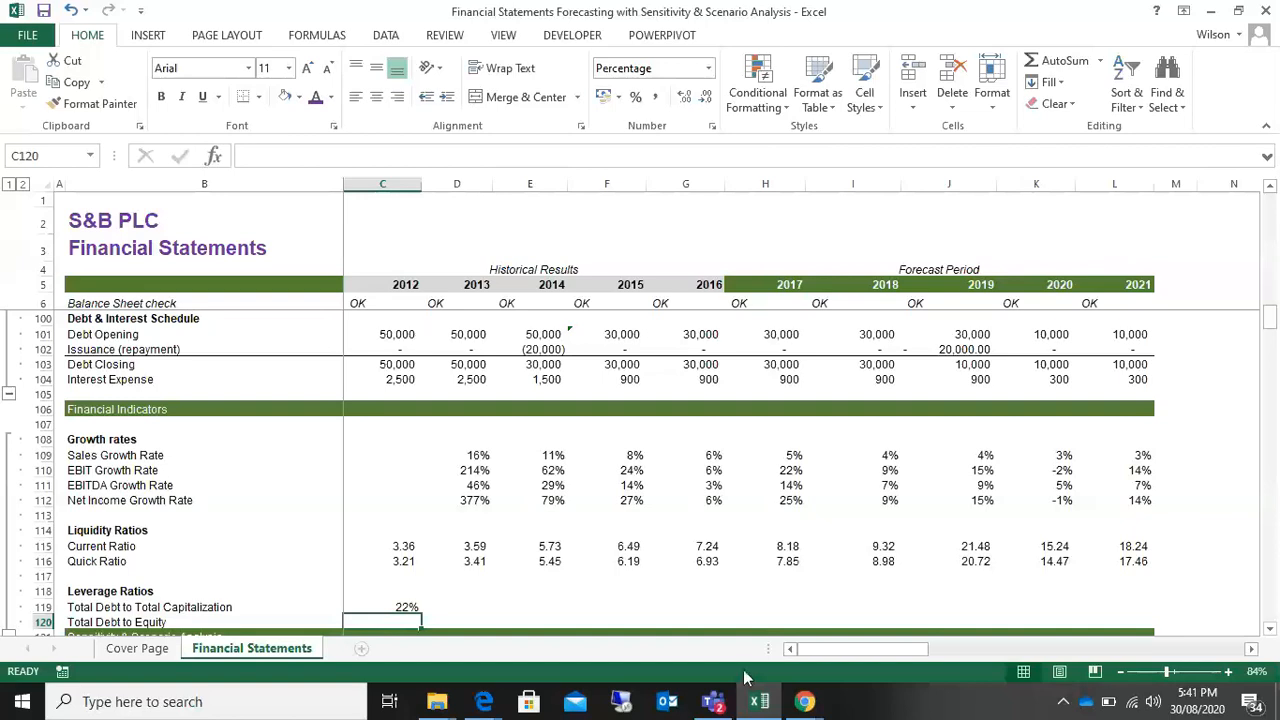
# Step: Switch to the Zoom meeting window in Chrome to check on the participants, and return to the Excel workbook
pyautogui.moveTo(805, 703)
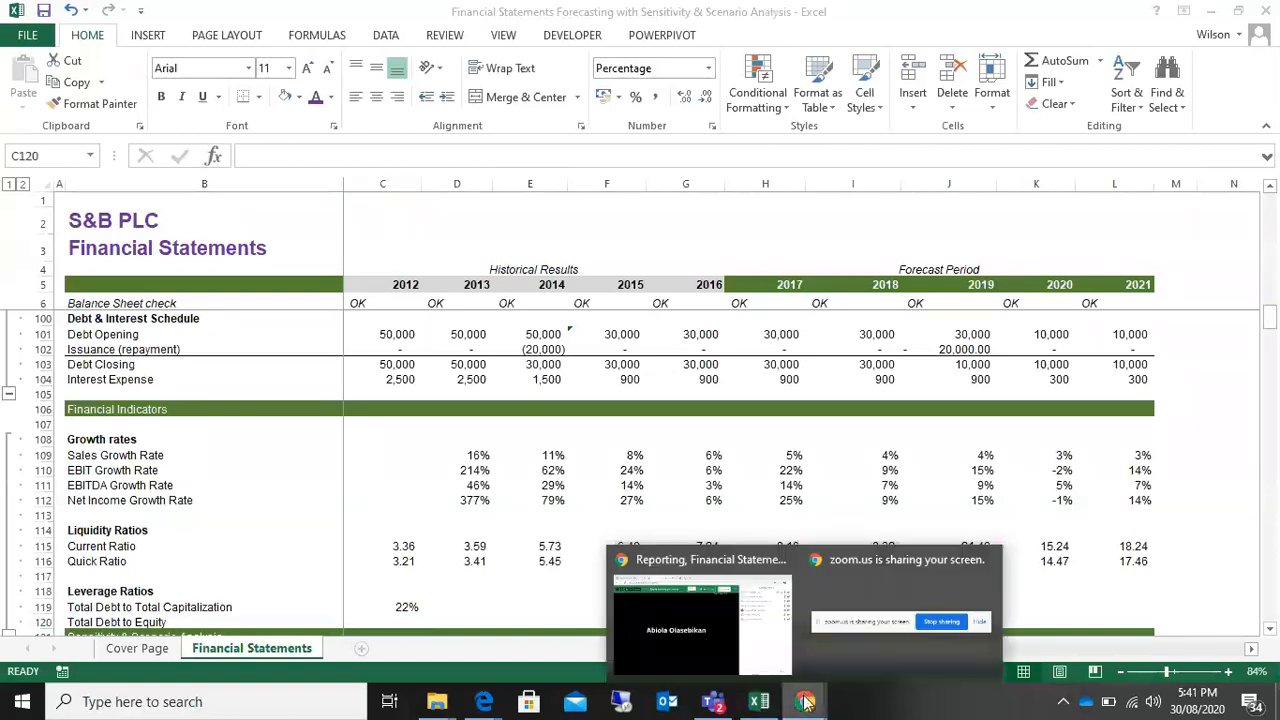
pyautogui.click(696, 609)
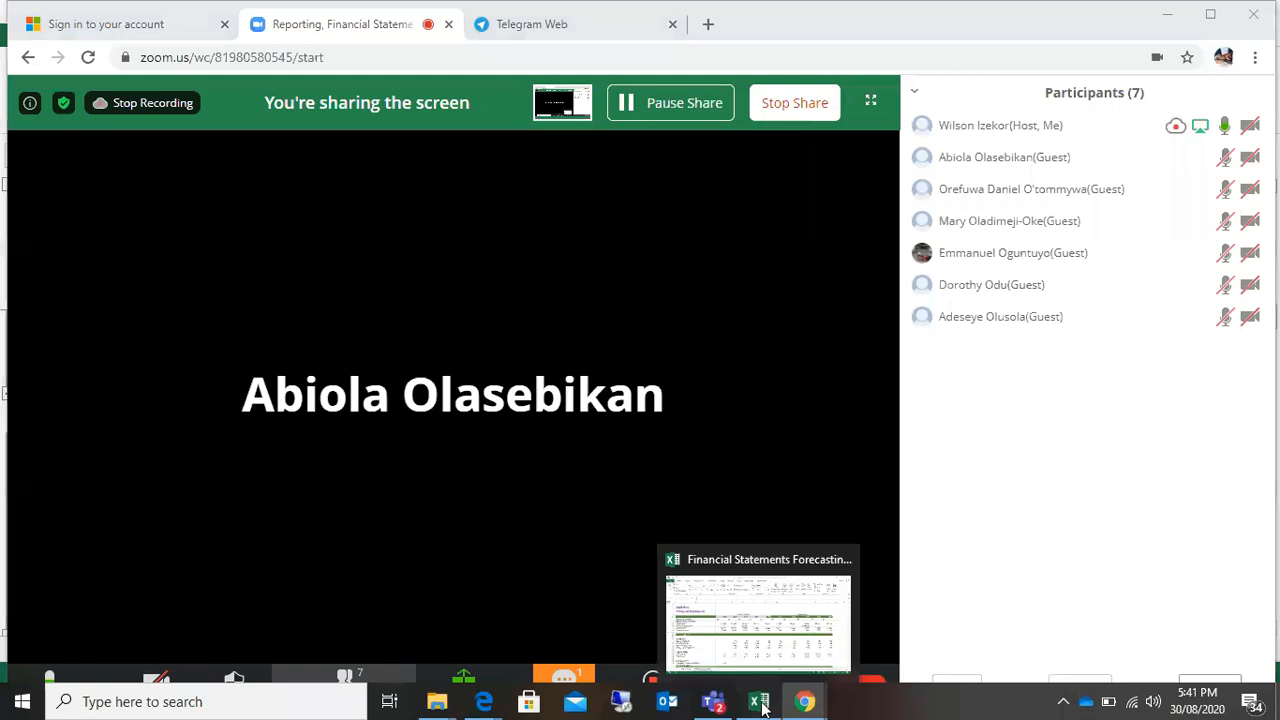
pyautogui.click(761, 705)
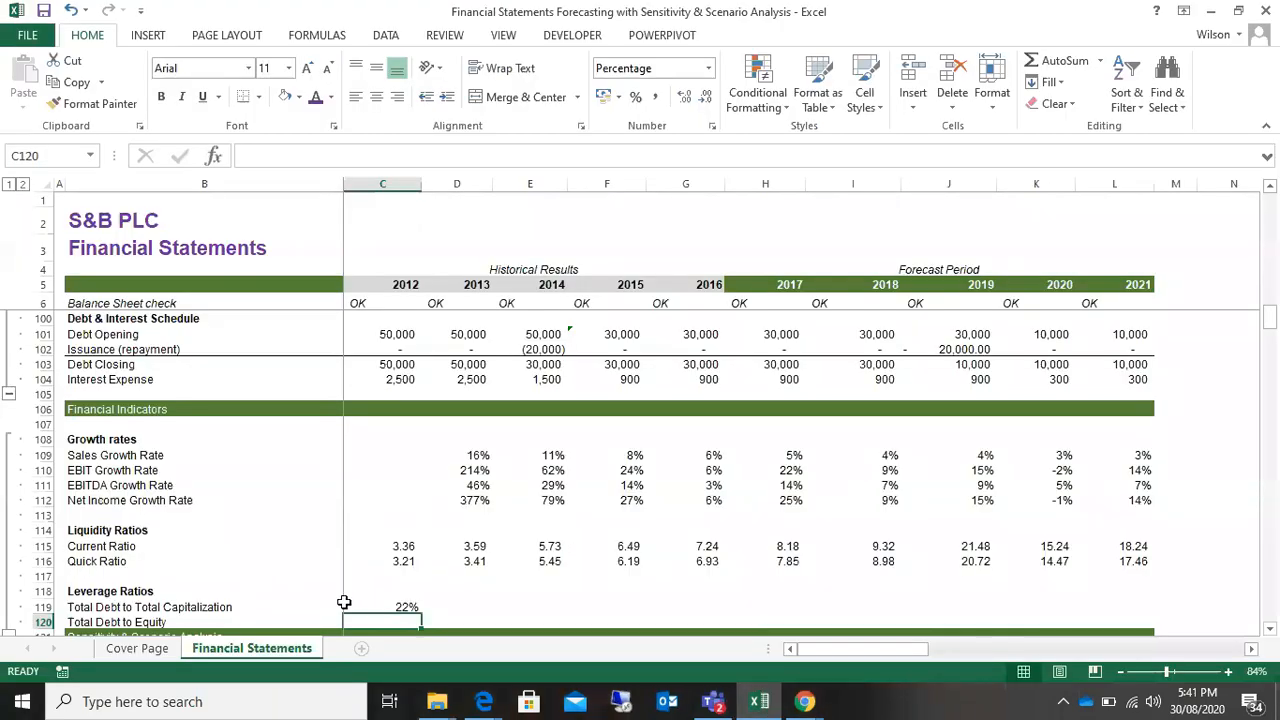
# Step: Recheck the C119 formula and fill it across the Total Debt to Total Capitalization row through 2021
pyautogui.doubleClick(390, 607)
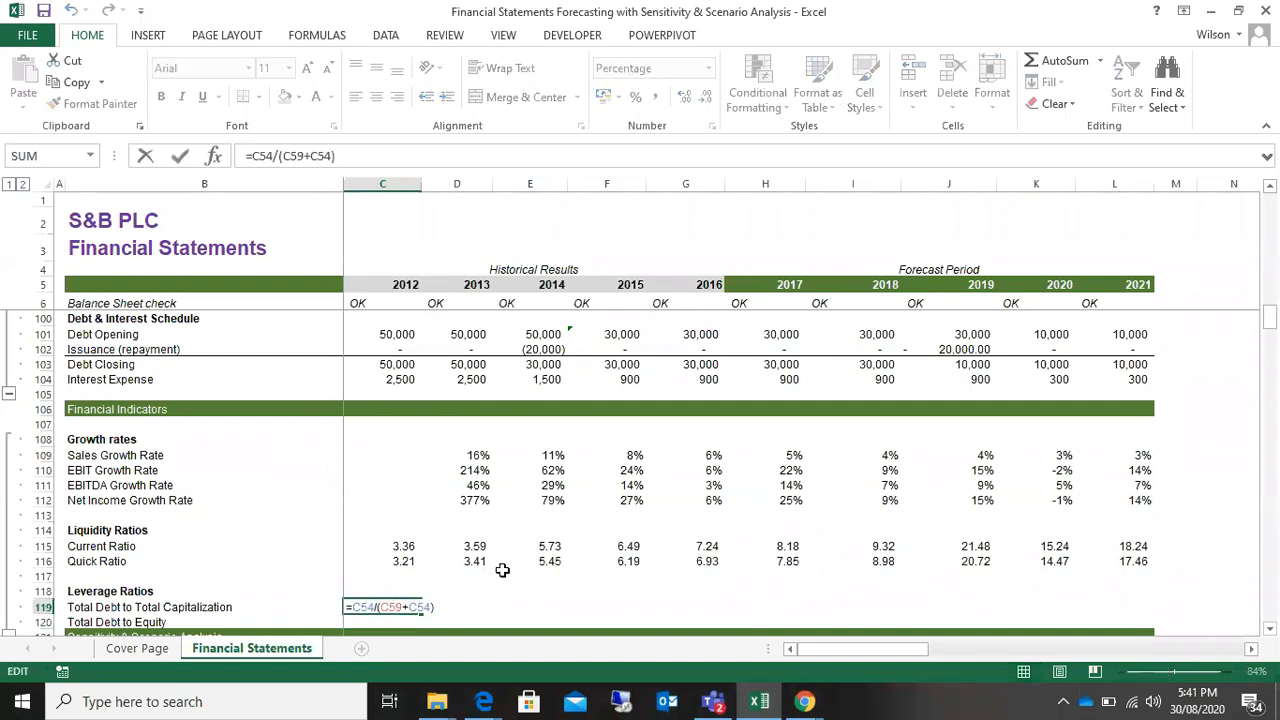
pyautogui.press('Return')
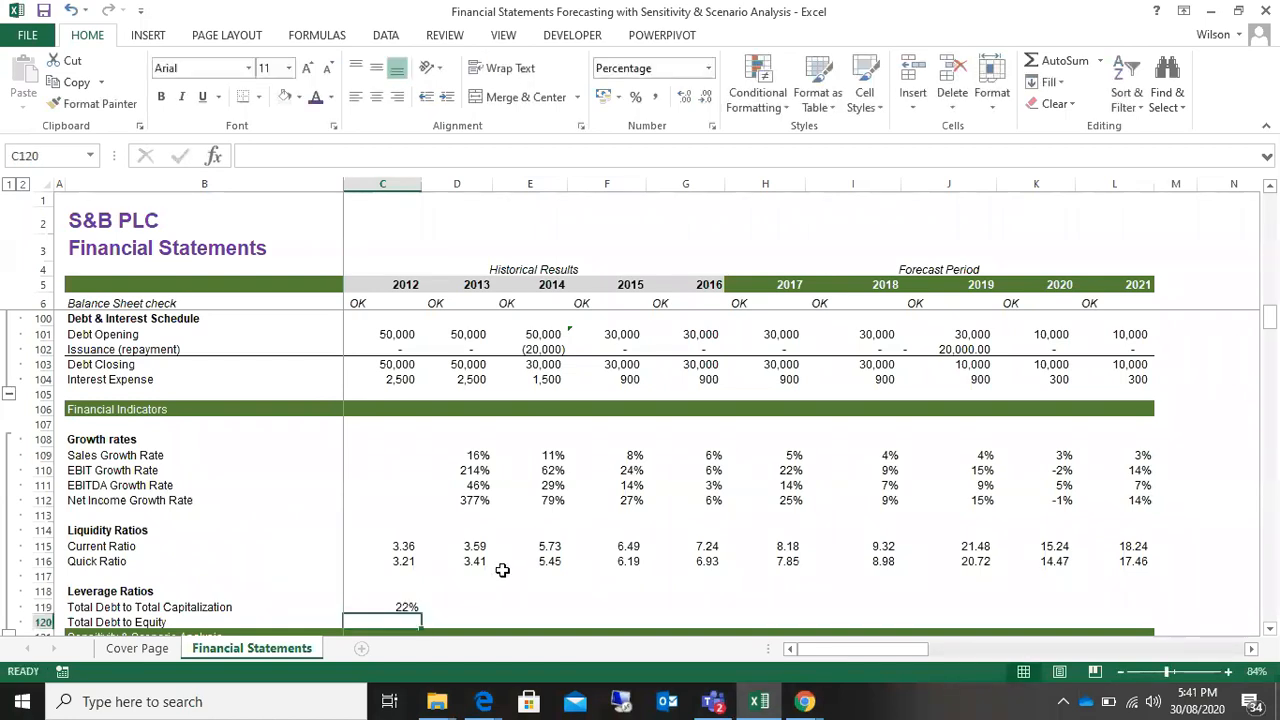
pyautogui.click(412, 607)
pyautogui.moveTo(424, 613); pyautogui.dragTo(1155, 610)
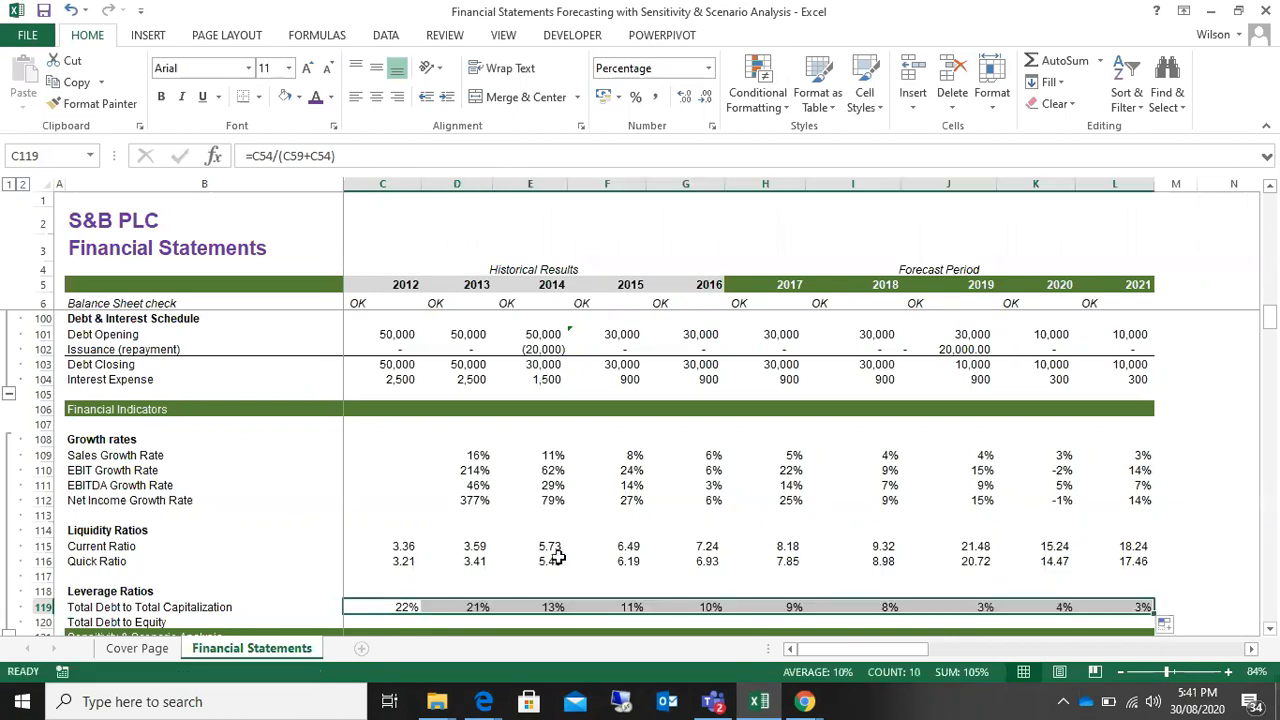
# Step: Review the historical Total Debt to Total Capitalization ratios, highlighting the years 2012 to 2015
pyautogui.scroll(-1, 560, 560)
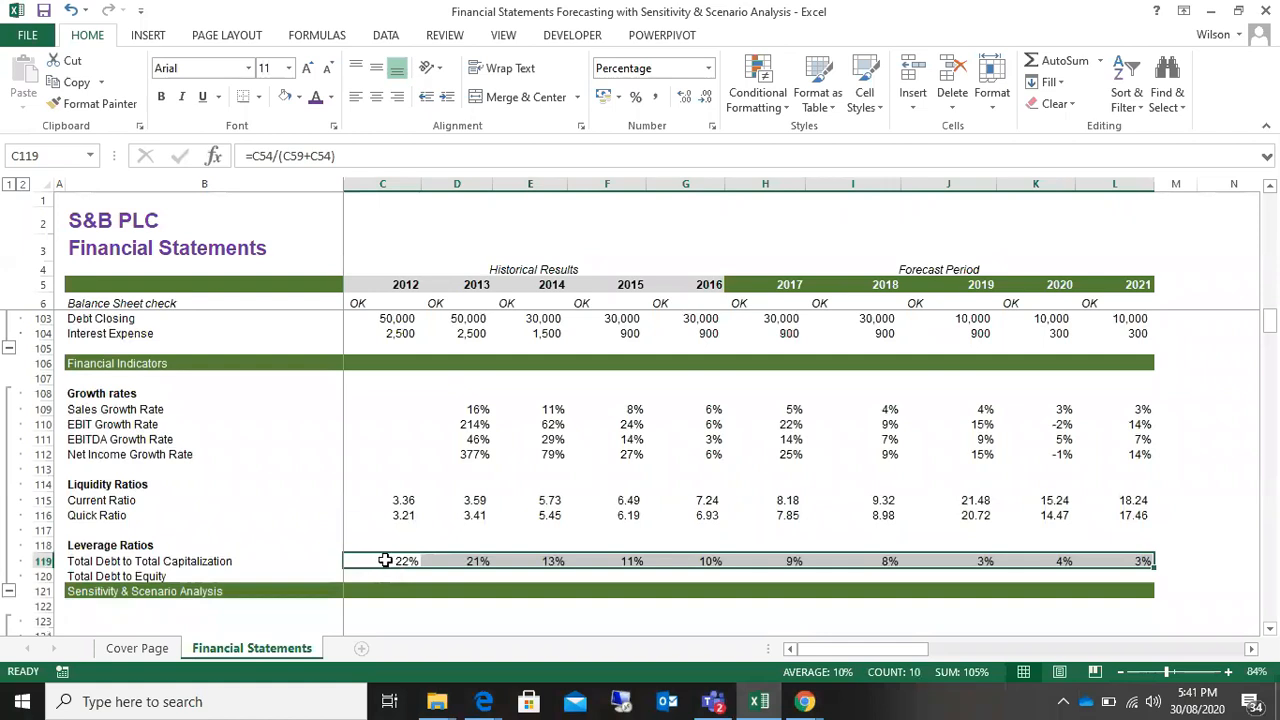
pyautogui.click(396, 298)
pyautogui.moveTo(398, 291); pyautogui.dragTo(706, 286)
pyautogui.moveTo(406, 561); pyautogui.dragTo(622, 560)
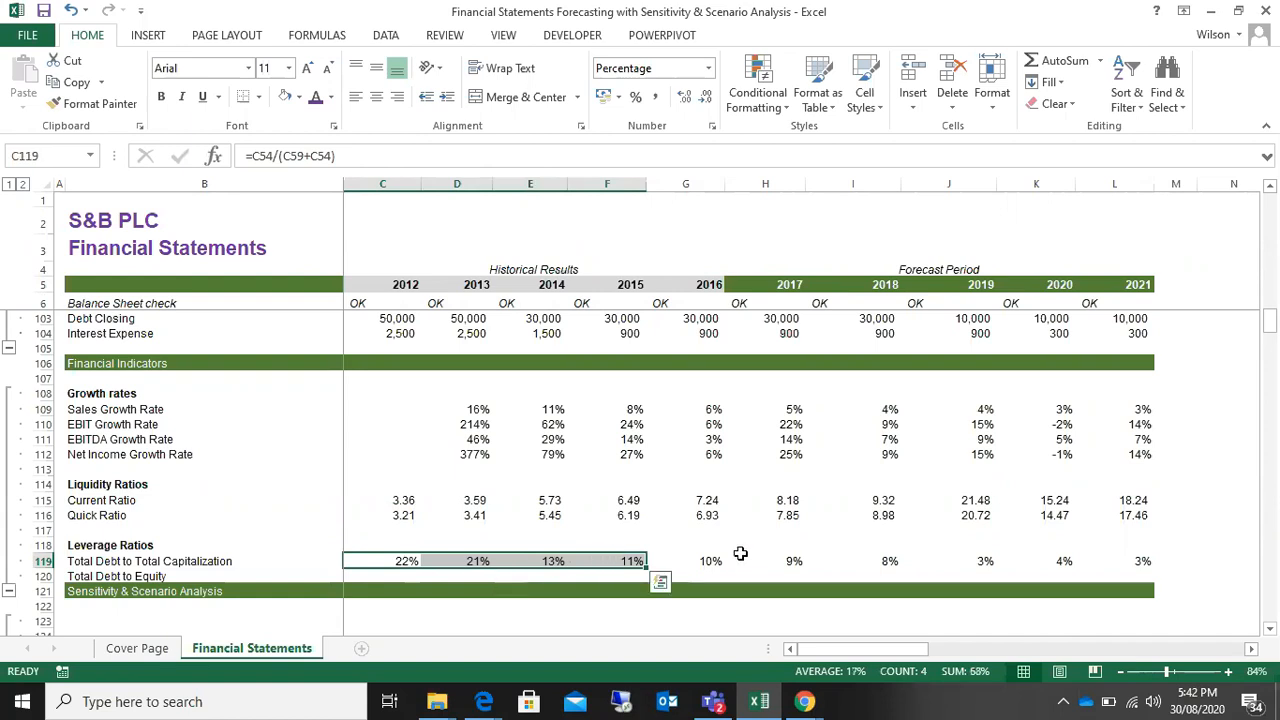
pyautogui.moveTo(386, 560); pyautogui.dragTo(630, 560)
pyautogui.scroll(2, 579, 558)
pyautogui.scroll(-2, 579, 558)
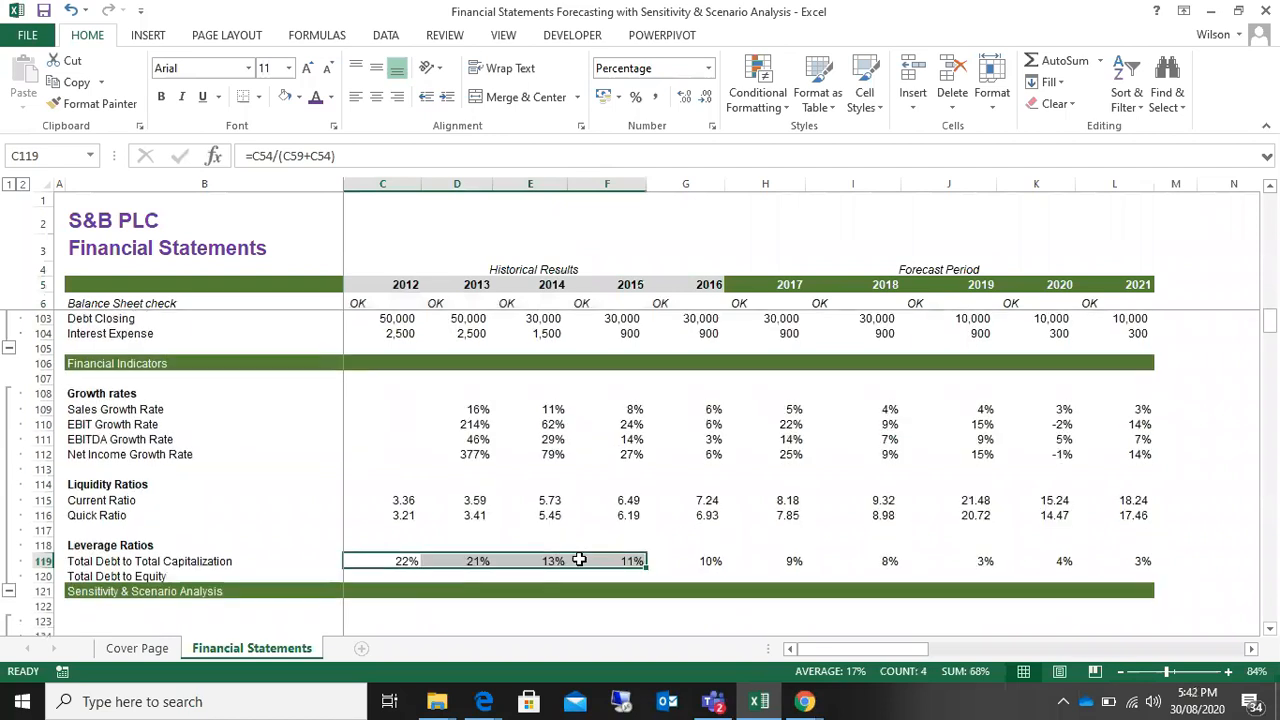
# Step: Examine the EBIT Growth Rate row, comparing consecutive forecast years from 2017 to 2020
pyautogui.click(1062, 424)
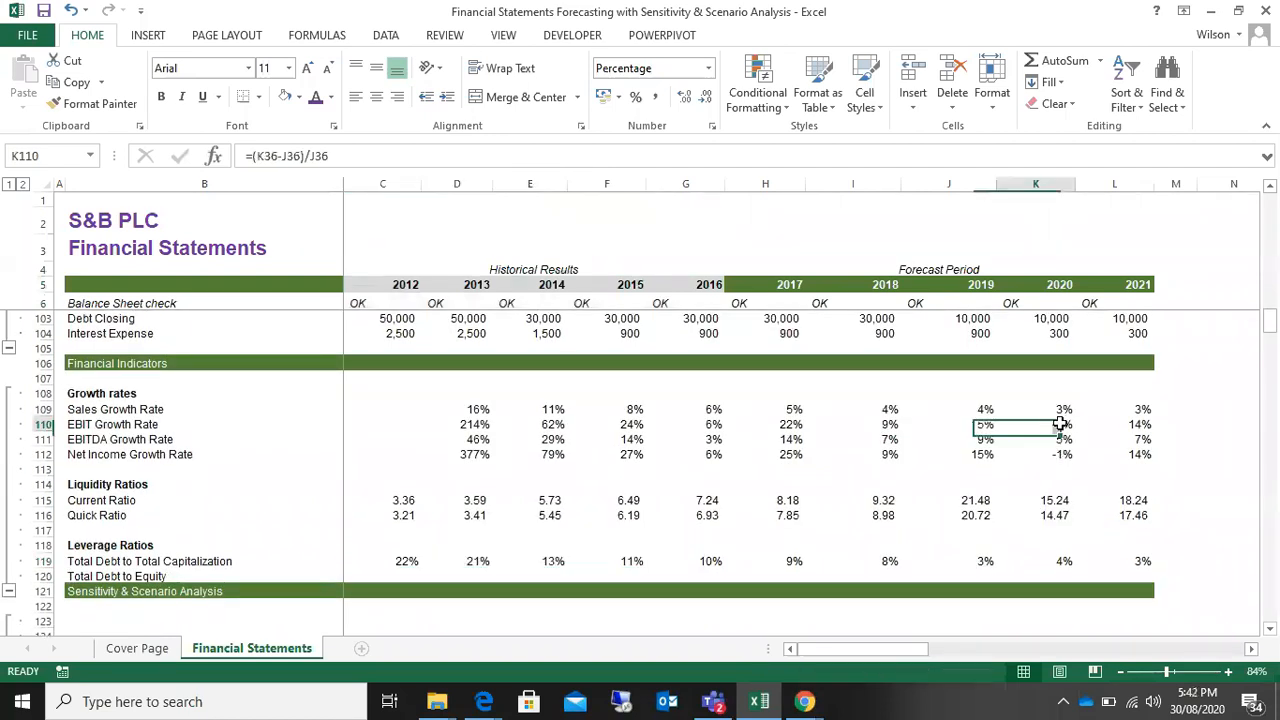
pyautogui.click(43, 424)
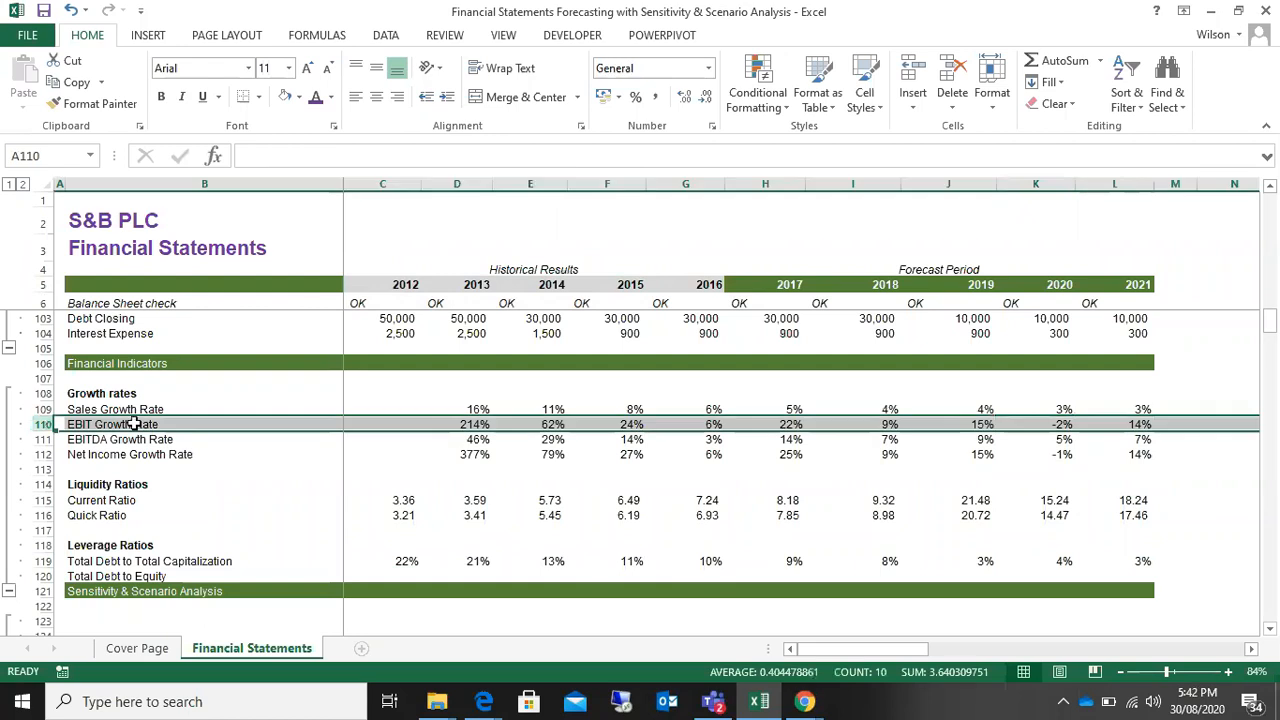
pyautogui.click(1010, 424)
pyautogui.moveTo(985, 424); pyautogui.dragTo(1040, 424)
pyautogui.moveTo(877, 424); pyautogui.dragTo(940, 424)
pyautogui.moveTo(795, 424); pyautogui.dragTo(850, 426)
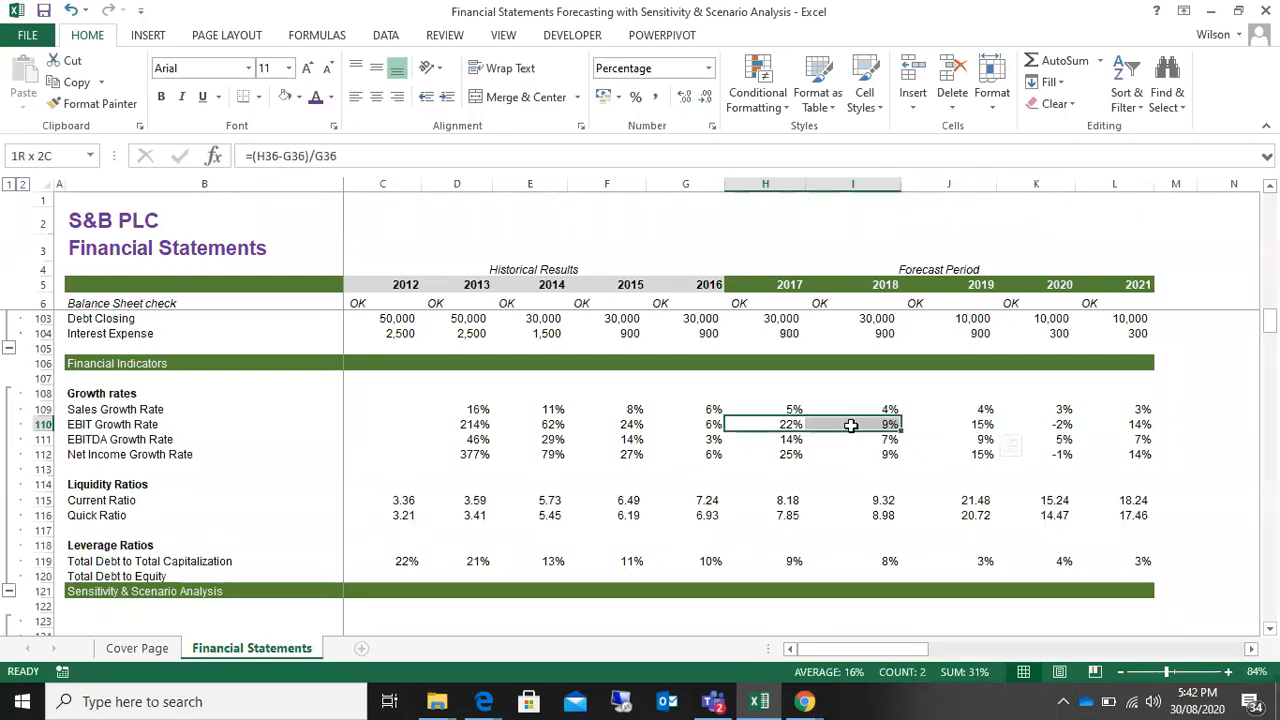
pyautogui.moveTo(850, 426); pyautogui.dragTo(850, 426)
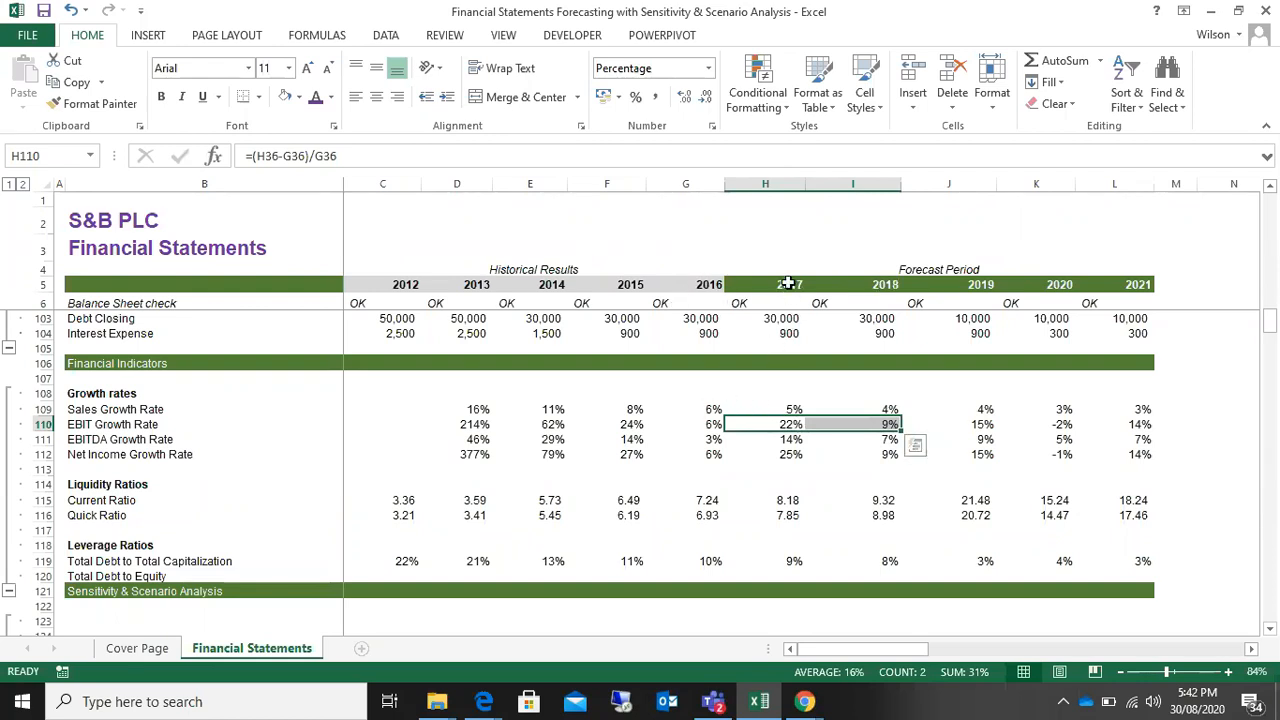
pyautogui.scroll(-4, 709, 515)
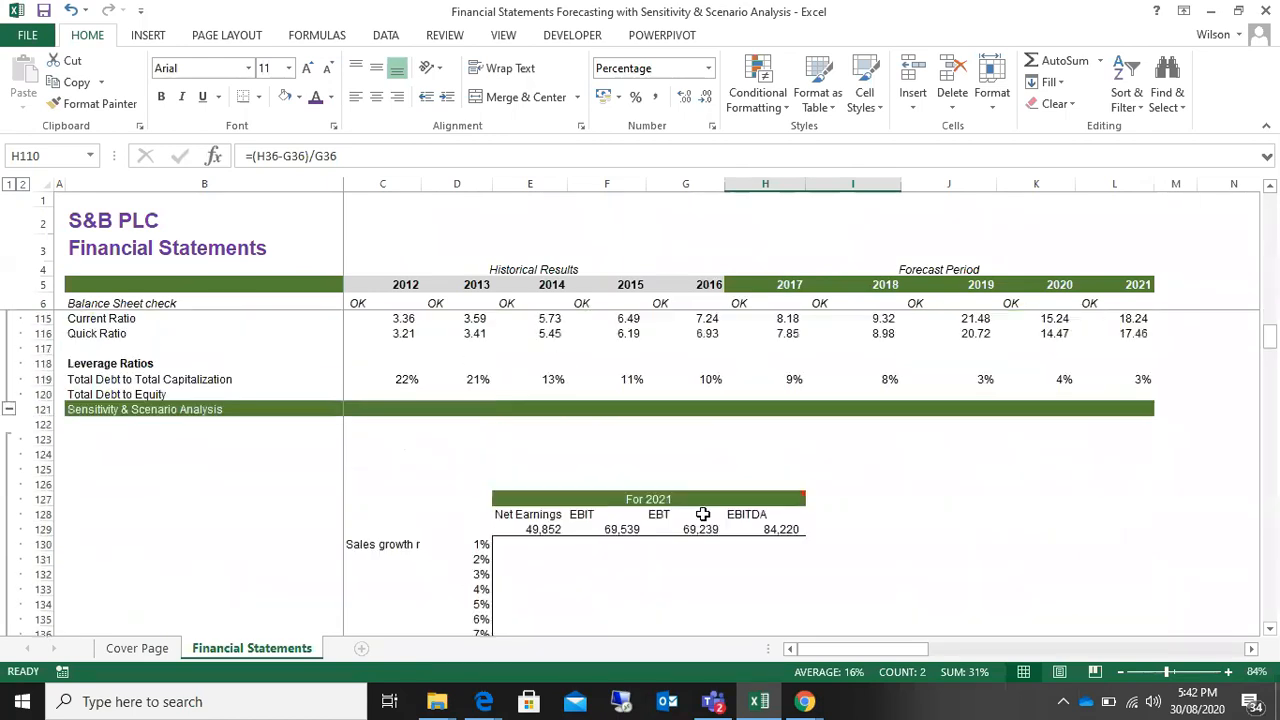
pyautogui.scroll(1, 703, 514)
pyautogui.scroll(3, 703, 514)
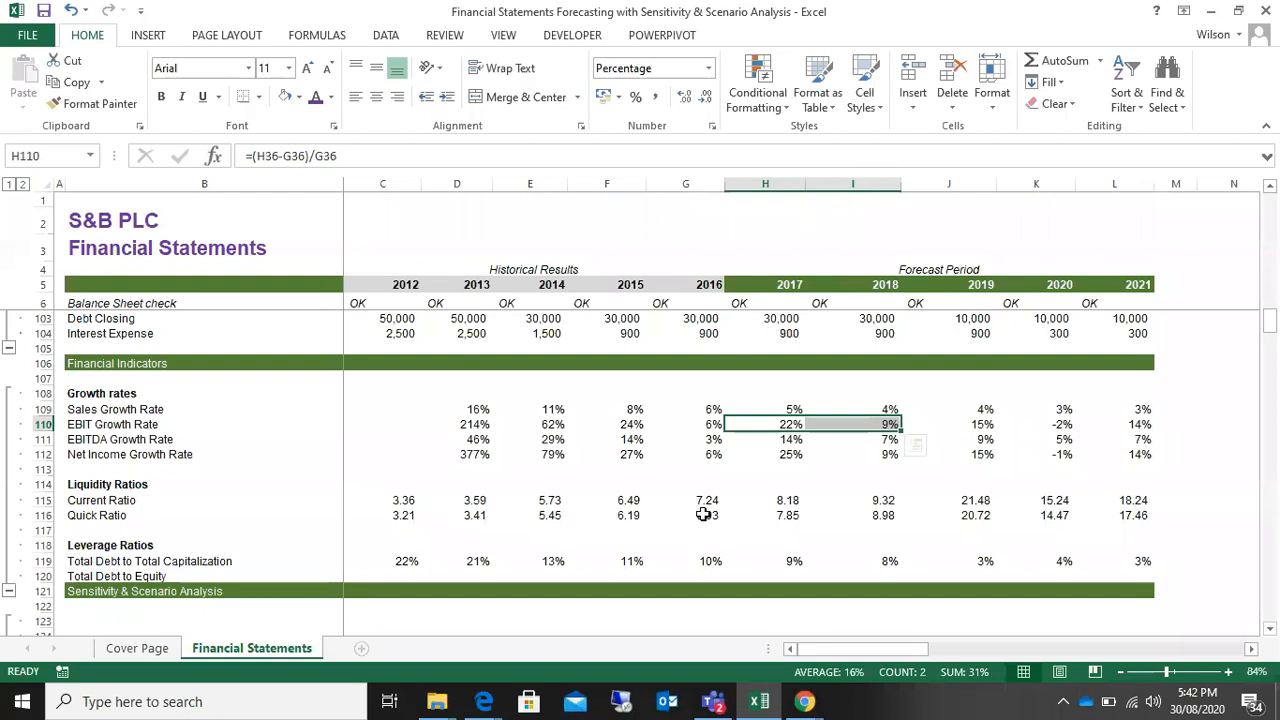
pyautogui.moveTo(984, 428); pyautogui.dragTo(1065, 432)
pyautogui.scroll(-3, 1063, 429)
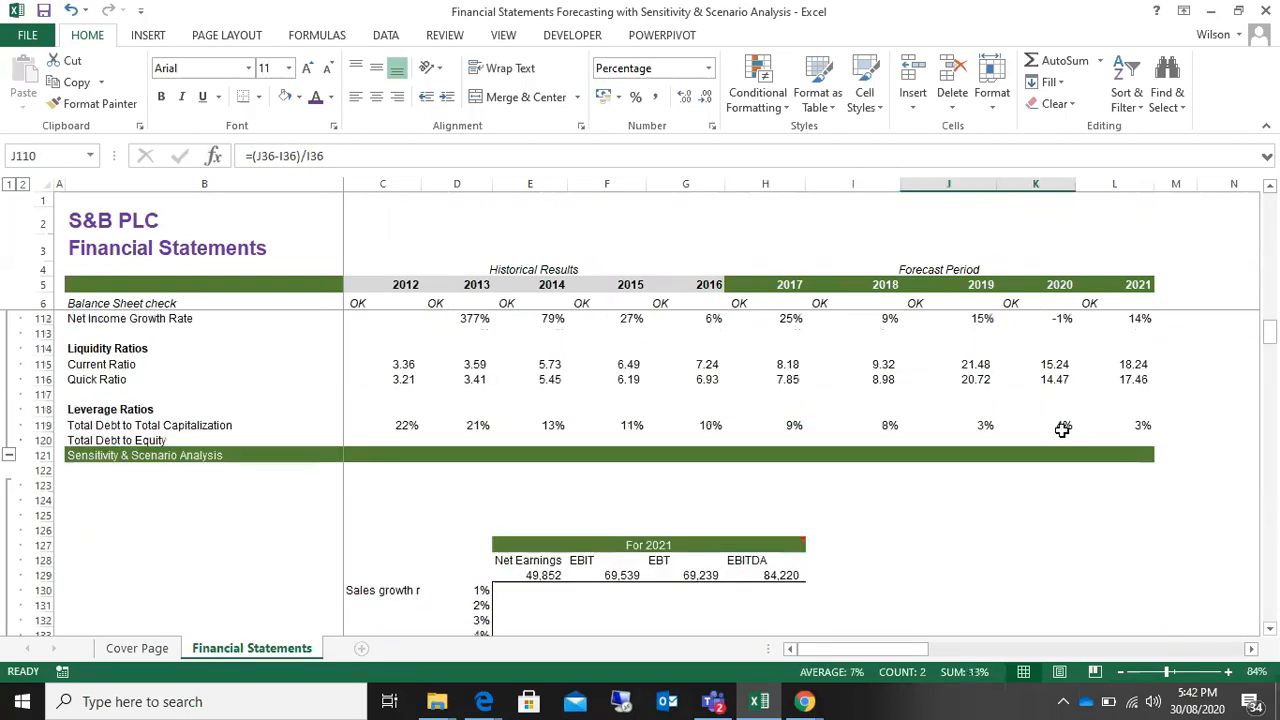
pyautogui.scroll(1, 560, 474)
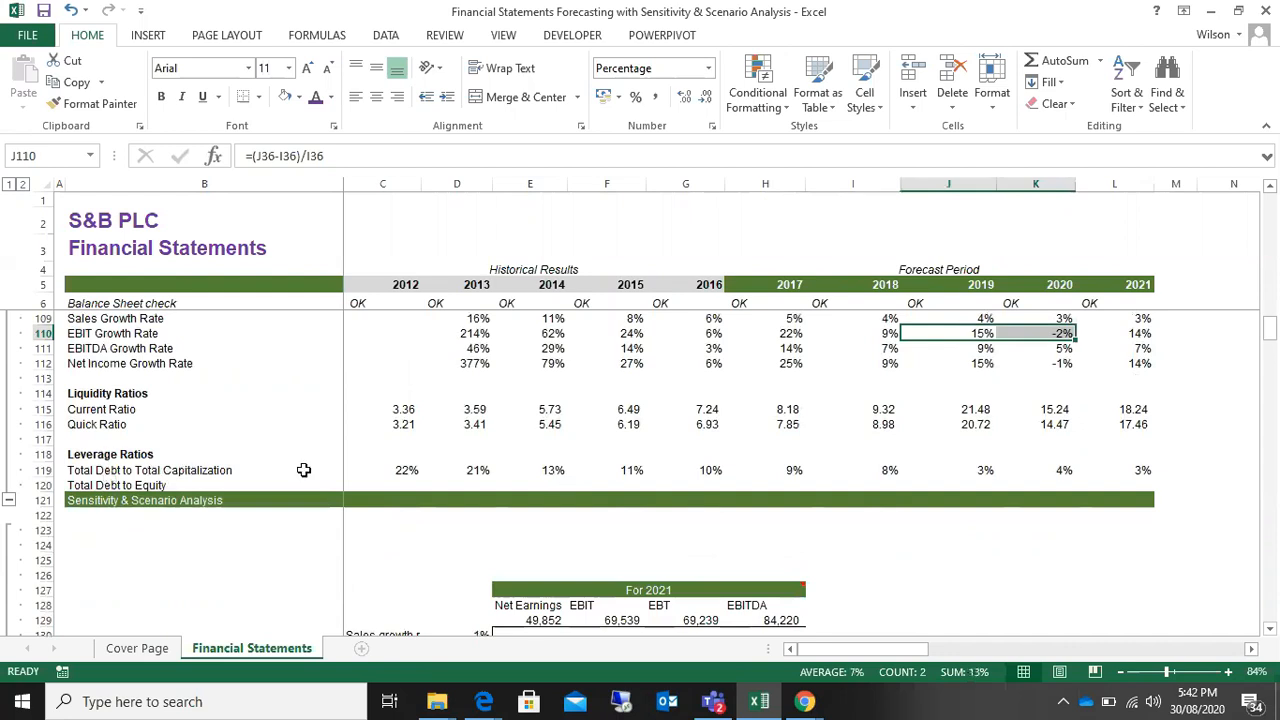
# Step: Compare the 2012 and 2013 Total Debt to Total Capitalization ratios, and trace the row's trend through 2021
pyautogui.moveTo(417, 470); pyautogui.dragTo(470, 469)
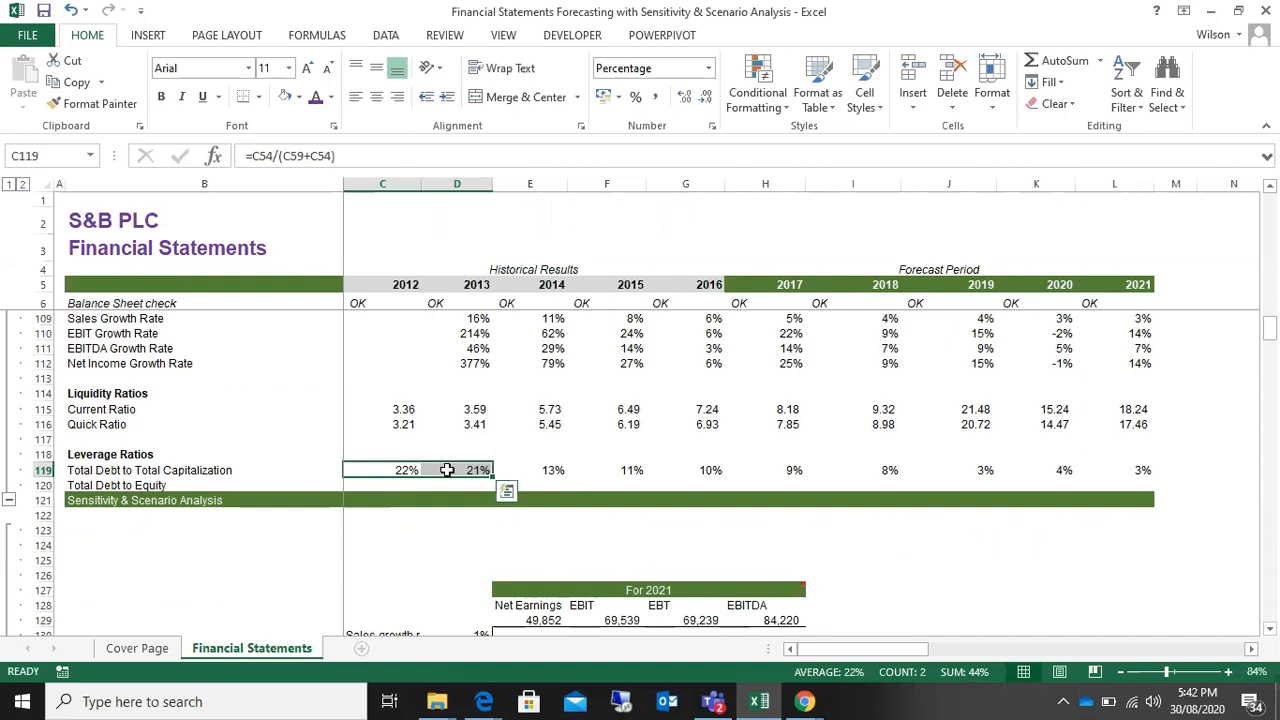
pyautogui.moveTo(388, 470); pyautogui.dragTo(447, 469)
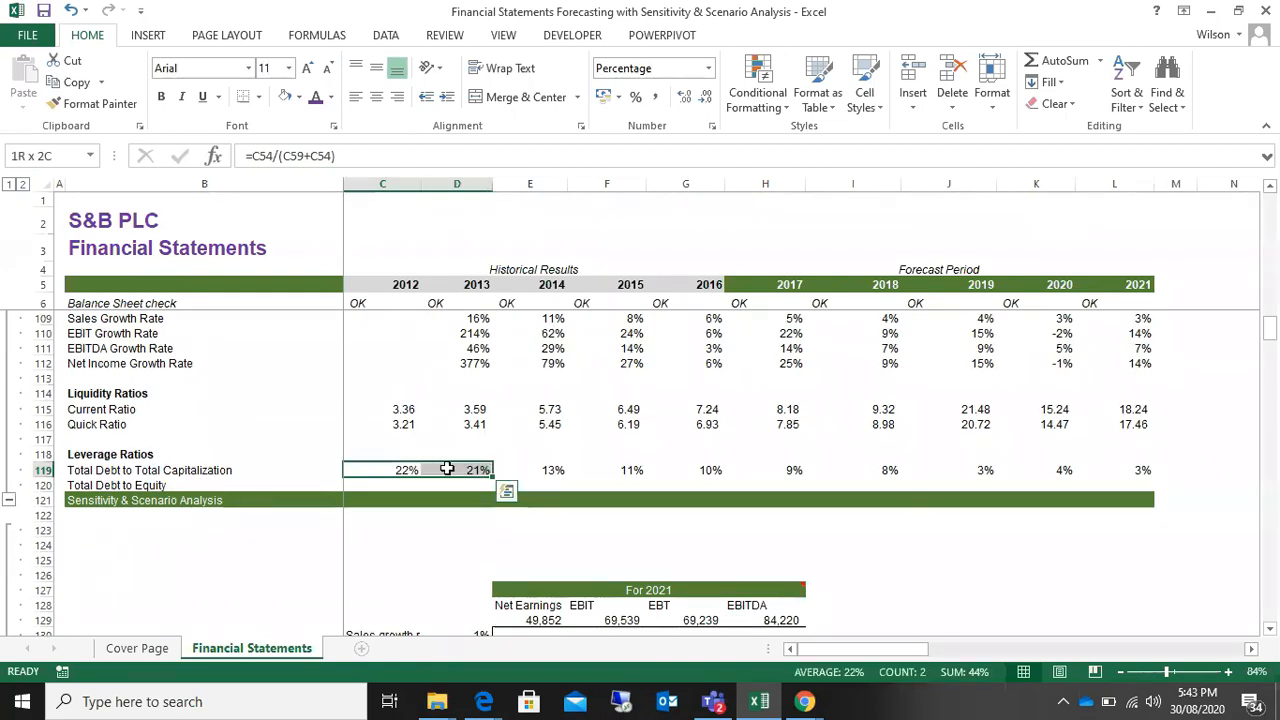
pyautogui.click(369, 468)
pyautogui.moveTo(369, 468); pyautogui.dragTo(452, 470)
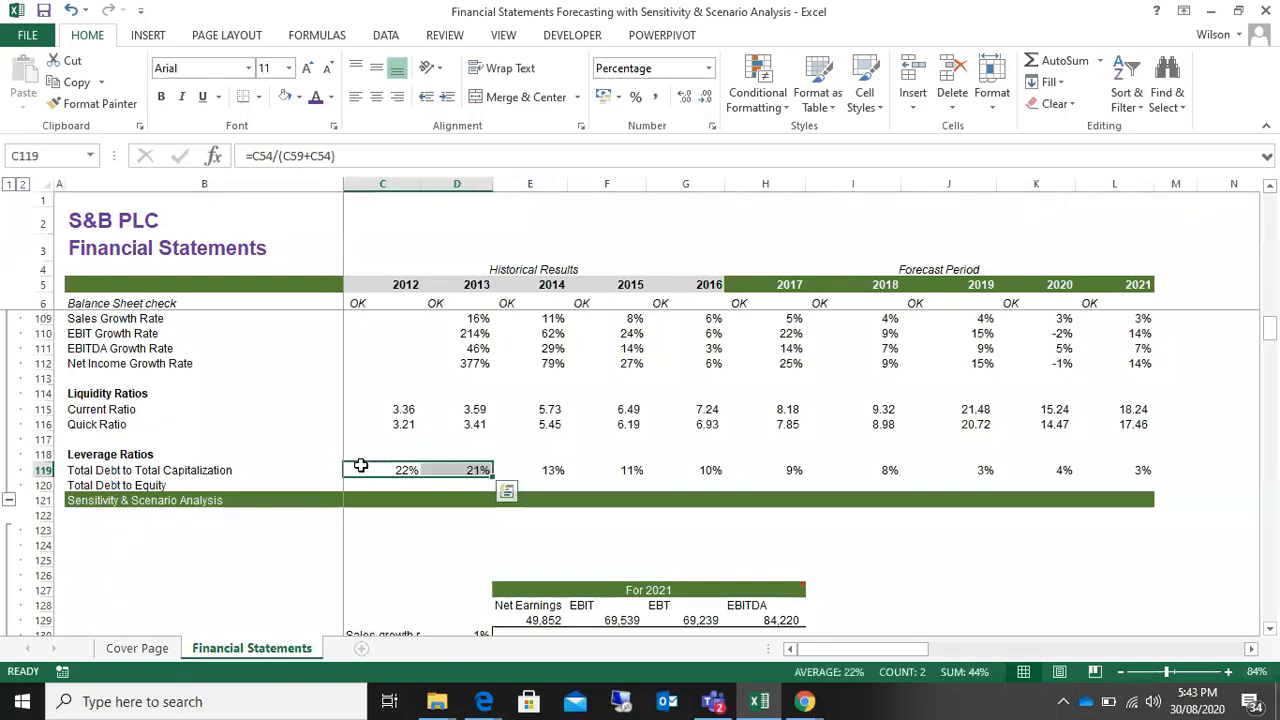
pyautogui.moveTo(374, 470); pyautogui.dragTo(1029, 470)
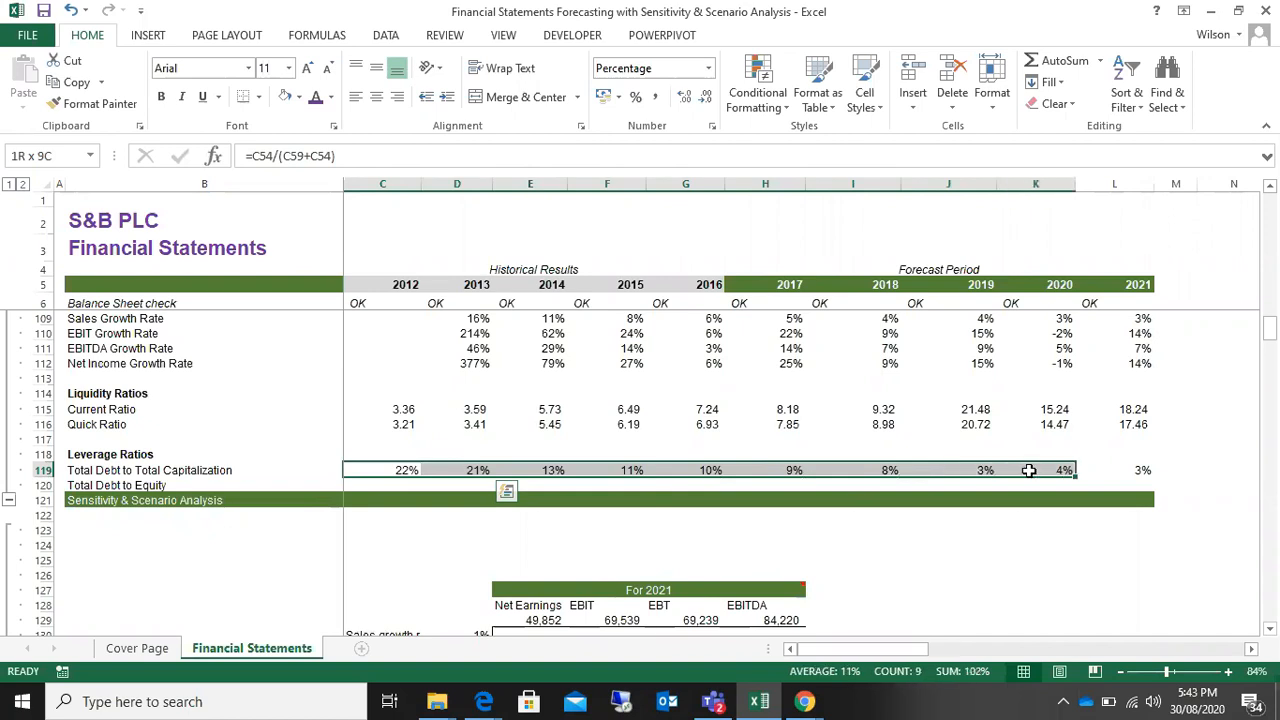
pyautogui.moveTo(1029, 470); pyautogui.dragTo(1137, 471)
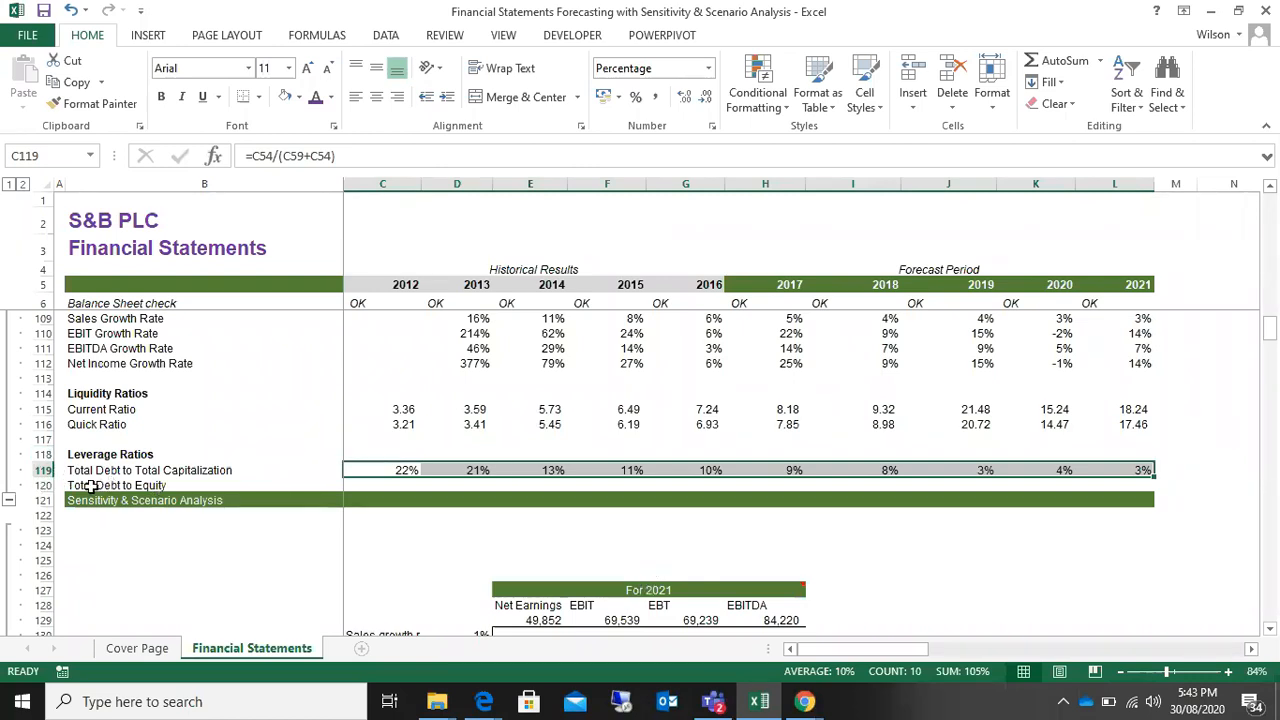
# Step: Calculate the 2012 Total Debt to Equity ratio in C120 as current debt divided by shareholders' equity, =C54/C59
pyautogui.click(395, 487)
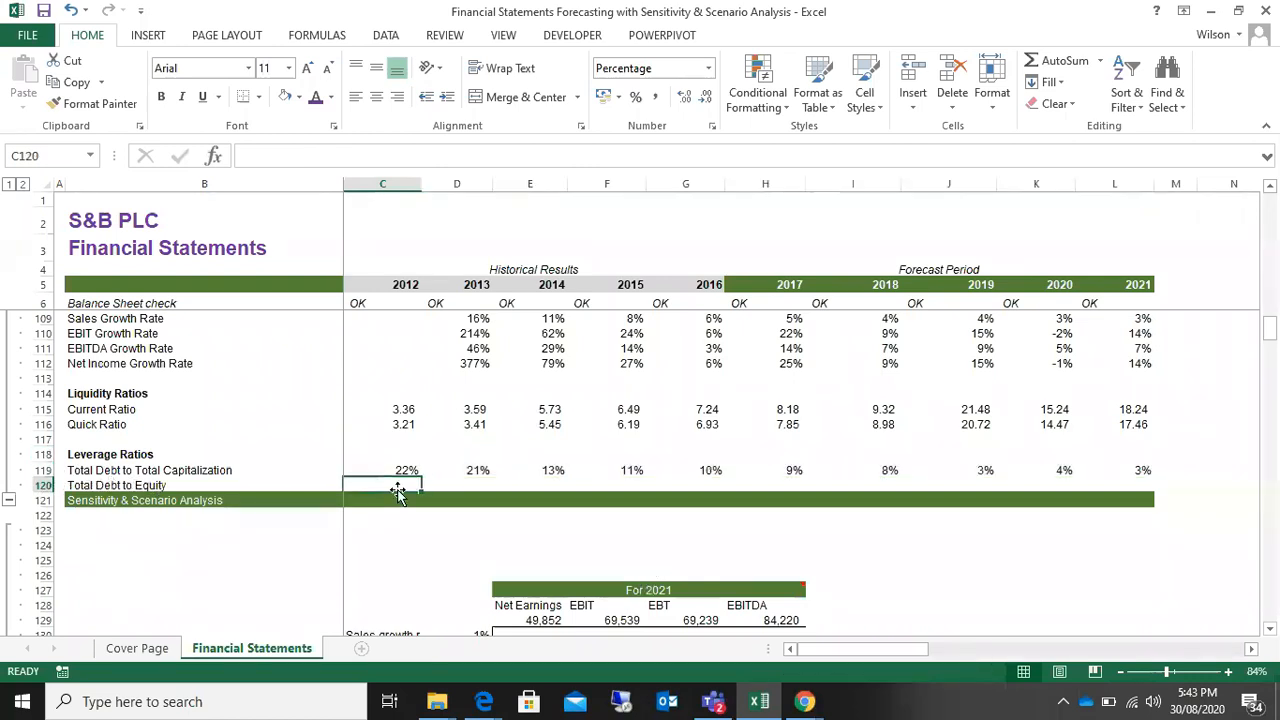
pyautogui.write('=')
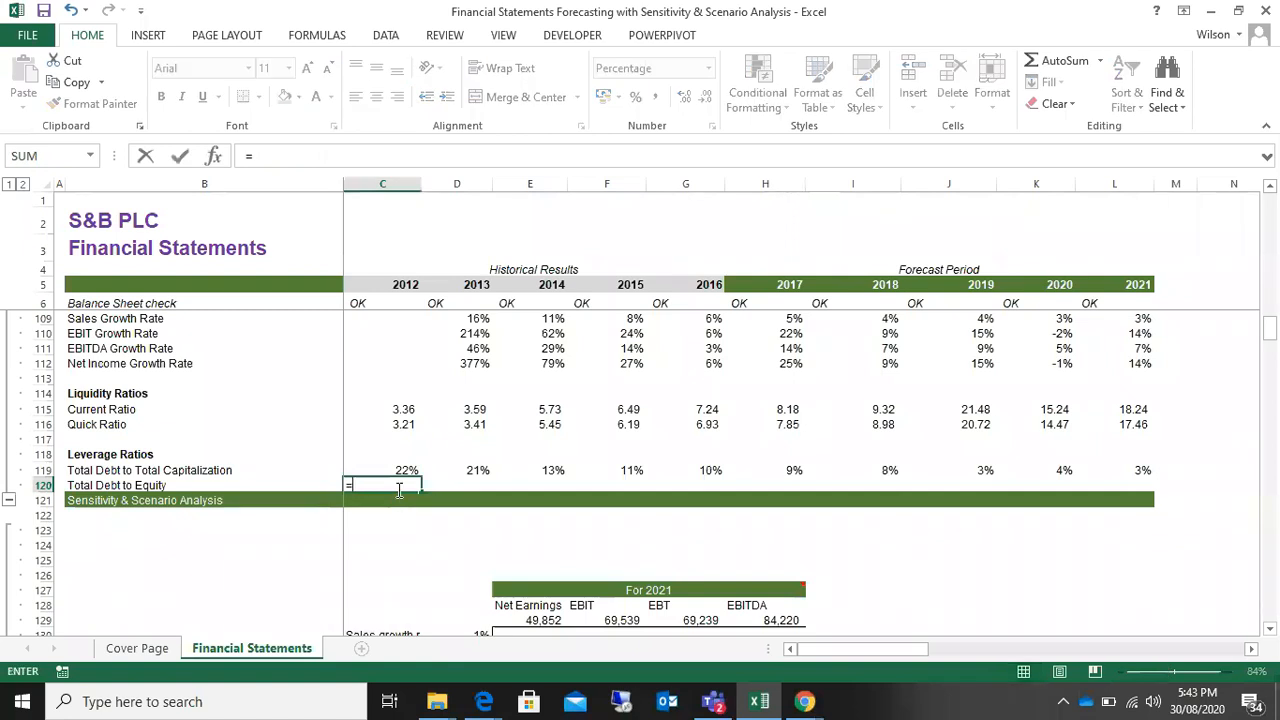
pyautogui.scroll(11, 398, 489)
pyautogui.scroll(4, 398, 489)
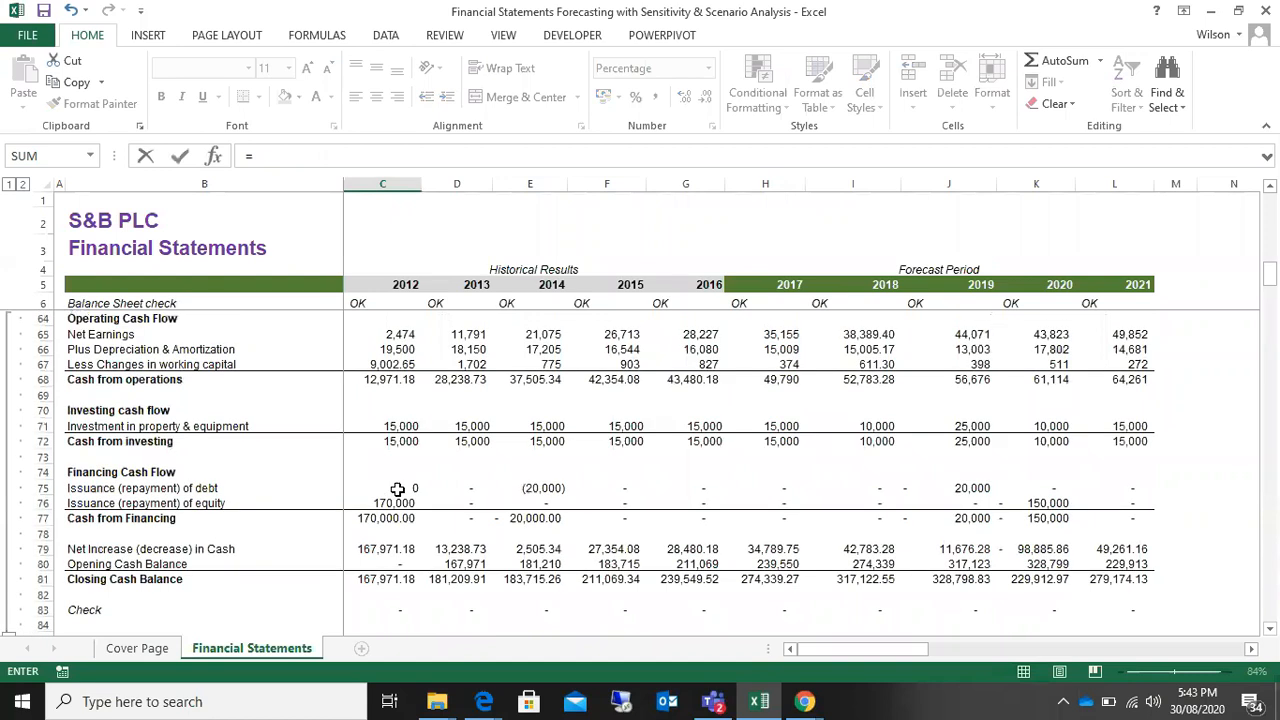
pyautogui.scroll(1, 398, 489)
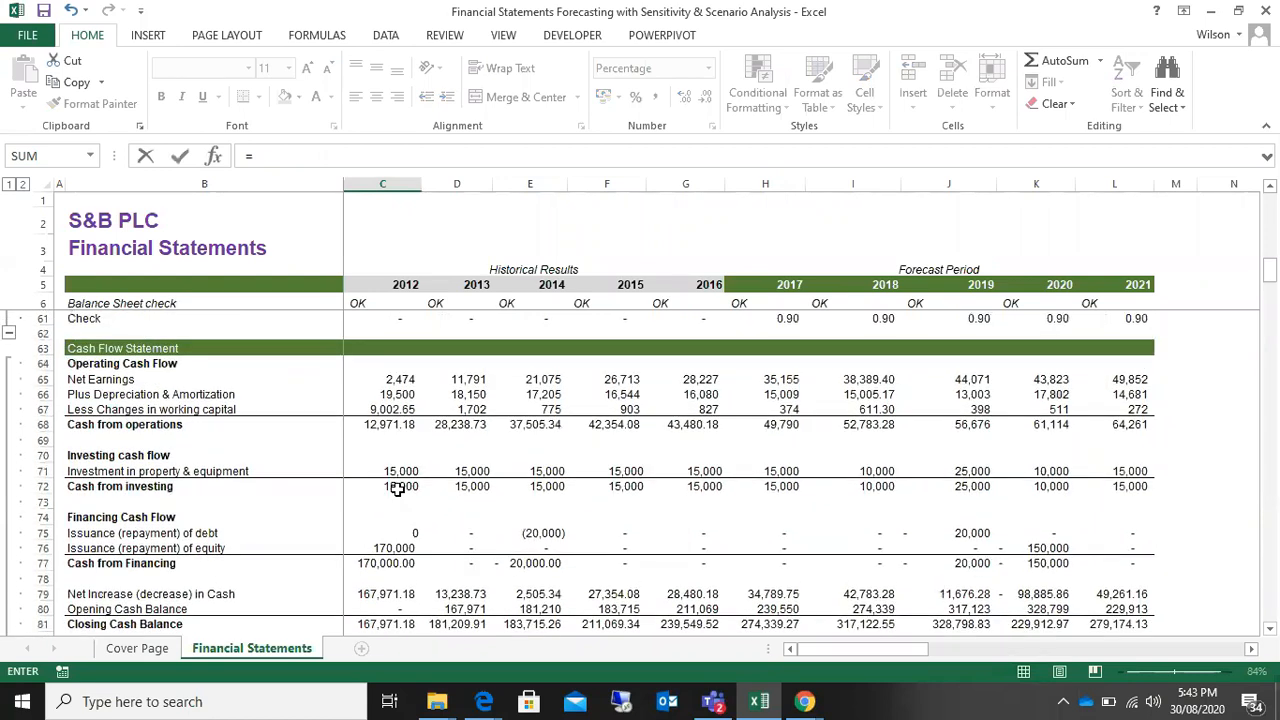
pyautogui.scroll(-1, 398, 489)
pyautogui.scroll(4, 398, 489)
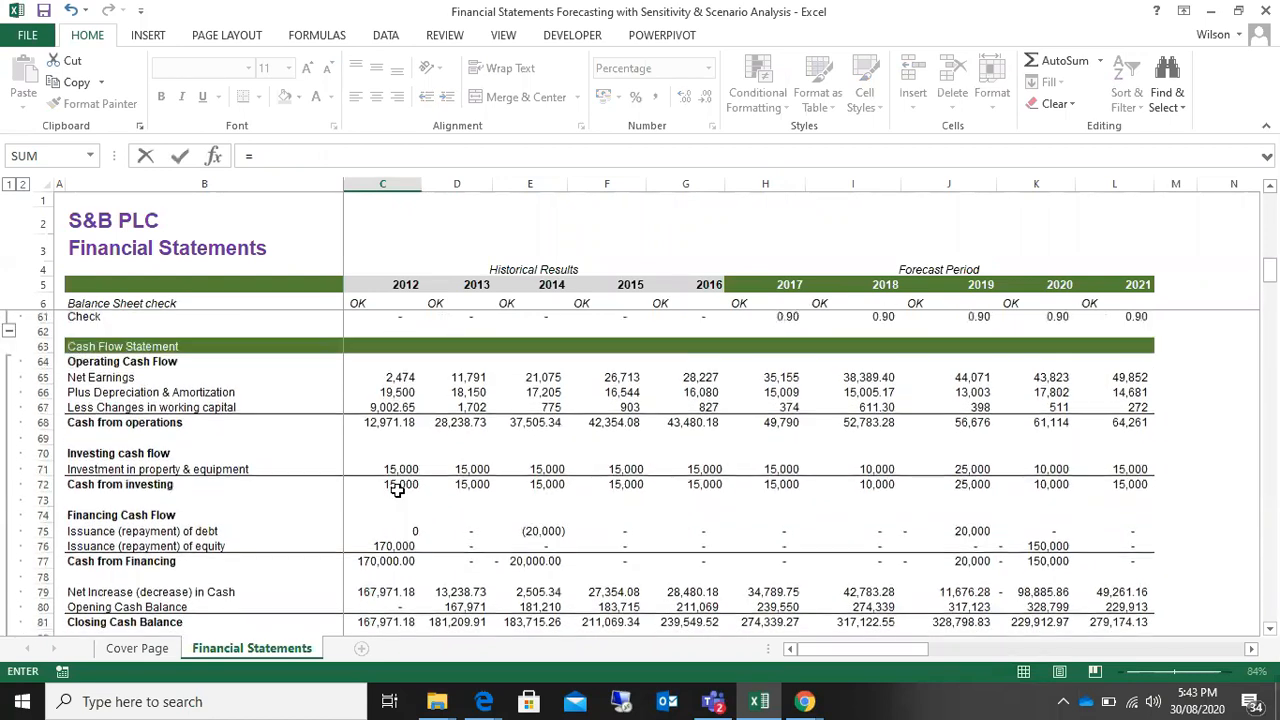
pyautogui.scroll(1, 398, 489)
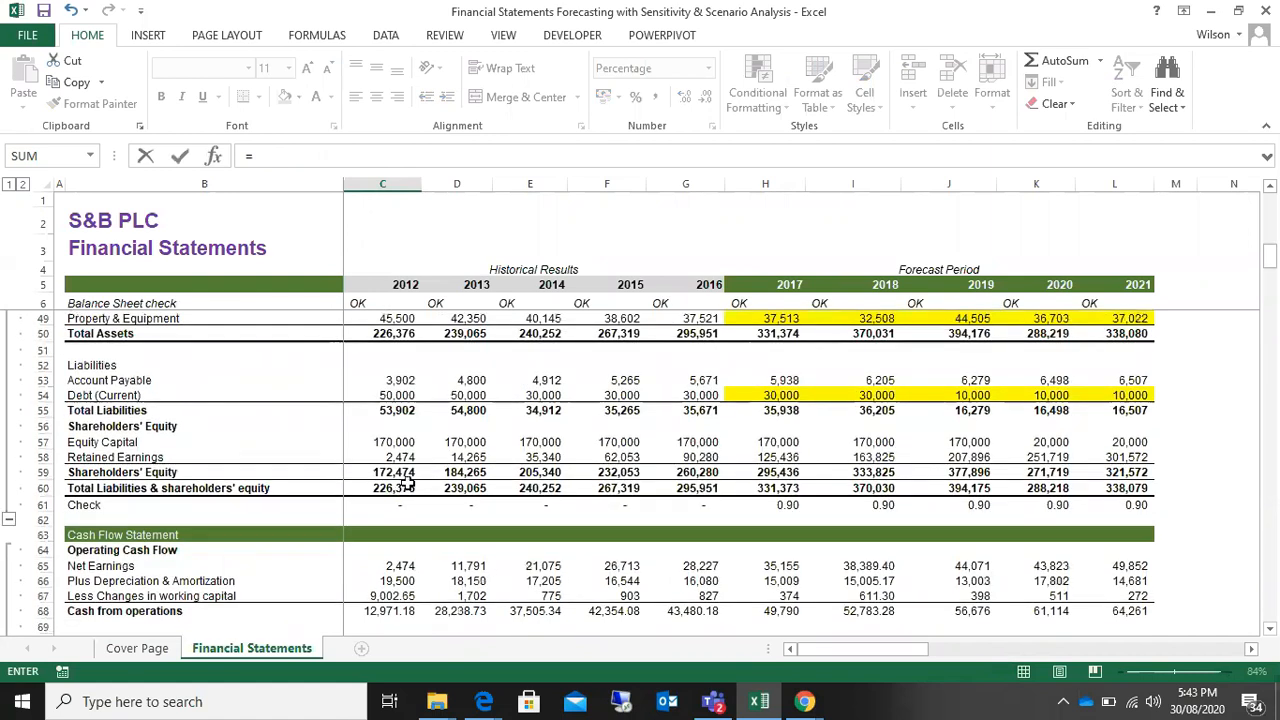
pyautogui.click(390, 395)
pyautogui.write('/')
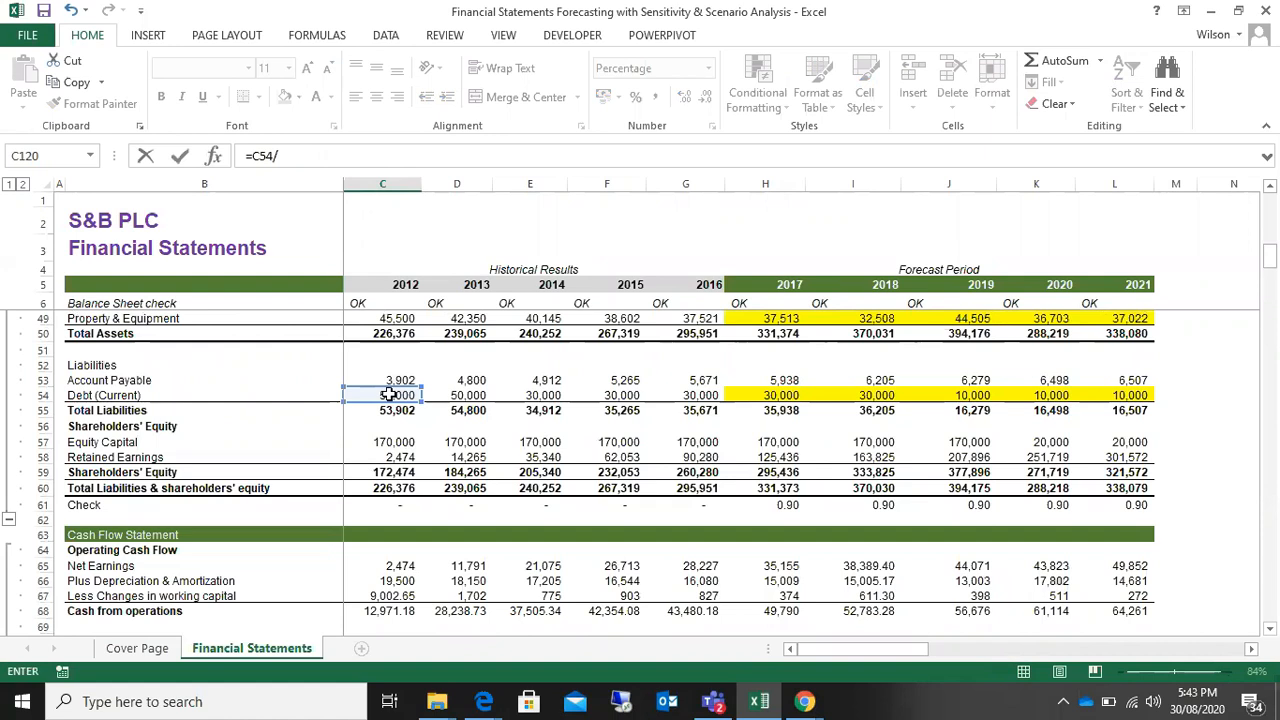
pyautogui.press('Down')
pyautogui.press('Down')
pyautogui.press('Down')
pyautogui.press('Down')
pyautogui.press('Down')
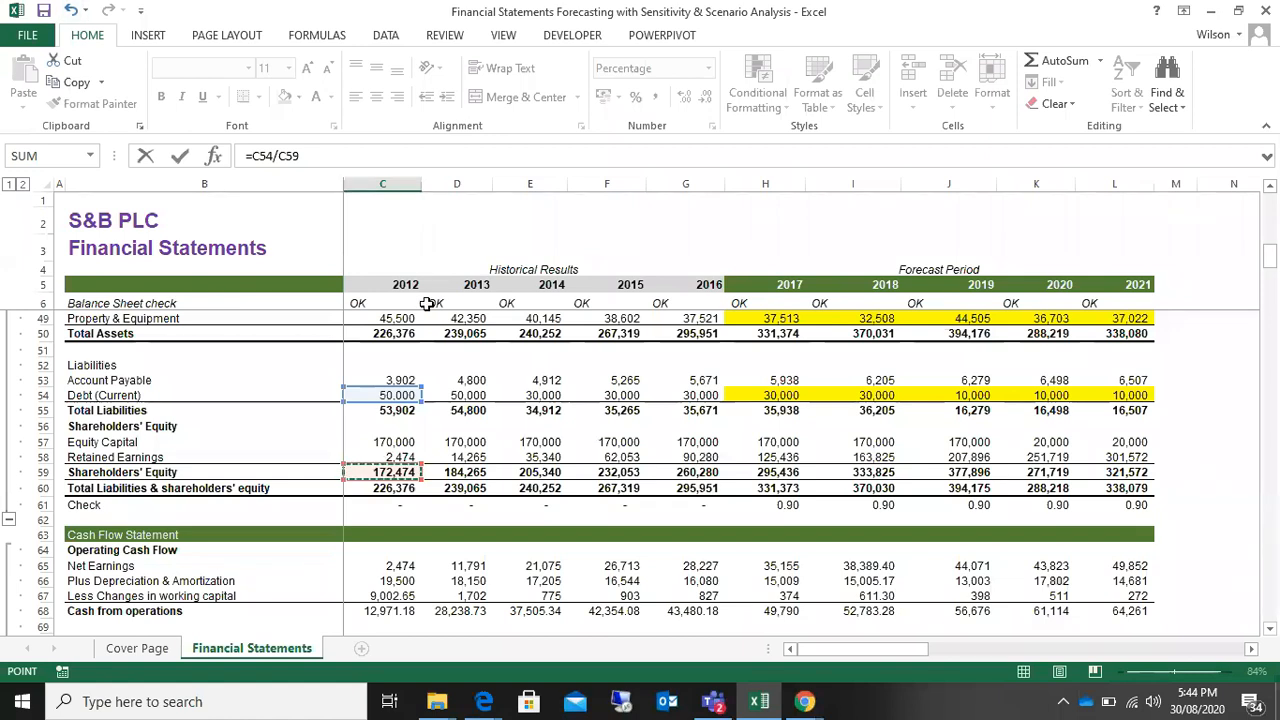
pyautogui.press('Return')
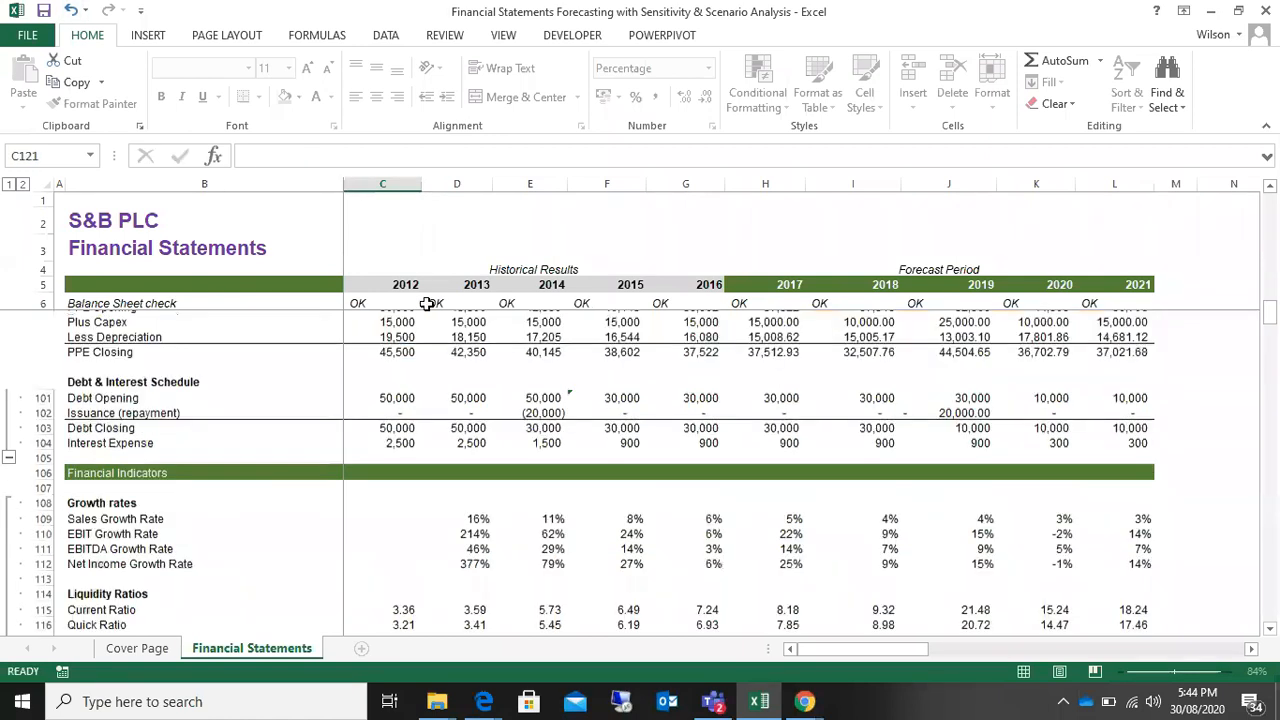
# Step: Fill the C120 formula across the Total Debt to Equity row through 2021
pyautogui.scroll(-2, 414, 614)
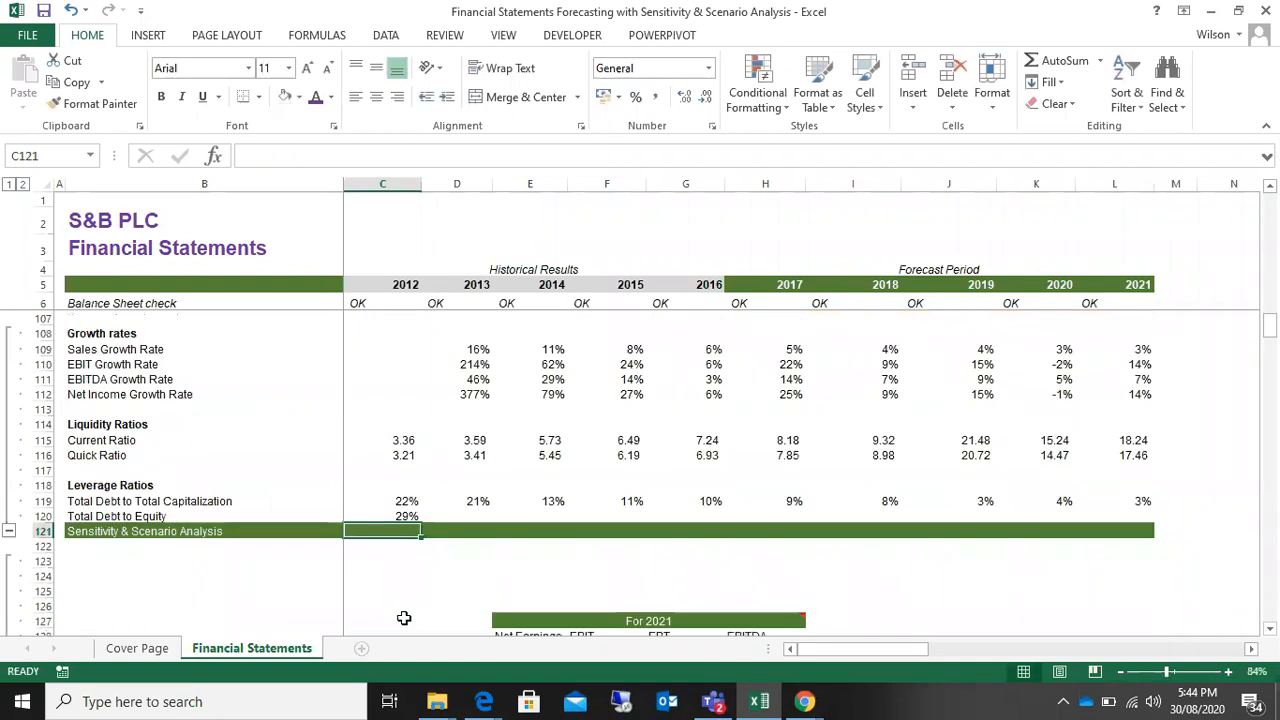
pyautogui.click(405, 518)
pyautogui.moveTo(418, 521); pyautogui.dragTo(1163, 523)
# Step: Review the Total Debt to Equity ratios from 2012 to 2021, and highlight the forecast-period financial indicators
pyautogui.moveTo(409, 517); pyautogui.dragTo(531, 520)
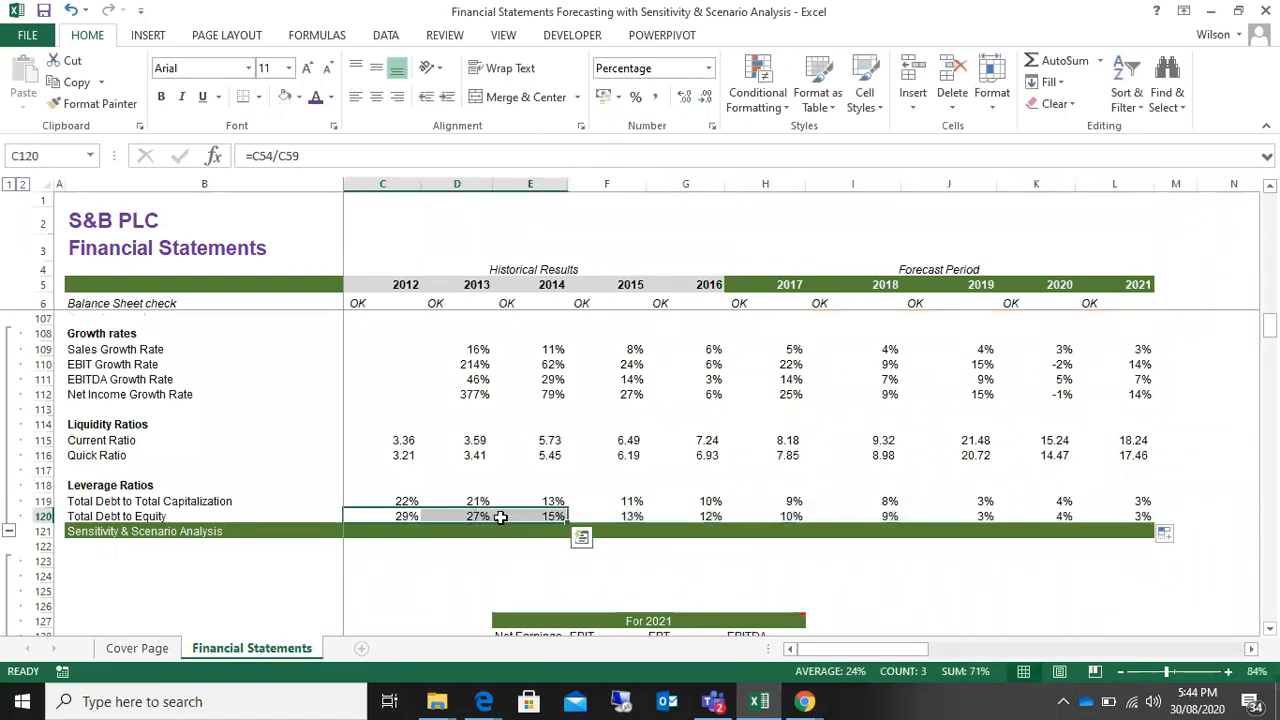
pyautogui.click(484, 517)
pyautogui.click(537, 517)
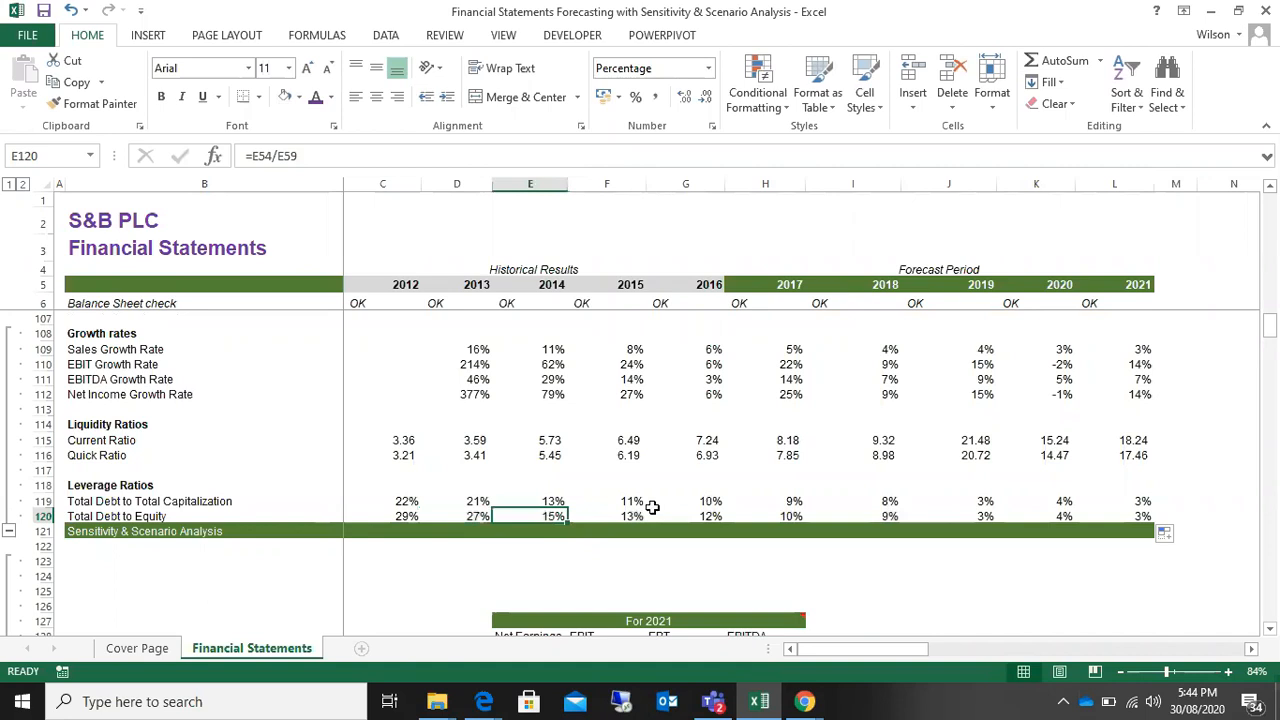
pyautogui.click(714, 516)
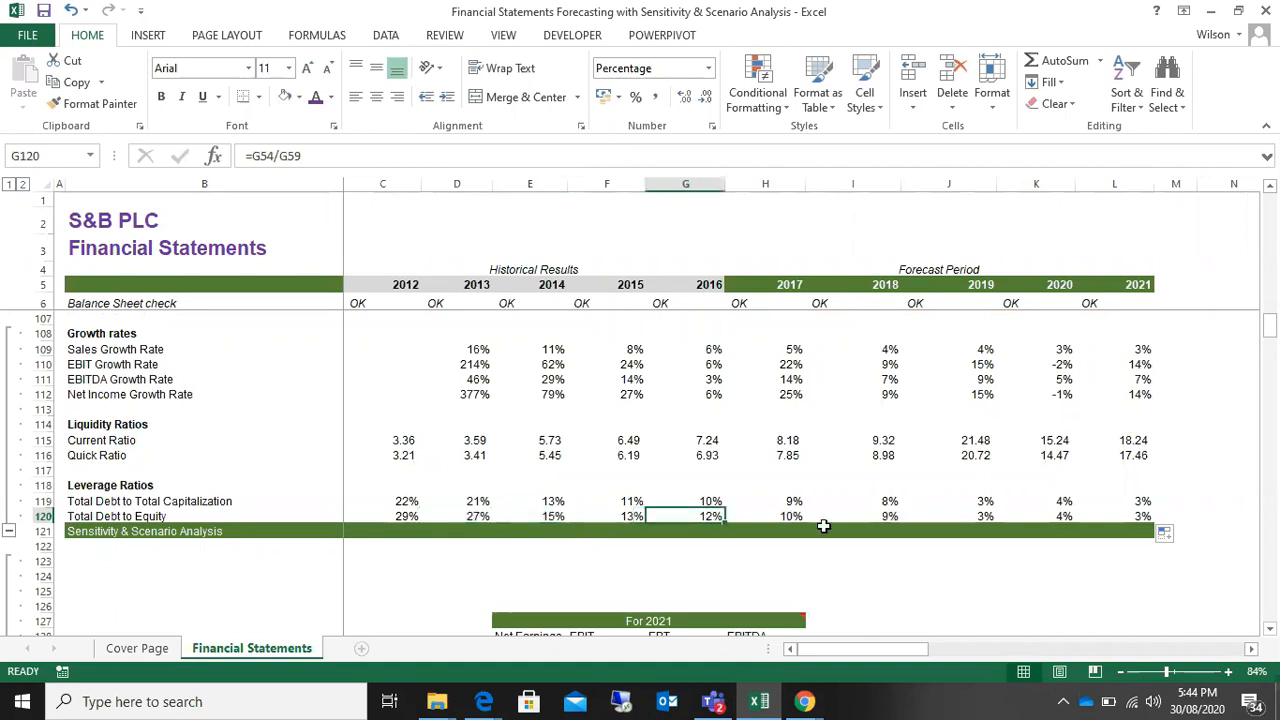
pyautogui.moveTo(791, 352); pyautogui.dragTo(1140, 502)
pyautogui.click(790, 516)
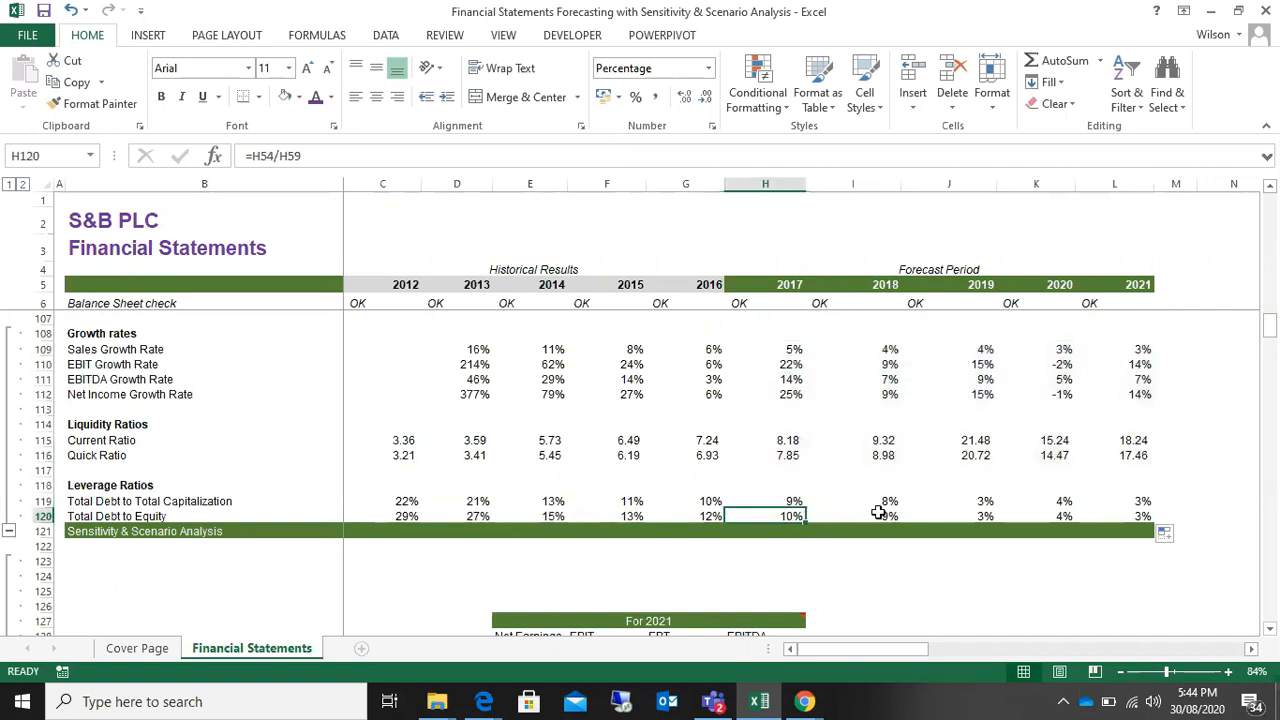
pyautogui.click(878, 512)
pyautogui.click(984, 513)
pyautogui.click(1062, 516)
pyautogui.click(1158, 516)
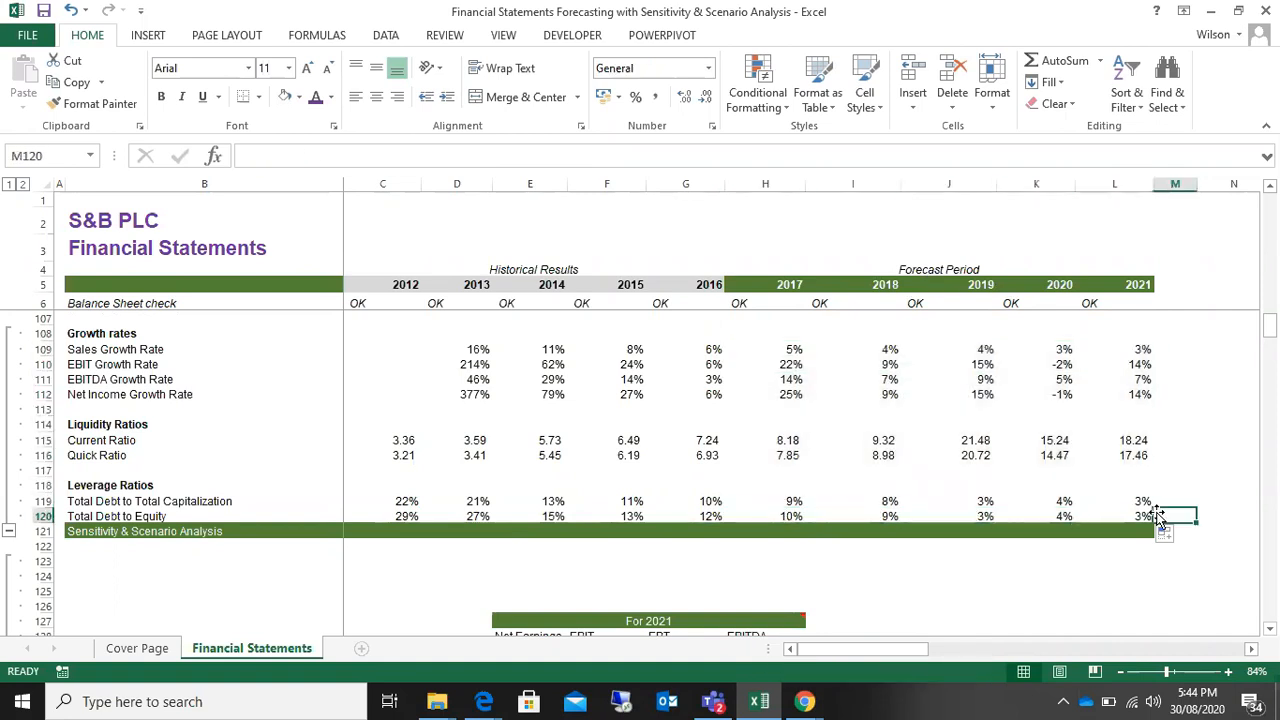
# Step: Examine the 2017 to 2021 forecast assumptions, highlighting H10:L20, and relate them to the Financial Indicators, focusing on revenue growth
pyautogui.scroll(7, 684, 428)
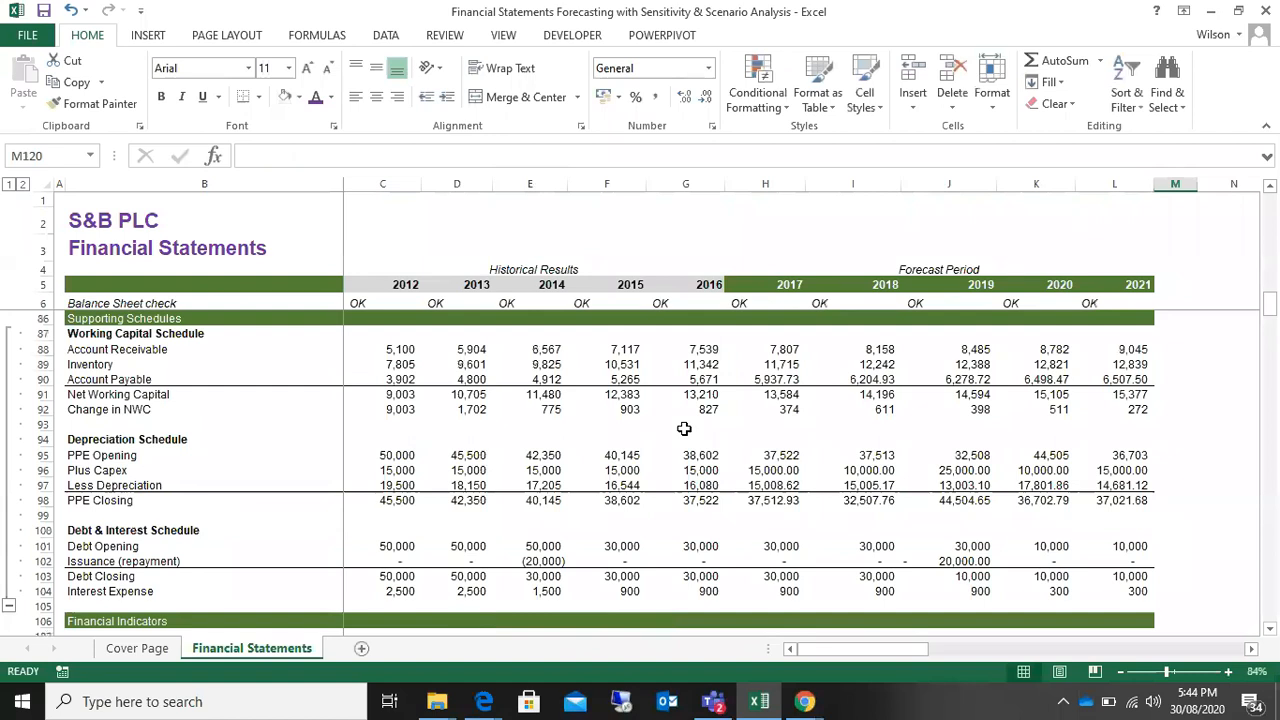
pyautogui.scroll(14, 684, 428)
pyautogui.scroll(12, 684, 428)
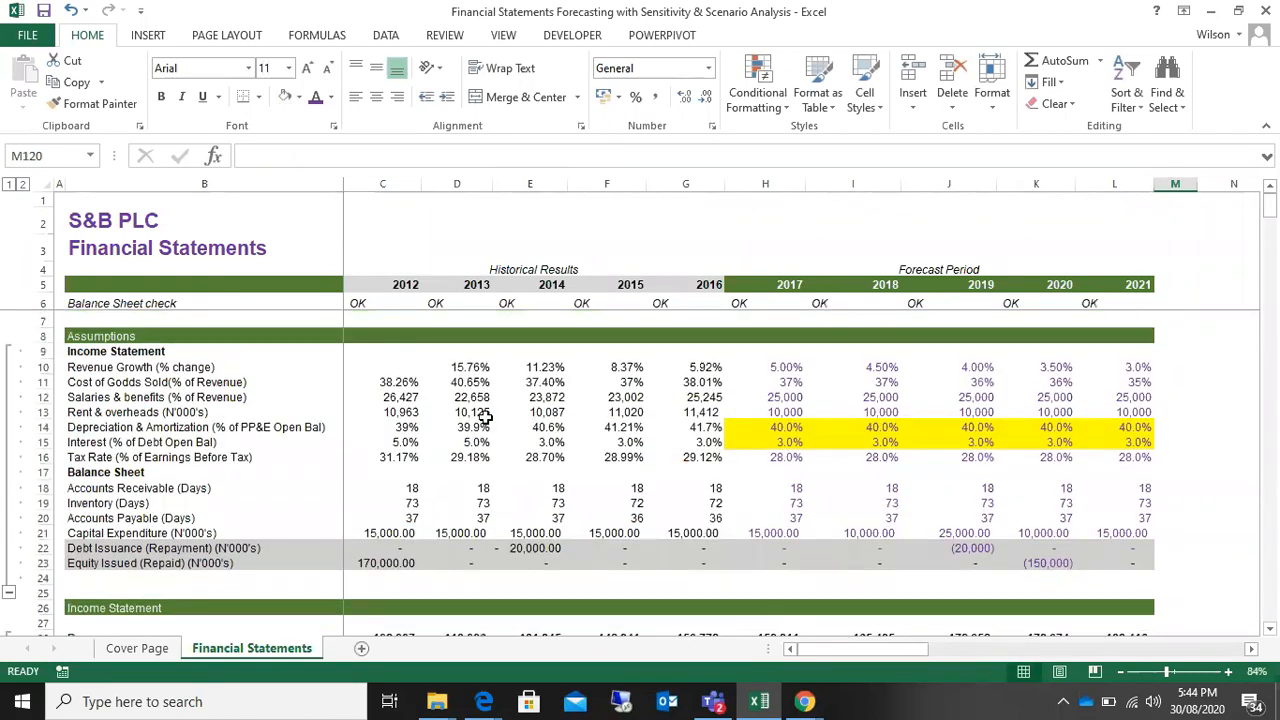
pyautogui.moveTo(774, 362); pyautogui.dragTo(1146, 517)
pyautogui.scroll(-6, 864, 412)
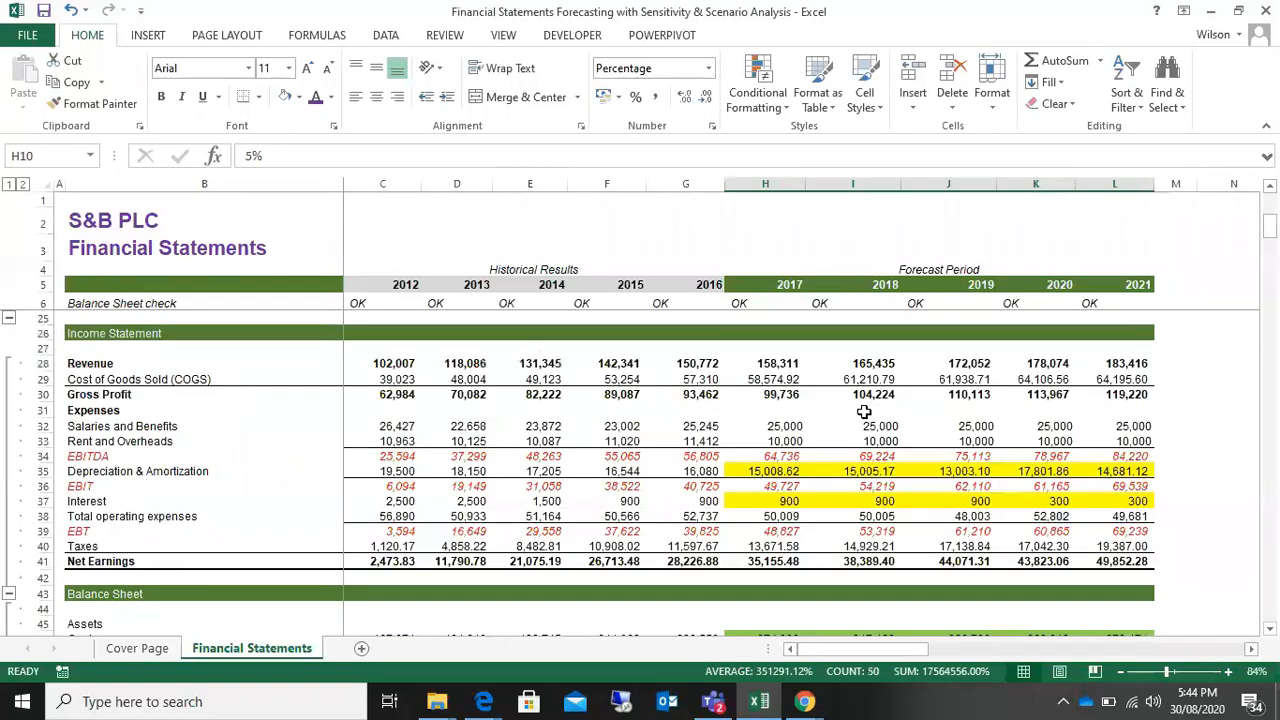
pyautogui.scroll(-20, 864, 412)
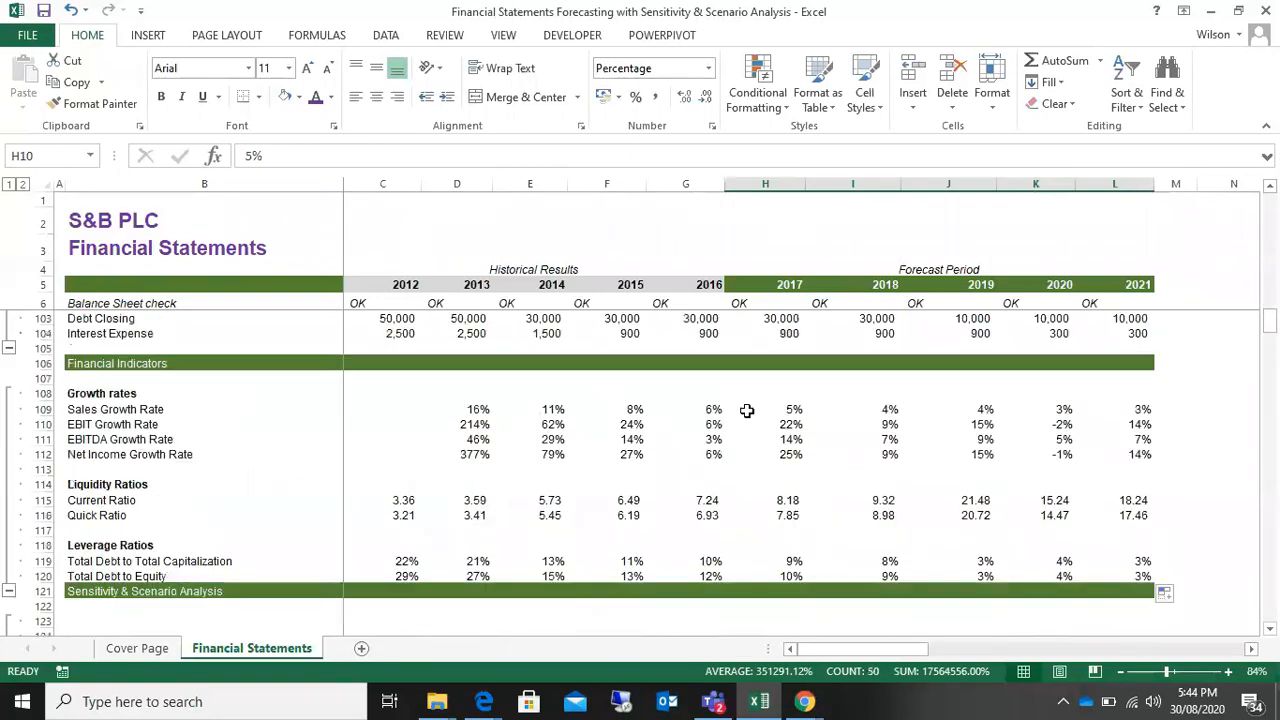
pyautogui.scroll(20, 552, 525)
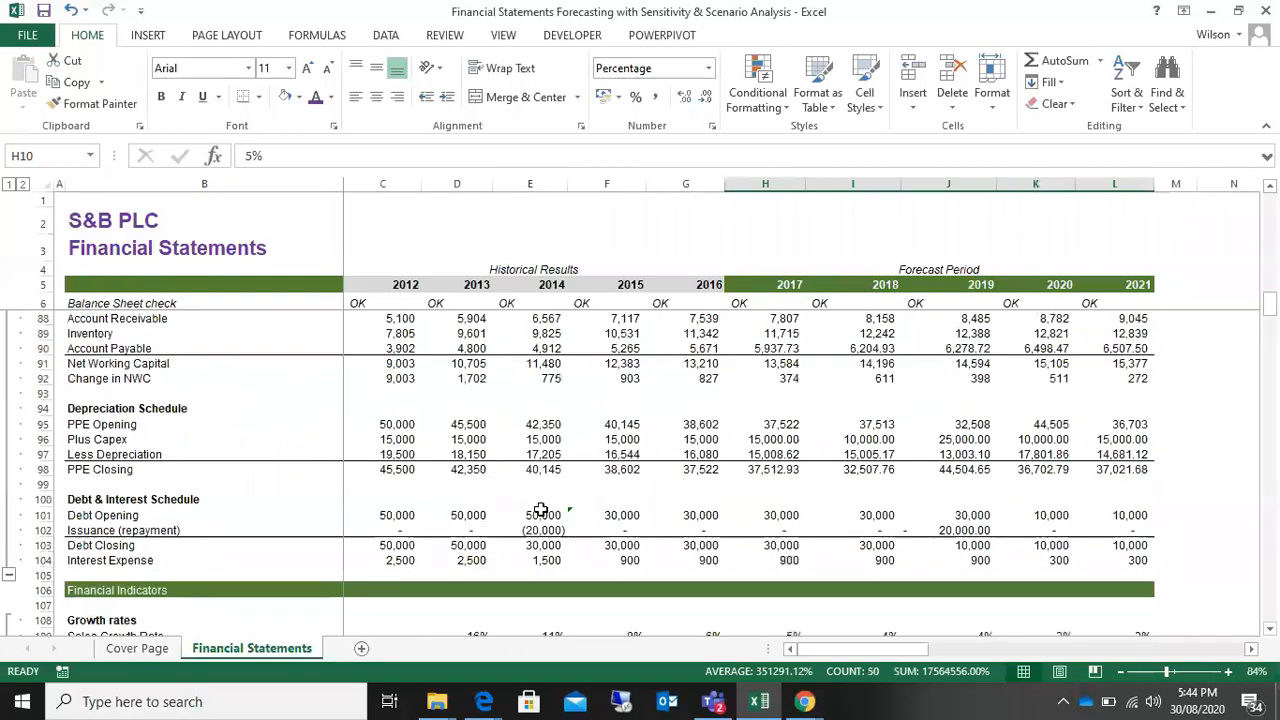
pyautogui.scroll(1, 540, 510)
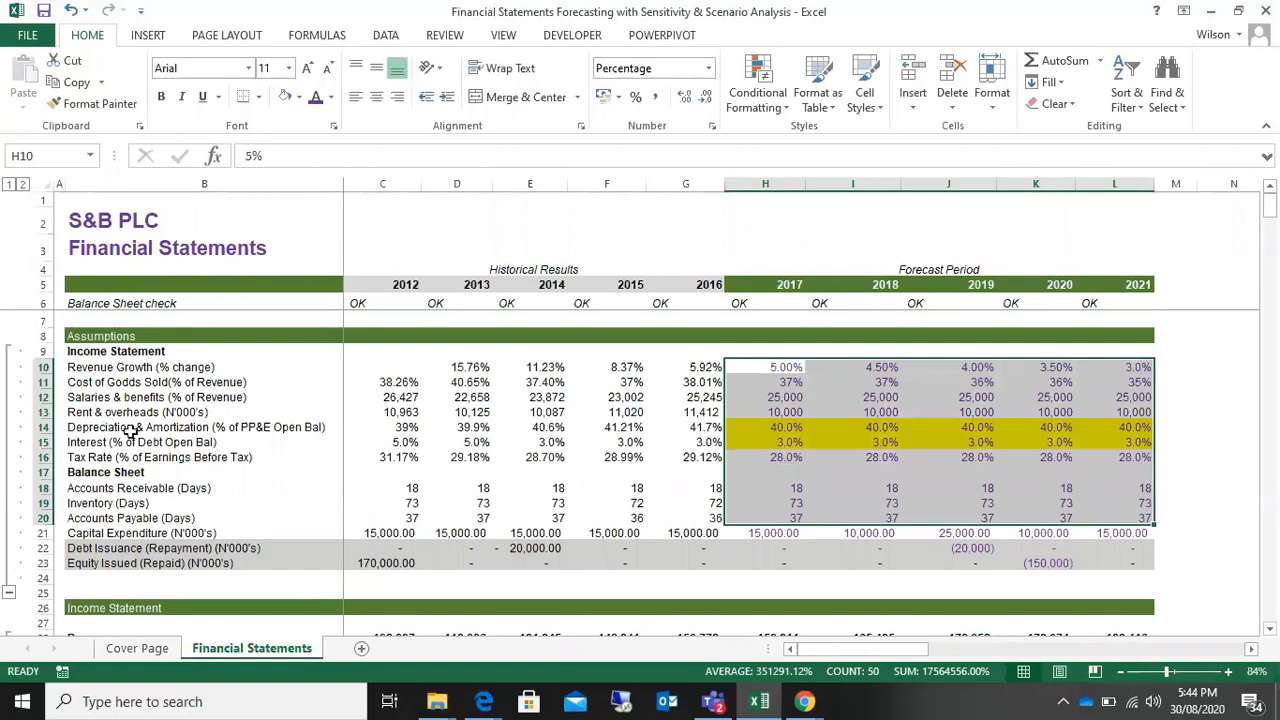
pyautogui.click(781, 367)
pyautogui.click(945, 368)
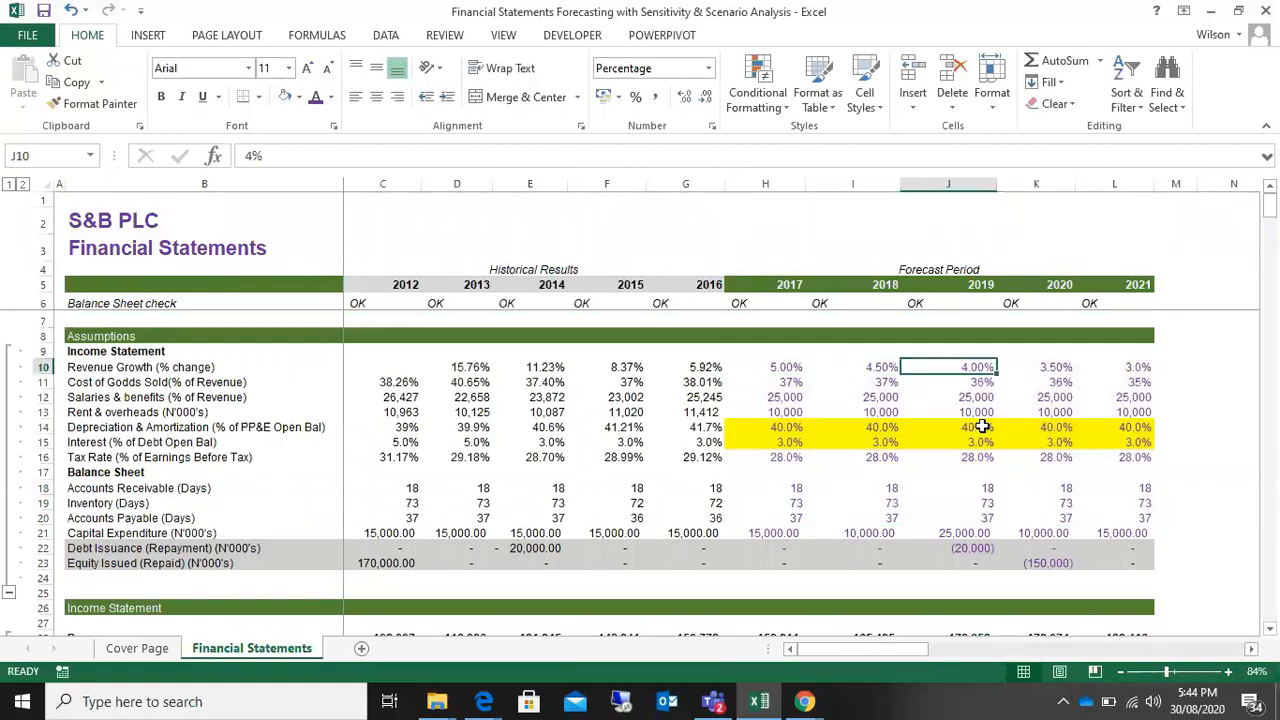
# Step: Trace the assumptions through the Income Statement, highlighting rows 28 to 42, and on through the remaining statements and schedules to Financial Indicators
pyautogui.scroll(-4, 981, 427)
pyautogui.scroll(4, 981, 427)
pyautogui.scroll(-7, 981, 427)
pyautogui.scroll(7, 981, 427)
pyautogui.scroll(-3, 980, 428)
pyautogui.scroll(-1, 980, 428)
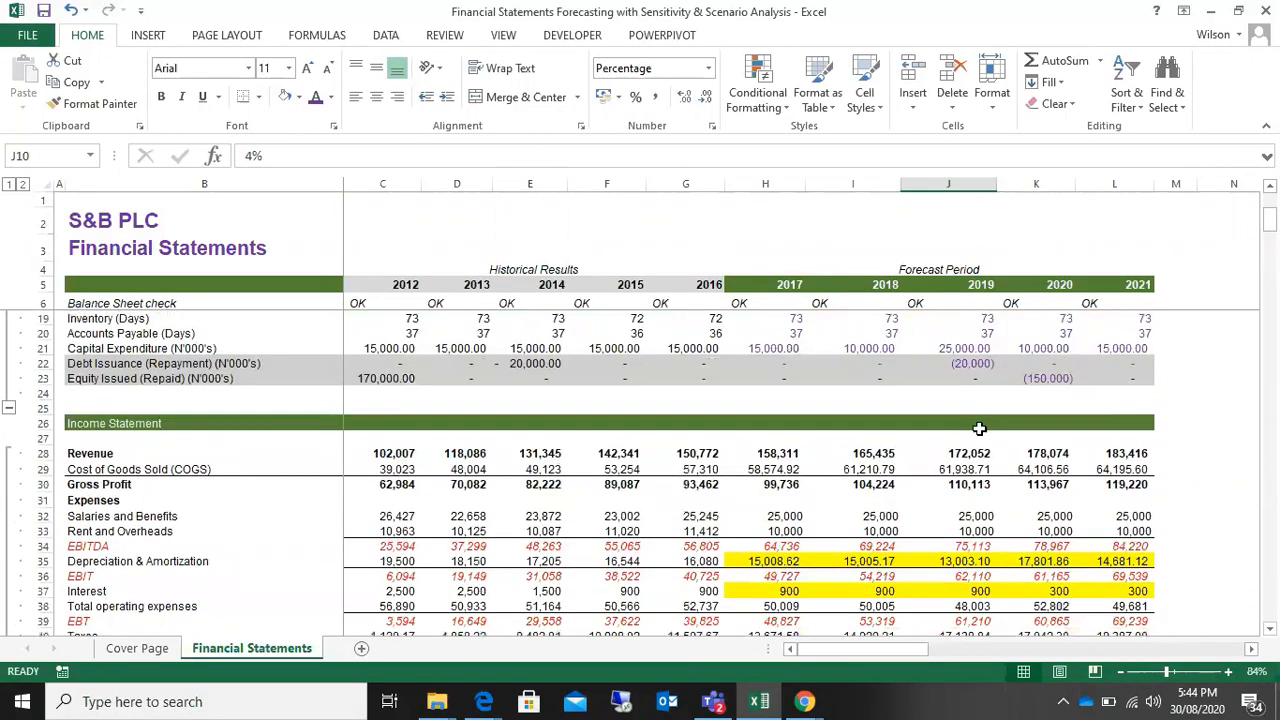
pyautogui.scroll(-1, 384, 417)
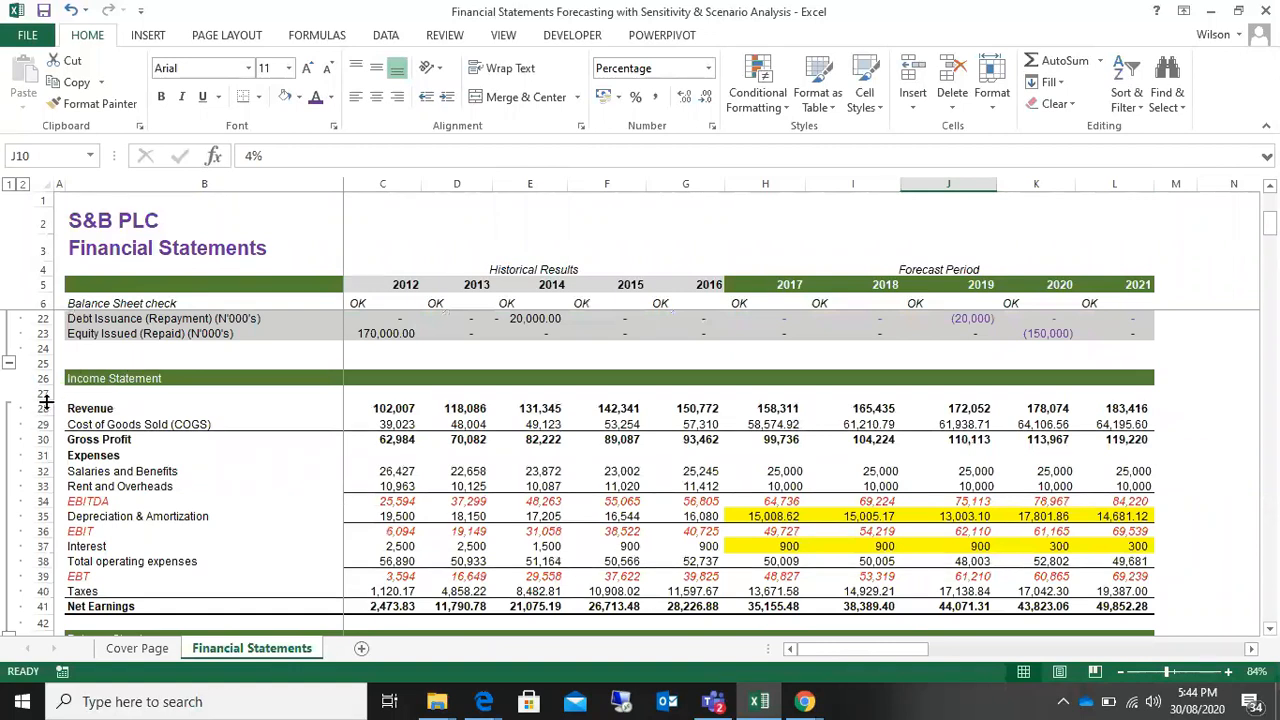
pyautogui.scroll(-2, 60, 420)
pyautogui.scroll(1, 57, 478)
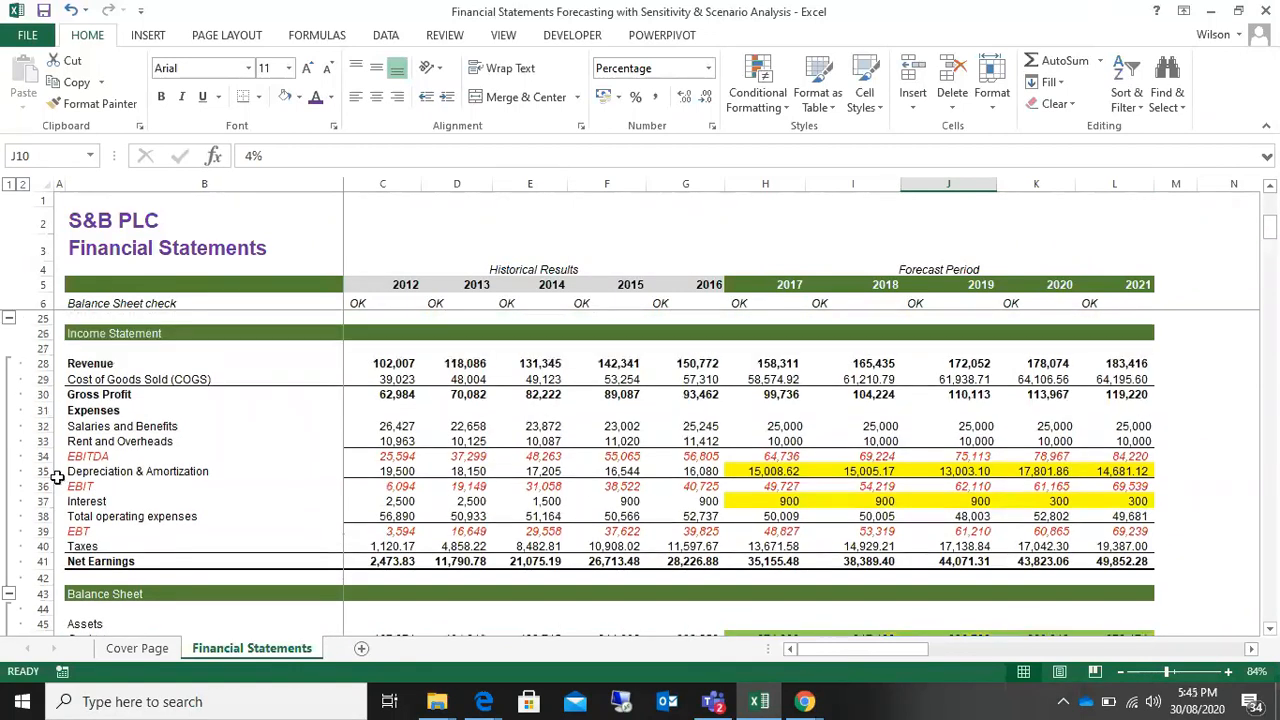
pyautogui.moveTo(40, 363); pyautogui.dragTo(40, 563)
pyautogui.scroll(-4, 252, 517)
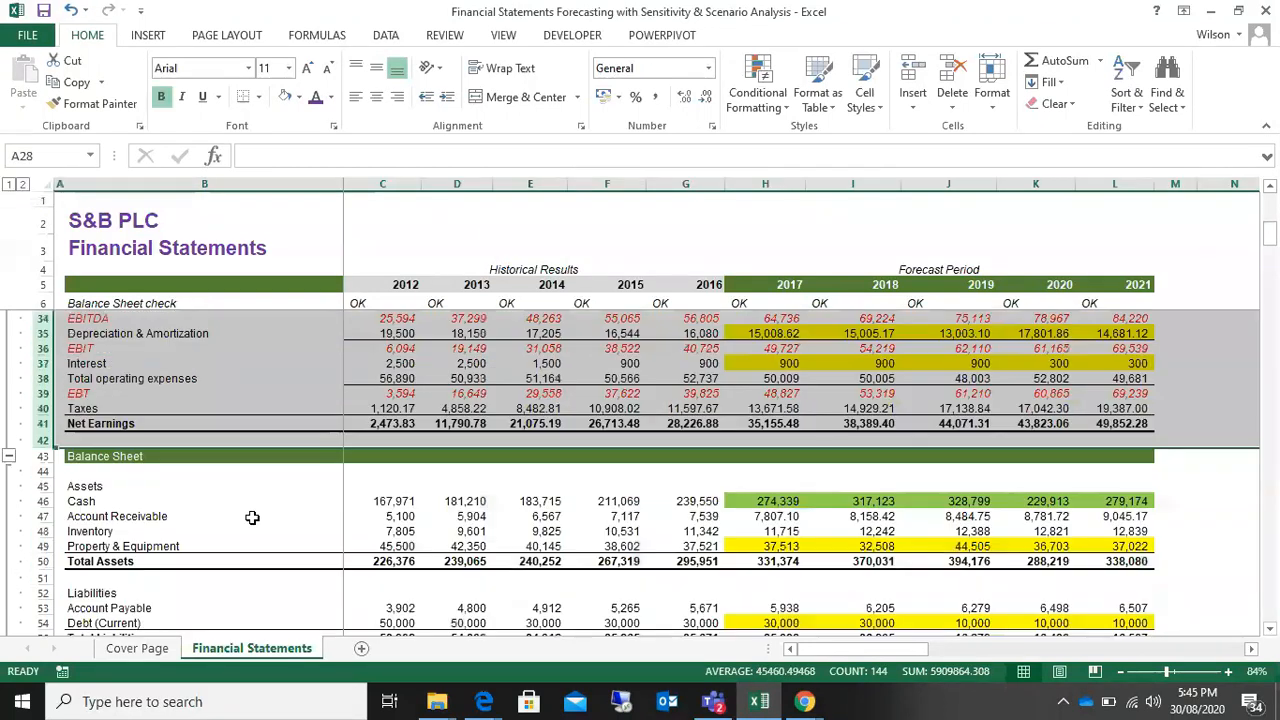
pyautogui.scroll(-15, 252, 517)
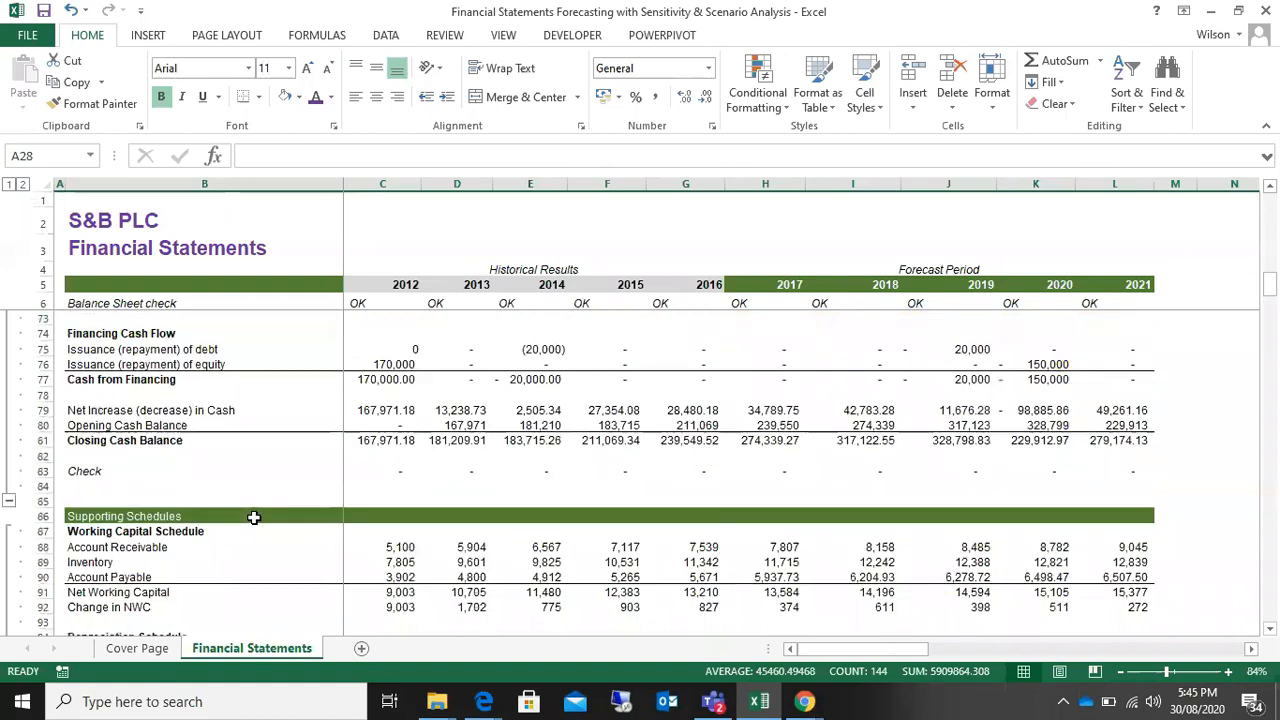
pyautogui.scroll(-6, 255, 516)
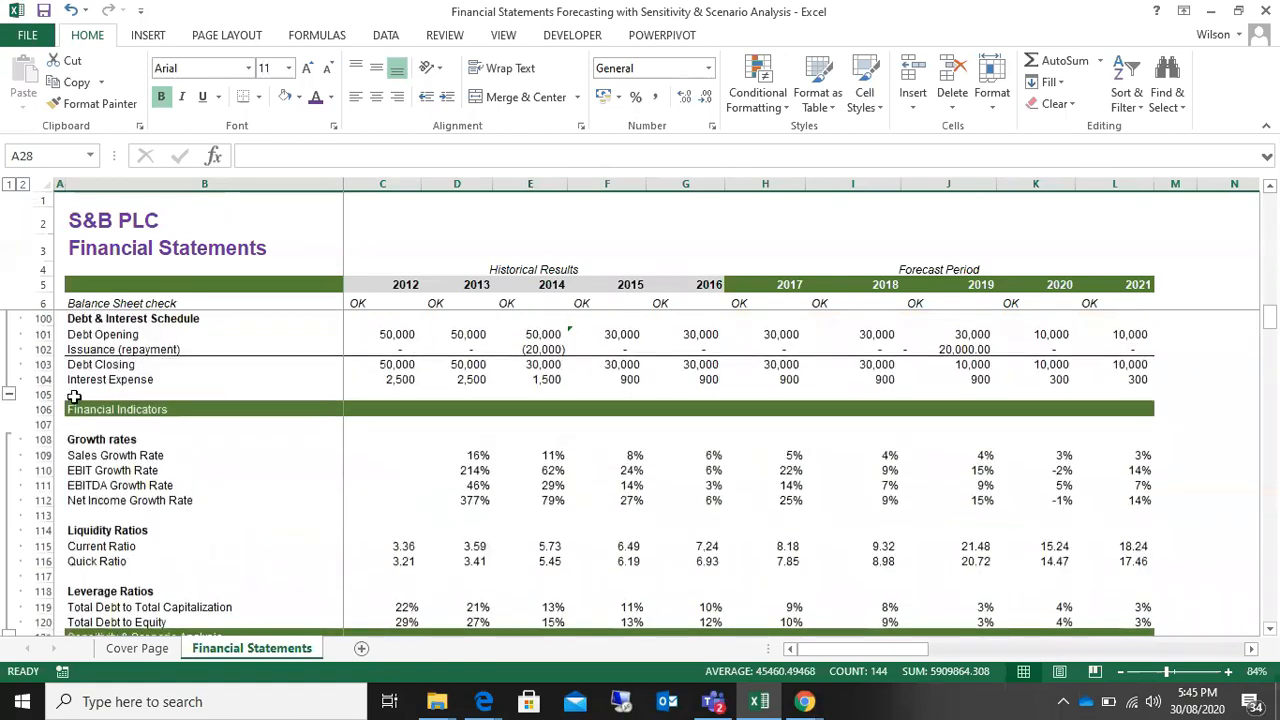
# Step: Collapse the row groups of the Supporting Schedules, Cash Flow Statement, Income Statement and Balance Sheet, leaving Assumptions expanded
pyautogui.click(8, 396)
pyautogui.scroll(1, 132, 371)
pyautogui.click(9, 440)
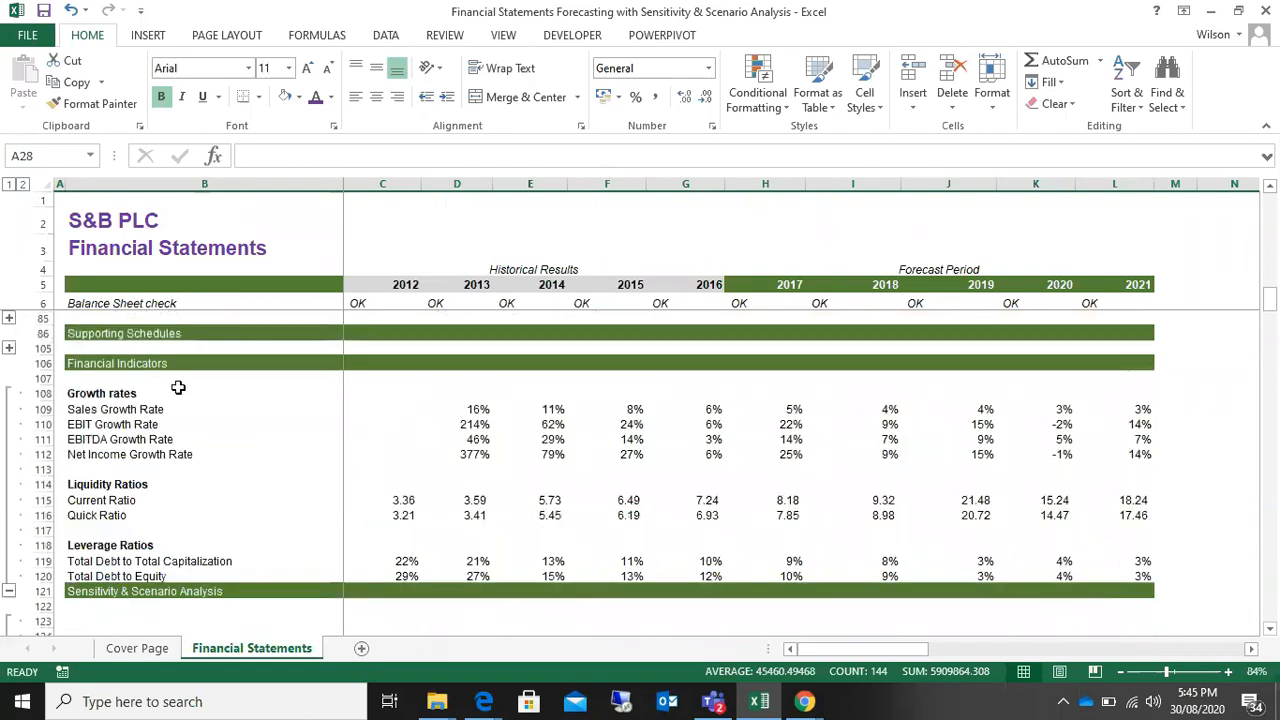
pyautogui.scroll(7, 98, 432)
pyautogui.click(7, 427)
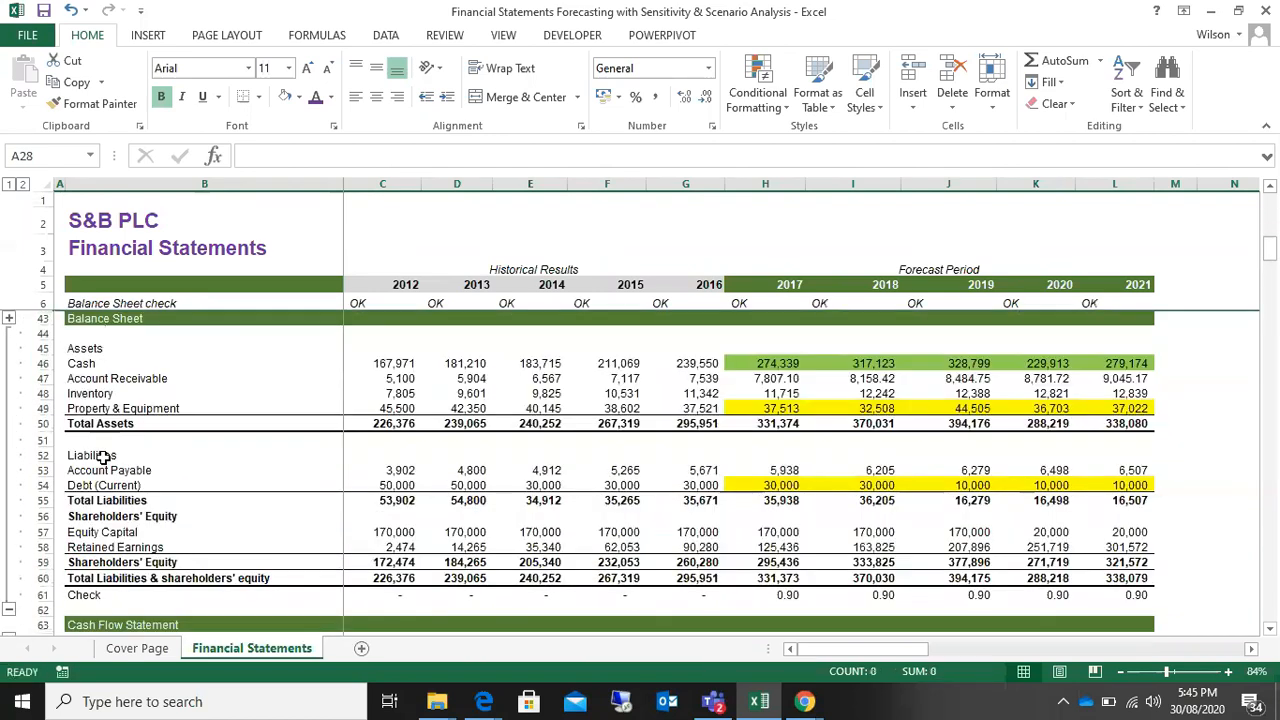
pyautogui.scroll(-2, 103, 457)
pyautogui.click(8, 517)
pyautogui.scroll(5, 10, 476)
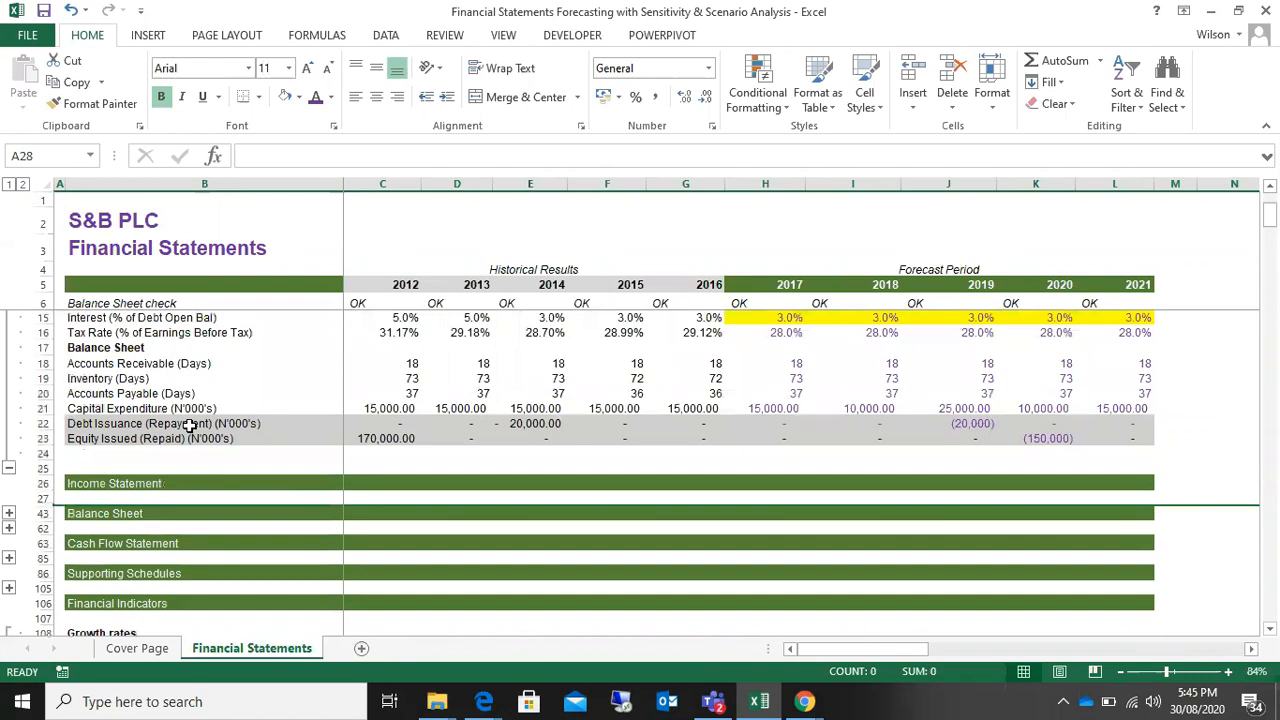
pyautogui.click(9, 469)
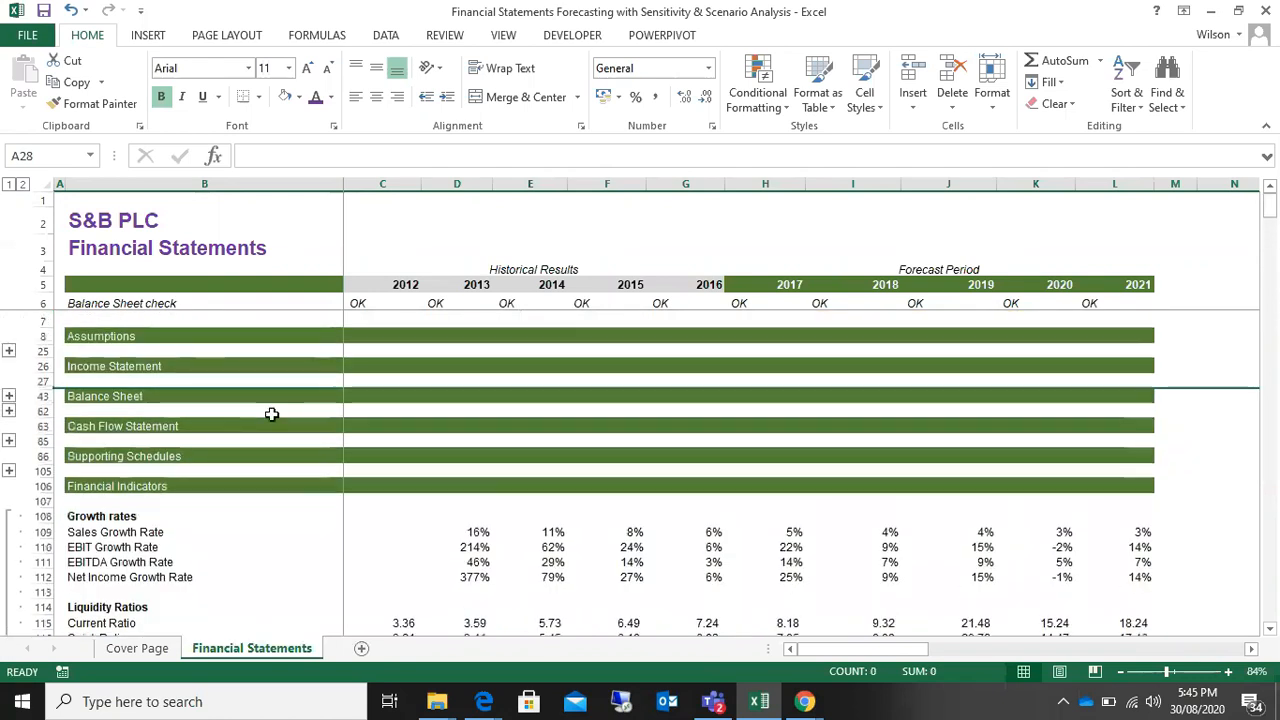
pyautogui.click(9, 350)
pyautogui.scroll(-1, 220, 492)
pyautogui.scroll(-3, 220, 492)
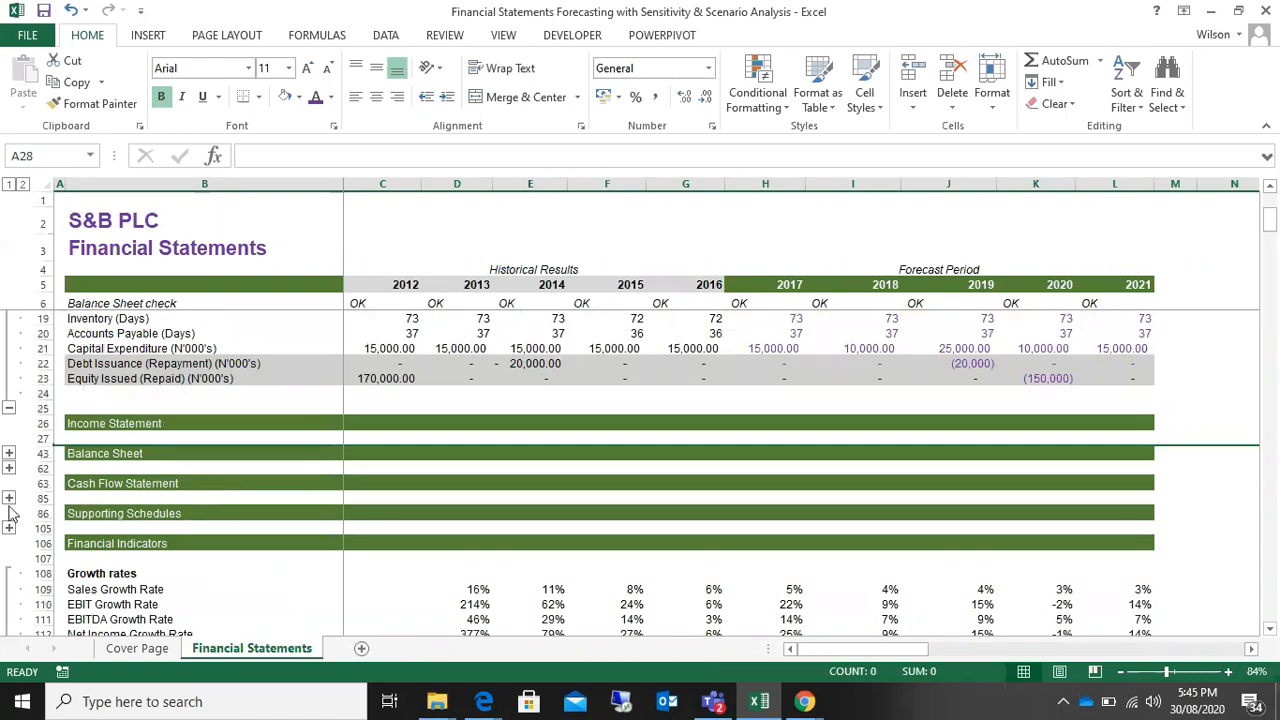
pyautogui.scroll(-1, 140, 525)
pyautogui.scroll(4, 170, 492)
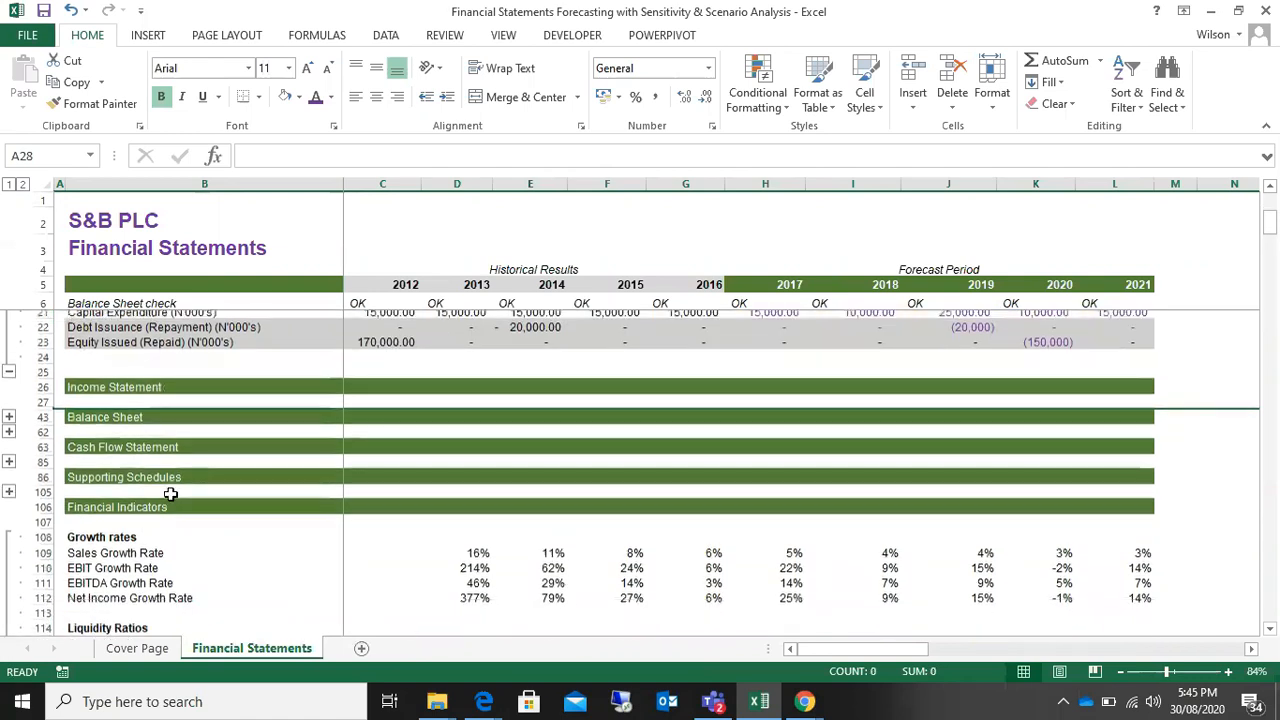
pyautogui.scroll(1, 170, 495)
pyautogui.scroll(-5, 170, 495)
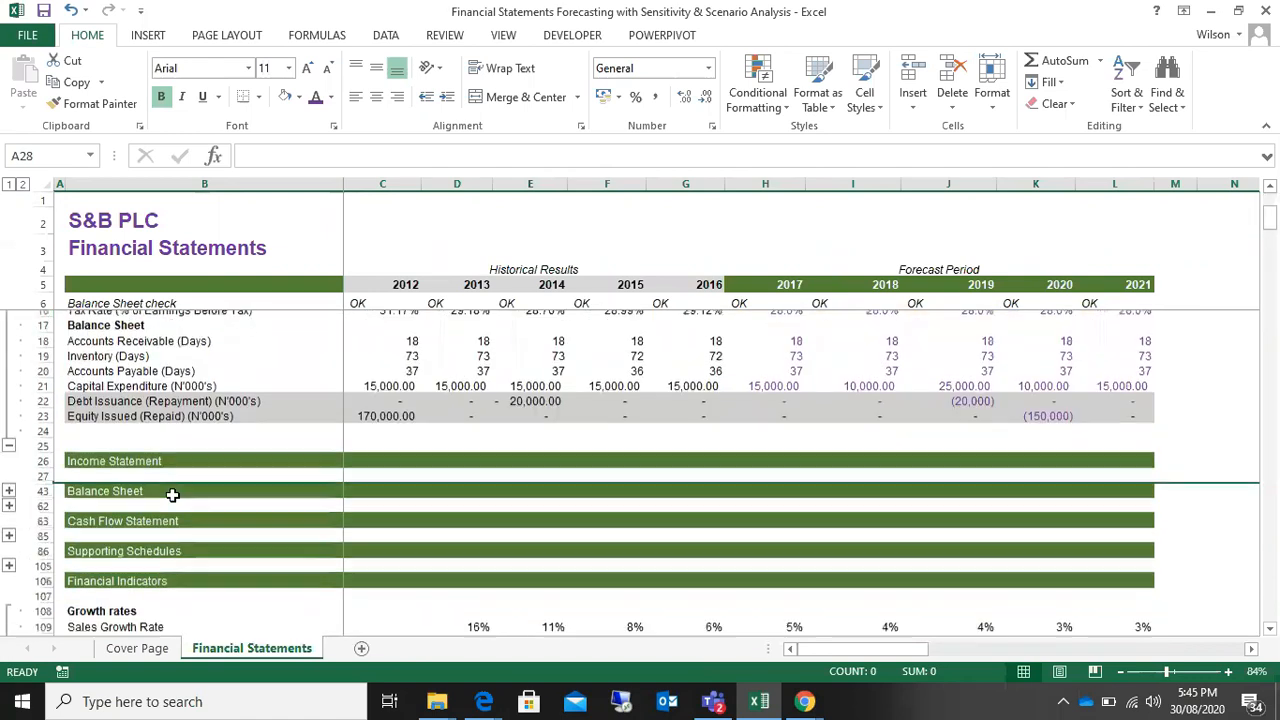
# Step: Hide rows 26 to 106 so the growth rates and ratios sit directly beneath the Assumptions block
pyautogui.moveTo(36, 502); pyautogui.dragTo(20, 385)
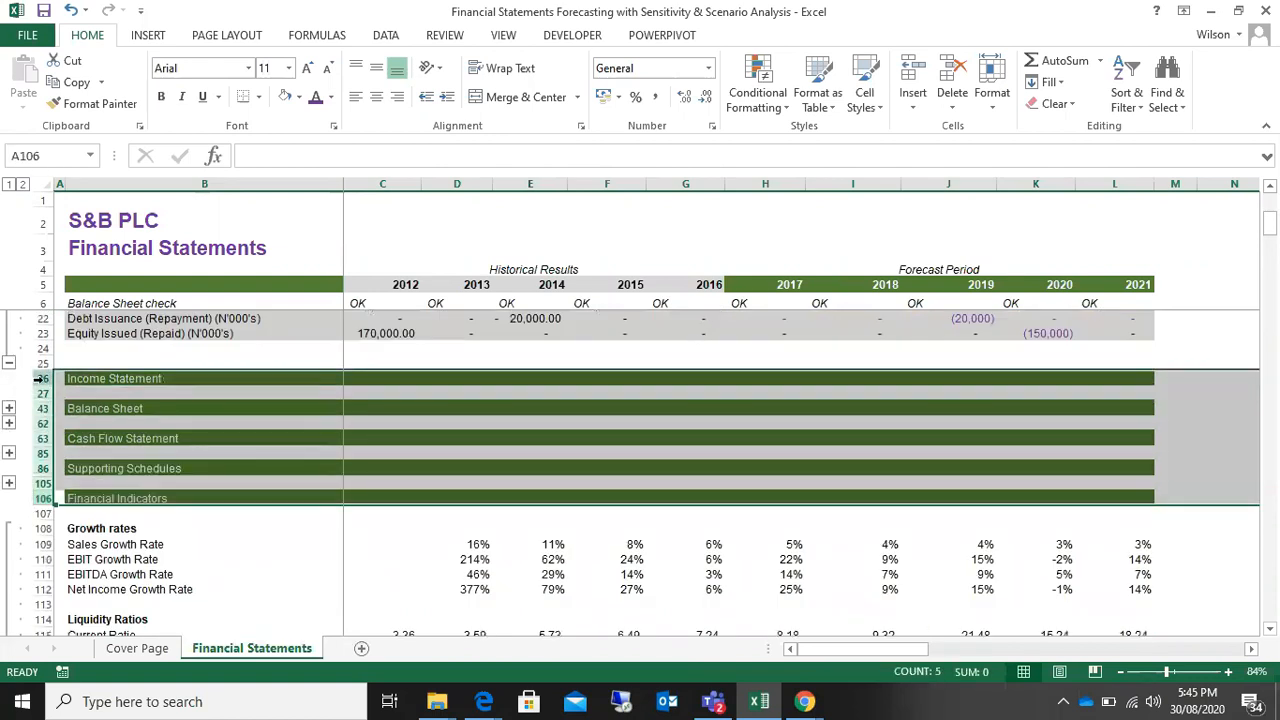
pyautogui.rightClick(42, 378)
pyautogui.click(86, 627)
pyautogui.scroll(4, 413, 525)
pyautogui.scroll(-2, 413, 525)
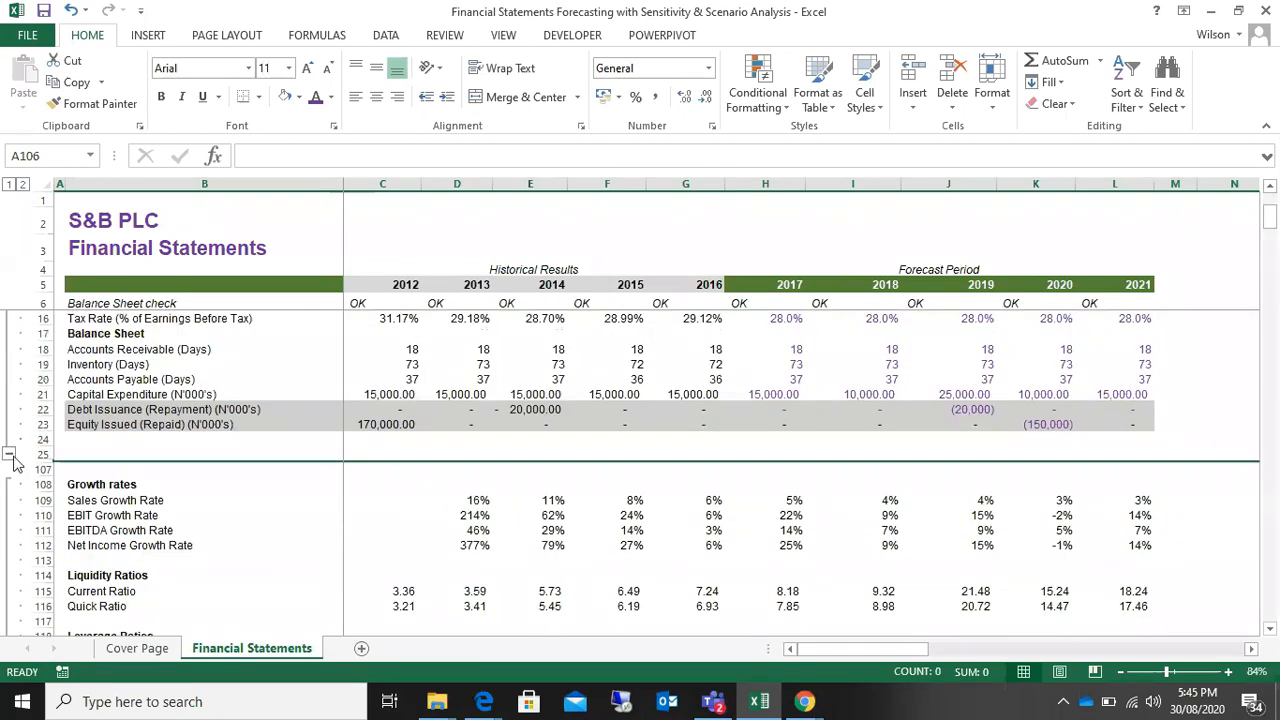
pyautogui.scroll(2, 230, 428)
pyautogui.scroll(-2, 289, 442)
pyautogui.scroll(-1, 289, 442)
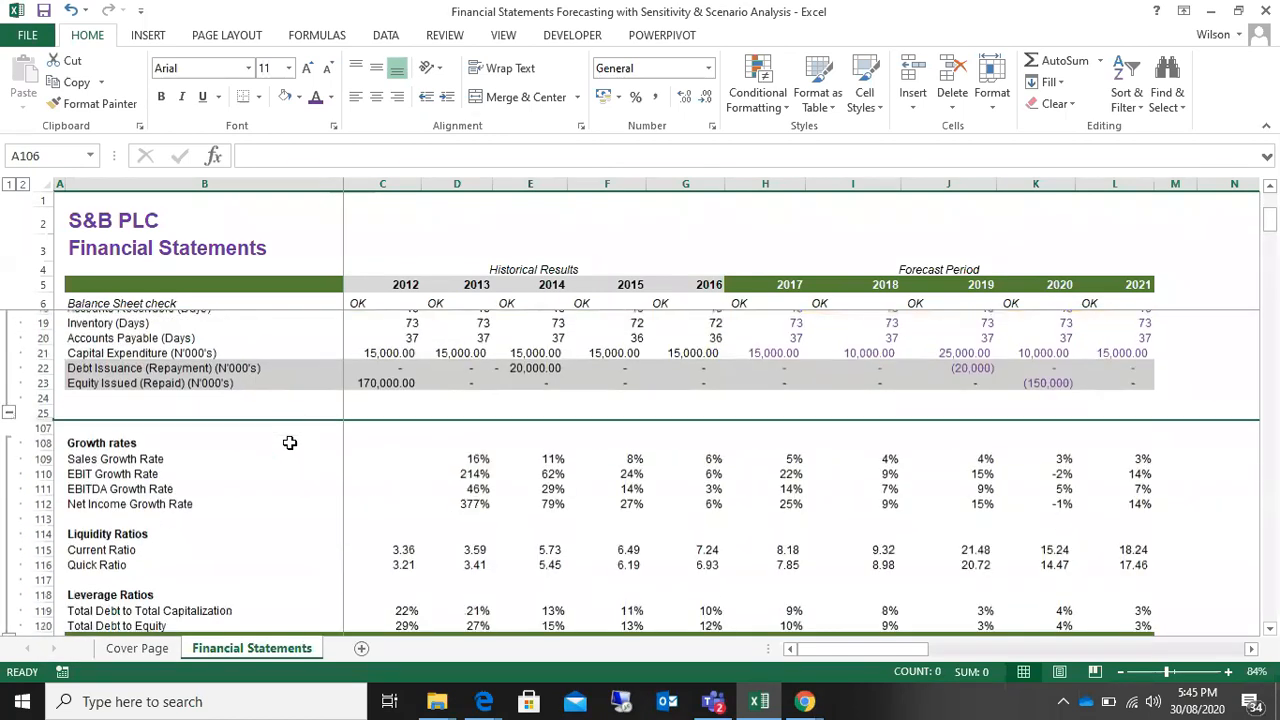
pyautogui.scroll(4, 206, 534)
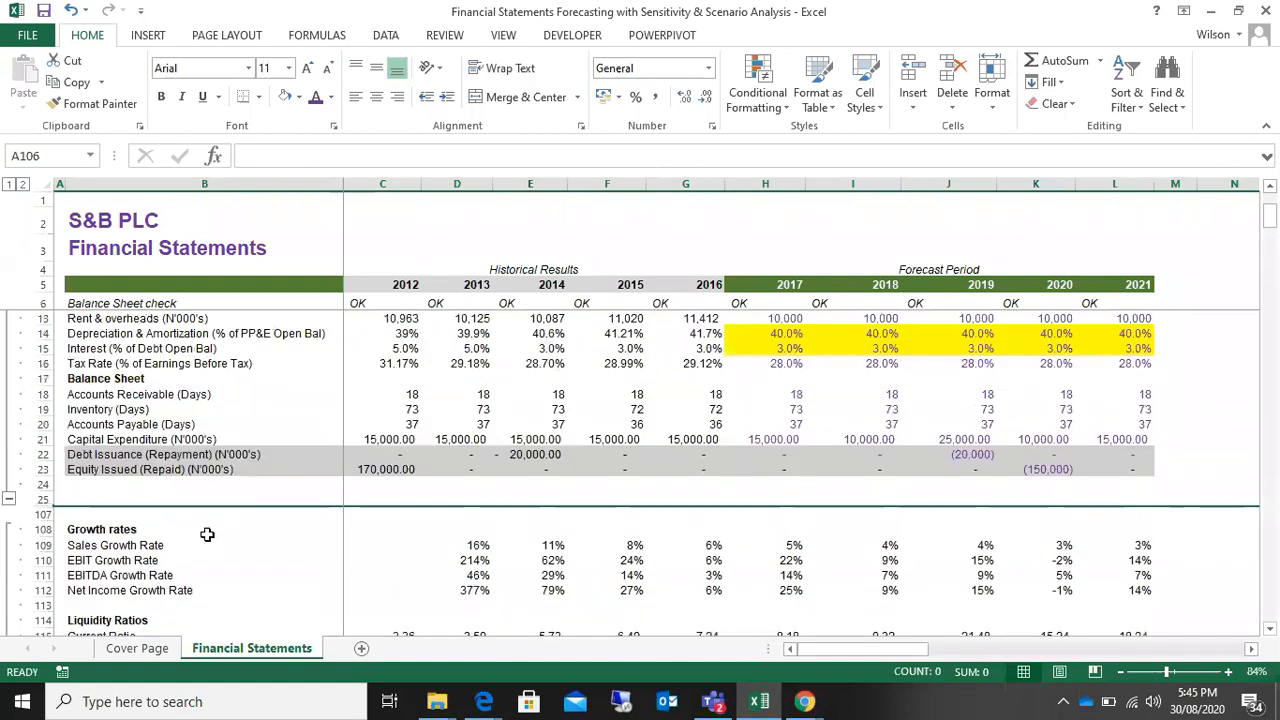
pyautogui.scroll(-2, 1001, 405)
pyautogui.scroll(1, 1001, 405)
# Step: Examine the 2018 to 2020 income statement assumptions, including cost of goods sold, salaries, rent and overheads, and tax rate
pyautogui.click(986, 346)
pyautogui.click(1004, 398)
pyautogui.click(986, 422)
pyautogui.click(966, 364)
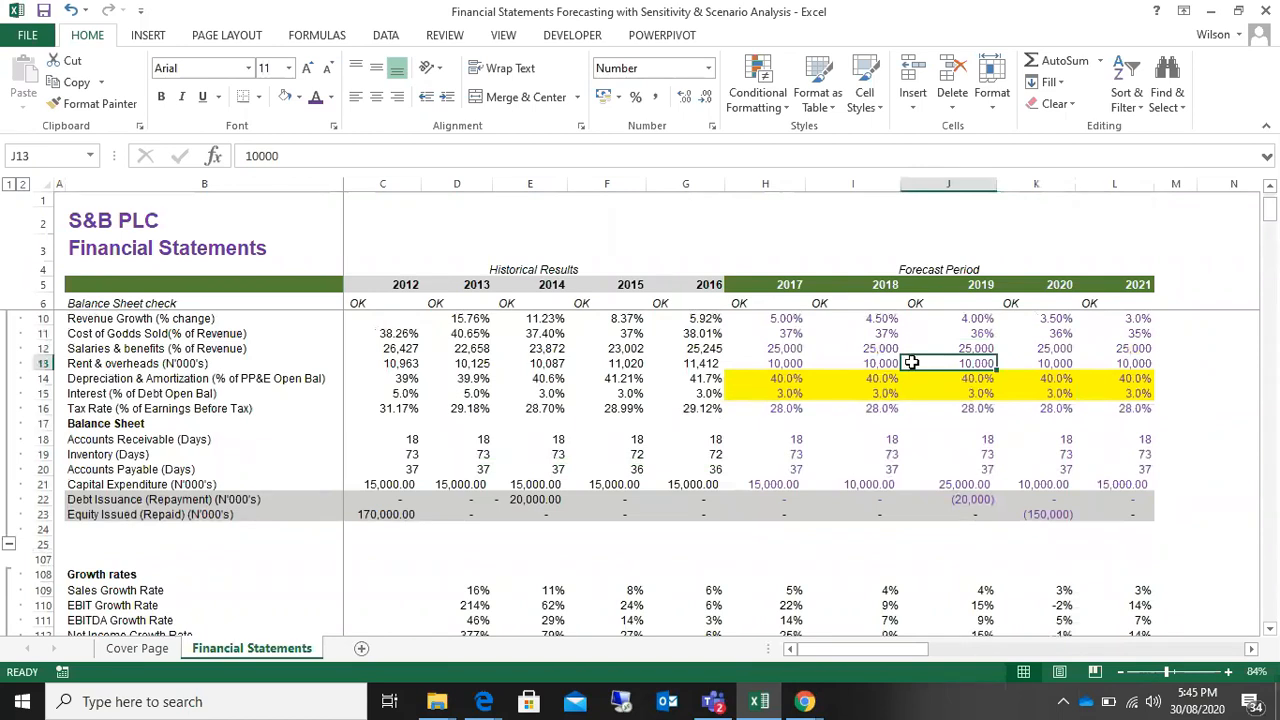
pyautogui.click(856, 352)
pyautogui.click(886, 406)
pyautogui.click(1023, 359)
pyautogui.click(968, 333)
pyautogui.click(957, 407)
pyautogui.click(880, 360)
pyautogui.click(880, 348)
pyautogui.click(1035, 345)
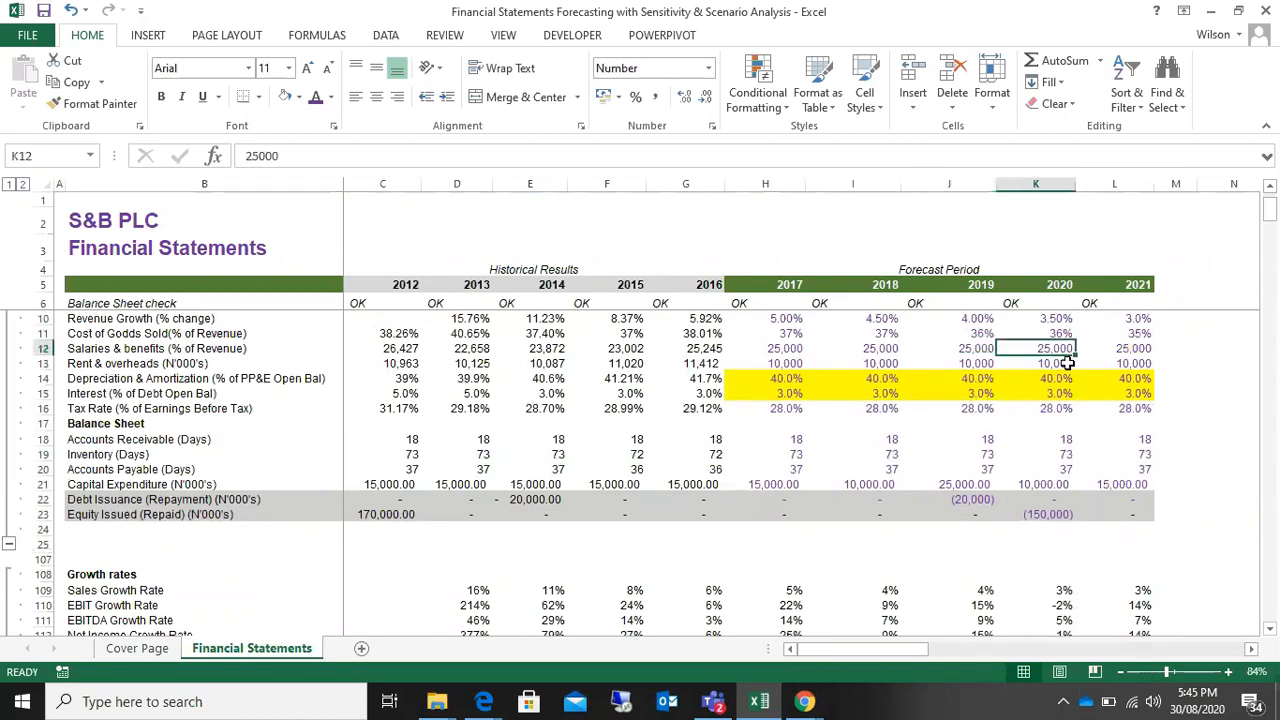
# Step: Compare the 2018 and 2019 growth rates and liquidity ratios with the assumptions above them
pyautogui.scroll(-3, 1069, 366)
pyautogui.scroll(-1, 1069, 366)
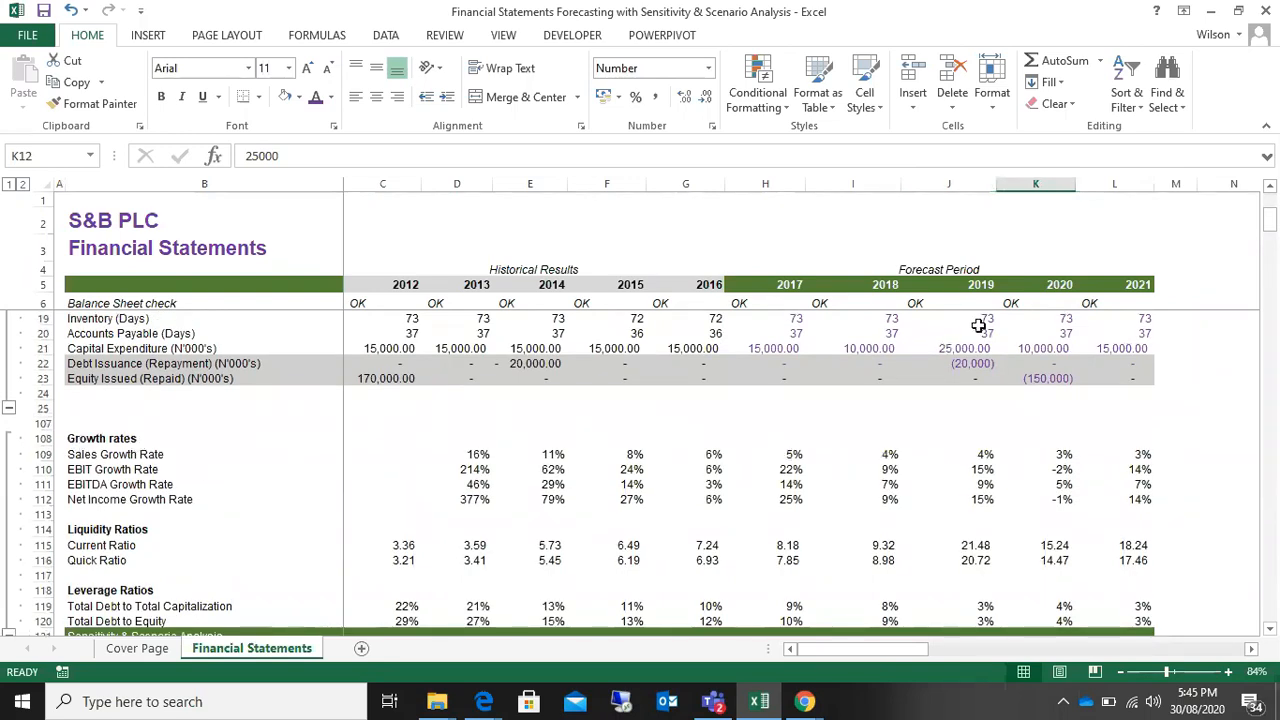
pyautogui.click(978, 330)
pyautogui.click(983, 470)
pyautogui.click(950, 485)
pyautogui.click(907, 501)
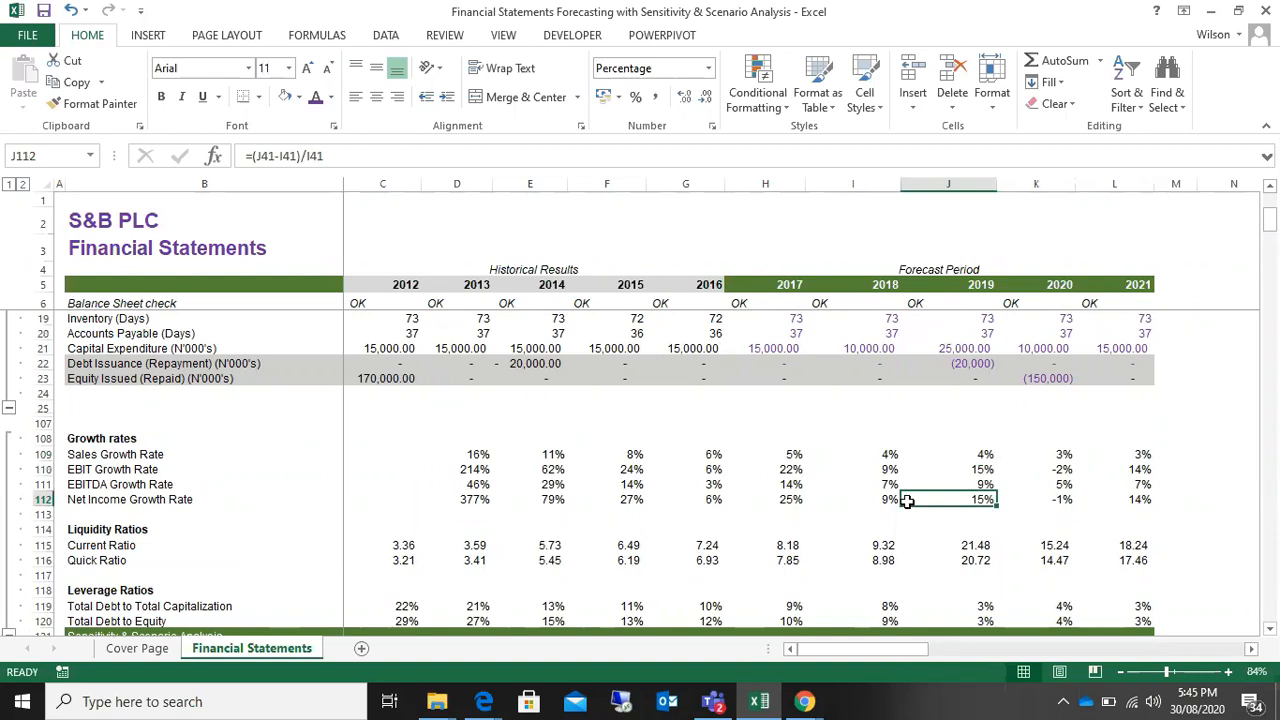
pyautogui.click(886, 503)
pyautogui.click(863, 558)
pyautogui.click(989, 586)
pyautogui.click(1007, 501)
pyautogui.click(926, 460)
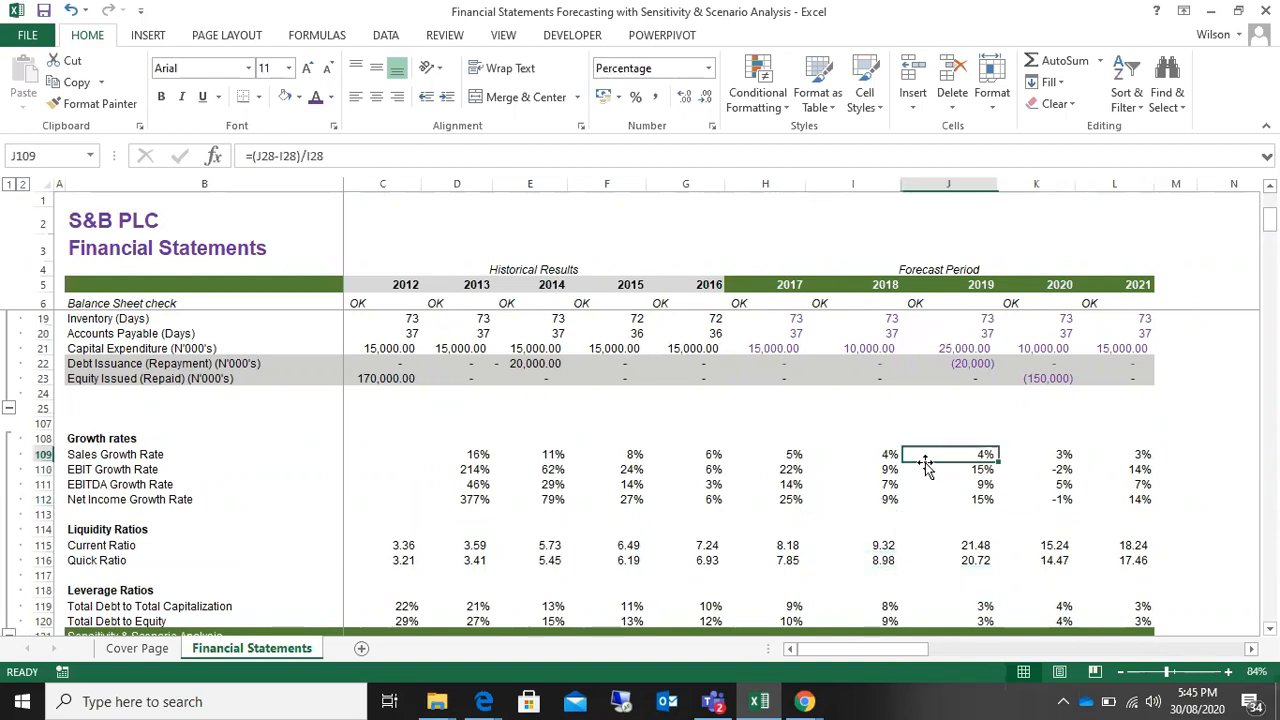
# Step: Relate the 2019 and 2020 revenue growth assumptions to the sales, EBIT, EBITDA and net income growth rate rows
pyautogui.scroll(4, 872, 584)
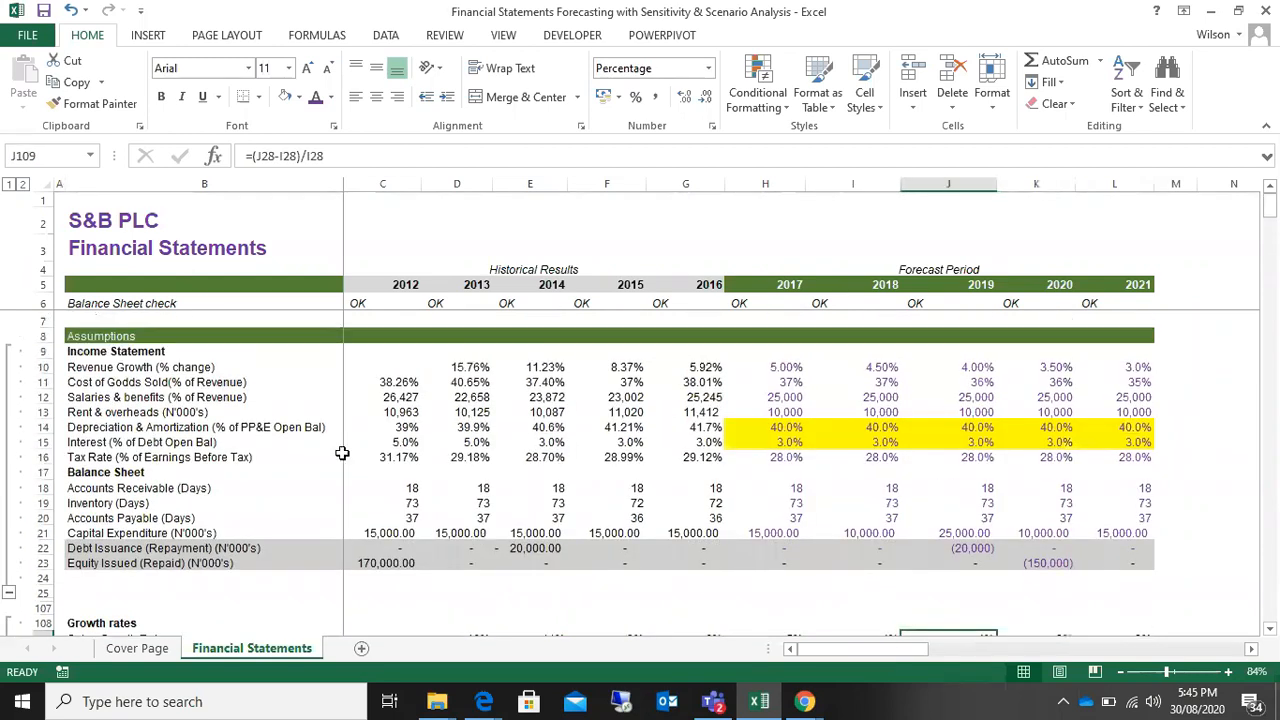
pyautogui.click(974, 366)
pyautogui.click(1056, 366)
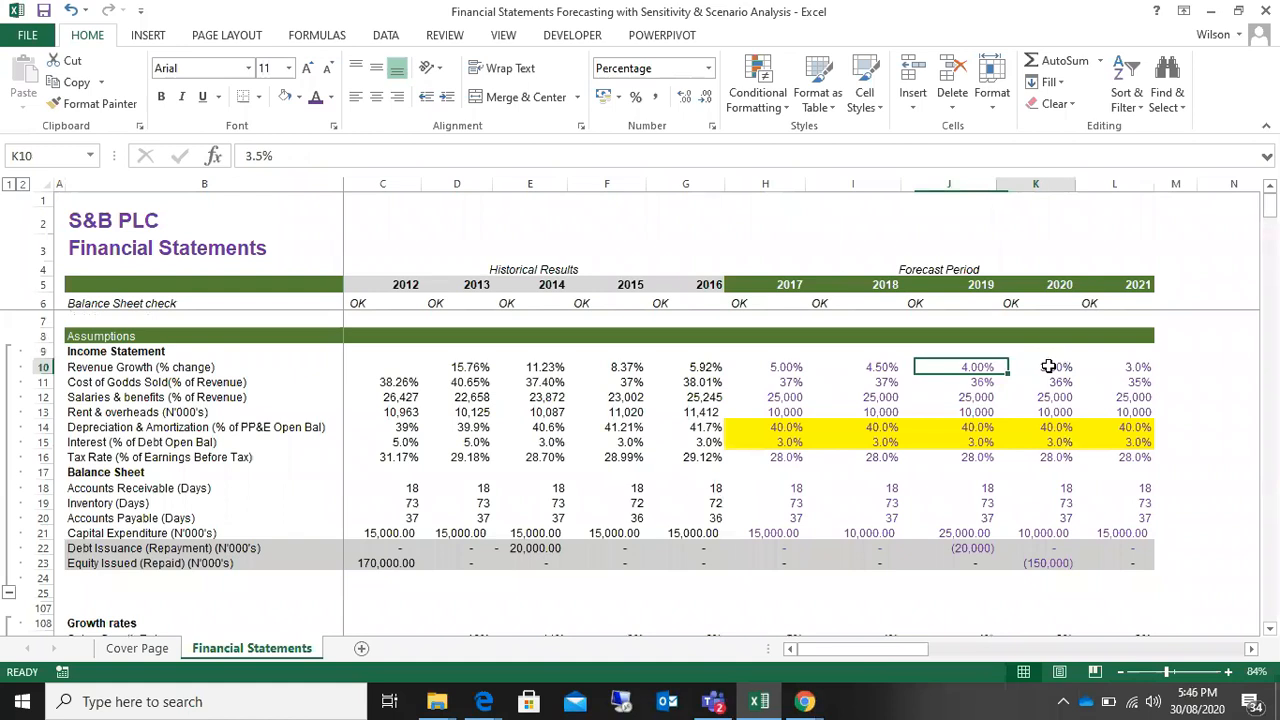
pyautogui.scroll(-1, 1050, 376)
pyautogui.scroll(-3, 974, 371)
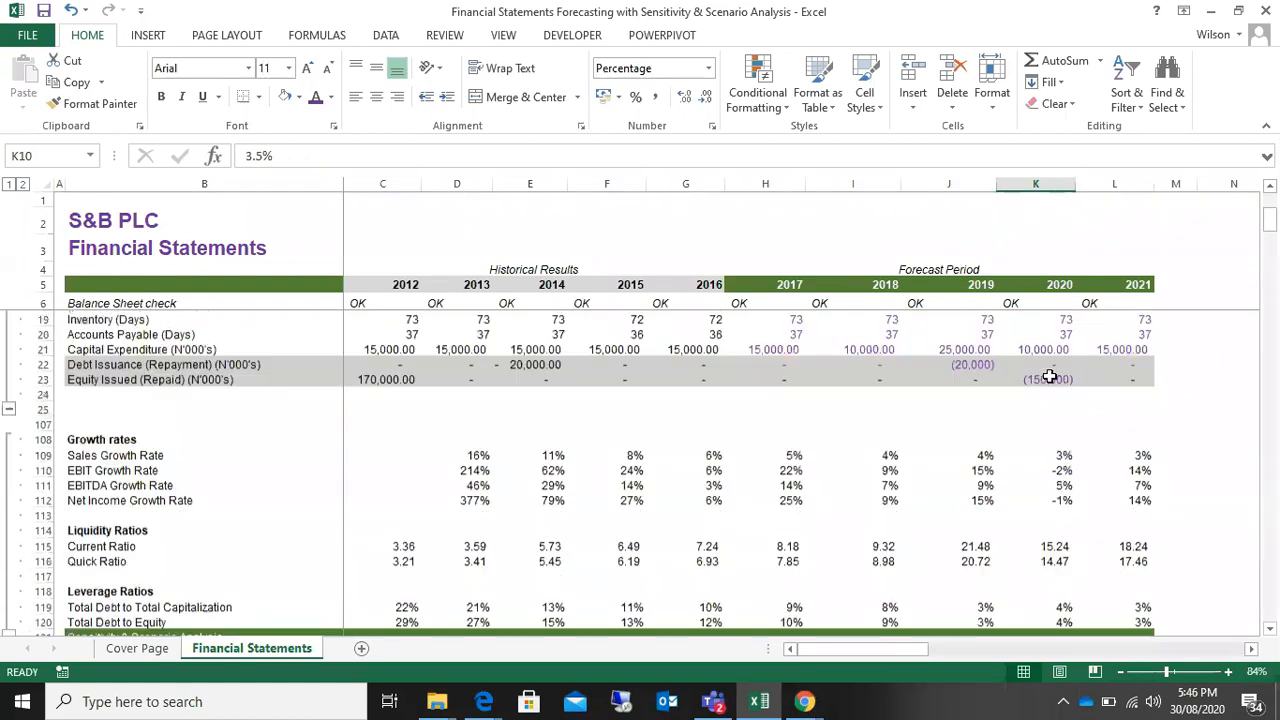
pyautogui.click(97, 455)
pyautogui.click(80, 471)
pyautogui.click(75, 485)
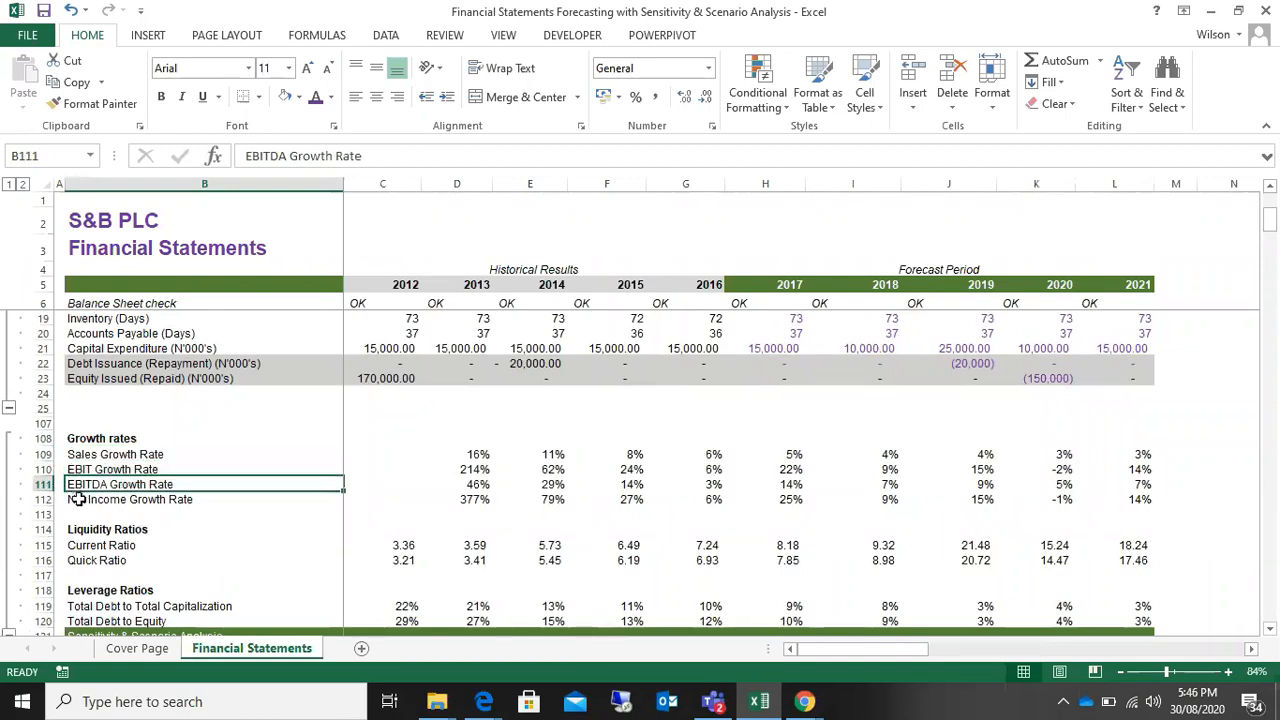
pyautogui.click(78, 499)
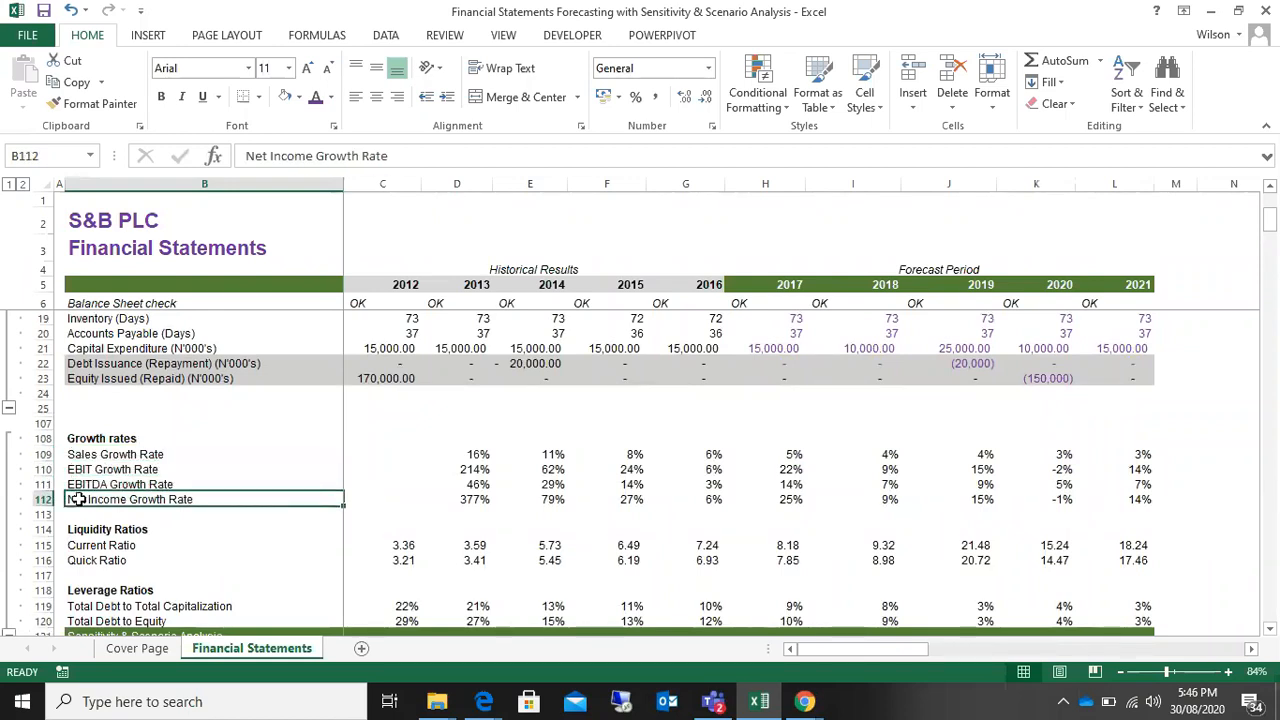
# Step: Examine the Total Debt to Total Capitalization and Total Debt to Equity rows under Leverage Ratios
pyautogui.scroll(-1, 95, 505)
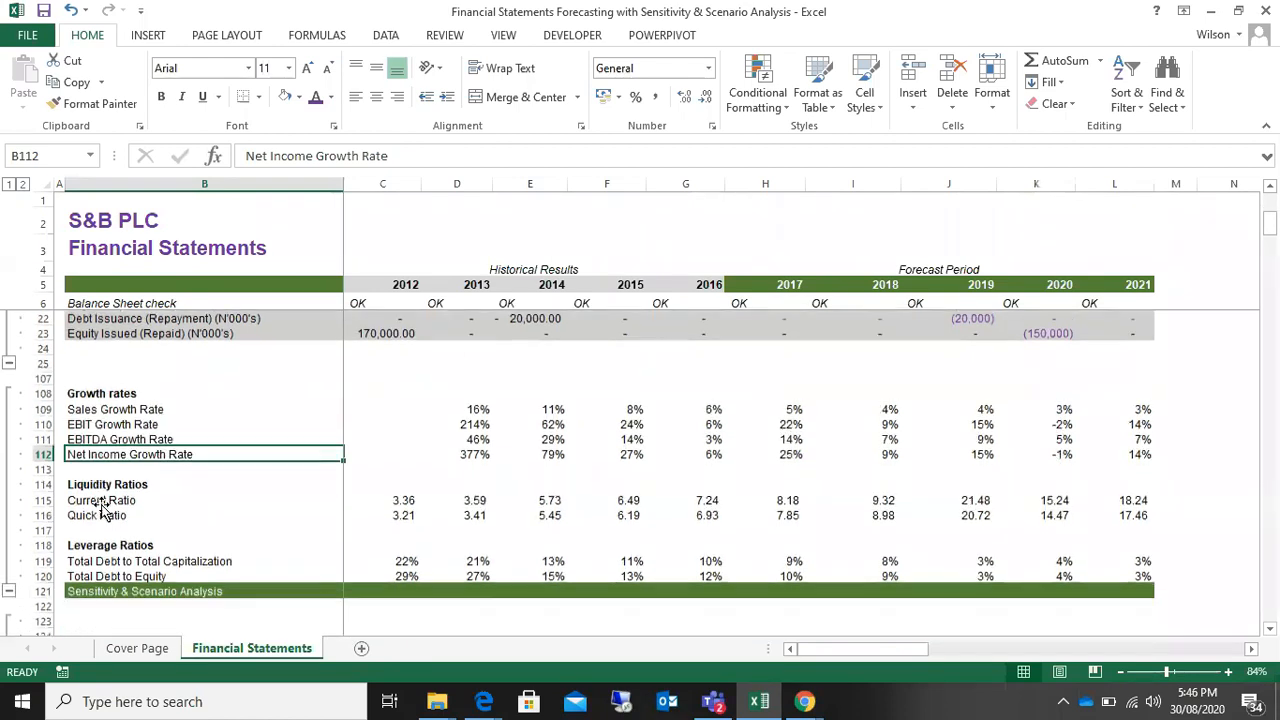
pyautogui.click(82, 561)
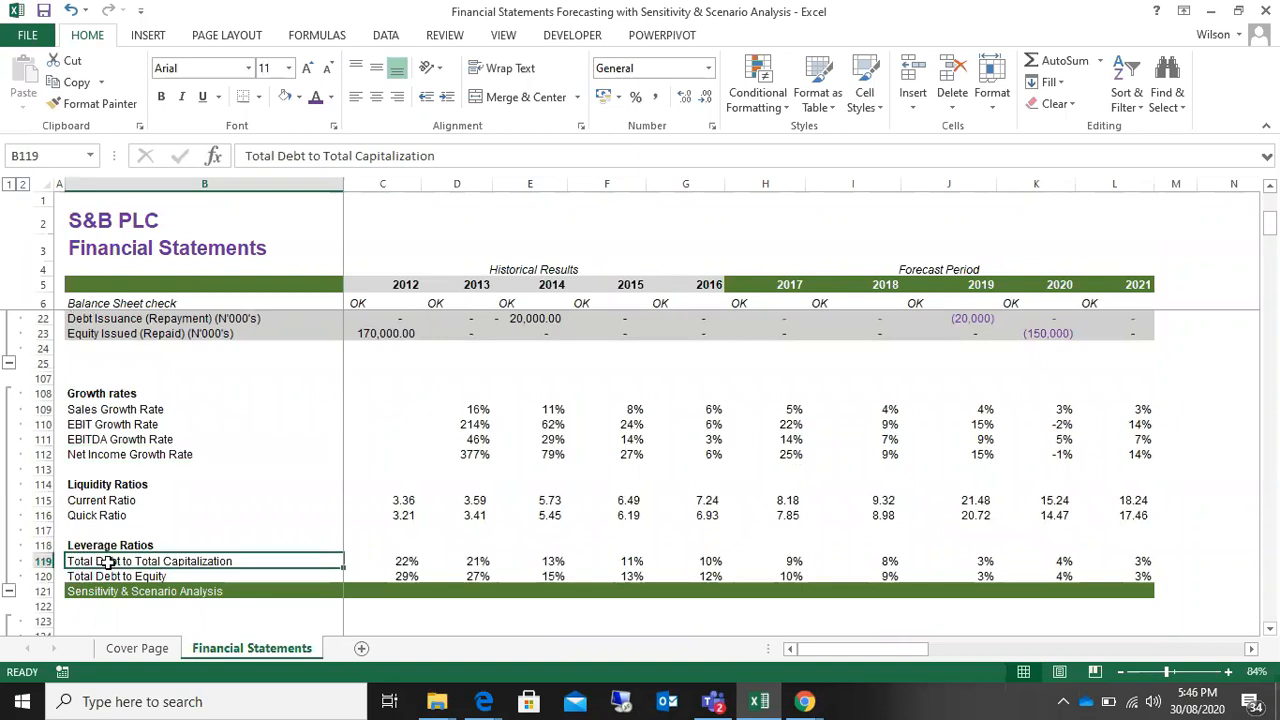
pyautogui.click(90, 577)
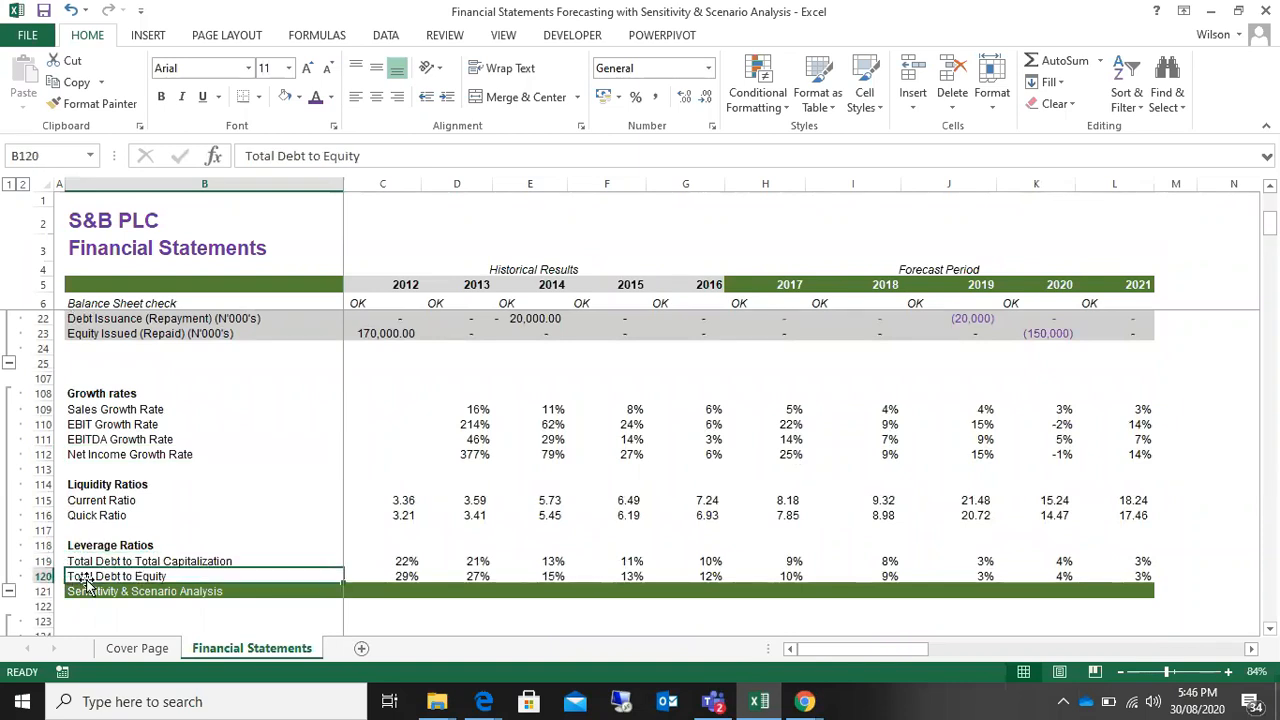
pyautogui.click(82, 562)
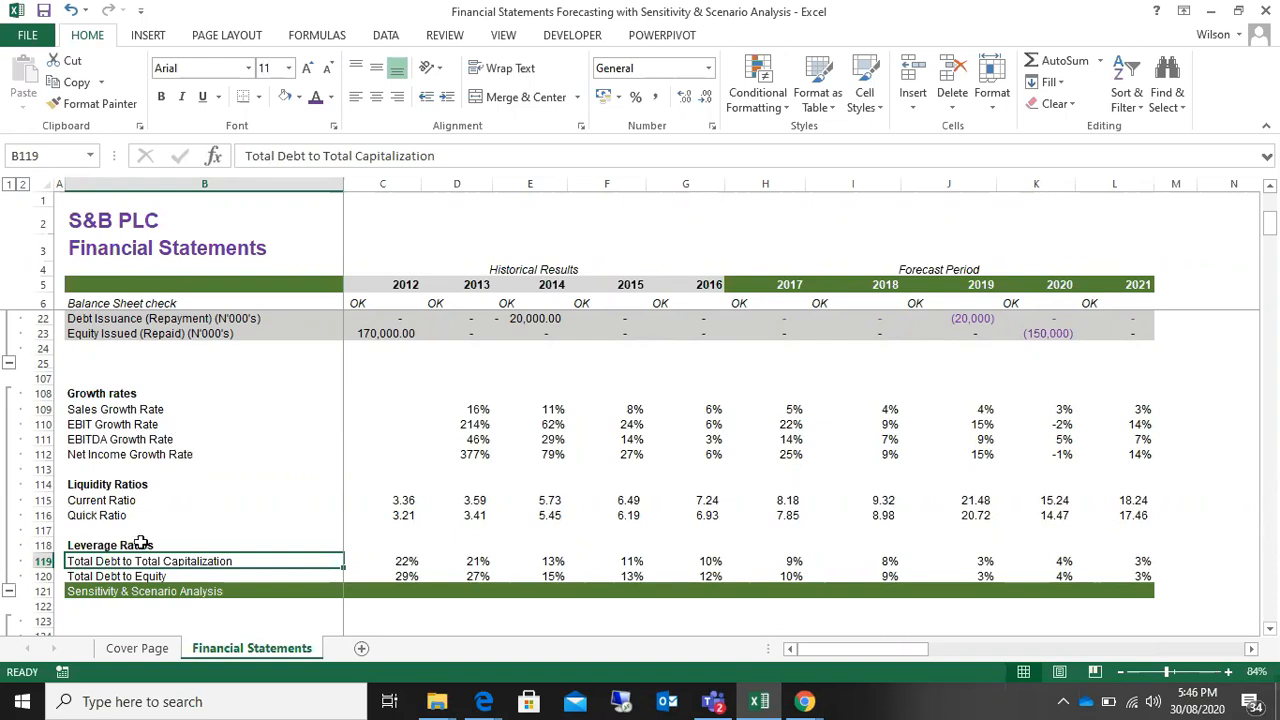
pyautogui.click(144, 579)
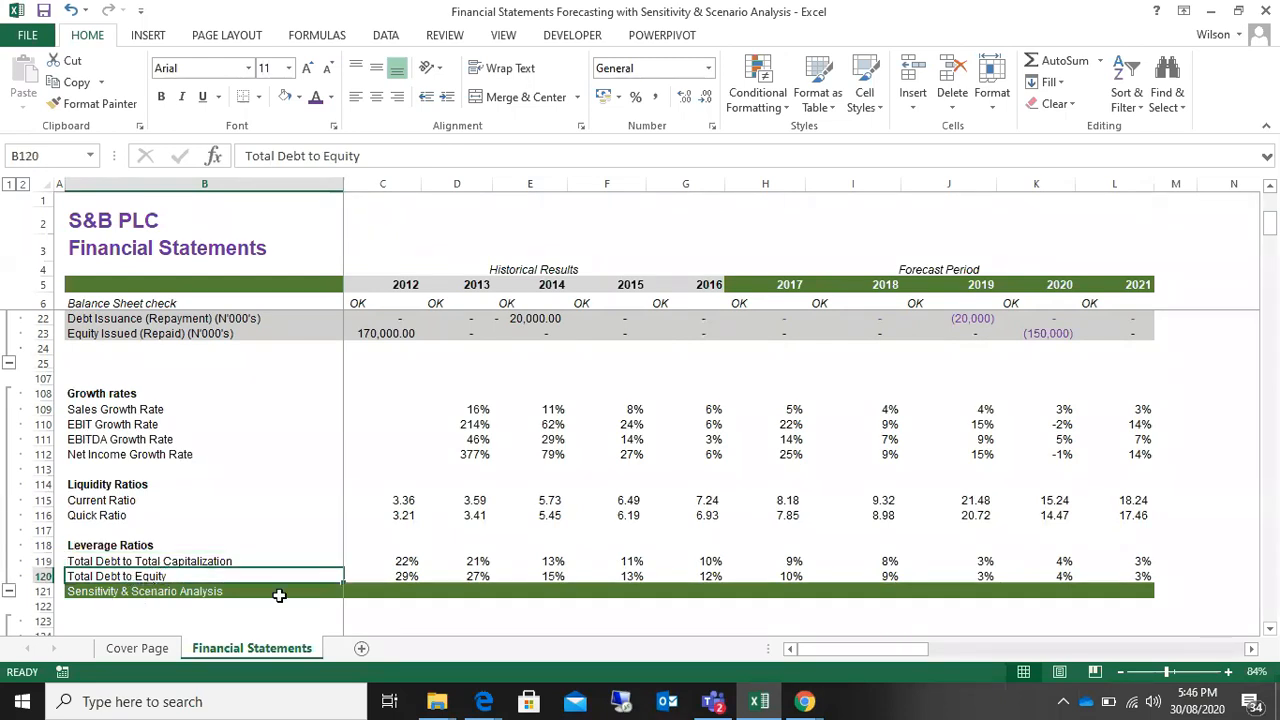
# Step: Compare the 2019 forecast assumptions with the financial indicators for the same year once more
pyautogui.scroll(3, 280, 596)
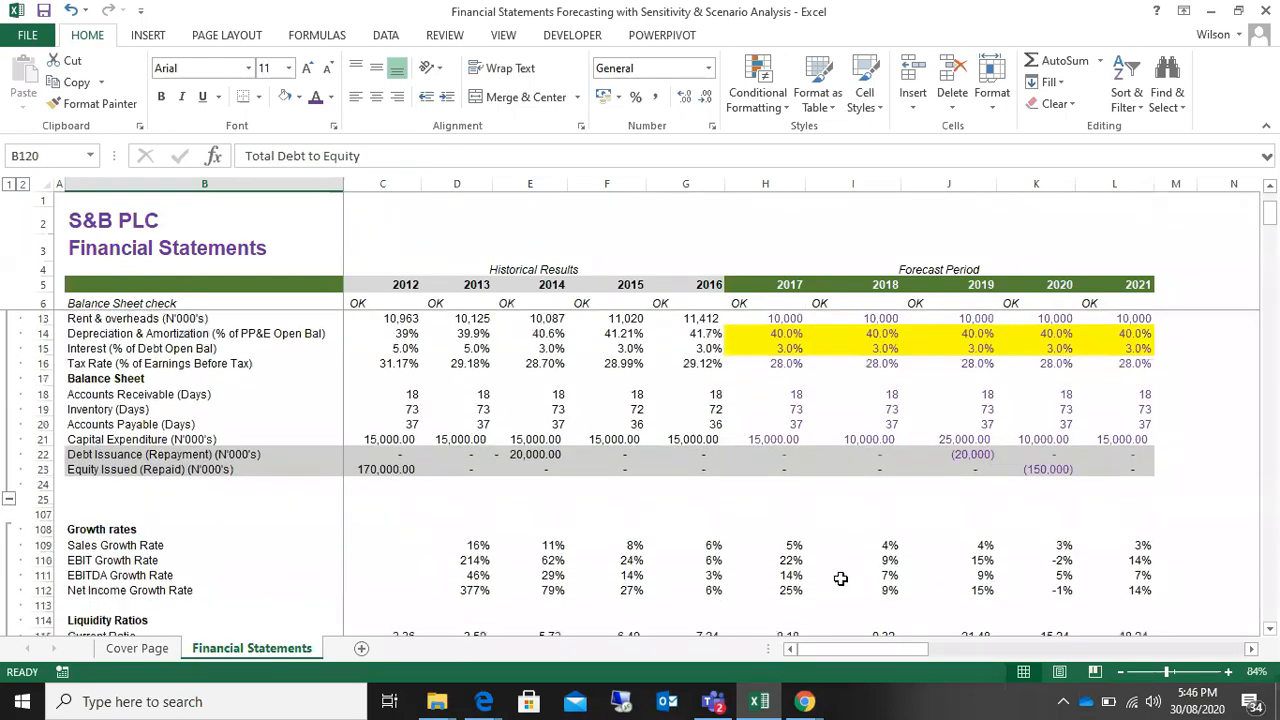
pyautogui.scroll(-2, 865, 583)
pyautogui.scroll(4, 700, 535)
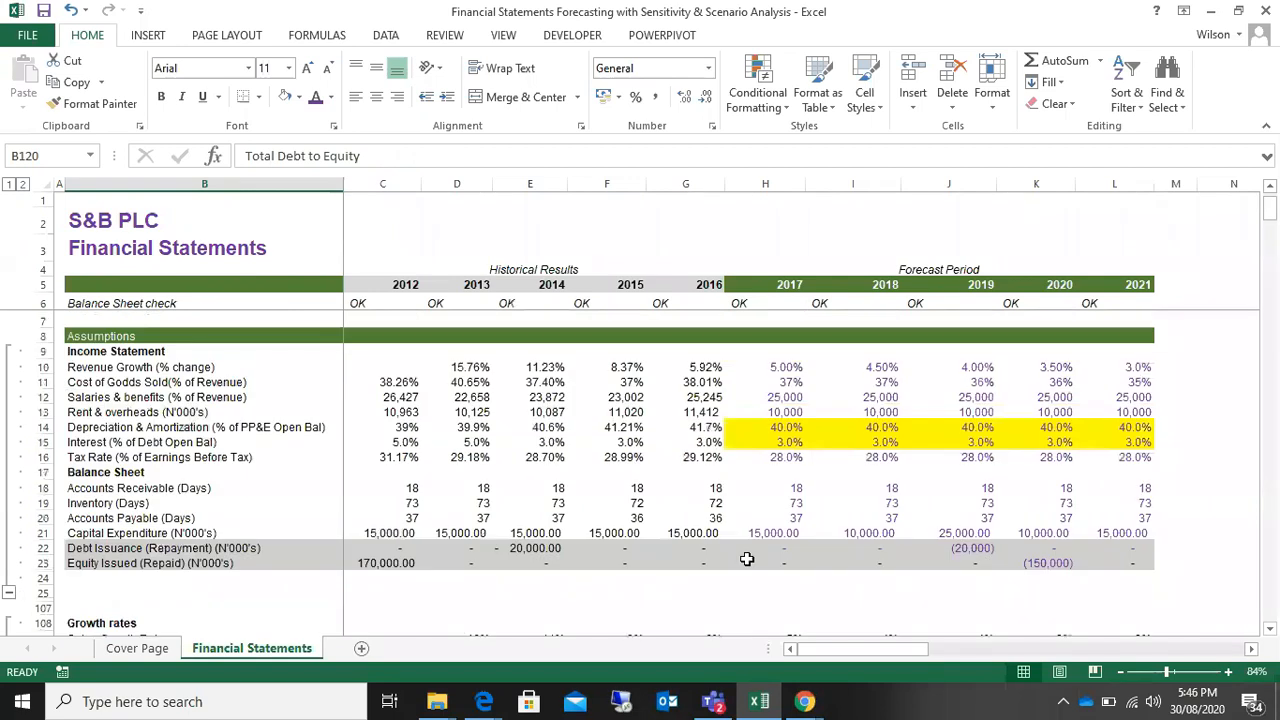
pyautogui.click(978, 410)
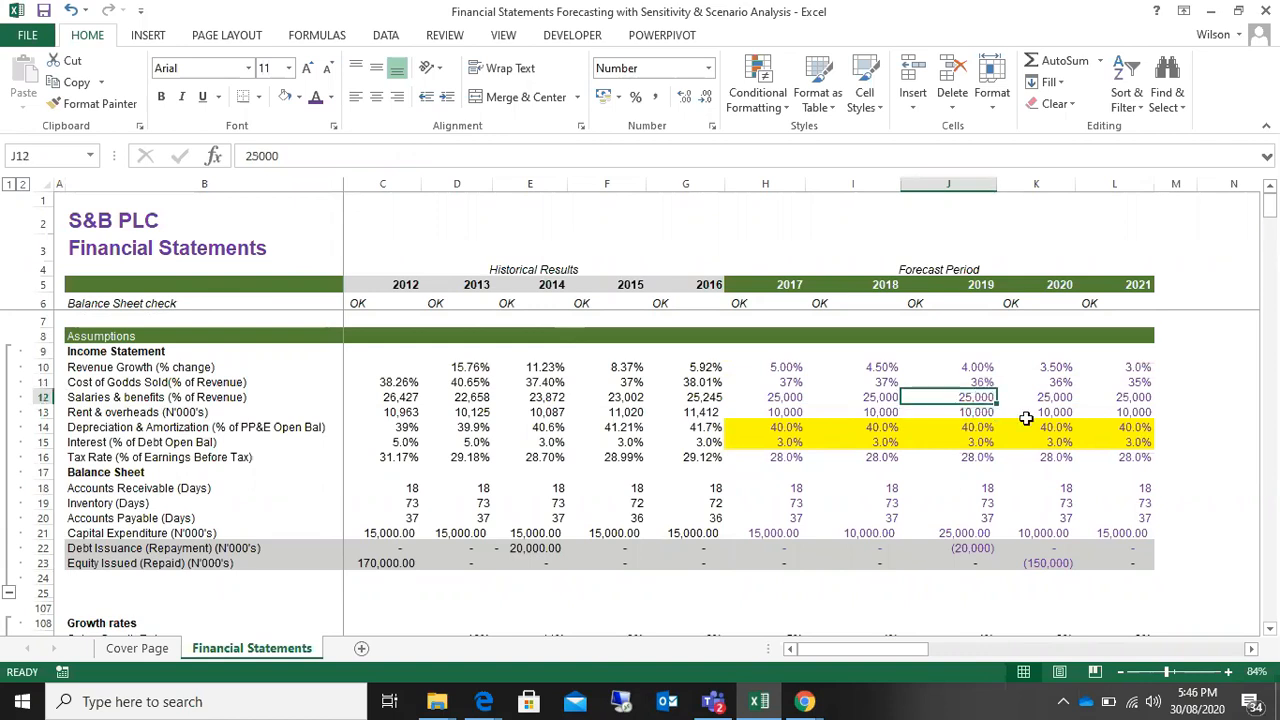
pyautogui.scroll(-4, 1026, 418)
pyautogui.click(986, 455)
pyautogui.click(958, 590)
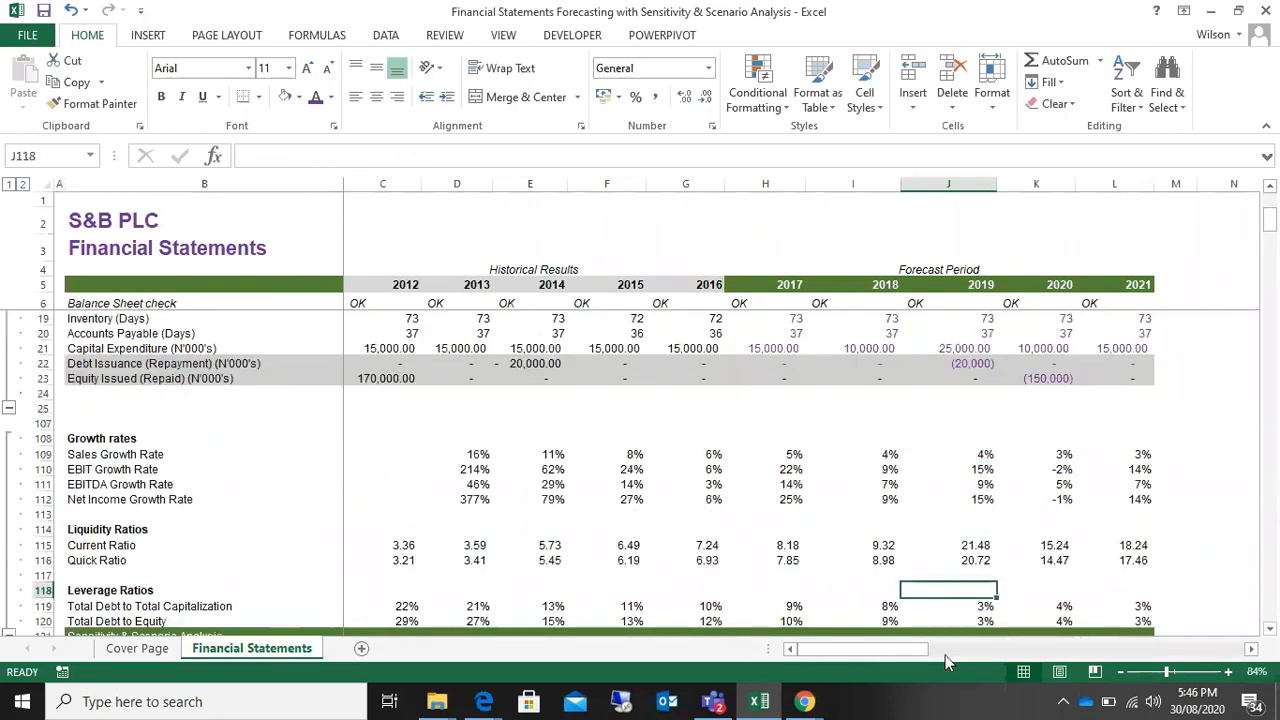
# Step: Unhide rows 24 to 109 to bring back the statements and schedules between Assumptions and Financial Indicators
pyautogui.scroll(2, 922, 546)
pyautogui.scroll(2, 323, 469)
pyautogui.scroll(-4, 323, 469)
pyautogui.moveTo(36, 393); pyautogui.dragTo(35, 456)
pyautogui.rightClick(35, 456)
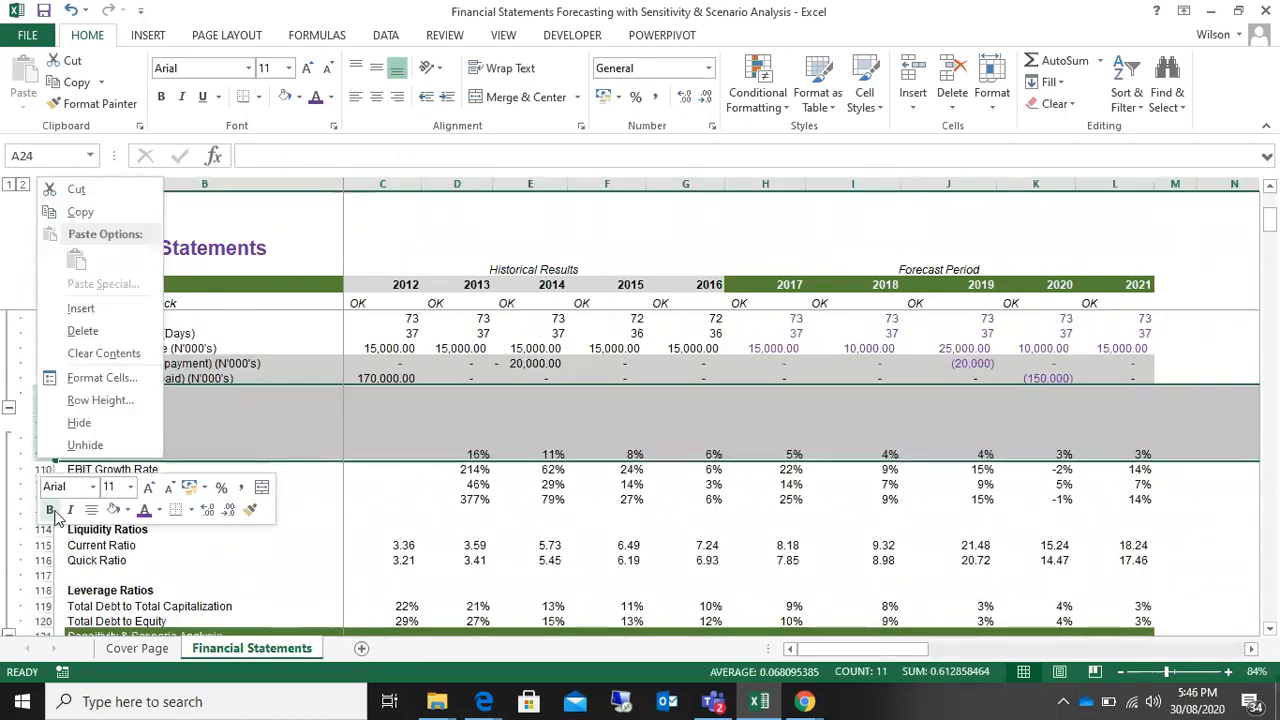
pyautogui.click(90, 443)
pyautogui.click(222, 539)
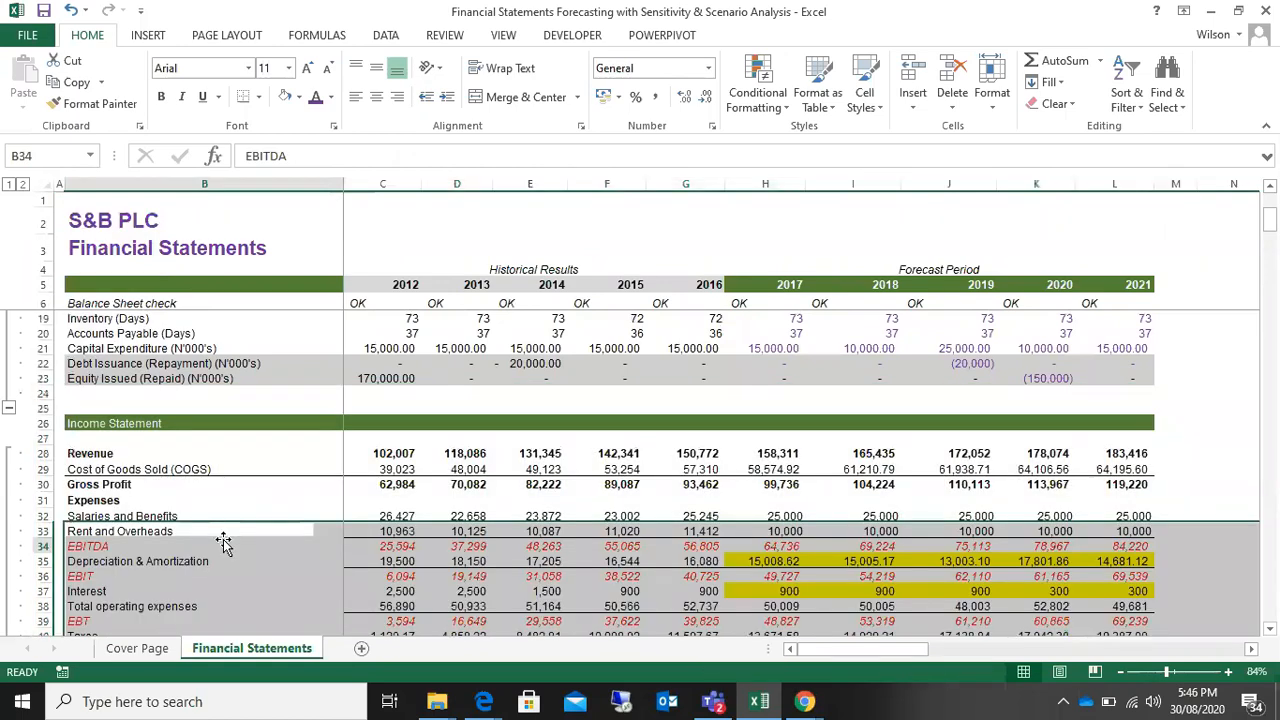
# Step: Examine the Financial Indicators section below the Debt & Interest Schedule
pyautogui.scroll(-17, 1110, 560)
pyautogui.scroll(-16, 1110, 580)
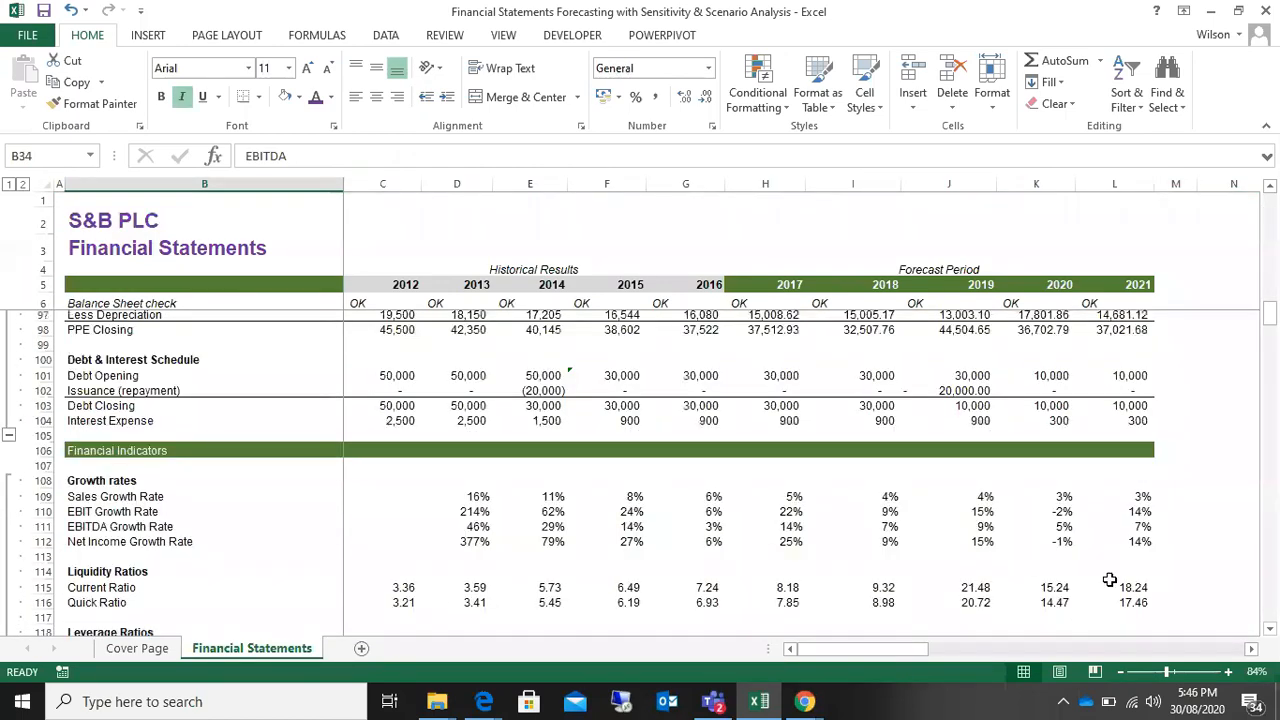
pyautogui.scroll(7, 1110, 580)
pyautogui.scroll(-2, 1110, 580)
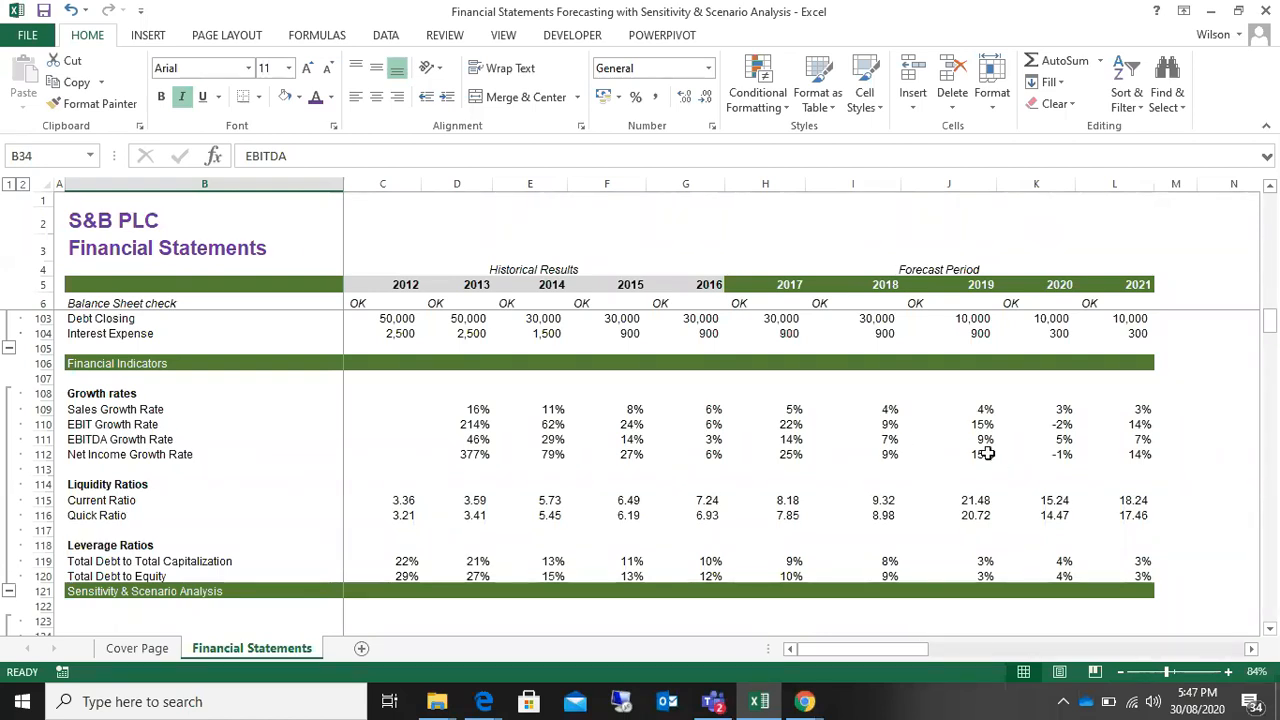
# Step: Autofit column C so the row labels beside the sensitivity tables show in full
pyautogui.scroll(-5, 987, 453)
pyautogui.scroll(-1, 987, 453)
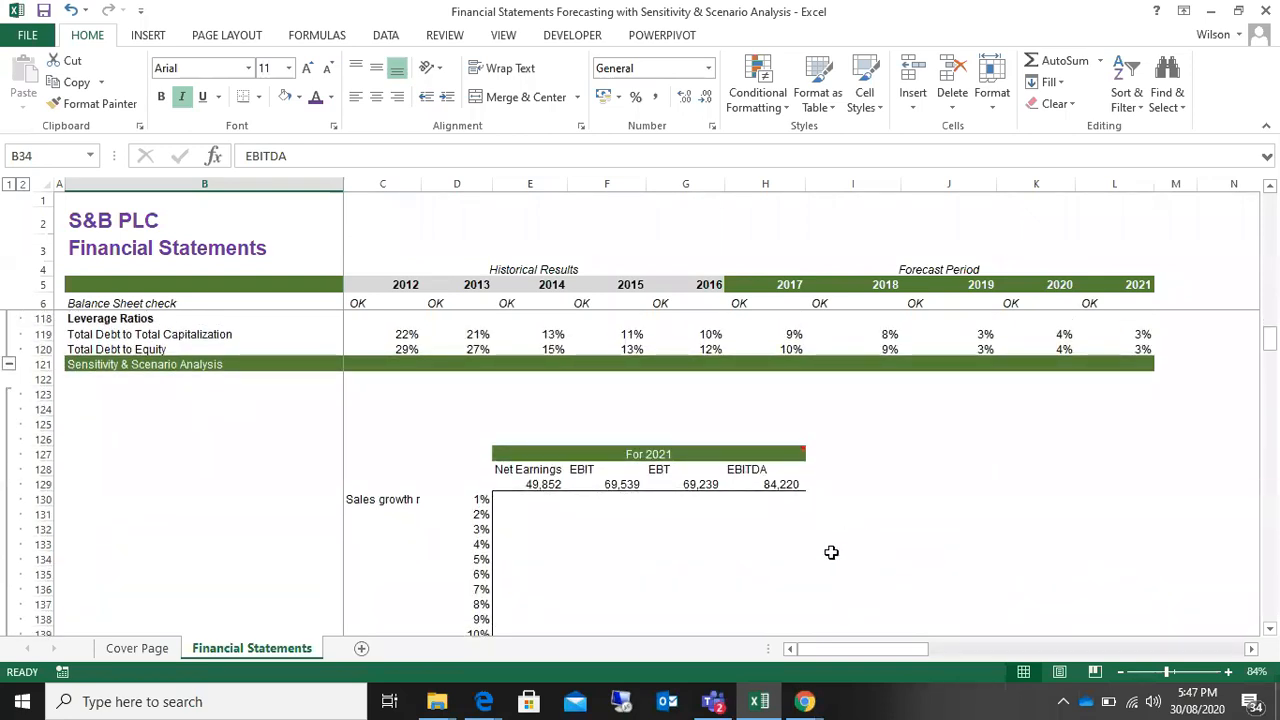
pyautogui.scroll(-7, 831, 552)
pyautogui.scroll(-1, 827, 560)
pyautogui.scroll(3, 826, 560)
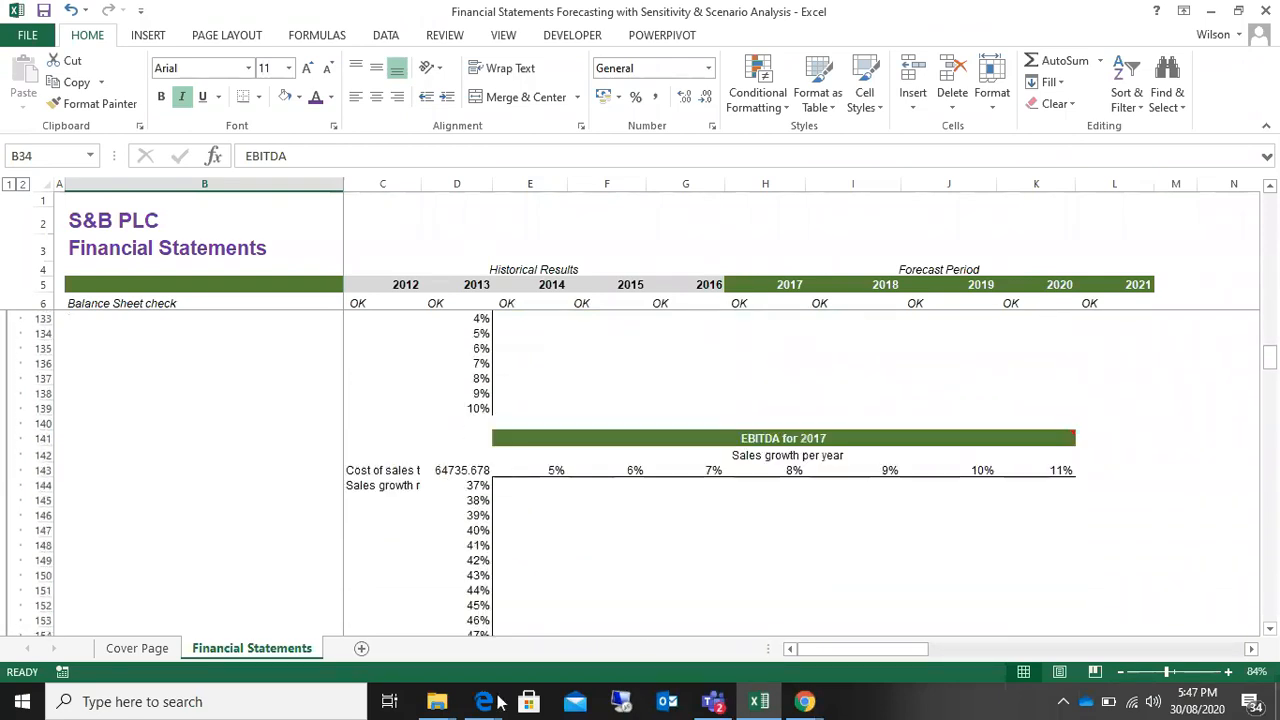
pyautogui.doubleClick(421, 183)
pyautogui.scroll(3, 600, 498)
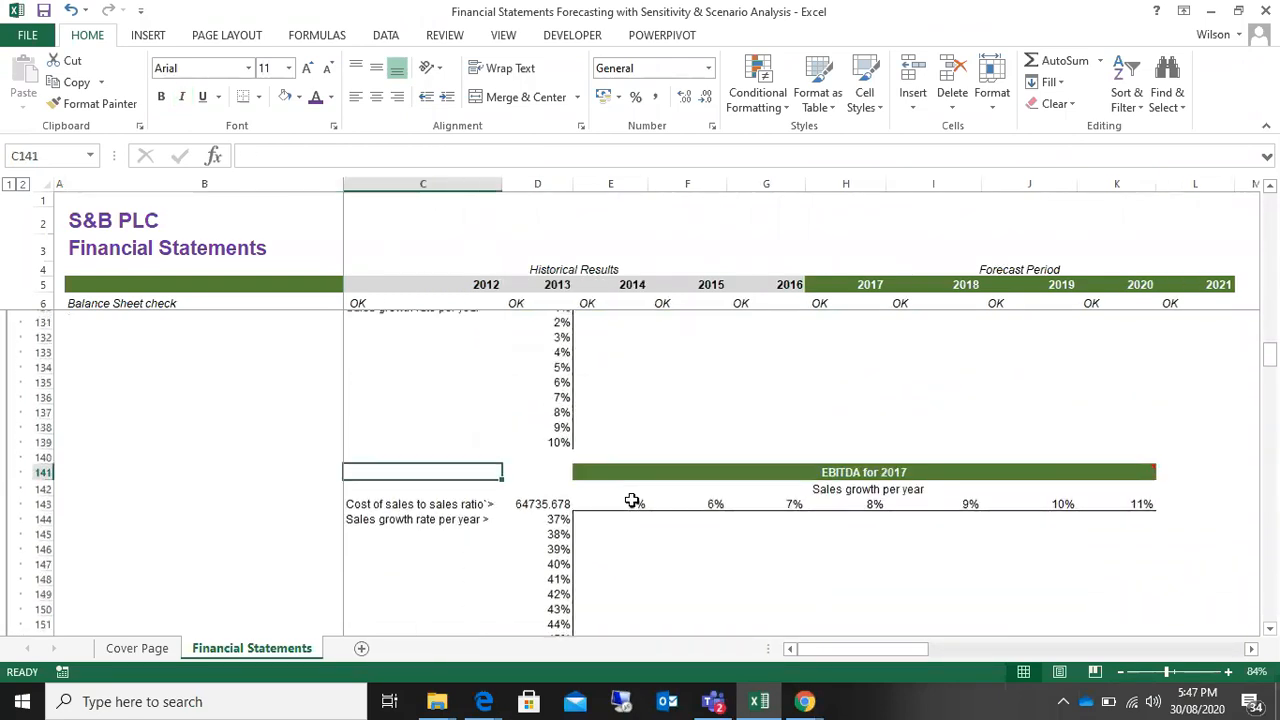
# Step: Examine the layout of the EBITDA for 2017 and For 2021 sensitivity tables and the Scenario Analysis table
pyautogui.scroll(-1, 635, 503)
pyautogui.scroll(-8, 635, 503)
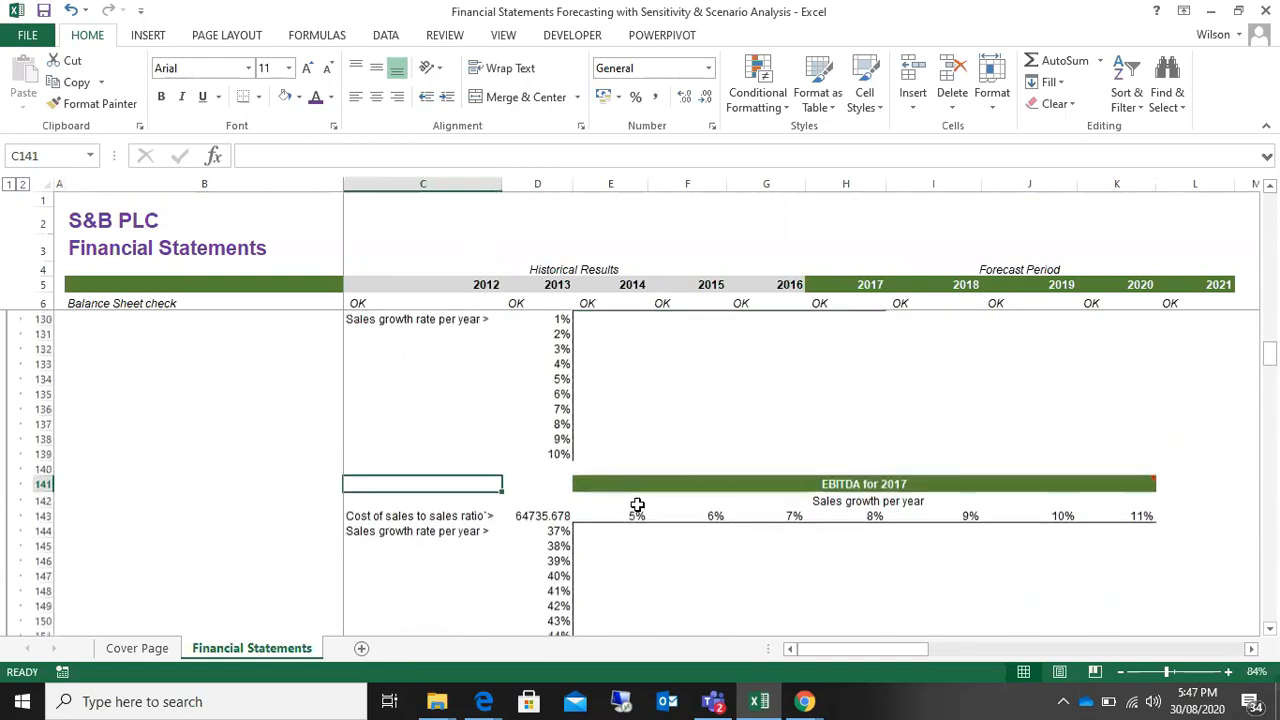
pyautogui.scroll(-3, 637, 504)
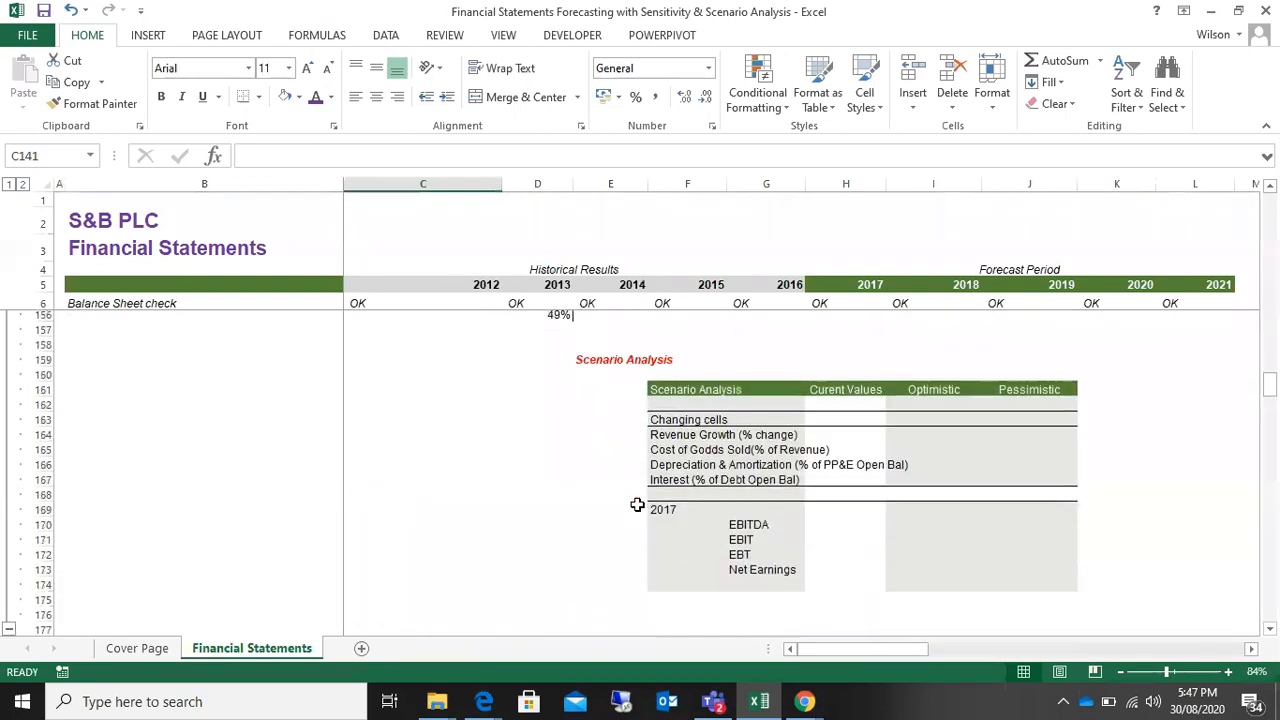
pyautogui.scroll(3, 637, 504)
pyautogui.scroll(8, 637, 504)
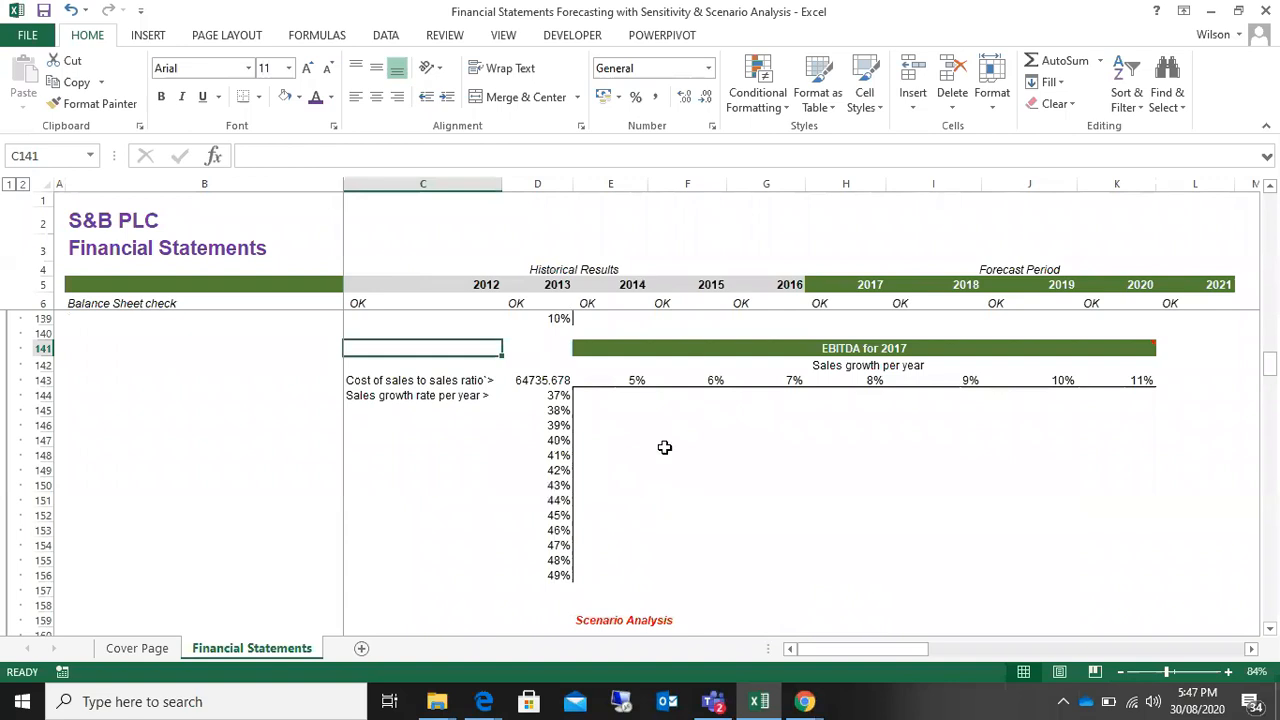
pyautogui.click(683, 392)
pyautogui.scroll(-8, 729, 464)
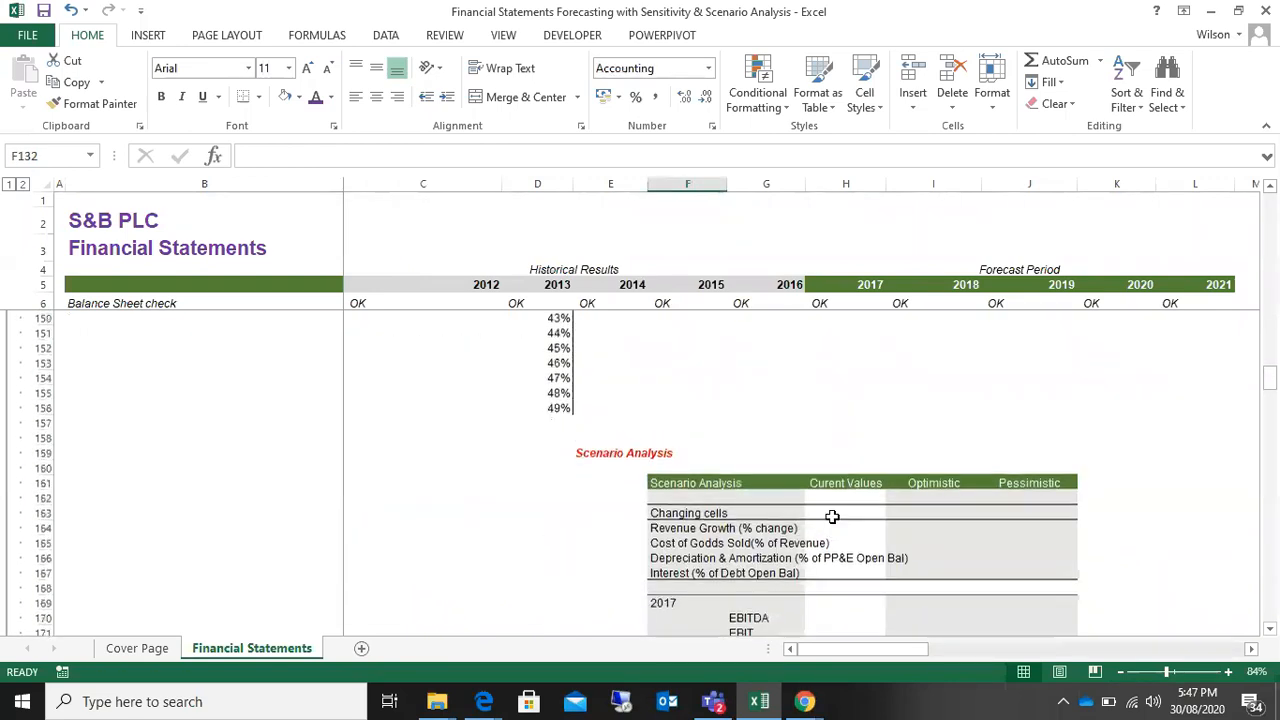
pyautogui.scroll(9, 832, 516)
pyautogui.scroll(2, 835, 517)
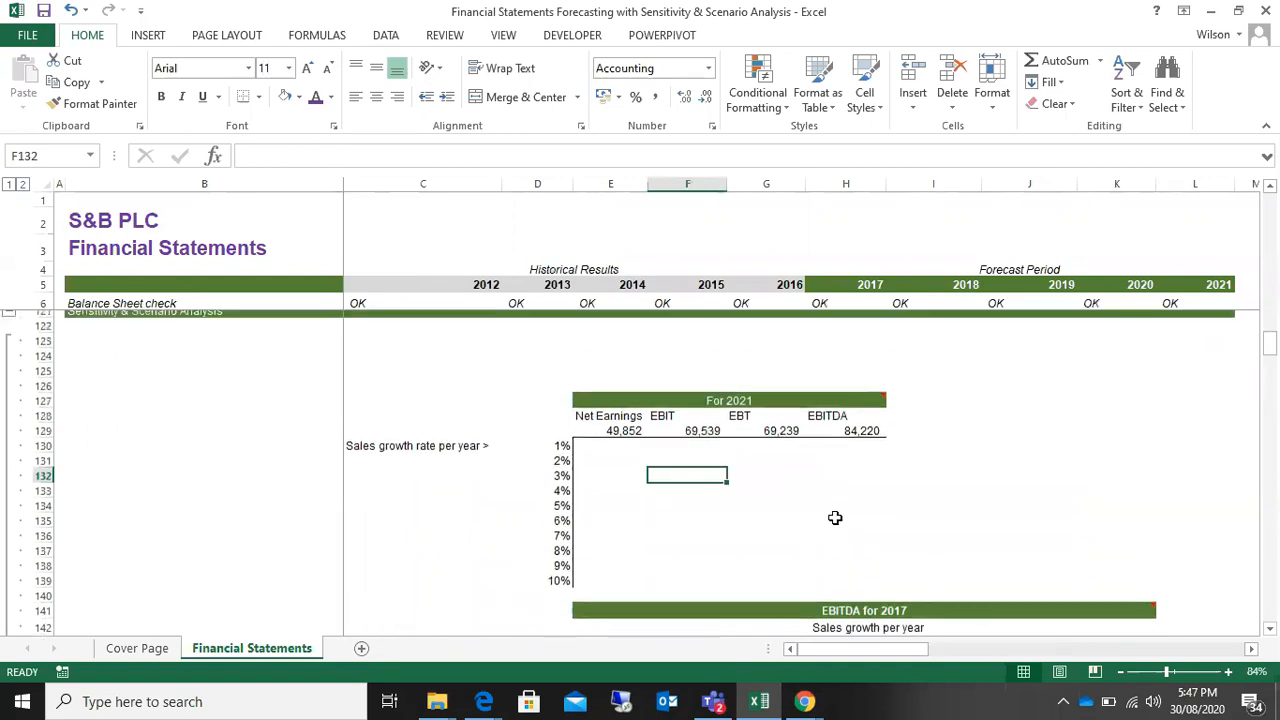
# Step: Review the empty result area of the For 2021 table and the tables below it, down to Scenario Analysis
pyautogui.click(606, 452)
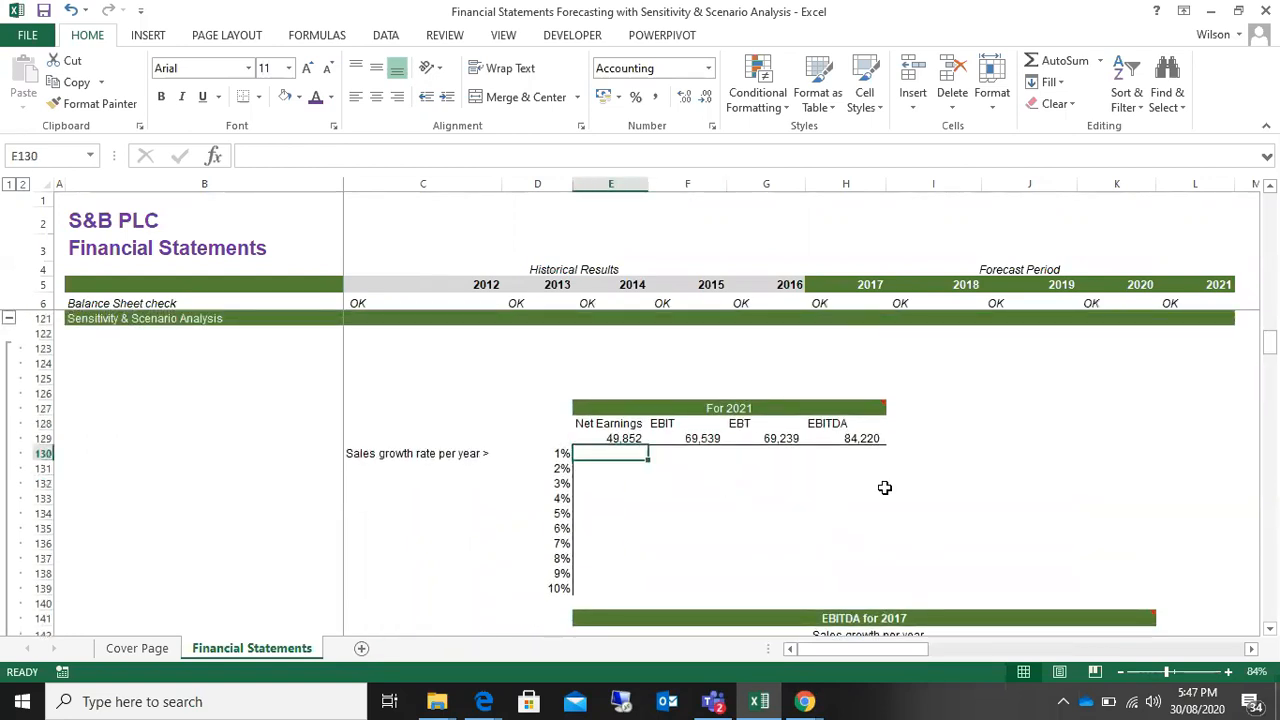
pyautogui.click(871, 481)
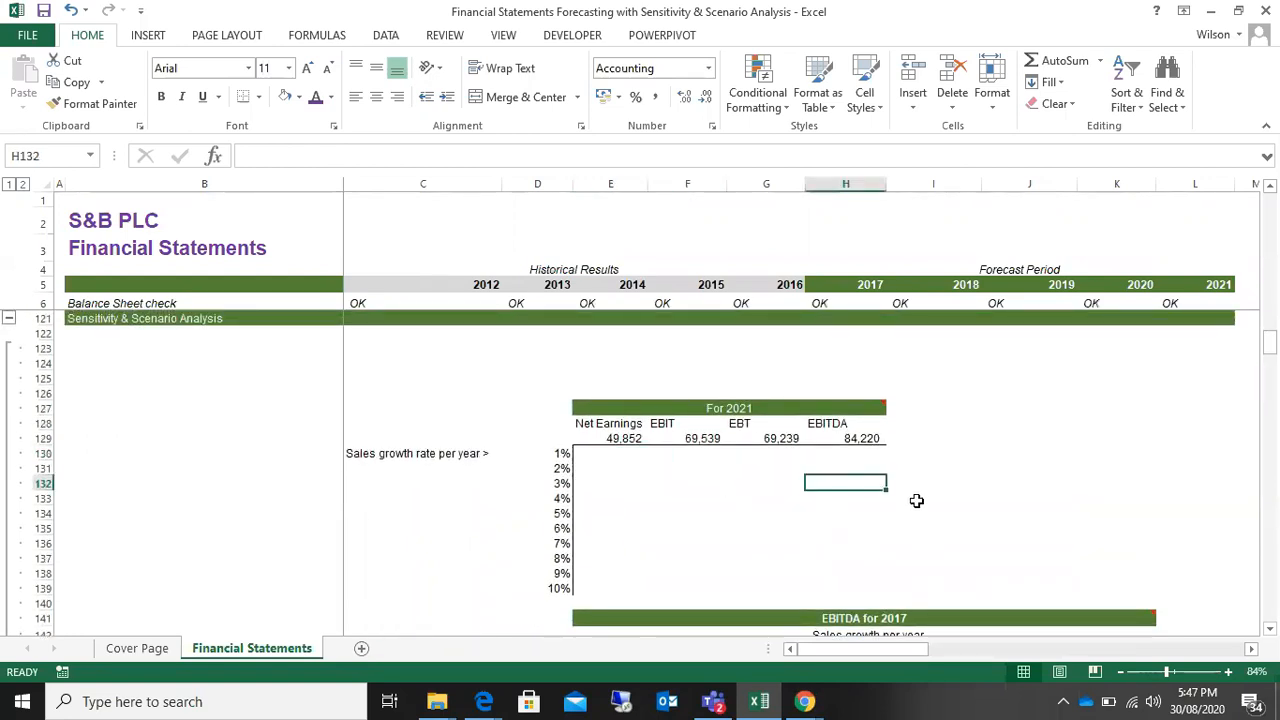
pyautogui.scroll(-3, 940, 510)
pyautogui.scroll(-7, 946, 516)
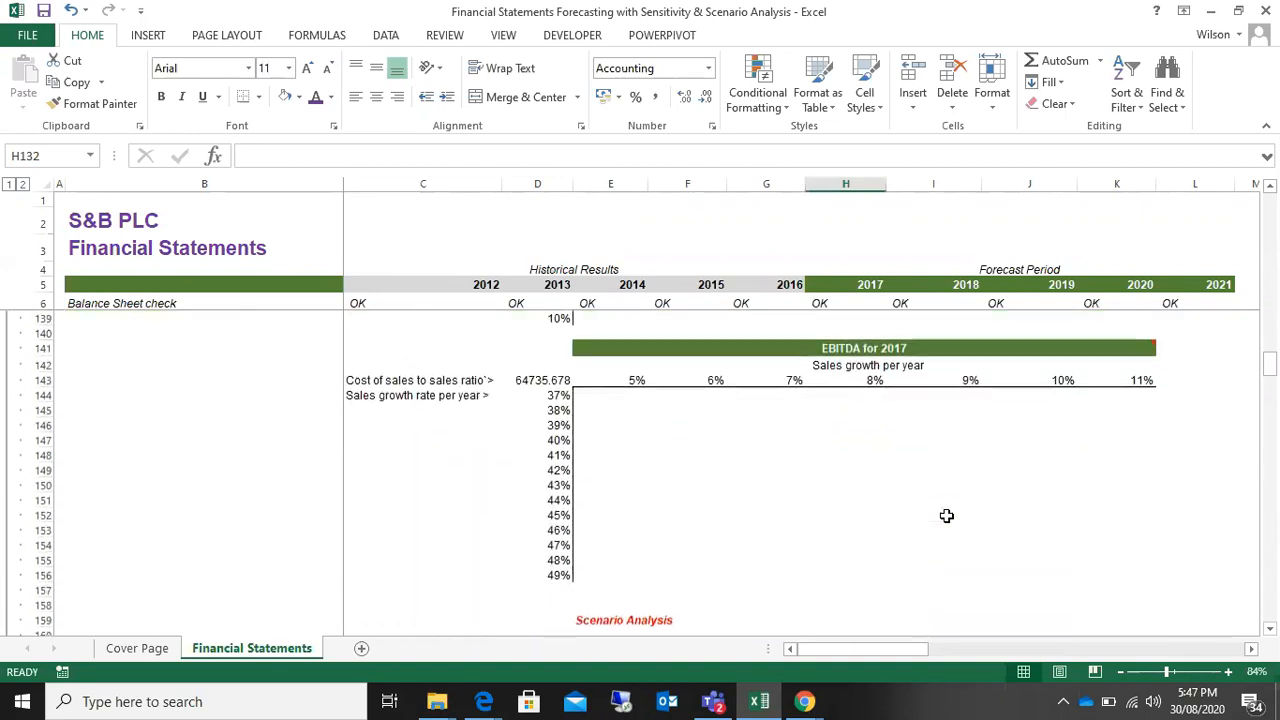
pyautogui.scroll(-3, 946, 516)
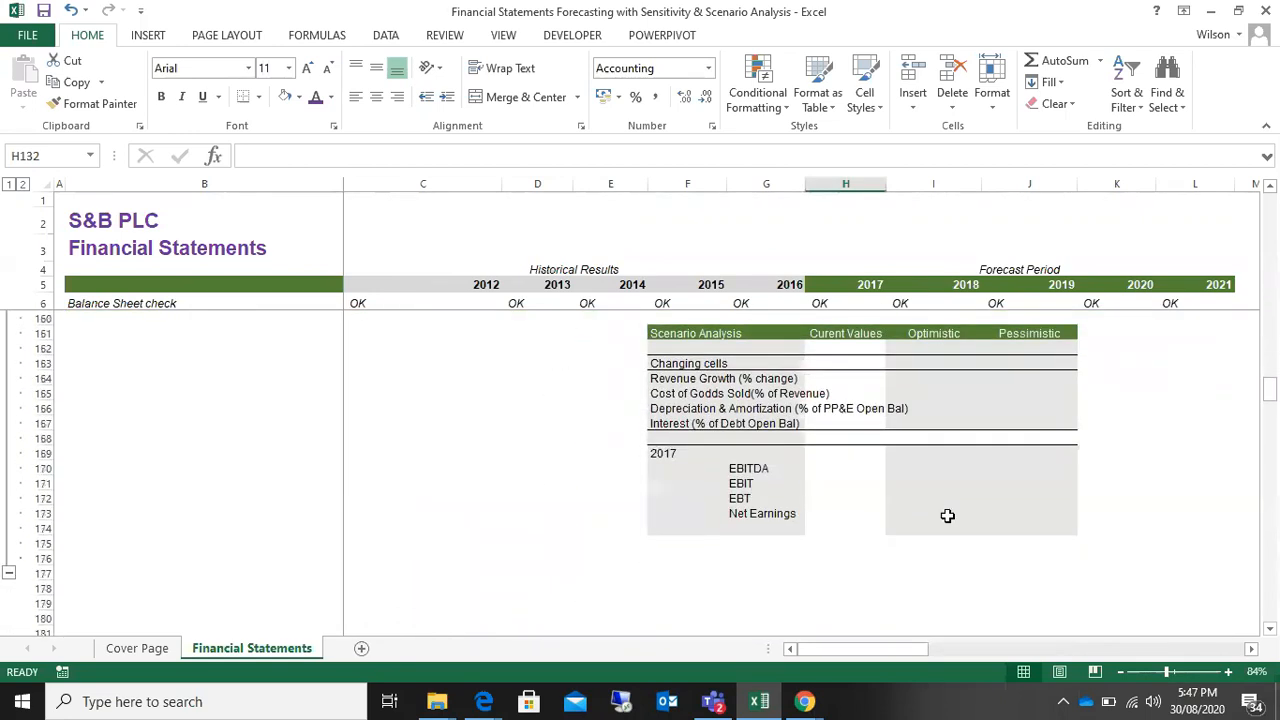
pyautogui.scroll(9, 947, 516)
pyautogui.scroll(4, 947, 516)
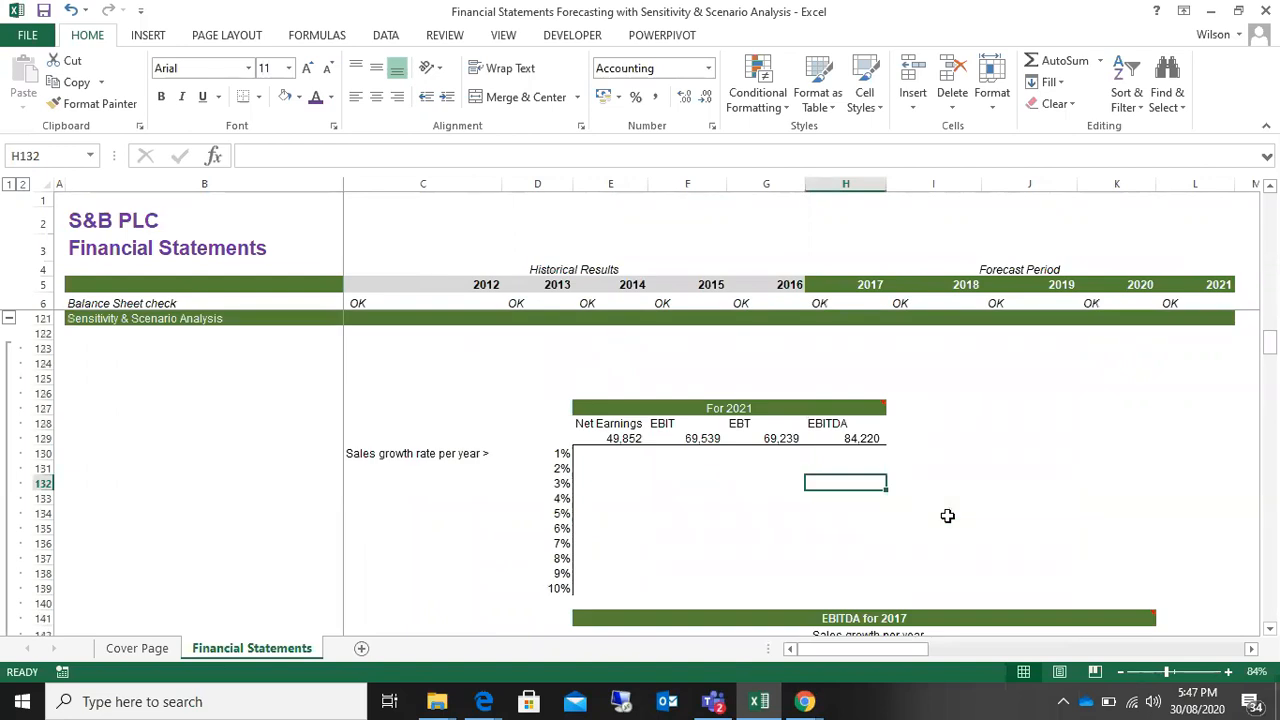
# Step: Compare the one-factor For 2021 table with the EBITDA for 2017 grid's sales growth and cost of sales ratio inputs
pyautogui.scroll(-2, 920, 514)
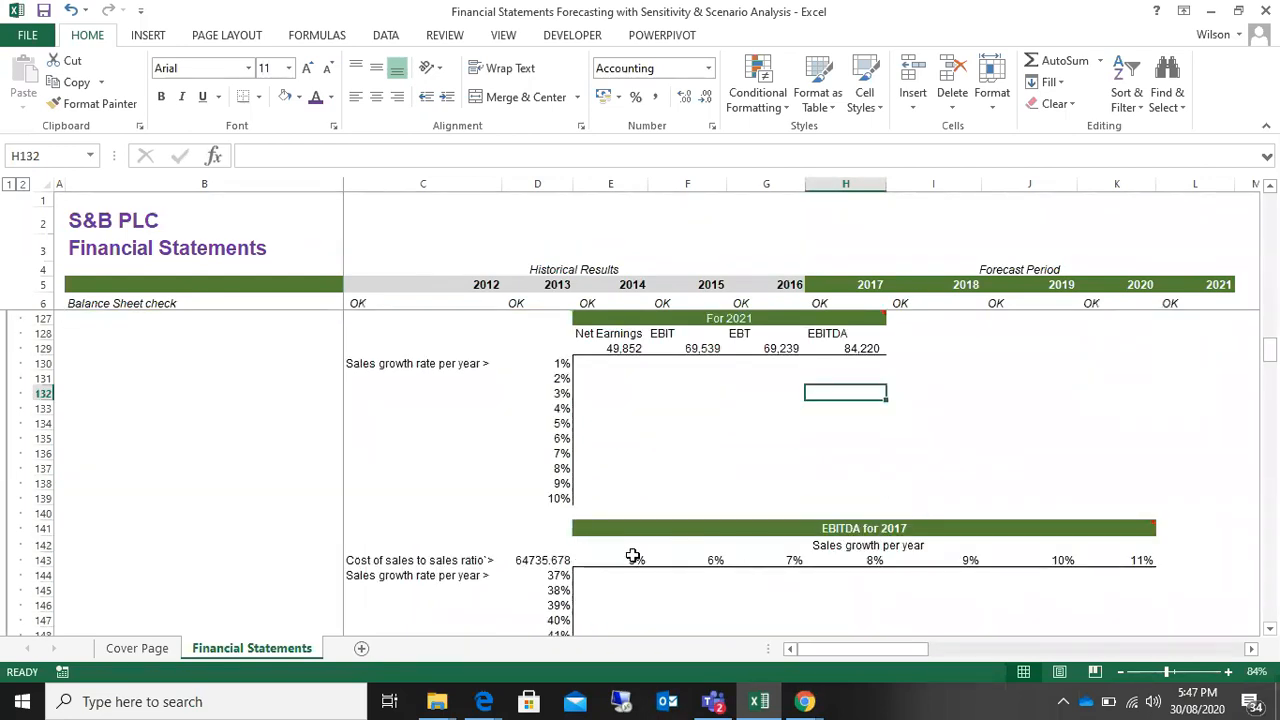
pyautogui.scroll(1, 633, 557)
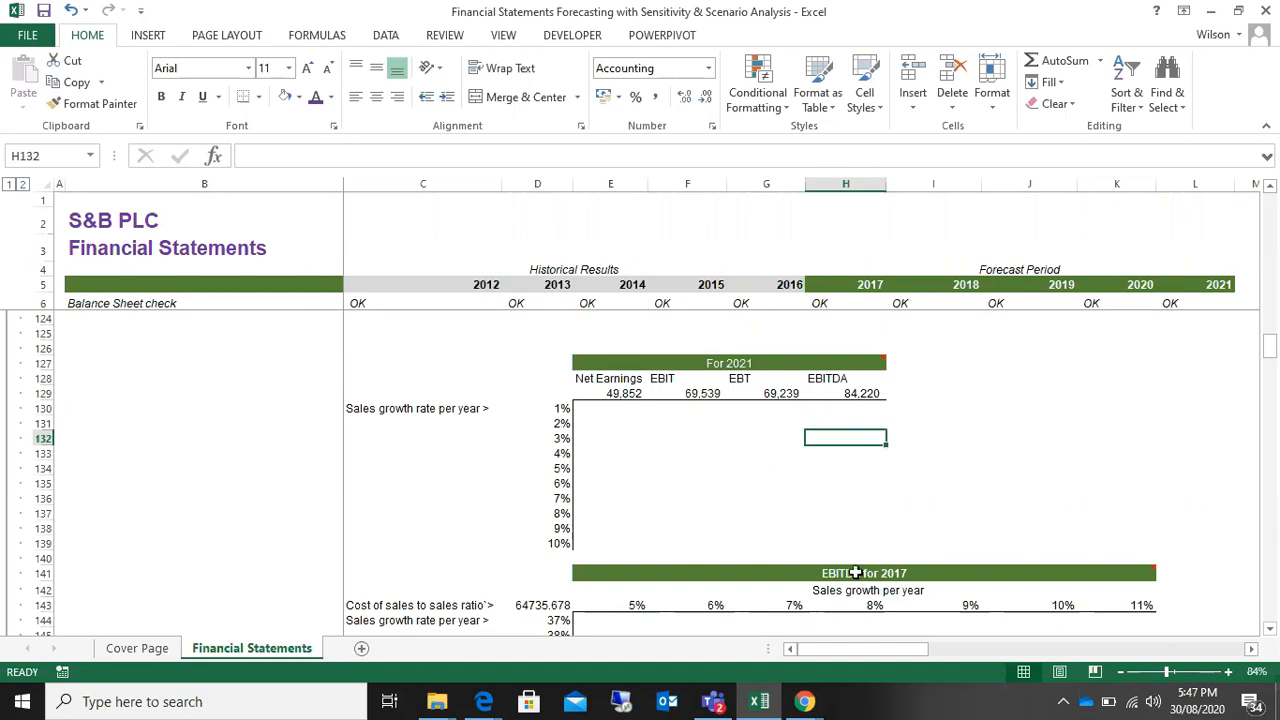
pyautogui.scroll(-1, 827, 497)
pyautogui.scroll(2, 827, 497)
pyautogui.scroll(-1, 827, 497)
pyautogui.scroll(1, 560, 410)
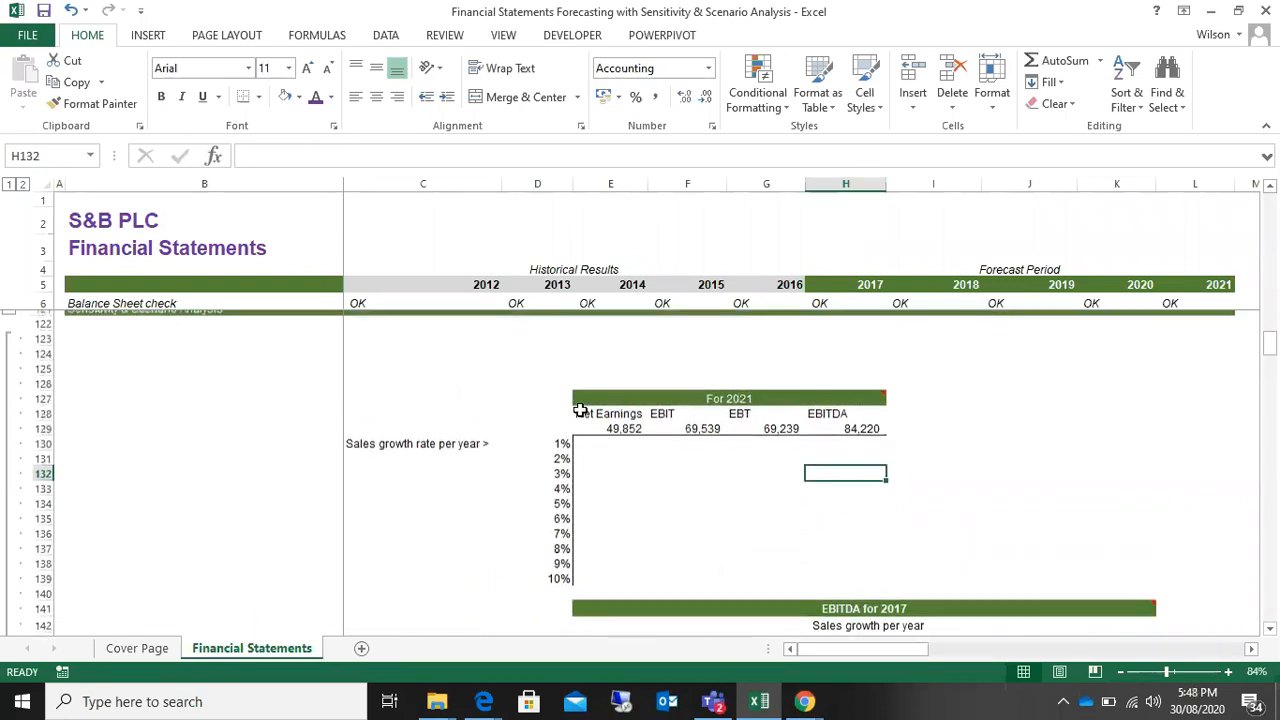
pyautogui.moveTo(579, 410)
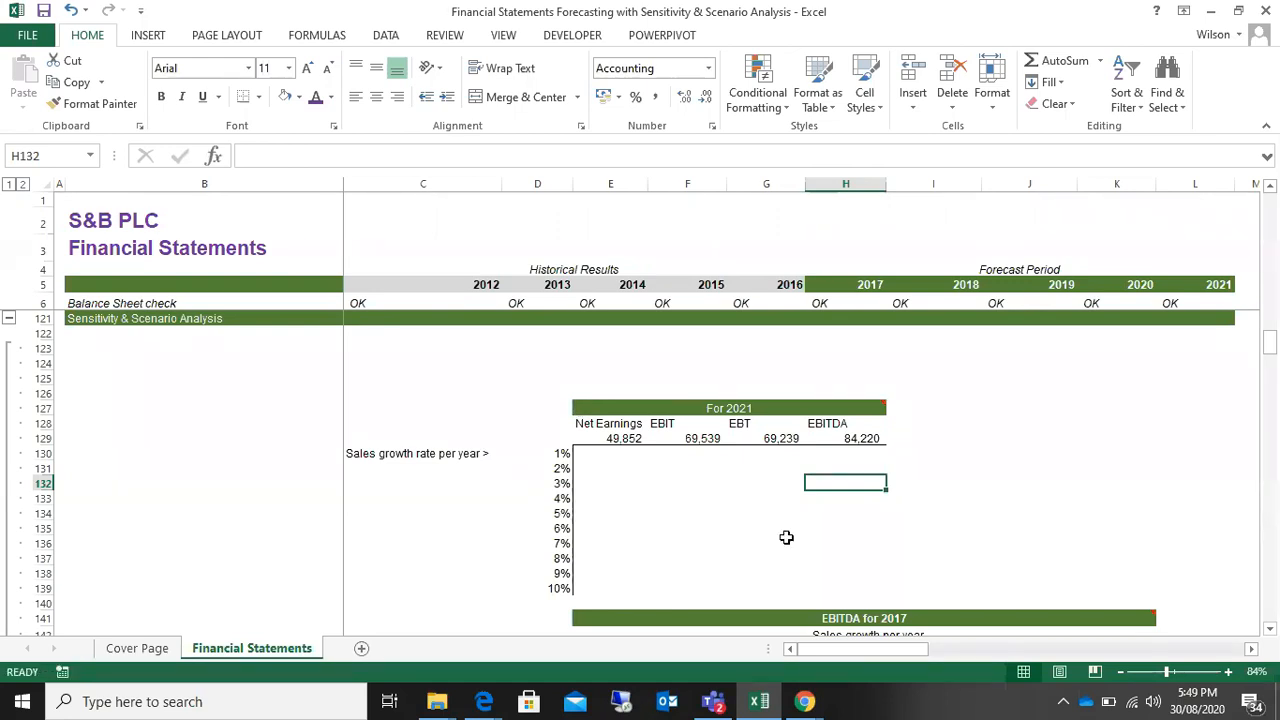
pyautogui.scroll(-2, 786, 537)
pyautogui.scroll(3, 754, 548)
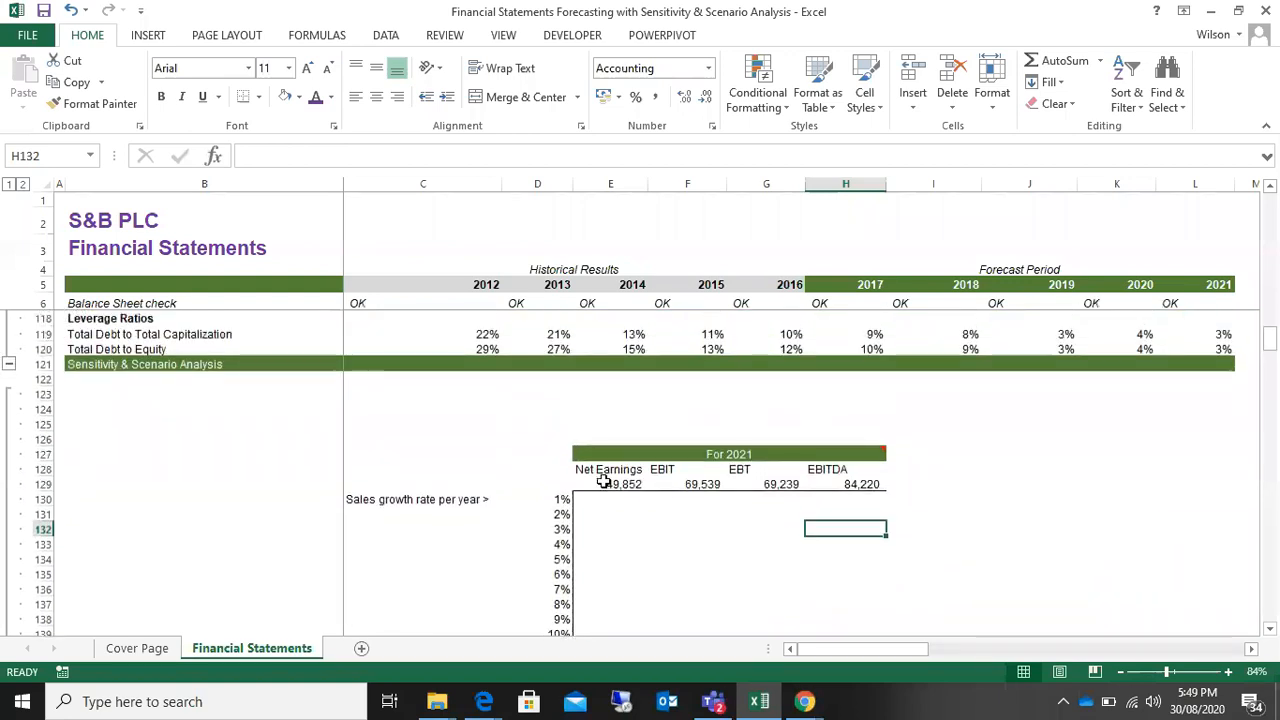
pyautogui.scroll(-5, 659, 479)
pyautogui.scroll(-2, 659, 479)
pyautogui.scroll(6, 659, 479)
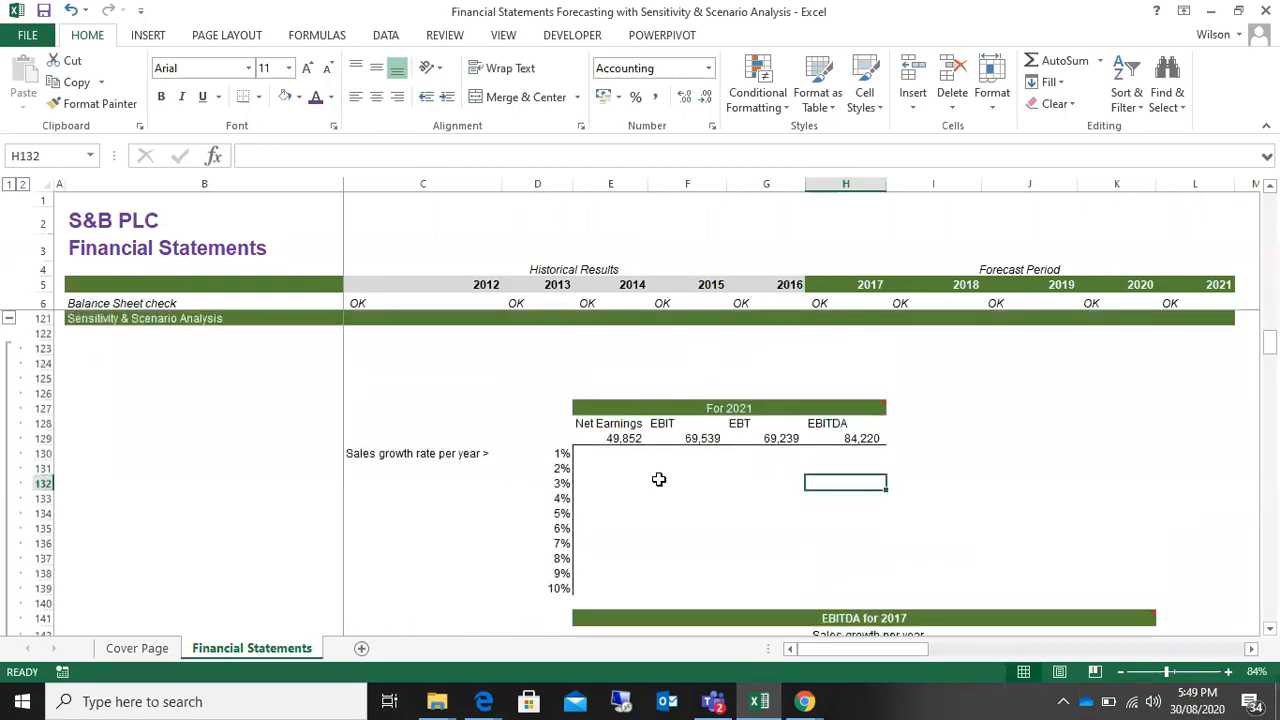
# Step: Shade the 1% to 10% sales growth rates in D130:D139 of the For 2021 table gray
pyautogui.scroll(-1, 659, 479)
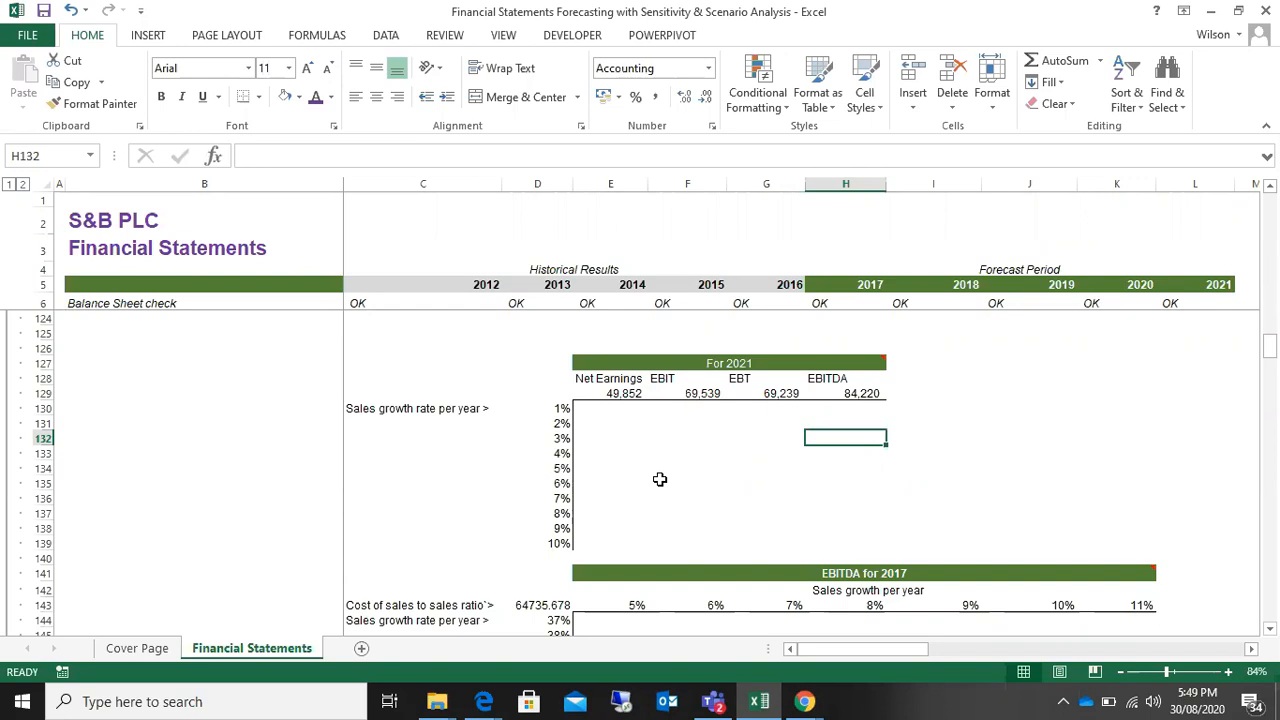
pyautogui.moveTo(563, 406); pyautogui.dragTo(552, 545)
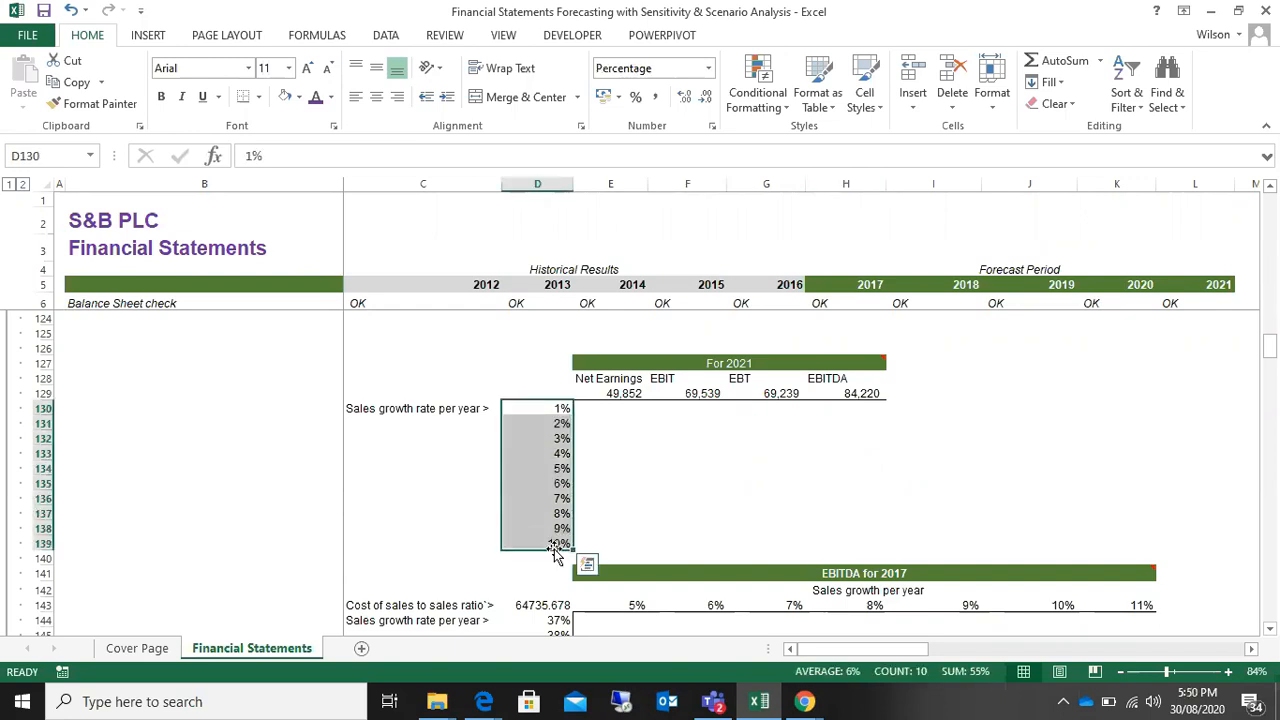
pyautogui.click(300, 97)
pyautogui.click(314, 169)
pyautogui.click(555, 438)
pyautogui.moveTo(551, 401); pyautogui.dragTo(530, 544)
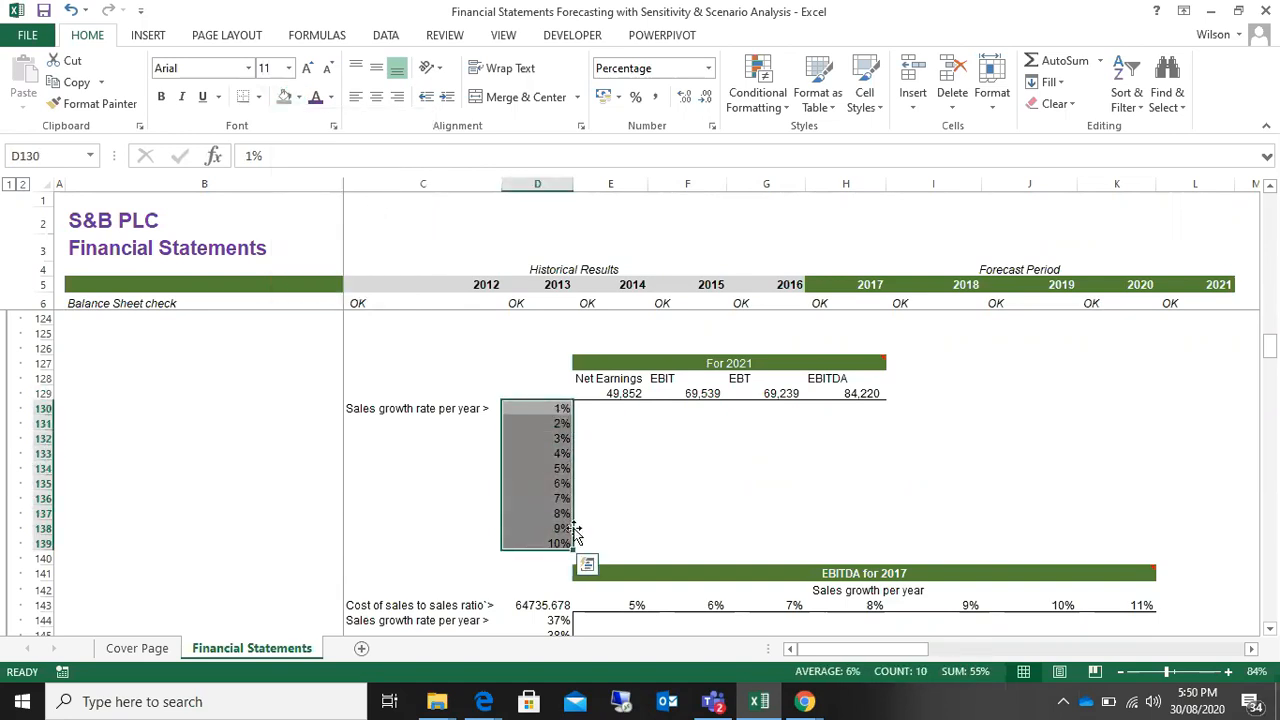
pyautogui.click(719, 439)
pyautogui.moveTo(514, 406); pyautogui.dragTo(516, 545)
# Step: Check the formulas behind Net Earnings, EBIT, EBT and EBITDA in row 129 of the For 2021 table
pyautogui.click(616, 395)
pyautogui.click(700, 392)
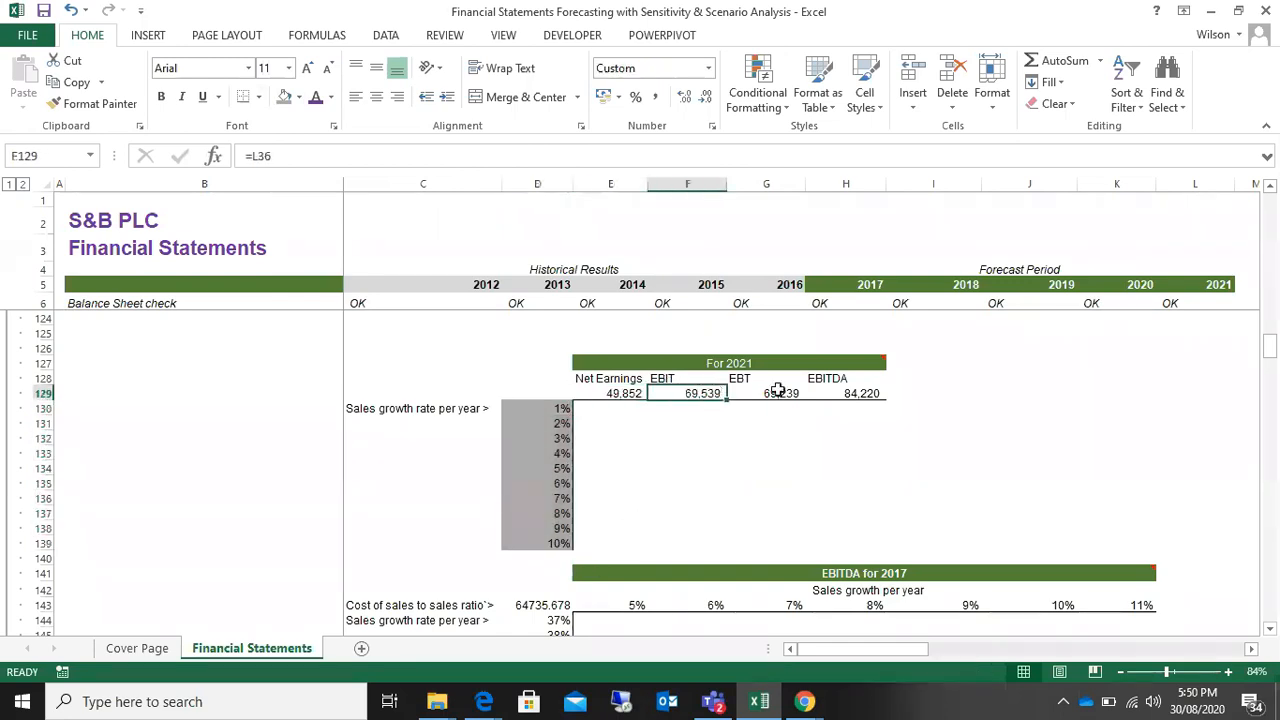
pyautogui.click(758, 398)
pyautogui.click(852, 396)
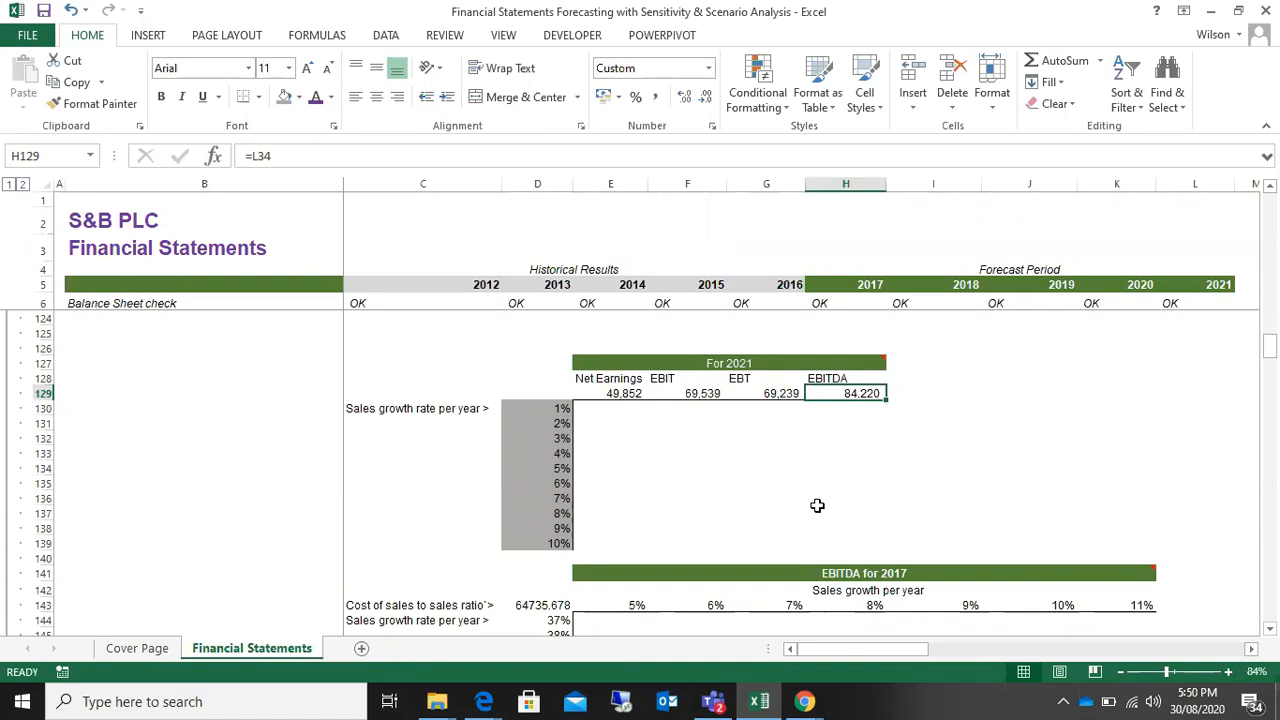
pyautogui.scroll(12, 817, 505)
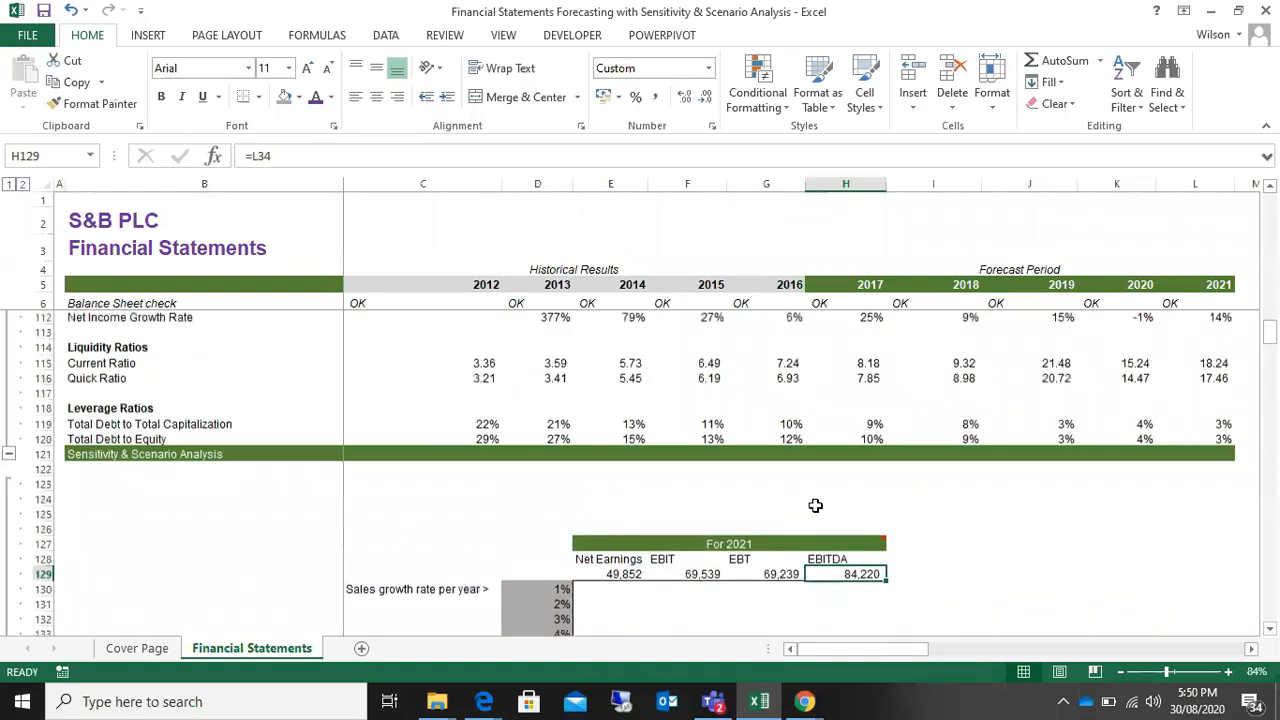
pyautogui.scroll(-10, 815, 505)
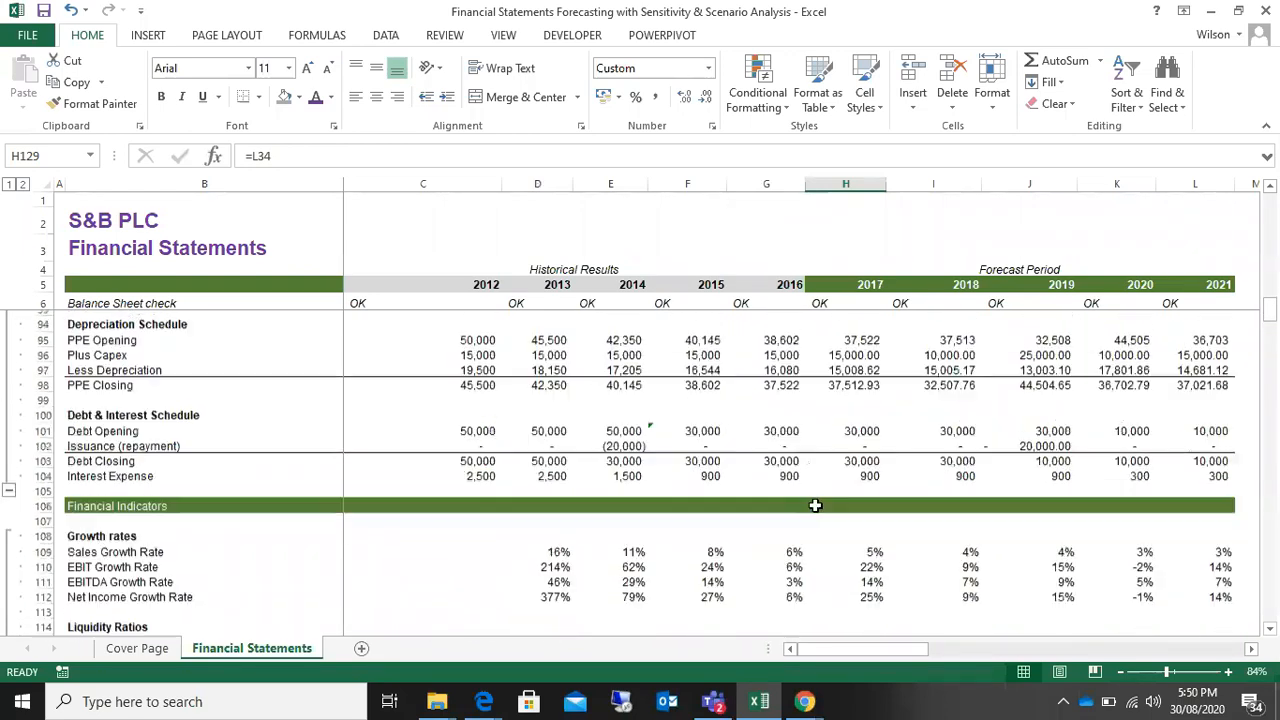
pyautogui.scroll(-1, 815, 505)
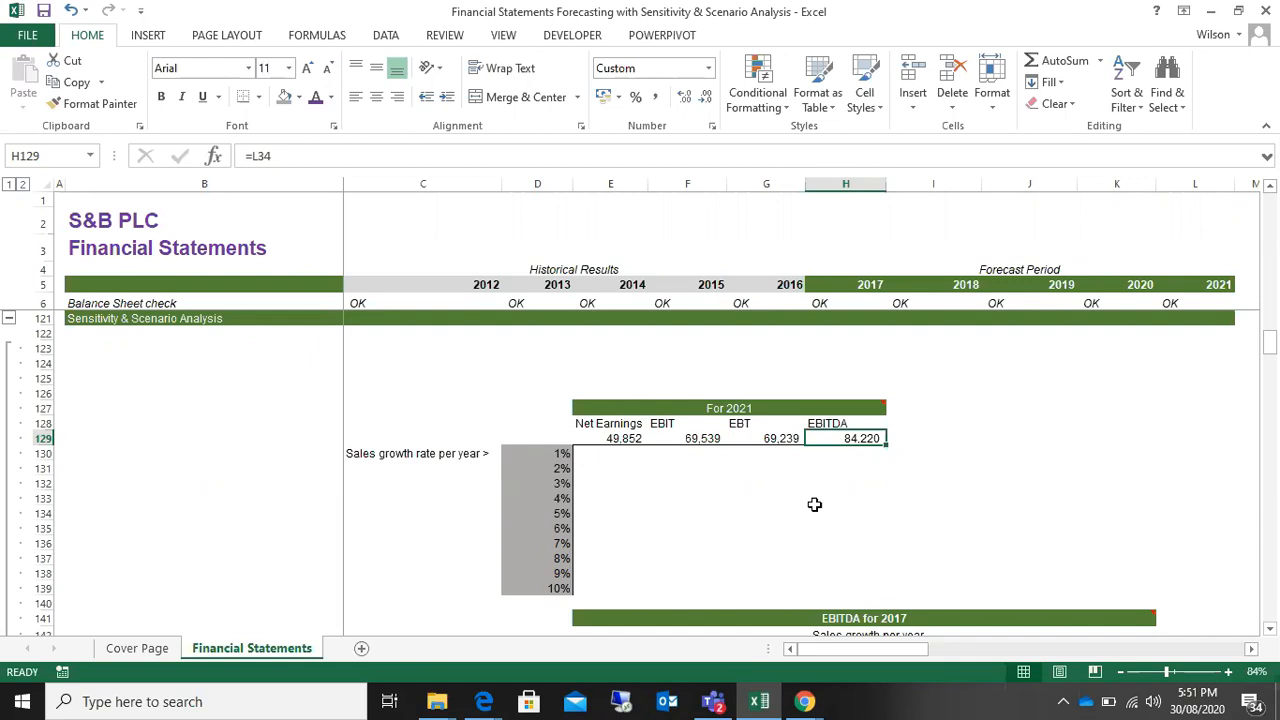
# Step: Clear the Net Earnings, EBIT, EBT and EBITDA values in E129:H129 of the For 2021 table
pyautogui.moveTo(620, 437); pyautogui.dragTo(877, 440)
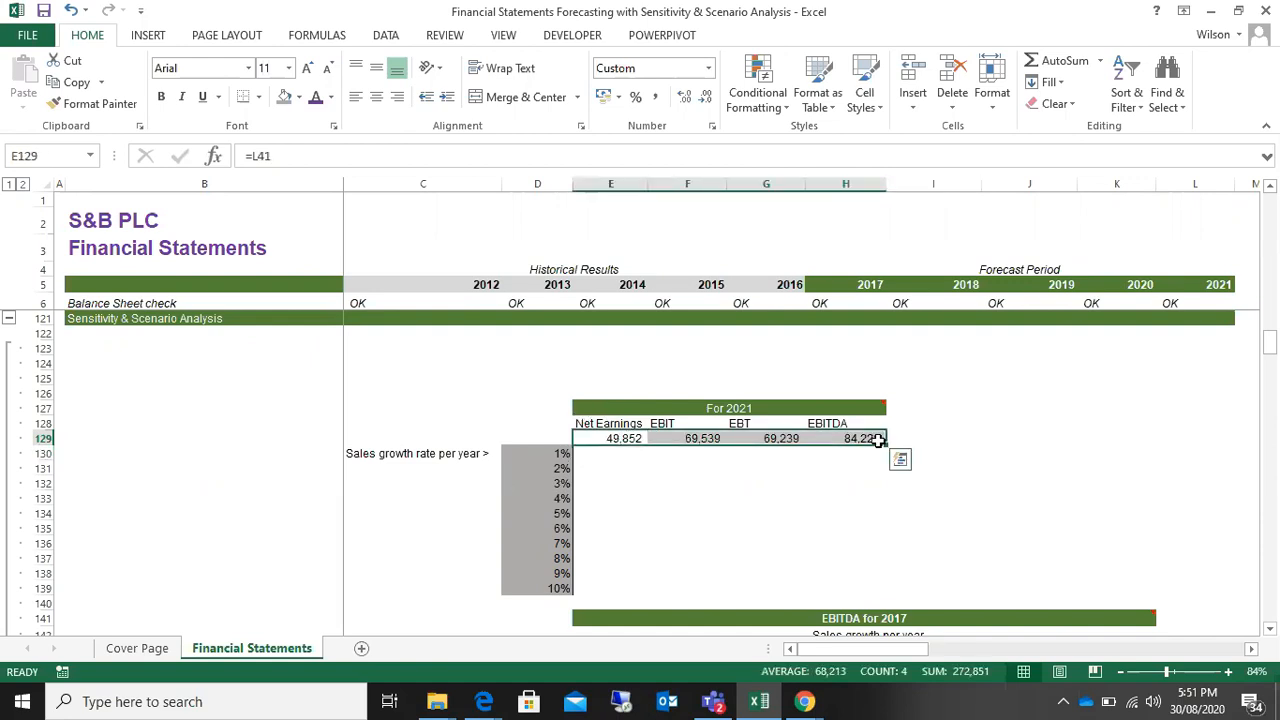
pyautogui.press('Delete')
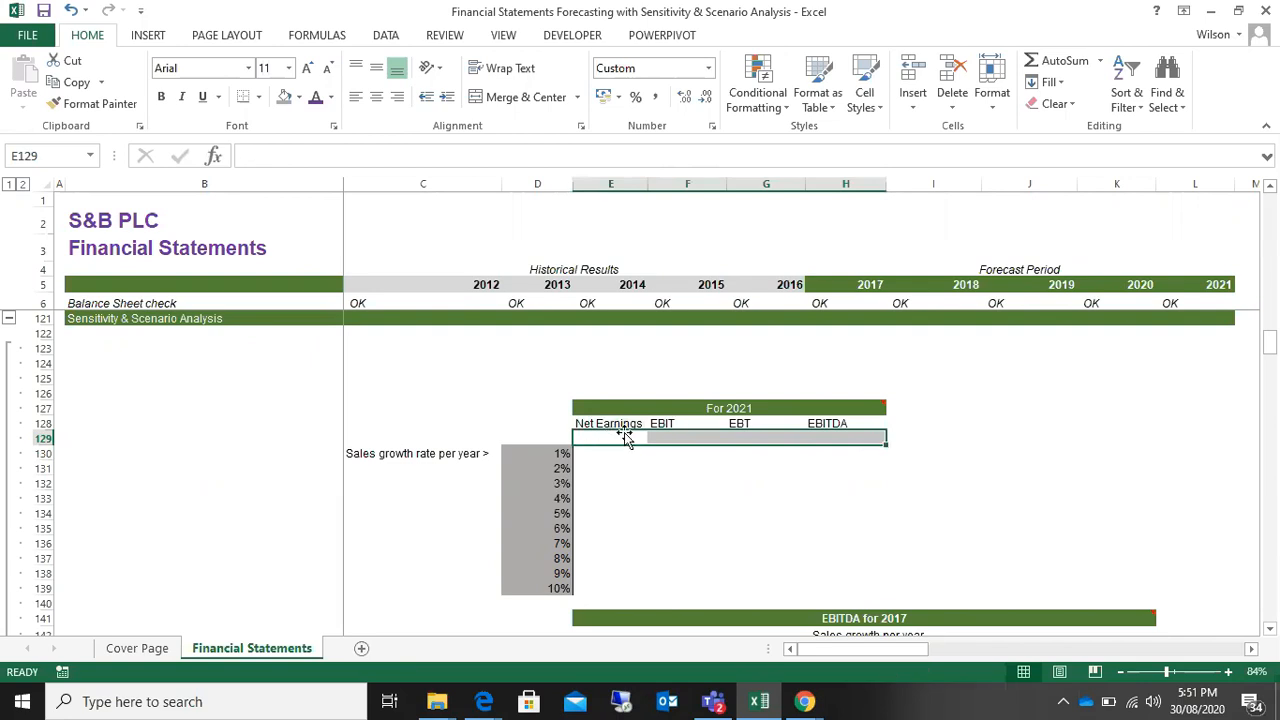
# Step: Link the For 2021 table's Net Earnings cell E129 to the income statement's 2021 net earnings with =L41
pyautogui.click(622, 437)
pyautogui.moveTo(754, 408)
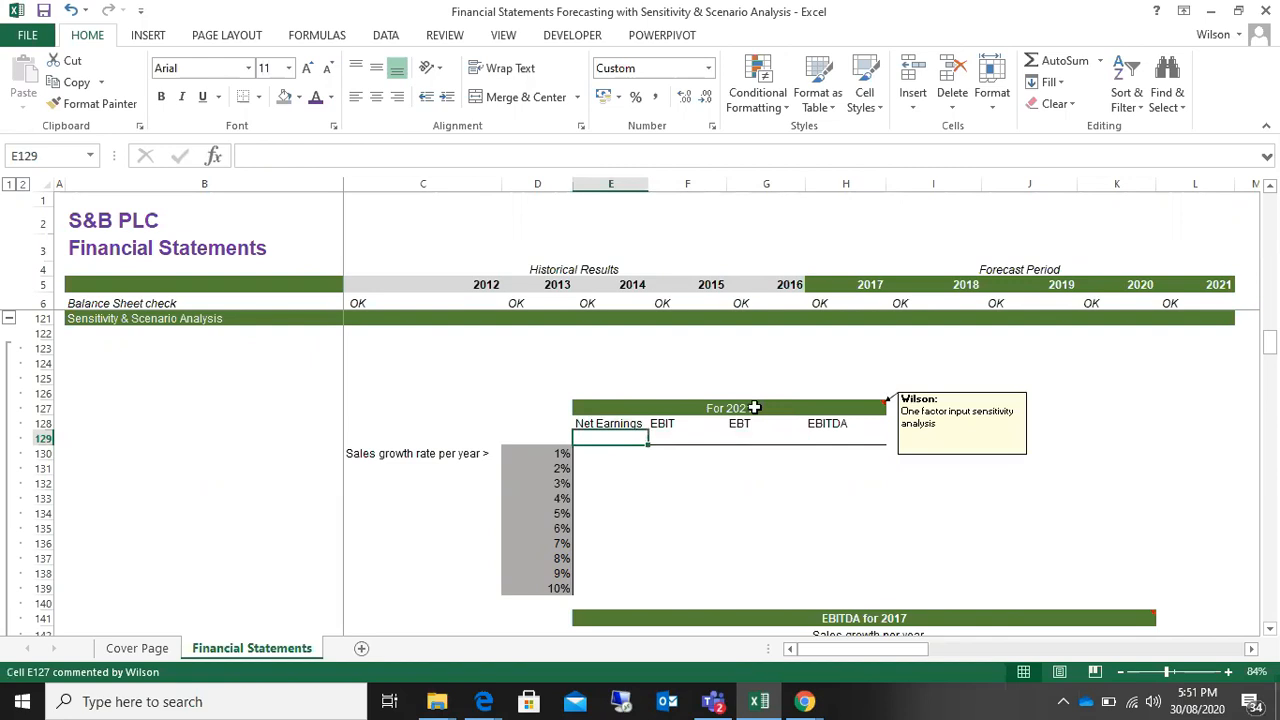
pyautogui.scroll(4, 820, 495)
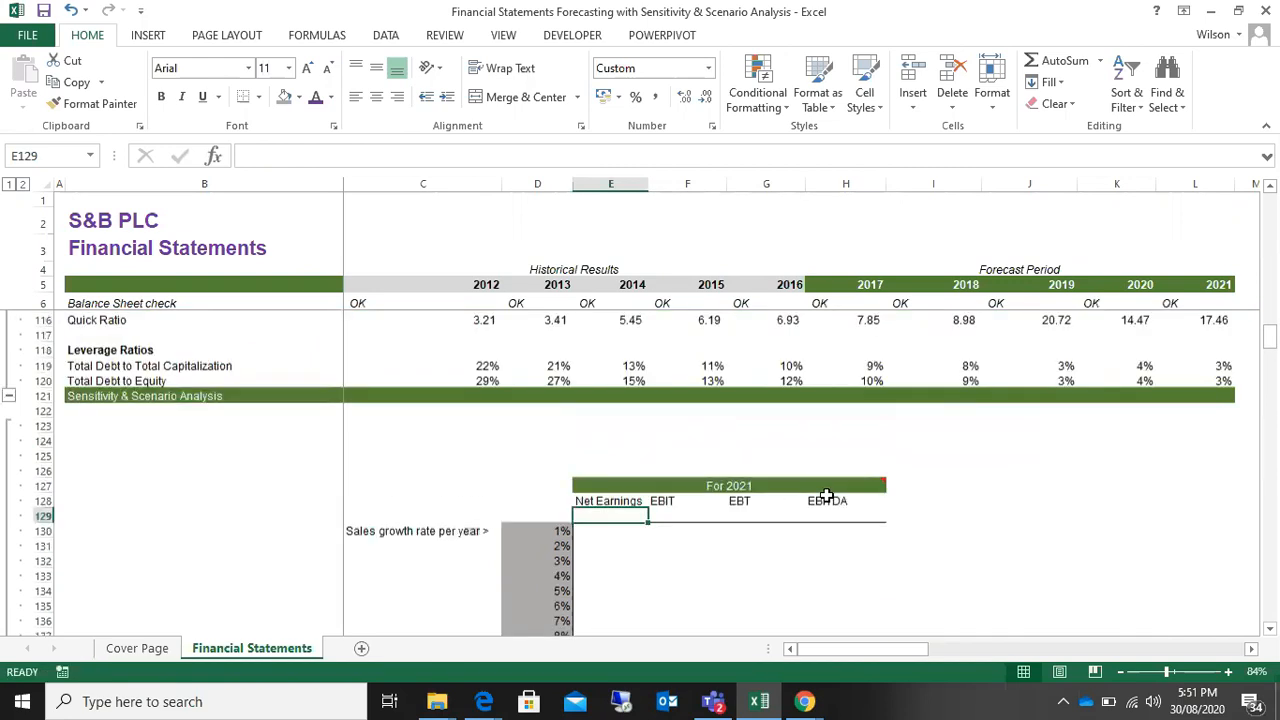
pyautogui.scroll(11, 820, 495)
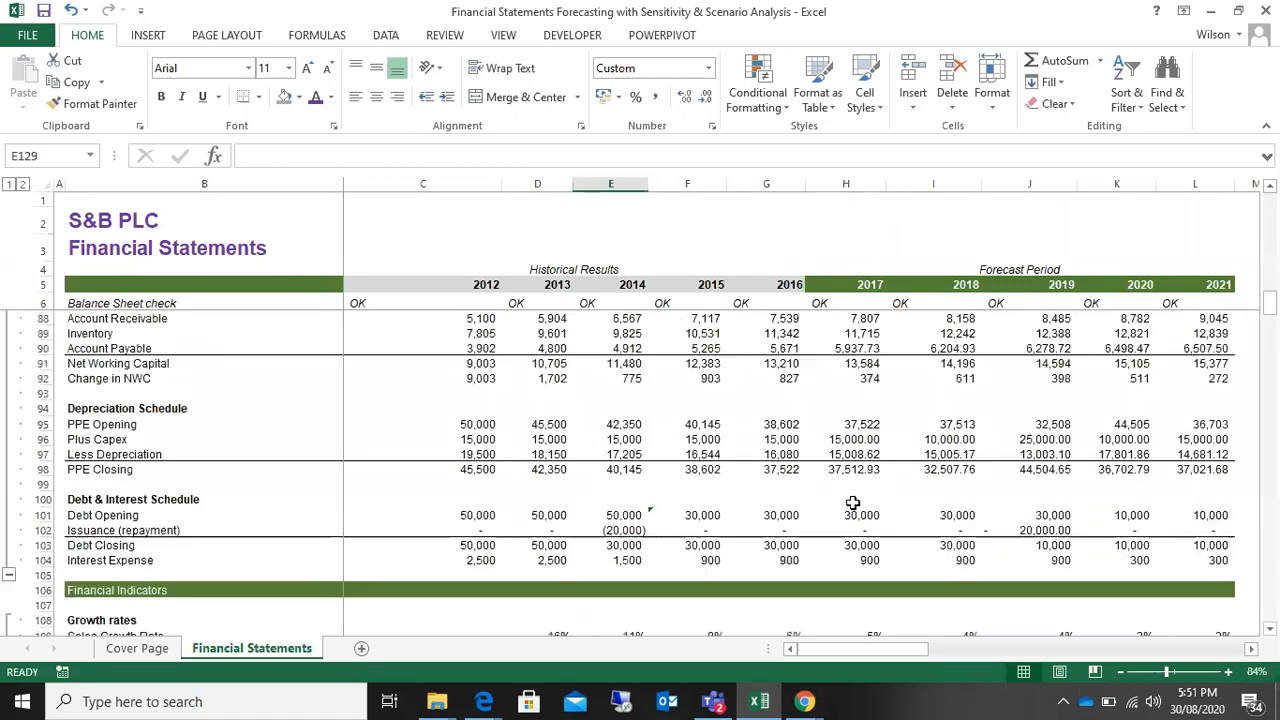
pyautogui.scroll(3, 911, 492)
pyautogui.scroll(-20, 988, 434)
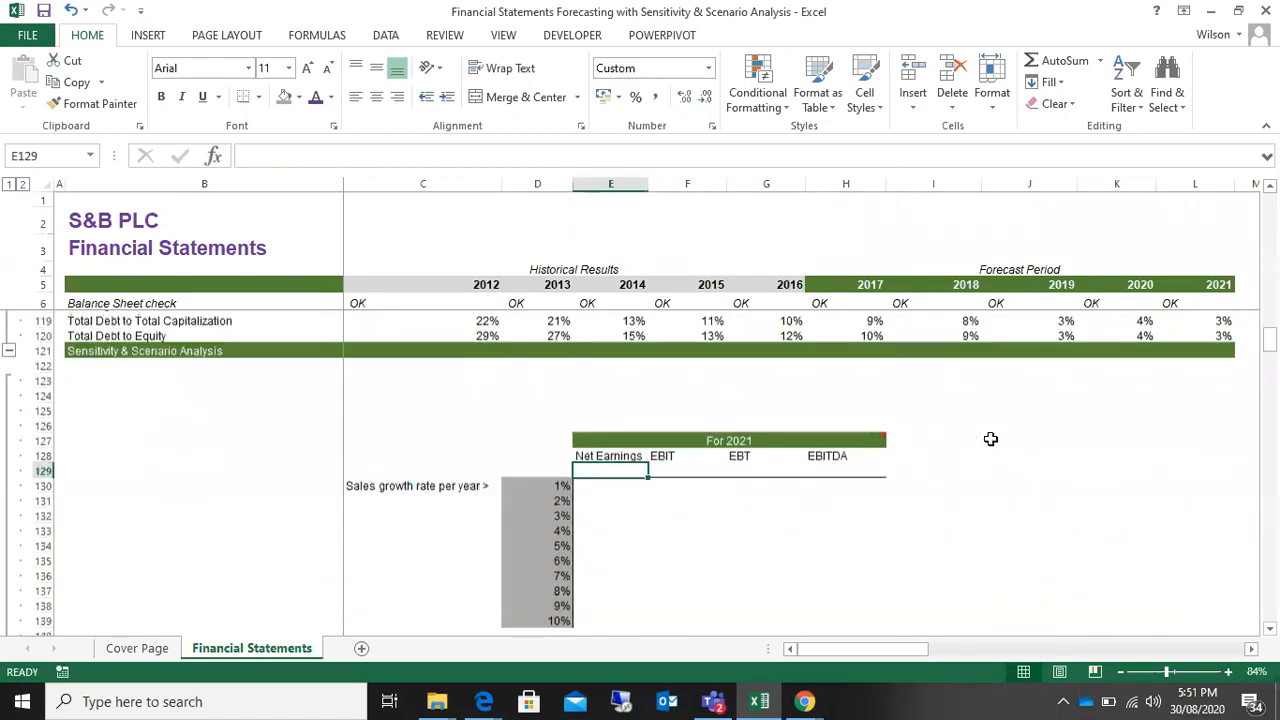
pyautogui.write('=')
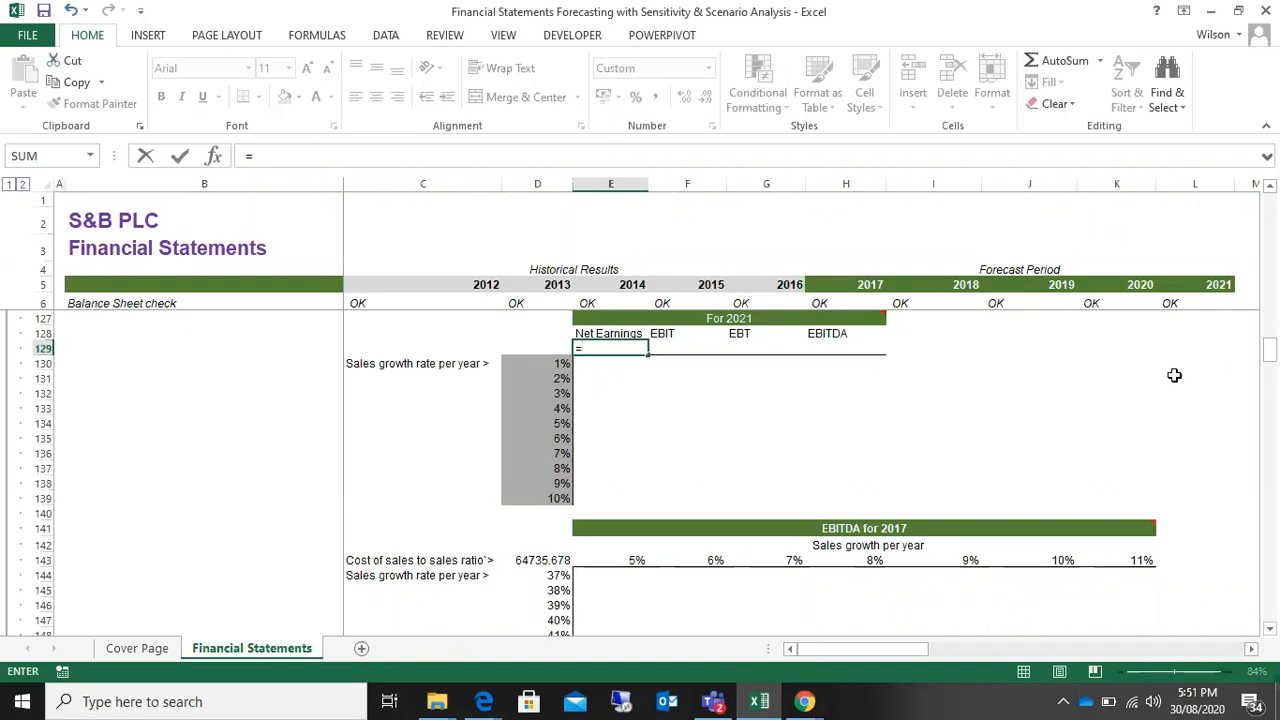
pyautogui.scroll(2, 1026, 403)
pyautogui.scroll(20, 1026, 403)
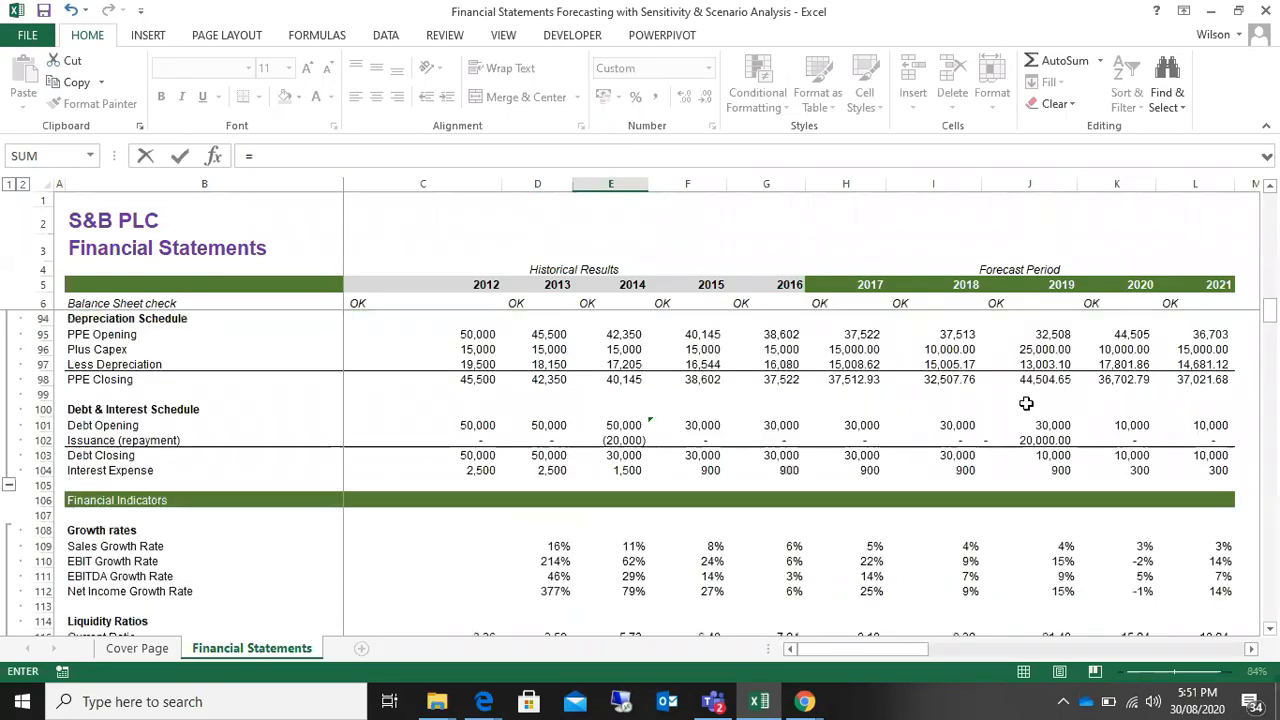
pyautogui.scroll(9, 1026, 403)
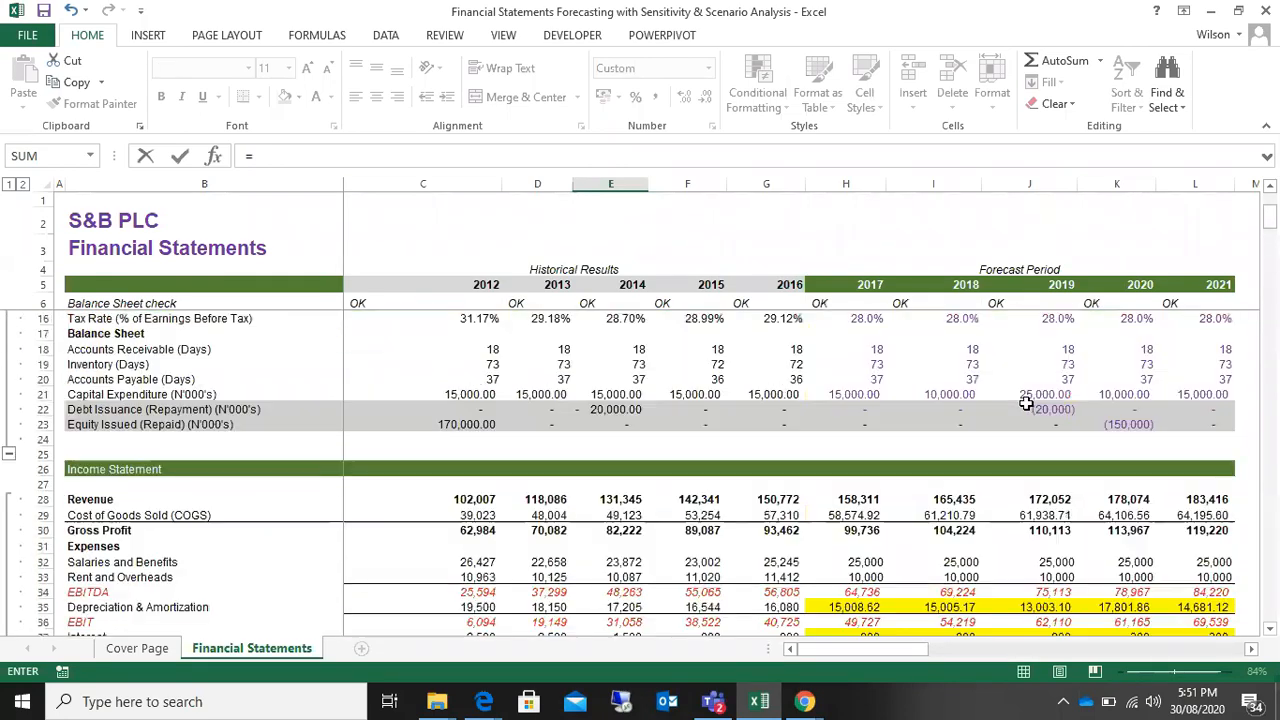
pyautogui.scroll(-6, 1035, 400)
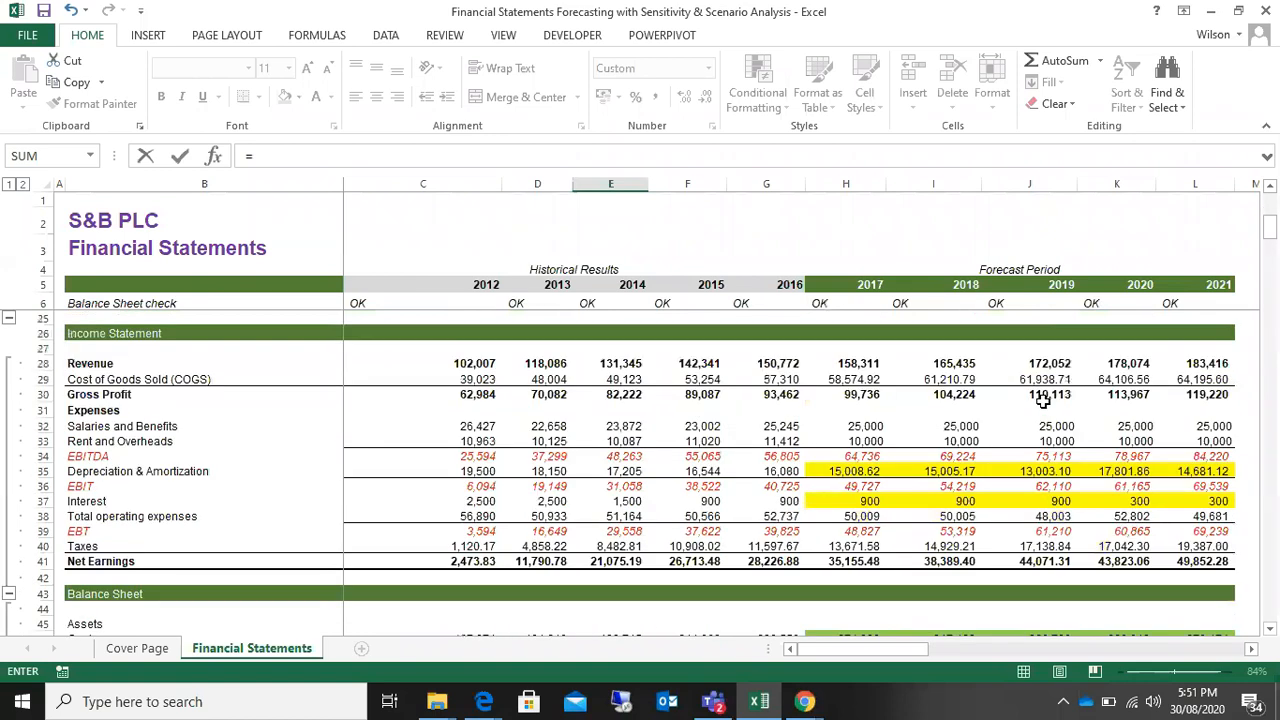
pyautogui.scroll(-1, 1043, 400)
pyautogui.click(1210, 516)
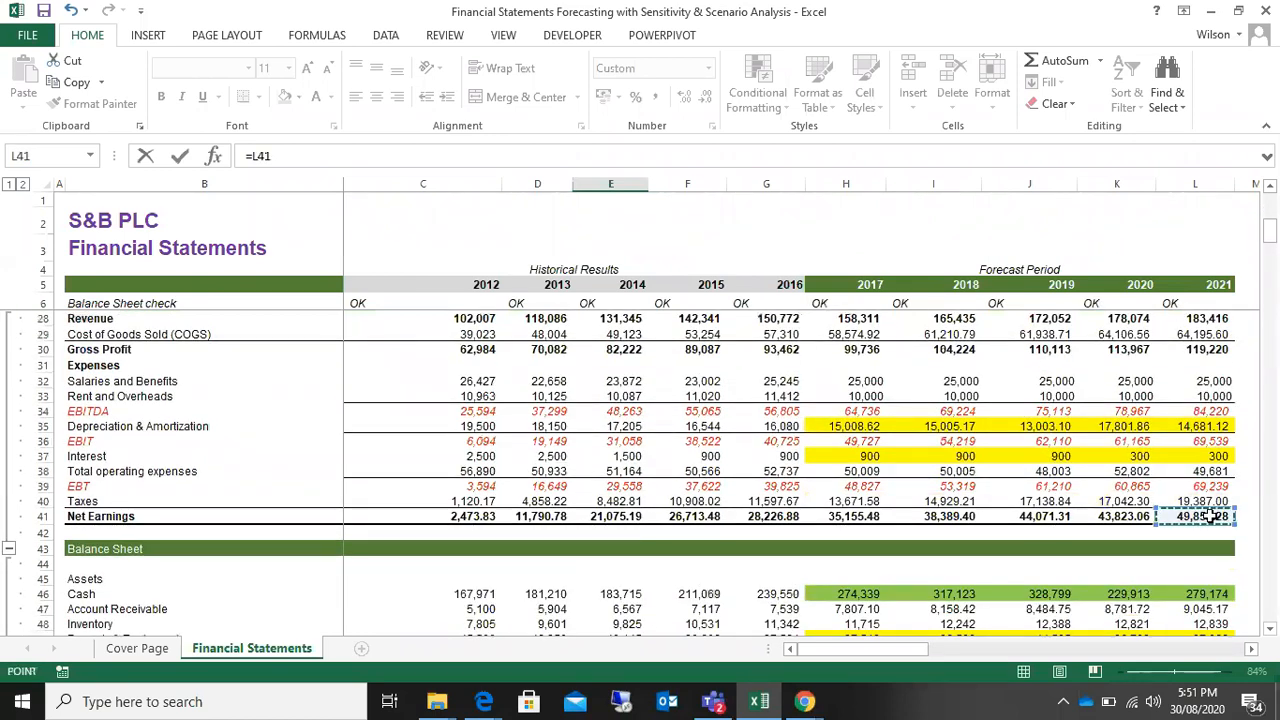
pyautogui.scroll(-3, 1210, 516)
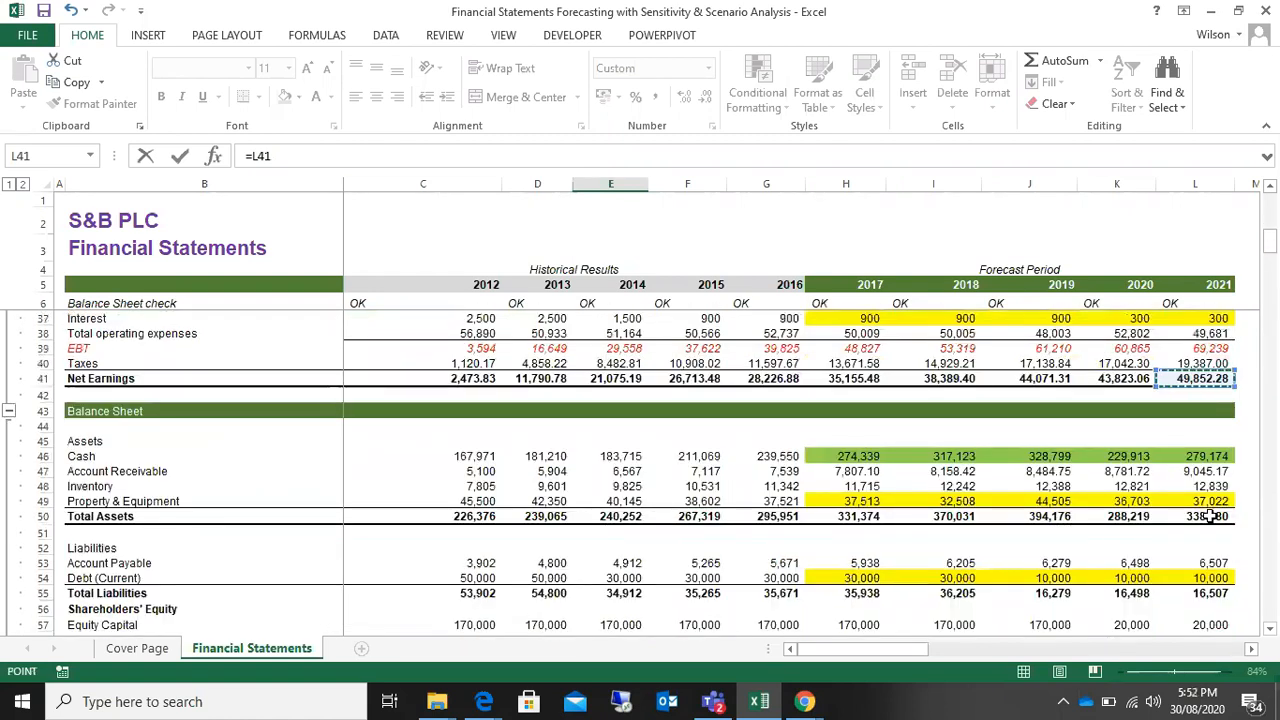
pyautogui.press('Return')
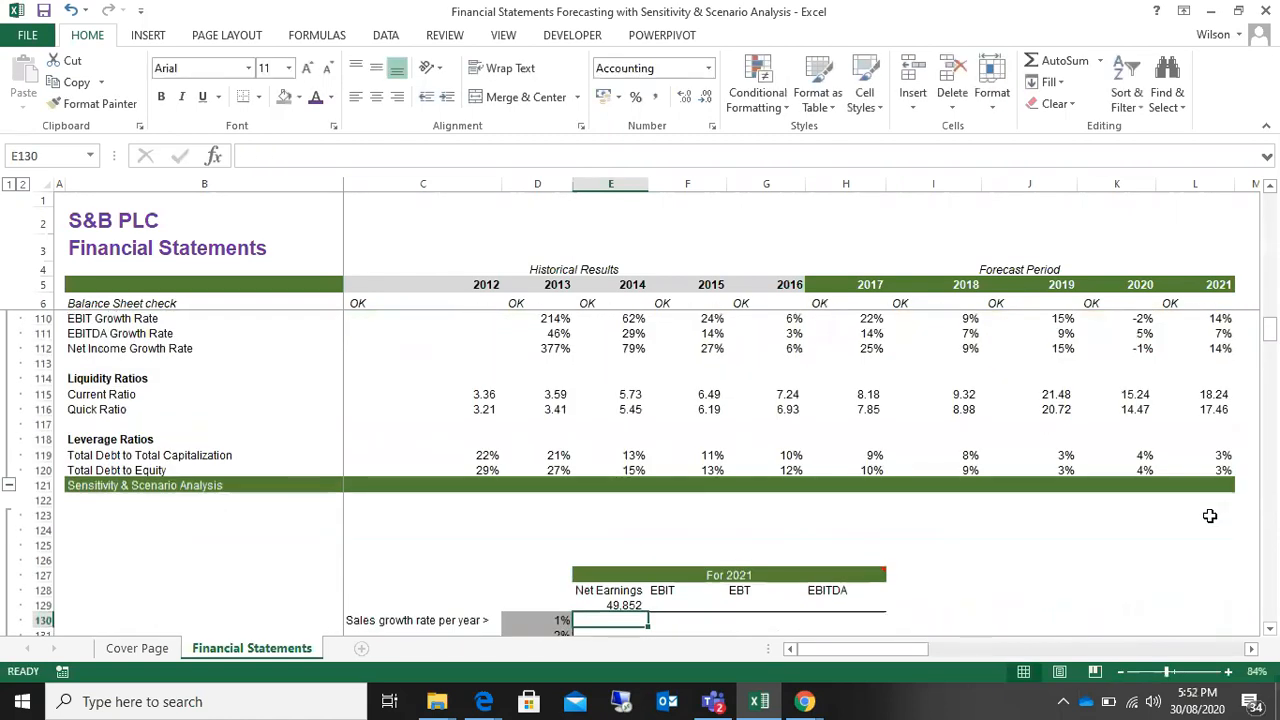
# Step: Link the For 2021 table's EBIT cell F129 to the income statement's 2021 EBIT with =L36
pyautogui.click(664, 603)
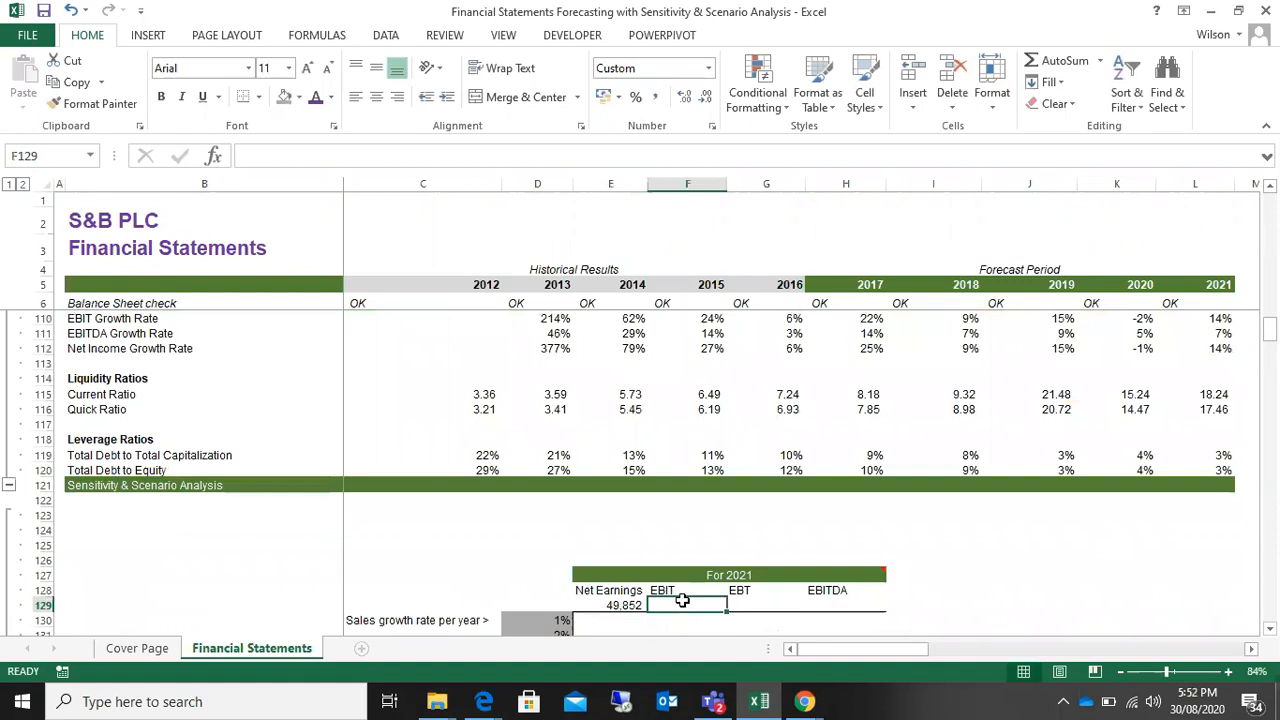
pyautogui.write('=')
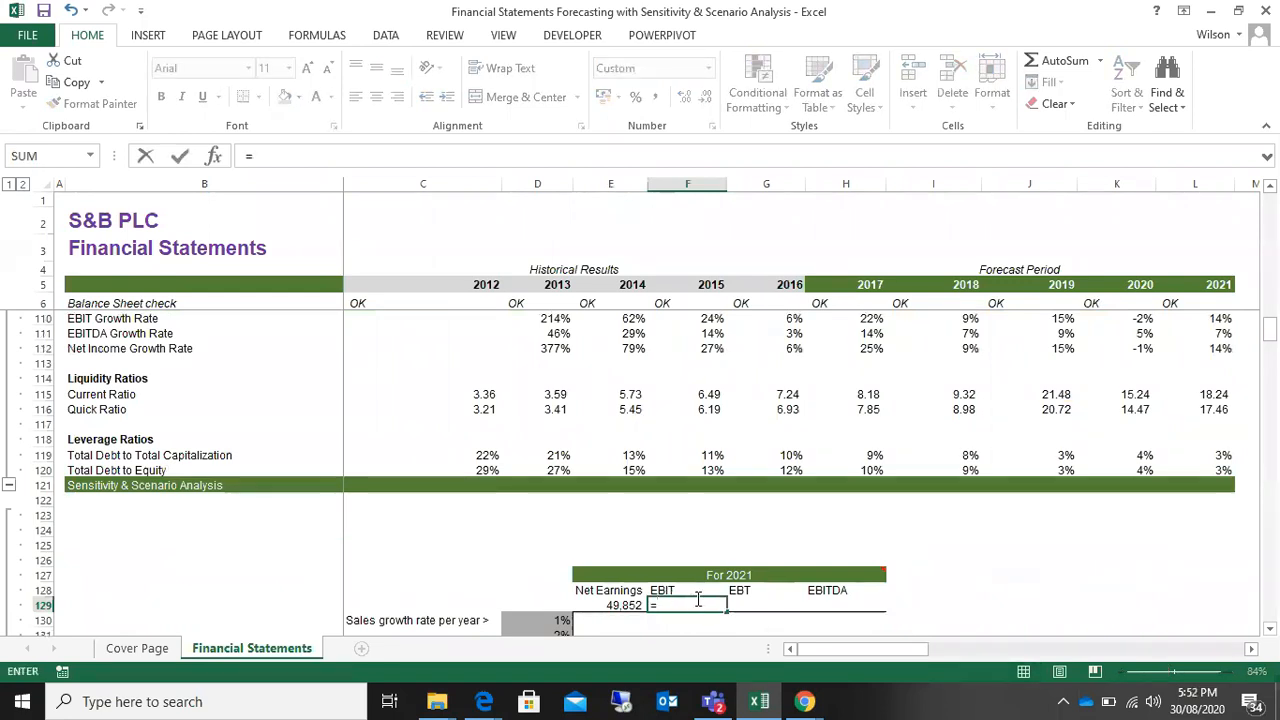
pyautogui.scroll(20, 698, 598)
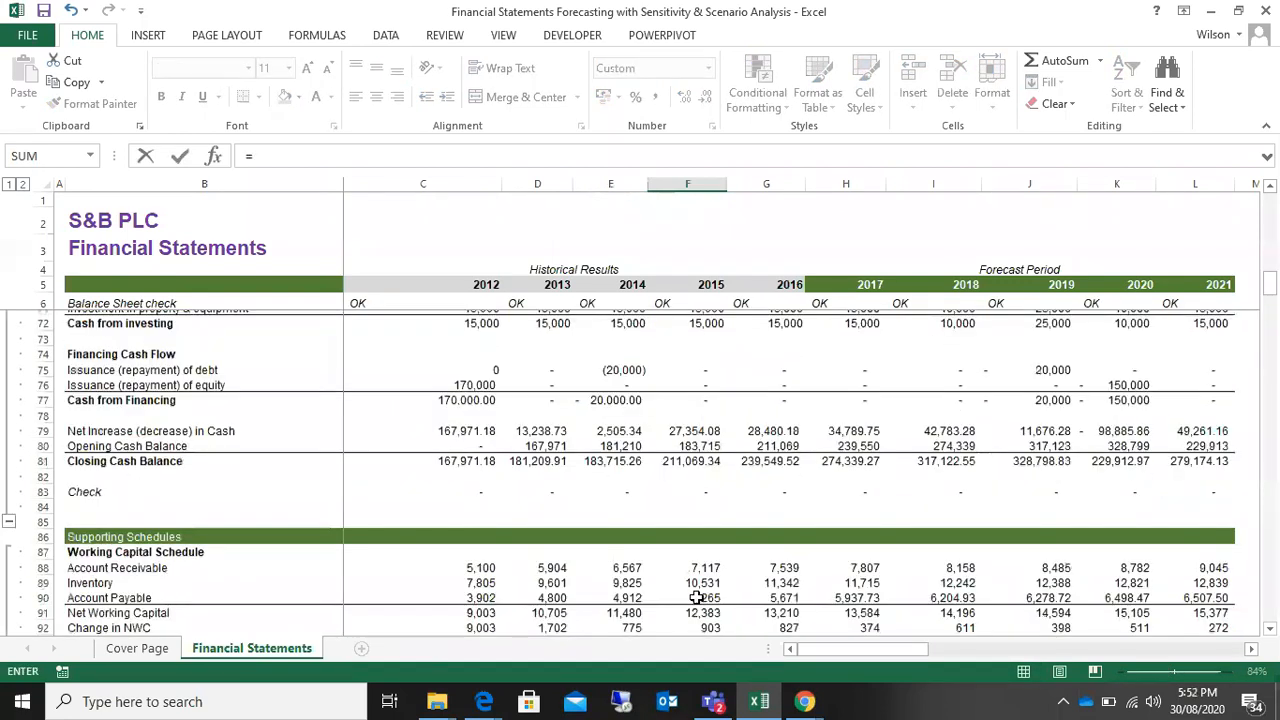
pyautogui.scroll(6, 698, 598)
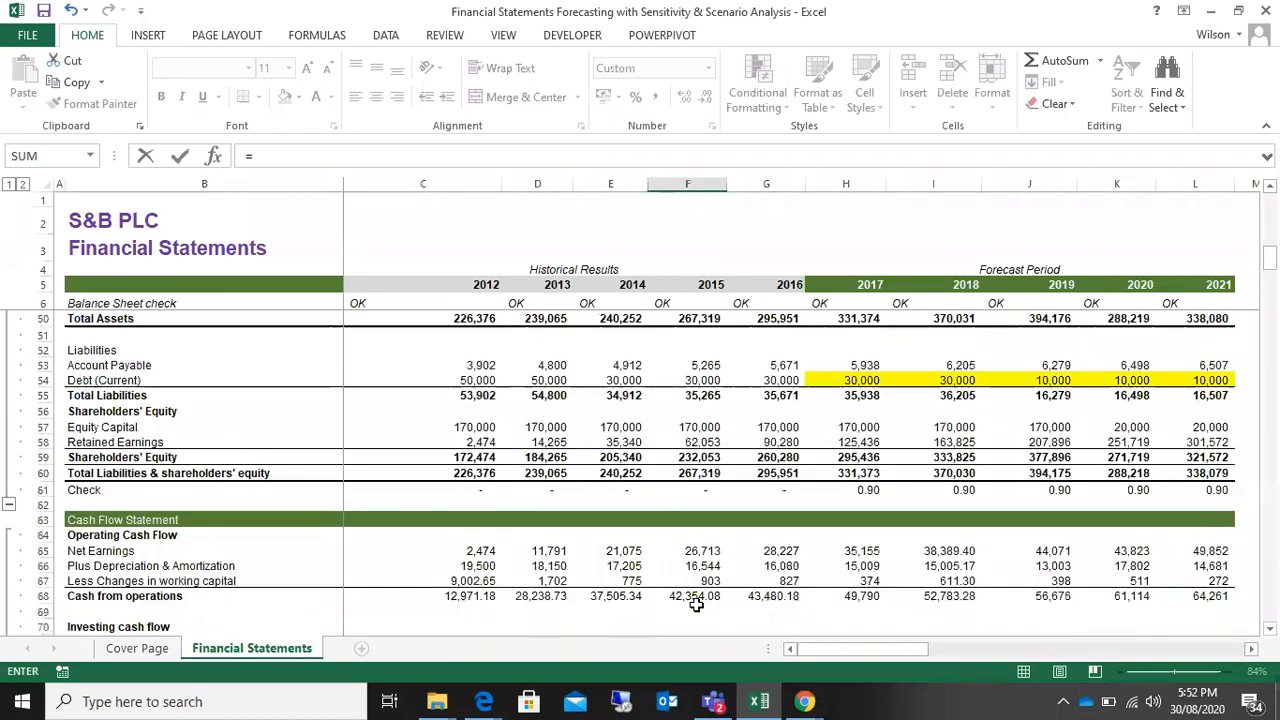
pyautogui.scroll(4, 698, 606)
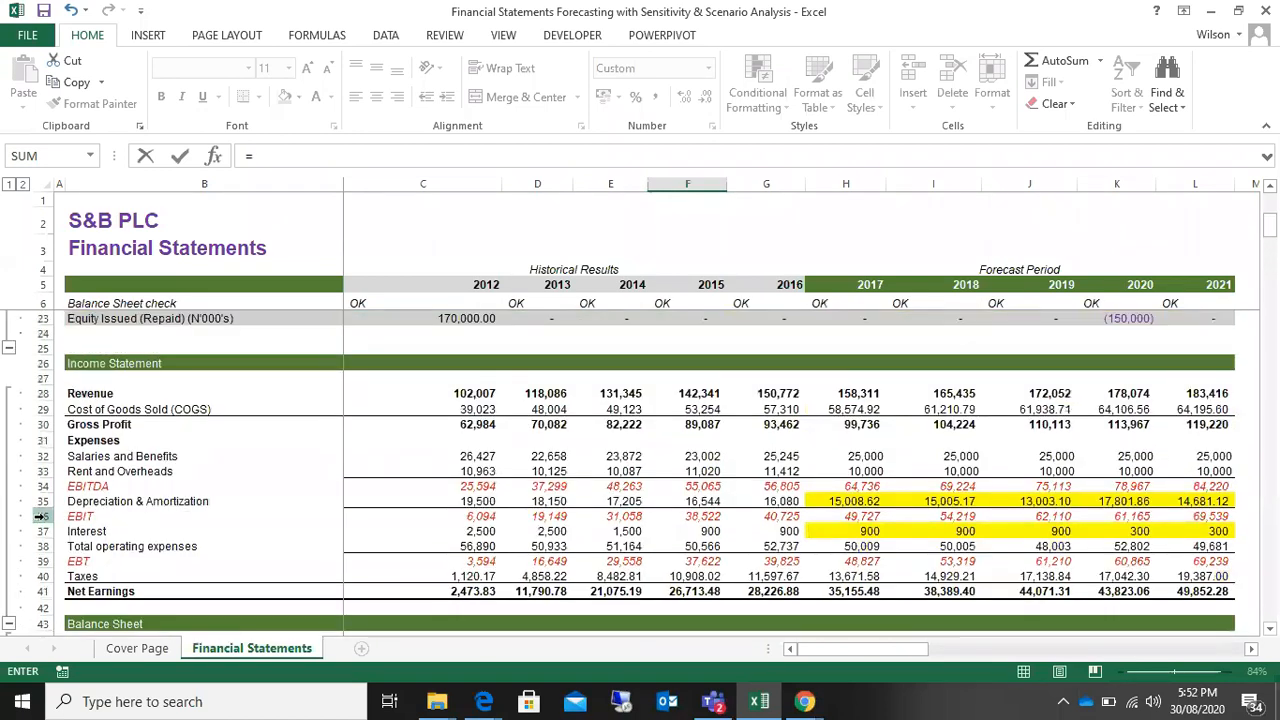
pyautogui.click(42, 516)
pyautogui.click(1207, 515)
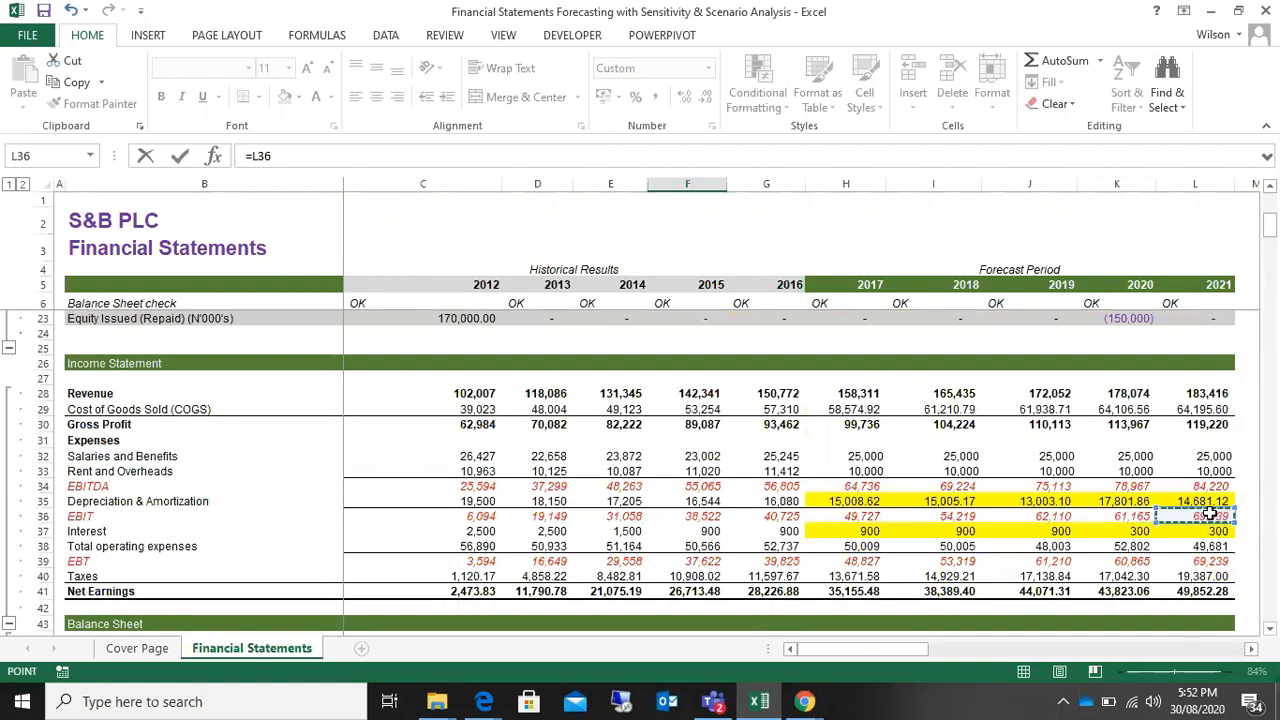
pyautogui.press('Return')
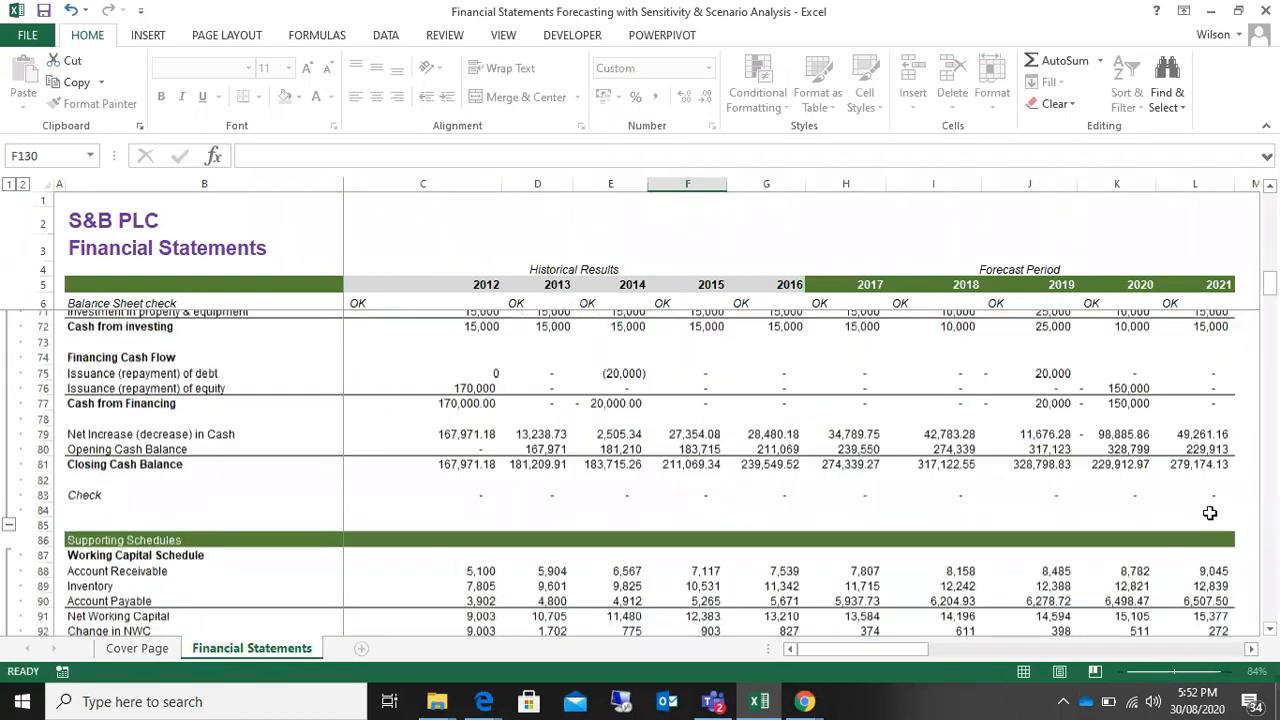
# Step: Link the For 2021 table's EBT cell G129 to the income statement's 2021 EBT with =L39
pyautogui.click(750, 604)
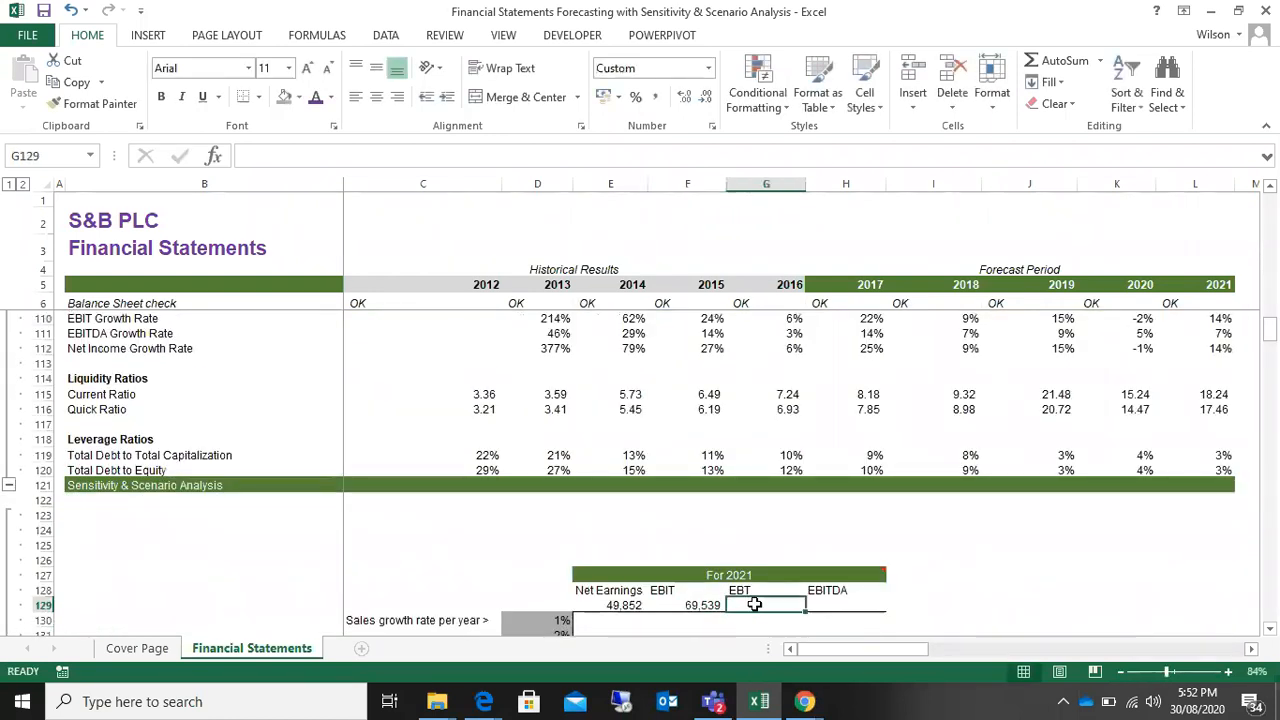
pyautogui.write('=')
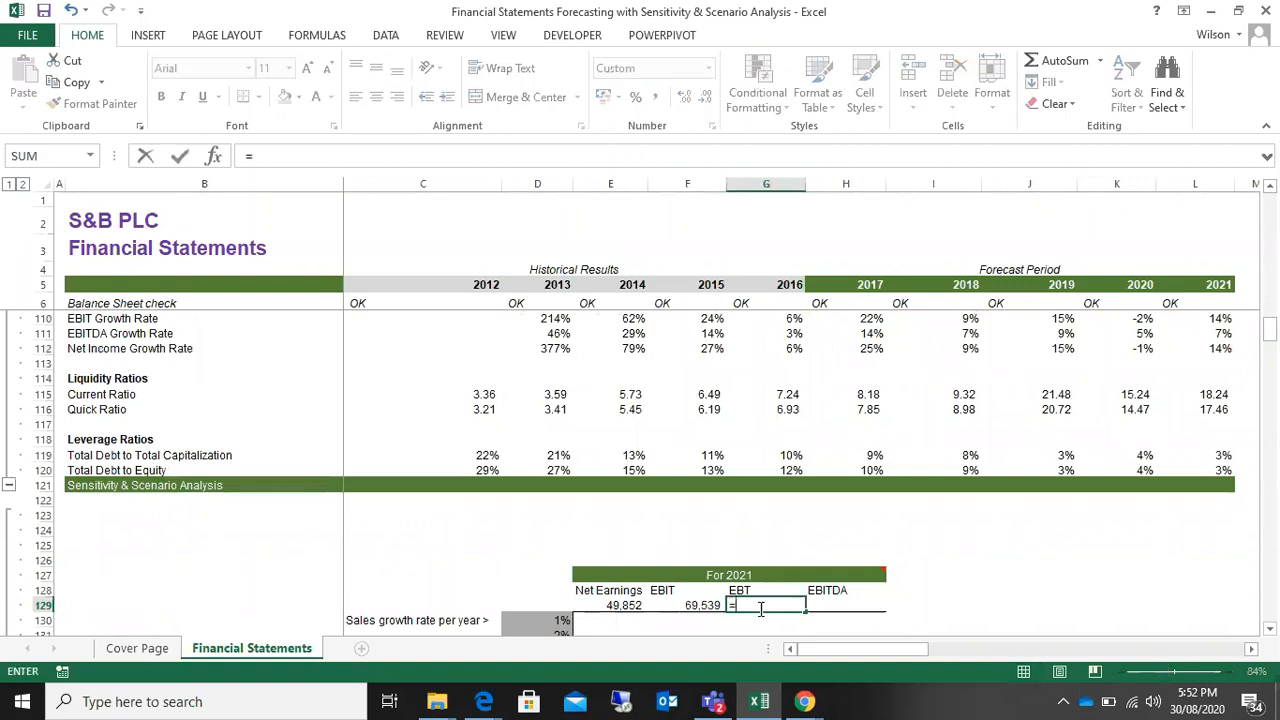
pyautogui.scroll(5, 759, 609)
pyautogui.scroll(18, 759, 609)
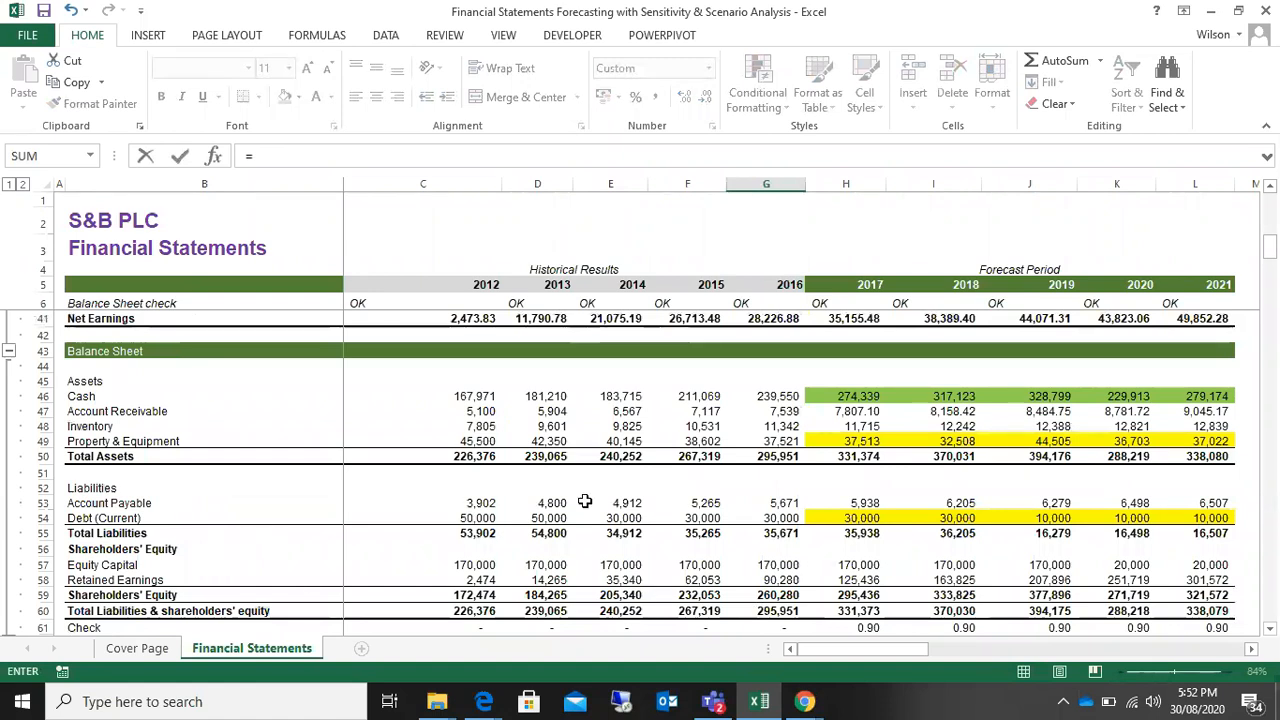
pyautogui.scroll(-2, 586, 500)
pyautogui.scroll(4, 586, 500)
pyautogui.scroll(4, 586, 500)
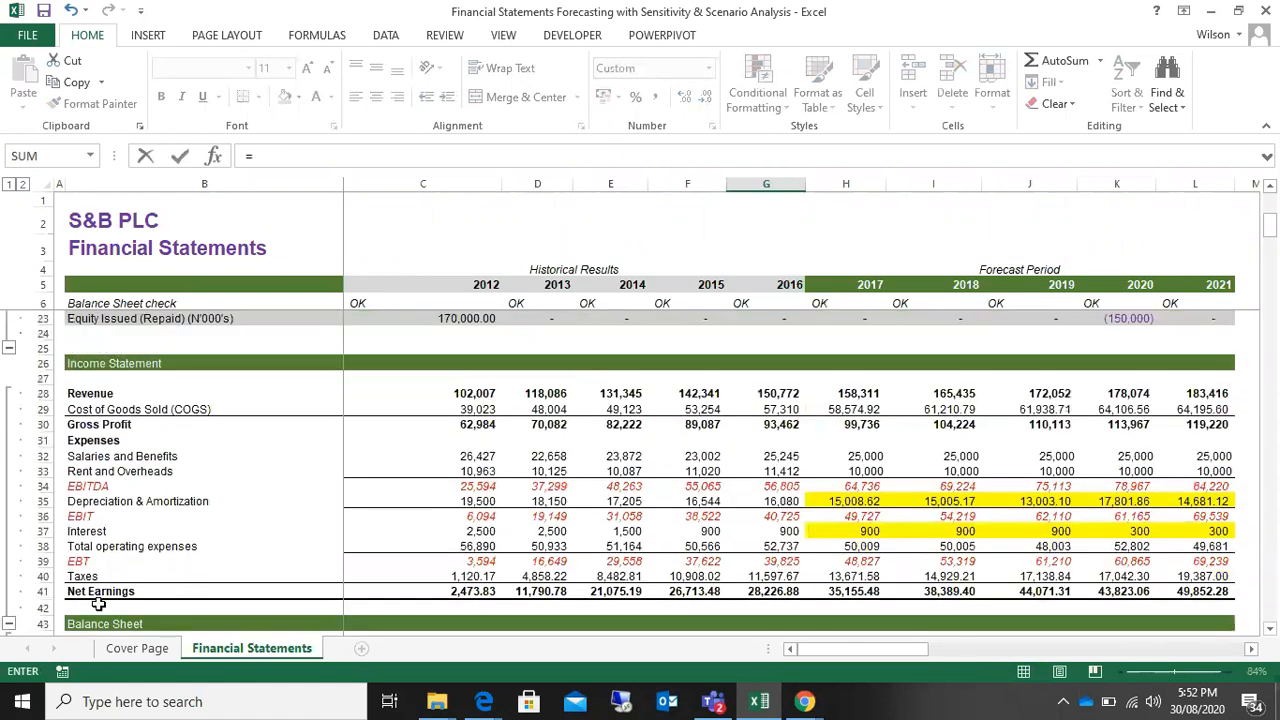
pyautogui.click(1213, 563)
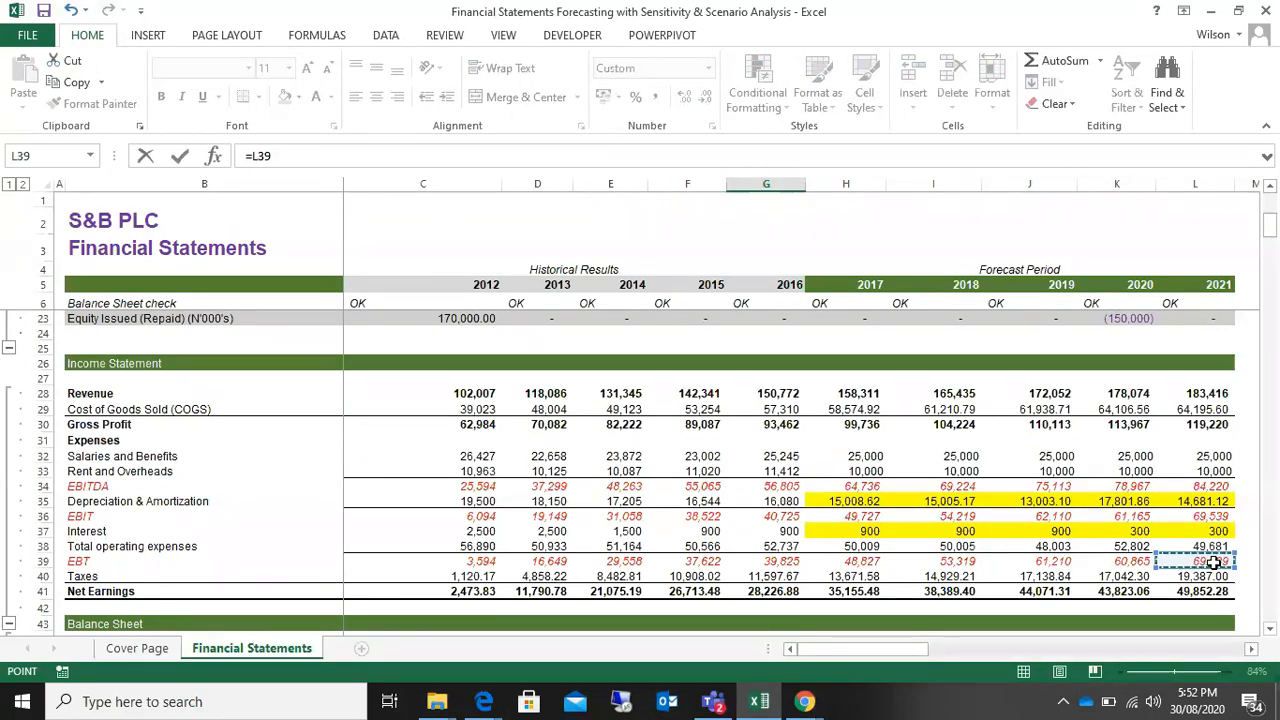
pyautogui.press('Return')
# Step: Link the For 2021 table's EBITDA cell H129 to the income statement's 2021 EBITDA with =L34
pyautogui.click(847, 604)
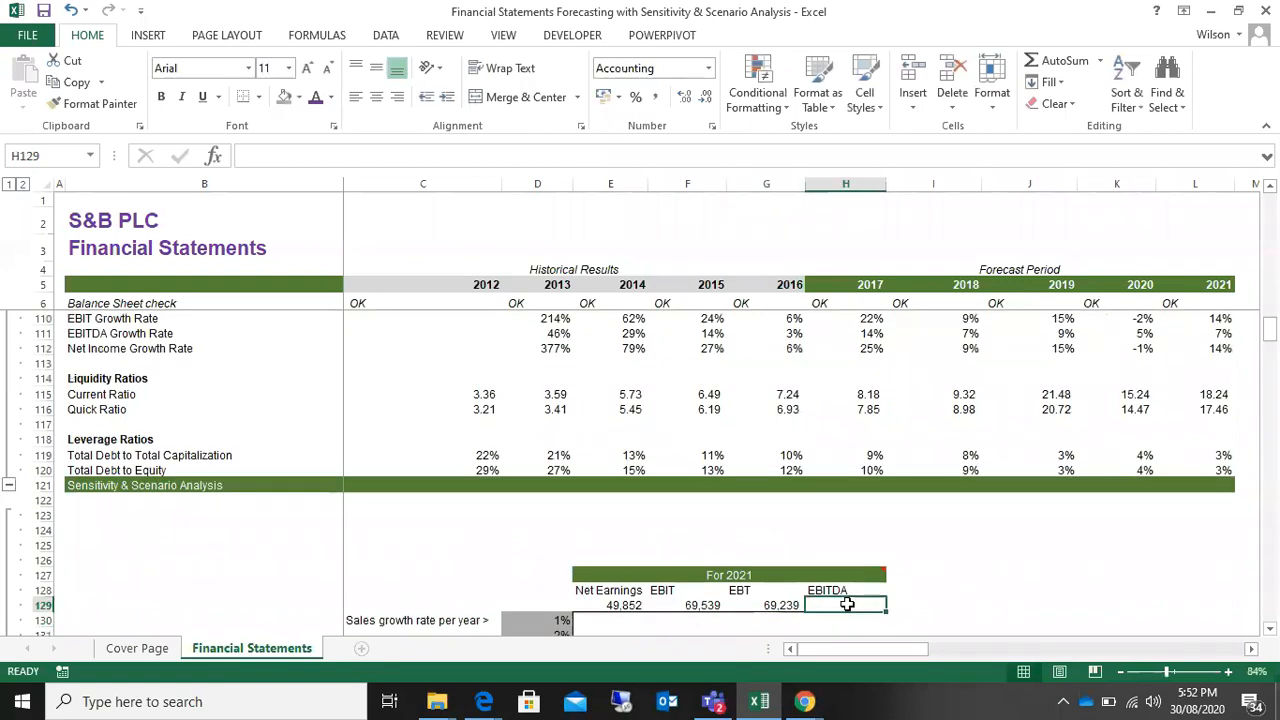
pyautogui.write('=')
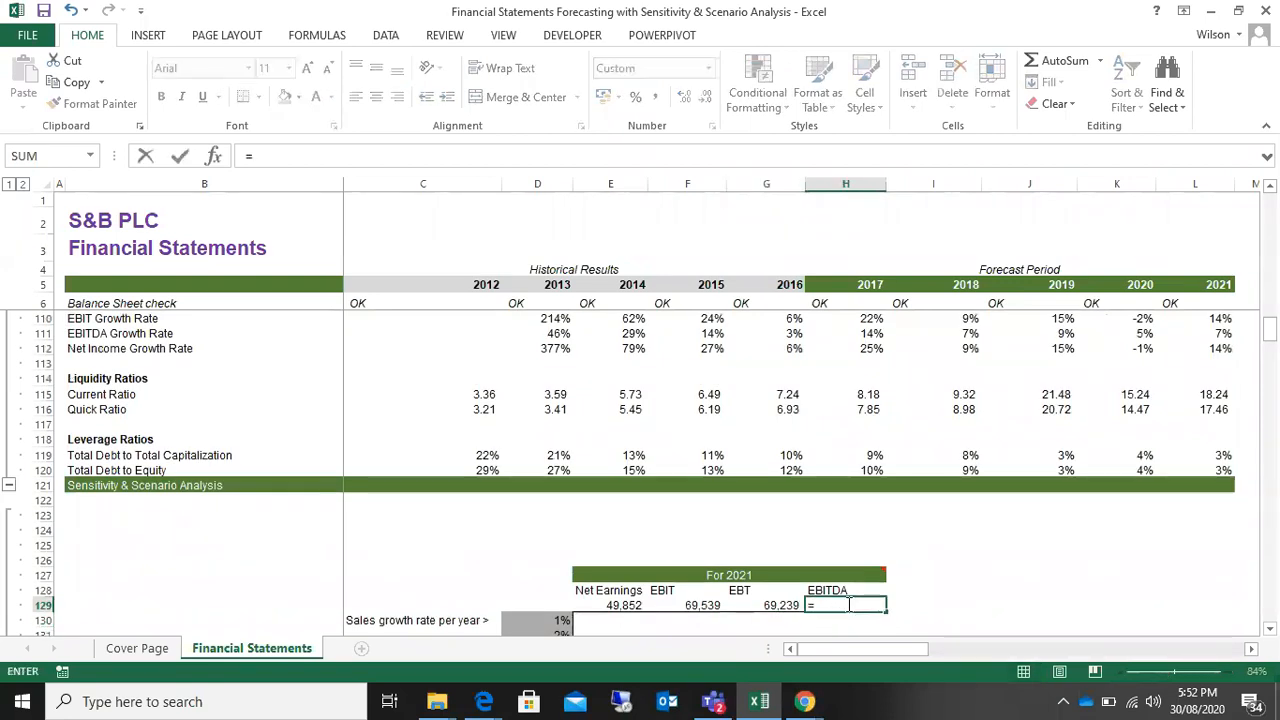
pyautogui.scroll(10, 990, 553)
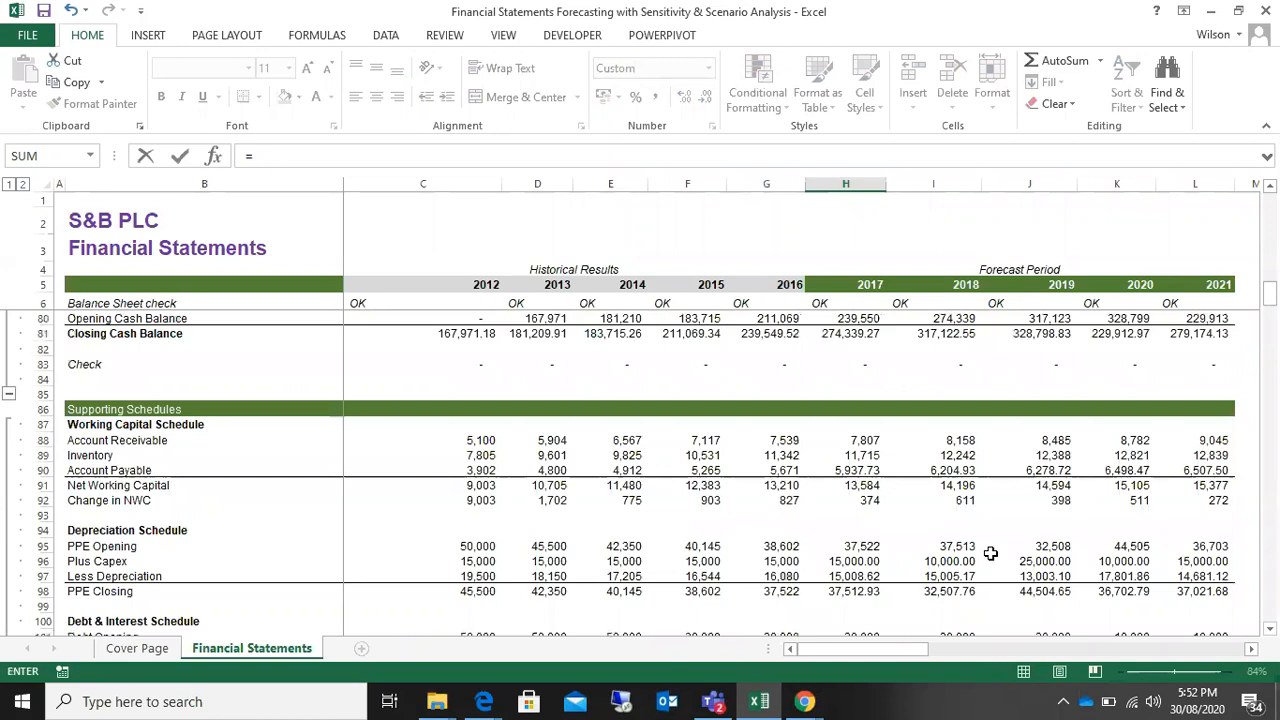
pyautogui.scroll(18, 990, 553)
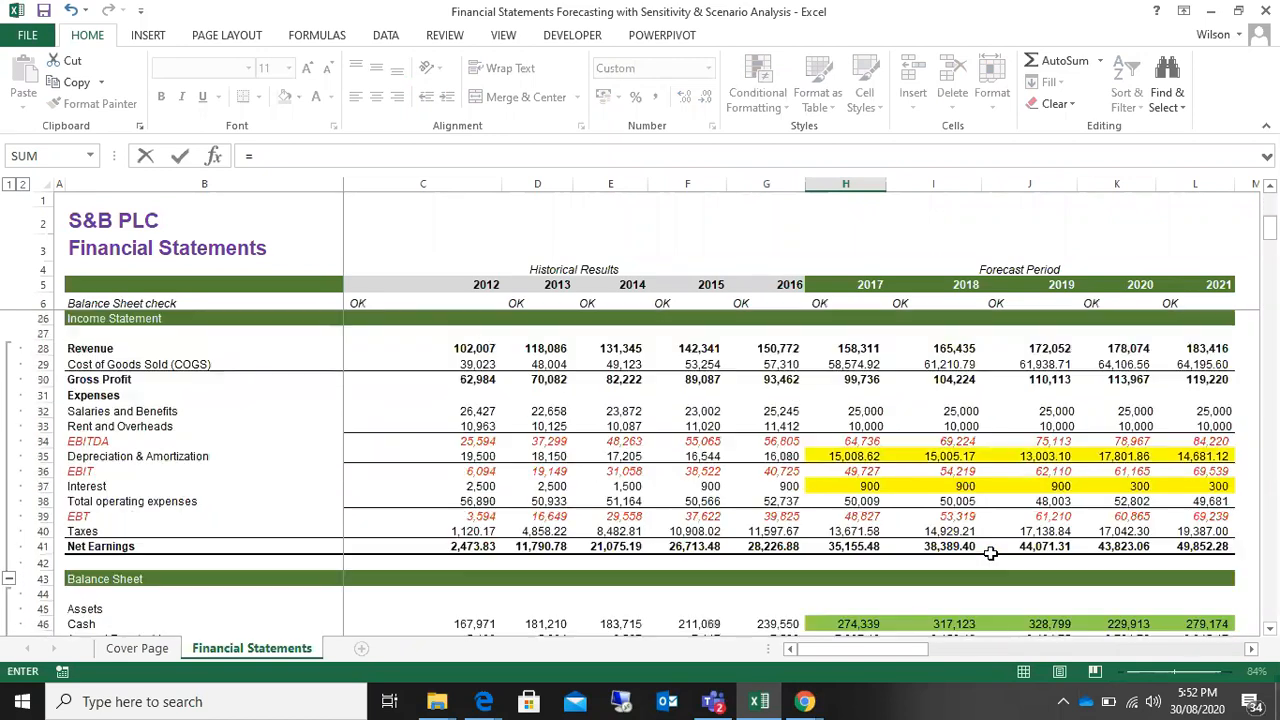
pyautogui.click(1210, 441)
pyautogui.press('Return')
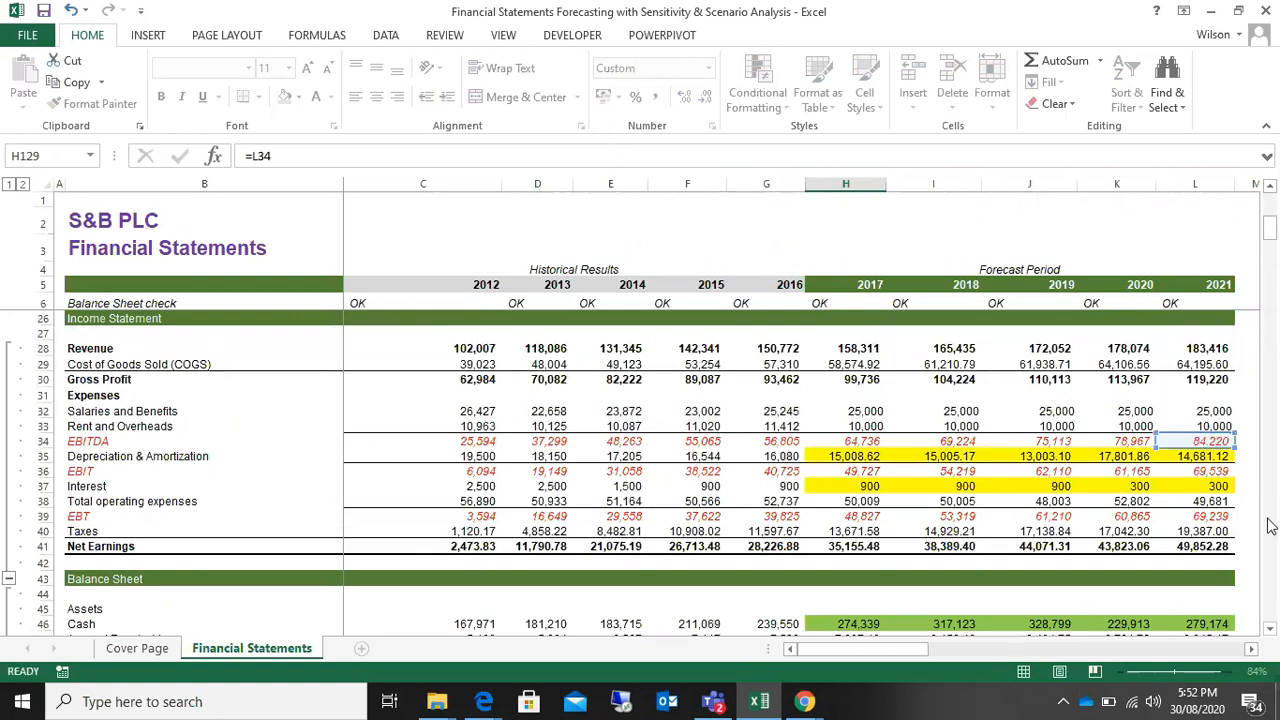
# Step: Highlight the For 2021 table's sales growth rate label in C130 and its 1% to 10% rates in D130:D139
pyautogui.scroll(-5, 1005, 572)
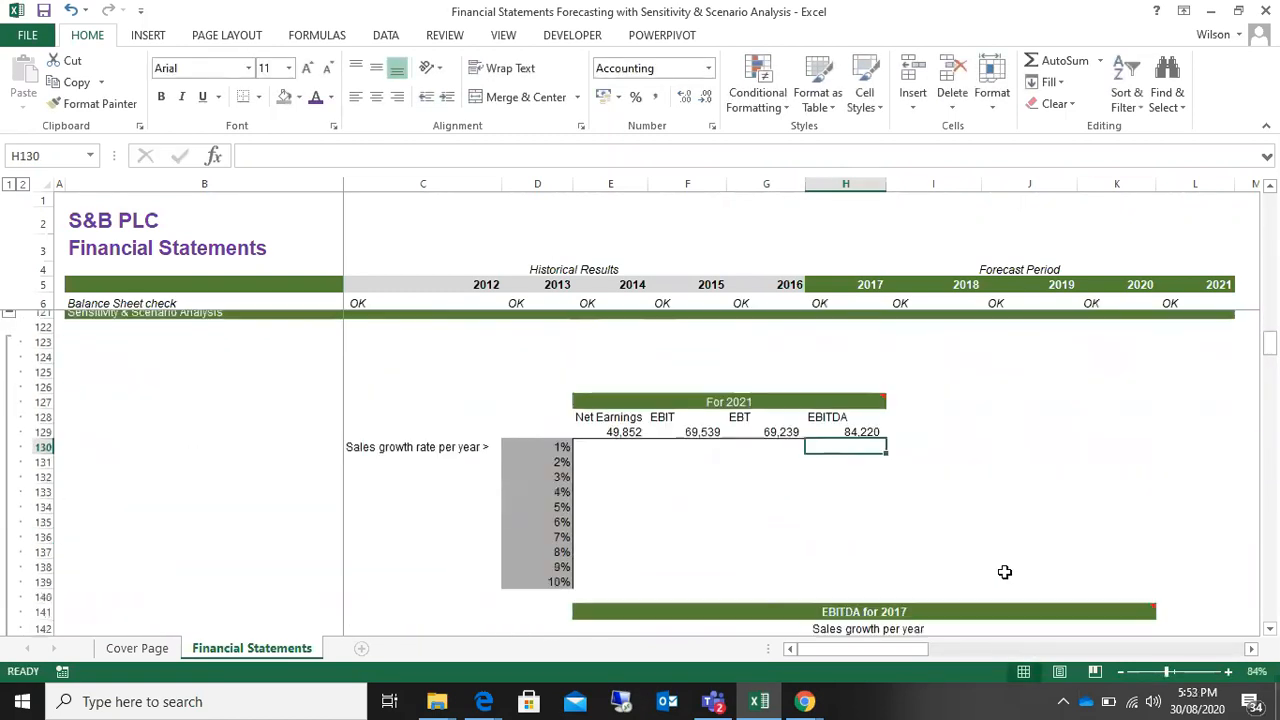
pyautogui.moveTo(540, 393); pyautogui.dragTo(543, 497)
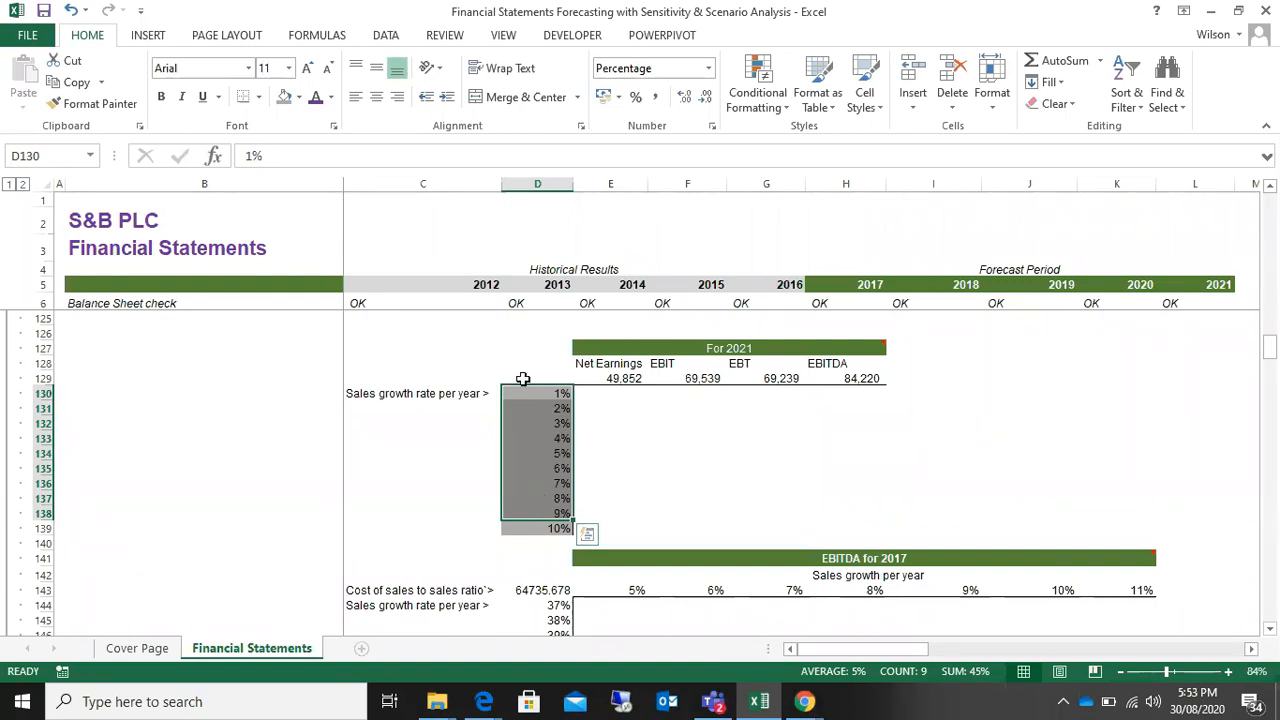
pyautogui.click(366, 399)
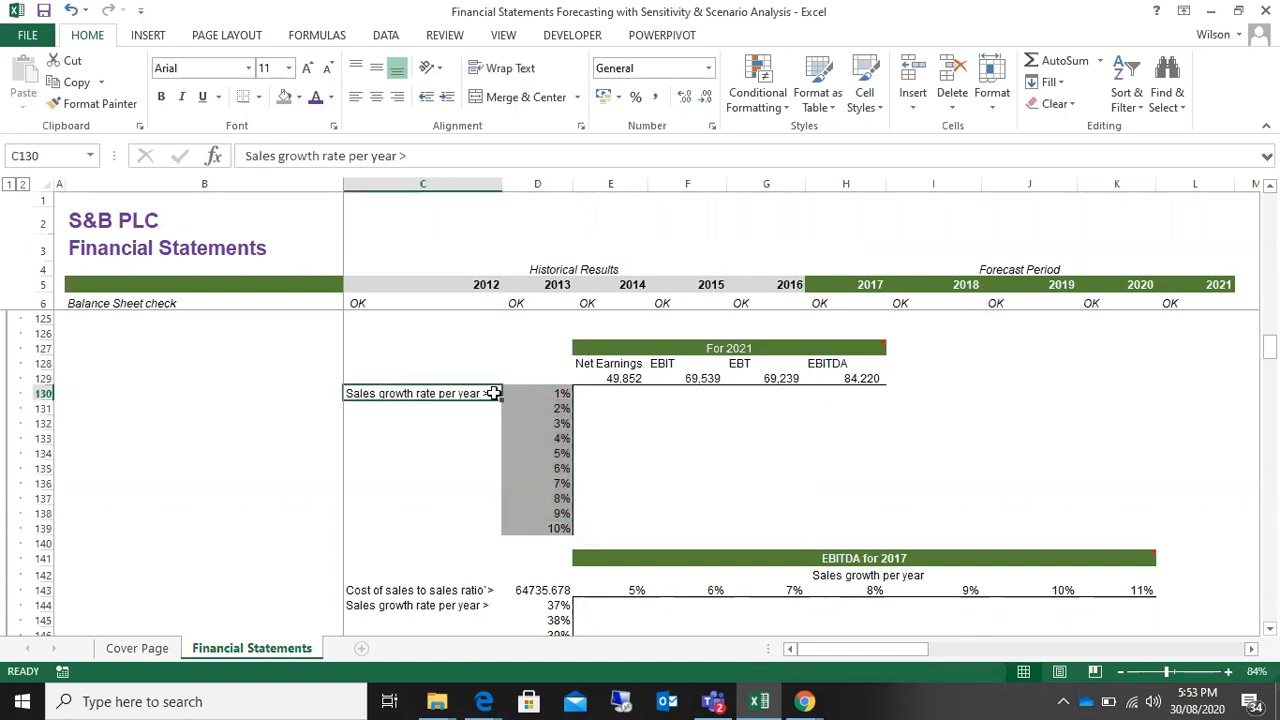
pyautogui.moveTo(537, 393); pyautogui.dragTo(523, 528)
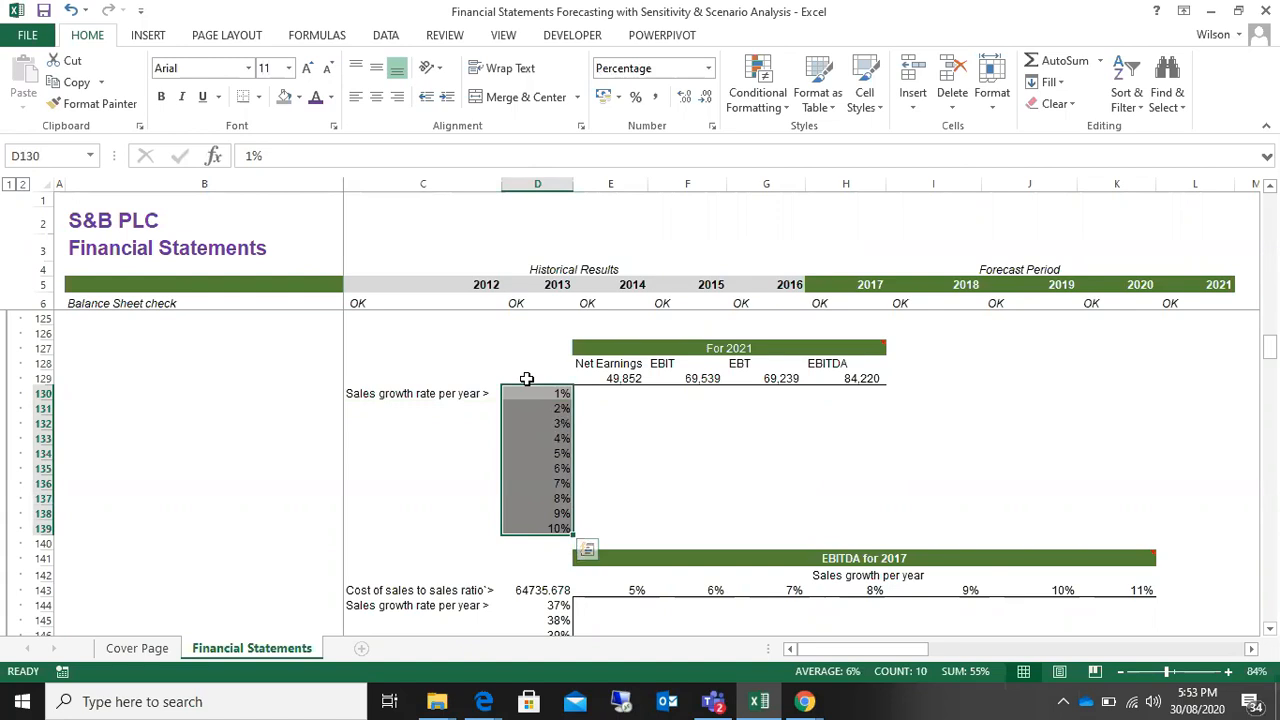
pyautogui.moveTo(526, 379); pyautogui.dragTo(820, 408)
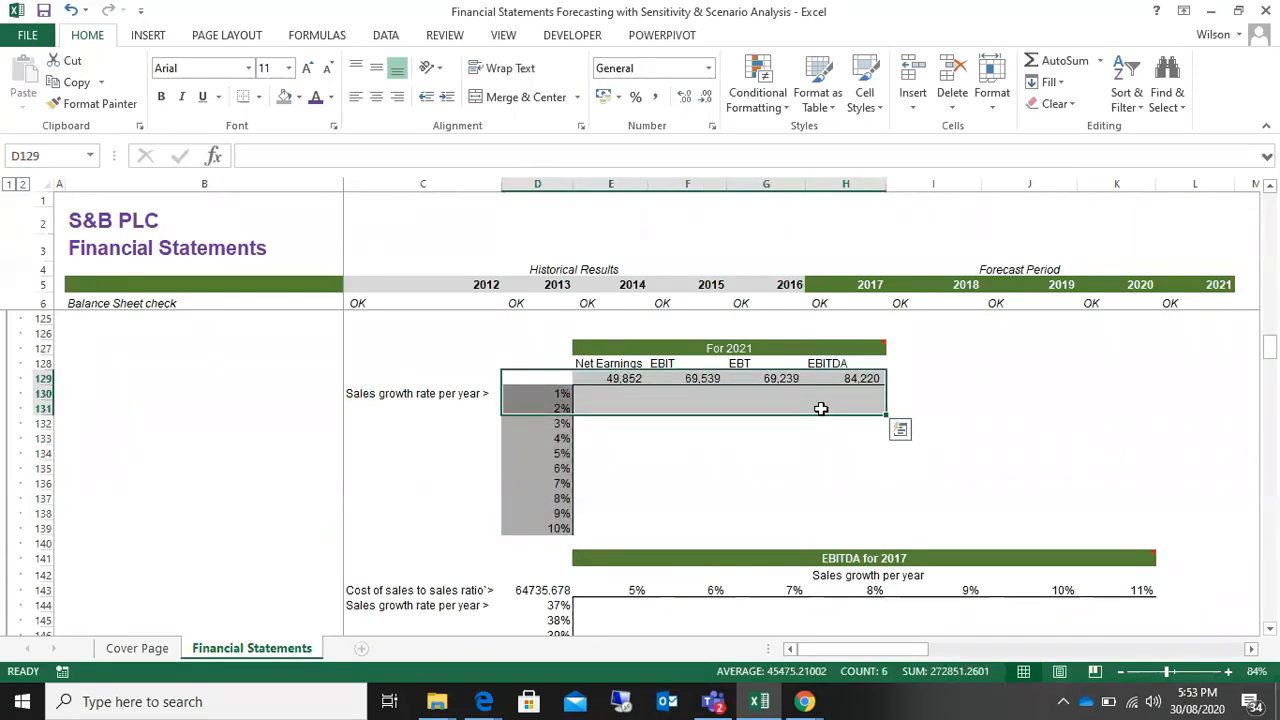
pyautogui.moveTo(807, 703)
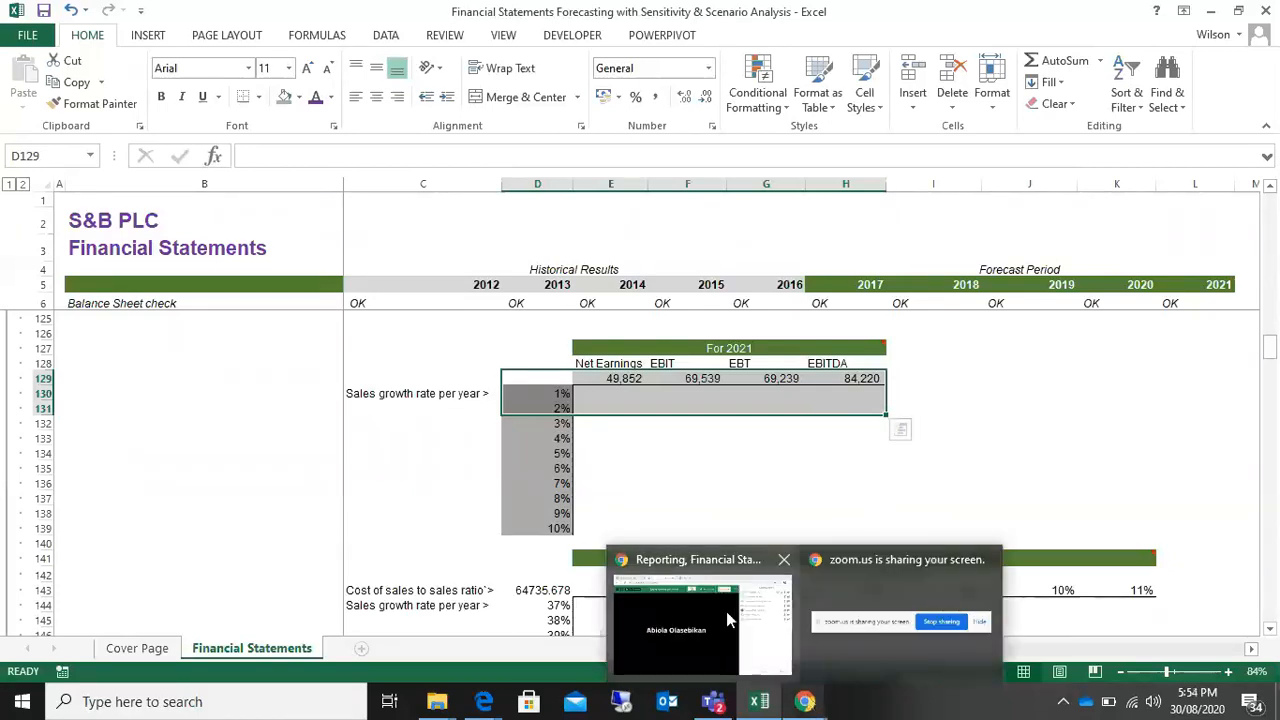
pyautogui.moveTo(726, 611)
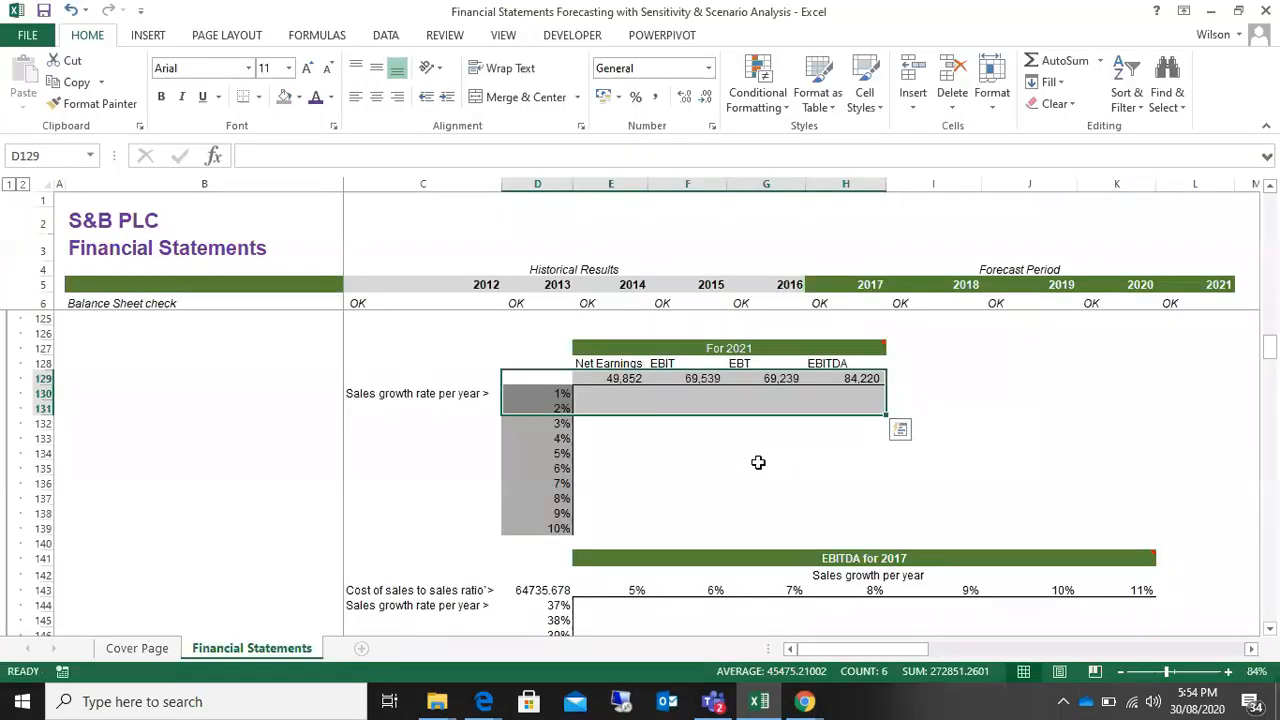
pyautogui.click(768, 466)
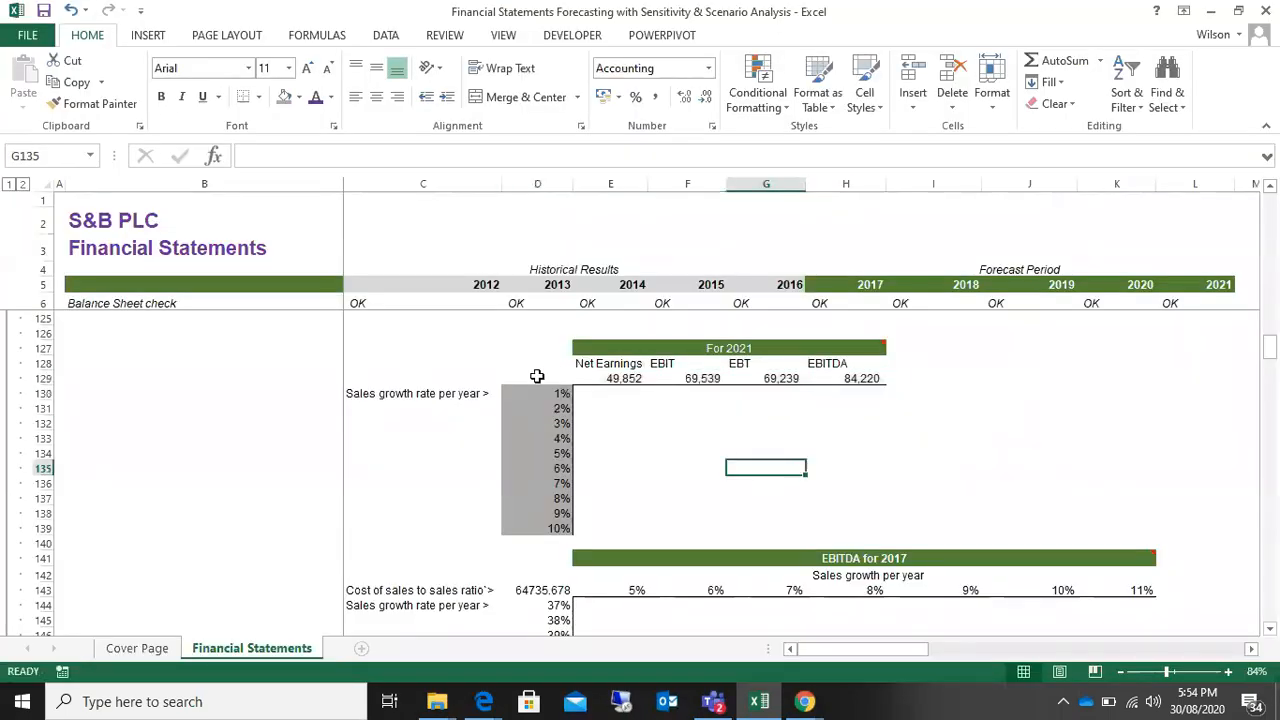
# Step: Open a What-If data table setup for the For 2021 range D129:H139
pyautogui.moveTo(541, 385); pyautogui.dragTo(851, 518)
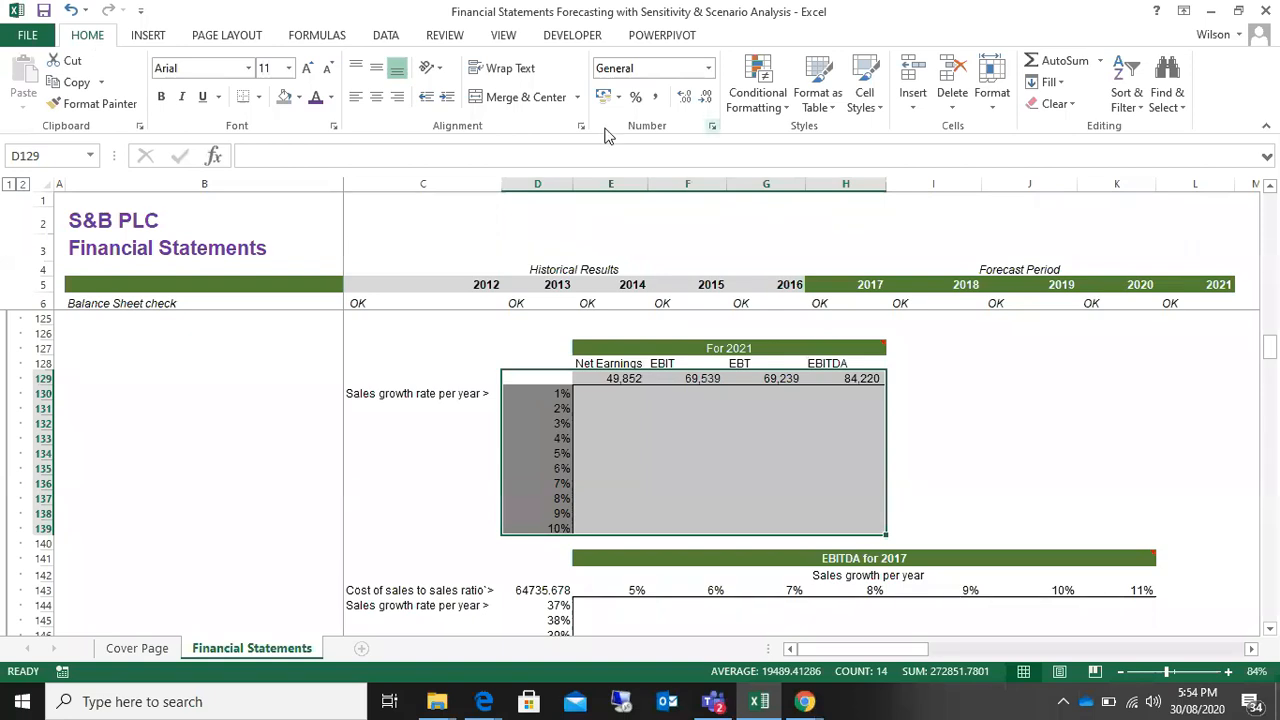
pyautogui.click(386, 36)
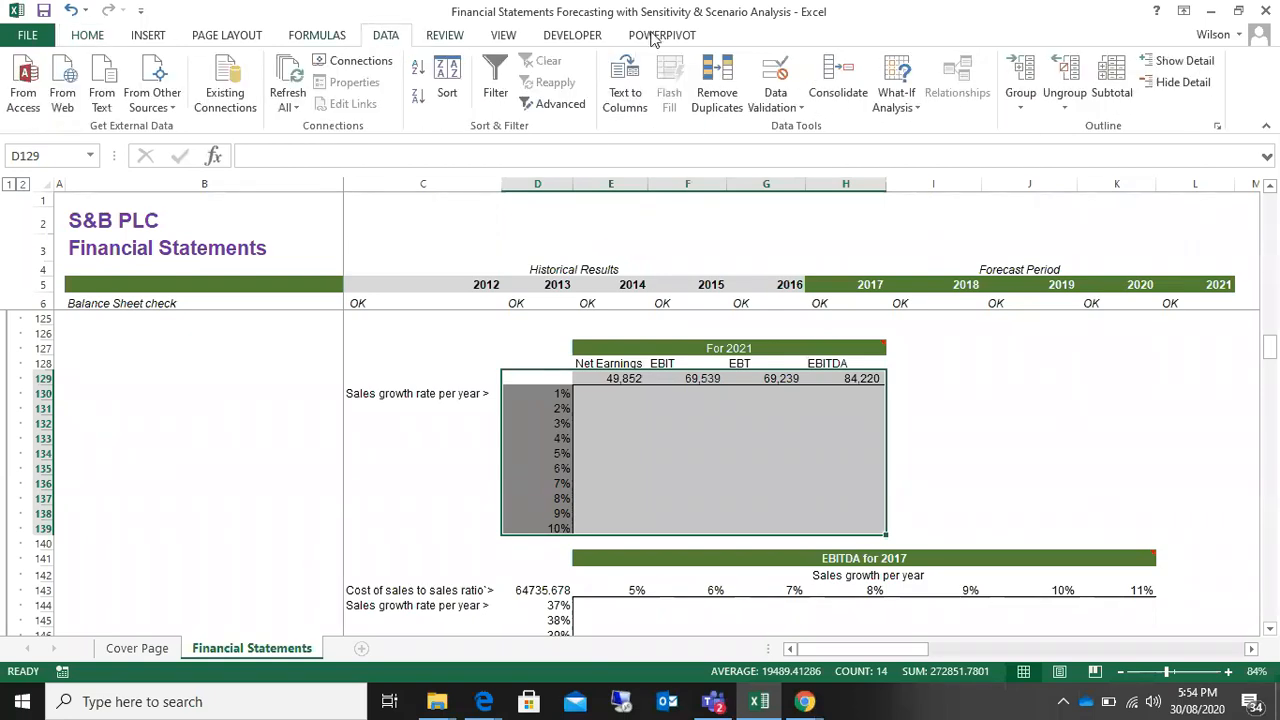
pyautogui.click(918, 110)
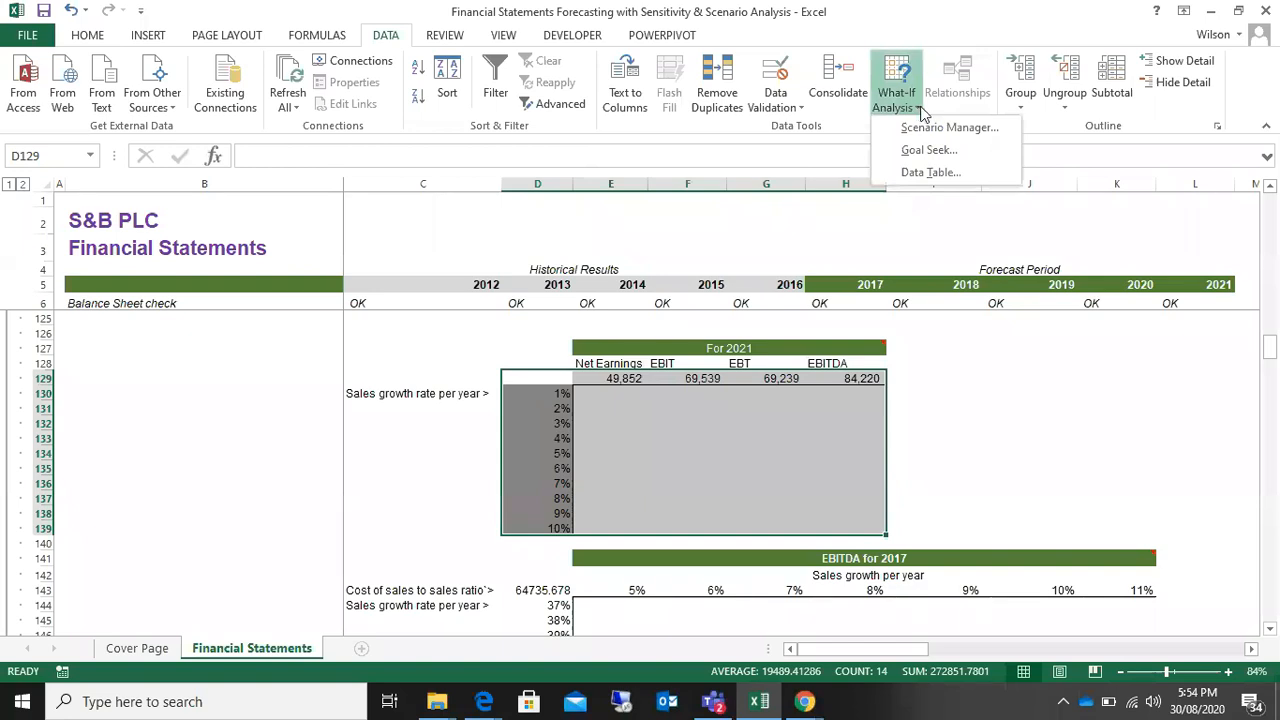
pyautogui.click(935, 174)
pyautogui.moveTo(385, 258); pyautogui.dragTo(227, 358)
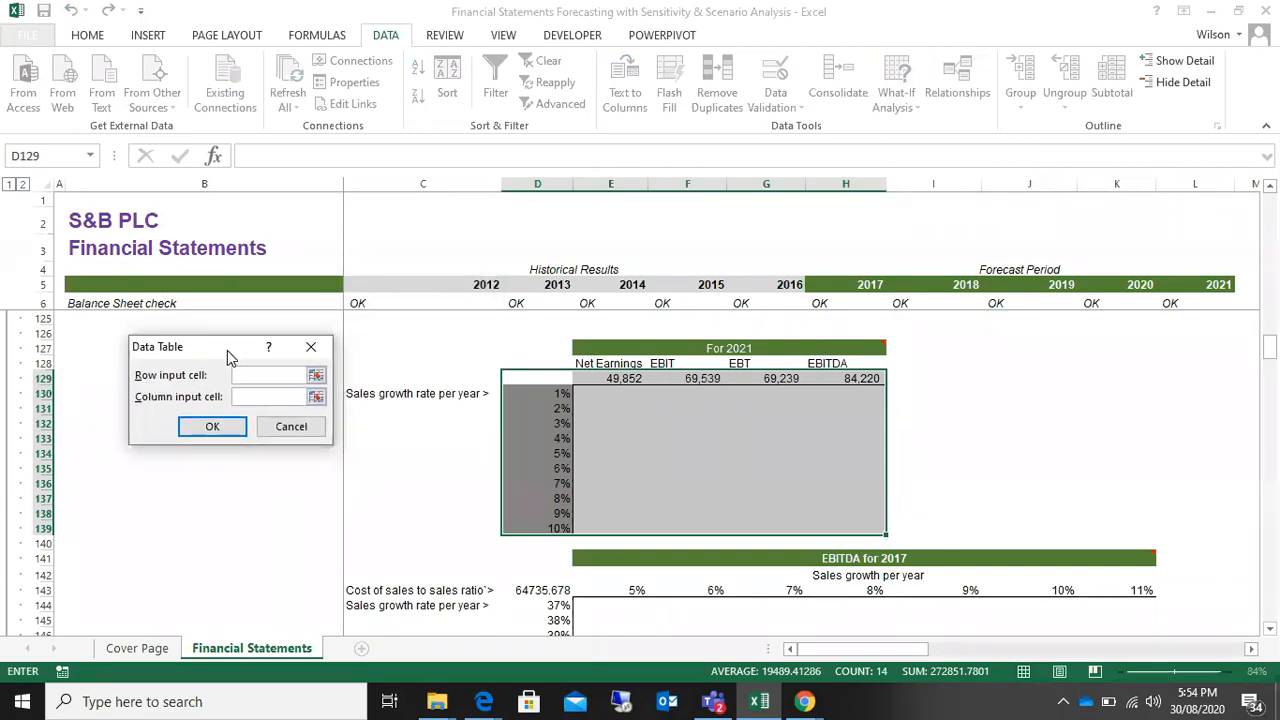
# Step: Generate the For 2021 data table with the 2021 revenue growth assumption L10 as its column input cell and no row input
pyautogui.click(250, 398)
pyautogui.moveTo(1269, 350); pyautogui.dragTo(1274, 200)
pyautogui.moveTo(245, 350); pyautogui.dragTo(913, 430)
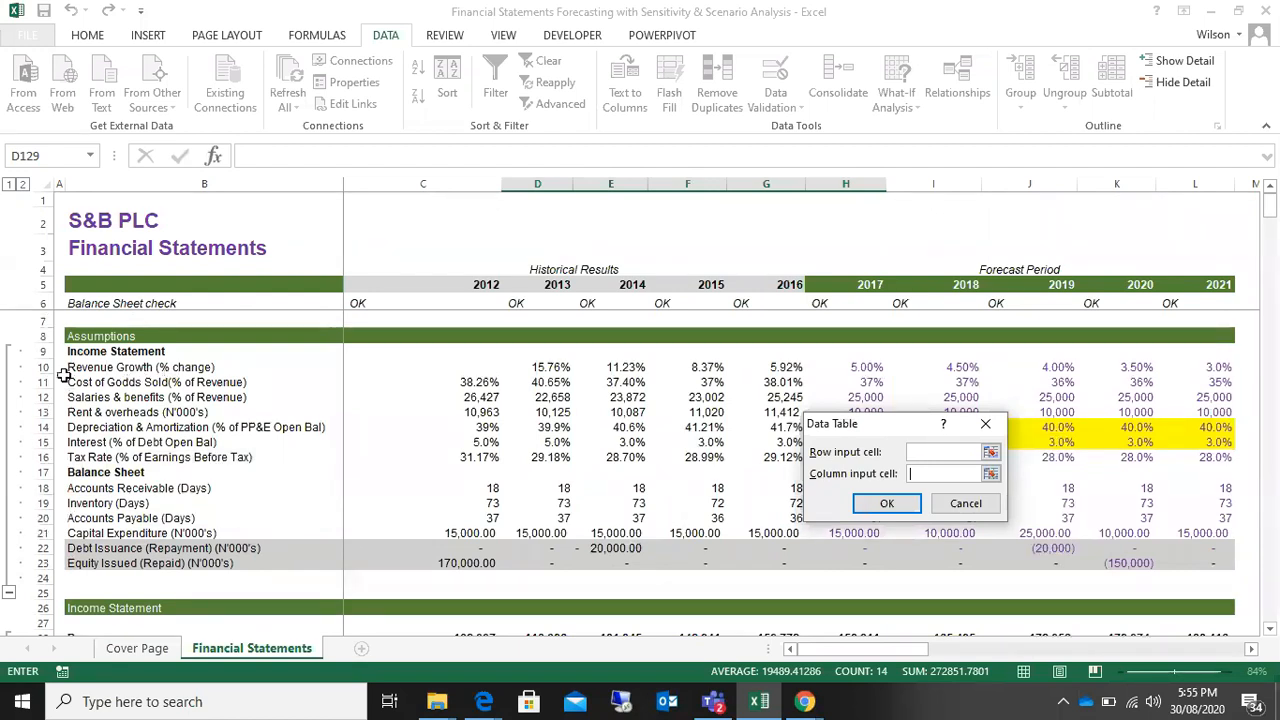
pyautogui.click(1213, 366)
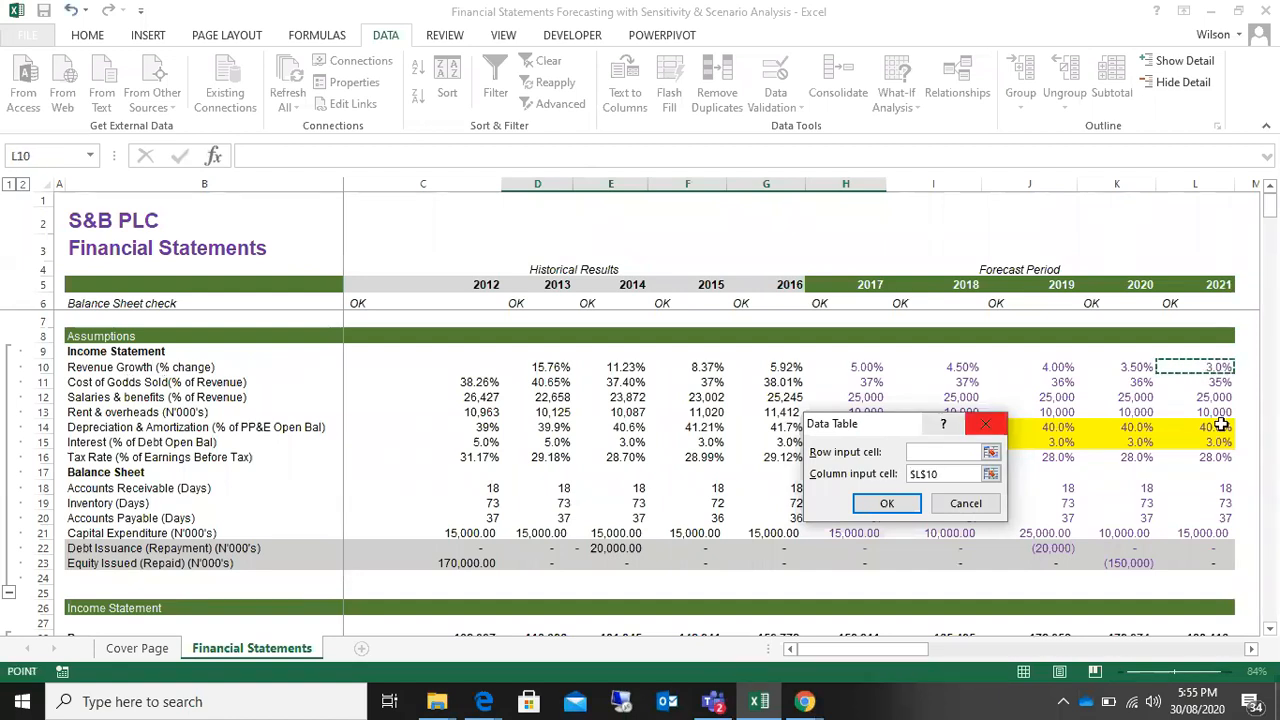
pyautogui.moveTo(888, 424); pyautogui.dragTo(688, 474)
pyautogui.moveTo(1268, 205); pyautogui.dragTo(1272, 355)
pyautogui.moveTo(707, 481); pyautogui.dragTo(1046, 464)
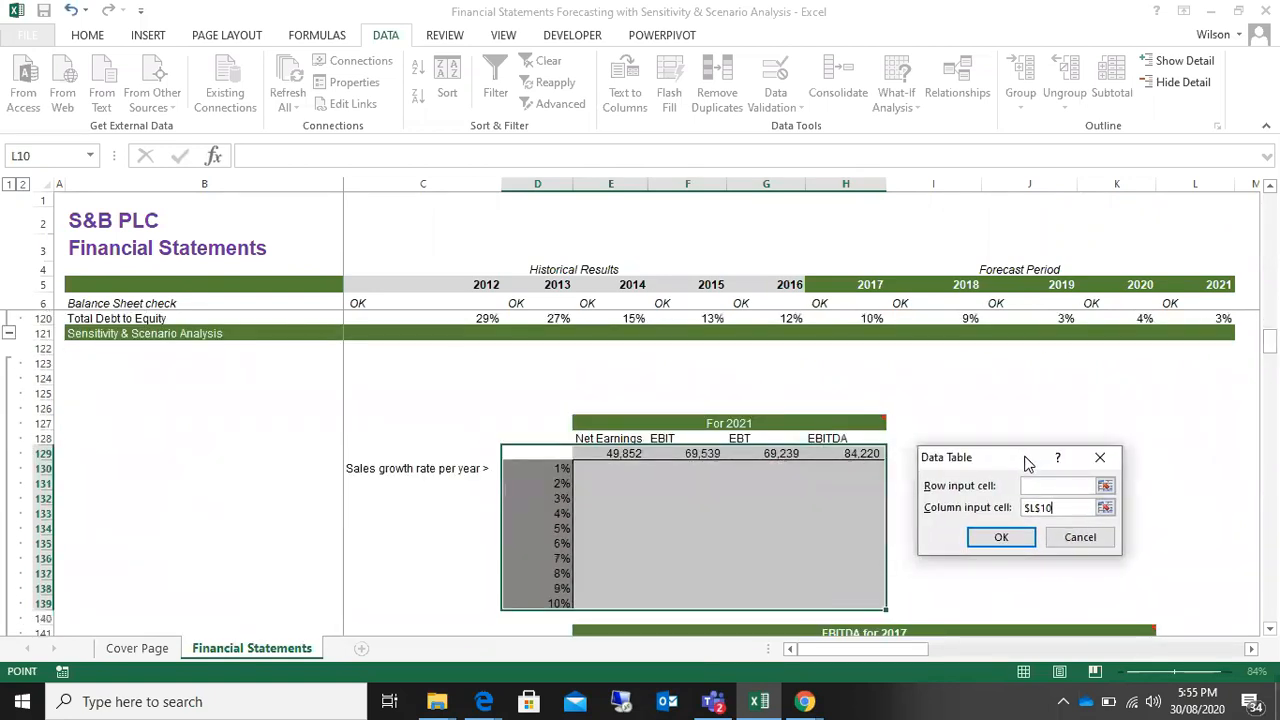
pyautogui.click(1001, 538)
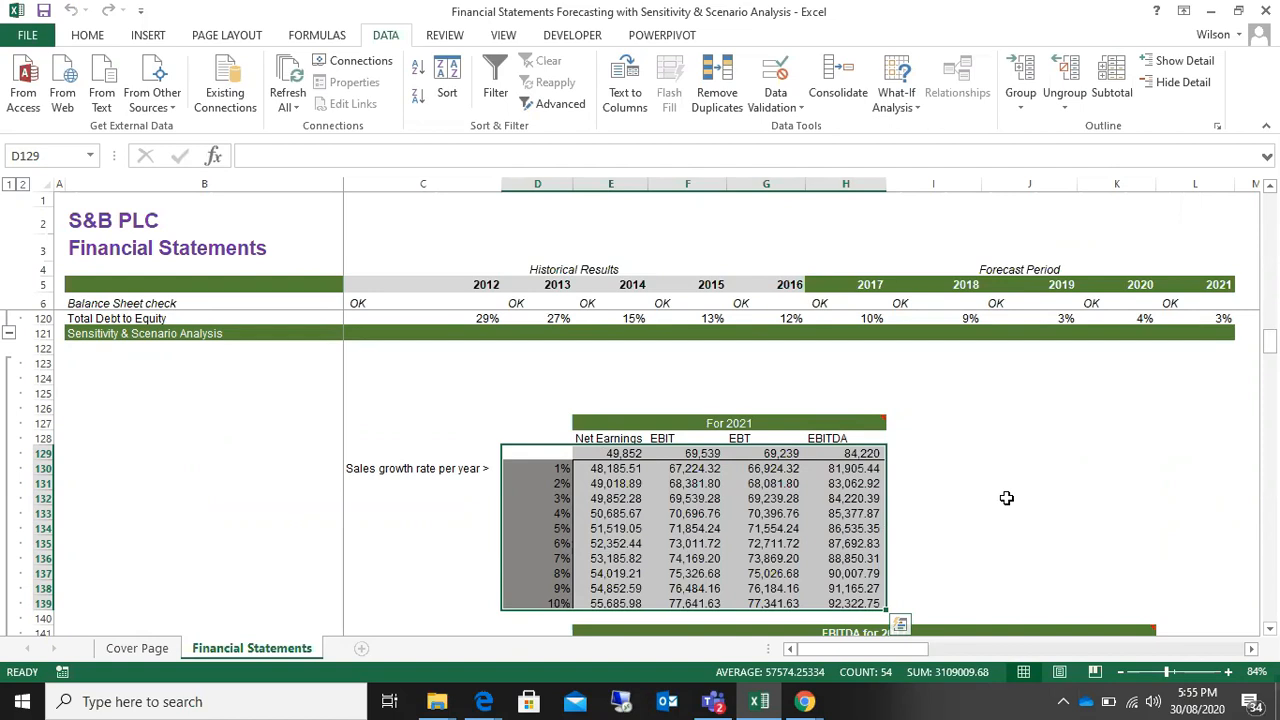
# Step: Examine the generated formulas and results in the For 2021 data table, E130:H139
pyautogui.click(766, 528)
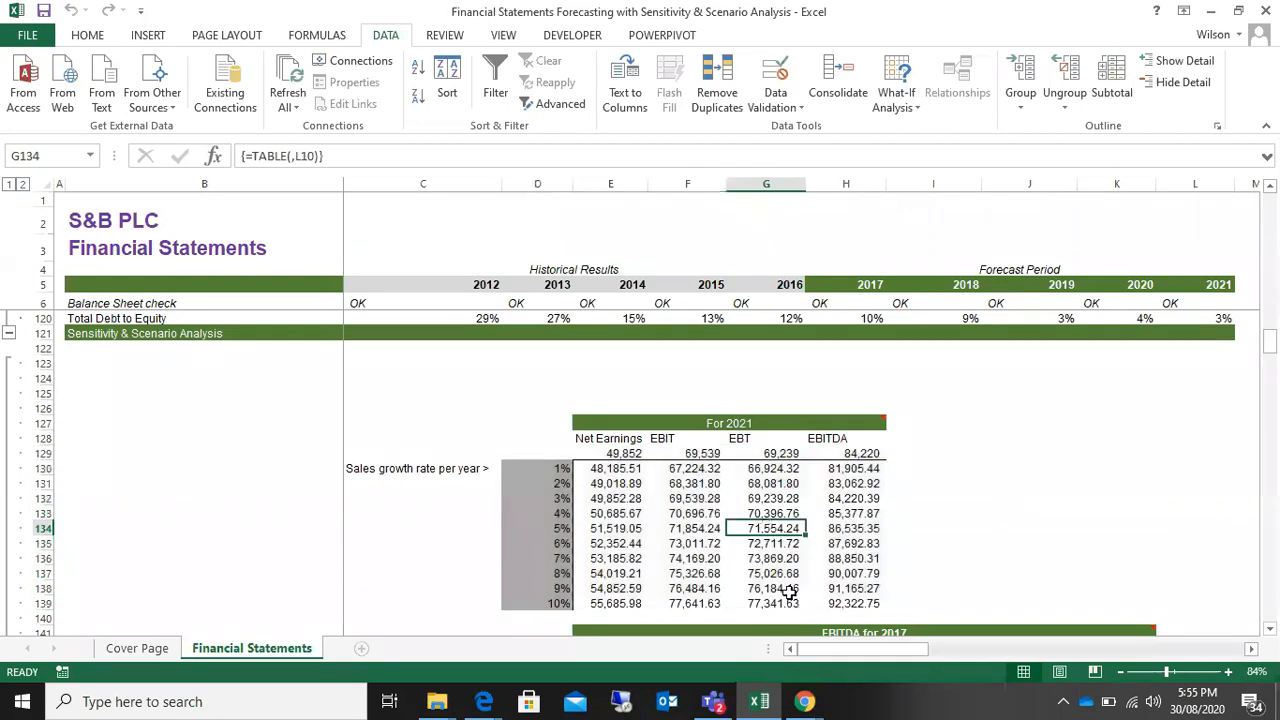
pyautogui.click(636, 525)
pyautogui.click(733, 511)
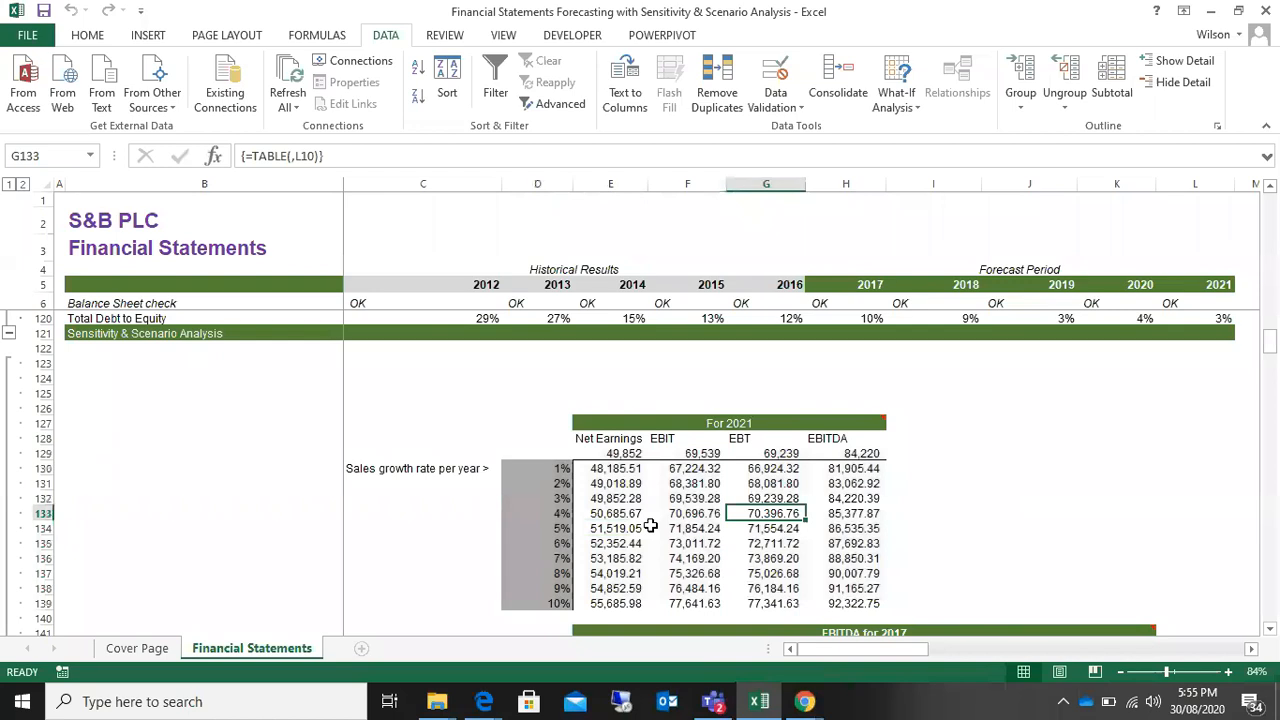
pyautogui.moveTo(598, 468); pyautogui.dragTo(855, 598)
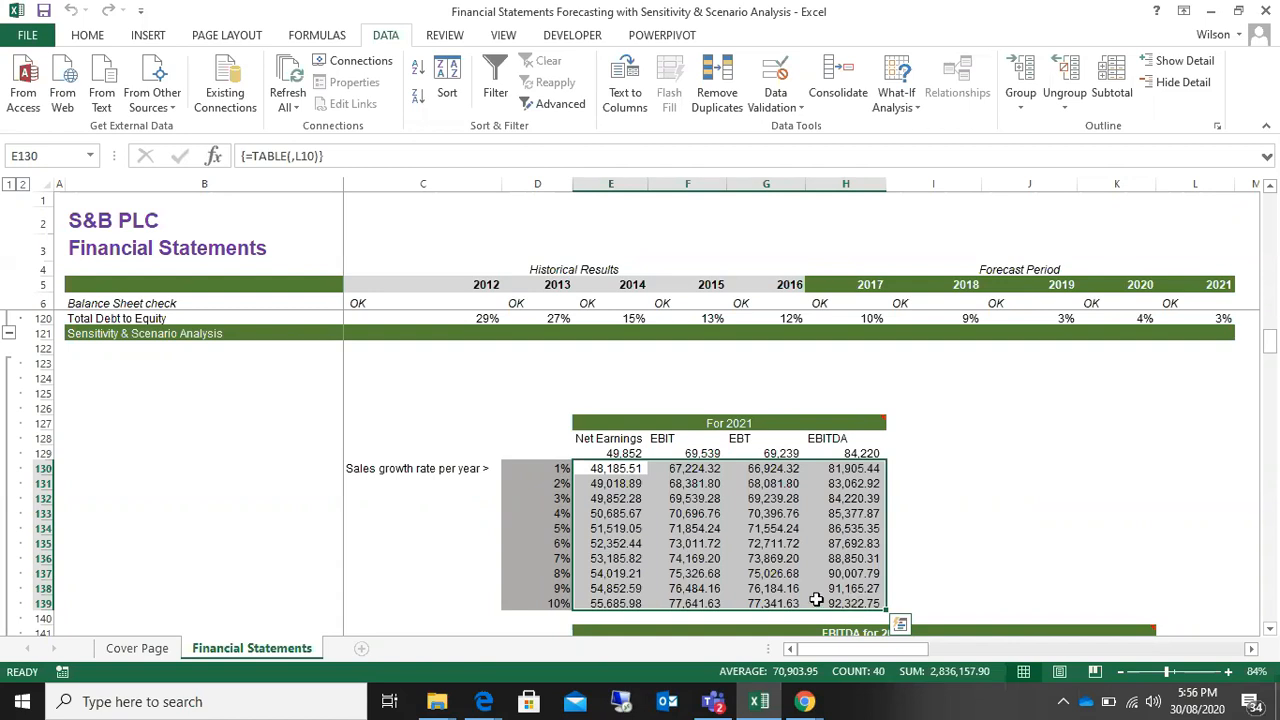
# Step: Trace the For 2021 heading back to the 2021 column and its revenue growth assumption in L10
pyautogui.click(598, 439)
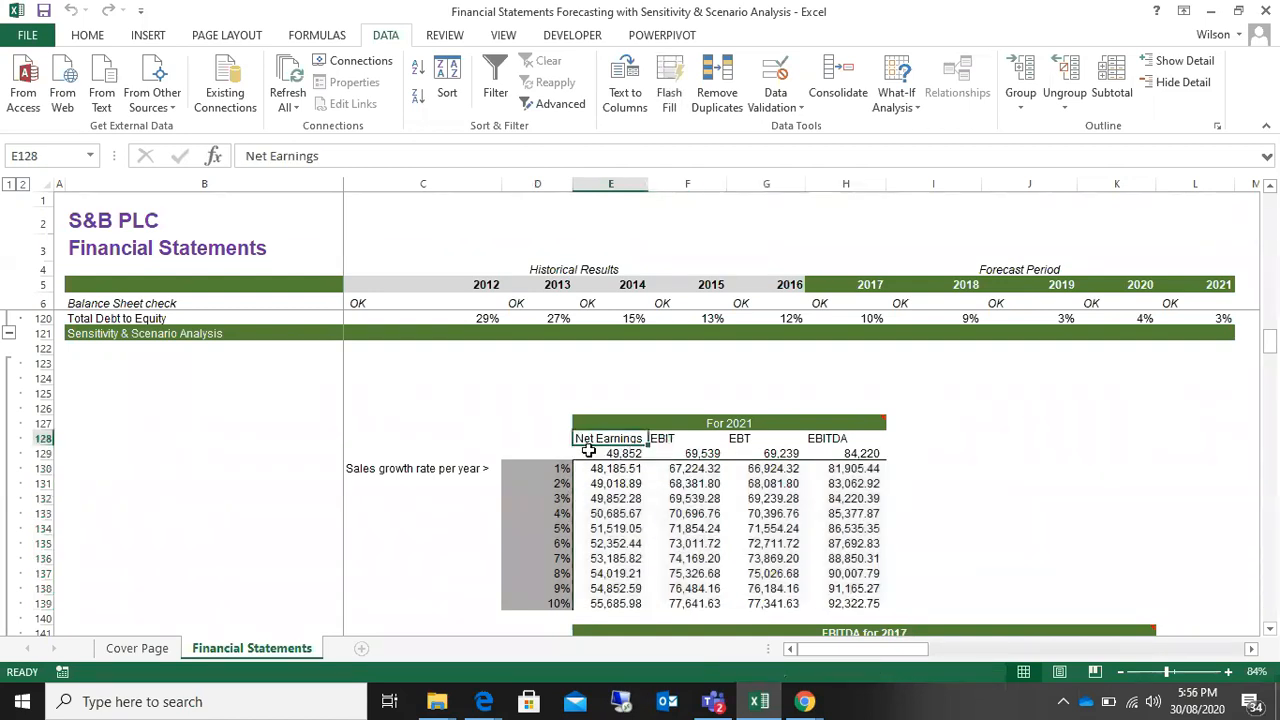
pyautogui.click(731, 423)
pyautogui.scroll(20, 788, 562)
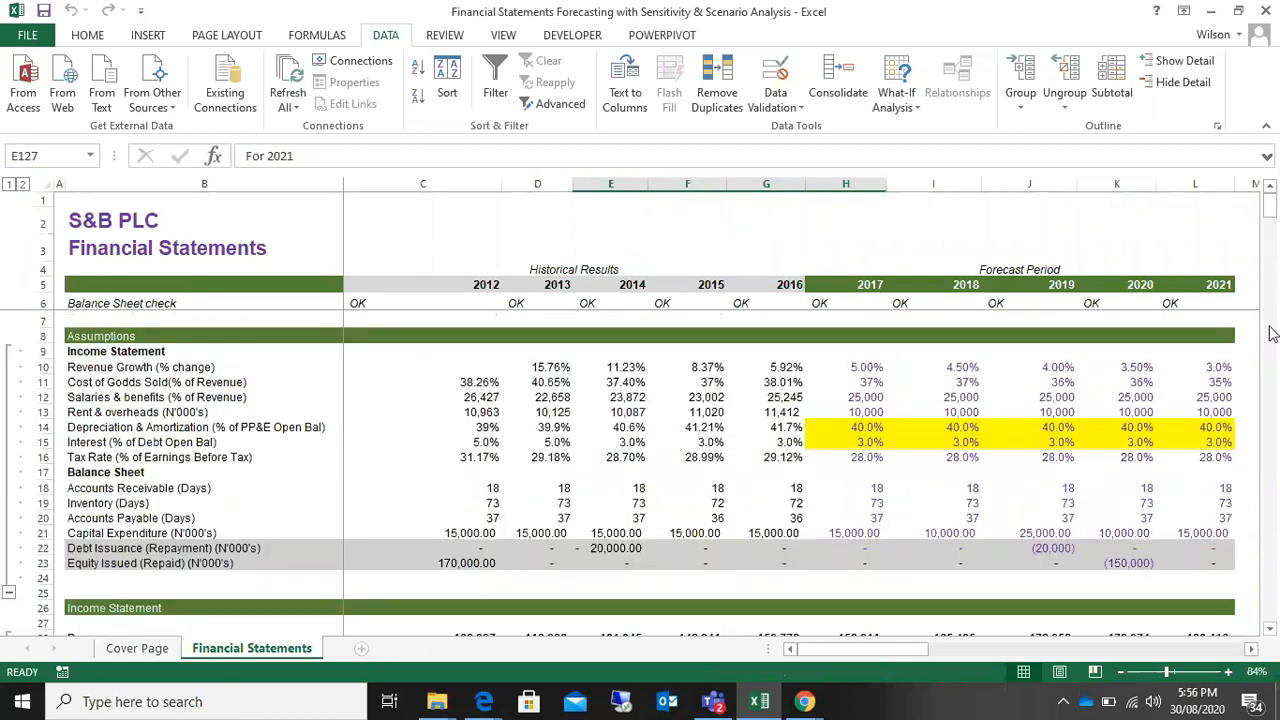
pyautogui.click(1212, 287)
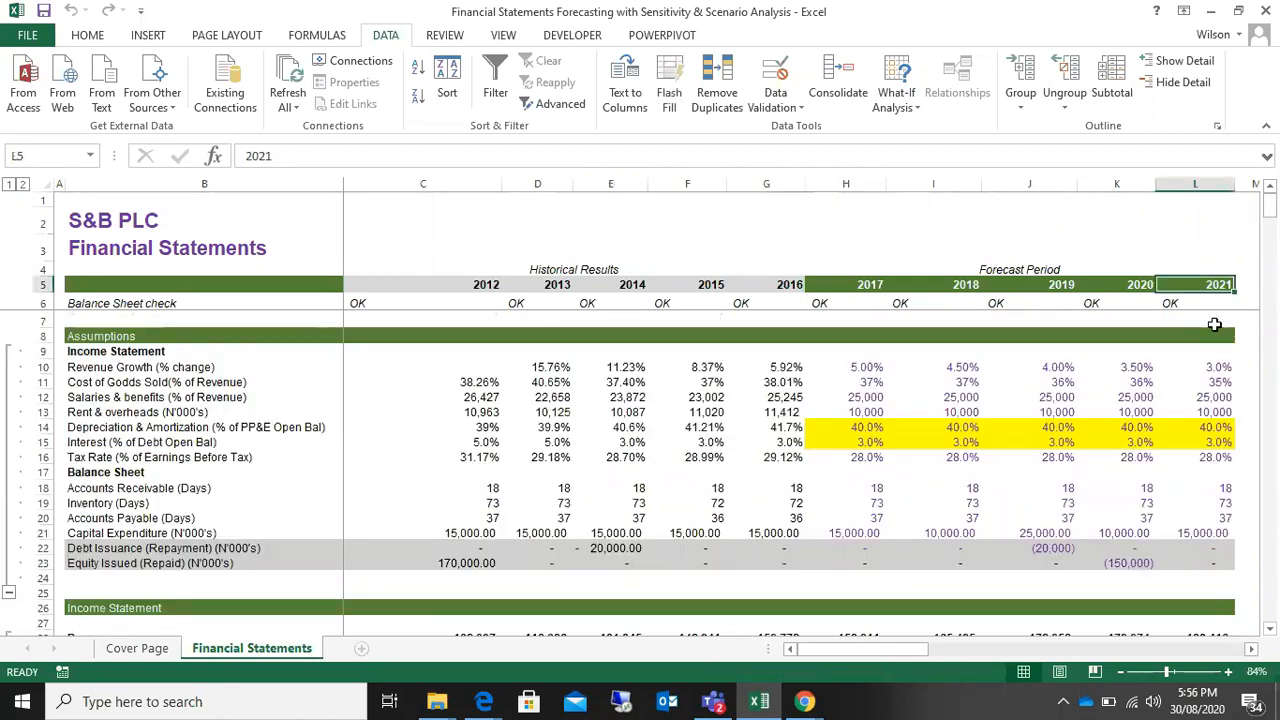
pyautogui.click(1196, 367)
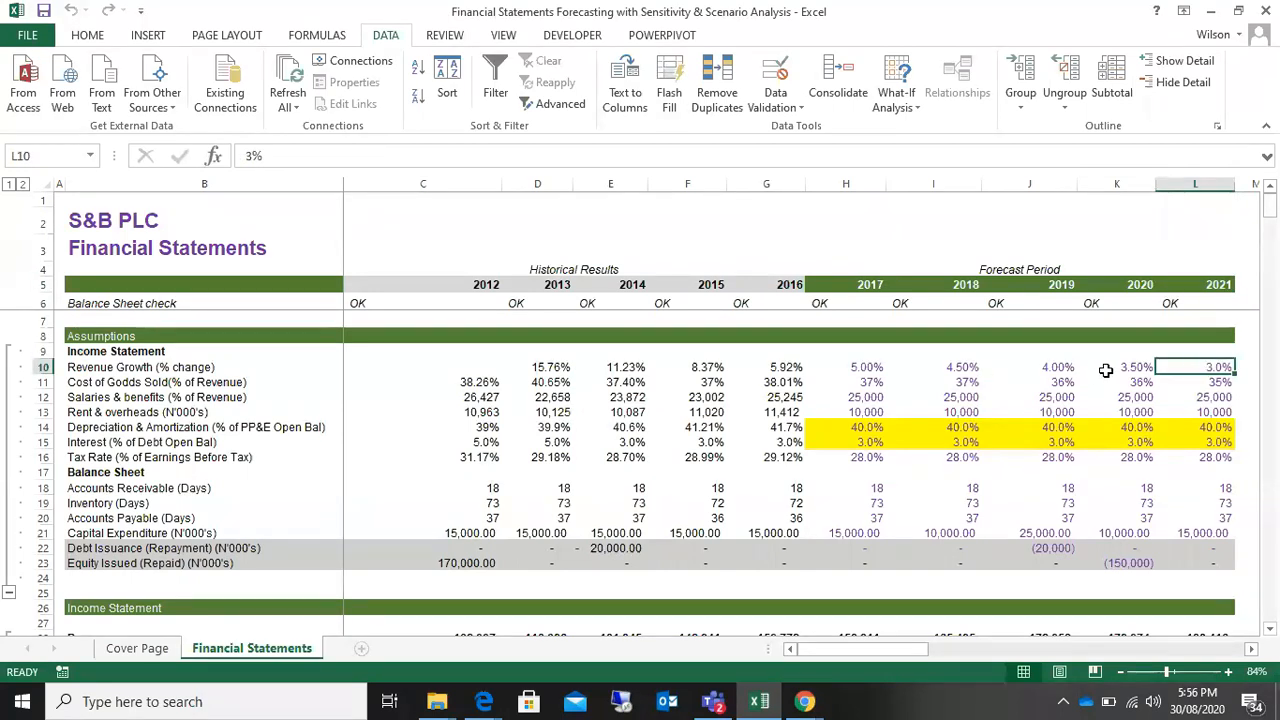
# Step: Review Net Earnings, EBIT, EBT and EBITDA in the For 2021 table at 1% and 2% sales growth
pyautogui.moveTo(1270, 210); pyautogui.dragTo(1270, 347)
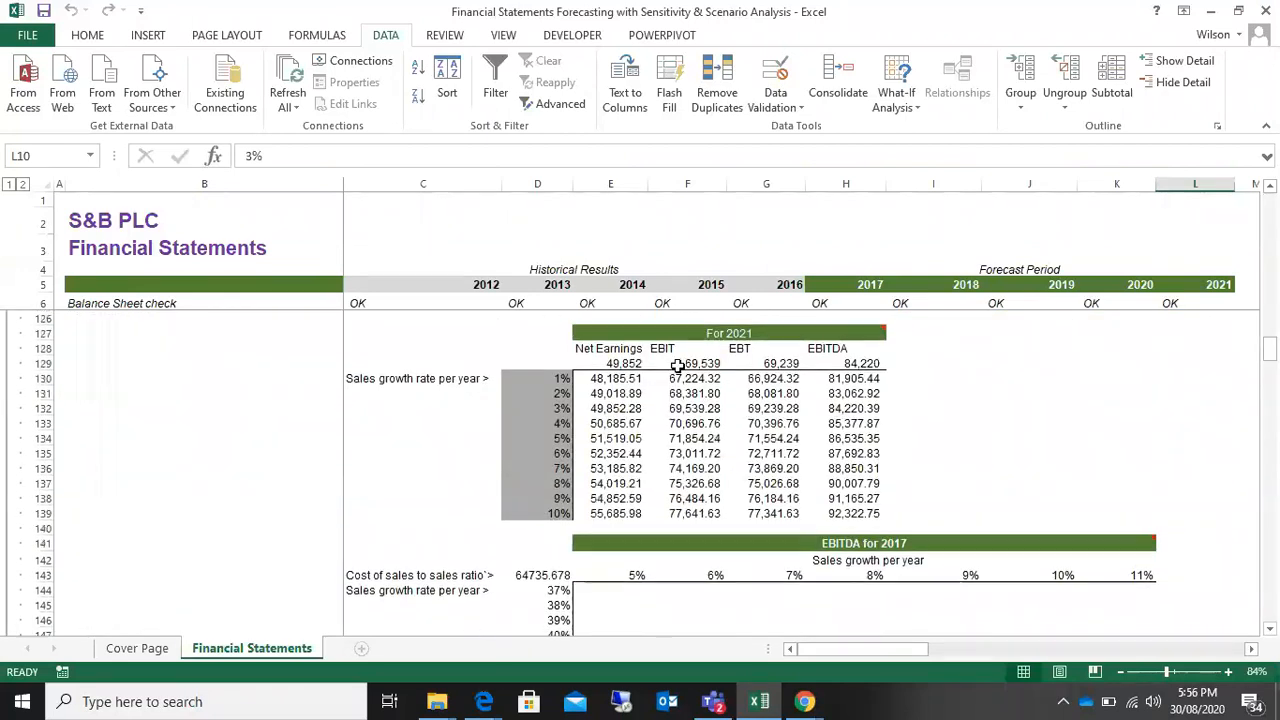
pyautogui.click(612, 378)
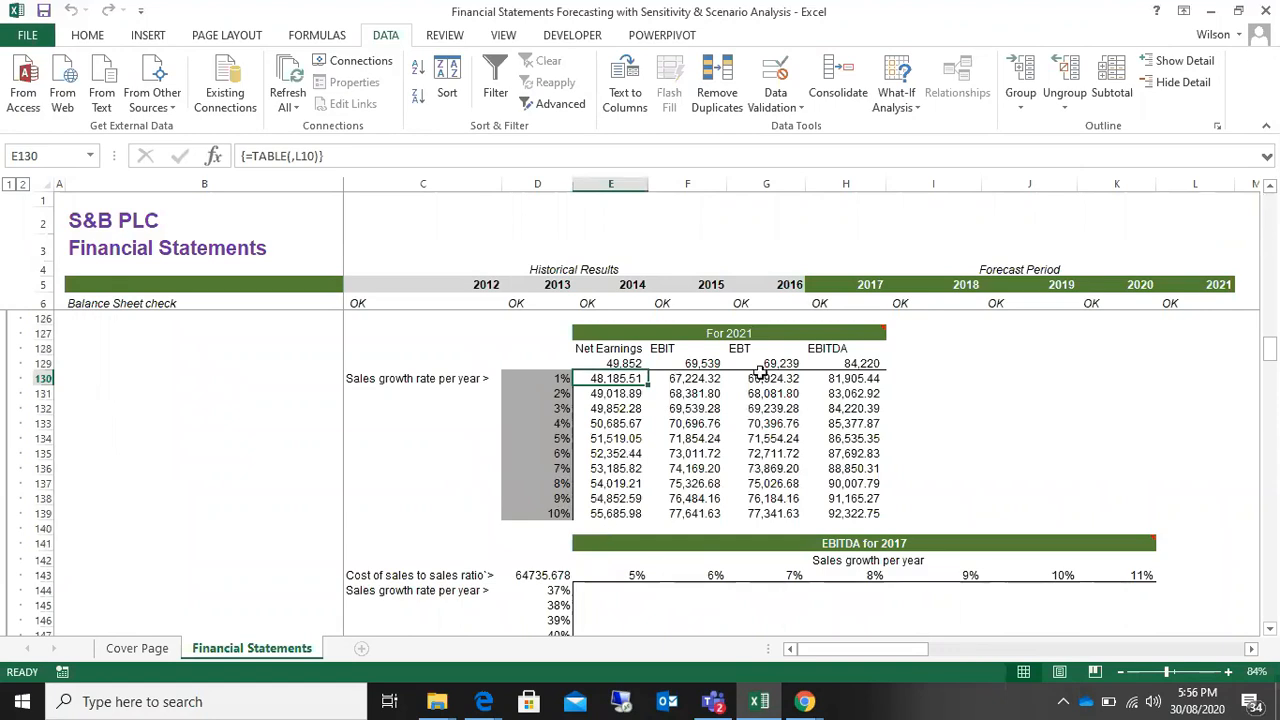
pyautogui.click(676, 380)
pyautogui.click(770, 380)
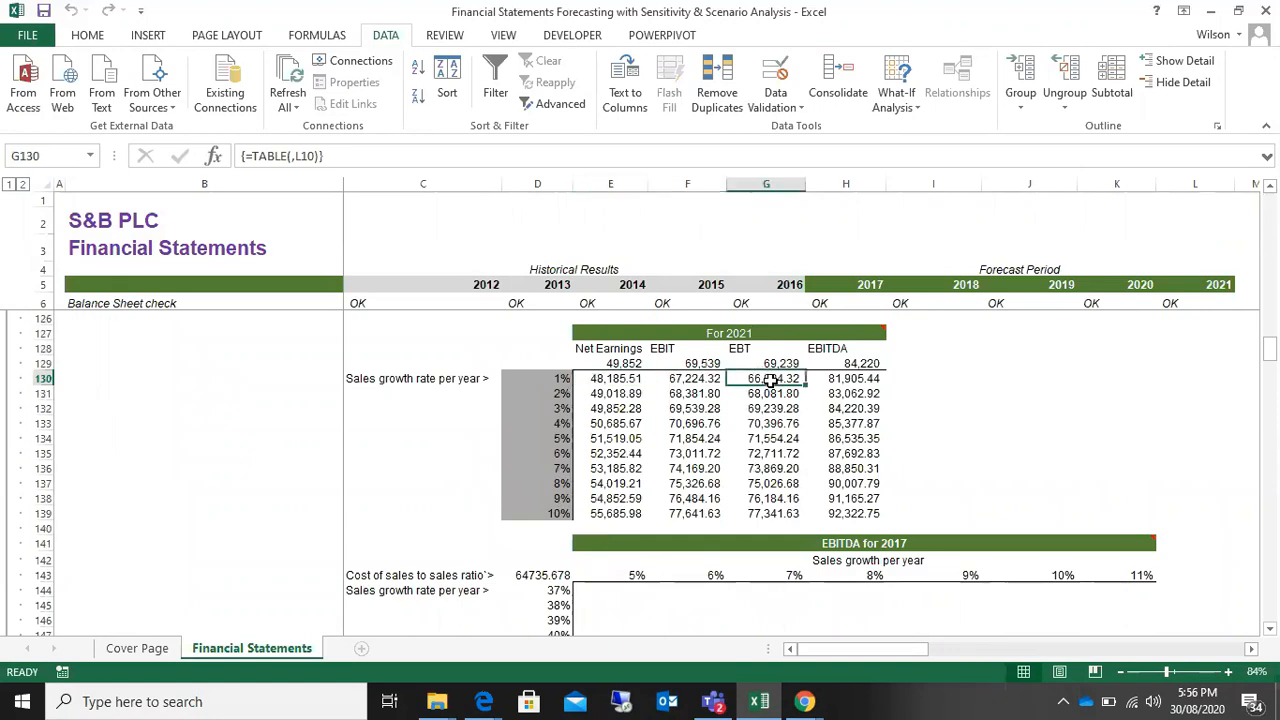
pyautogui.click(848, 380)
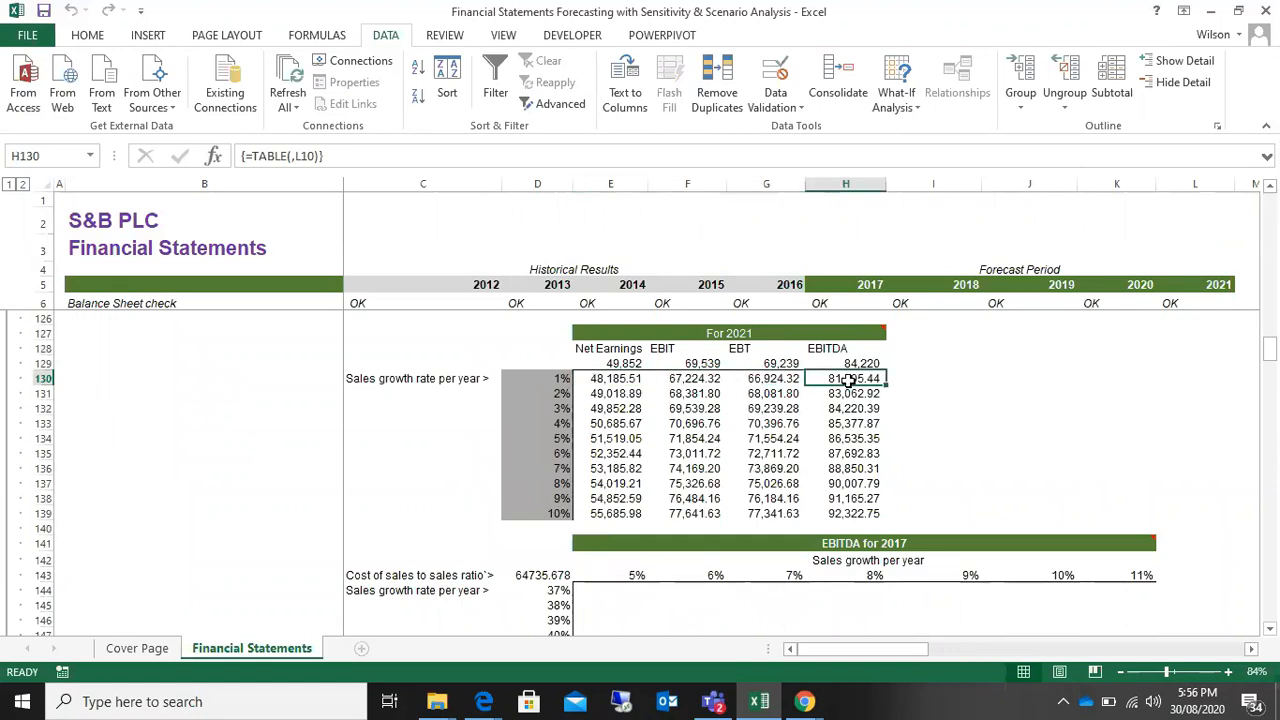
pyautogui.click(540, 393)
pyautogui.click(589, 395)
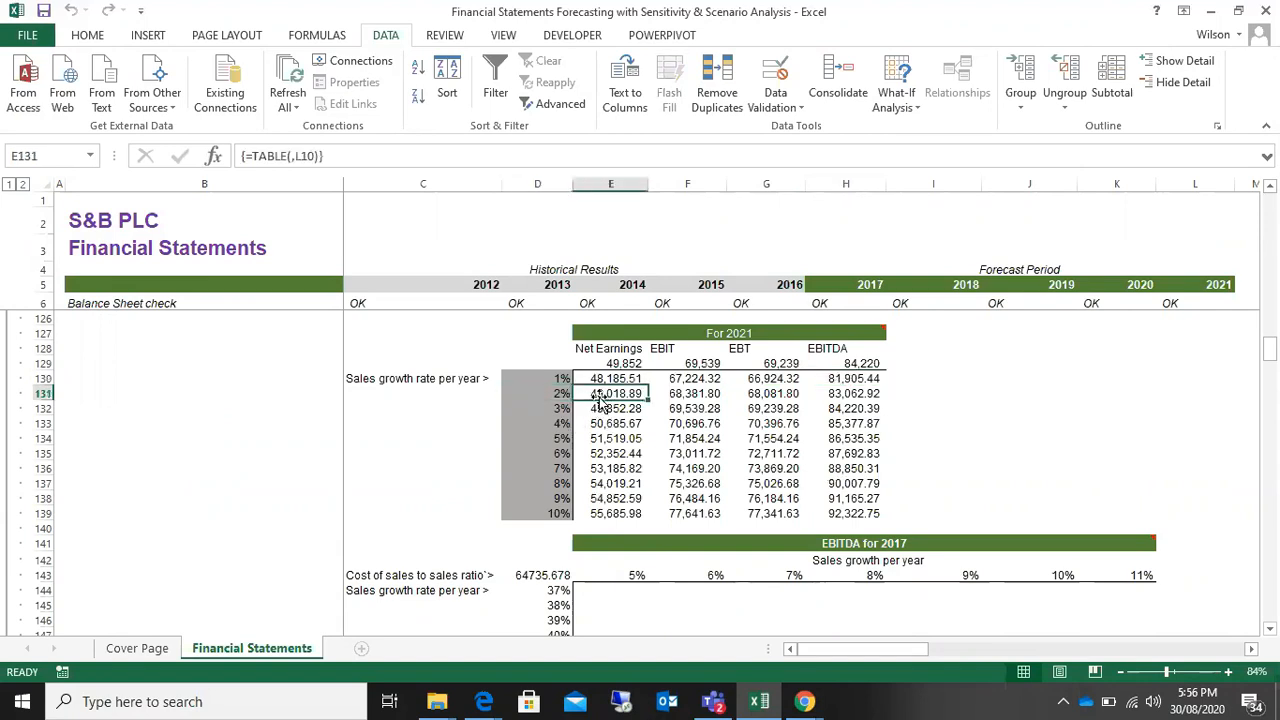
pyautogui.click(695, 394)
pyautogui.click(762, 394)
pyautogui.click(846, 402)
# Step: Review sample results in the For 2021 table at higher sales growth rates, ending with Net Earnings at 7%
pyautogui.click(678, 424)
pyautogui.click(620, 450)
pyautogui.click(768, 483)
pyautogui.click(838, 468)
pyautogui.click(550, 466)
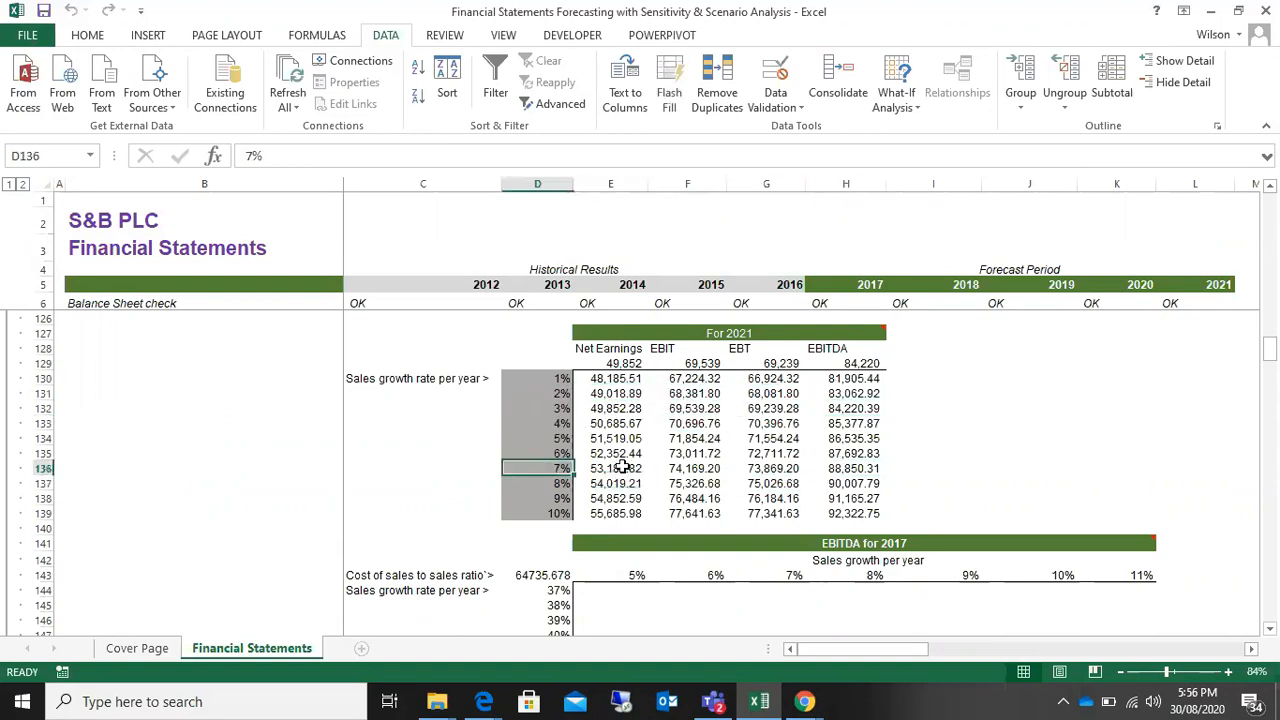
pyautogui.click(612, 466)
# Step: Fill E131, the Net Earnings result at 2% sales growth, with yellow
pyautogui.click(608, 394)
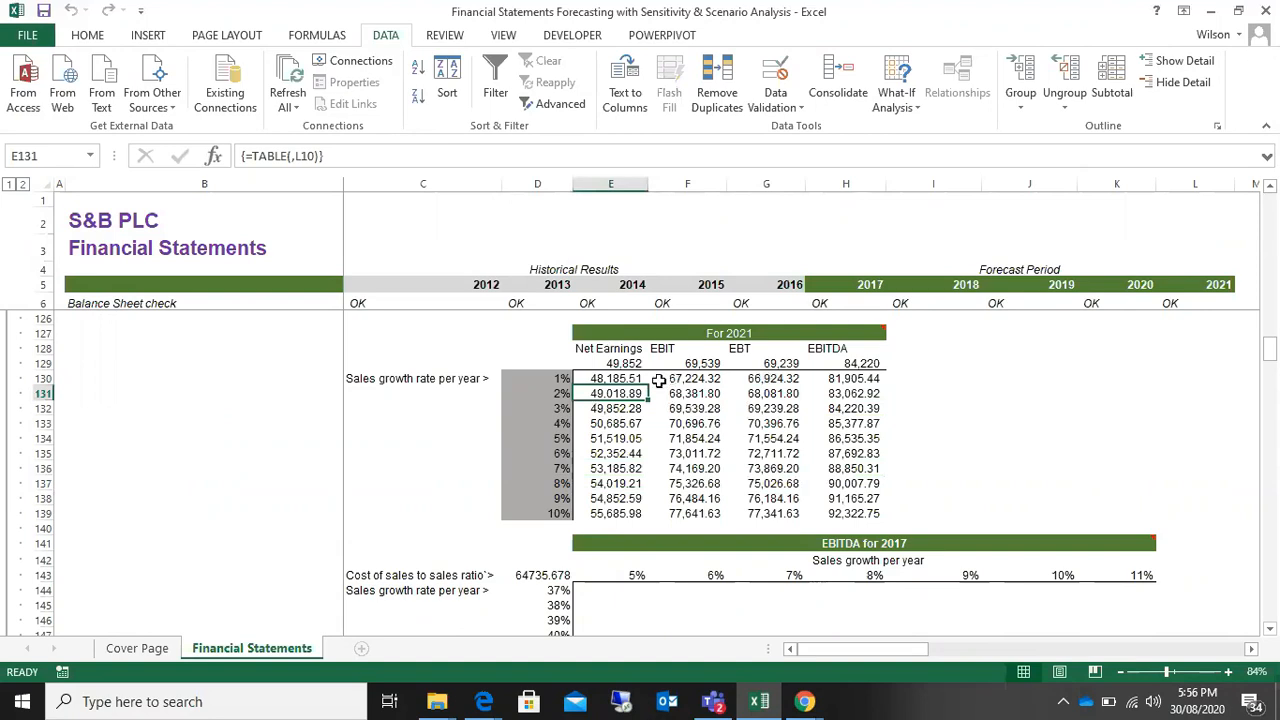
pyautogui.click(87, 36)
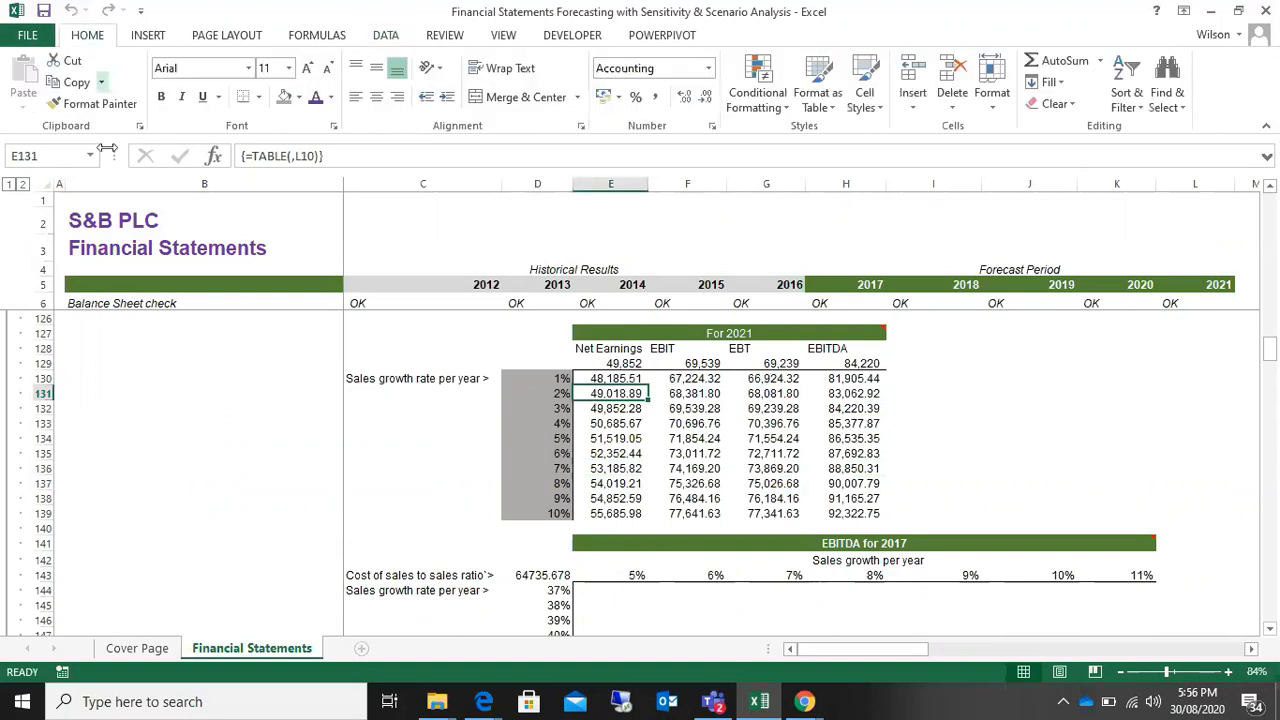
pyautogui.click(299, 97)
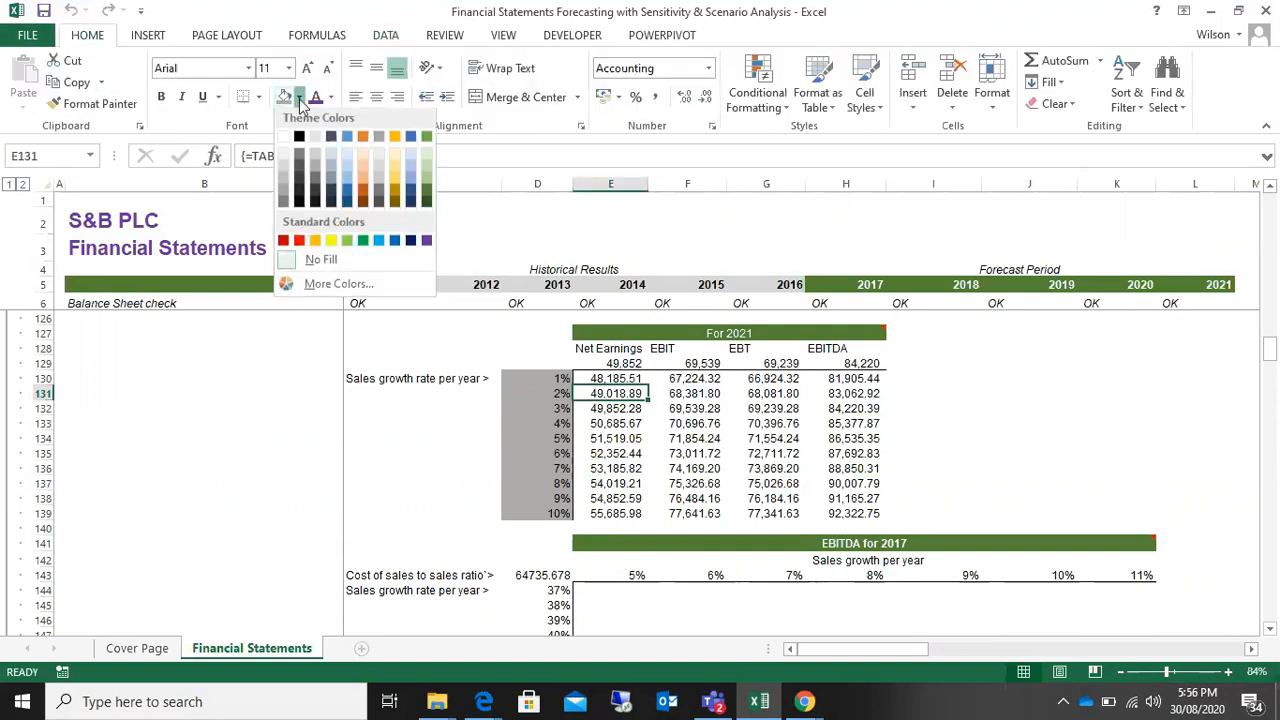
pyautogui.click(331, 240)
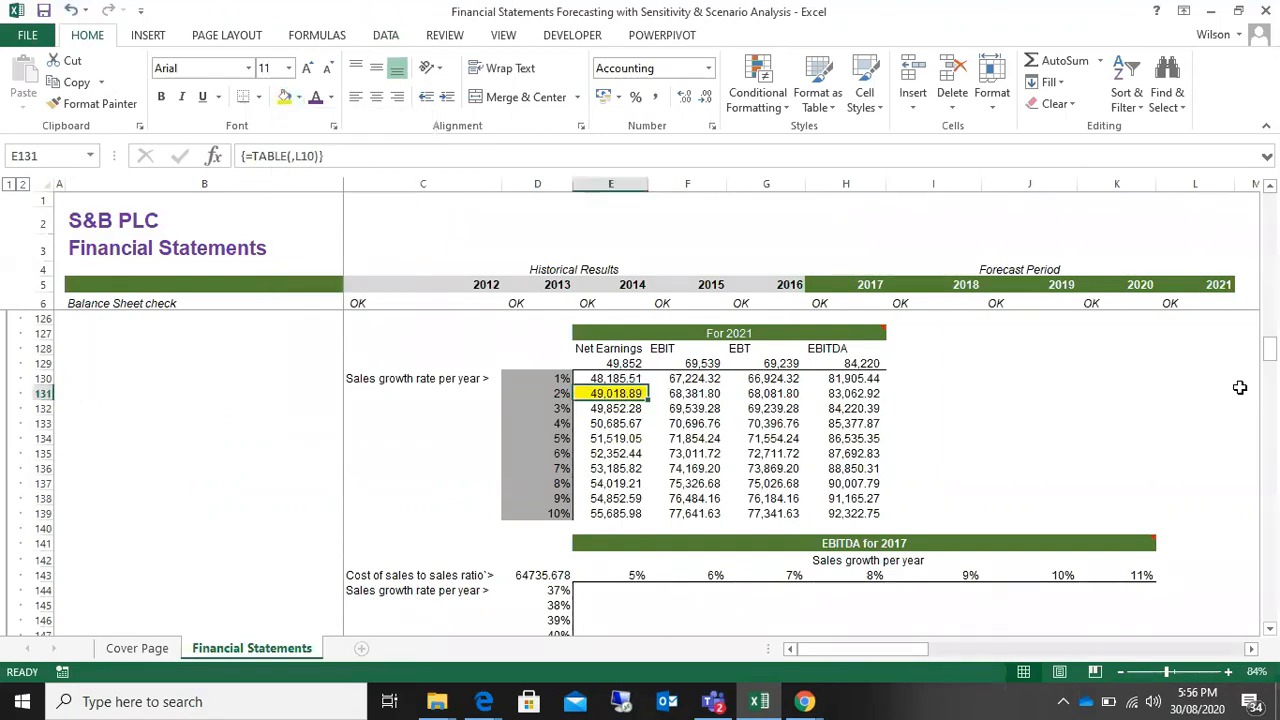
pyautogui.click(995, 424)
# Step: Set the 2021 revenue growth assumption in L10 to 2%
pyautogui.moveTo(1272, 362); pyautogui.dragTo(1271, 347)
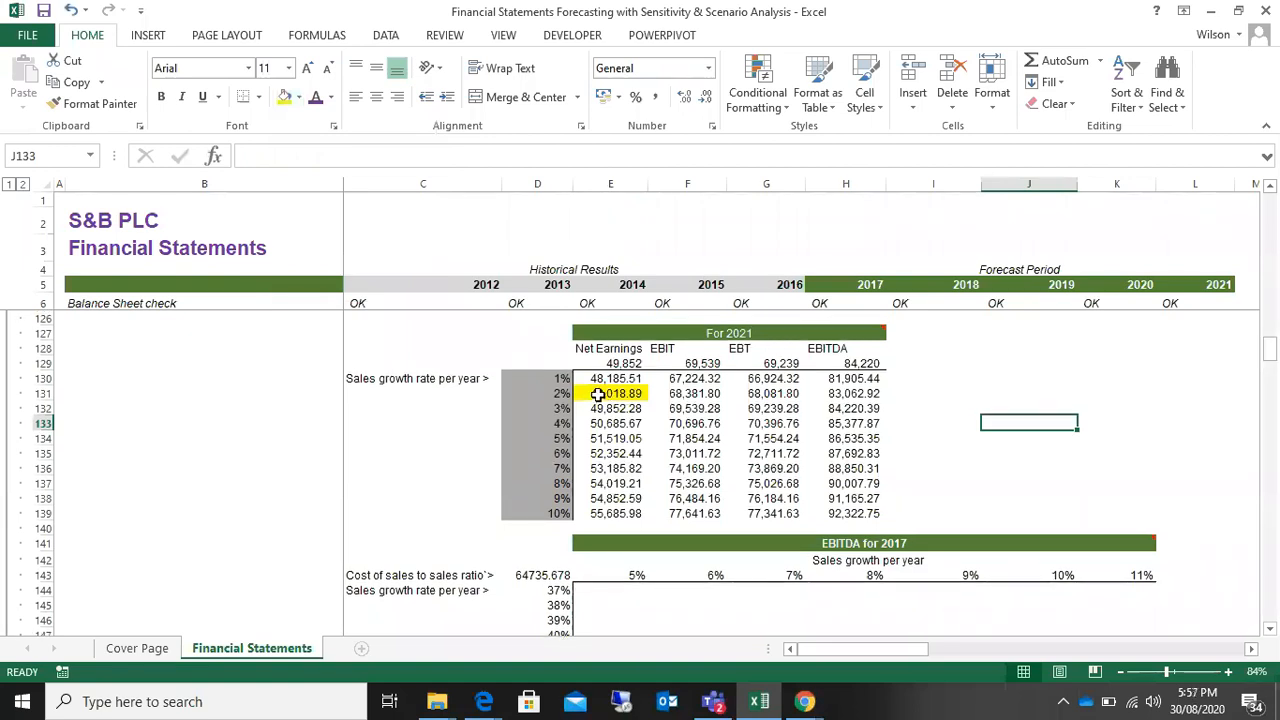
pyautogui.moveTo(1270, 352); pyautogui.dragTo(1270, 205)
pyautogui.click(560, 392)
pyautogui.click(1211, 366)
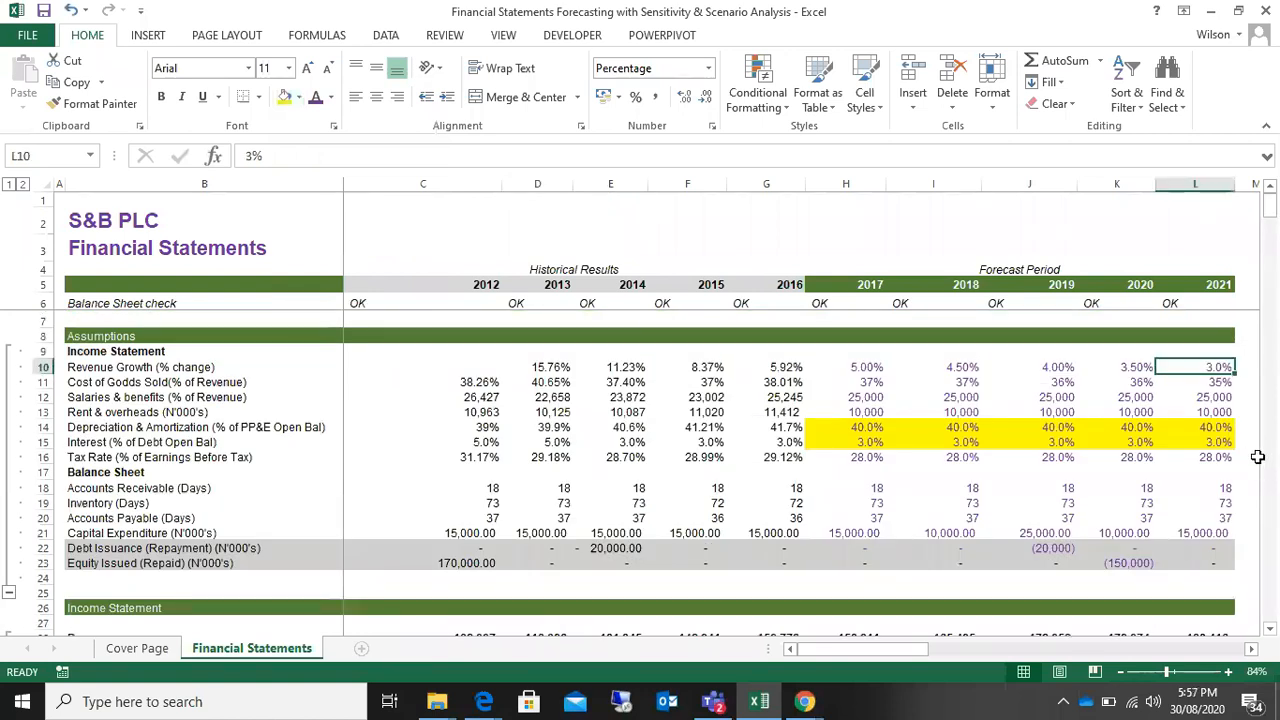
pyautogui.write('2')
pyautogui.press('Return')
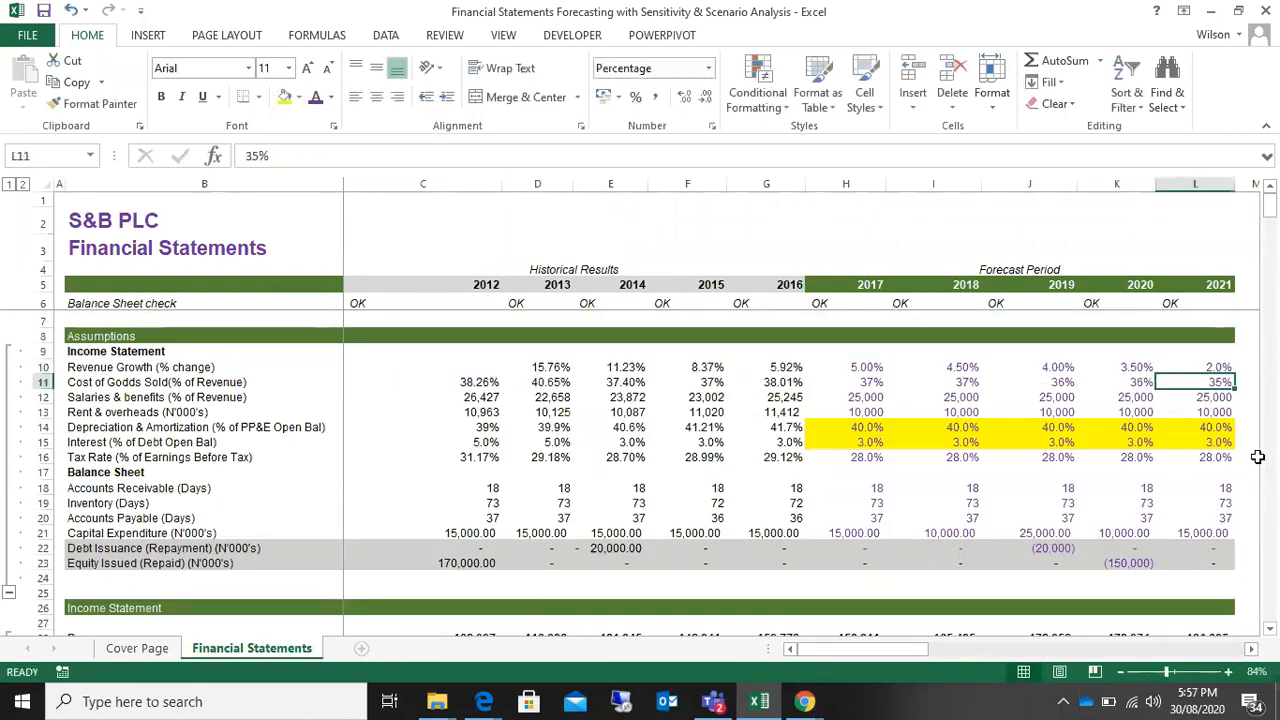
# Step: Locate the 2021 Net Earnings in the income statement and select L41 to check it
pyautogui.scroll(-12, 1267, 484)
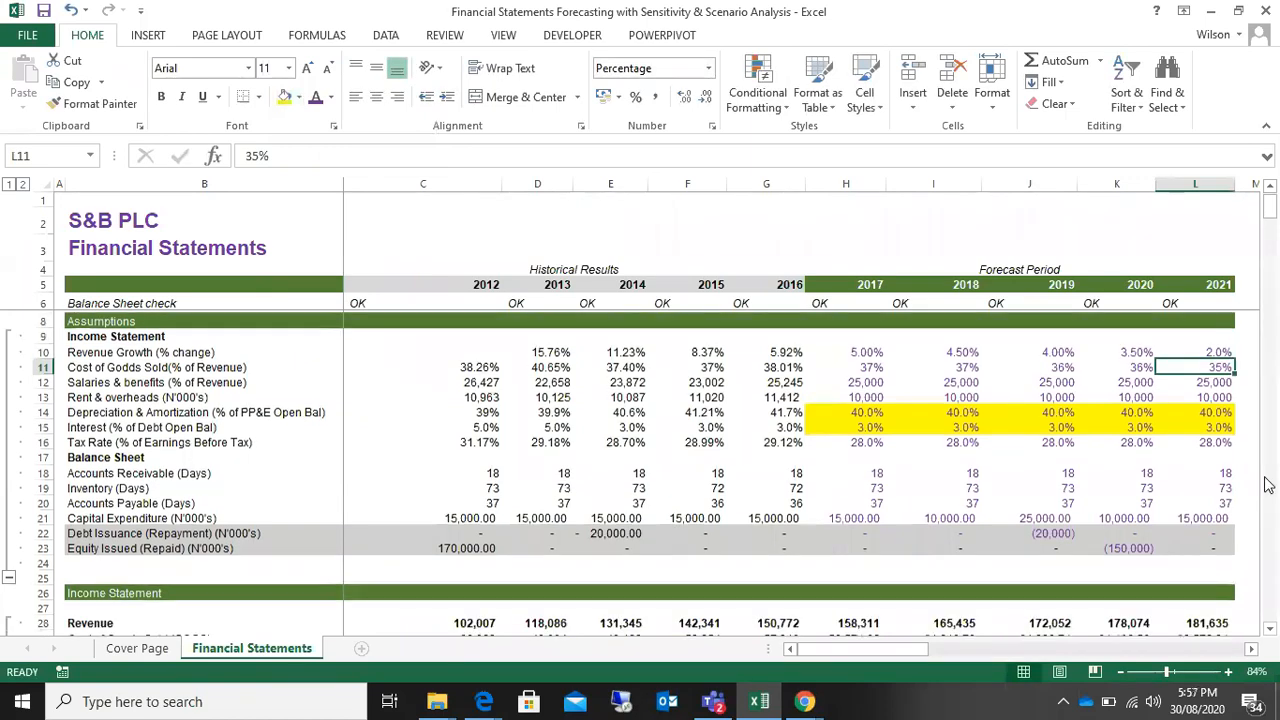
pyautogui.scroll(-6, 1267, 484)
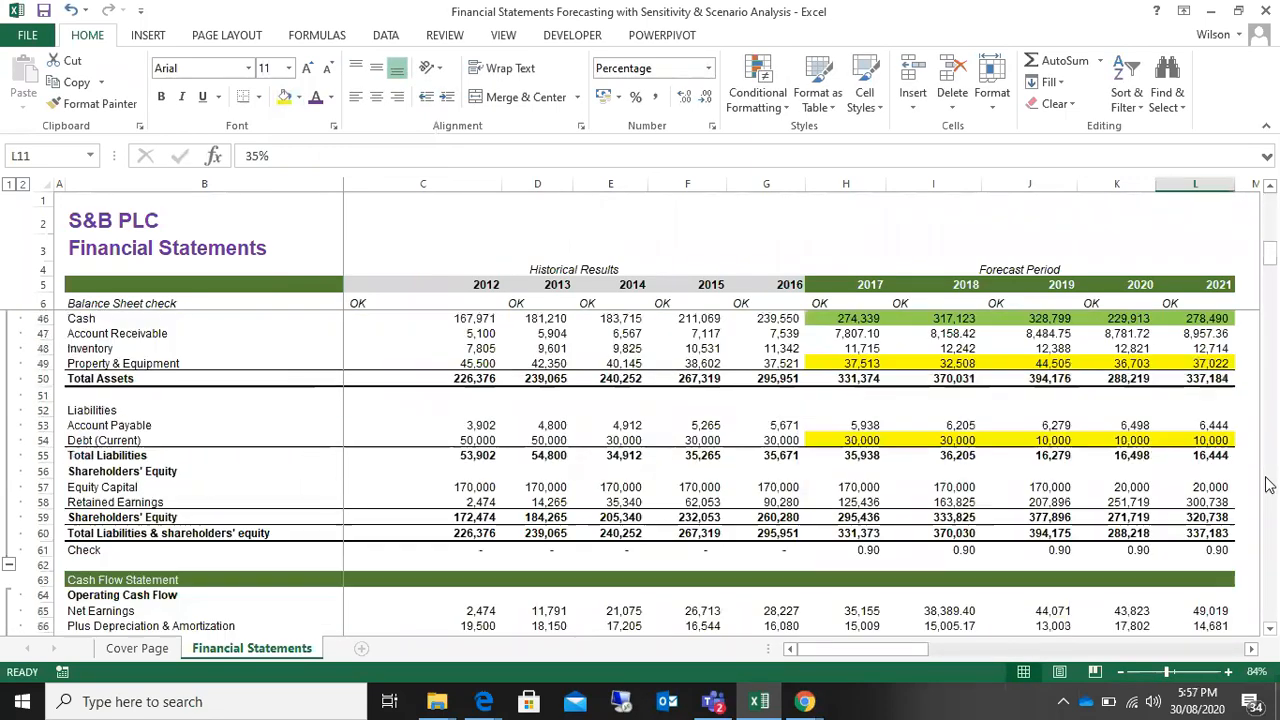
pyautogui.scroll(-12, 1268, 485)
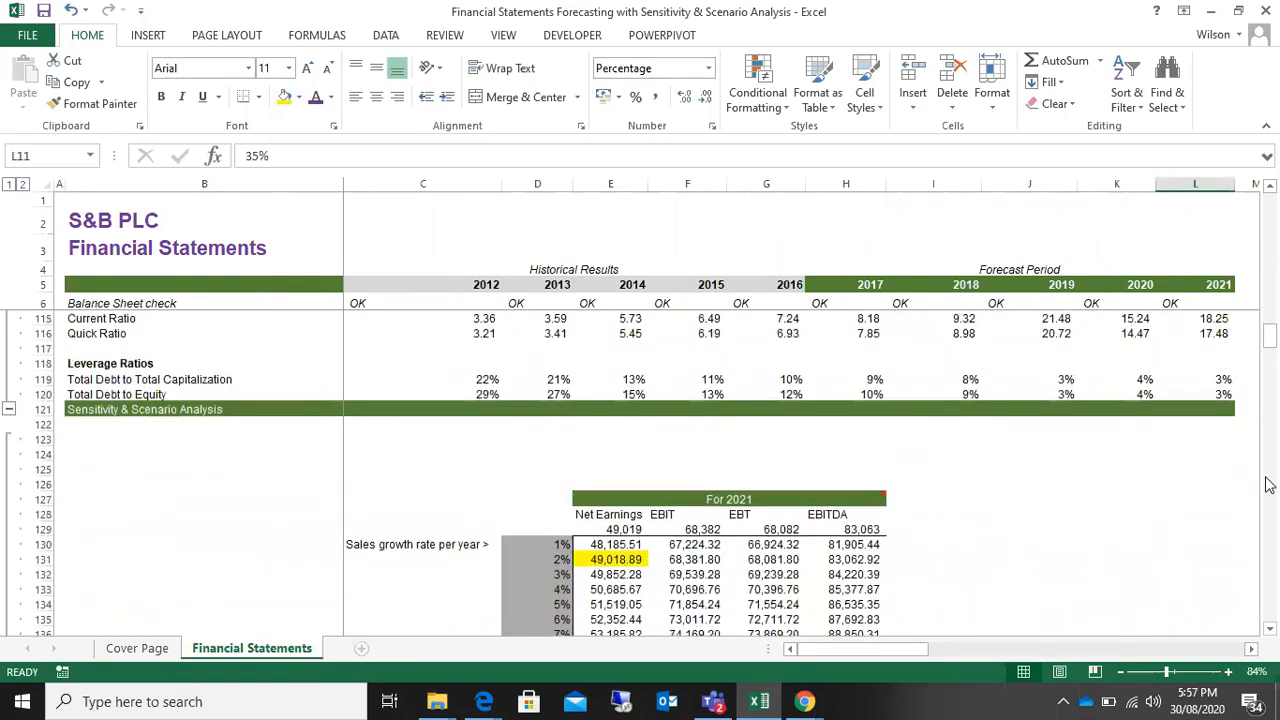
pyautogui.scroll(6, 1275, 475)
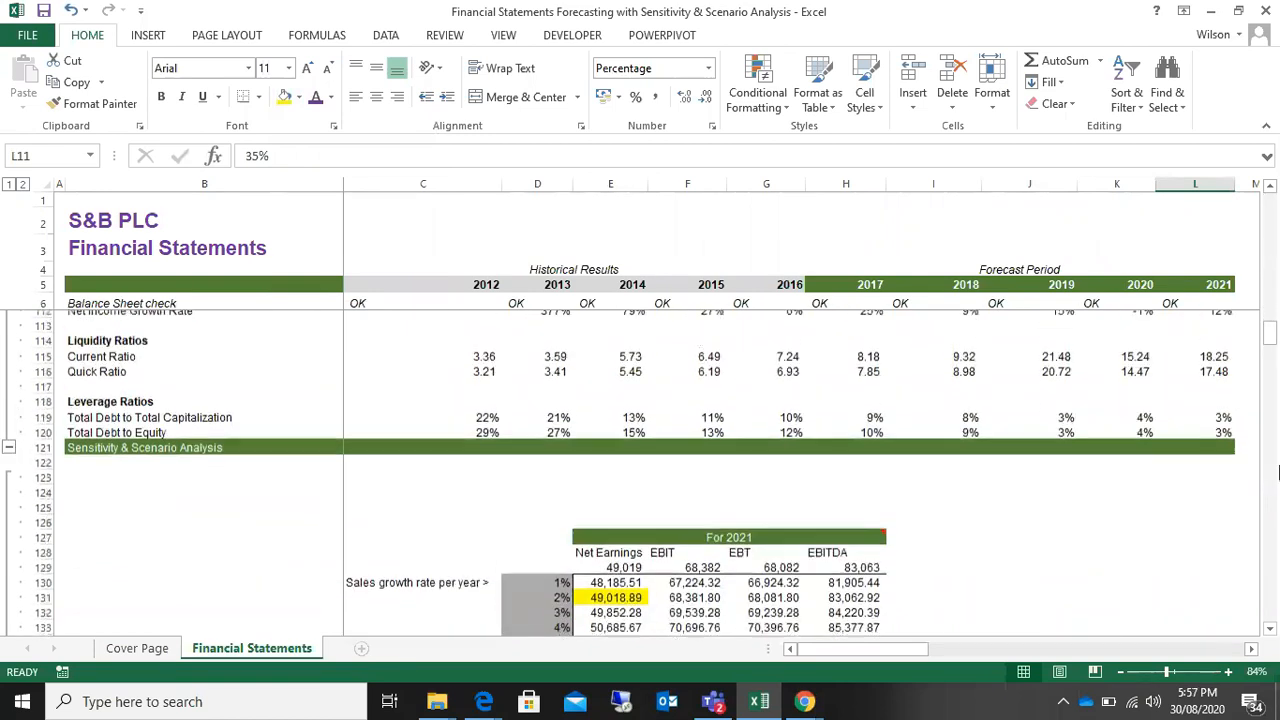
pyautogui.scroll(17, 1277, 472)
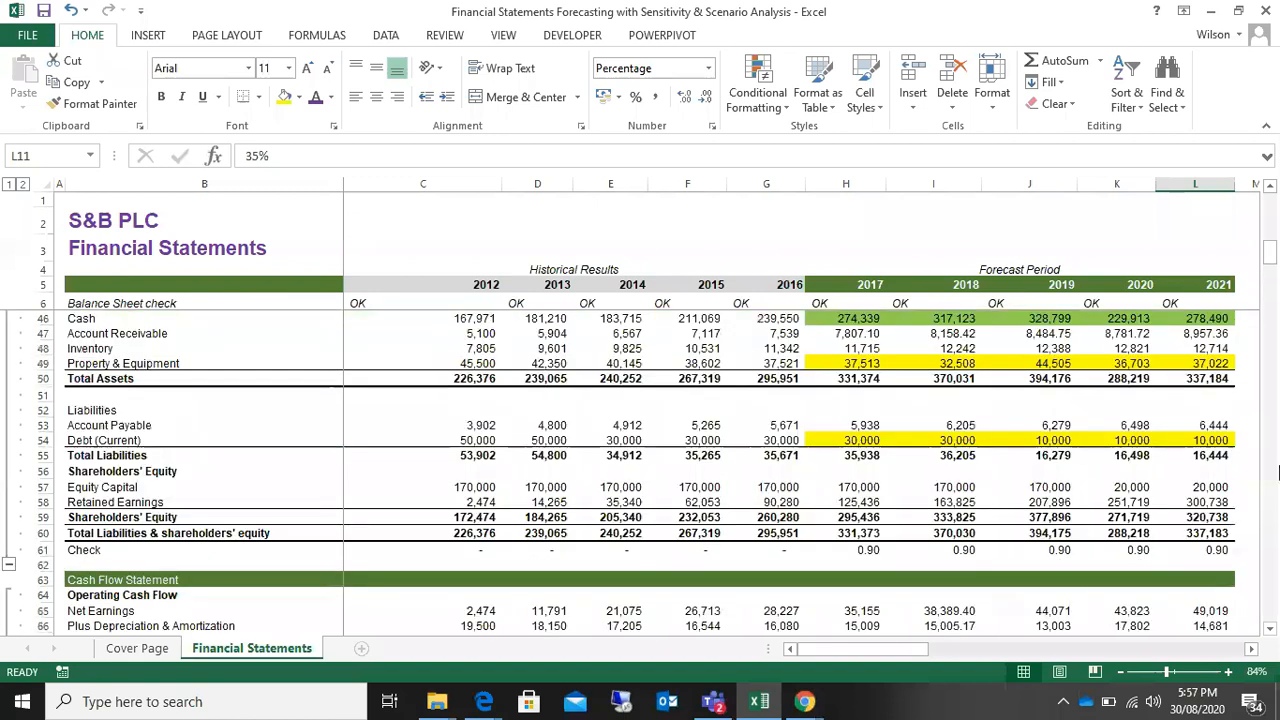
pyautogui.scroll(-1, 806, 480)
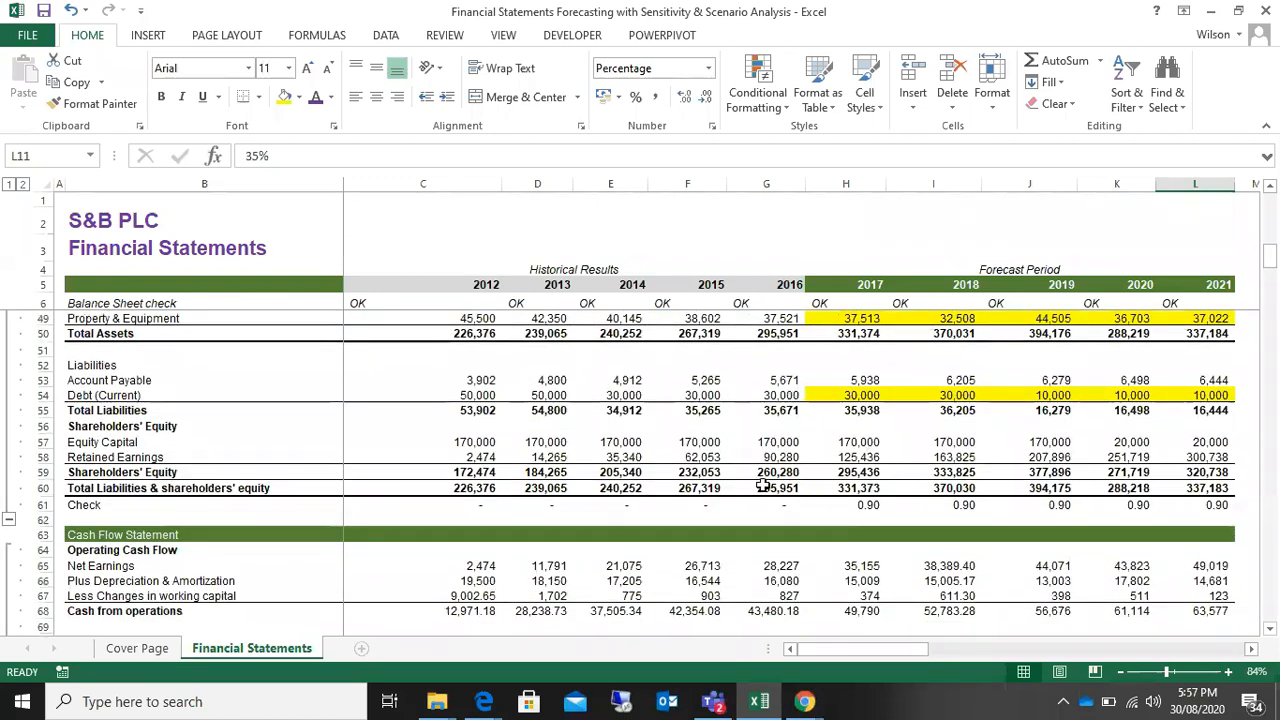
pyautogui.scroll(3, 762, 485)
pyautogui.scroll(2, 762, 485)
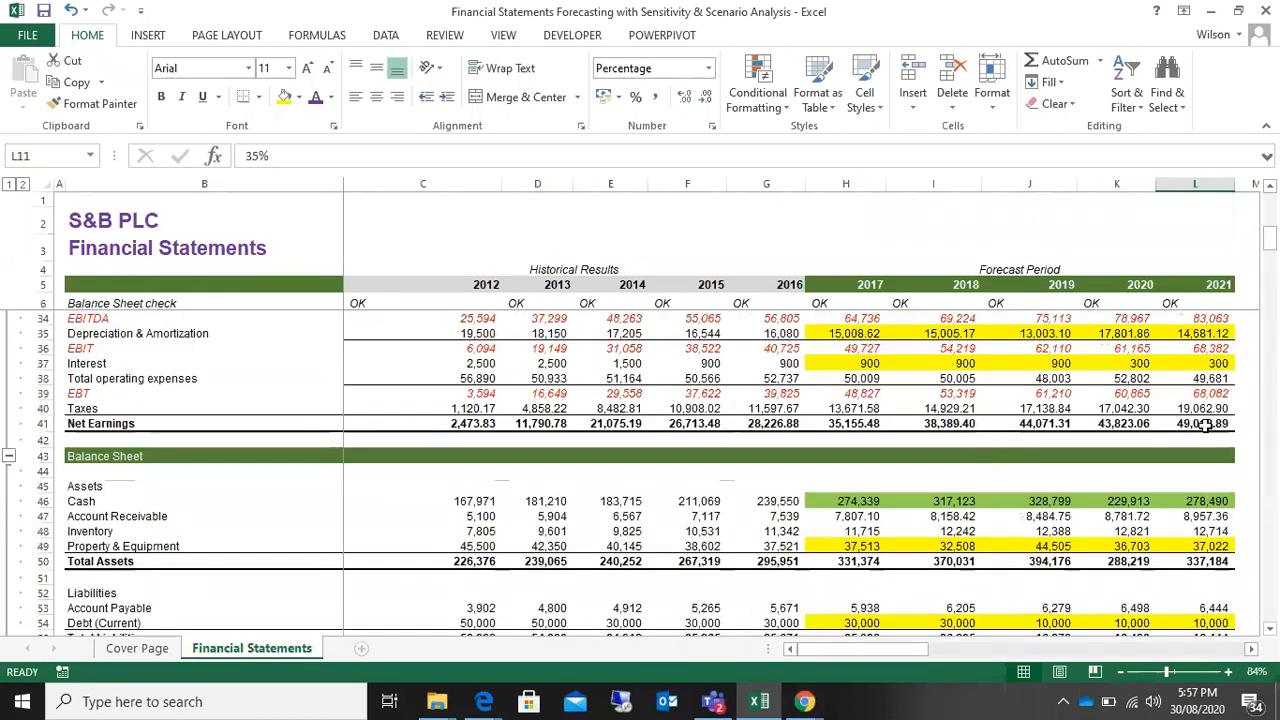
pyautogui.click(1205, 424)
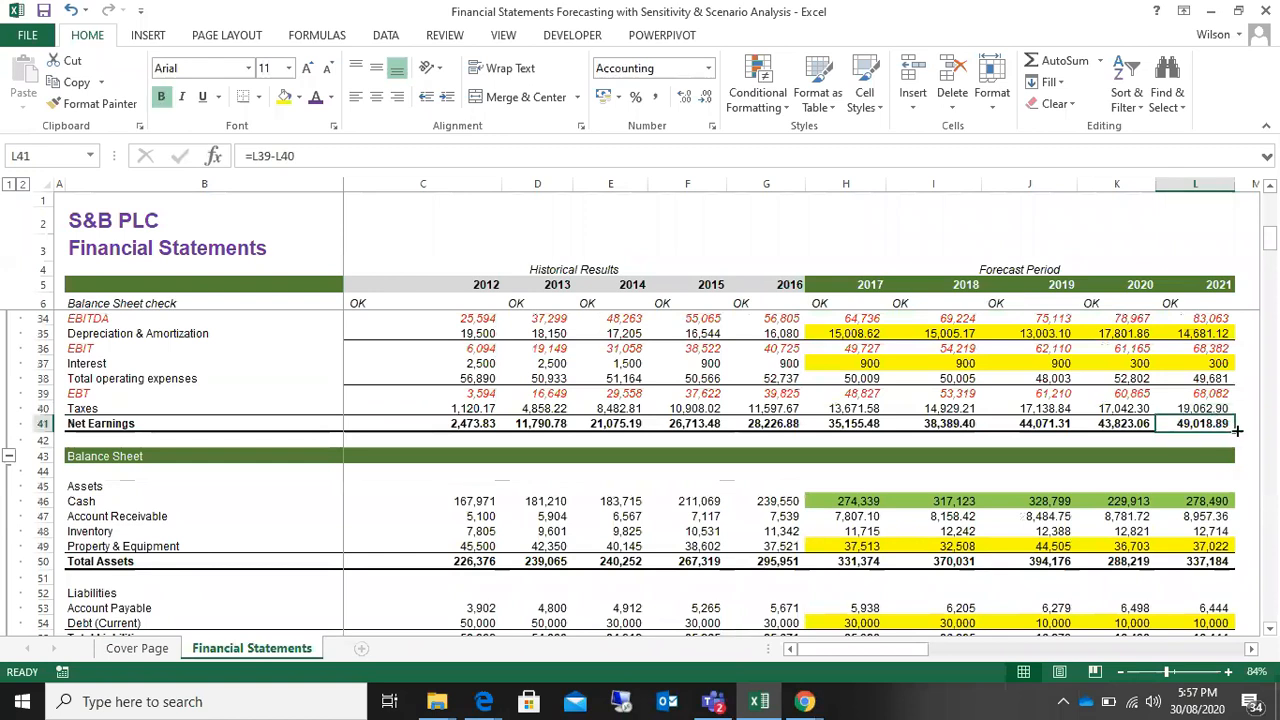
# Step: Compare it with the highlighted Net Earnings result at 2% sales growth in E131 of the For 2021 table
pyautogui.doubleClick(1251, 650)
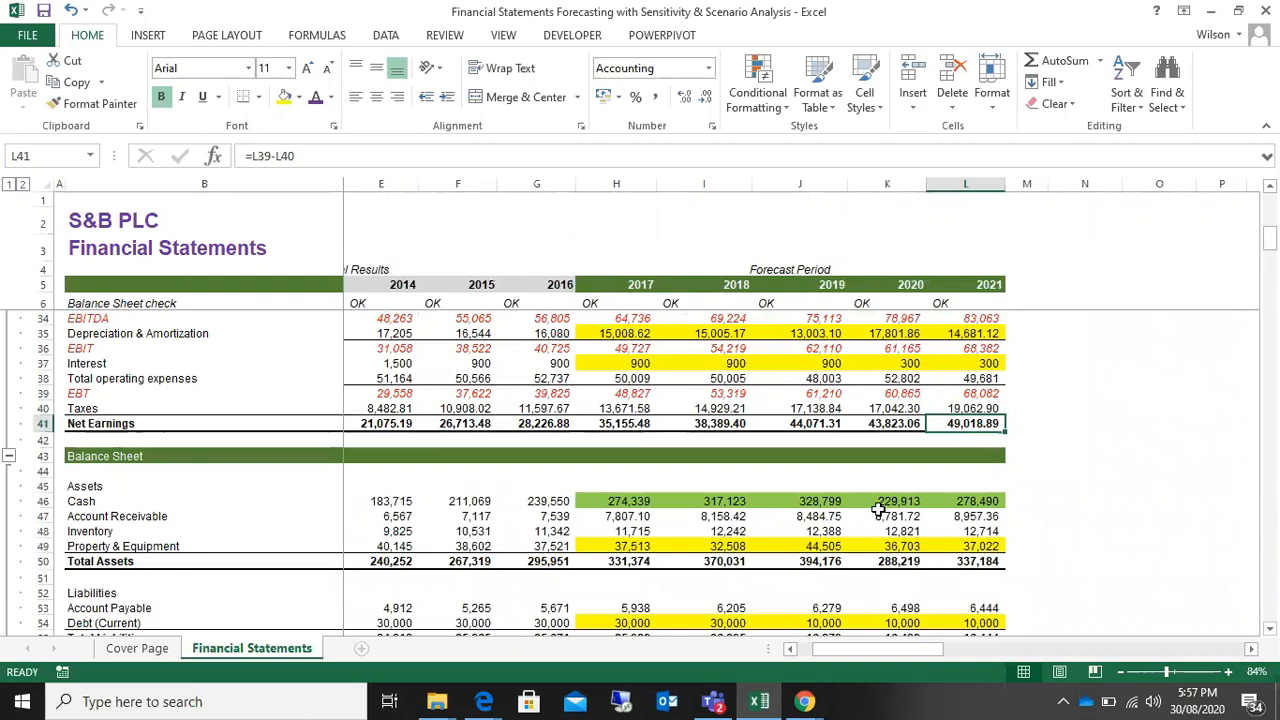
pyautogui.scroll(-20, 876, 510)
pyautogui.scroll(-7, 876, 510)
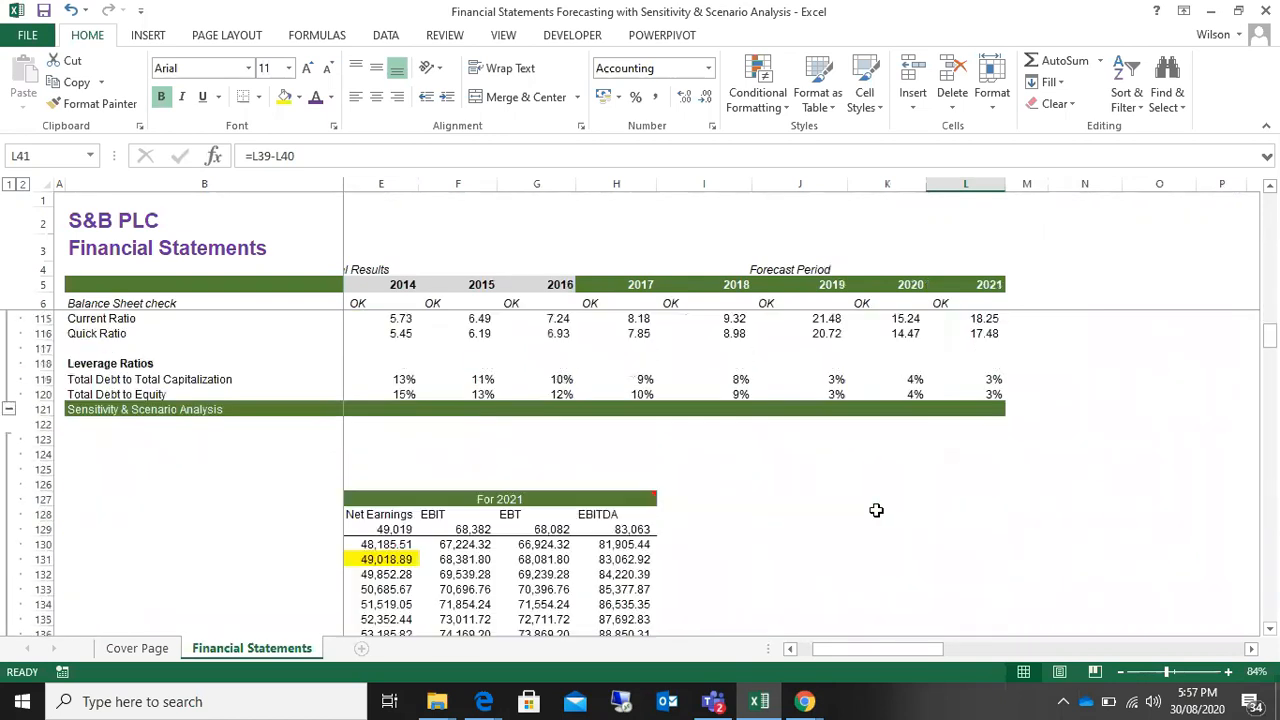
pyautogui.moveTo(881, 647); pyautogui.dragTo(791, 653)
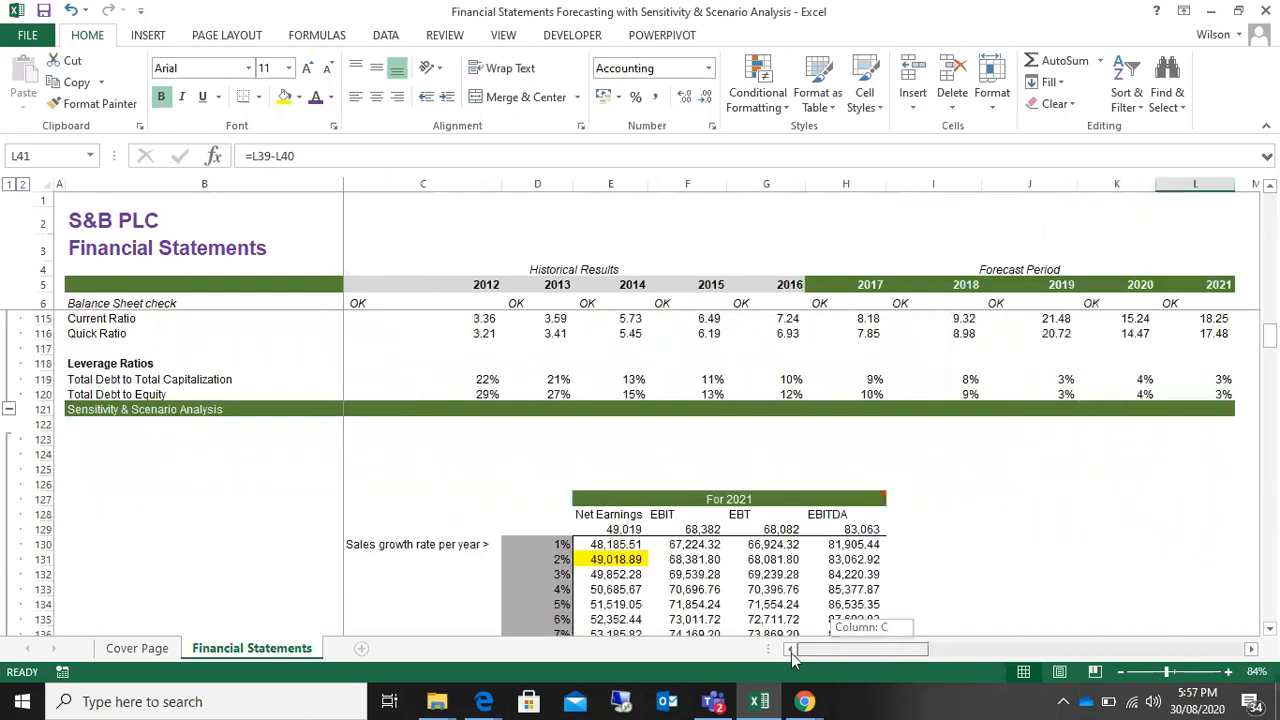
pyautogui.click(608, 560)
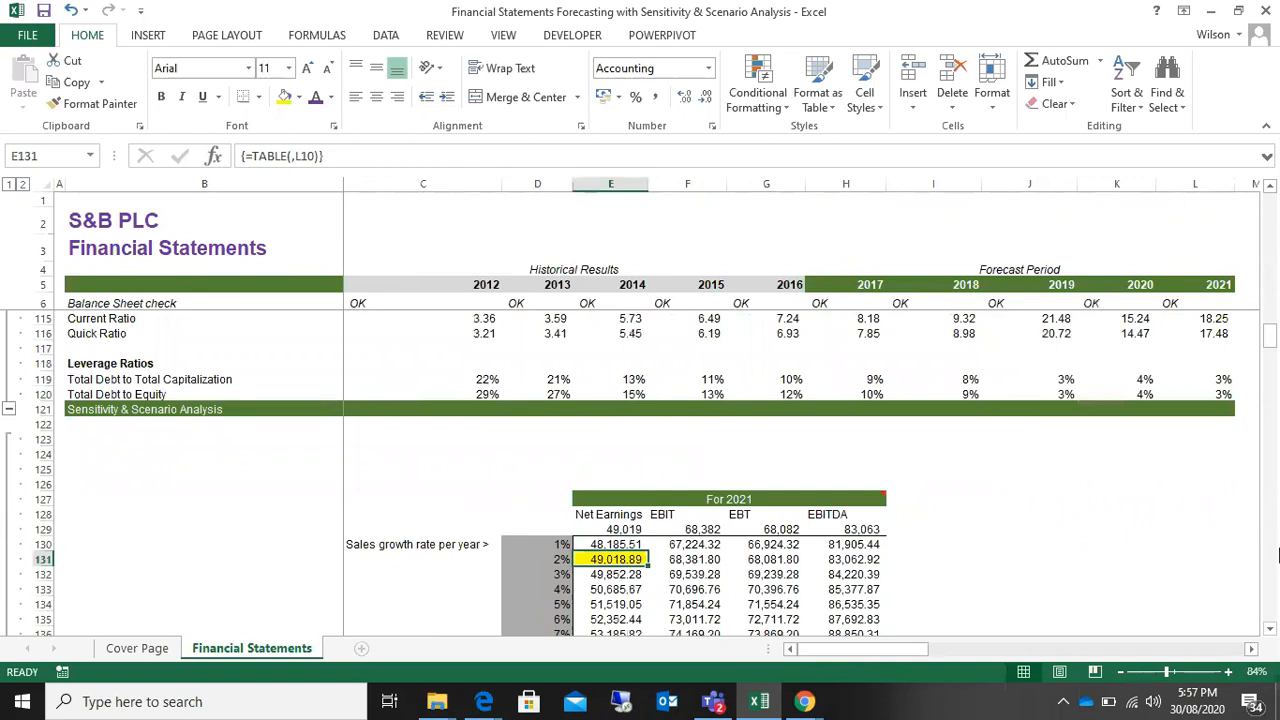
pyautogui.scroll(-1, 1140, 477)
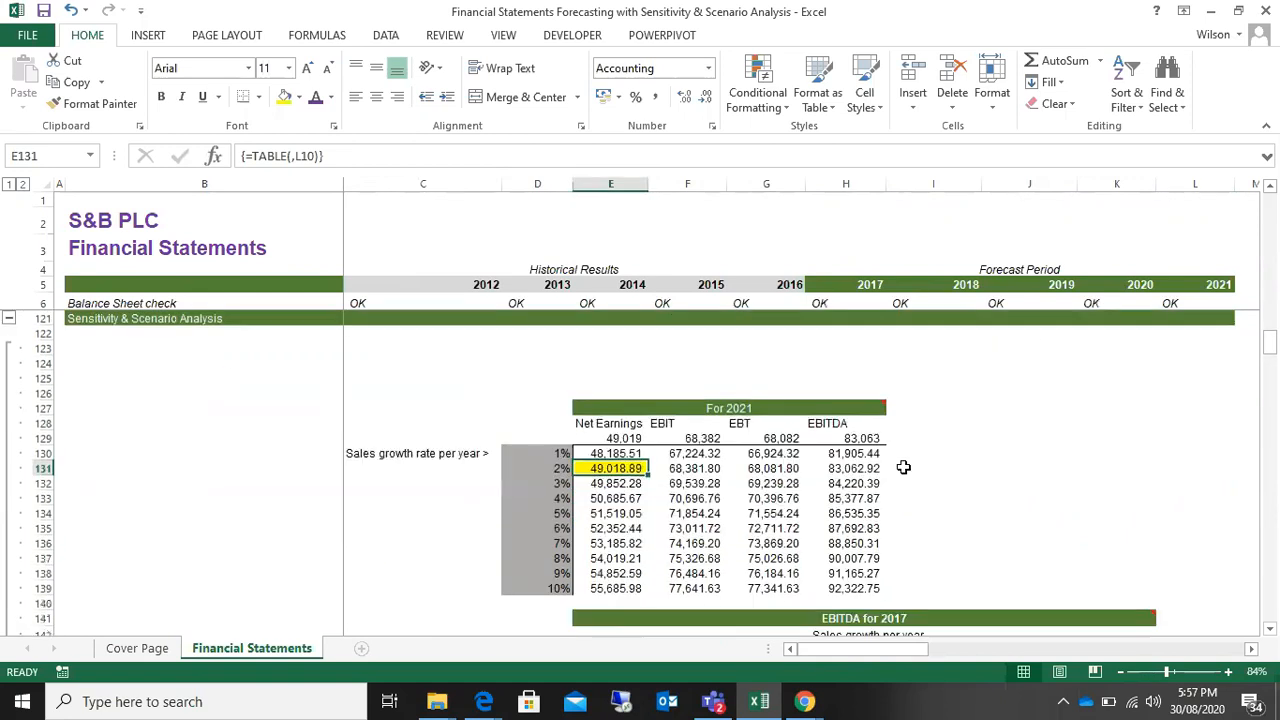
# Step: Check the 2021 revenue growth assumption in L10
pyautogui.scroll(1, 1248, 377)
pyautogui.scroll(20, 1248, 377)
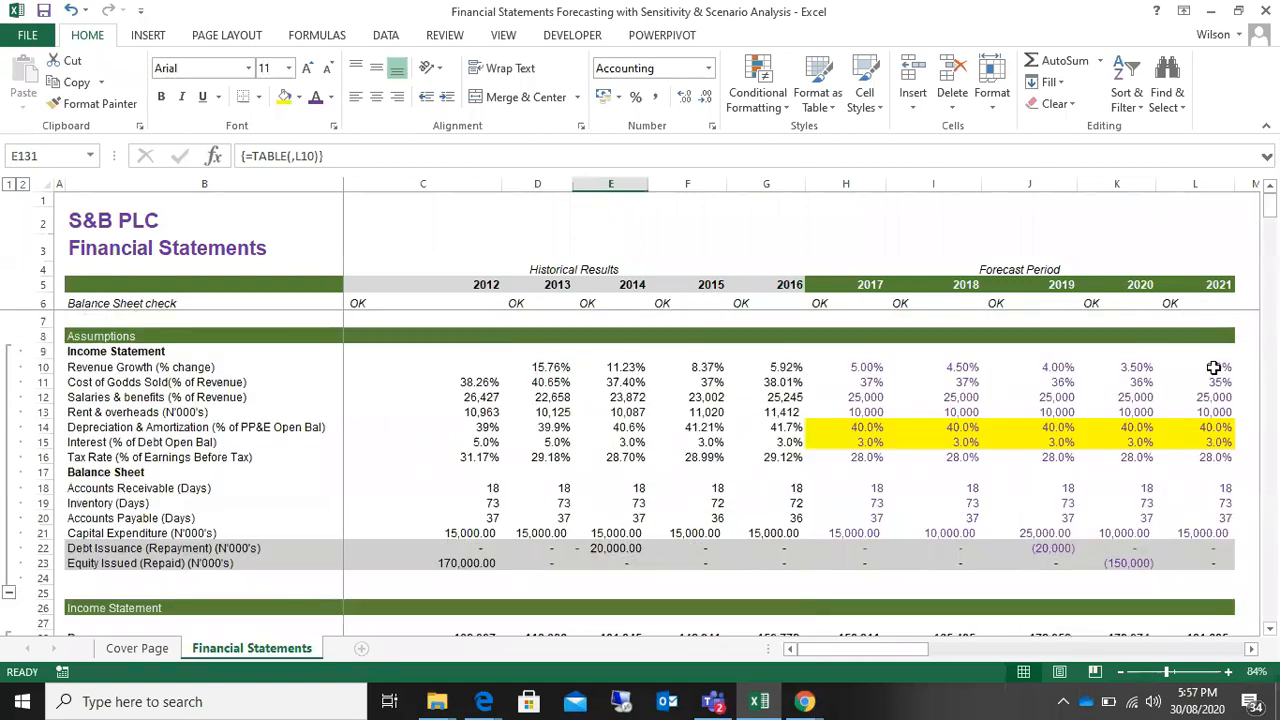
pyautogui.click(1213, 367)
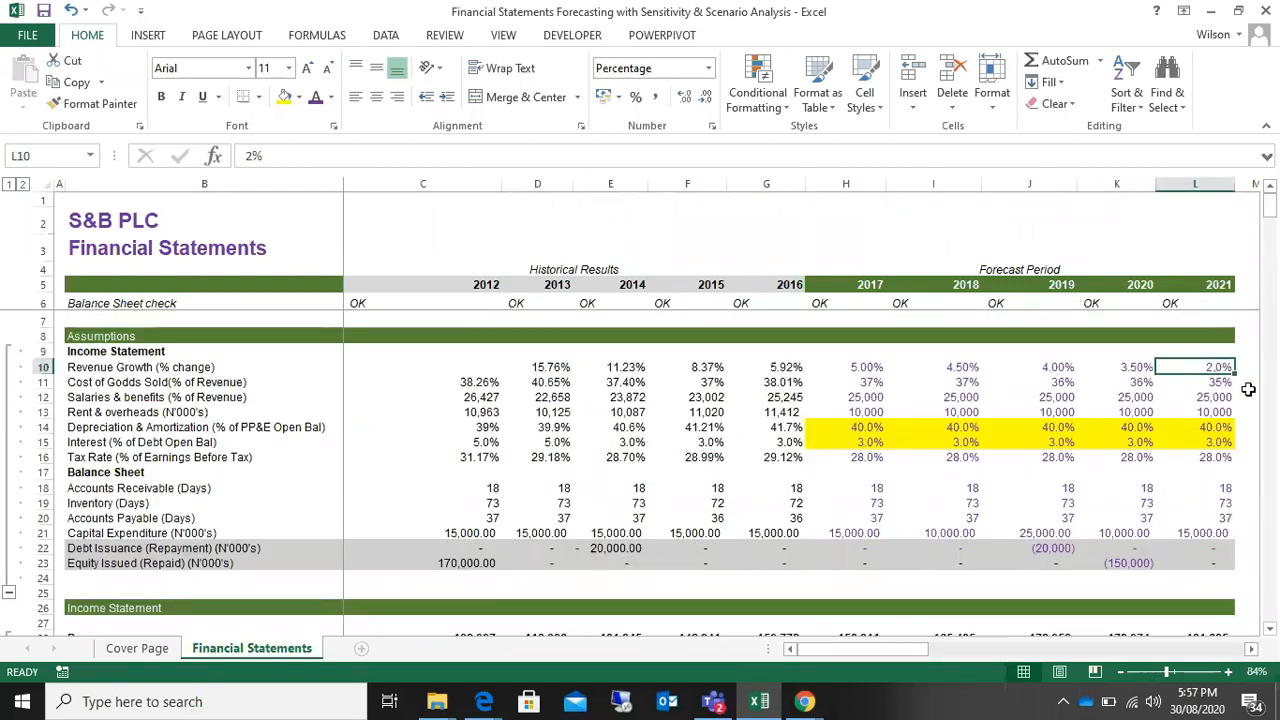
# Step: Go through the sales growth rates from 2% to 10% in column D of the For 2021 table, cancelling any accidental cell move
pyautogui.scroll(-20, 1248, 389)
pyautogui.scroll(-15, 1247, 390)
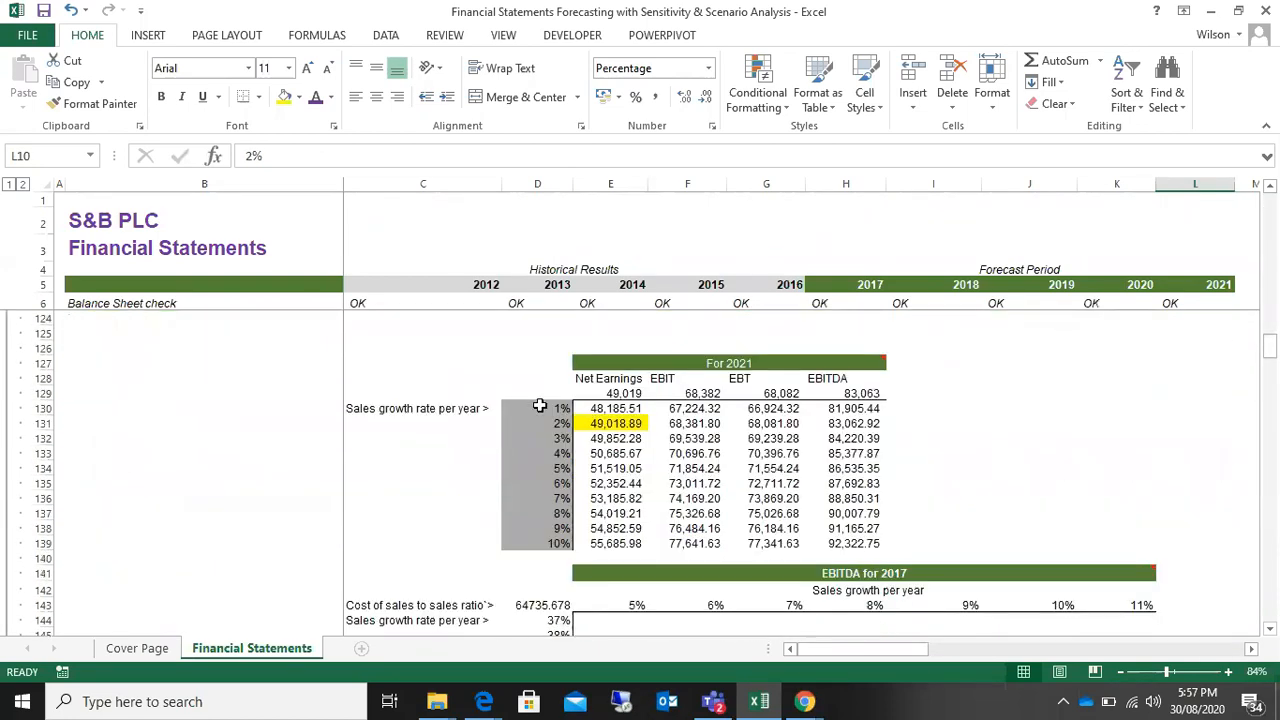
pyautogui.click(544, 426)
pyautogui.click(550, 450)
pyautogui.click(551, 468)
pyautogui.click(551, 484)
pyautogui.click(550, 498)
pyautogui.moveTo(550, 505); pyautogui.dragTo(552, 543)
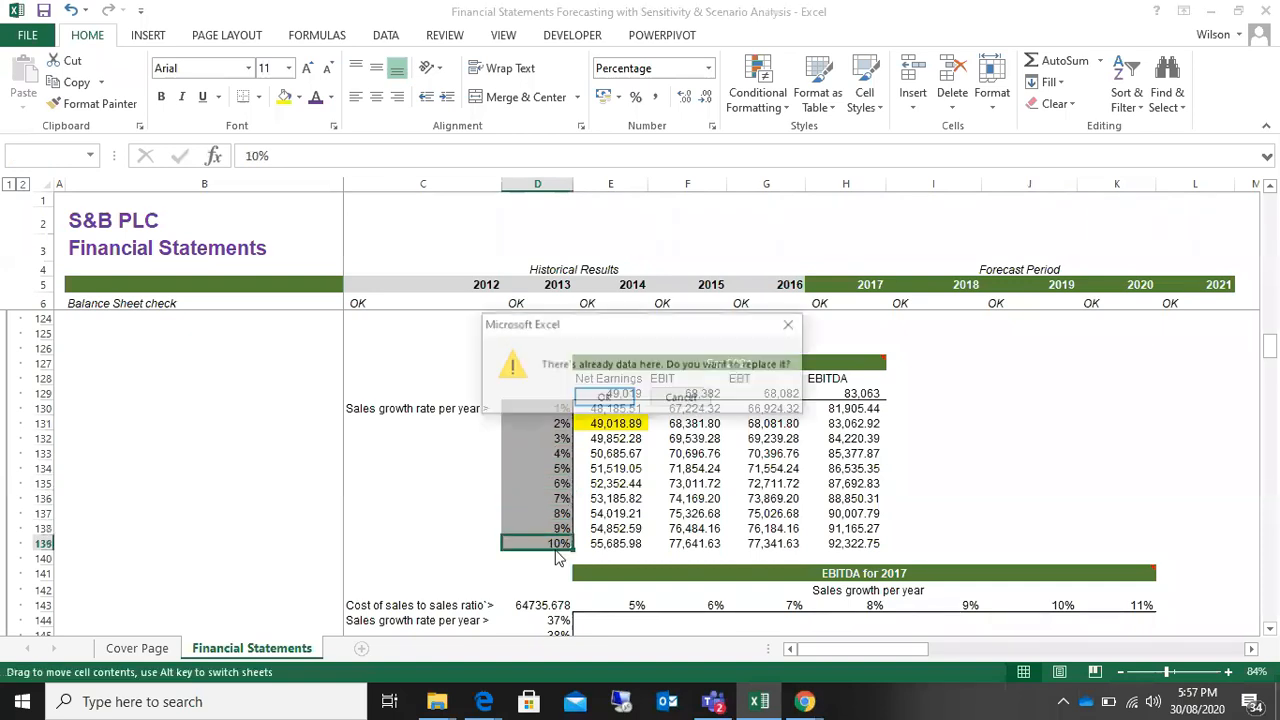
pyautogui.click(789, 329)
pyautogui.click(1025, 428)
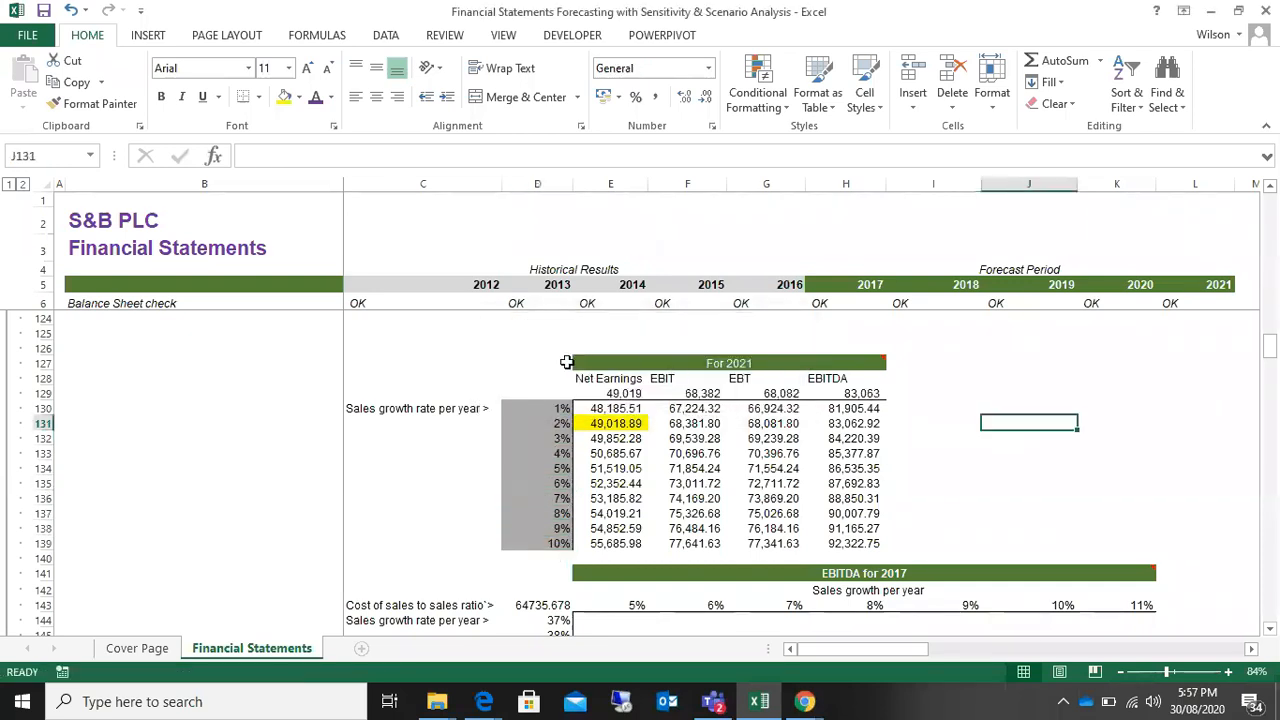
# Step: Highlight the whole For 2021 table, D127:H139, and its column of sales growth rates for review, then clear the selection
pyautogui.moveTo(512, 363); pyautogui.dragTo(802, 538)
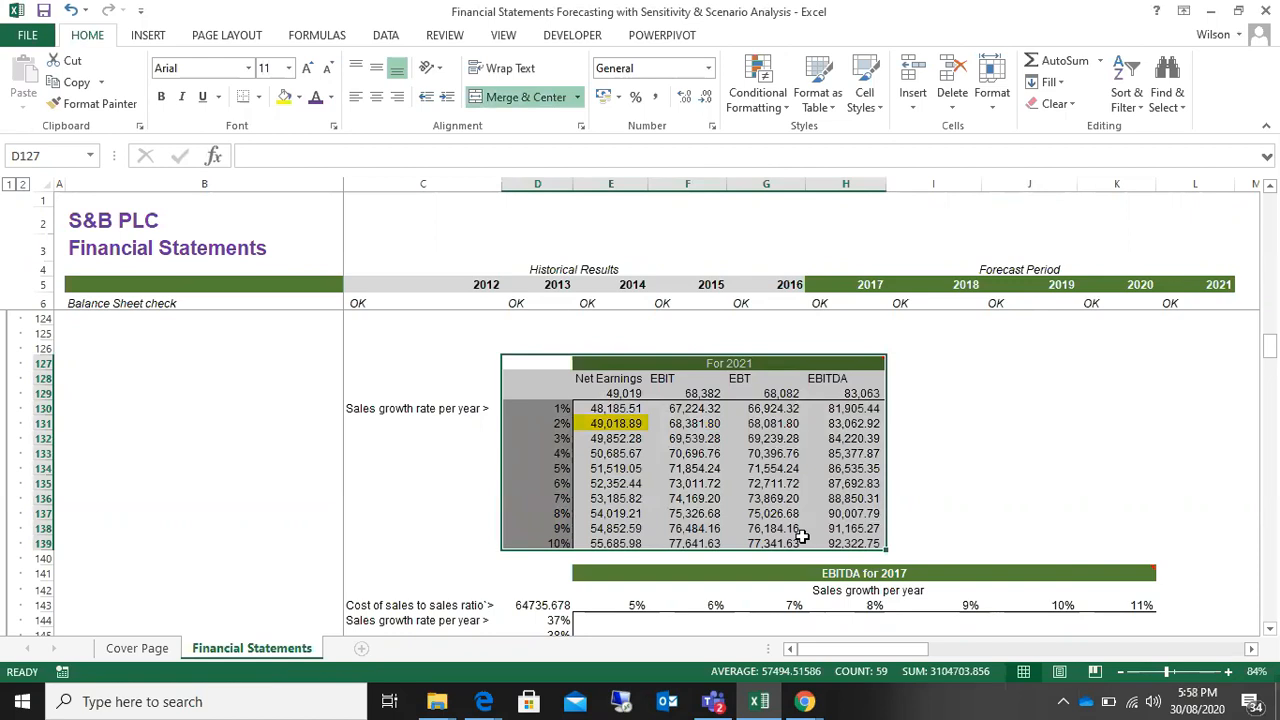
pyautogui.moveTo(548, 410); pyautogui.dragTo(529, 543)
pyautogui.click(1165, 392)
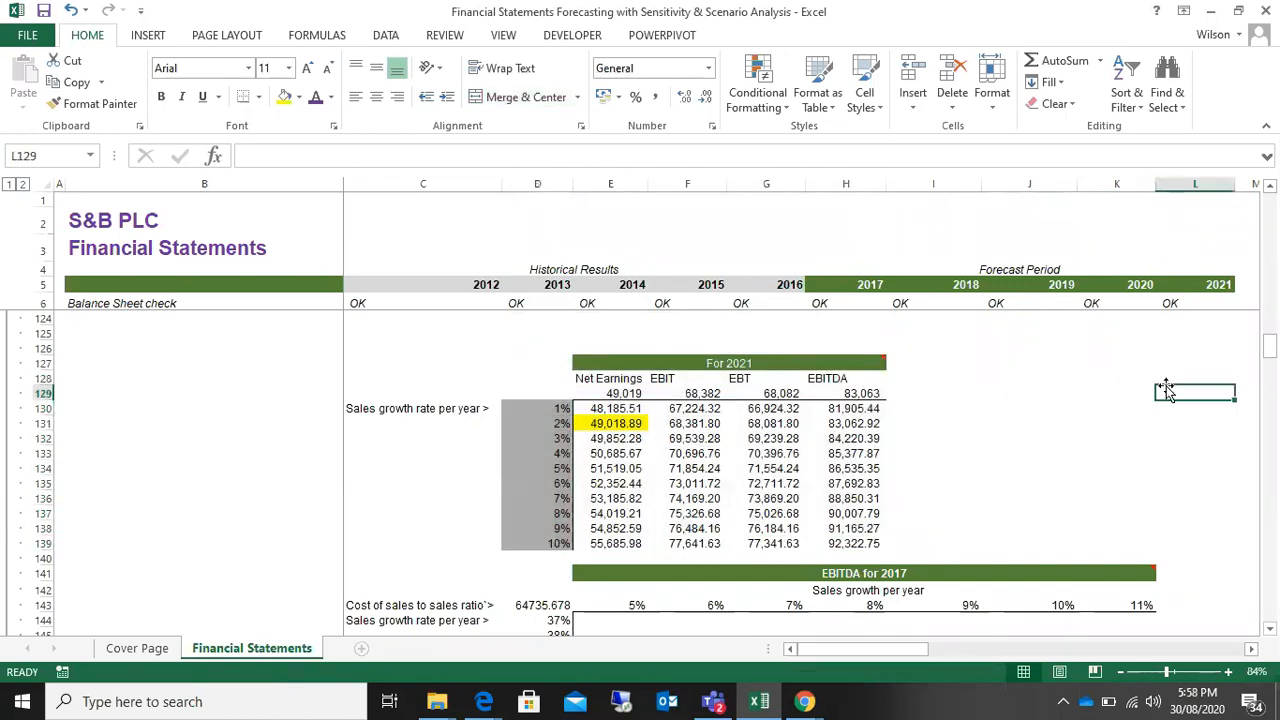
# Step: Show the comment on the For 2021 heading permanently and move it beside the table, over columns J and K
pyautogui.scroll(-1, 1240, 487)
pyautogui.scroll(1, 1240, 487)
pyautogui.click(851, 361)
pyautogui.rightClick(851, 361)
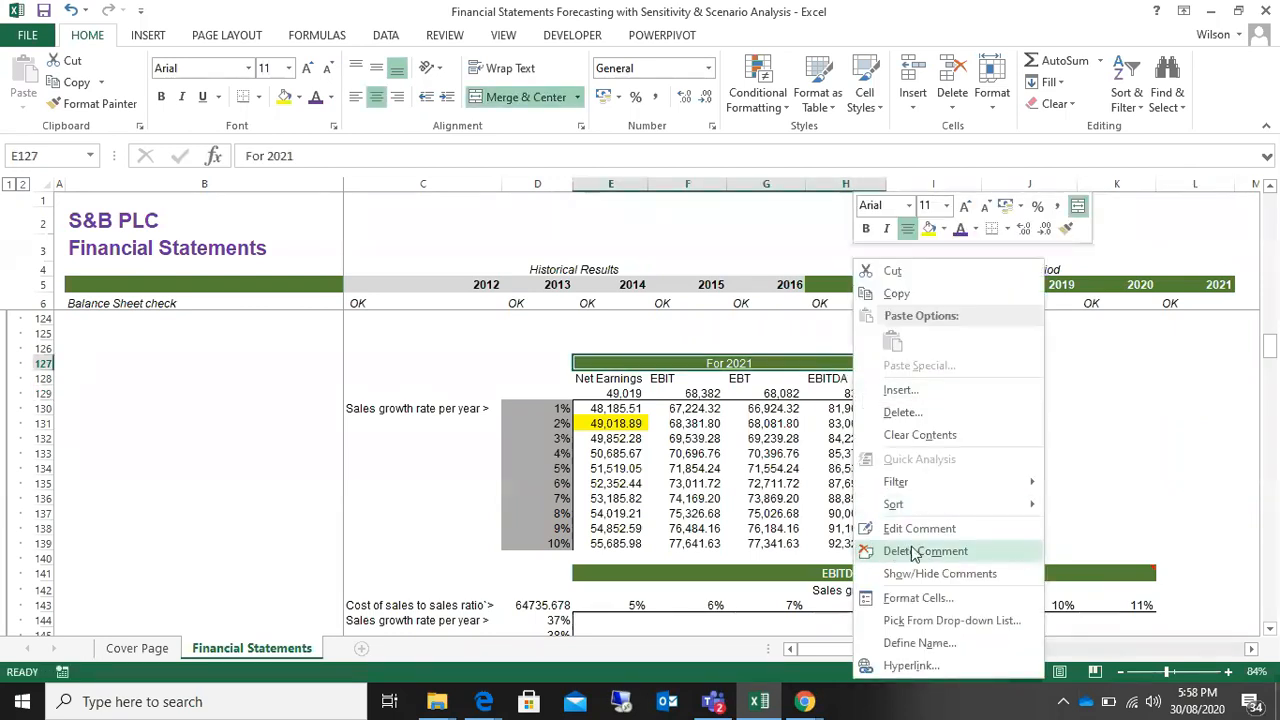
pyautogui.click(930, 574)
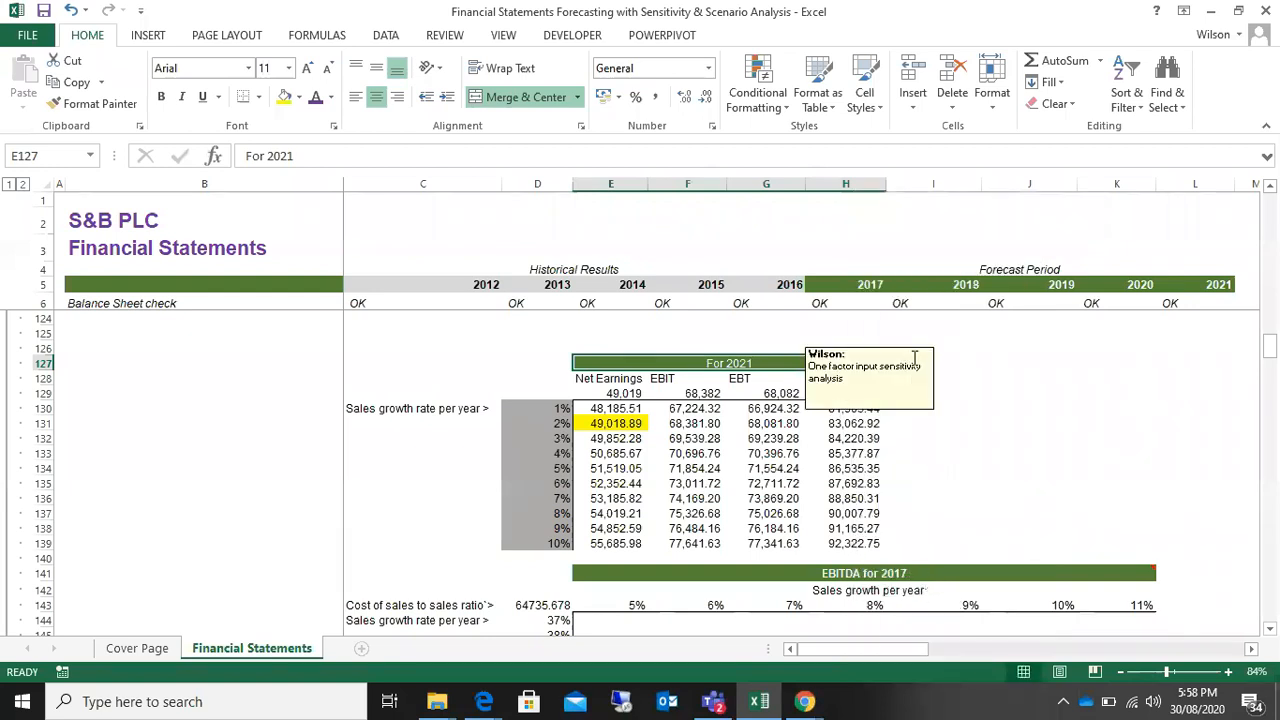
pyautogui.click(914, 357)
pyautogui.moveTo(950, 345); pyautogui.dragTo(1160, 350)
pyautogui.click(1065, 452)
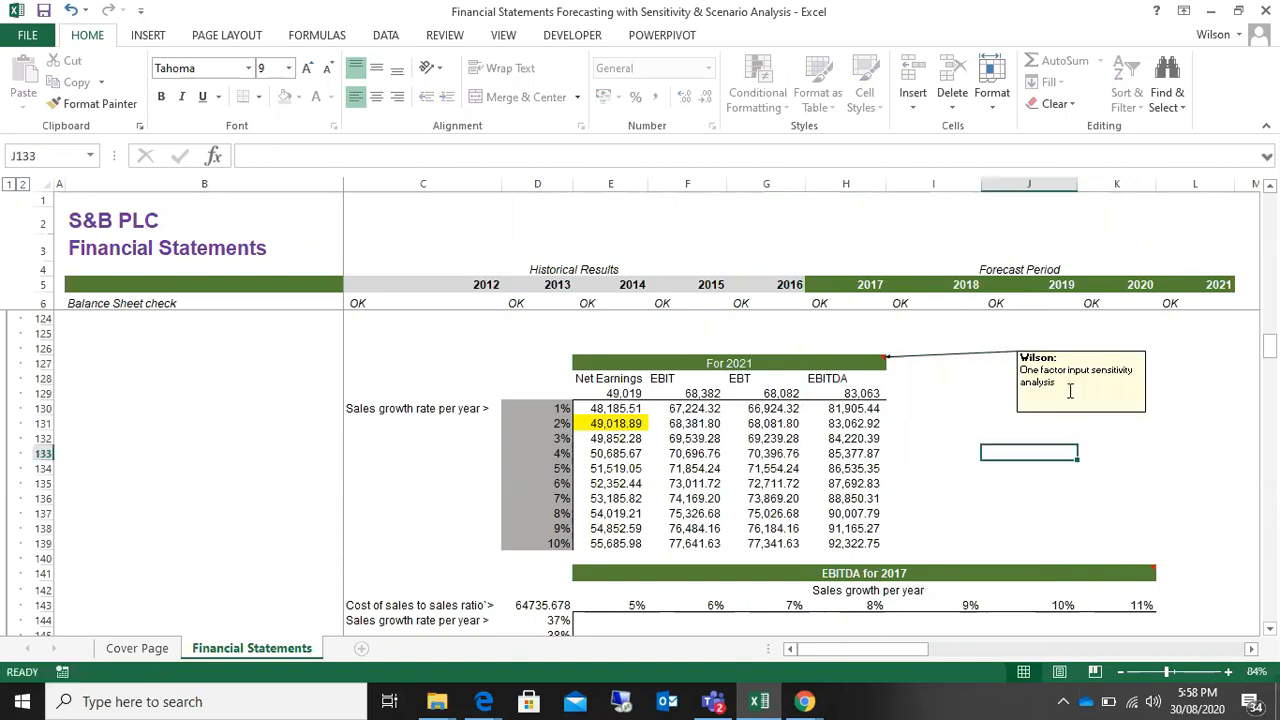
# Step: View the layout of the empty EBITDA for 2017 table below the For 2021 table
pyautogui.click(945, 425)
pyautogui.scroll(-3, 943, 431)
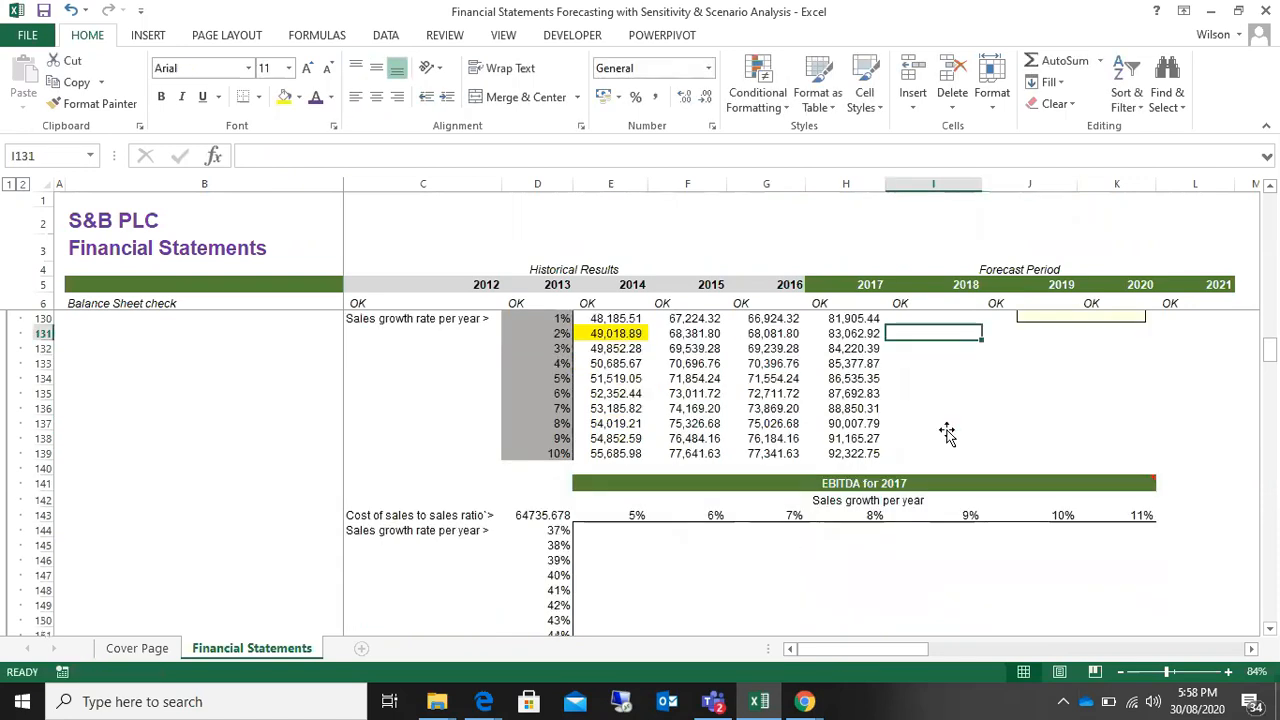
pyautogui.click(775, 558)
pyautogui.scroll(-1, 776, 560)
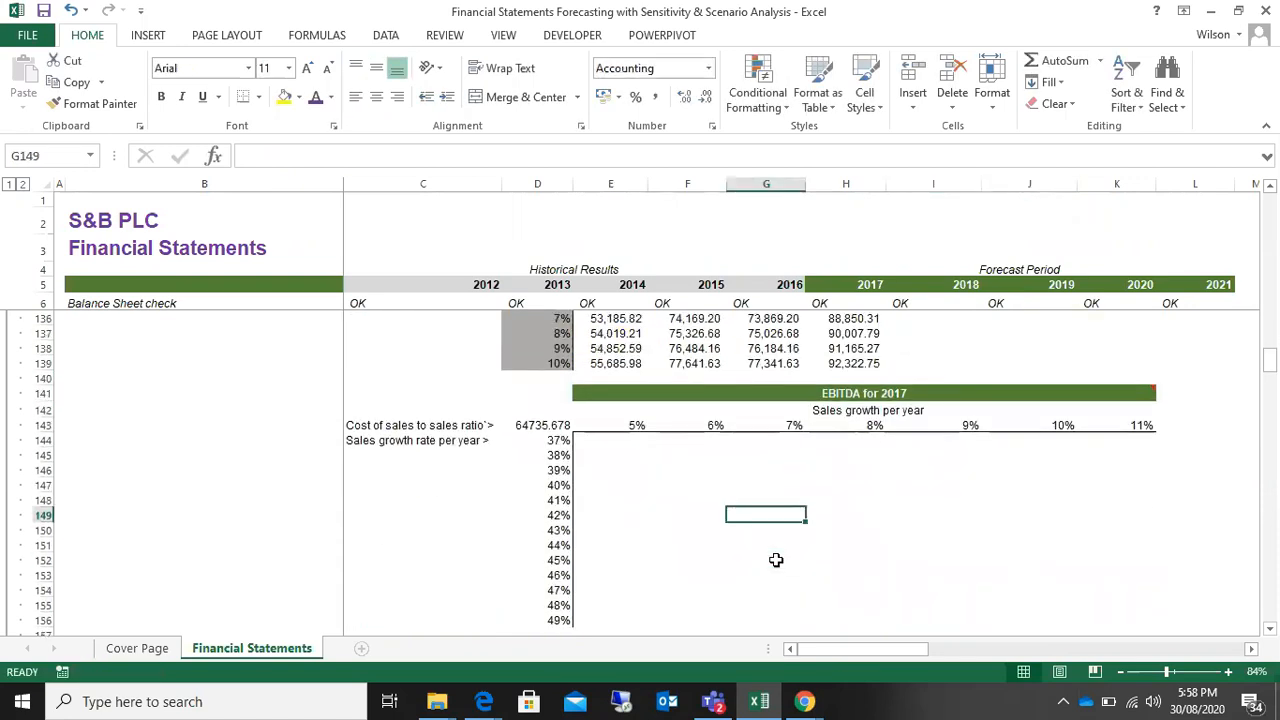
pyautogui.scroll(-1, 776, 560)
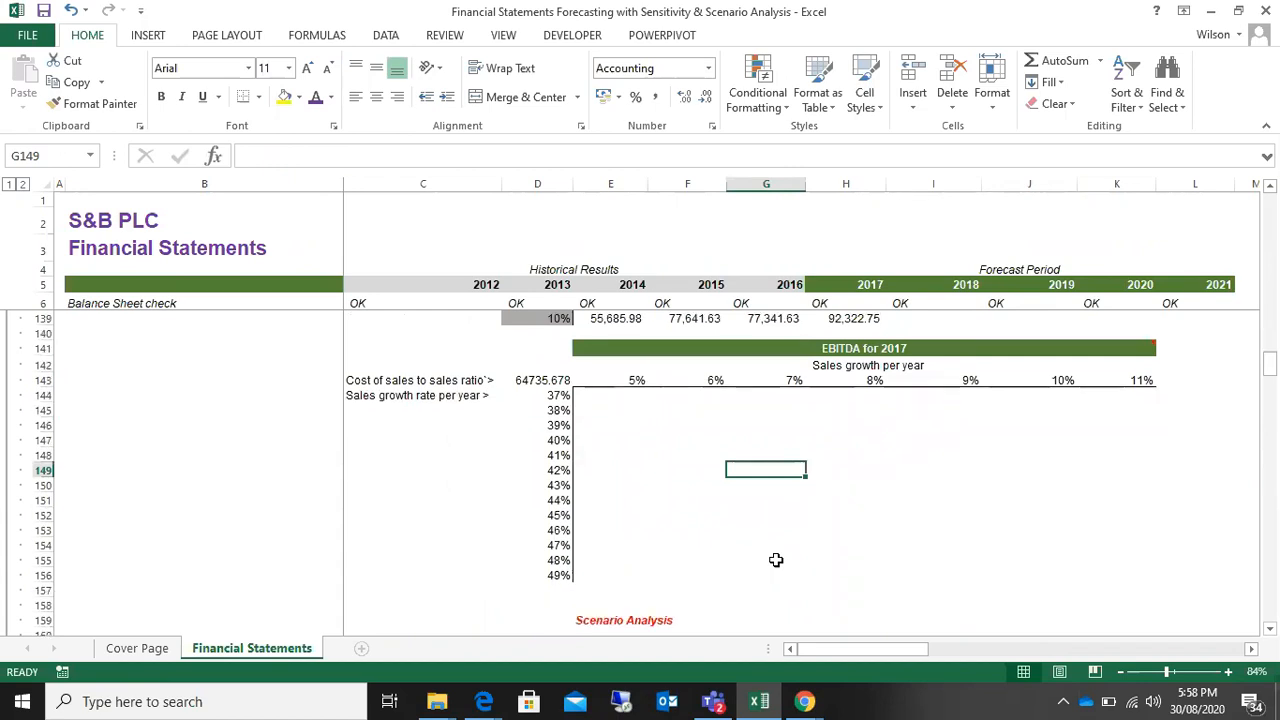
pyautogui.scroll(3, 776, 560)
pyautogui.scroll(-1, 776, 560)
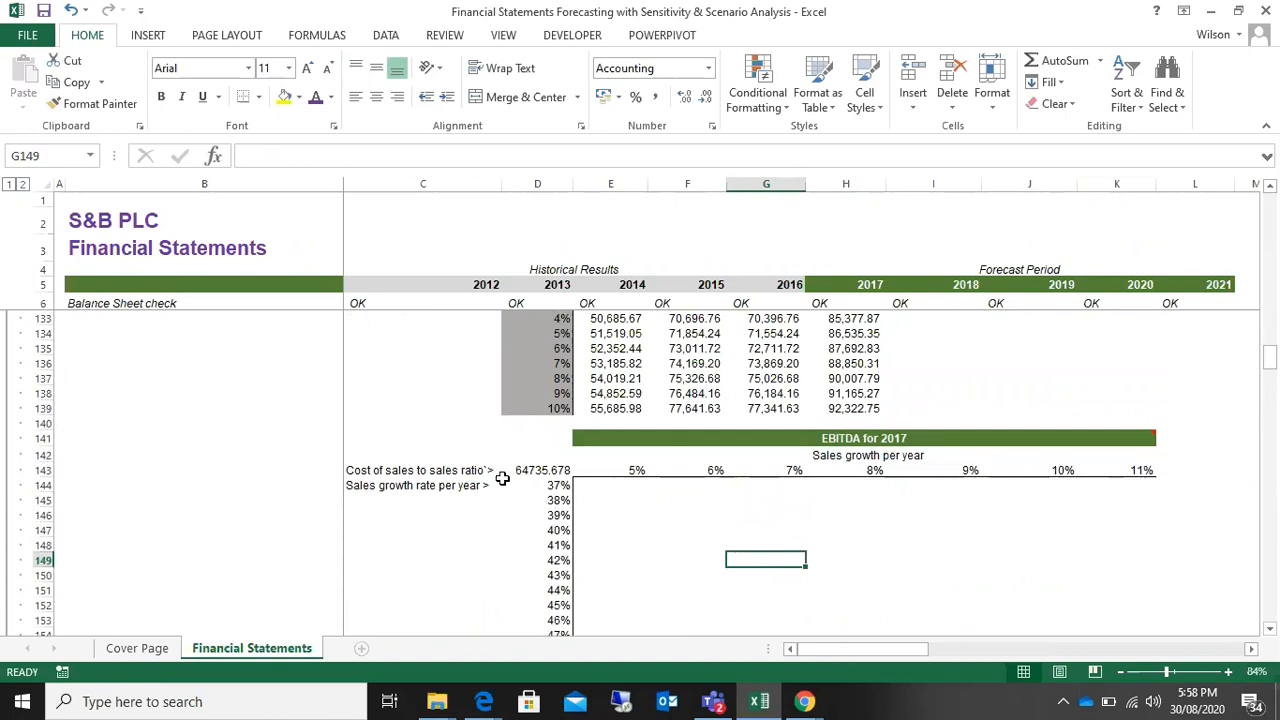
# Step: Examine the formula in D143, the EBITDA for 2017 heading with its comment, and the row label in C144
pyautogui.click(541, 471)
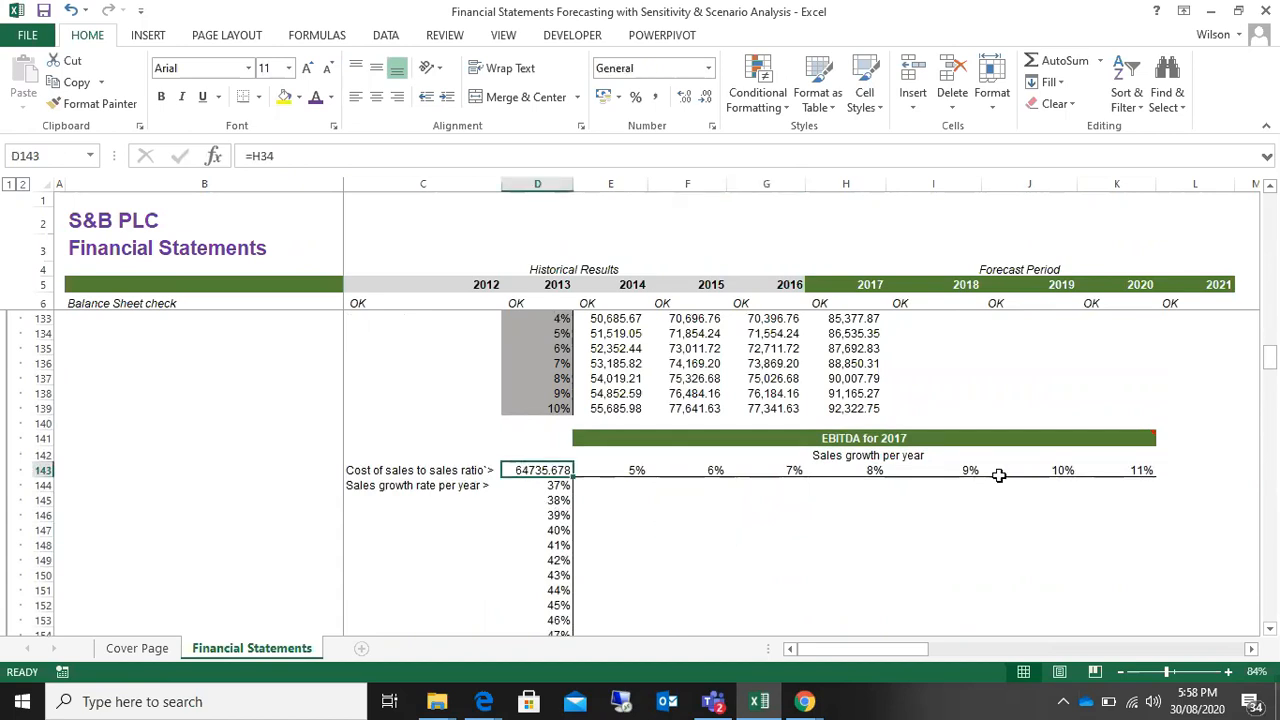
pyautogui.scroll(3, 999, 475)
pyautogui.scroll(-3, 1000, 475)
pyautogui.click(829, 438)
pyautogui.click(383, 485)
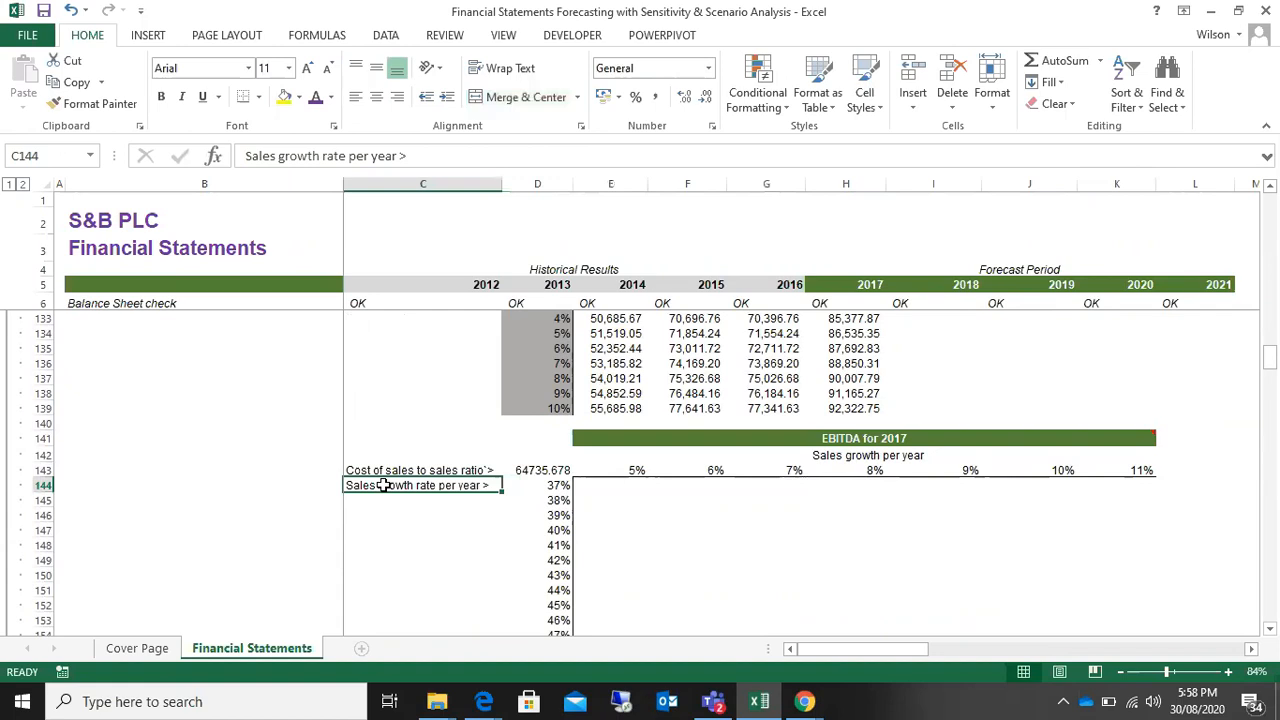
pyautogui.click(855, 438)
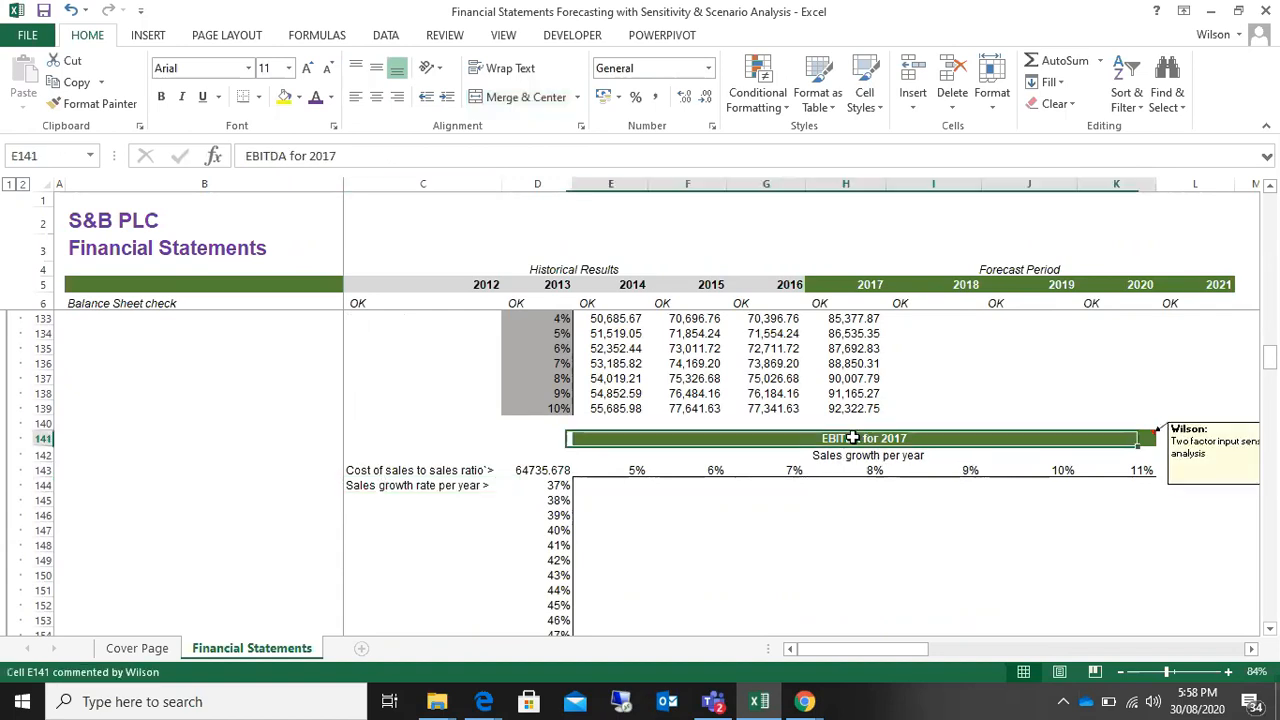
pyautogui.click(443, 514)
pyautogui.click(749, 571)
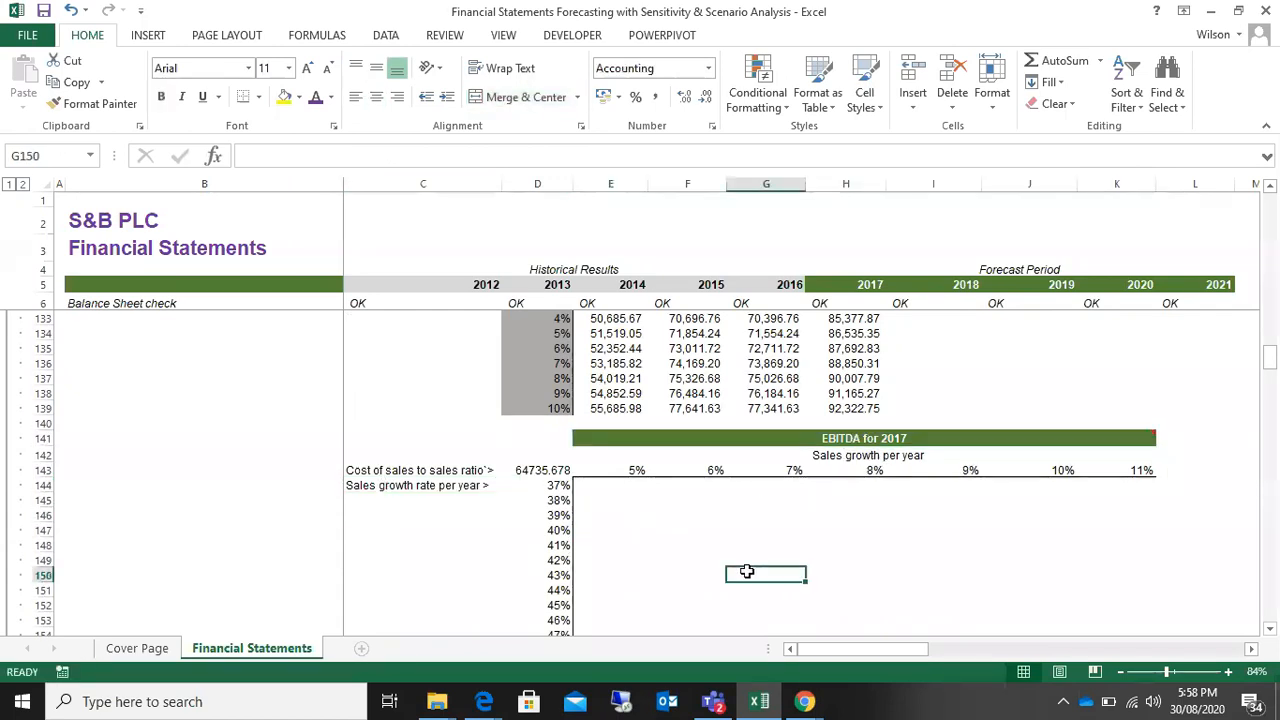
# Step: Compare the single sales growth input label in C130 with the two inputs of the EBITDA for 2017 table
pyautogui.scroll(4, 747, 572)
pyautogui.scroll(1, 747, 572)
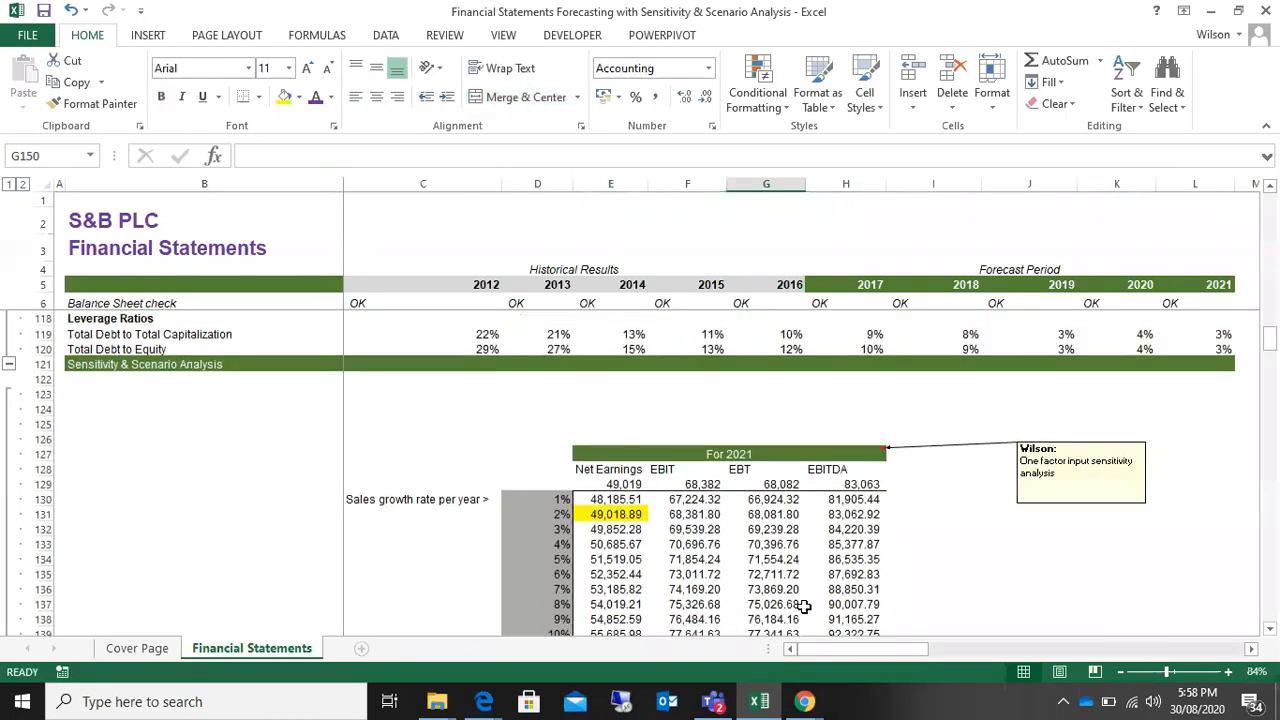
pyautogui.click(425, 499)
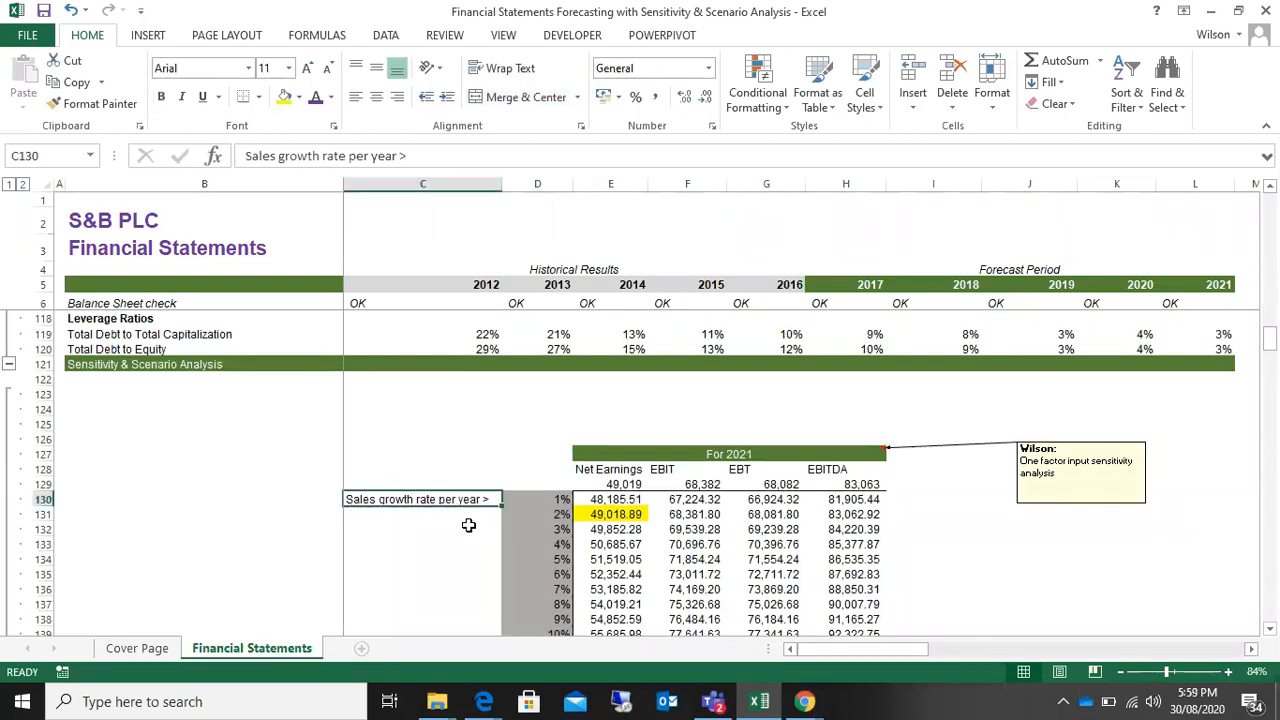
pyautogui.scroll(-6, 556, 539)
pyautogui.click(745, 573)
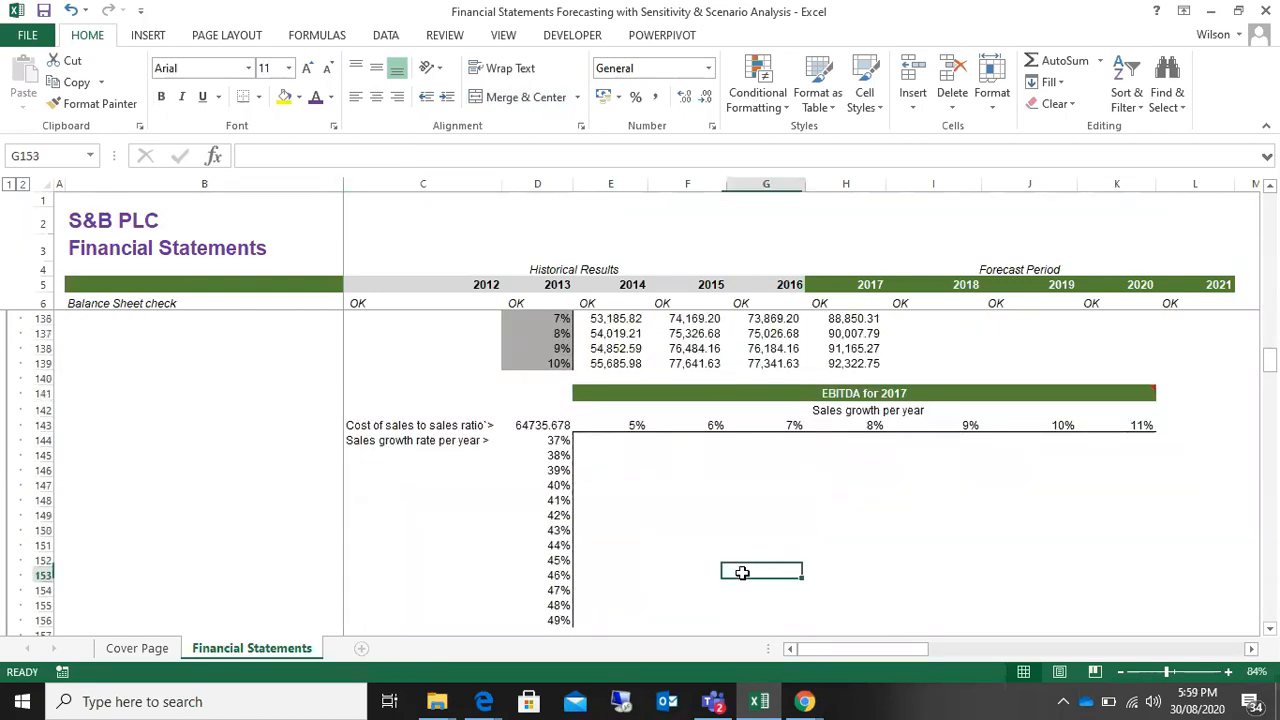
pyautogui.click(934, 486)
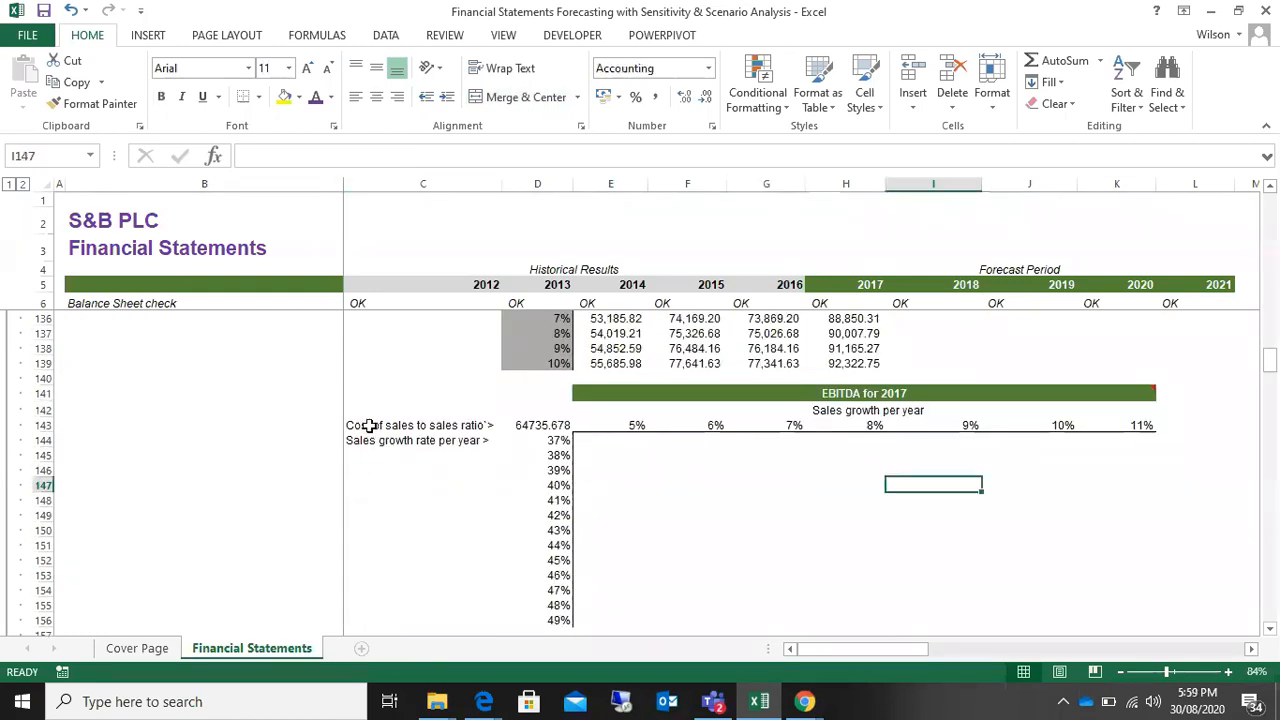
# Step: Compare the labels in C143 and C144 with the growth rates in E143:K143 and the ratios in D144:D156
pyautogui.click(369, 425)
pyautogui.click(357, 440)
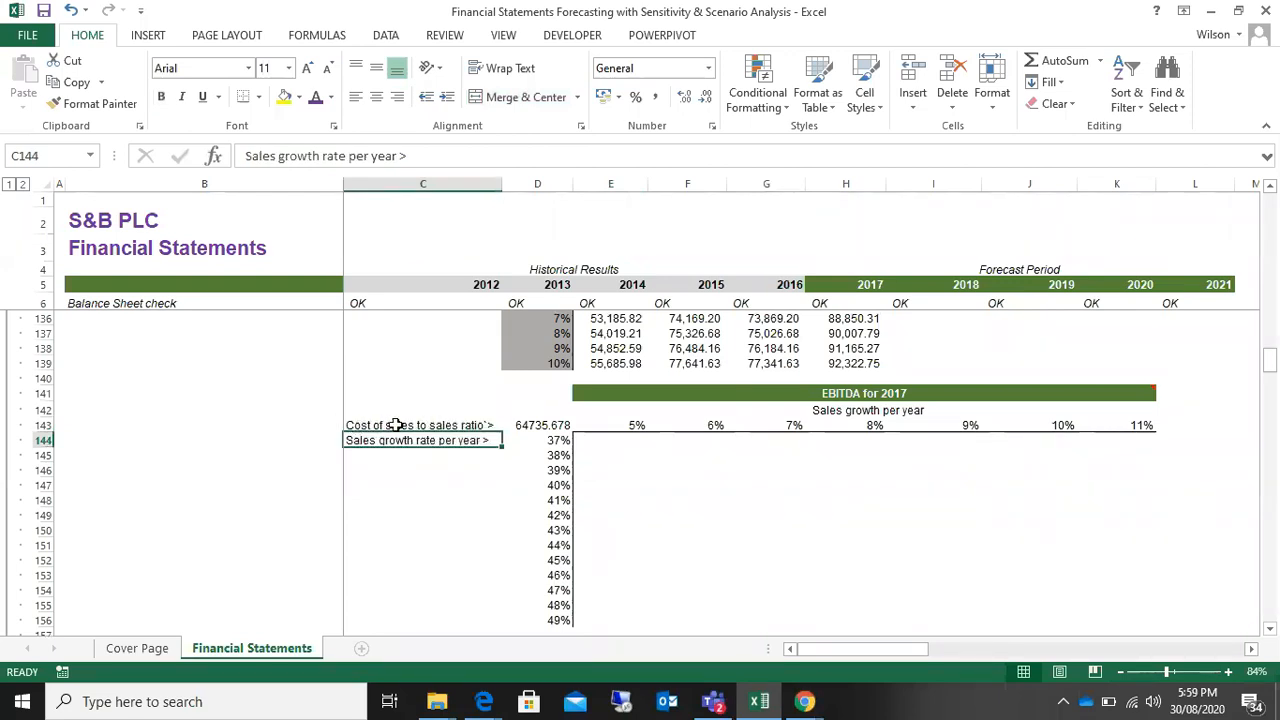
pyautogui.moveTo(622, 428); pyautogui.dragTo(1145, 428)
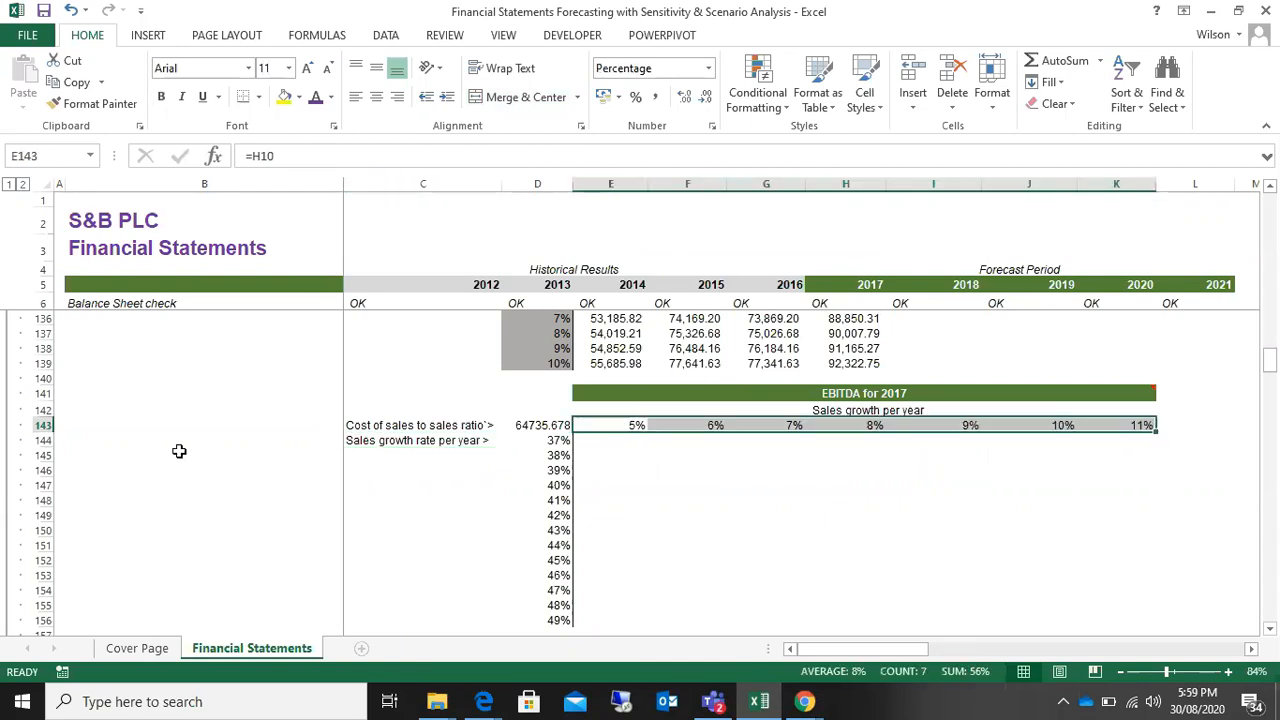
pyautogui.click(389, 443)
pyautogui.moveTo(557, 443); pyautogui.dragTo(543, 622)
pyautogui.click(818, 518)
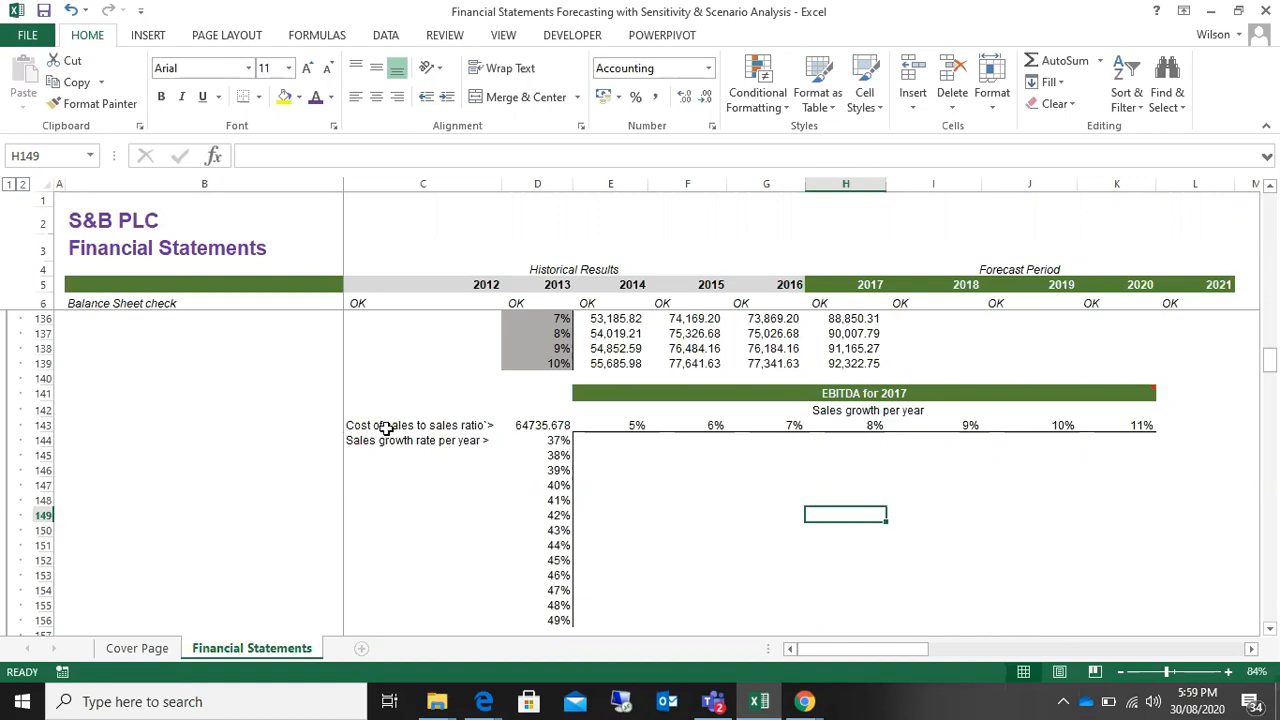
pyautogui.click(620, 427)
pyautogui.click(1140, 424)
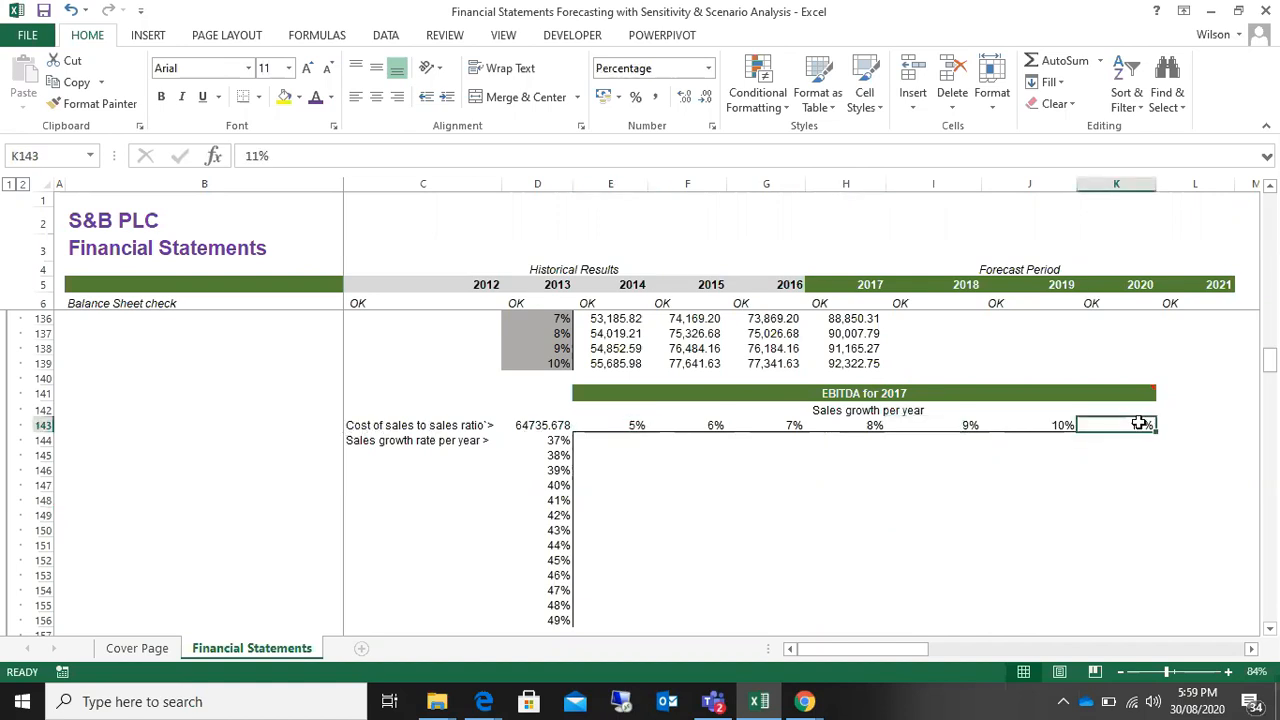
pyautogui.click(550, 440)
pyautogui.click(539, 621)
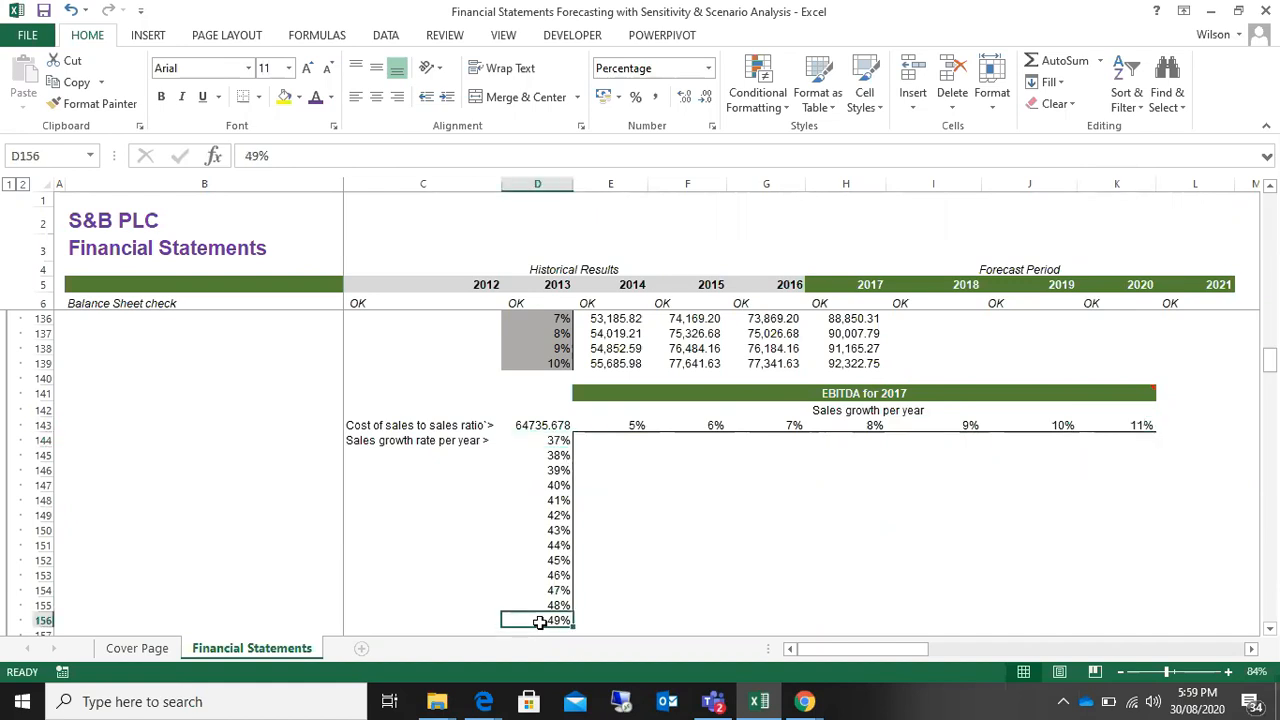
# Step: Clear D143 and link it again to the 2017 EBITDA in the income statement with =H34
pyautogui.click(554, 424)
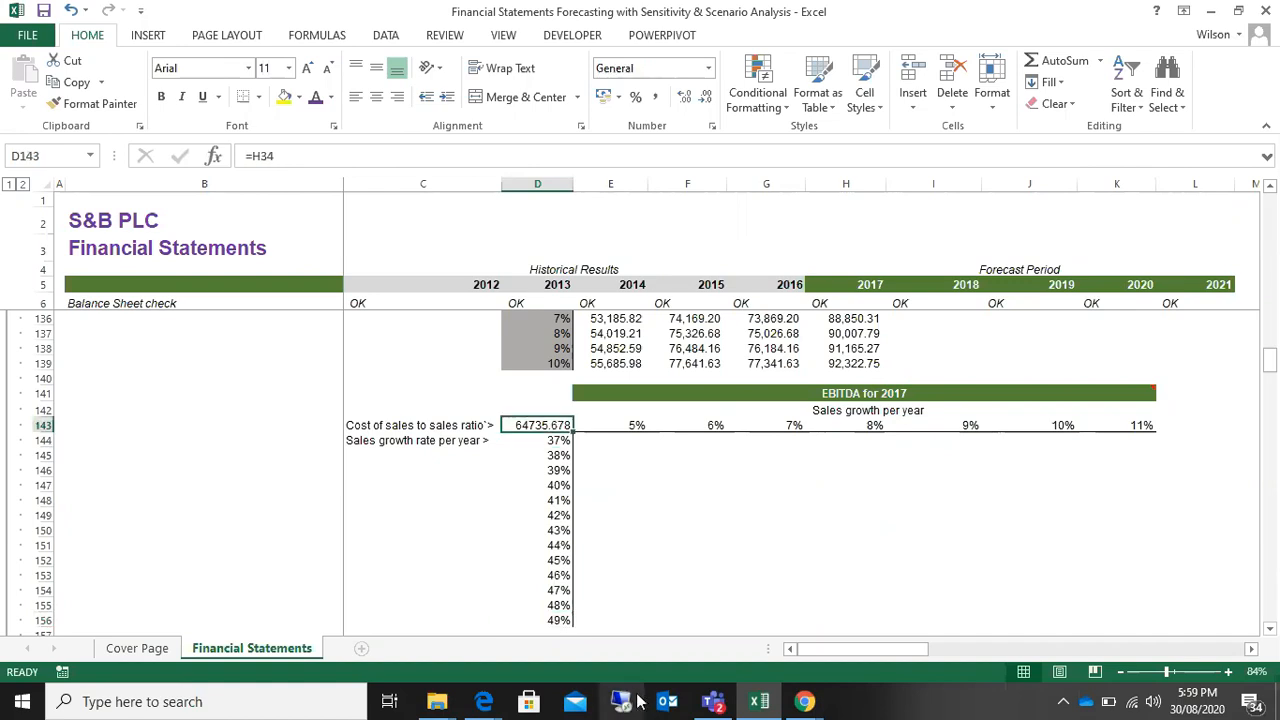
pyautogui.press('Delete')
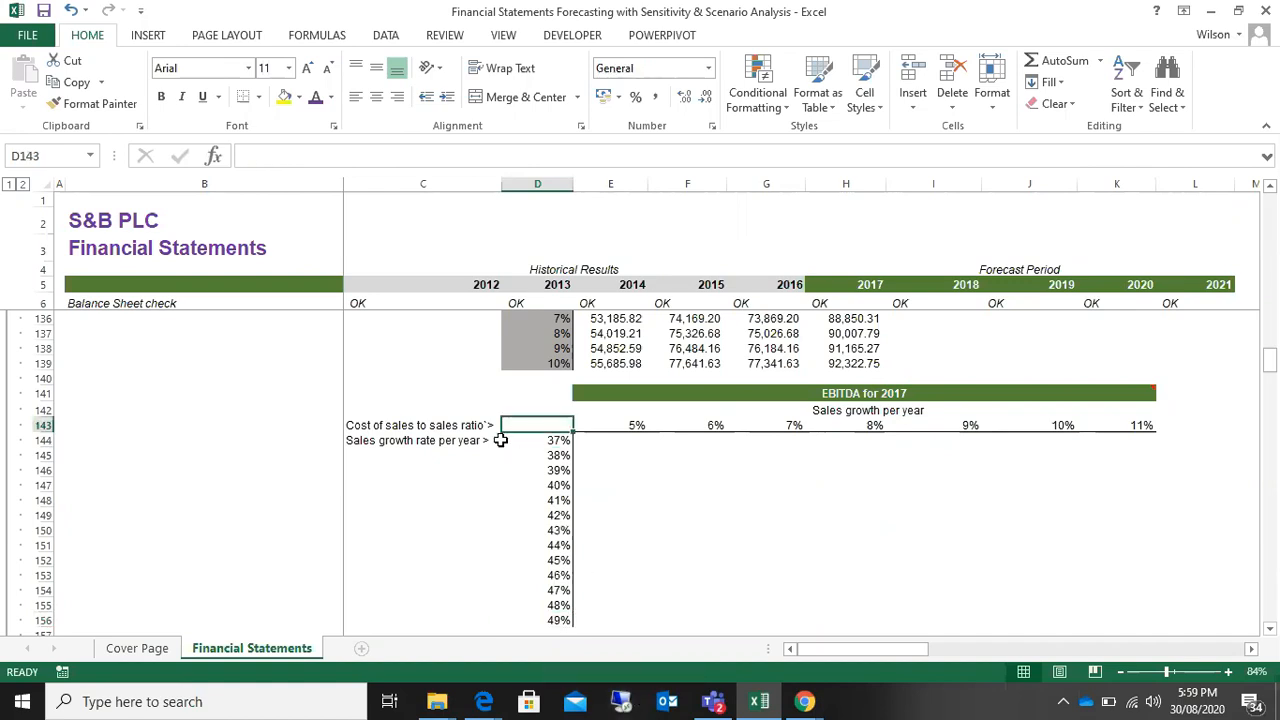
pyautogui.write('=')
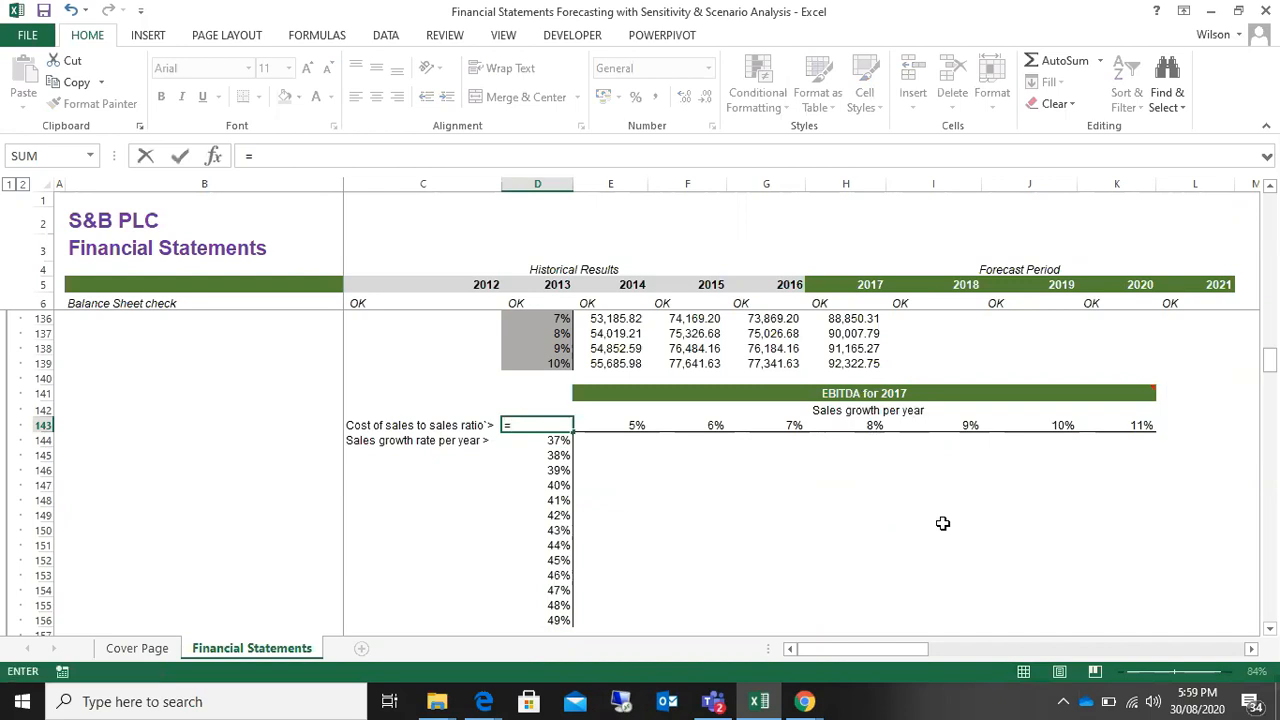
pyautogui.scroll(20, 942, 523)
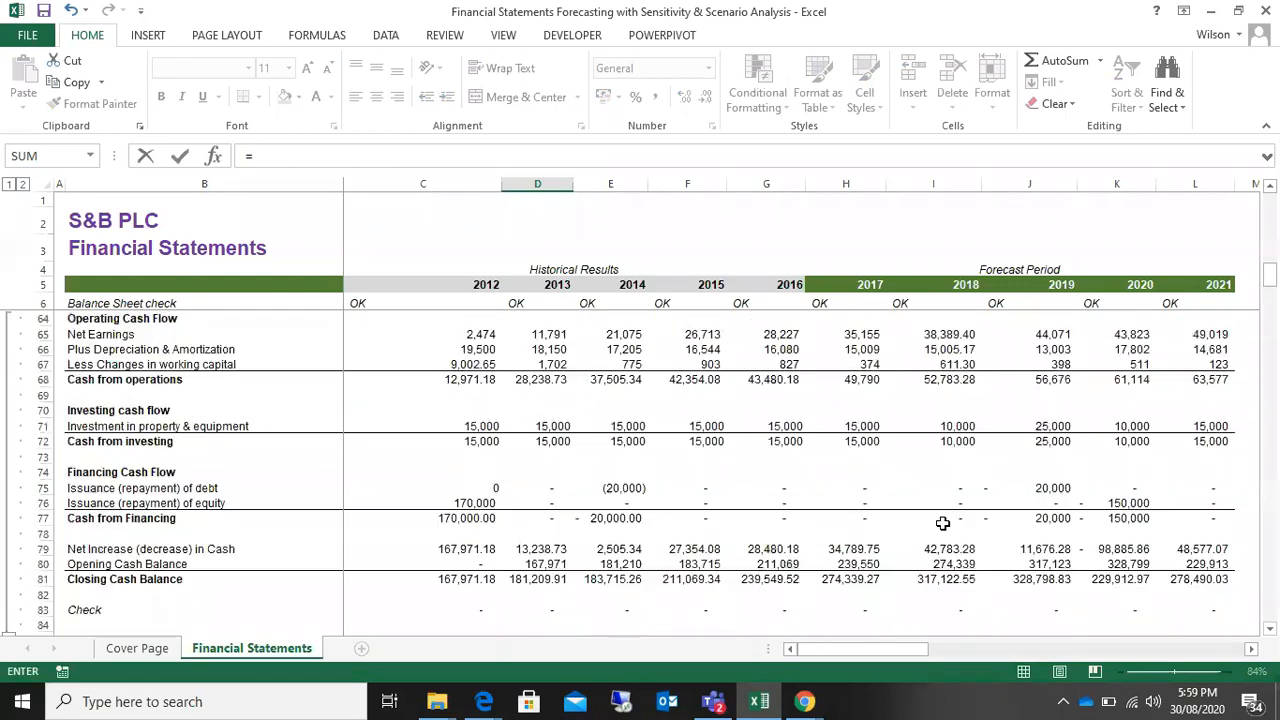
pyautogui.scroll(19, 942, 523)
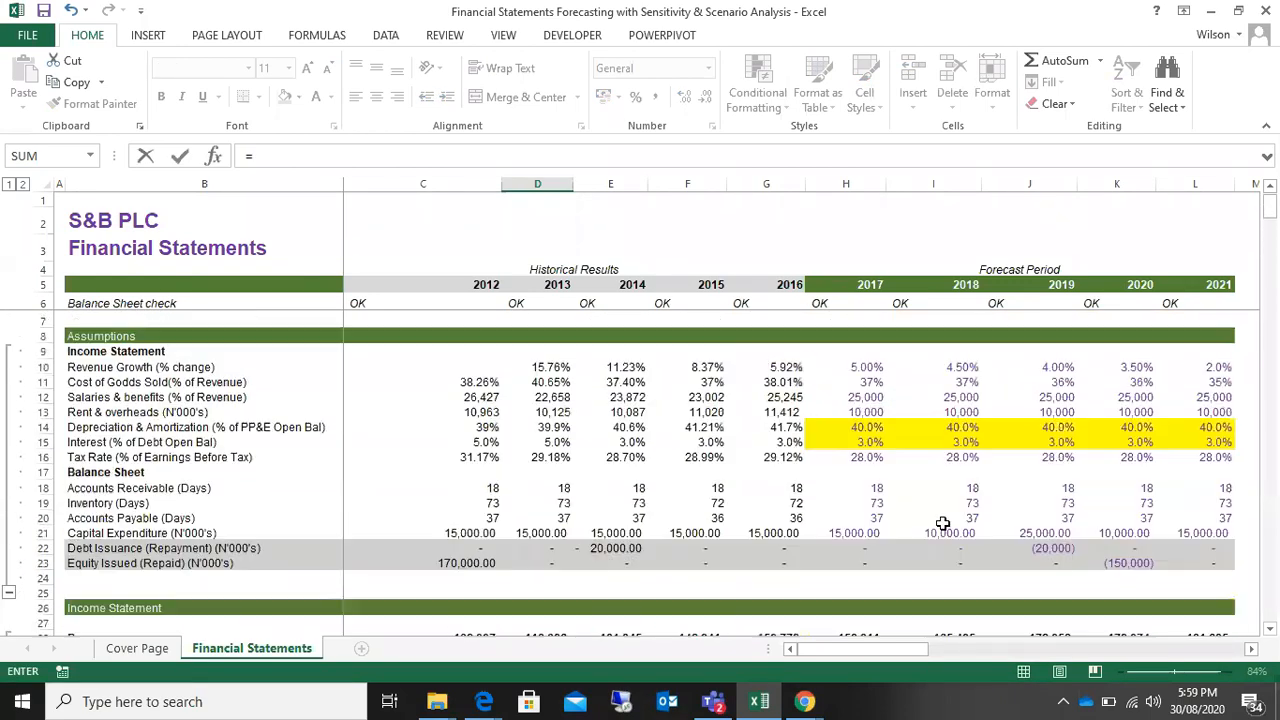
pyautogui.scroll(-6, 942, 523)
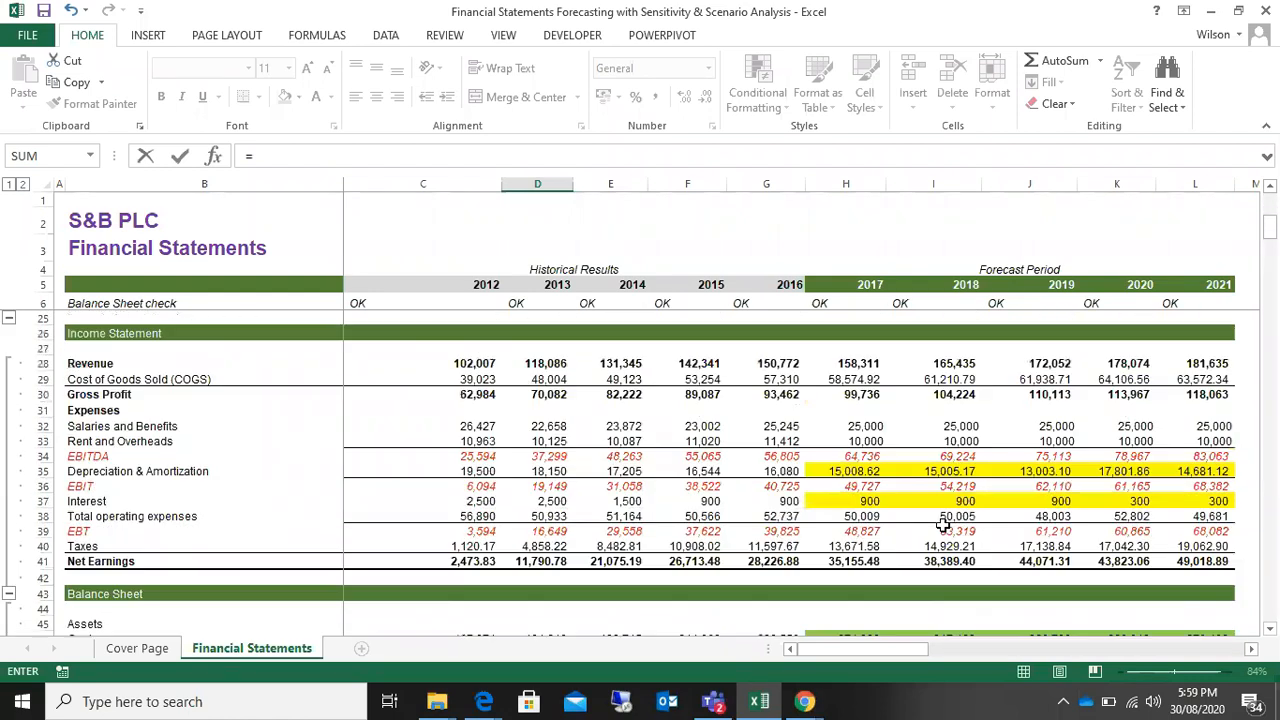
pyautogui.click(40, 456)
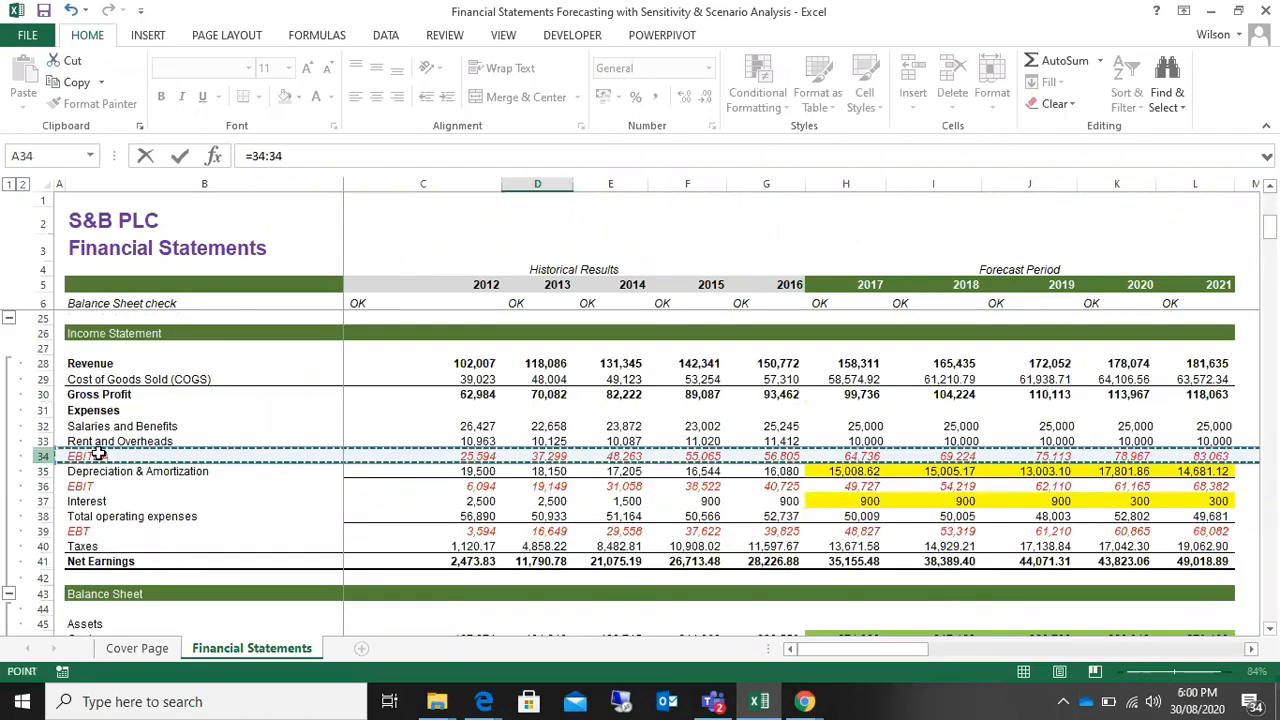
pyautogui.click(865, 453)
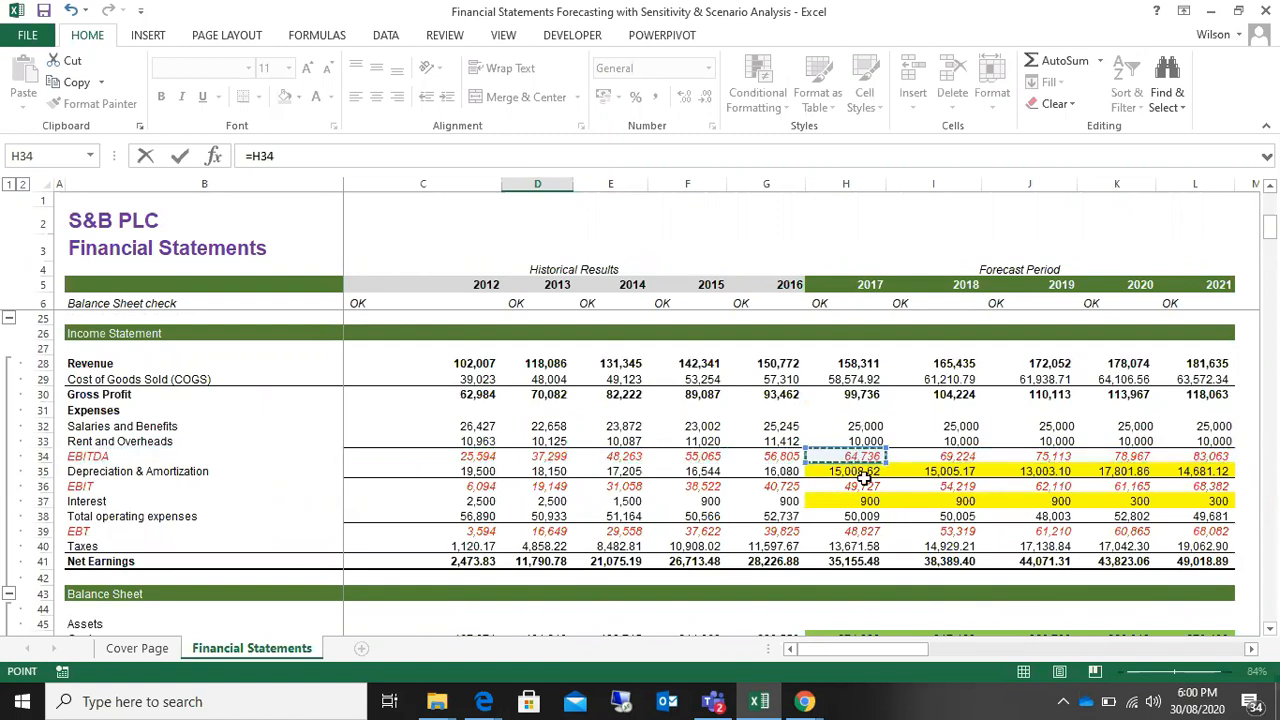
pyautogui.press('Return')
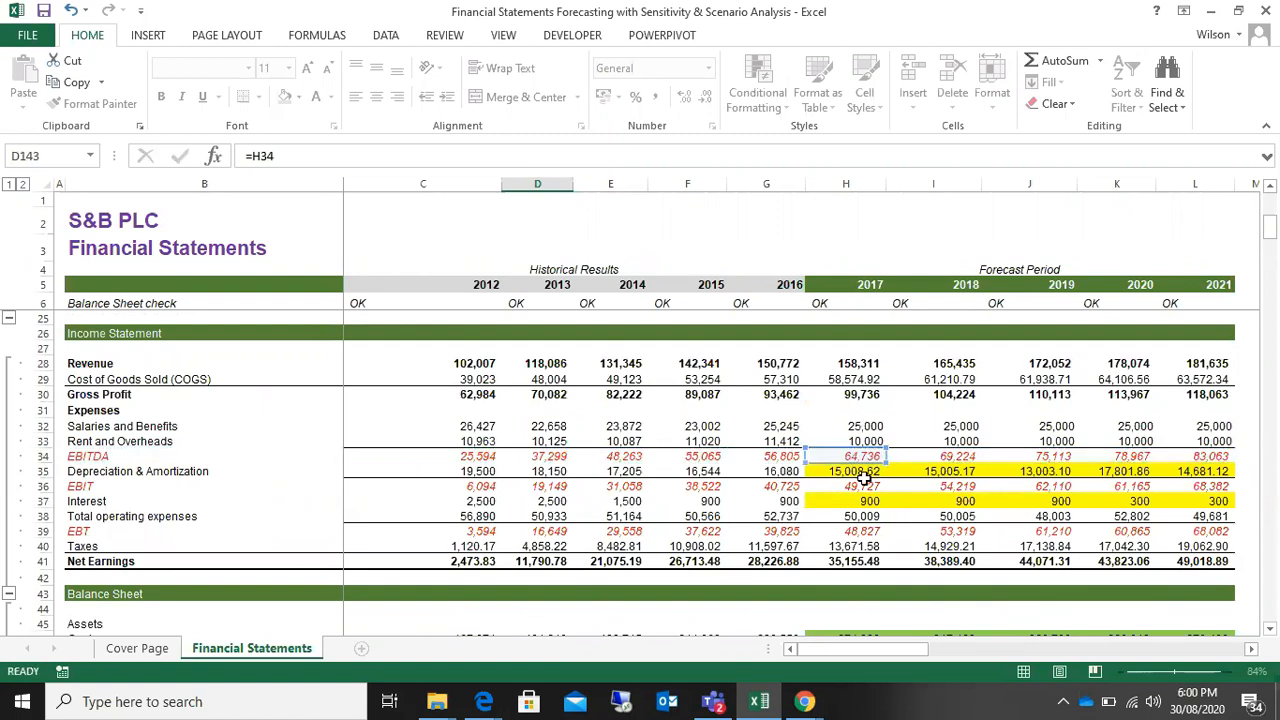
# Step: Review the EBITDA for 2017 table's growth rates in row 143, ratios in column D and the corner formula in D143
pyautogui.scroll(-2, 865, 480)
pyautogui.scroll(-3, 865, 480)
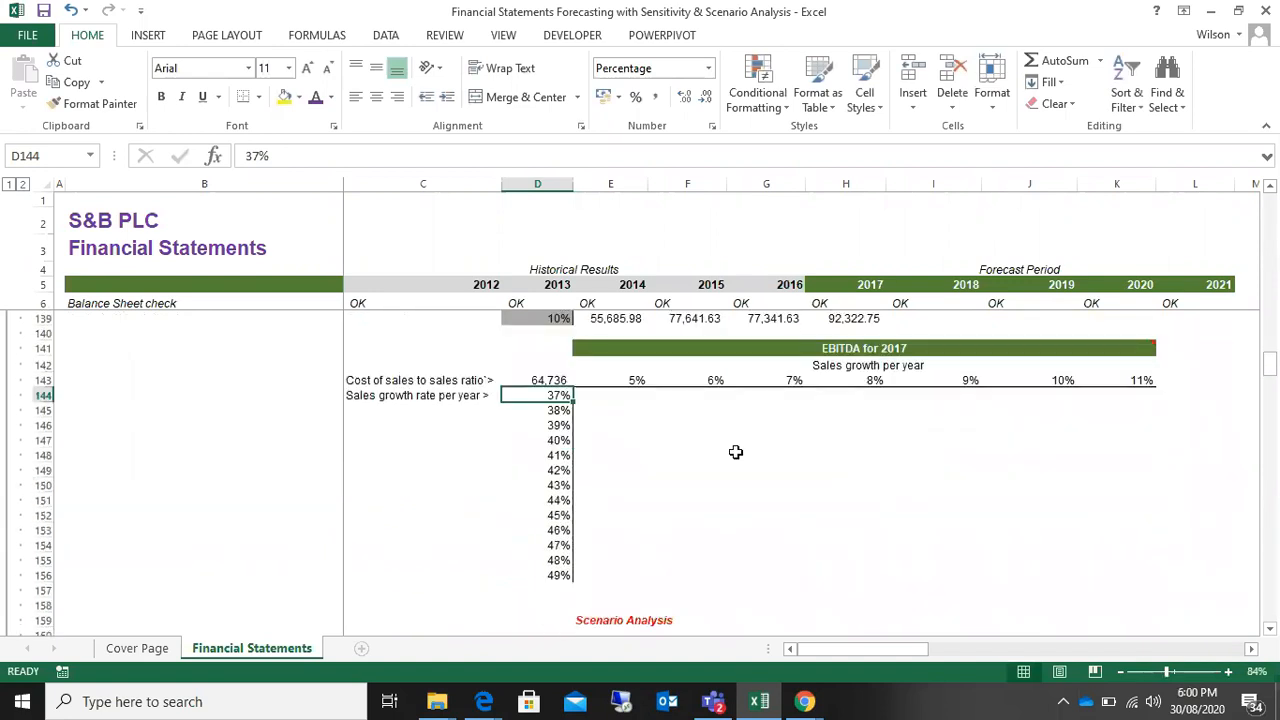
pyautogui.click(624, 379)
pyautogui.moveTo(624, 379); pyautogui.dragTo(1130, 380)
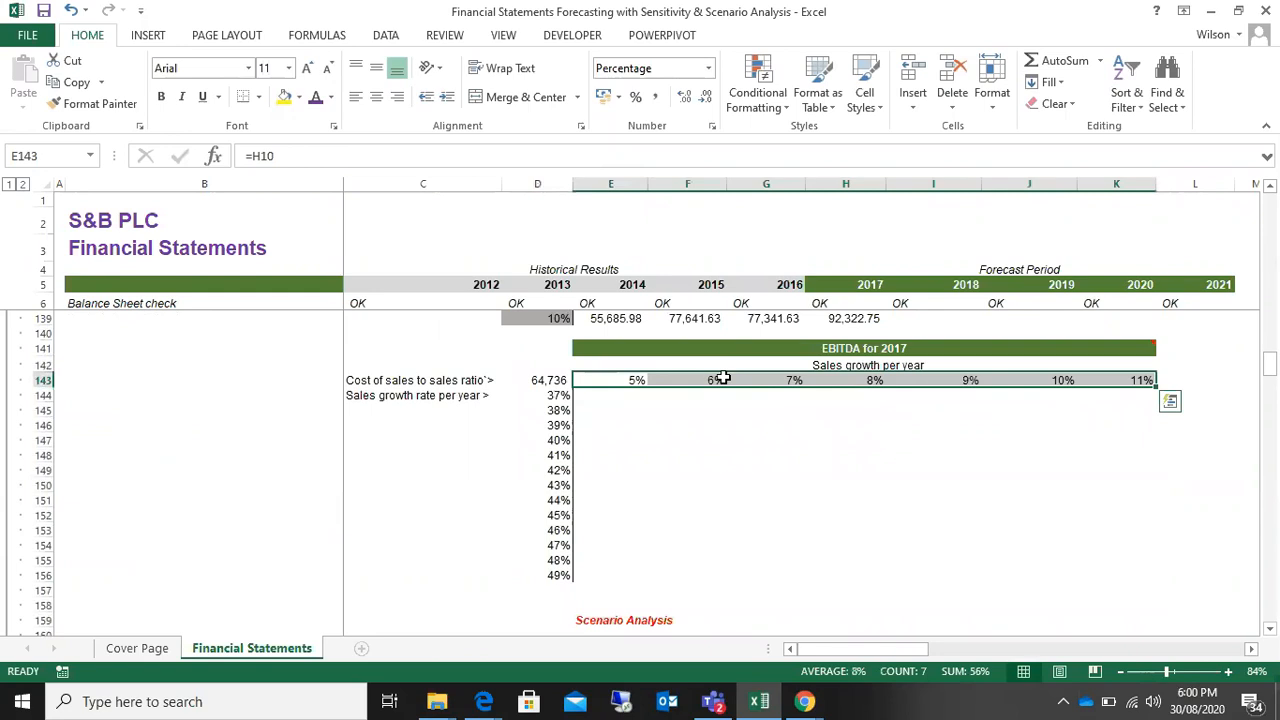
pyautogui.click(723, 378)
pyautogui.click(780, 379)
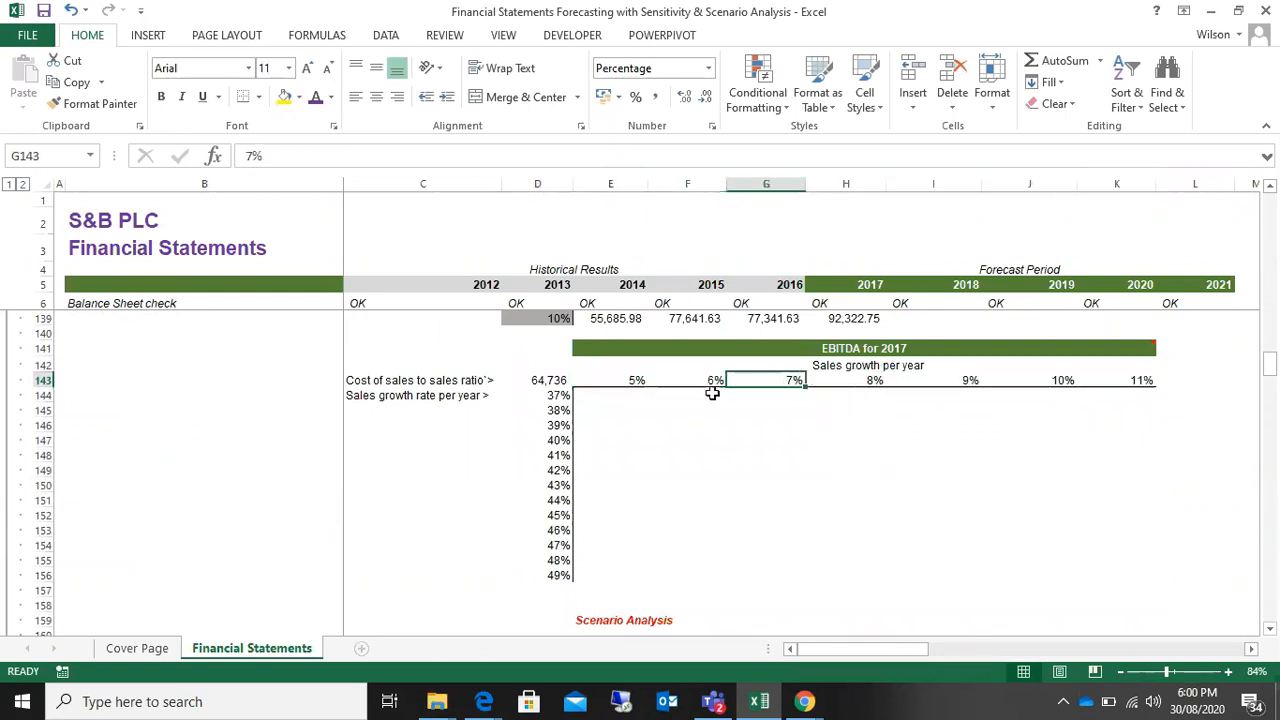
pyautogui.click(616, 379)
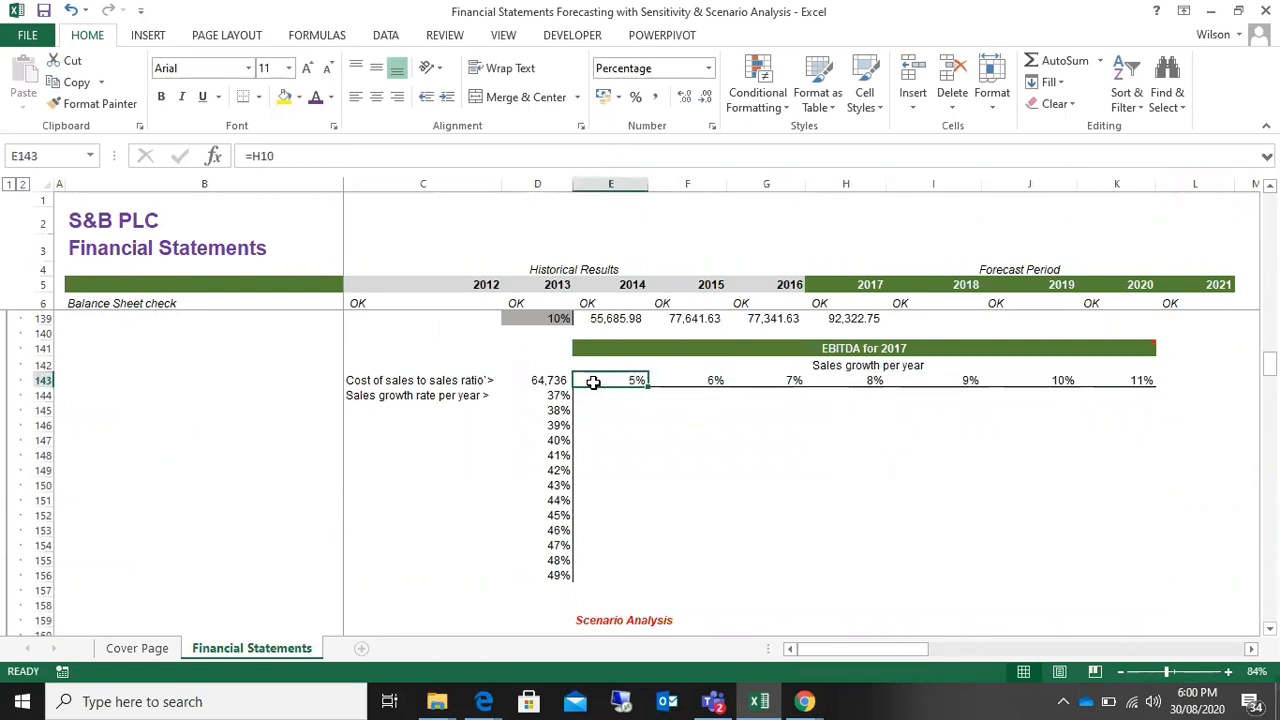
pyautogui.moveTo(620, 380); pyautogui.dragTo(1143, 383)
pyautogui.moveTo(553, 393); pyautogui.dragTo(551, 575)
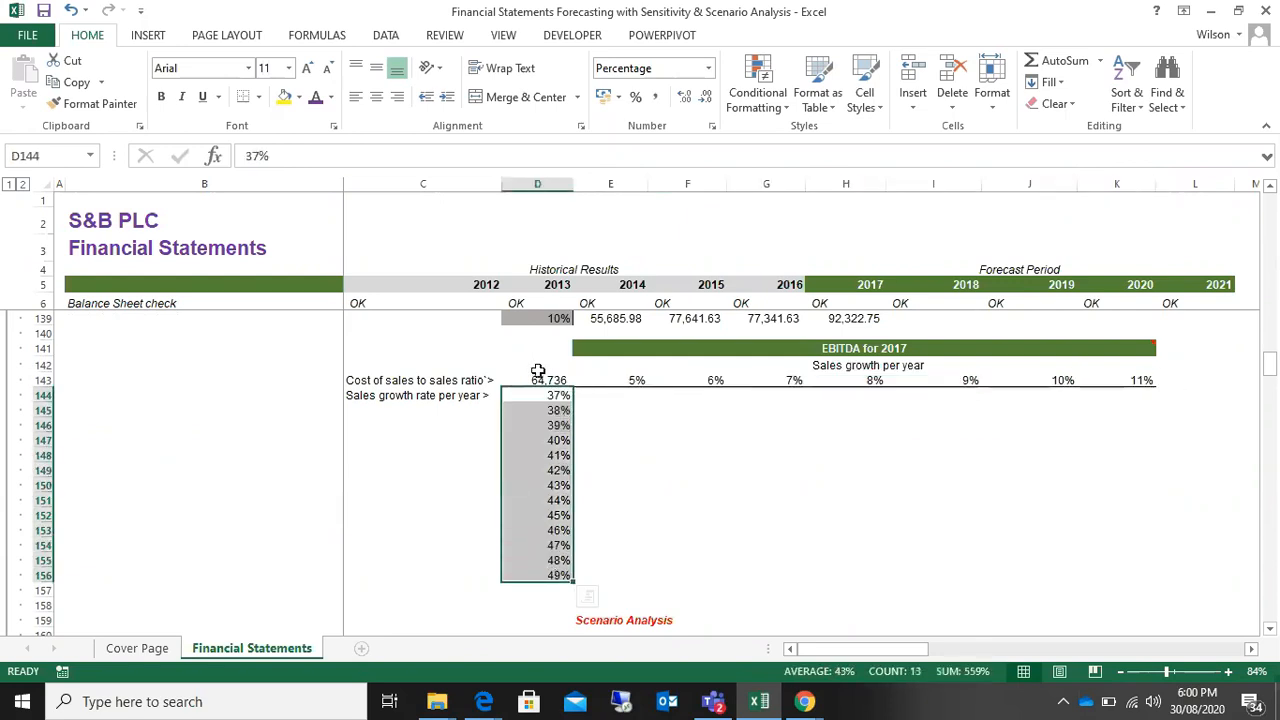
pyautogui.click(543, 370)
pyautogui.click(554, 380)
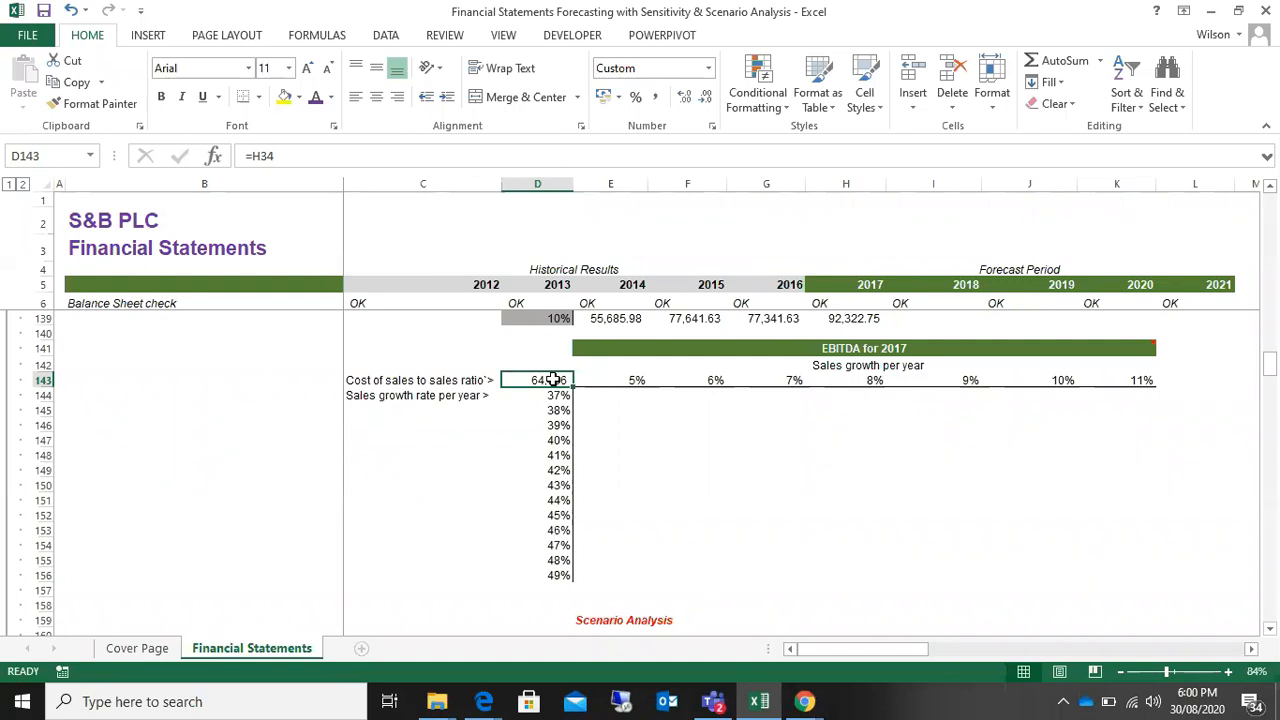
# Step: Start a What-If Data Table on the range D143:K156, keeping its dialog clear of the selected range
pyautogui.moveTo(553, 380); pyautogui.dragTo(1123, 566)
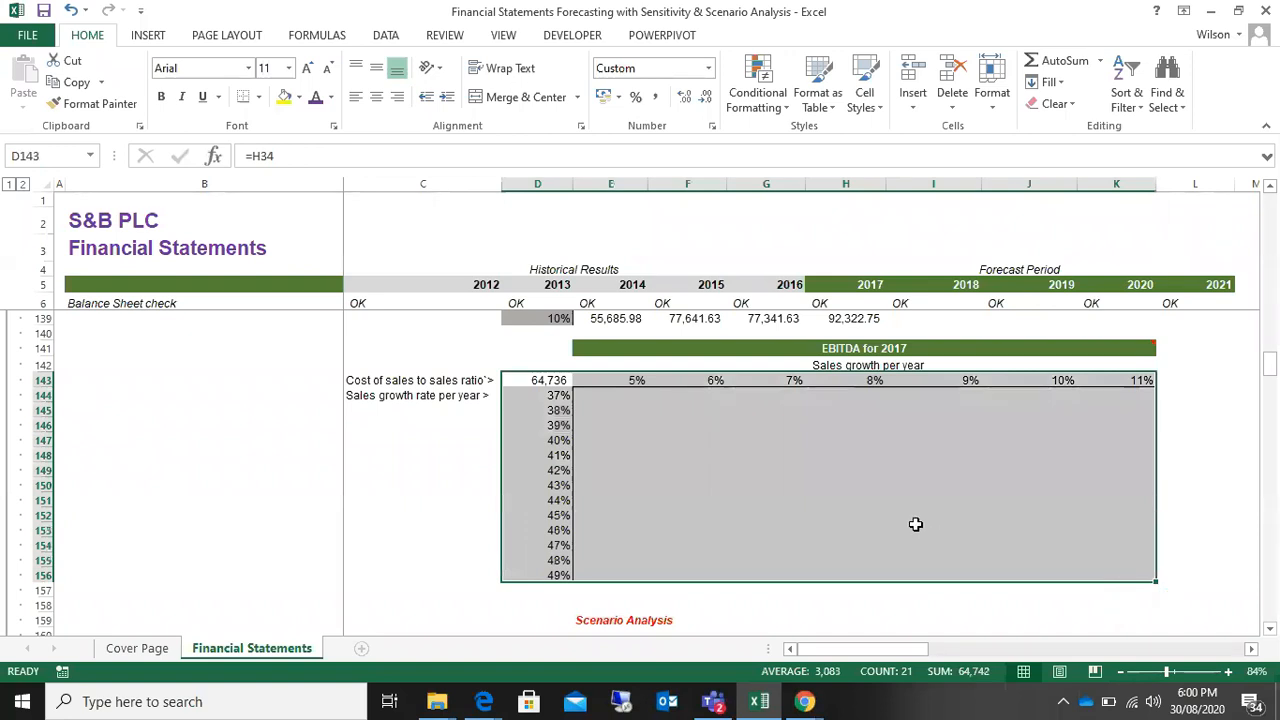
pyautogui.scroll(2, 915, 524)
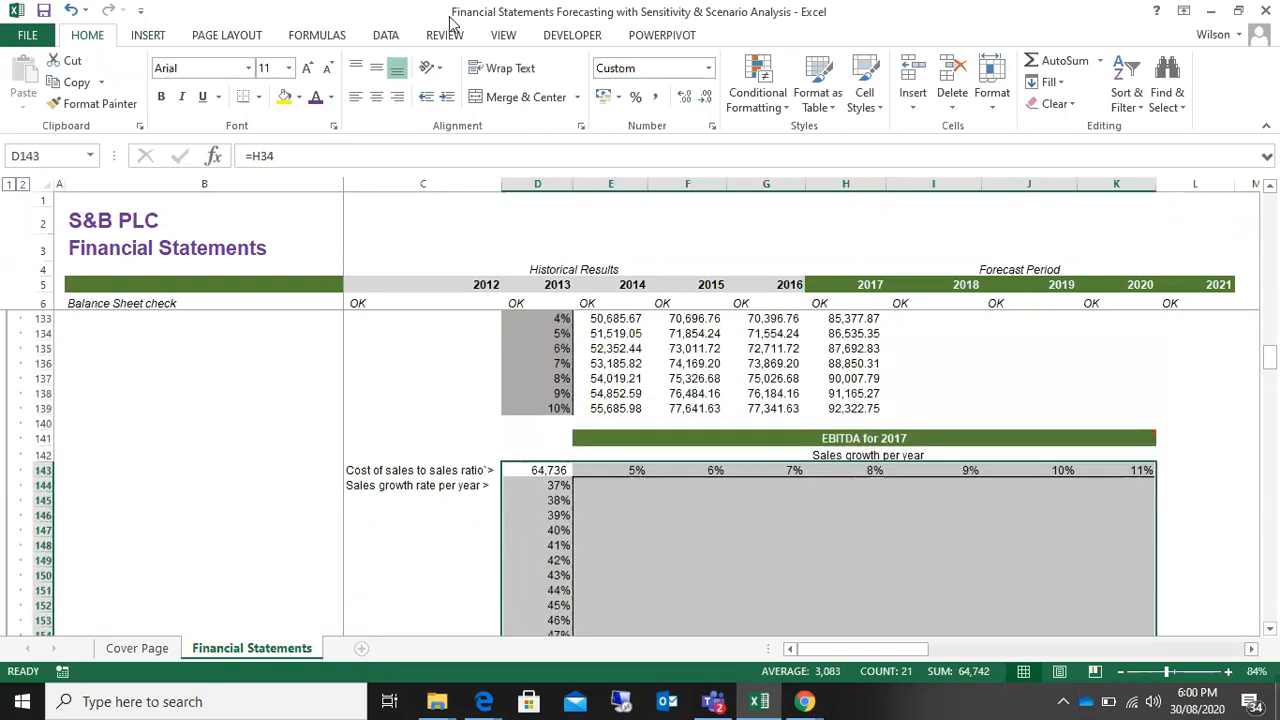
pyautogui.click(387, 36)
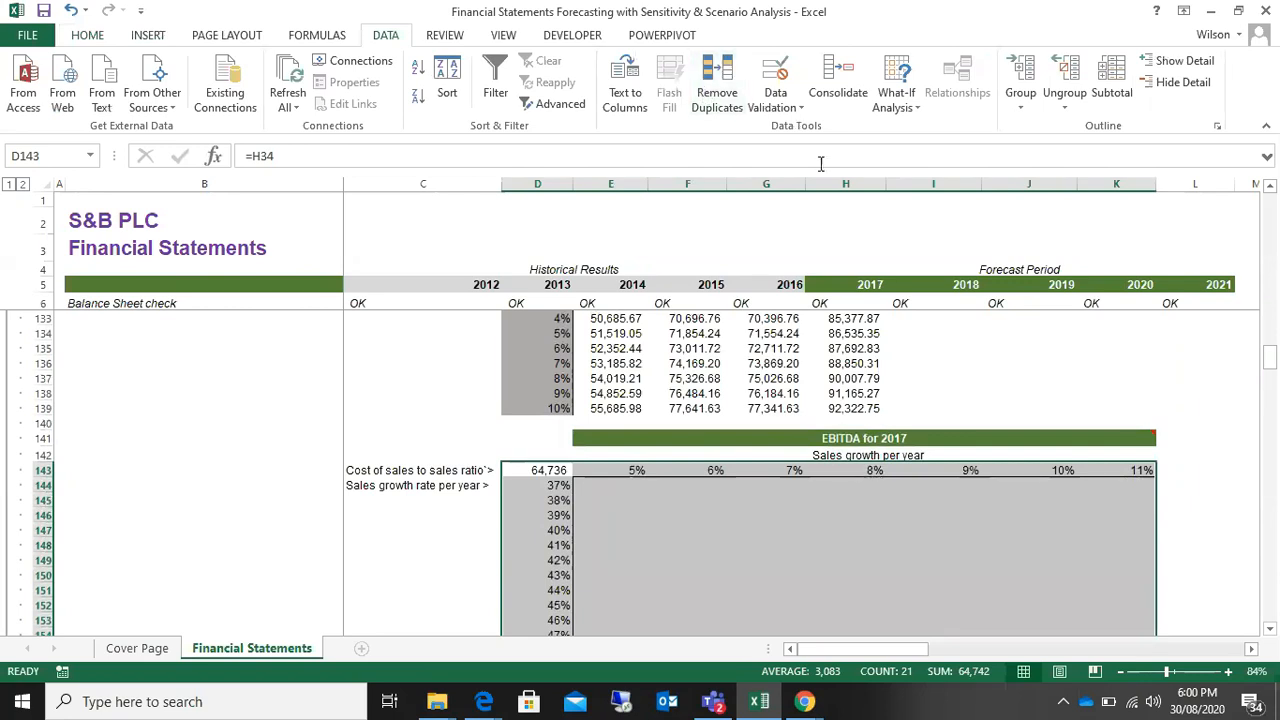
pyautogui.click(907, 110)
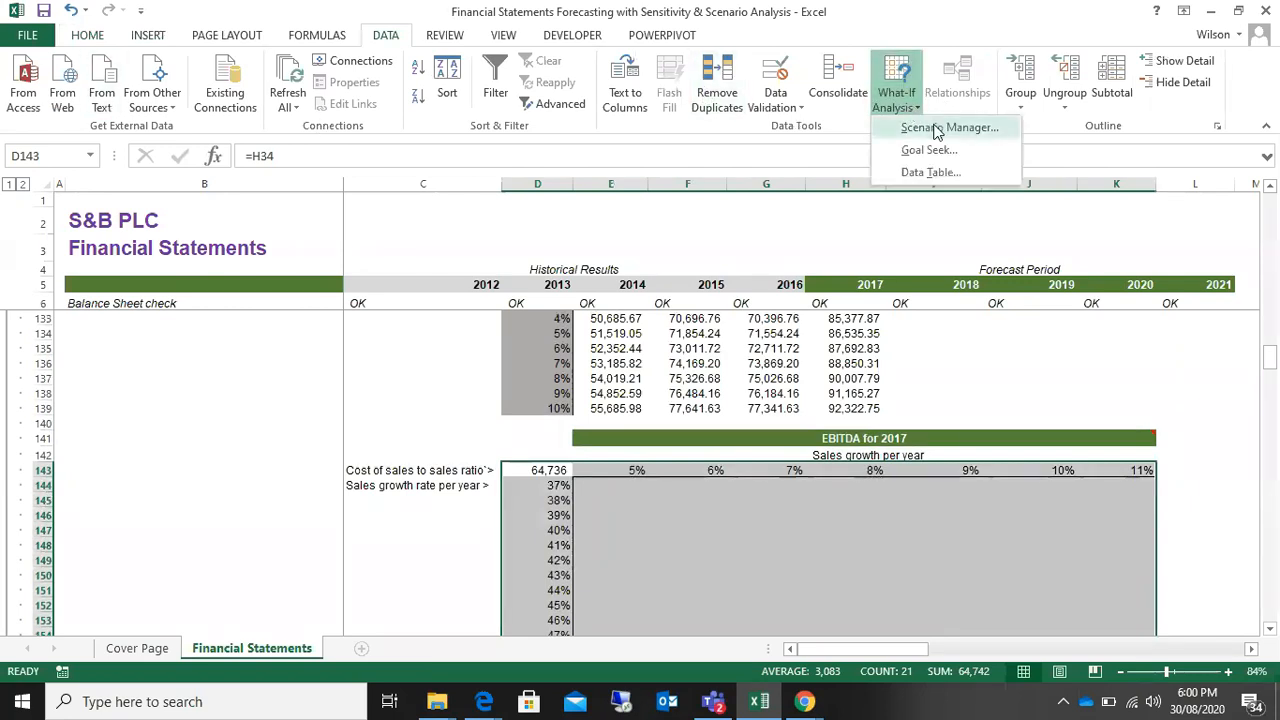
pyautogui.click(935, 174)
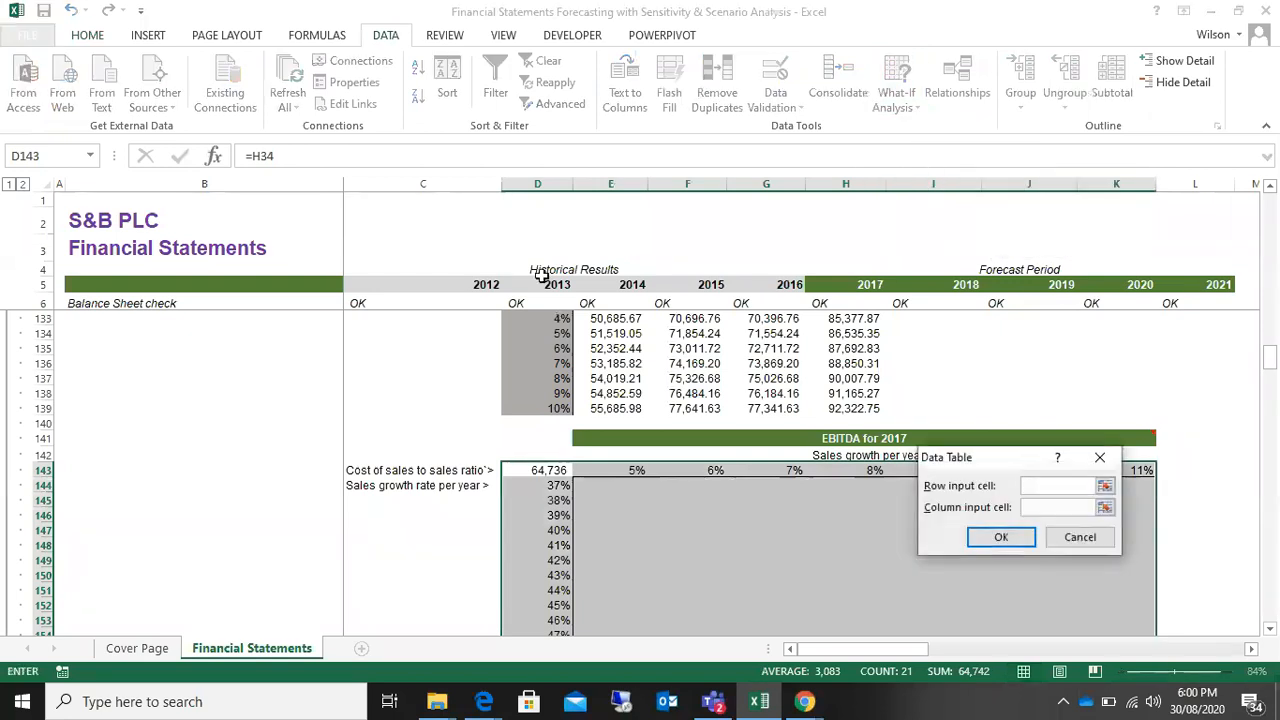
pyautogui.moveTo(1009, 465); pyautogui.dragTo(216, 414)
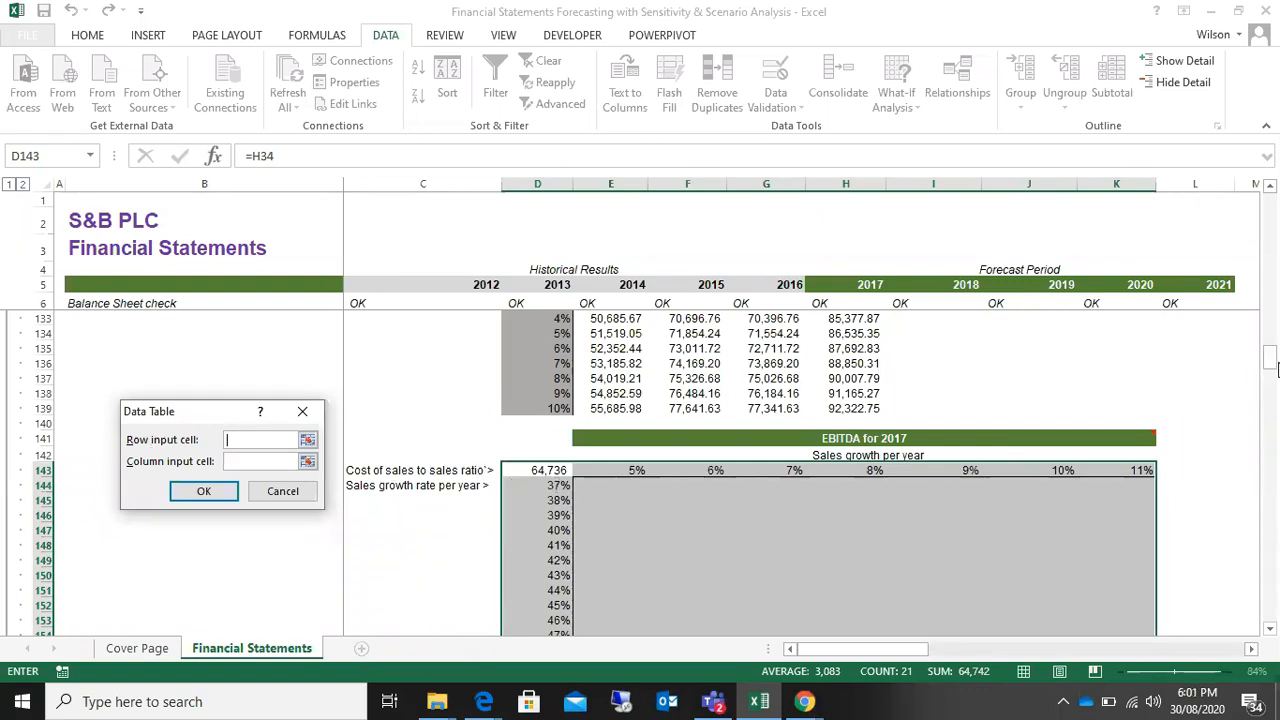
# Step: Set the data table's row input cell to the 2021 cost of goods sold ratio L11 and its column input cell to the 2021 revenue growth L10
pyautogui.moveTo(1273, 365); pyautogui.dragTo(1268, 165)
pyautogui.moveTo(211, 411); pyautogui.dragTo(881, 377)
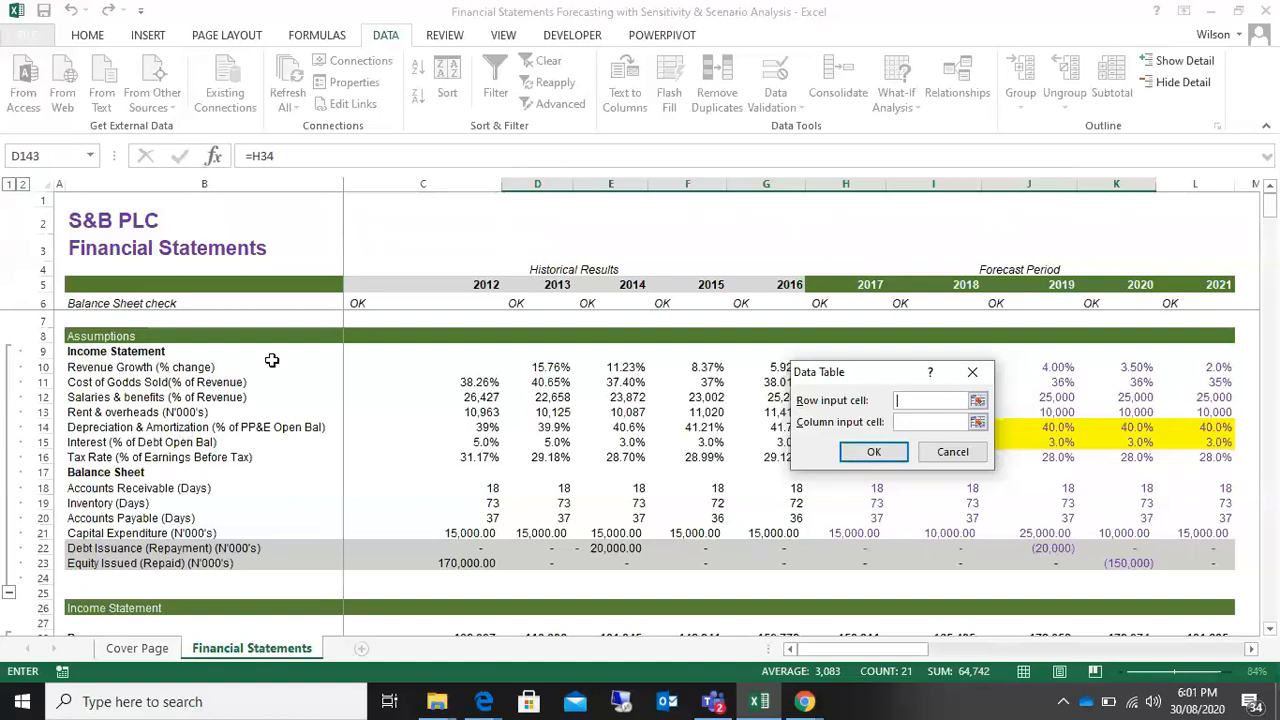
pyautogui.click(1206, 383)
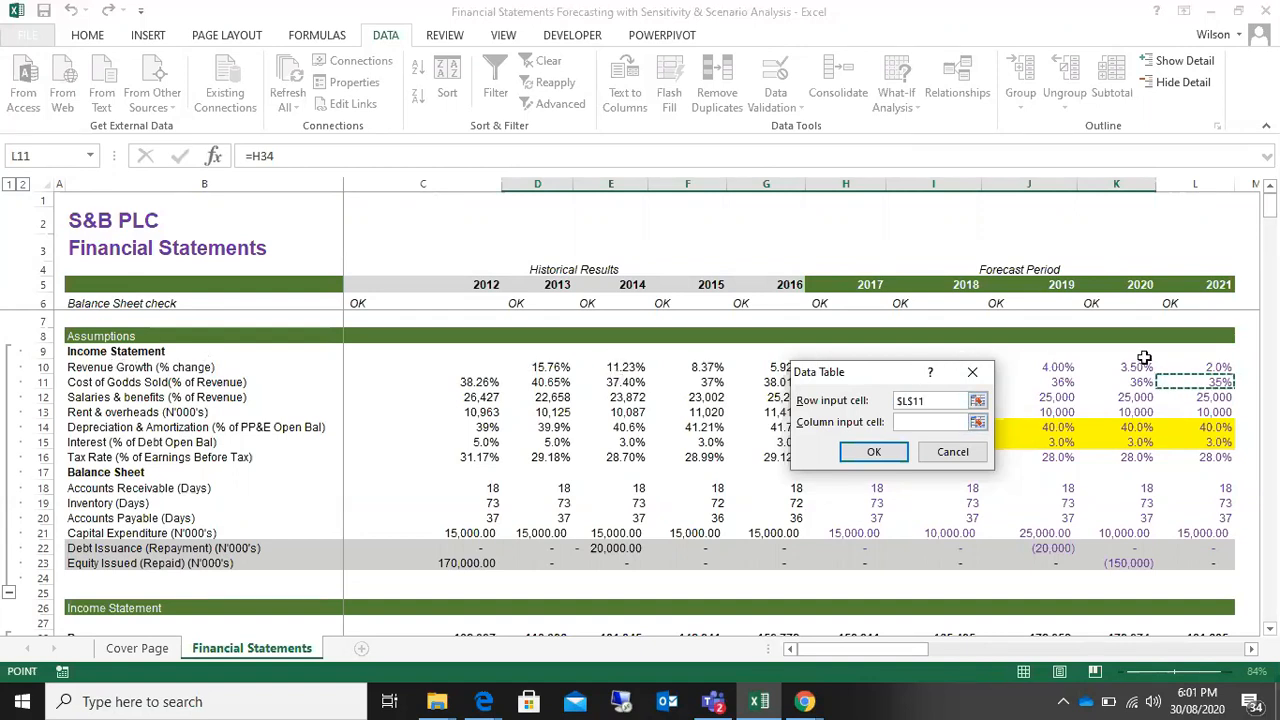
pyautogui.press('Tab')
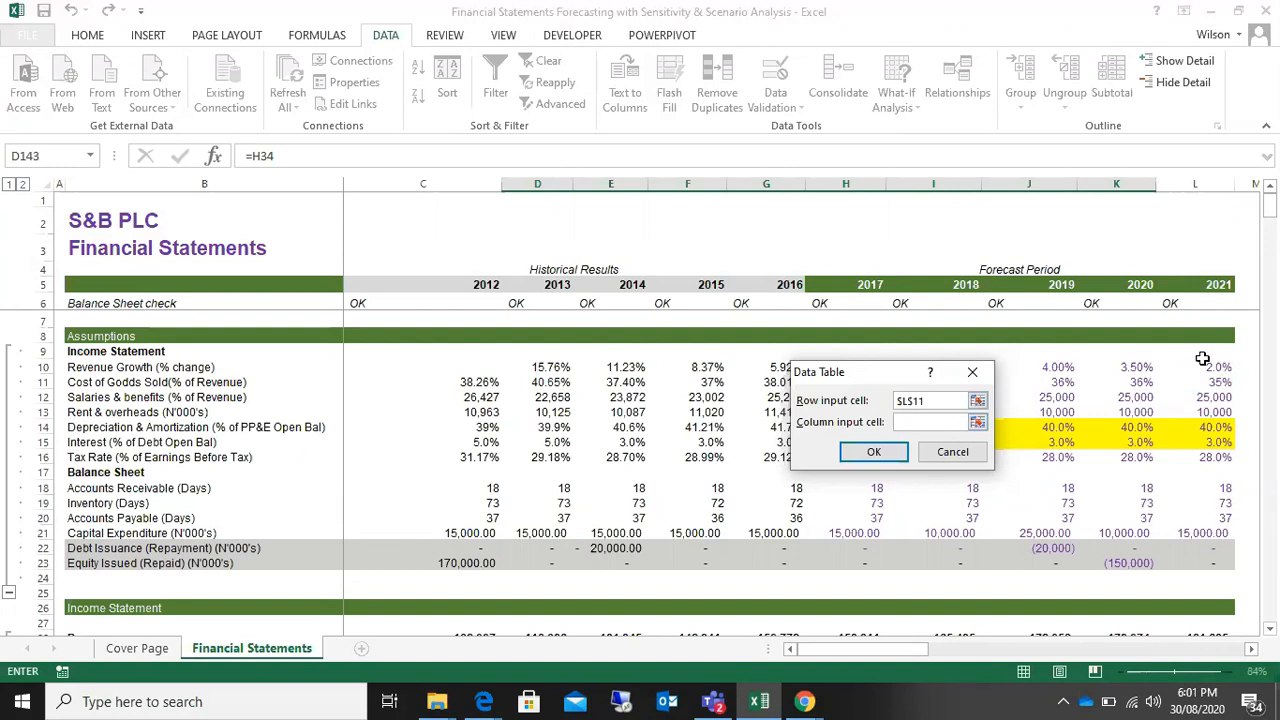
pyautogui.click(1212, 367)
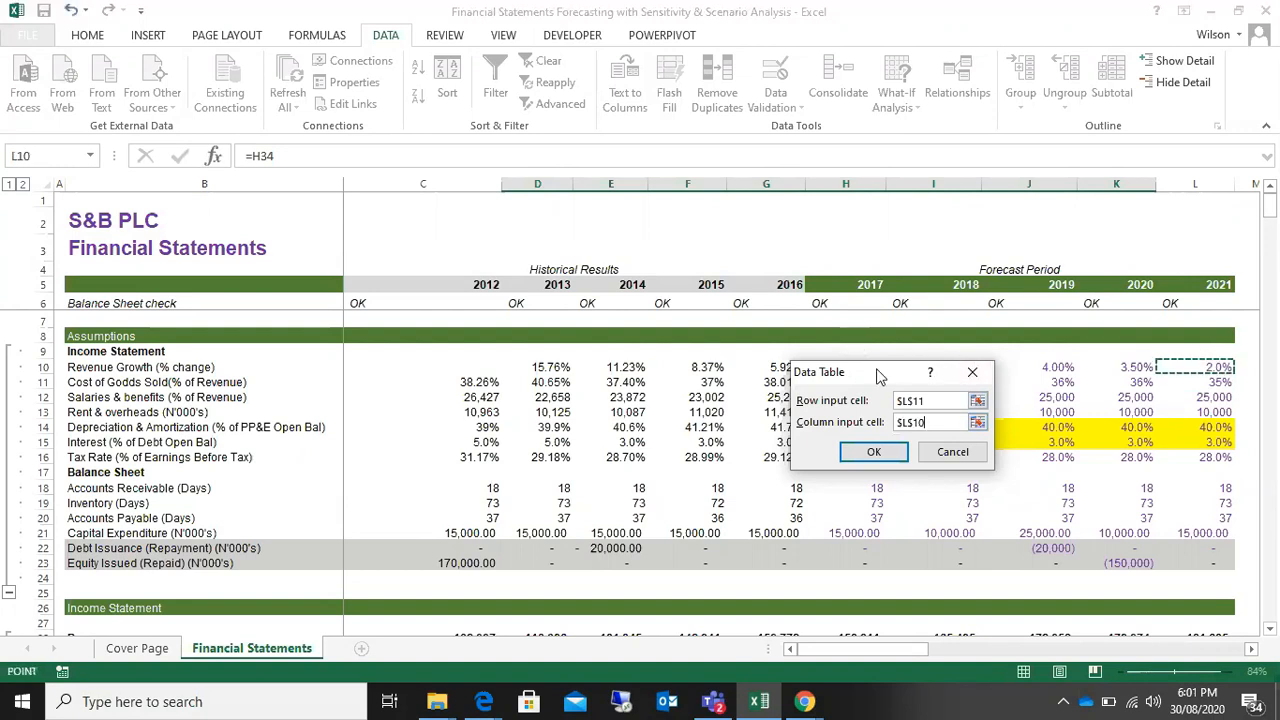
# Step: Compare the chosen row and column input cells with the headings and percentages of the EBITDA for 2017 table
pyautogui.moveTo(912, 371); pyautogui.dragTo(714, 444)
pyautogui.moveTo(1269, 205); pyautogui.dragTo(1279, 411)
pyautogui.moveTo(684, 464); pyautogui.dragTo(322, 386)
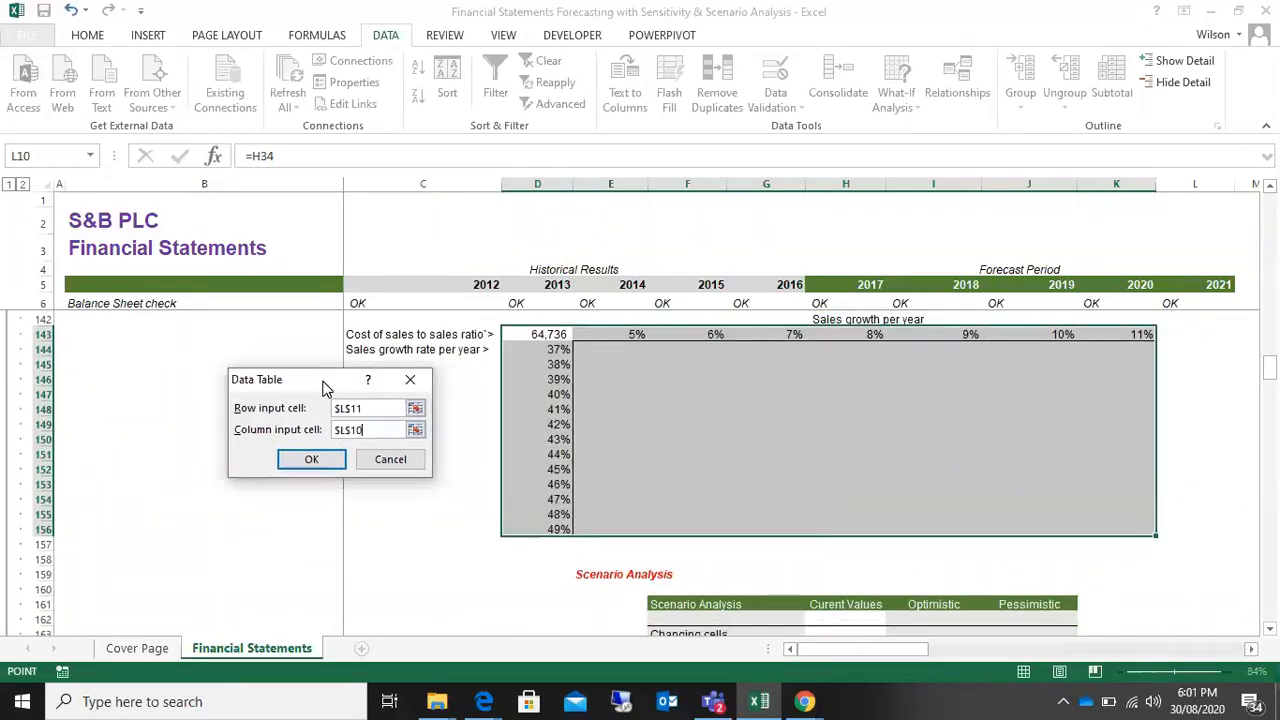
pyautogui.click(1270, 187)
pyautogui.click(1270, 187)
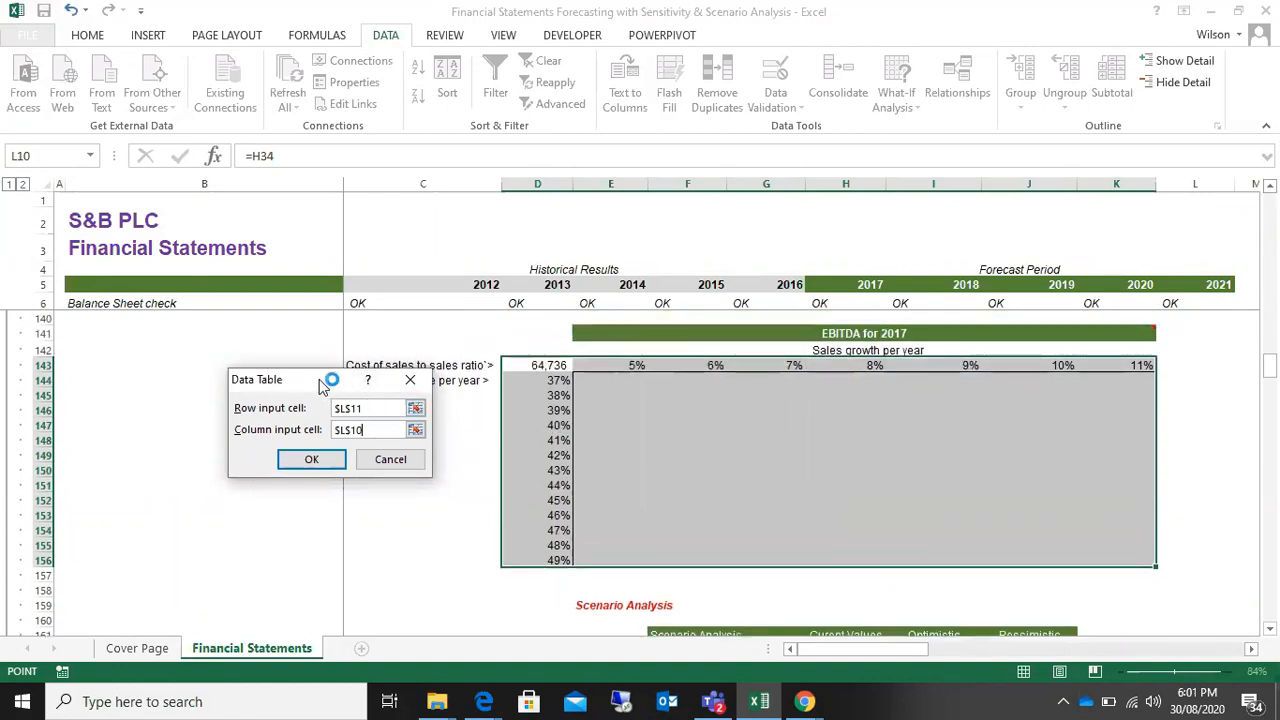
pyautogui.moveTo(321, 387); pyautogui.dragTo(323, 398)
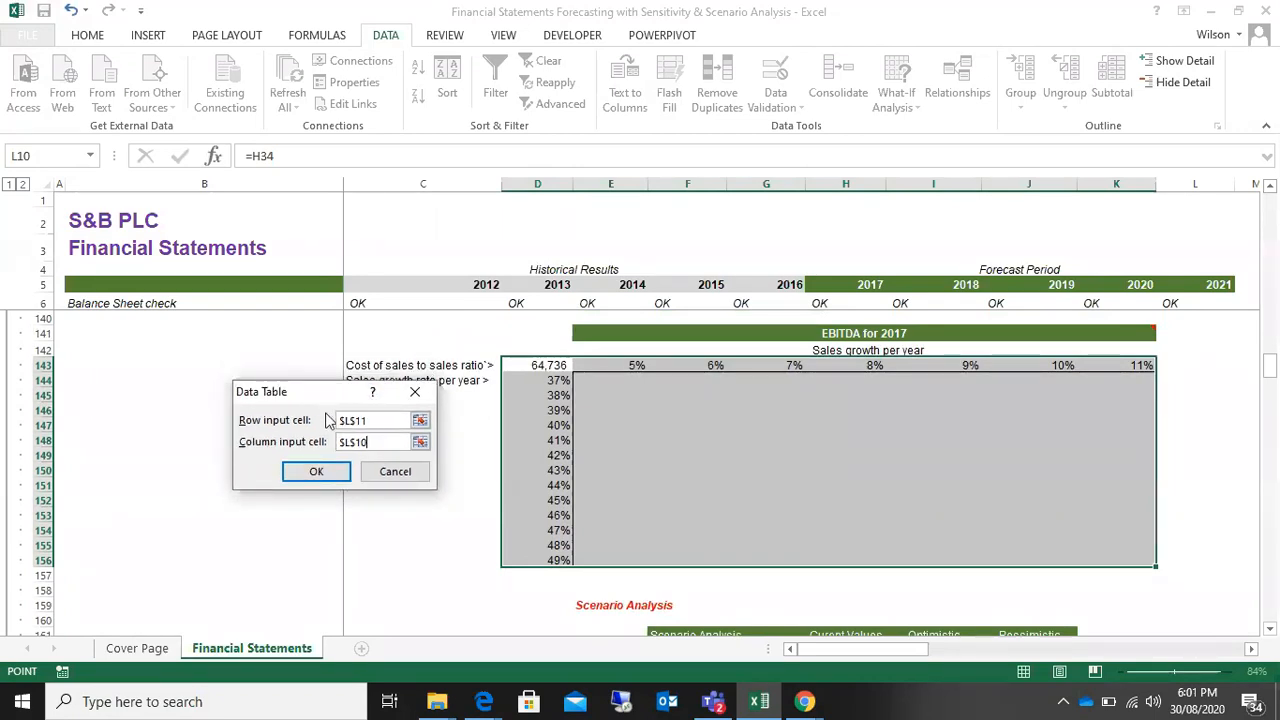
pyautogui.press('Return')
pyautogui.press('F1')
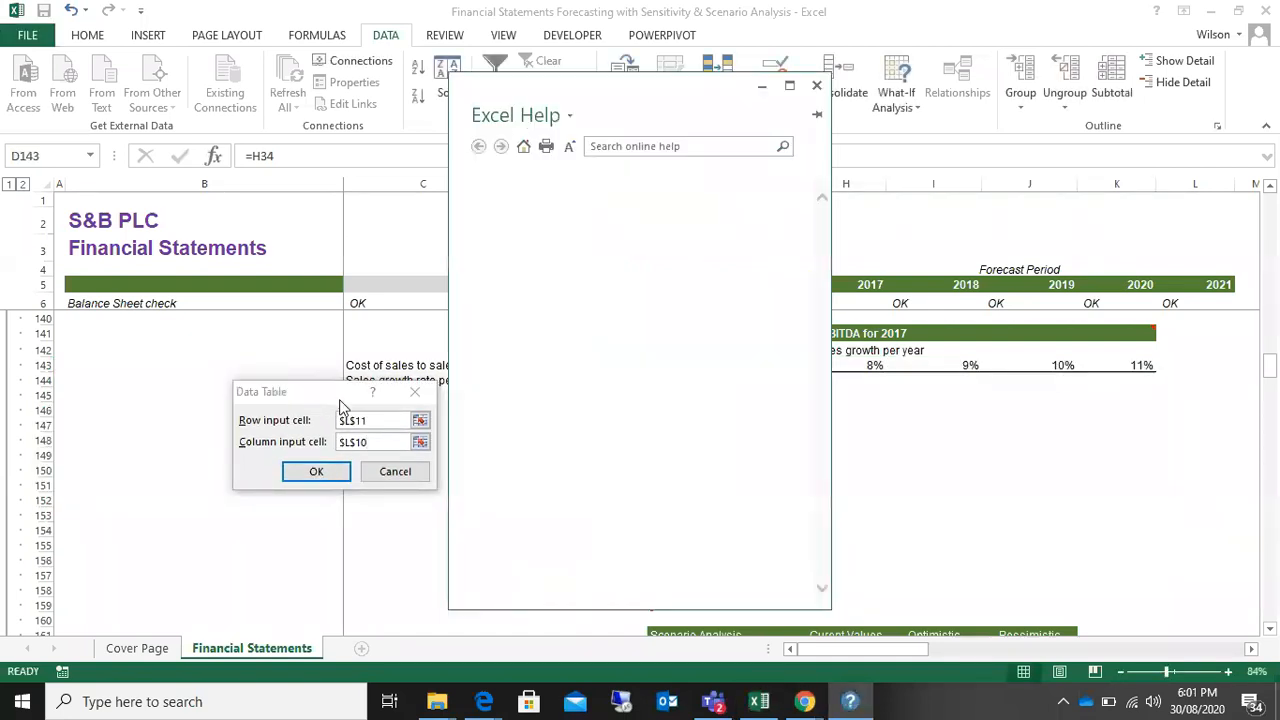
pyautogui.click(762, 90)
pyautogui.moveTo(337, 397); pyautogui.dragTo(333, 404)
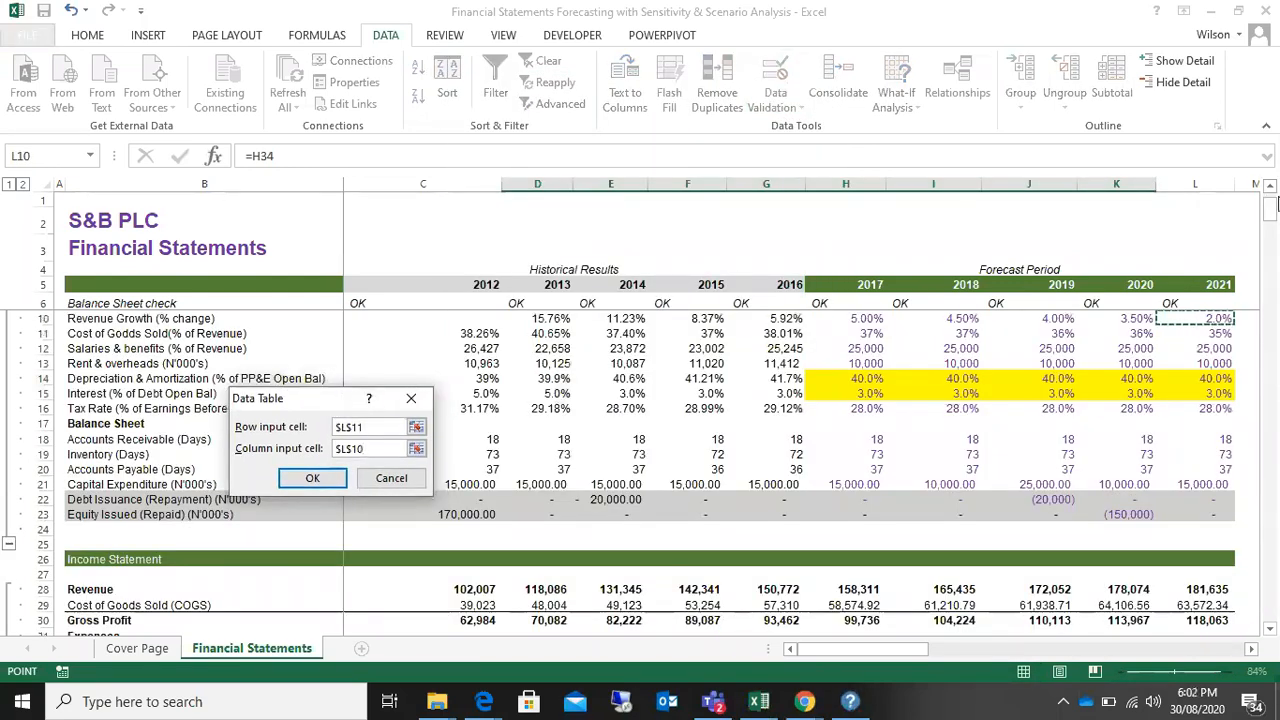
pyautogui.moveTo(1272, 210); pyautogui.dragTo(1272, 205)
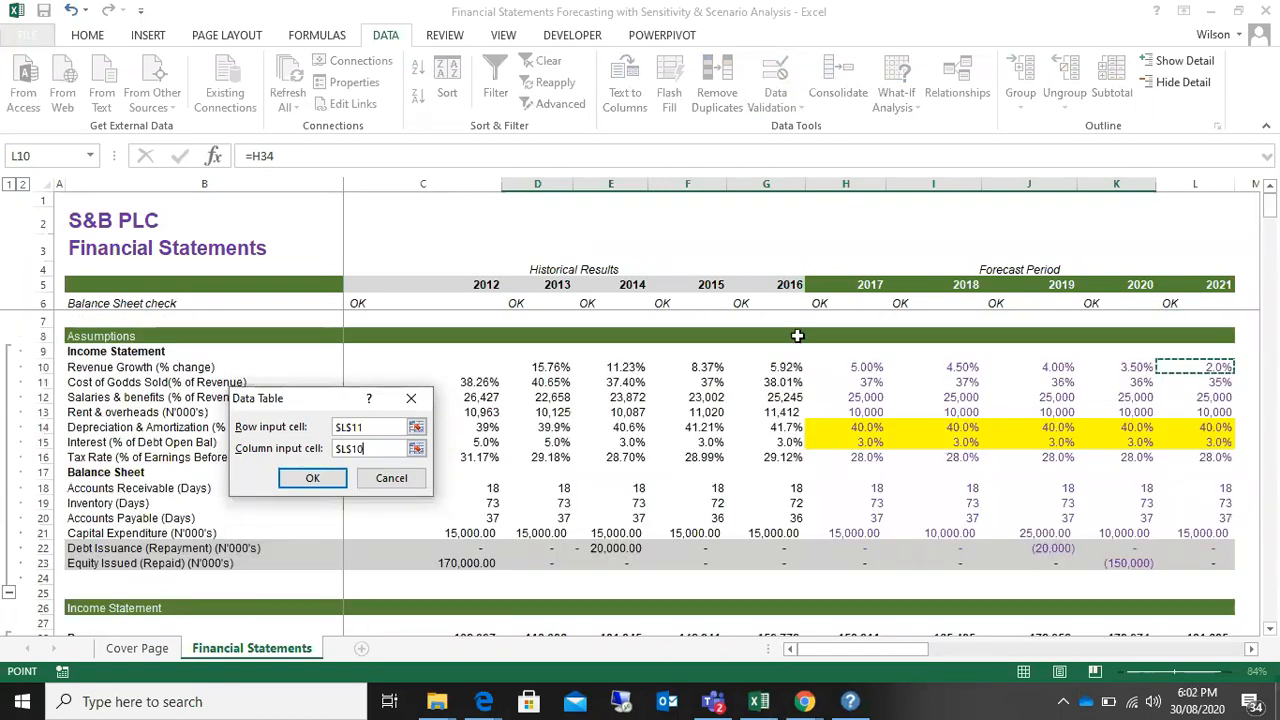
pyautogui.moveTo(317, 401); pyautogui.dragTo(761, 348)
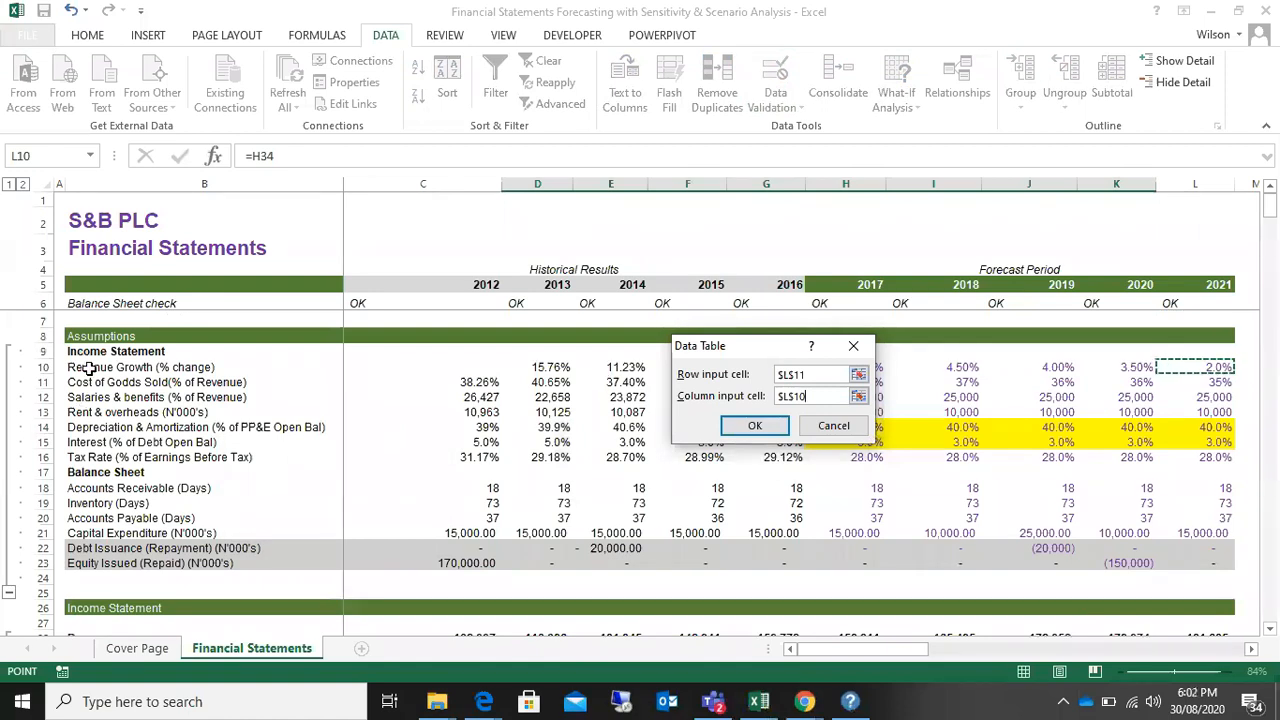
pyautogui.click(815, 375)
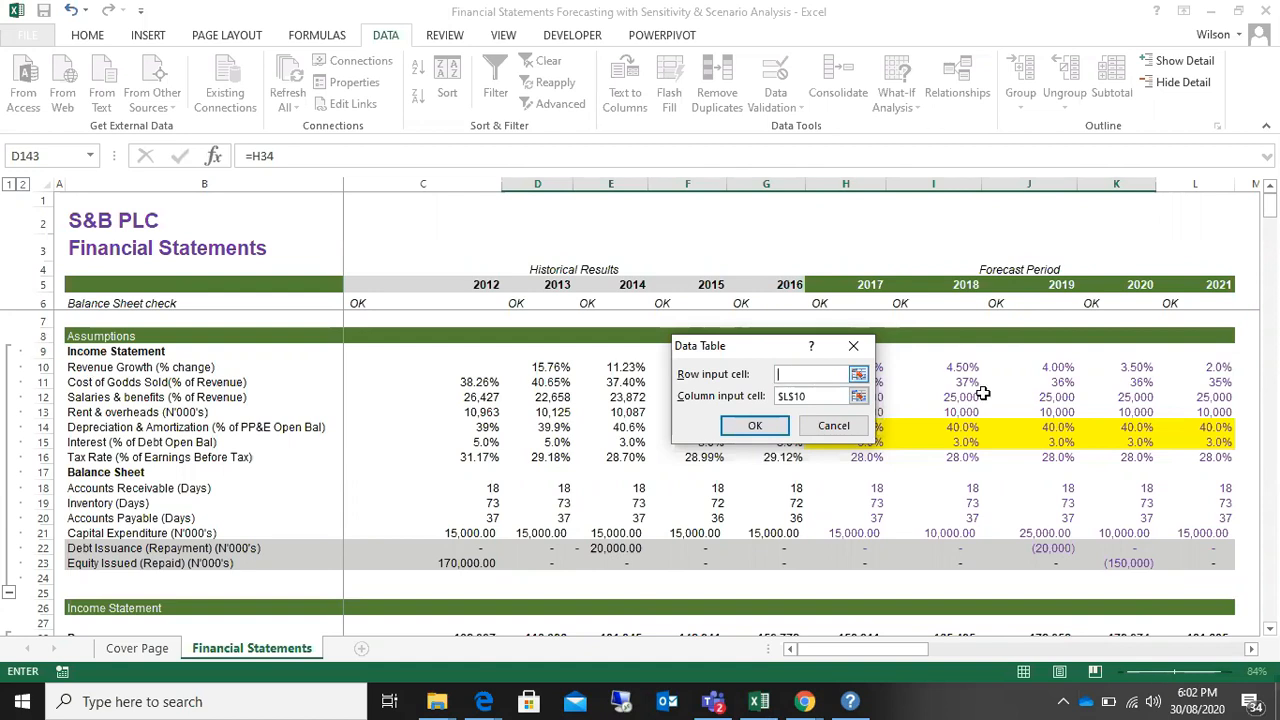
pyautogui.click(1217, 368)
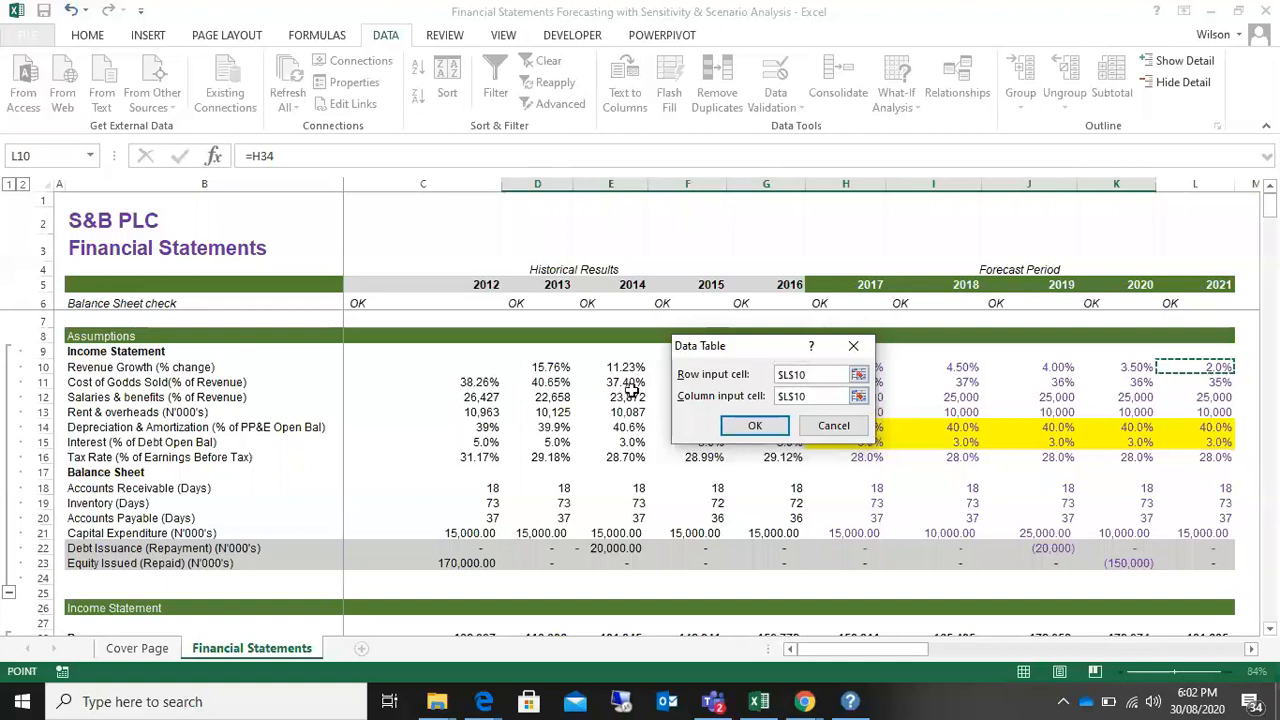
pyautogui.click(820, 396)
pyautogui.press('BackSpace')
pyautogui.press('BackSpace')
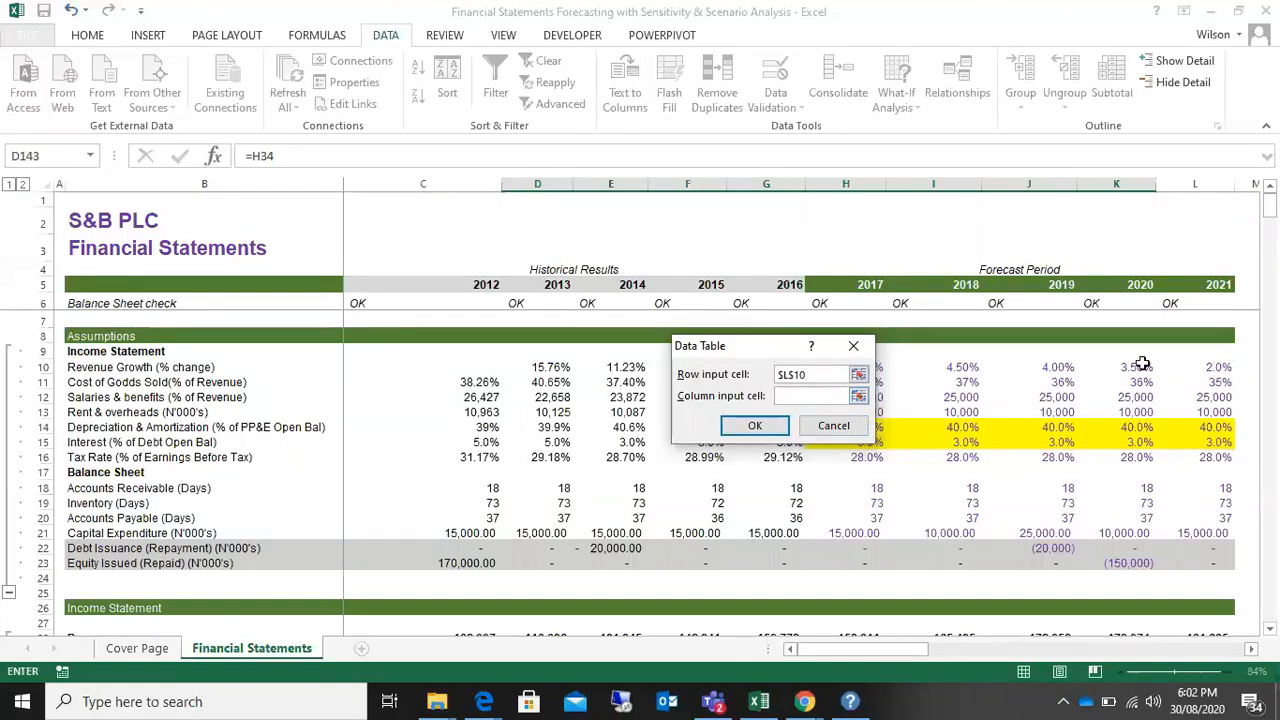
pyautogui.click(1208, 381)
pyautogui.moveTo(1273, 207); pyautogui.dragTo(1270, 361)
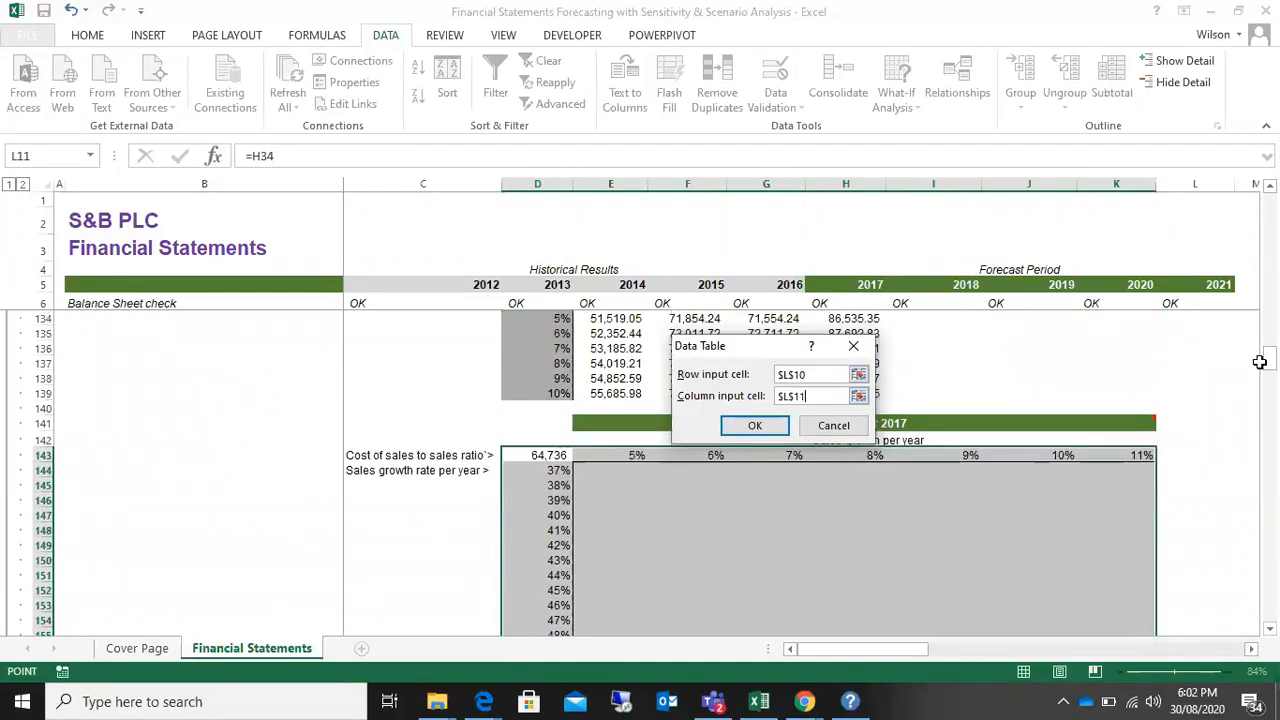
pyautogui.moveTo(757, 355); pyautogui.dragTo(268, 513)
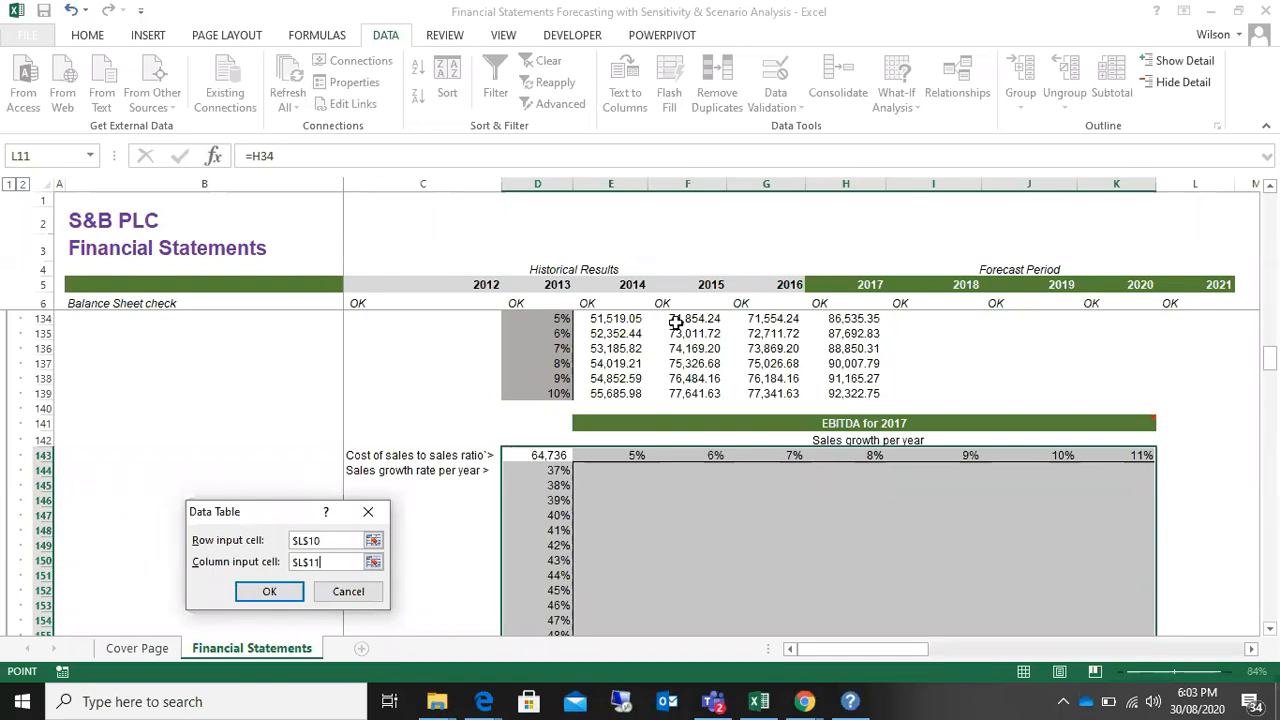
pyautogui.click(368, 511)
# Step: Move the label "Cost of sales to sales ratio" from C143 to the blank cell C147
pyautogui.click(368, 471)
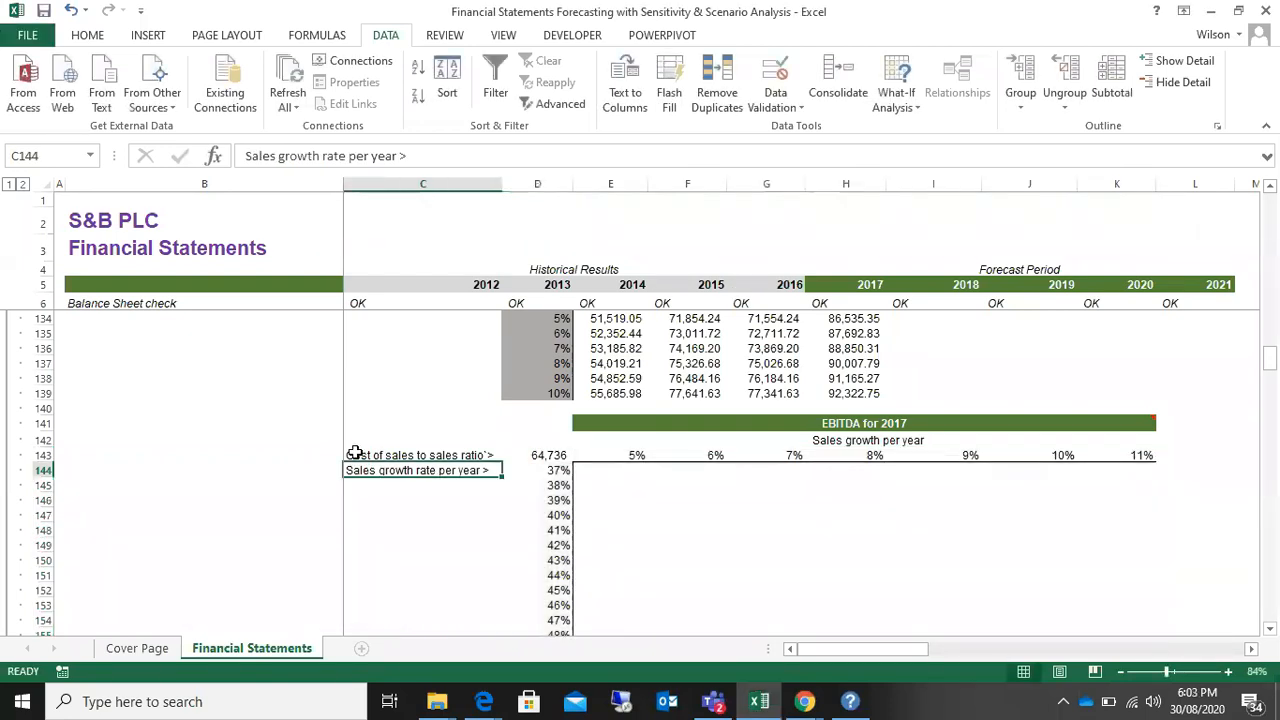
pyautogui.click(362, 454)
pyautogui.rightClick(362, 454)
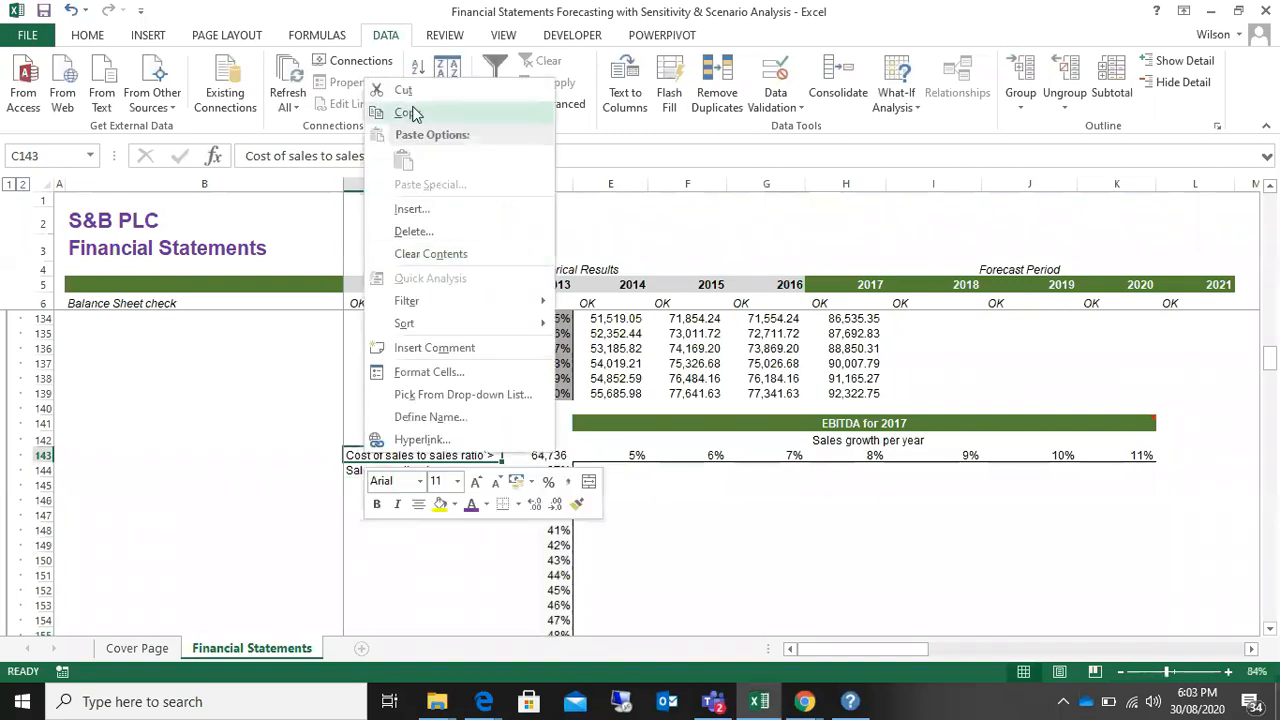
pyautogui.click(412, 112)
pyautogui.click(355, 514)
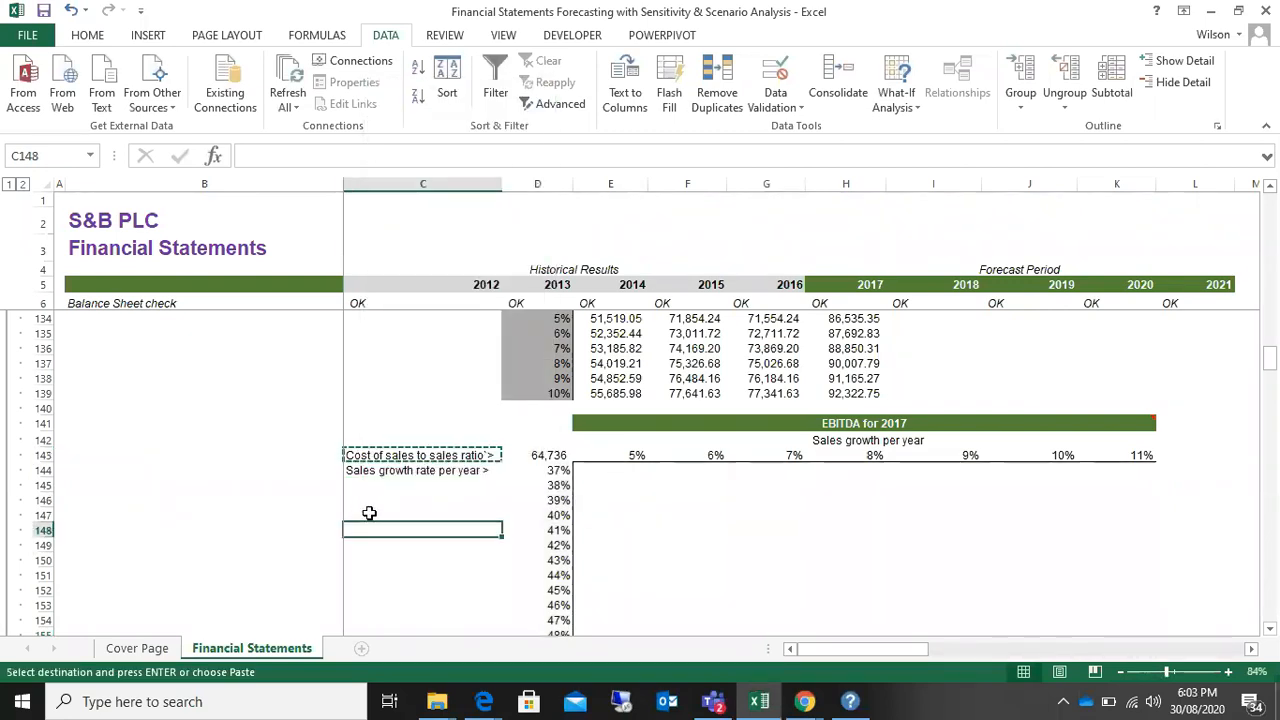
pyautogui.rightClick(368, 514)
pyautogui.click(409, 222)
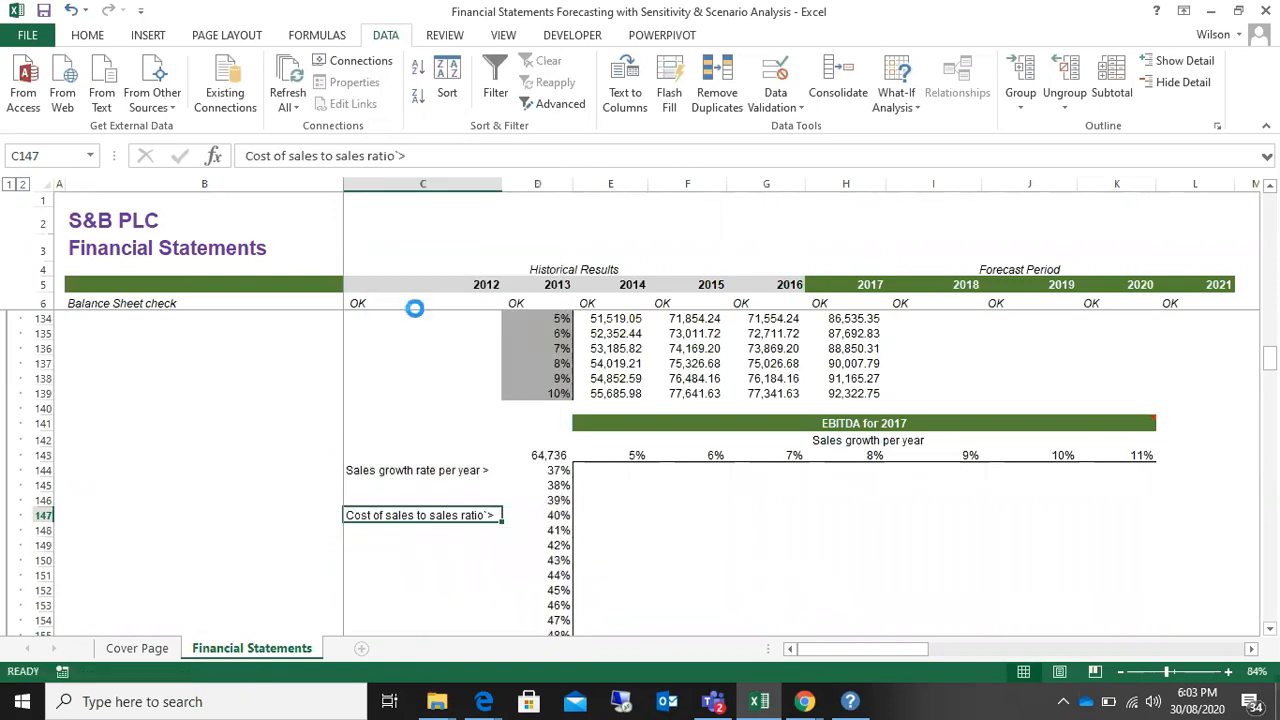
# Step: Move the label "Sales growth rate per year" from C144 up to C143
pyautogui.click(397, 470)
pyautogui.rightClick(388, 470)
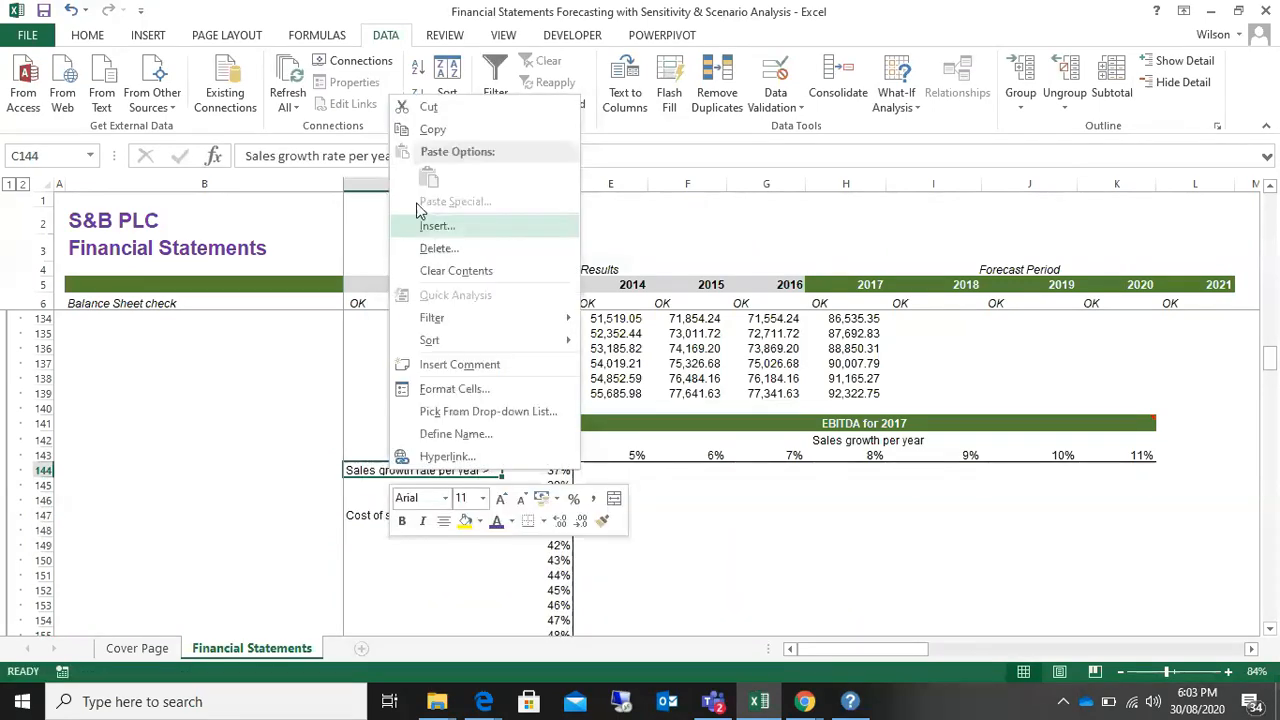
pyautogui.click(412, 128)
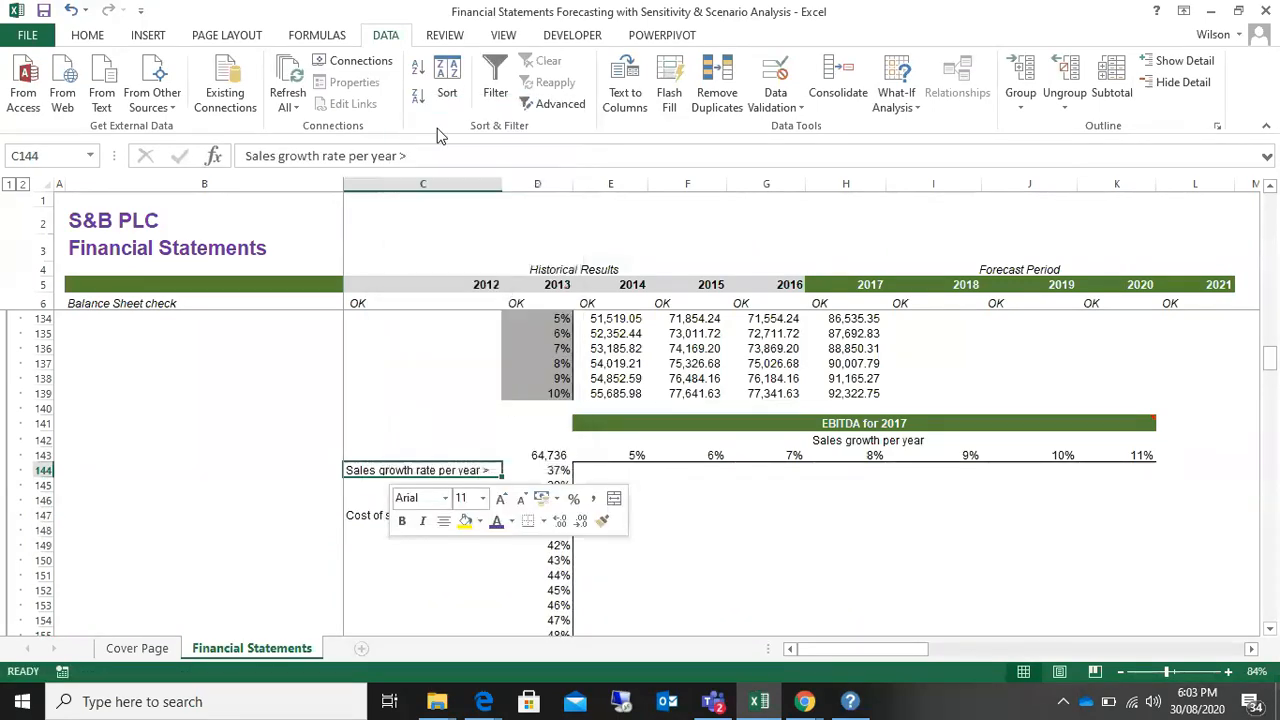
pyautogui.click(364, 450)
pyautogui.rightClick(364, 450)
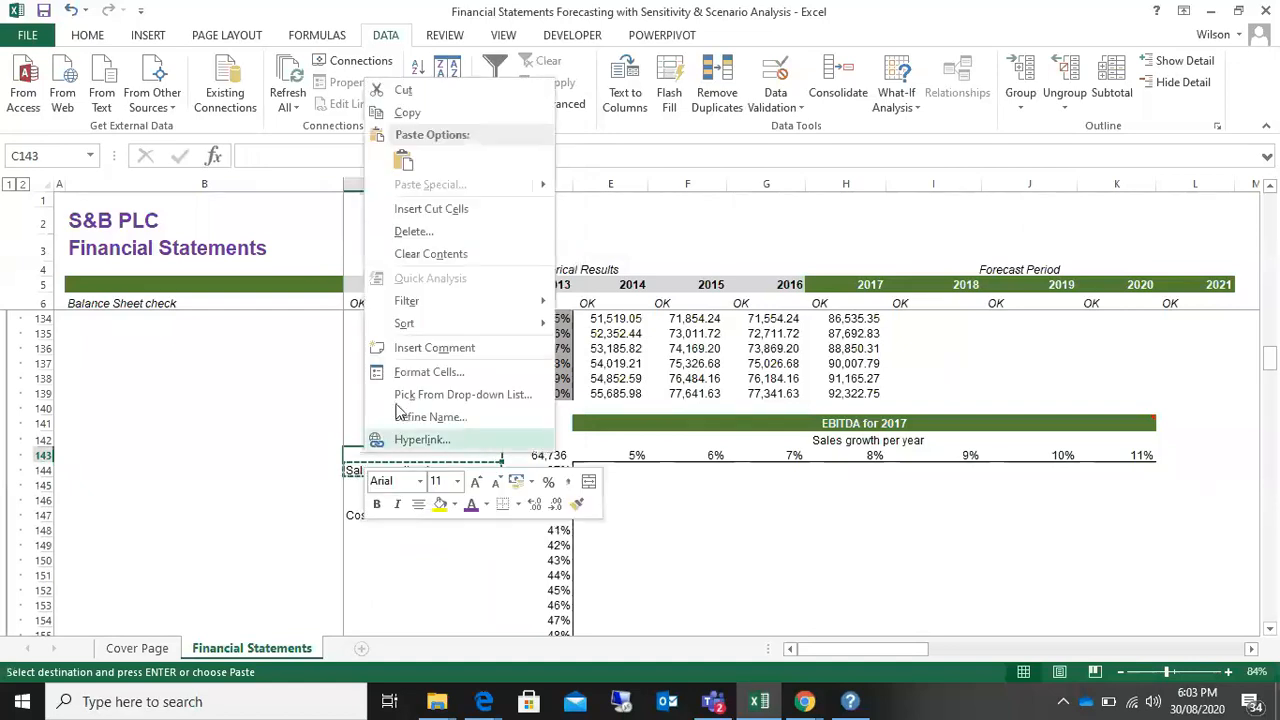
pyautogui.click(403, 162)
# Step: Move the label "Cost of sales to sales ratio" from C147 to C144, under the sales growth label
pyautogui.click(352, 515)
pyautogui.rightClick(352, 515)
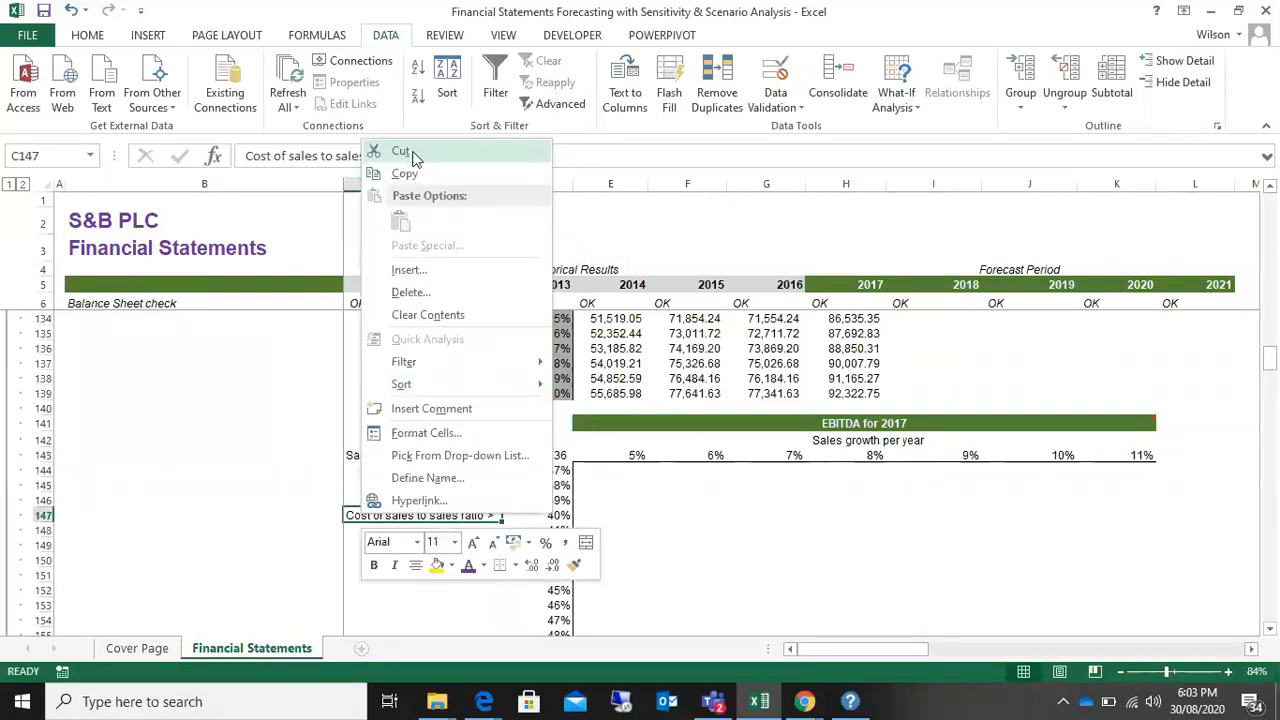
pyautogui.click(405, 174)
pyautogui.click(363, 470)
pyautogui.rightClick(363, 470)
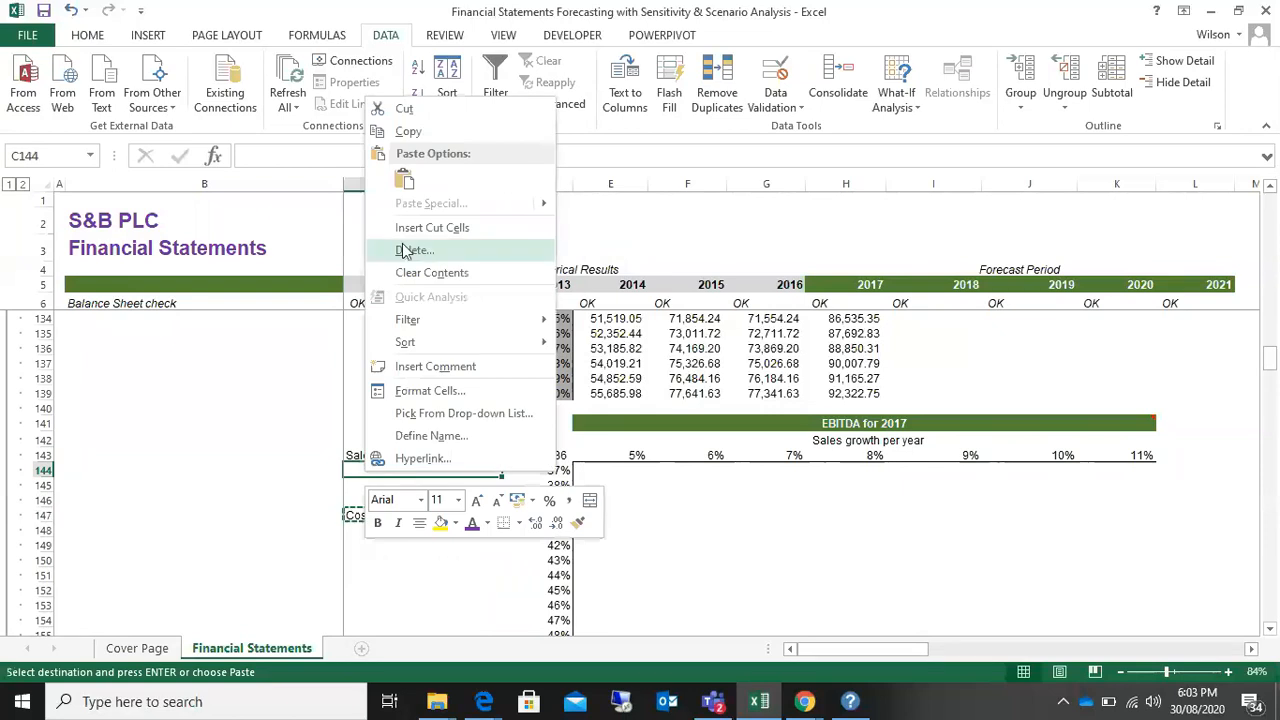
pyautogui.click(403, 177)
# Step: Compare the labels in C143 and C144 with the growth rates across row 143 and the ratios down column D
pyautogui.click(424, 455)
pyautogui.moveTo(424, 455); pyautogui.dragTo(1123, 462)
pyautogui.click(421, 470)
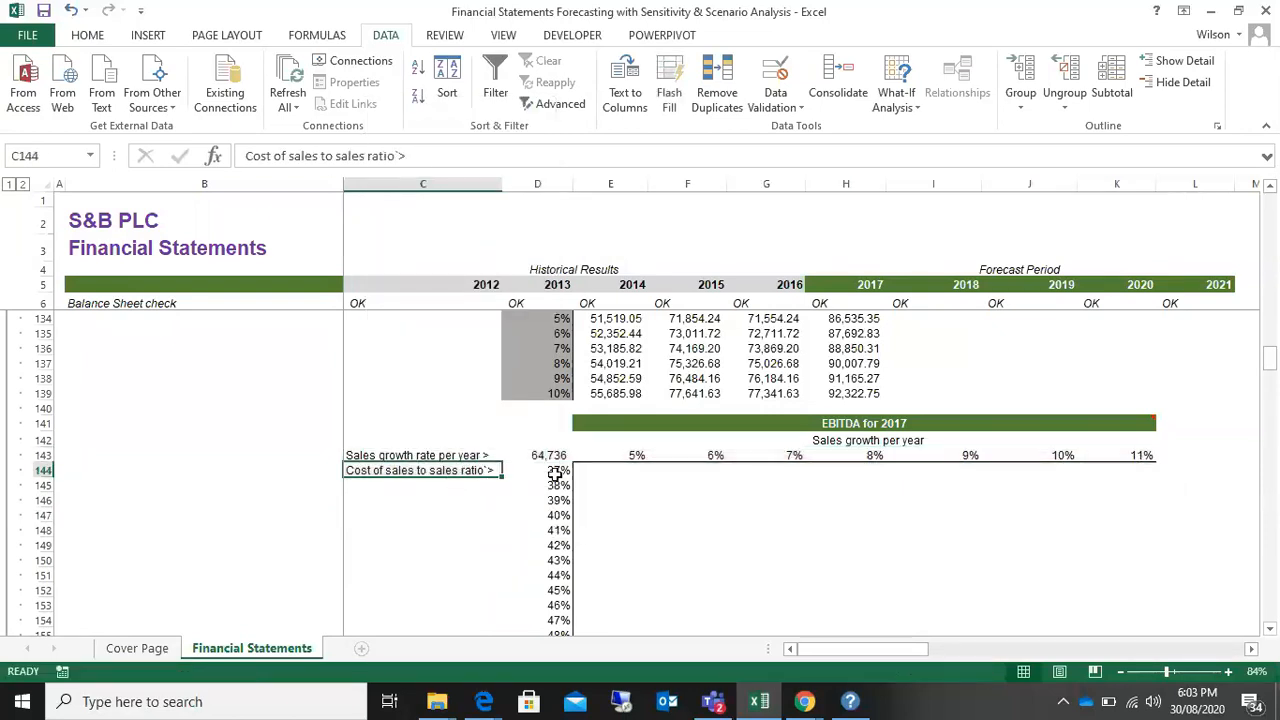
pyautogui.moveTo(557, 472); pyautogui.dragTo(543, 614)
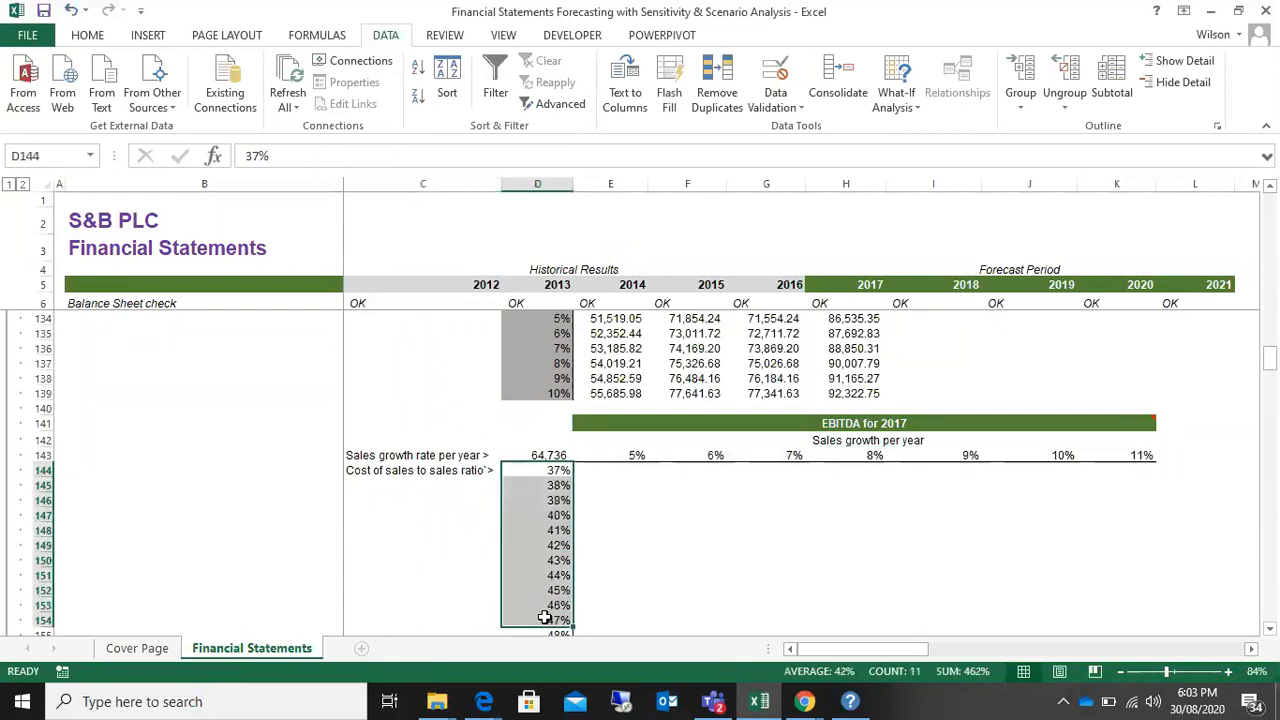
pyautogui.click(428, 517)
pyautogui.moveTo(414, 455); pyautogui.dragTo(697, 456)
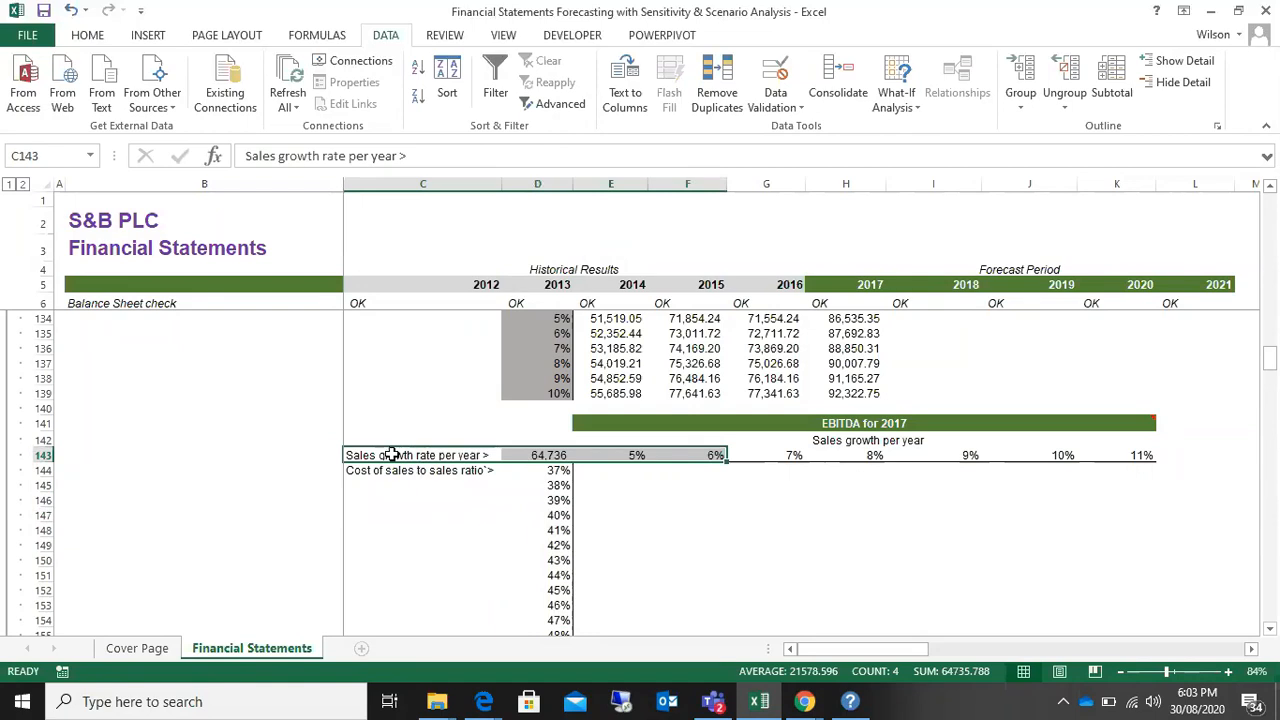
pyautogui.click(472, 531)
# Step: Start a What-If Data Table on the range D143:K156
pyautogui.moveTo(548, 457); pyautogui.dragTo(1109, 609)
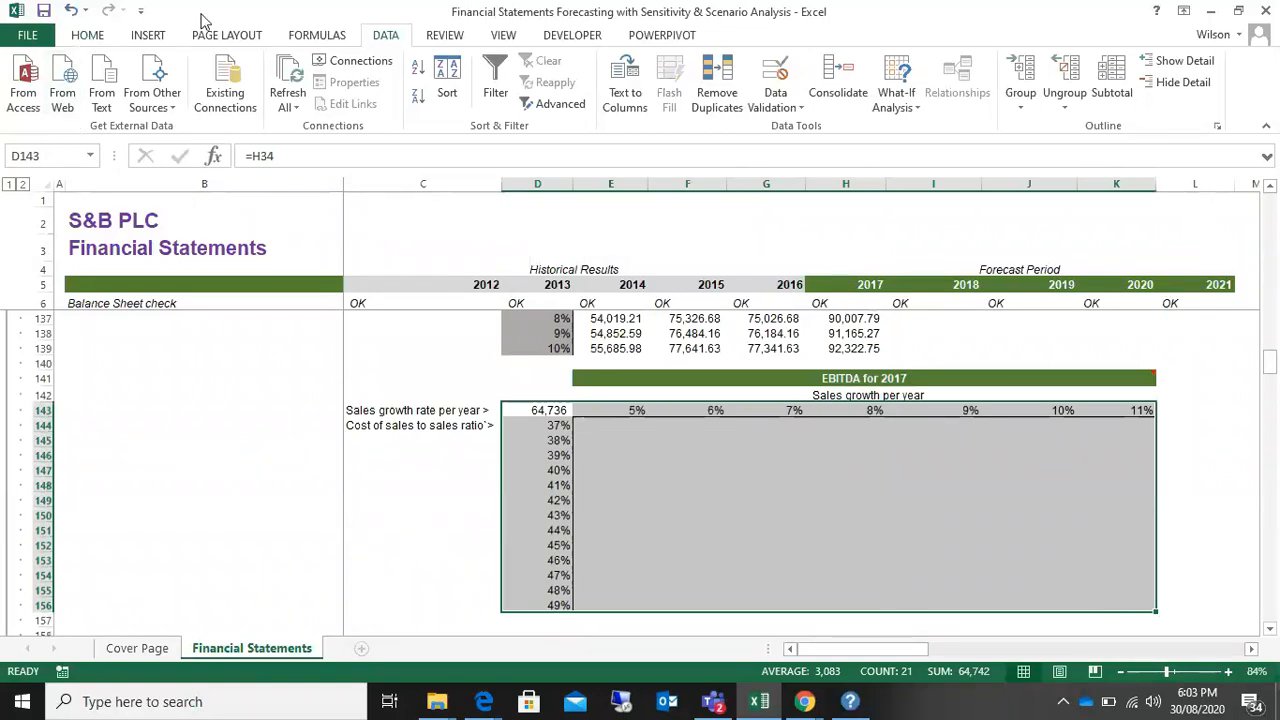
pyautogui.click(87, 35)
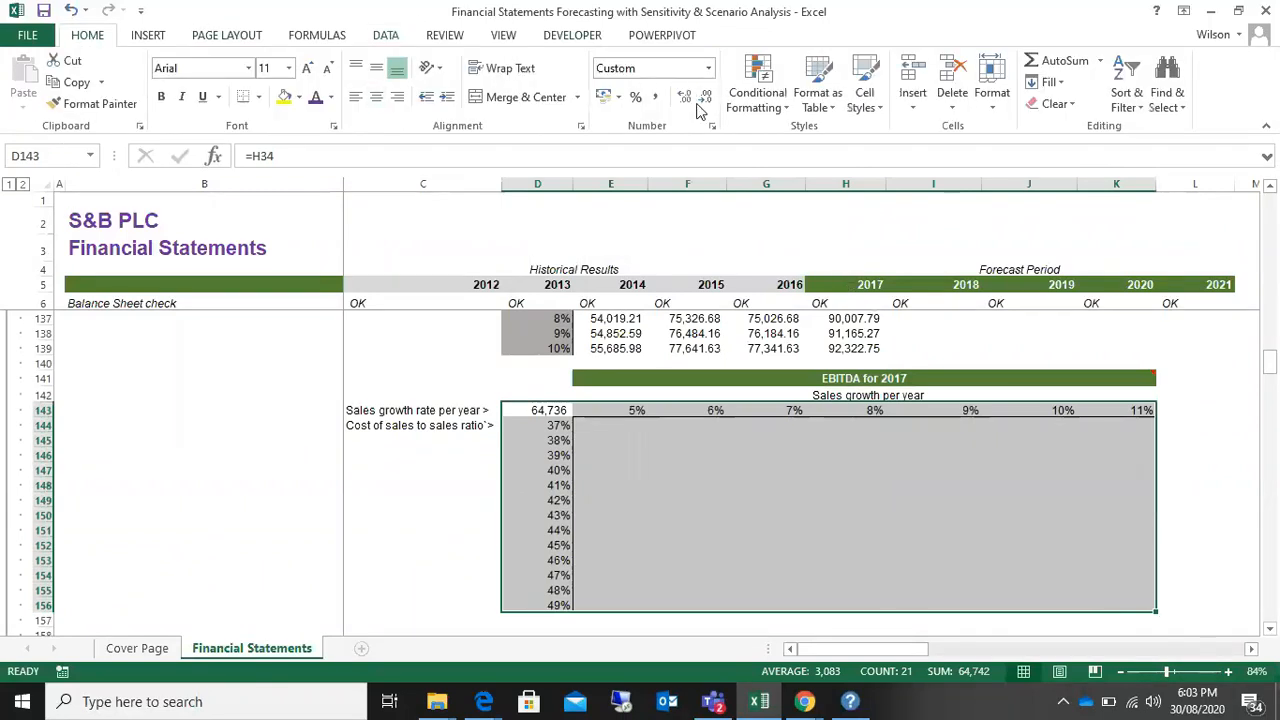
pyautogui.click(380, 35)
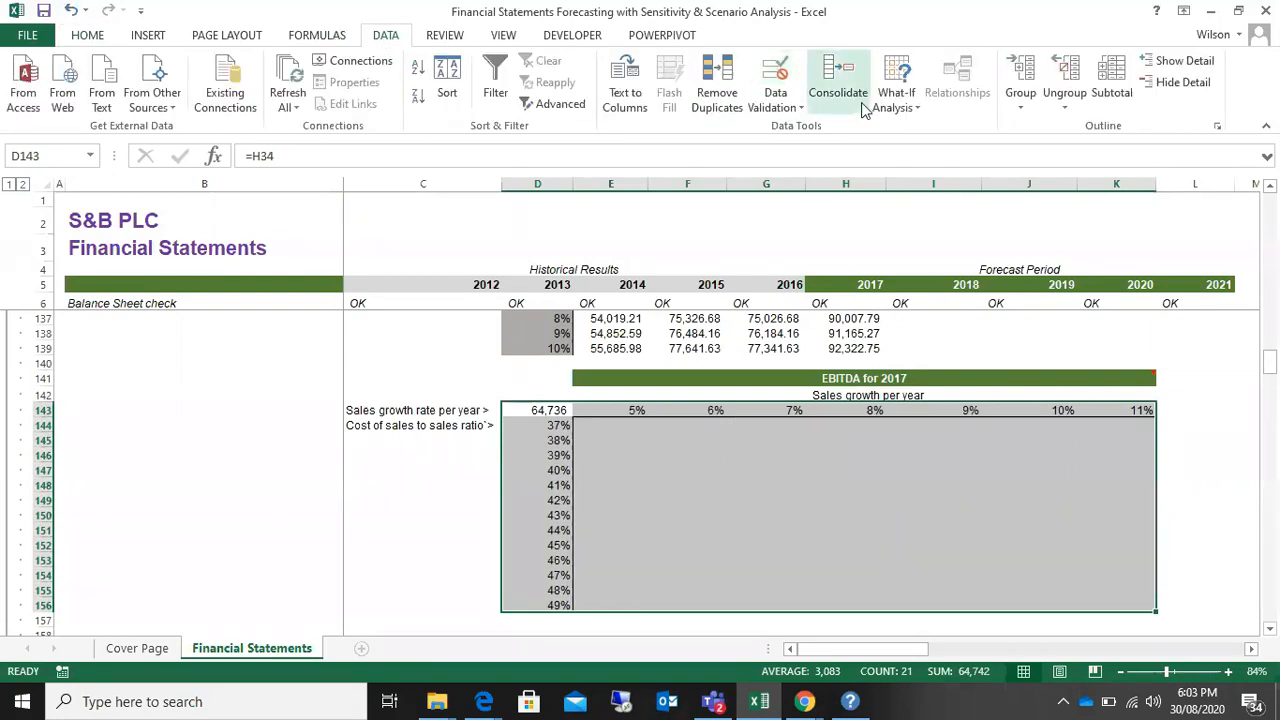
pyautogui.click(905, 105)
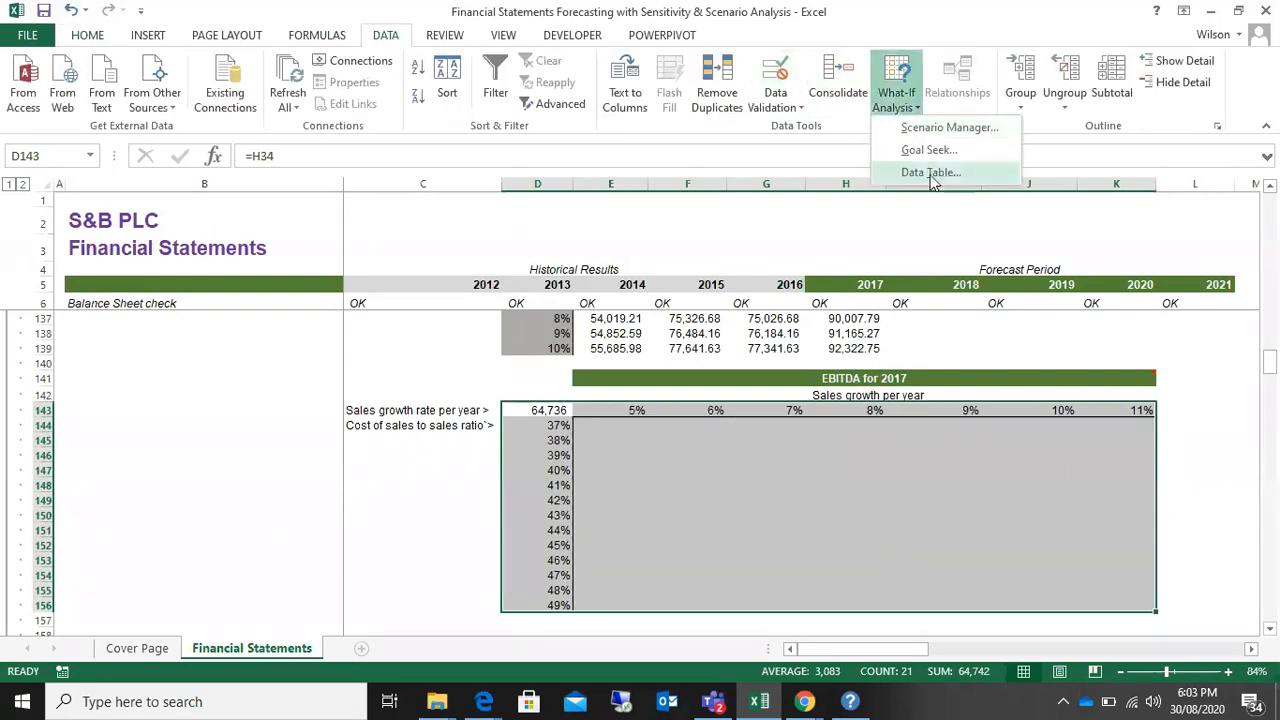
pyautogui.click(910, 172)
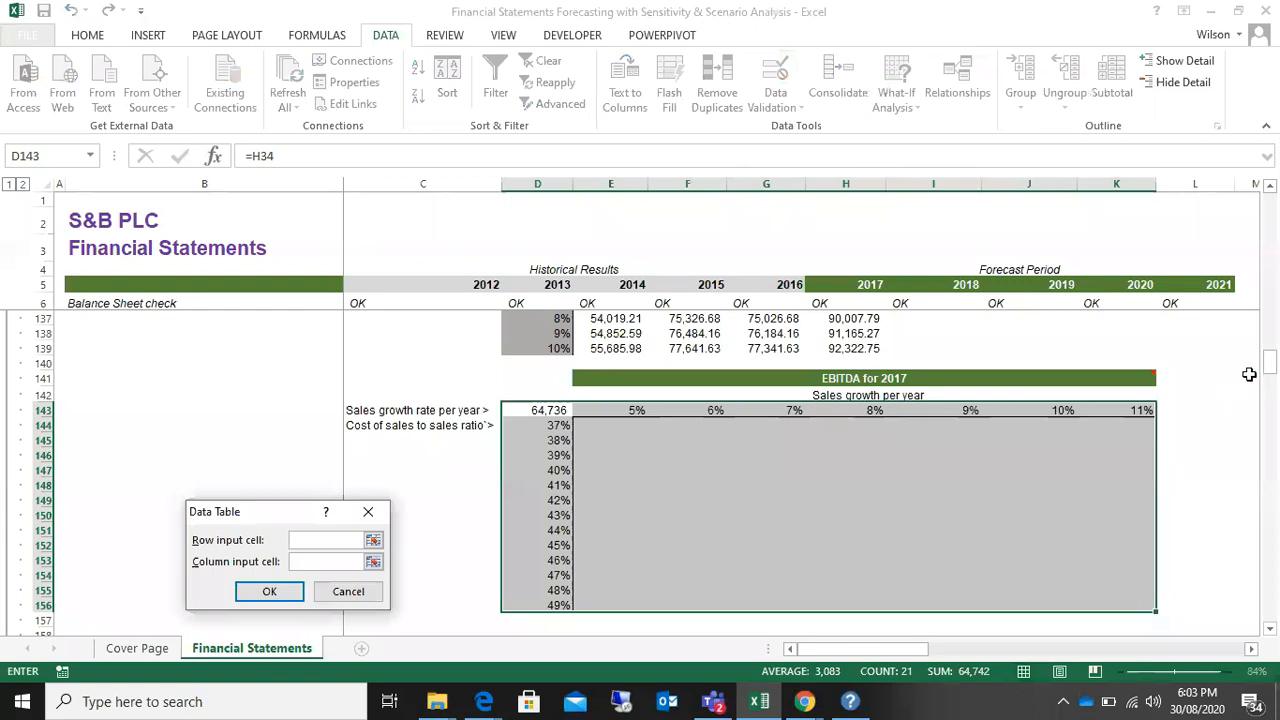
# Step: Create the data table with 2021 revenue growth L10 as row input cell and 2021 cost of goods sold ratio L11 as column input cell
pyautogui.moveTo(1270, 364); pyautogui.dragTo(1272, 203)
pyautogui.moveTo(268, 513); pyautogui.dragTo(542, 429)
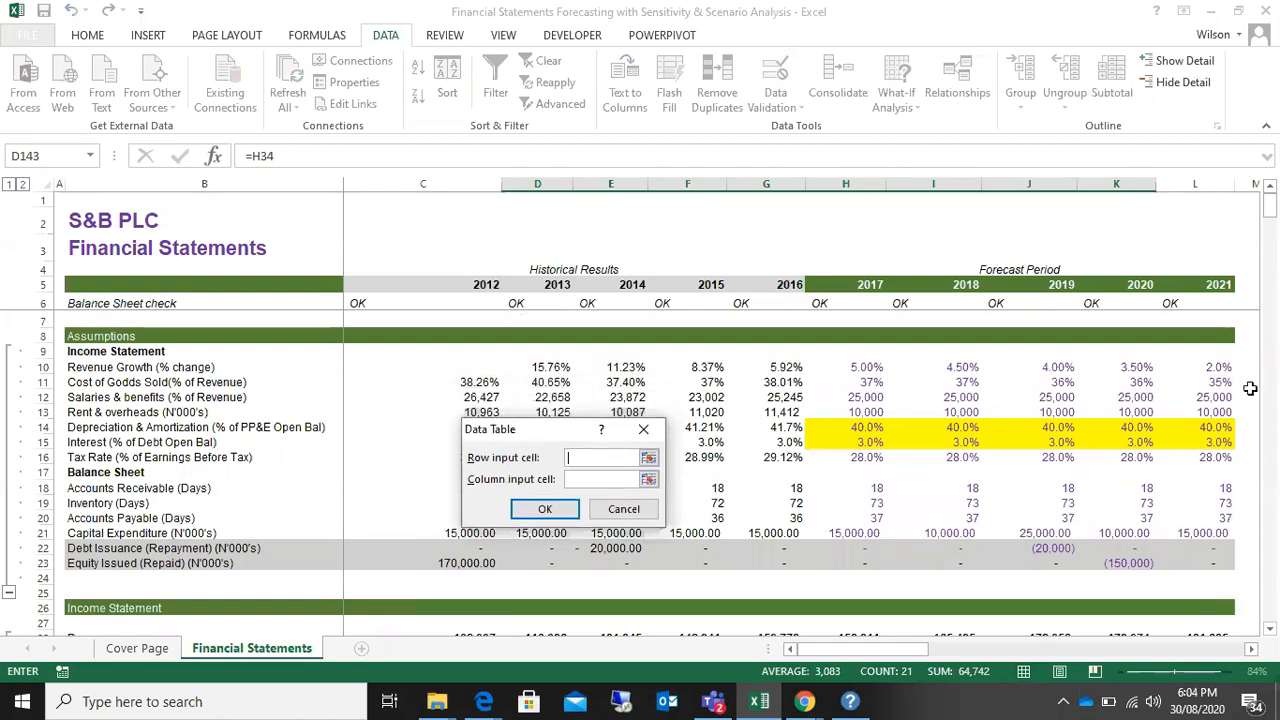
pyautogui.click(1212, 368)
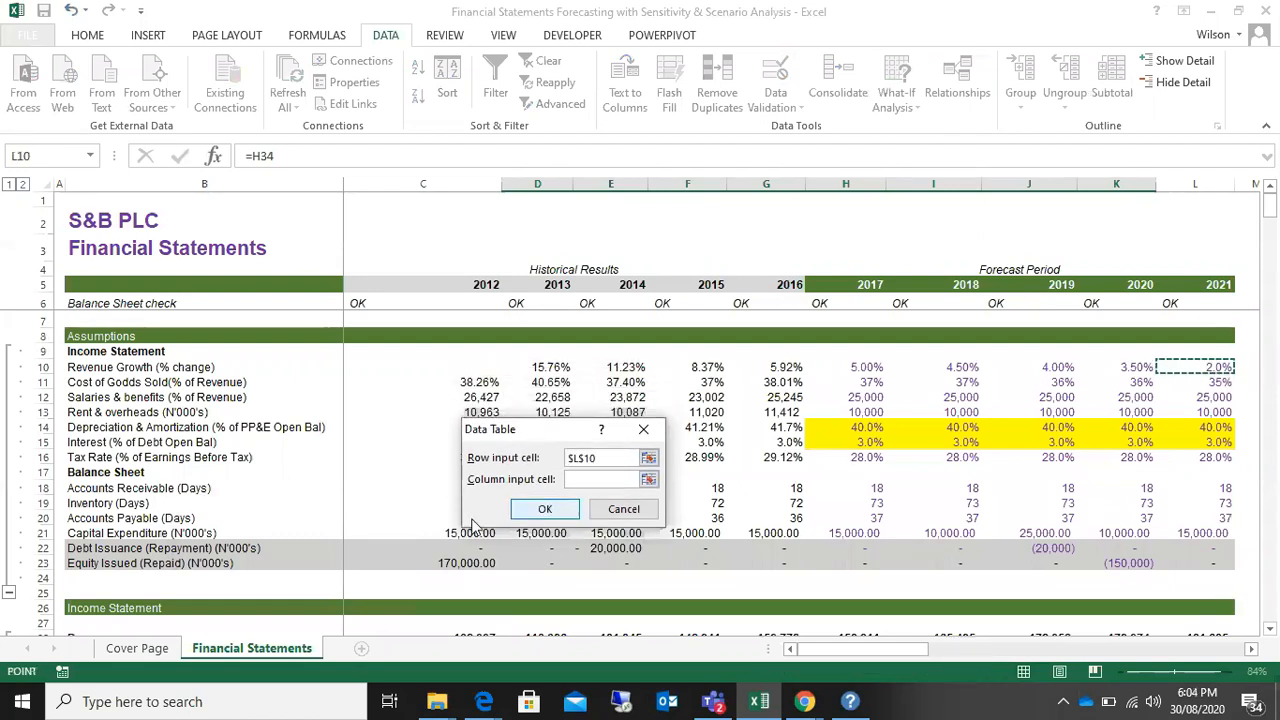
pyautogui.click(574, 480)
pyautogui.click(1196, 383)
pyautogui.moveTo(1270, 203); pyautogui.dragTo(1267, 368)
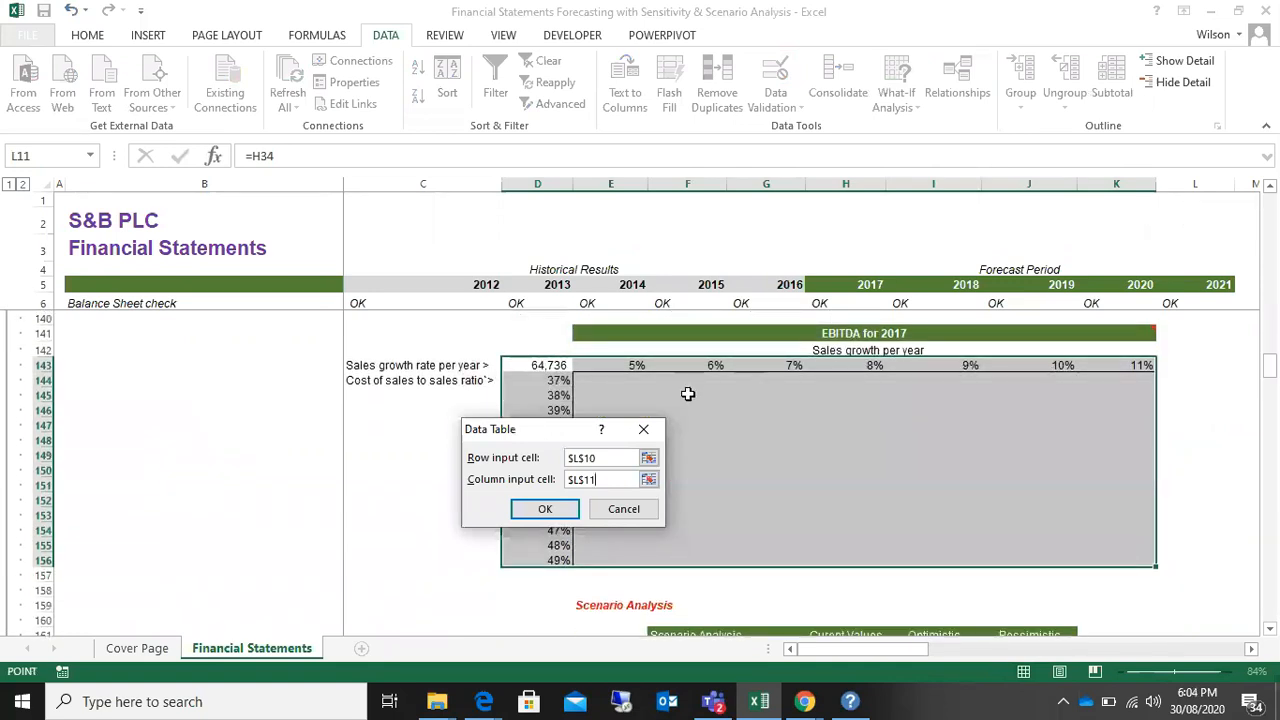
pyautogui.moveTo(567, 437); pyautogui.dragTo(364, 426)
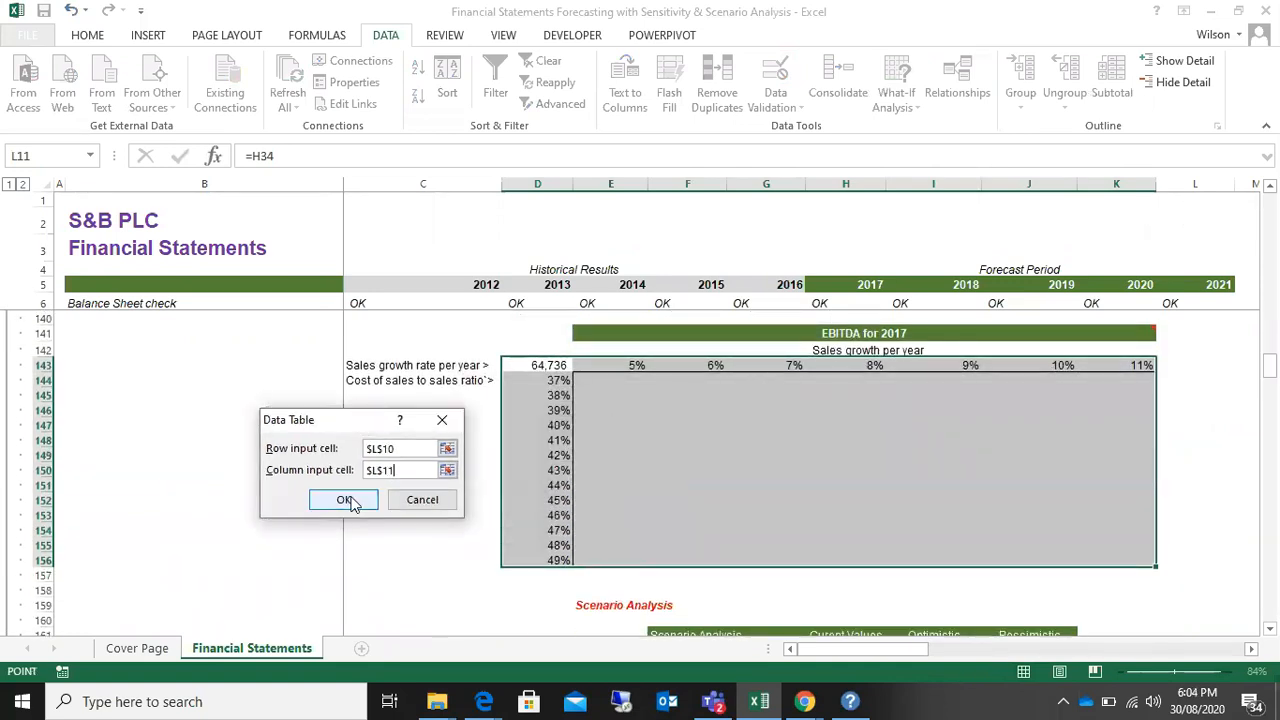
pyautogui.click(345, 499)
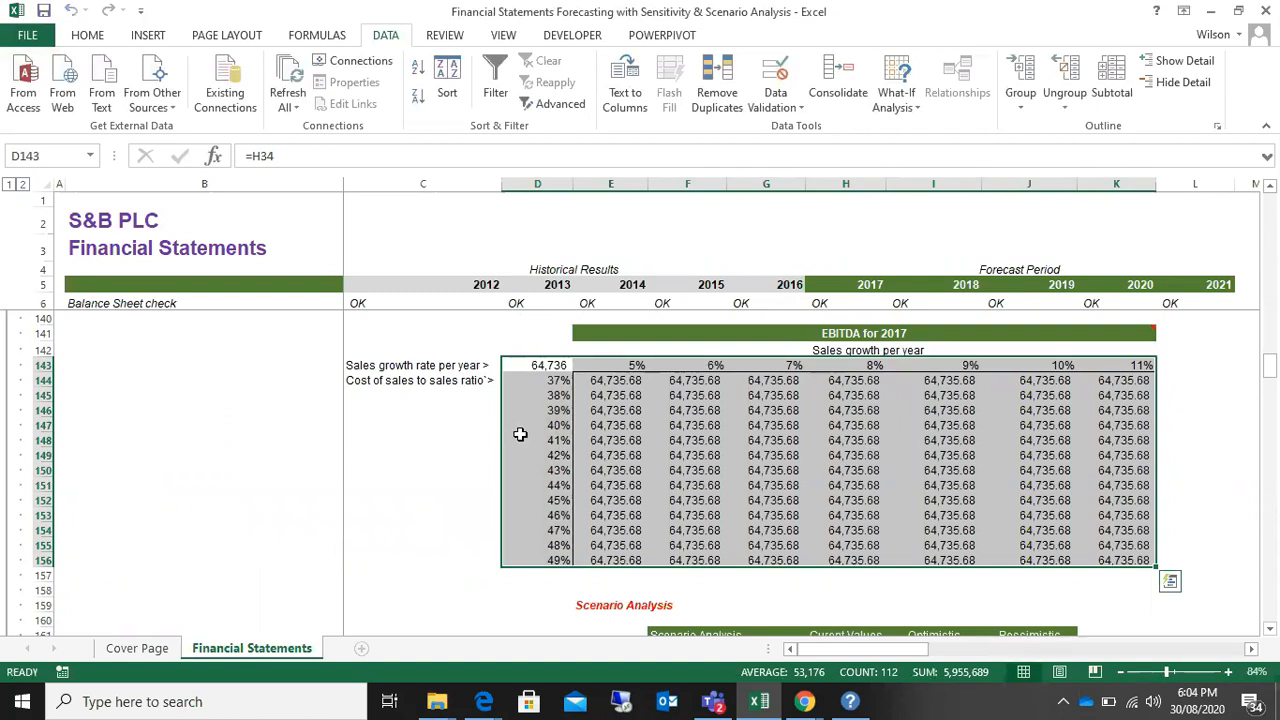
# Step: Check the table formula in several result cells of the EBITDA for 2017 table and the corner formula in D143
pyautogui.click(622, 420)
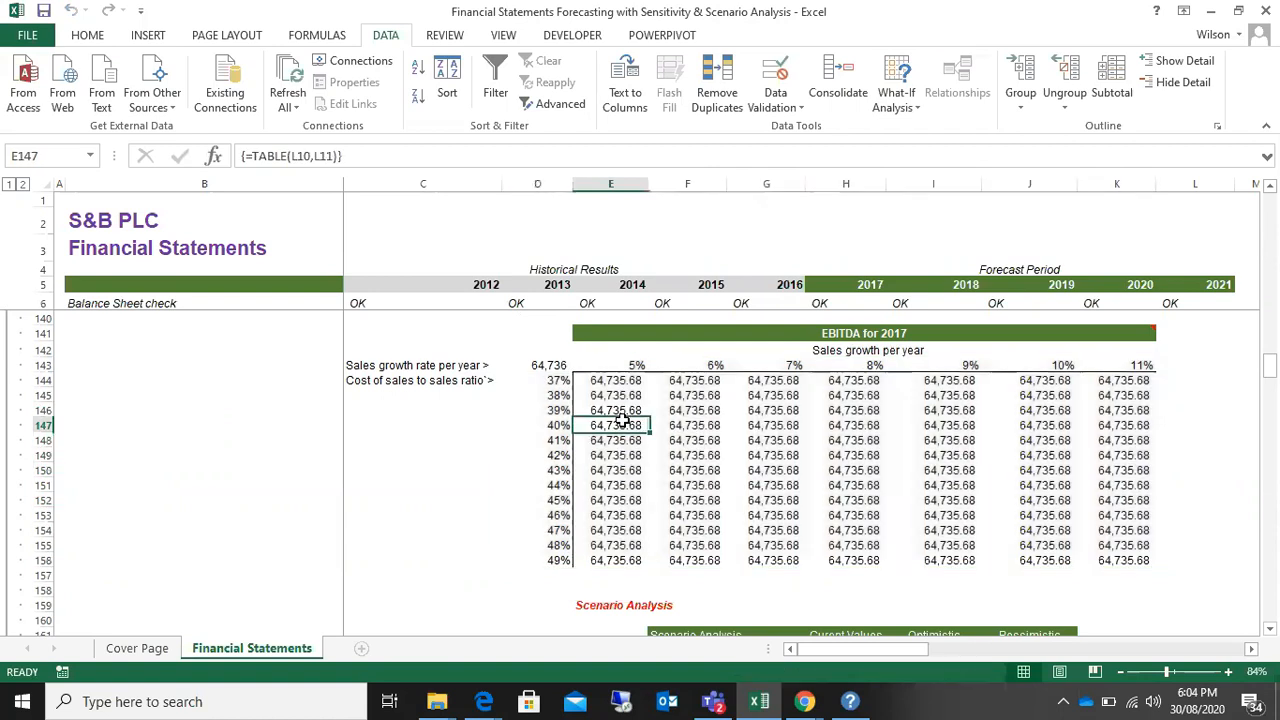
pyautogui.click(770, 452)
pyautogui.click(945, 468)
pyautogui.click(1100, 452)
pyautogui.click(800, 411)
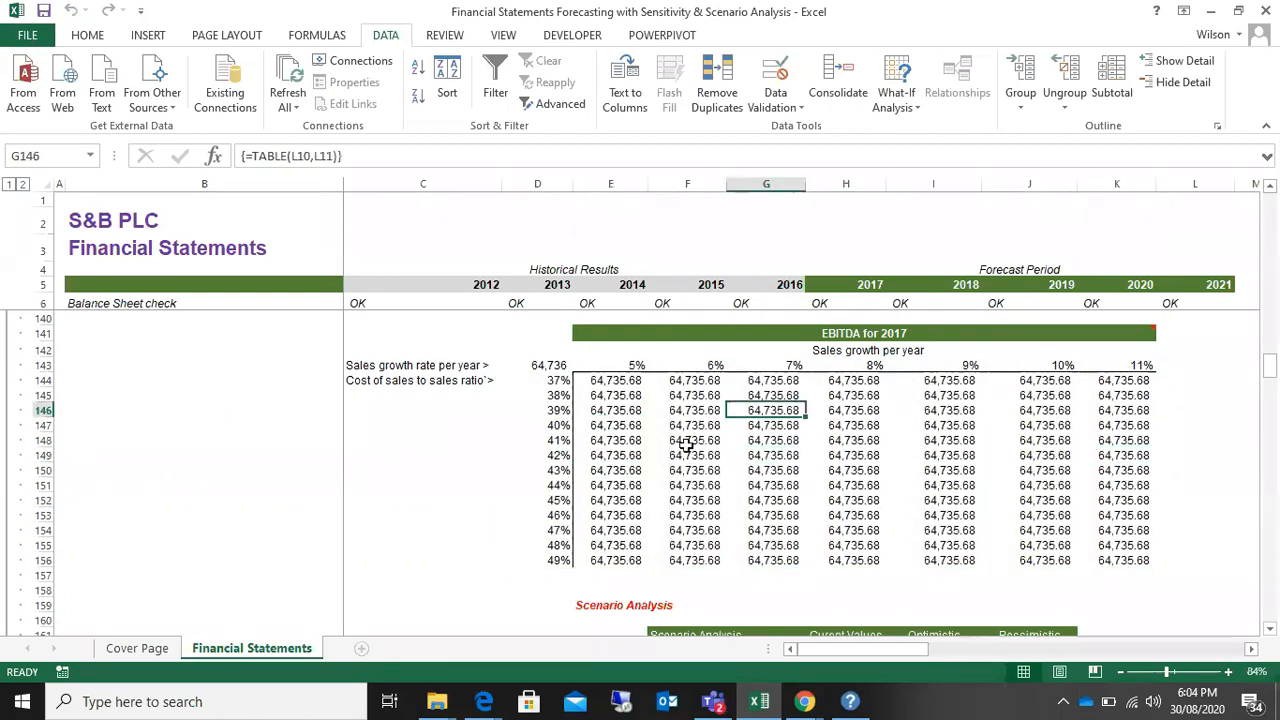
pyautogui.click(620, 411)
pyautogui.click(534, 362)
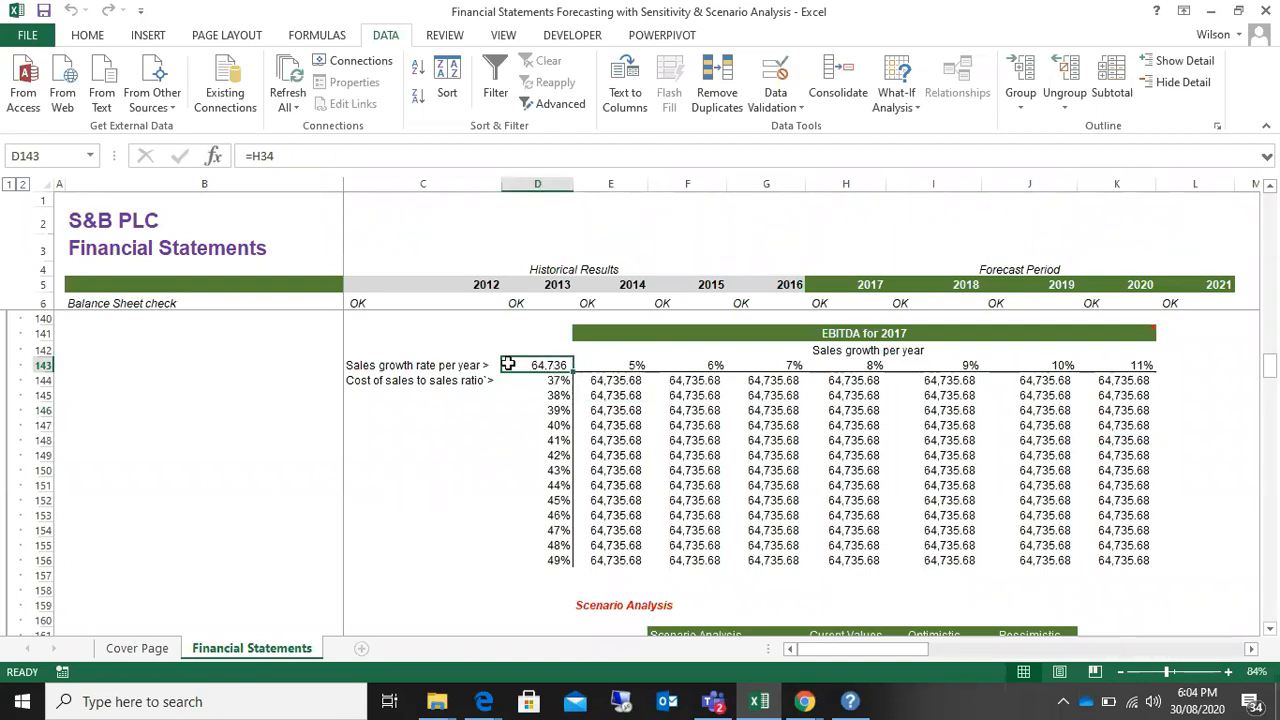
# Step: Clear the data table results in E144:K156 and select the corner formula cell D143
pyautogui.moveTo(598, 382); pyautogui.dragTo(1100, 568)
pyautogui.press('Delete')
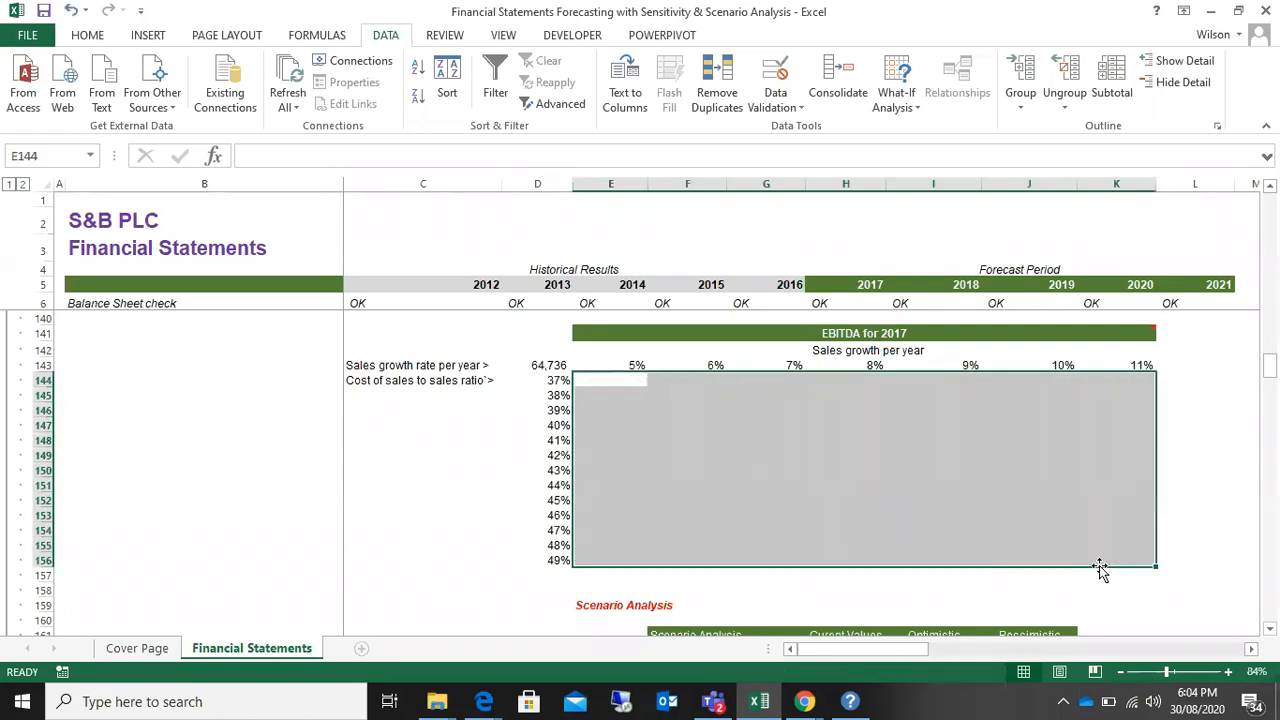
pyautogui.click(551, 378)
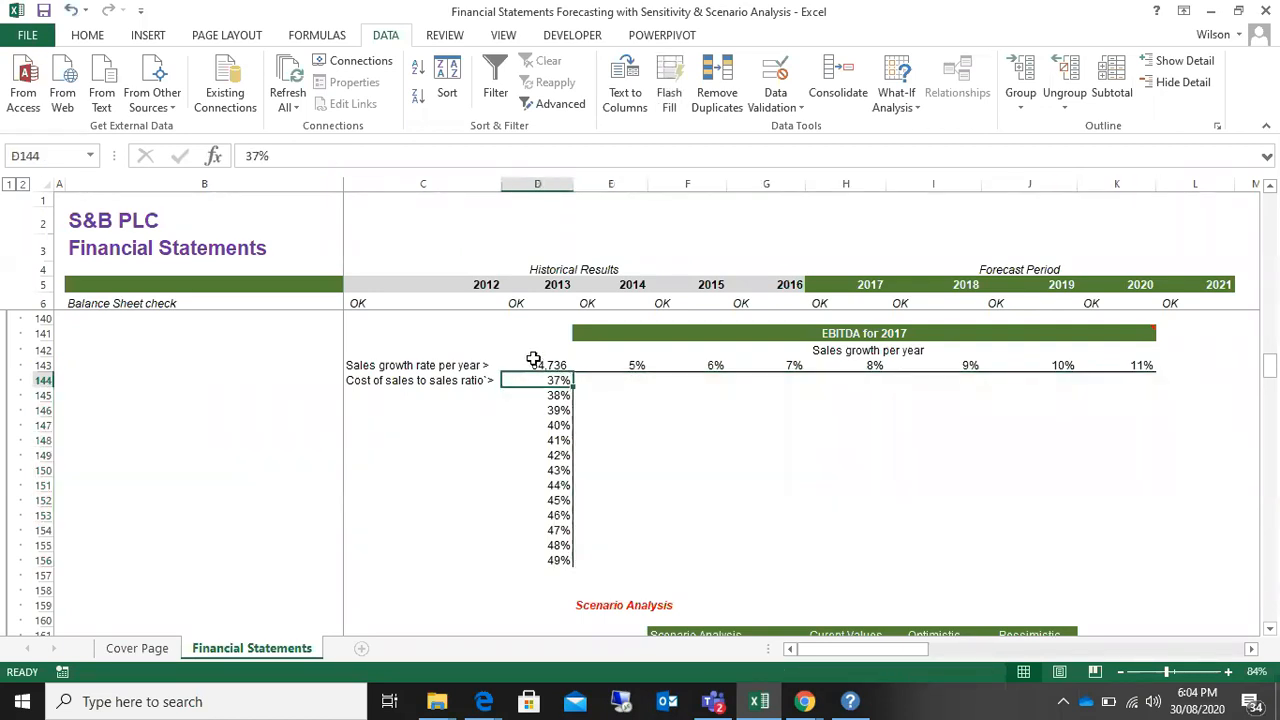
pyautogui.click(540, 364)
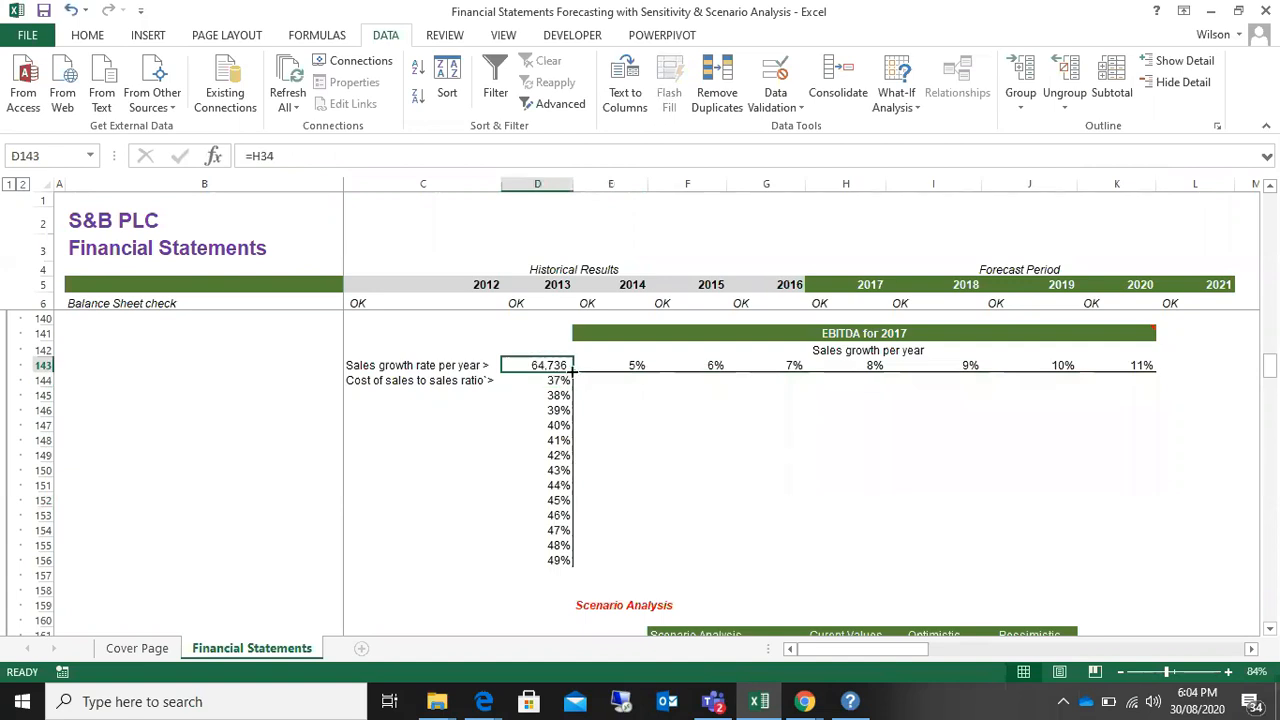
# Step: Re-enter the corner formula in D143 as a link to the 2017 EBITDA in H34 of the income statement
pyautogui.write('=')
pyautogui.scroll(2, 874, 422)
pyautogui.scroll(20, 874, 422)
pyautogui.scroll(10, 874, 422)
pyautogui.scroll(4, 874, 422)
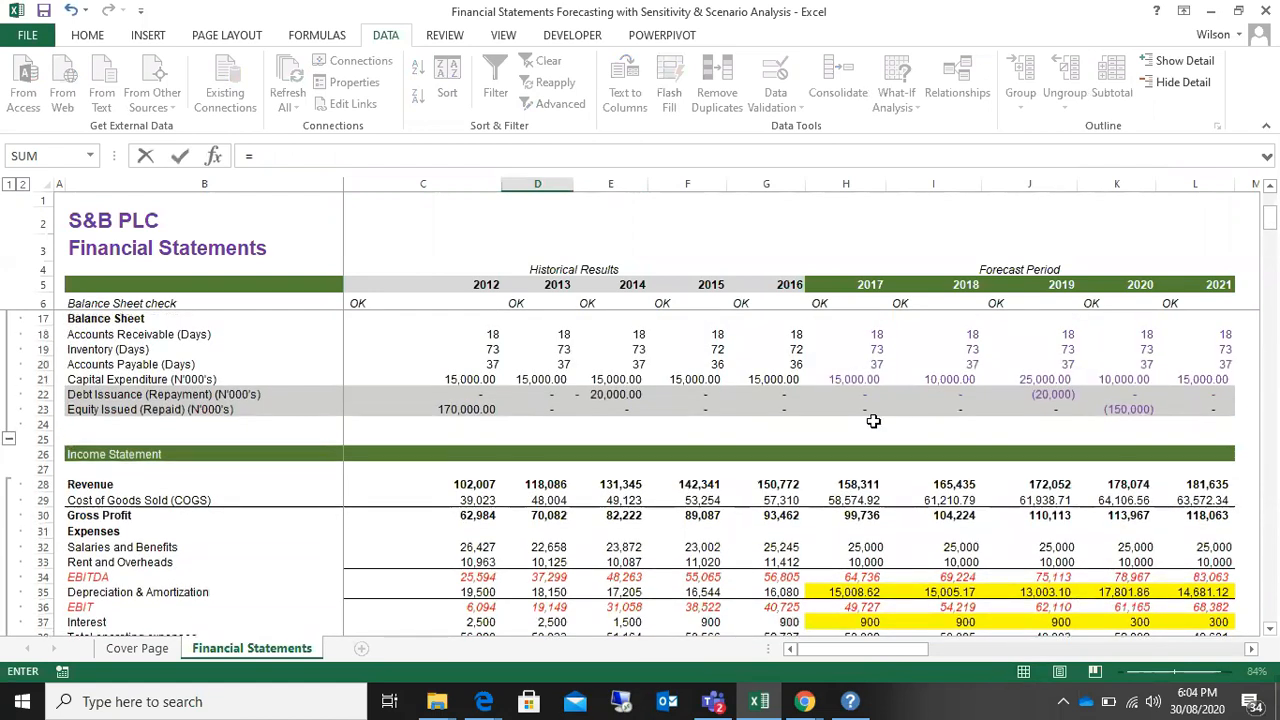
pyautogui.scroll(-1, 873, 421)
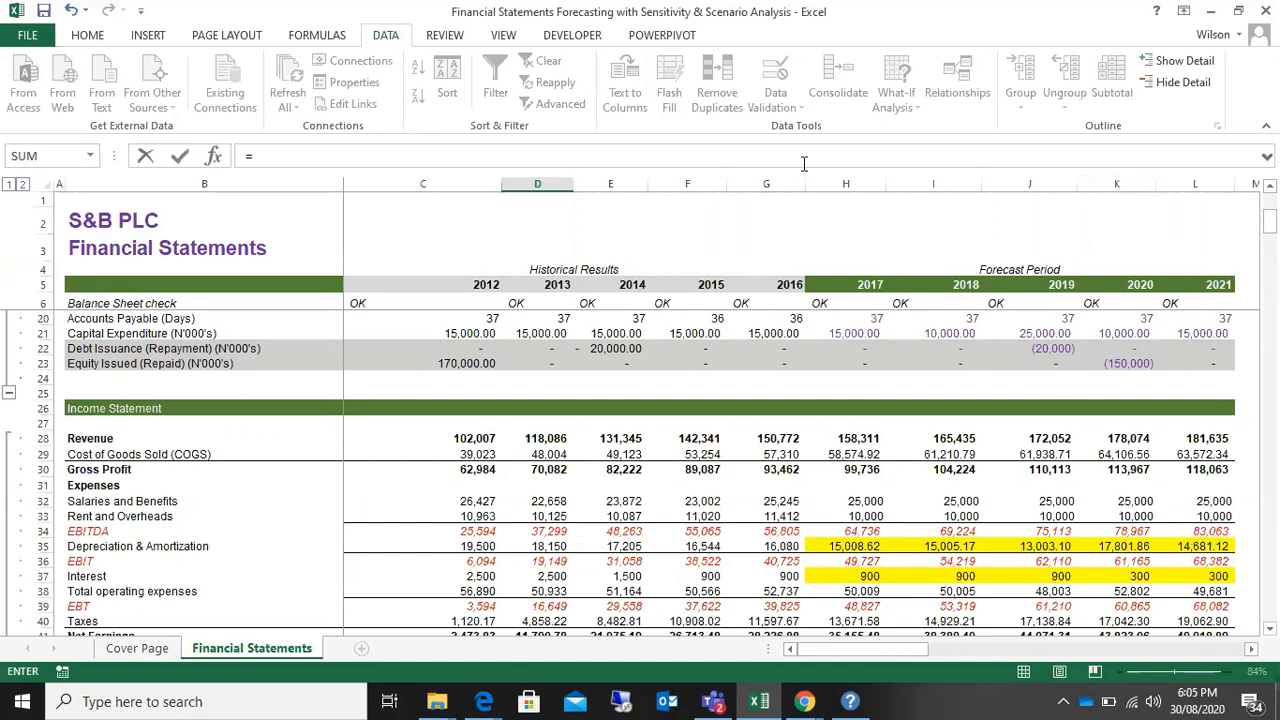
pyautogui.click(862, 531)
pyautogui.press('Escape')
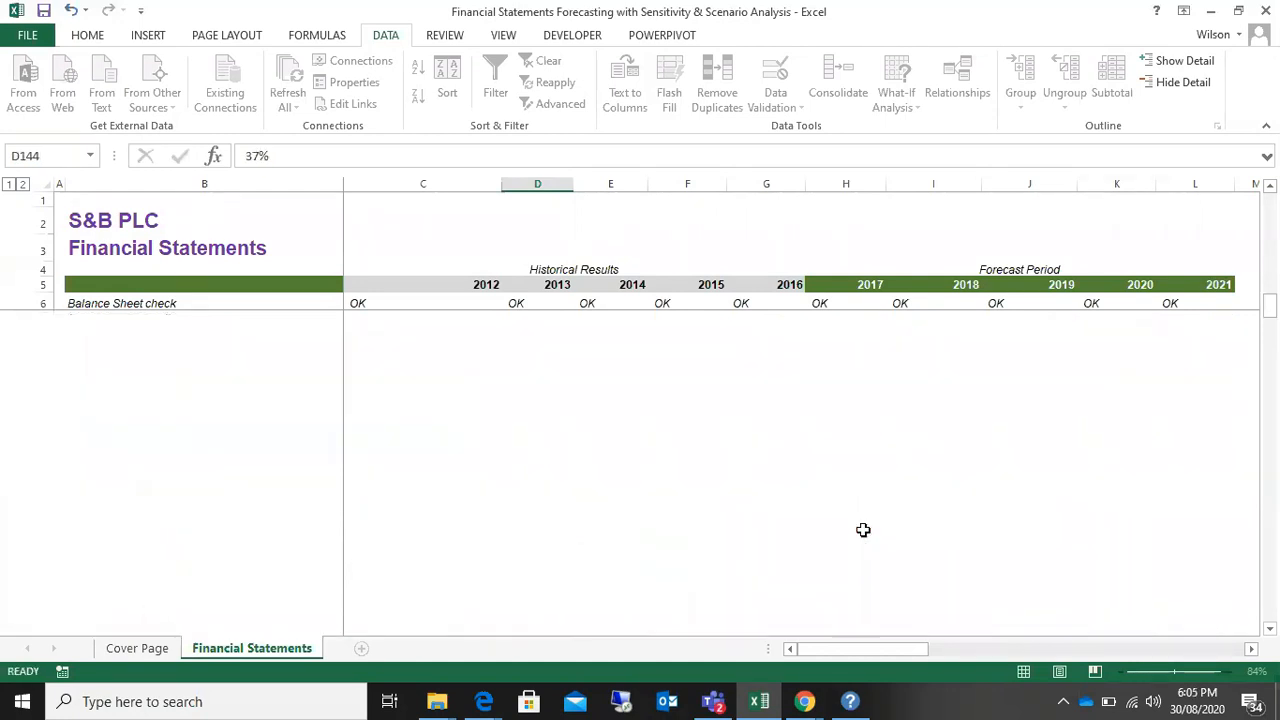
# Step: Create a What-If Data Table on D143:K156 with 2017 revenue growth H10 as row input cell and 2017 cost of goods sold ratio H11 as column input cell
pyautogui.scroll(-2, 771, 563)
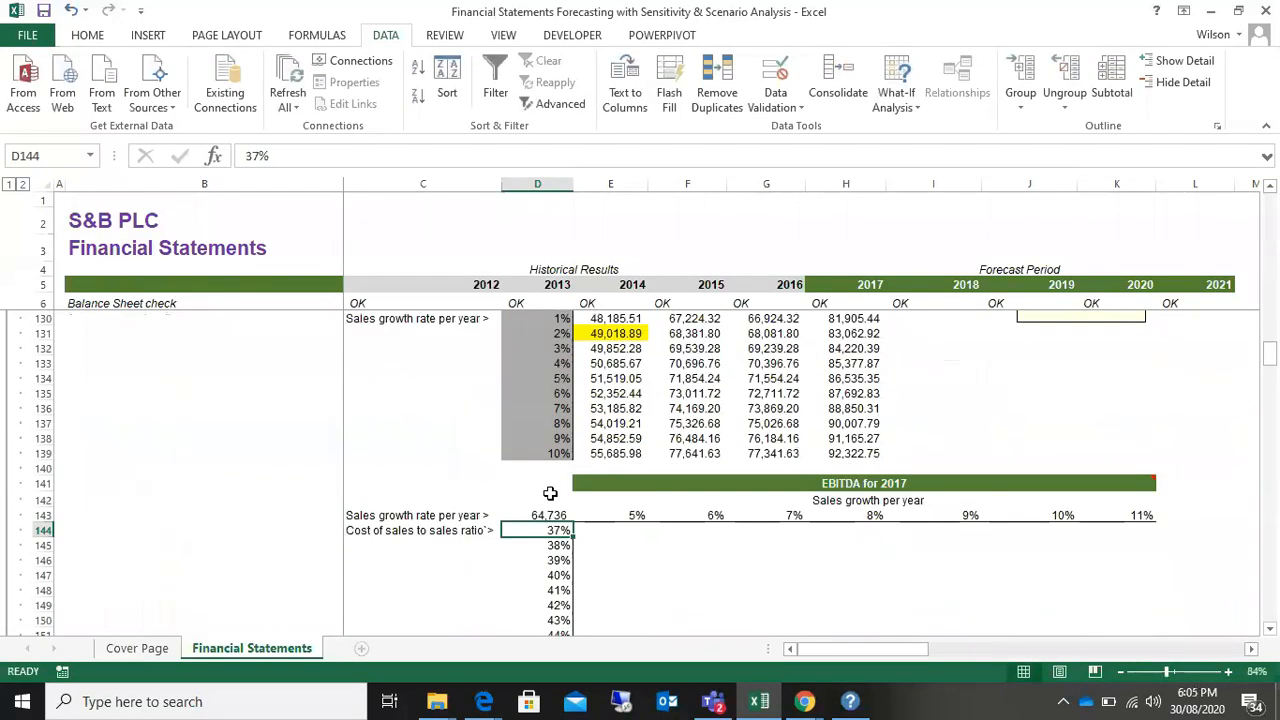
pyautogui.moveTo(543, 516); pyautogui.dragTo(1148, 614)
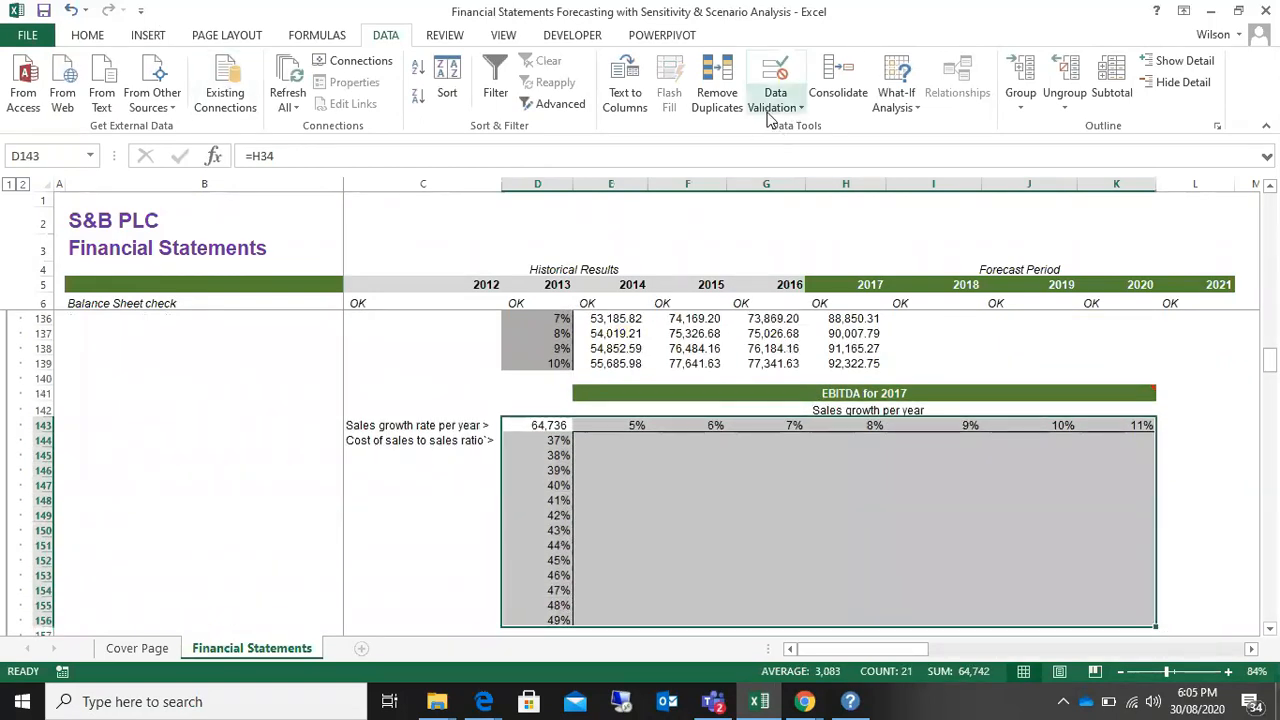
pyautogui.click(919, 108)
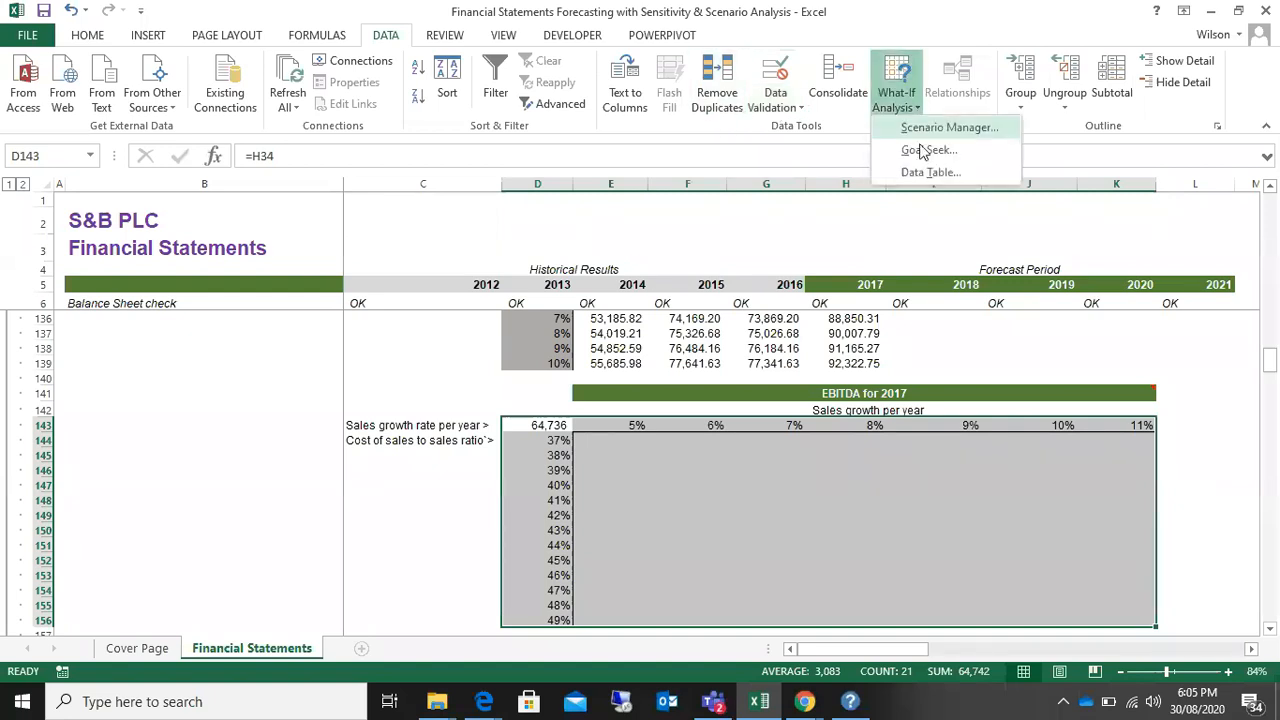
pyautogui.click(933, 170)
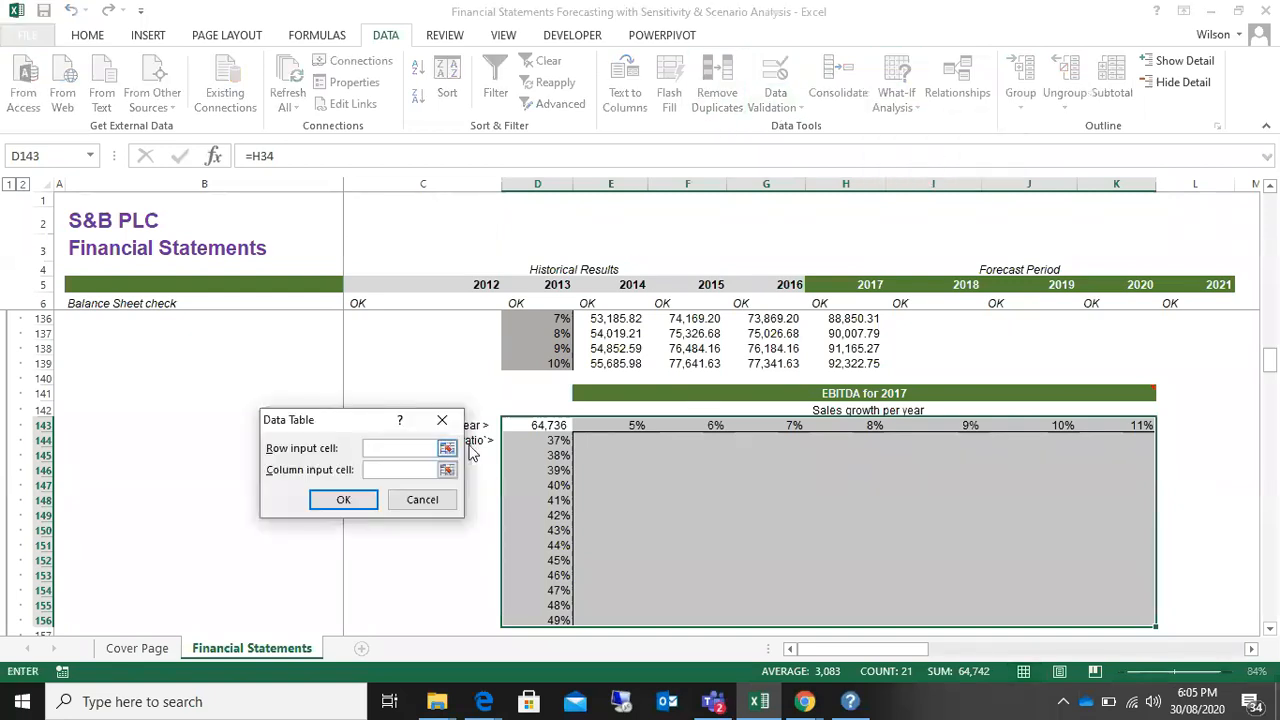
pyautogui.moveTo(1271, 357); pyautogui.dragTo(1278, 178)
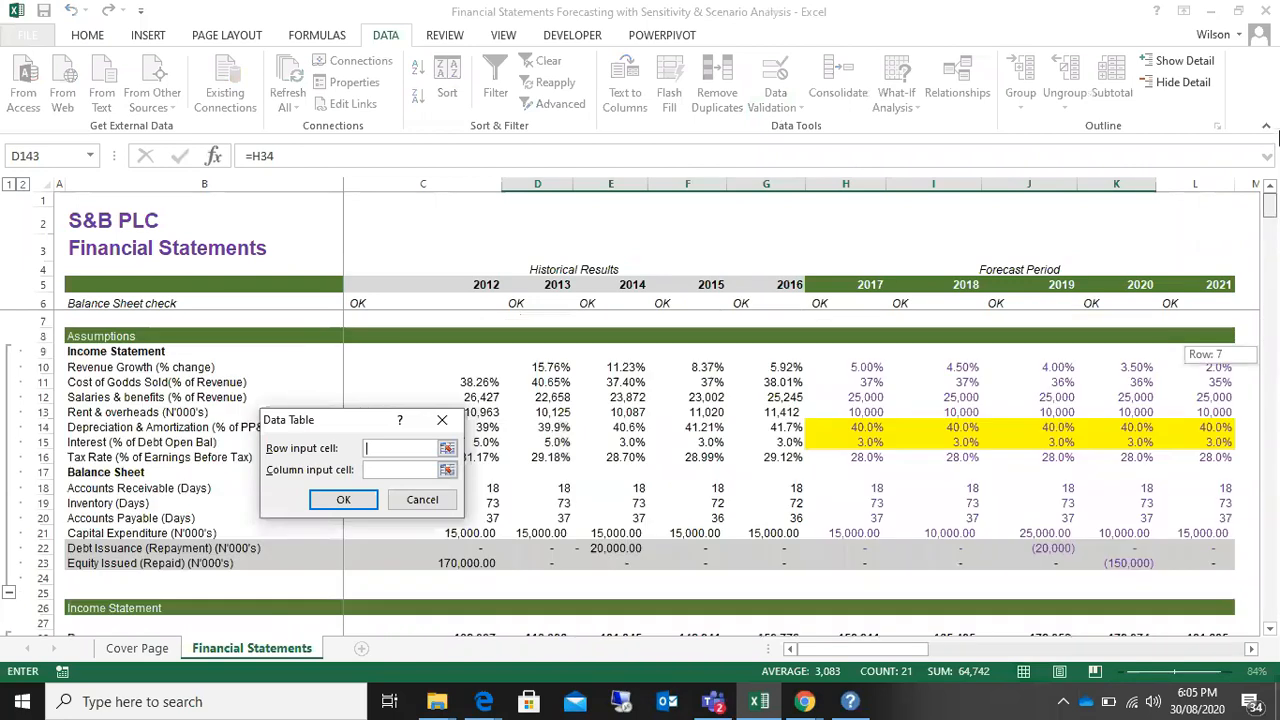
pyautogui.moveTo(383, 425); pyautogui.dragTo(584, 387)
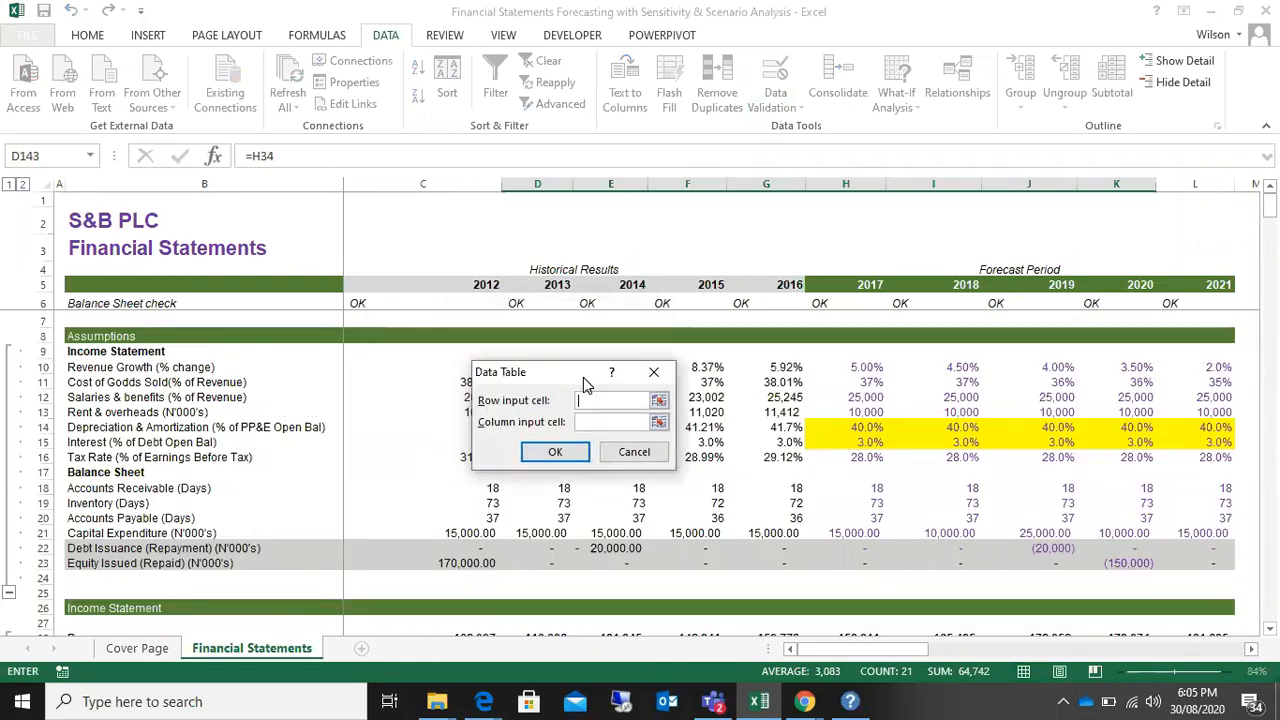
pyautogui.click(847, 371)
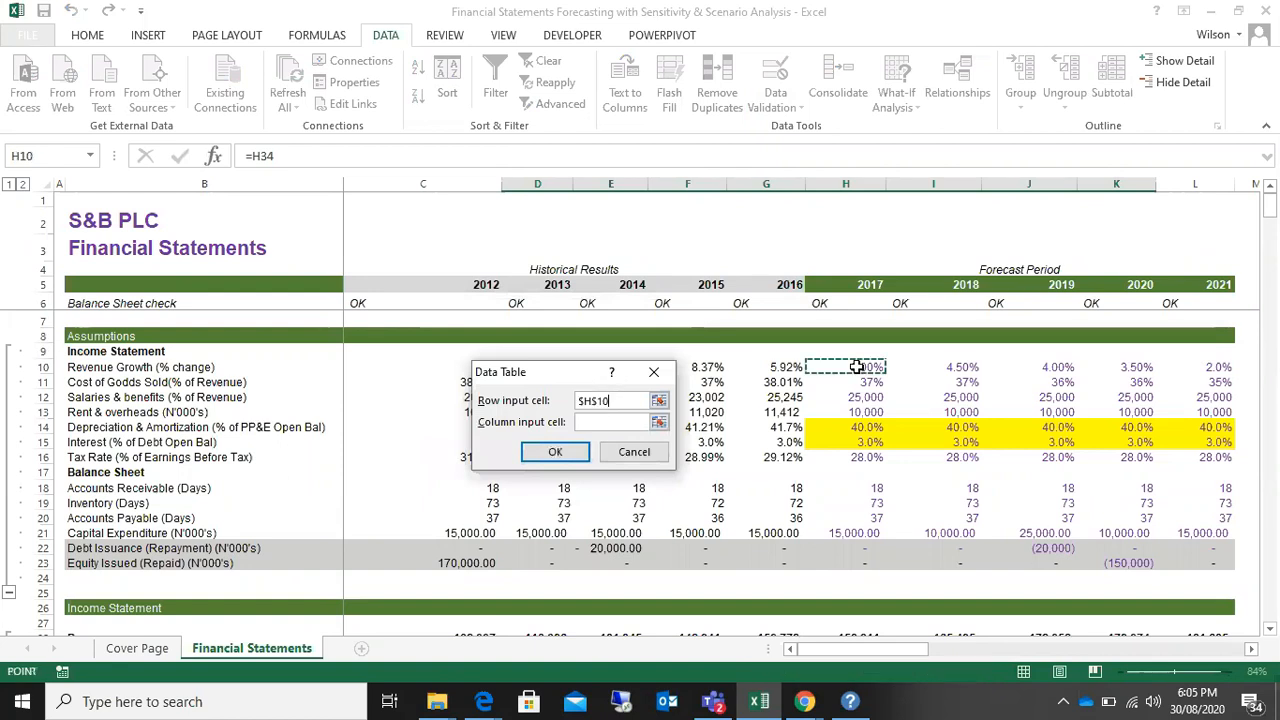
pyautogui.click(645, 422)
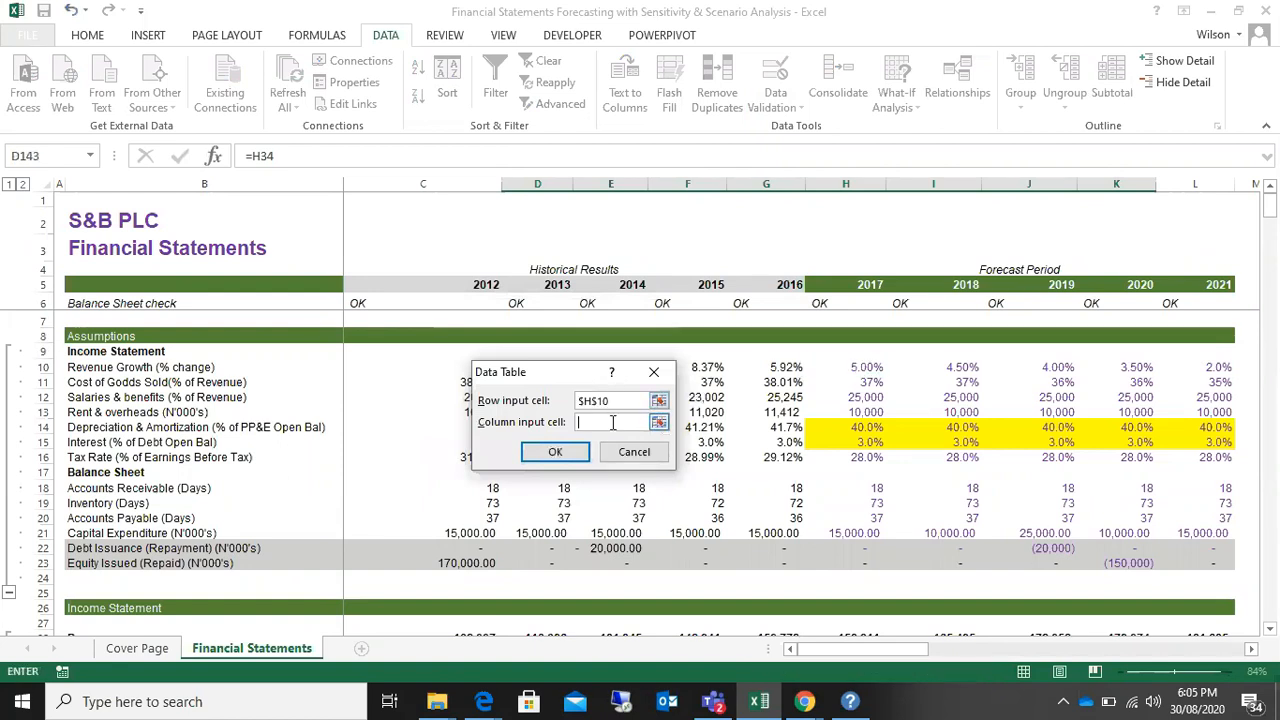
pyautogui.click(853, 383)
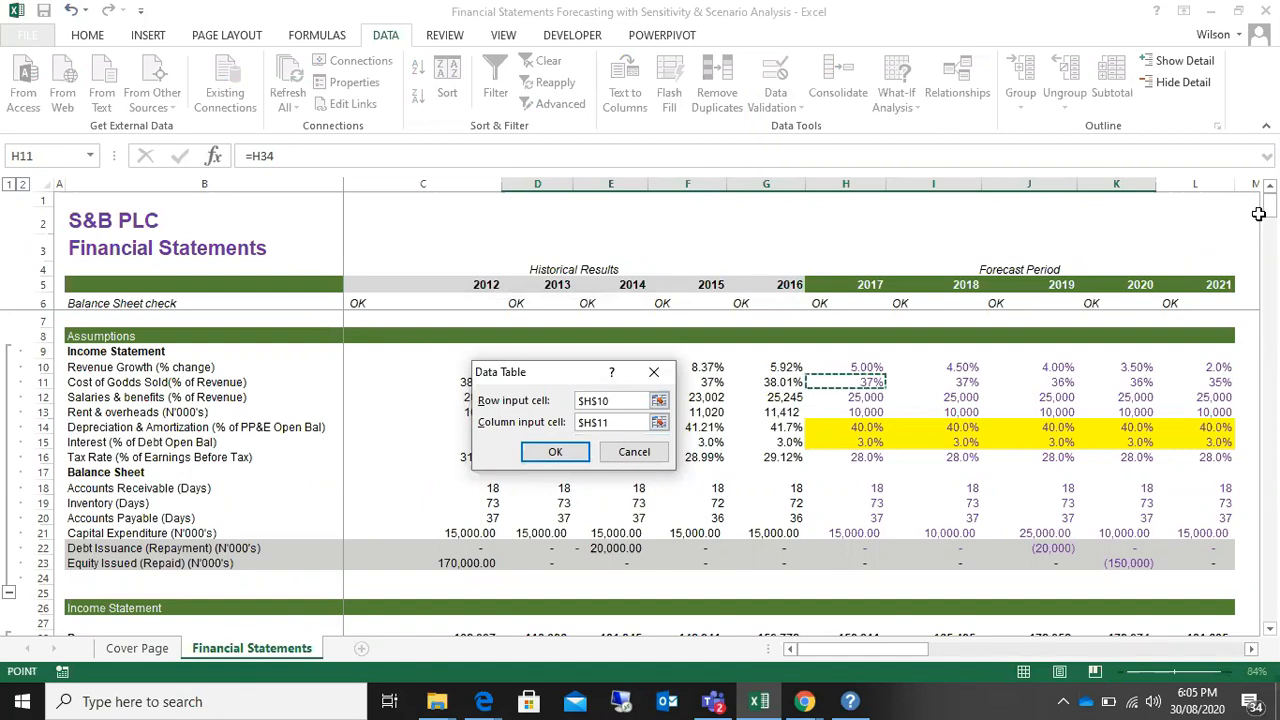
pyautogui.moveTo(1269, 212); pyautogui.dragTo(1263, 374)
pyautogui.moveTo(540, 372); pyautogui.dragTo(338, 406)
pyautogui.click(356, 495)
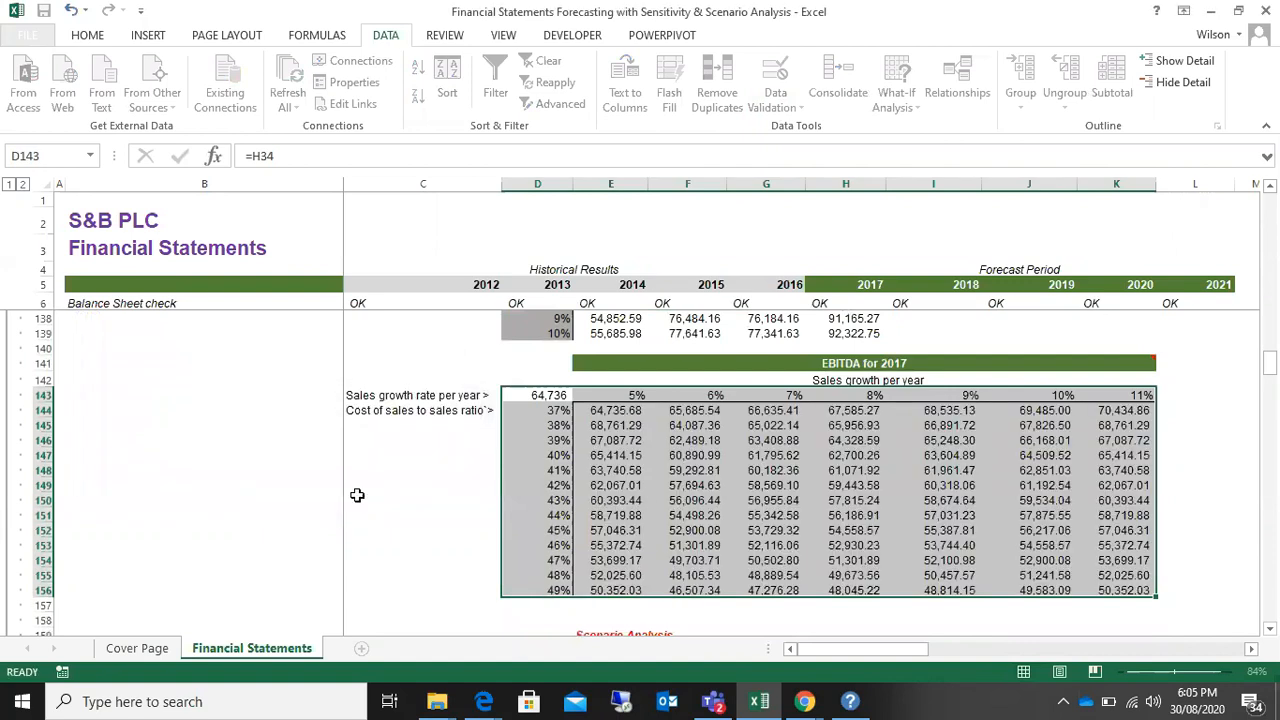
# Step: Check the table formula in several result cells of the rebuilt data table in E144:K156
pyautogui.click(703, 447)
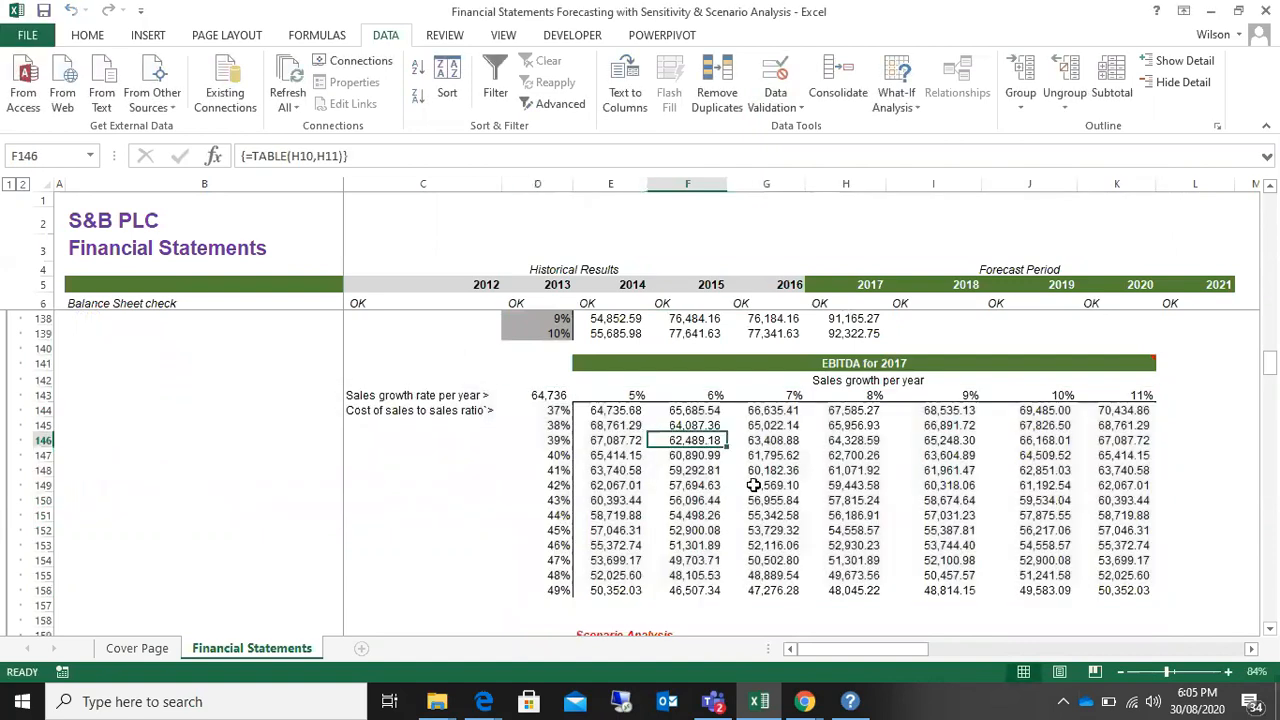
pyautogui.click(626, 458)
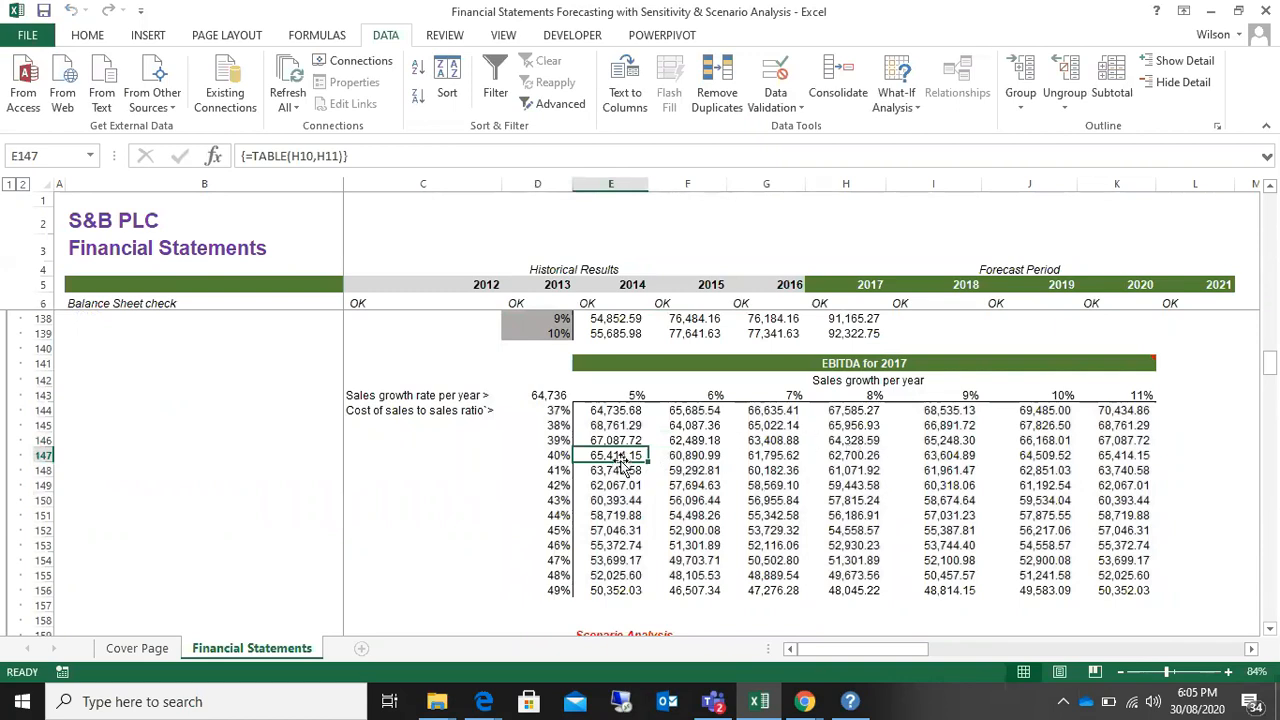
pyautogui.moveTo(612, 411); pyautogui.dragTo(1112, 590)
pyautogui.click(845, 515)
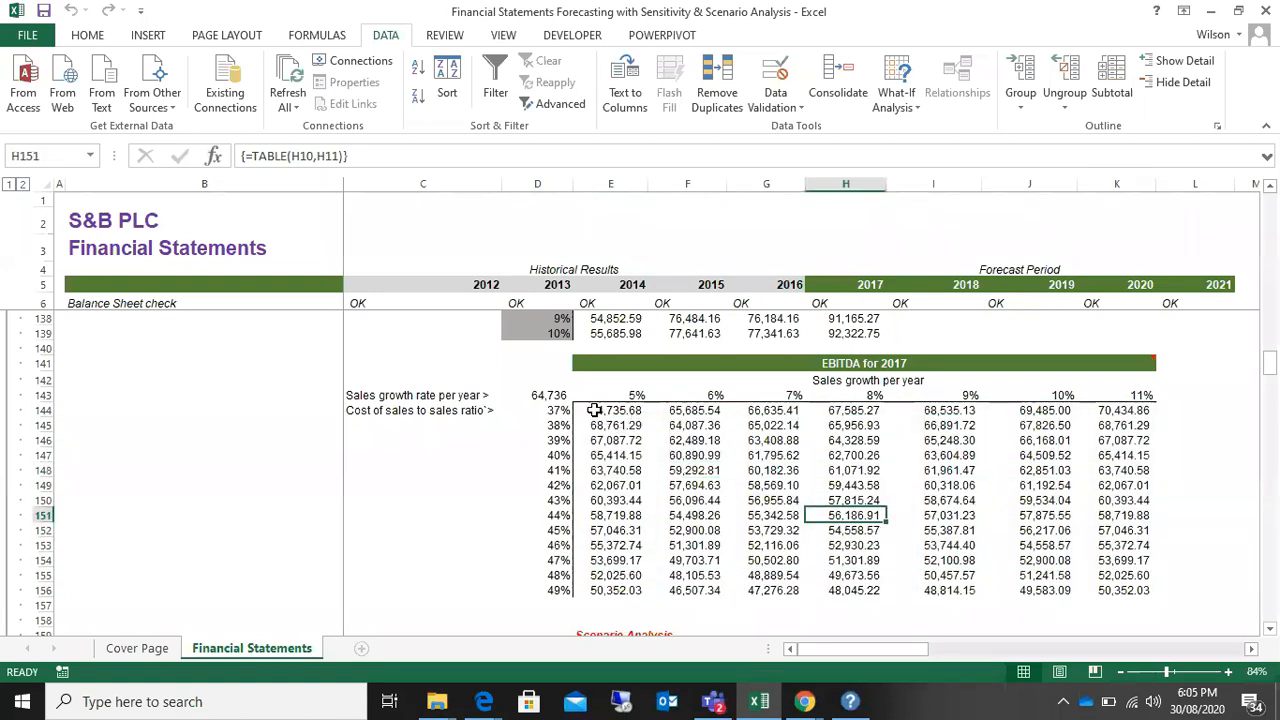
pyautogui.moveTo(588, 410); pyautogui.dragTo(1108, 530)
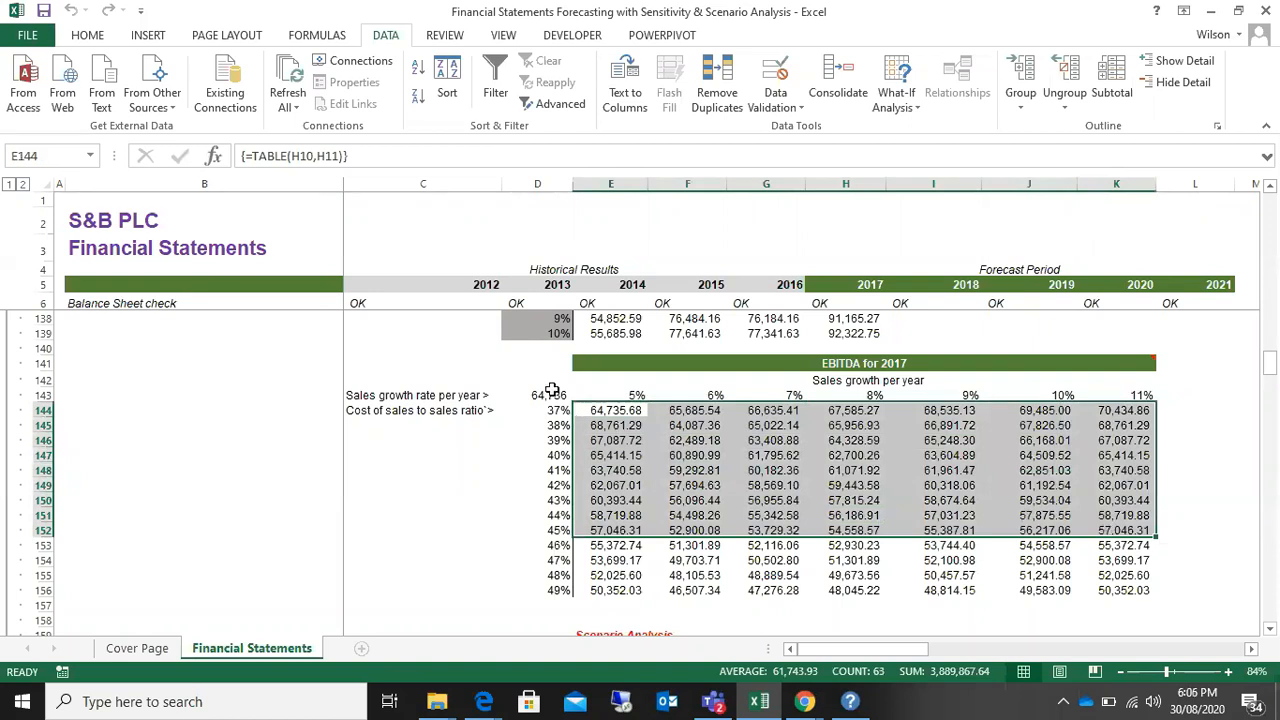
pyautogui.moveTo(612, 410); pyautogui.dragTo(1131, 591)
pyautogui.click(605, 440)
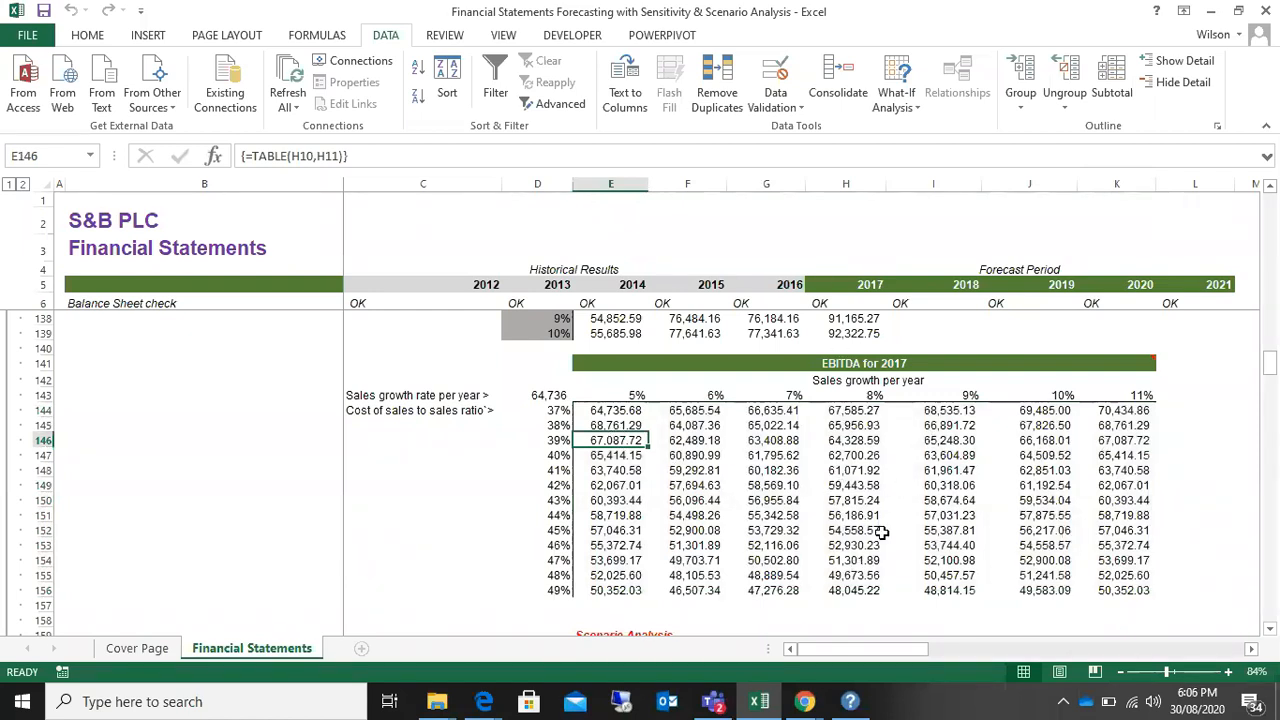
# Step: Review the EBITDA for 2017 heading, the sales growth rates in E143:K143, the cost ratios in column D and the results they produce
pyautogui.click(884, 364)
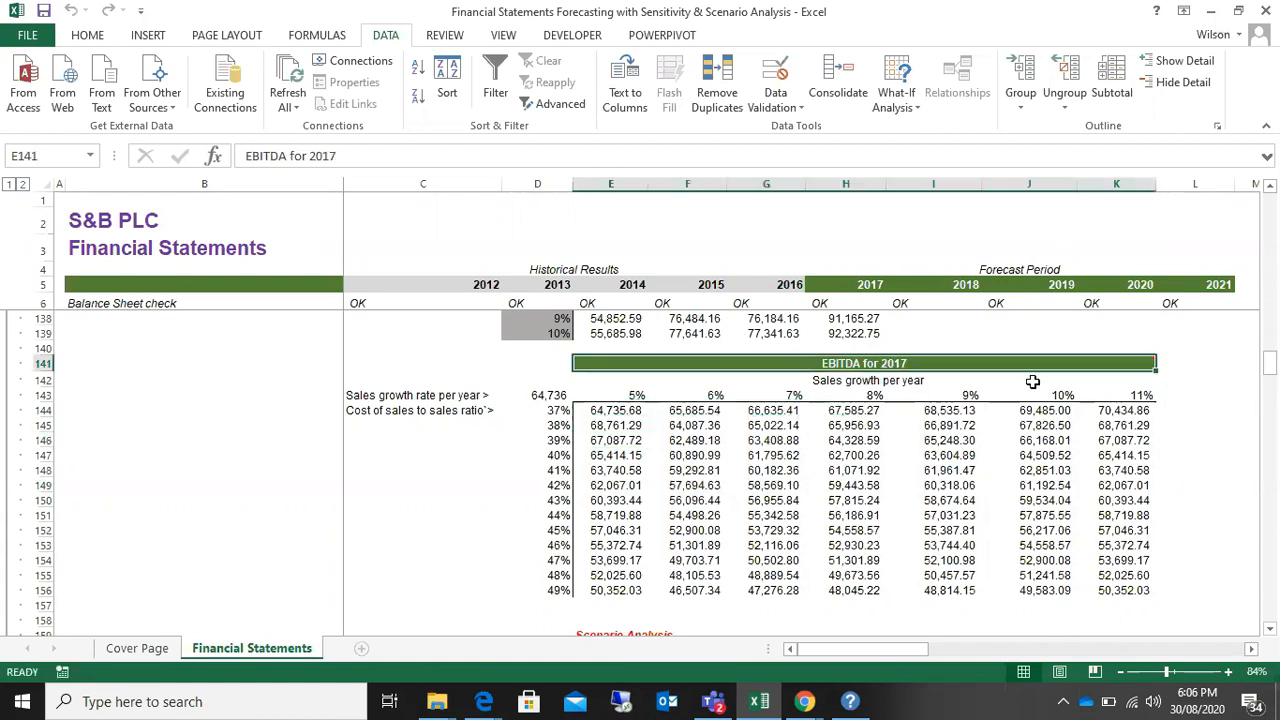
pyautogui.moveTo(612, 412); pyautogui.dragTo(1130, 594)
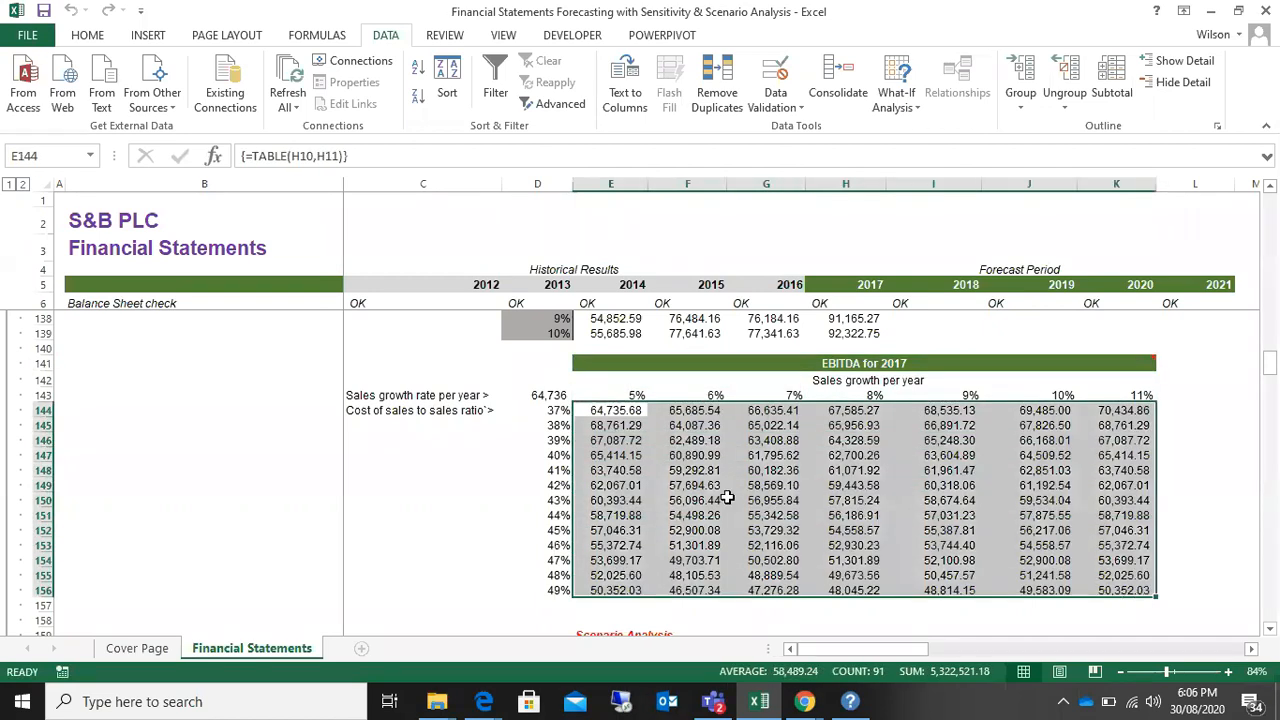
pyautogui.click(720, 498)
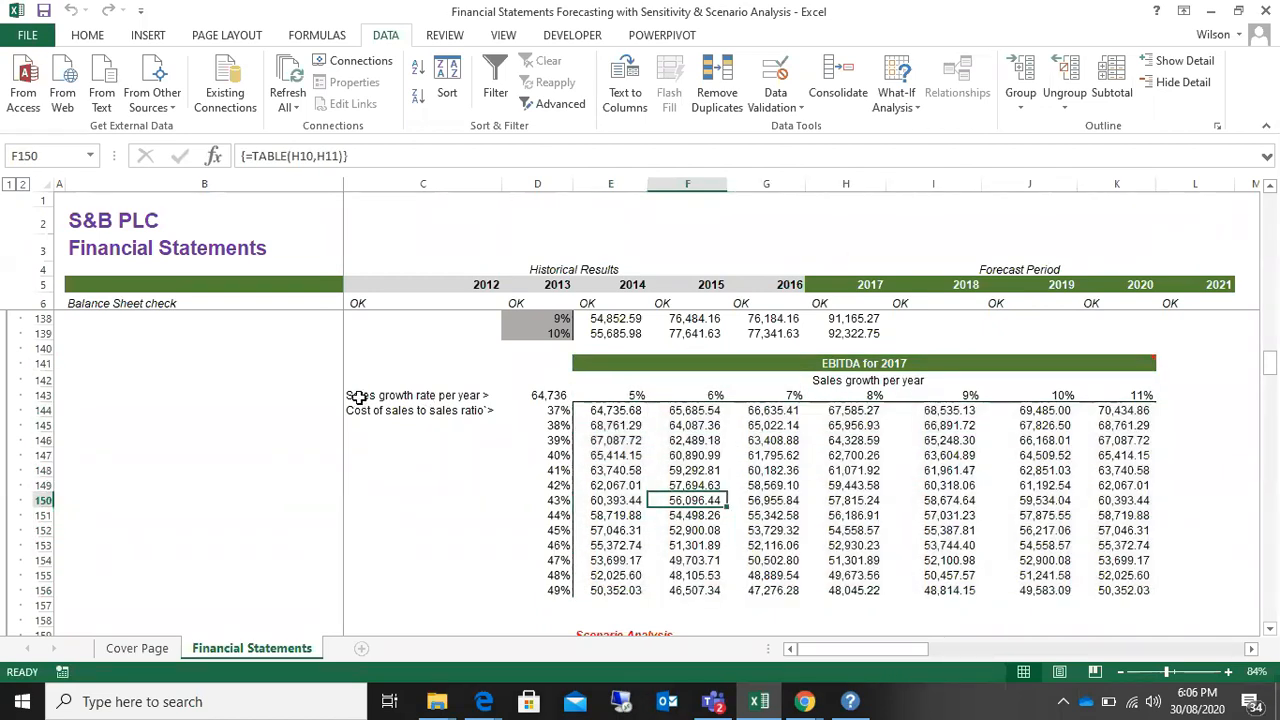
pyautogui.moveTo(612, 395); pyautogui.dragTo(1132, 396)
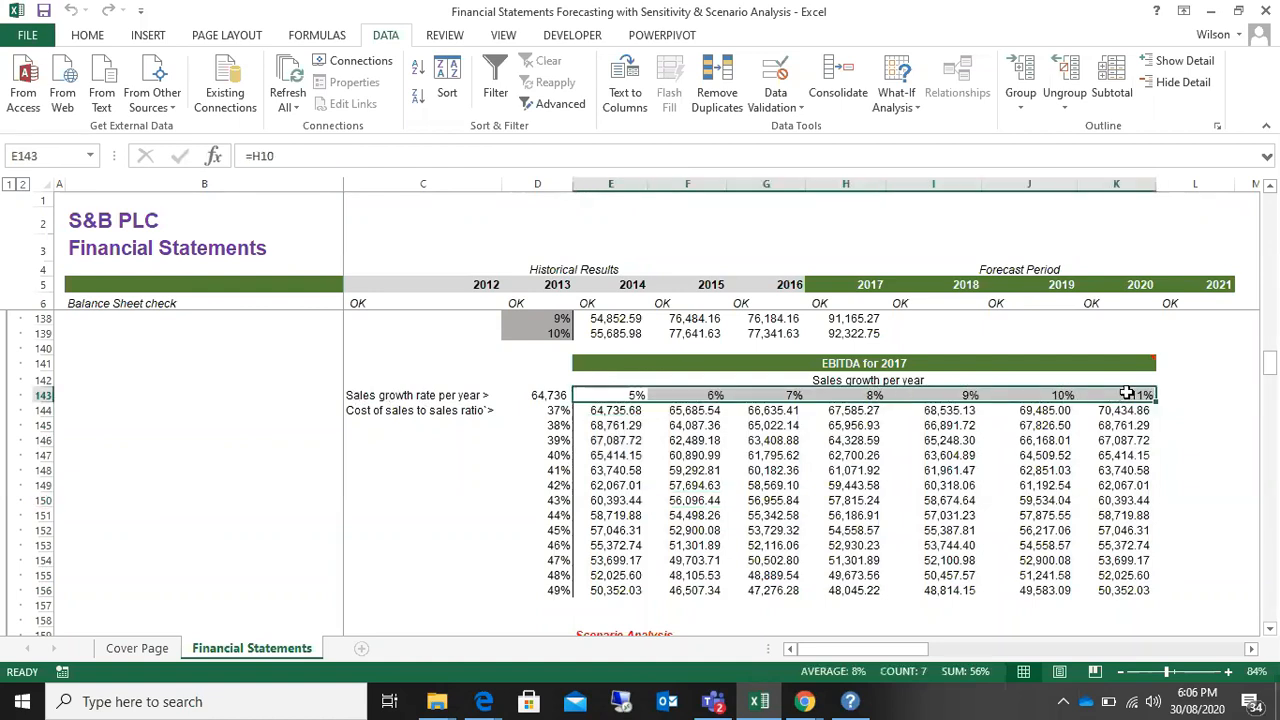
pyautogui.moveTo(537, 411); pyautogui.dragTo(554, 599)
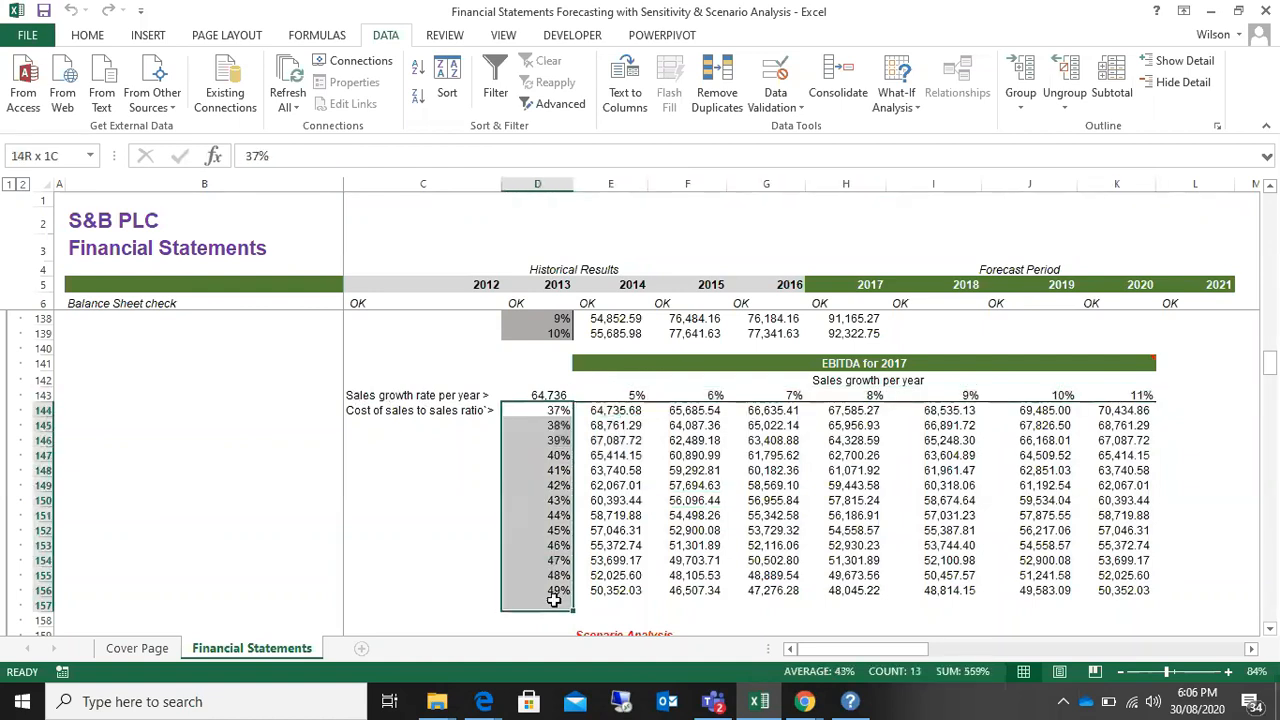
pyautogui.moveTo(606, 411); pyautogui.dragTo(1128, 589)
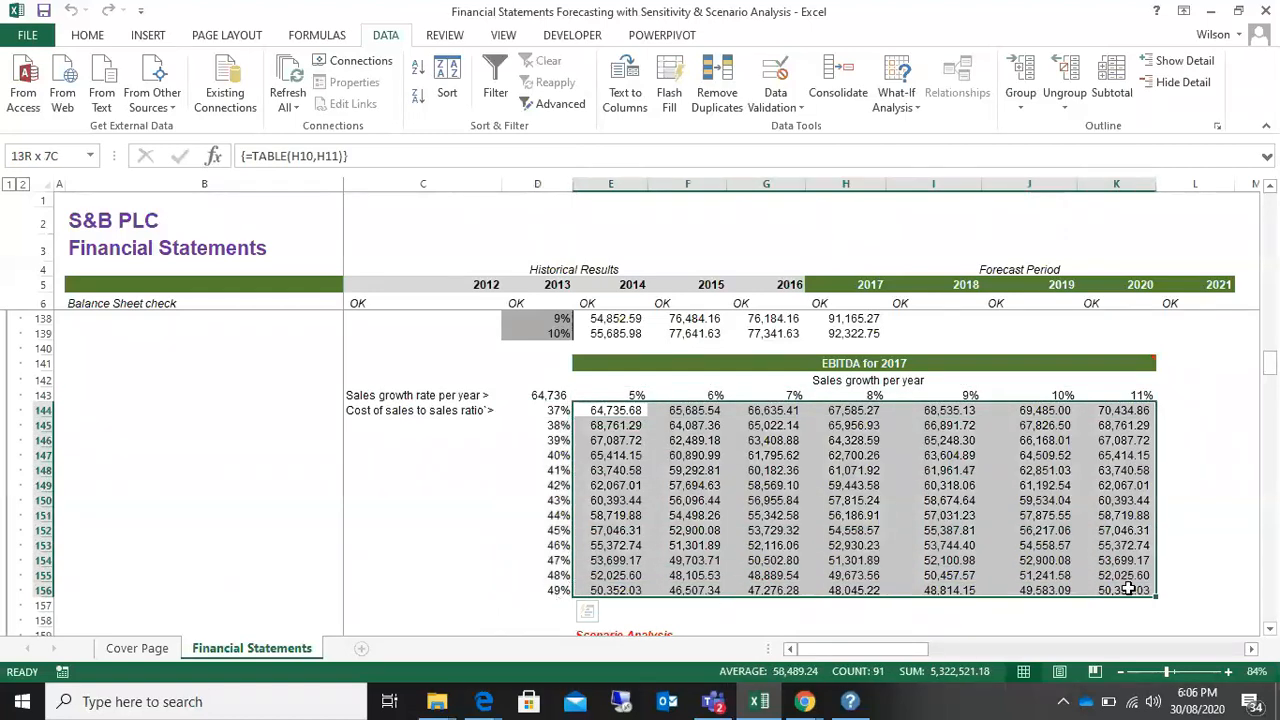
pyautogui.click(850, 363)
pyautogui.moveTo(620, 418); pyautogui.dragTo(1090, 589)
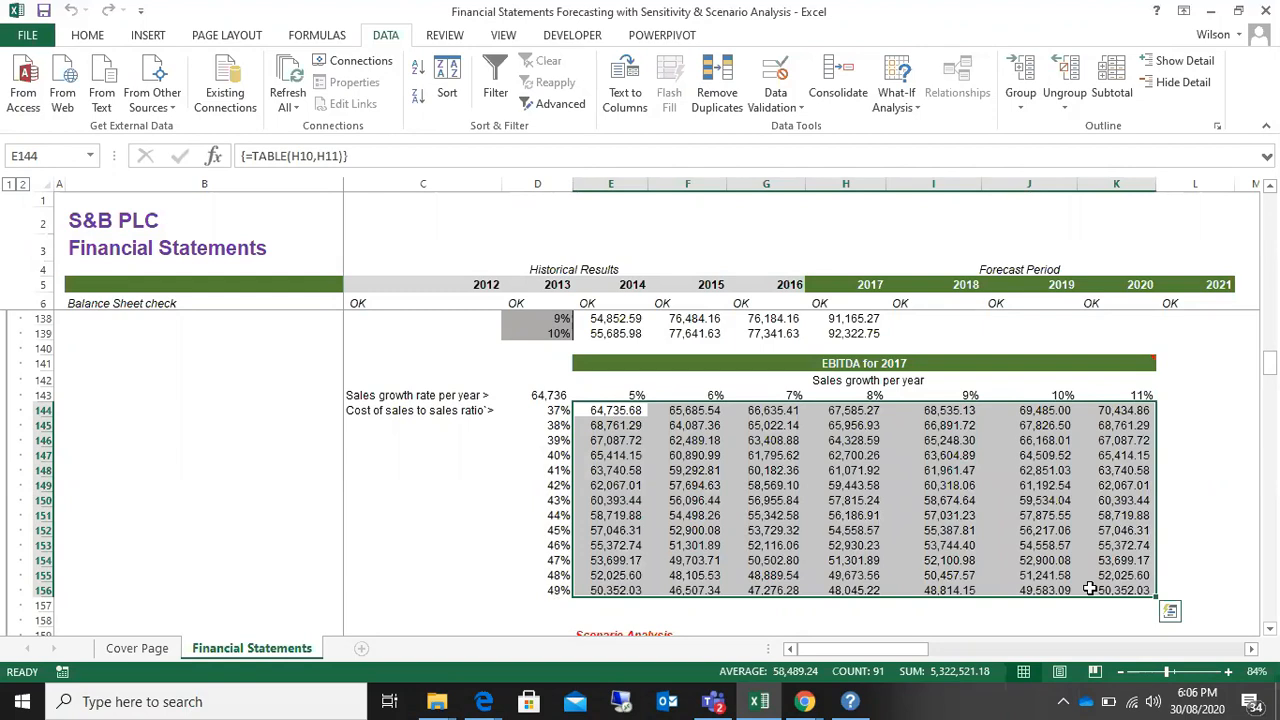
# Step: Inspect individual EBITDA results for different growth and cost ratio combinations across rows 146 to 152
pyautogui.click(695, 452)
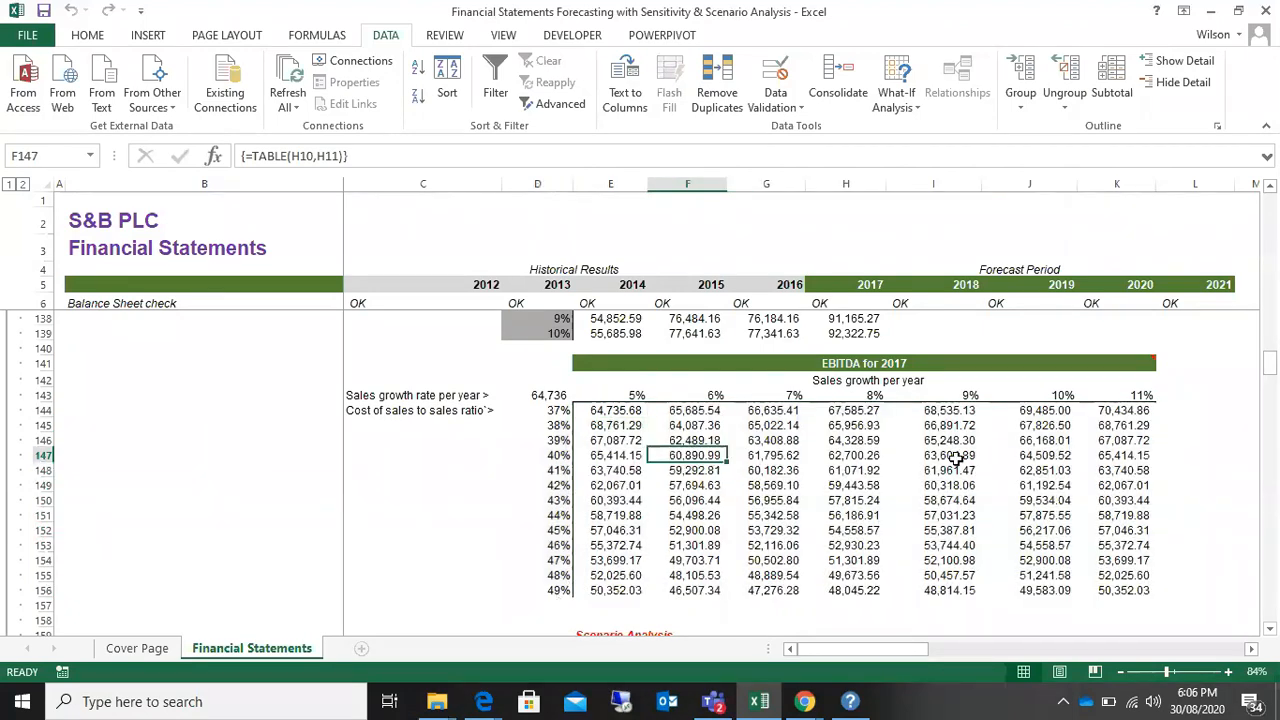
pyautogui.click(956, 459)
pyautogui.click(750, 534)
pyautogui.click(624, 442)
pyautogui.click(858, 471)
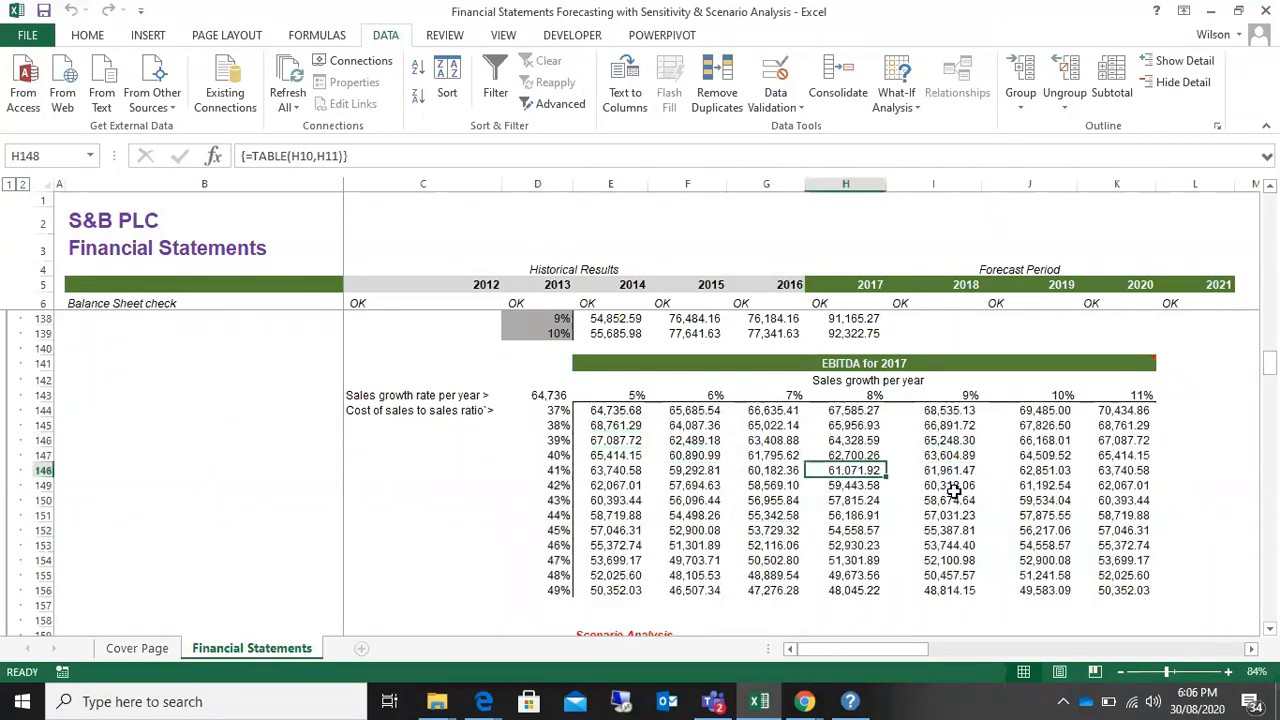
pyautogui.scroll(-2, 954, 492)
pyautogui.scroll(2, 954, 492)
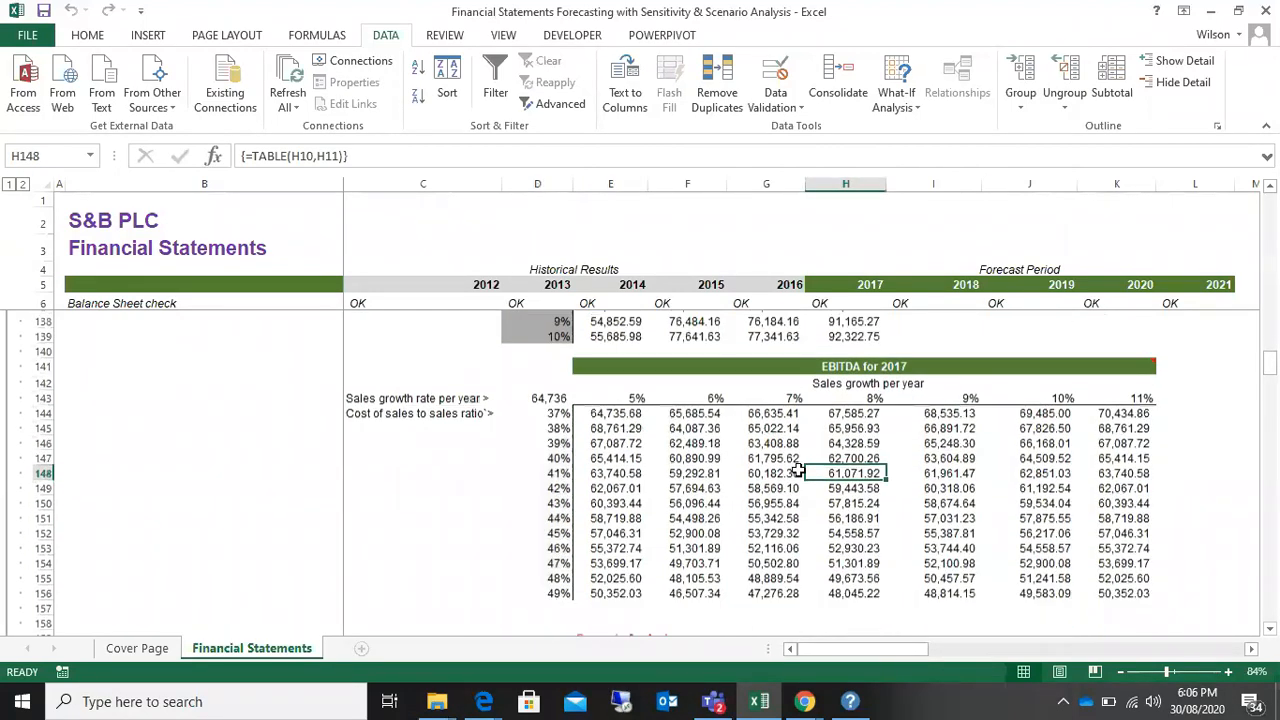
pyautogui.click(743, 470)
pyautogui.click(690, 455)
pyautogui.click(858, 458)
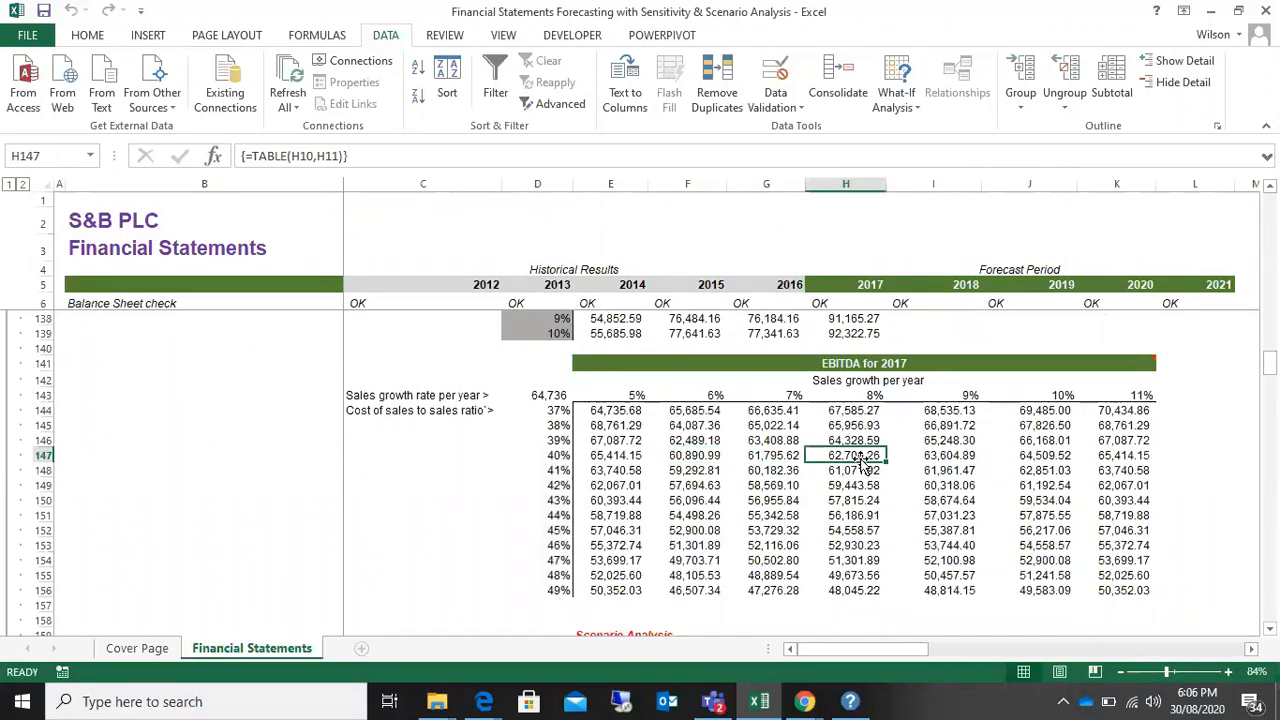
pyautogui.click(788, 462)
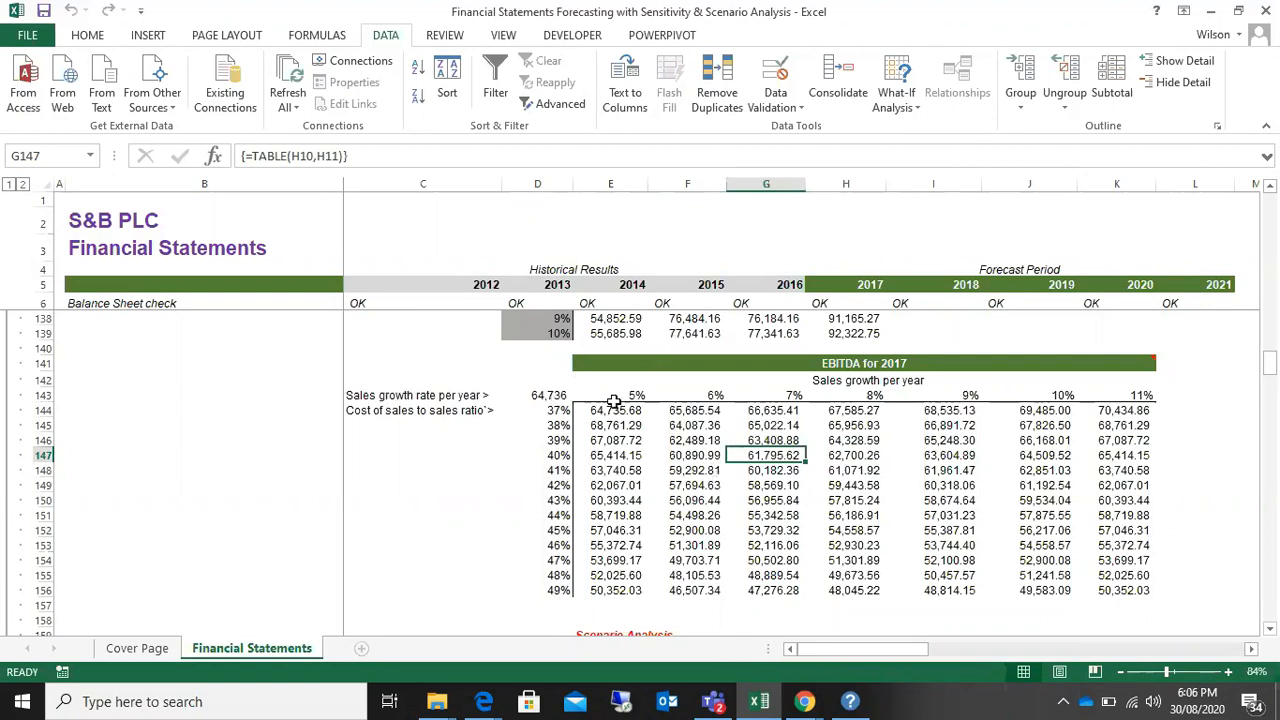
# Step: Look up the 2017 EBITDA for 6% sales growth with a 39% cost ratio, and for 9% growth with a 41% ratio
pyautogui.click(683, 396)
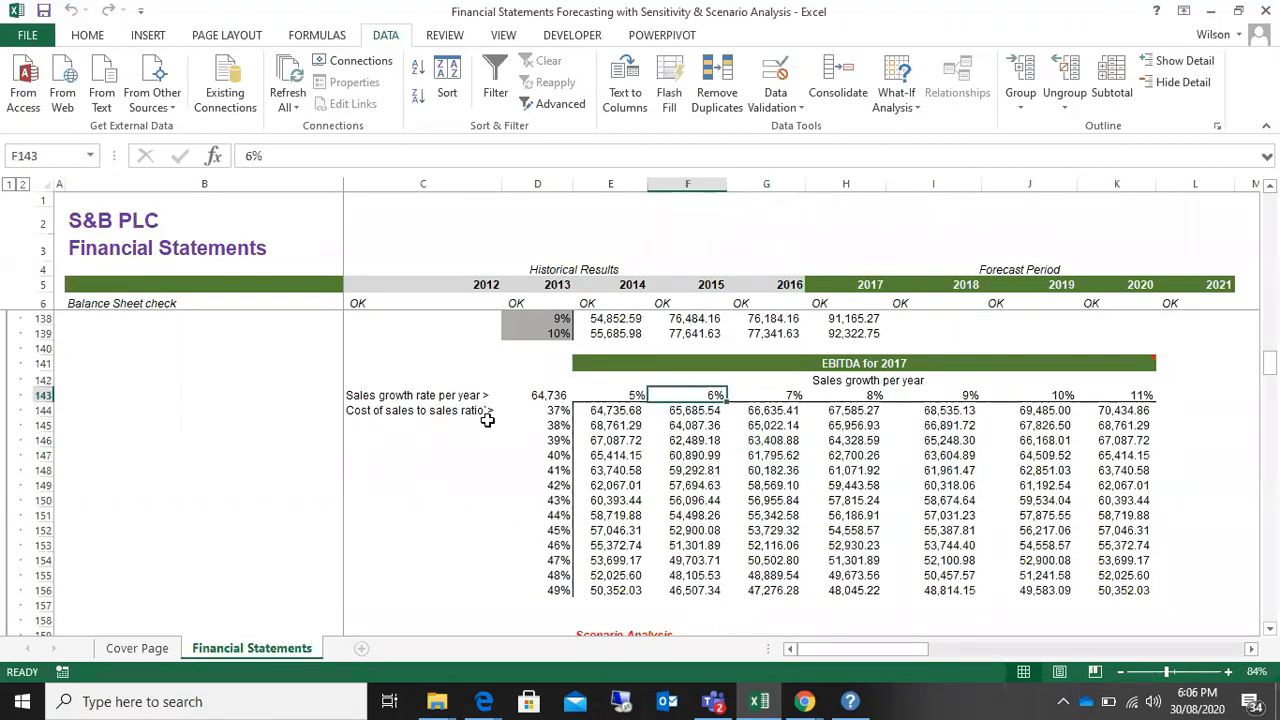
pyautogui.click(553, 442)
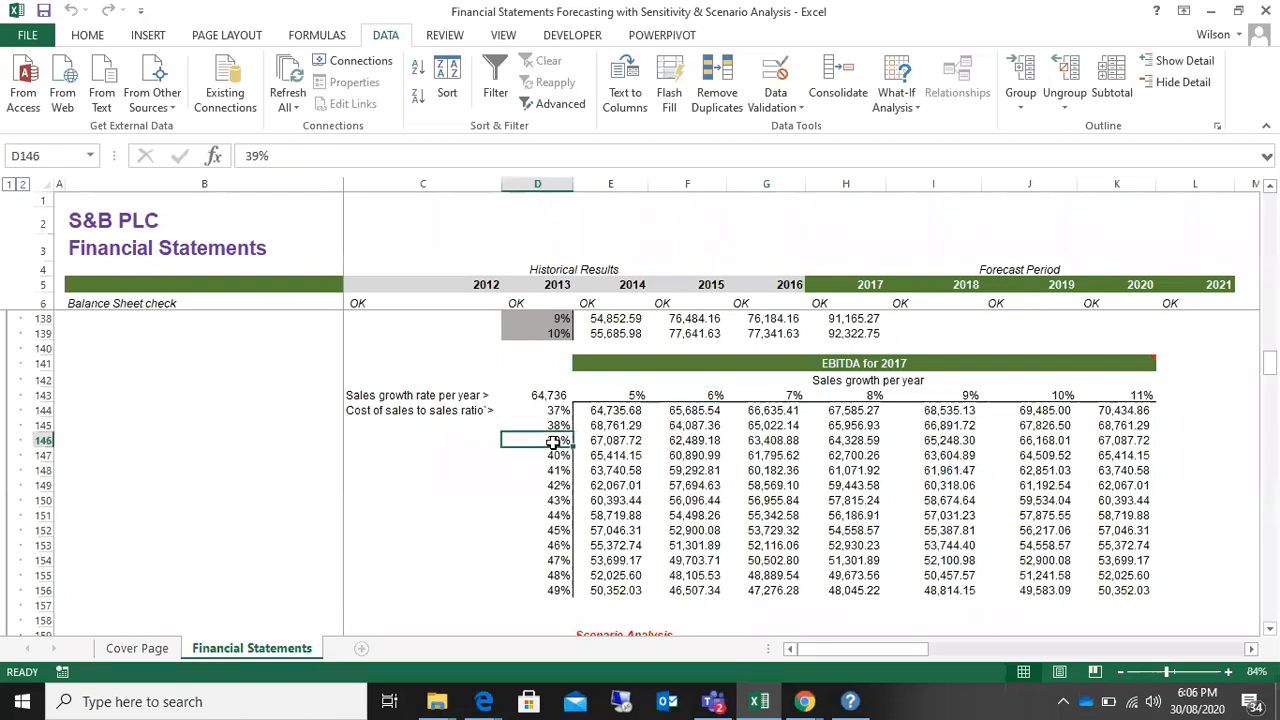
pyautogui.click(695, 441)
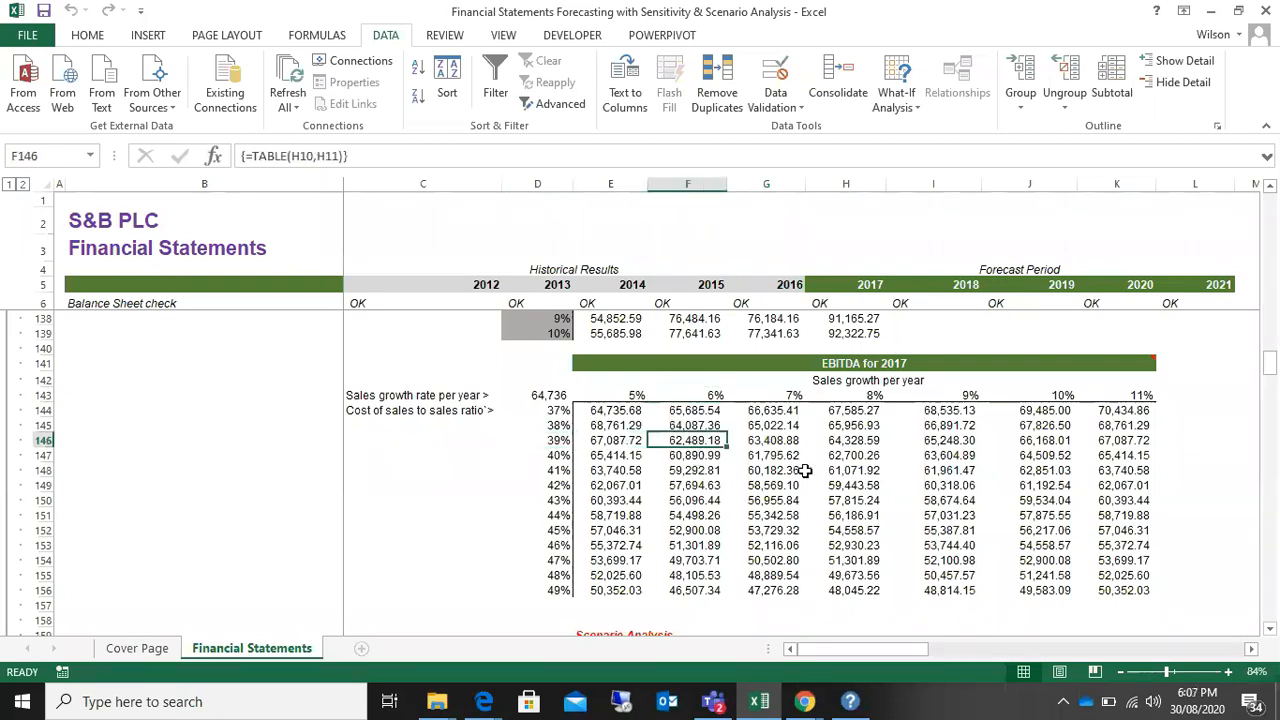
pyautogui.click(962, 395)
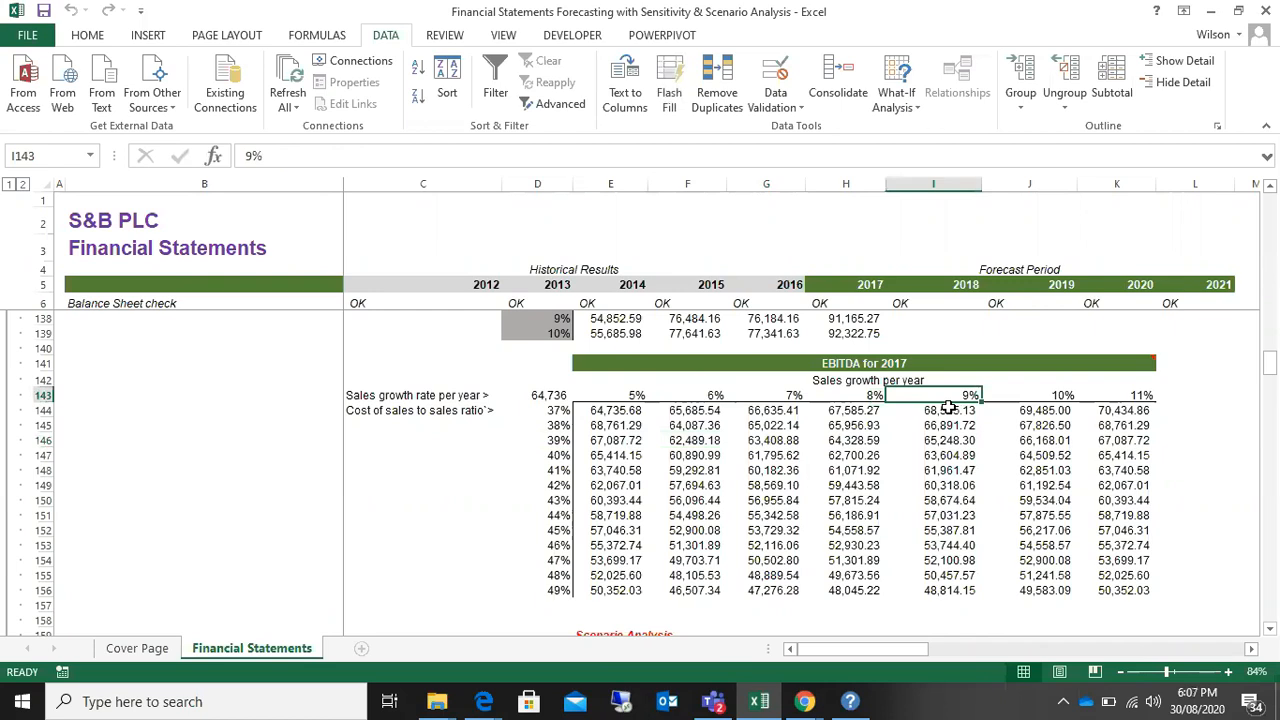
pyautogui.click(545, 467)
pyautogui.click(933, 469)
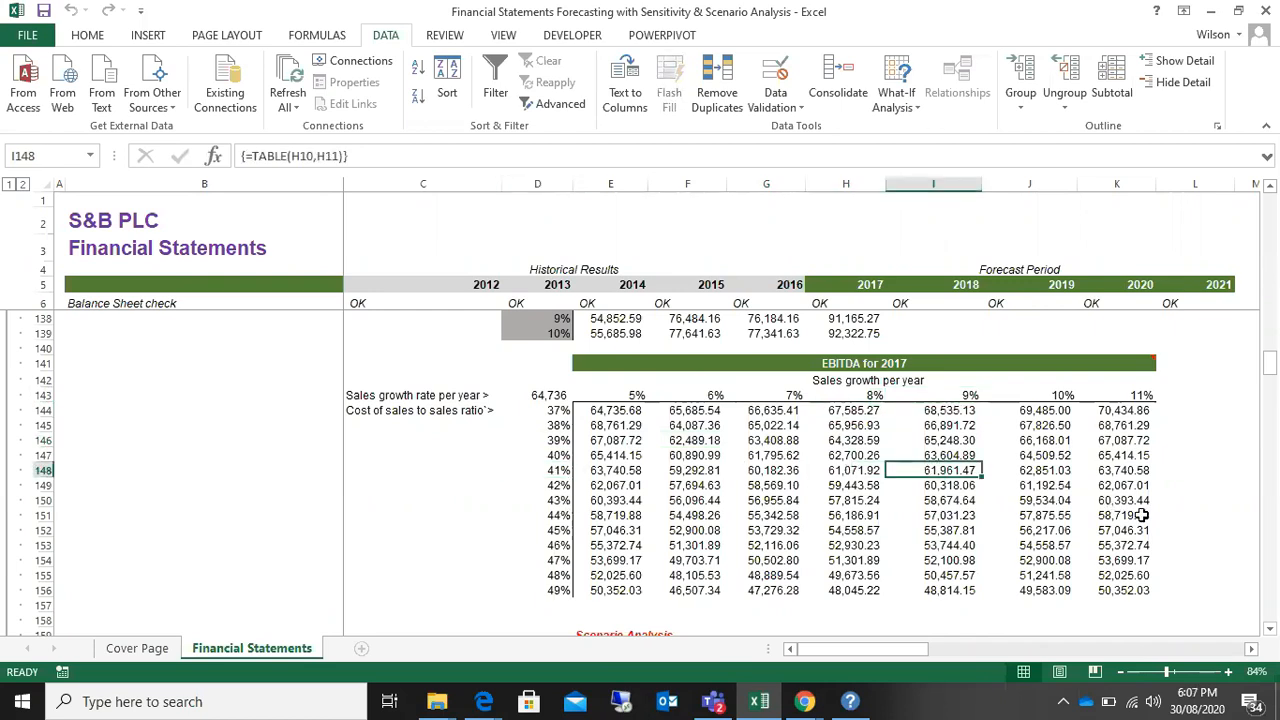
# Step: Review the one-factor sensitivity table for 2021, including its sales growth rates of 1% to 10% and sample EBT results
pyautogui.scroll(12, 1142, 515)
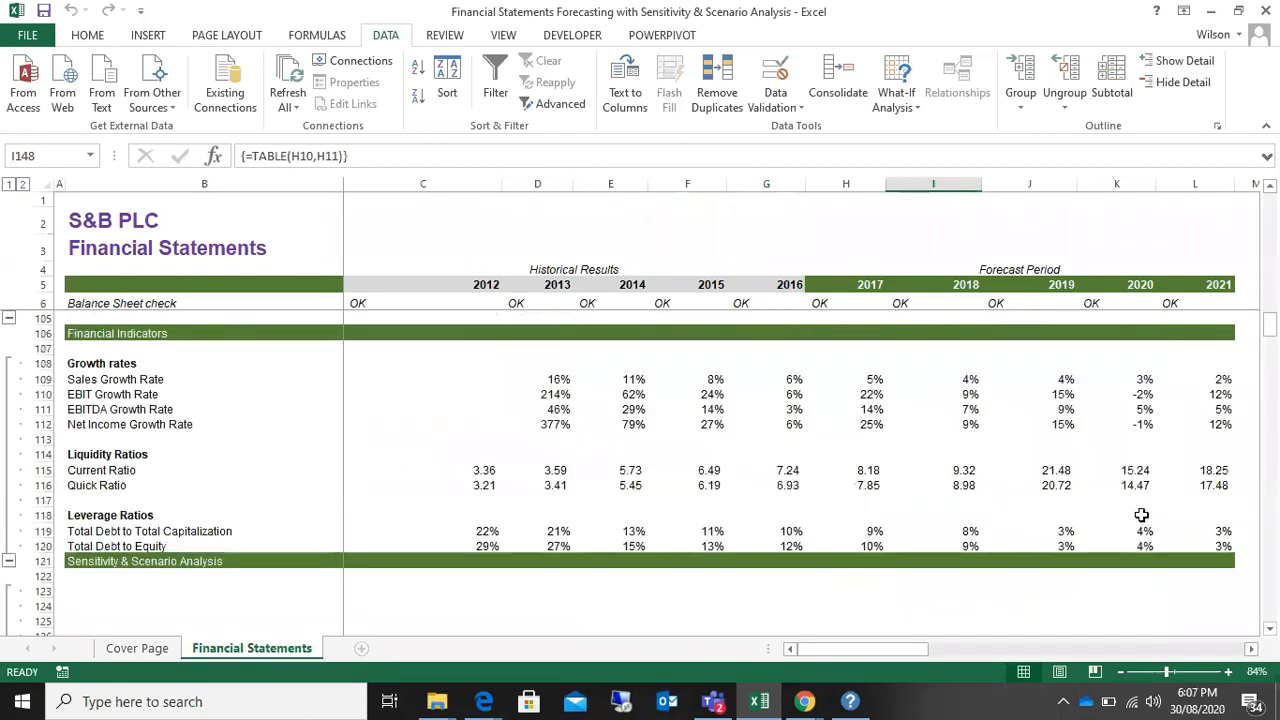
pyautogui.scroll(-7, 1142, 515)
pyautogui.scroll(-5, 1142, 515)
pyautogui.scroll(5, 1142, 515)
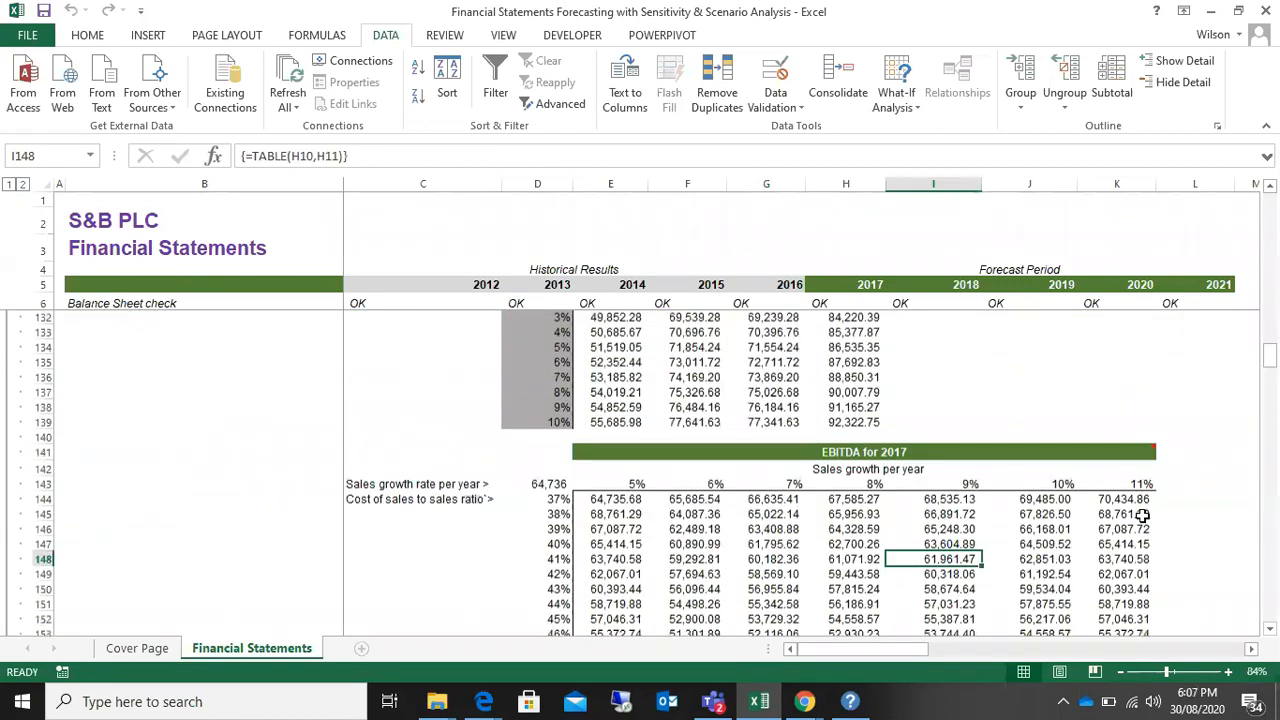
pyautogui.moveTo(794, 483); pyautogui.dragTo(794, 498)
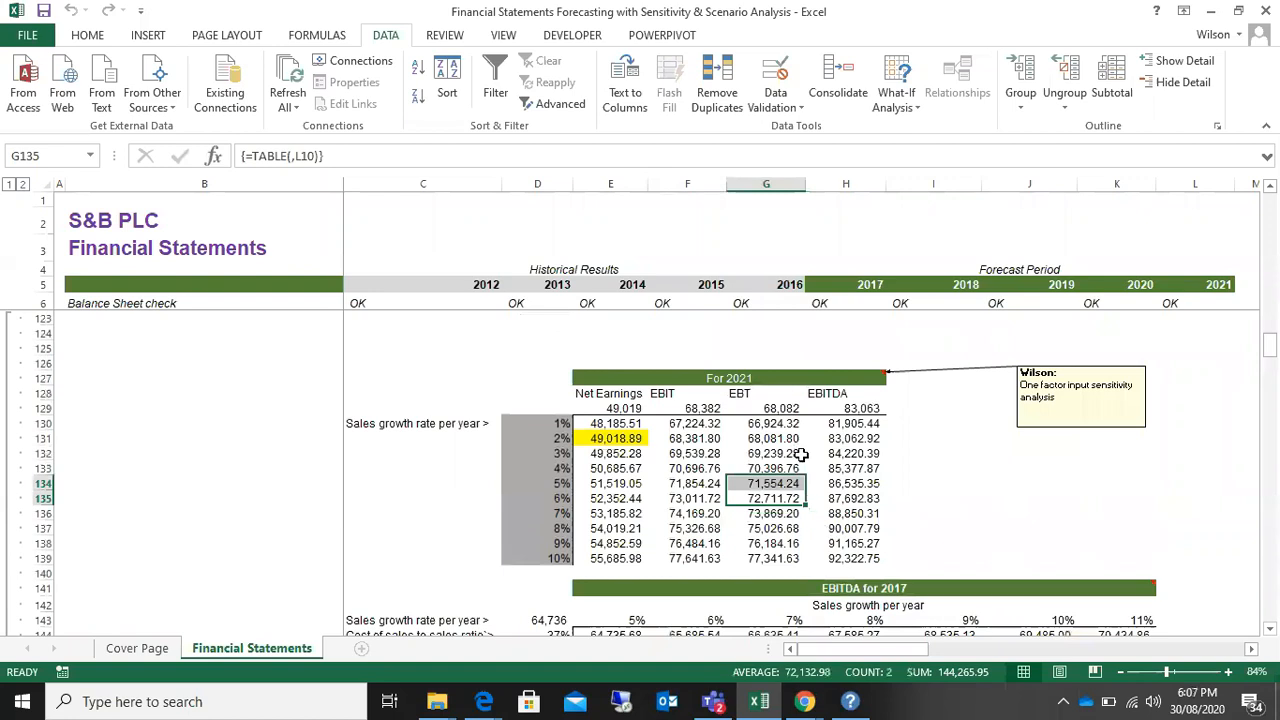
pyautogui.scroll(-2, 797, 450)
pyautogui.click(798, 376)
pyautogui.scroll(3, 663, 403)
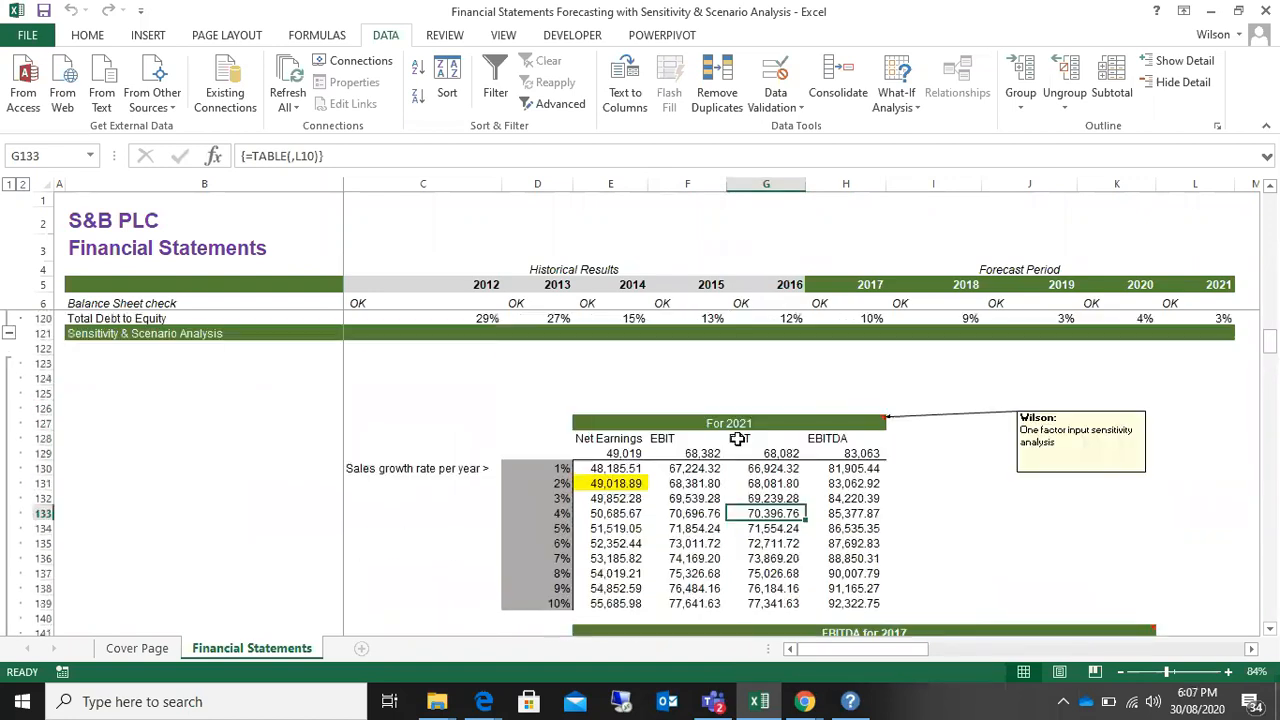
pyautogui.moveTo(541, 466); pyautogui.dragTo(560, 618)
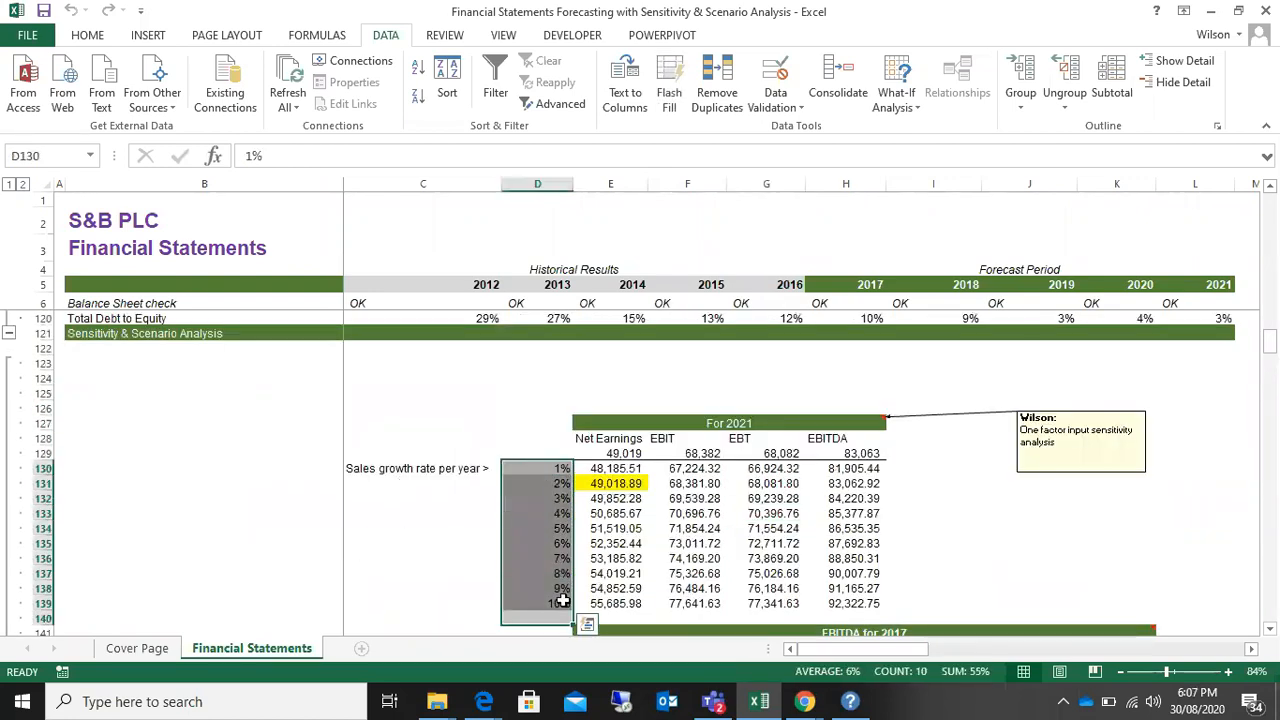
# Step: Examine the two input factors of the EBITDA for 2017 table: growth rates in row 143 and cost of sales ratios in column D
pyautogui.scroll(-5, 708, 467)
pyautogui.moveTo(606, 444); pyautogui.dragTo(943, 480)
pyautogui.moveTo(550, 455); pyautogui.dragTo(560, 560)
pyautogui.click(600, 560)
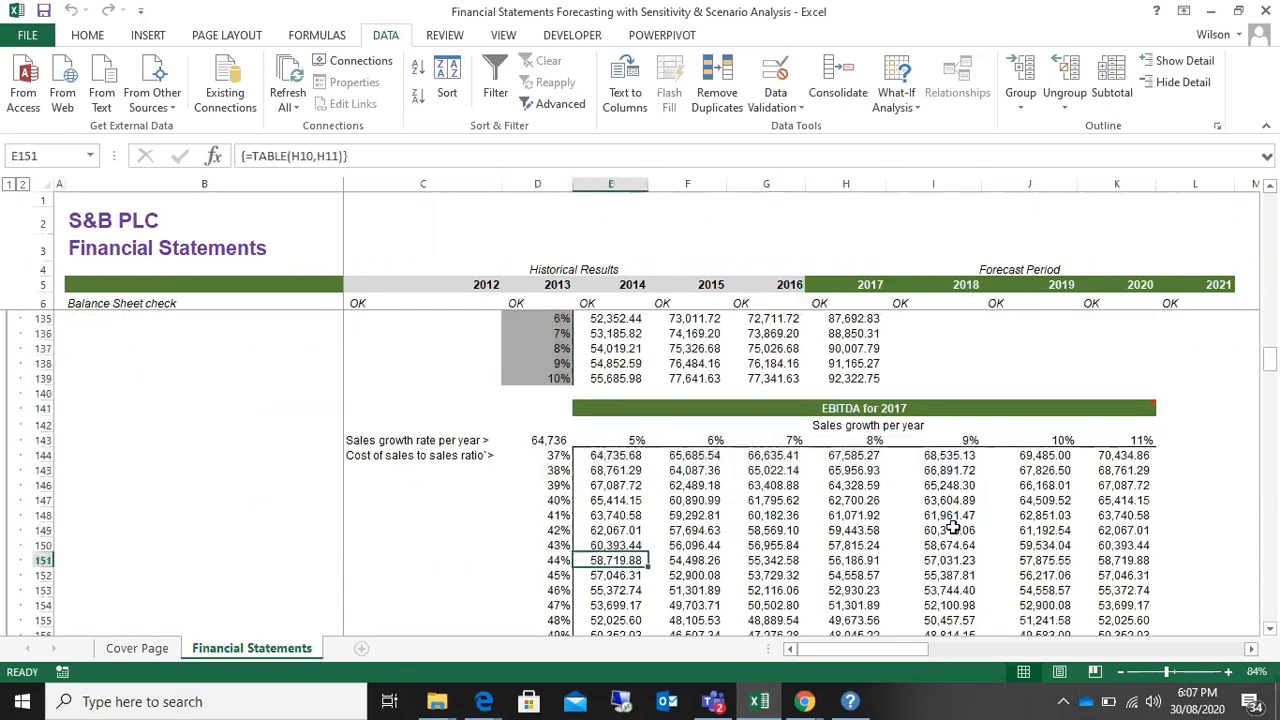
pyautogui.moveTo(550, 470); pyautogui.dragTo(555, 545)
pyautogui.moveTo(624, 438); pyautogui.dragTo(860, 440)
pyautogui.click(546, 457)
# Step: Go through the Income Statement assumption labels in B10:B16, from revenue growth and cost of goods sold to interest and tax rate
pyautogui.scroll(20, 1217, 241)
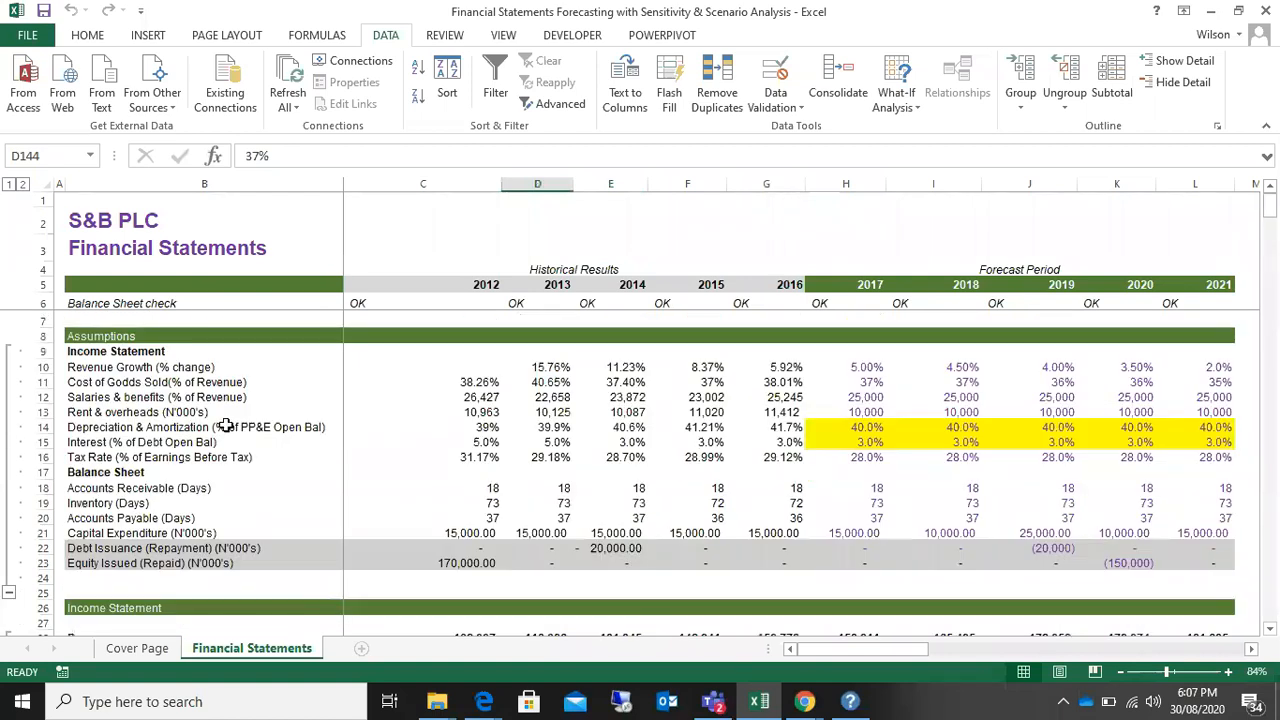
pyautogui.click(86, 397)
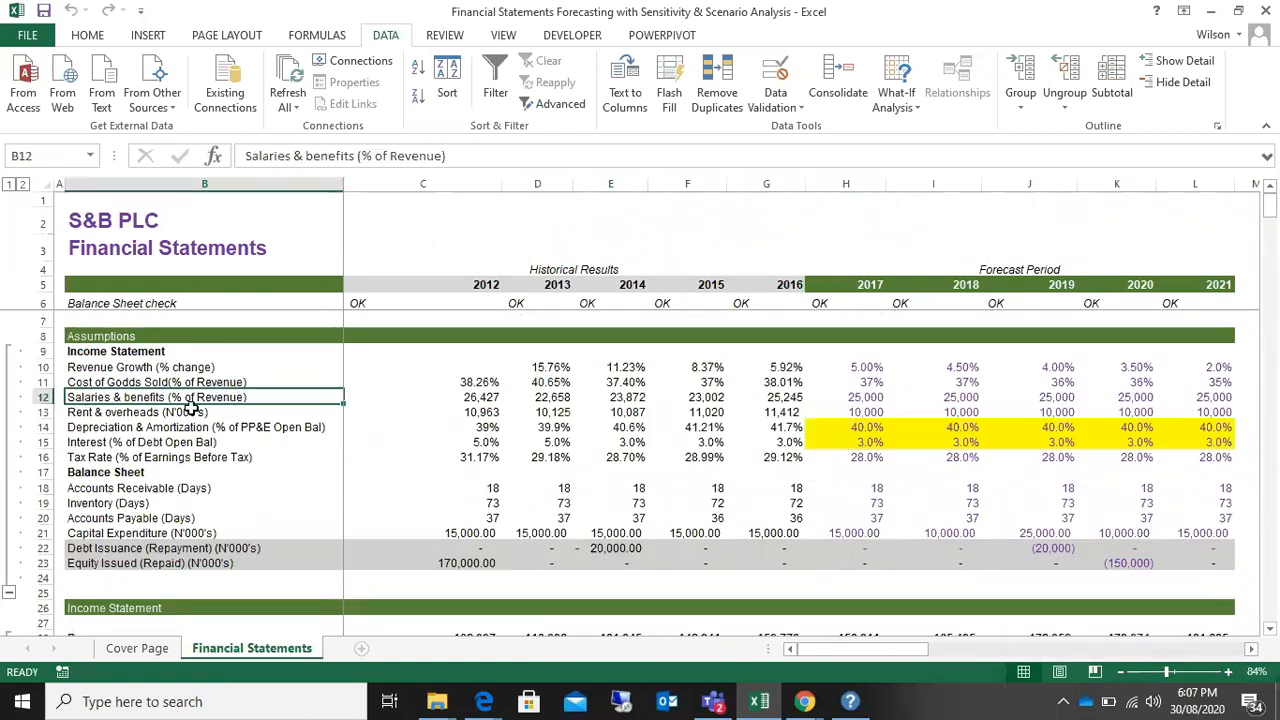
pyautogui.click(93, 367)
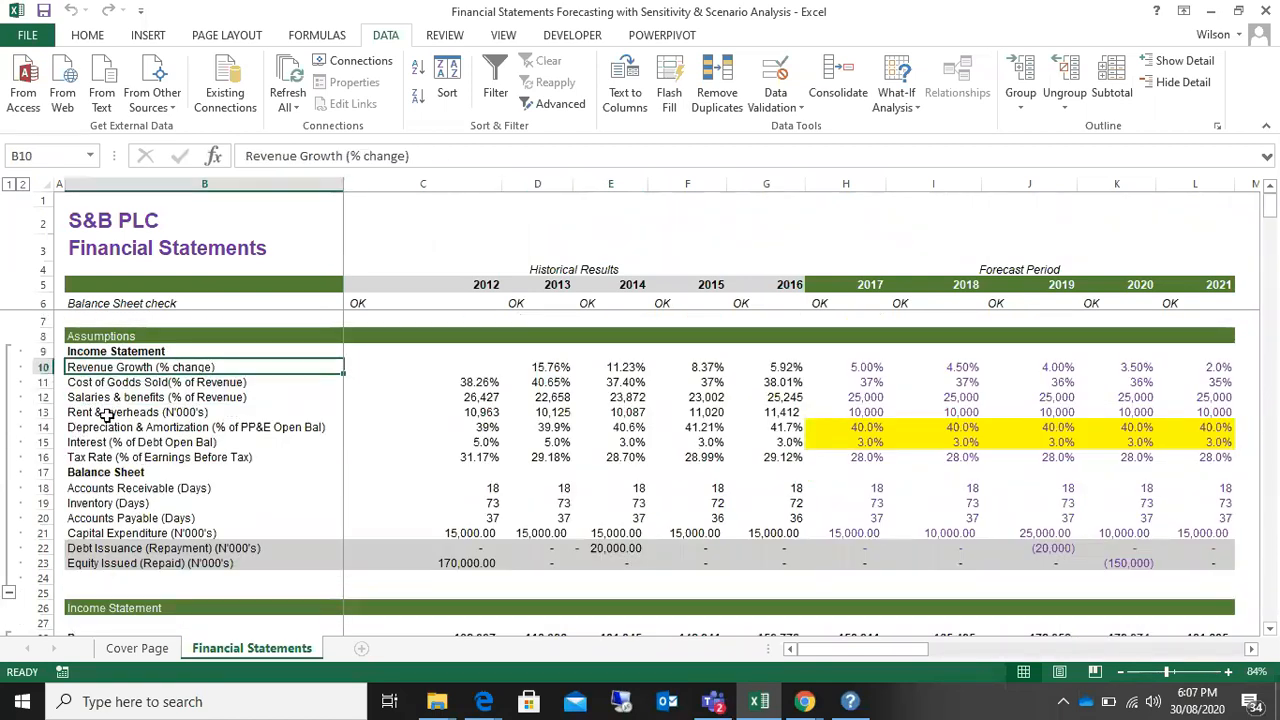
pyautogui.click(106, 413)
pyautogui.click(98, 443)
pyautogui.click(198, 456)
pyautogui.click(184, 411)
pyautogui.click(157, 382)
pyautogui.click(152, 441)
pyautogui.click(140, 382)
pyautogui.click(105, 411)
pyautogui.click(127, 457)
# Step: Locate the EBITDA and EBIT rows of the income statement and highlight each row in turn
pyautogui.scroll(-8, 300, 392)
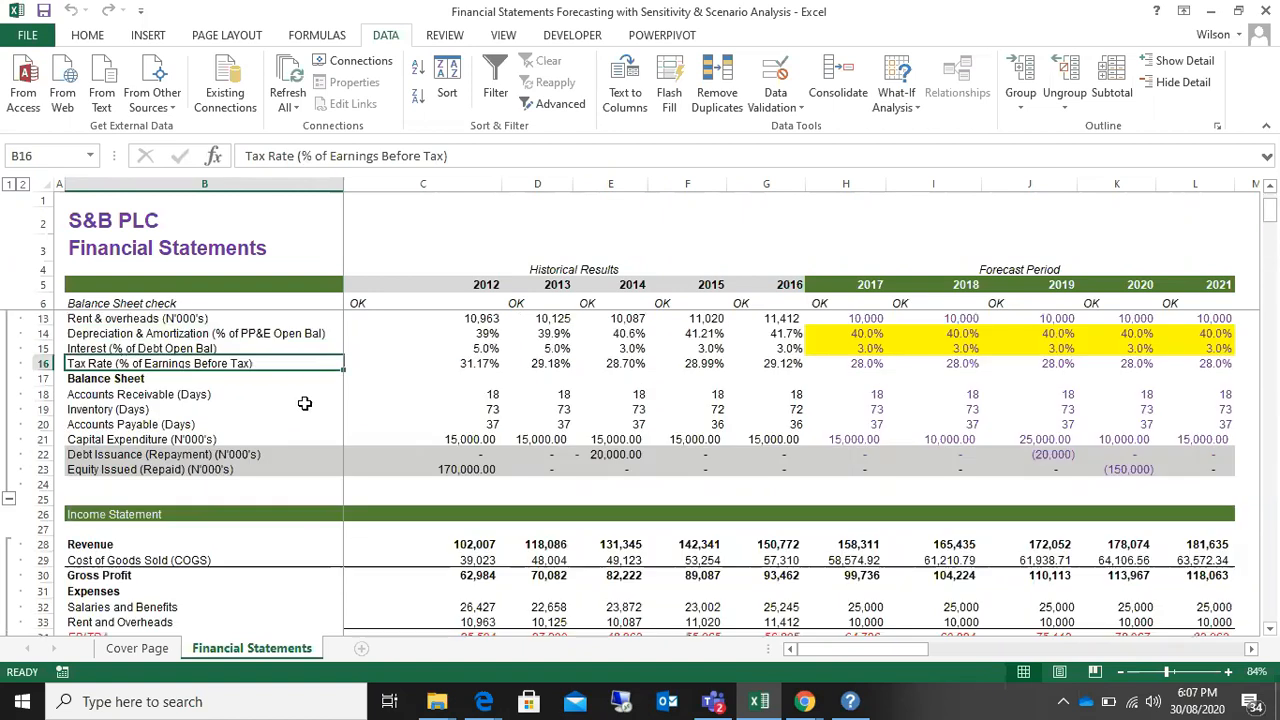
pyautogui.click(113, 365)
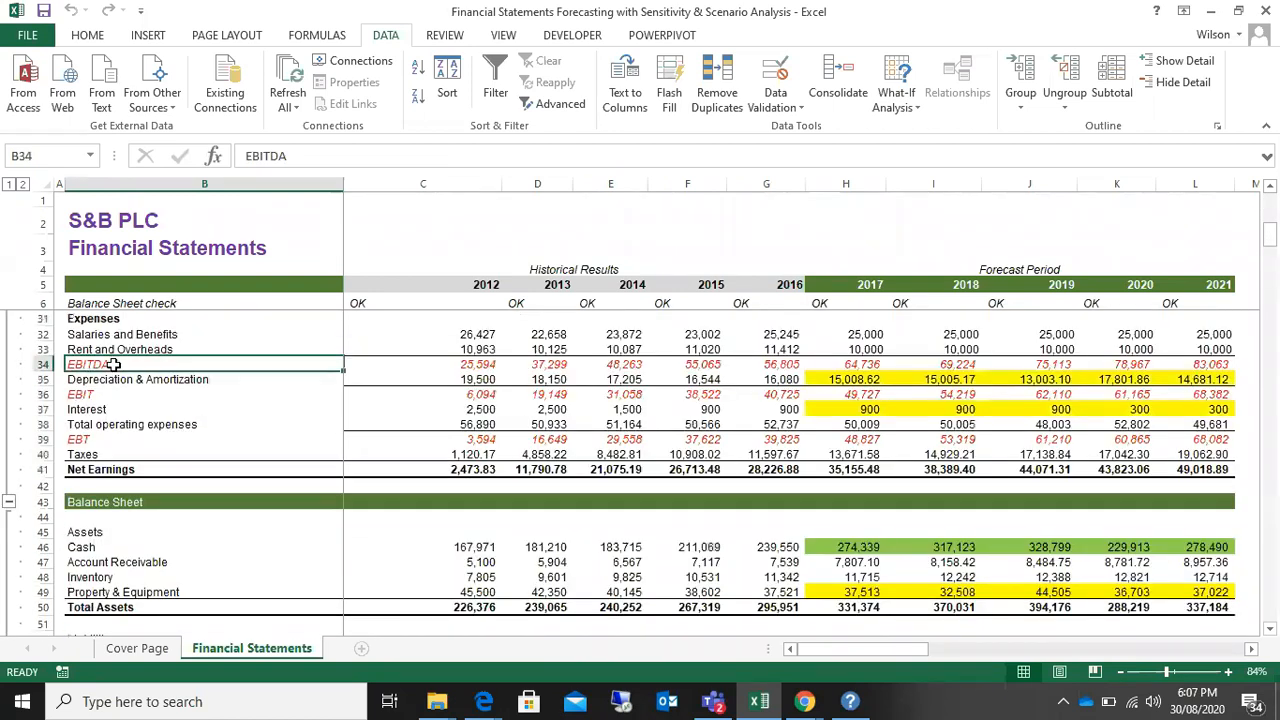
pyautogui.click(40, 364)
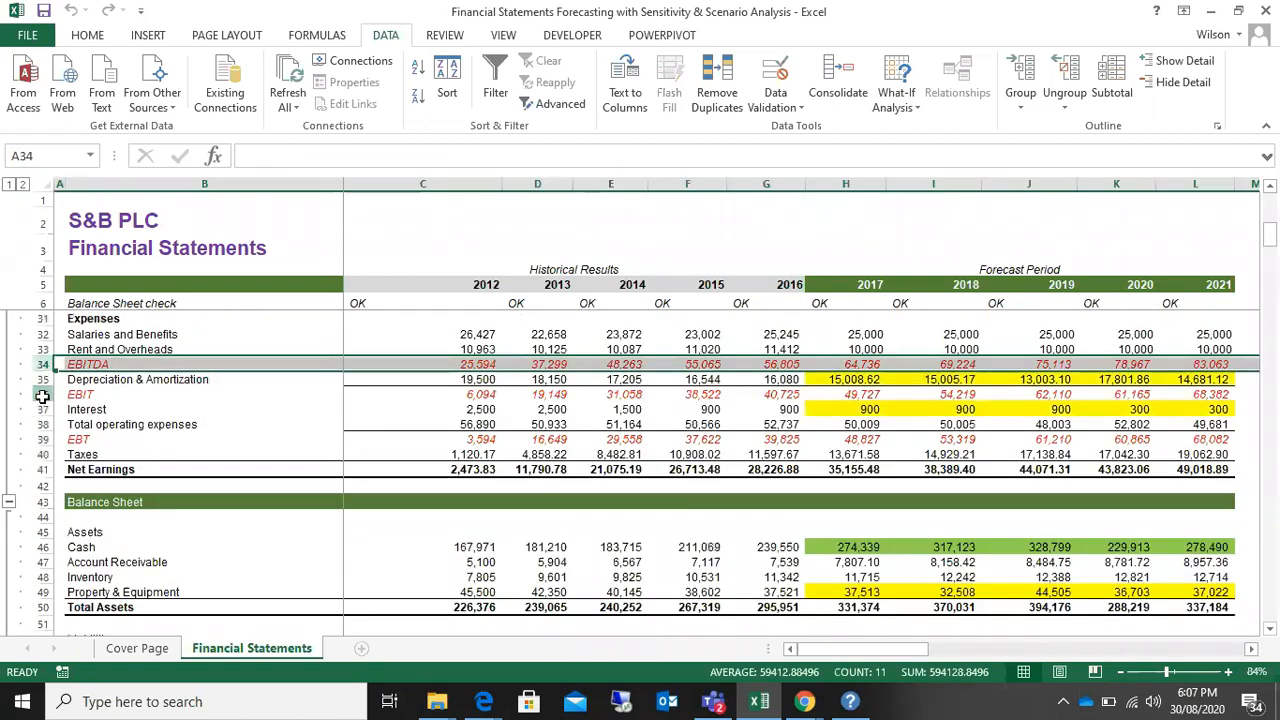
pyautogui.click(40, 394)
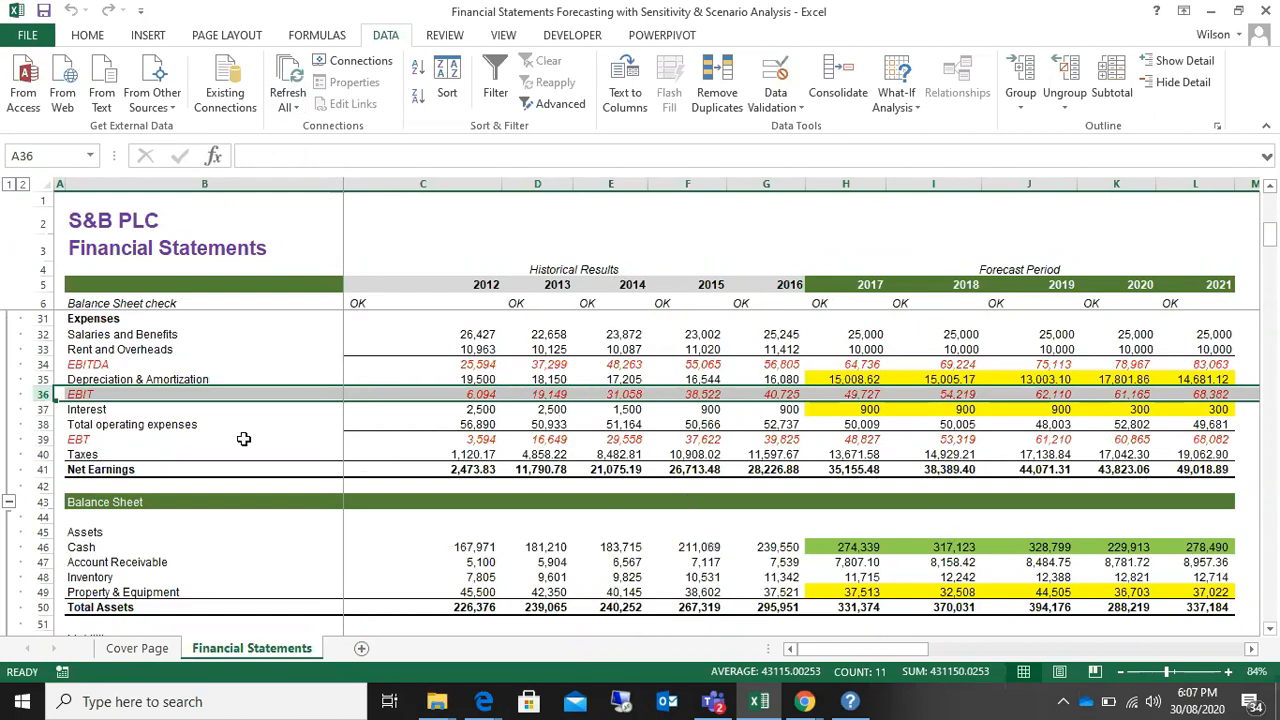
# Step: Go to the Scenario Analysis template below the data tables and select the current value cell for Revenue Growth, H164
pyautogui.scroll(-1, 1157, 366)
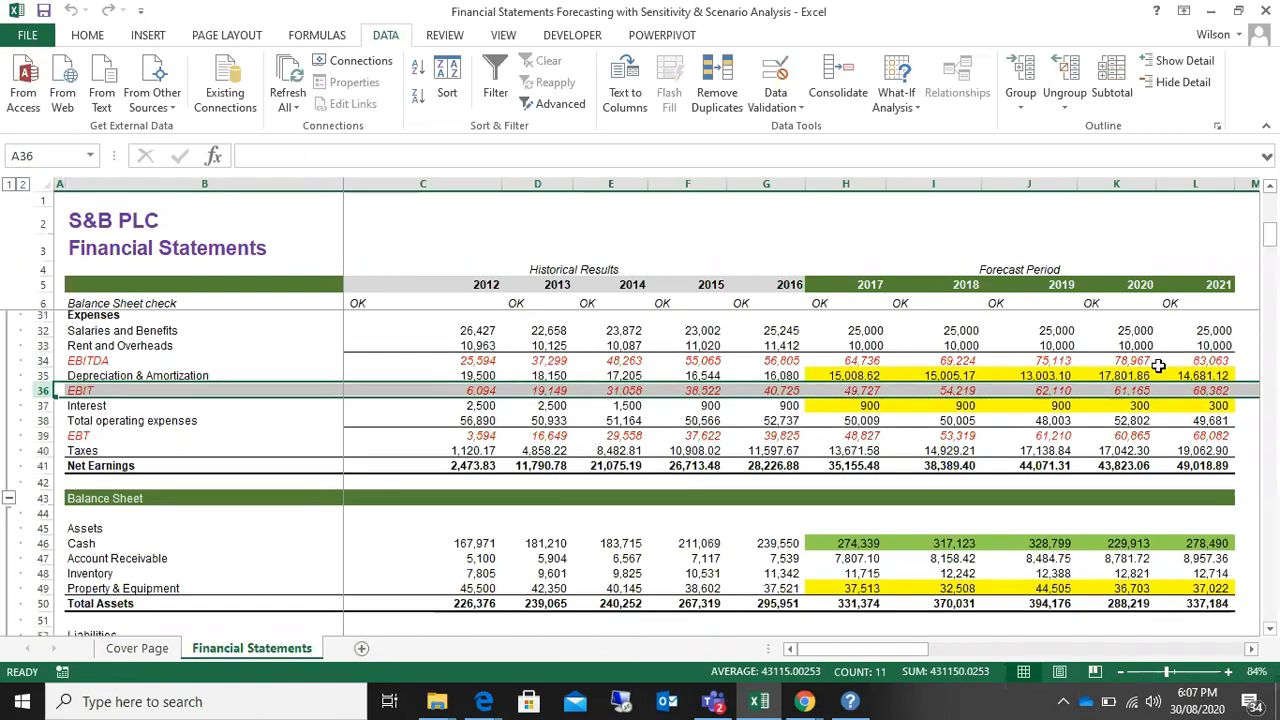
pyautogui.scroll(-20, 1157, 366)
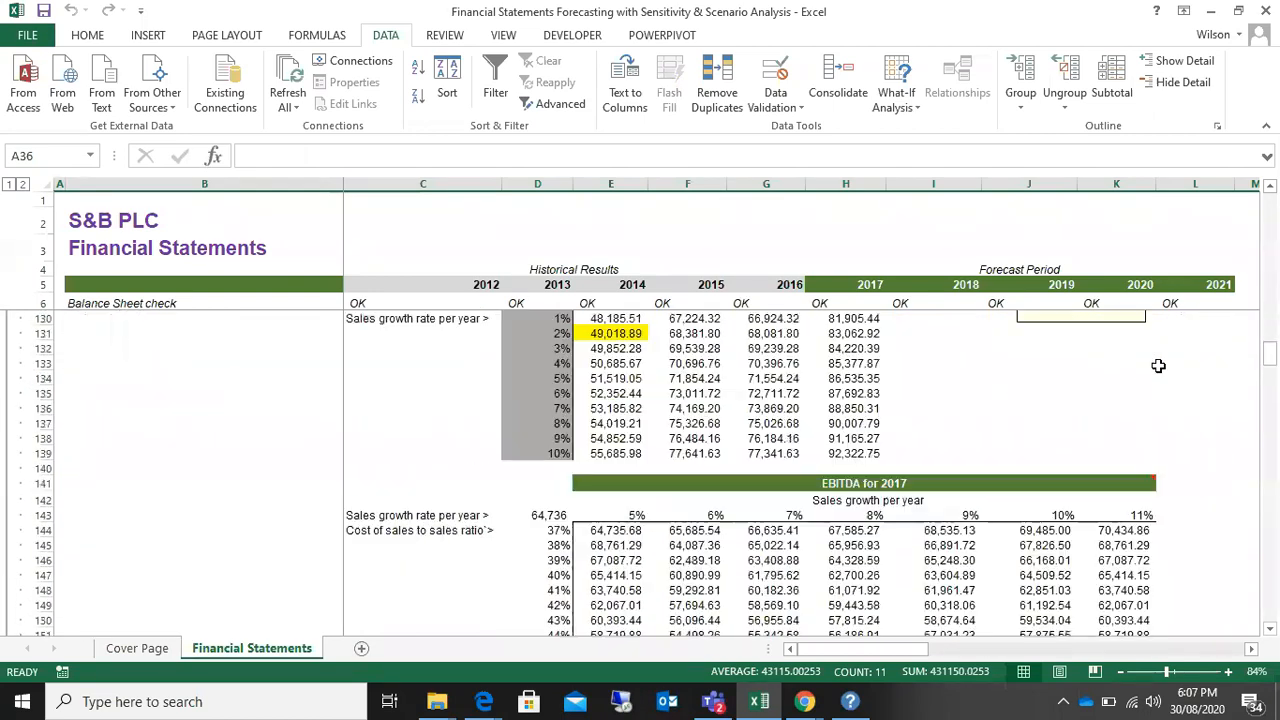
pyautogui.scroll(-4, 1158, 366)
pyautogui.scroll(-1, 1158, 366)
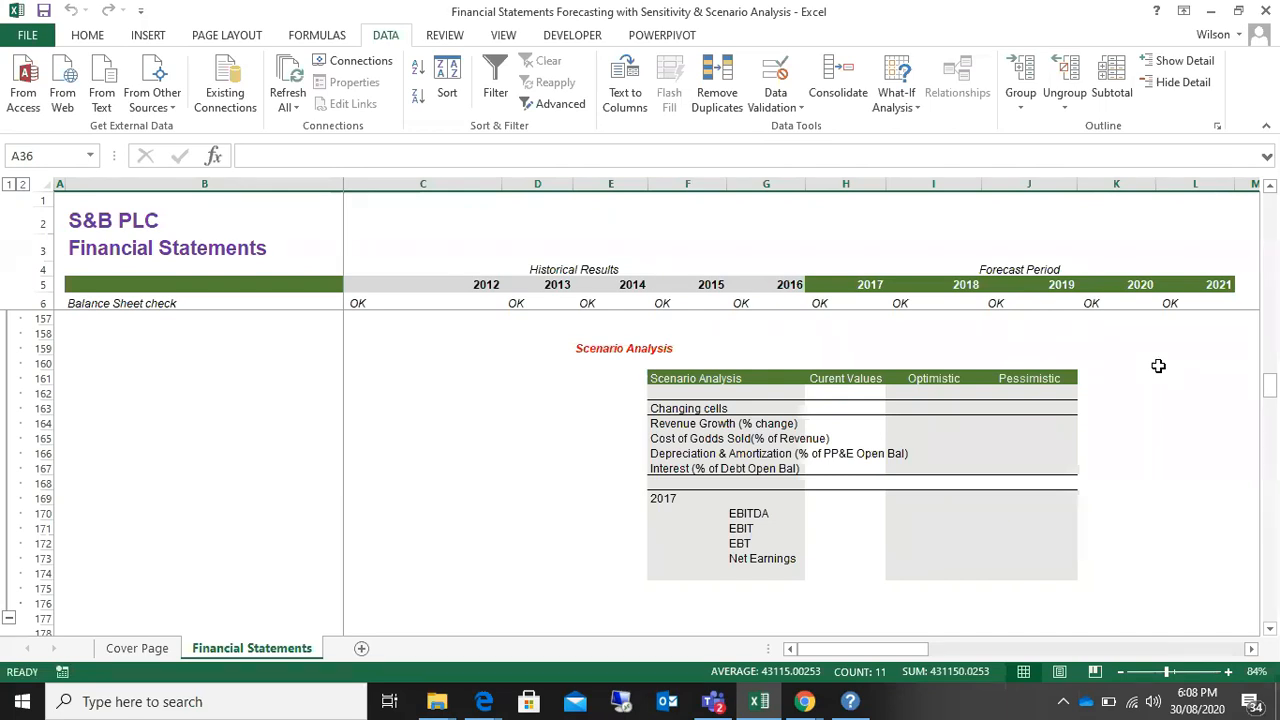
pyautogui.click(853, 425)
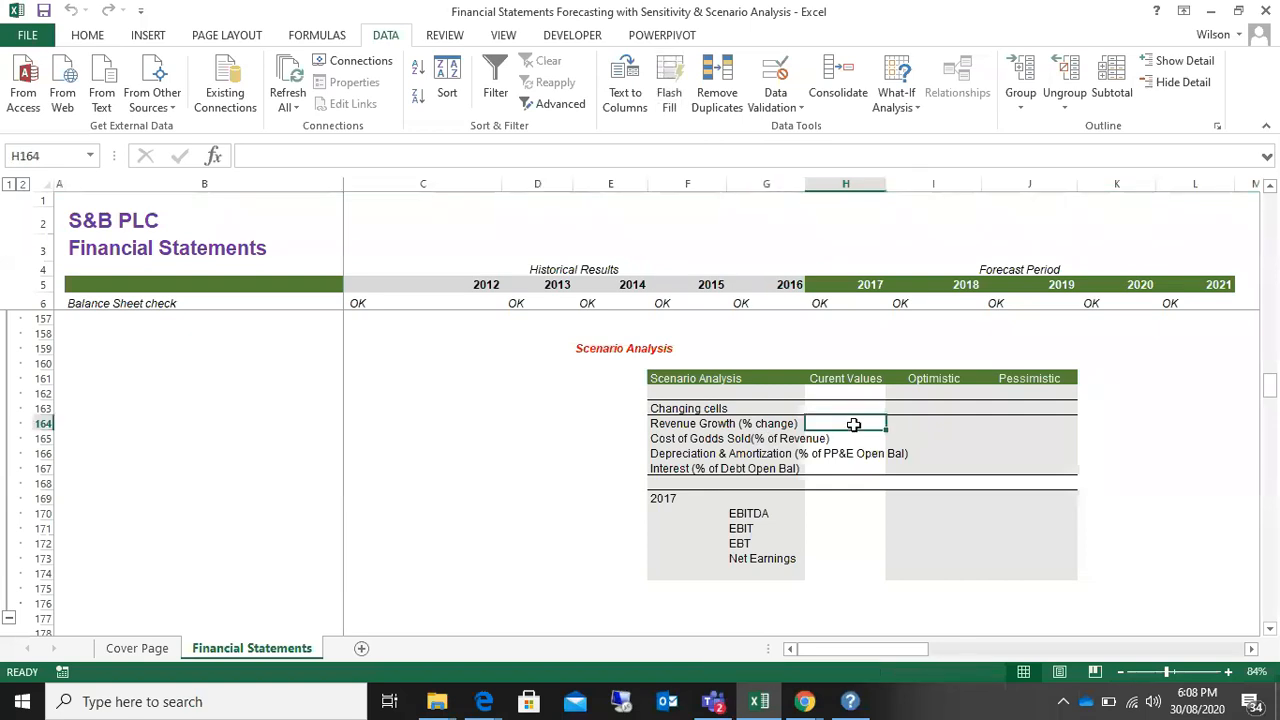
# Step: Review the Income Statement assumptions across the forecast years, then step down the 2017 values in column H
pyautogui.scroll(16, 853, 425)
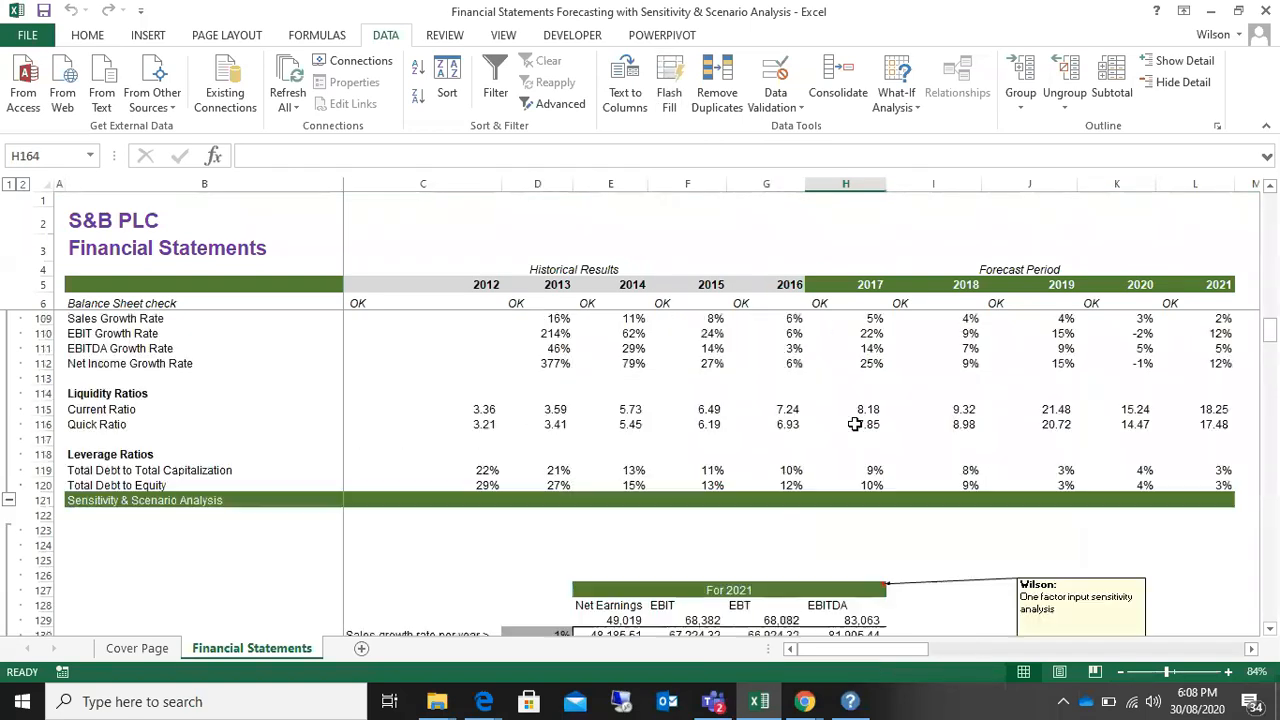
pyautogui.scroll(20, 853, 425)
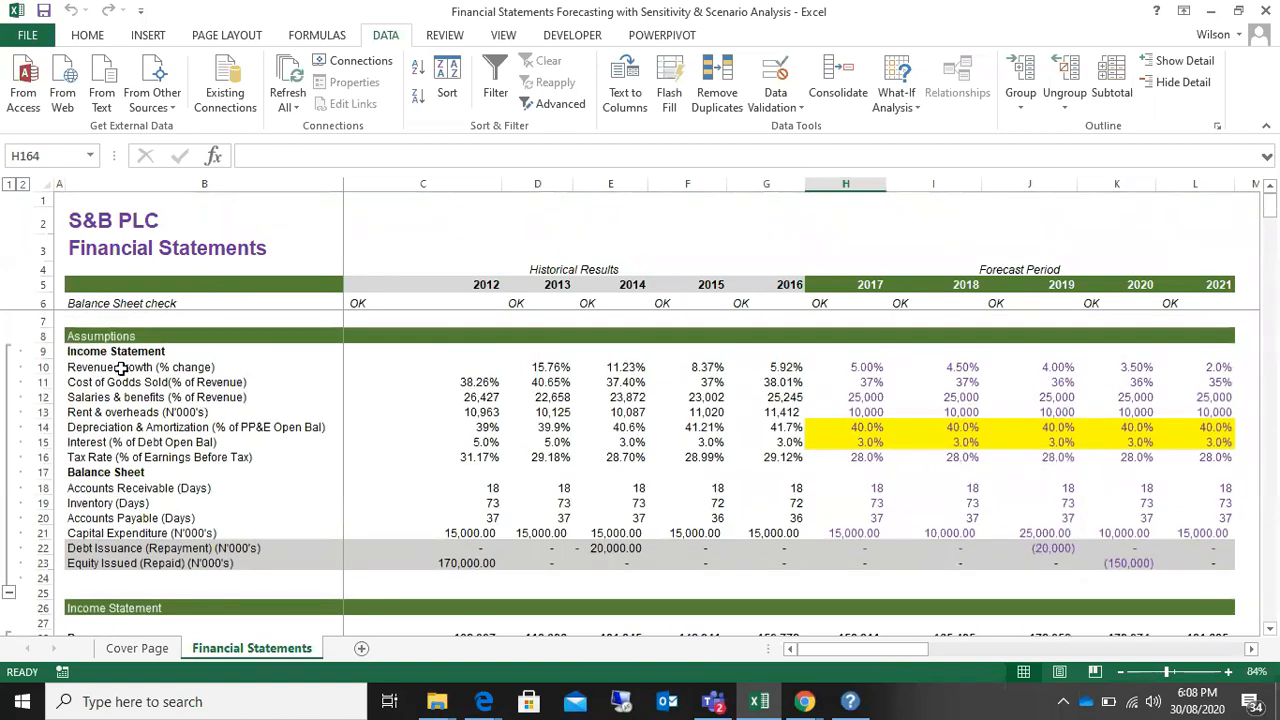
pyautogui.moveTo(118, 368); pyautogui.dragTo(962, 455)
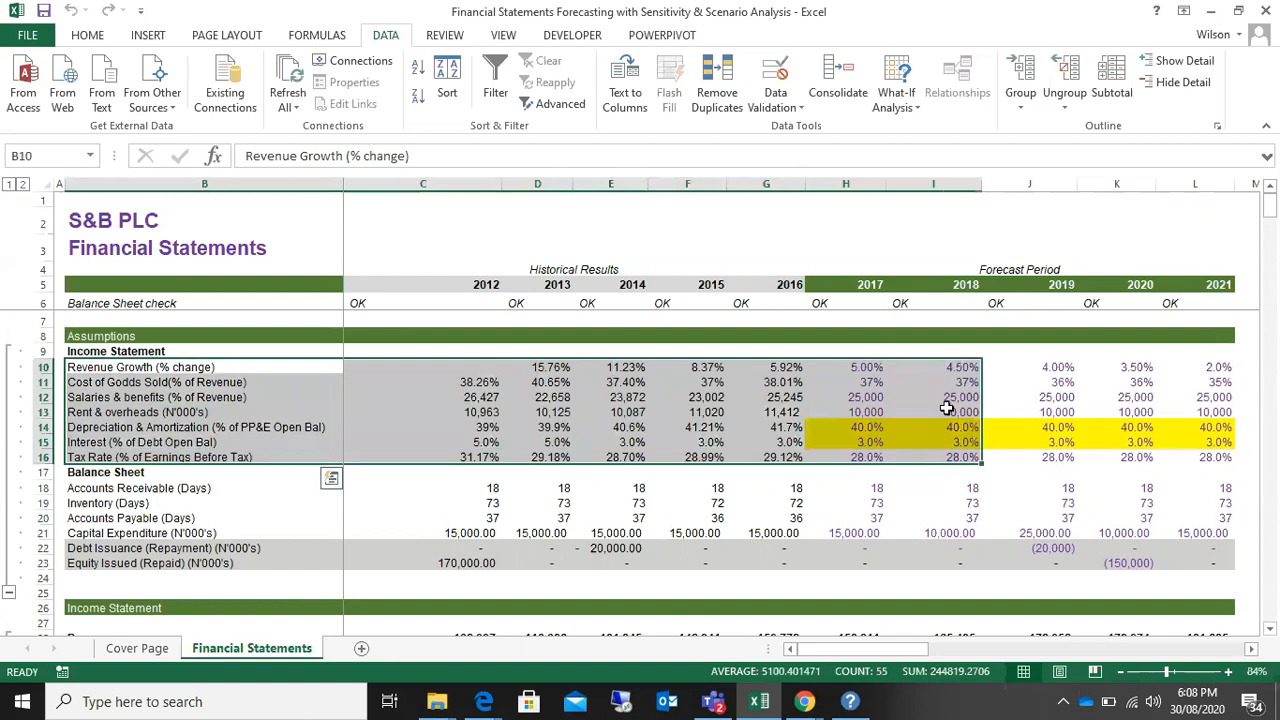
pyautogui.moveTo(860, 367); pyautogui.dragTo(1212, 457)
pyautogui.click(860, 367)
pyautogui.press('Down')
pyautogui.press('Down')
pyautogui.press('Down')
pyautogui.press('Down')
pyautogui.press('Down')
pyautogui.press('Down')
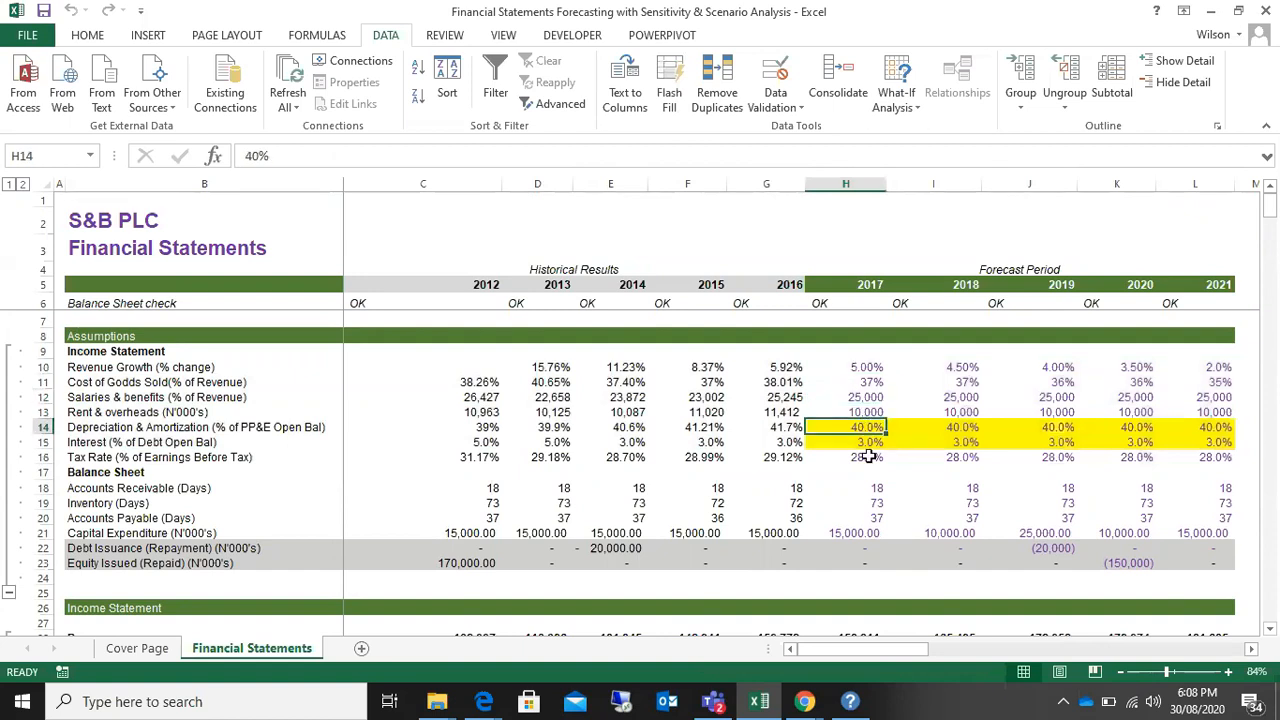
# Step: Check the 2017 revenue growth, cost of goods sold and salaries inputs in H10:H12 against the income statement lines they drive
pyautogui.click(865, 368)
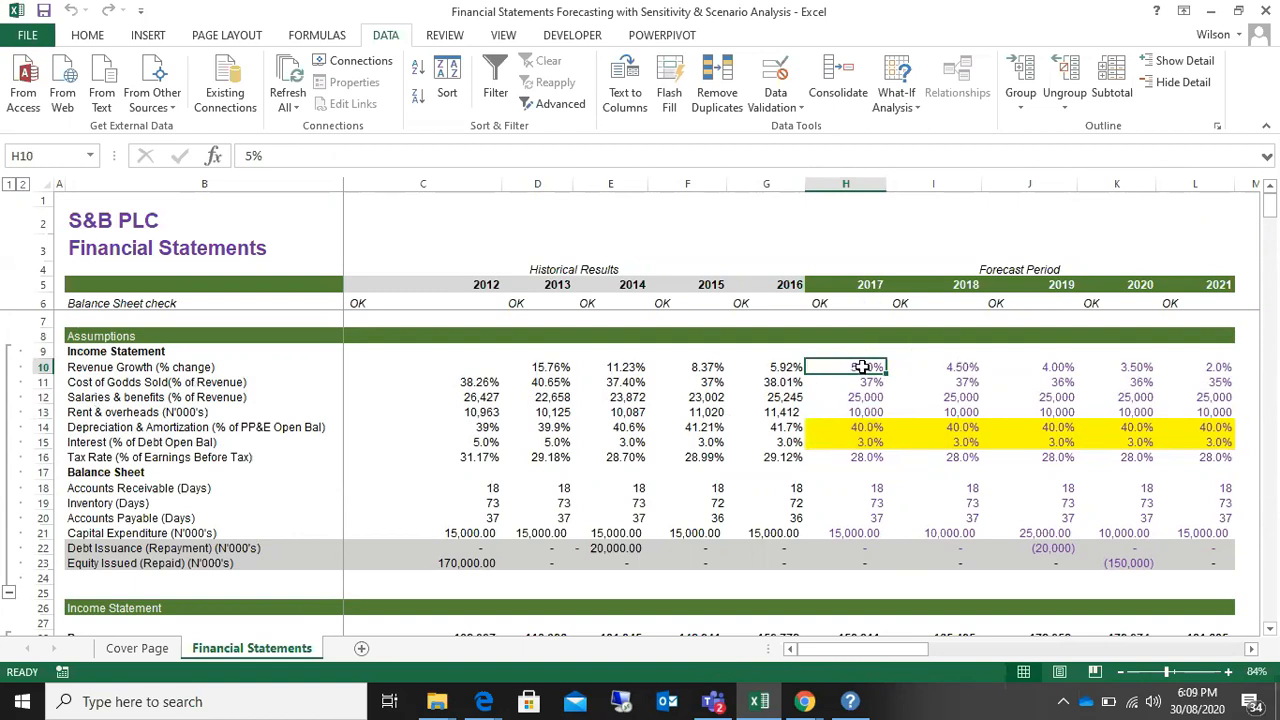
pyautogui.click(866, 382)
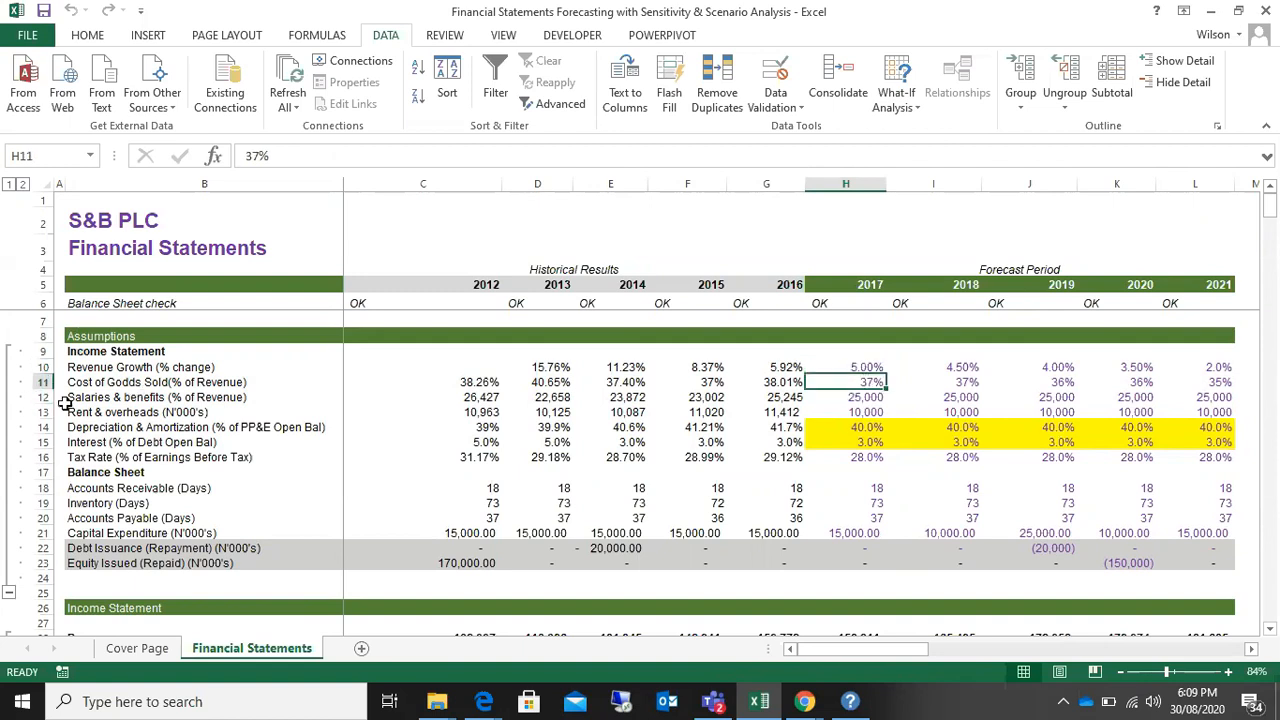
pyautogui.click(864, 398)
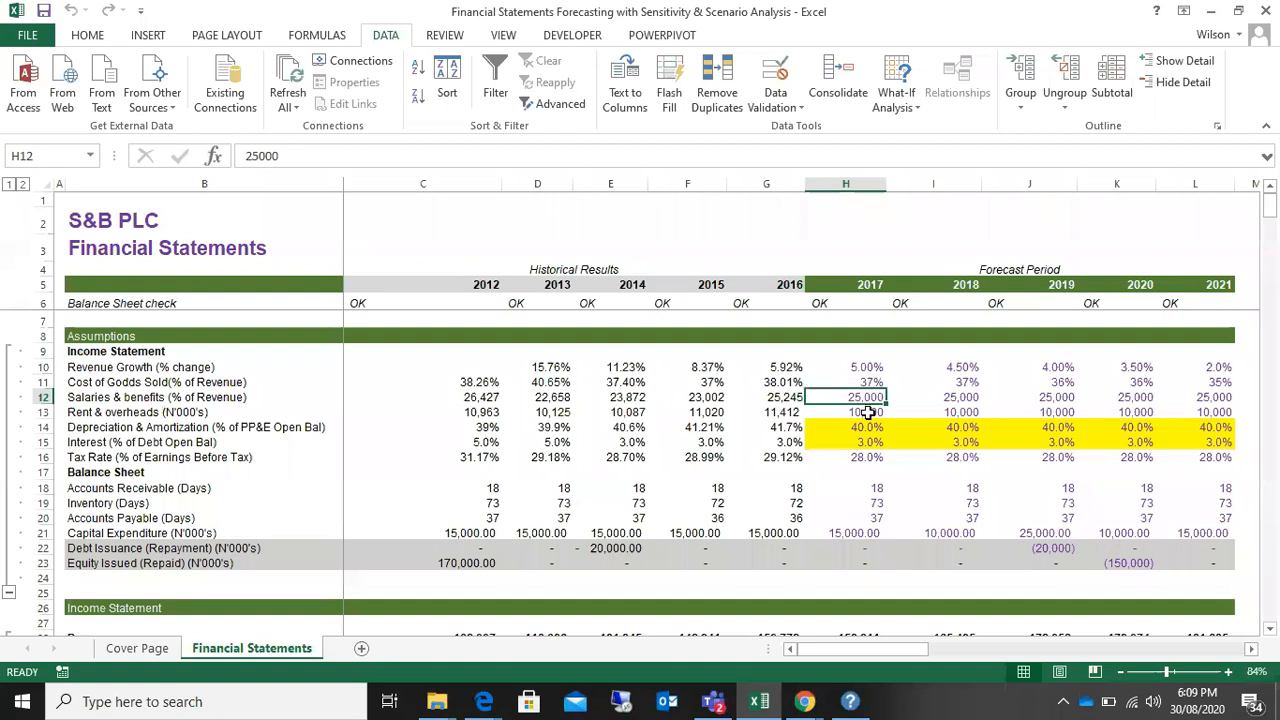
pyautogui.moveTo(866, 367); pyautogui.dragTo(866, 405)
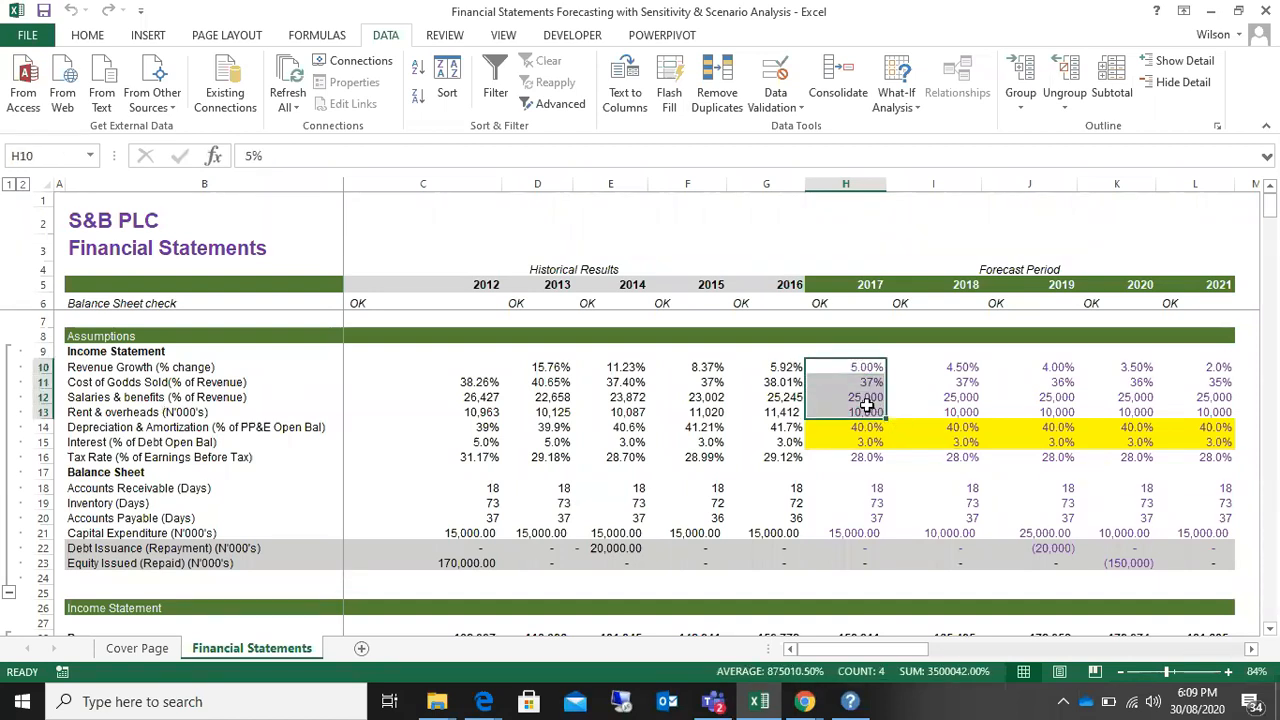
pyautogui.scroll(-6, 866, 400)
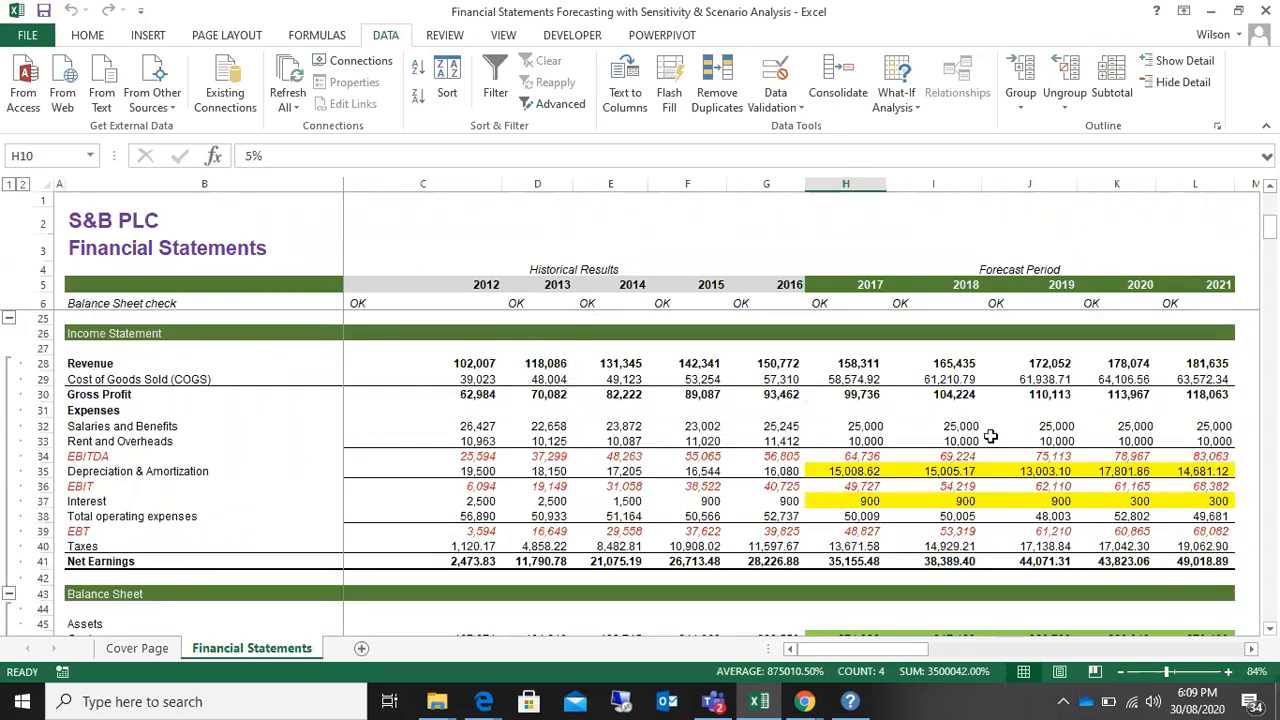
pyautogui.scroll(6, 990, 436)
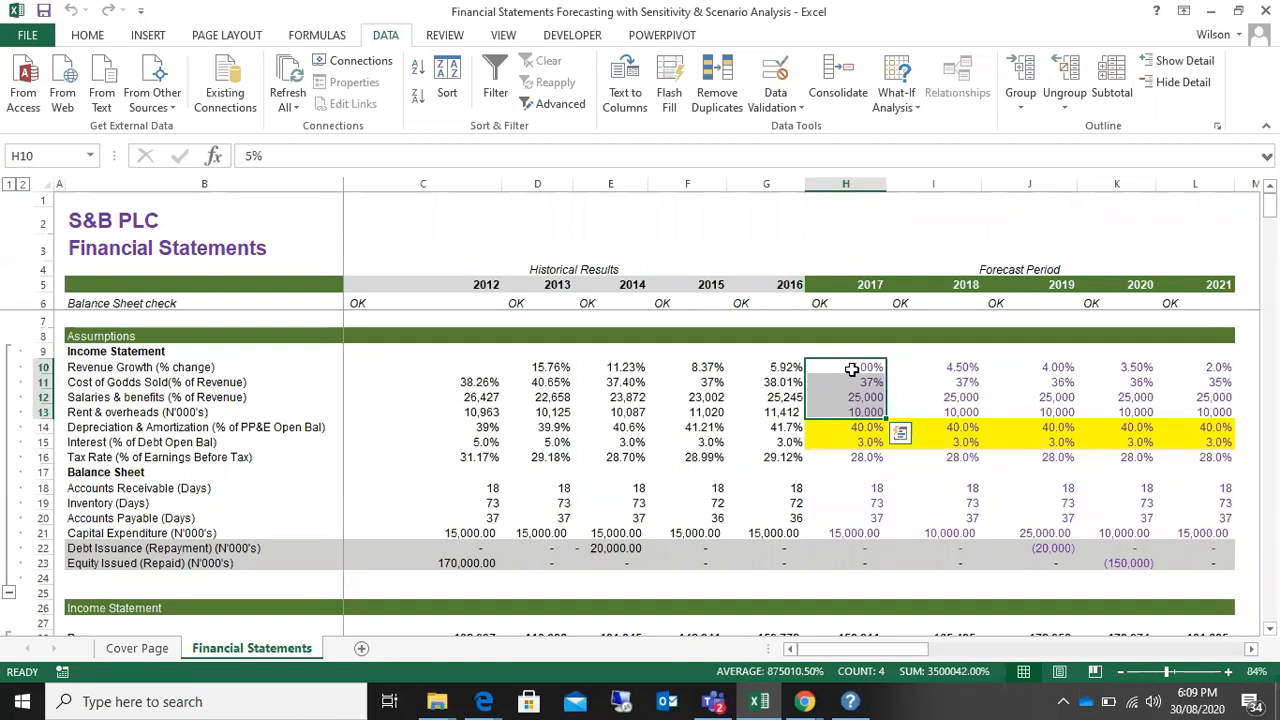
pyautogui.scroll(-17, 851, 370)
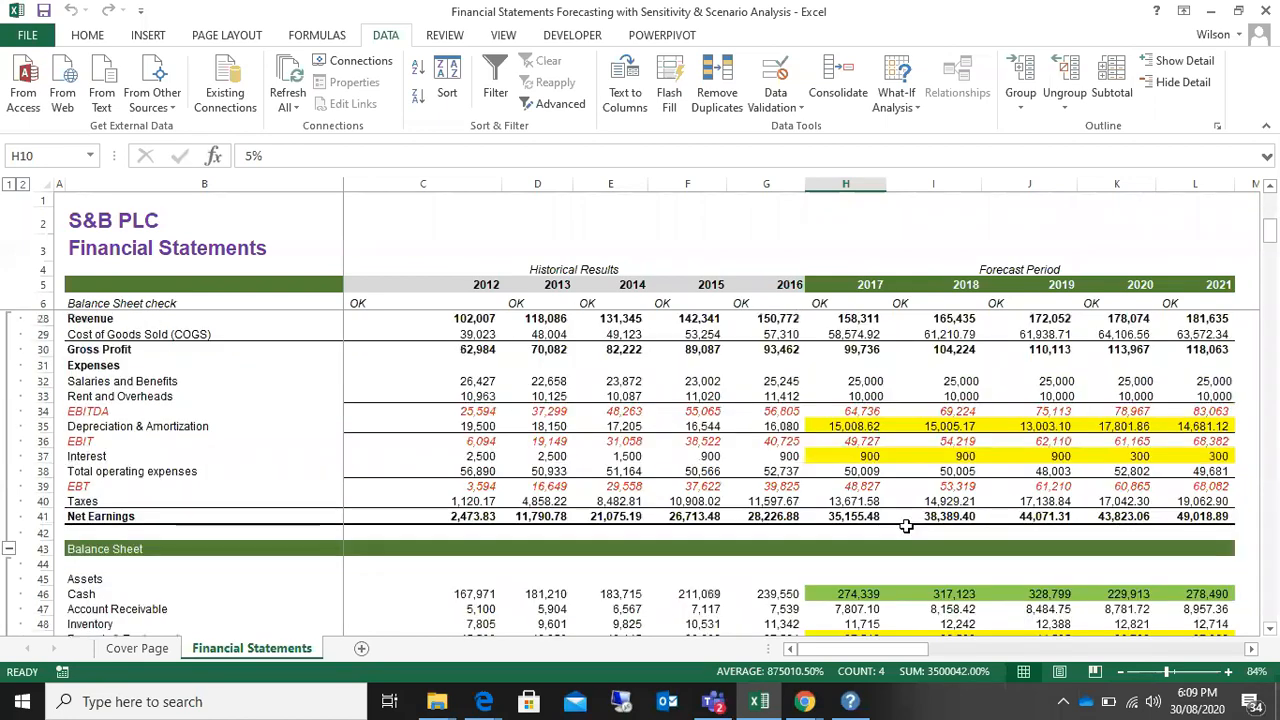
# Step: Examine the Scenario Analysis template's layout, its Current Values, Optimistic and Pessimistic headings, and the Changing cells section
pyautogui.scroll(-16, 906, 526)
pyautogui.moveTo(1268, 320); pyautogui.dragTo(1273, 385)
pyautogui.moveTo(656, 380); pyautogui.dragTo(1046, 560)
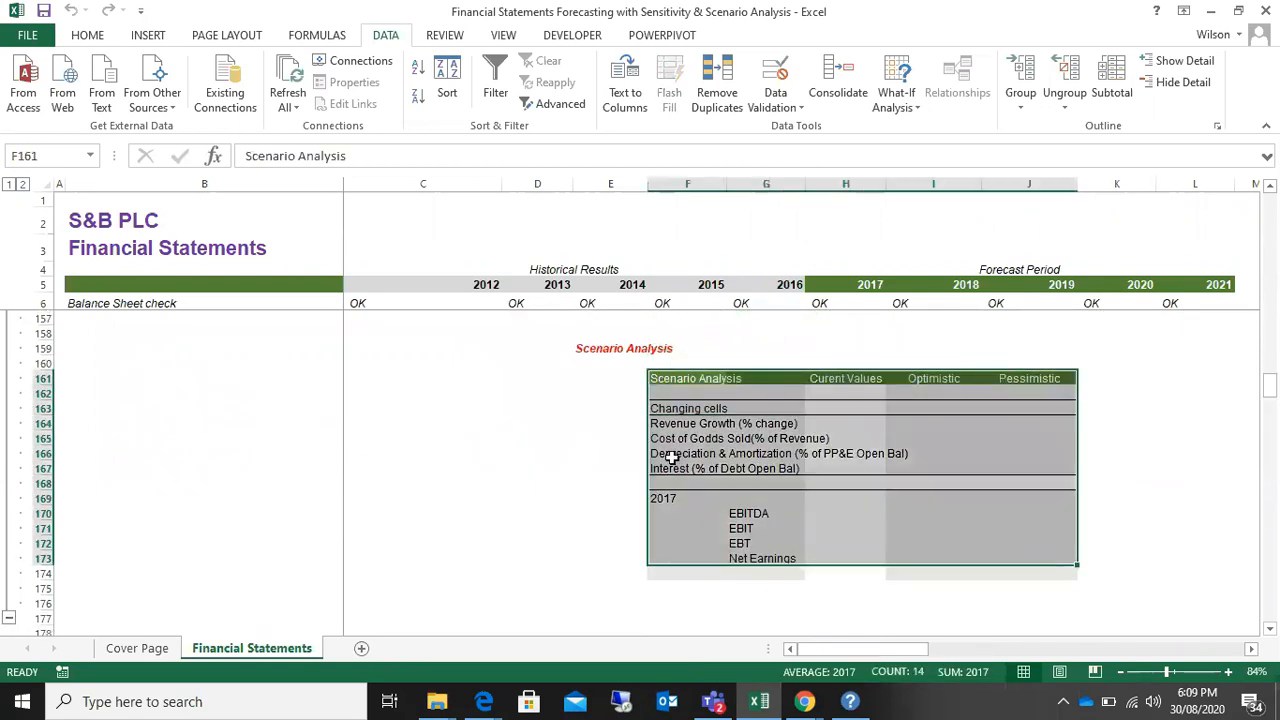
pyautogui.click(683, 381)
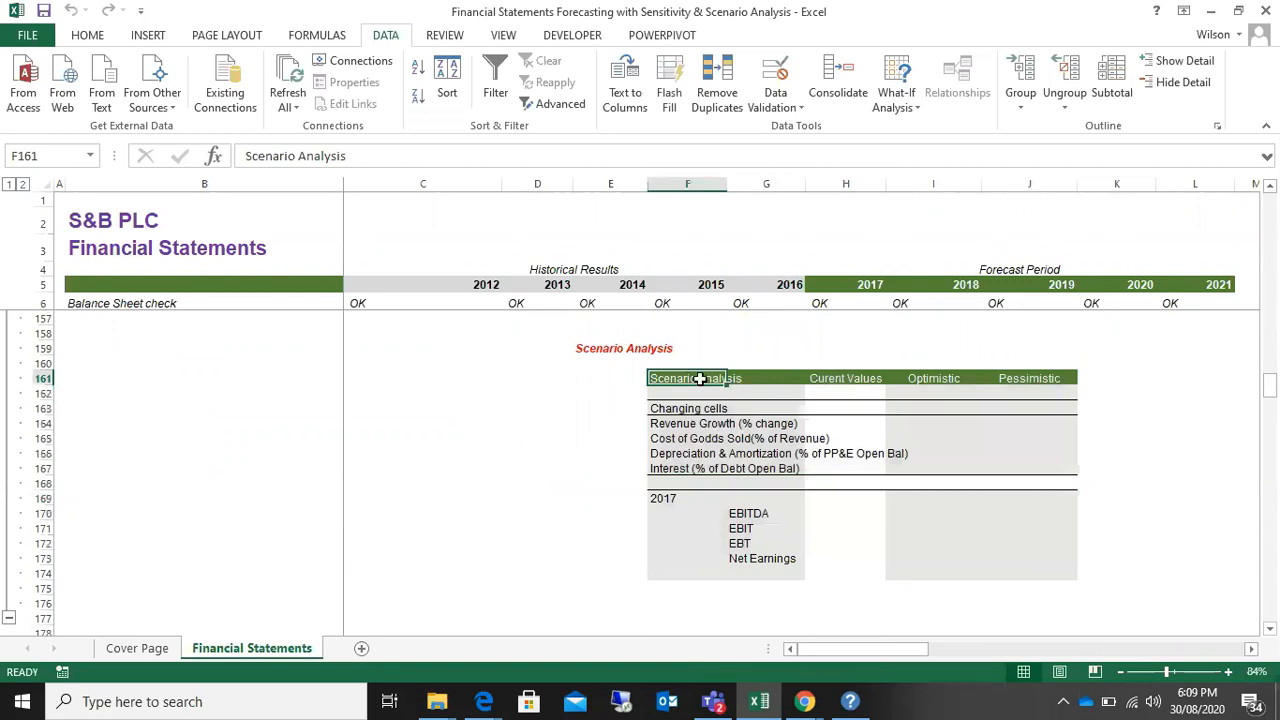
pyautogui.click(850, 378)
pyautogui.click(955, 378)
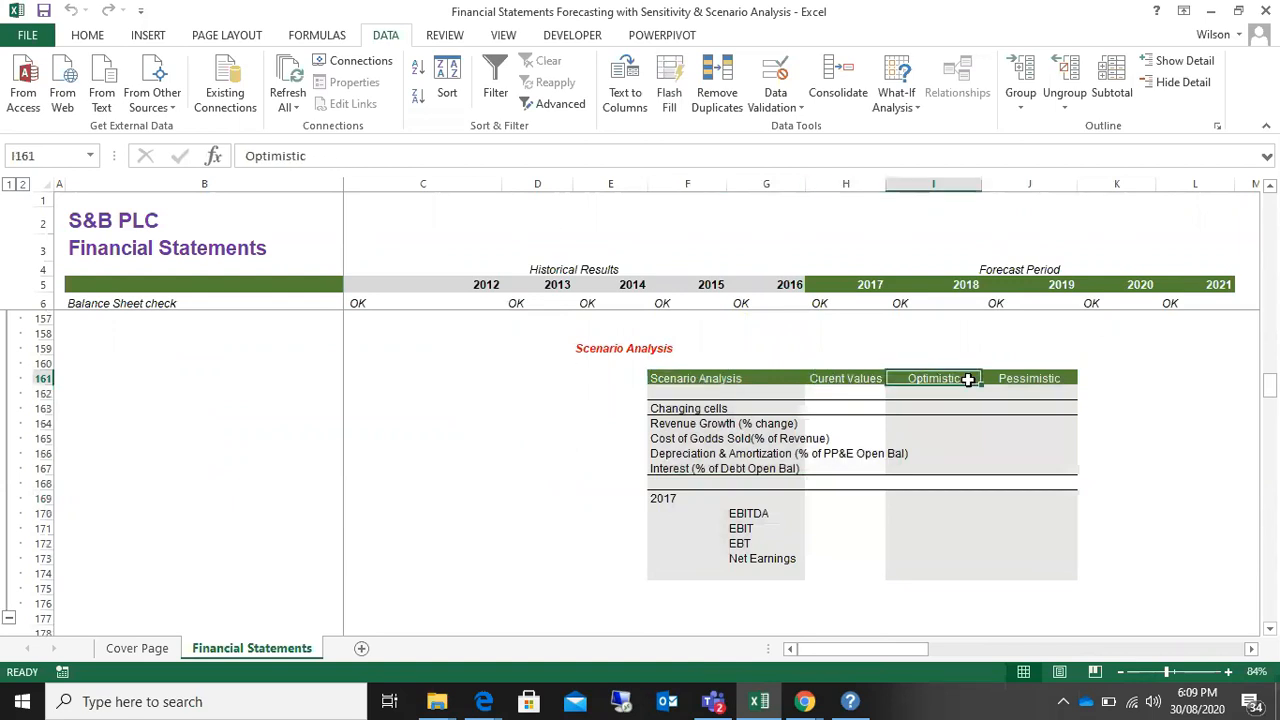
pyautogui.click(1043, 376)
pyautogui.click(705, 407)
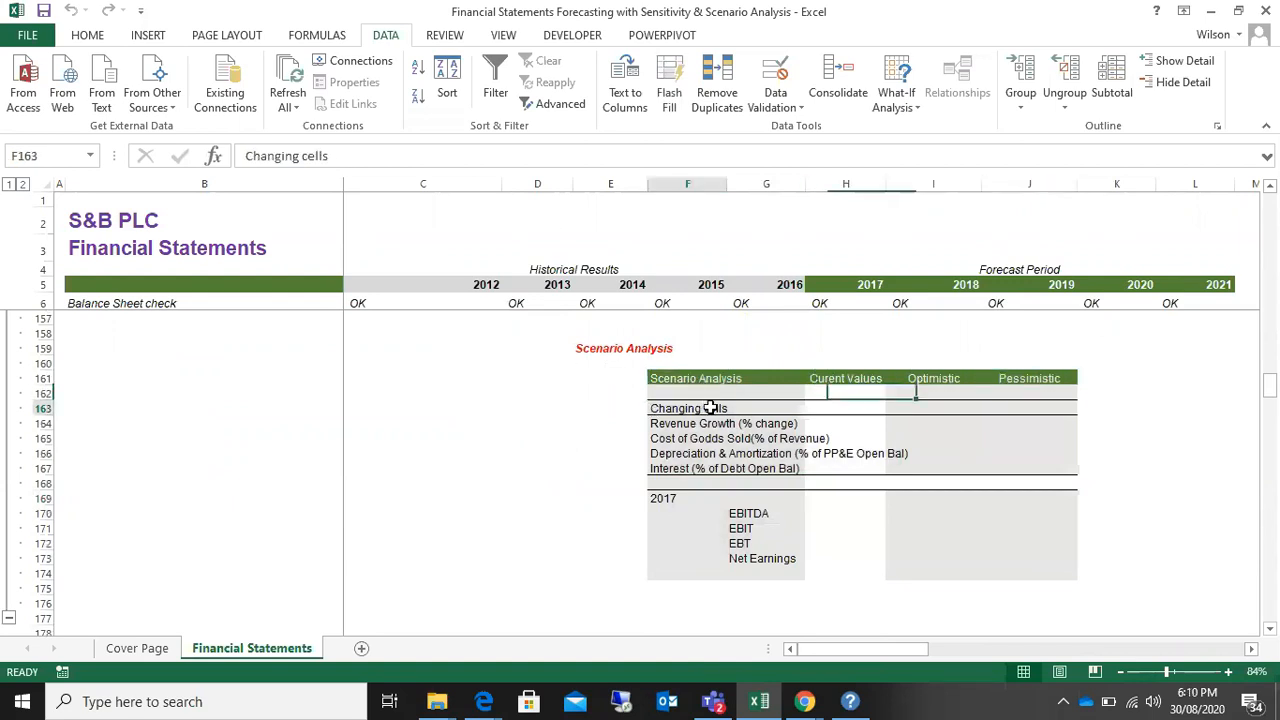
# Step: Review the four changing-cell labels in F164:F167 and the 2017 result labels in G170:G173, from EBITDA to Net Earnings
pyautogui.moveTo(697, 423); pyautogui.dragTo(670, 468)
pyautogui.click(615, 427)
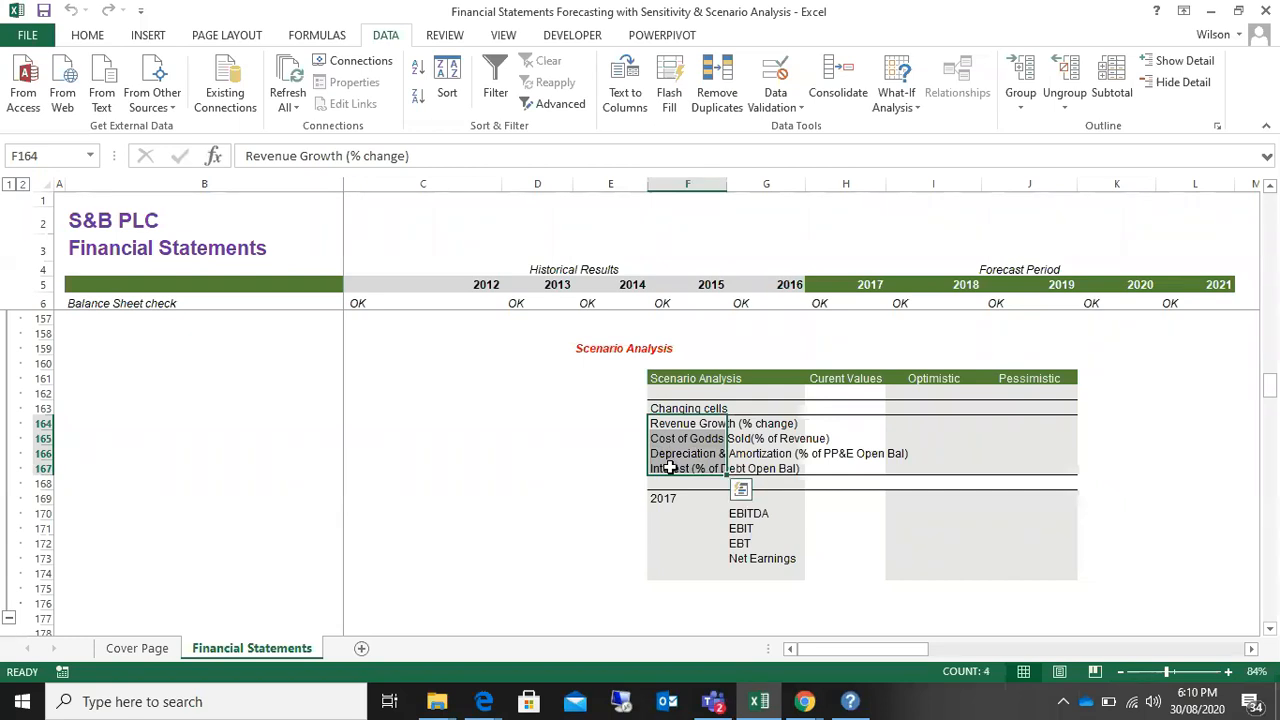
pyautogui.moveTo(736, 516); pyautogui.dragTo(742, 560)
pyautogui.moveTo(745, 514); pyautogui.dragTo(743, 553)
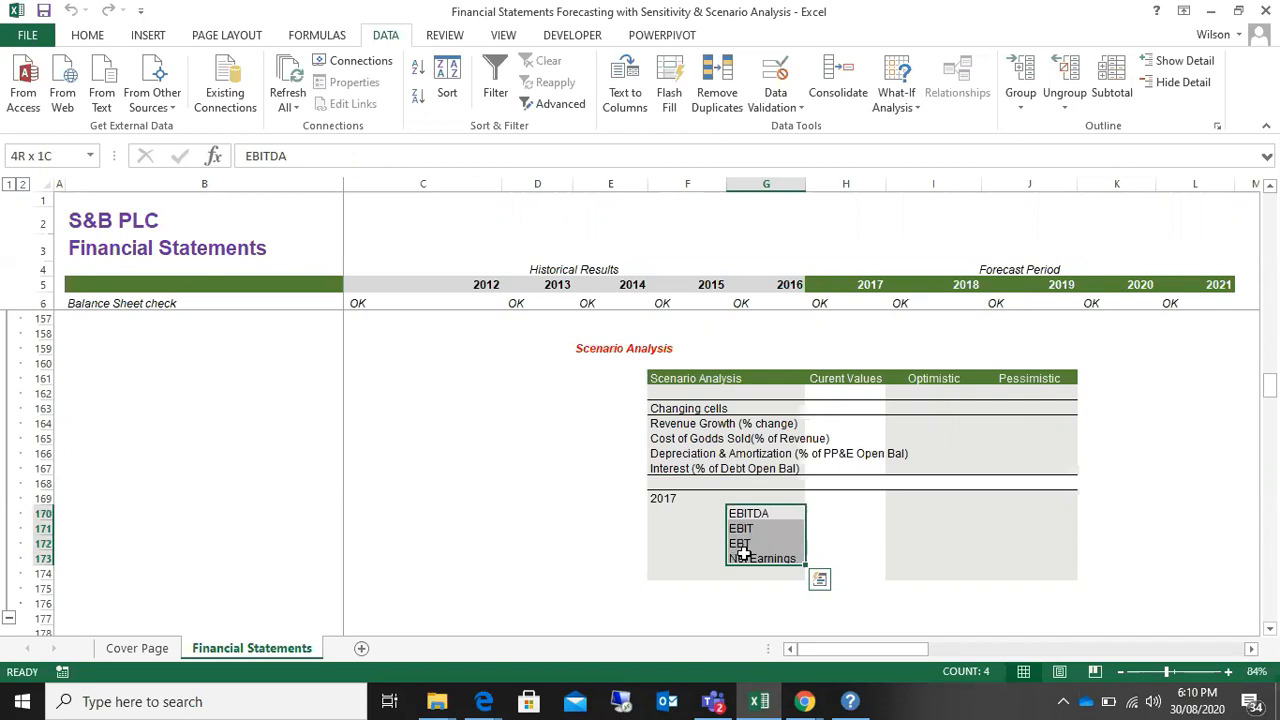
pyautogui.moveTo(743, 553); pyautogui.dragTo(744, 554)
pyautogui.moveTo(688, 424); pyautogui.dragTo(686, 457)
pyautogui.moveTo(745, 515); pyautogui.dragTo(745, 556)
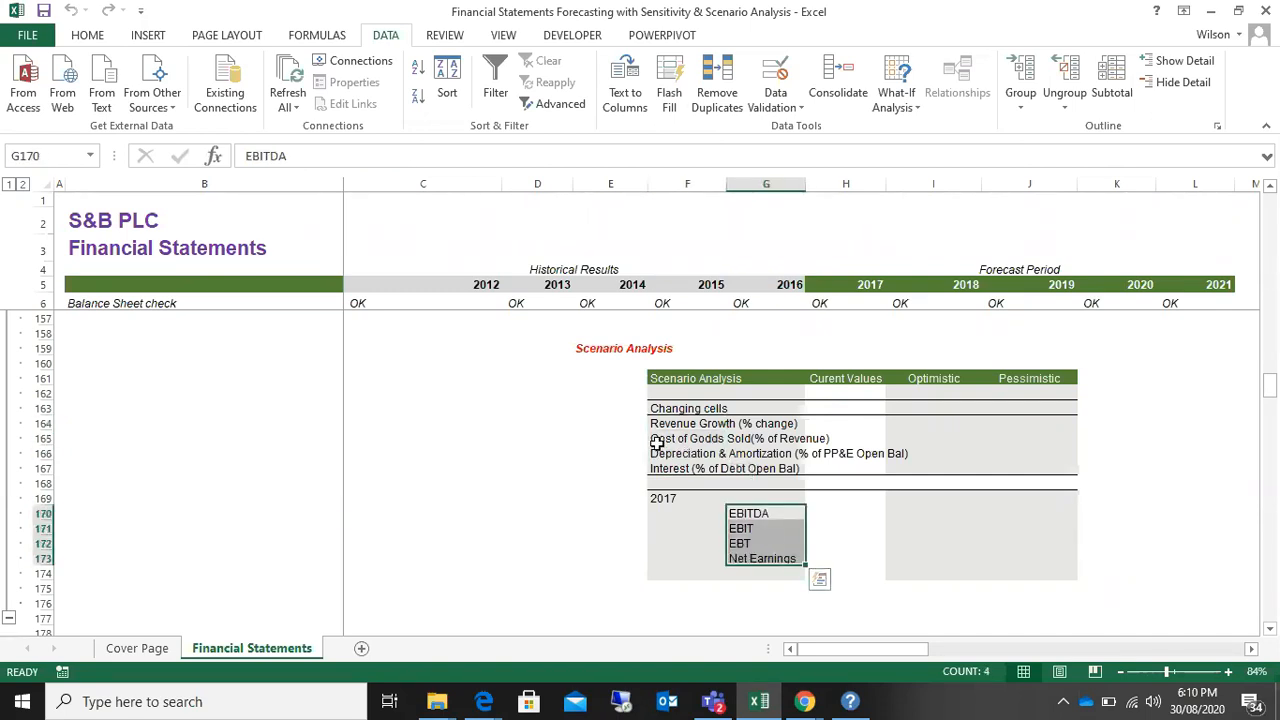
# Step: Review the changing-cell labels, the three case headings, and the changing-cells and 2017 result blocks of the Scenario Analysis table
pyautogui.moveTo(668, 424); pyautogui.dragTo(677, 469)
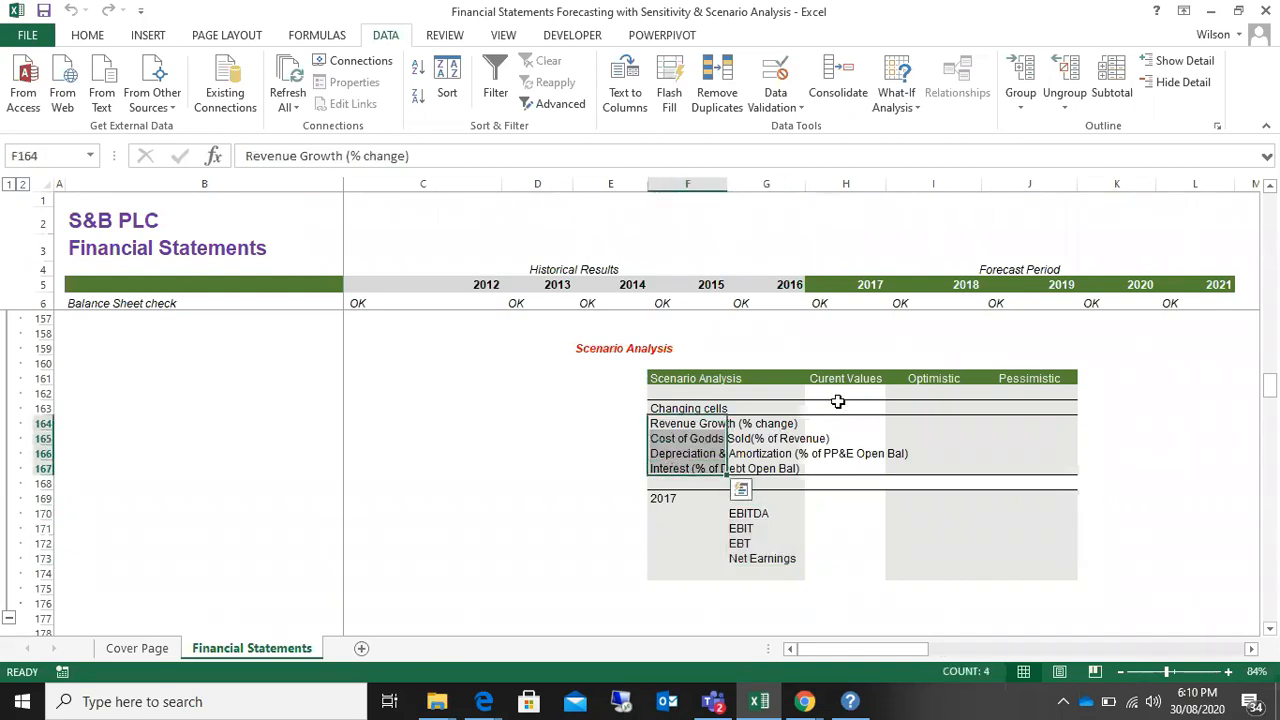
pyautogui.click(845, 379)
pyautogui.click(932, 378)
pyautogui.click(1022, 378)
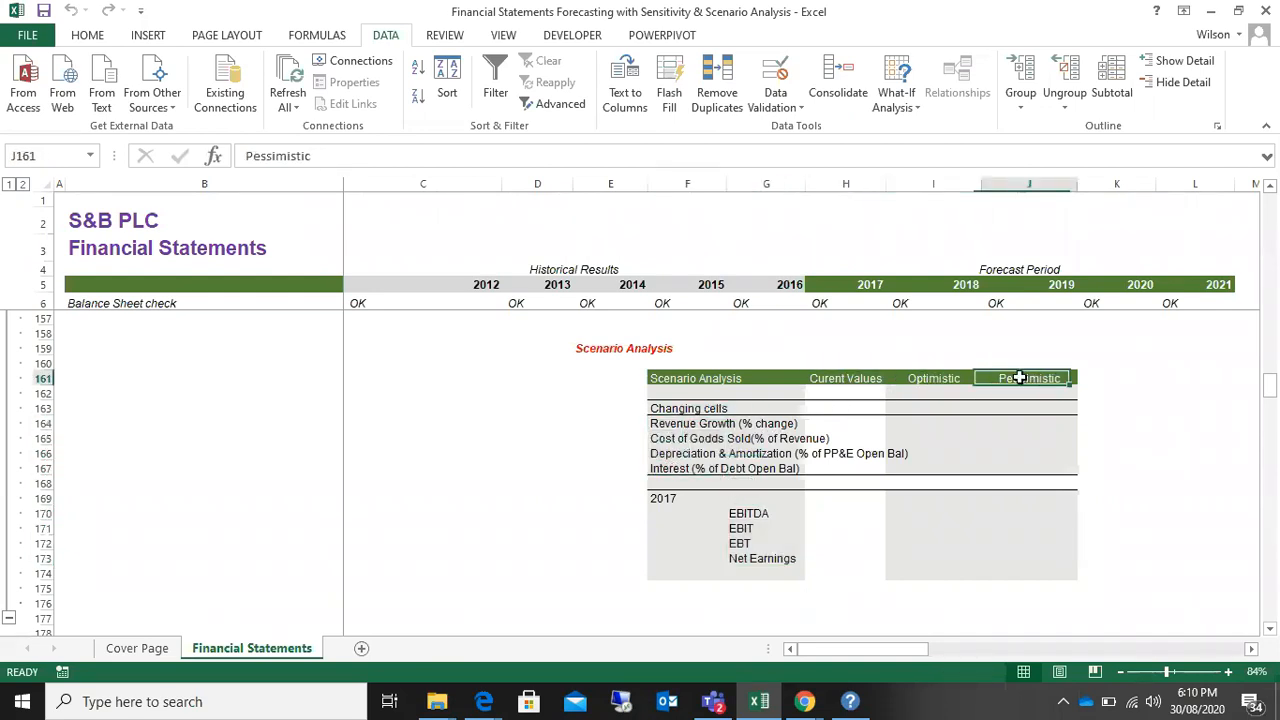
pyautogui.moveTo(711, 378); pyautogui.dragTo(1050, 468)
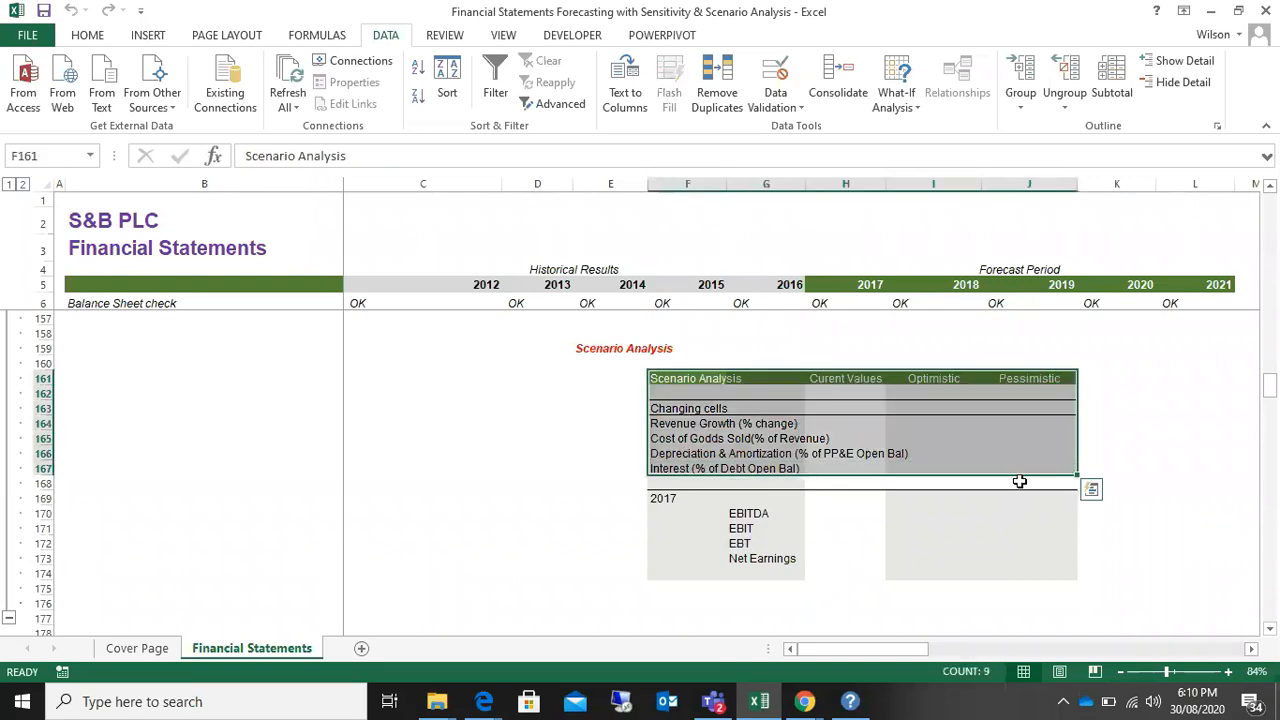
pyautogui.moveTo(664, 500); pyautogui.dragTo(1054, 578)
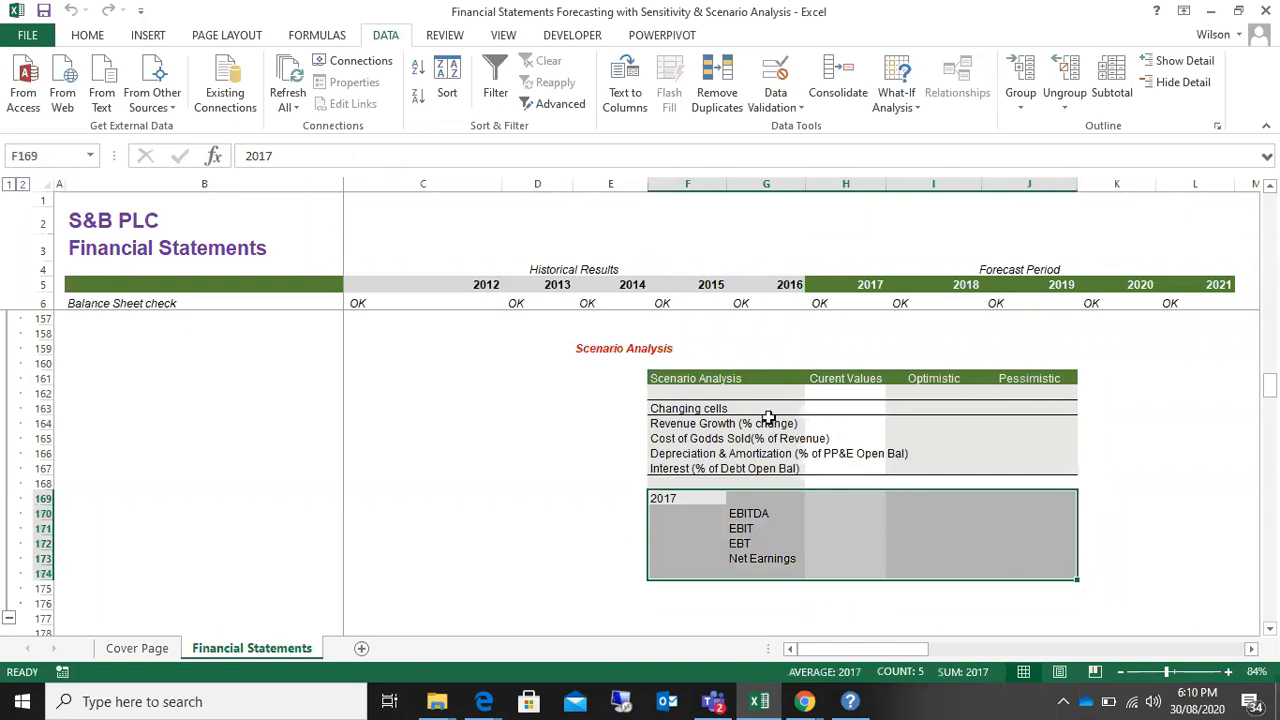
# Step: Relate the Current Values column to the 2017 forecast year and examine its EBITDA to Net Earnings result cells in H170:H173
pyautogui.click(832, 380)
pyautogui.click(877, 290)
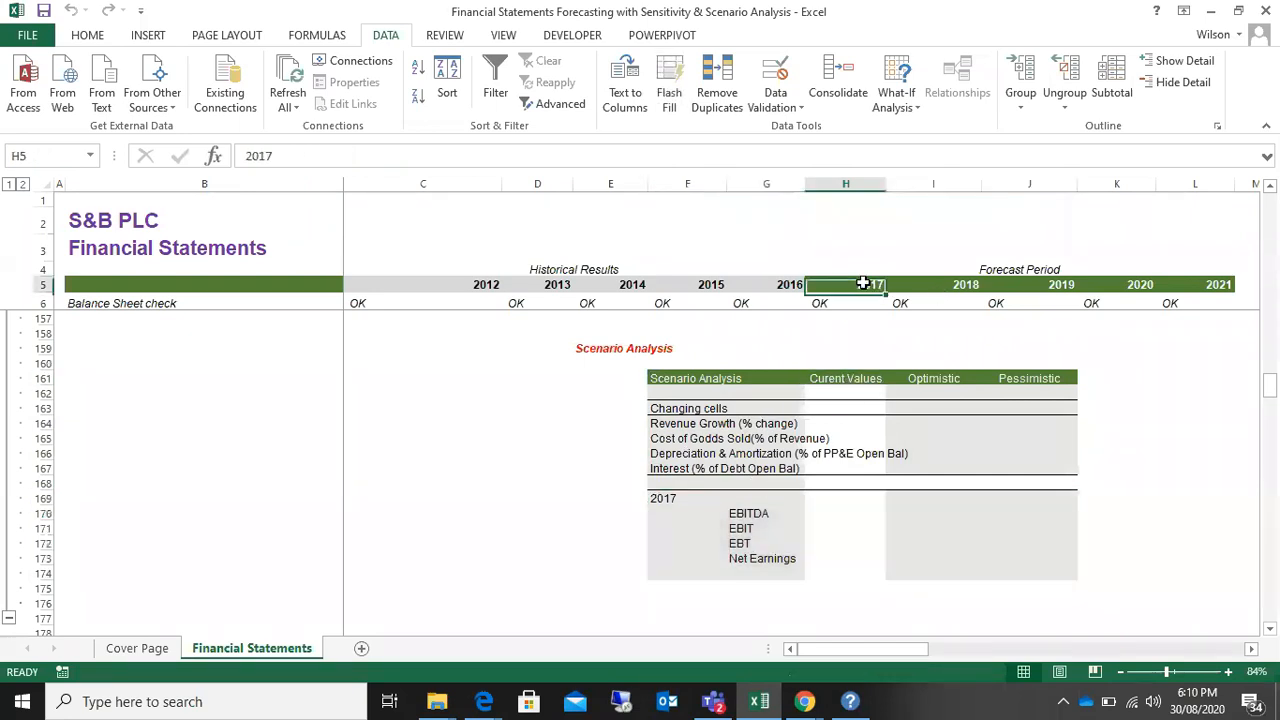
pyautogui.click(838, 514)
pyautogui.click(841, 529)
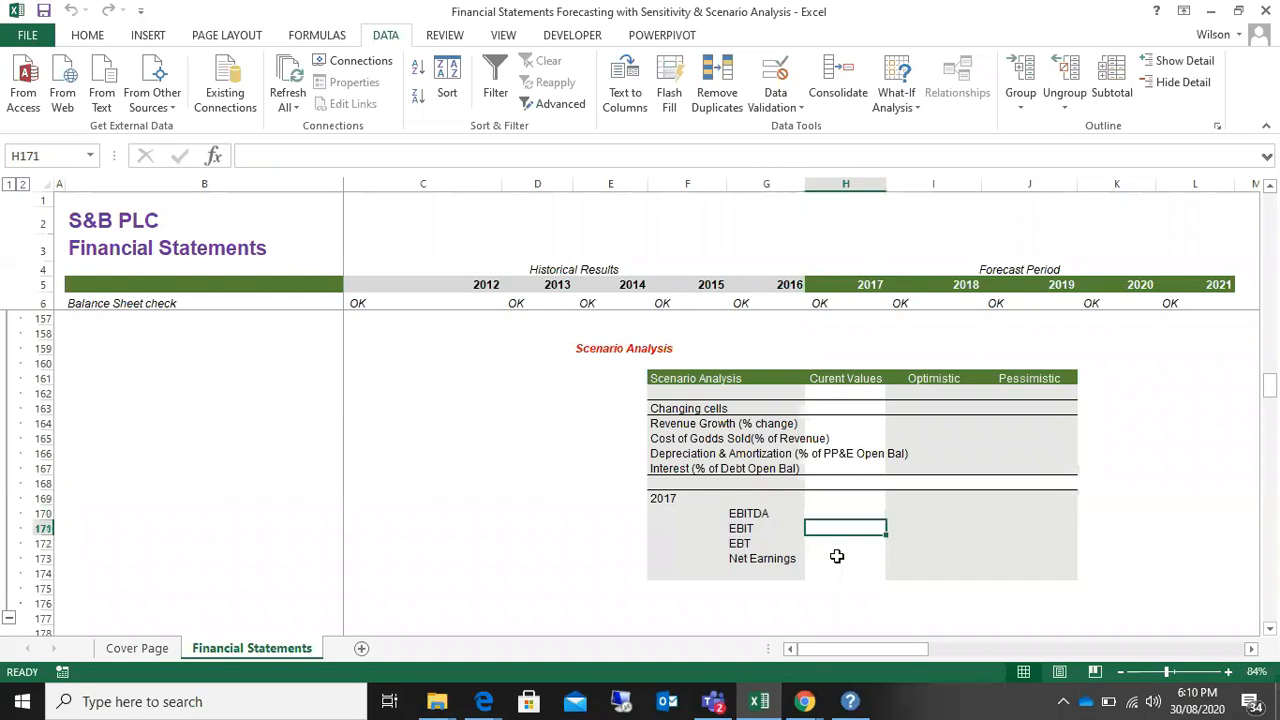
pyautogui.click(828, 557)
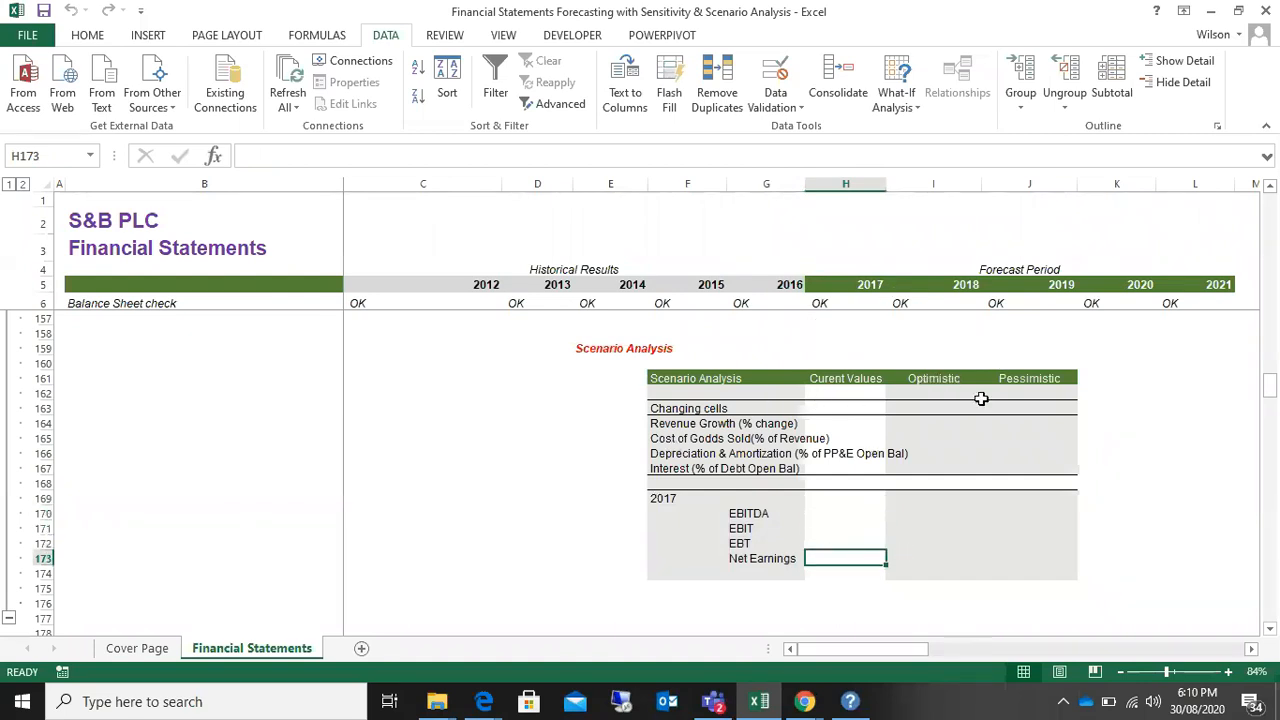
# Step: Examine the changing-cell ranges for the Optimistic case in I164:I167 and the Pessimistic case in J164:J167
pyautogui.moveTo(931, 423); pyautogui.dragTo(931, 468)
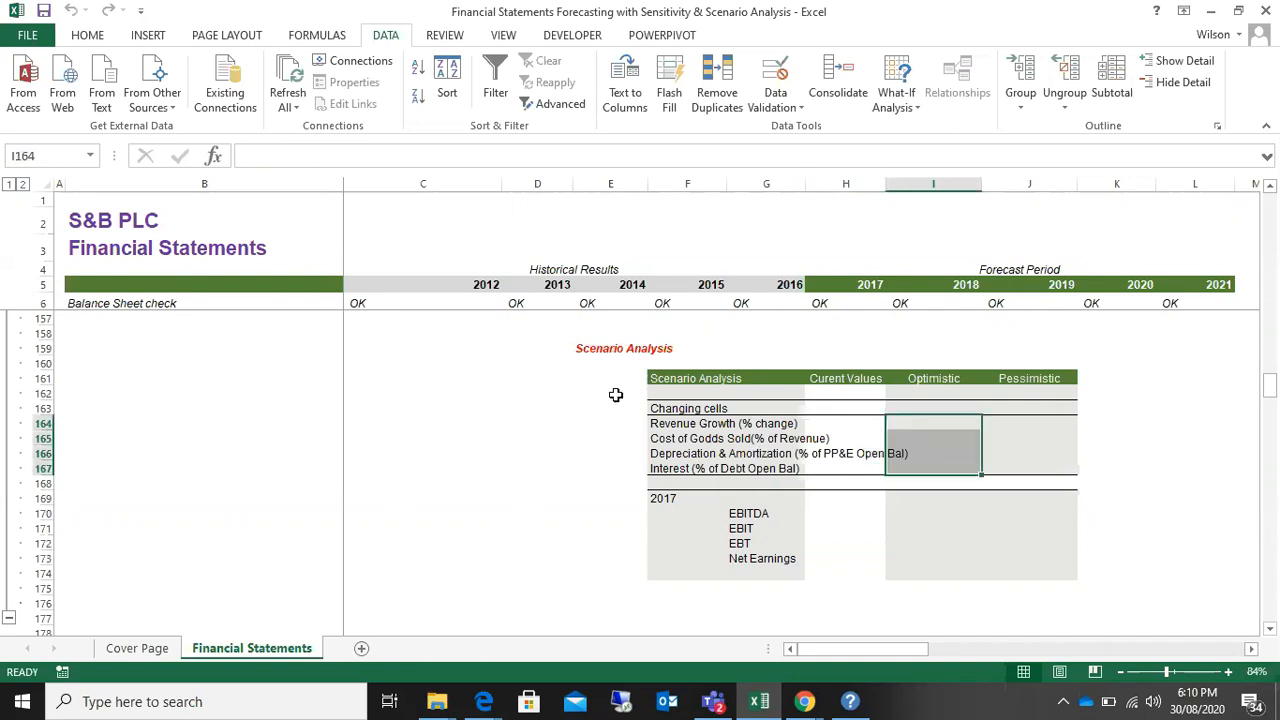
pyautogui.moveTo(1022, 422); pyautogui.dragTo(1029, 469)
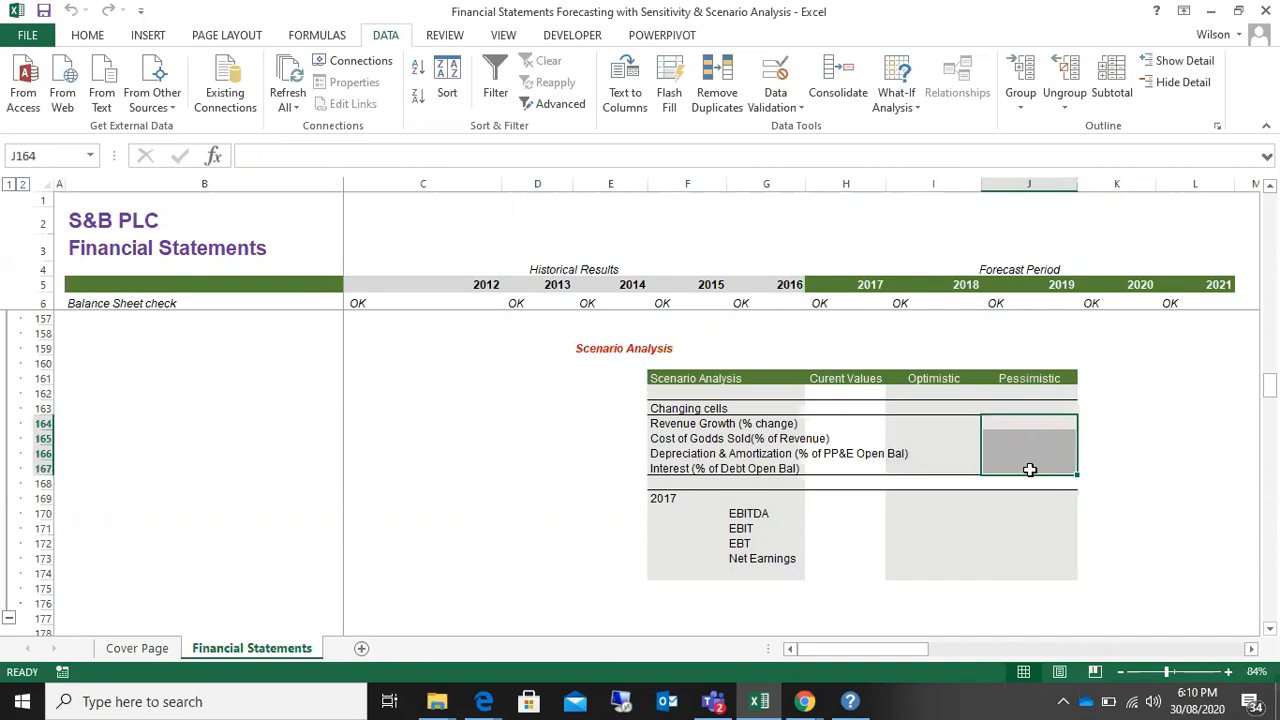
pyautogui.click(780, 346)
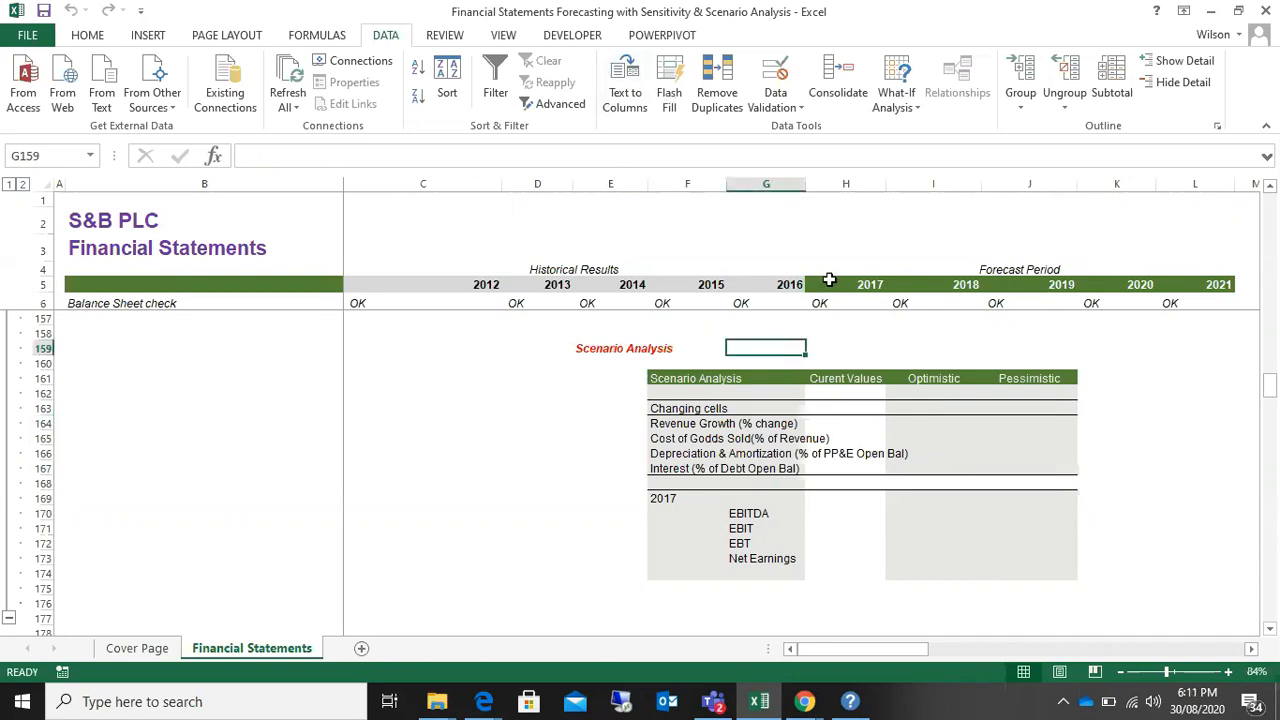
# Step: Switch to the Zoom meeting in Chrome to check on the participants, then return to the Excel workbook
pyautogui.click(88, 37)
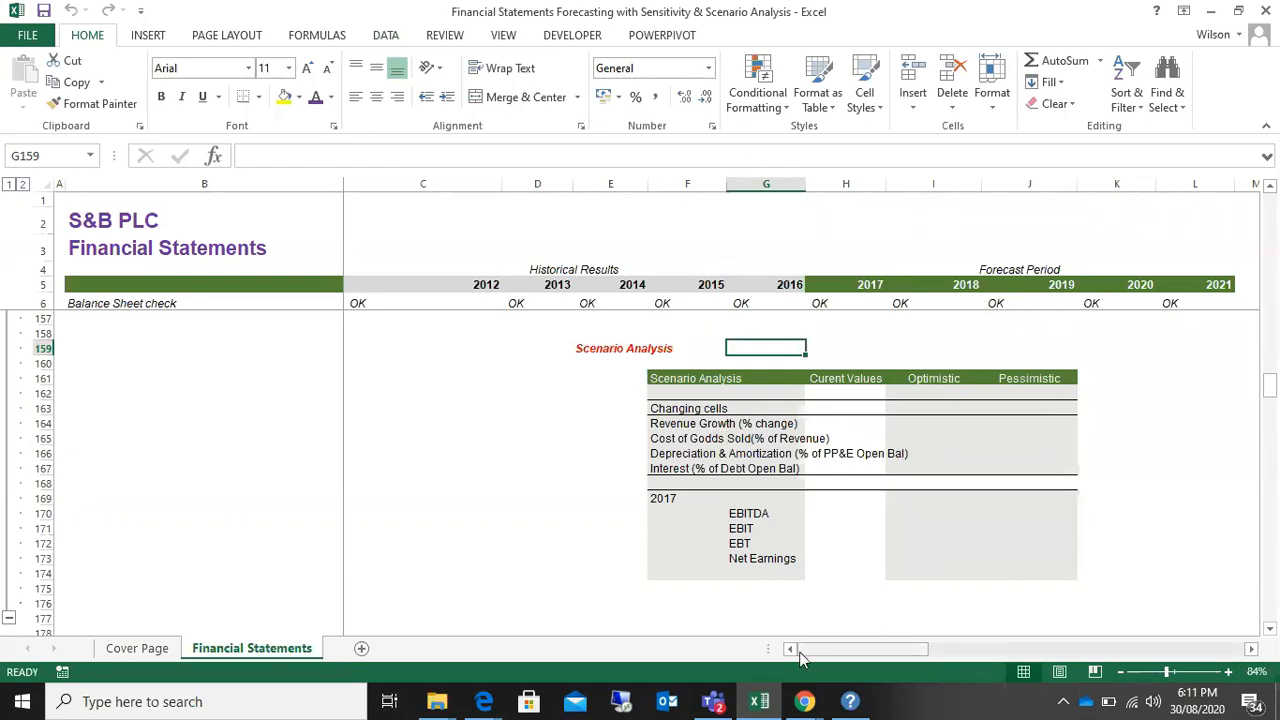
pyautogui.click(805, 704)
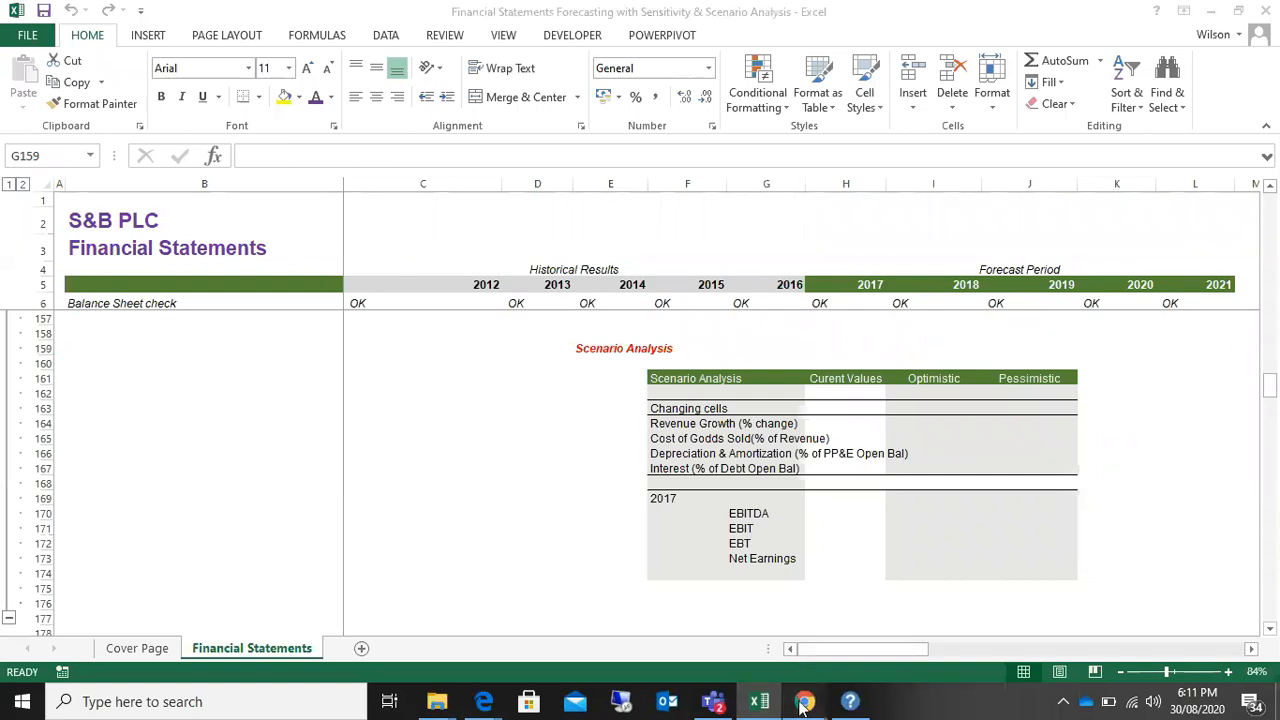
pyautogui.click(688, 649)
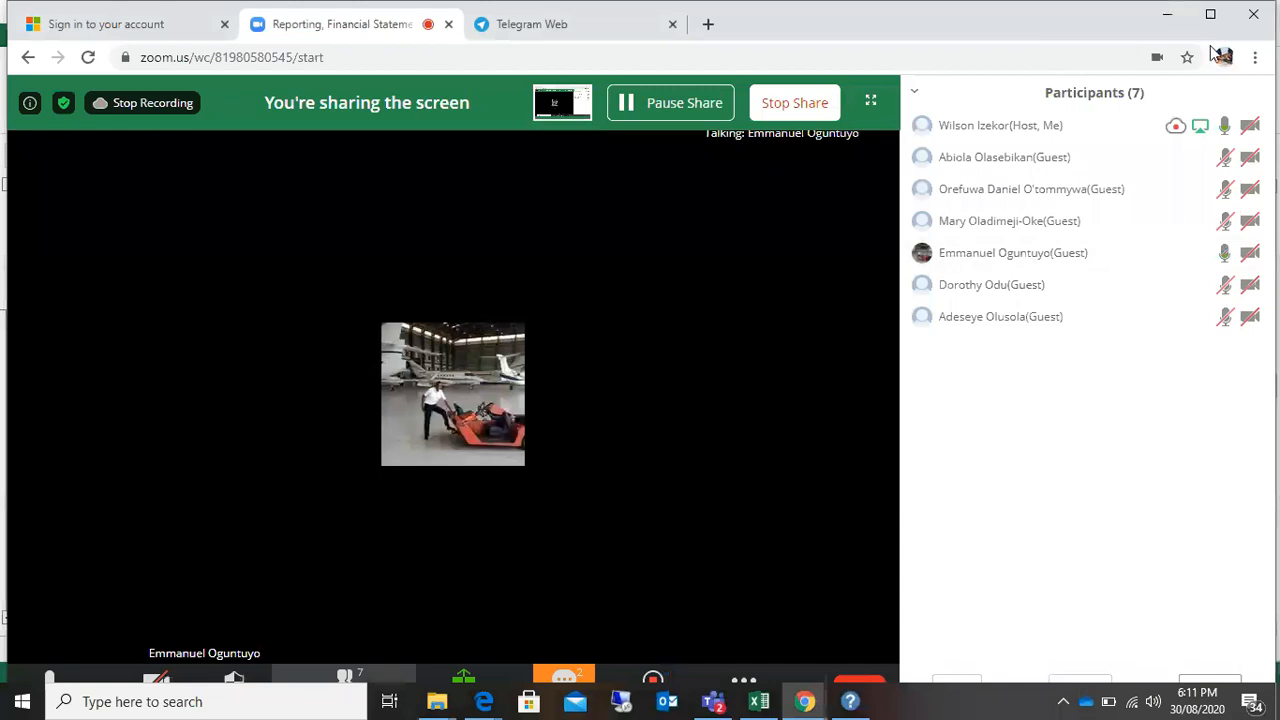
pyautogui.click(1168, 13)
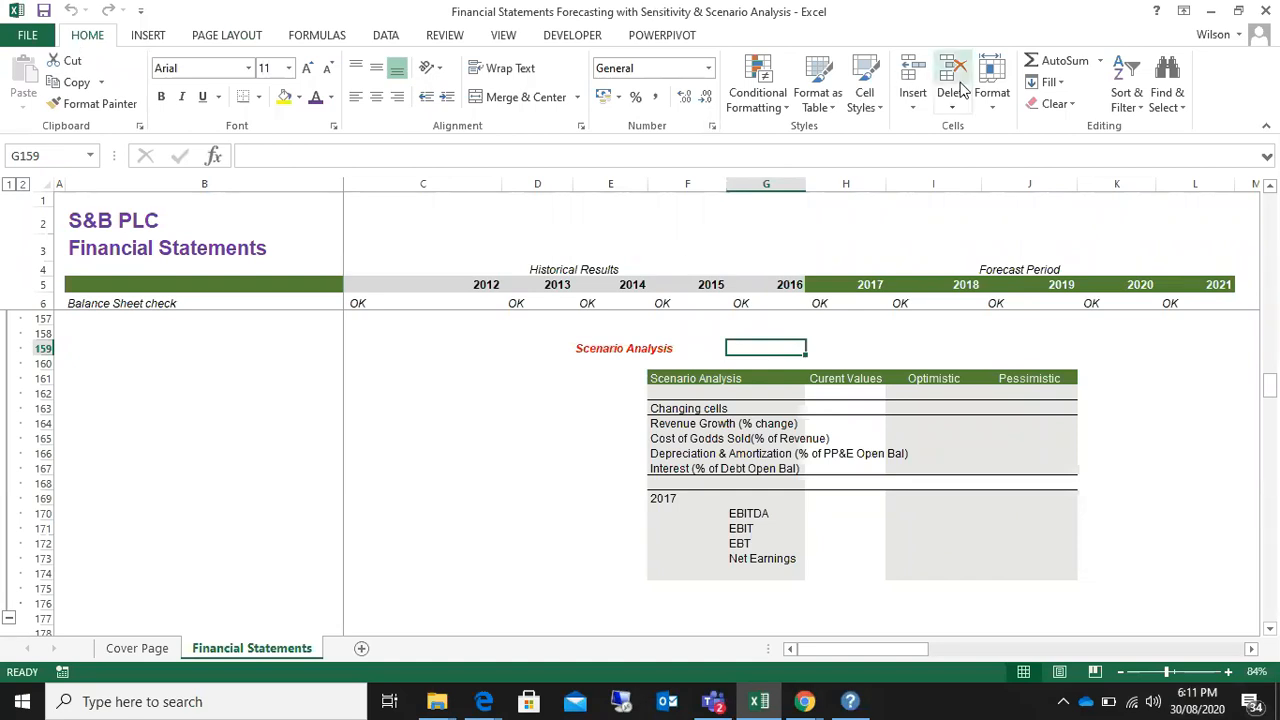
# Step: Open the Scenario Manager and delete the existing Optimisitc and Pesimistic scenarios
pyautogui.click(386, 38)
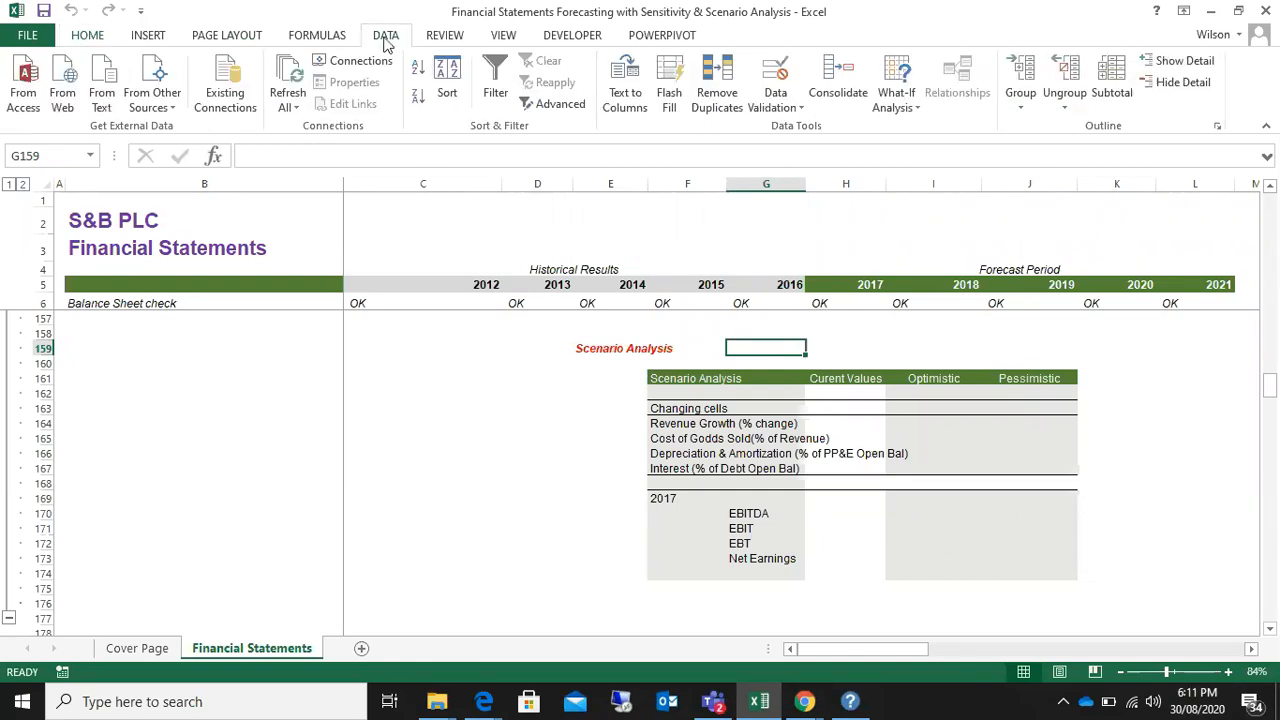
pyautogui.click(896, 100)
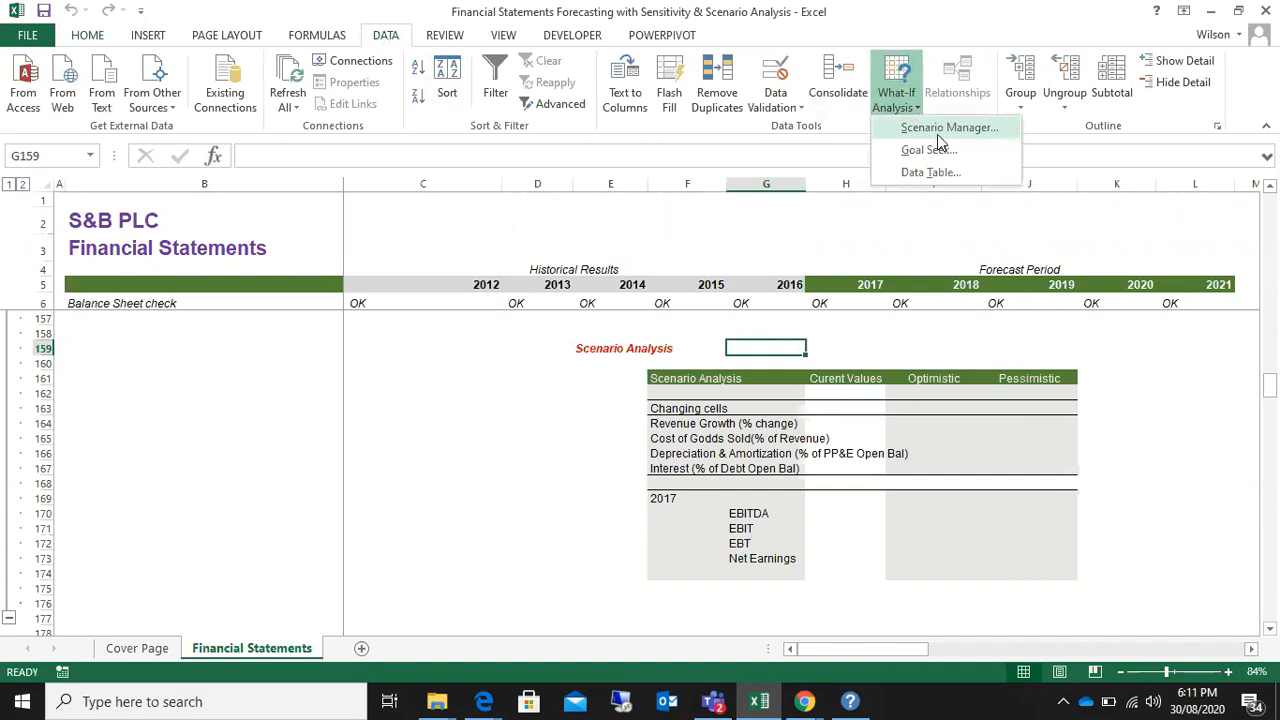
pyautogui.click(940, 128)
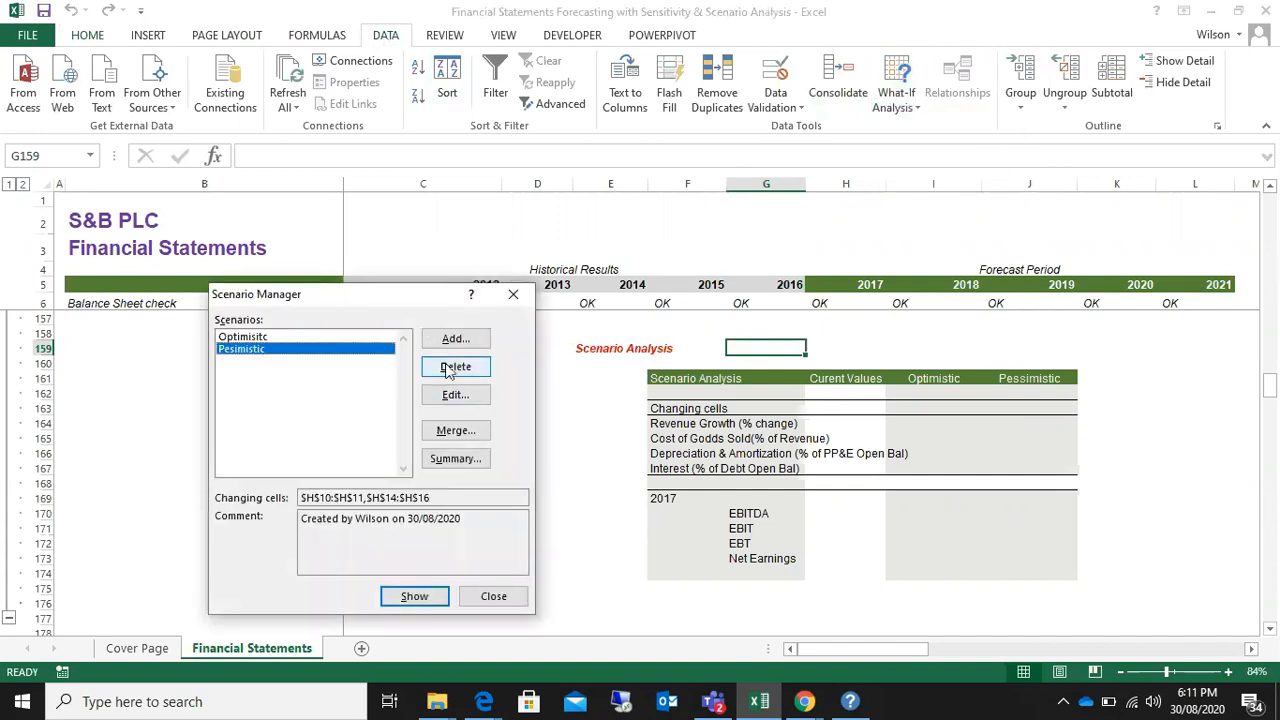
pyautogui.click(455, 366)
pyautogui.click(455, 366)
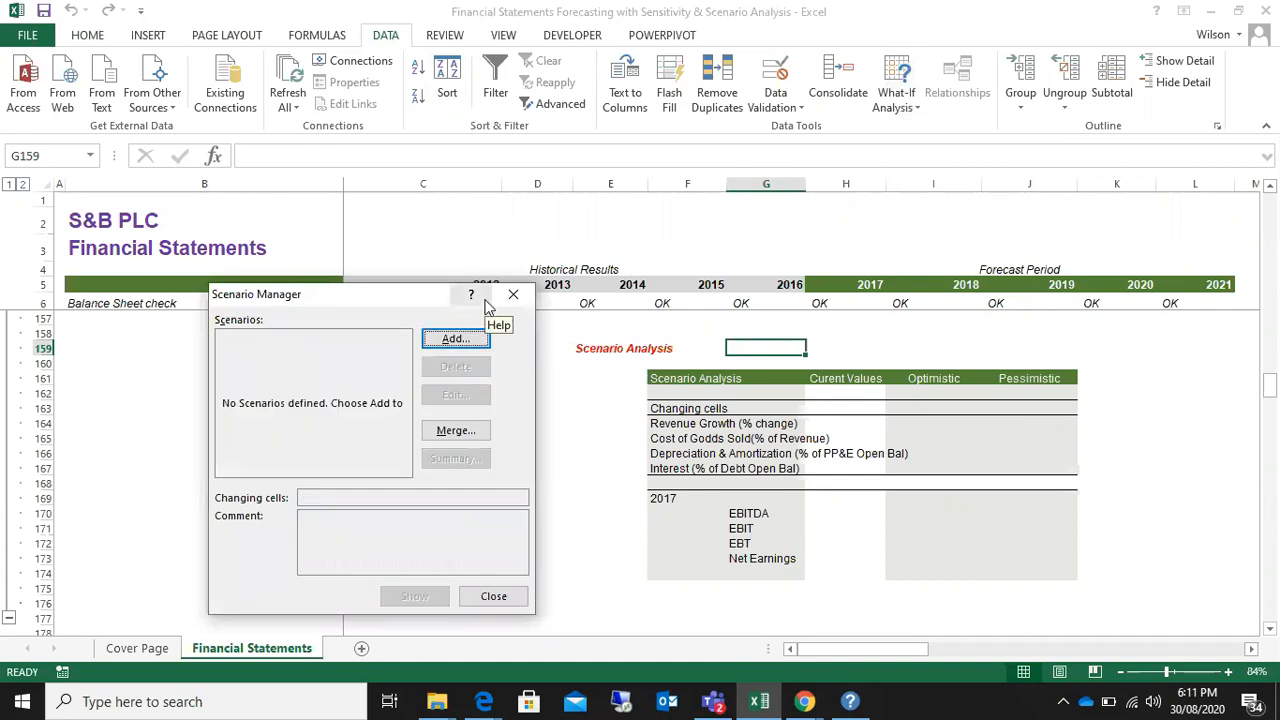
# Step: Move the Scenario Manager dialog higher over the sheet and start adding a new scenario
pyautogui.moveTo(376, 294); pyautogui.dragTo(369, 264)
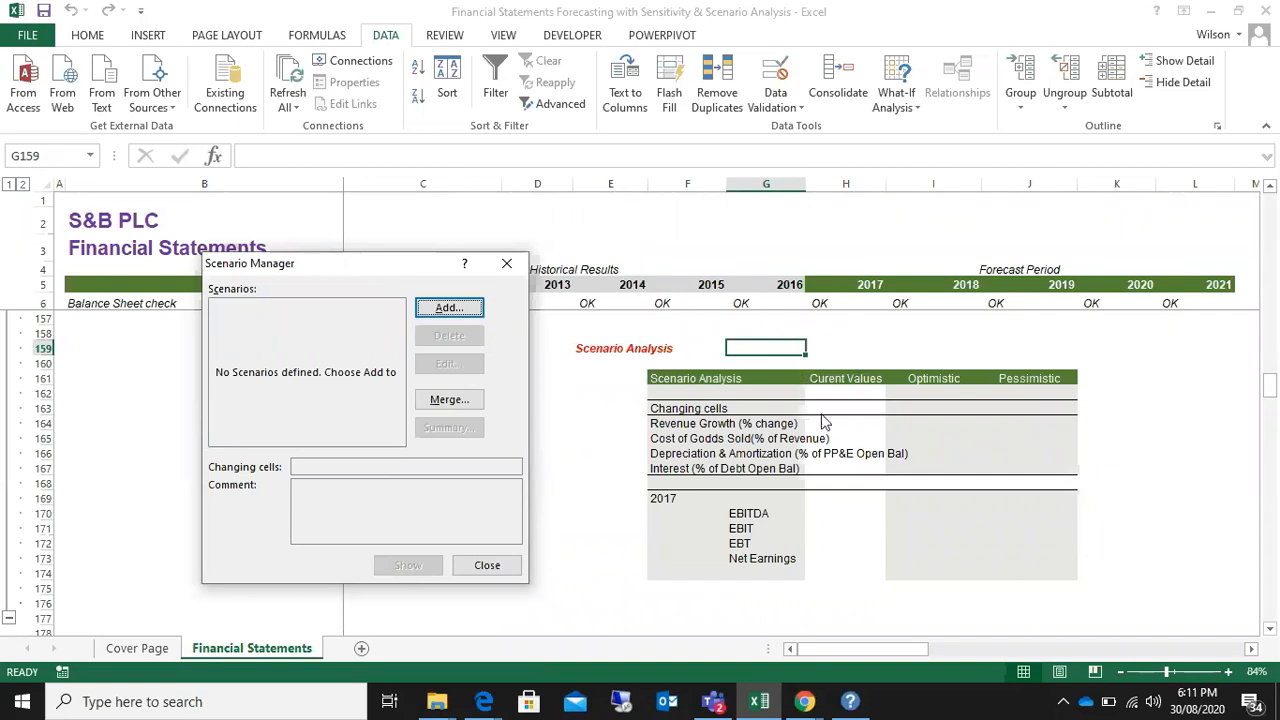
pyautogui.click(448, 310)
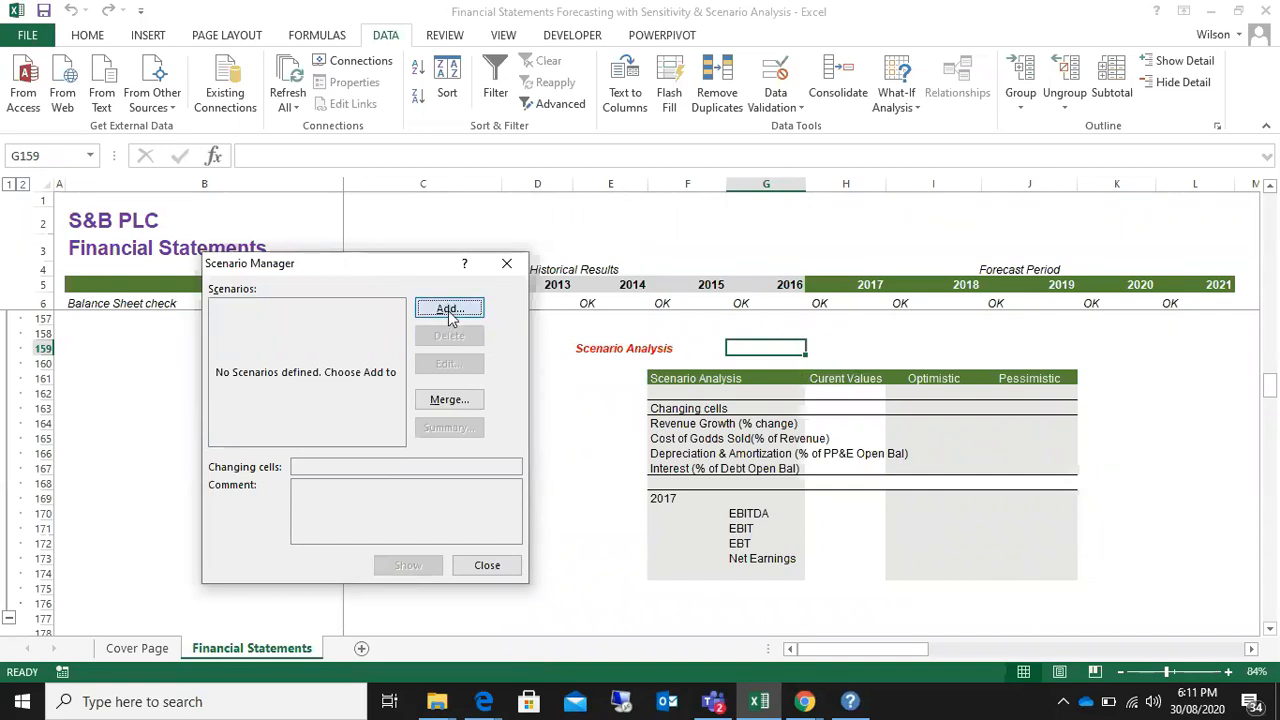
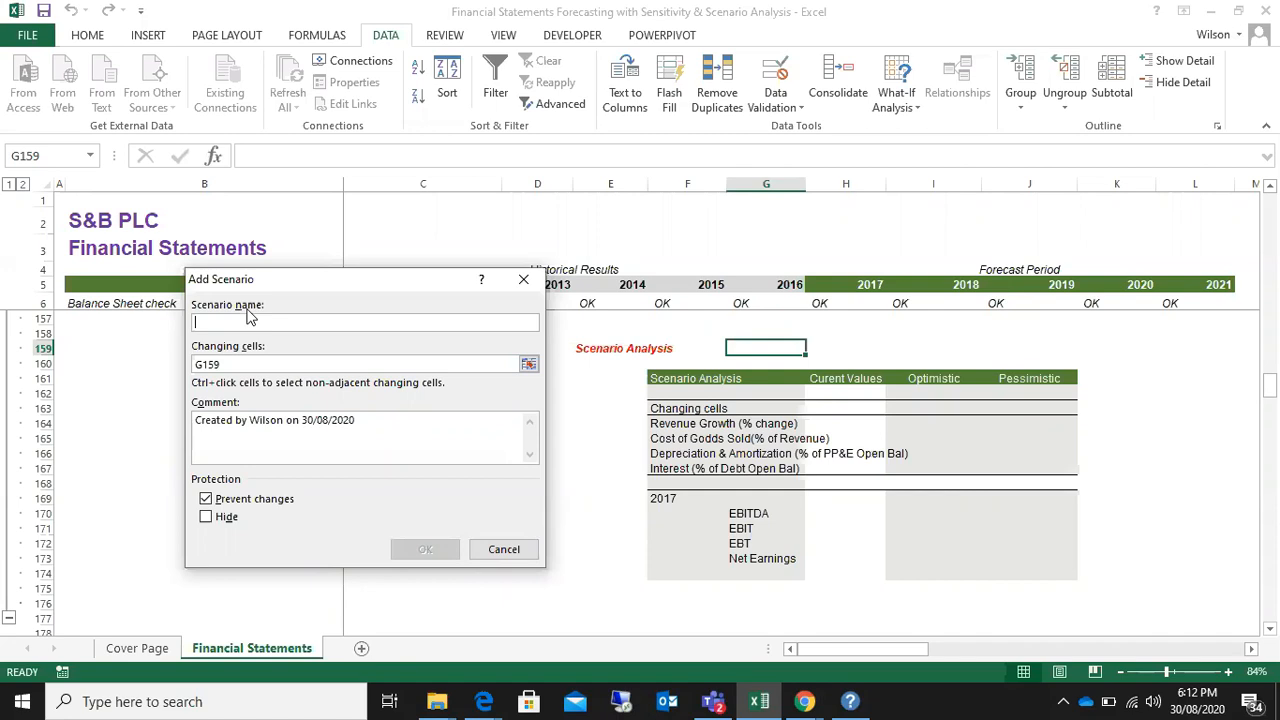
# Step: Name the new scenario Optimistic and pick the 2017 revenue growth cell H10 as its first changing cell
pyautogui.write('Optimistic')
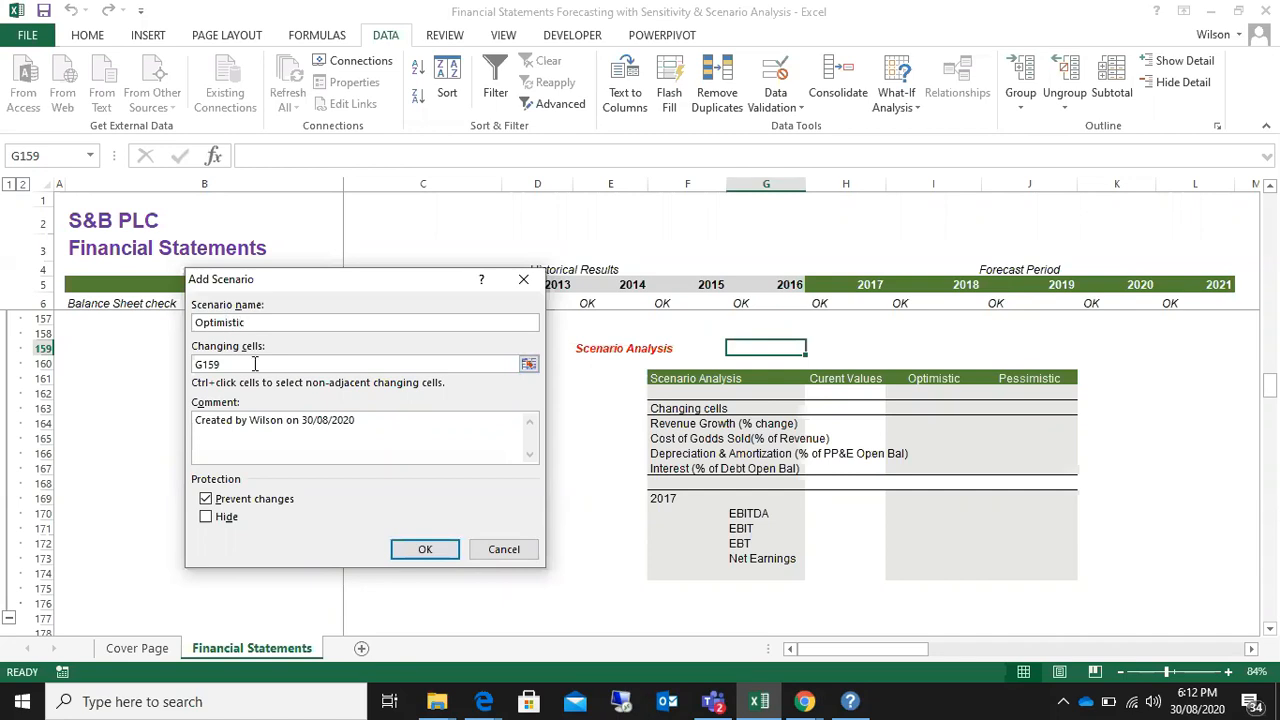
pyautogui.press('Tab')
pyautogui.write('G1')
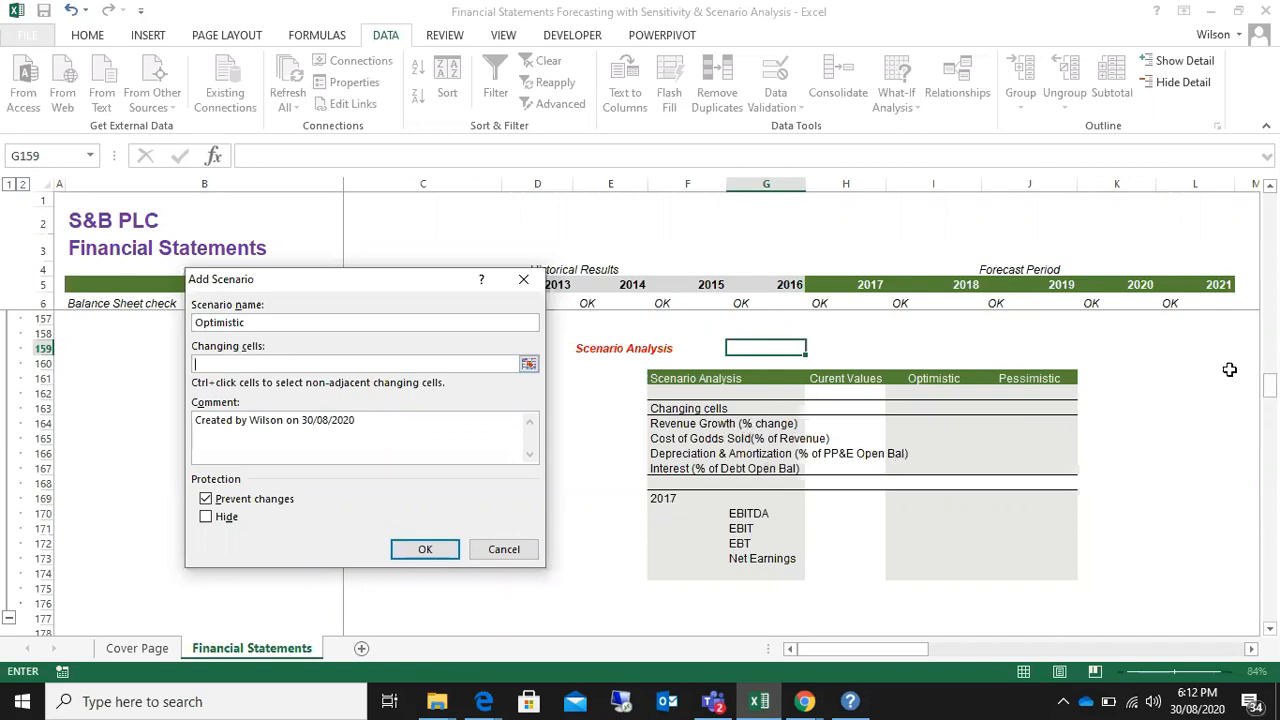
pyautogui.moveTo(1274, 393)
pyautogui.mouseDown()
pyautogui.moveTo(1275, 250)
pyautogui.moveTo(1272, 396)
pyautogui.mouseUp()
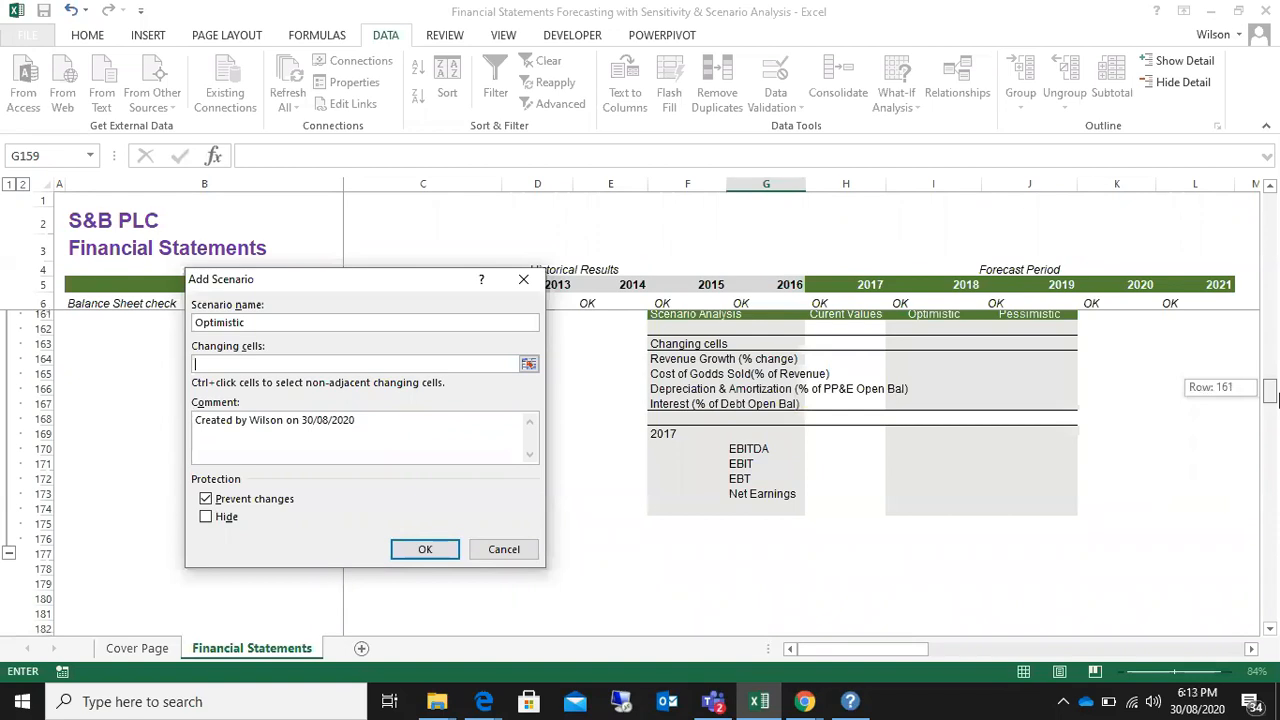
pyautogui.moveTo(1272, 396); pyautogui.dragTo(1272, 205)
pyautogui.click(855, 367)
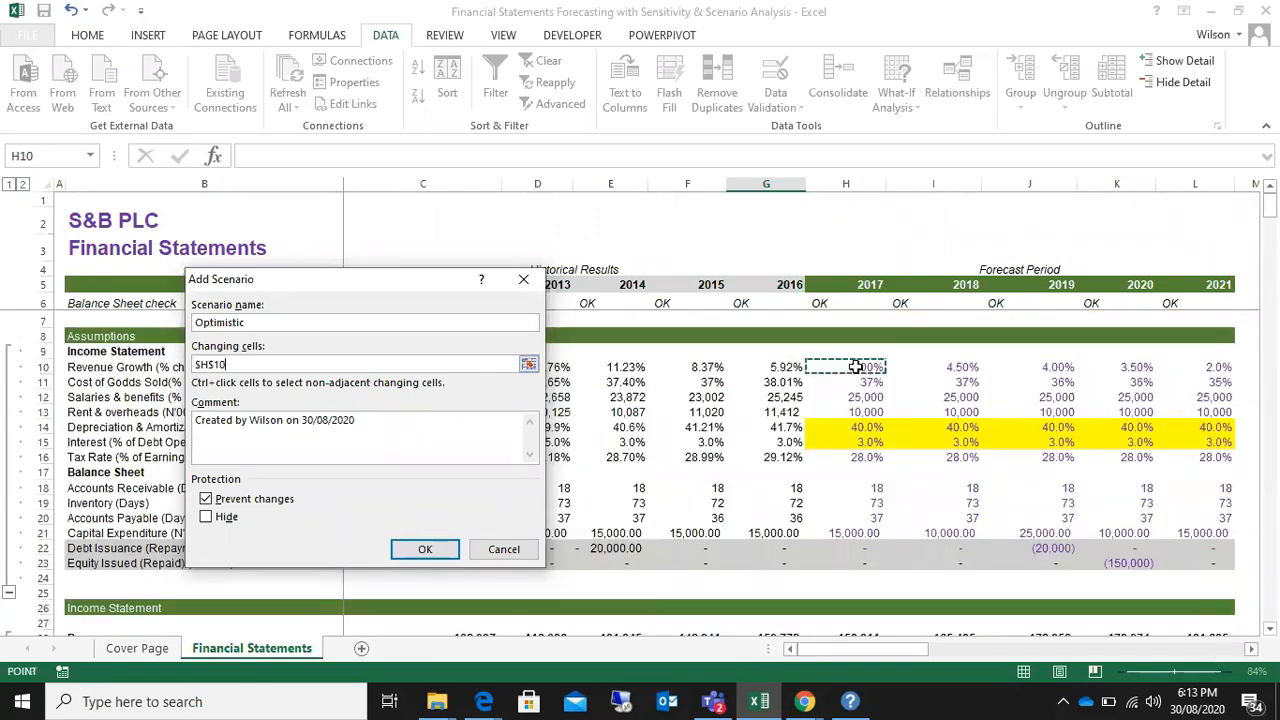
pyautogui.write(',')
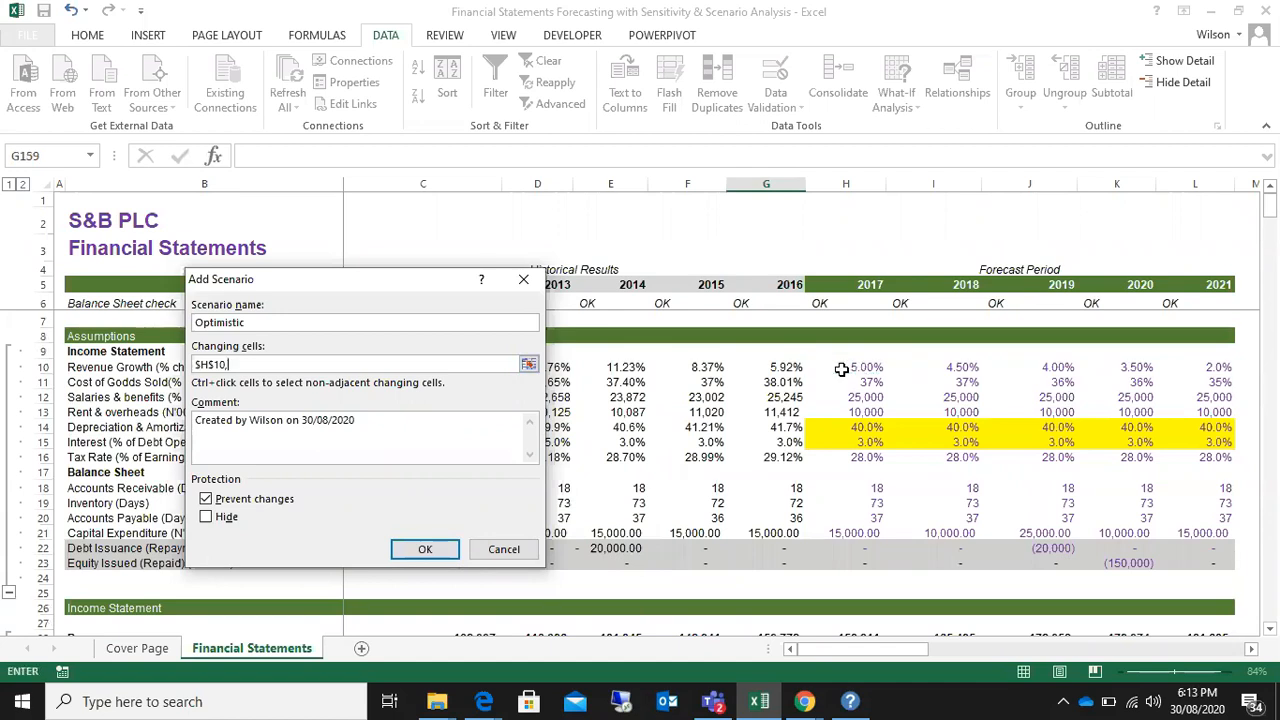
# Step: Add the 2017 cost of goods sold cell H11 and depreciation and amortization cell H14 to the changing cells
pyautogui.moveTo(1271, 204)
pyautogui.mouseDown()
pyautogui.moveTo(1271, 383)
pyautogui.moveTo(1271, 204)
pyautogui.mouseUp()
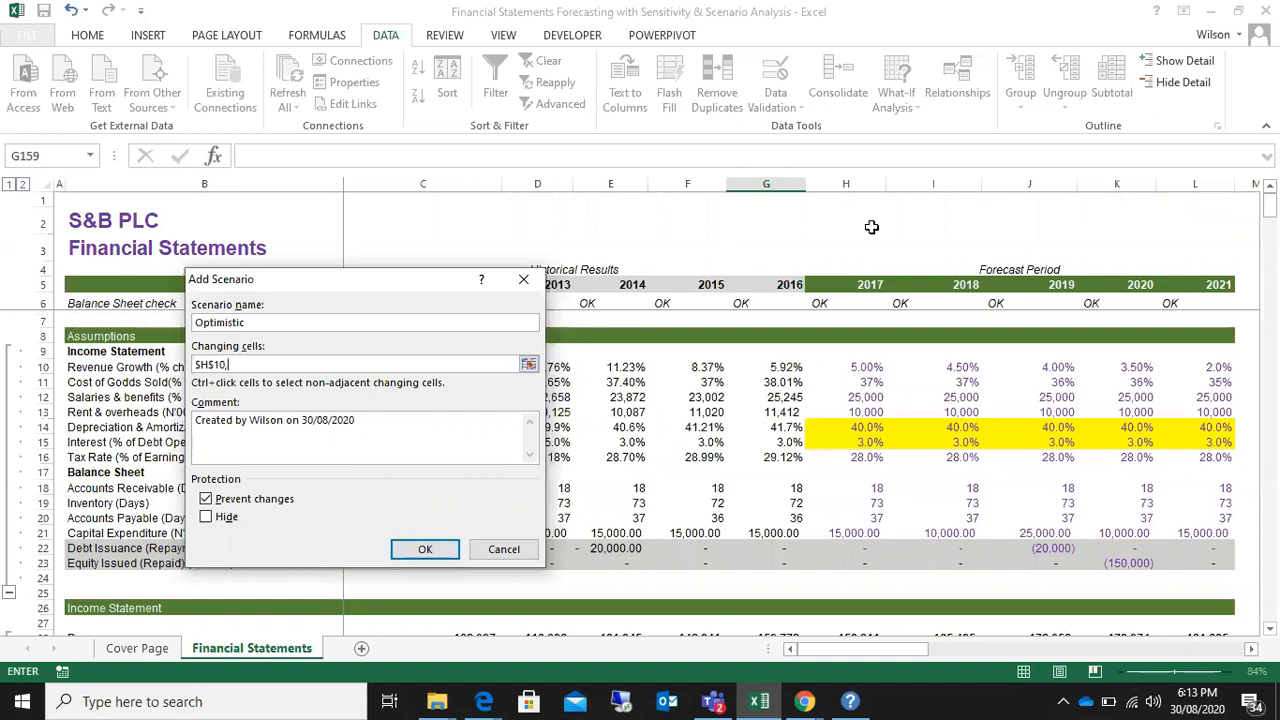
pyautogui.click(858, 382)
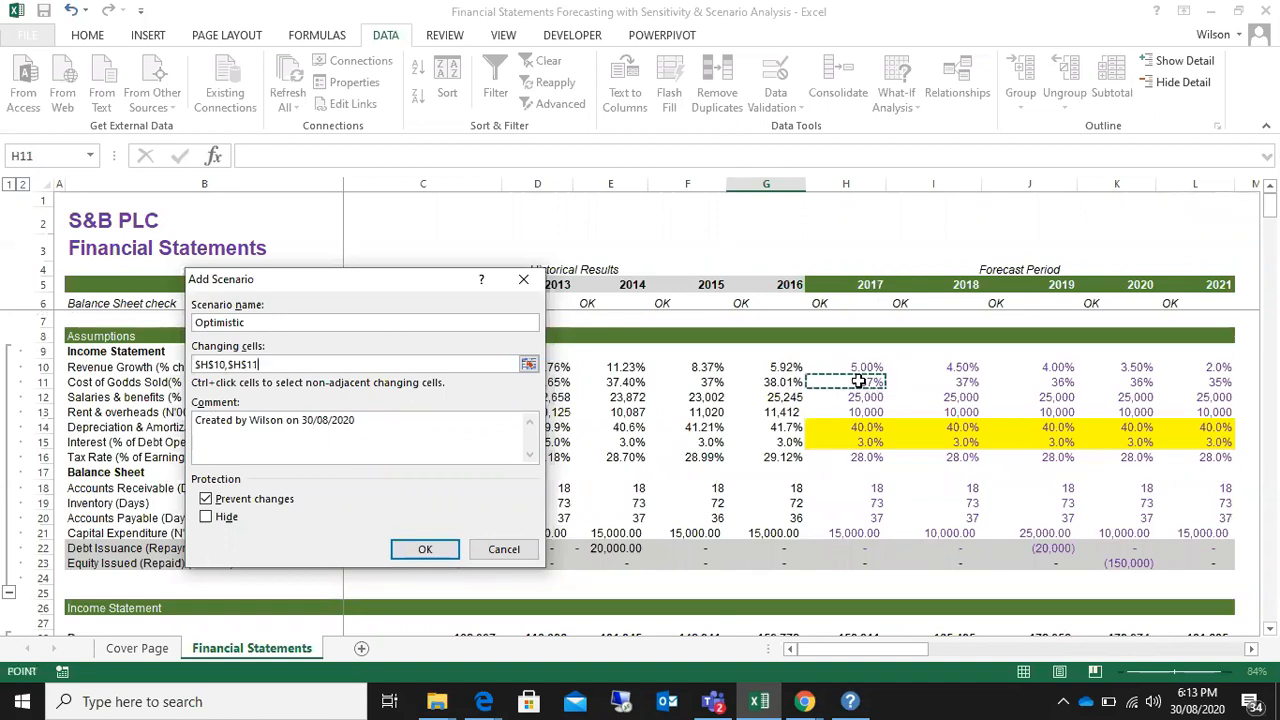
pyautogui.write(',')
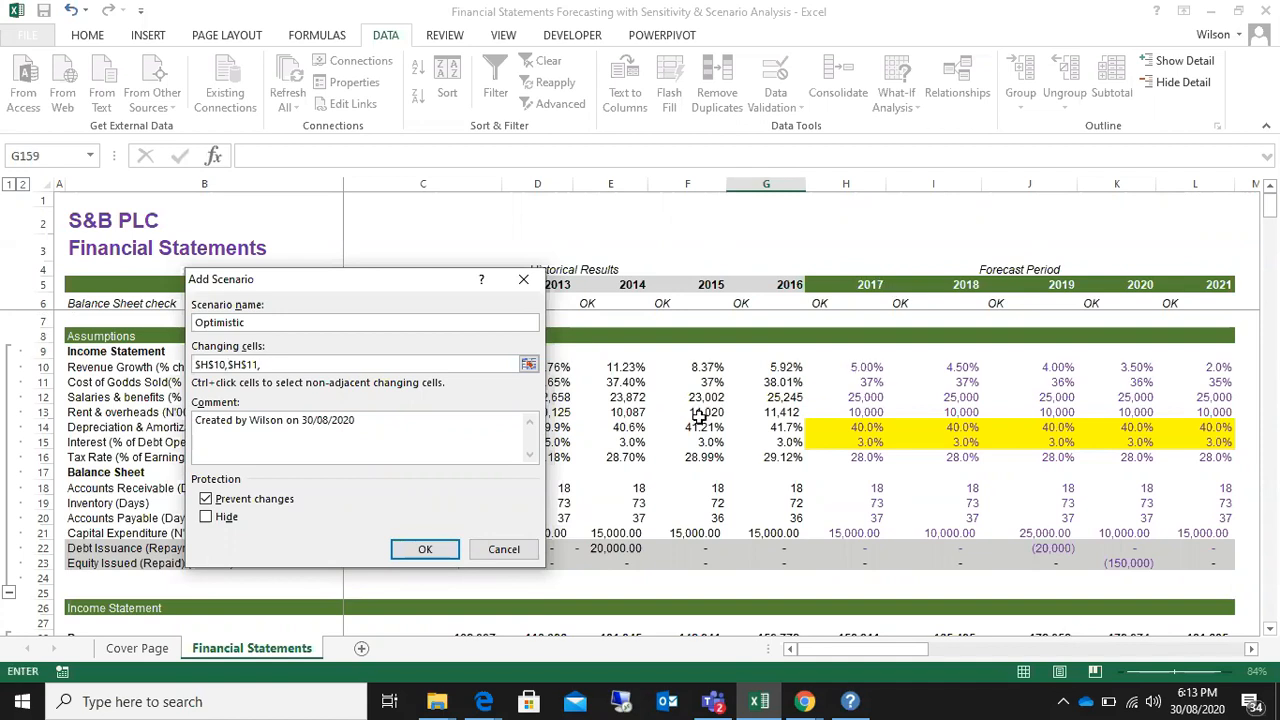
pyautogui.moveTo(1270, 212); pyautogui.dragTo(1276, 165)
pyautogui.click(45, 427)
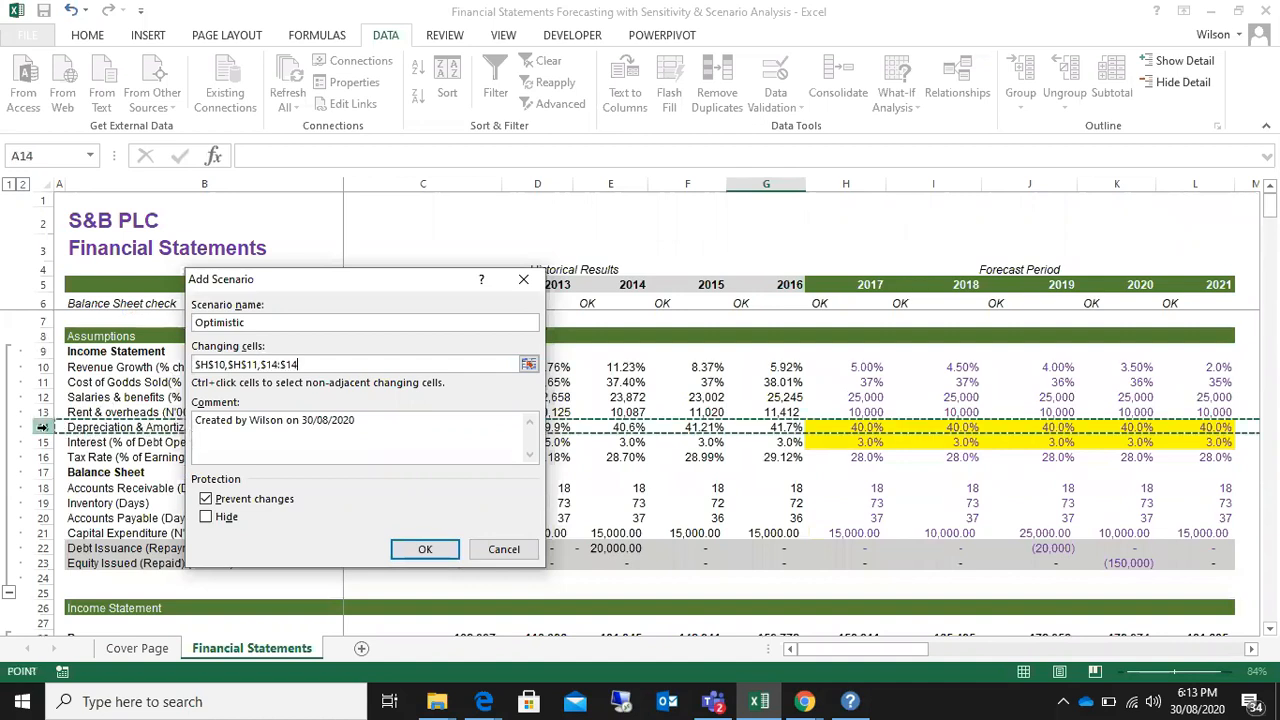
pyautogui.click(860, 427)
pyautogui.write(',')
# Step: Add the 2017 interest cell H15 as the last changing cell and accept the Optimistic scenario definition
pyautogui.scroll(-9, 860, 420)
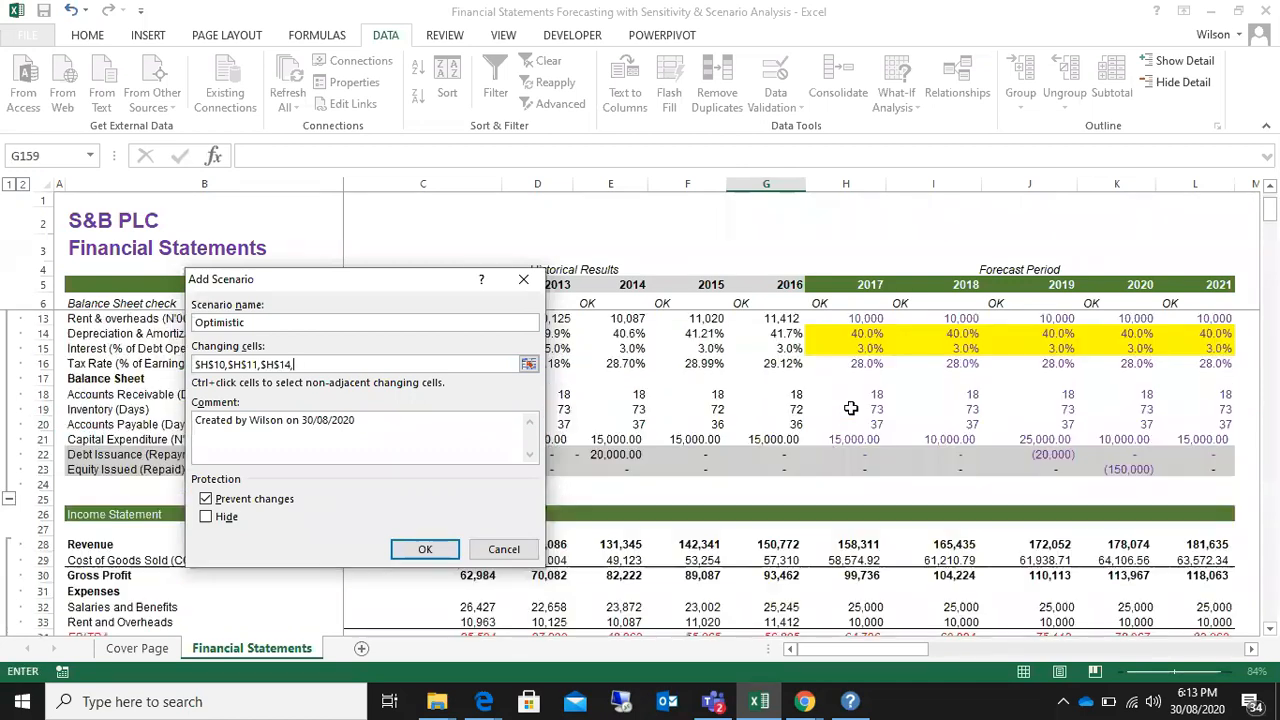
pyautogui.scroll(-20, 851, 408)
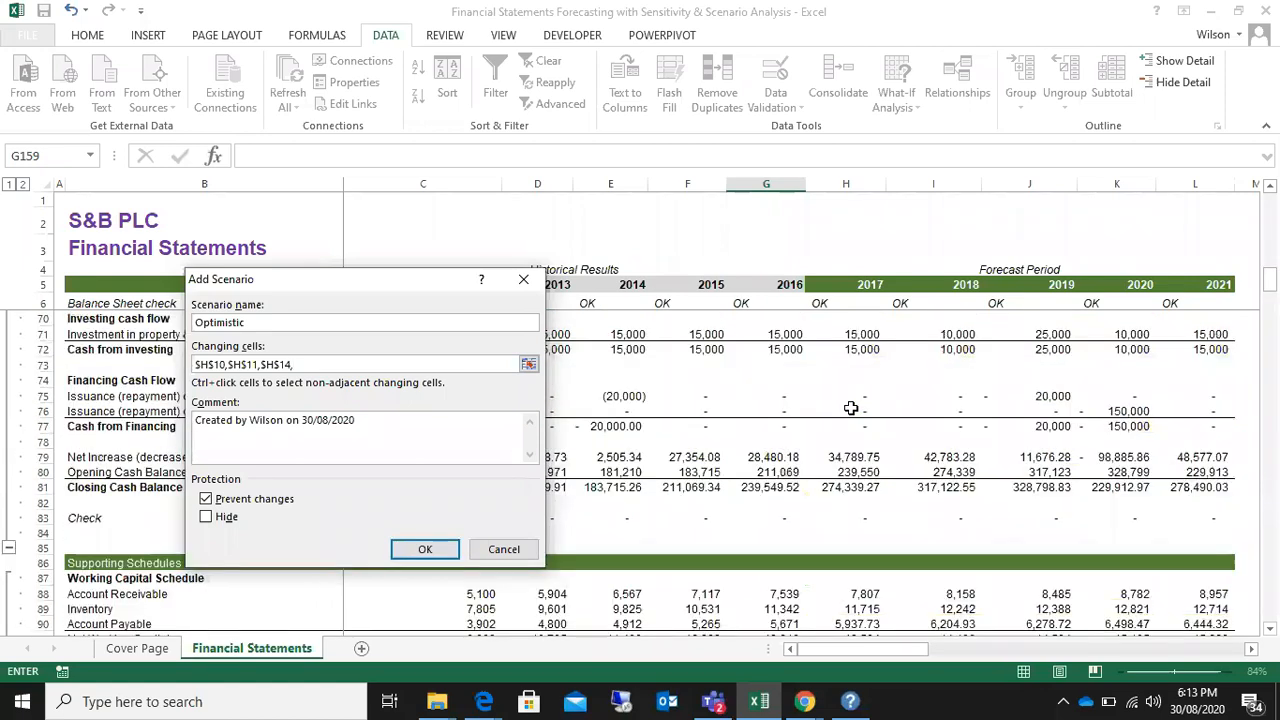
pyautogui.scroll(-9, 851, 408)
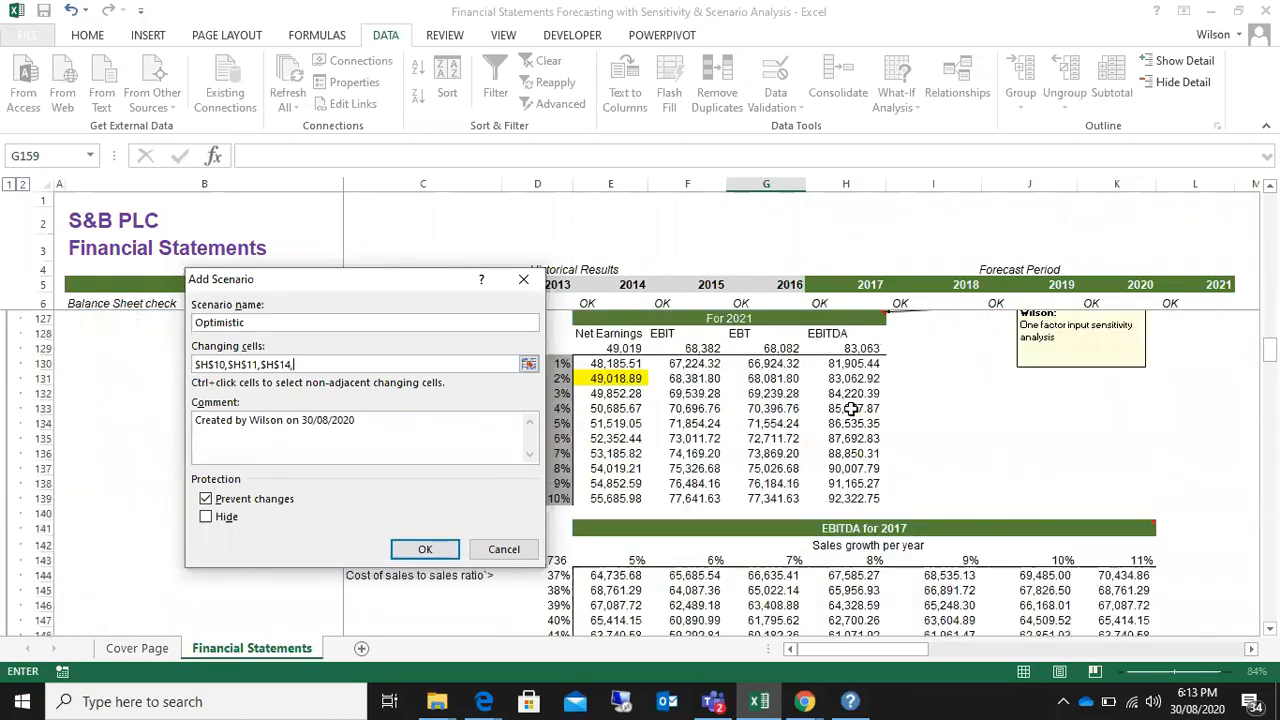
pyautogui.scroll(-9, 851, 408)
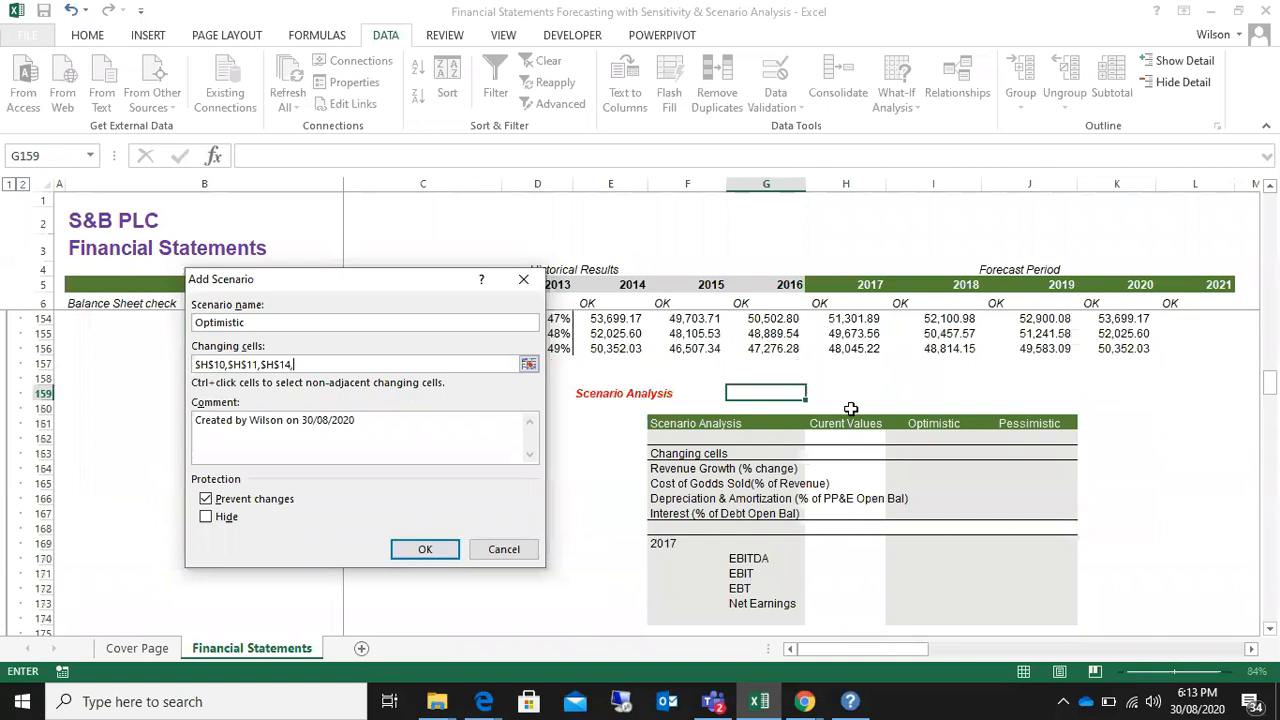
pyautogui.scroll(20, 851, 408)
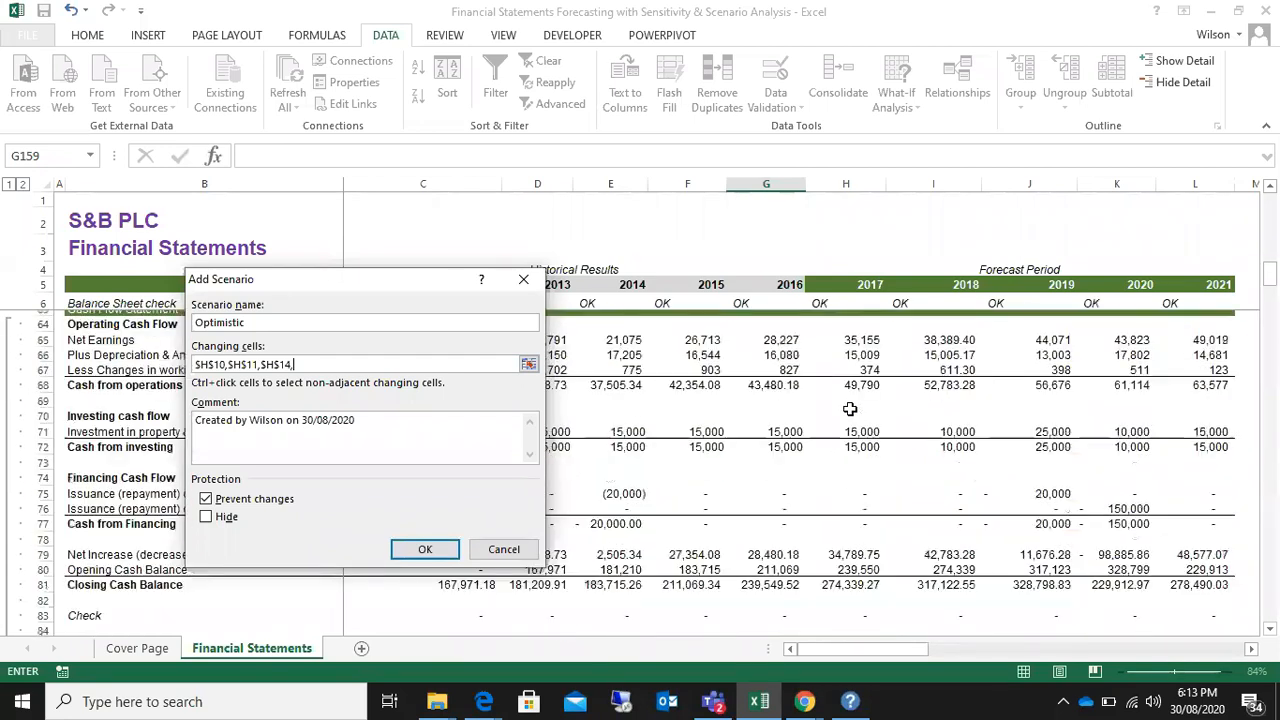
pyautogui.scroll(9, 849, 408)
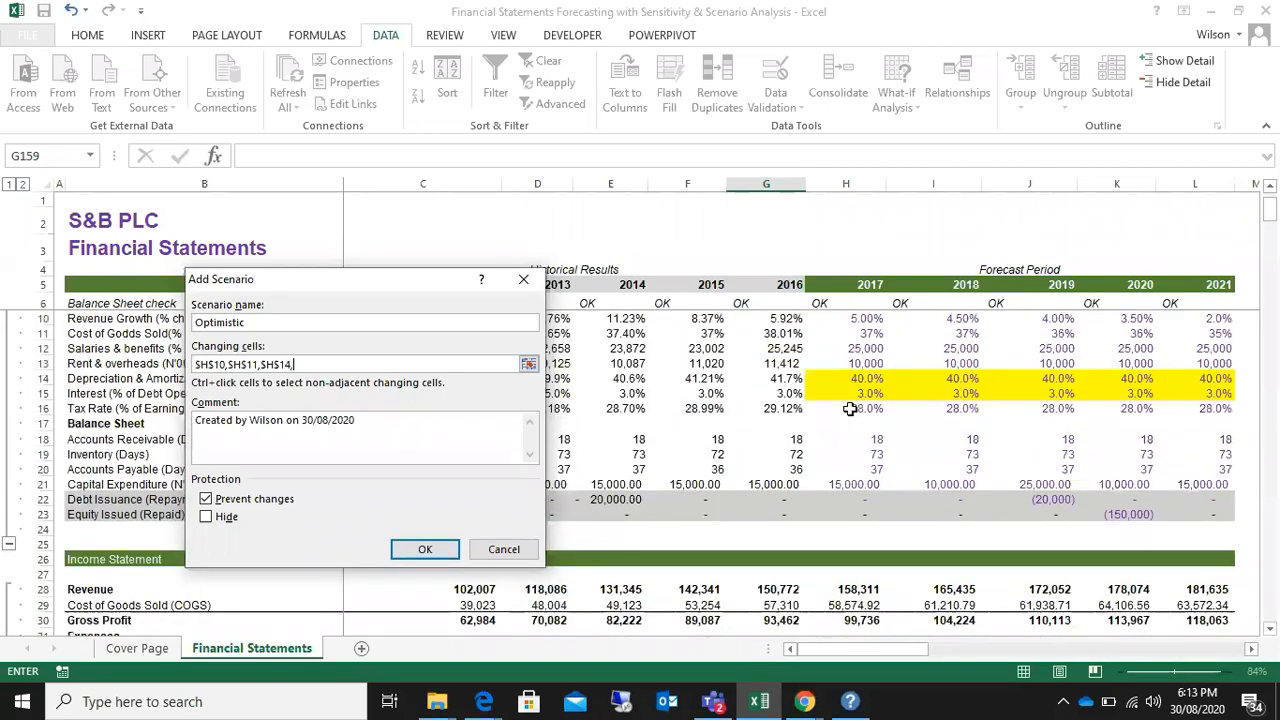
pyautogui.scroll(1, 849, 408)
pyautogui.click(43, 442)
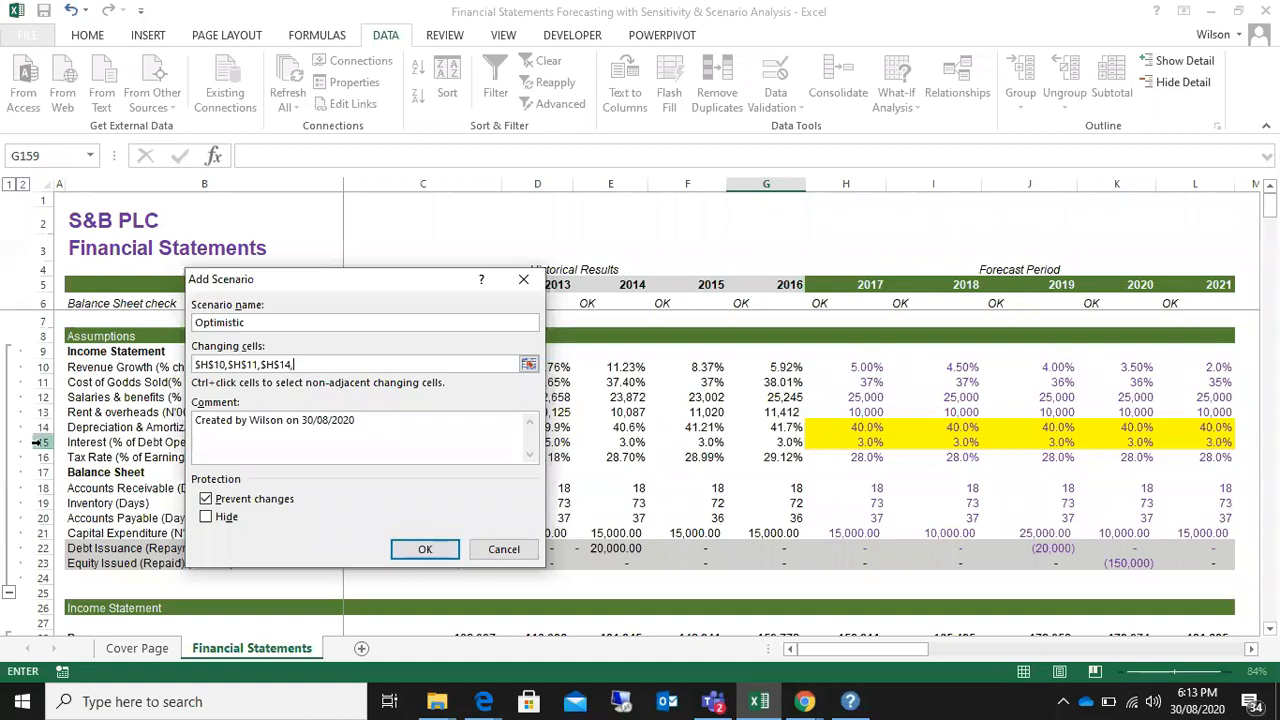
pyautogui.click(866, 442)
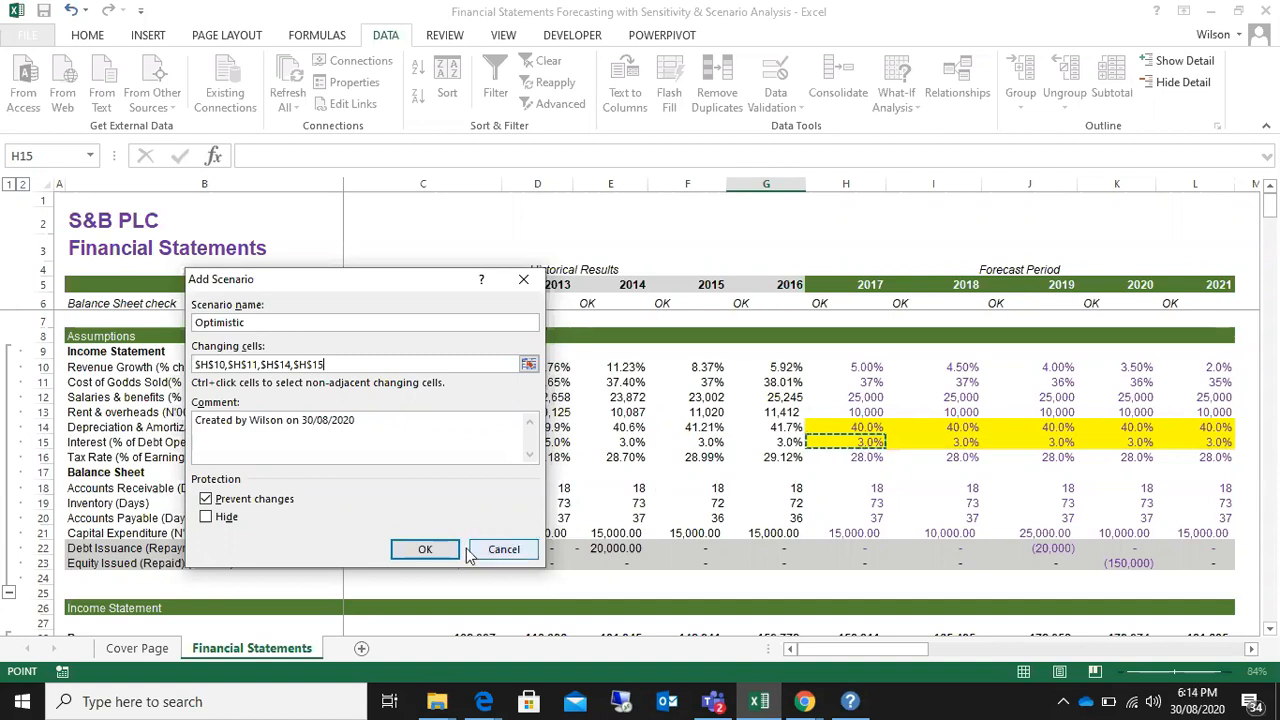
pyautogui.click(425, 549)
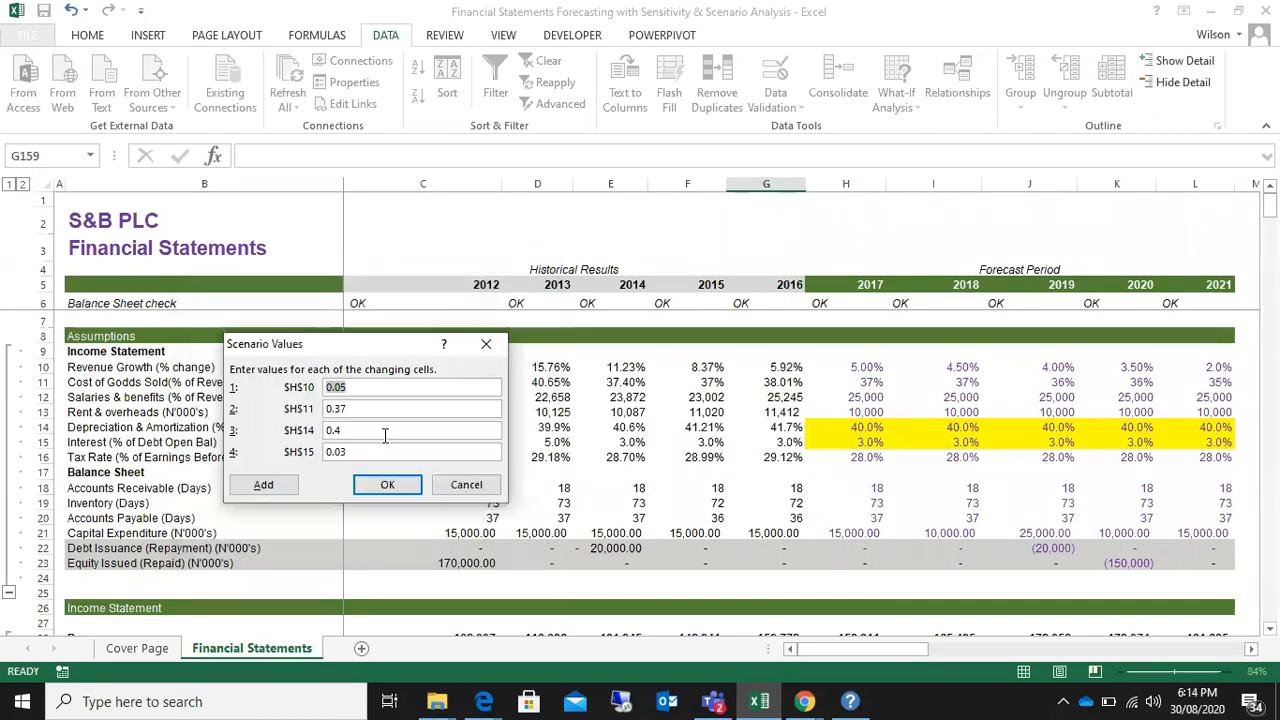
# Step: Move the Scenario Values dialog clear of the row labels and set the Optimistic revenue growth in H10 to 6%
pyautogui.moveTo(355, 352); pyautogui.dragTo(491, 354)
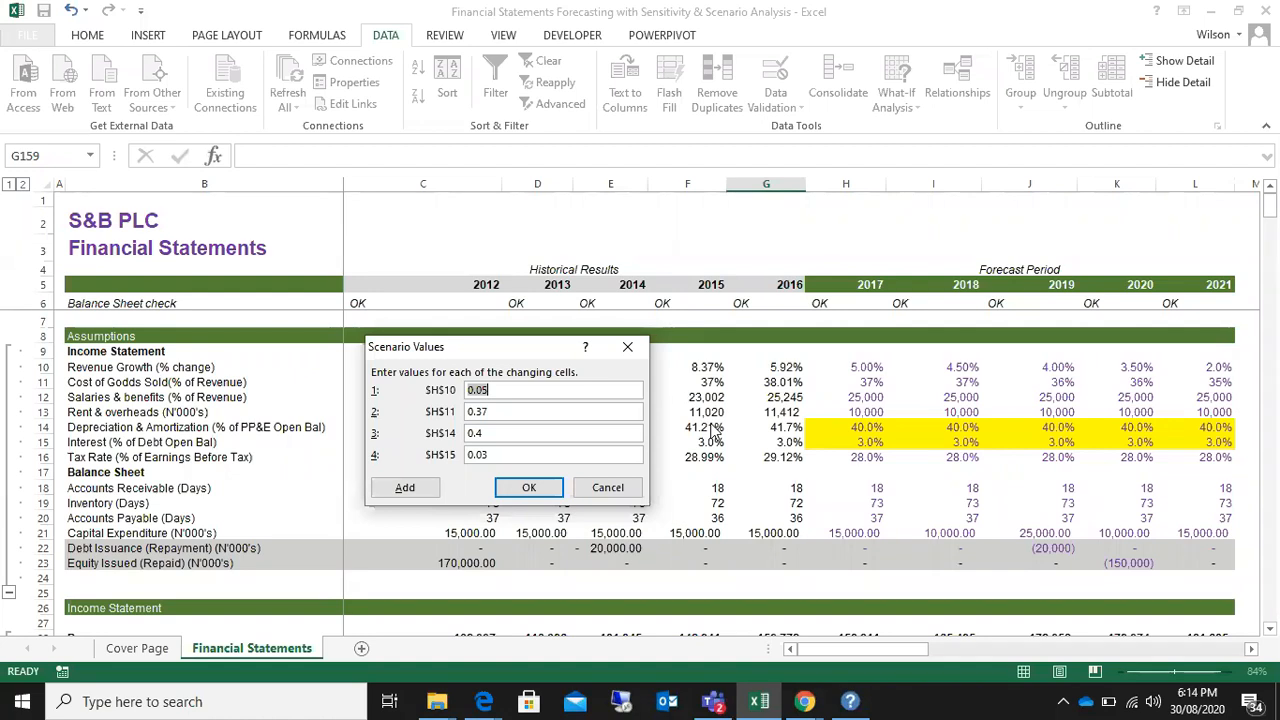
pyautogui.click(530, 389)
pyautogui.press('BackSpace')
pyautogui.press('BackSpace')
pyautogui.press('BackSpace')
pyautogui.press('BackSpace')
pyautogui.write('6%')
# Step: Set the Optimistic cost of goods sold value for H11 to 36%
pyautogui.click(515, 410)
pyautogui.press('BackSpace')
pyautogui.press('BackSpace')
pyautogui.press('BackSpace')
pyautogui.press('BackSpace')
pyautogui.write('36')
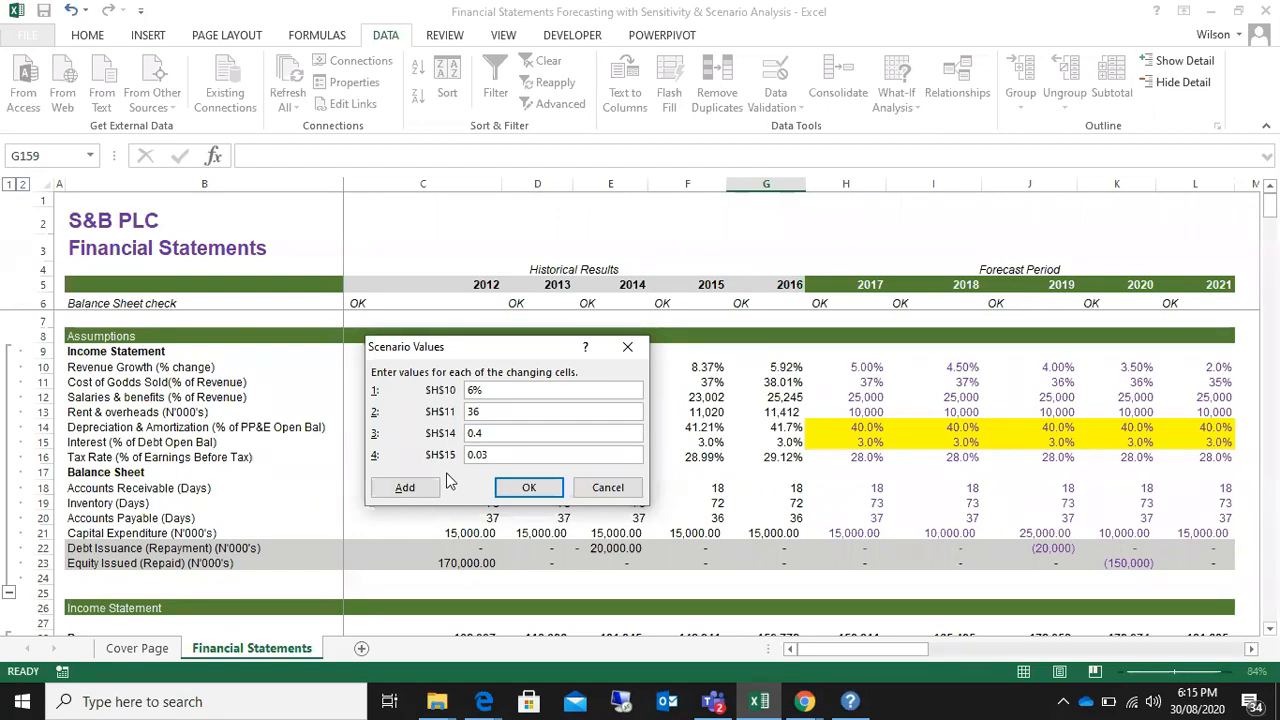
pyautogui.write('%')
# Step: Set the Optimistic depreciation and amortization value for H14 to 30%
pyautogui.click(505, 435)
pyautogui.press('BackSpace')
pyautogui.press('BackSpace')
pyautogui.press('BackSpace')
pyautogui.write('30%')
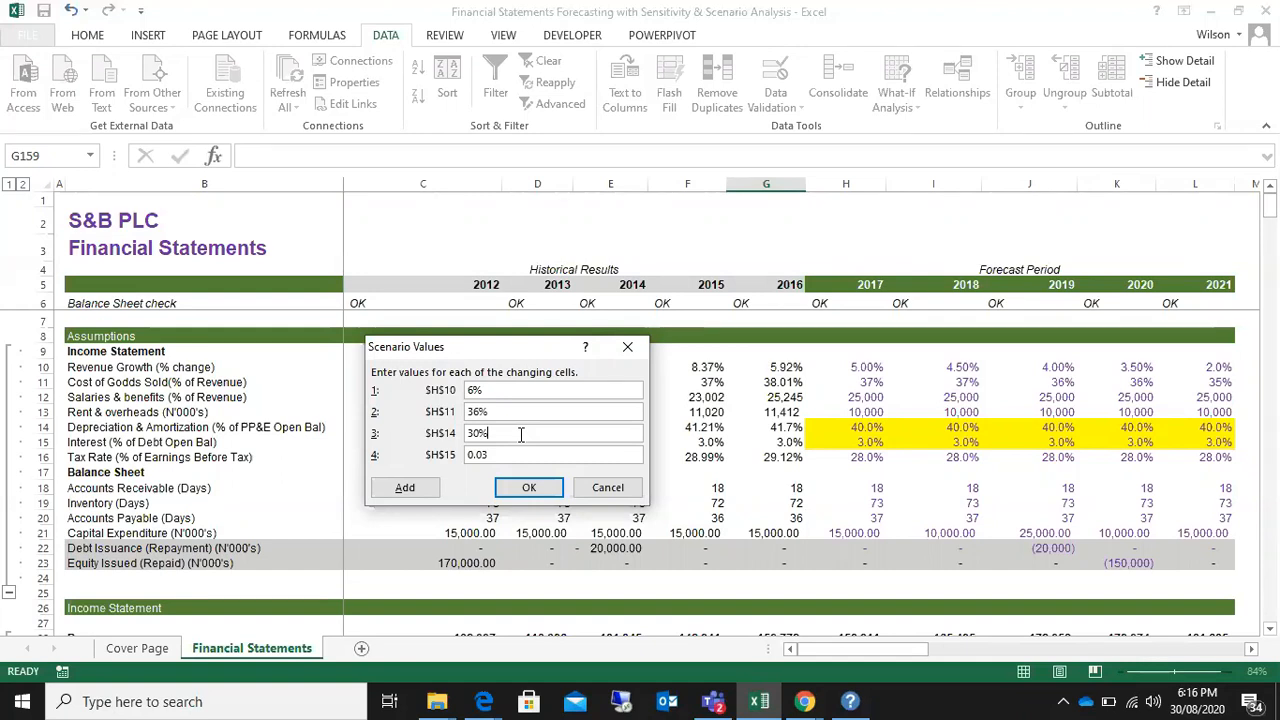
pyautogui.press('BackSpace')
pyautogui.press('BackSpace')
pyautogui.press('BackSpace')
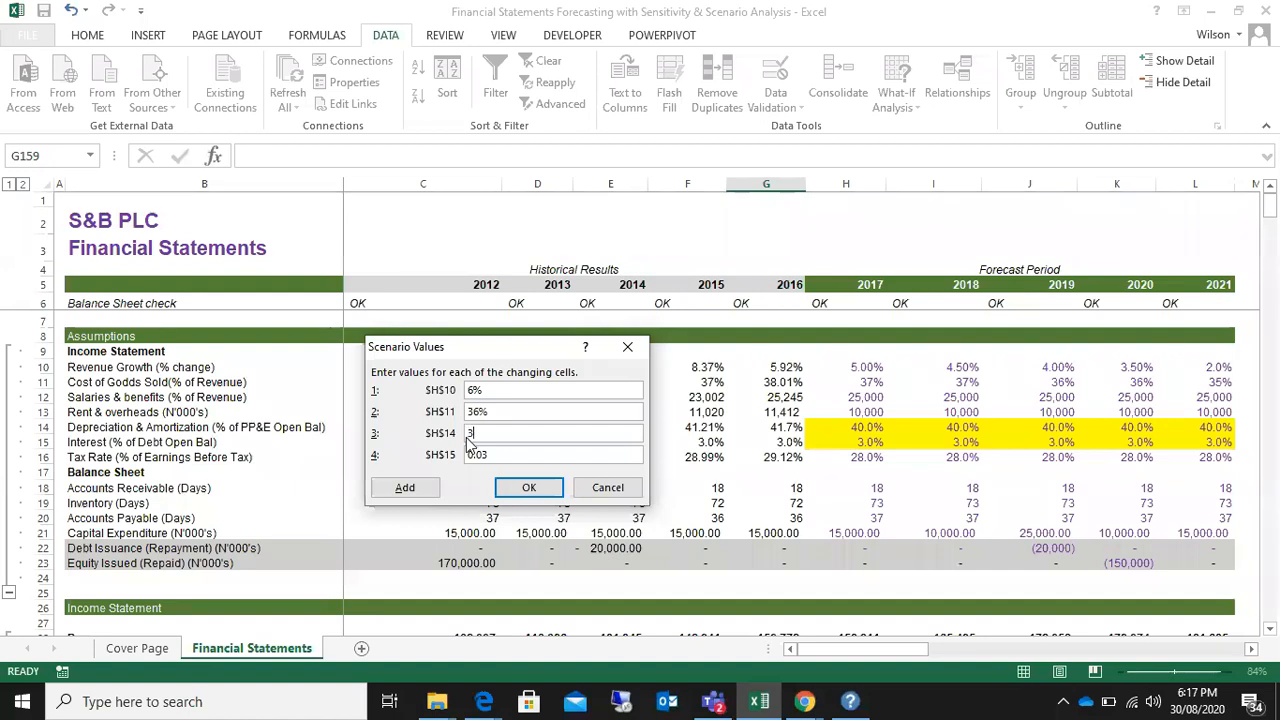
pyautogui.write('30')
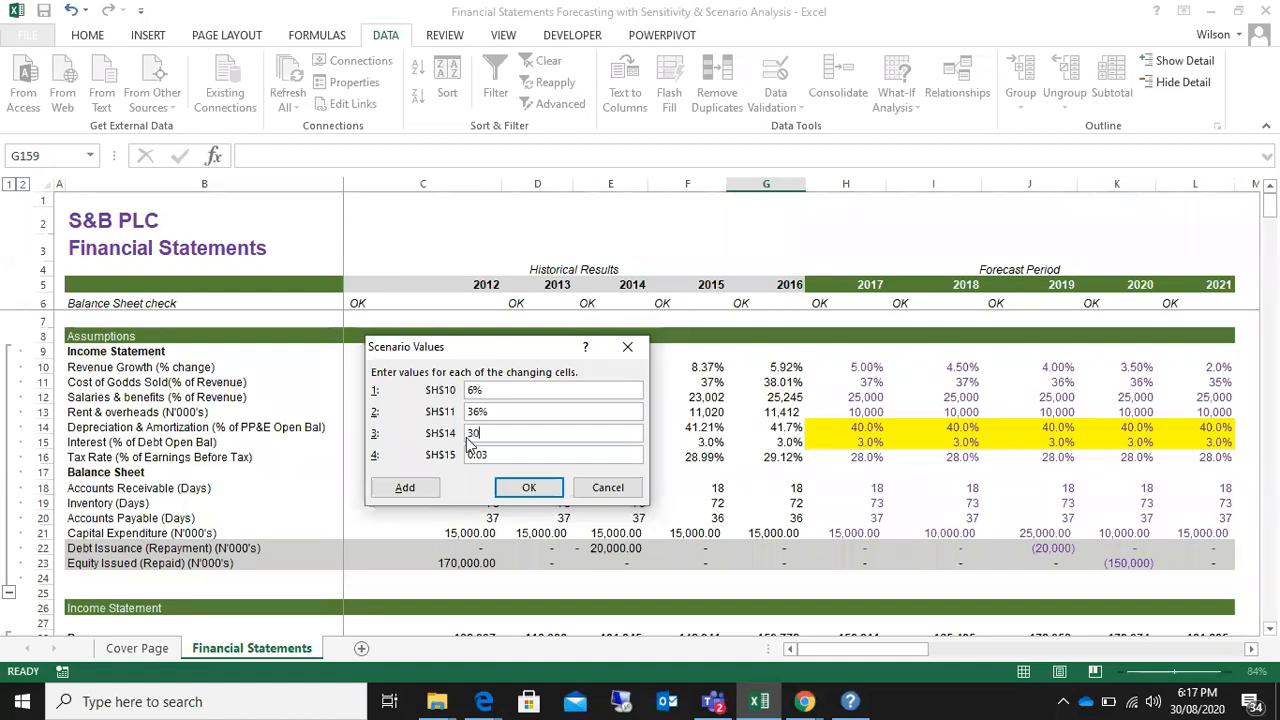
pyautogui.write('%')
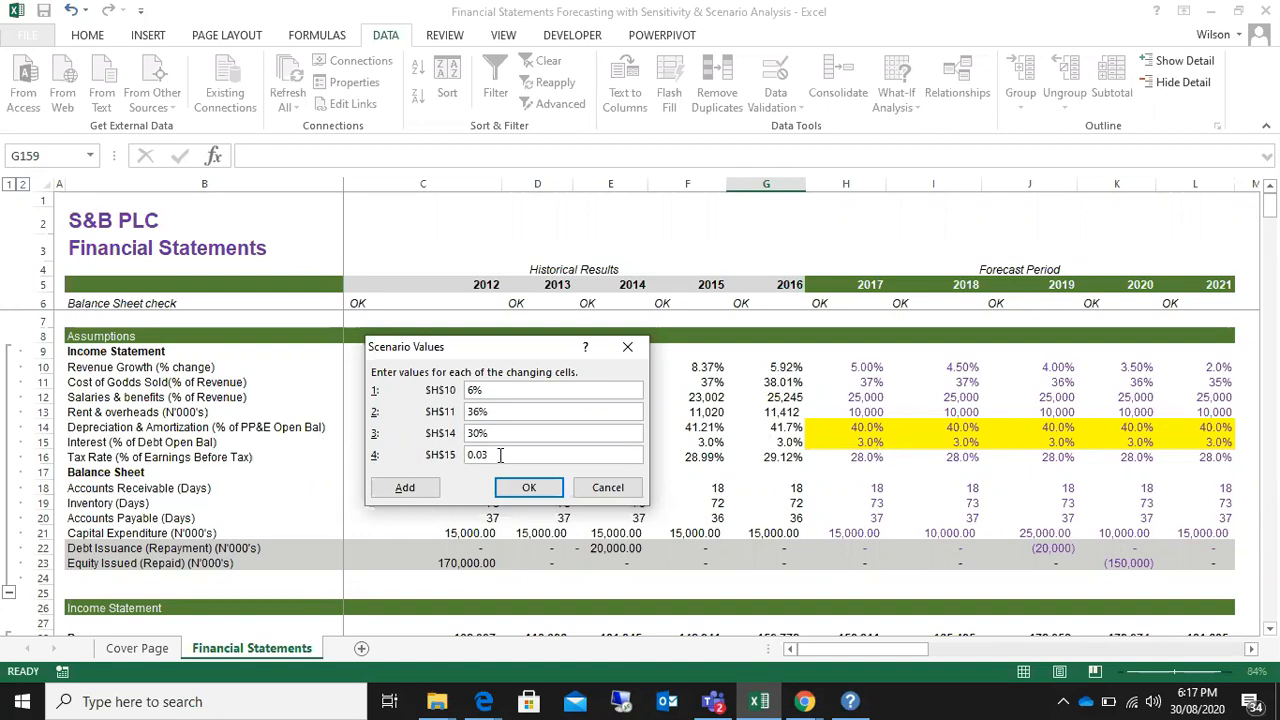
# Step: Set the Optimistic interest value for H15 to 2% and save the scenario values
pyautogui.press('BackSpace')
pyautogui.press('BackSpace')
pyautogui.press('BackSpace')
pyautogui.press('BackSpace')
pyautogui.write('2%')
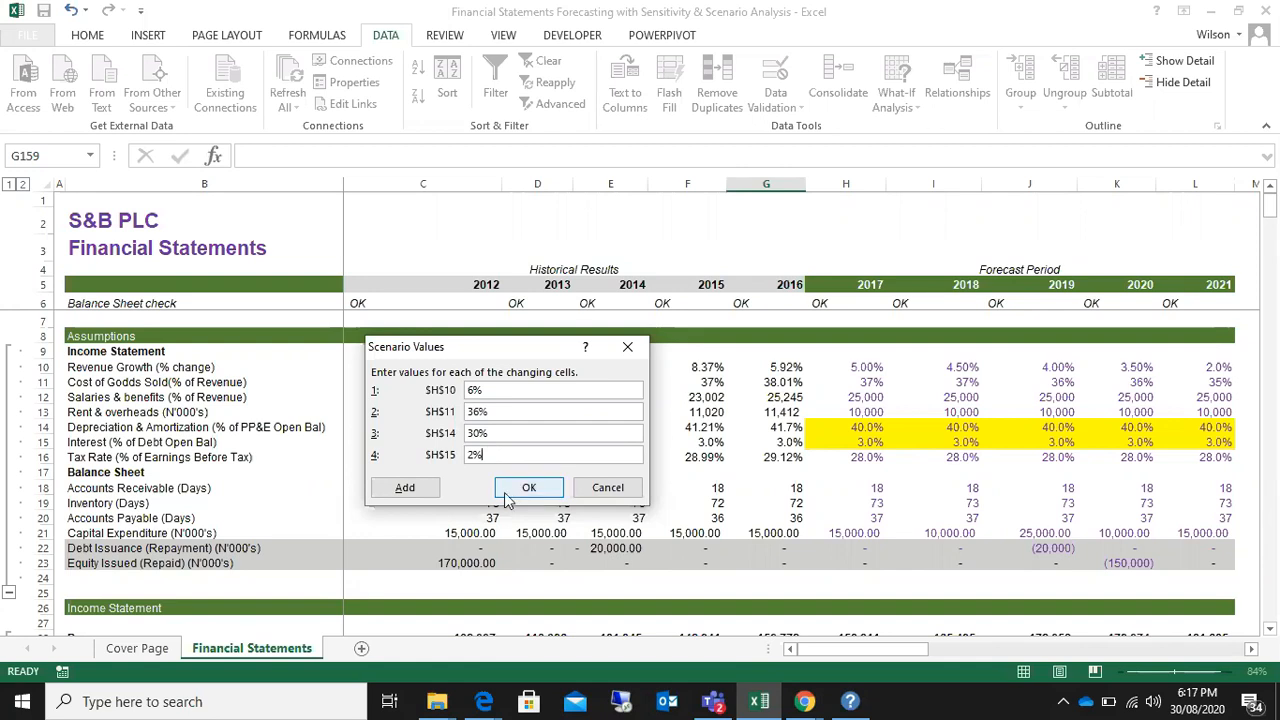
pyautogui.click(514, 490)
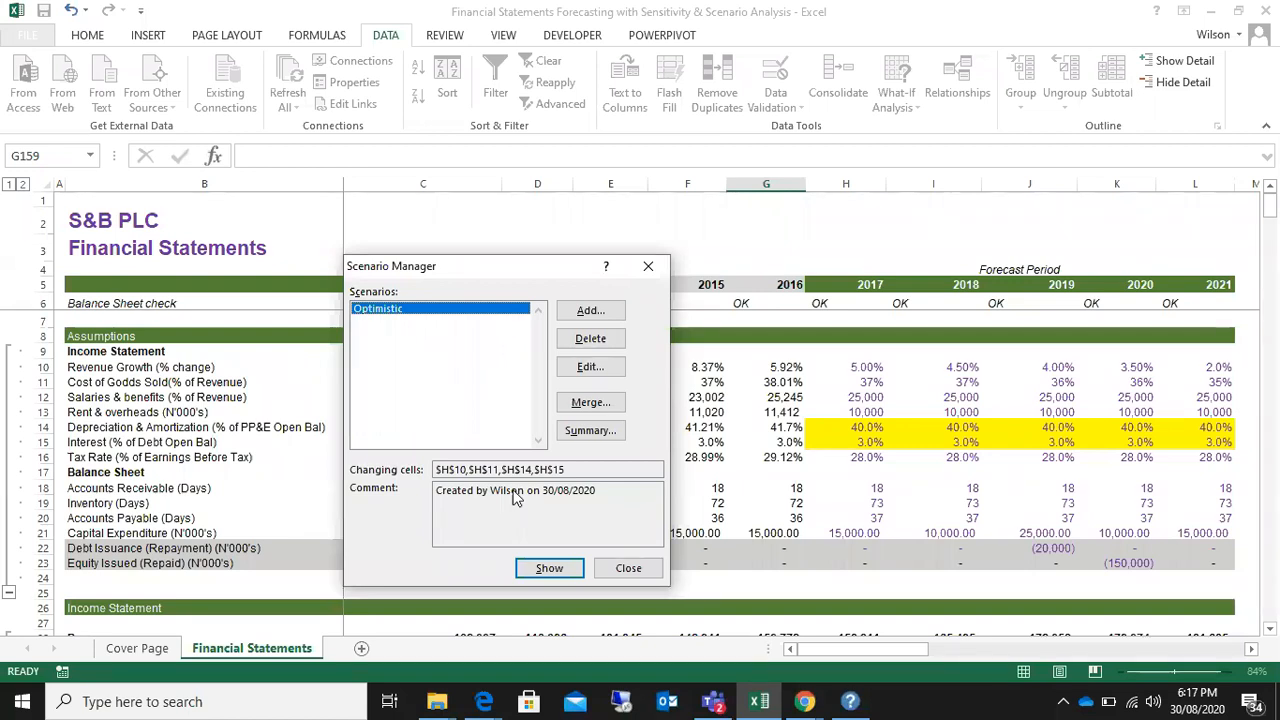
# Step: Add a second scenario named Pessimistic, keeping H10, H11, H14 and H15 as its changing cells
pyautogui.click(590, 312)
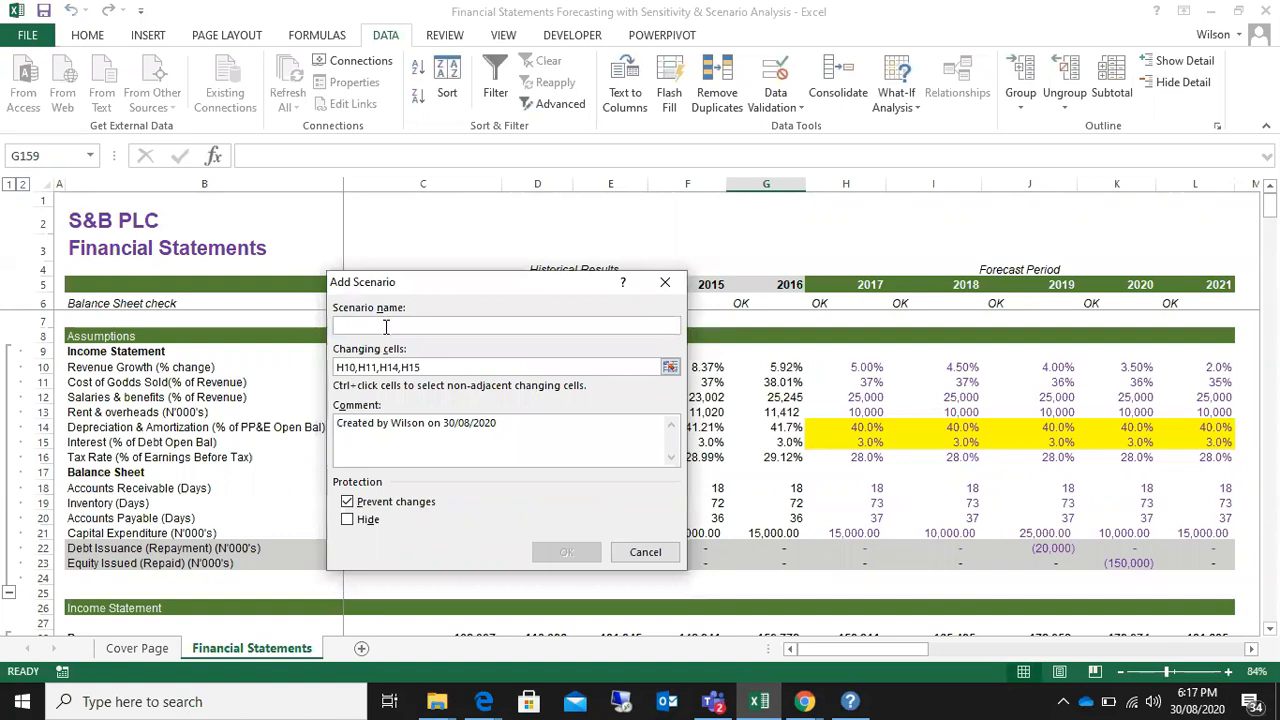
pyautogui.write('Pess')
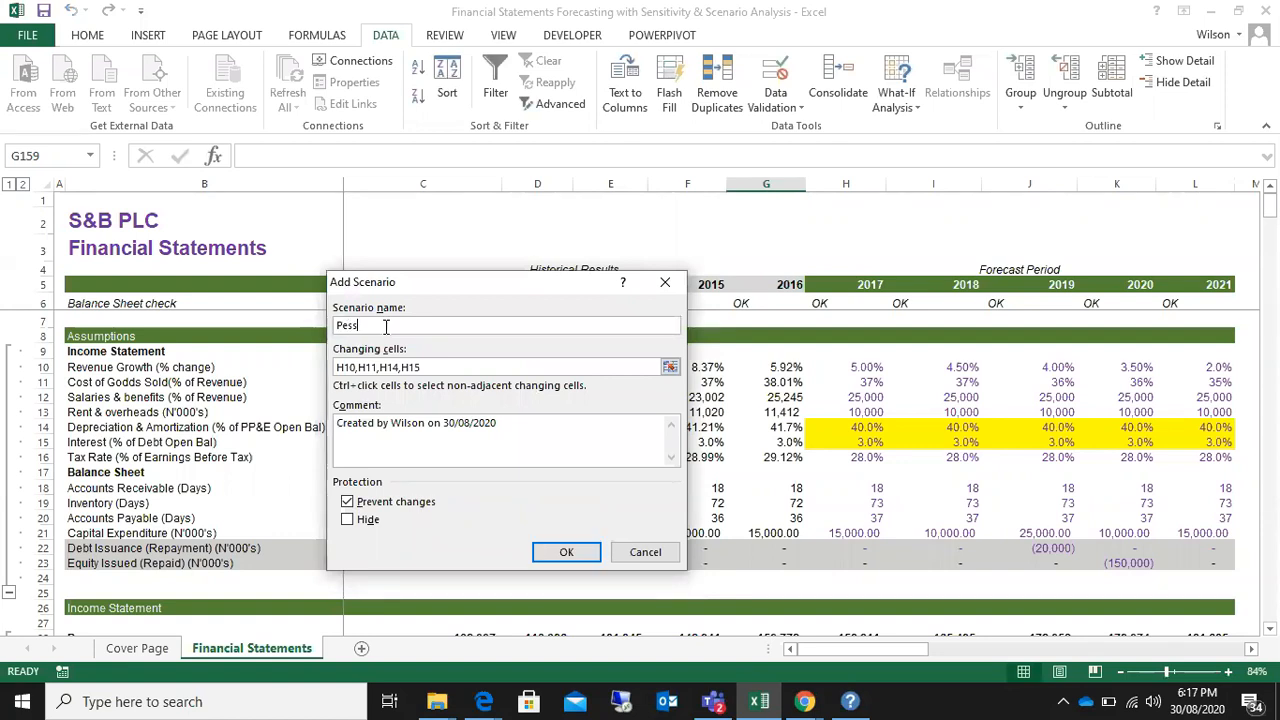
pyautogui.write('imistic')
pyautogui.click(440, 366)
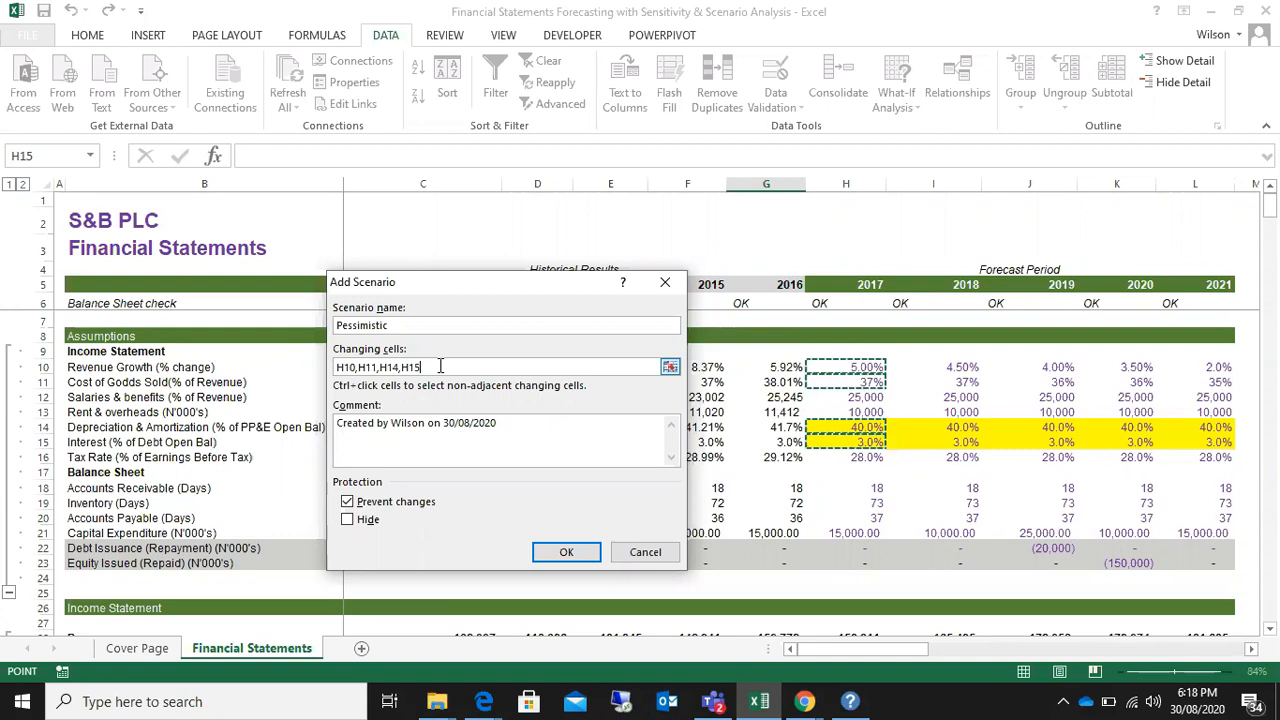
pyautogui.click(566, 553)
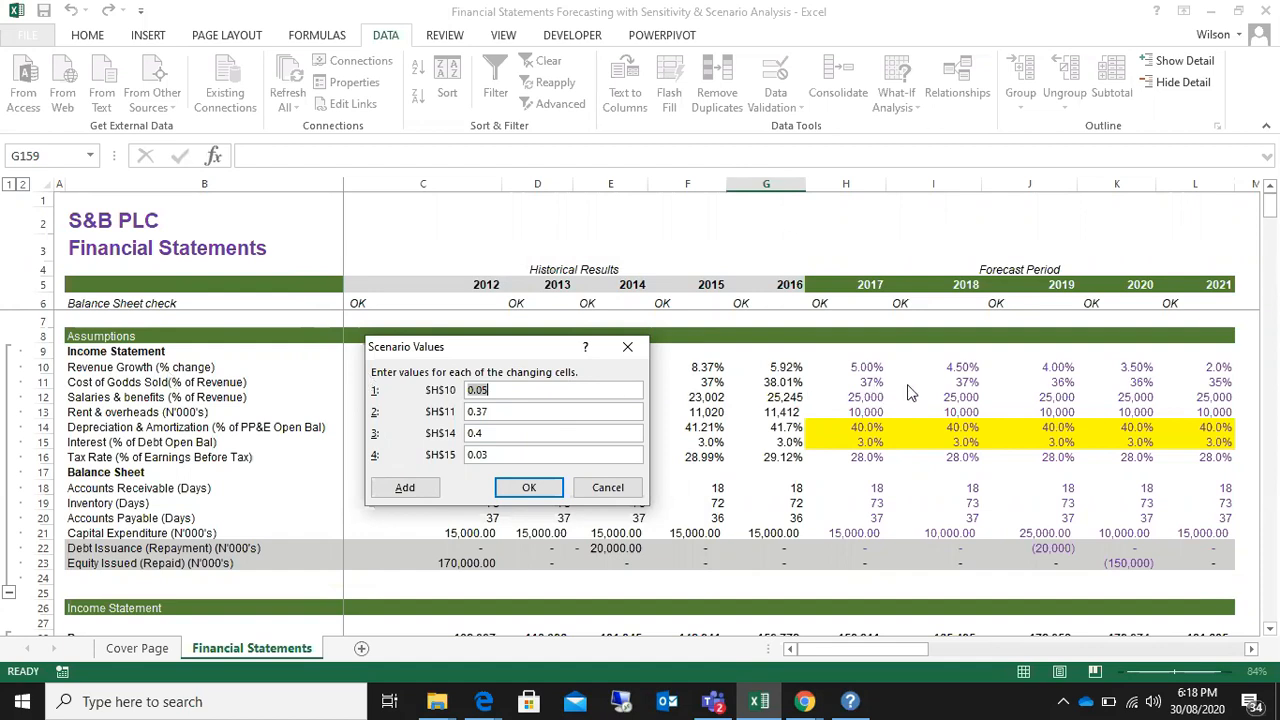
# Step: Set the Pessimistic revenue growth value for H10 to 4%
pyautogui.click(515, 394)
pyautogui.press('BackSpace')
pyautogui.press('BackSpace')
pyautogui.press('BackSpace')
pyautogui.press('BackSpace')
pyautogui.write('4%')
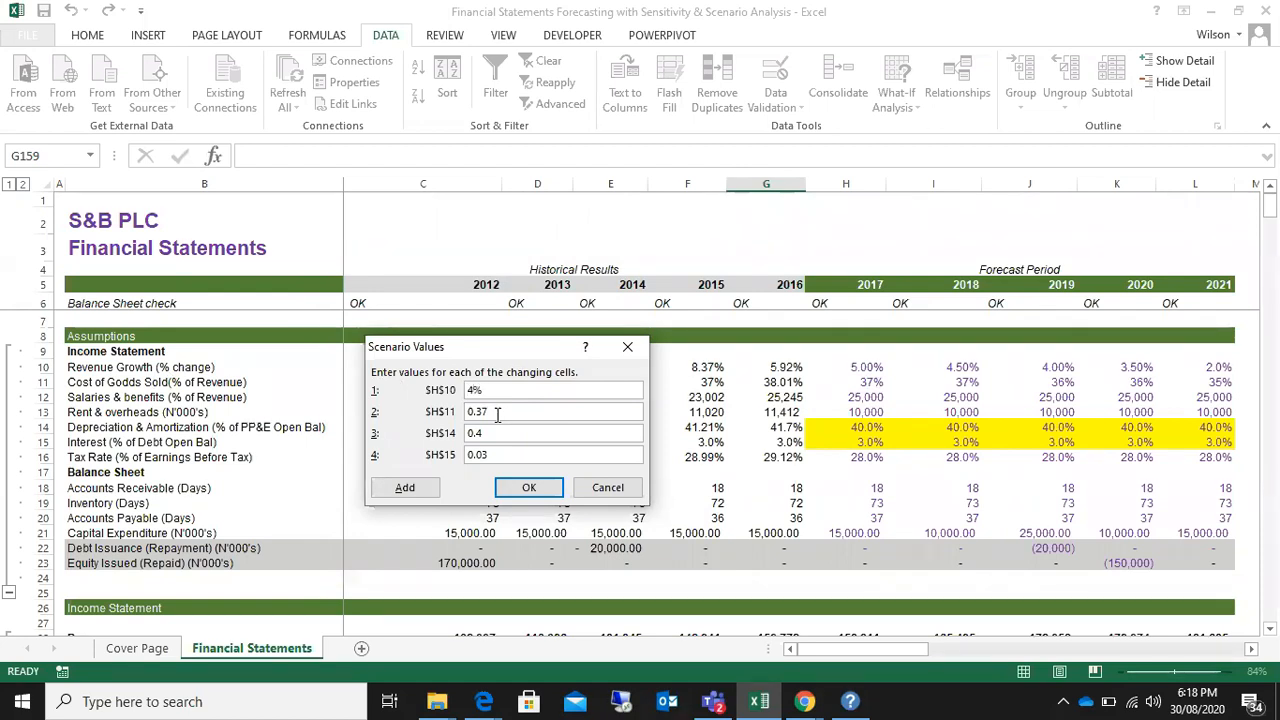
# Step: Set the Pessimistic cost of goods sold value for H11 to 38%
pyautogui.click(504, 413)
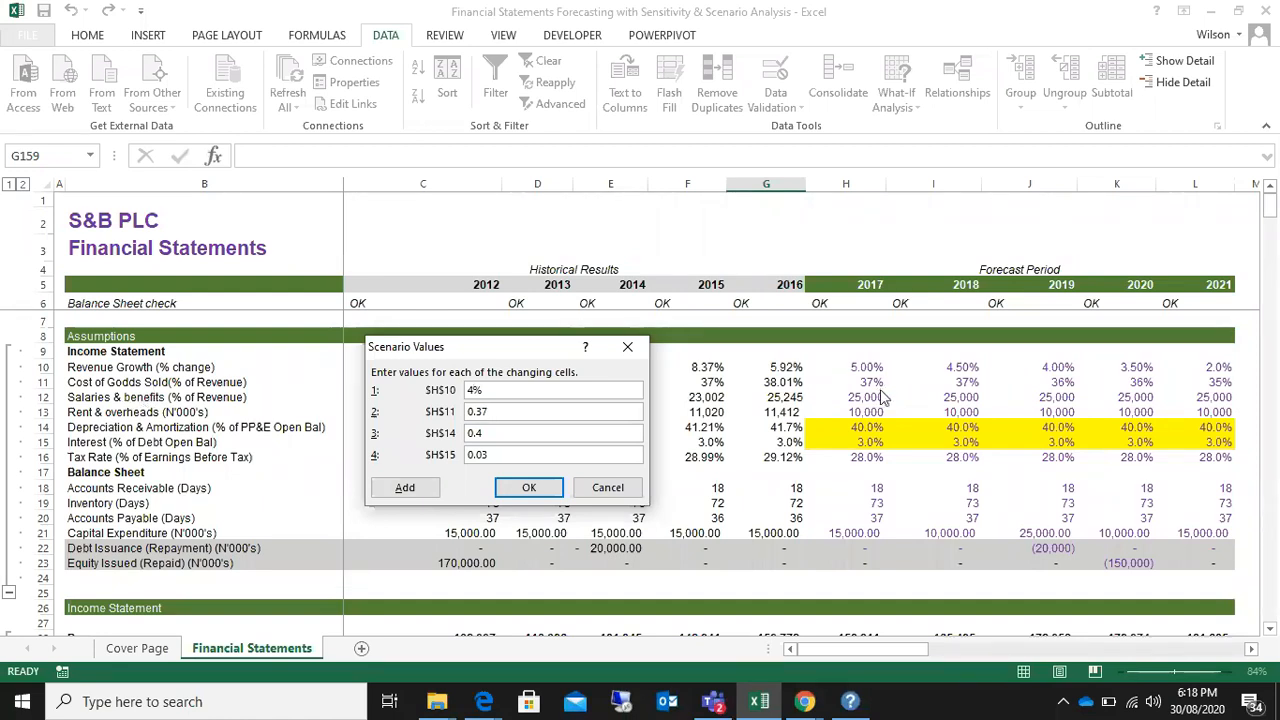
pyautogui.press('BackSpace')
pyautogui.press('BackSpace')
pyautogui.press('BackSpace')
pyautogui.press('BackSpace')
pyautogui.write('38%')
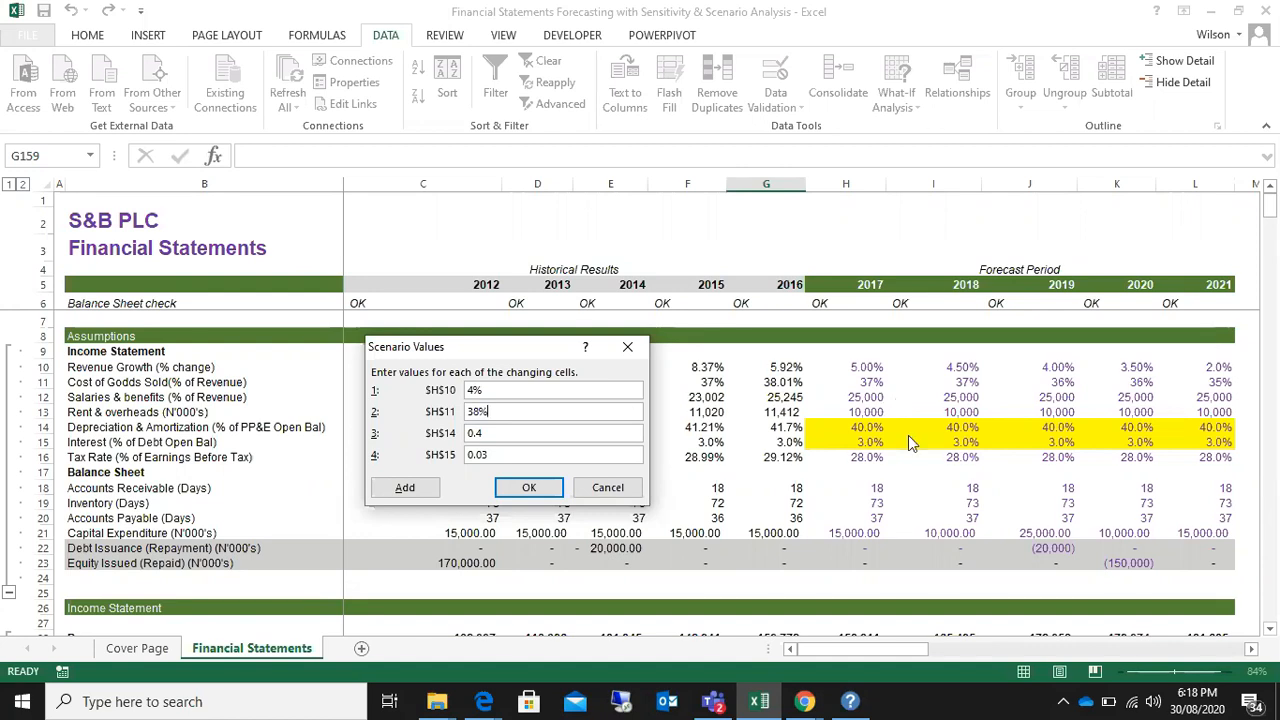
# Step: Set the Pessimistic depreciation and amortization value for H14 to 45%
pyautogui.click(543, 438)
pyautogui.press('BackSpace')
pyautogui.press('BackSpace')
pyautogui.press('BackSpace')
pyautogui.write('45%')
# Step: Set the Pessimistic interest value for H15 to 4% and save the scenario values
pyautogui.click(503, 455)
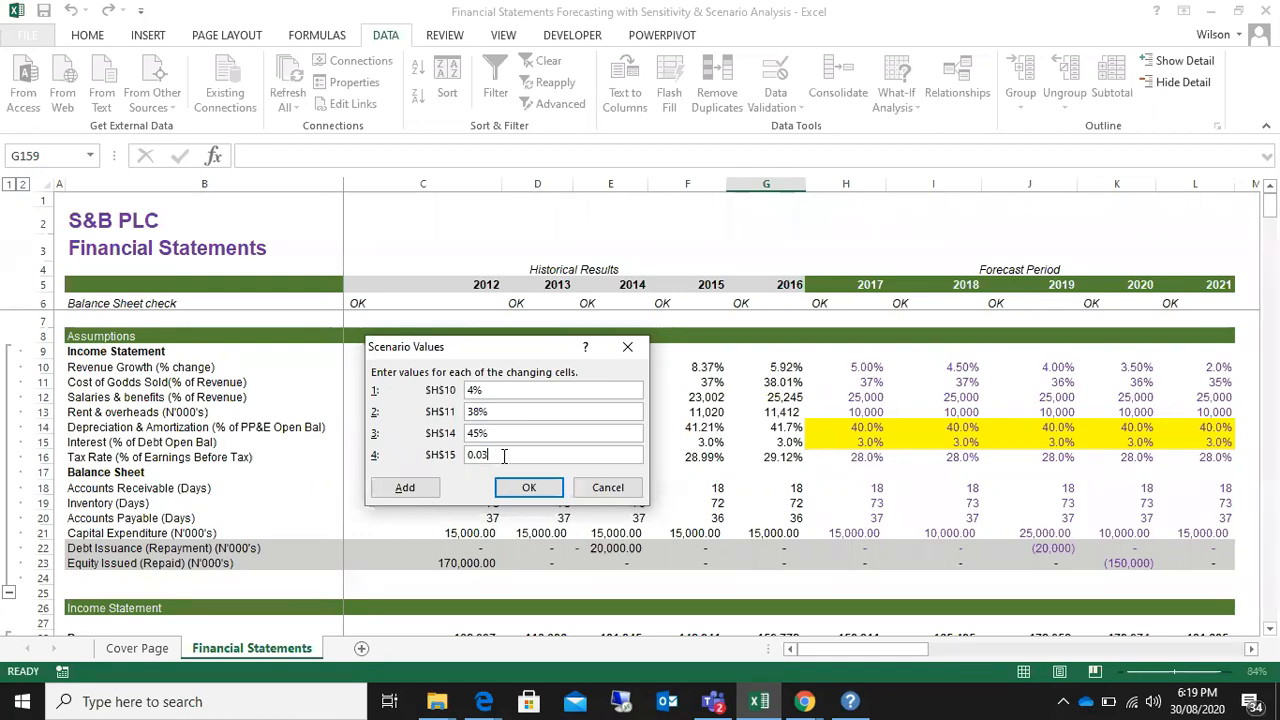
pyautogui.press('BackSpace')
pyautogui.press('BackSpace')
pyautogui.press('BackSpace')
pyautogui.press('BackSpace')
pyautogui.write('4')
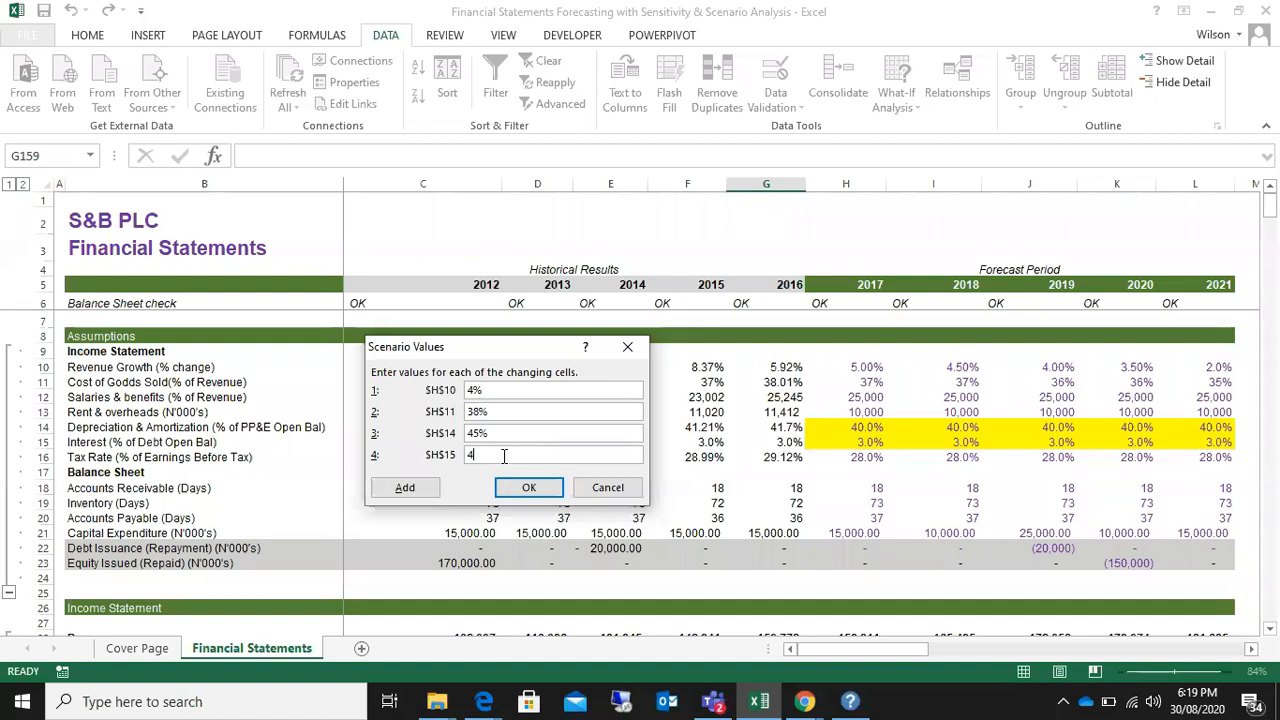
pyautogui.write('%')
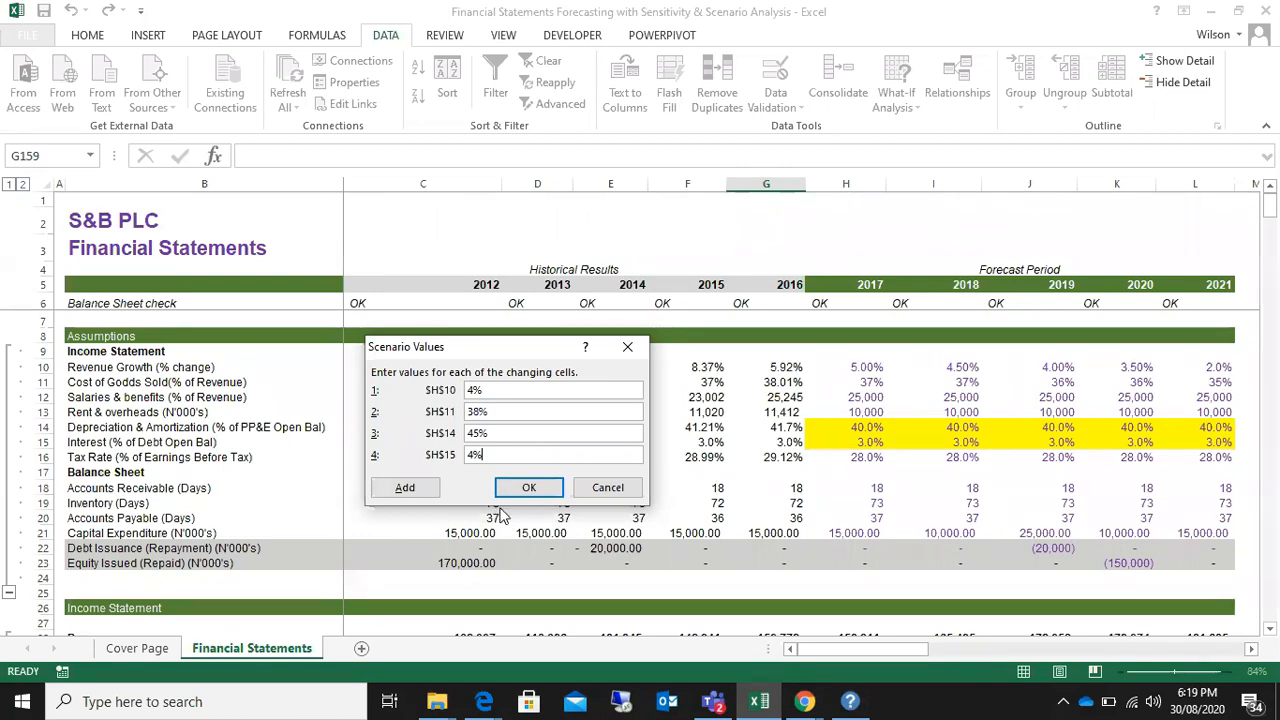
pyautogui.click(529, 488)
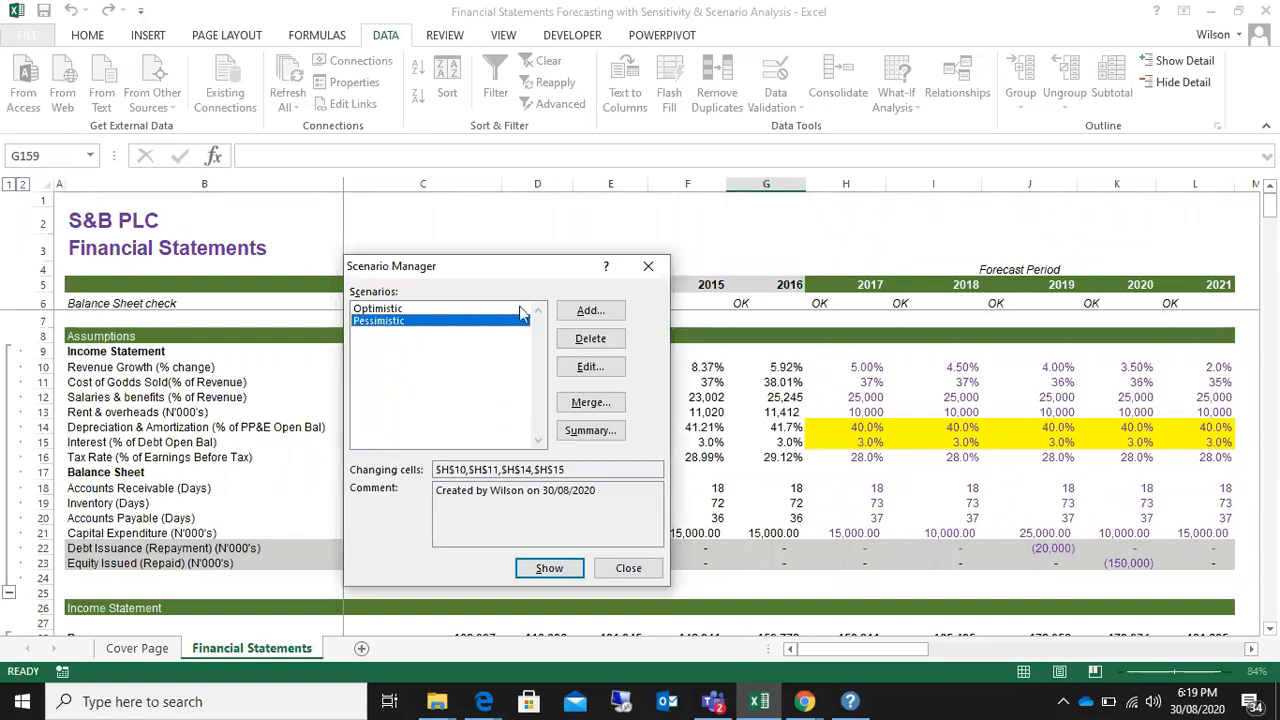
# Step: Generate a scenario summary report with I34, I36, I39 and I41 as its result cells
pyautogui.click(590, 430)
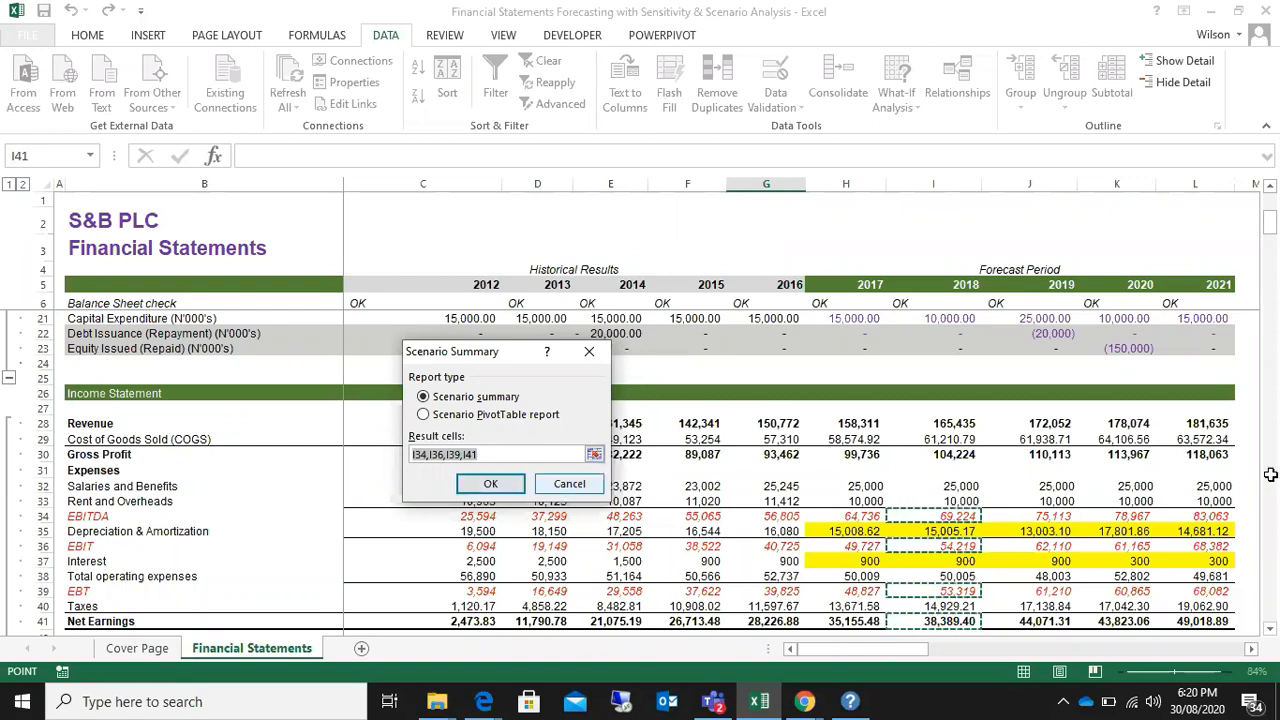
pyautogui.moveTo(1273, 228); pyautogui.dragTo(1270, 389)
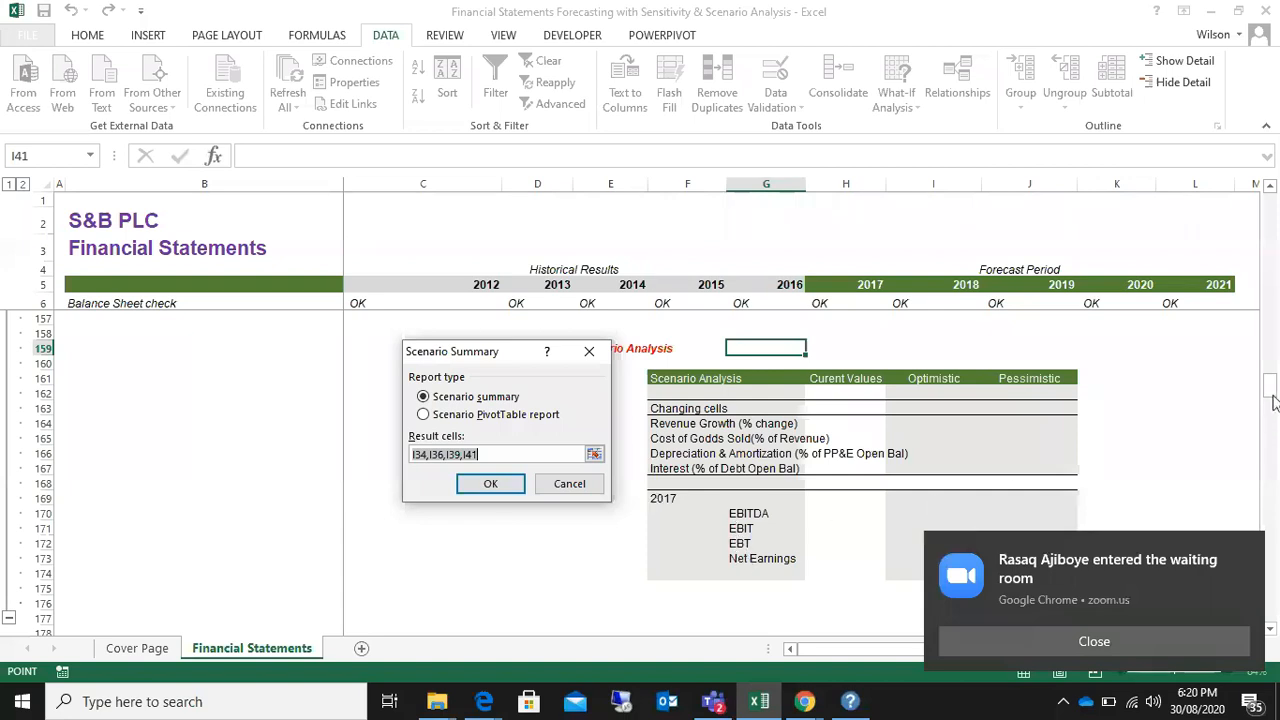
pyautogui.moveTo(1270, 386); pyautogui.dragTo(1275, 244)
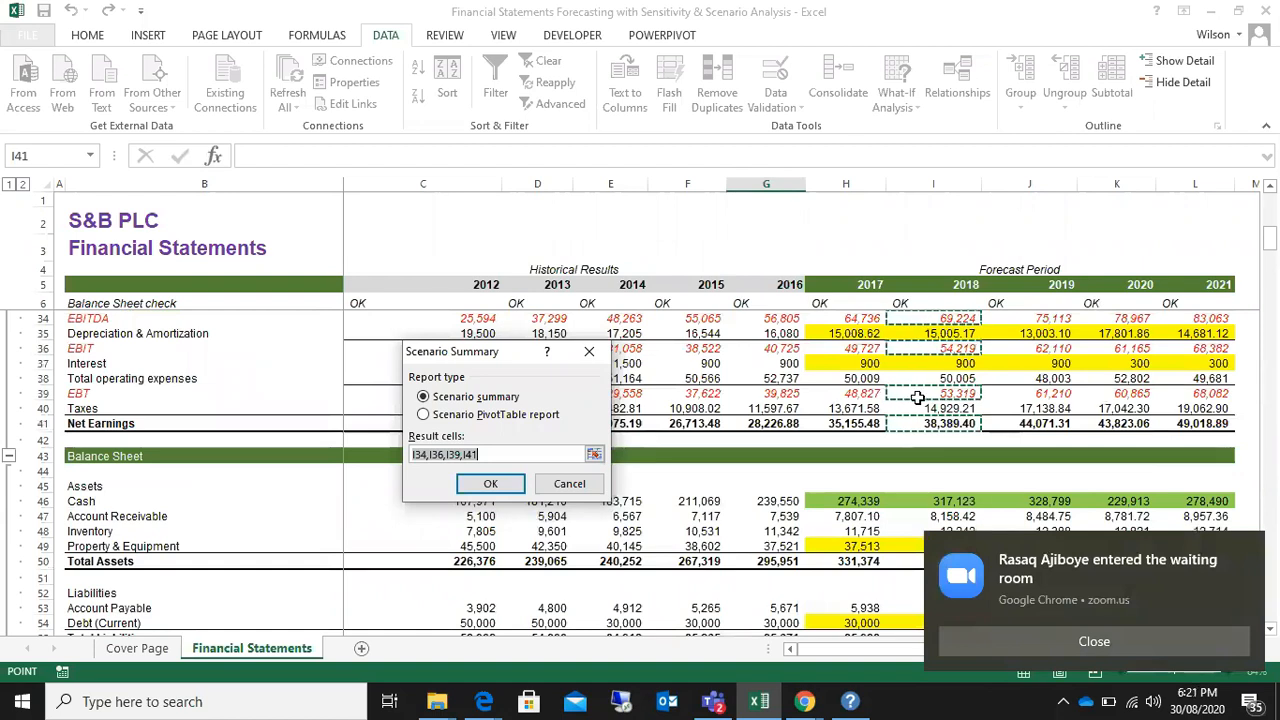
pyautogui.moveTo(1272, 243); pyautogui.dragTo(1265, 393)
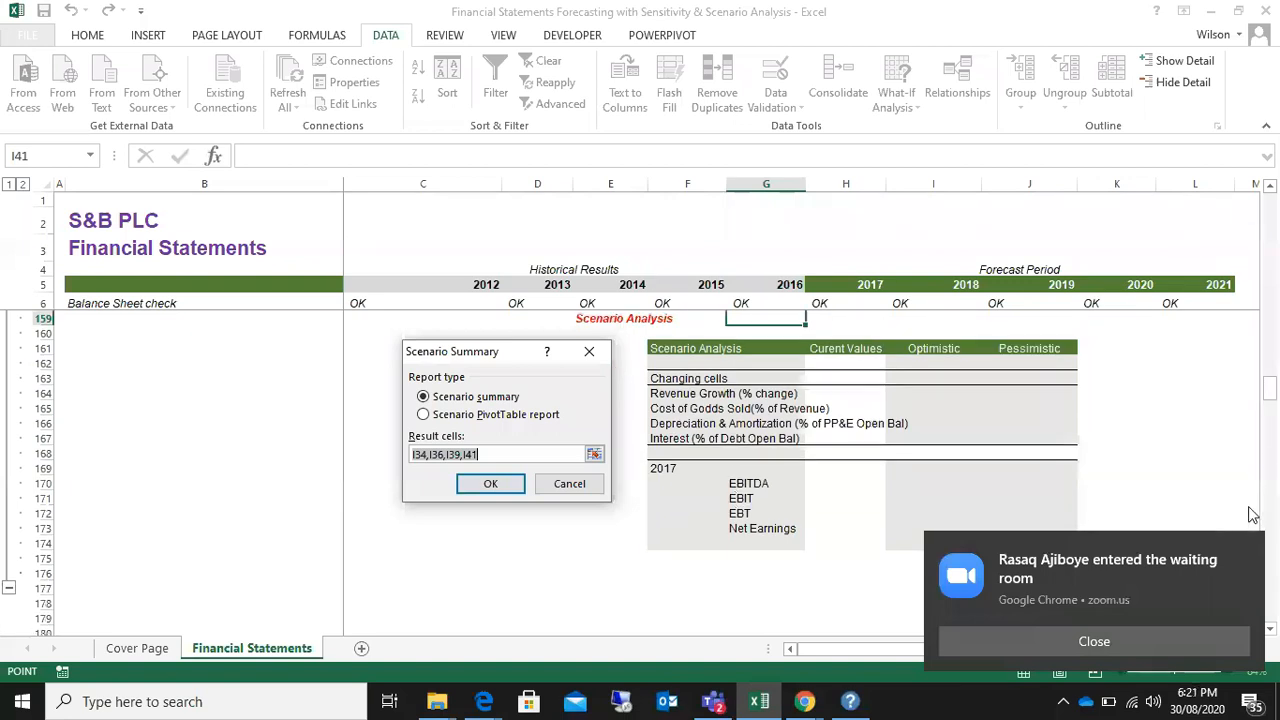
pyautogui.click(490, 484)
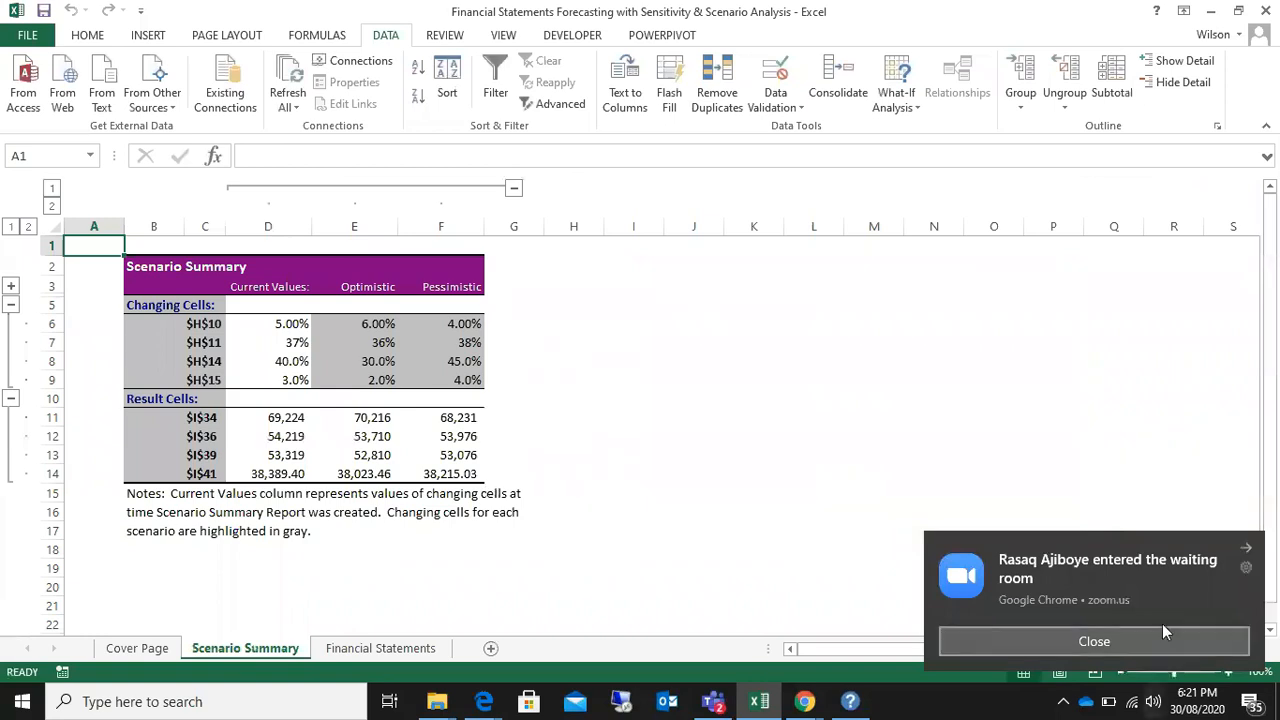
# Step: Switch to the Zoom meeting in Chrome, admit the participant from the waiting room, and return to the Excel workbook
pyautogui.click(1021, 646)
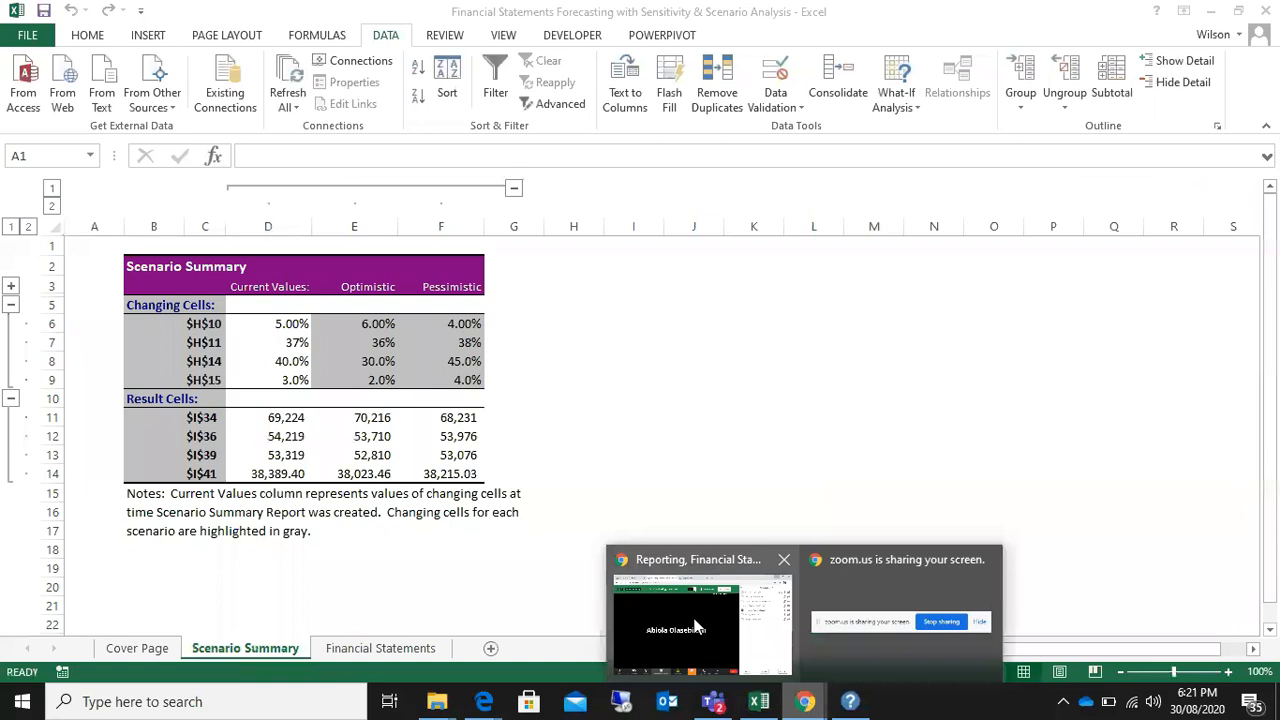
pyautogui.click(692, 614)
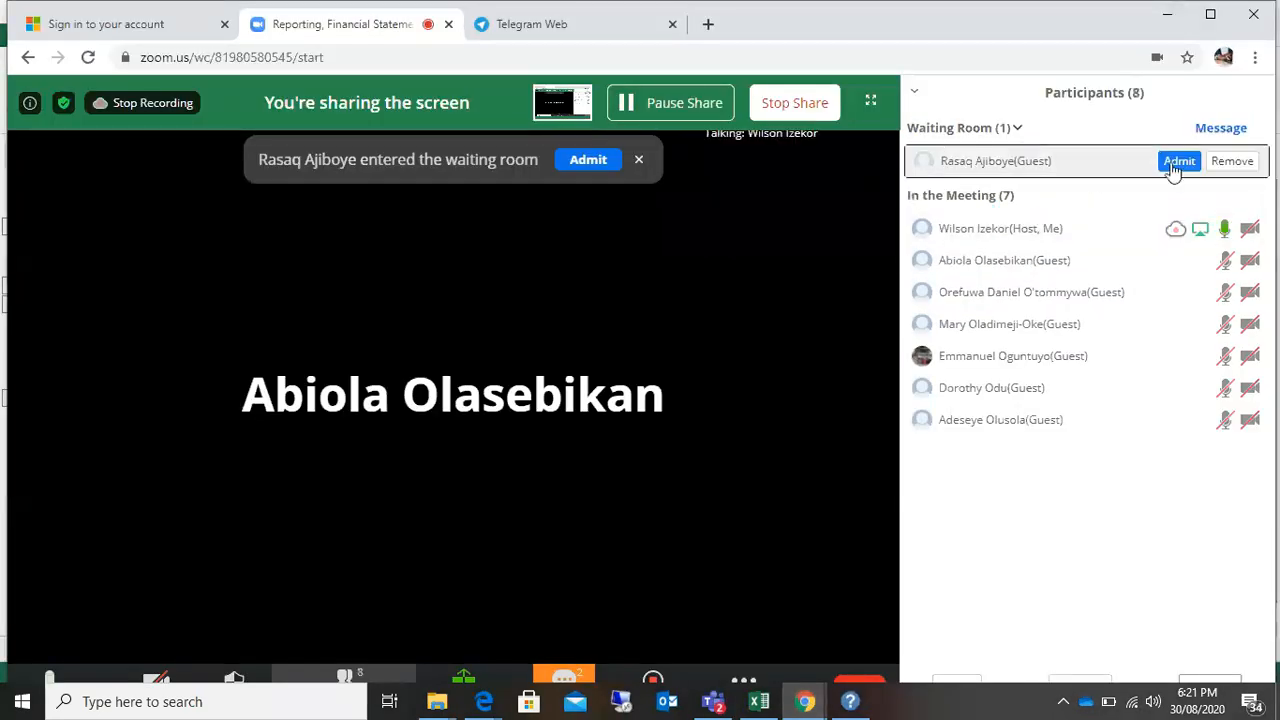
pyautogui.click(1178, 161)
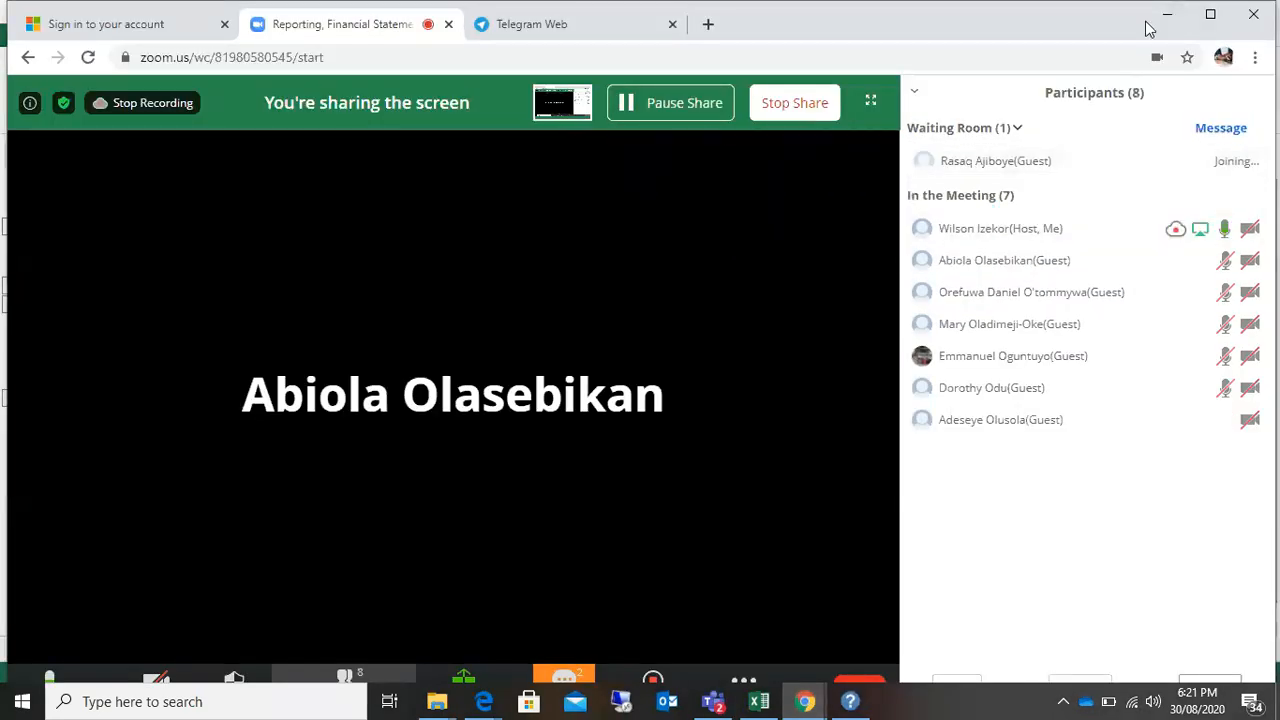
pyautogui.click(759, 701)
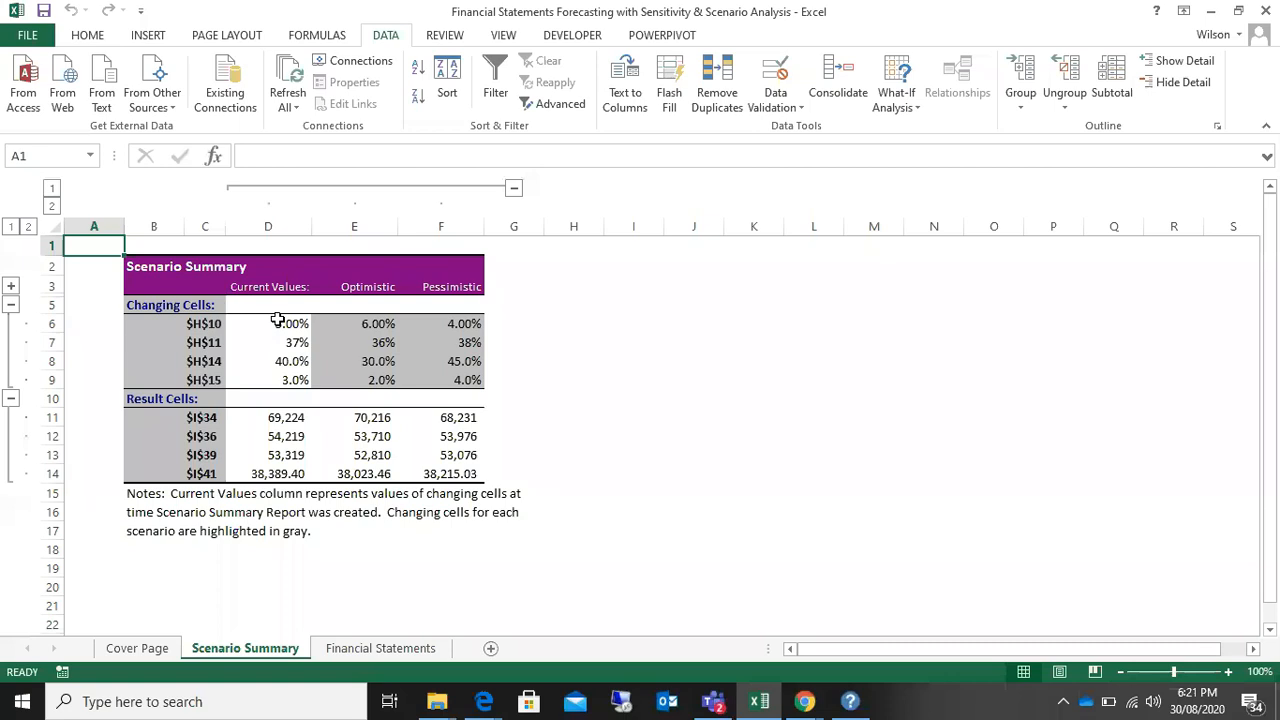
# Step: Review the changing cells and result cells of each scenario in the Scenario Summary report
pyautogui.click(630, 380)
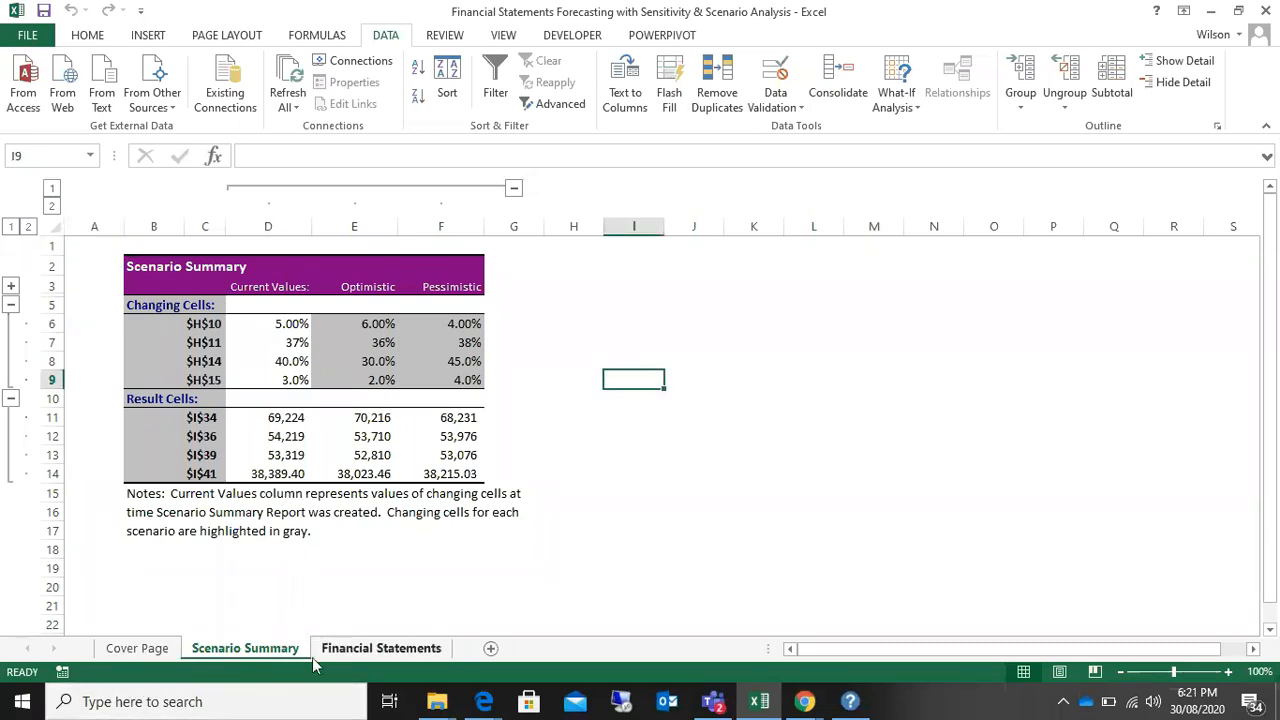
pyautogui.click(640, 513)
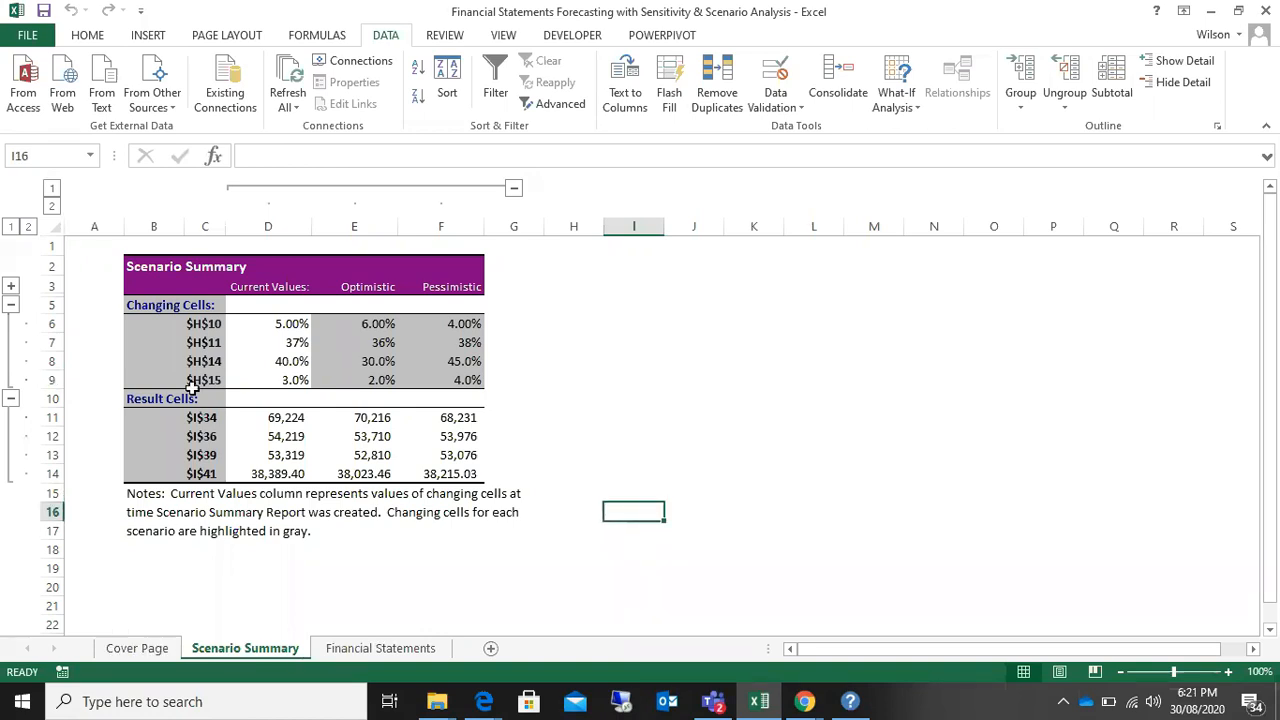
pyautogui.moveTo(128, 250); pyautogui.dragTo(520, 550)
pyautogui.click(629, 523)
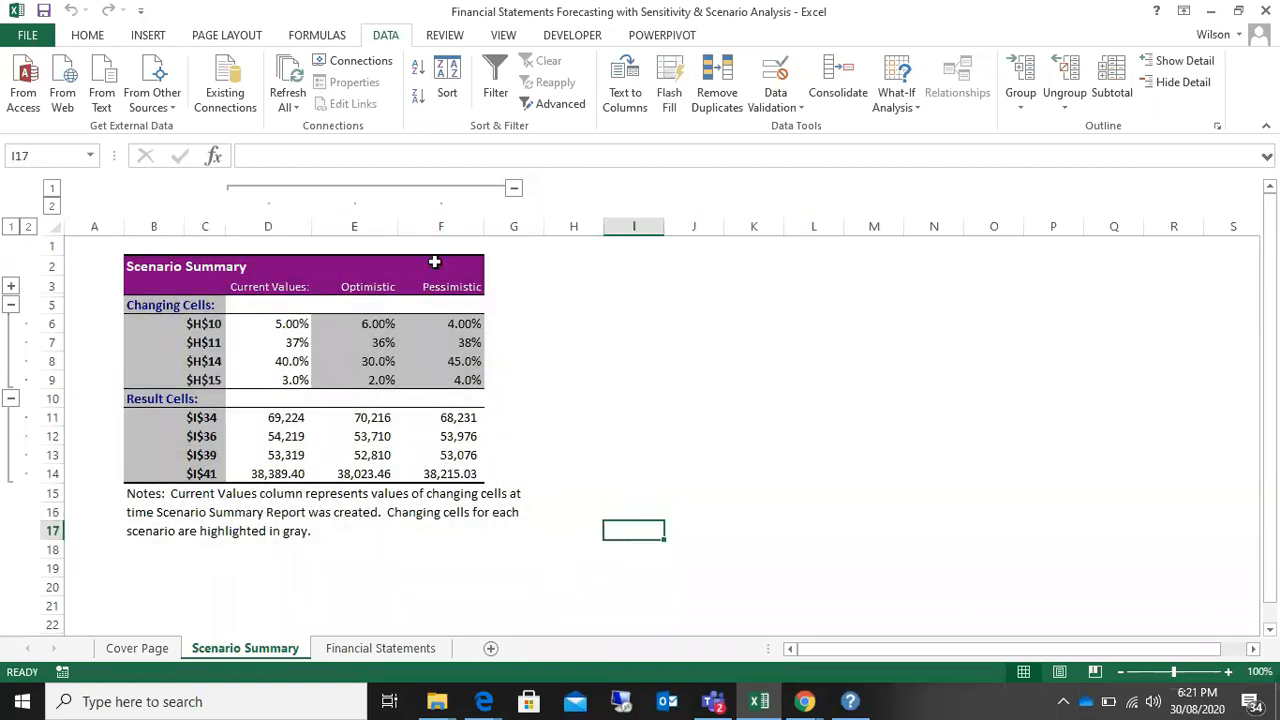
pyautogui.moveTo(103, 242); pyautogui.dragTo(557, 515)
pyautogui.click(540, 397)
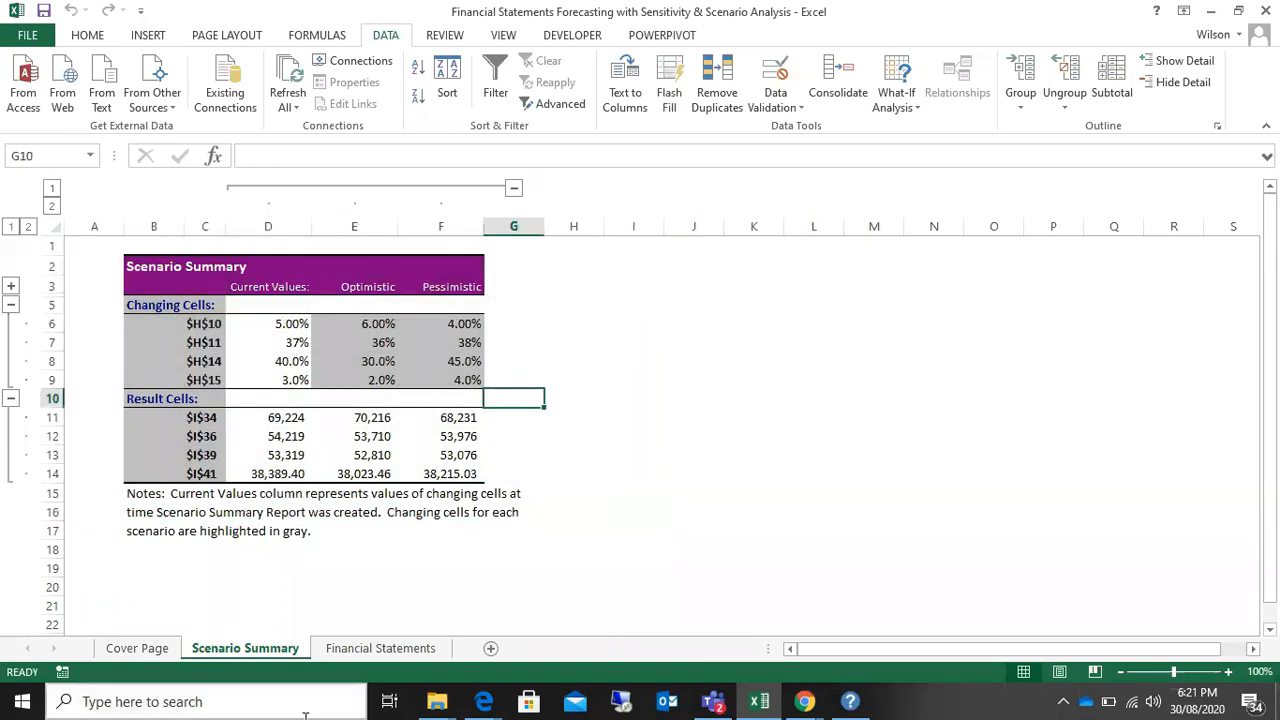
# Step: In the Financial Statements sheet's Scenario Analysis table, link H164 to 'Scenario Summary'!D6 and fill the formula down to H167
pyautogui.click(375, 648)
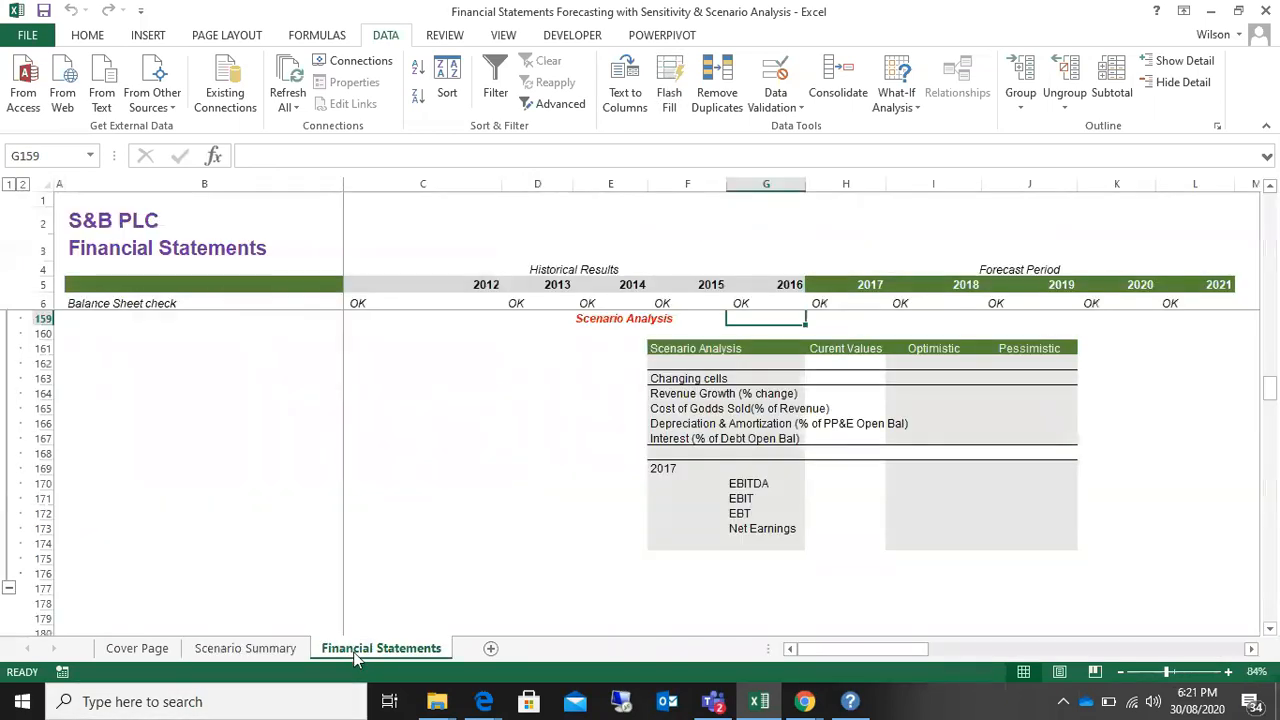
pyautogui.scroll(1, 958, 443)
pyautogui.moveTo(671, 438); pyautogui.dragTo(1033, 524)
pyautogui.scroll(2, 1034, 524)
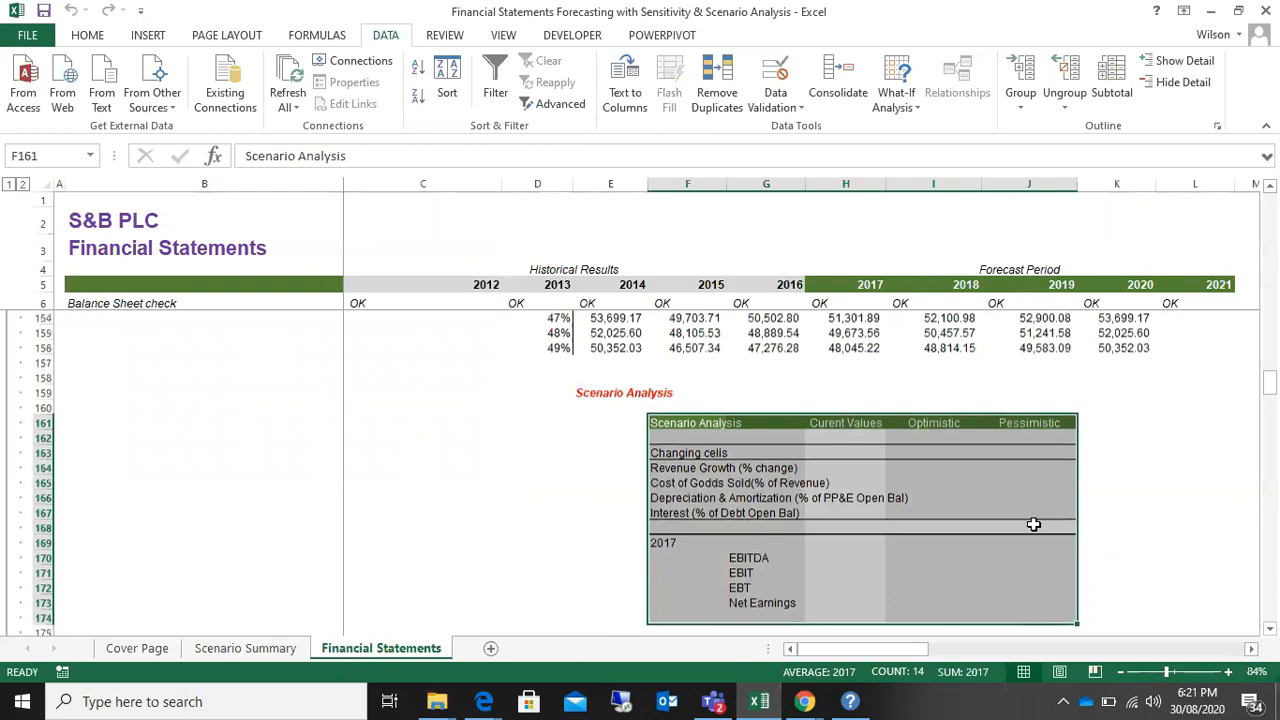
pyautogui.click(821, 468)
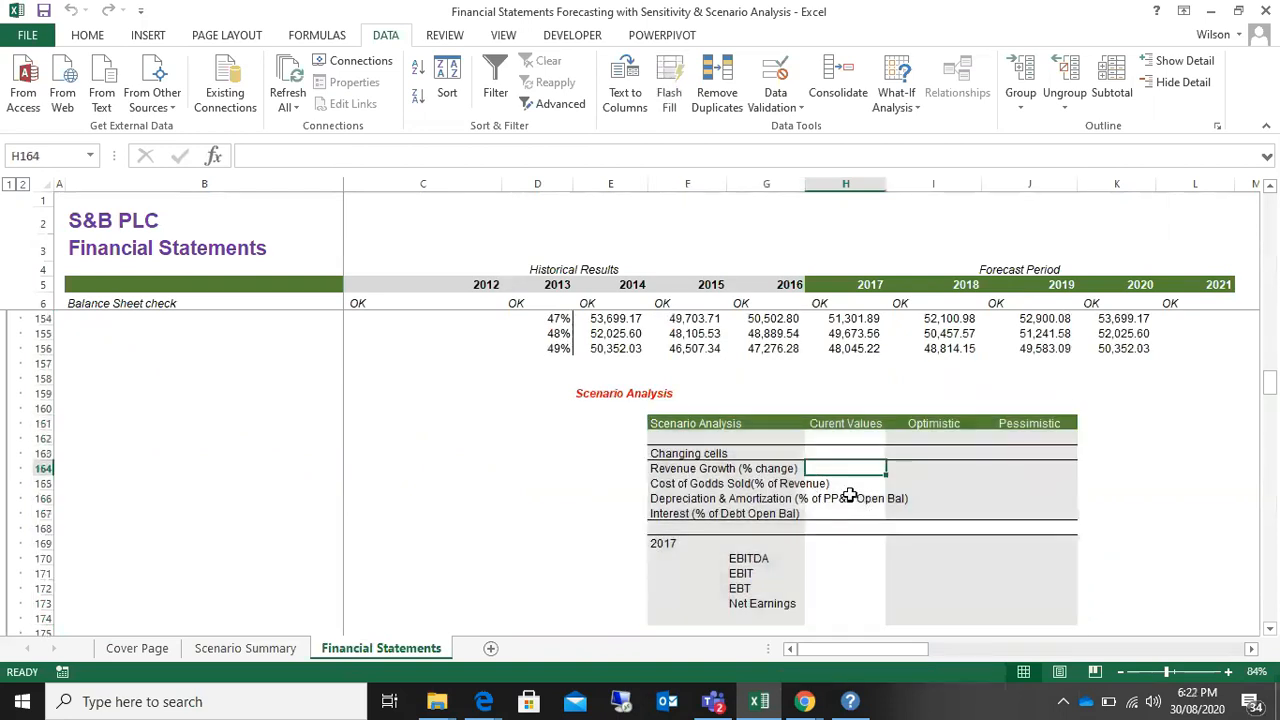
pyautogui.write('=')
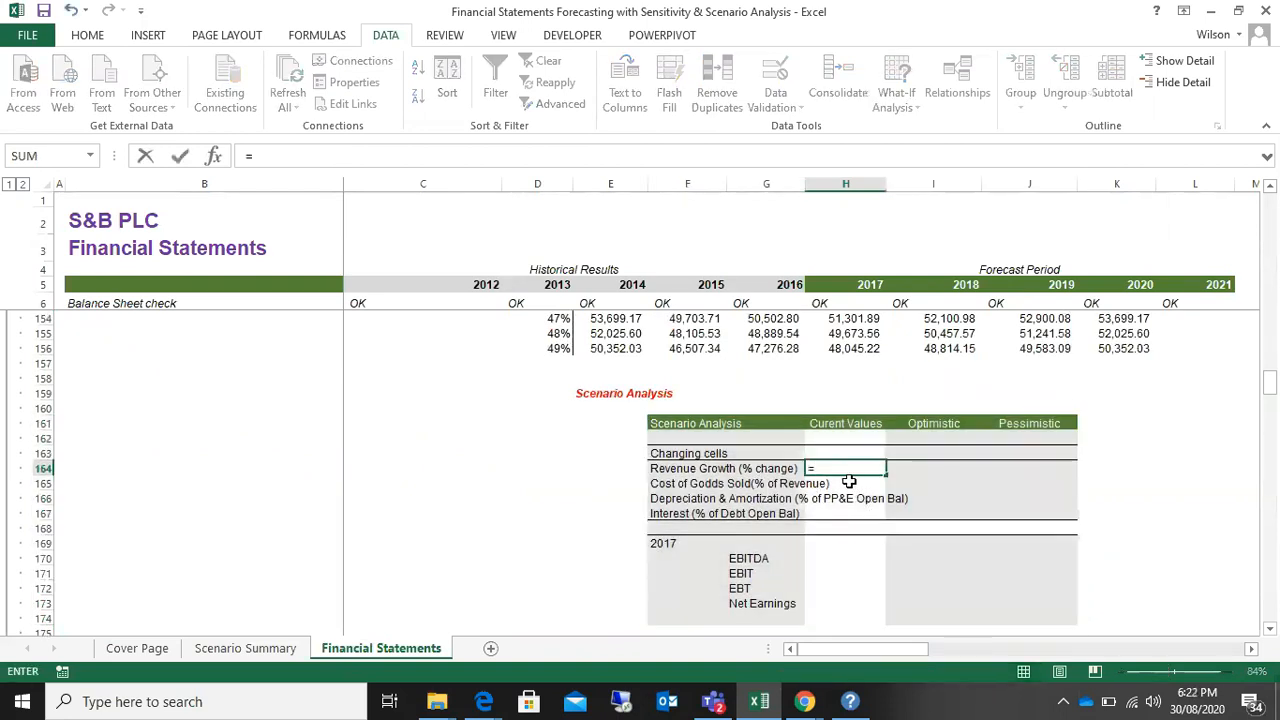
pyautogui.click(250, 649)
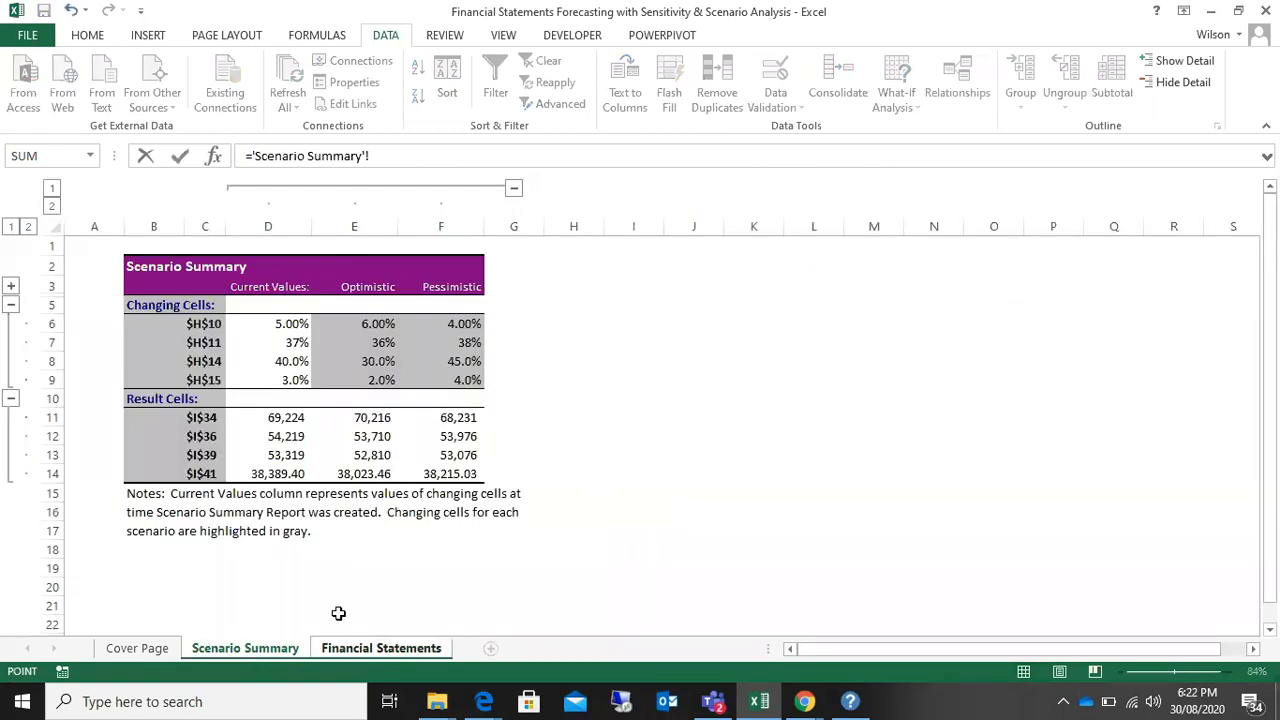
pyautogui.click(288, 323)
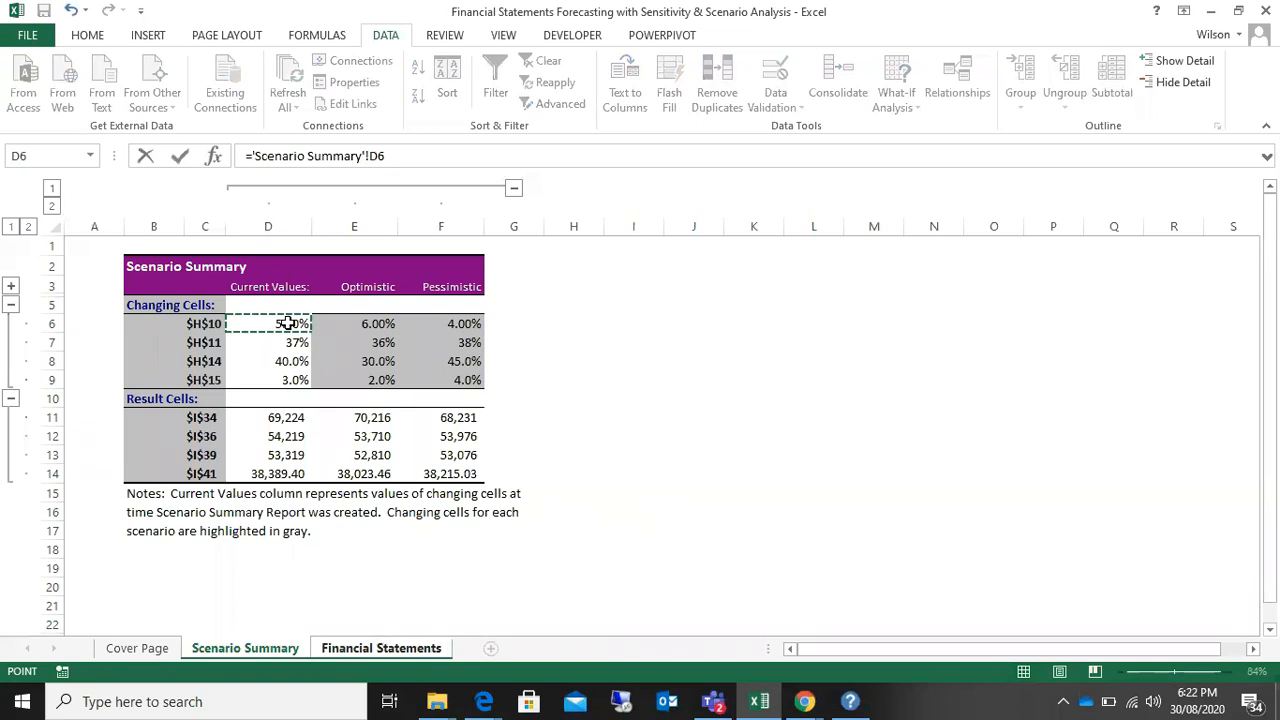
pyautogui.press('Return')
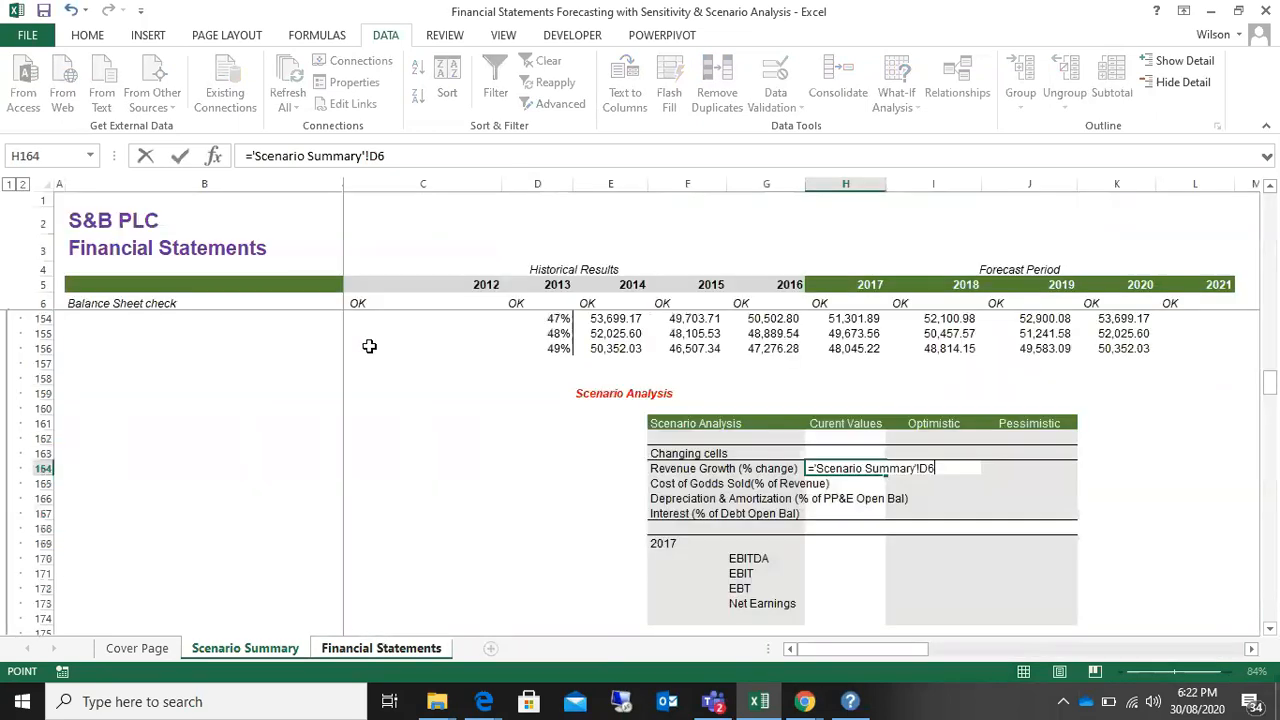
pyautogui.click(862, 468)
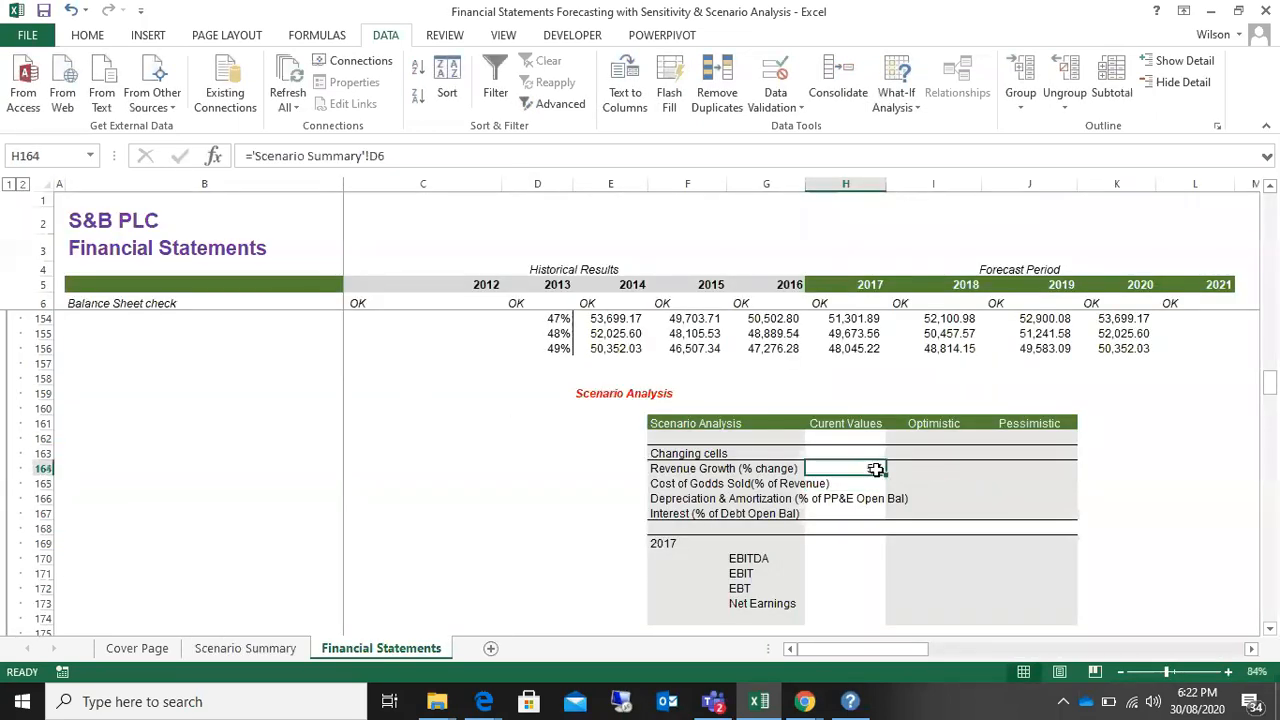
pyautogui.moveTo(886, 475); pyautogui.dragTo(889, 523)
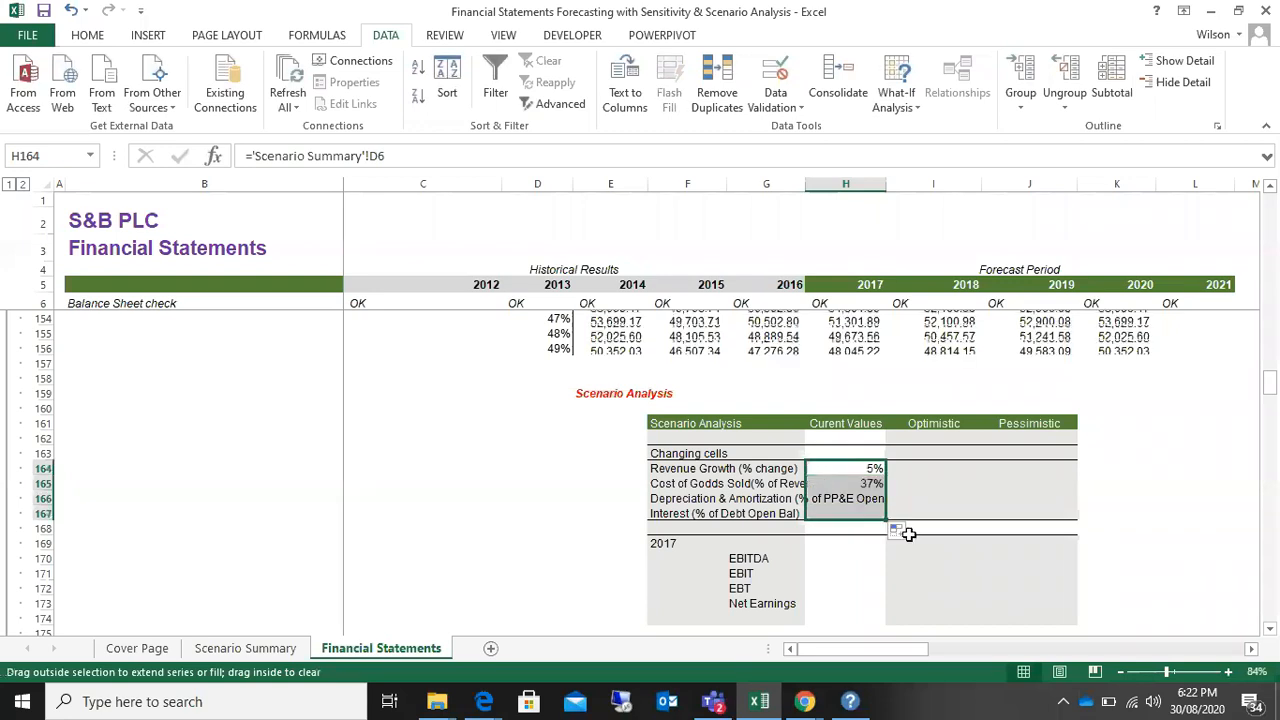
# Step: Link the Optimistic revenue growth cell I164 to 'Scenario Summary'!E6 and fill the formula through J167
pyautogui.click(928, 468)
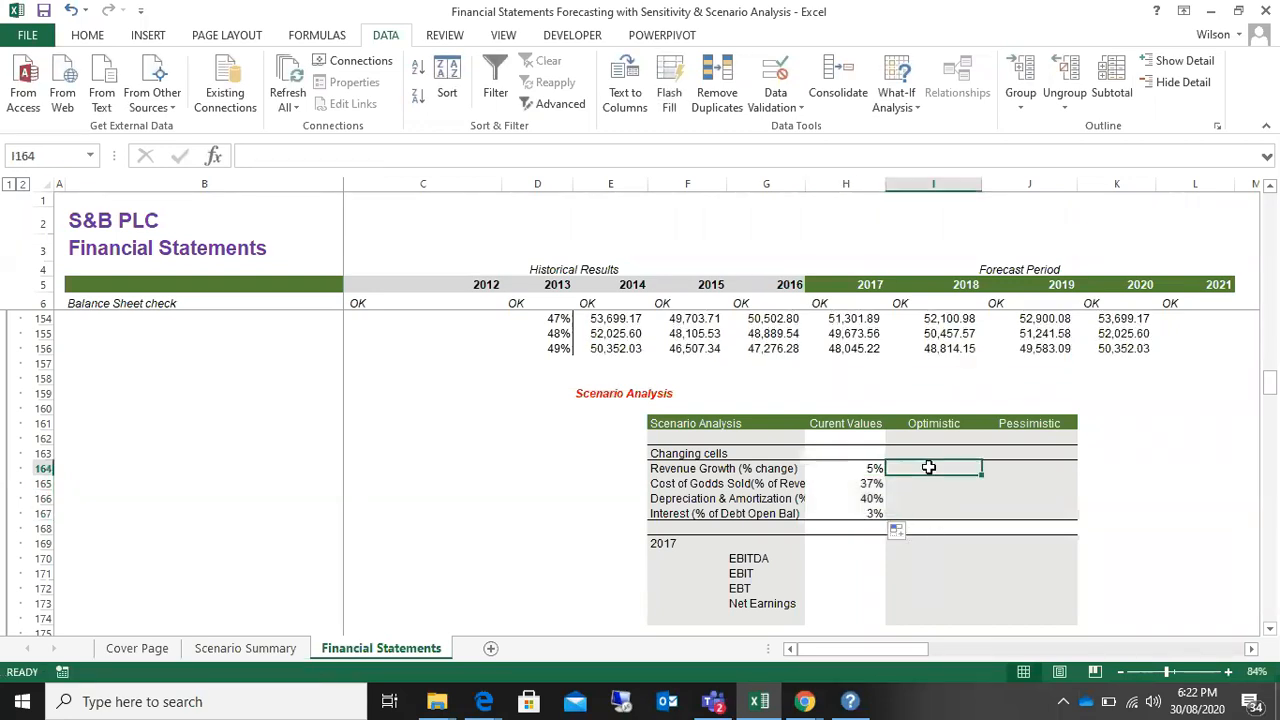
pyautogui.write('=')
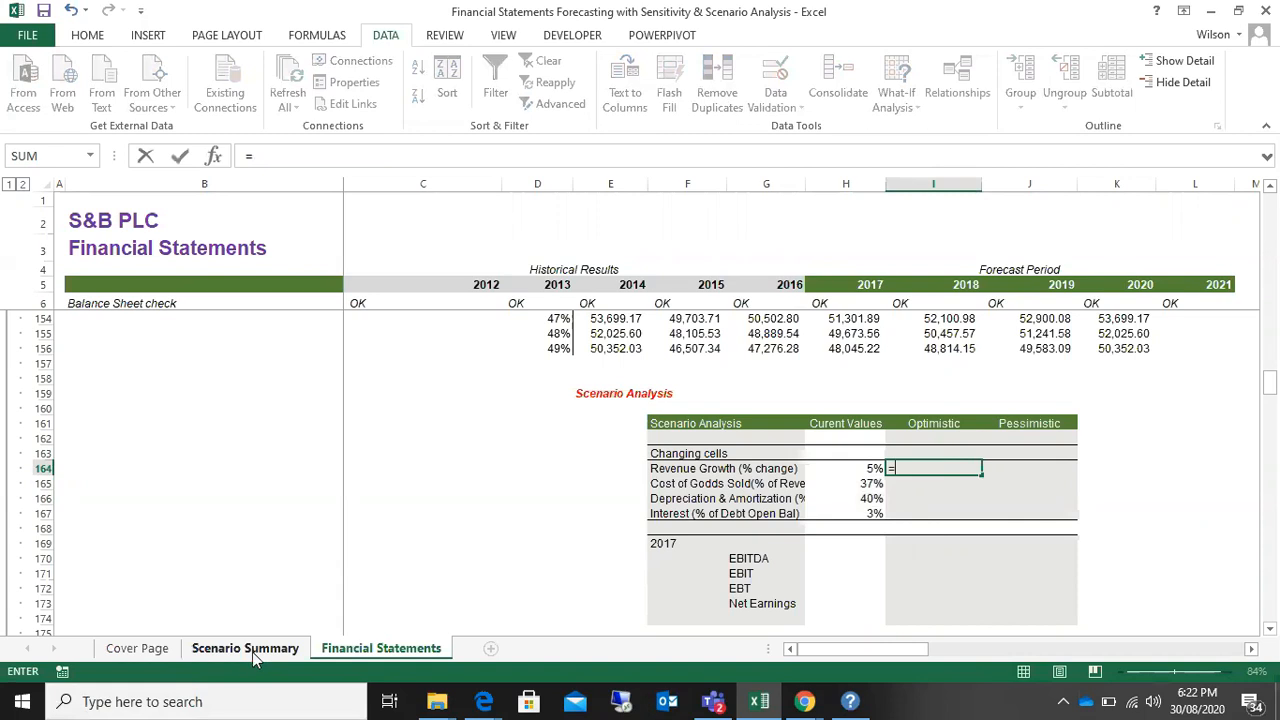
pyautogui.click(252, 650)
pyautogui.click(368, 321)
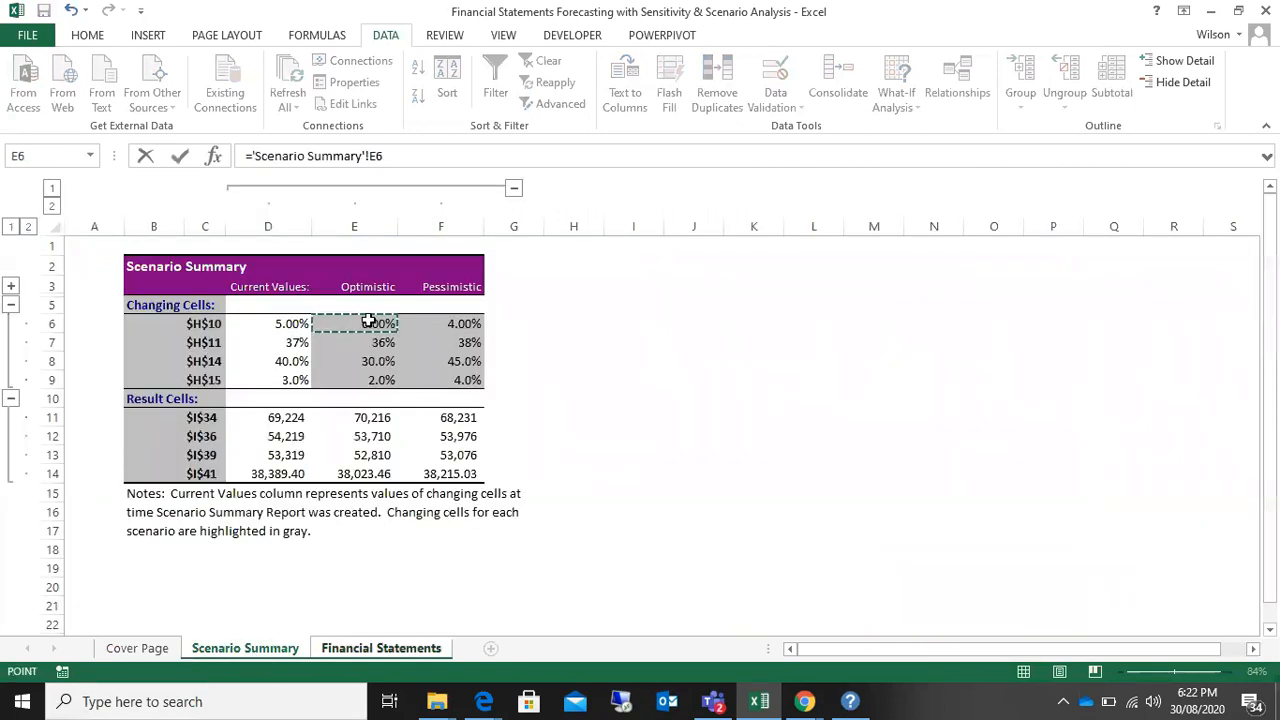
pyautogui.press('Return')
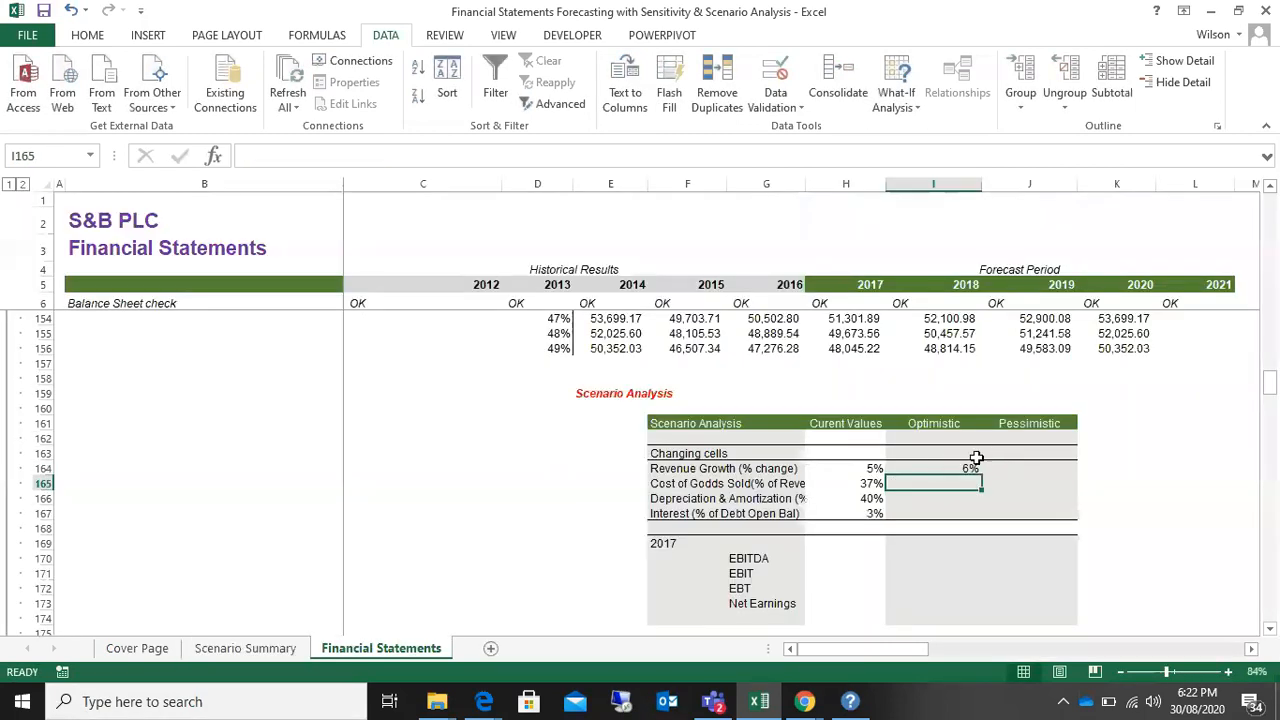
pyautogui.click(961, 465)
pyautogui.moveTo(982, 475); pyautogui.dragTo(1080, 520)
# Step: Link the current EBITDA cell H170 to 'Scenario Summary'!D11 and fill the formula down to H173 for Net Earnings
pyautogui.scroll(-2, 1025, 520)
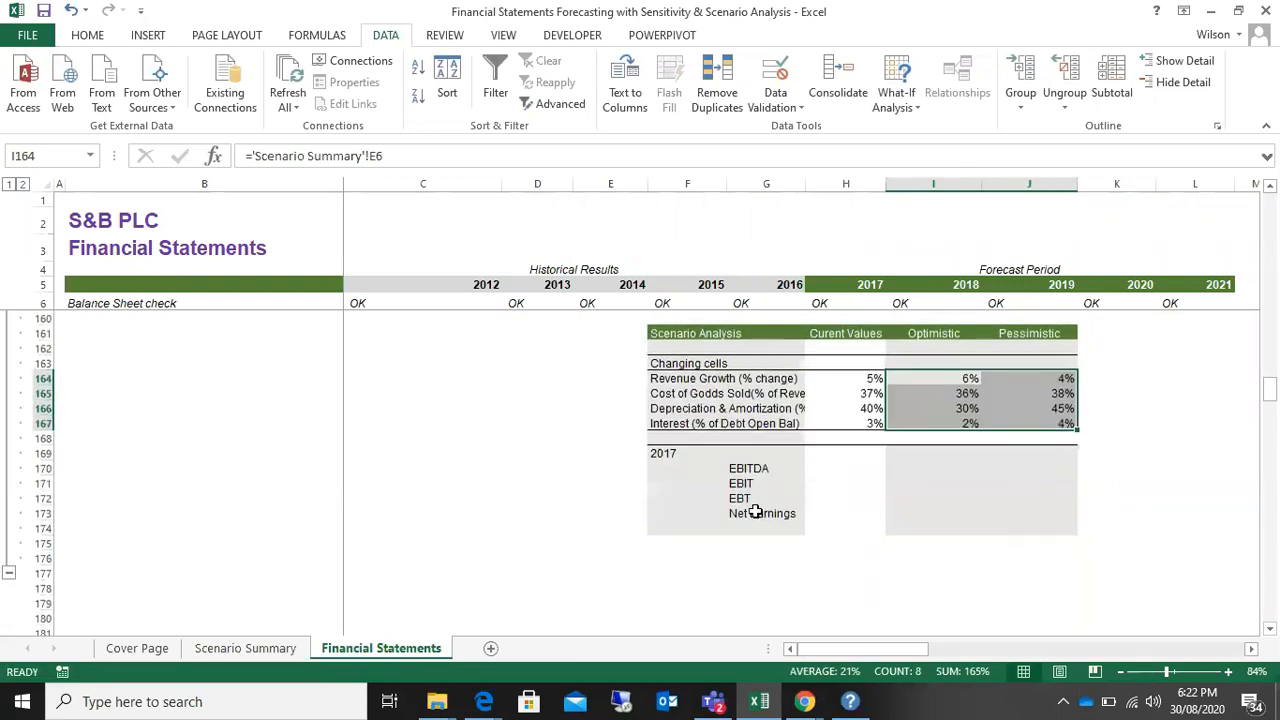
pyautogui.click(840, 472)
pyautogui.write('=')
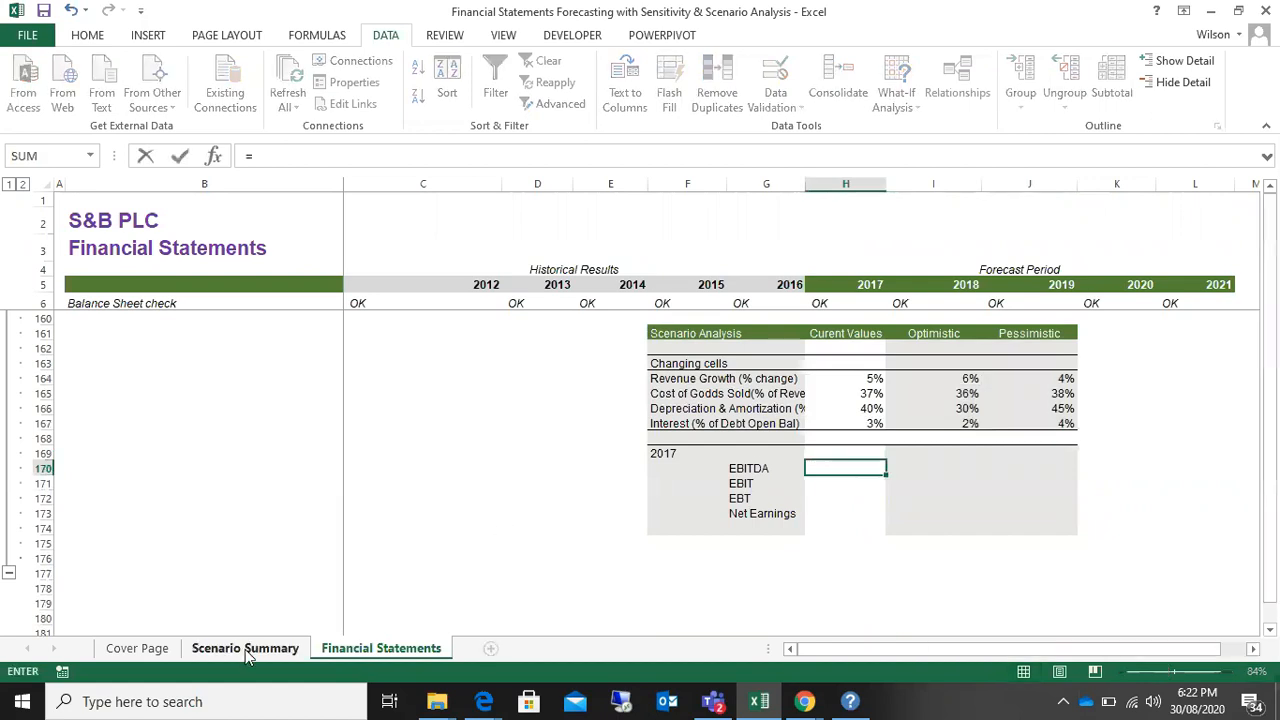
pyautogui.click(245, 650)
pyautogui.click(286, 417)
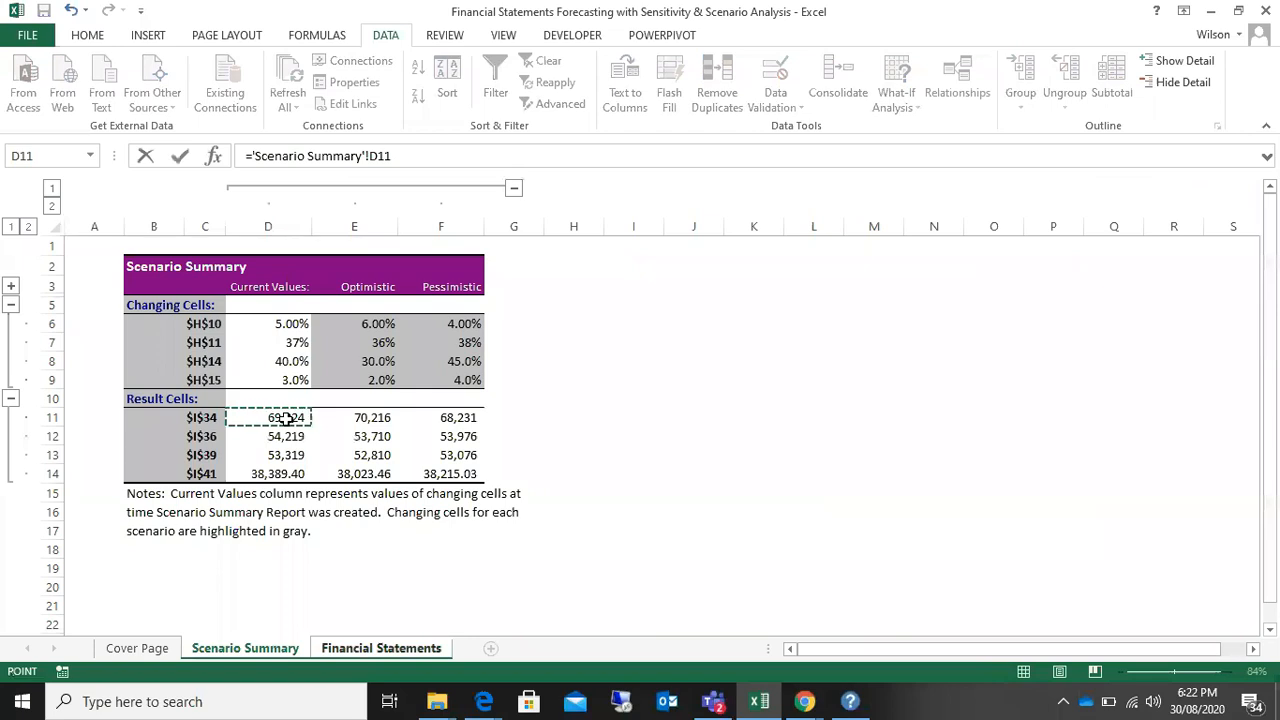
pyautogui.press('Return')
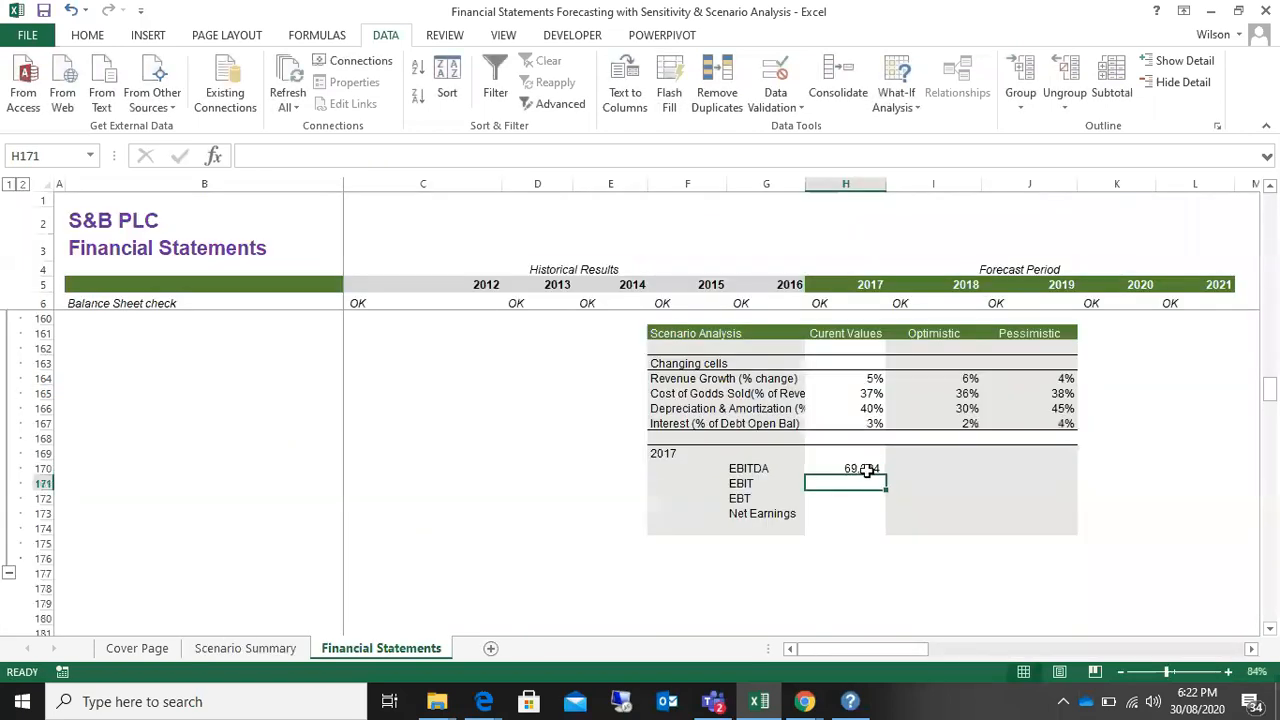
pyautogui.click(864, 468)
pyautogui.moveTo(888, 479); pyautogui.dragTo(891, 517)
# Step: Link the Optimistic EBITDA cell I170 to 'Scenario Summary'!E11 and fill the formula through J173
pyautogui.click(928, 466)
pyautogui.write('=')
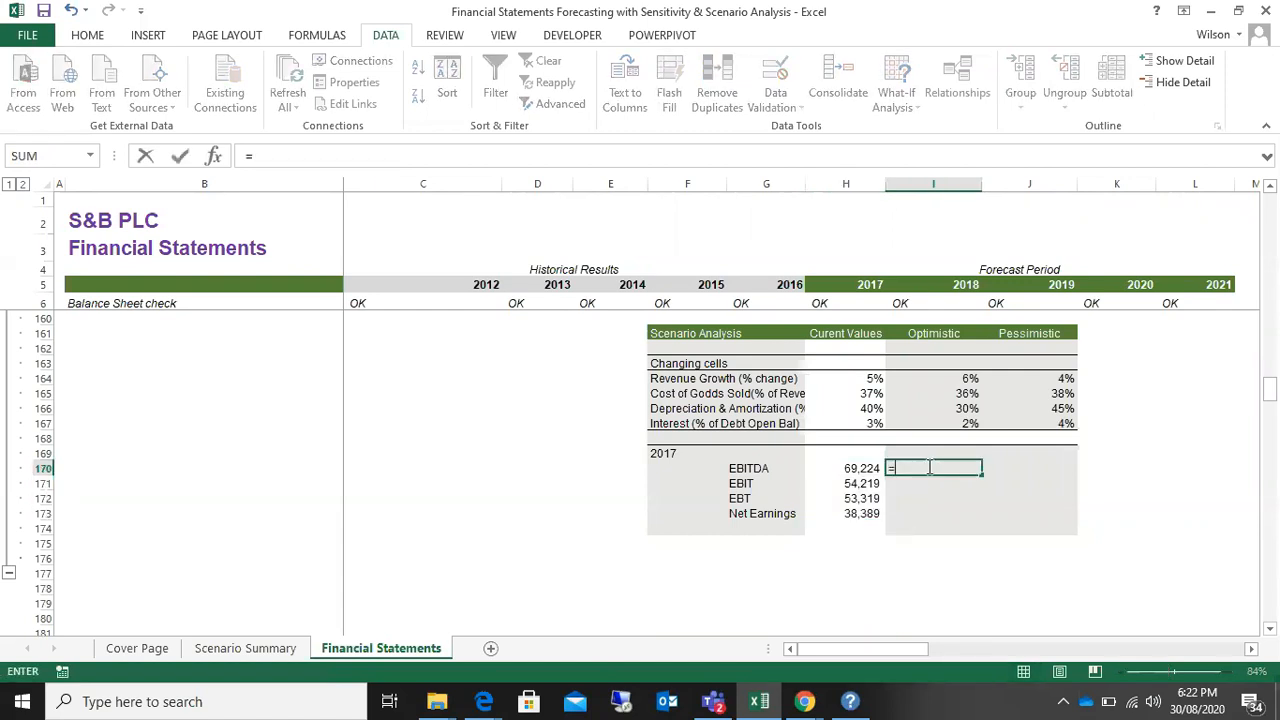
pyautogui.click(256, 650)
pyautogui.click(371, 418)
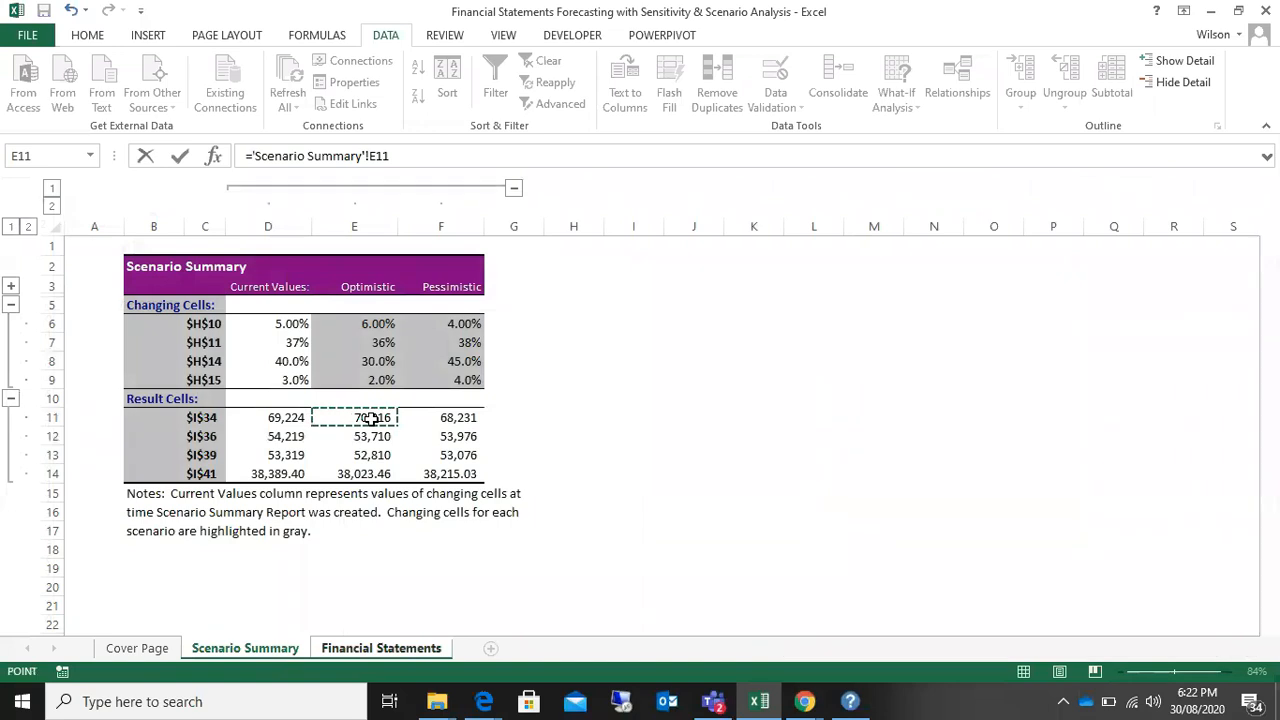
pyautogui.press('Return')
pyautogui.click(962, 467)
pyautogui.moveTo(981, 476); pyautogui.dragTo(1078, 521)
pyautogui.click(1170, 498)
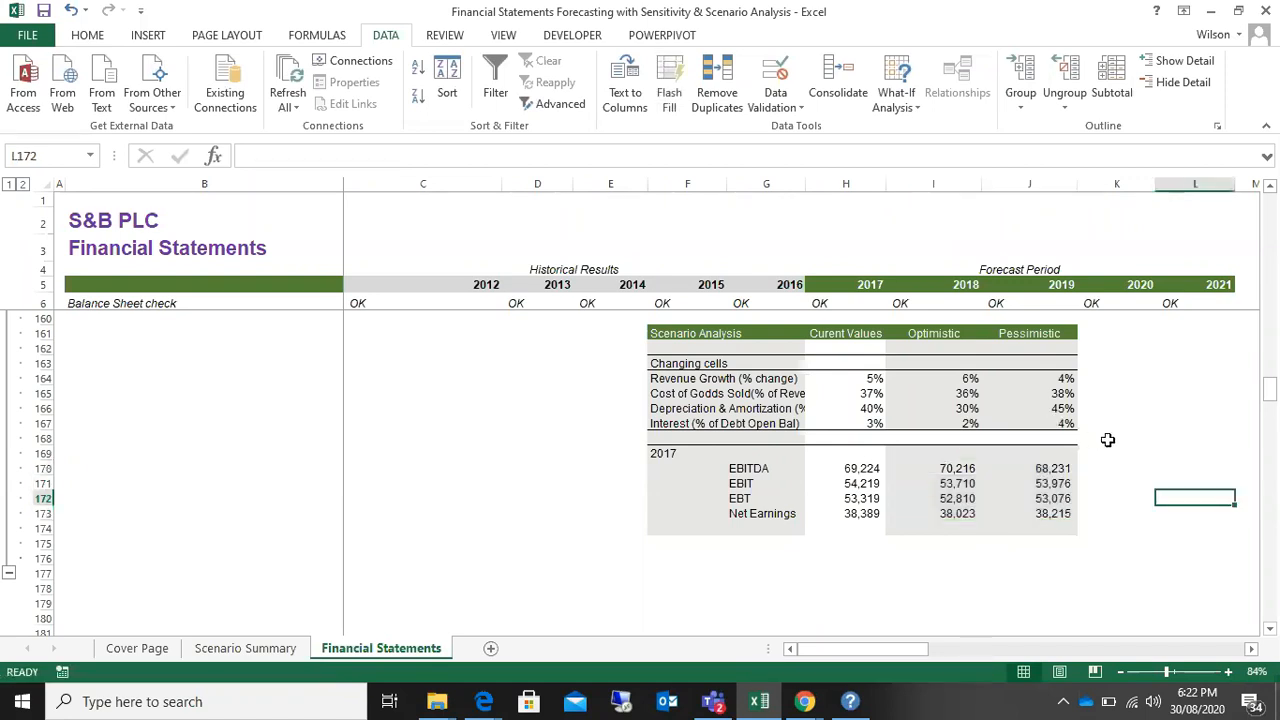
# Step: Hide the Scenario Summary sheet
pyautogui.scroll(3, 1105, 437)
pyautogui.scroll(-2, 1105, 437)
pyautogui.scroll(2, 1108, 441)
pyautogui.scroll(-2, 1107, 443)
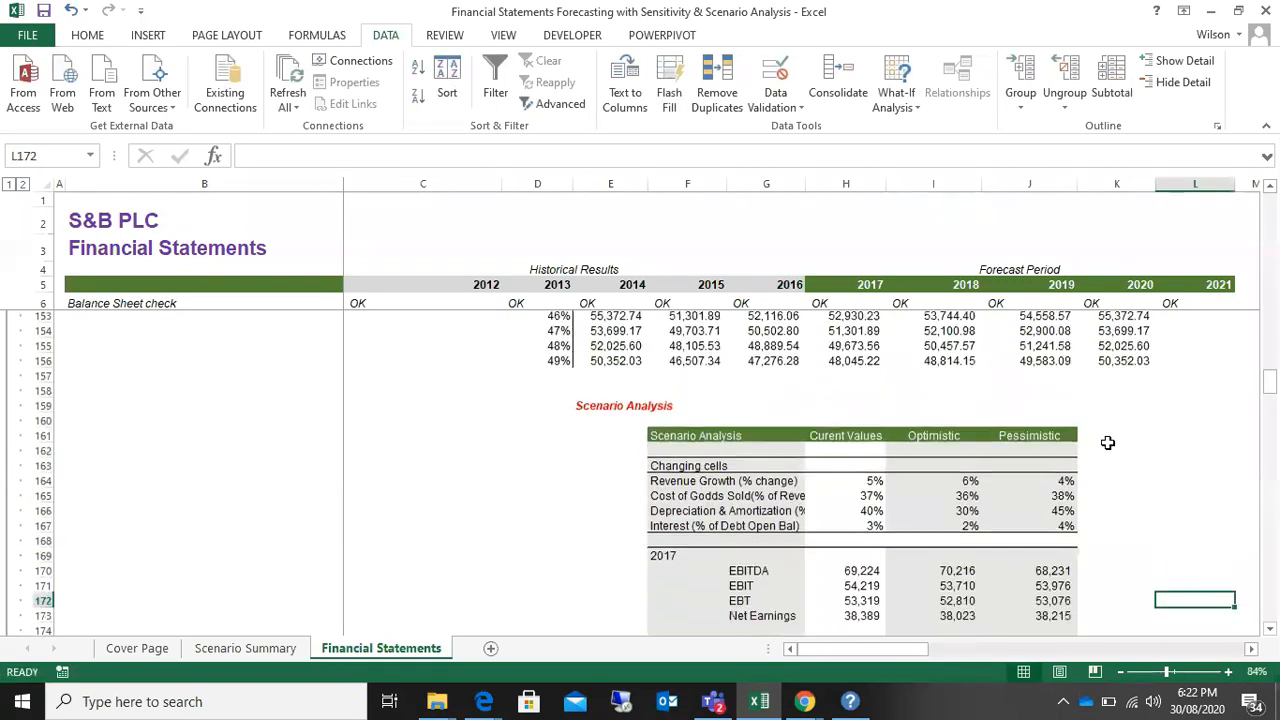
pyautogui.click(1137, 406)
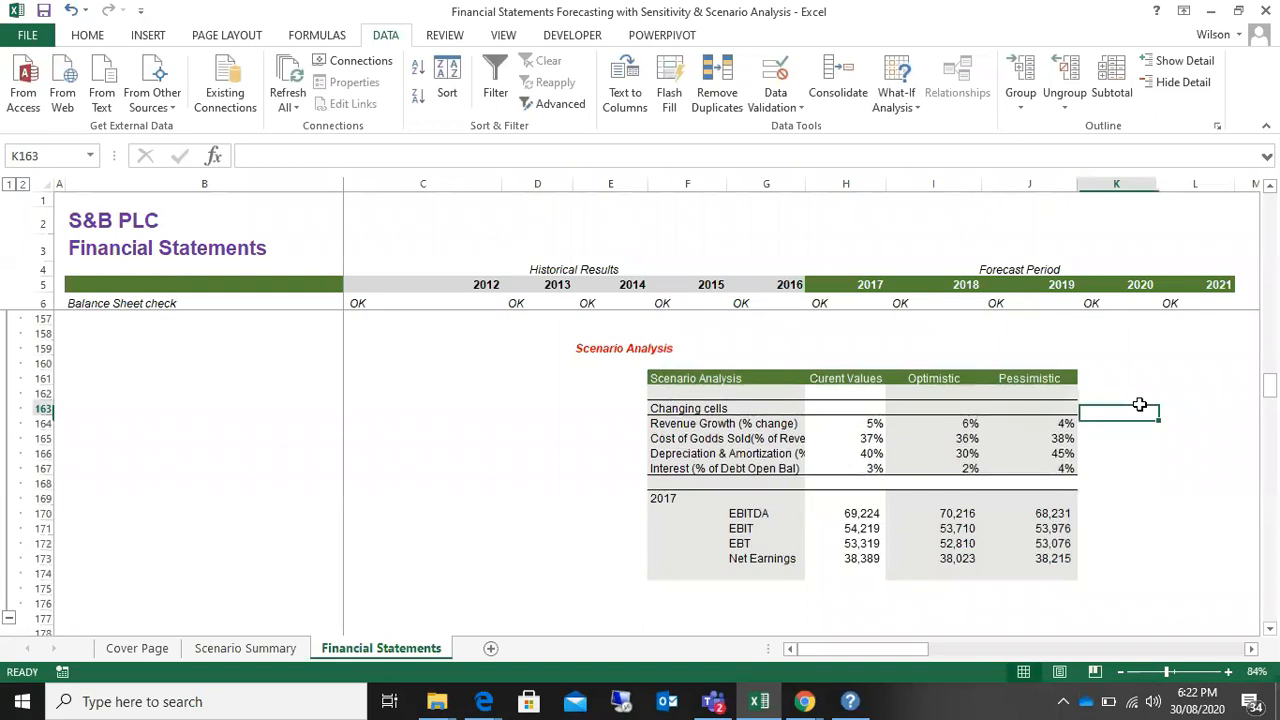
pyautogui.click(270, 650)
pyautogui.rightClick(270, 650)
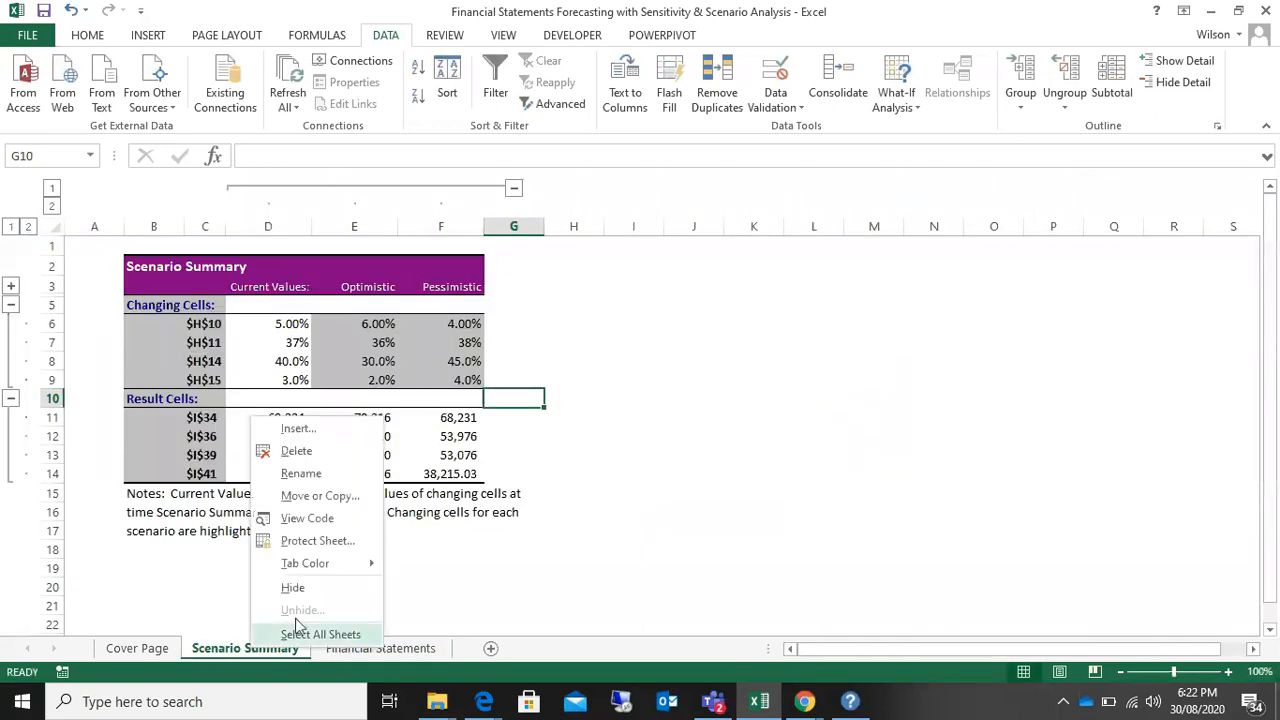
pyautogui.click(309, 594)
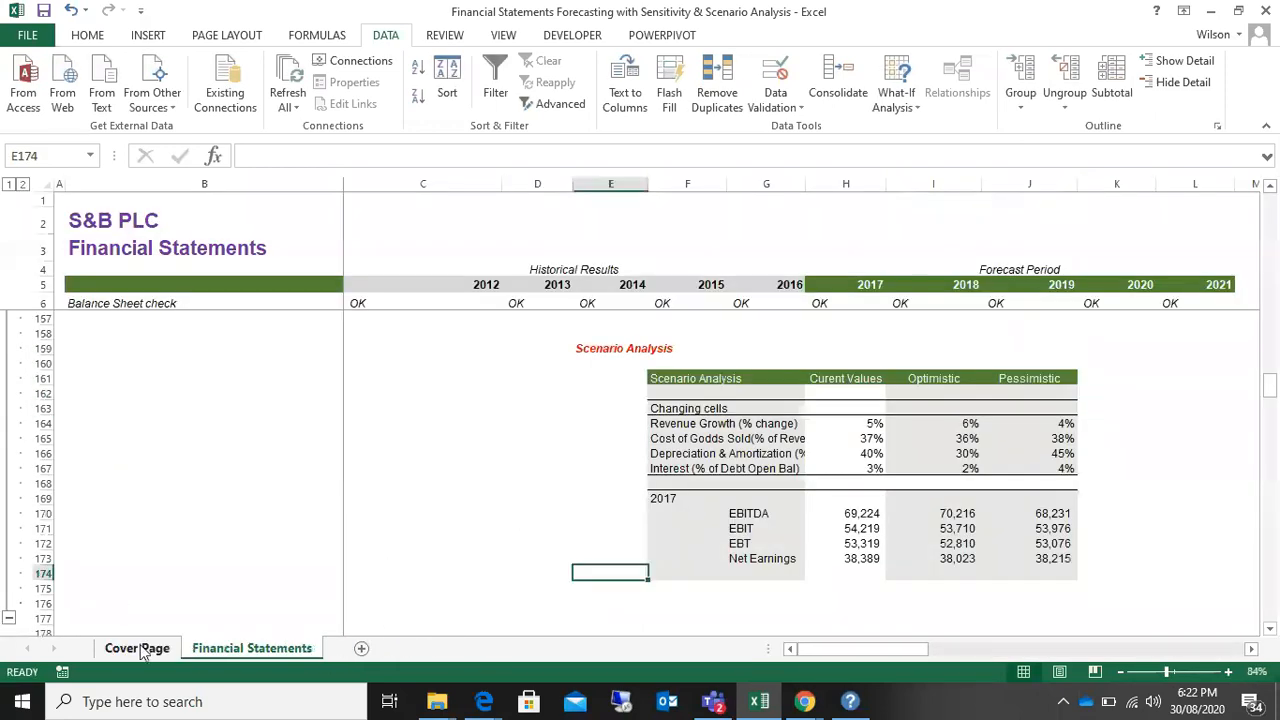
# Step: Check the workbook's visible sheets, Cover Page and Financial Statements, including the linked Scenario Analysis table
pyautogui.click(135, 647)
pyautogui.click(246, 650)
pyautogui.click(123, 654)
pyautogui.click(208, 653)
pyautogui.click(151, 654)
pyautogui.click(226, 651)
pyautogui.click(138, 652)
pyautogui.click(137, 651)
pyautogui.click(226, 650)
pyautogui.click(141, 656)
pyautogui.click(198, 656)
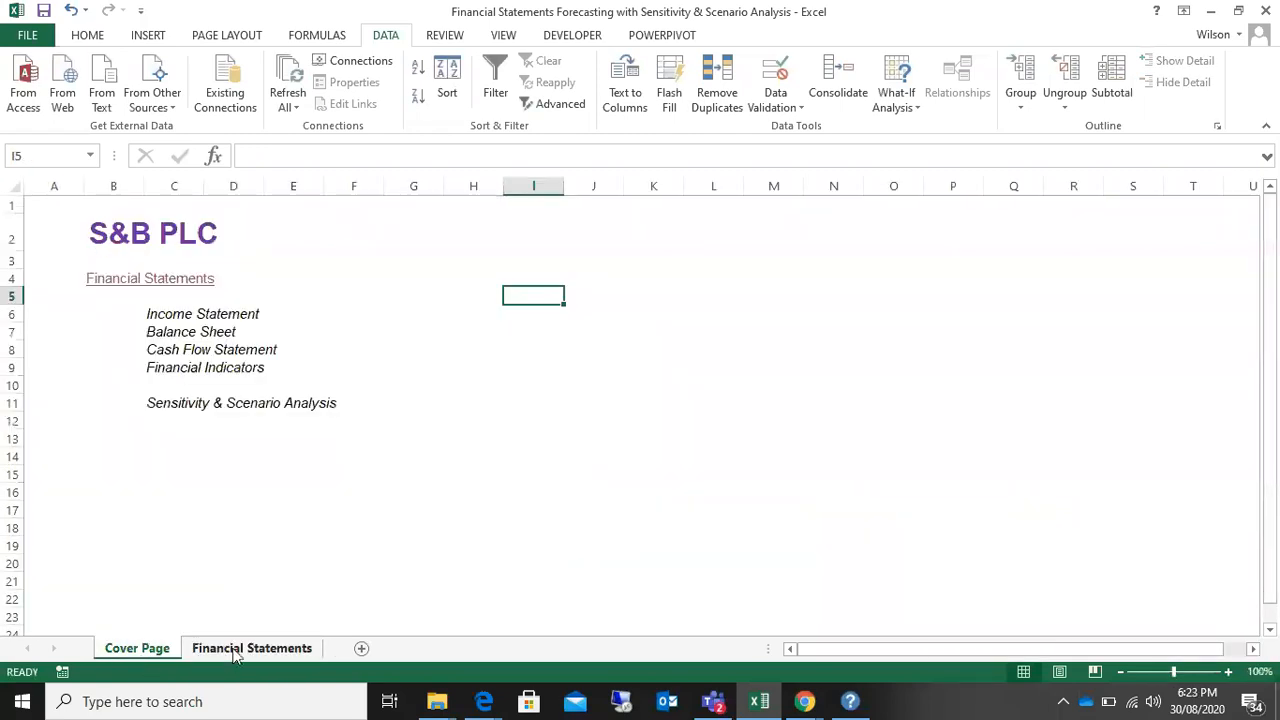
pyautogui.click(148, 651)
pyautogui.click(237, 655)
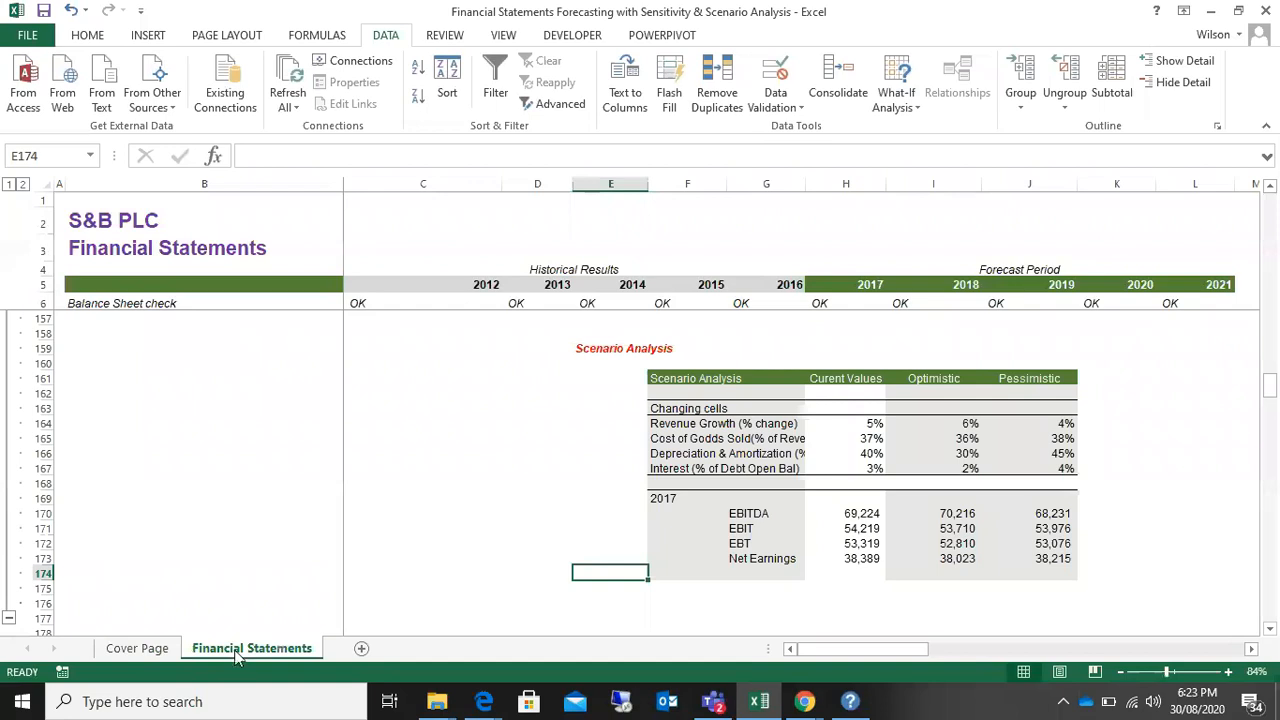
pyautogui.scroll(2, 358, 497)
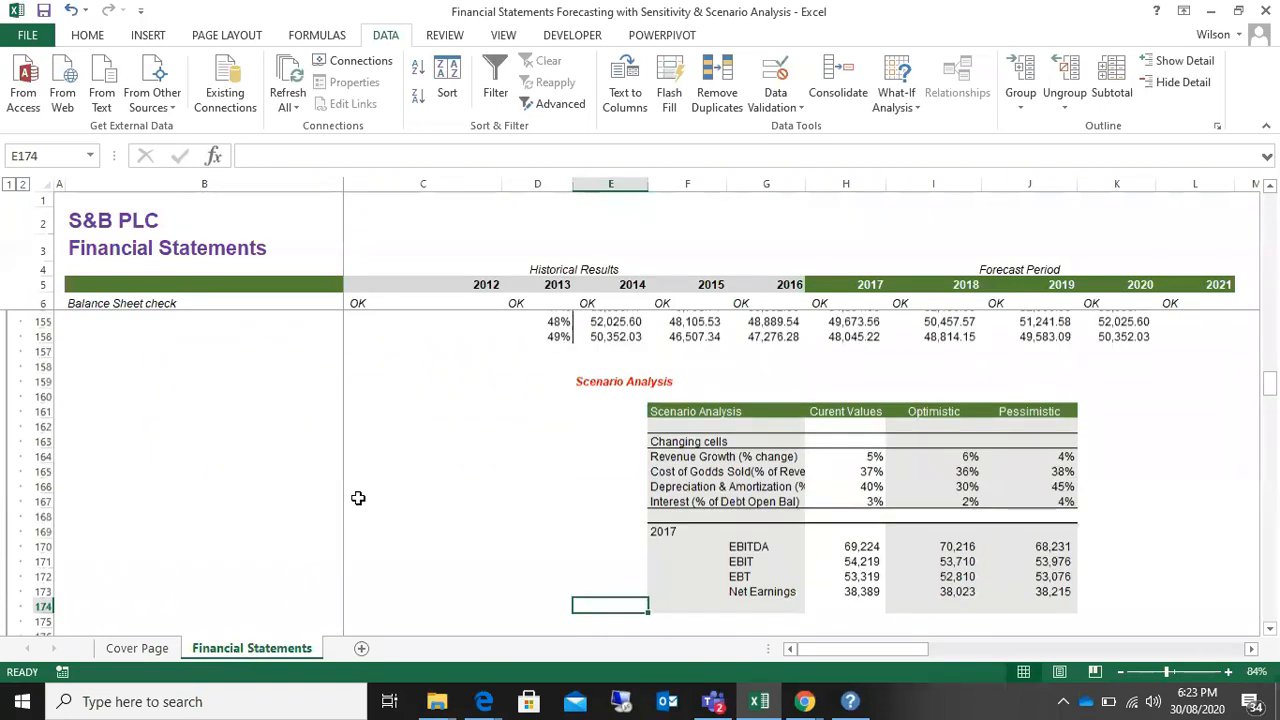
pyautogui.scroll(-2, 358, 497)
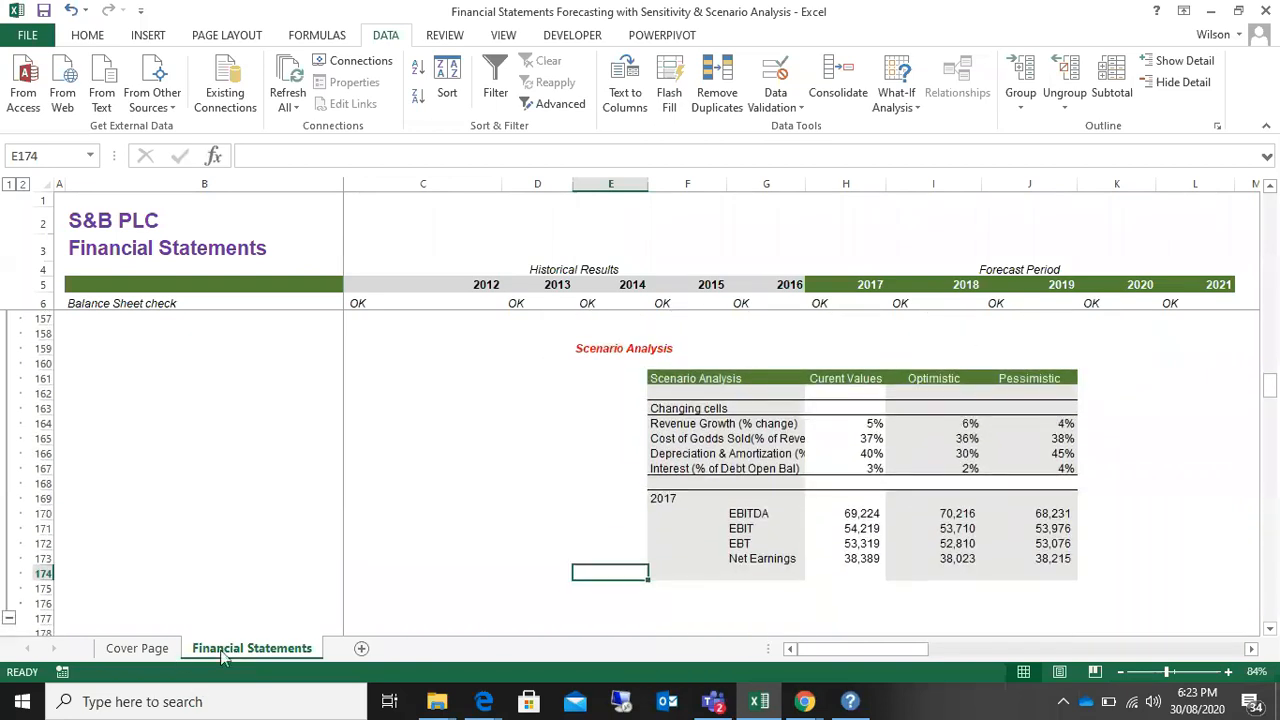
# Step: Unhide the Scenario Summary sheet and hide it again
pyautogui.rightClick(222, 655)
pyautogui.click(279, 613)
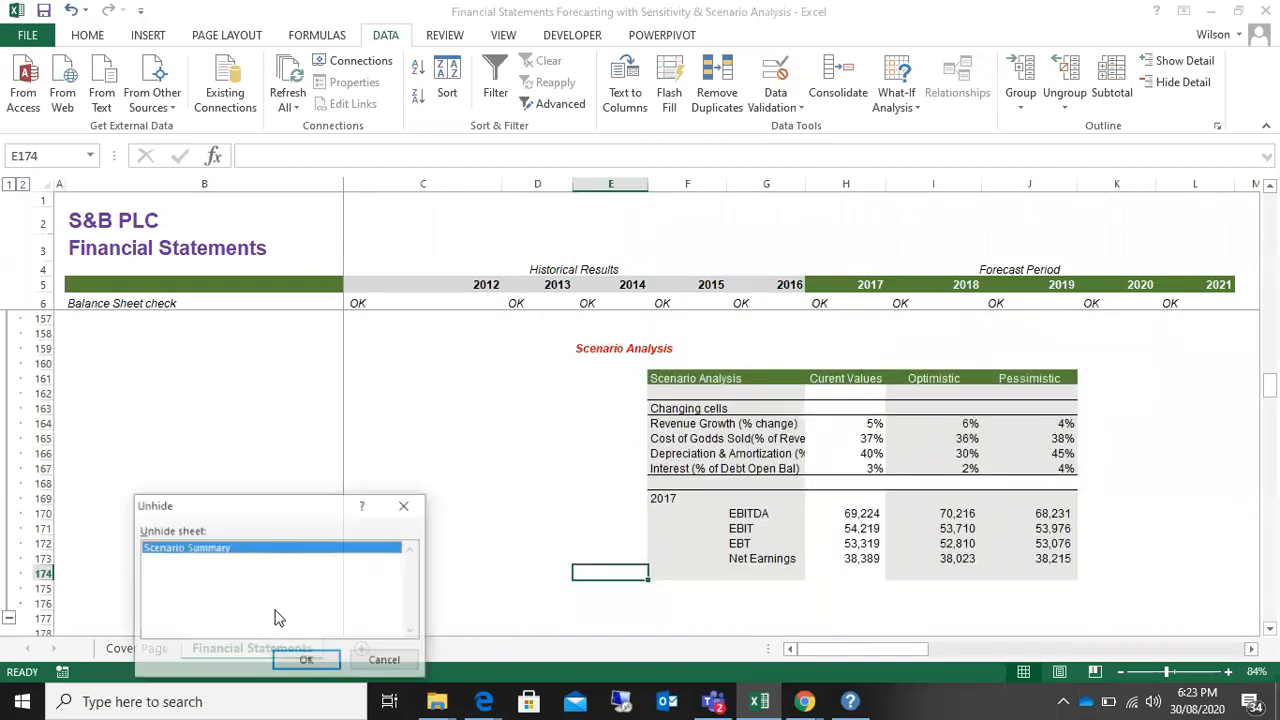
pyautogui.click(310, 659)
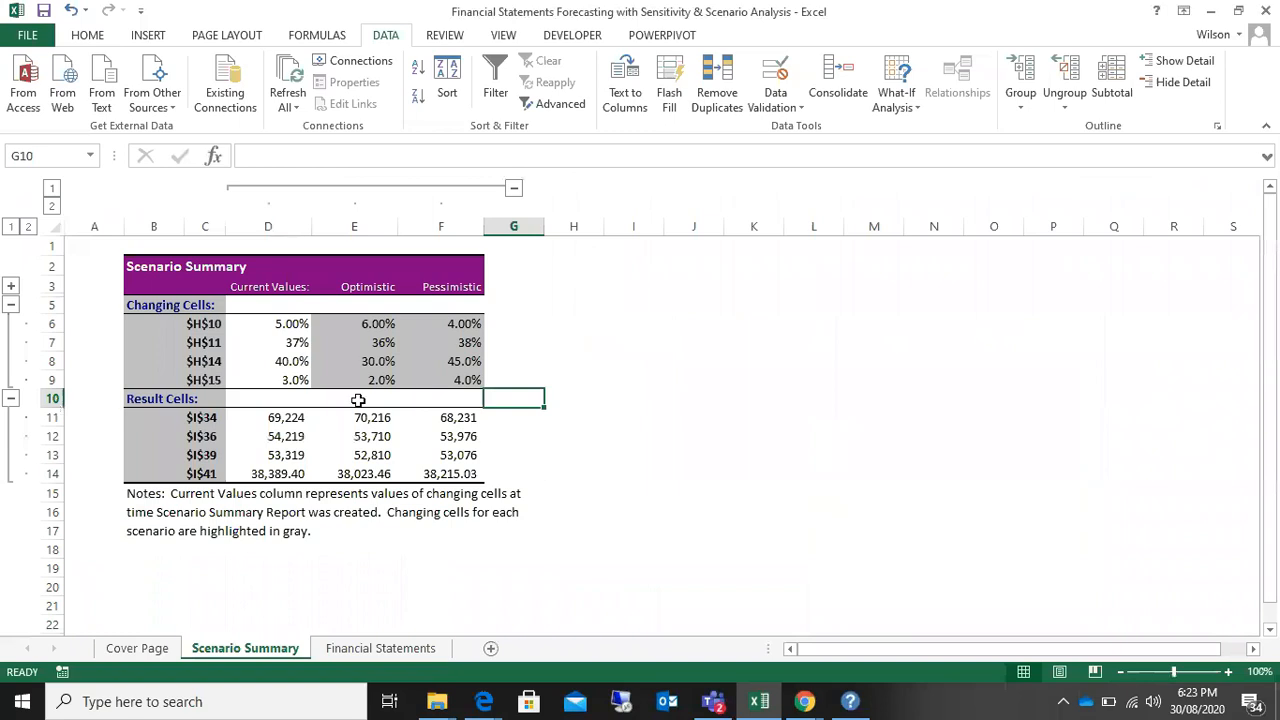
pyautogui.rightClick(244, 662)
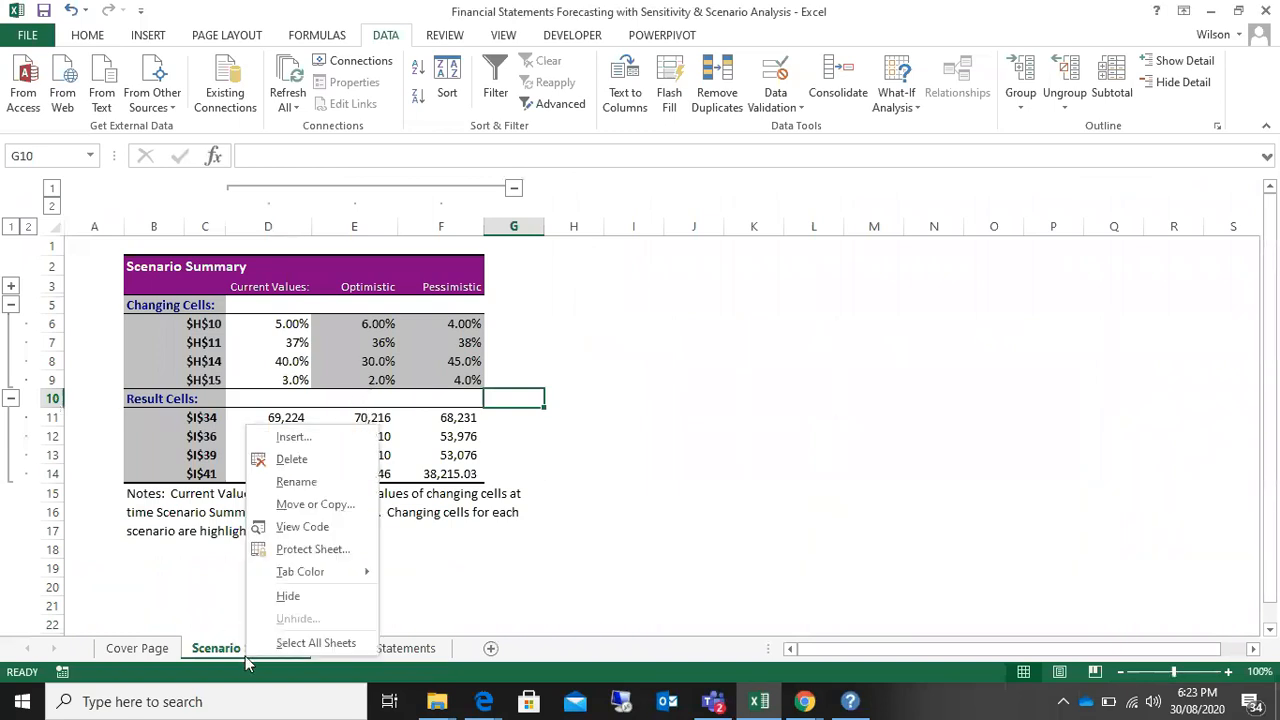
pyautogui.click(289, 600)
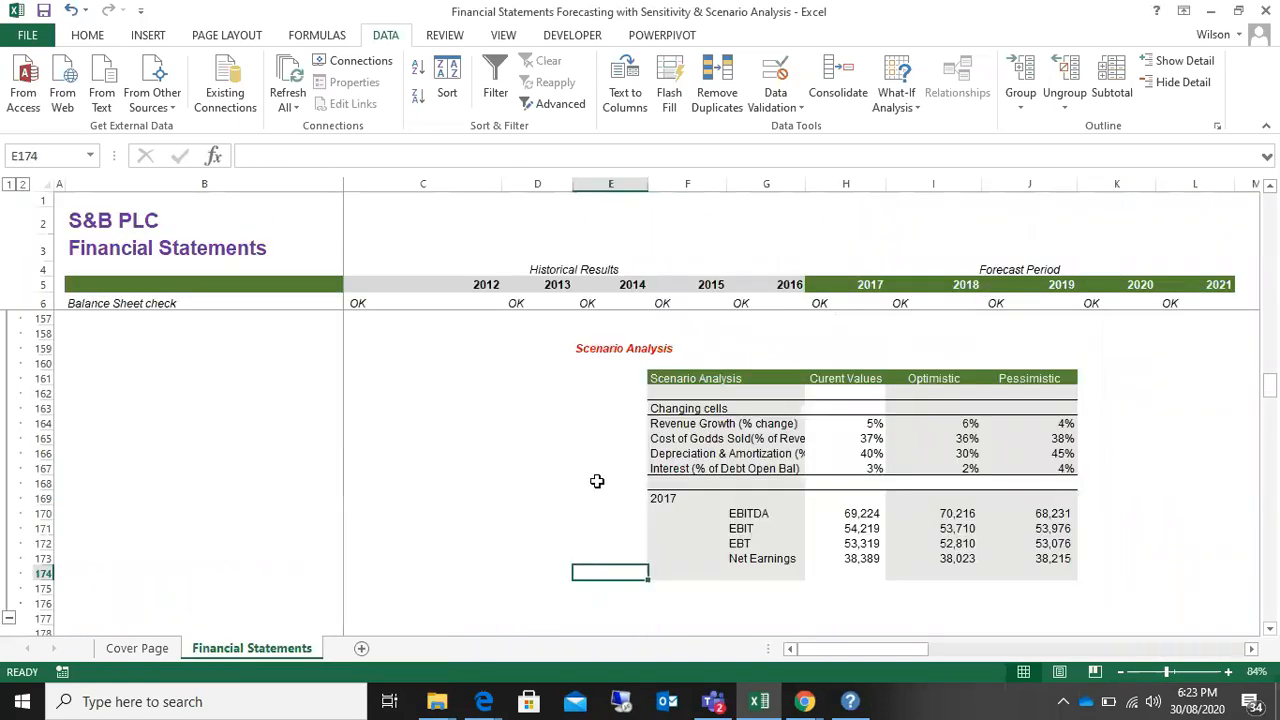
# Step: In the Scenario Analysis table, compare revenue growth and 2017 EBITDA across the current, Optimistic and Pessimistic scenarios
pyautogui.scroll(10, 597, 480)
pyautogui.scroll(3, 597, 480)
pyautogui.scroll(-3, 597, 482)
pyautogui.scroll(-9, 597, 482)
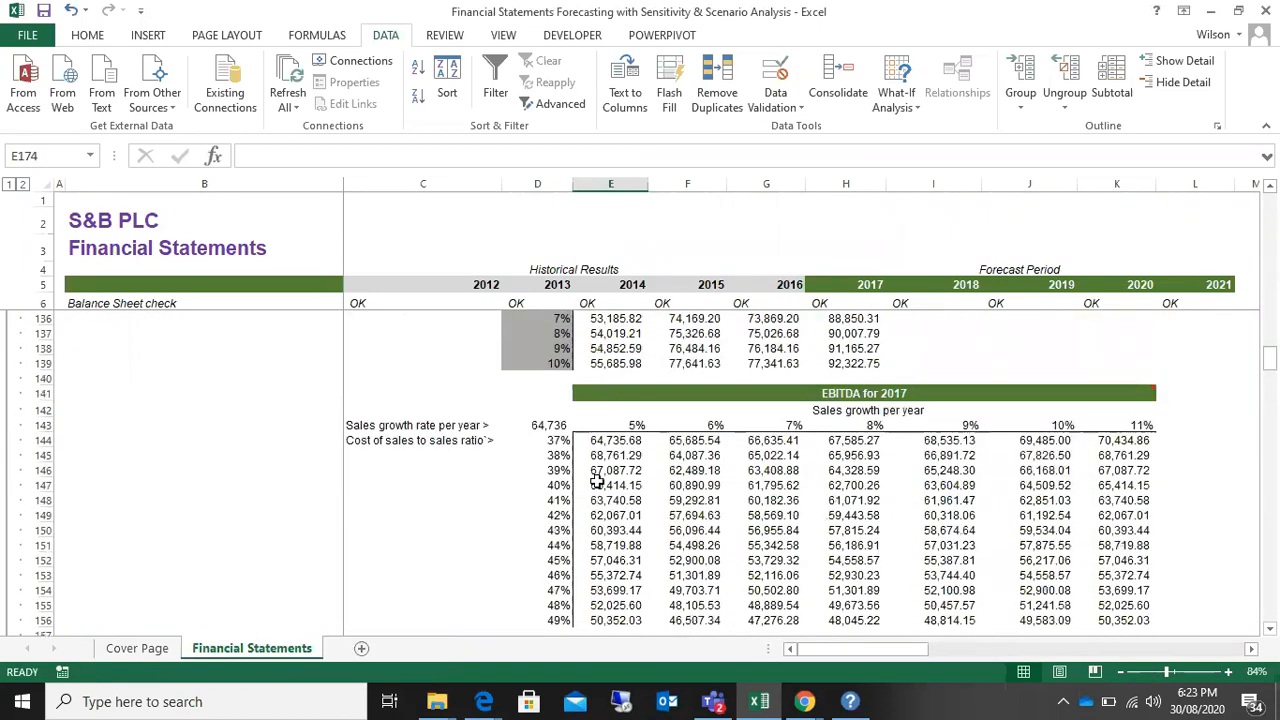
pyautogui.scroll(-1, 597, 481)
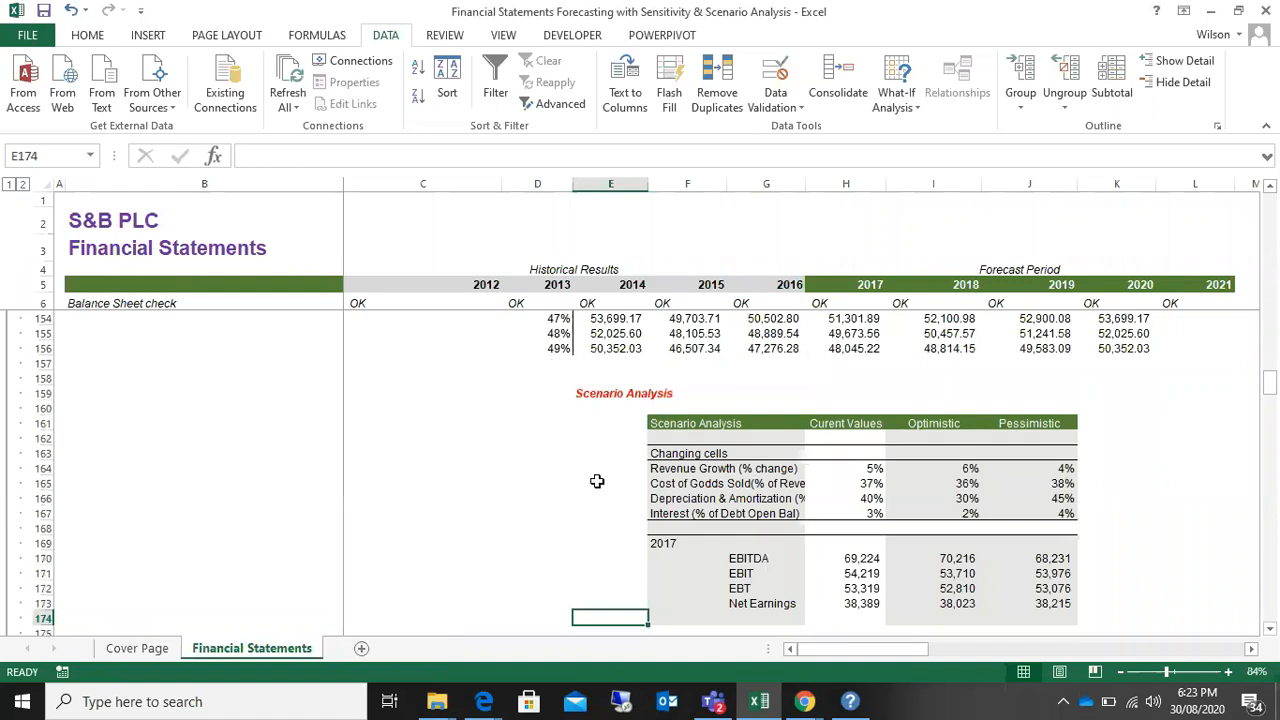
pyautogui.scroll(-1, 597, 481)
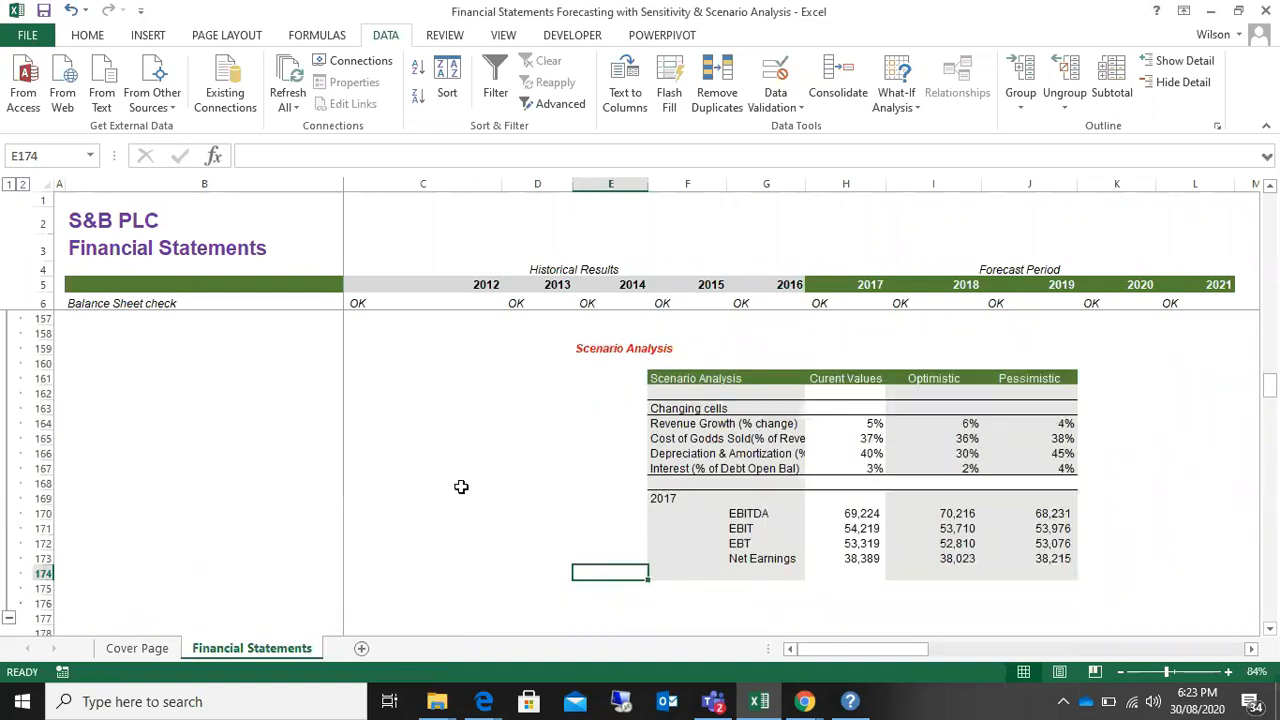
pyautogui.click(872, 438)
pyautogui.click(871, 454)
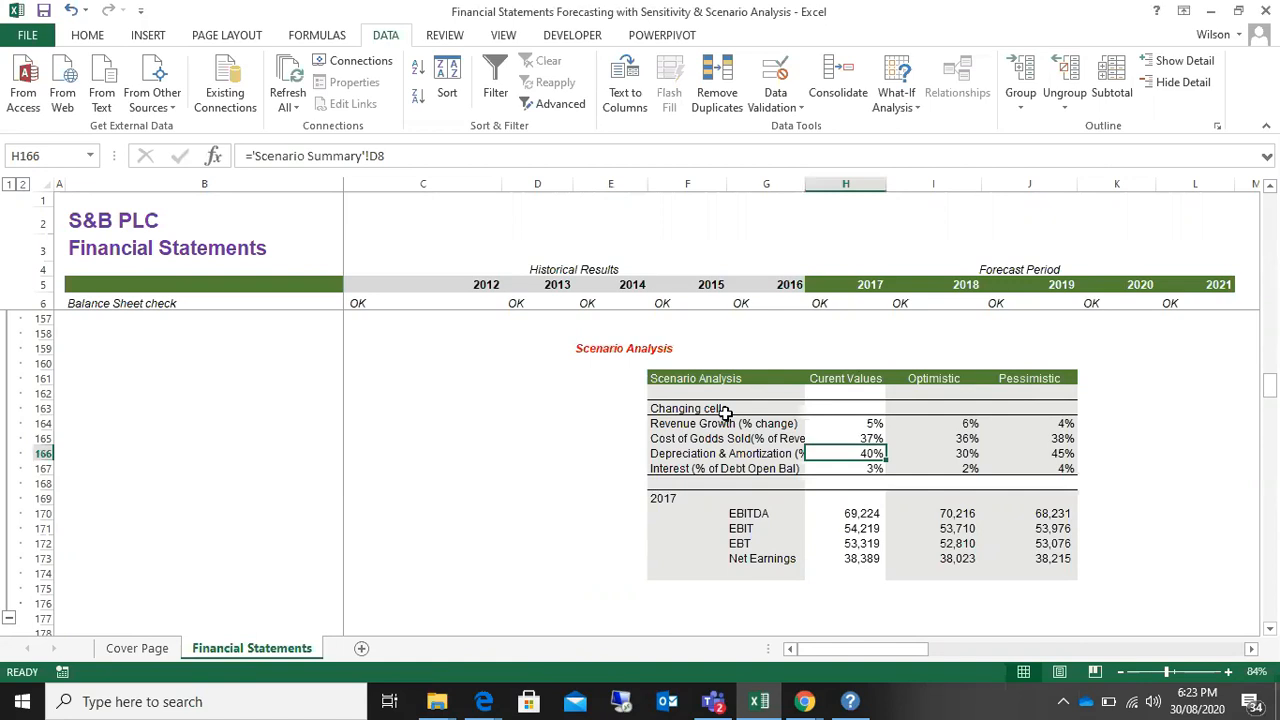
pyautogui.click(864, 423)
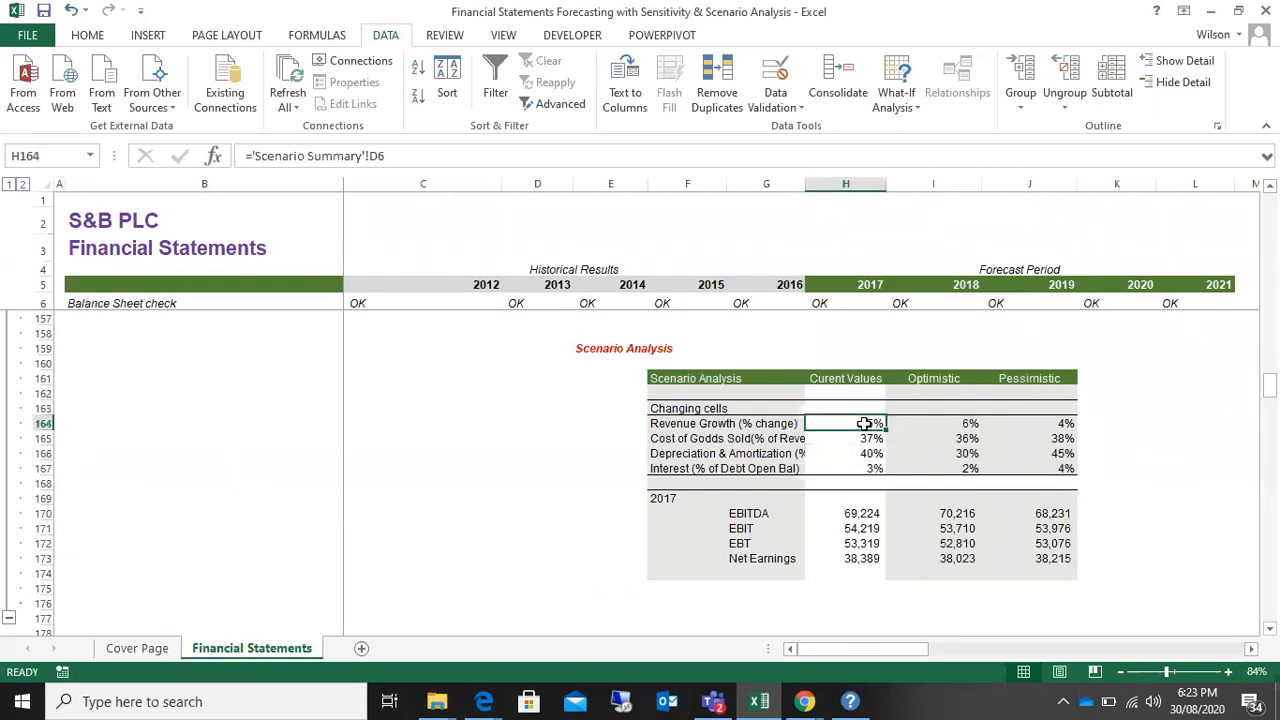
pyautogui.click(960, 422)
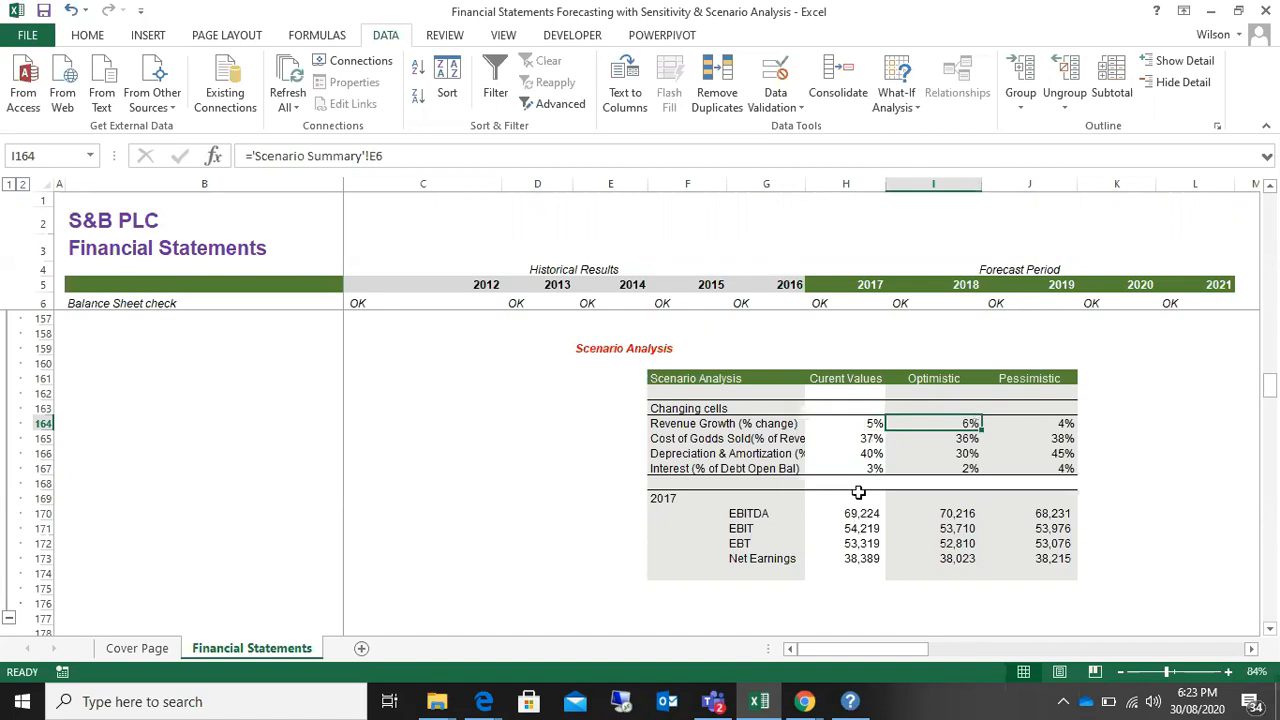
pyautogui.click(862, 423)
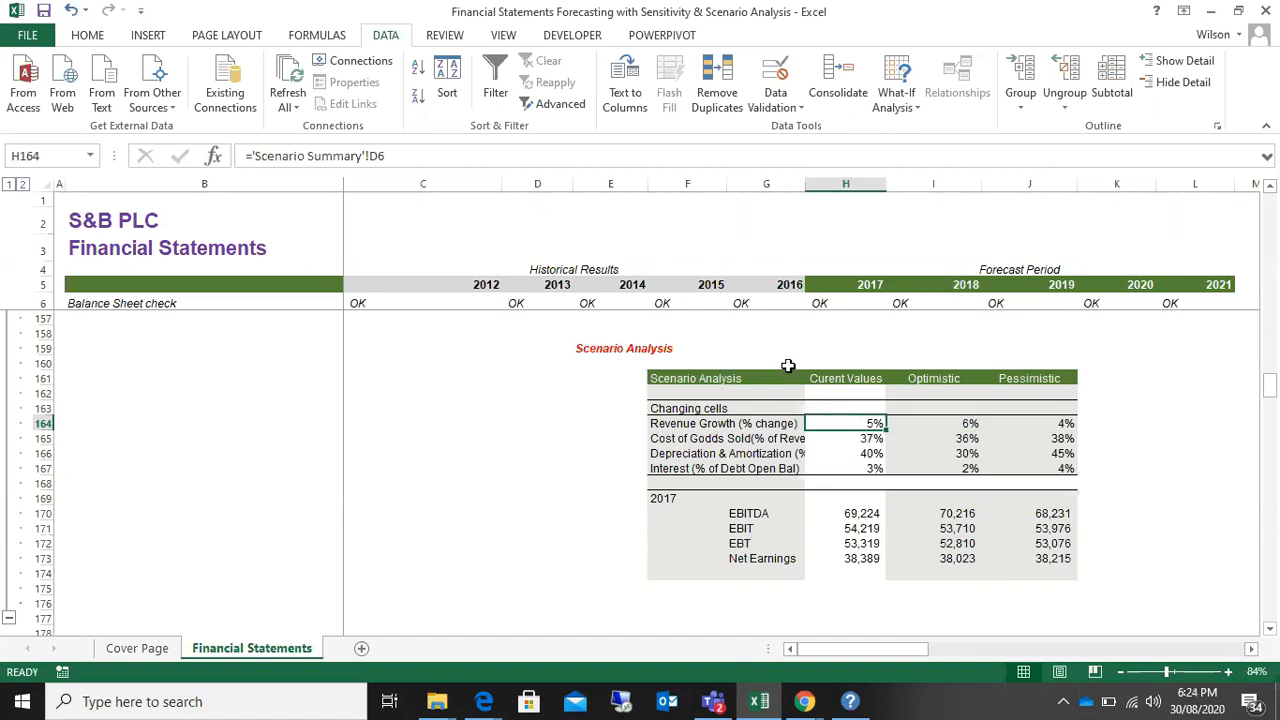
pyautogui.click(955, 424)
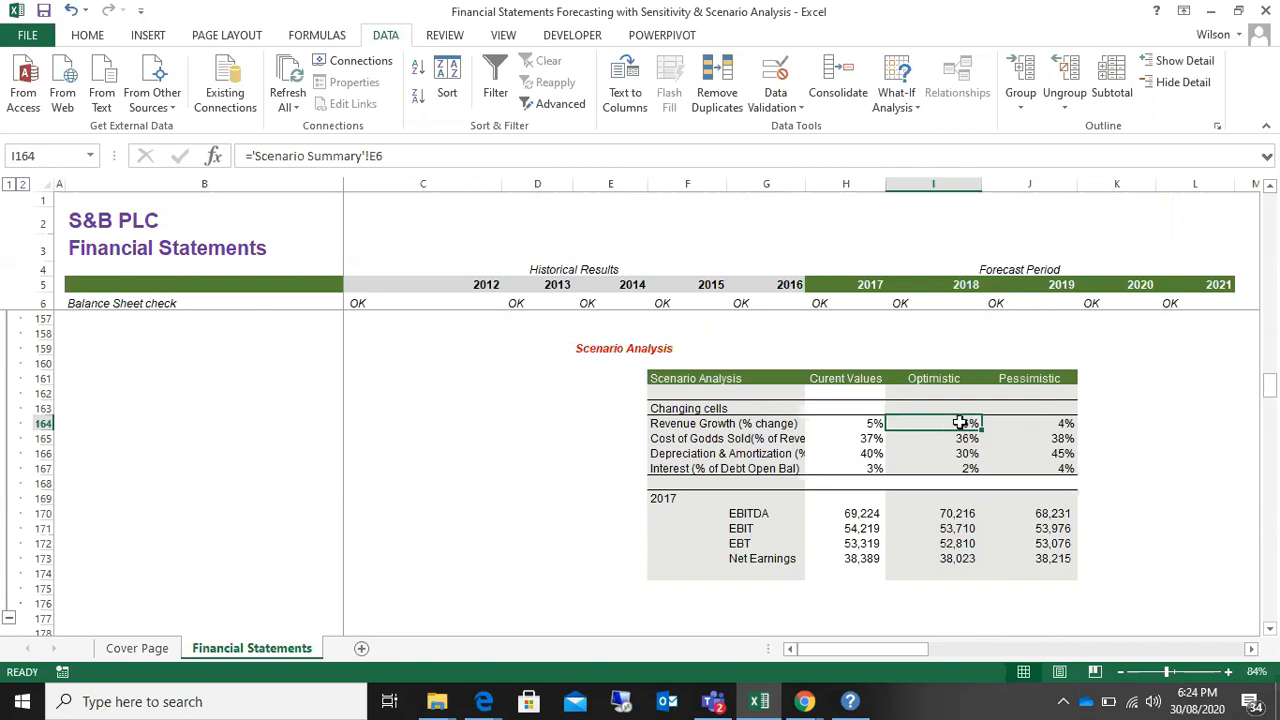
pyautogui.click(749, 513)
pyautogui.click(855, 513)
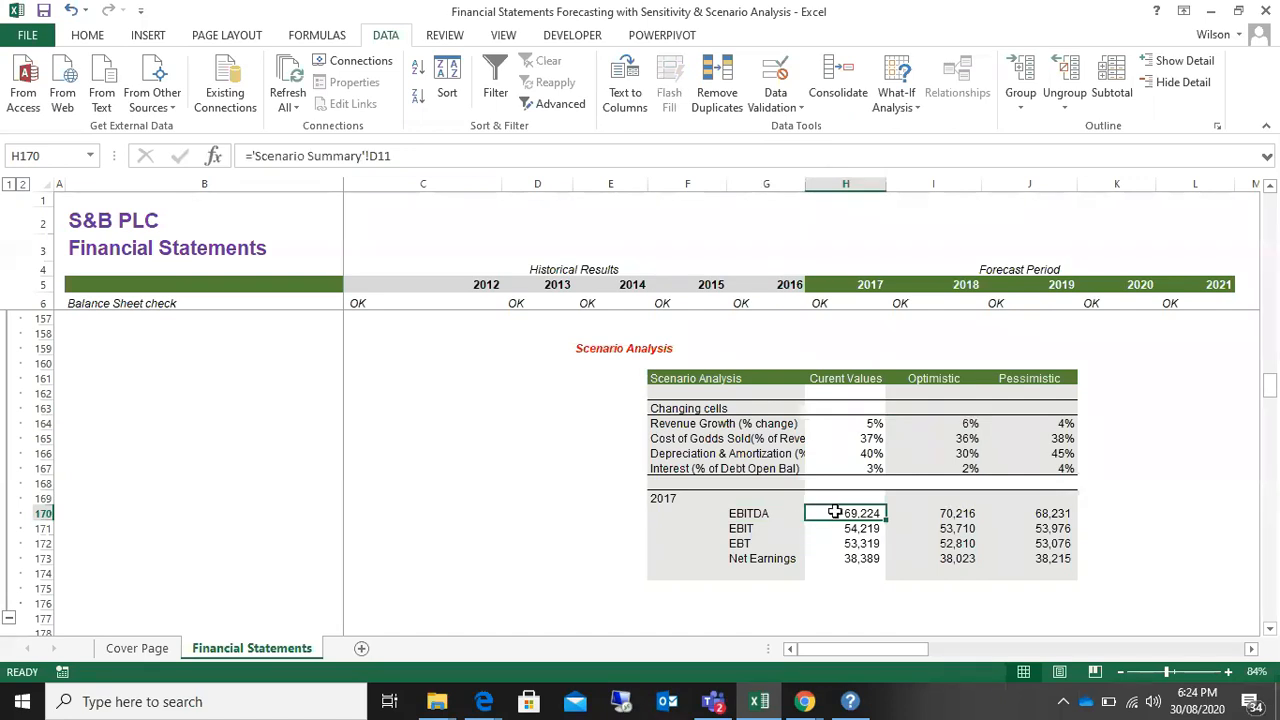
pyautogui.click(936, 515)
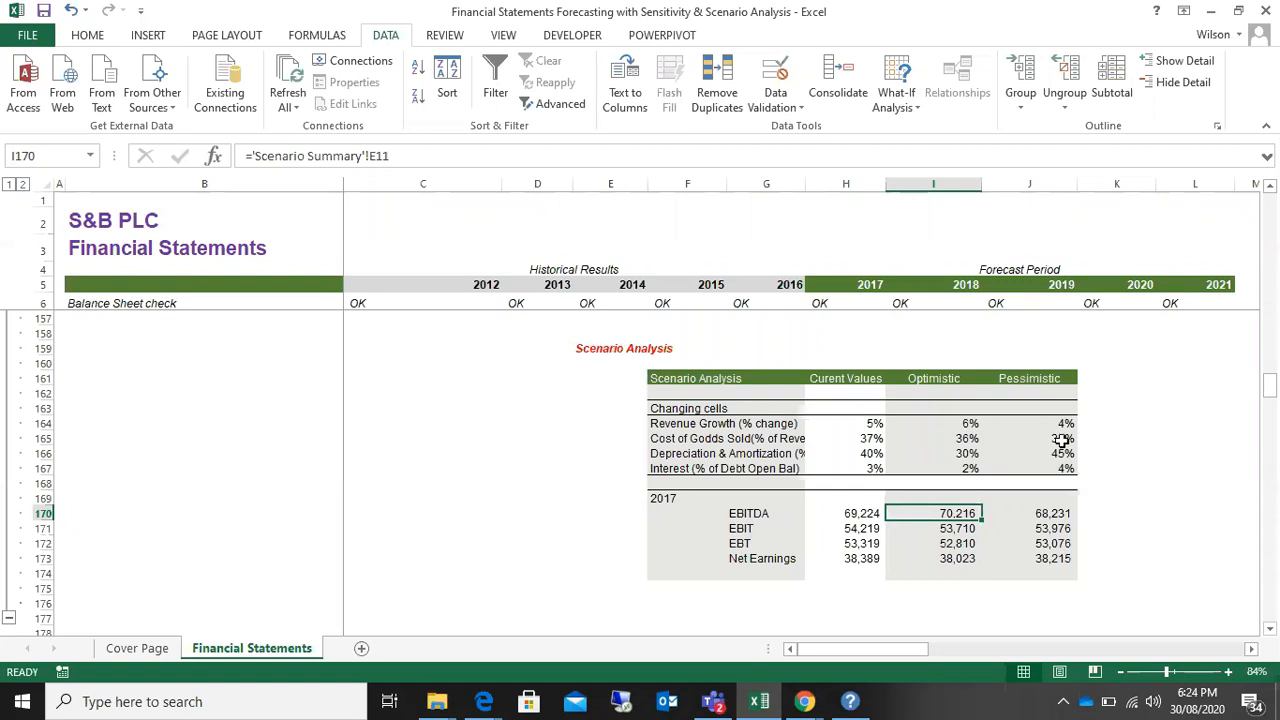
pyautogui.click(1062, 425)
pyautogui.click(1037, 512)
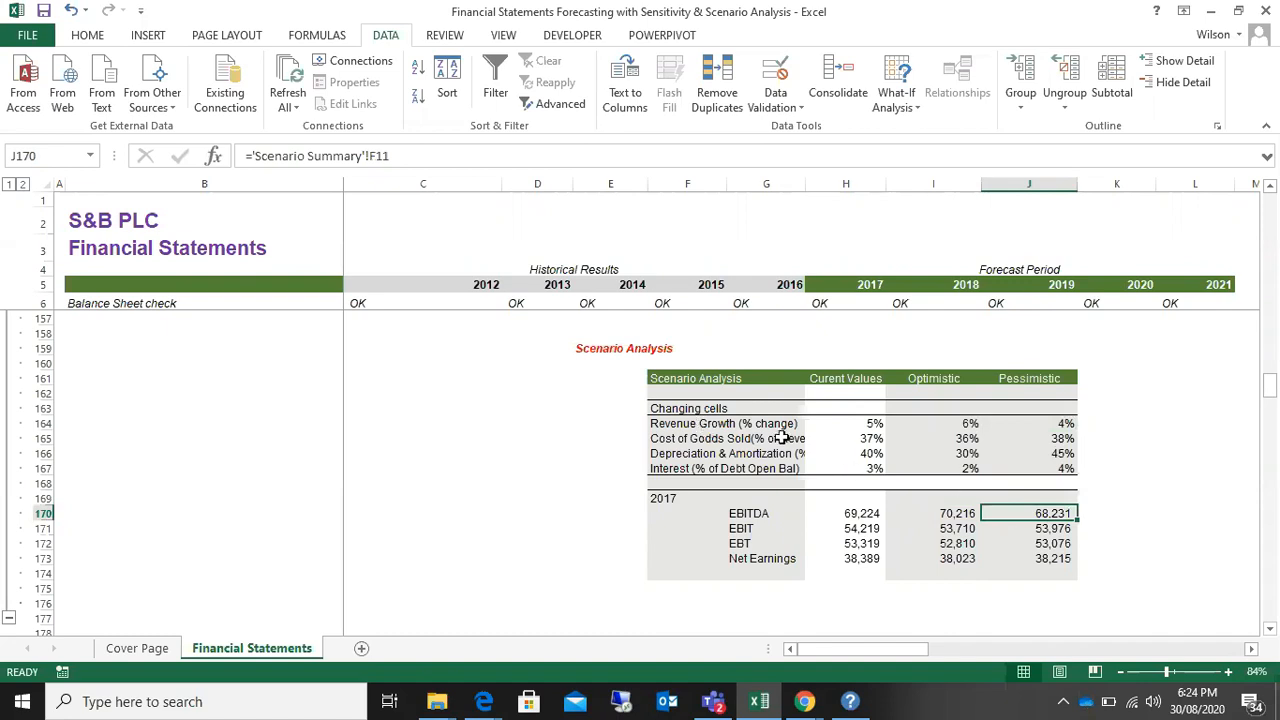
# Step: Compare the cost of goods sold ratio and the 2017 Net Earnings across the scenarios in the table
pyautogui.click(847, 438)
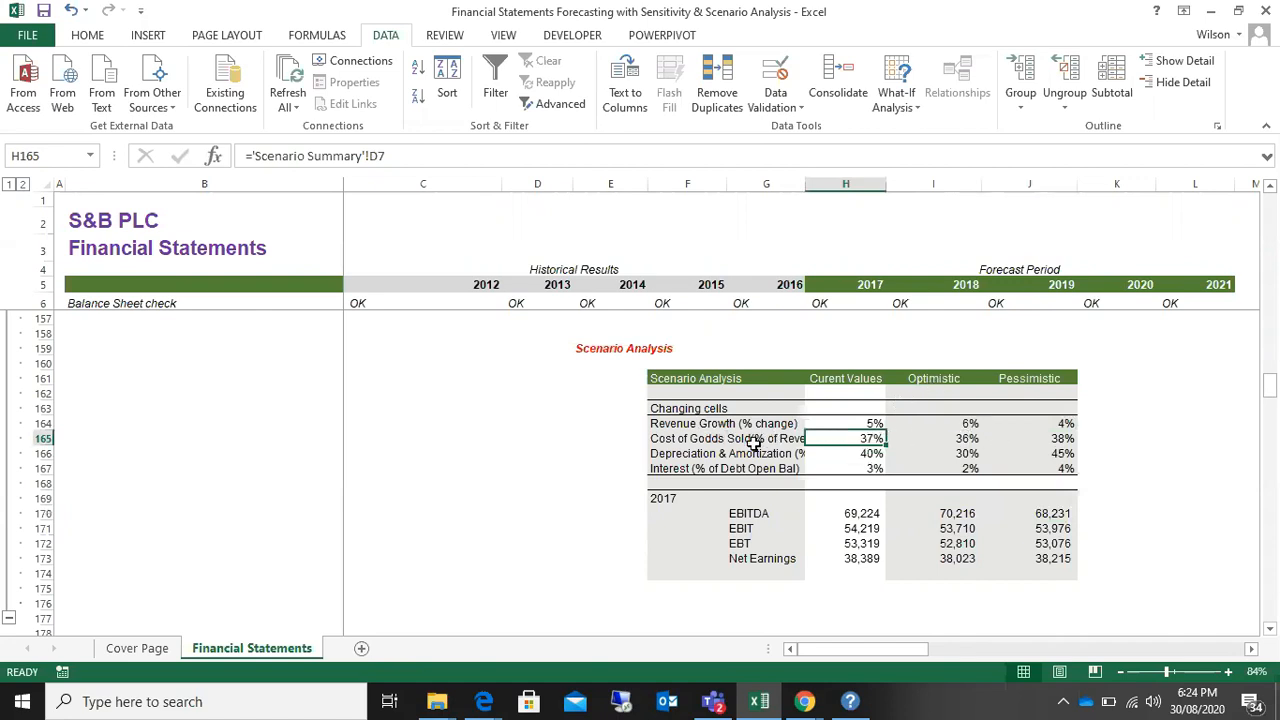
pyautogui.click(959, 438)
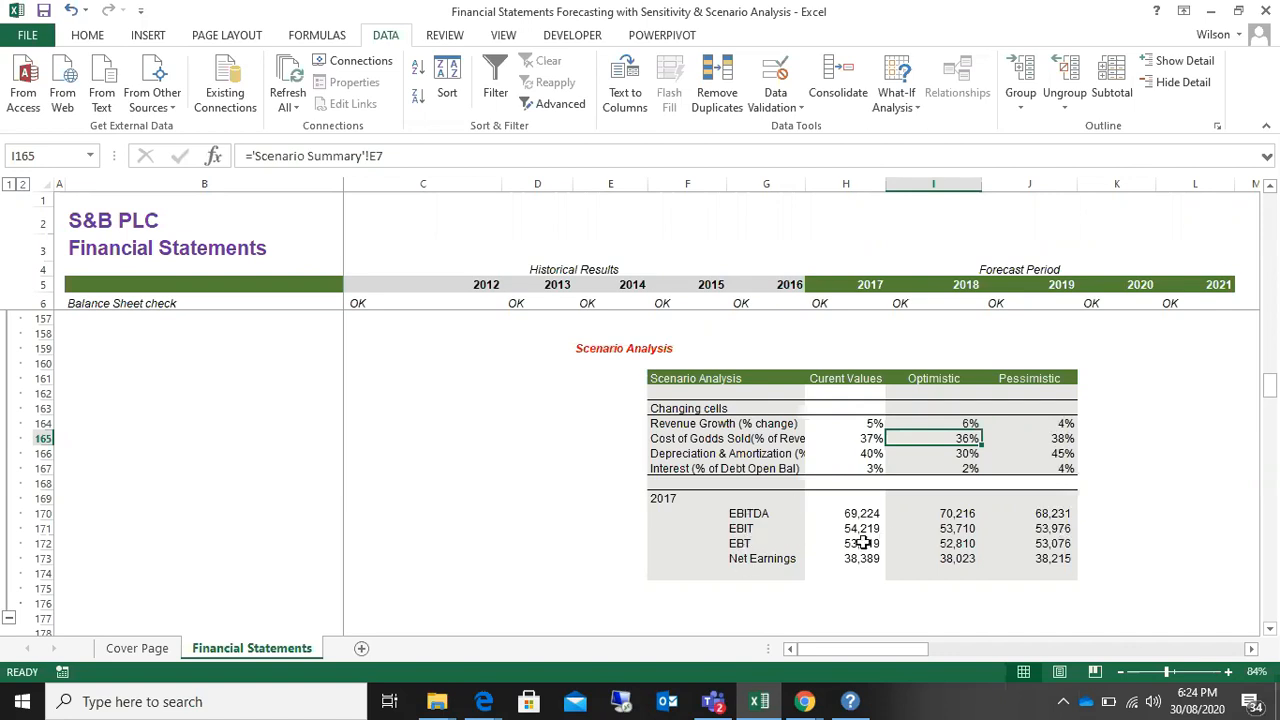
pyautogui.click(765, 560)
pyautogui.click(846, 560)
pyautogui.click(922, 561)
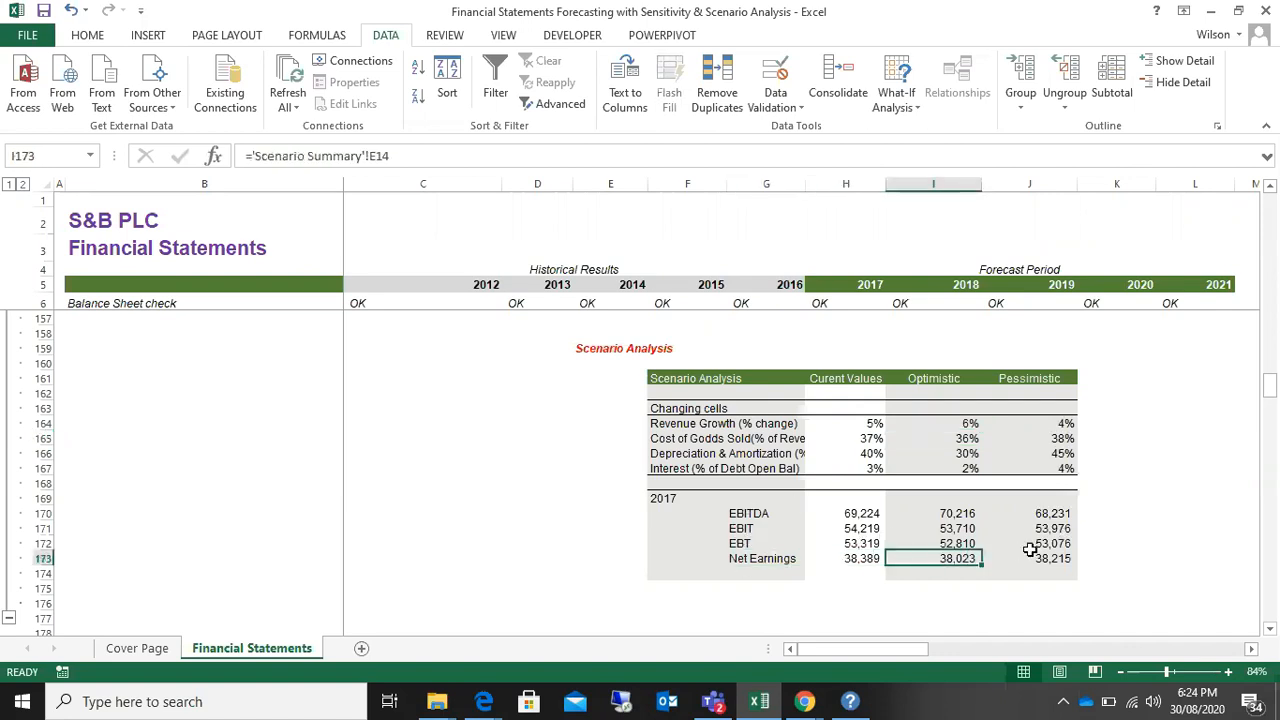
pyautogui.click(1034, 546)
pyautogui.moveTo(963, 423); pyautogui.dragTo(1055, 468)
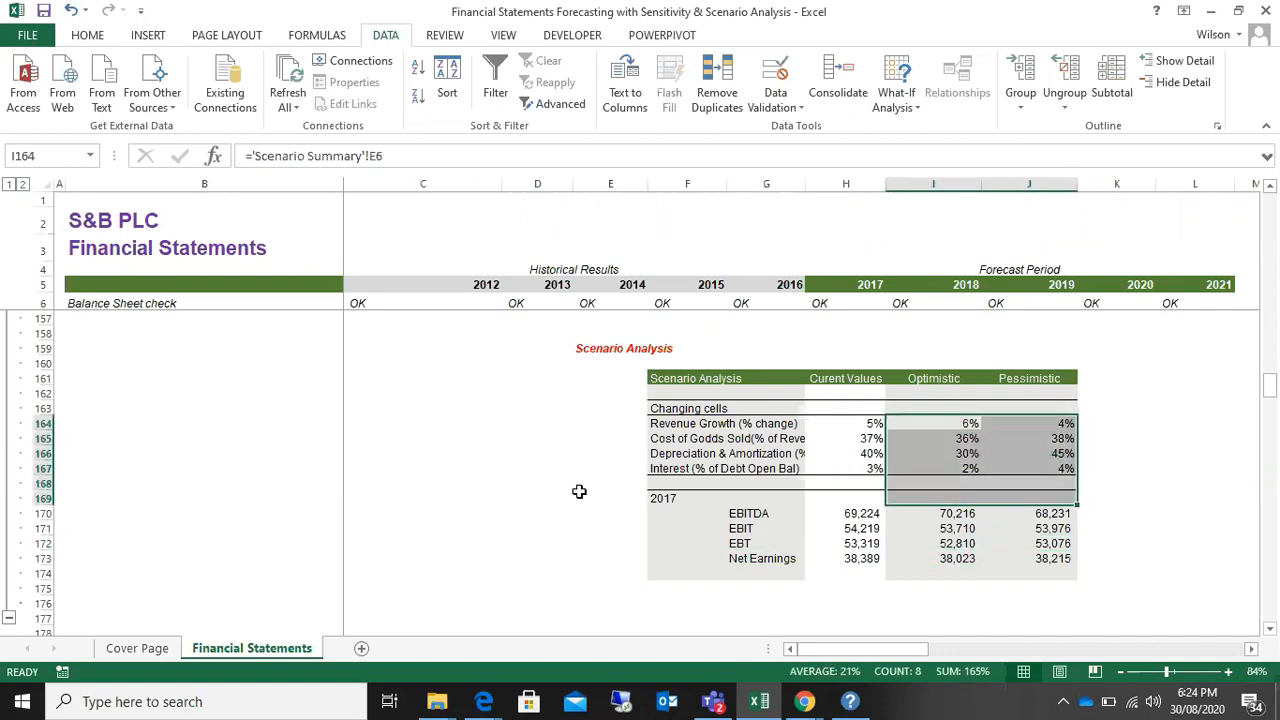
pyautogui.click(568, 486)
# Step: Switch to the Zoom meeting in Chrome and ask the muted participants to unmute
pyautogui.click(805, 701)
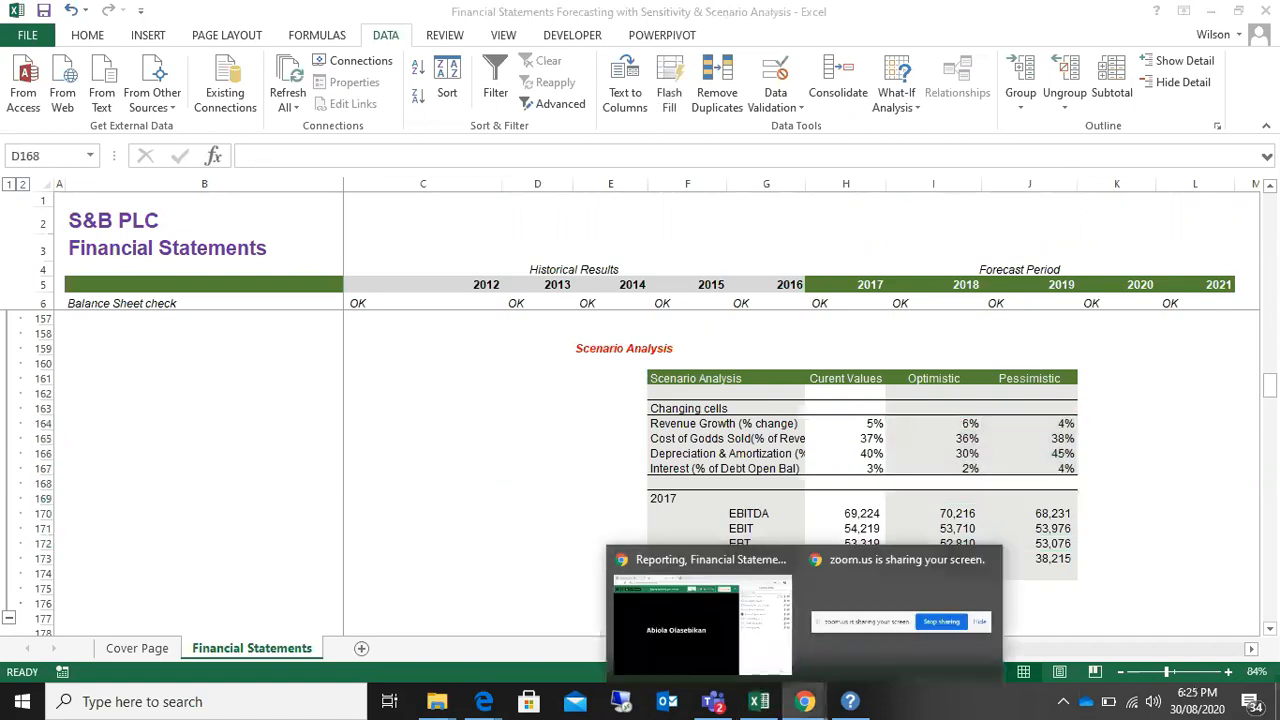
pyautogui.click(678, 620)
pyautogui.moveTo(1134, 194)
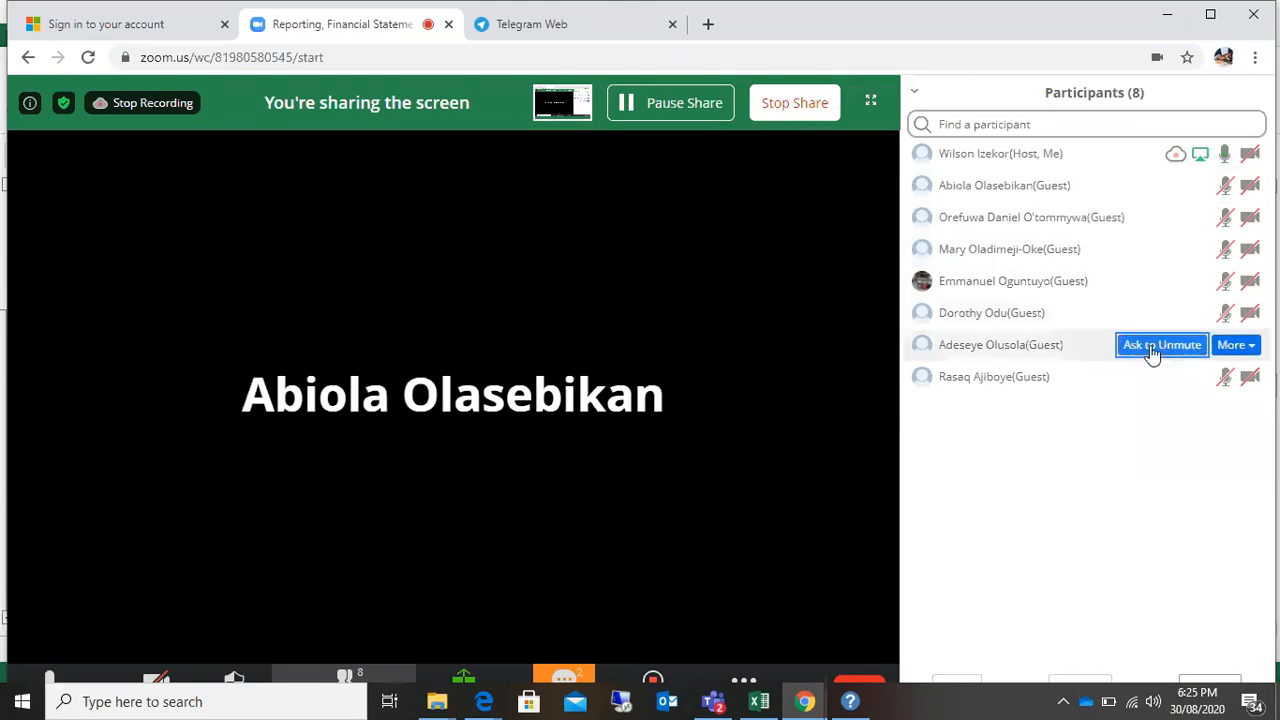
pyautogui.click(1160, 382)
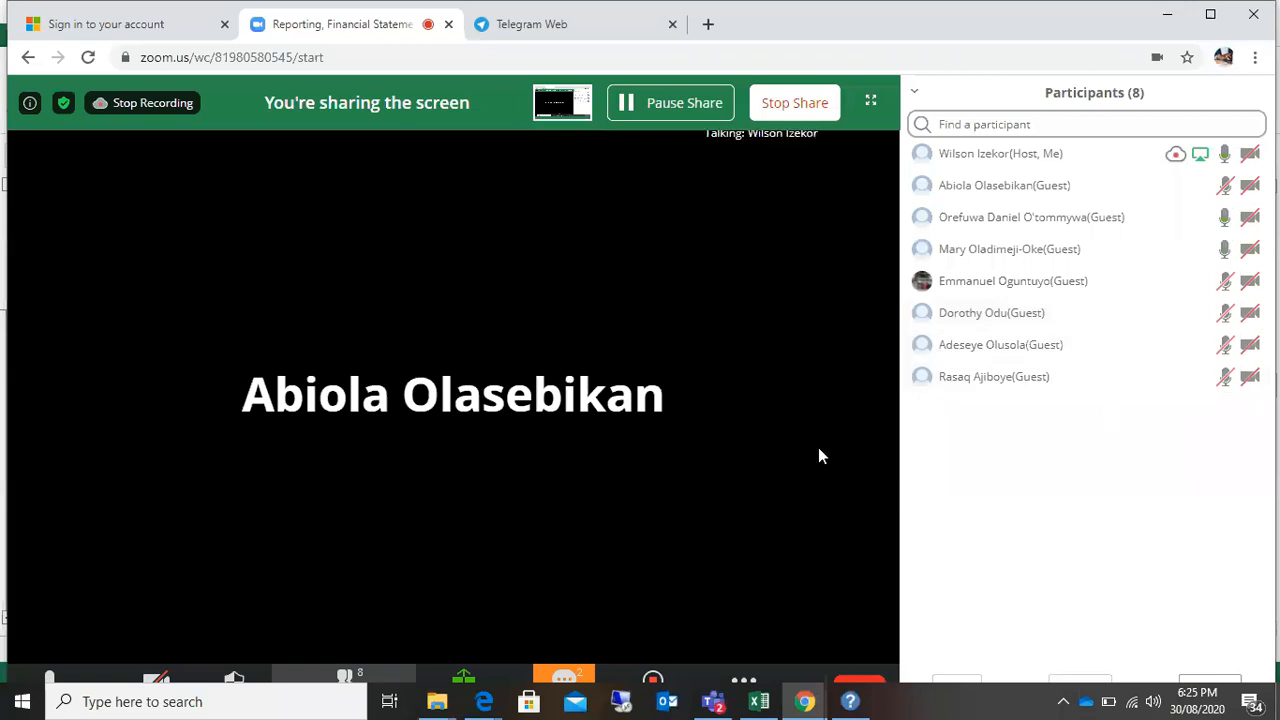
# Step: Return to the Excel workbook and look over the sections above the Scenario Analysis table
pyautogui.click(759, 701)
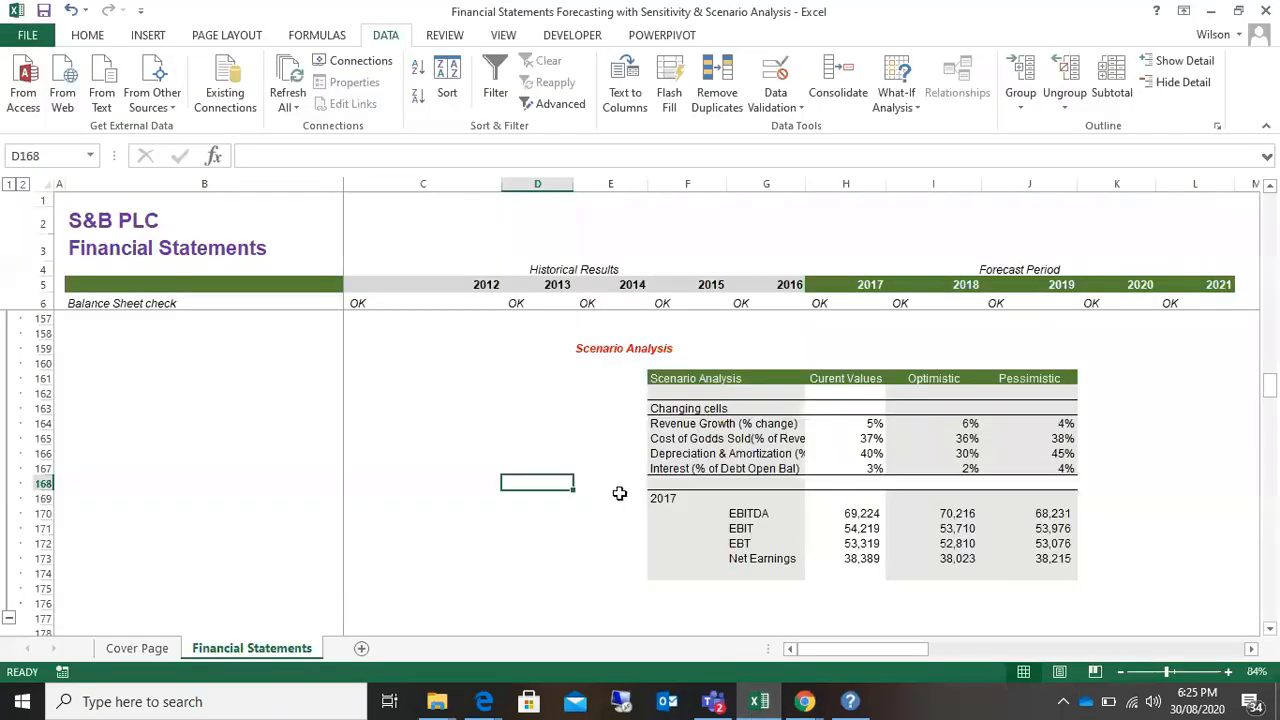
pyautogui.scroll(16, 640, 468)
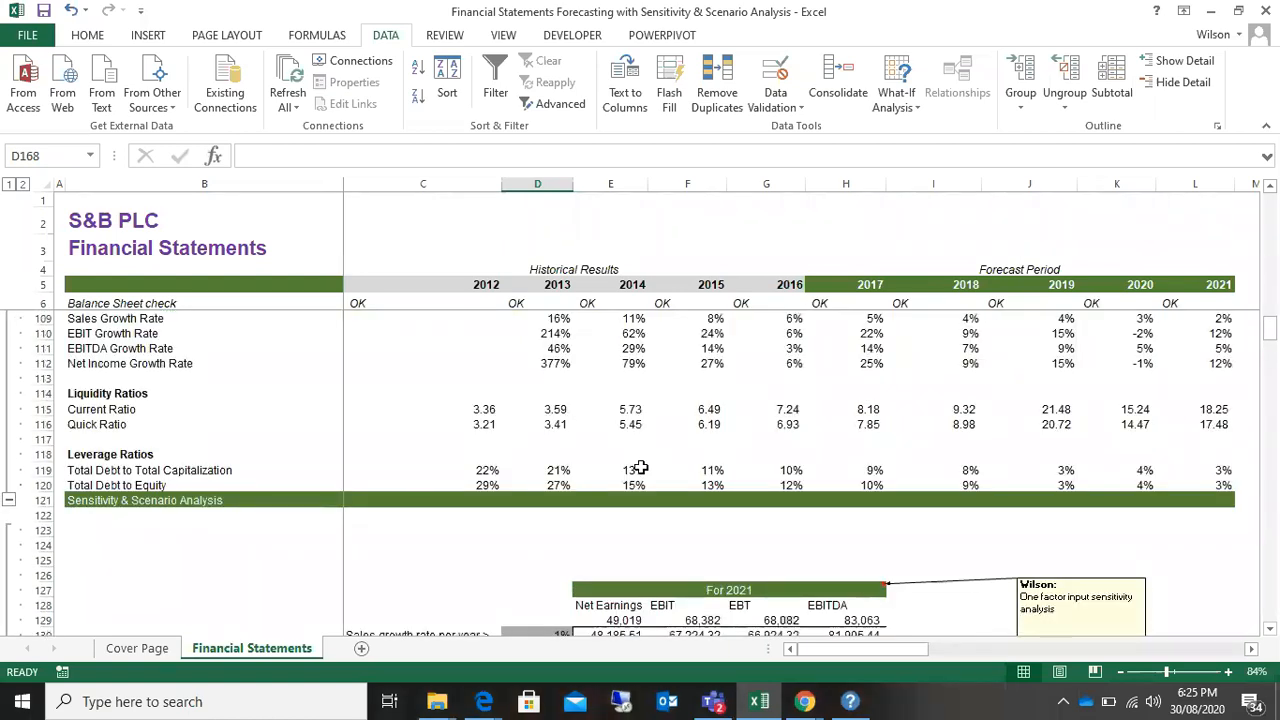
# Step: Raise the computer's playback volume to 100 and return to the Financial Statements worksheet
pyautogui.click(1156, 703)
pyautogui.click(1157, 705)
pyautogui.click(1158, 706)
pyautogui.click(1158, 706)
pyautogui.click(1157, 704)
pyautogui.click(1157, 704)
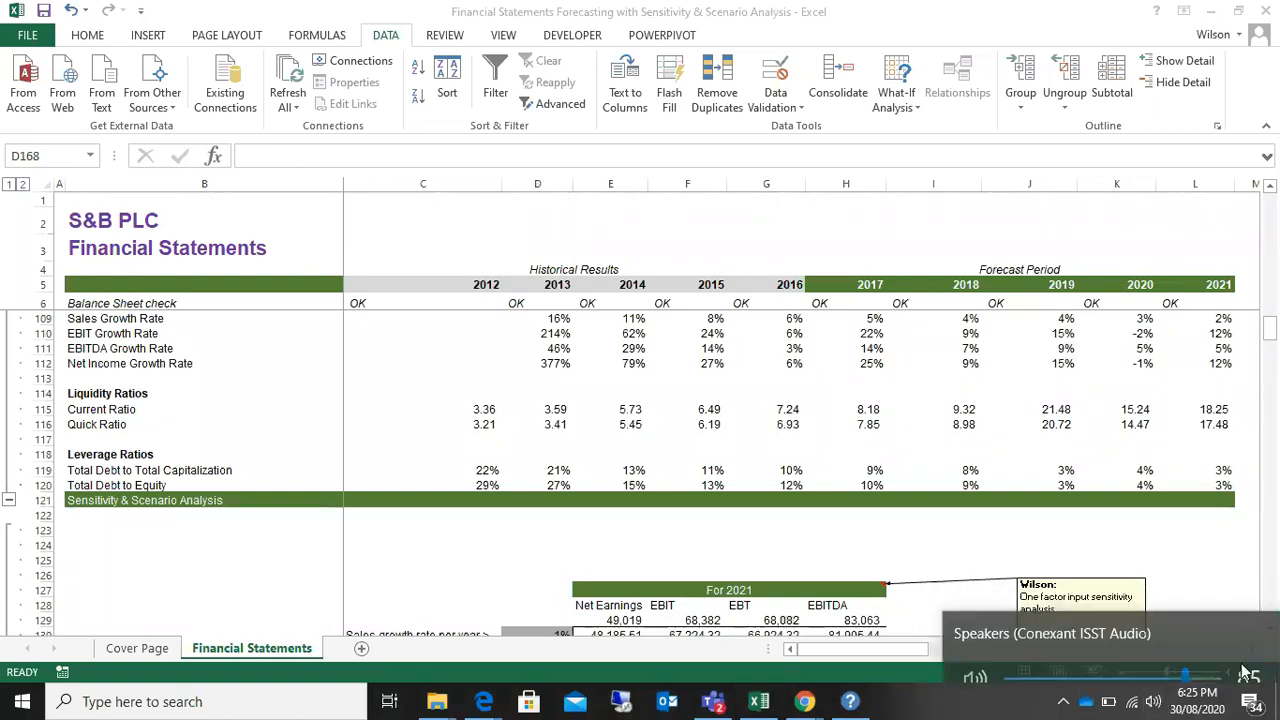
pyautogui.click(1222, 663)
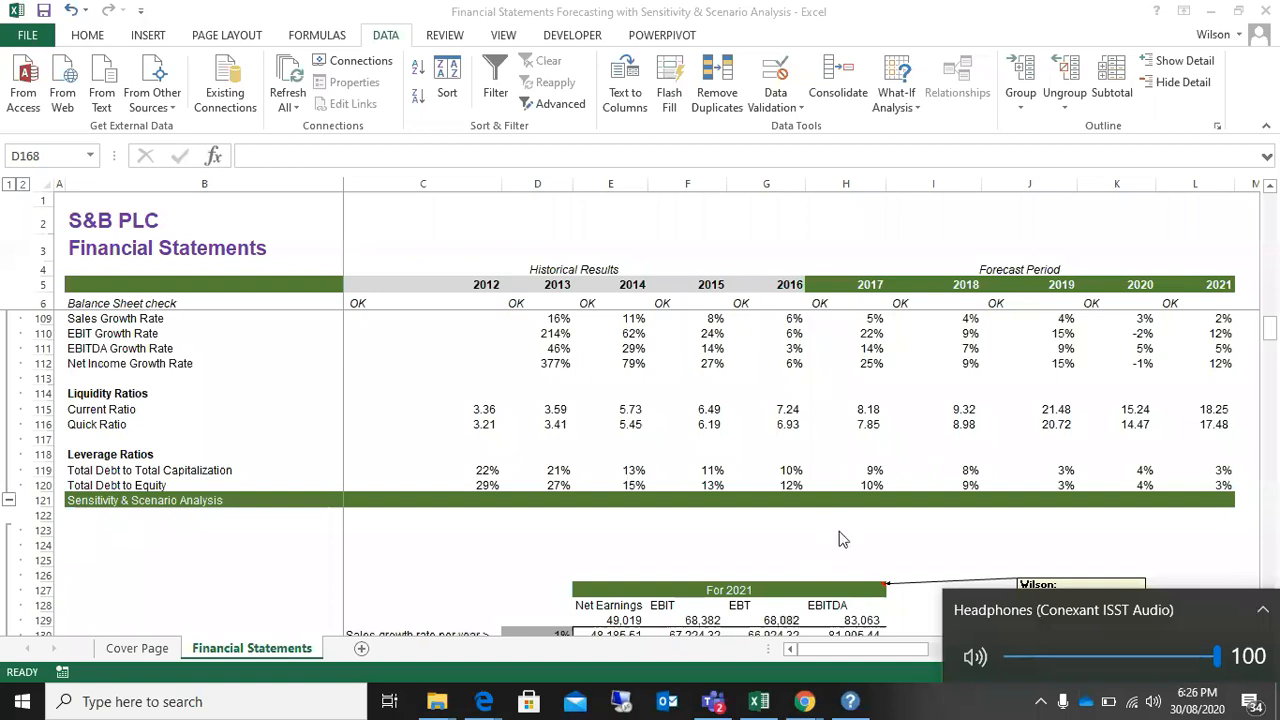
pyautogui.click(1259, 613)
pyautogui.click(938, 538)
# Step: Look through the balance sheet, cash flow statement, supporting schedules and financial indicators above the sensitivity tables
pyautogui.scroll(1, 915, 463)
pyautogui.scroll(20, 915, 463)
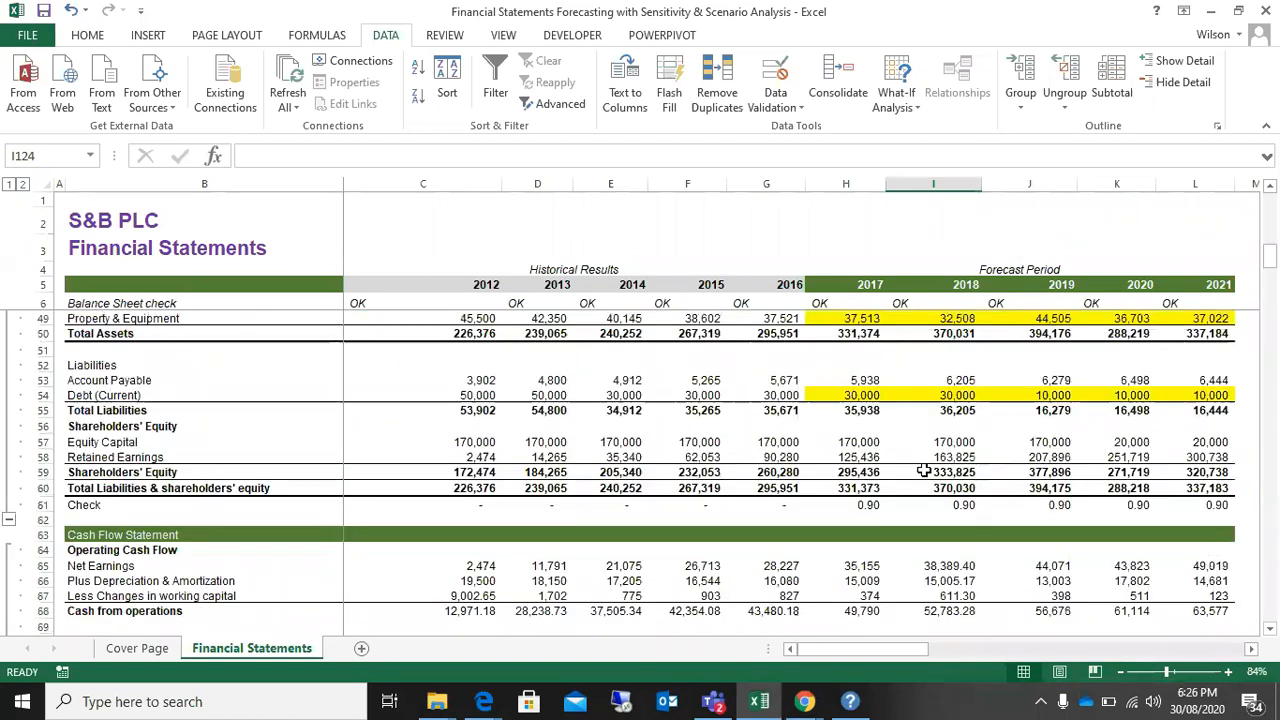
pyautogui.scroll(1, 924, 470)
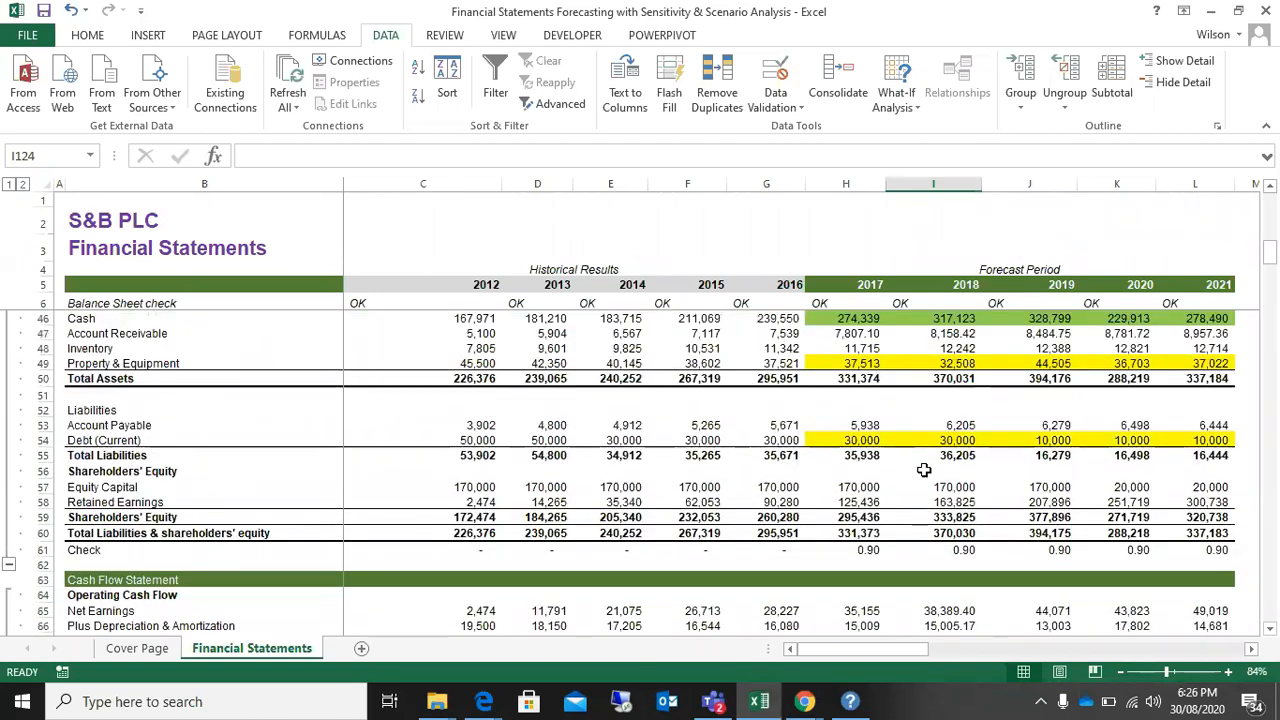
pyautogui.scroll(-6, 924, 470)
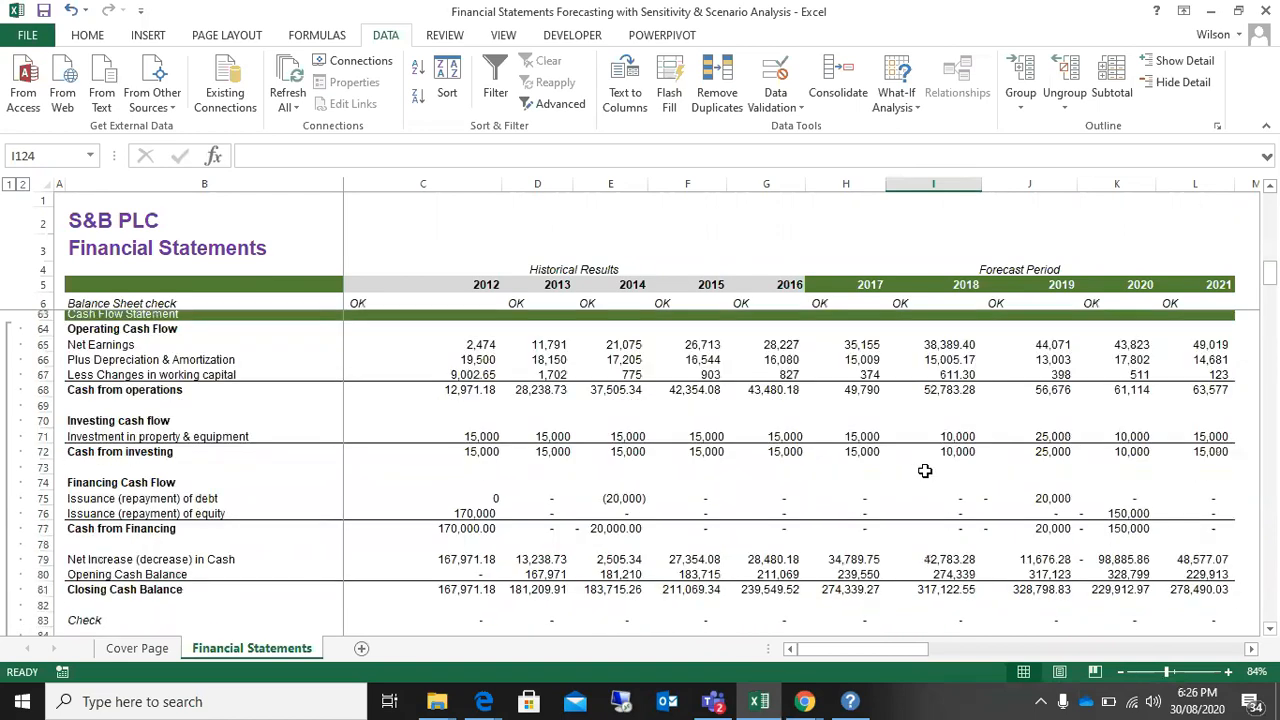
pyautogui.scroll(-8, 924, 470)
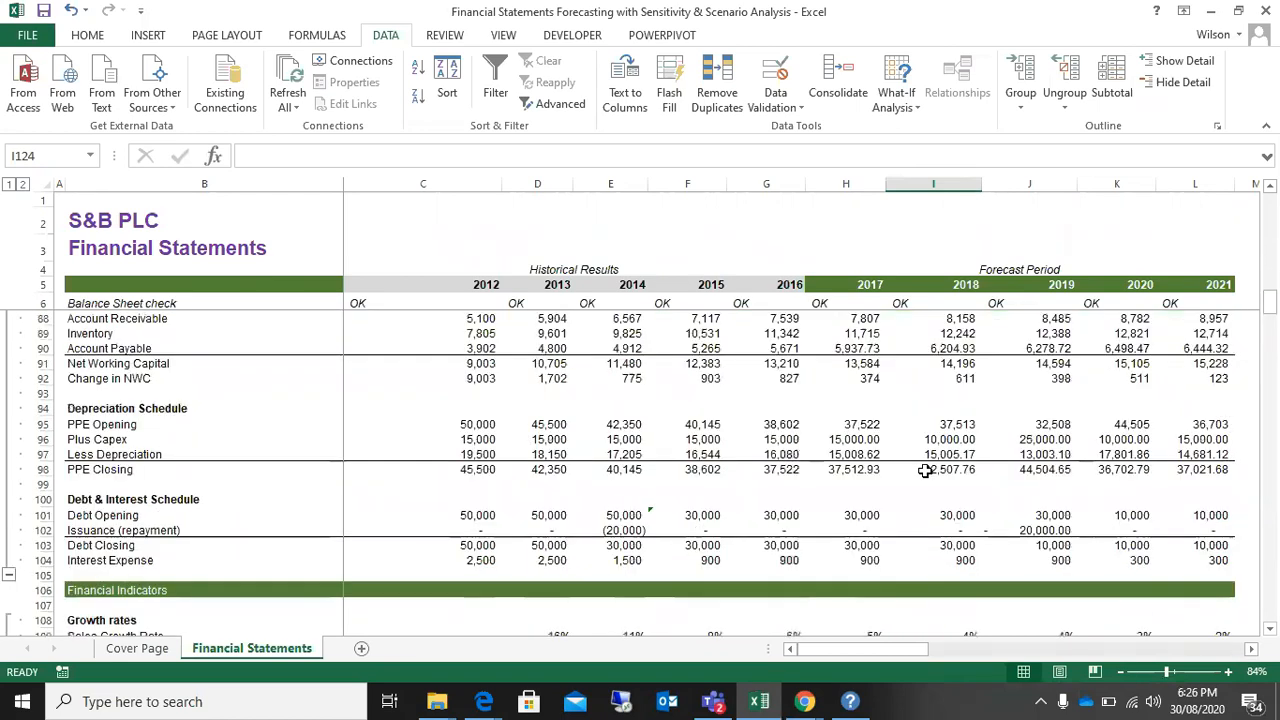
pyautogui.scroll(-9, 924, 470)
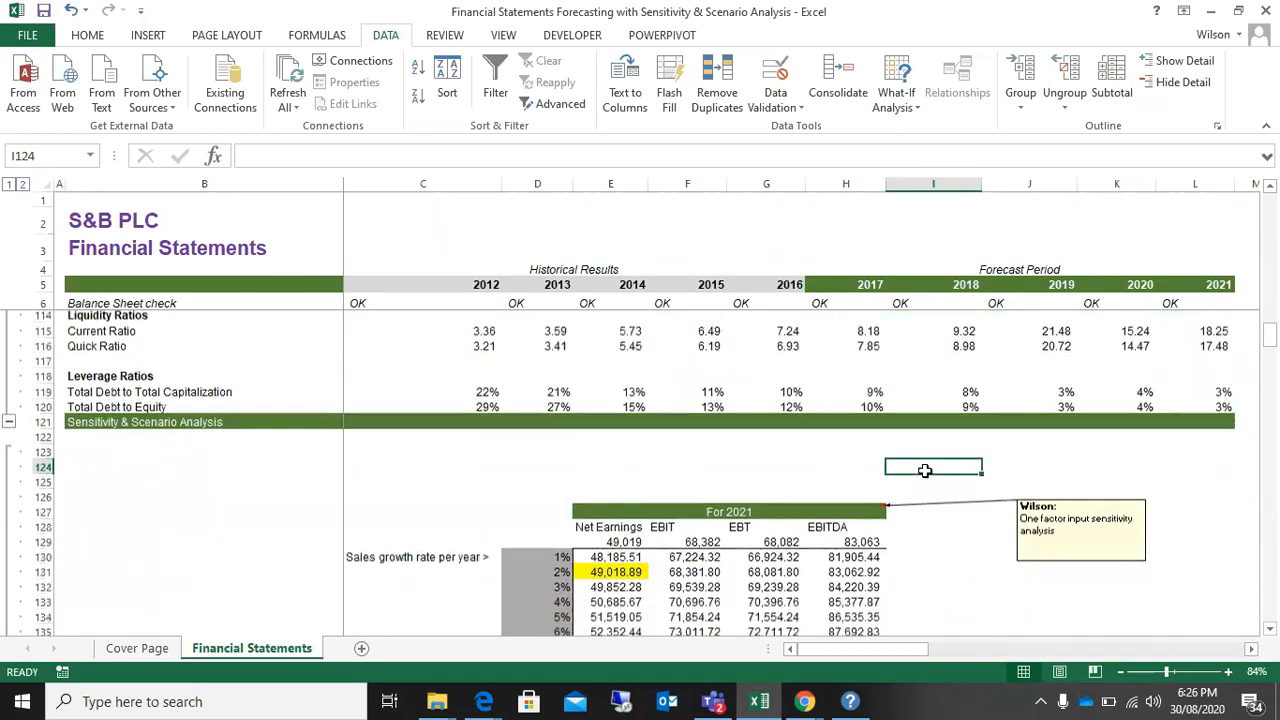
pyautogui.scroll(-1, 924, 470)
pyautogui.scroll(9, 924, 470)
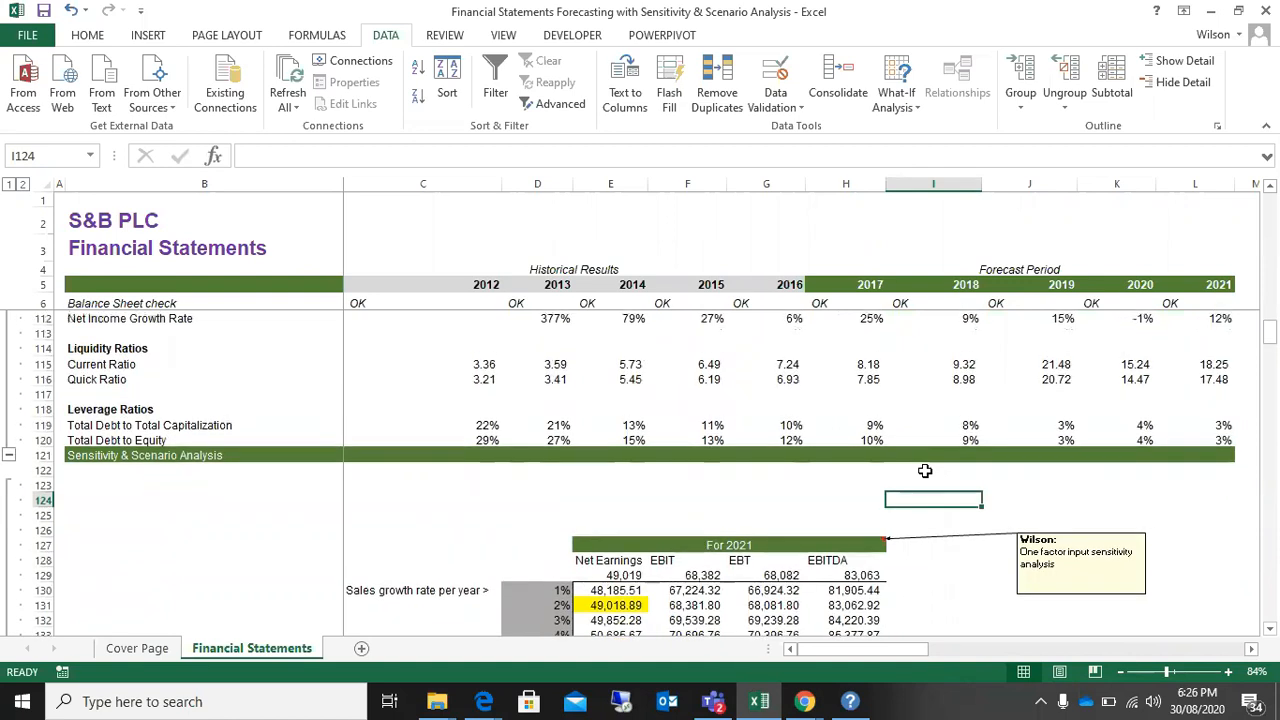
pyautogui.scroll(4, 924, 470)
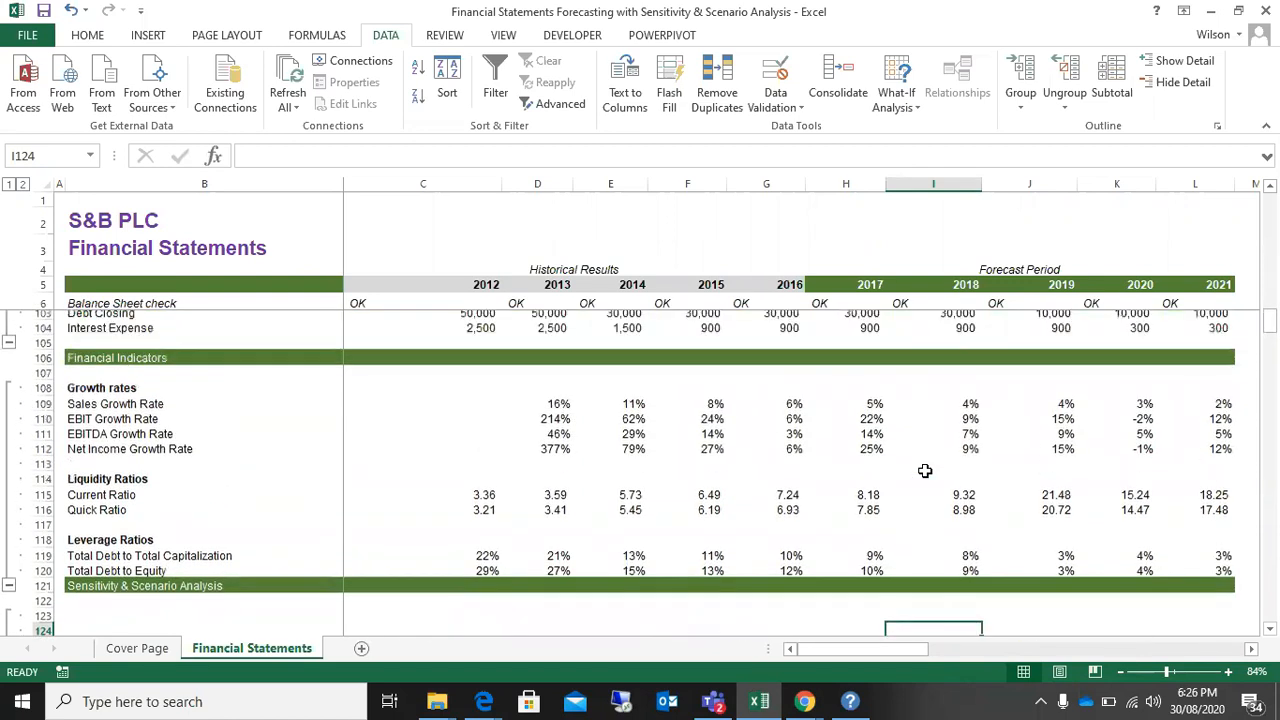
pyautogui.scroll(-3, 924, 470)
pyautogui.scroll(6, 925, 470)
pyautogui.scroll(1, 925, 470)
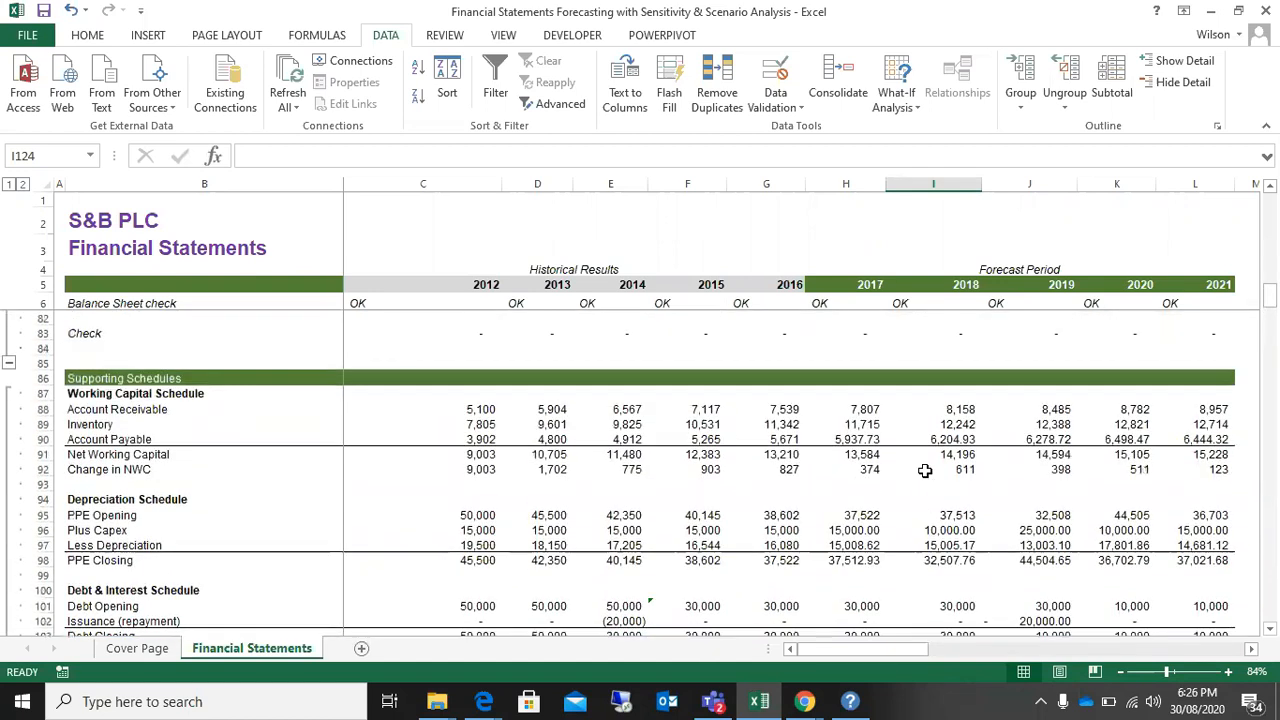
pyautogui.scroll(-1, 925, 470)
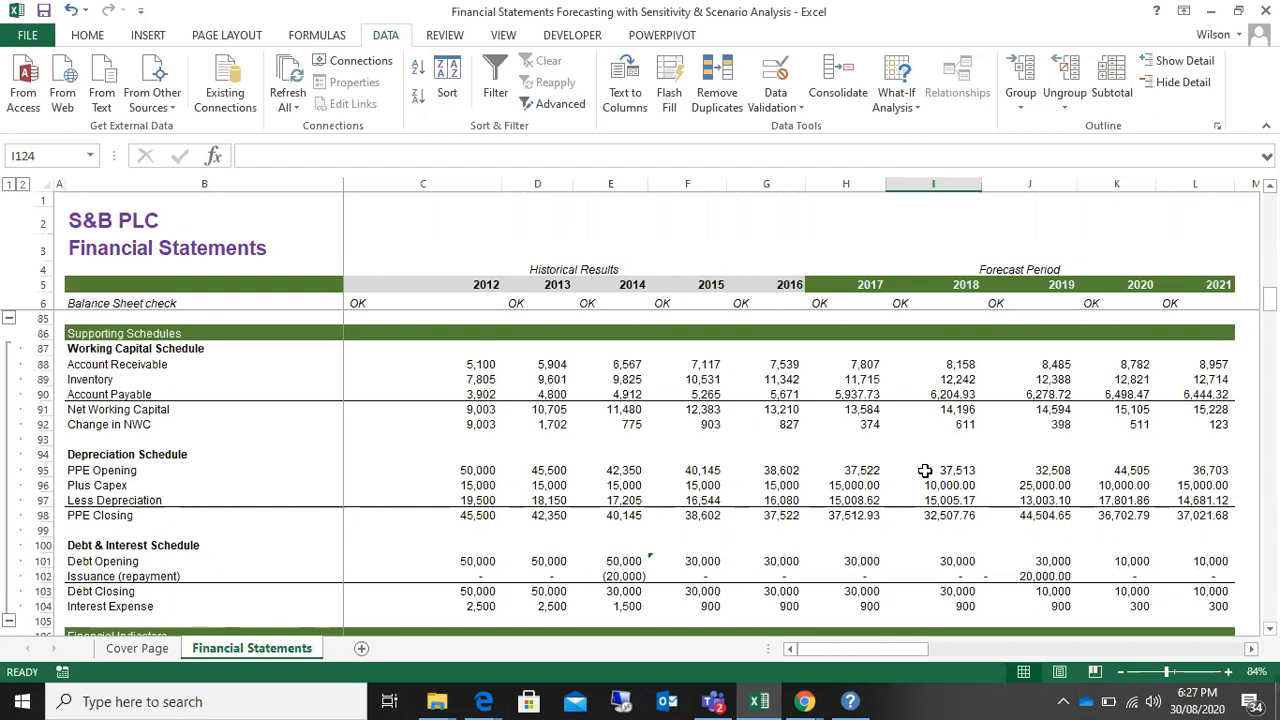
pyautogui.scroll(-13, 920, 475)
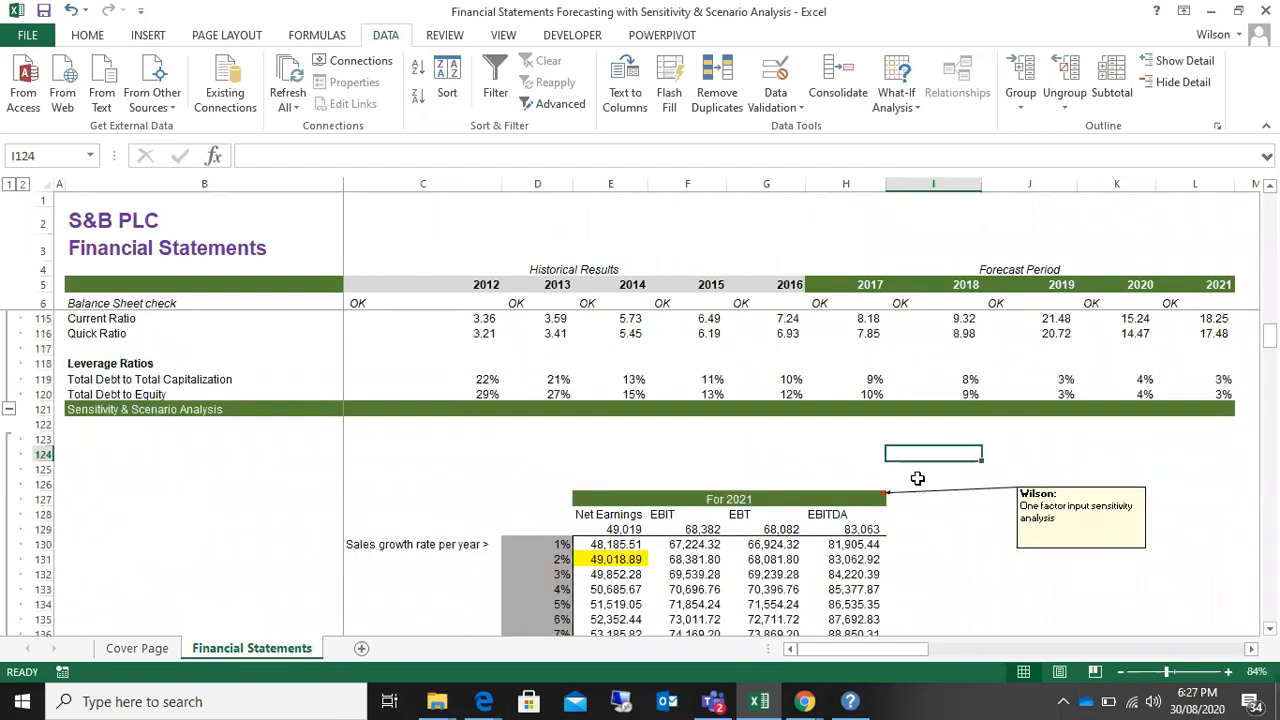
# Step: In the Scenario Analysis table, fill the 2017 Net Earnings values of the current and Optimistic scenarios with yellow
pyautogui.scroll(-10, 917, 479)
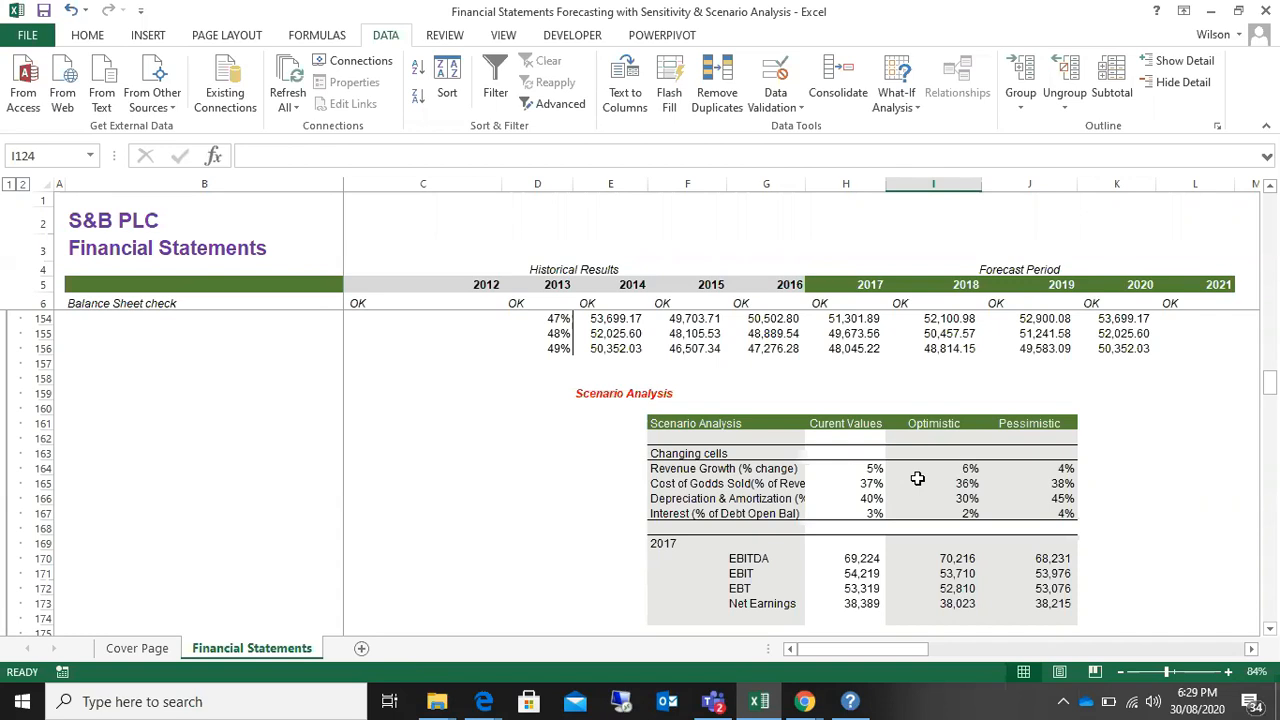
pyautogui.moveTo(740, 603); pyautogui.dragTo(953, 607)
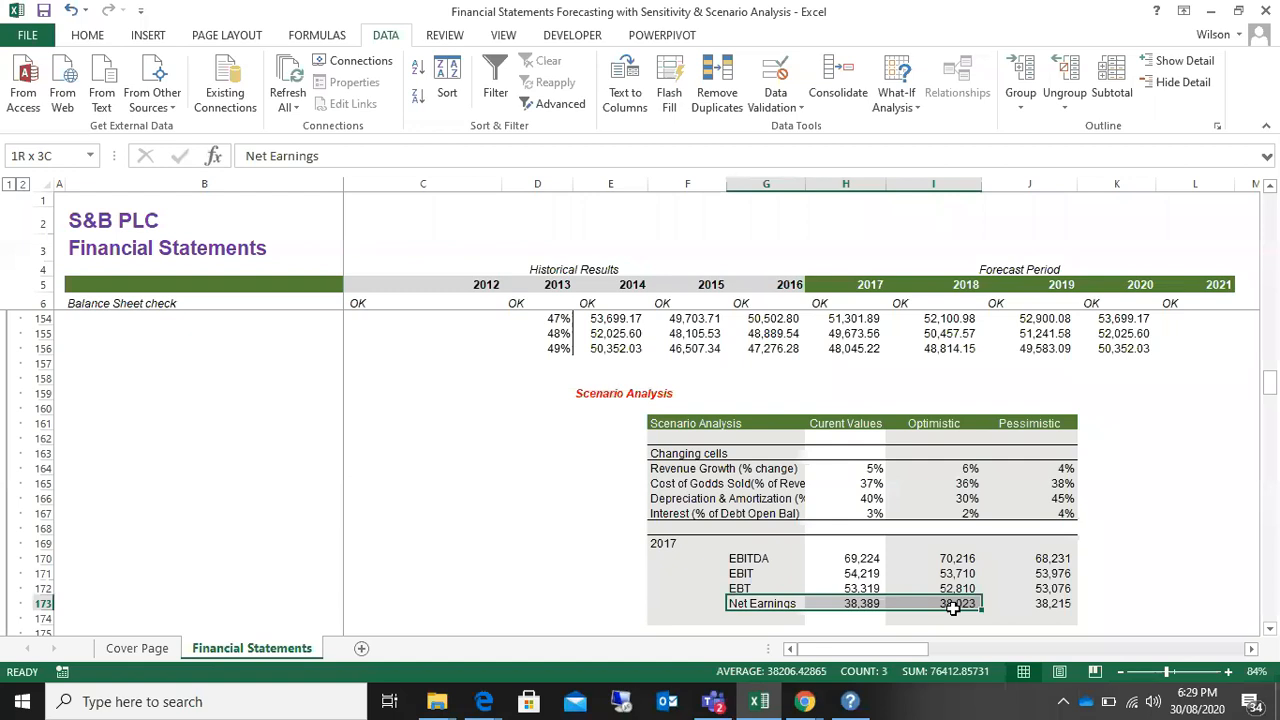
pyautogui.click(87, 36)
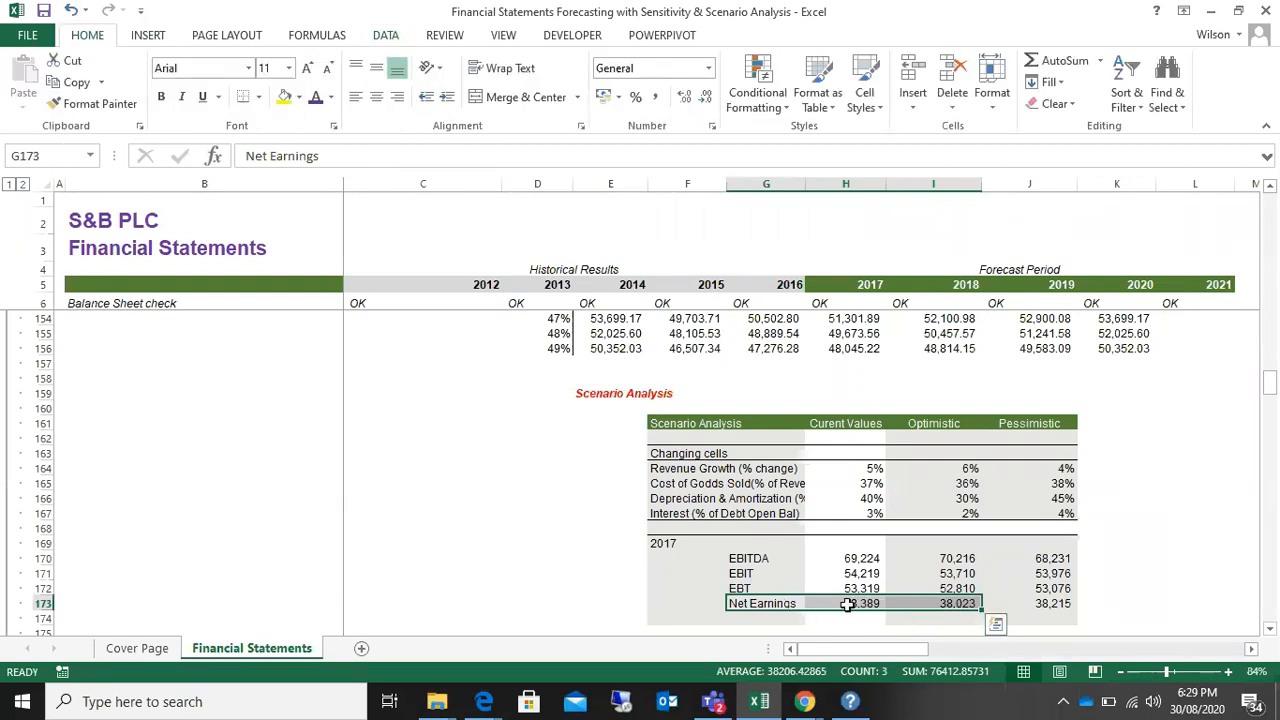
pyautogui.moveTo(857, 603); pyautogui.dragTo(970, 604)
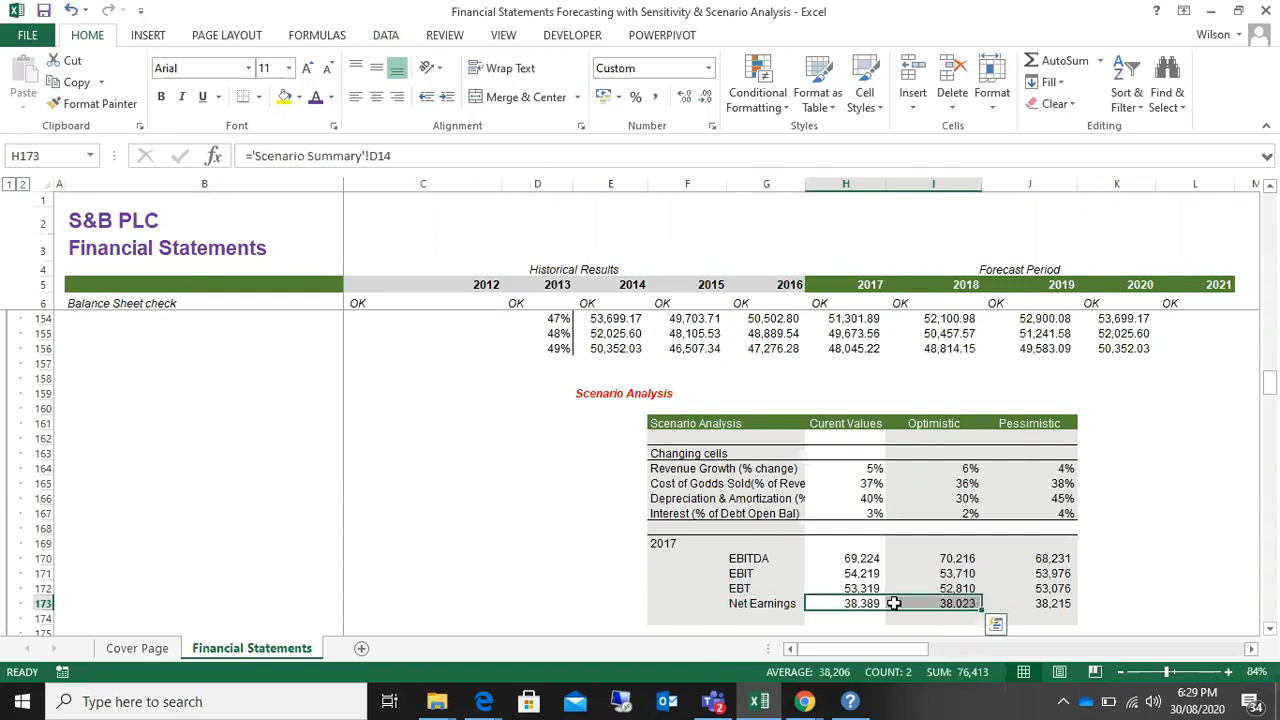
pyautogui.click(284, 96)
pyautogui.click(497, 541)
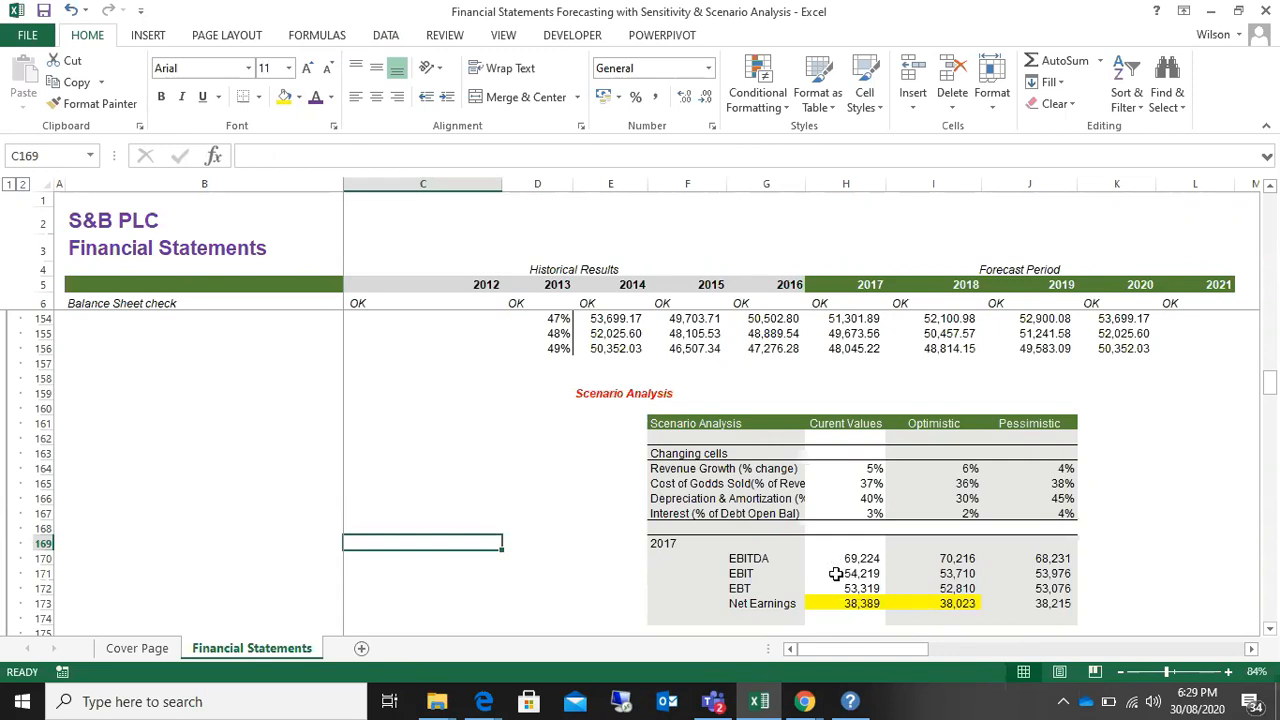
# Step: Fill the 2017 EBIT, EBT and Net Earnings values of all three scenarios with yellow
pyautogui.moveTo(841, 573); pyautogui.dragTo(940, 573)
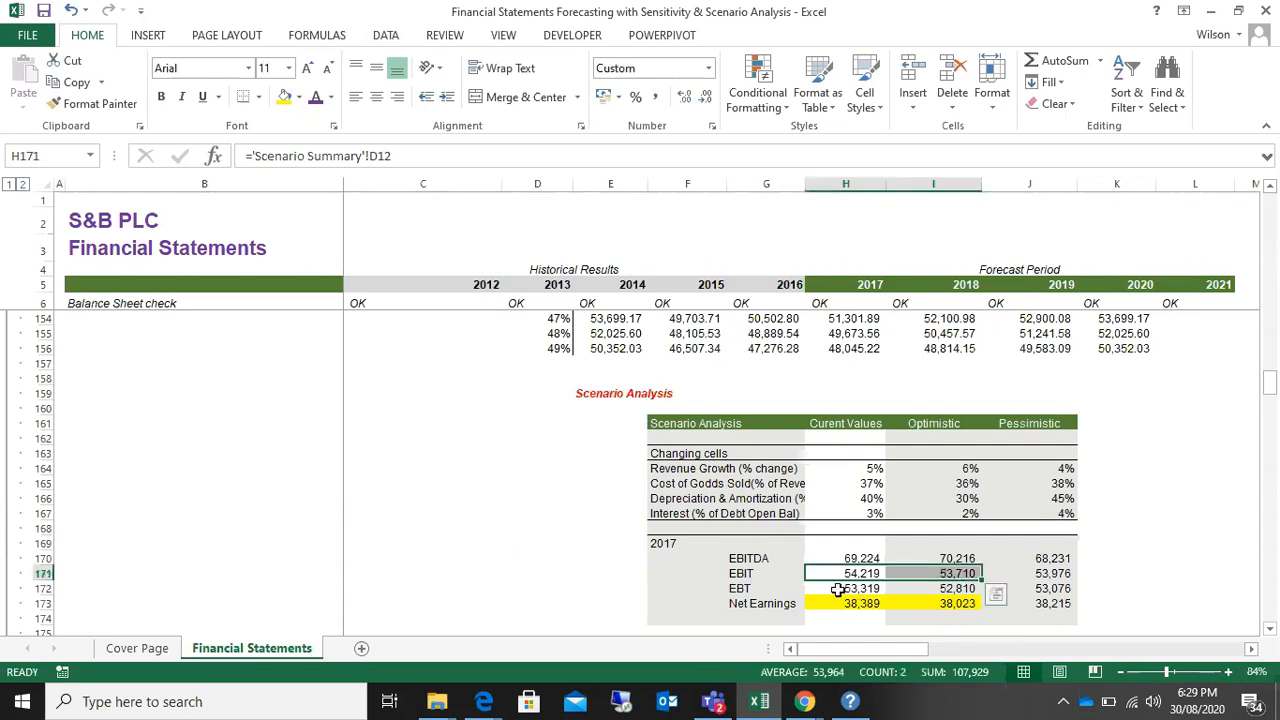
pyautogui.click(870, 589)
pyautogui.moveTo(875, 590); pyautogui.dragTo(931, 590)
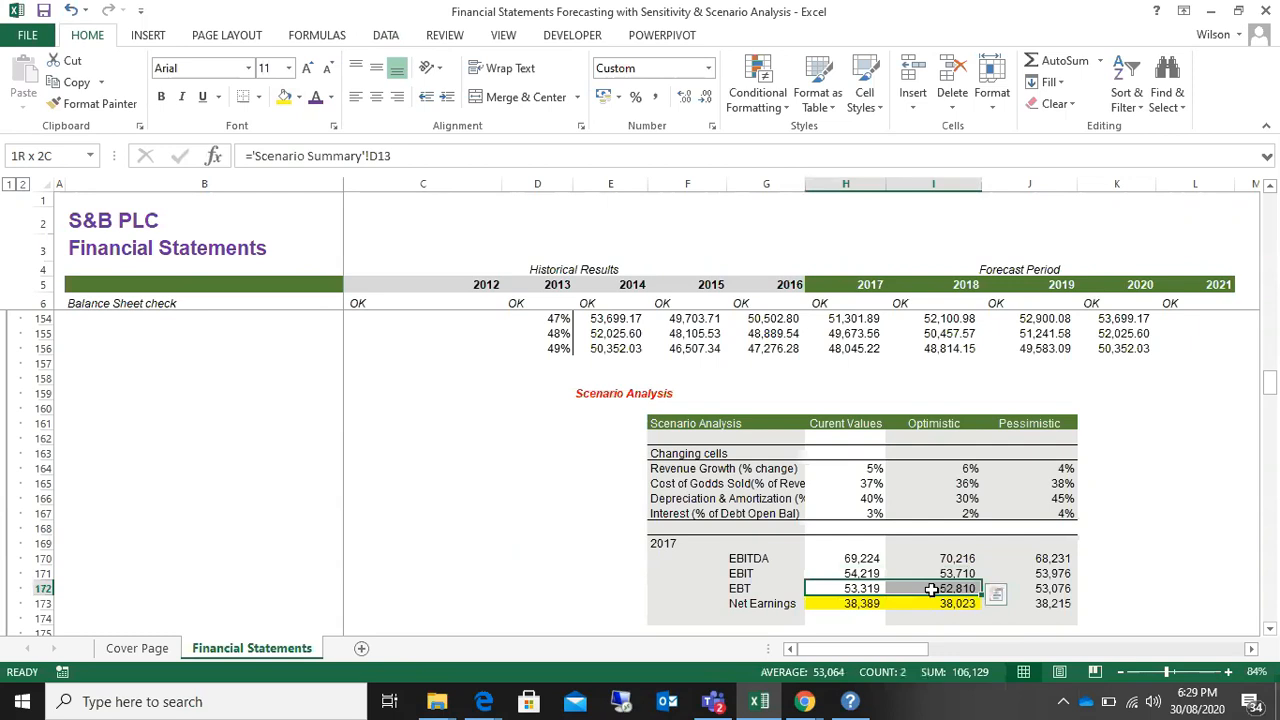
pyautogui.moveTo(849, 558); pyautogui.dragTo(921, 558)
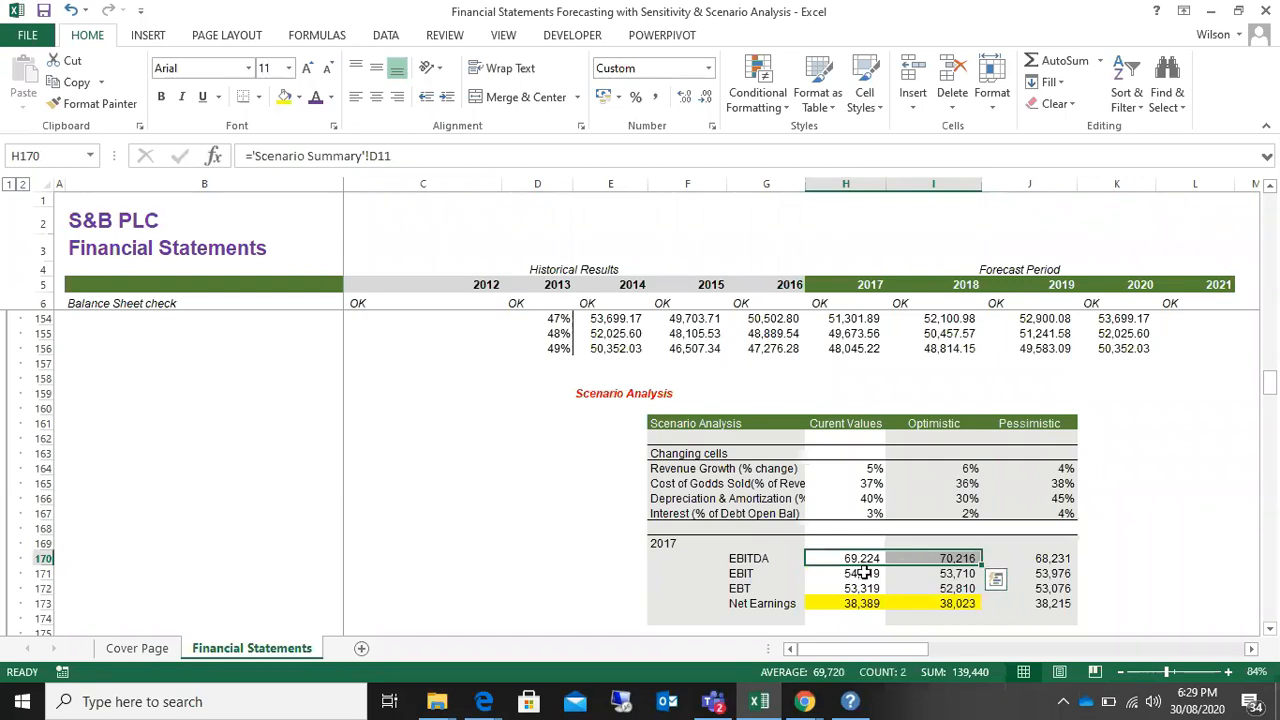
pyautogui.moveTo(863, 573); pyautogui.dragTo(1043, 605)
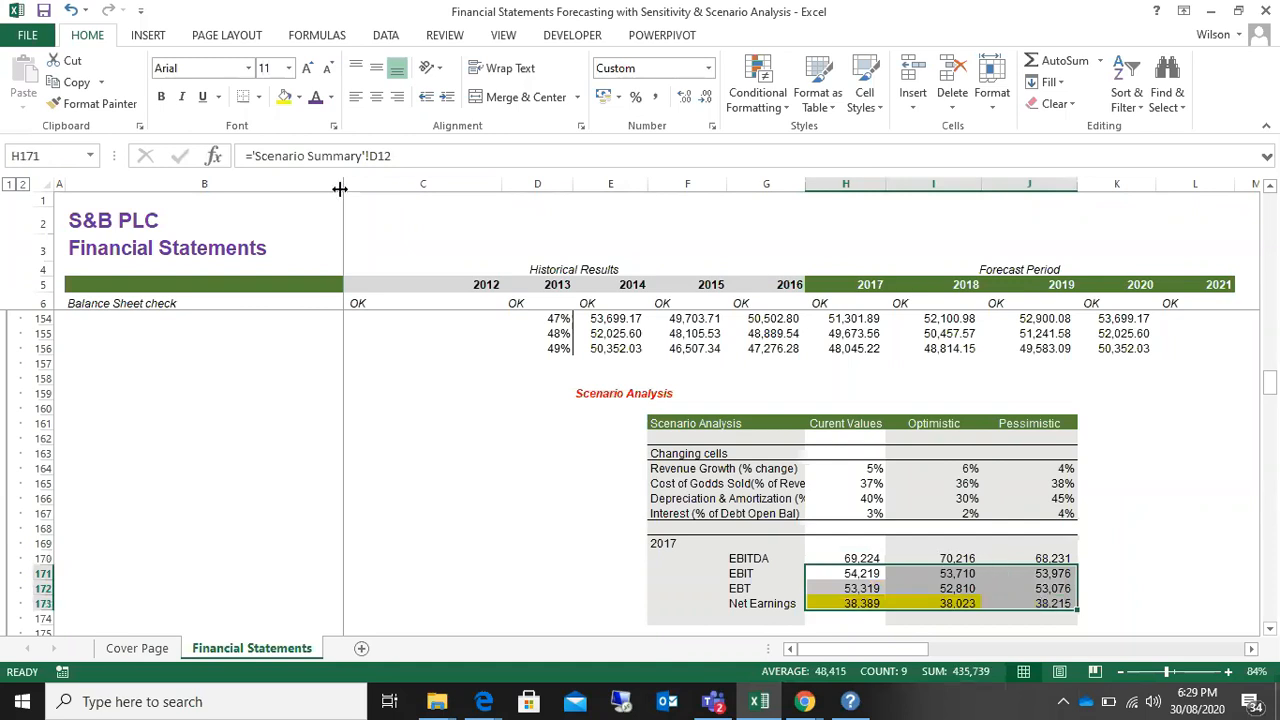
pyautogui.click(284, 98)
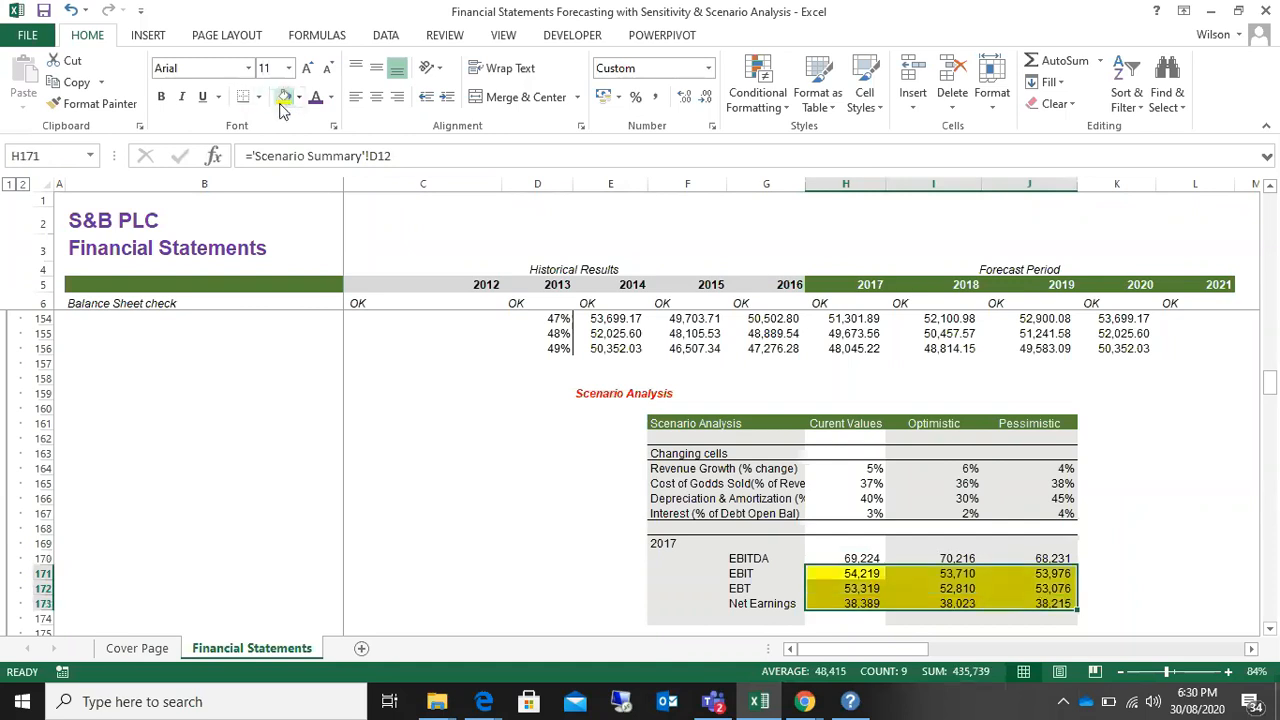
pyautogui.click(533, 559)
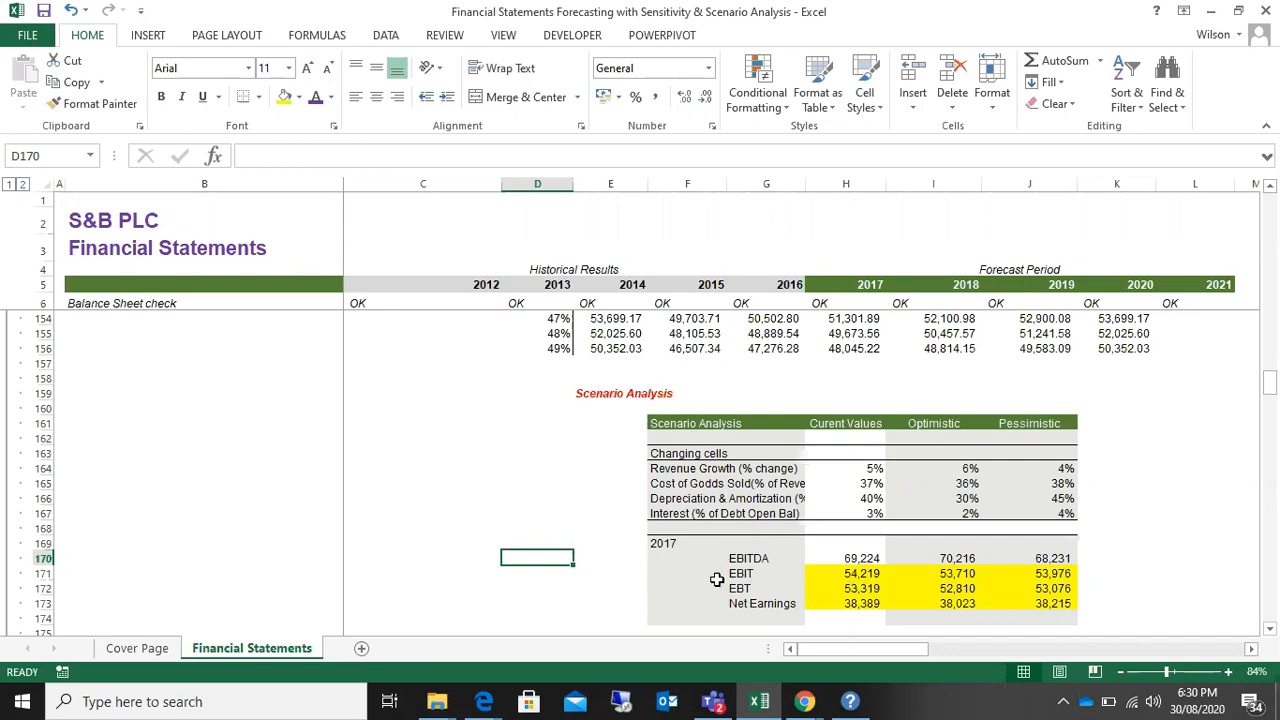
# Step: Extend the yellow fill to the EBIT, EBT and Net Earnings labels in the Scenario Analysis table
pyautogui.click(748, 574)
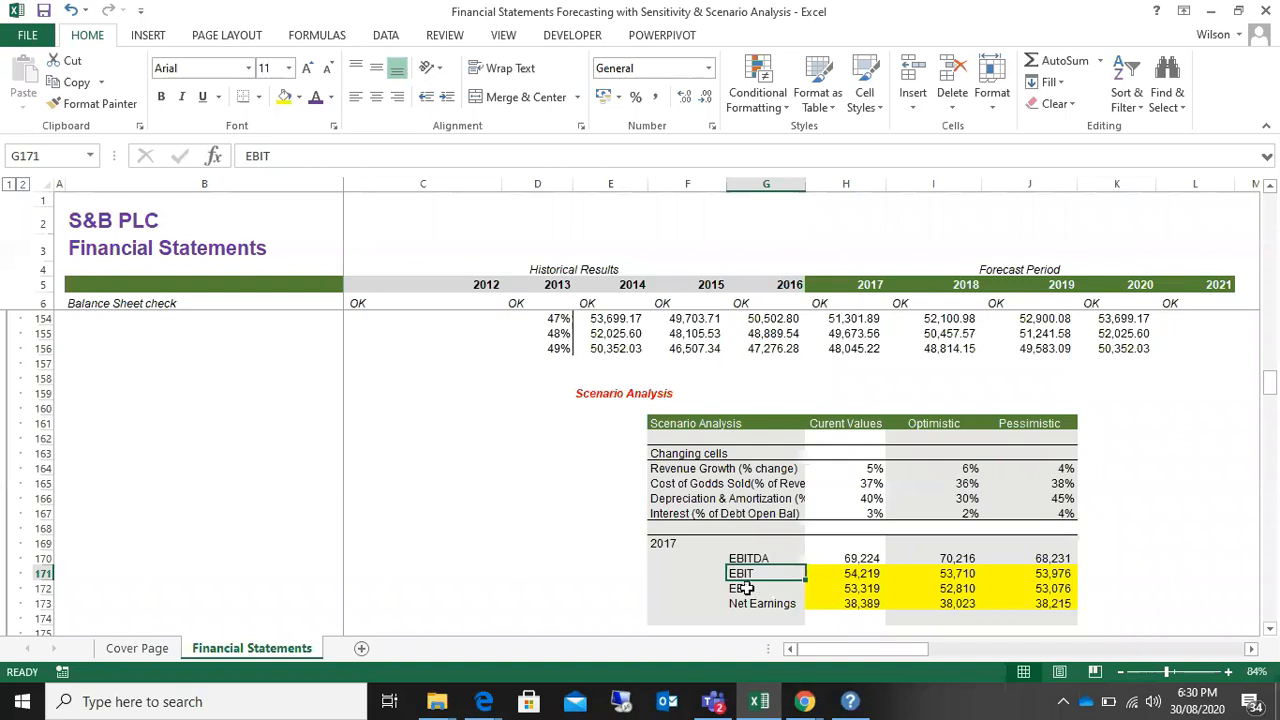
pyautogui.click(766, 590)
pyautogui.click(765, 604)
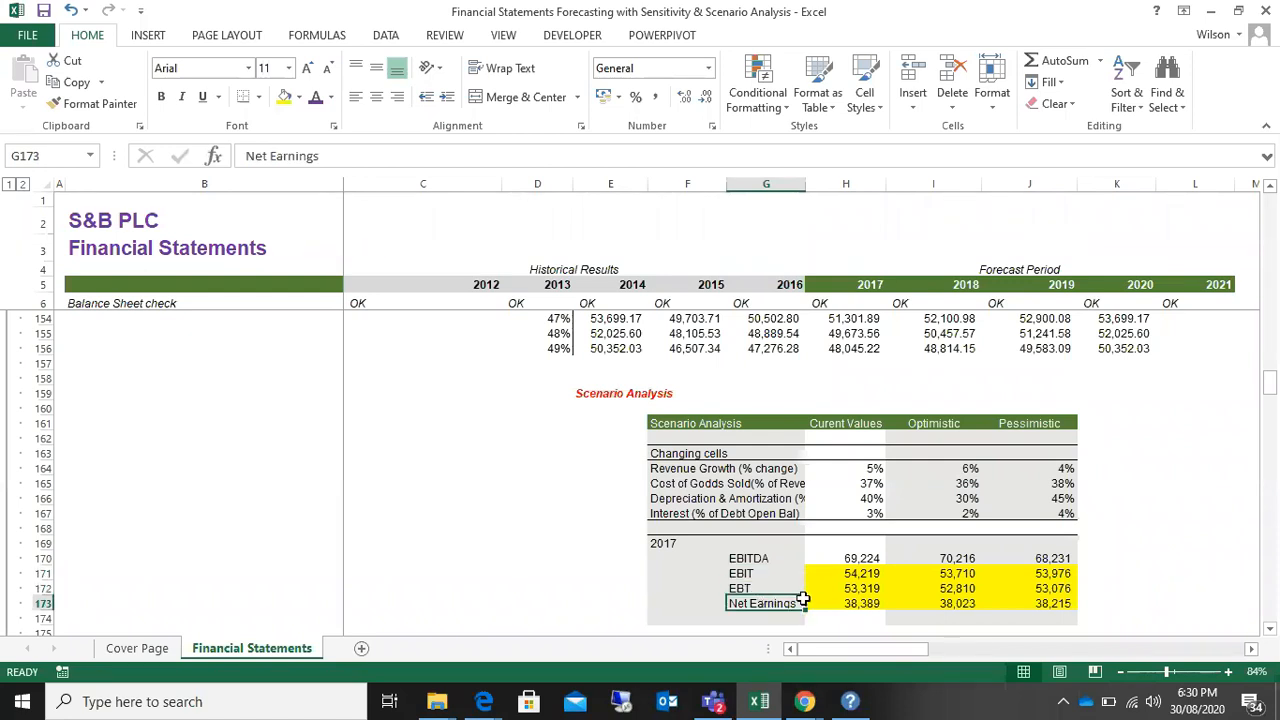
pyautogui.click(783, 577)
pyautogui.moveTo(783, 577); pyautogui.dragTo(1023, 606)
pyautogui.moveTo(737, 558); pyautogui.dragTo(1032, 561)
pyautogui.moveTo(738, 573); pyautogui.dragTo(1060, 603)
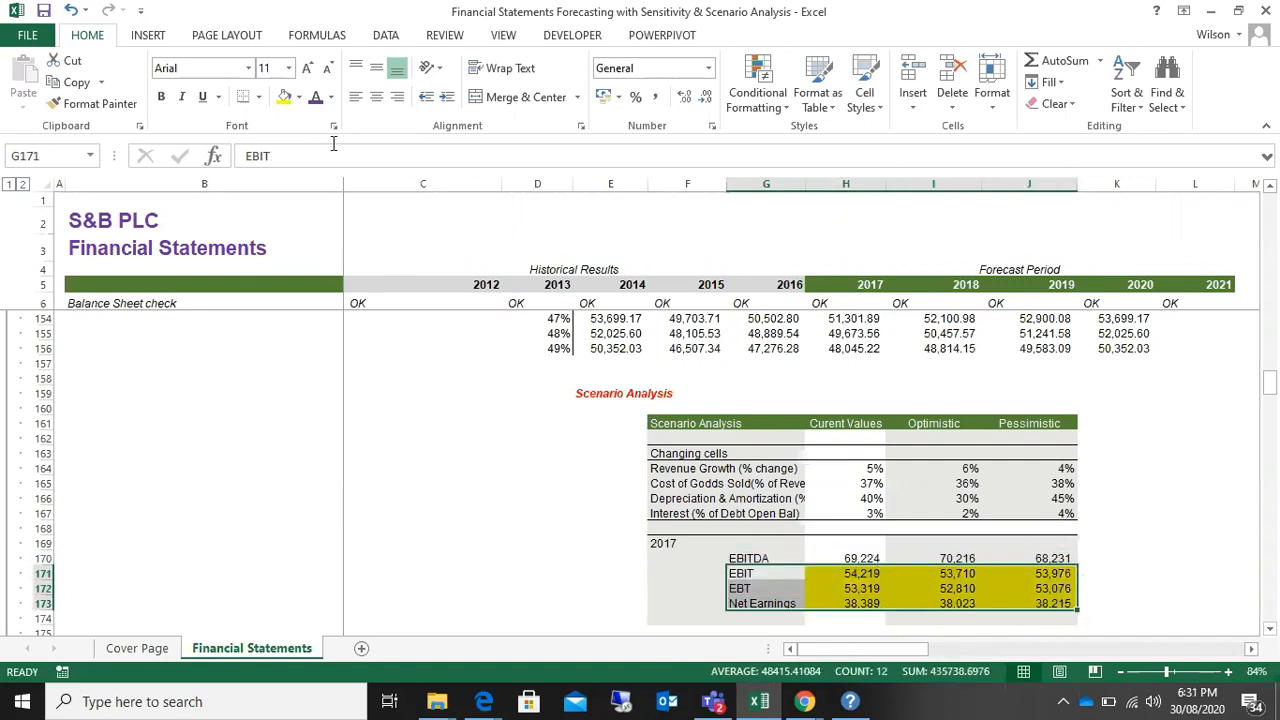
pyautogui.click(740, 578)
pyautogui.moveTo(862, 592); pyautogui.dragTo(1060, 603)
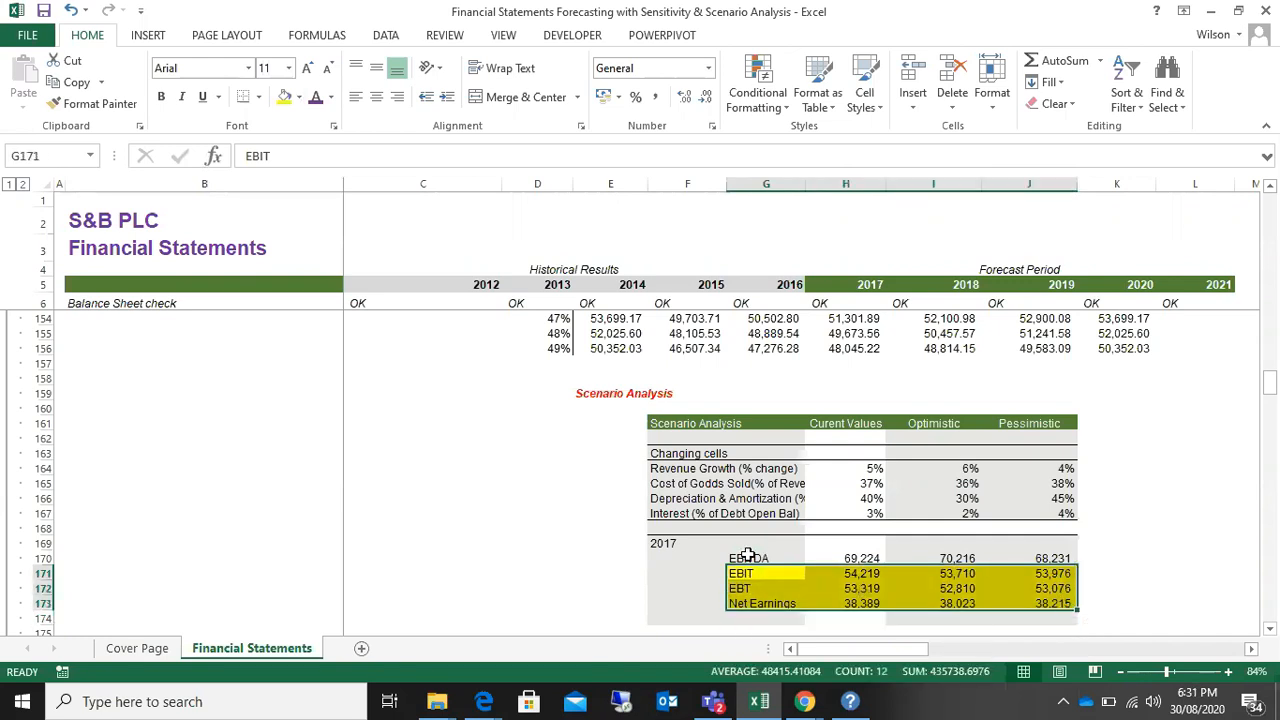
# Step: Examine the 2017 EBITDA row and the changing cells from Revenue Growth to Interest across the scenarios
pyautogui.moveTo(750, 557); pyautogui.dragTo(1036, 555)
pyautogui.moveTo(678, 466); pyautogui.dragTo(1035, 515)
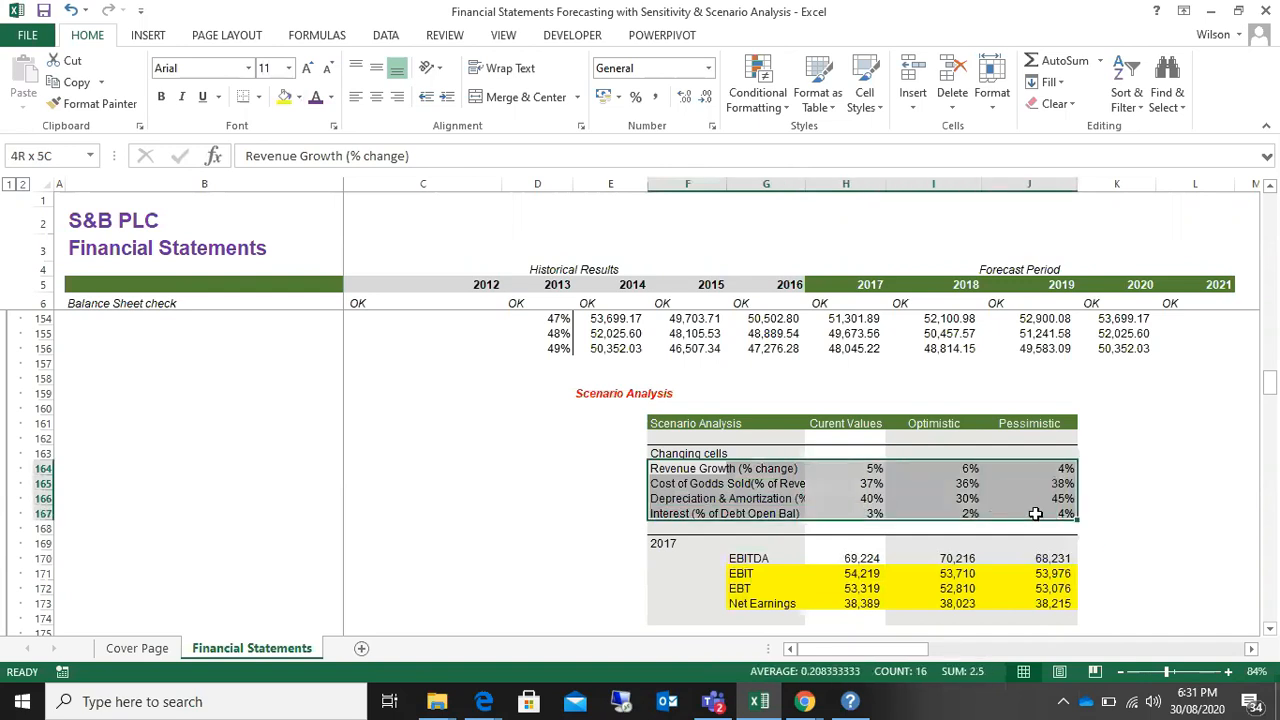
pyautogui.click(461, 582)
pyautogui.click(457, 482)
pyautogui.click(462, 410)
pyautogui.click(554, 522)
pyautogui.click(530, 498)
pyautogui.click(514, 423)
pyautogui.click(543, 546)
pyautogui.click(522, 469)
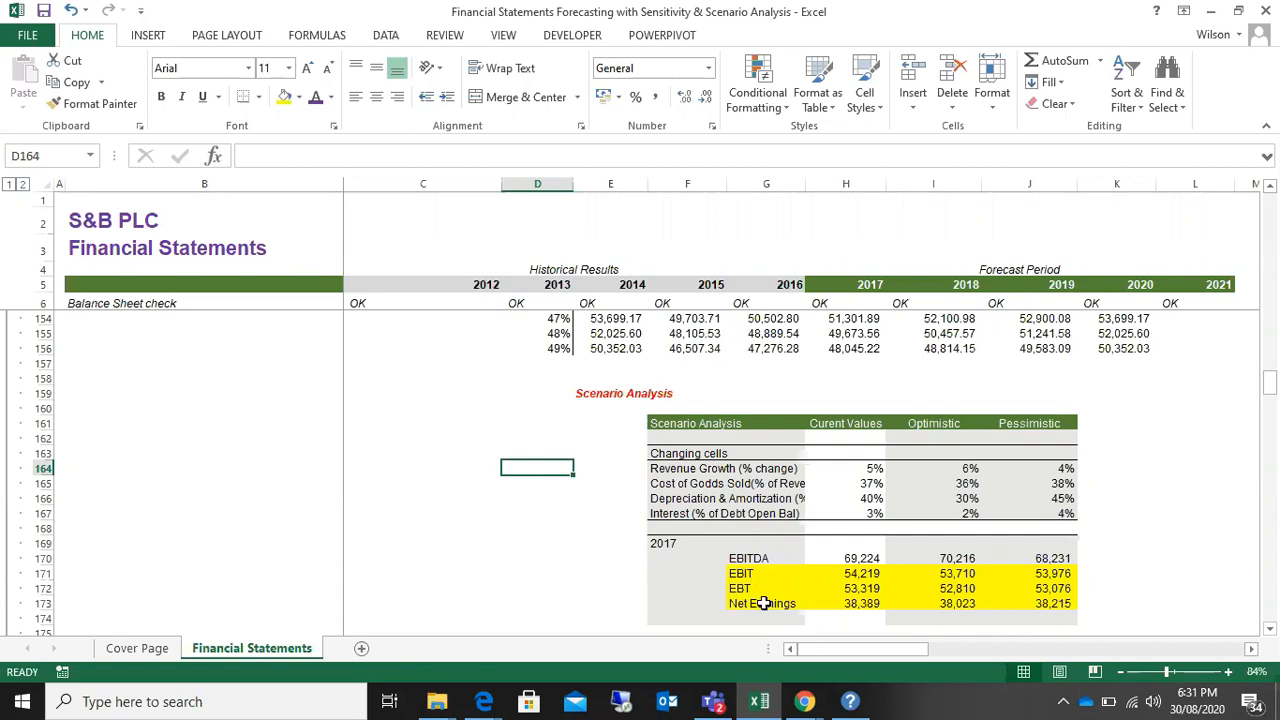
pyautogui.moveTo(705, 468); pyautogui.dragTo(717, 500)
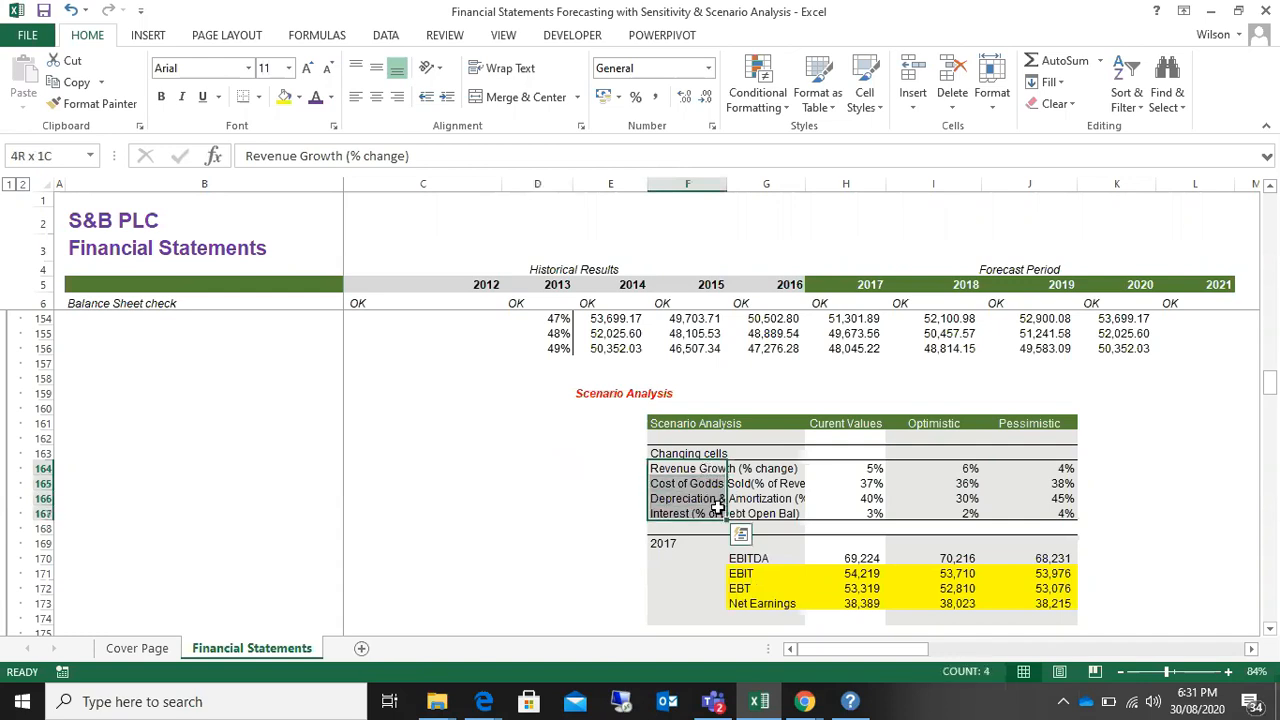
pyautogui.click(564, 483)
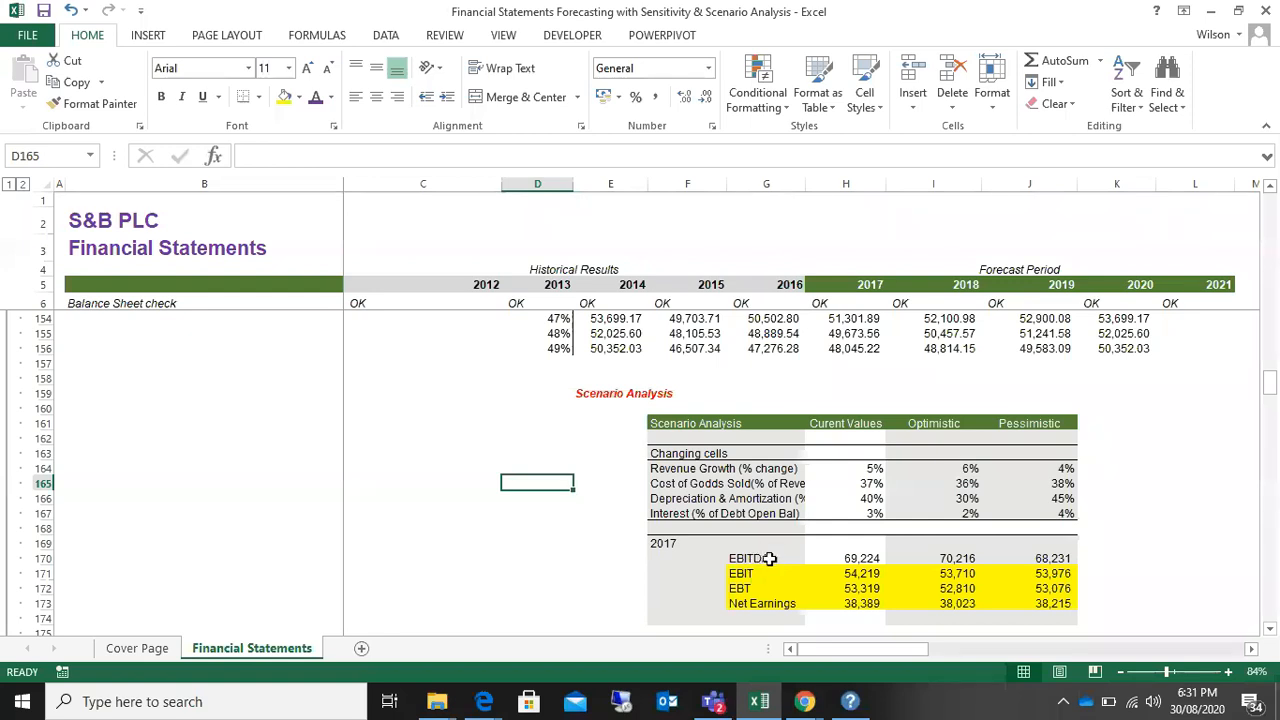
# Step: Fill the Revenue Growth and Cost of Goods Sold rows of the Scenario Analysis table, labels included, with light blue
pyautogui.click(684, 469)
pyautogui.moveTo(677, 469); pyautogui.dragTo(1046, 483)
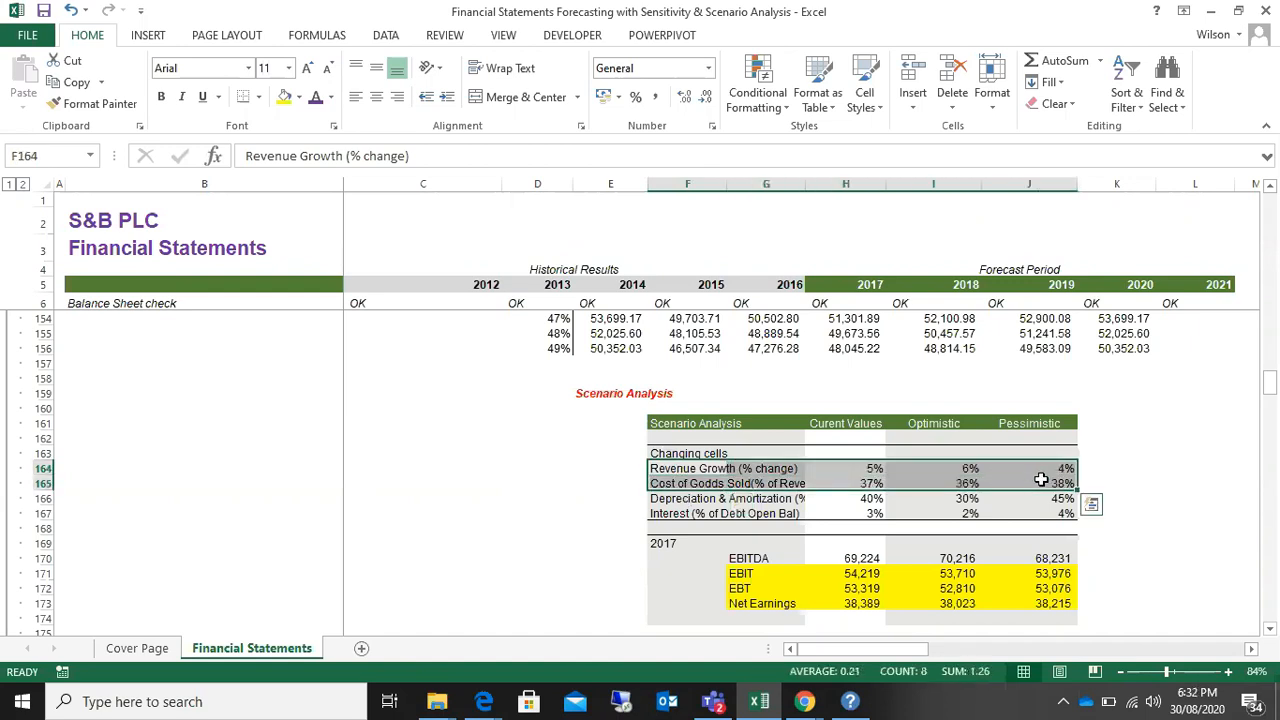
pyautogui.click(298, 97)
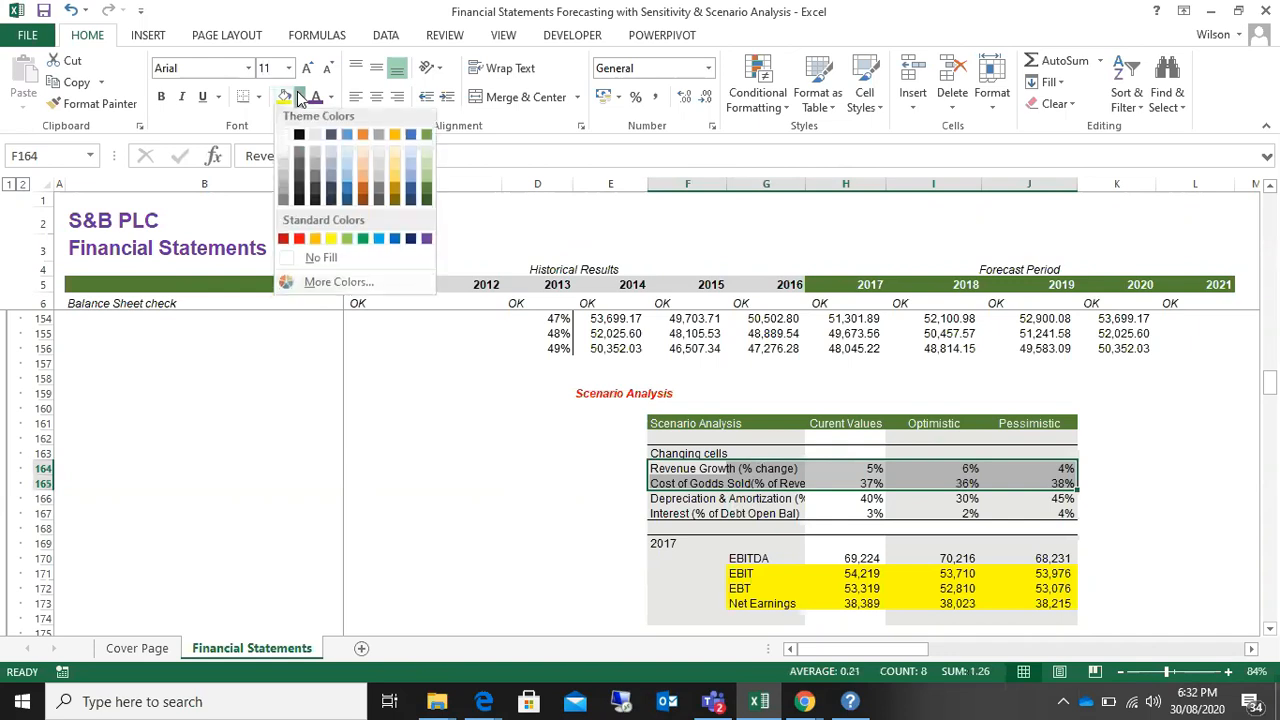
pyautogui.click(348, 187)
pyautogui.click(451, 380)
pyautogui.click(440, 481)
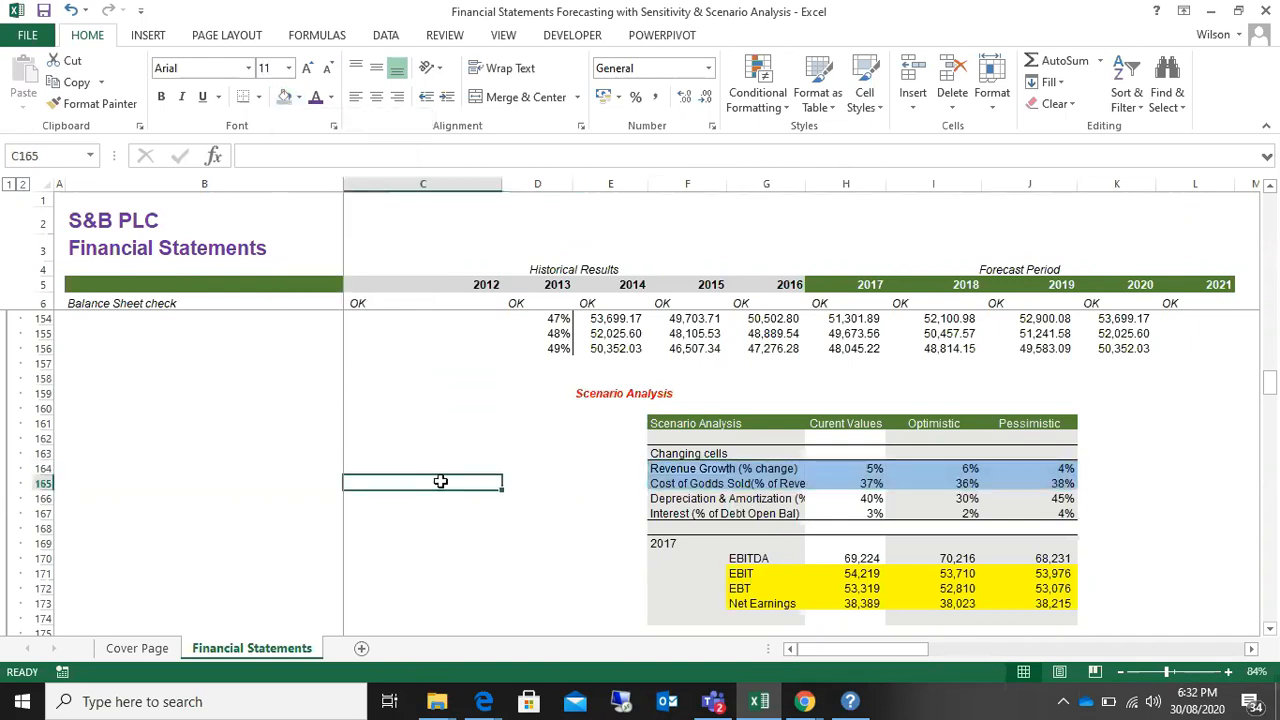
# Step: Examine the 2017 EBITDA row against the Revenue Growth and Cost of Goods Sold drivers in the Scenario Analysis table
pyautogui.moveTo(738, 557); pyautogui.dragTo(1048, 558)
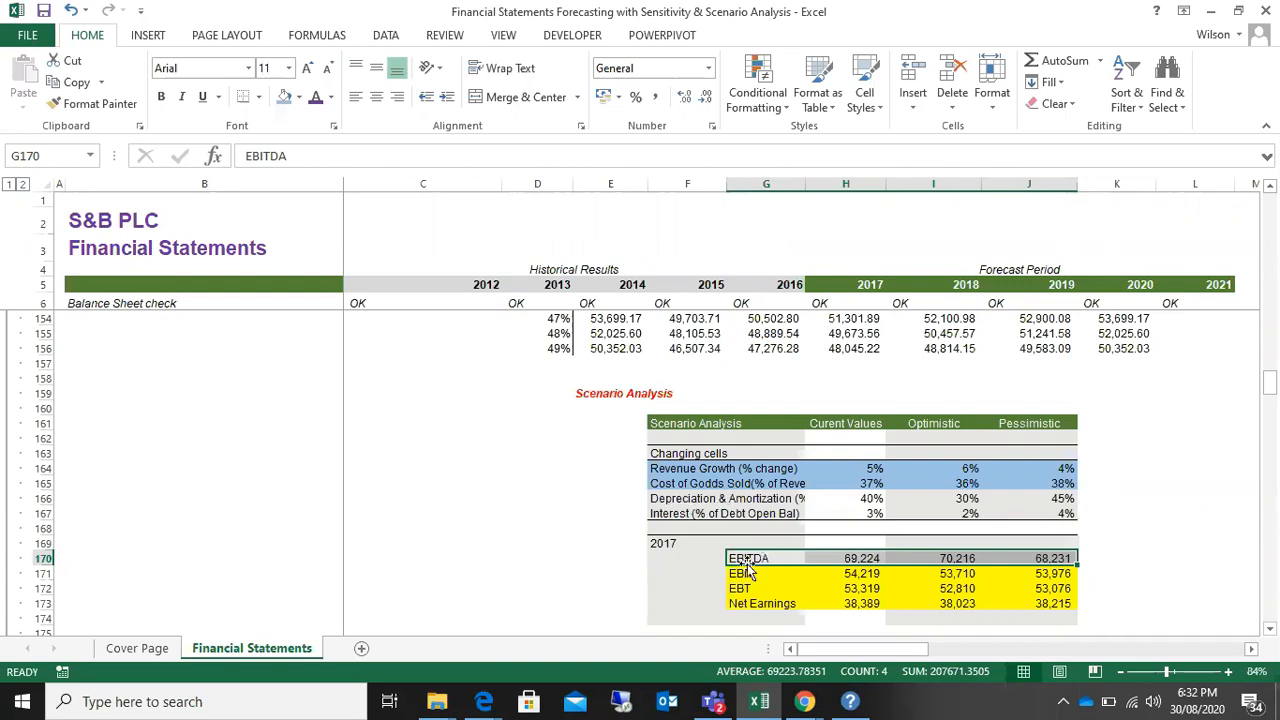
pyautogui.click(689, 469)
pyautogui.click(684, 483)
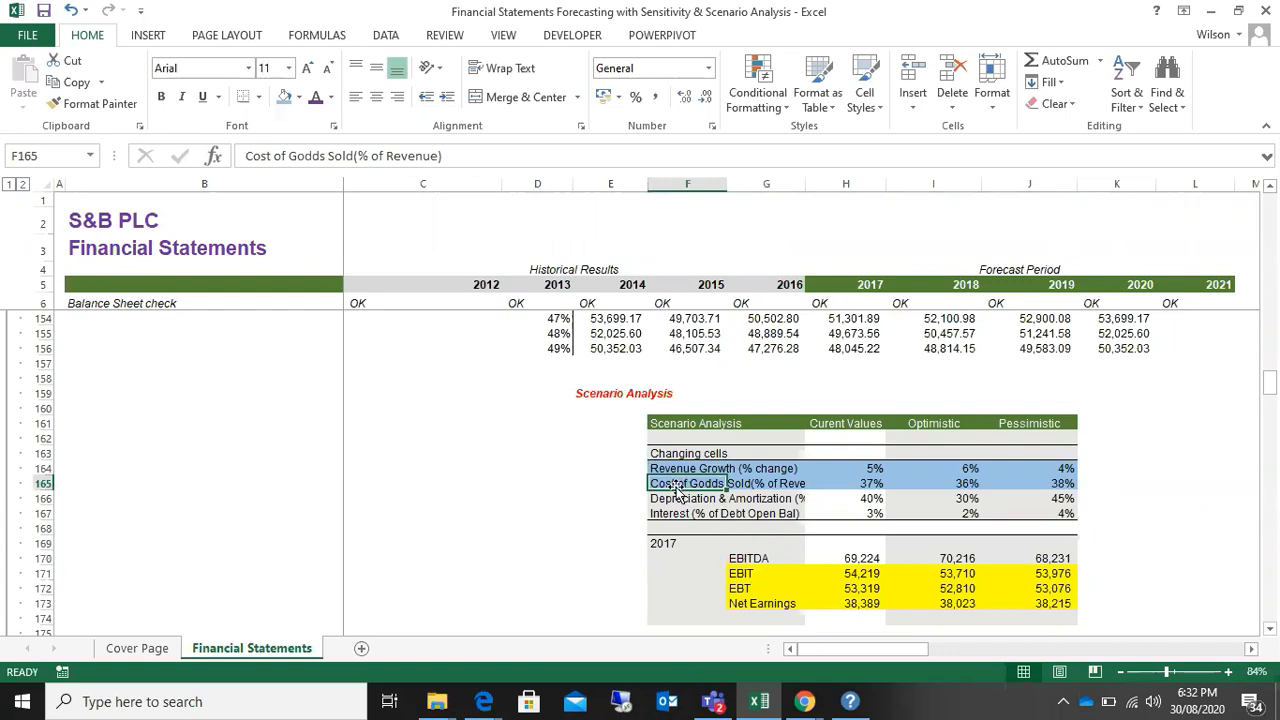
pyautogui.click(494, 539)
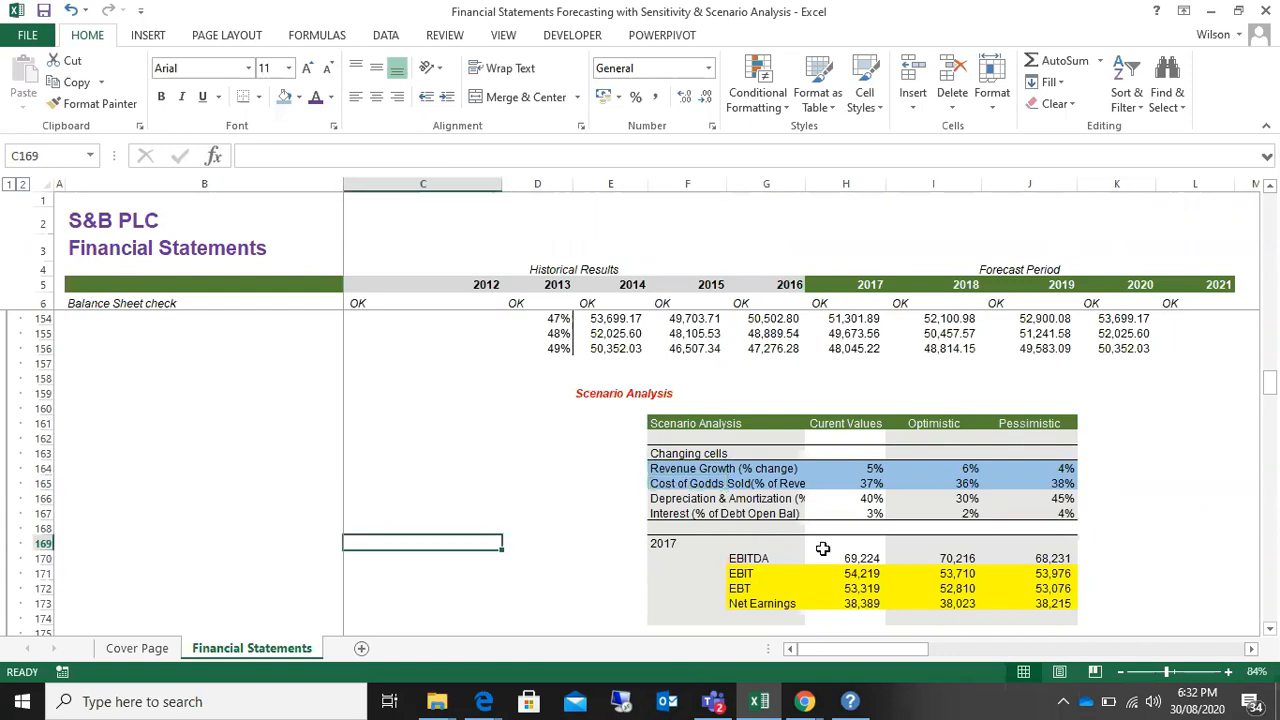
pyautogui.moveTo(748, 558); pyautogui.dragTo(1060, 557)
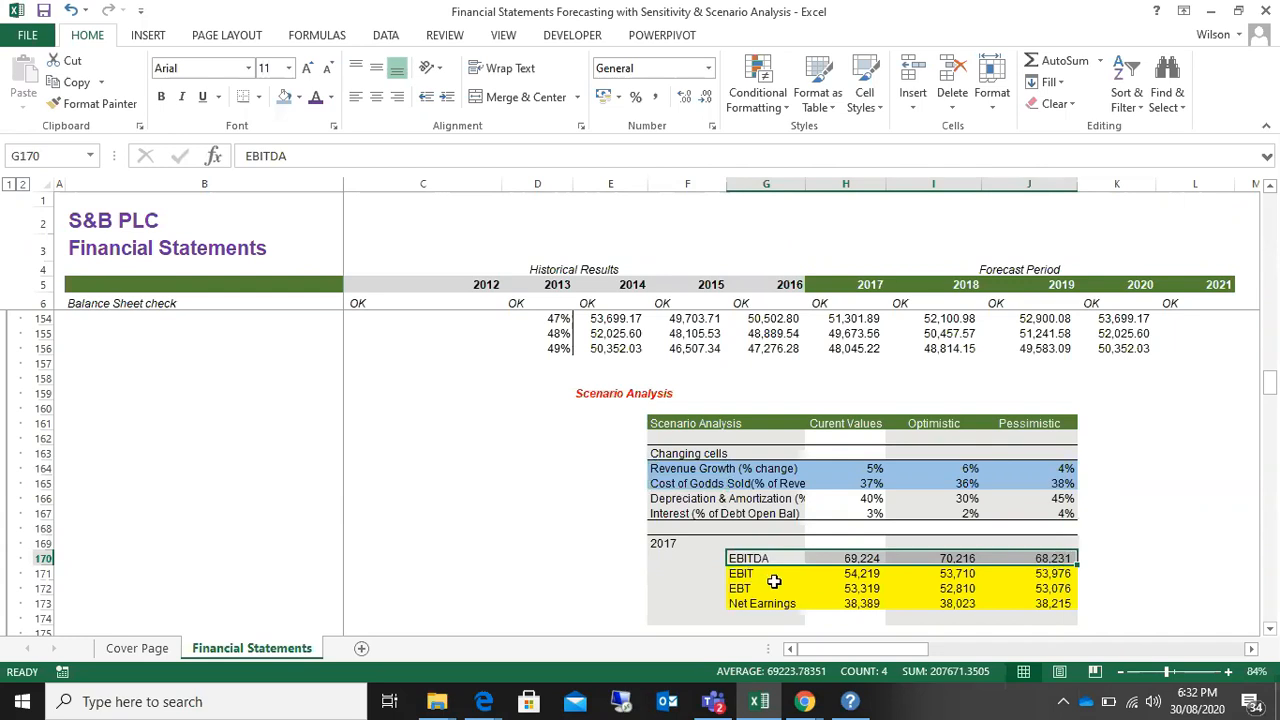
# Step: Examine the Depreciation & Amortization and Interest rows against the 2017 EBIT, EBT and Net Earnings rows across the scenarios
pyautogui.click(750, 575)
pyautogui.click(746, 497)
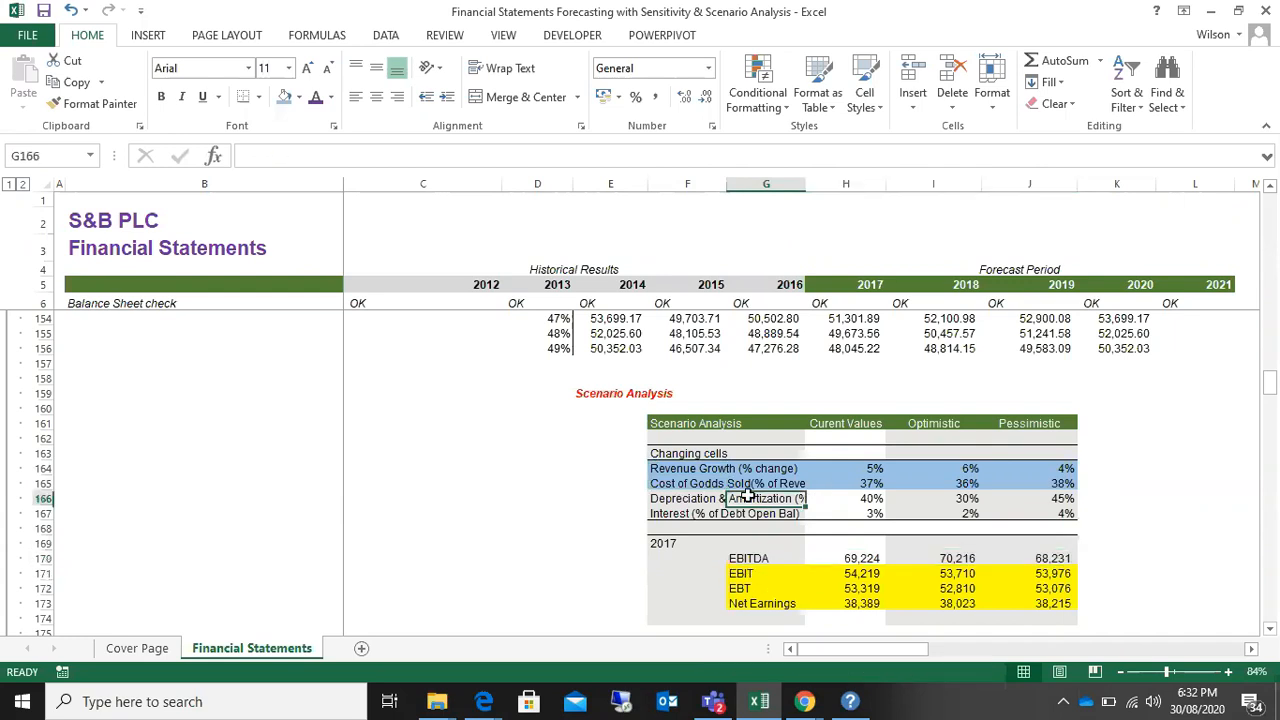
pyautogui.moveTo(680, 495); pyautogui.dragTo(792, 497)
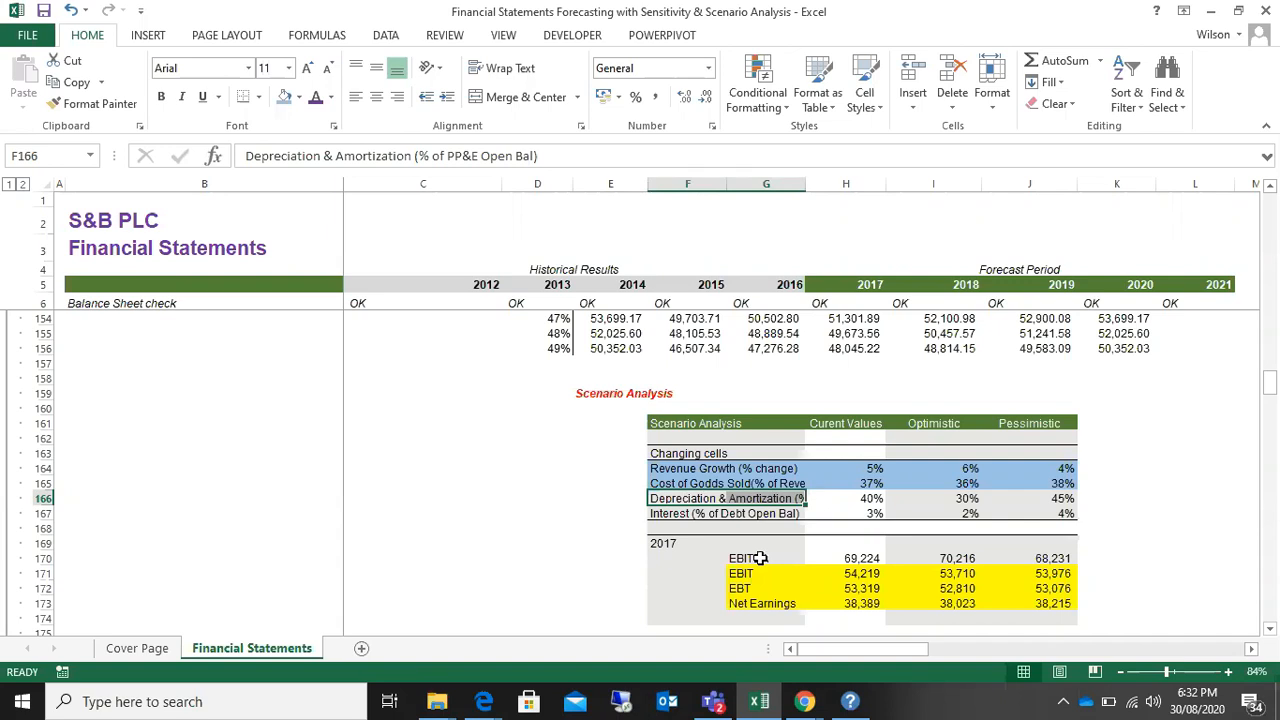
pyautogui.click(675, 500)
pyautogui.moveTo(675, 503); pyautogui.dragTo(1041, 507)
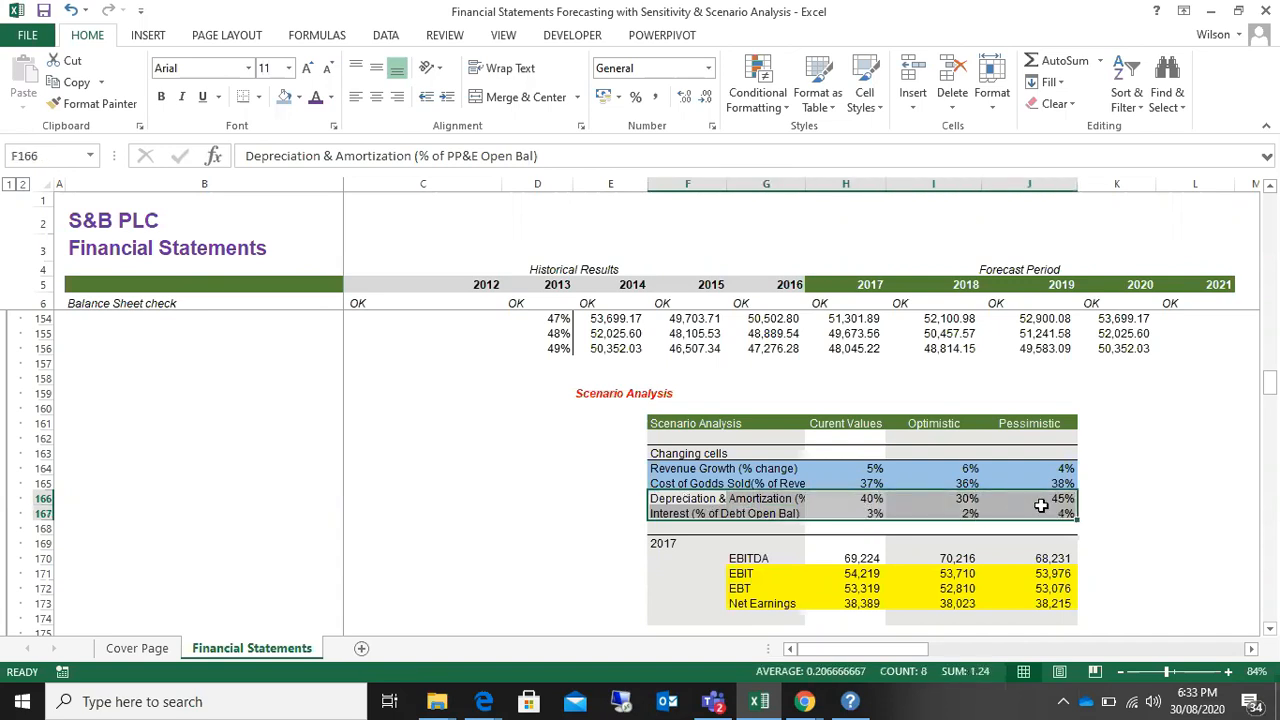
pyautogui.moveTo(668, 500); pyautogui.dragTo(1044, 514)
pyautogui.moveTo(742, 573); pyautogui.dragTo(1045, 599)
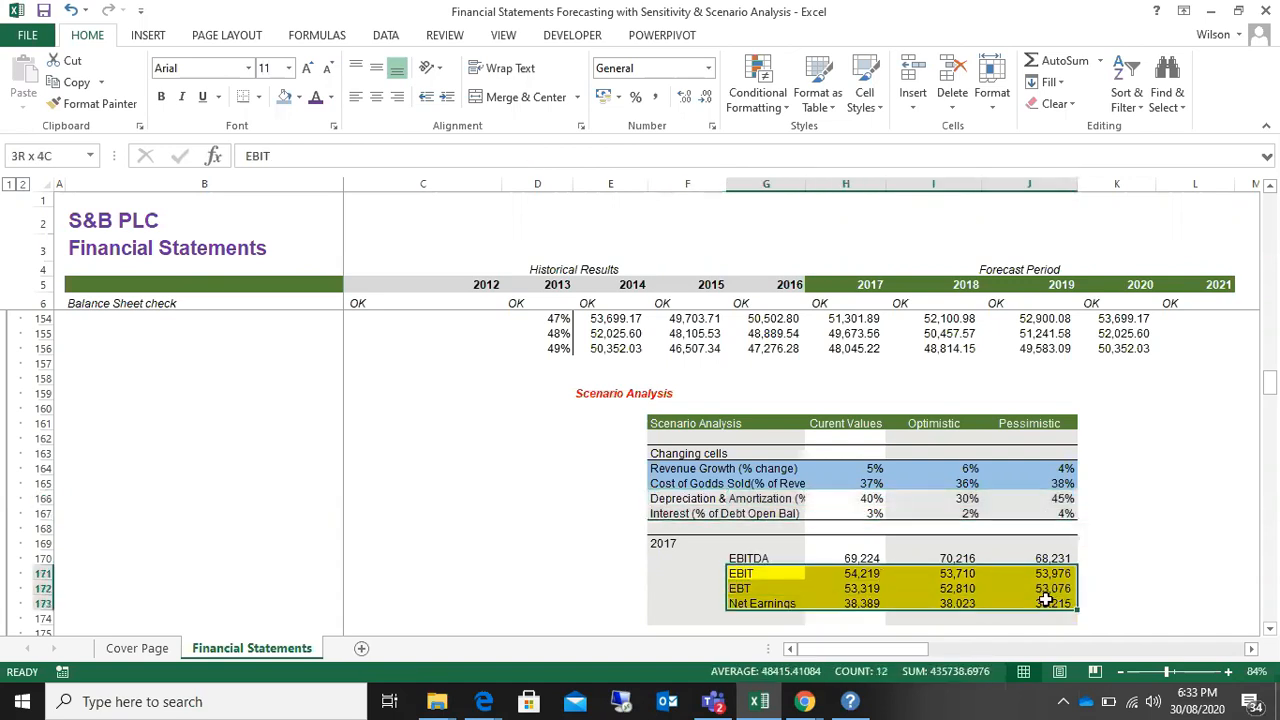
pyautogui.moveTo(768, 573); pyautogui.dragTo(1058, 602)
pyautogui.moveTo(768, 573); pyautogui.dragTo(1038, 598)
pyautogui.click(513, 550)
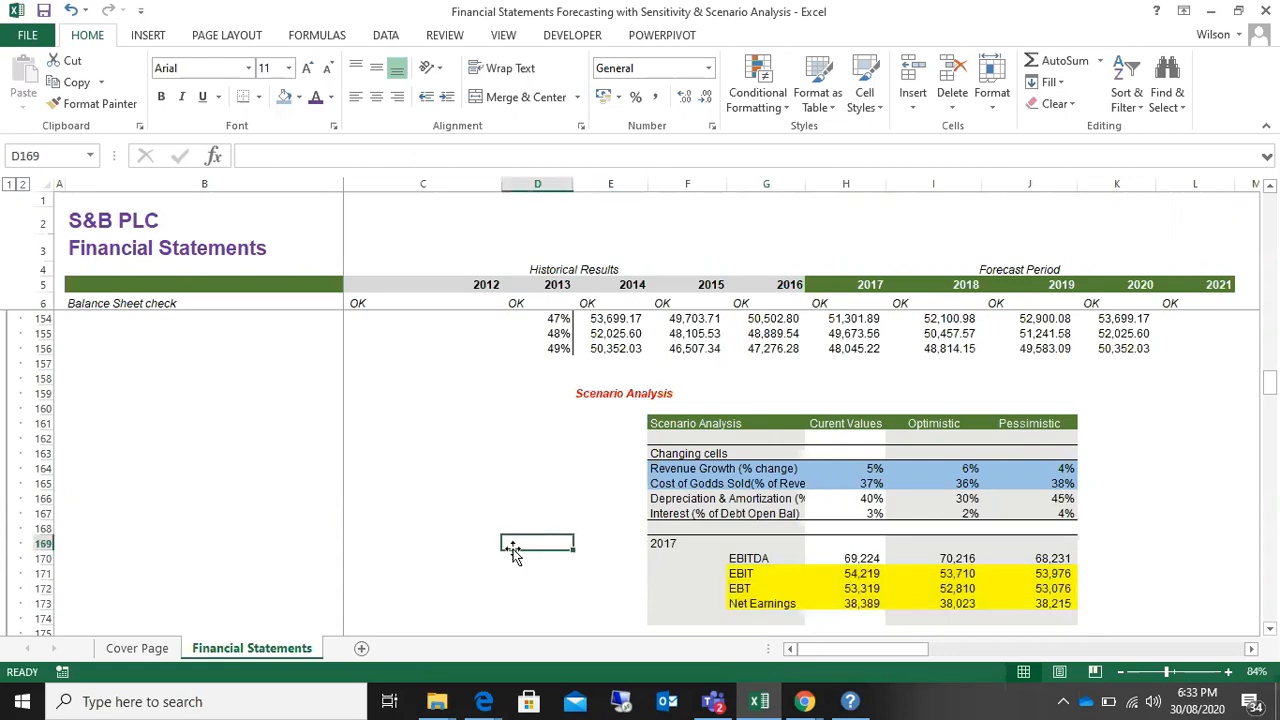
pyautogui.click(556, 482)
pyautogui.click(480, 478)
pyautogui.click(470, 410)
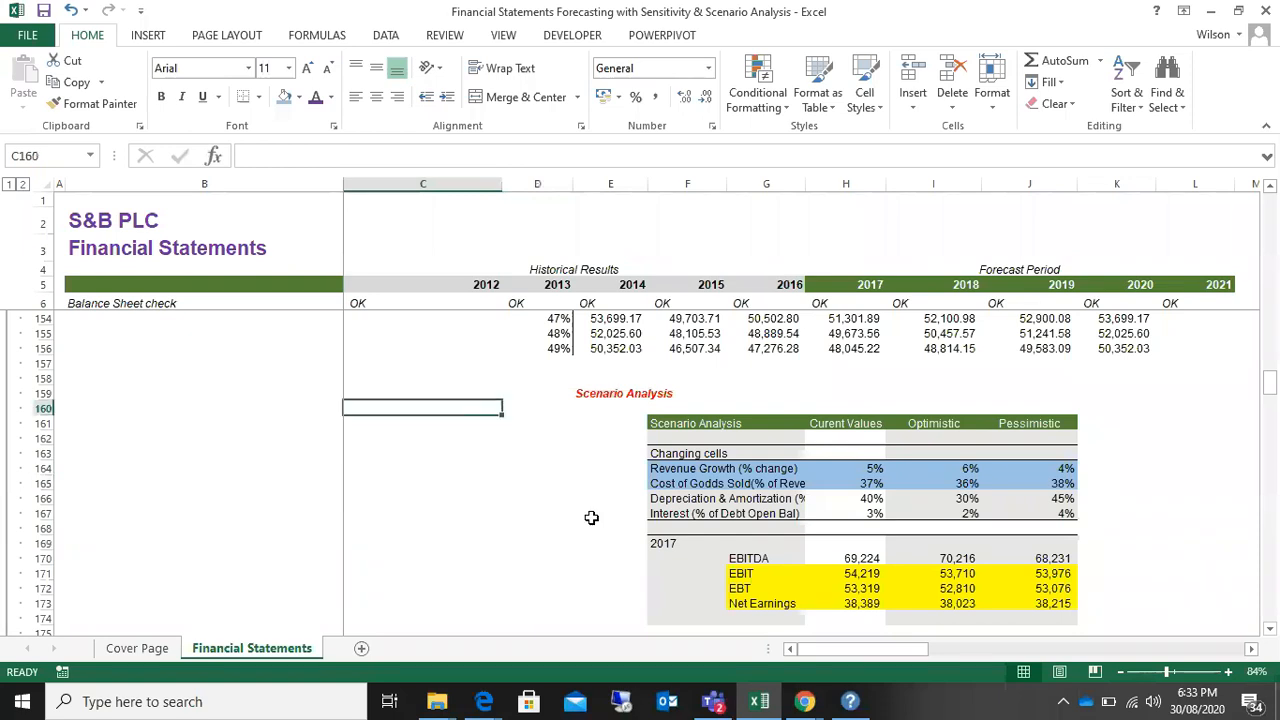
pyautogui.click(537, 515)
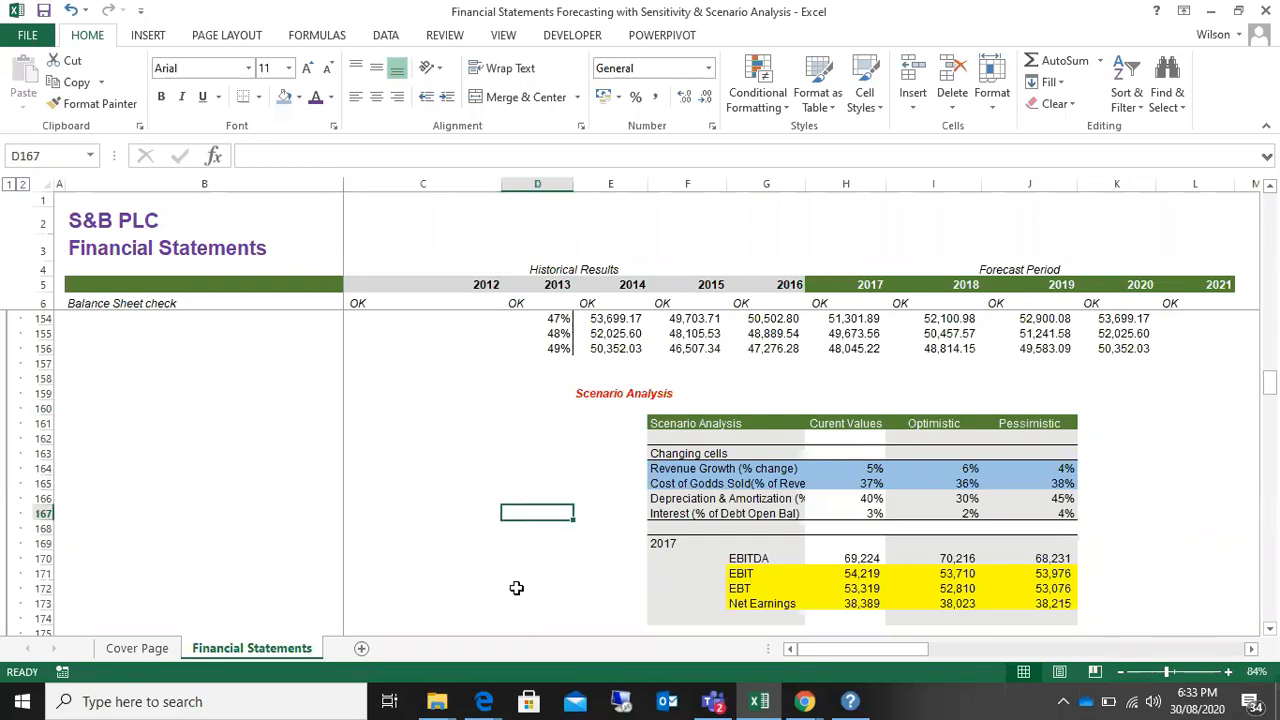
# Step: Compare the 2017 EBITDA row with all four changing cells from Revenue Growth to Interest
pyautogui.moveTo(748, 559); pyautogui.dragTo(1042, 562)
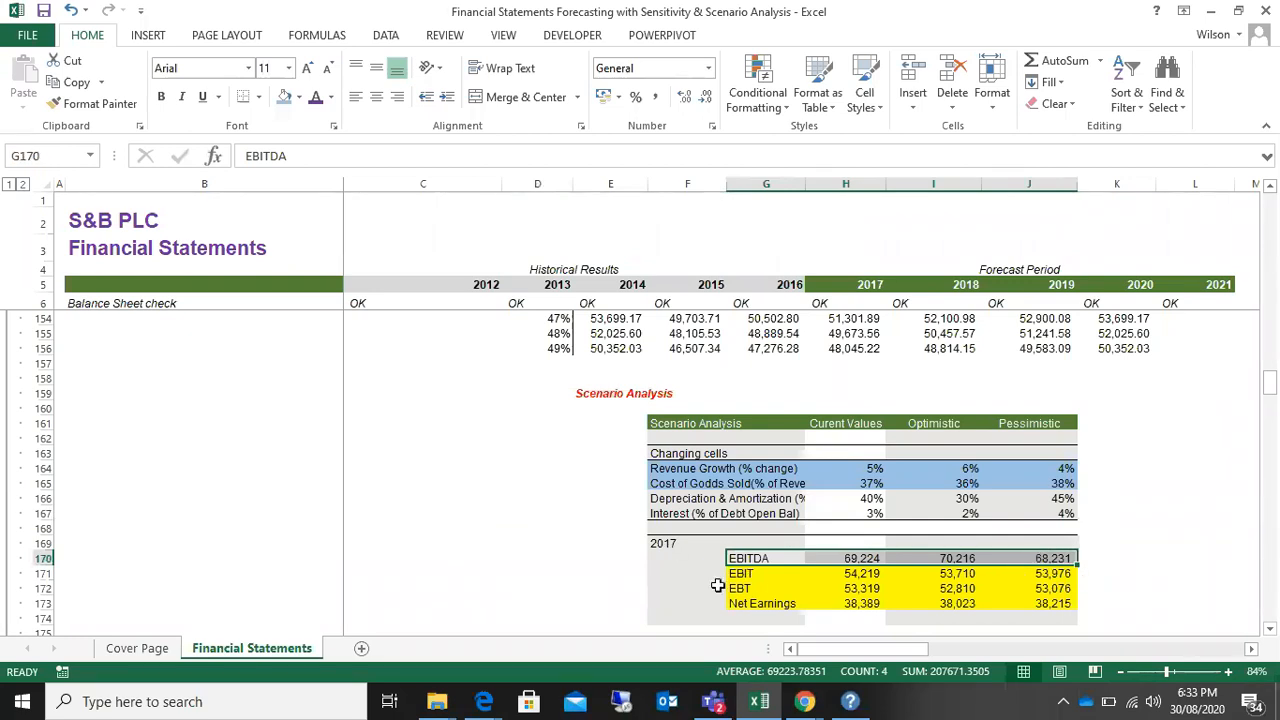
pyautogui.moveTo(690, 468); pyautogui.dragTo(1018, 513)
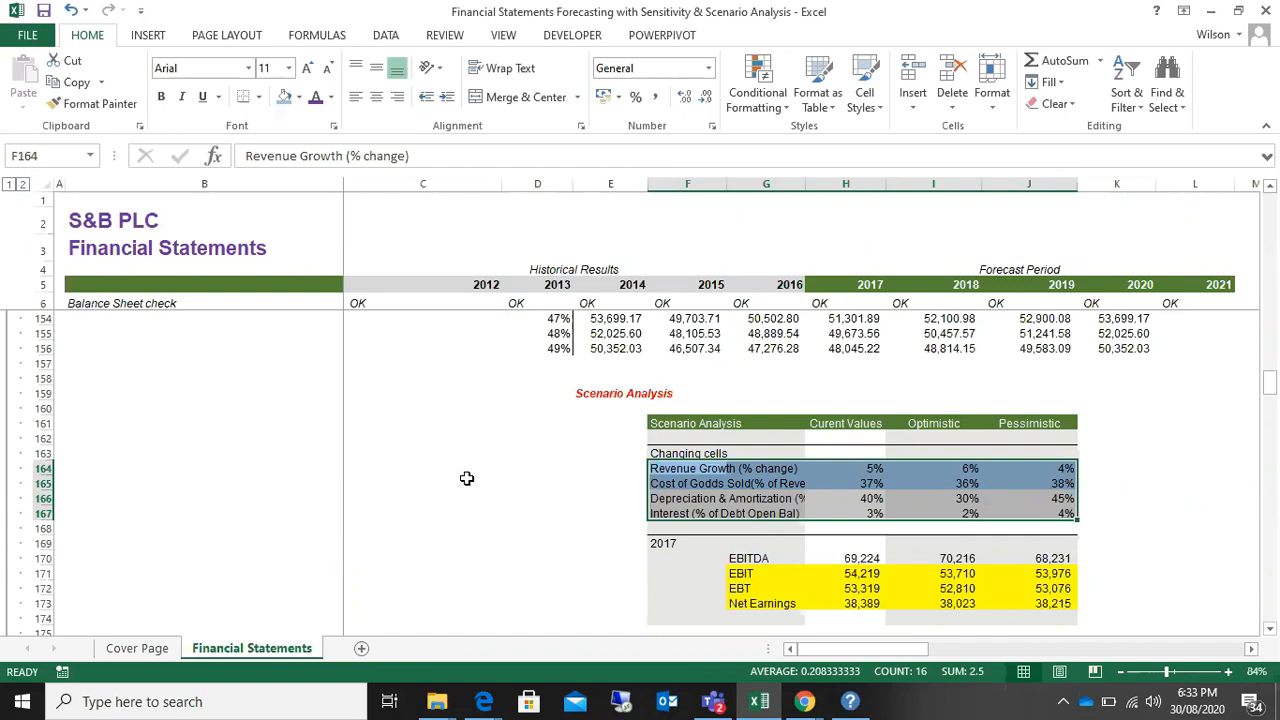
pyautogui.click(508, 486)
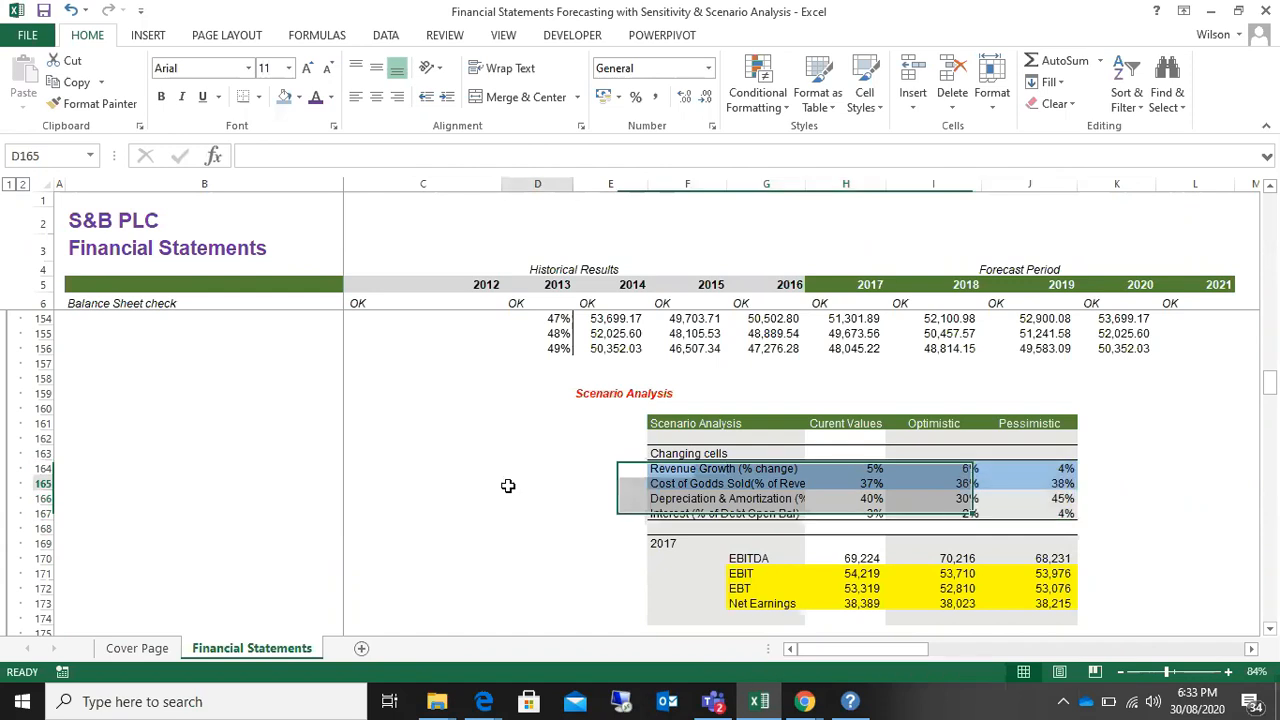
pyautogui.click(451, 390)
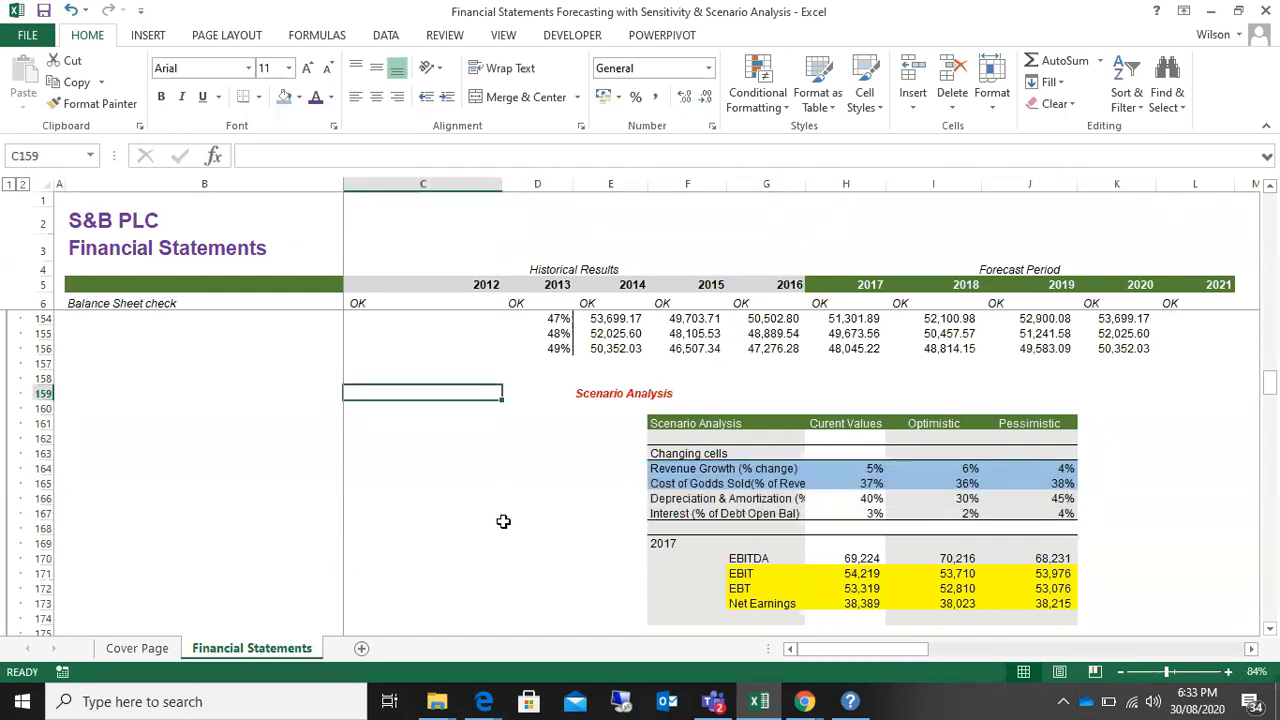
pyautogui.click(504, 524)
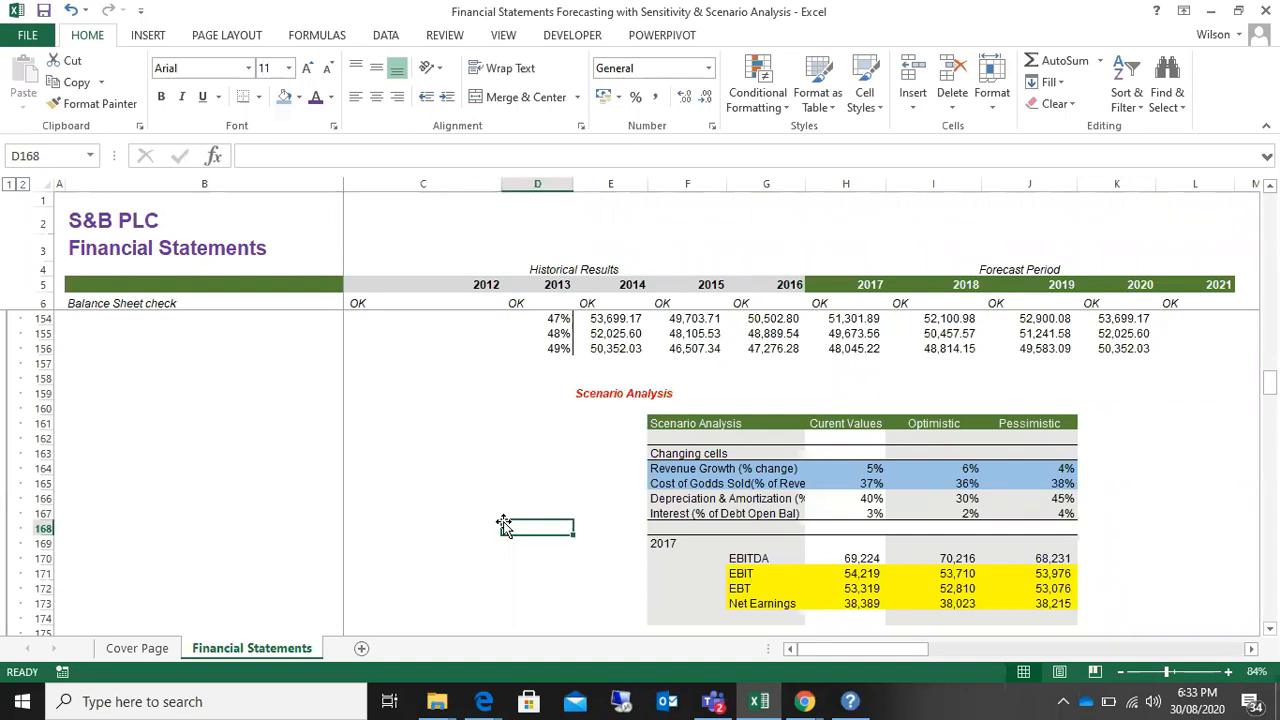
pyautogui.click(514, 466)
pyautogui.click(517, 424)
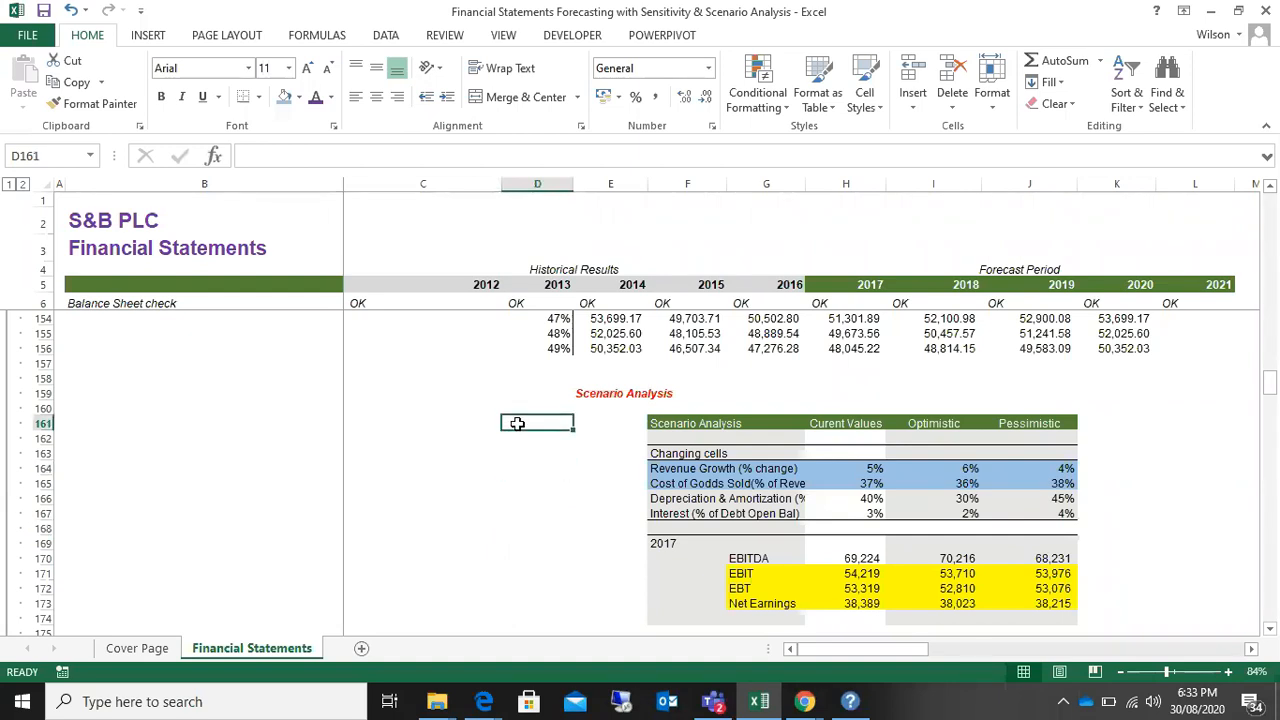
pyautogui.click(519, 449)
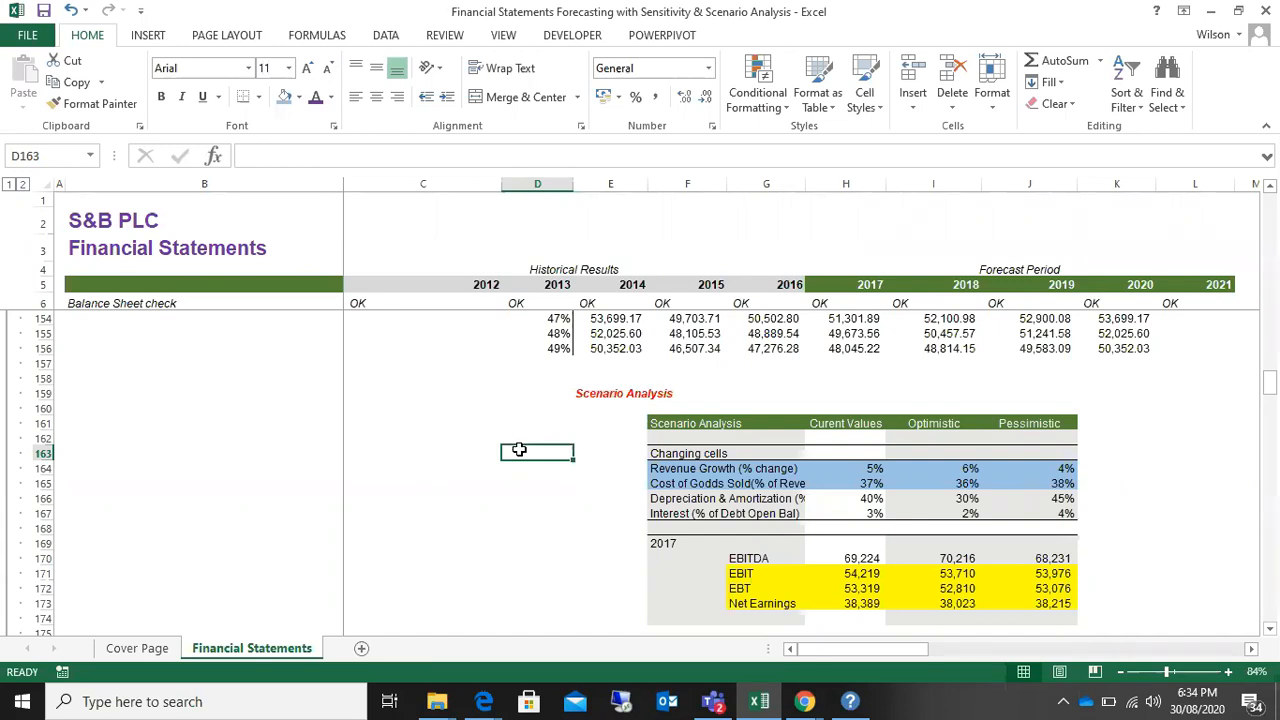
pyautogui.scroll(20, 519, 449)
pyautogui.scroll(5, 519, 449)
pyautogui.scroll(-17, 520, 450)
pyautogui.scroll(-12, 521, 451)
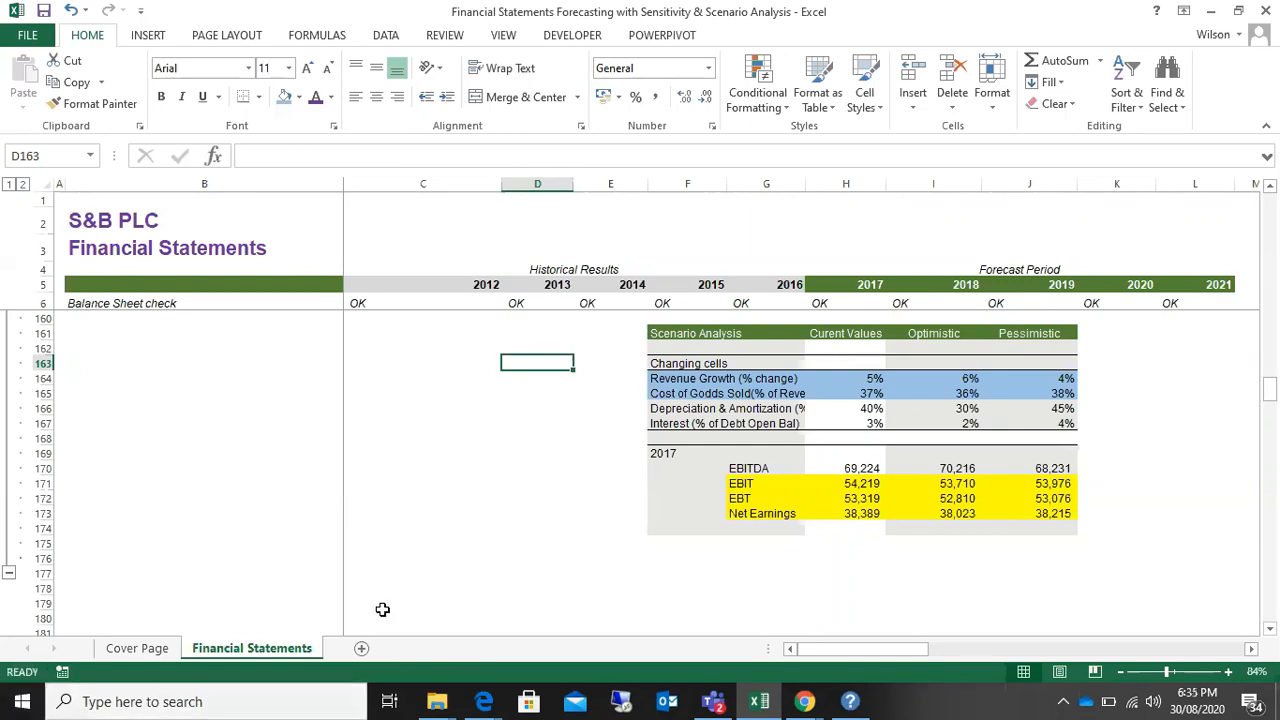
pyautogui.scroll(3, 382, 609)
pyautogui.scroll(-2, 382, 609)
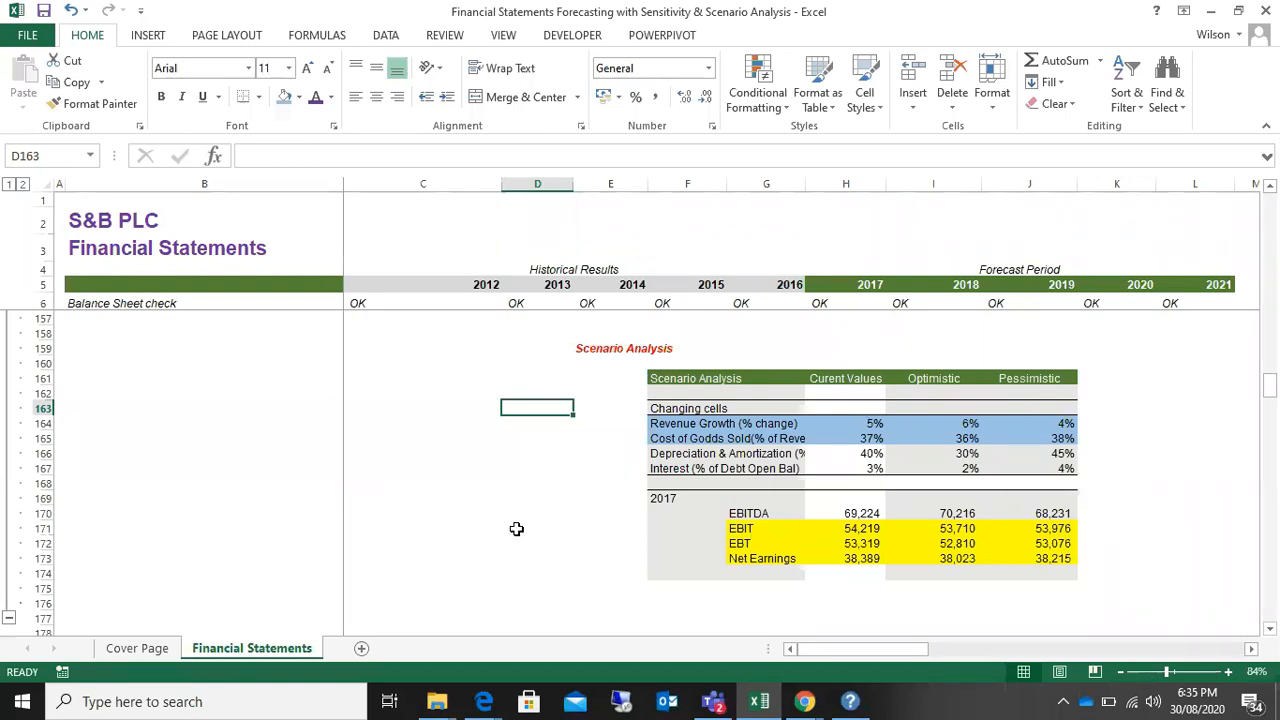
# Step: Compare the 2017 EBITDA row and the EBIT, EBT and Net Earnings results between the current, Optimistic and Pessimistic scenarios
pyautogui.scroll(1, 516, 530)
pyautogui.moveTo(751, 572); pyautogui.dragTo(1063, 603)
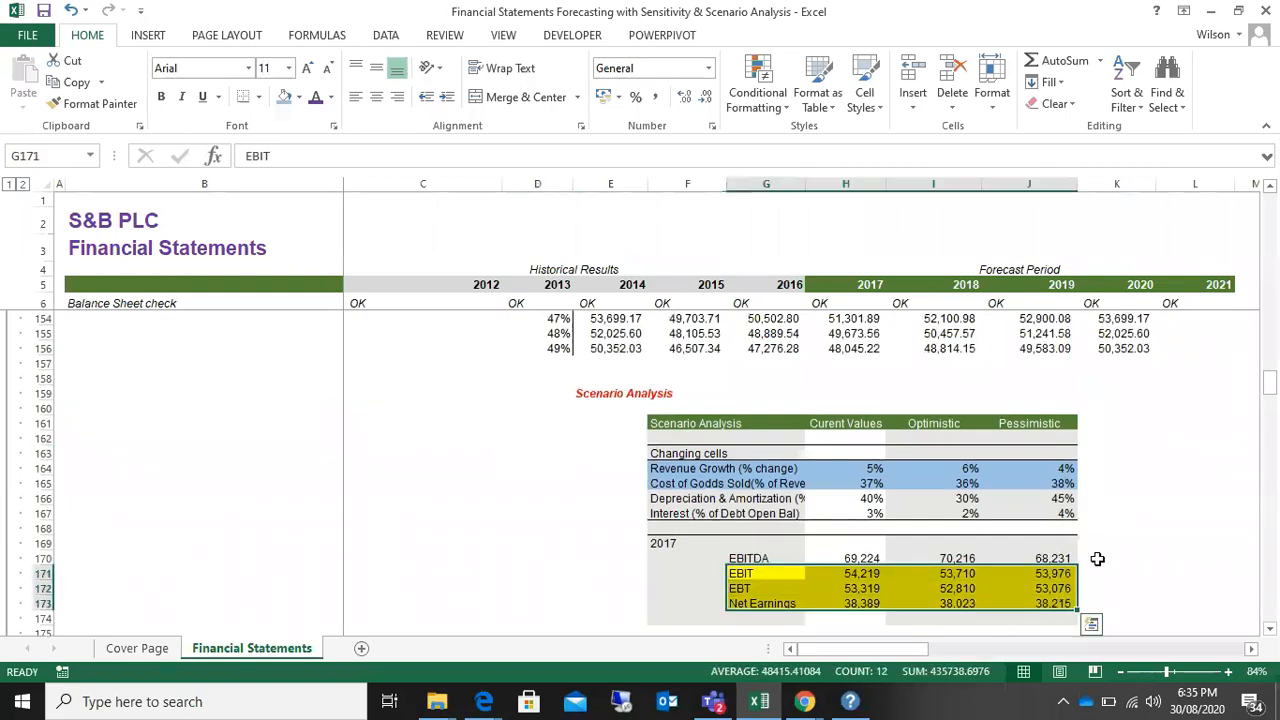
pyautogui.scroll(-2, 1111, 532)
pyautogui.moveTo(748, 468); pyautogui.dragTo(1070, 468)
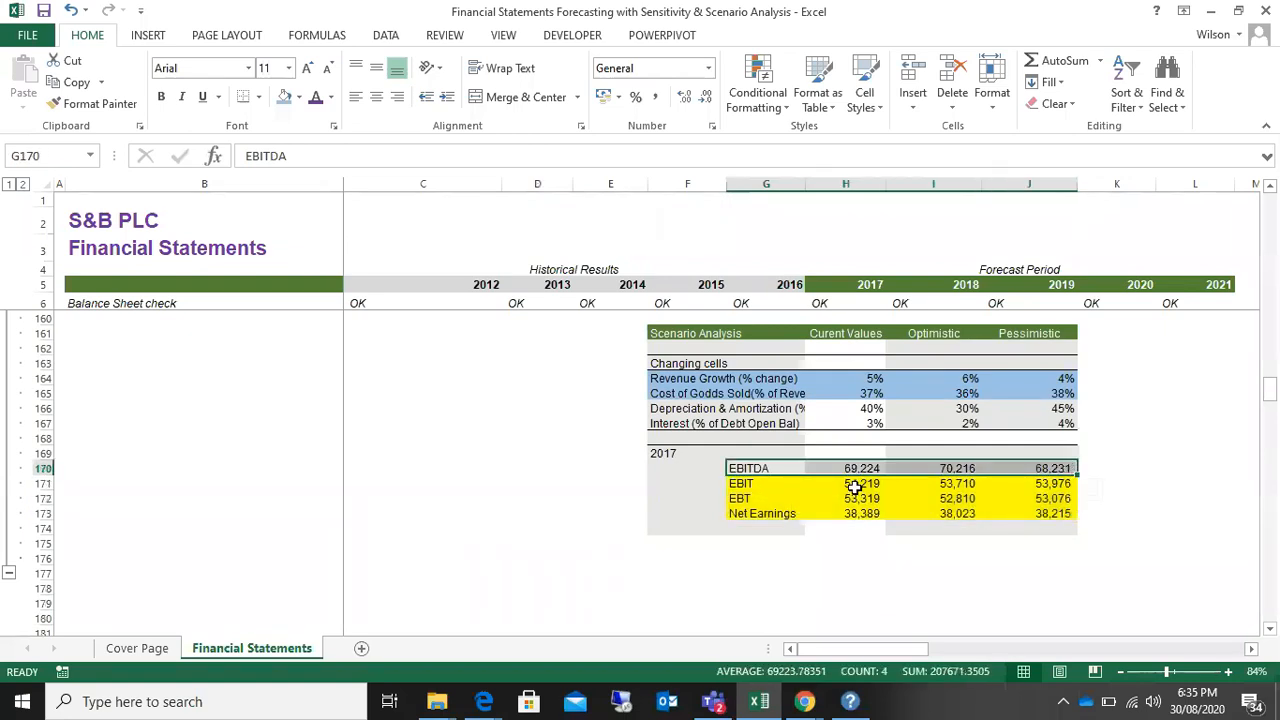
pyautogui.click(856, 484)
pyautogui.click(958, 484)
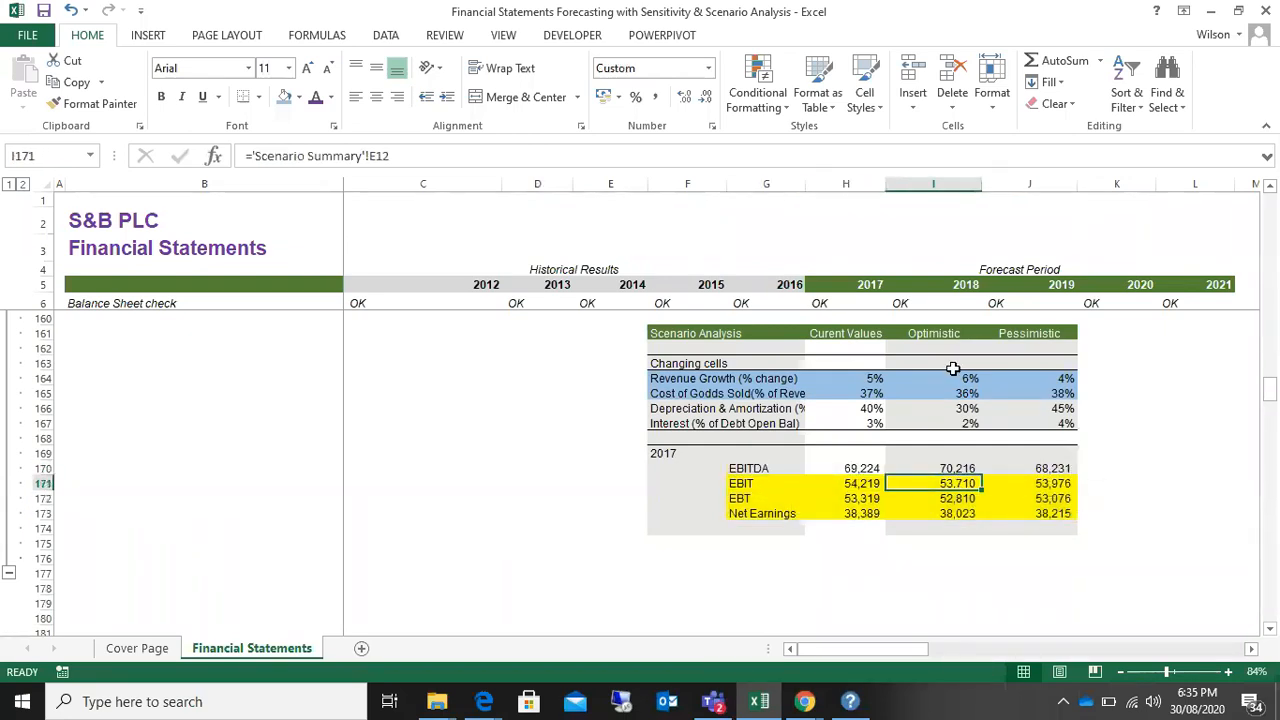
pyautogui.moveTo(951, 381); pyautogui.dragTo(945, 440)
pyautogui.moveTo(951, 484); pyautogui.dragTo(954, 513)
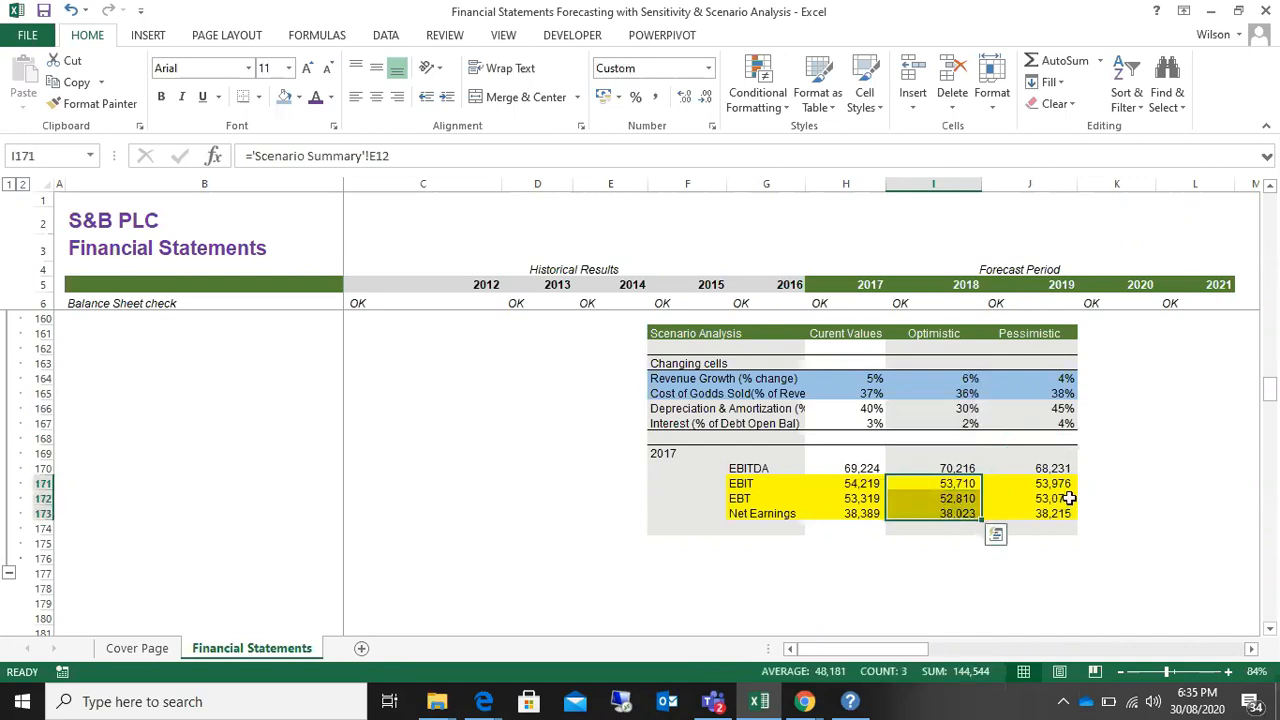
pyautogui.moveTo(1050, 484); pyautogui.dragTo(1053, 511)
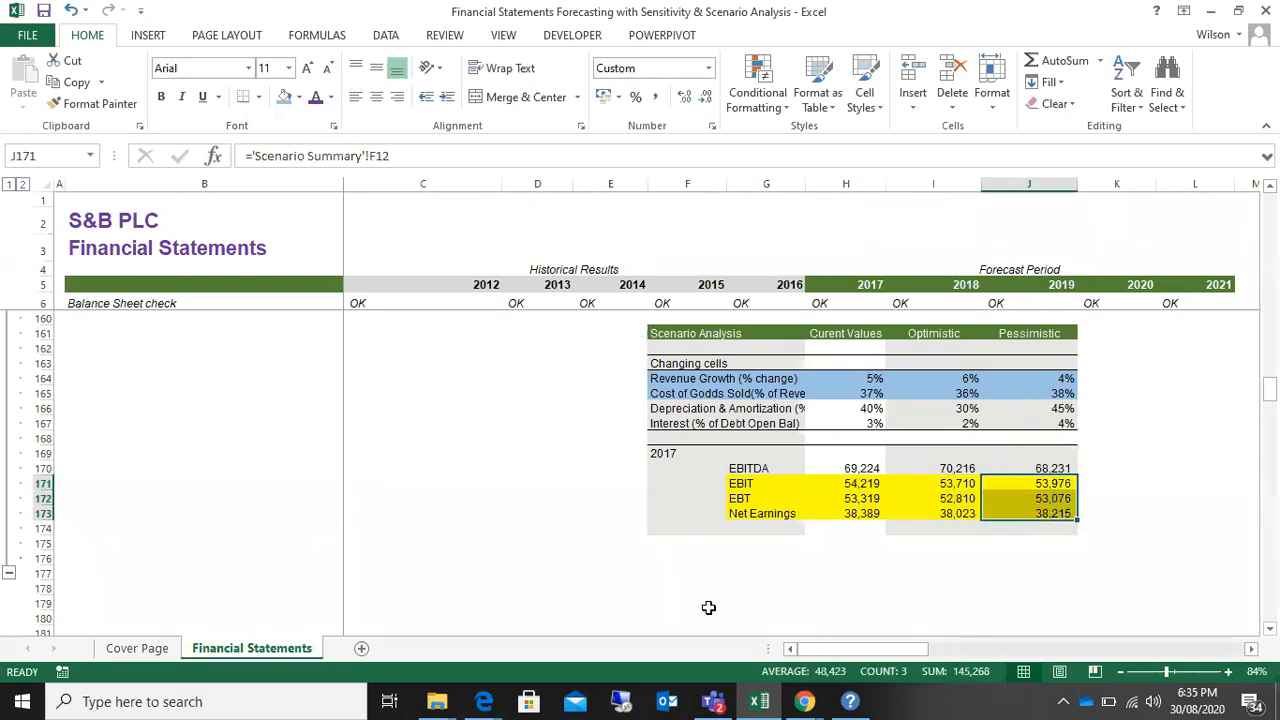
# Step: Review the ratios, the one-factor 2021 sensitivity table and the EBITDA for 2017 sensitivity table, returning to the Scenario Analysis table
pyautogui.scroll(6, 339, 420)
pyautogui.scroll(-4, 458, 431)
pyautogui.scroll(1, 458, 431)
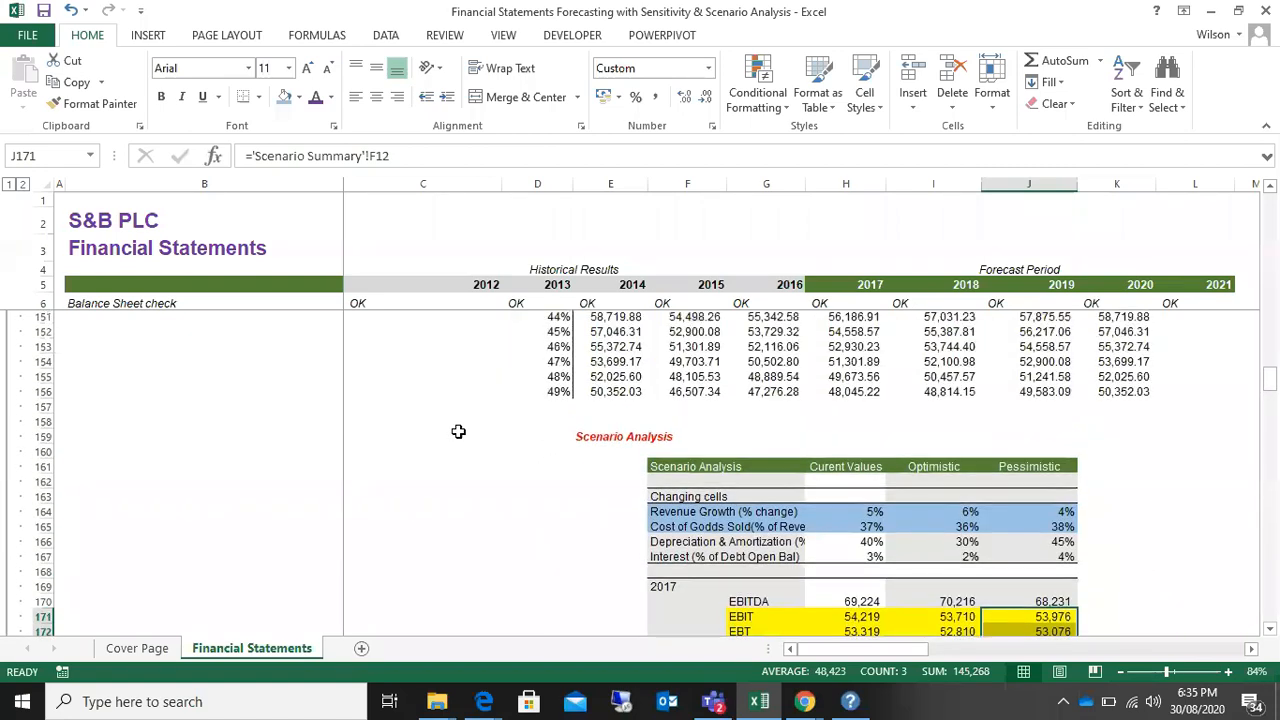
pyautogui.scroll(-2, 493, 440)
pyautogui.scroll(8, 493, 435)
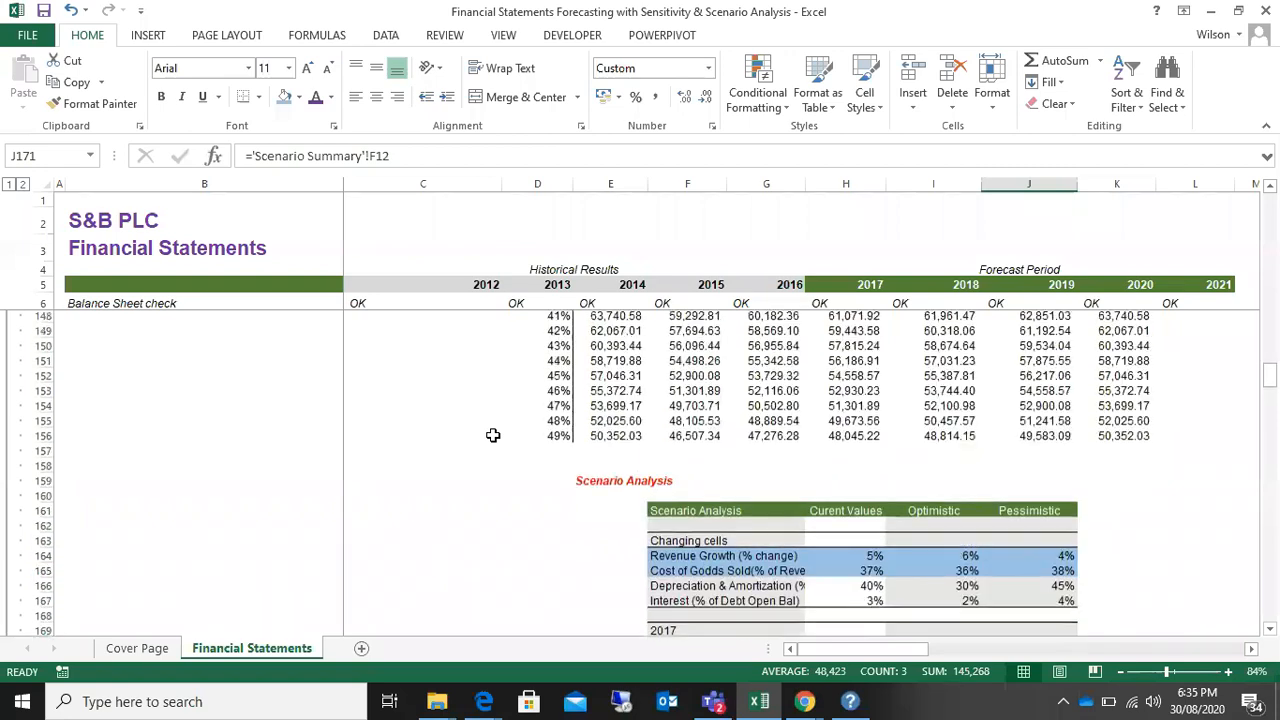
pyautogui.scroll(6, 493, 435)
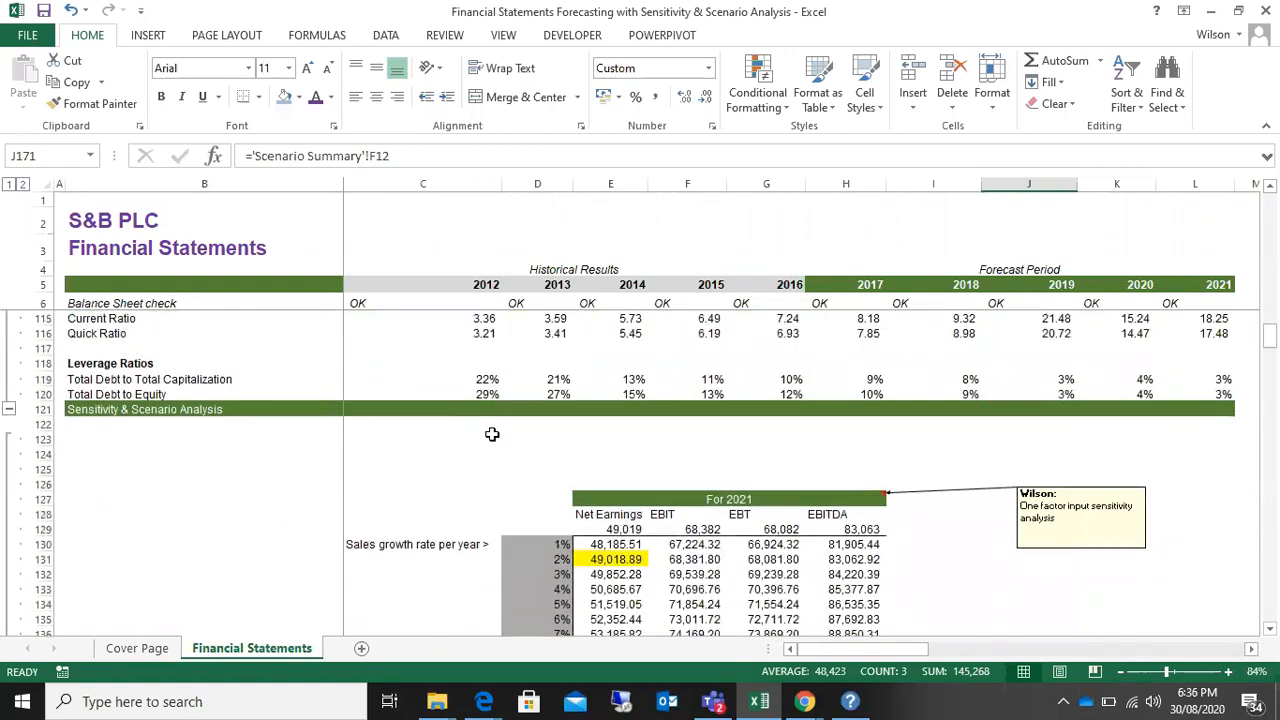
pyautogui.scroll(2, 492, 434)
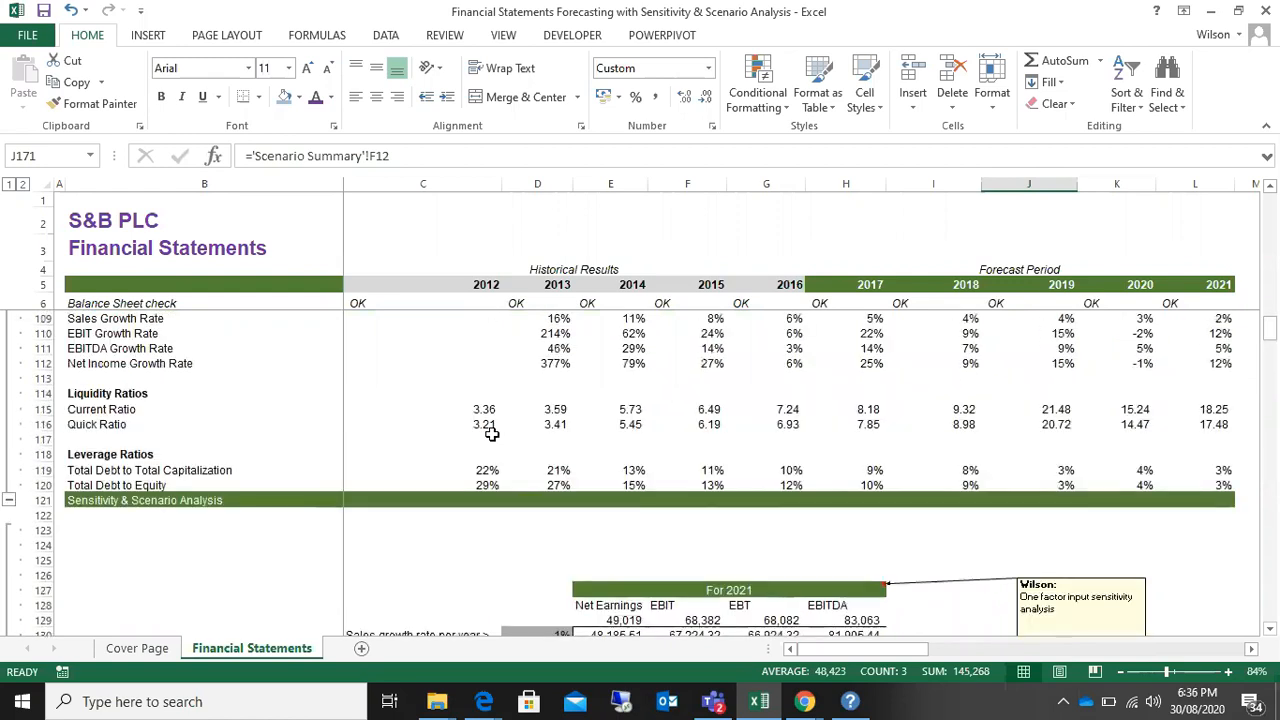
pyautogui.scroll(-1, 491, 434)
pyautogui.scroll(-9, 491, 434)
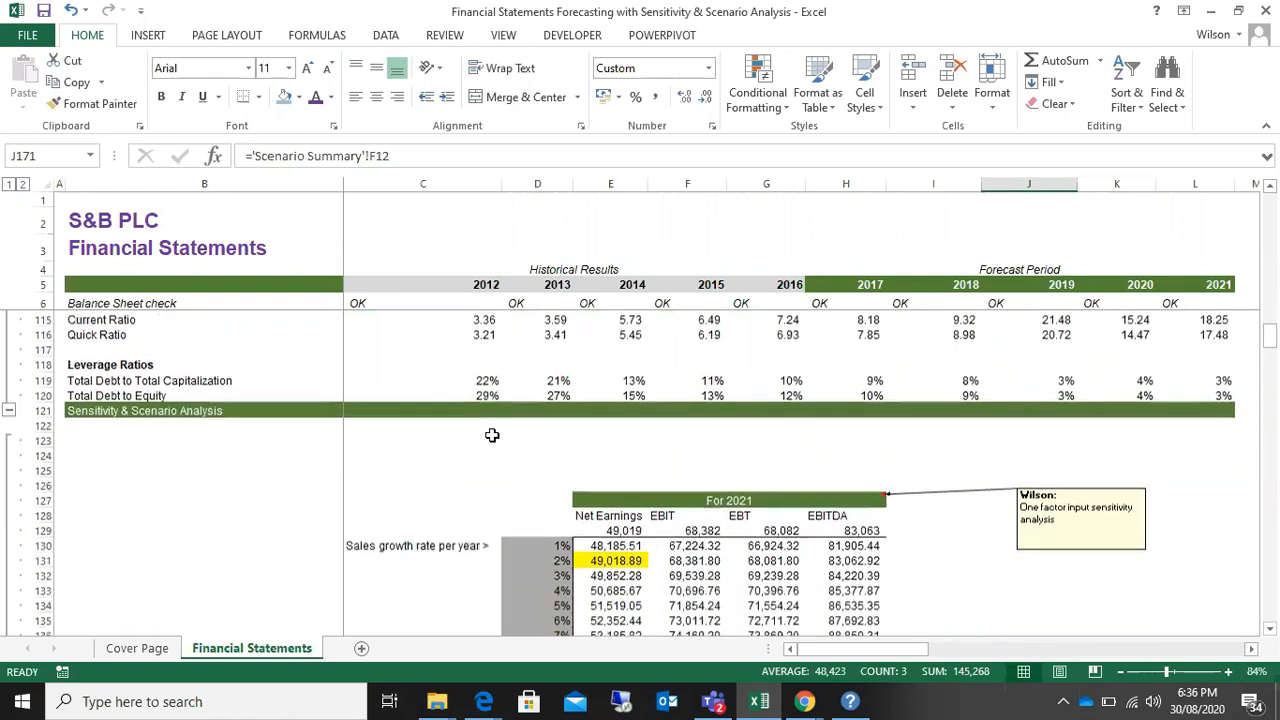
pyautogui.scroll(-3, 493, 436)
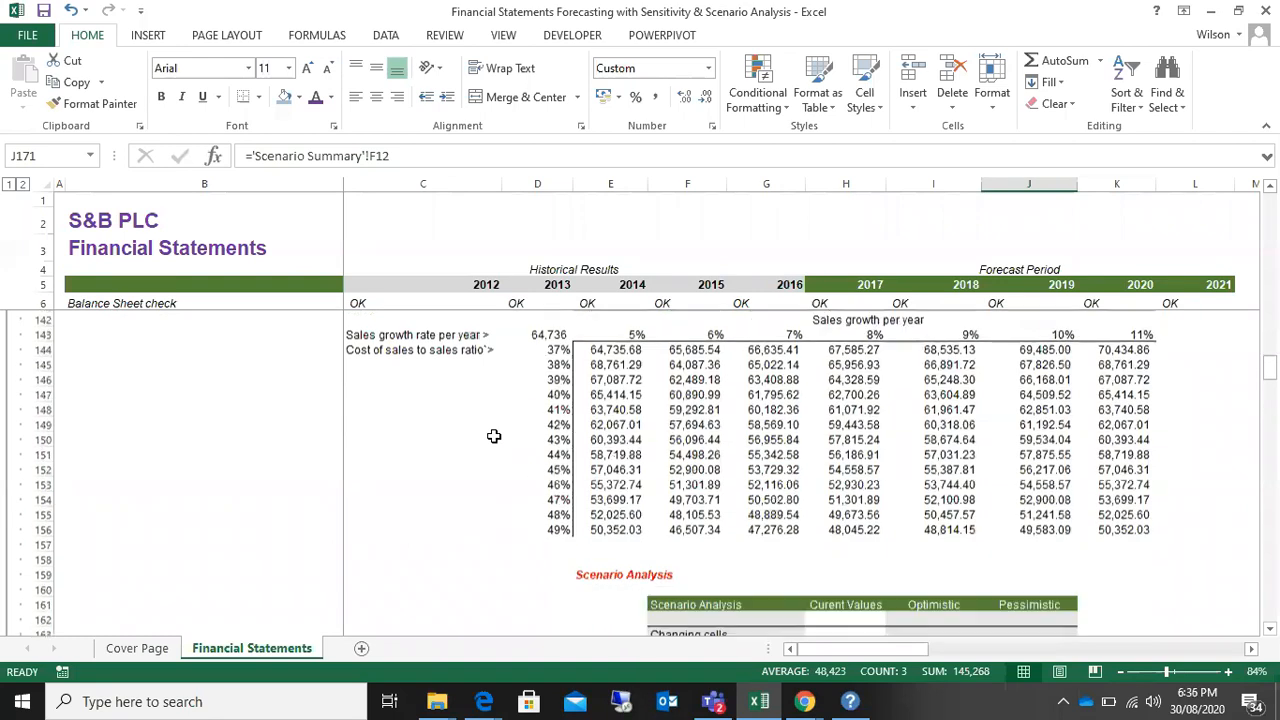
pyautogui.scroll(-2, 494, 438)
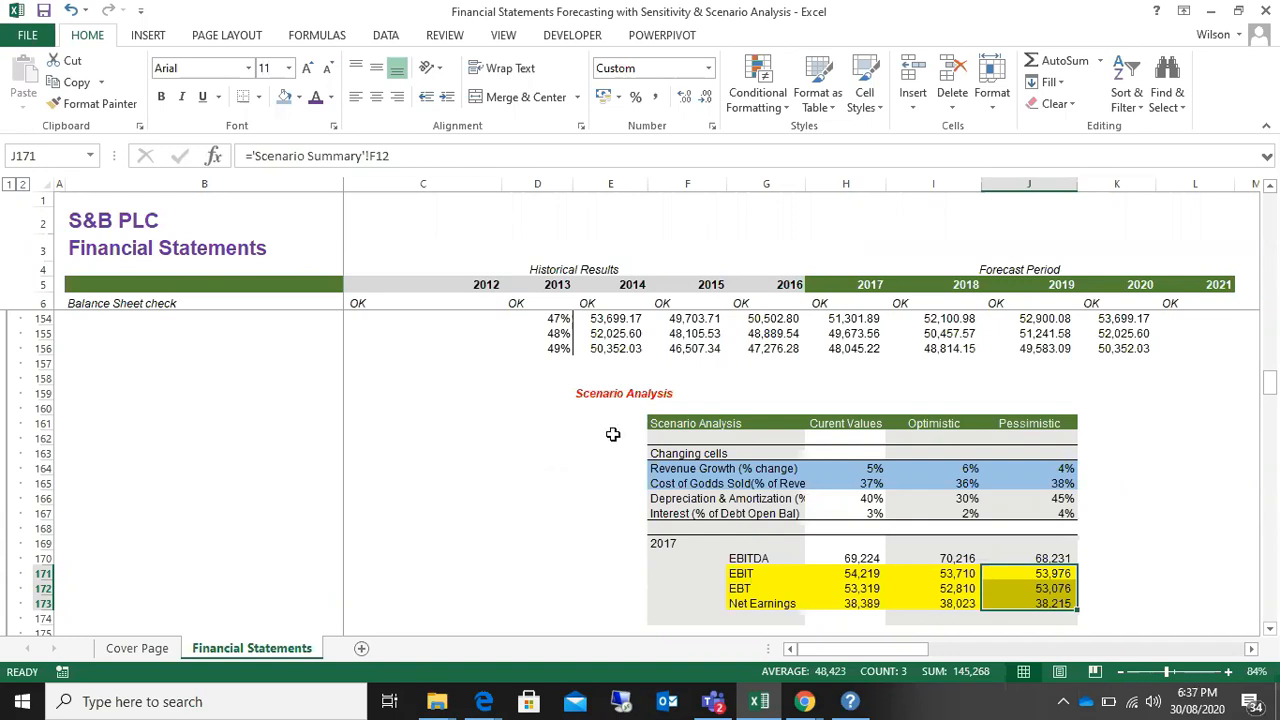
pyautogui.scroll(12, 613, 434)
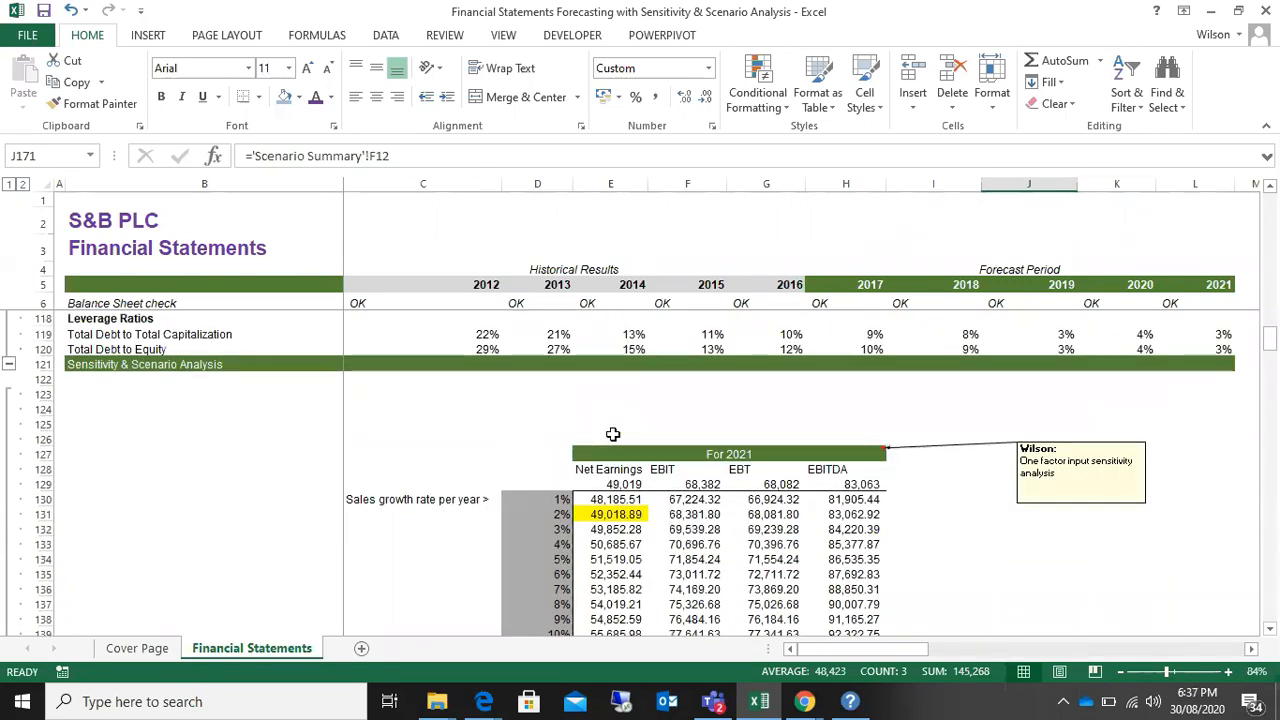
pyautogui.scroll(6, 613, 434)
pyautogui.scroll(-13, 613, 434)
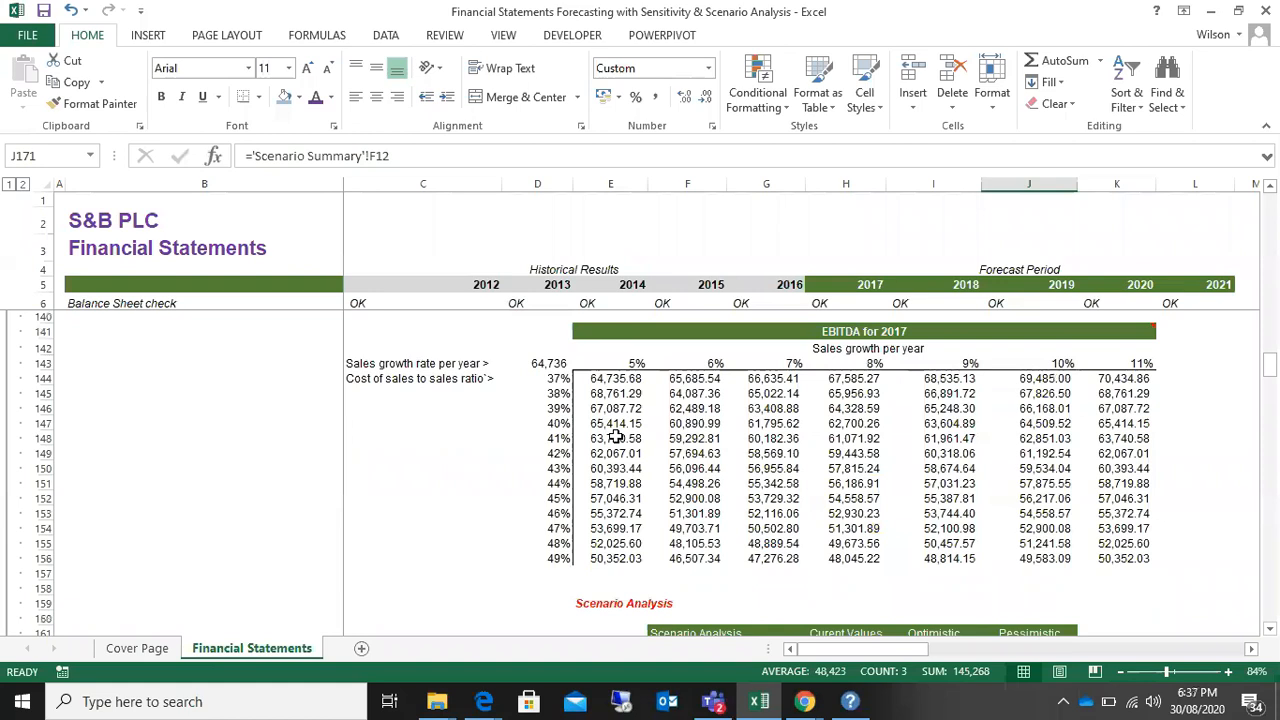
pyautogui.scroll(-9, 613, 438)
pyautogui.scroll(4, 616, 437)
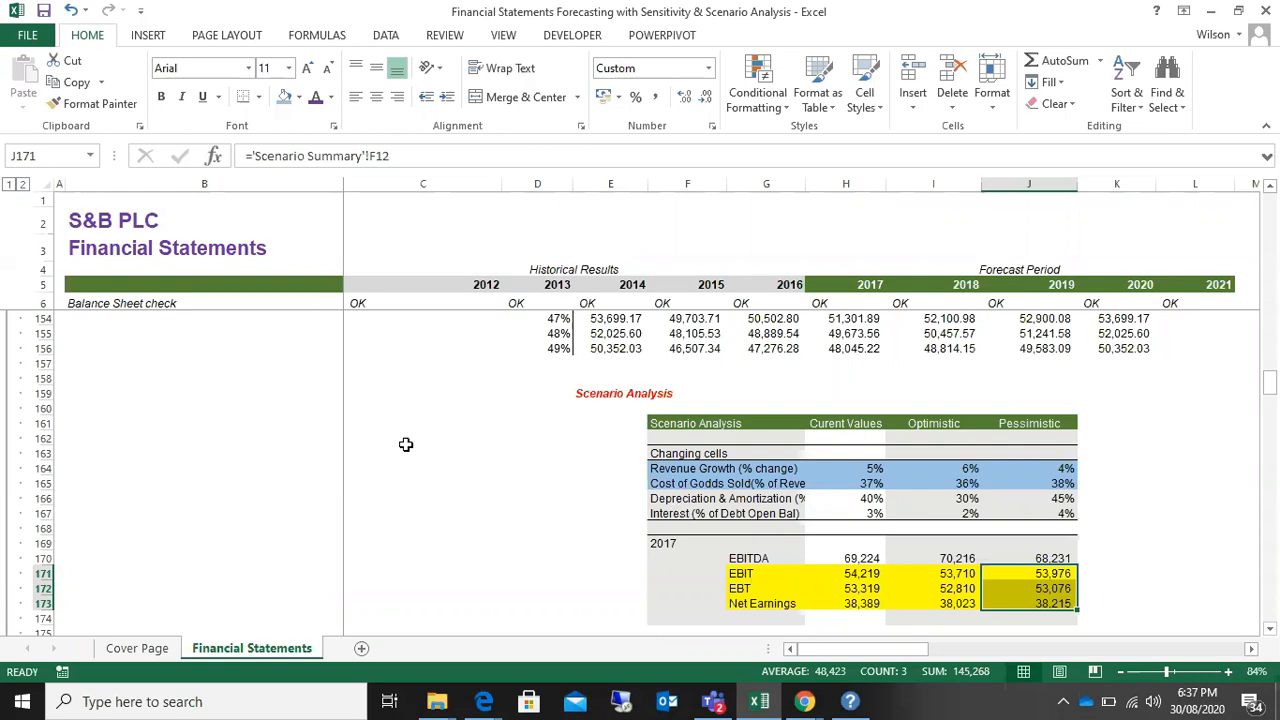
# Step: Compare the EBIT, EBT and Net Earnings rows of the Scenario Analysis table with the one-factor 2021 and EBITDA for 2017 sensitivity tables
pyautogui.scroll(-2, 395, 513)
pyautogui.moveTo(740, 484); pyautogui.dragTo(1049, 510)
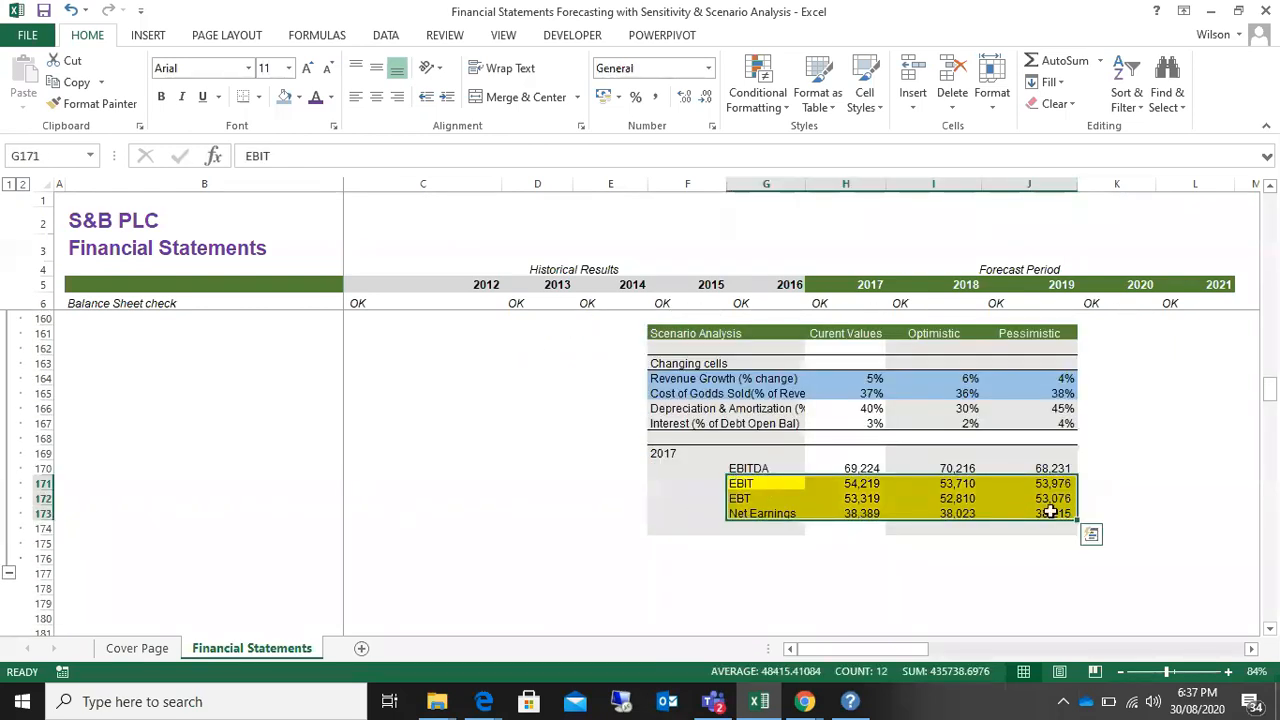
pyautogui.scroll(4, 1049, 510)
pyautogui.scroll(-1, 1050, 512)
pyautogui.scroll(8, 1050, 512)
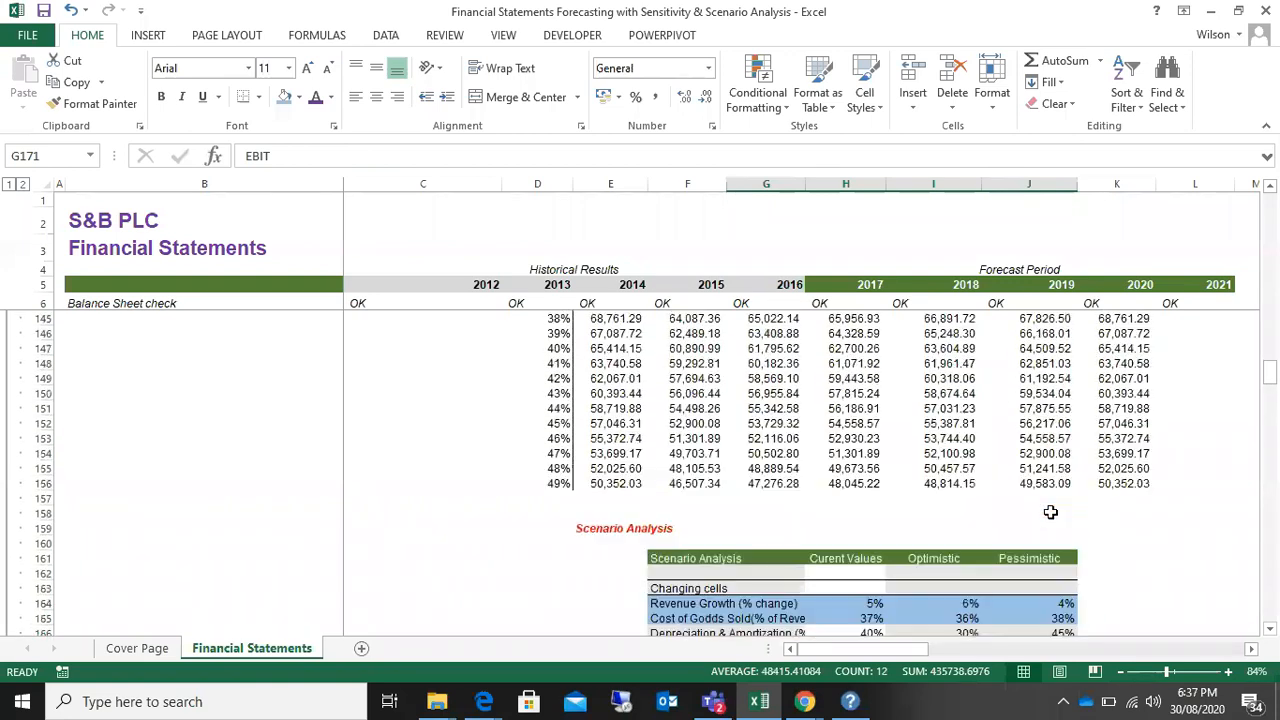
pyautogui.scroll(1, 1050, 512)
pyautogui.scroll(-5, 1050, 512)
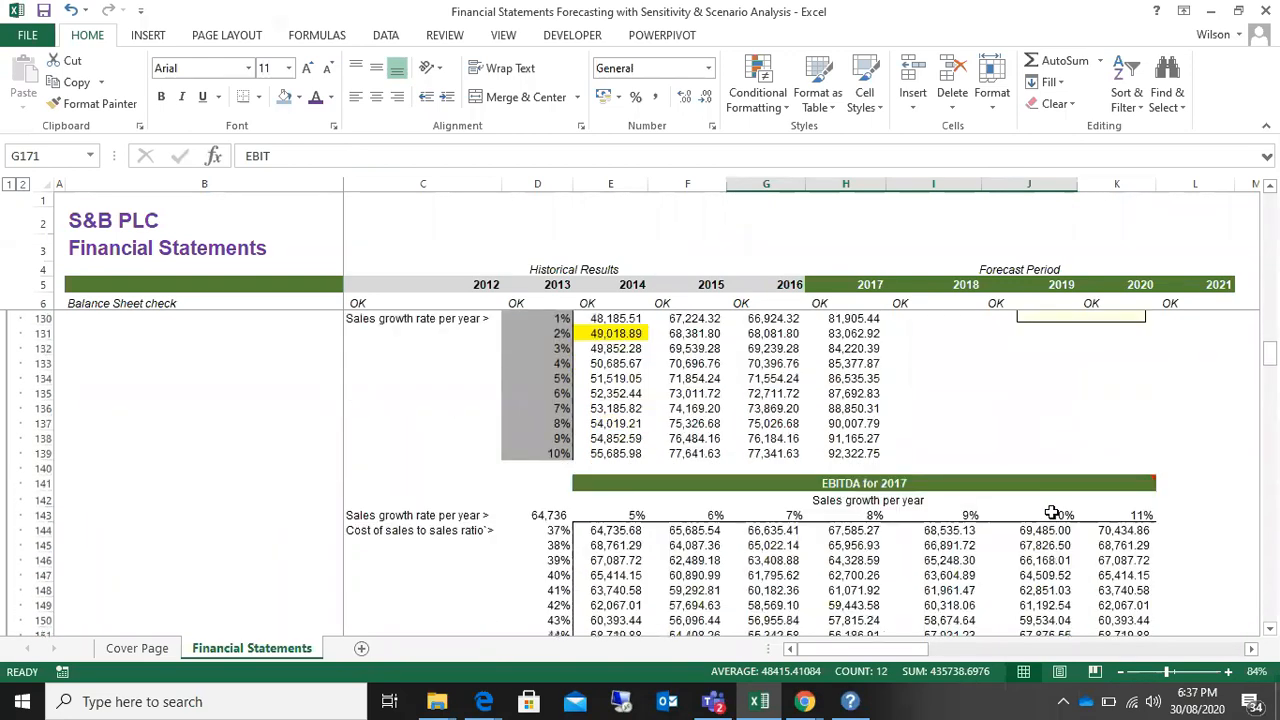
pyautogui.scroll(-1, 1052, 512)
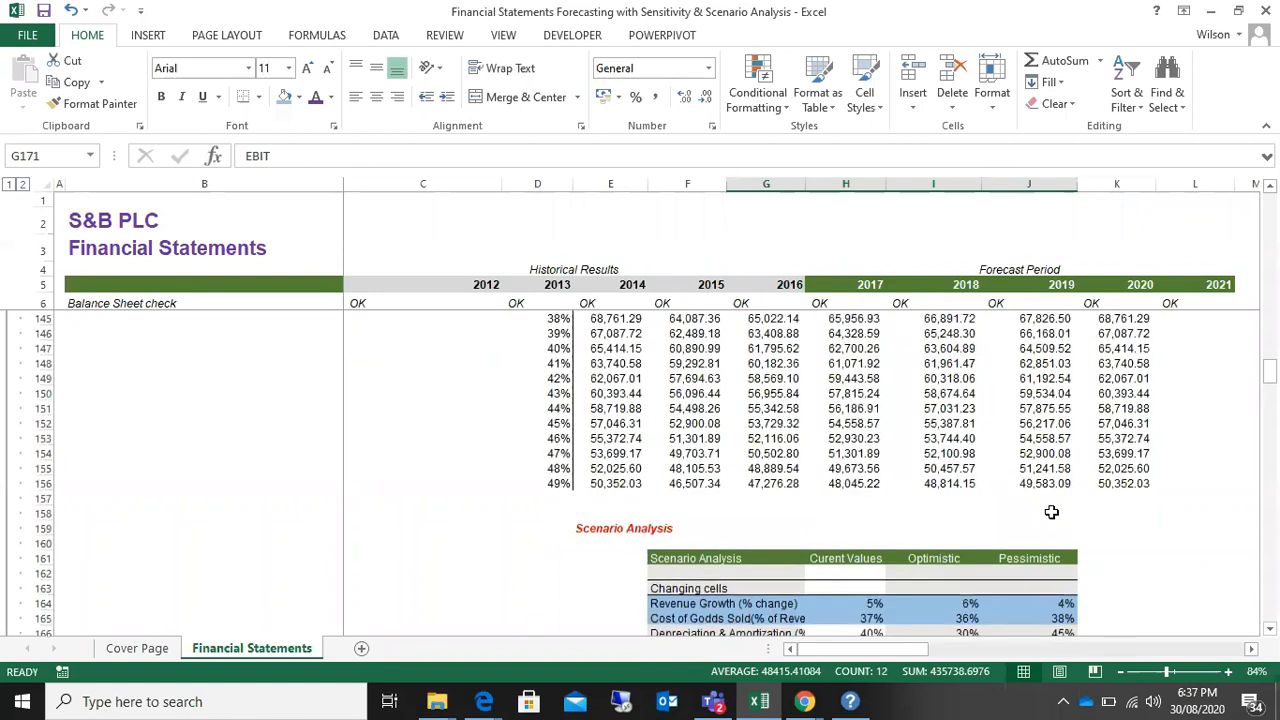
pyautogui.scroll(-1, 1052, 512)
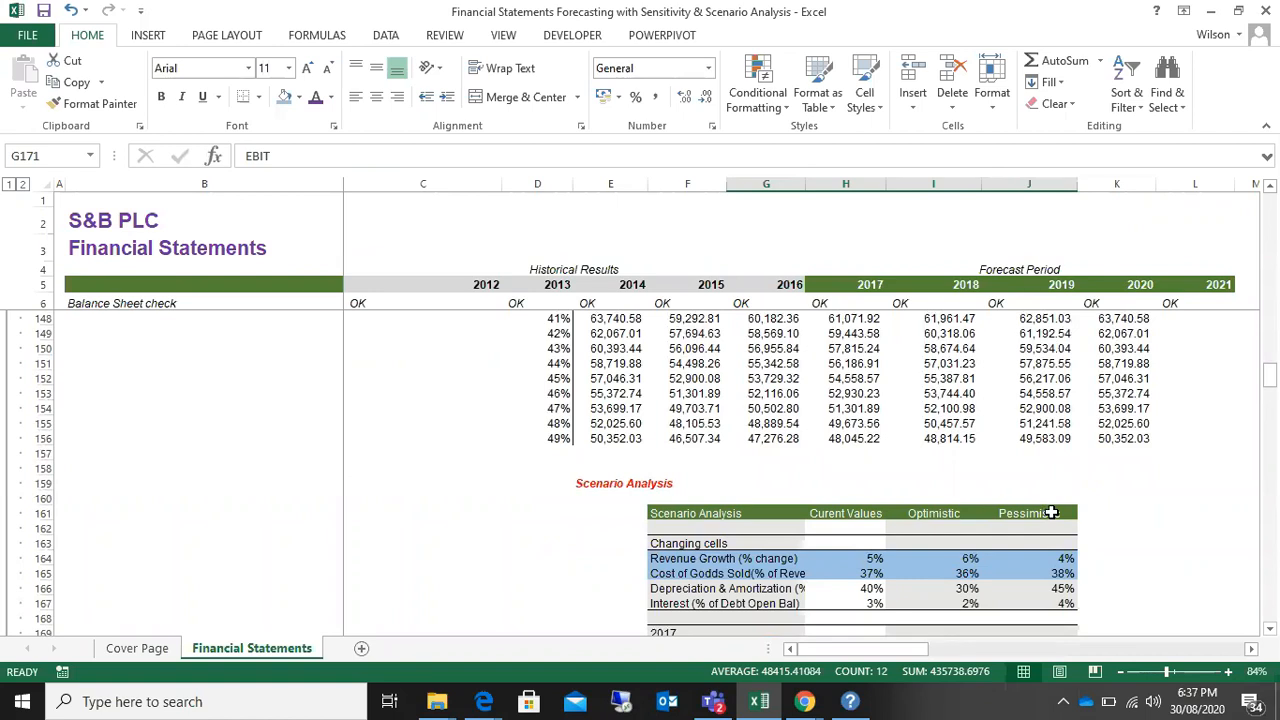
pyautogui.scroll(-3, 949, 474)
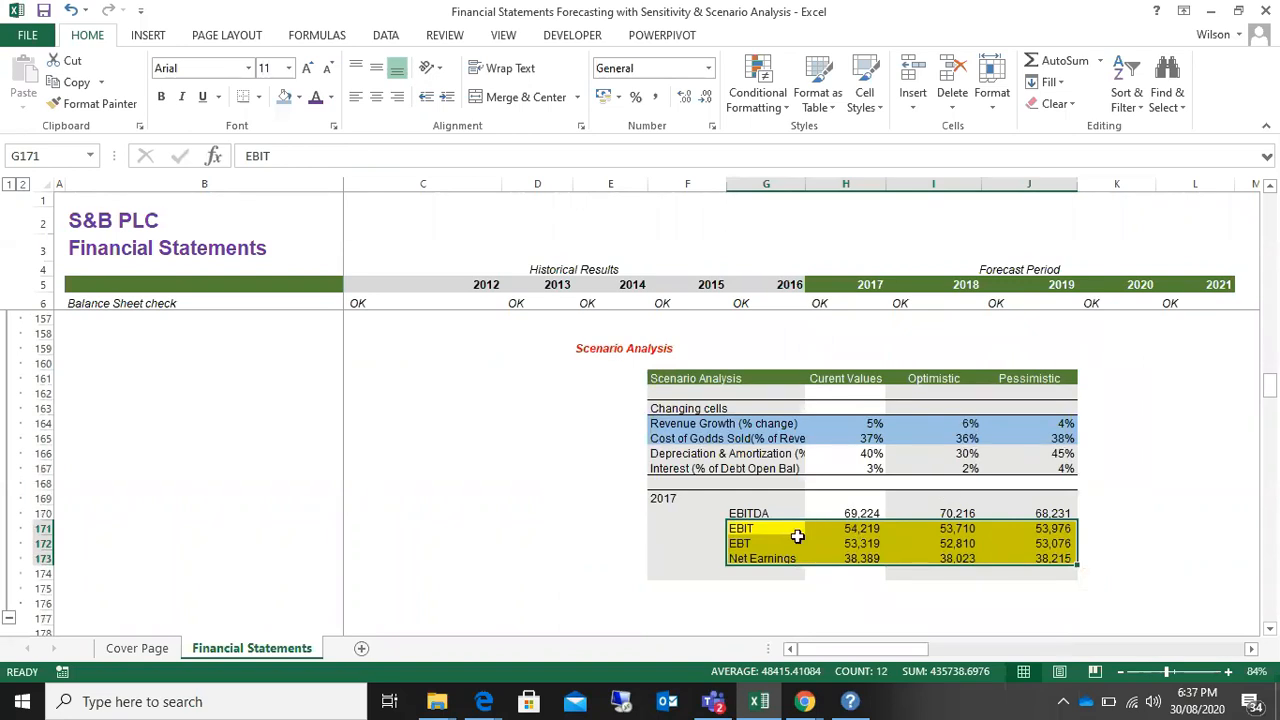
# Step: Relate the scenario EBIT, EBT and Net Earnings rows to the balance sheet, cash flow statement and supporting schedules, returning to the scenario table
pyautogui.moveTo(745, 530); pyautogui.dragTo(1047, 554)
pyautogui.click(760, 531)
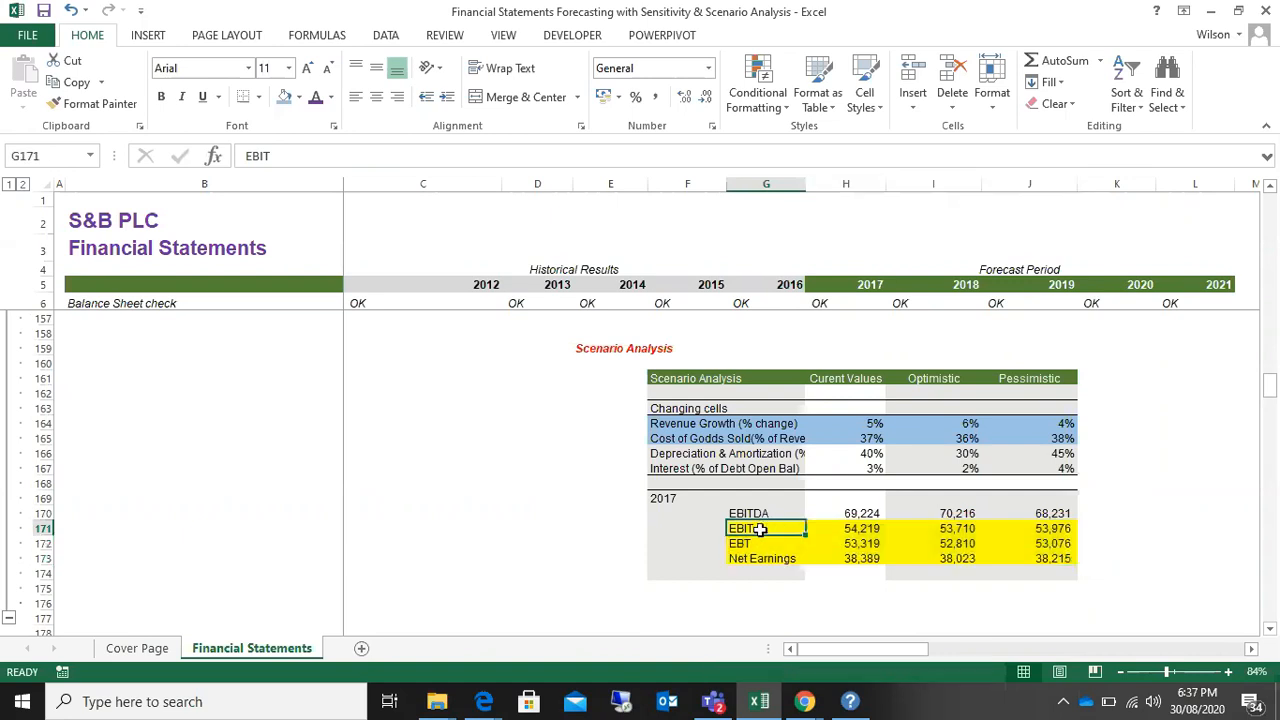
pyautogui.moveTo(760, 531); pyautogui.dragTo(1047, 556)
pyautogui.scroll(20, 1047, 556)
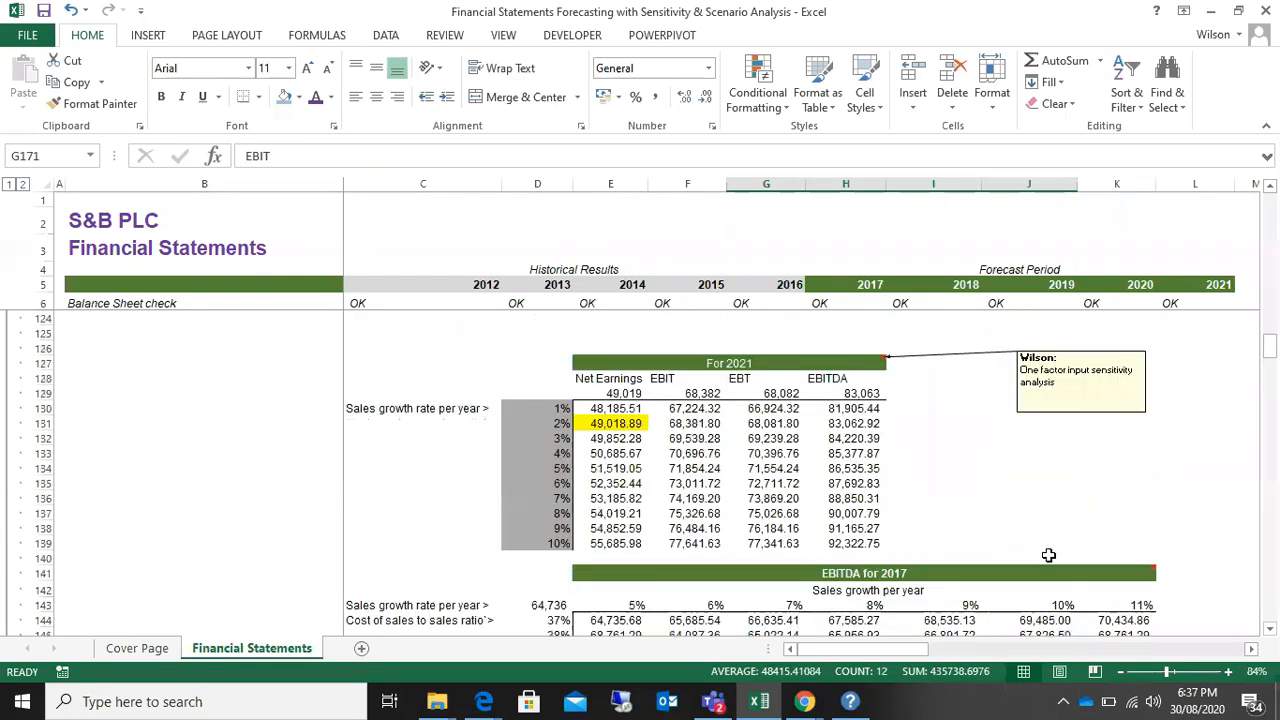
pyautogui.scroll(20, 1047, 556)
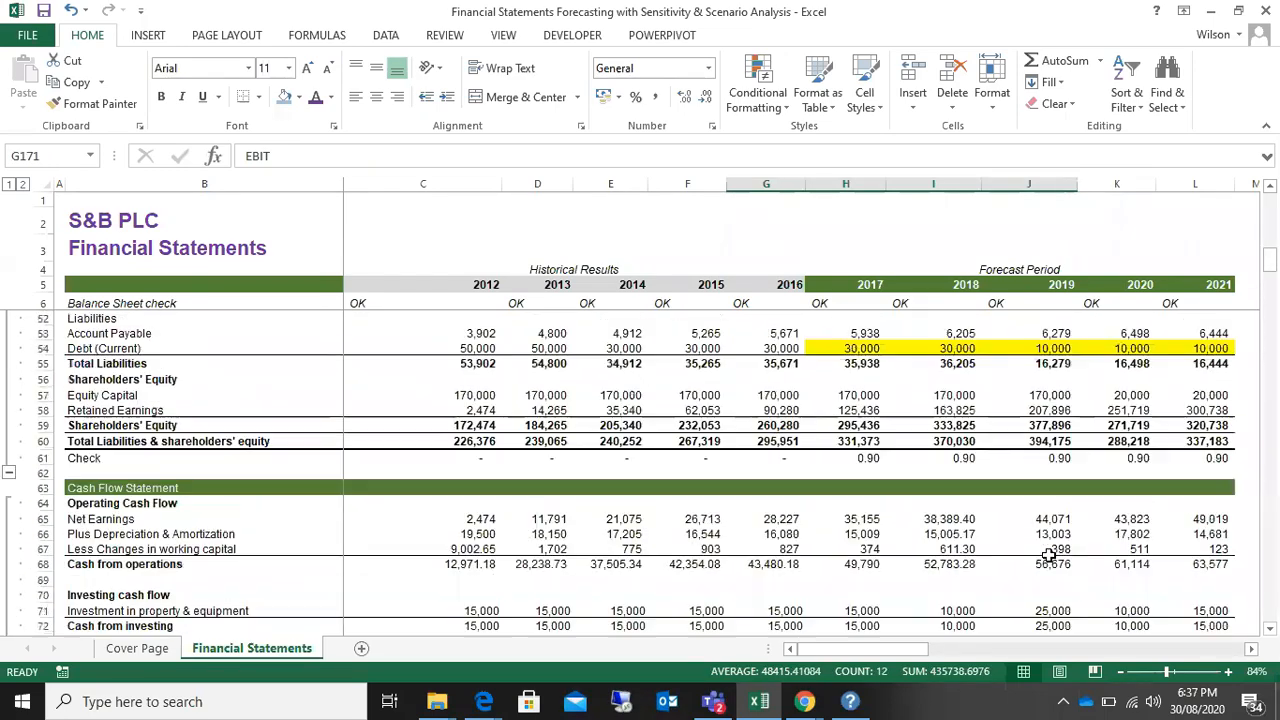
pyautogui.scroll(-20, 1047, 556)
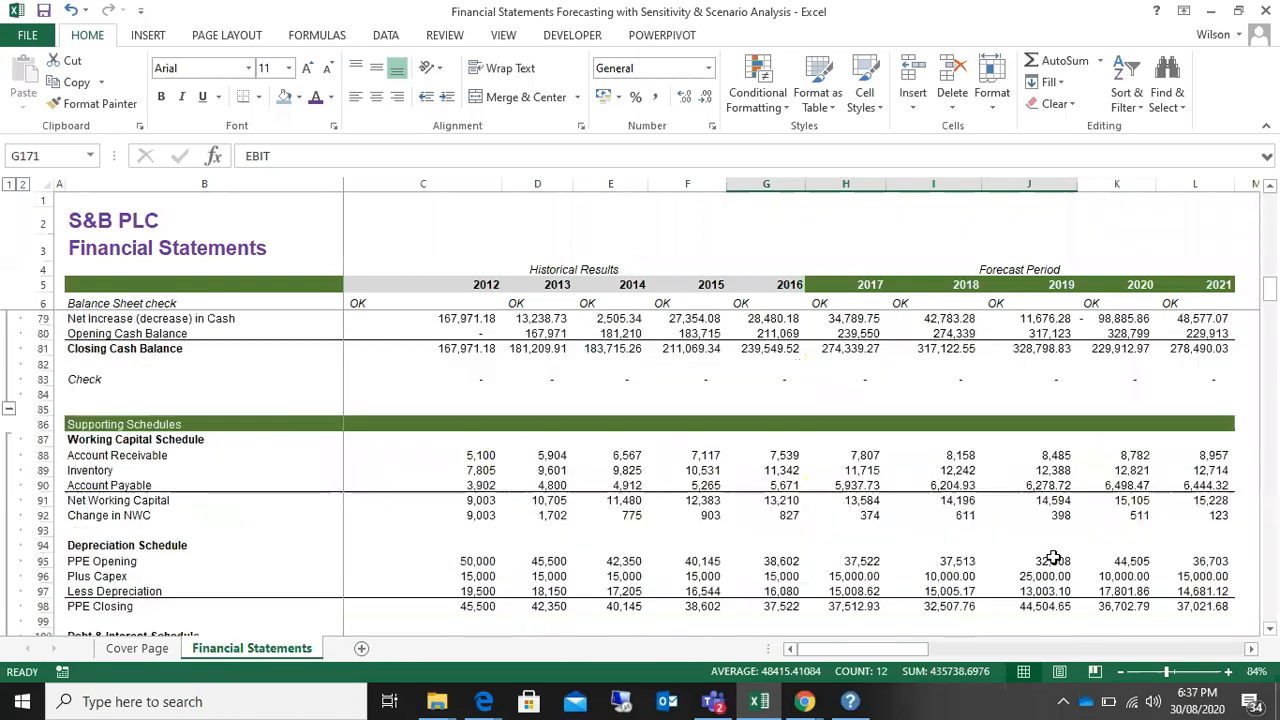
pyautogui.scroll(-15, 1053, 557)
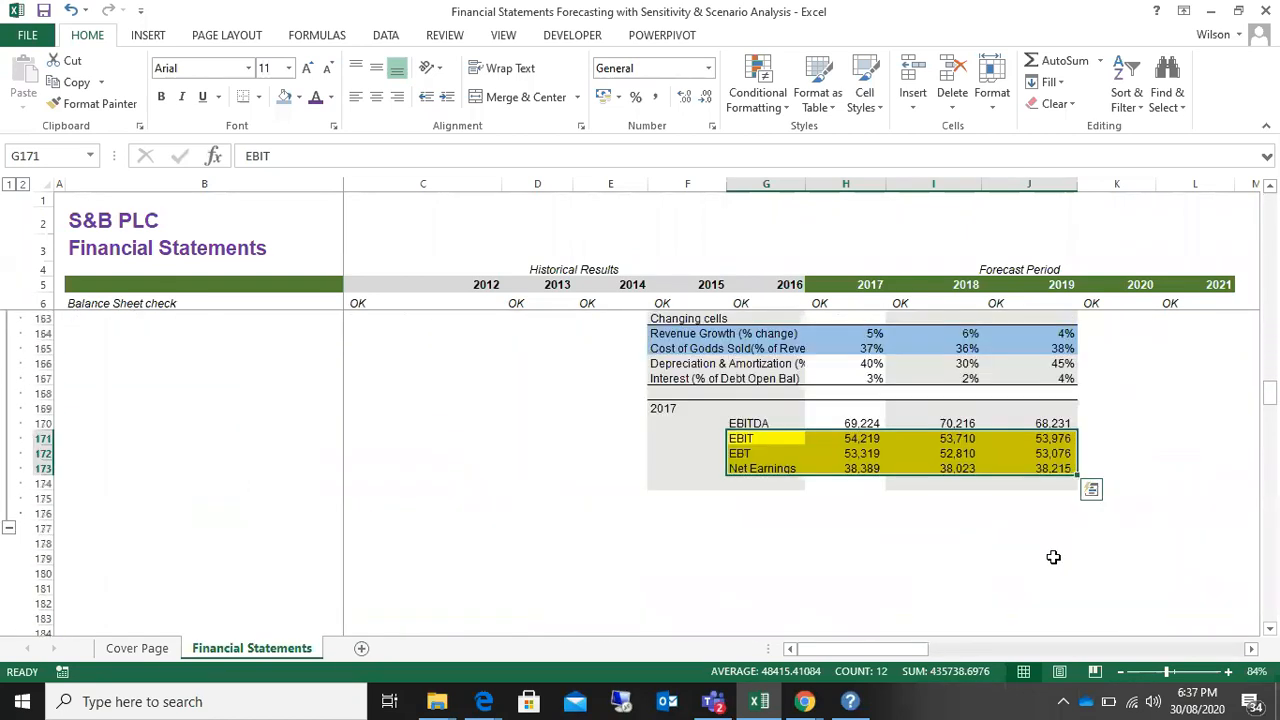
pyautogui.click(553, 500)
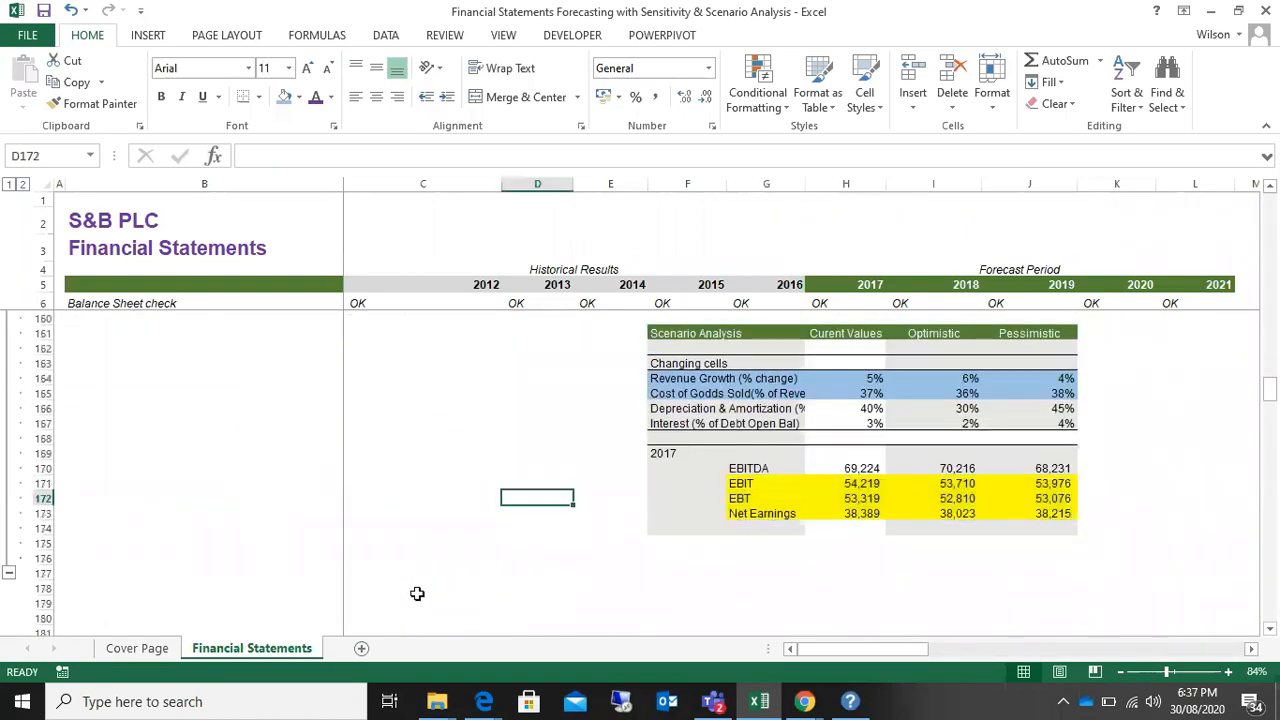
pyautogui.click(380, 452)
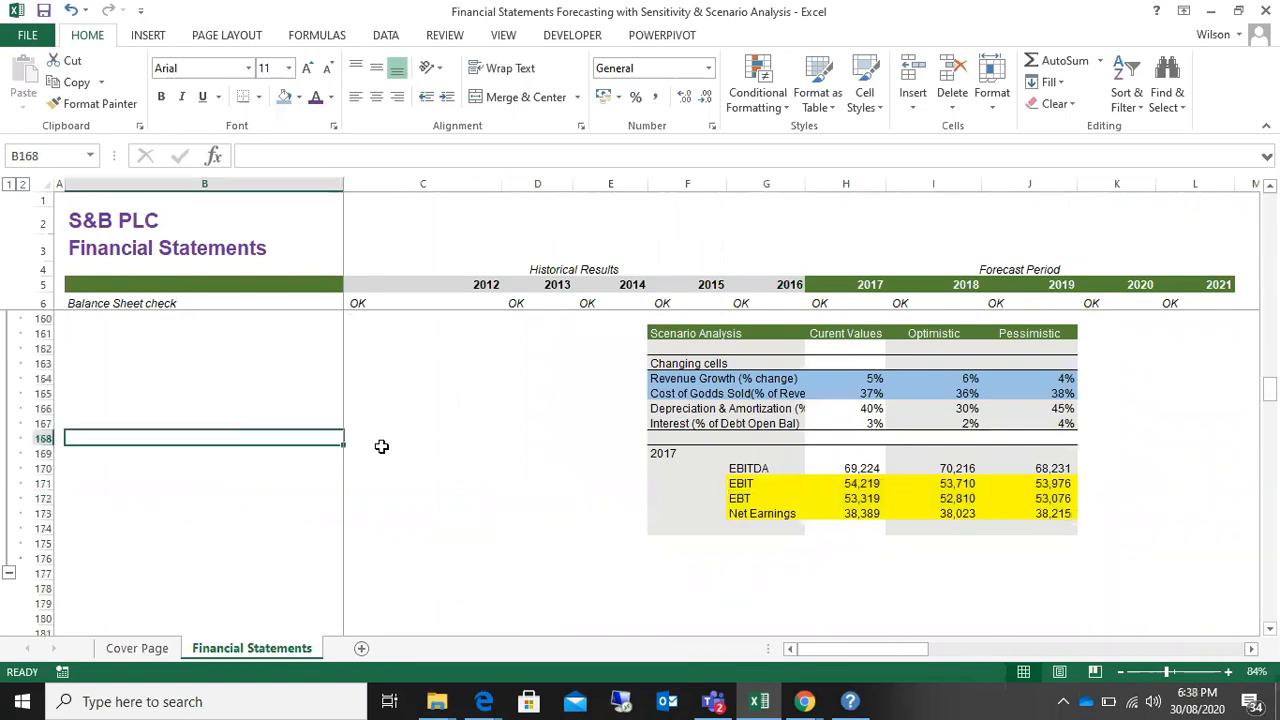
pyautogui.click(591, 510)
pyautogui.click(606, 571)
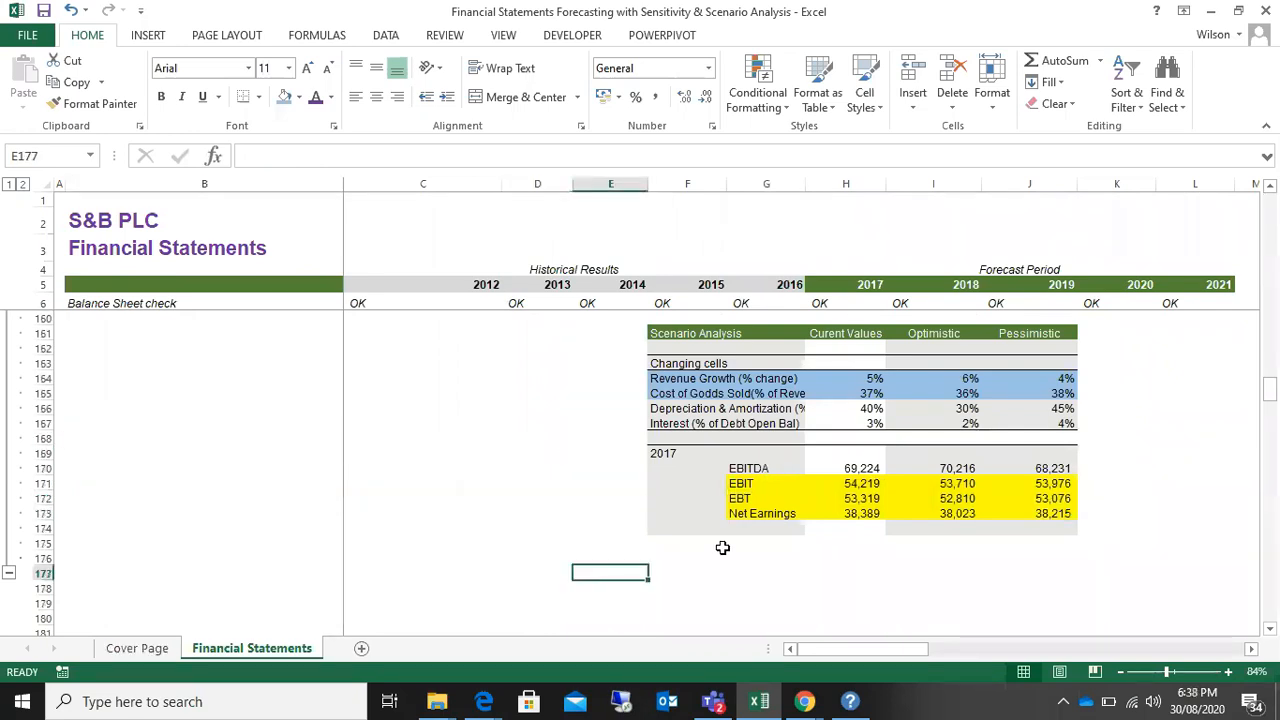
# Step: Review the whole Scenario Analysis table, the EBITDA for 2017 sensitivity table and the cash flow statement as a recap
pyautogui.scroll(4, 706, 546)
pyautogui.moveTo(660, 513); pyautogui.dragTo(1063, 640)
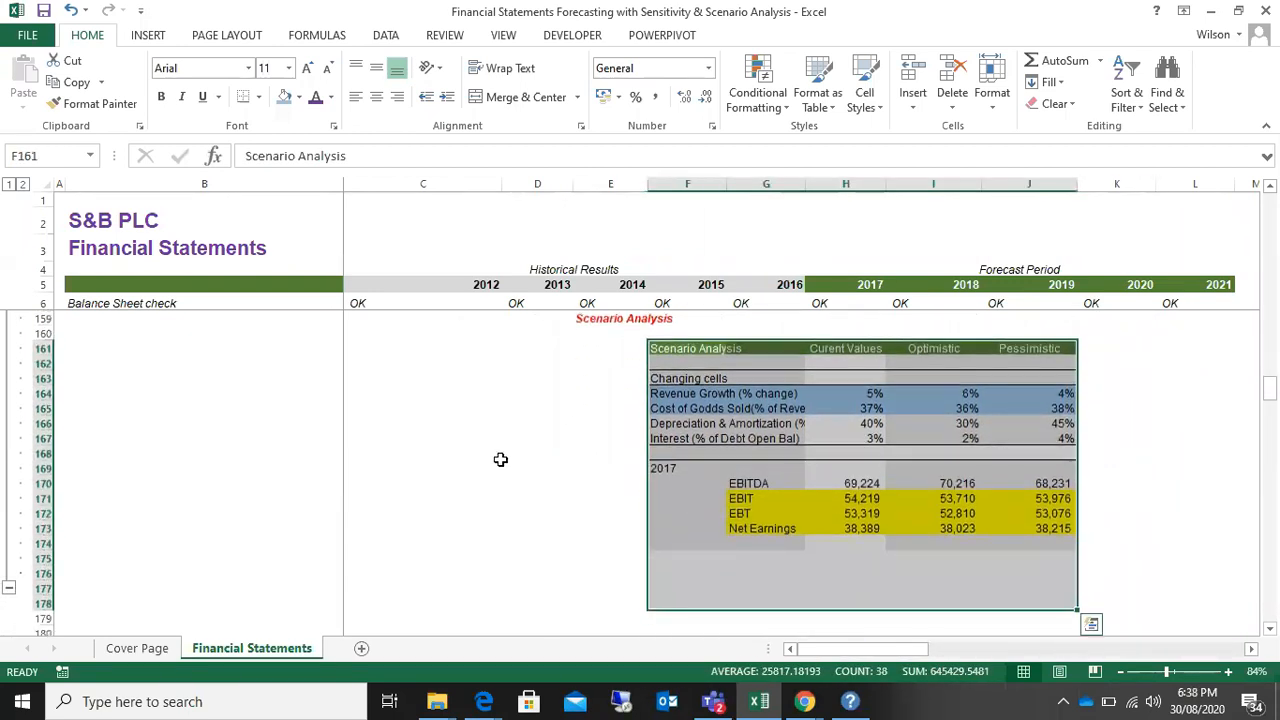
pyautogui.click(502, 455)
pyautogui.scroll(4, 546, 552)
pyautogui.scroll(14, 546, 552)
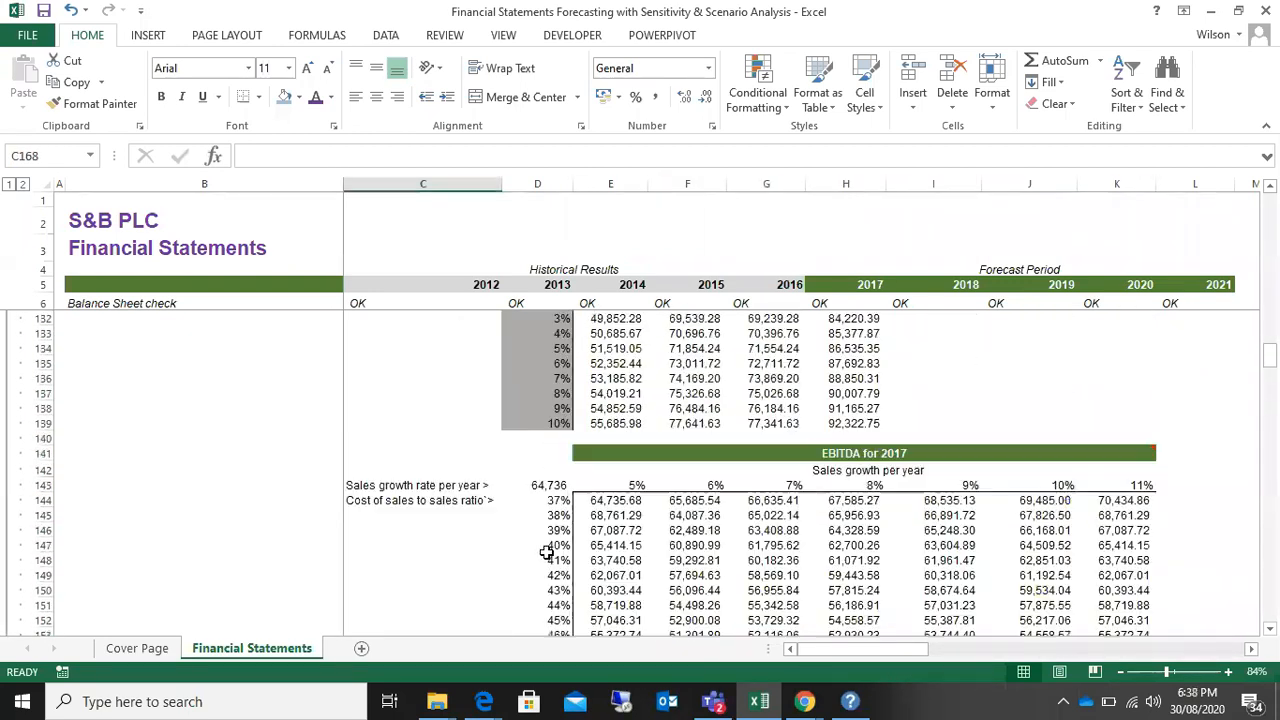
pyautogui.scroll(12, 546, 552)
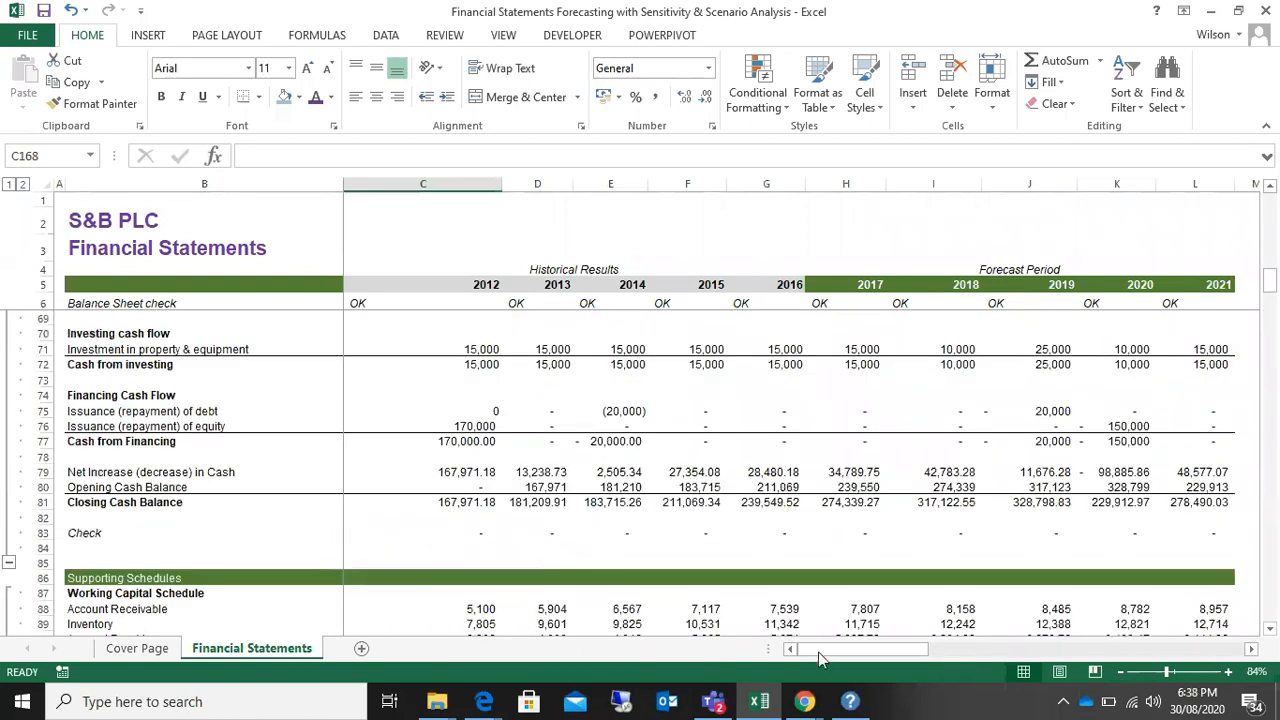
# Step: Switch to the Zoom meeting in Chrome and stop sharing the screen
pyautogui.moveTo(810, 706)
pyautogui.click(745, 620)
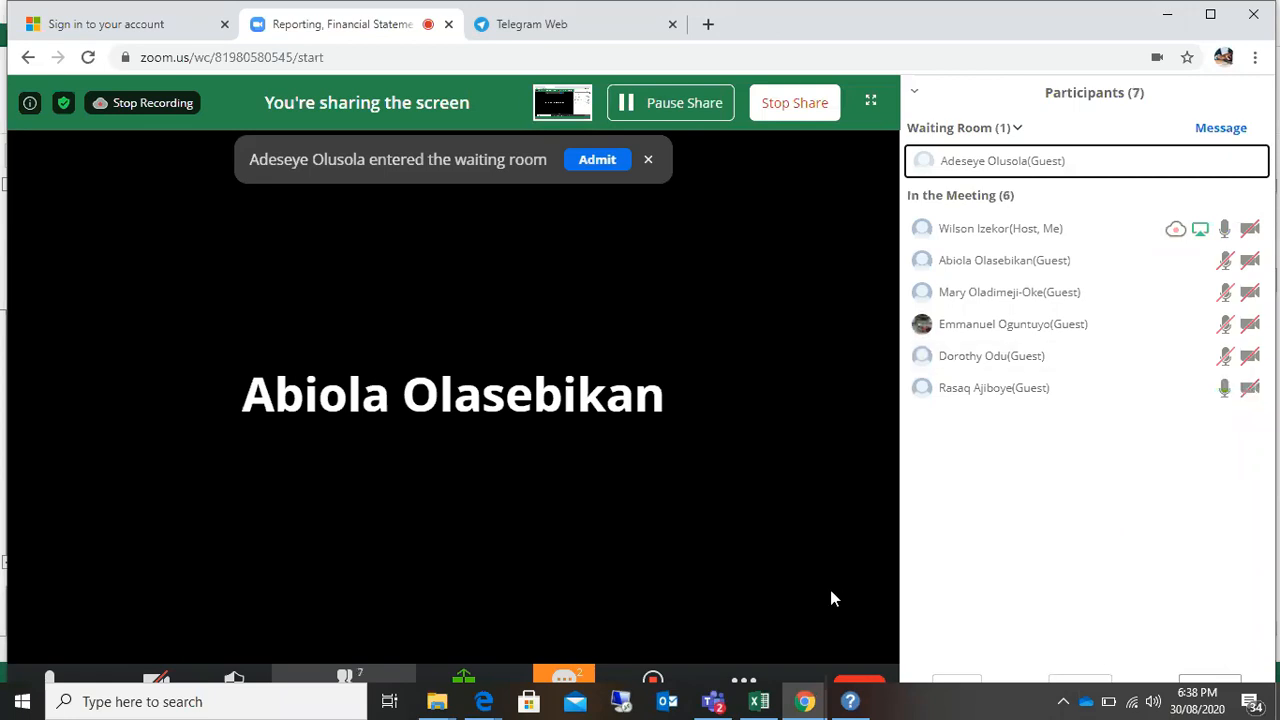
pyautogui.click(794, 103)
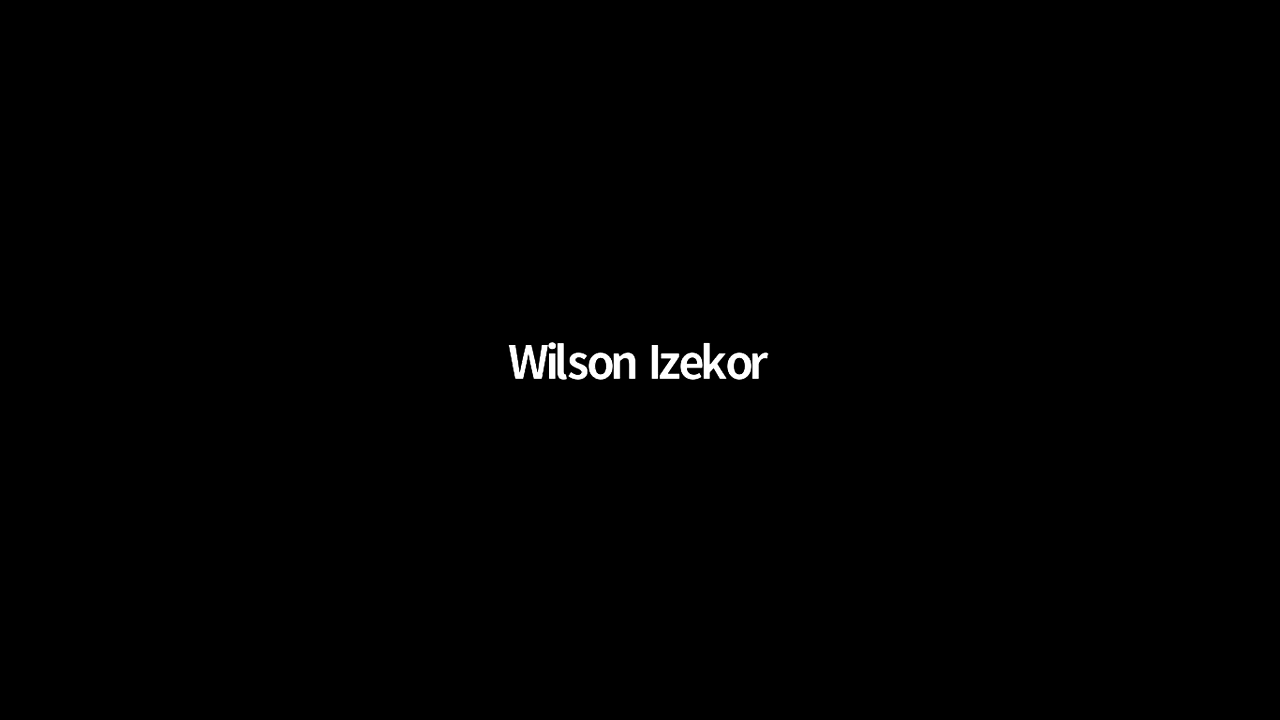